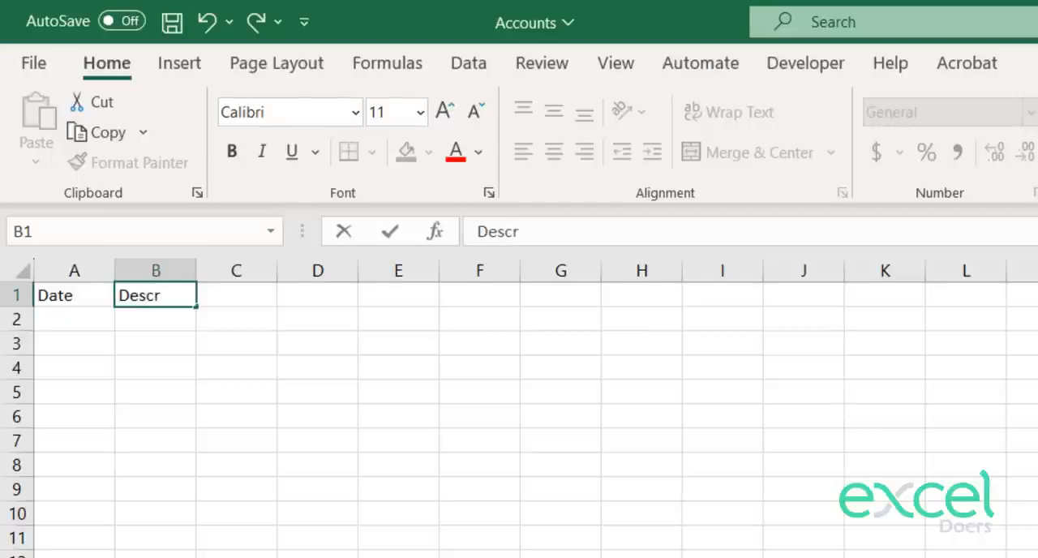
Step: Complete the Description header in B1 and enter Account as the header in C1
{"action": "type", "text": "iotion"}
{"action": "key", "text": "Return"}
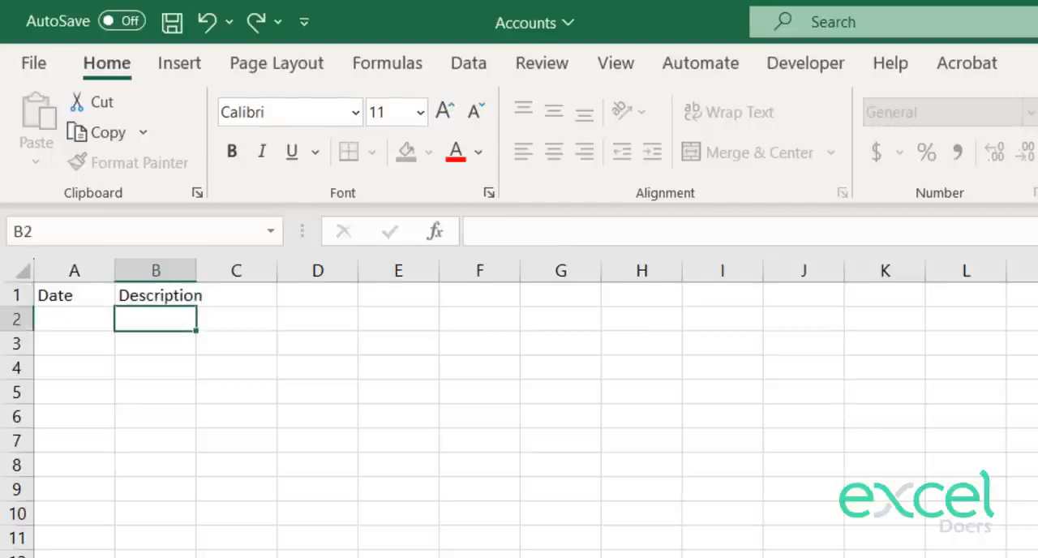
{"action": "key", "text": "Right"}
{"action": "key", "text": "Up"}
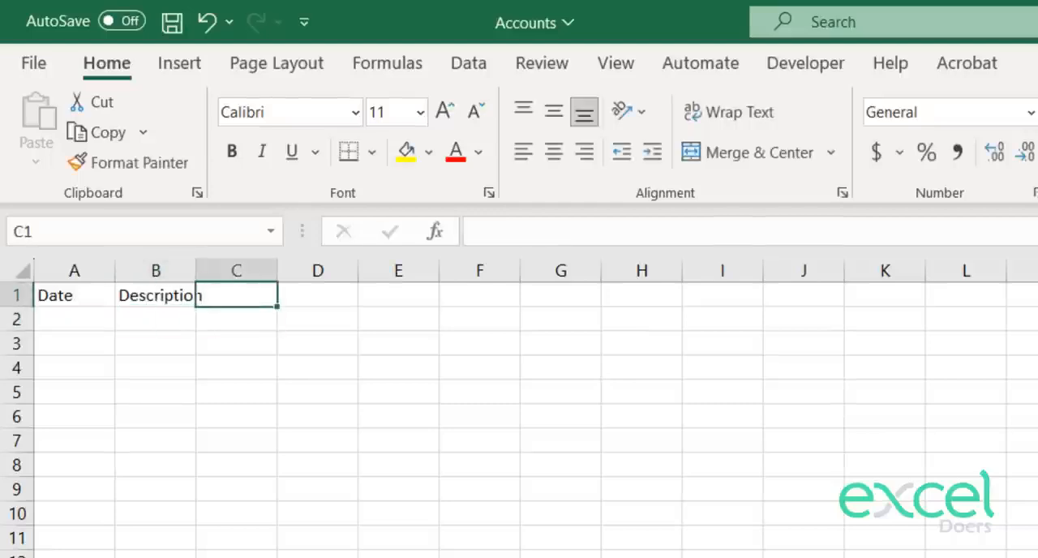
{"action": "type", "text": "Acc"}
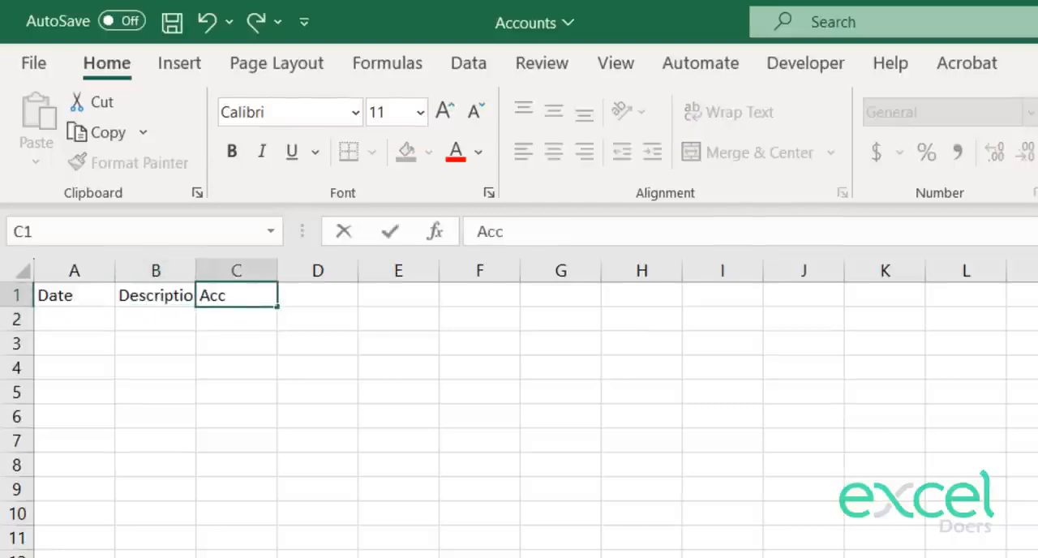
{"action": "type", "text": "ount"}
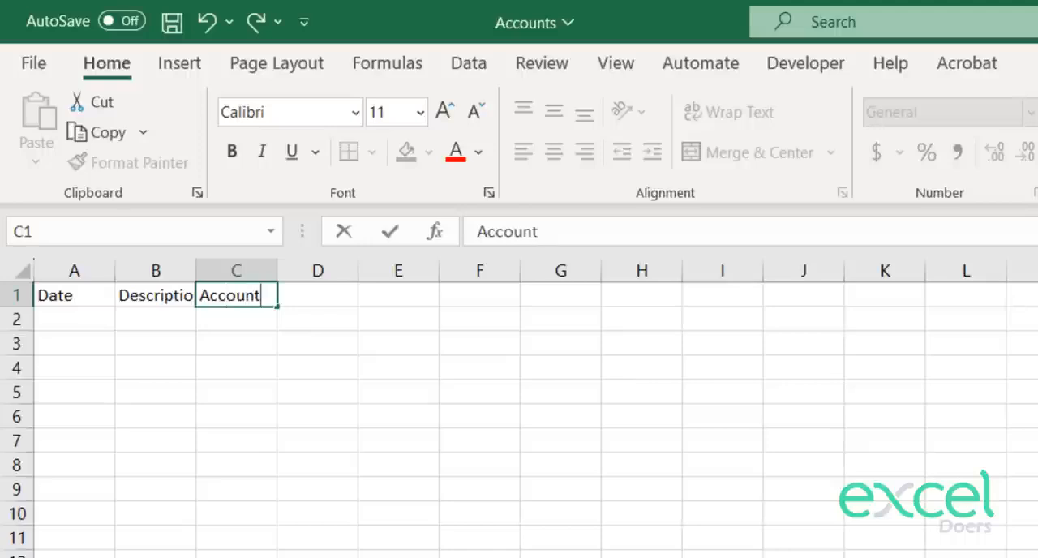
{"action": "key", "text": "Return"}
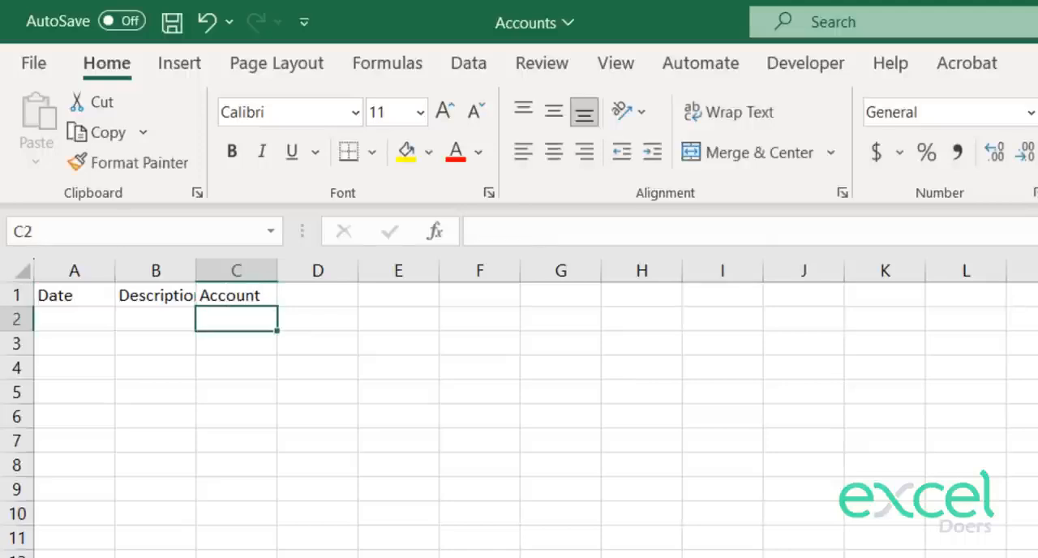
Step: Enter the headers Debit in D1 and Credit in E1
{"action": "key", "text": "Right"}
{"action": "key", "text": "Up"}
{"action": "type", "text": "De"}
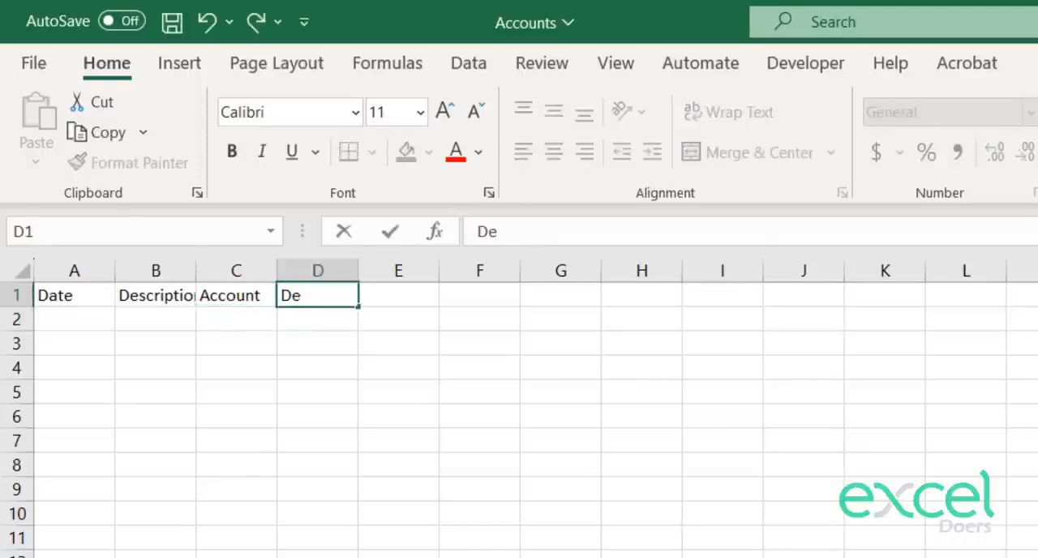
{"action": "type", "text": "bit"}
{"action": "key", "text": "Return"}
{"action": "key", "text": "Right"}
{"action": "key", "text": "Up"}
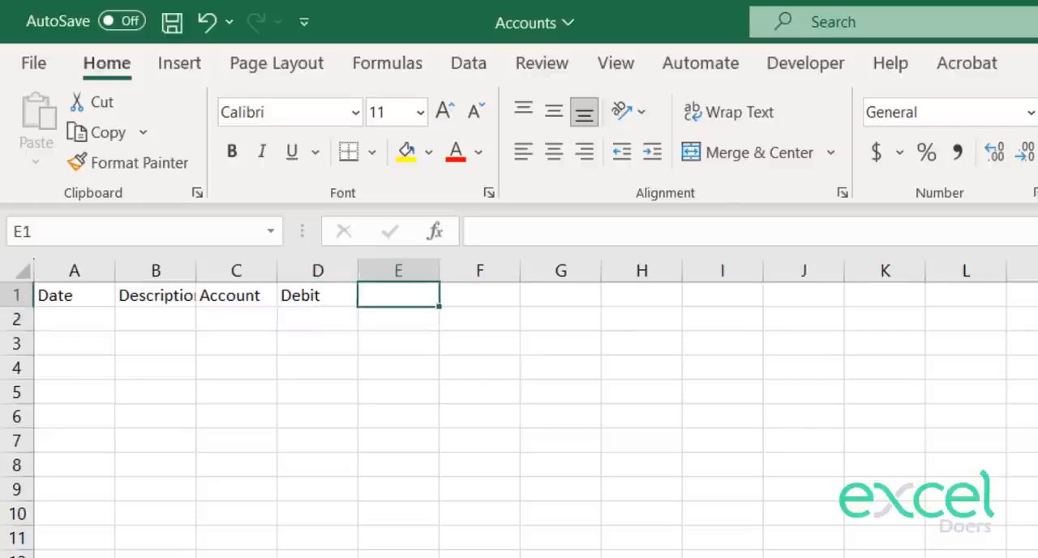
{"action": "type", "text": "Credit"}
{"action": "key", "text": "Return"}
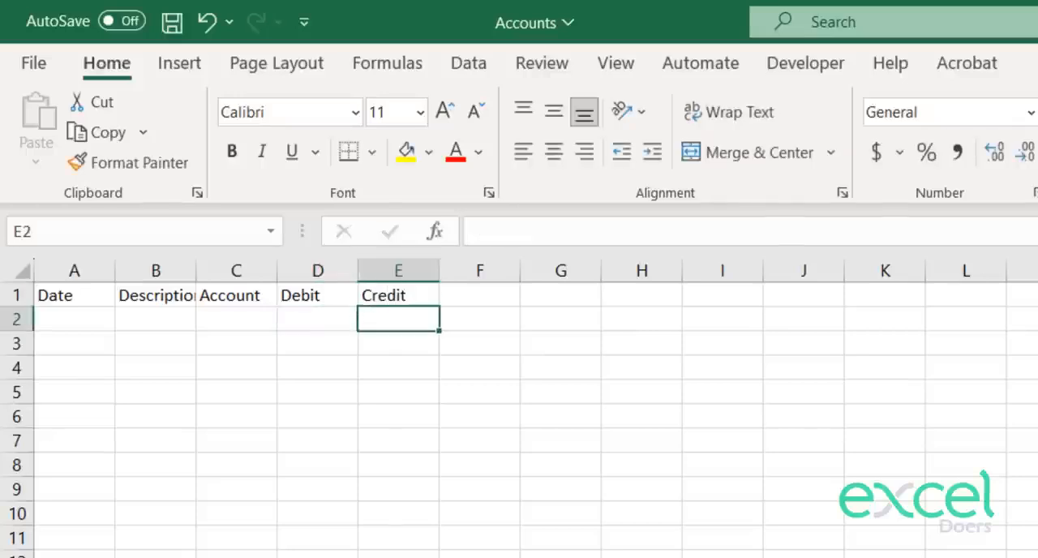
Step: Enter Comments as the last header in F1
{"action": "key", "text": "Right"}
{"action": "key", "text": "Up"}
{"action": "type", "text": "Comments"}
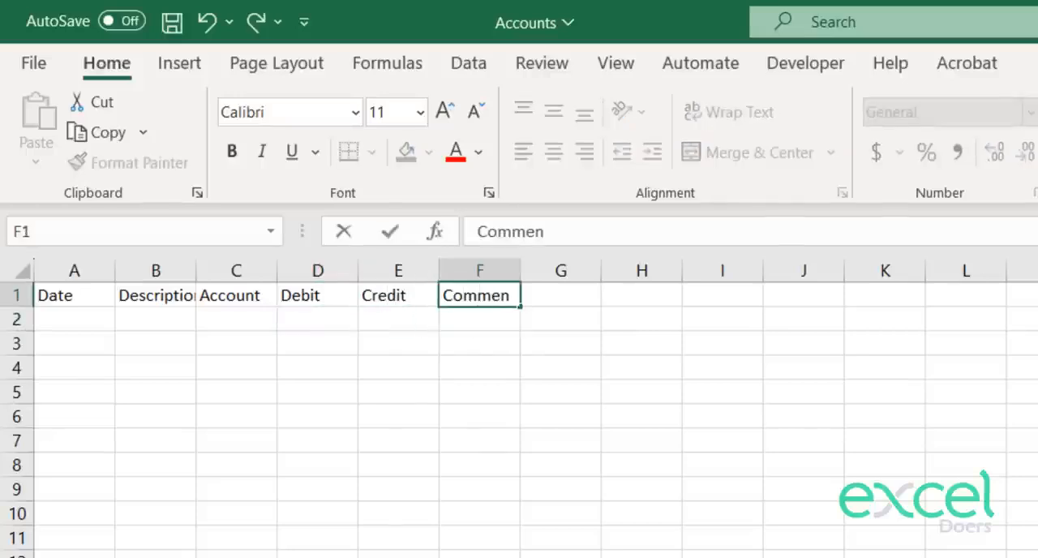
{"action": "key", "text": "Return"}
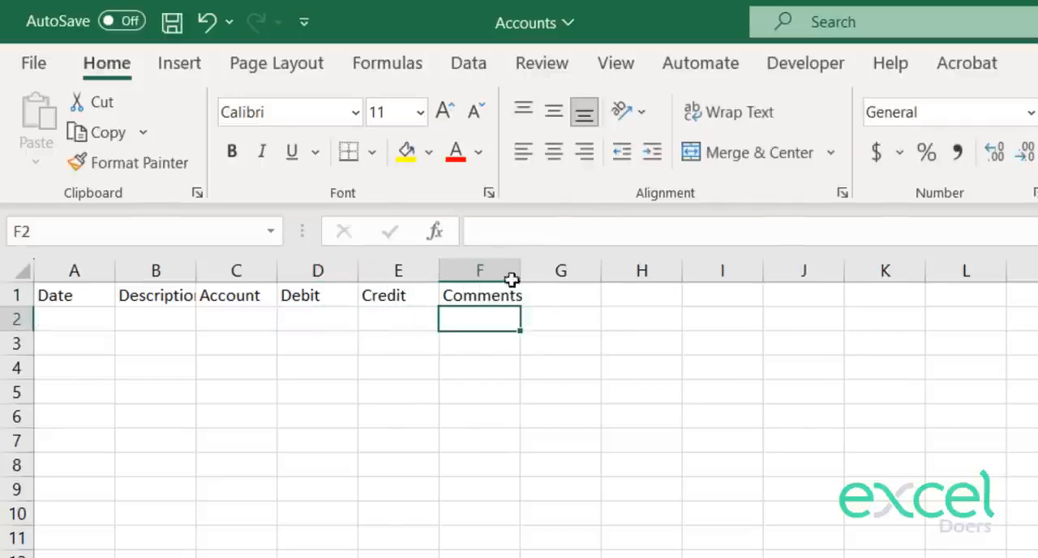
Step: Widen columns C to F, making the Comments column the widest
{"action": "left_click_drag", "start_coordinate": [519, 270], "coordinate": [669, 271]}
{"action": "left_click", "coordinate": [713, 296]}
{"action": "left_click_drag", "start_coordinate": [382, 264], "coordinate": [420, 277]}
{"action": "left_click", "coordinate": [417, 338]}
{"action": "left_click_drag", "start_coordinate": [277, 271], "coordinate": [339, 271]}
{"action": "left_click_drag", "start_coordinate": [246, 319], "coordinate": [154, 545]}
{"action": "left_click", "coordinate": [218, 518]}
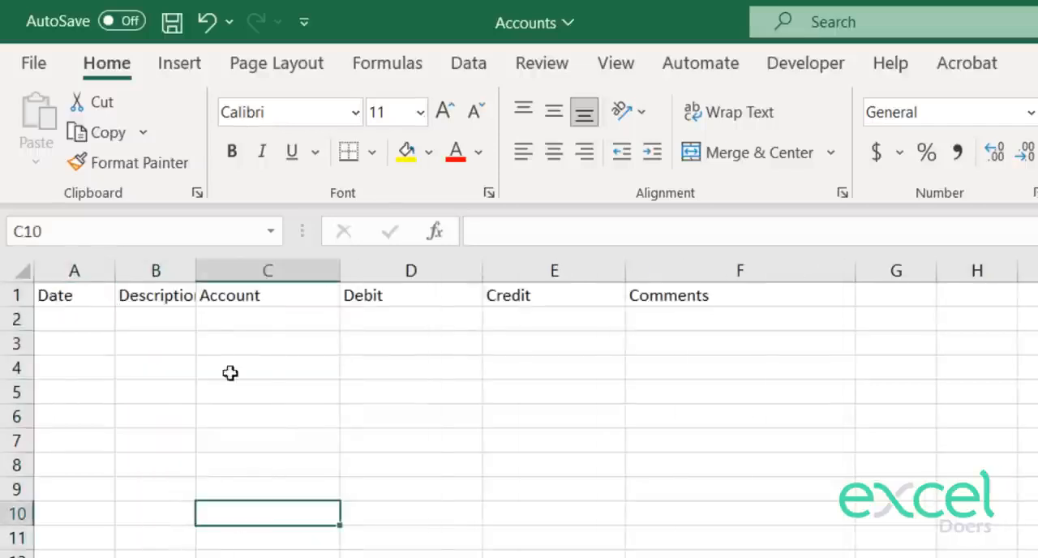
Step: Widen the Description and Date columns, making the Description column wider than the Date column
{"action": "left_click", "coordinate": [167, 316]}
{"action": "left_click", "coordinate": [170, 299]}
{"action": "left_click_drag", "start_coordinate": [201, 274], "coordinate": [298, 273]}
{"action": "left_click_drag", "start_coordinate": [120, 273], "coordinate": [184, 277]}
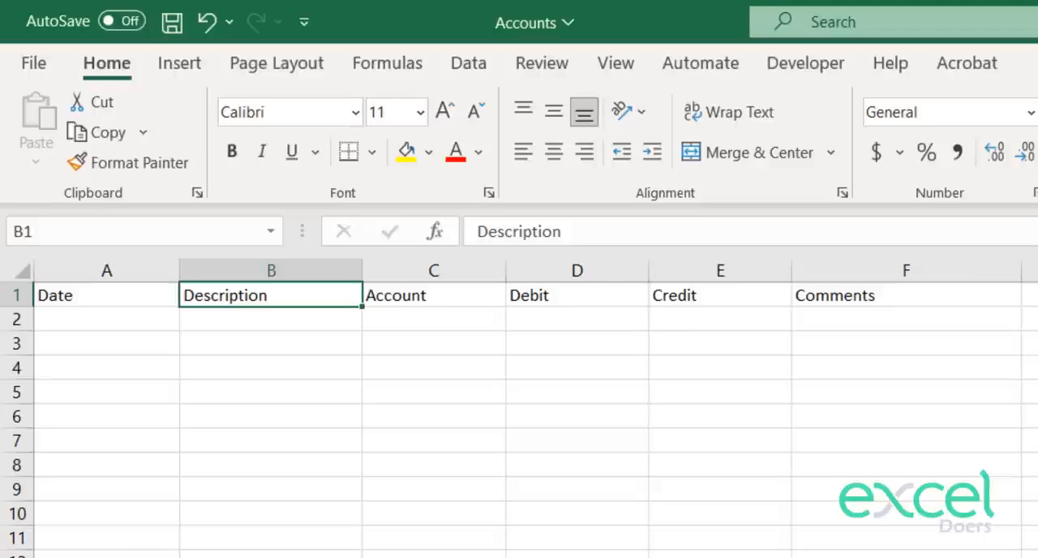
Step: Convert the header range A1:F1 into a table, marking that it has headers
{"action": "left_click_drag", "start_coordinate": [917, 290], "coordinate": [3, 295]}
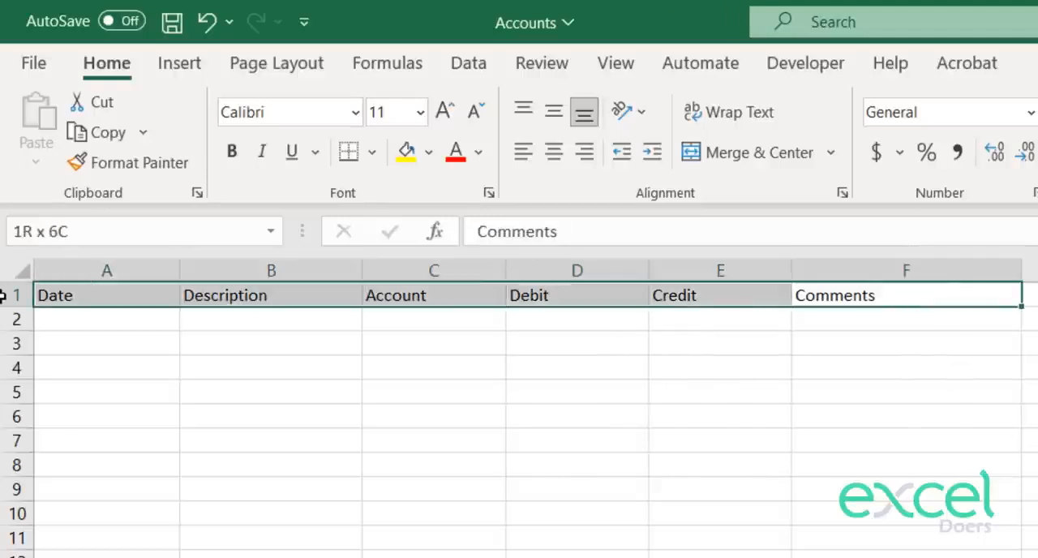
{"action": "left_click", "coordinate": [141, 320]}
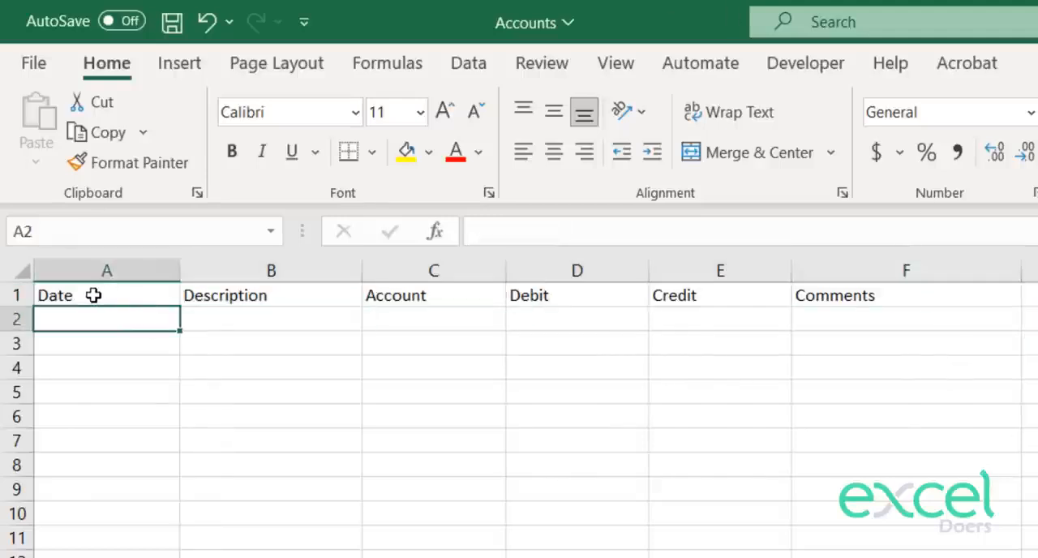
{"action": "left_click_drag", "start_coordinate": [94, 295], "coordinate": [841, 293]}
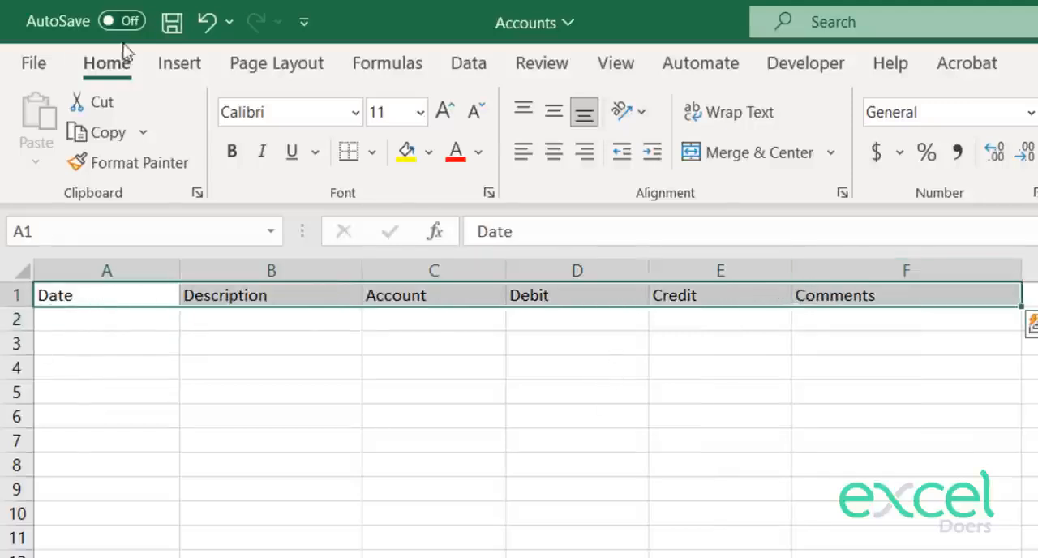
{"action": "left_click", "coordinate": [182, 73]}
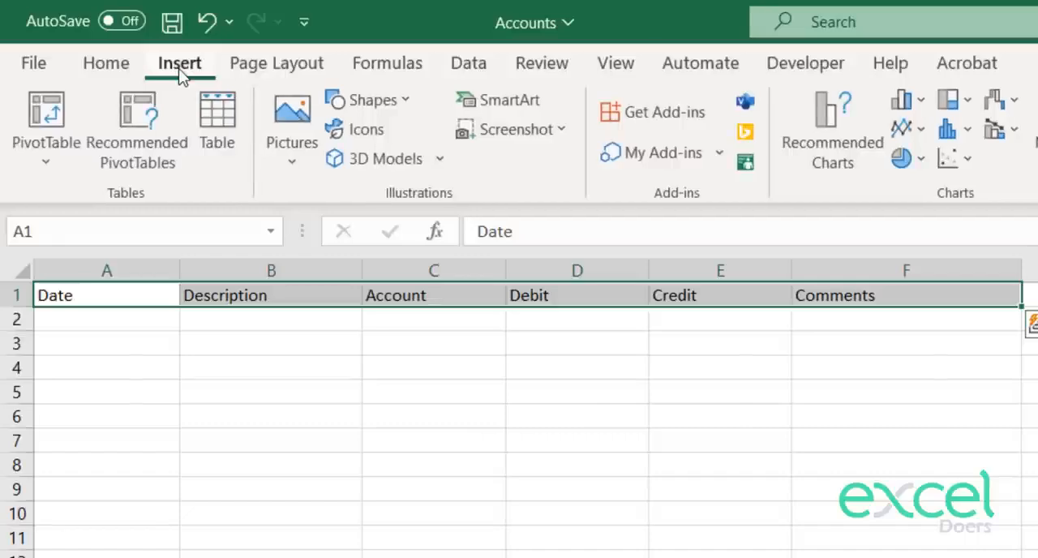
{"action": "left_click", "coordinate": [218, 132]}
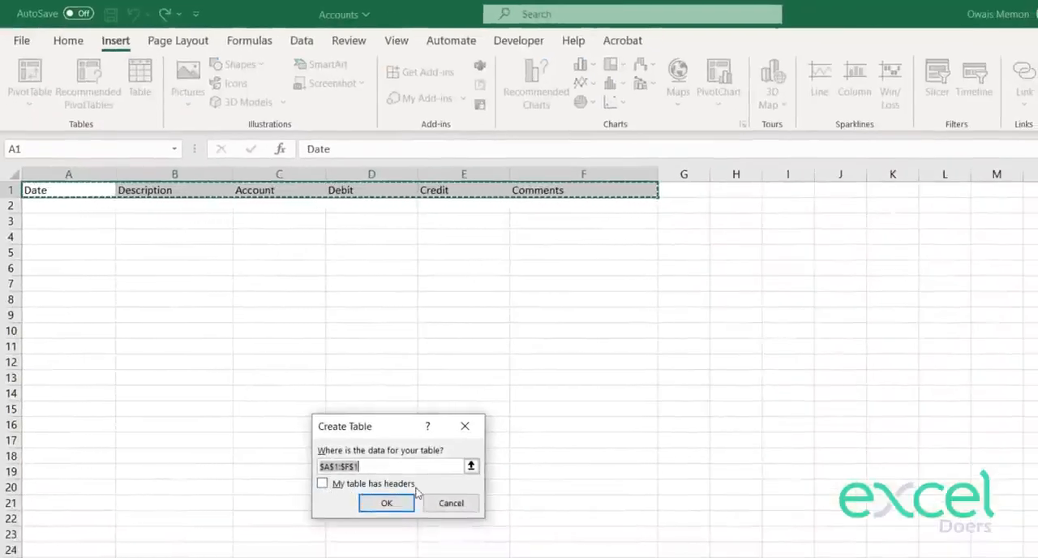
{"action": "left_click", "coordinate": [323, 485]}
{"action": "left_click_drag", "start_coordinate": [392, 423], "coordinate": [489, 302]}
{"action": "left_click", "coordinate": [591, 465]}
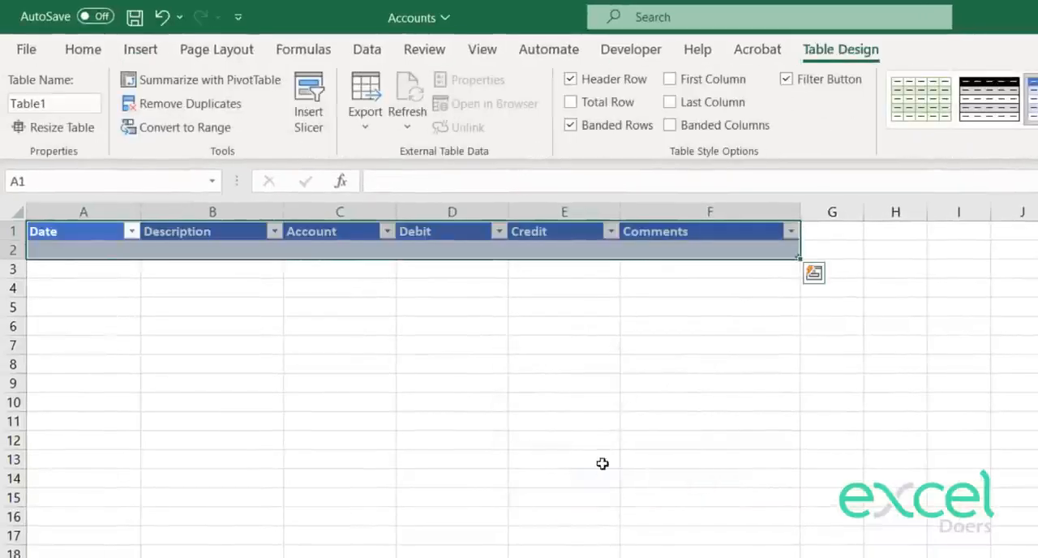
{"action": "left_click", "coordinate": [614, 400]}
{"action": "left_click_drag", "start_coordinate": [742, 229], "coordinate": [102, 226]}
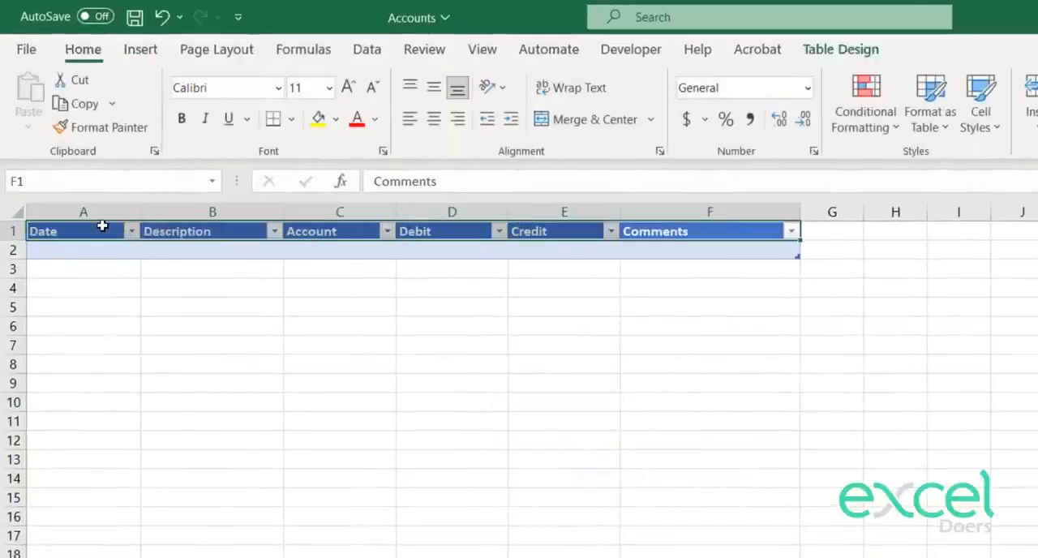
{"action": "left_click", "coordinate": [206, 279]}
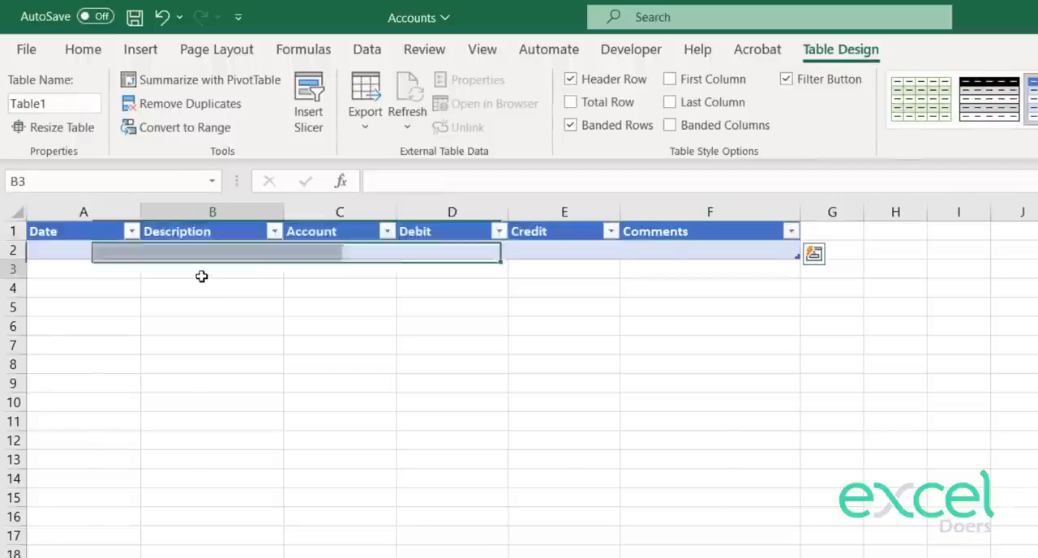
Step: Rename the journal entry table as Table_Journal
{"action": "left_click", "coordinate": [83, 248]}
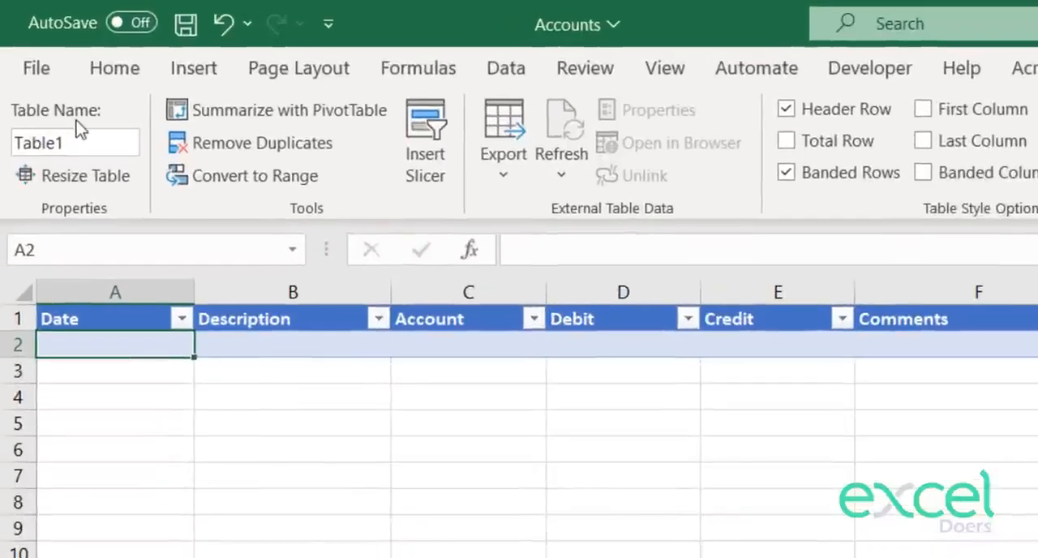
{"action": "left_click", "coordinate": [70, 146]}
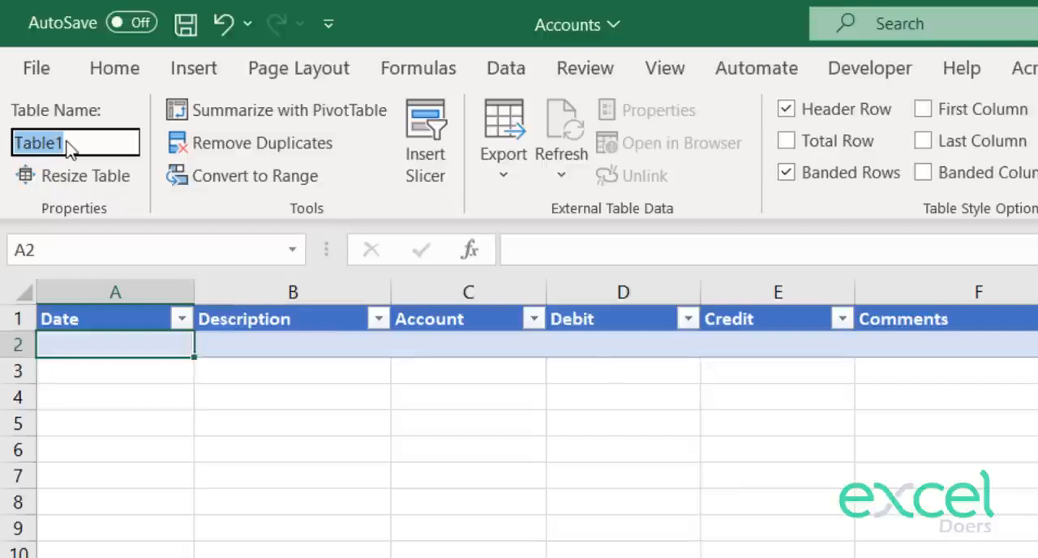
{"action": "type", "text": "Jor"}
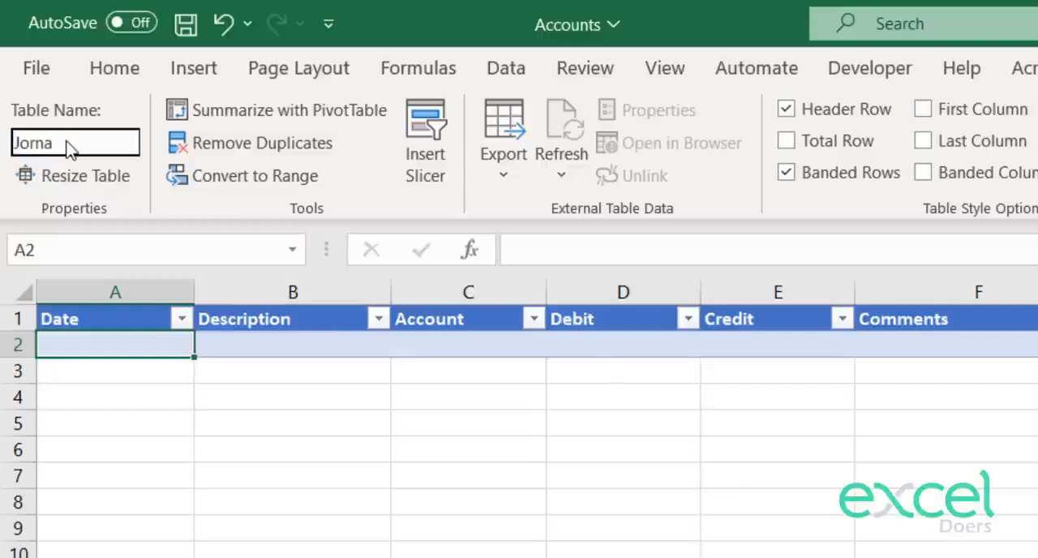
{"action": "type", "text": "na"}
{"action": "key", "text": "BackSpace"}
{"action": "key", "text": "BackSpace"}
{"action": "key", "text": "BackSpace"}
{"action": "key", "text": "BackSpace"}
{"action": "key", "text": "BackSpace"}
{"action": "type", "text": "Table_"}
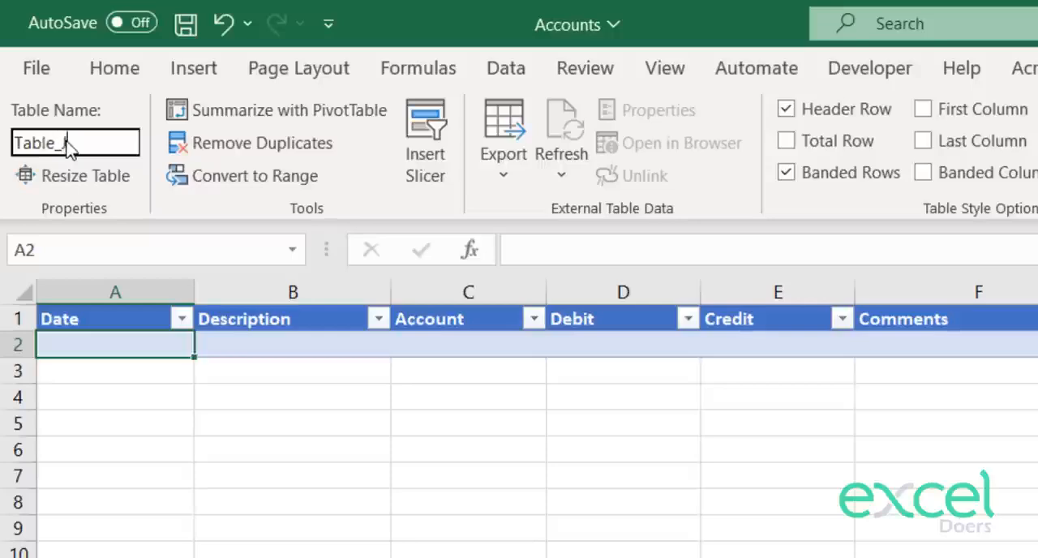
{"action": "type", "text": "Journal"}
{"action": "key", "text": "Return"}
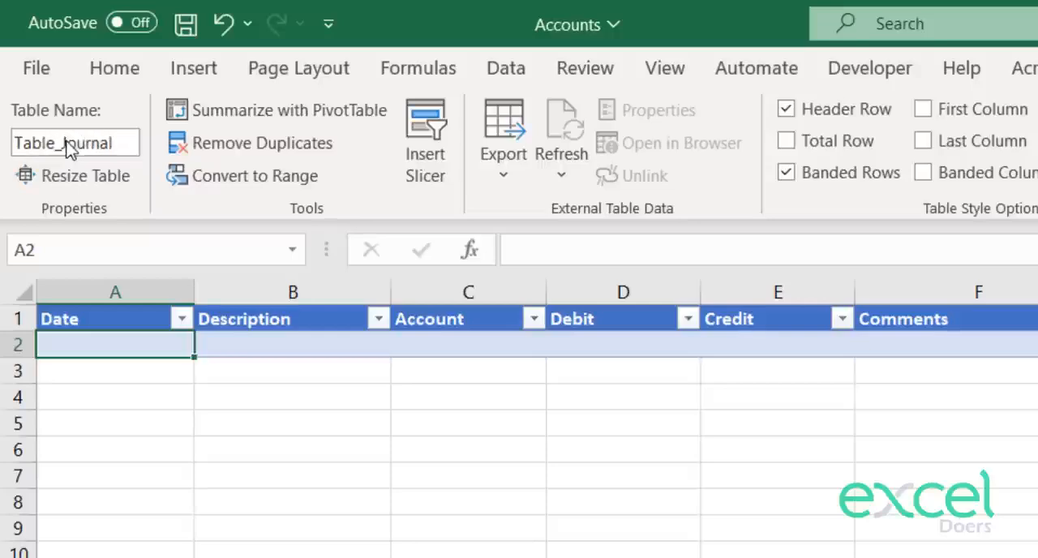
Step: On the Chart of Accounts sheet, slightly widen columns A and B and enter Assets in A1 and Liabilities in A2
{"action": "left_click", "coordinate": [235, 478]}
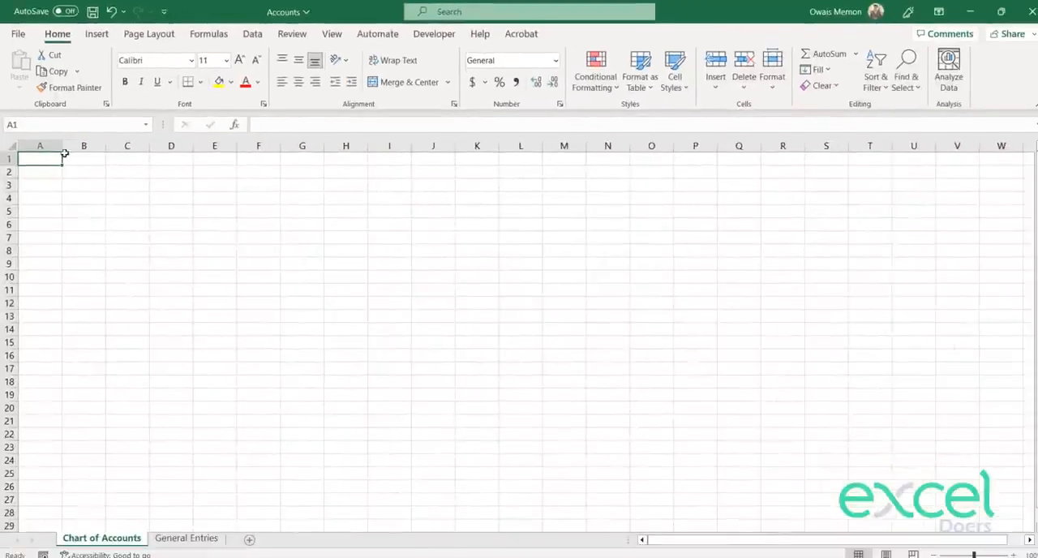
{"action": "left_click_drag", "start_coordinate": [64, 153], "coordinate": [128, 142]}
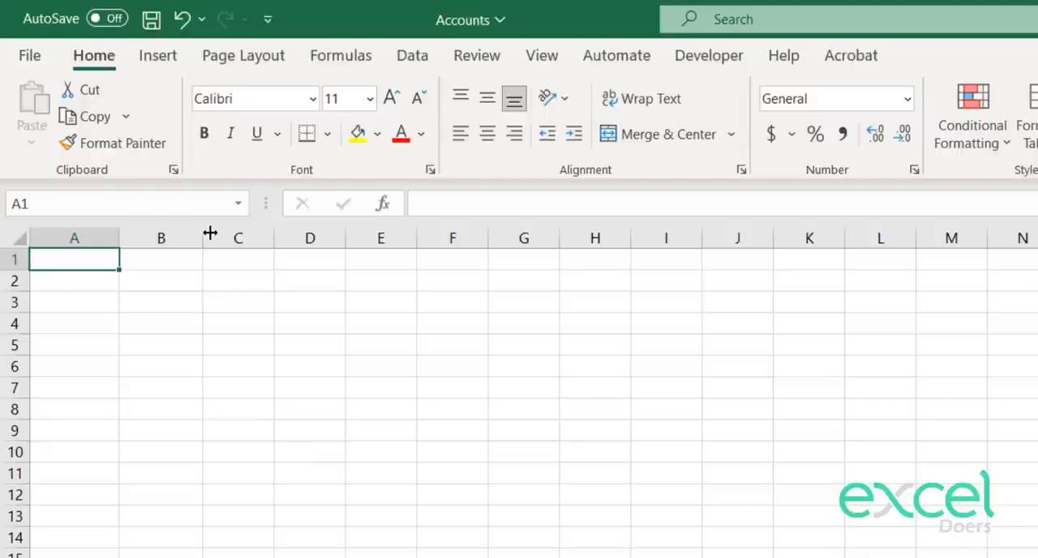
{"action": "type", "text": "As"}
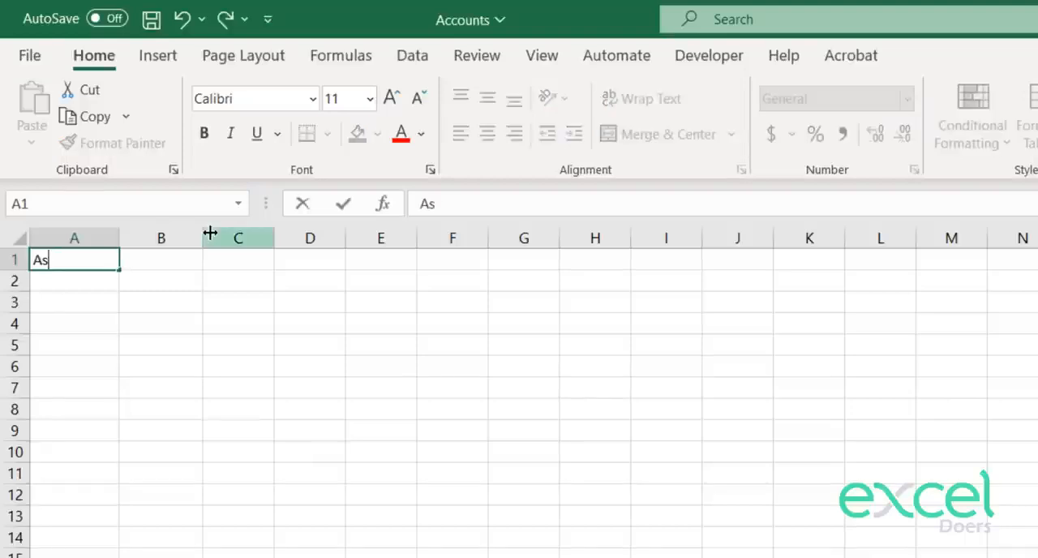
{"action": "type", "text": "sets"}
{"action": "key", "text": "Return"}
{"action": "type", "text": "Lia"}
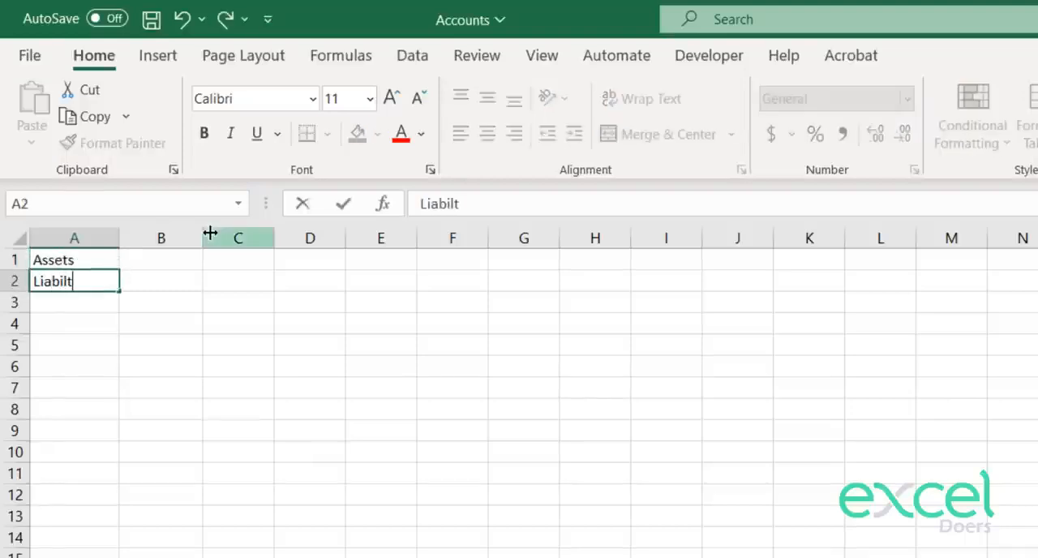
{"action": "type", "text": "bilities"}
{"action": "key", "text": "Return"}
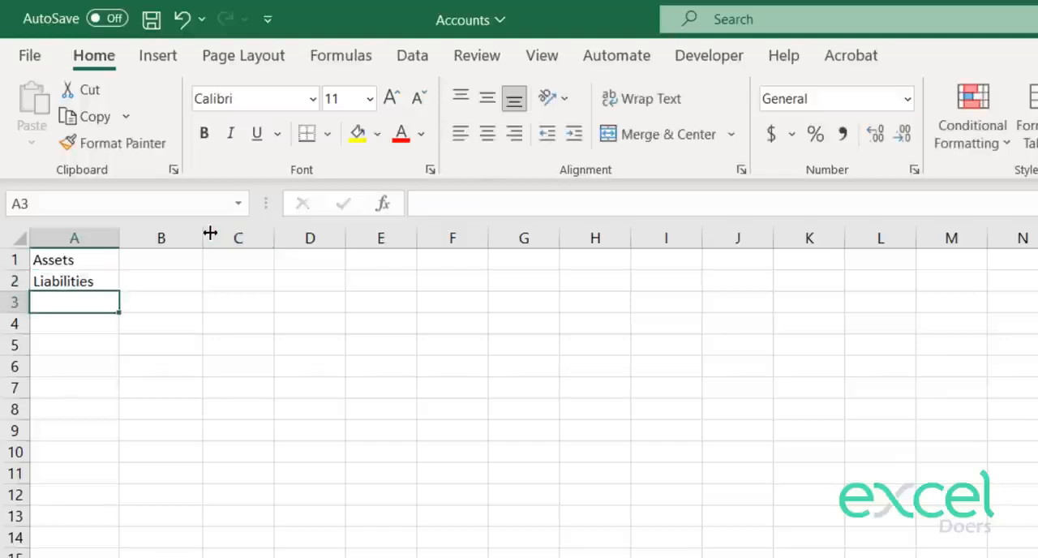
Step: Enter Equity in A3, Expenses in A4 and Revenue in A5, and widen column A slightly
{"action": "type", "text": "Equit"}
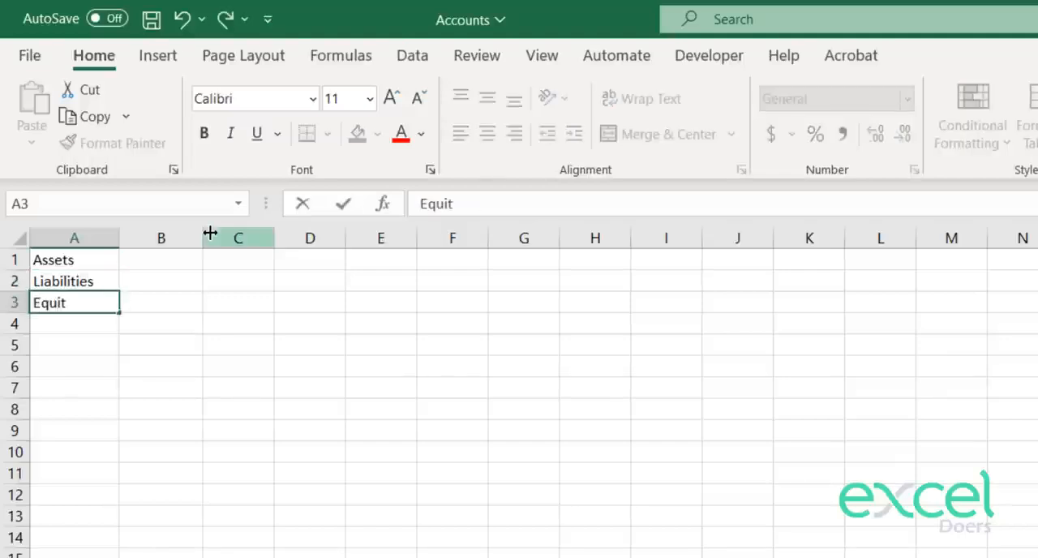
{"action": "type", "text": "y"}
{"action": "key", "text": "Return"}
{"action": "type", "text": "Ex"}
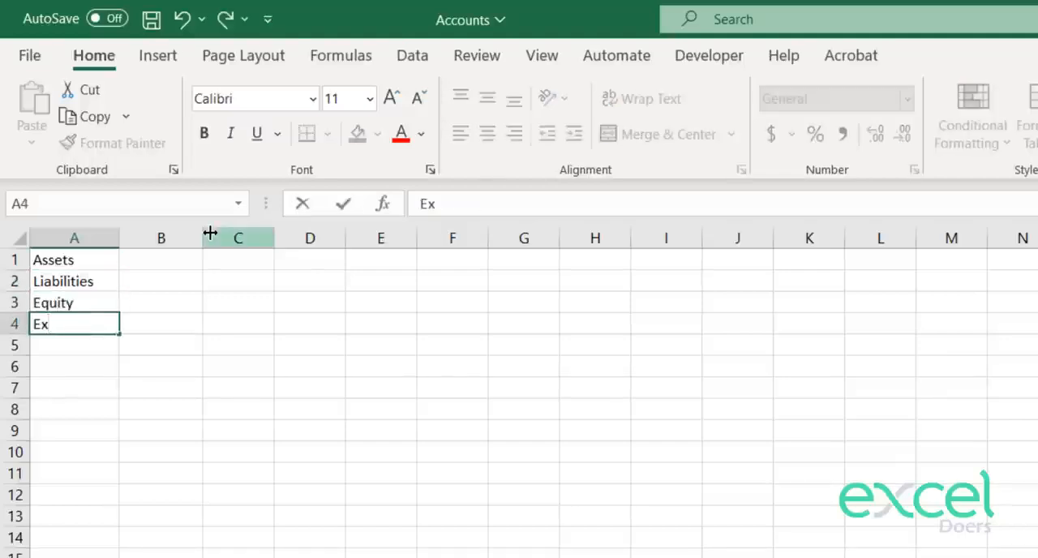
{"action": "type", "text": "penses"}
{"action": "key", "text": "Return"}
{"action": "type", "text": "Rev"}
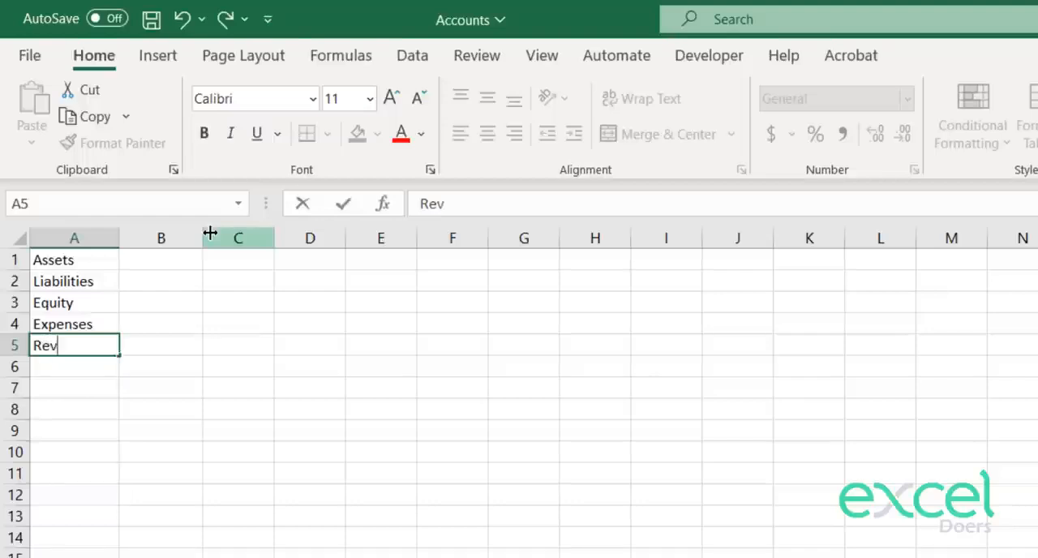
{"action": "type", "text": "enue"}
{"action": "key", "text": "Return"}
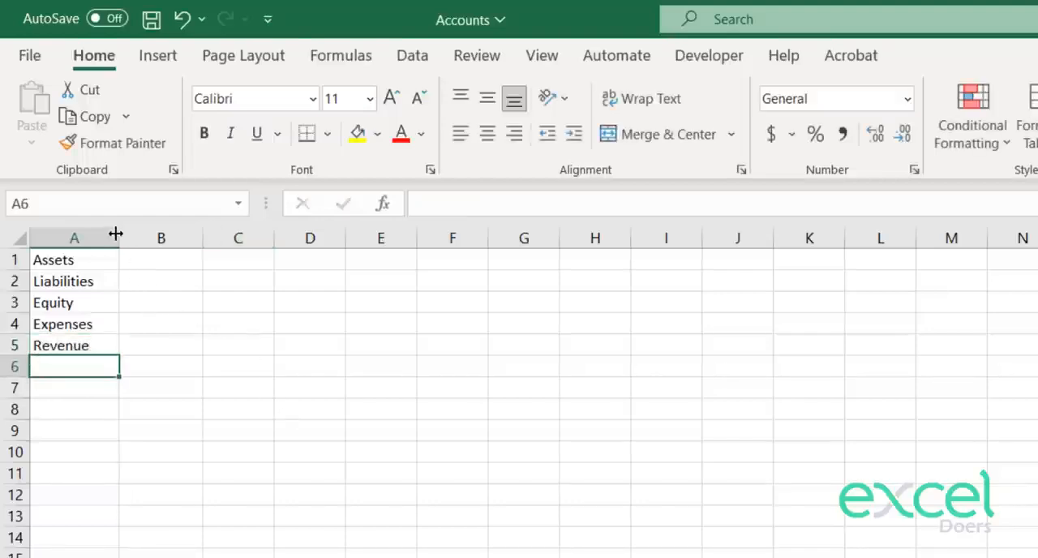
{"action": "left_click_drag", "start_coordinate": [119, 234], "coordinate": [122, 234]}
{"action": "left_click_drag", "start_coordinate": [68, 340], "coordinate": [63, 367]}
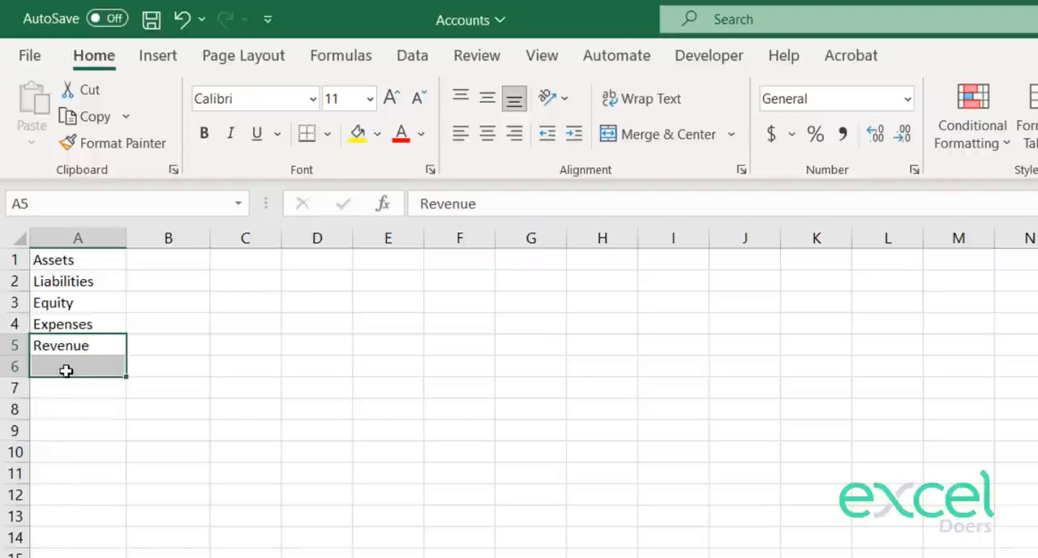
Step: Copy the five account categories from A1:A5 into C1:C5 and widen column C slightly
{"action": "left_click", "coordinate": [65, 369]}
{"action": "left_click_drag", "start_coordinate": [99, 260], "coordinate": [104, 343]}
{"action": "key", "text": "ctrl+c"}
{"action": "key", "text": "Right"}
{"action": "key", "text": "Right"}
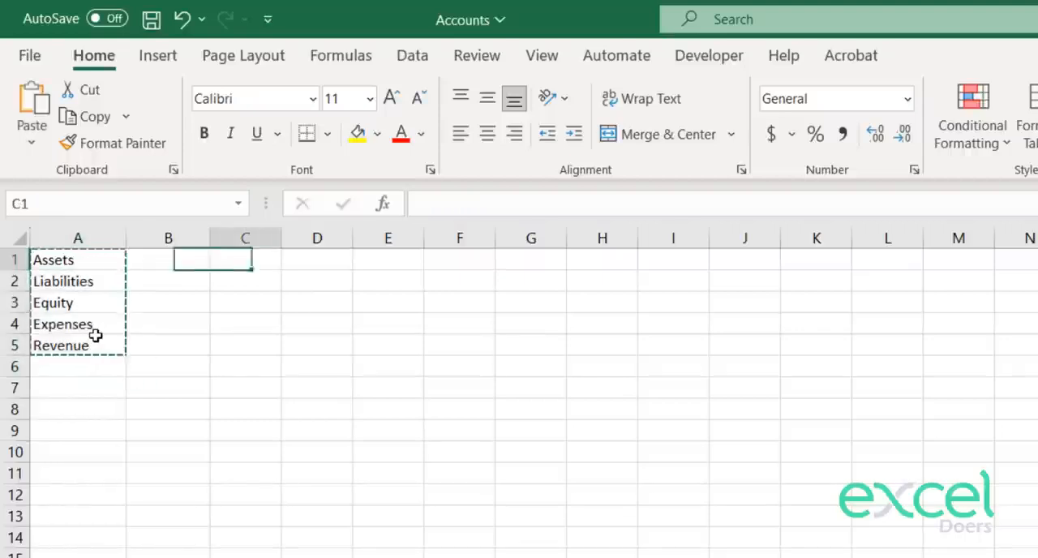
{"action": "key", "text": "ctrl+v"}
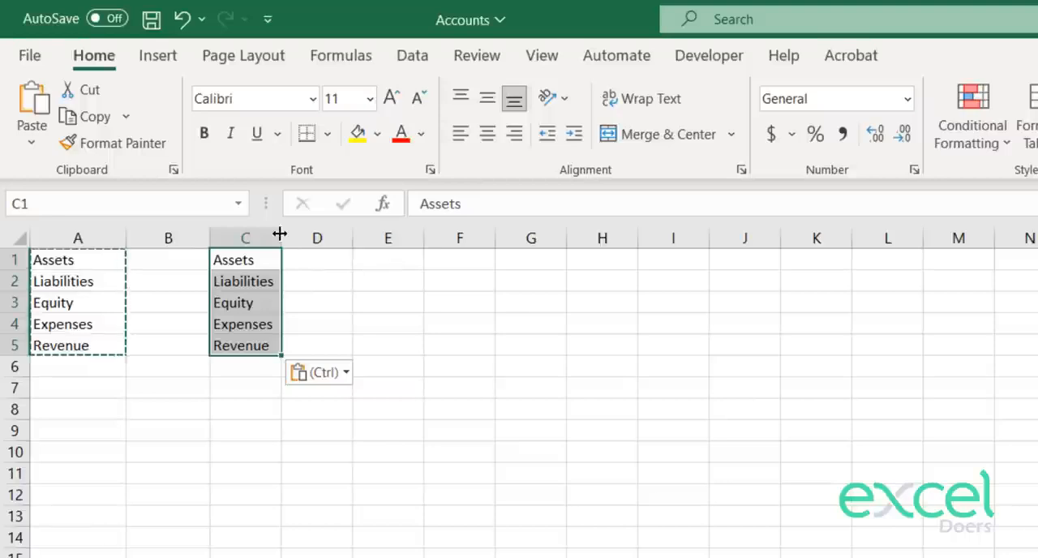
{"action": "left_click_drag", "start_coordinate": [278, 232], "coordinate": [295, 233]}
{"action": "left_click", "coordinate": [279, 374]}
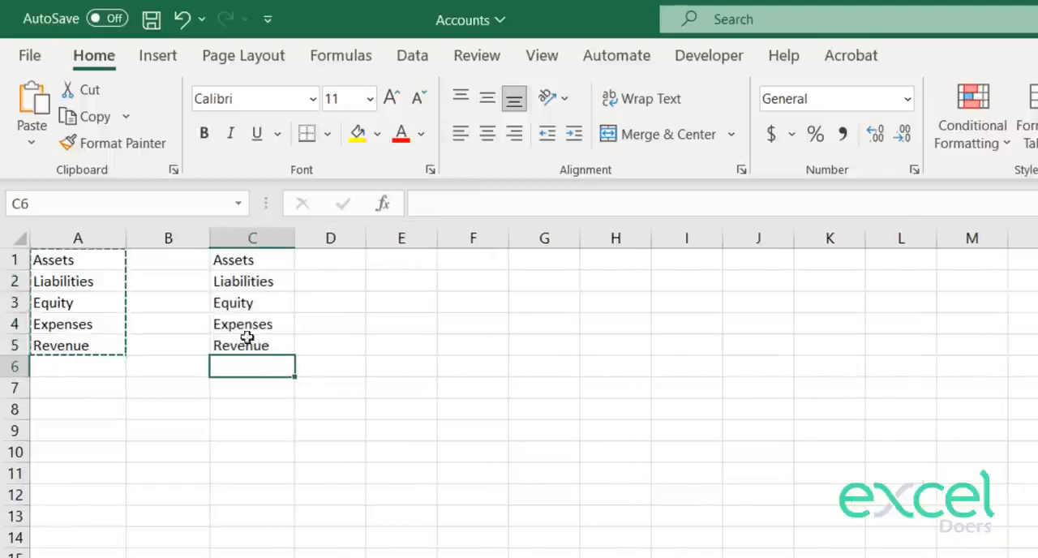
Step: Enter Revenue in C5 and Contra Revenue in C6, and fit column C's width to its contents
{"action": "left_click", "coordinate": [247, 326]}
{"action": "left_click", "coordinate": [246, 349]}
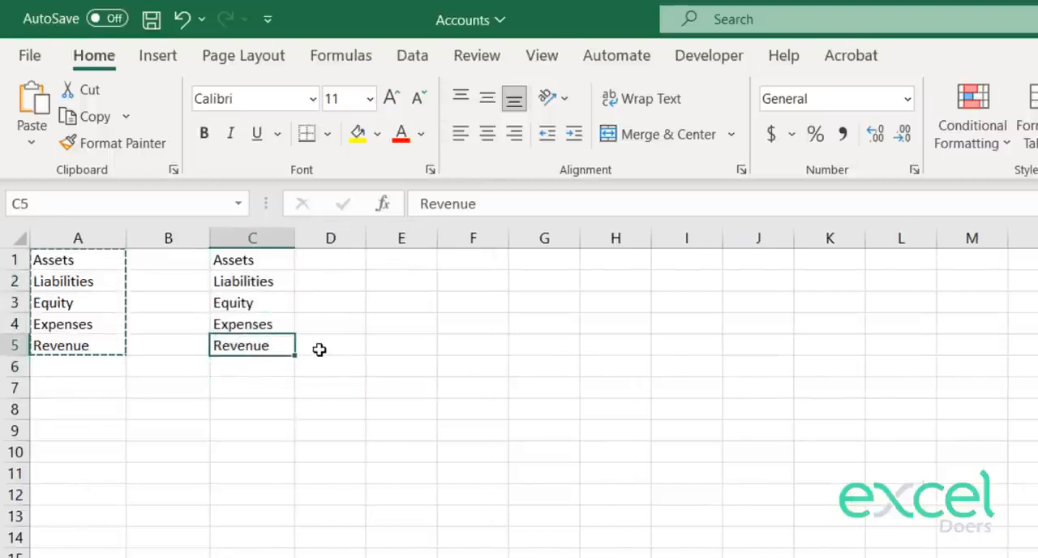
{"action": "type", "text": "Revenue"}
{"action": "key", "text": "Return"}
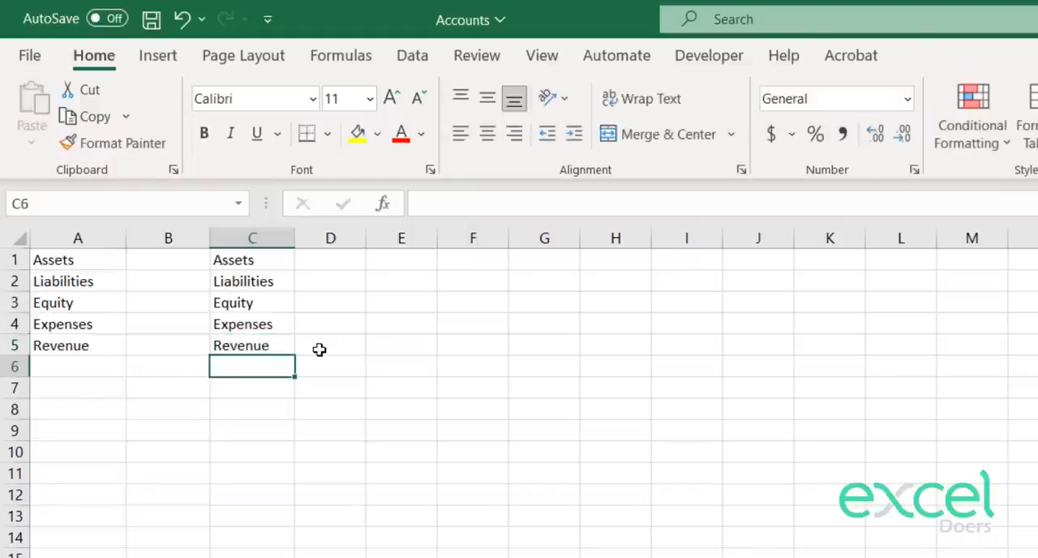
{"action": "type", "text": "Contra Reveu"}
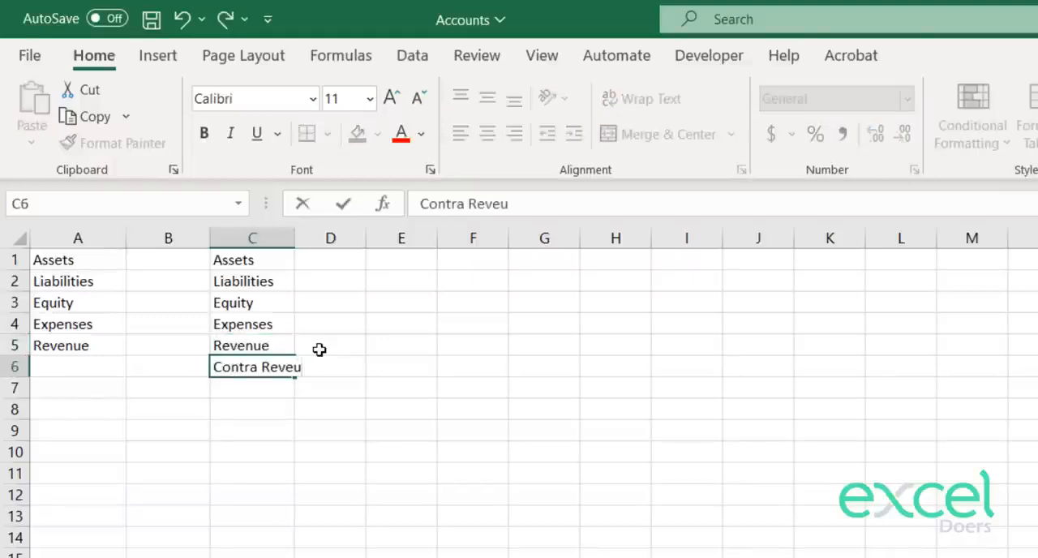
{"action": "type", "text": "nue"}
{"action": "key", "text": "Return"}
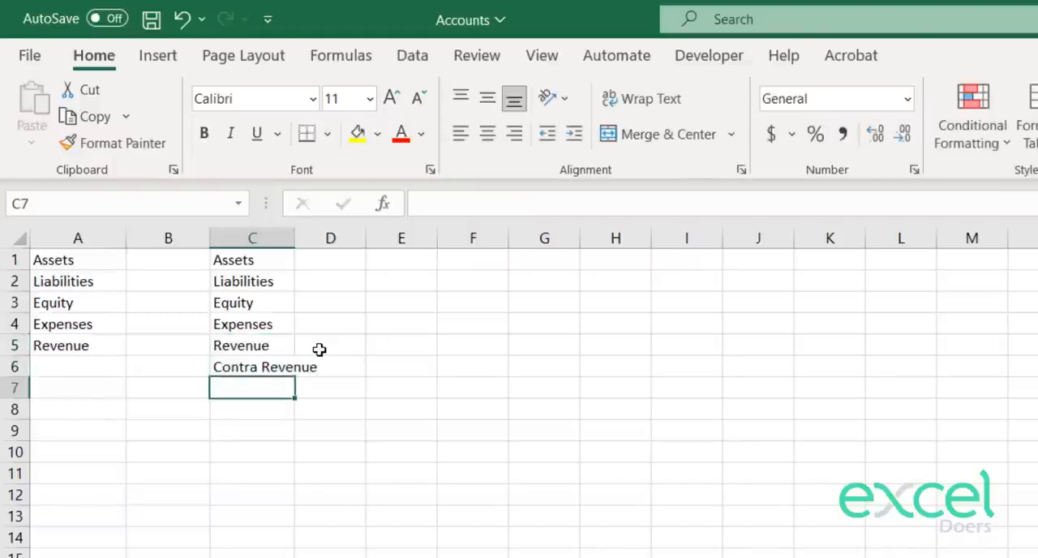
{"action": "double_click", "coordinate": [297, 238]}
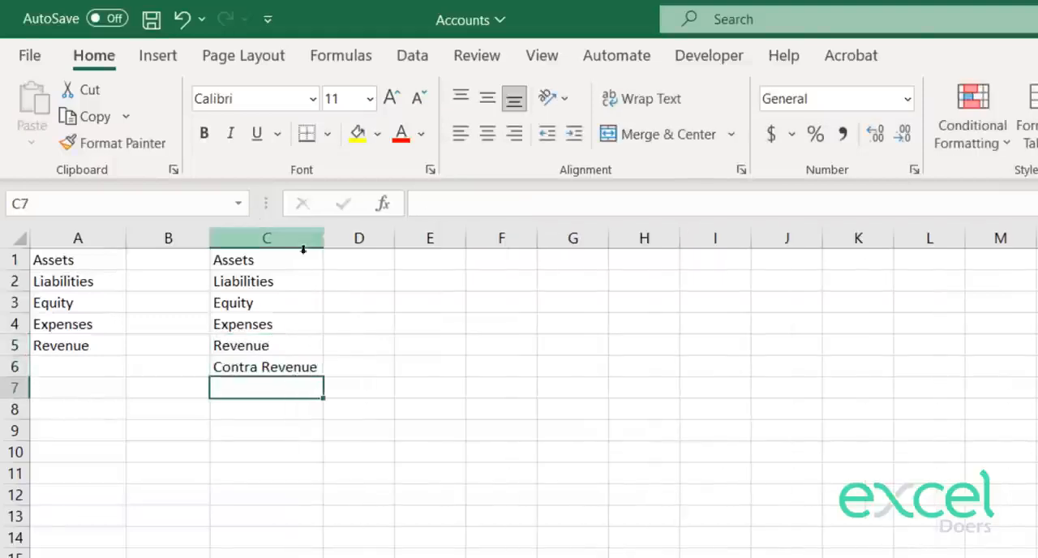
Step: Move the entries in C2:C6 down one row to free C2
{"action": "left_click", "coordinate": [258, 367]}
{"action": "left_click_drag", "start_coordinate": [243, 341], "coordinate": [288, 364]}
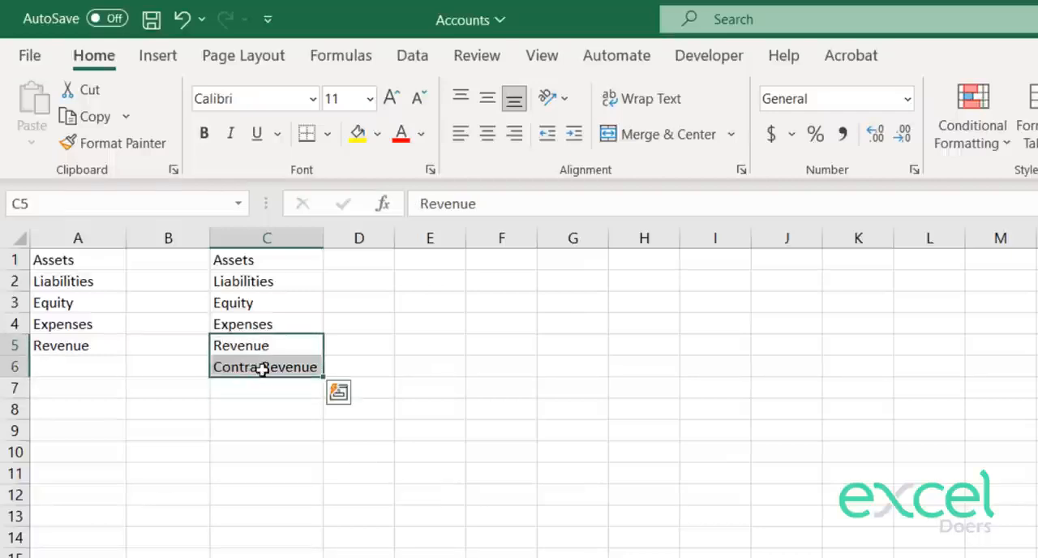
{"action": "left_click", "coordinate": [263, 262]}
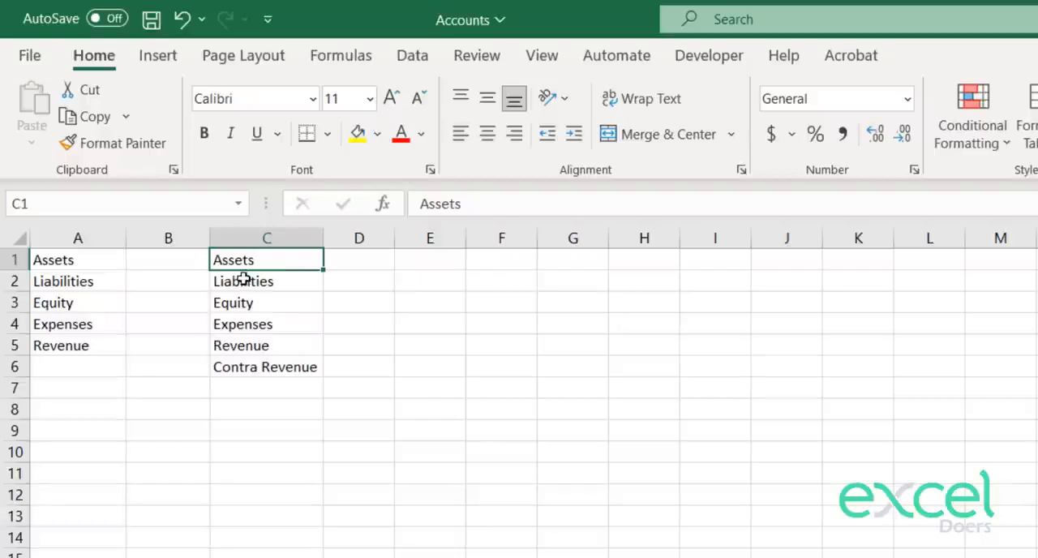
{"action": "left_click_drag", "start_coordinate": [242, 276], "coordinate": [258, 359]}
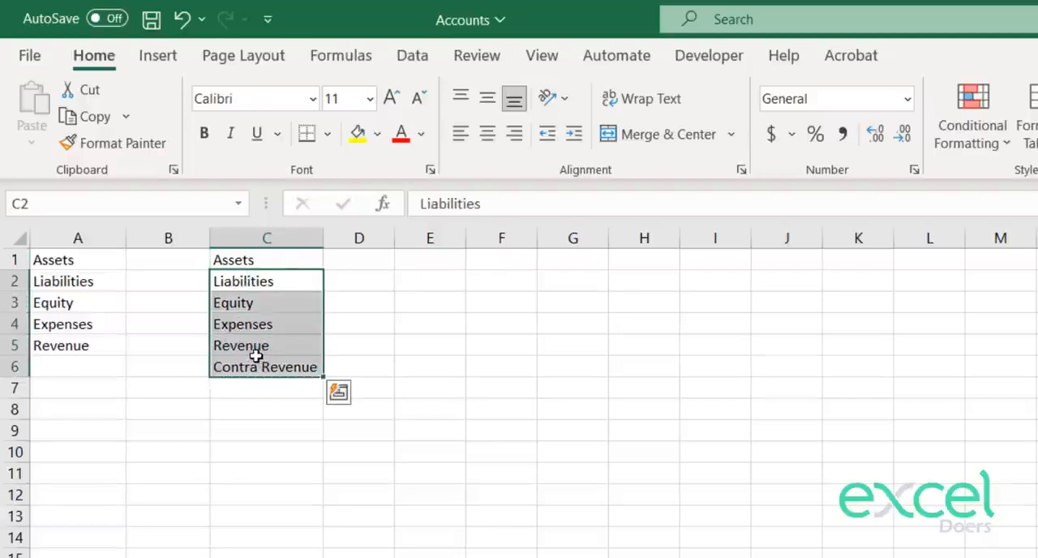
{"action": "key", "text": "ctrl+x"}
{"action": "key", "text": "Down"}
{"action": "key", "text": "ctrl+v"}
Step: Enter Current Assets in C1 and Fixed Assets in C2
{"action": "key", "text": "Up"}
{"action": "key", "text": "Up"}
{"action": "type", "text": "Curr"}
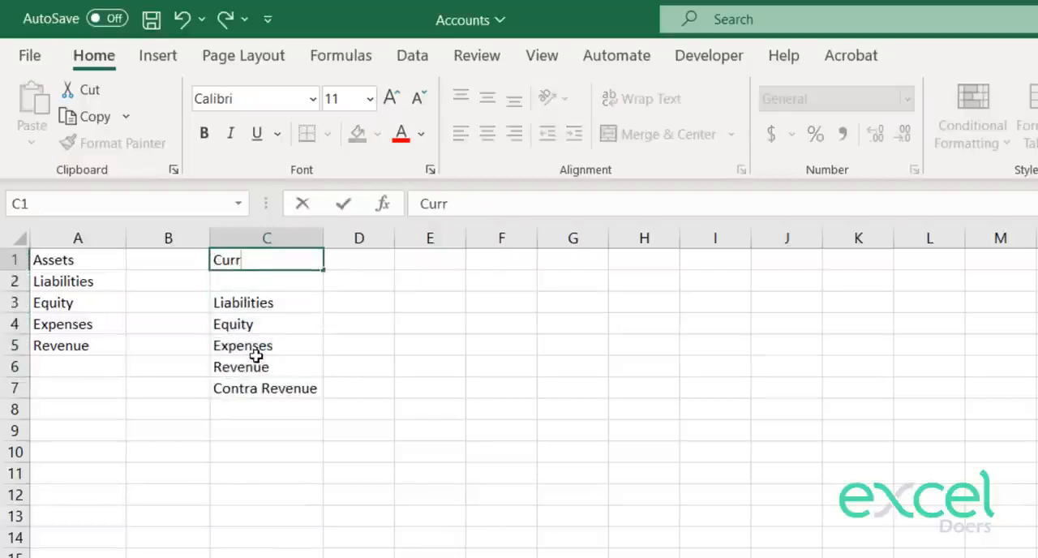
{"action": "type", "text": "ent Assets"}
{"action": "key", "text": "Return"}
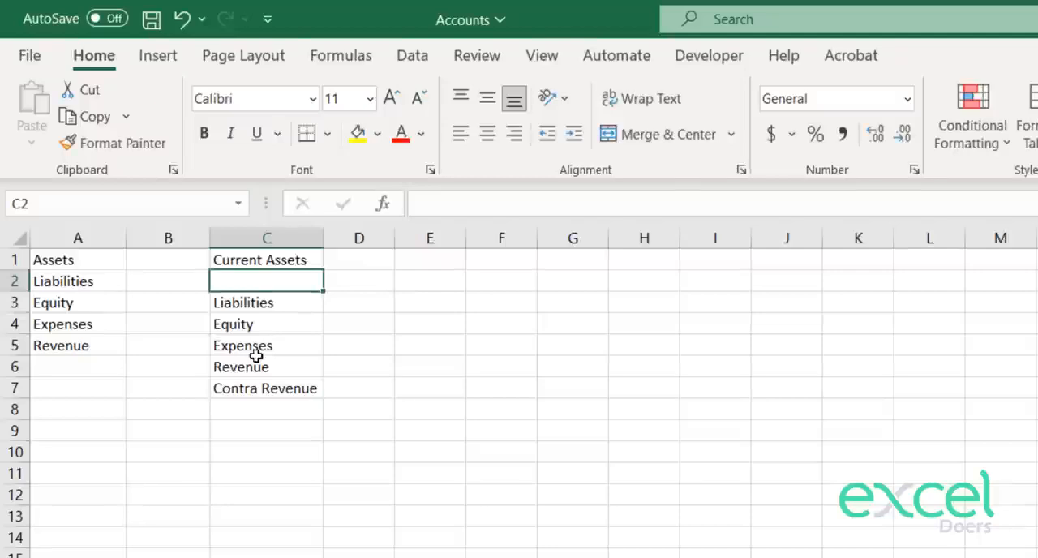
{"action": "type", "text": "Fixed Ass"}
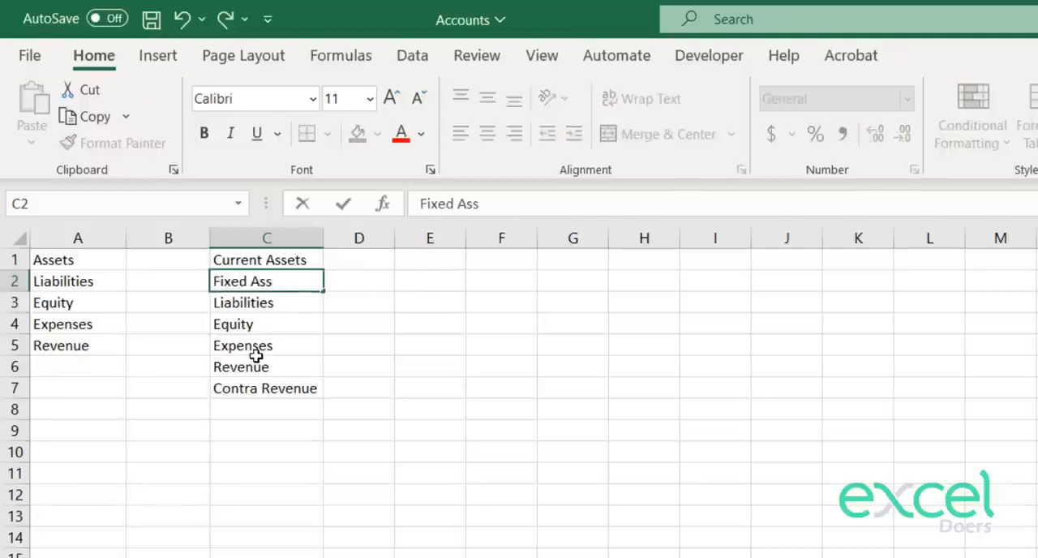
{"action": "type", "text": "ets"}
{"action": "key", "text": "Return"}
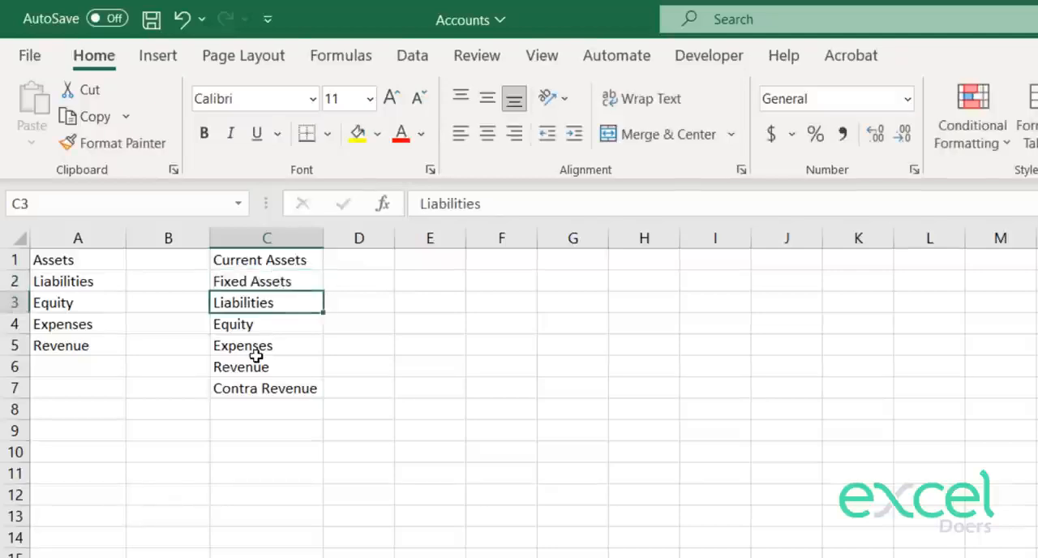
Step: Move the entries from Liabilities through Contra Revenue in column C down one row to free C3
{"action": "key", "text": "shift+Down"}
{"action": "key", "text": "shift+Down"}
{"action": "key", "text": "shift+Down"}
{"action": "key", "text": "shift+Down"}
{"action": "key", "text": "ctrl+x"}
{"action": "key", "text": "Down"}
{"action": "key", "text": "ctrl+v"}
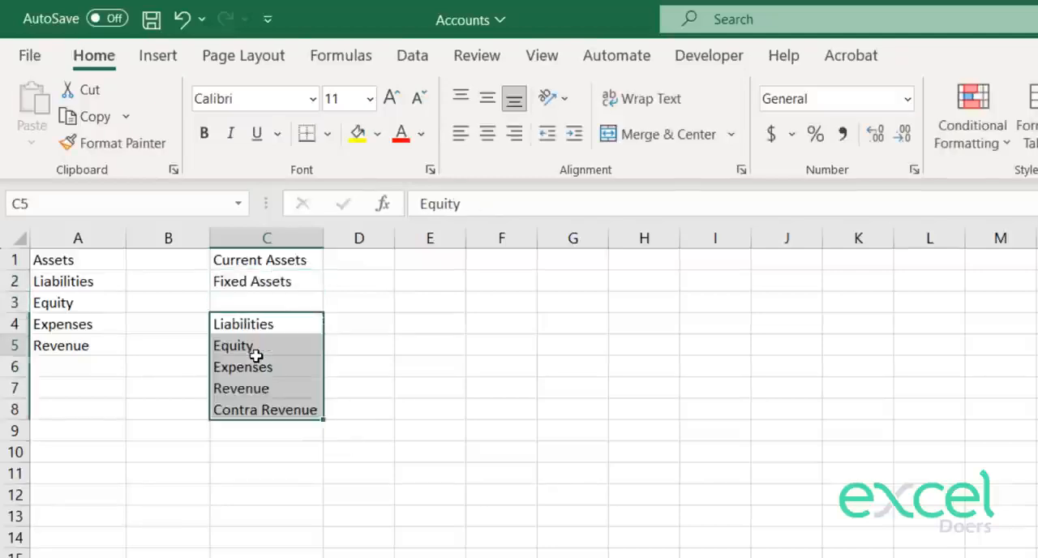
Step: Enter Current Liabilities in C3 and replace Liabilities in C4 with Fixed Liabilities
{"action": "key", "text": "Up"}
{"action": "key", "text": "Up"}
{"action": "type", "text": "Cu"}
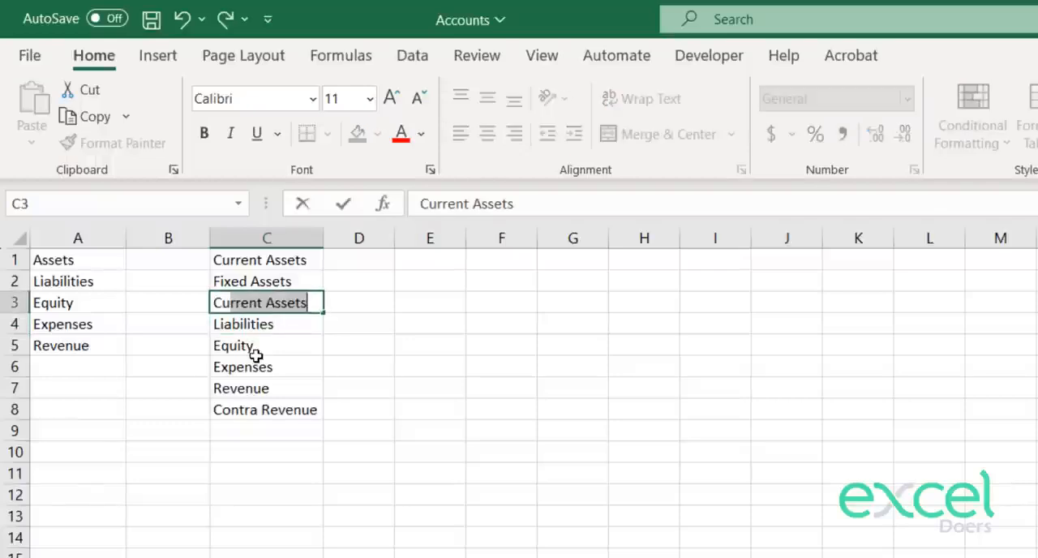
{"action": "type", "text": "rrent Liab"}
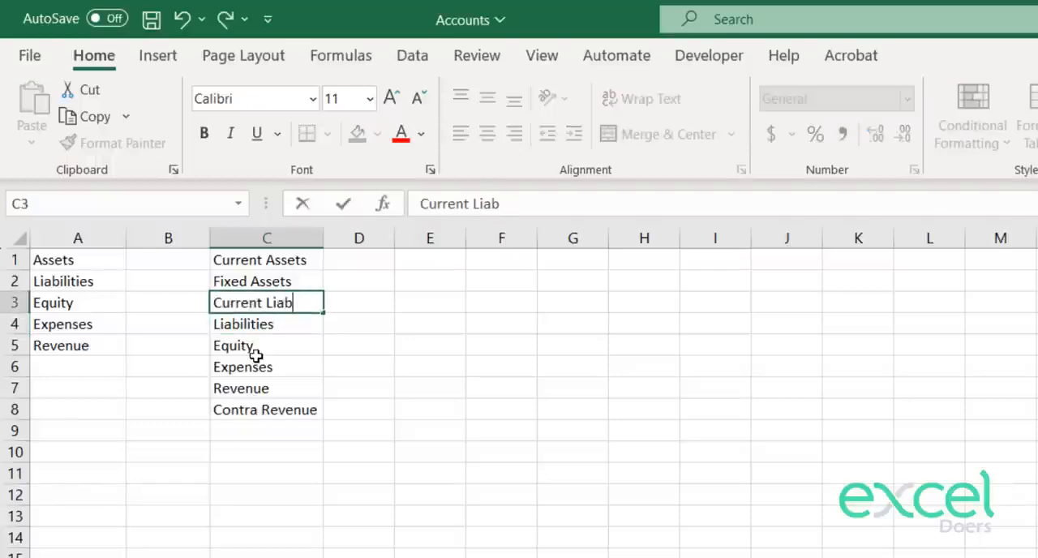
{"action": "type", "text": "ilities"}
{"action": "key", "text": "Return"}
{"action": "type", "text": "Fixed "}
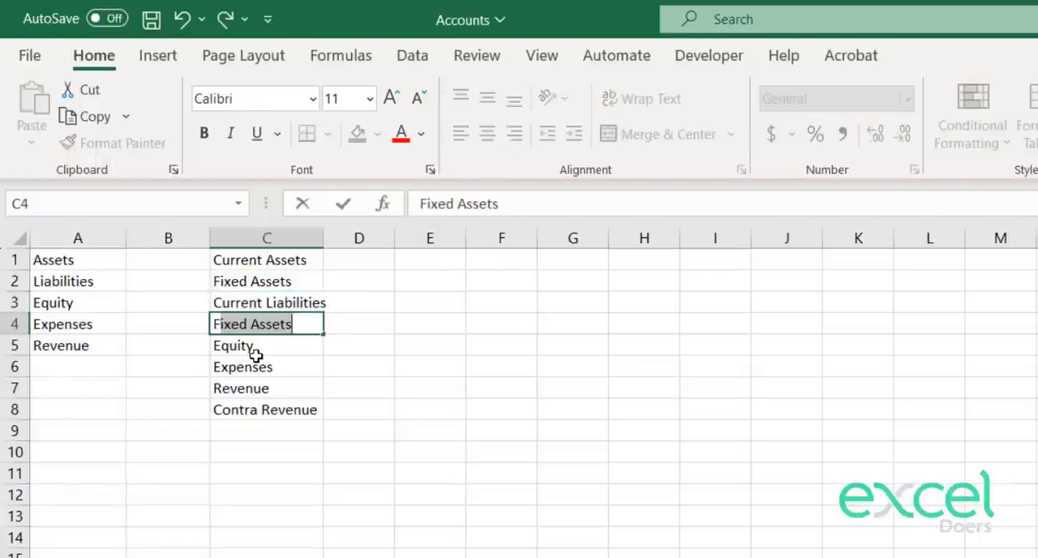
{"action": "type", "text": "Lia"}
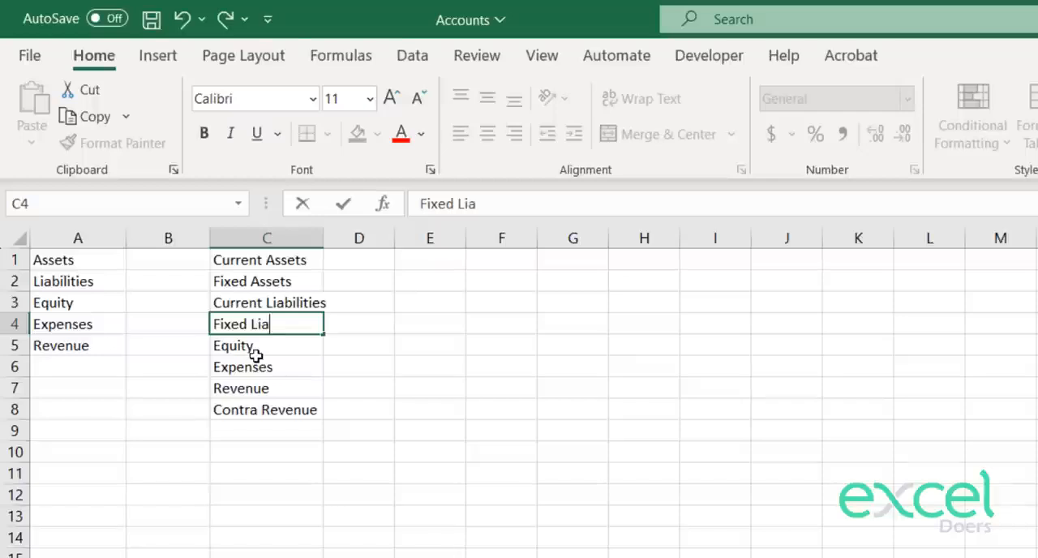
{"action": "type", "text": "bilities"}
{"action": "key", "text": "Return"}
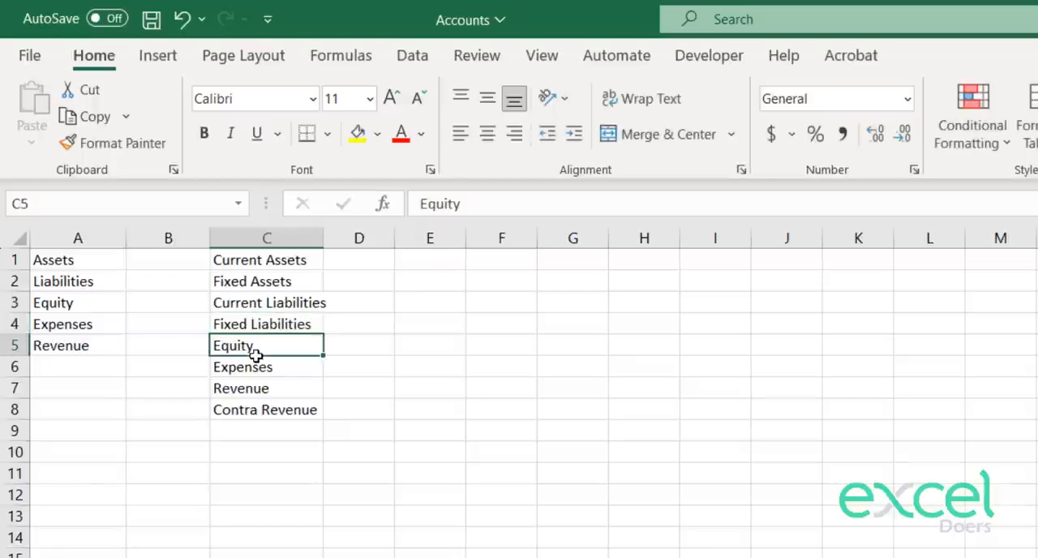
{"action": "key", "text": "Return"}
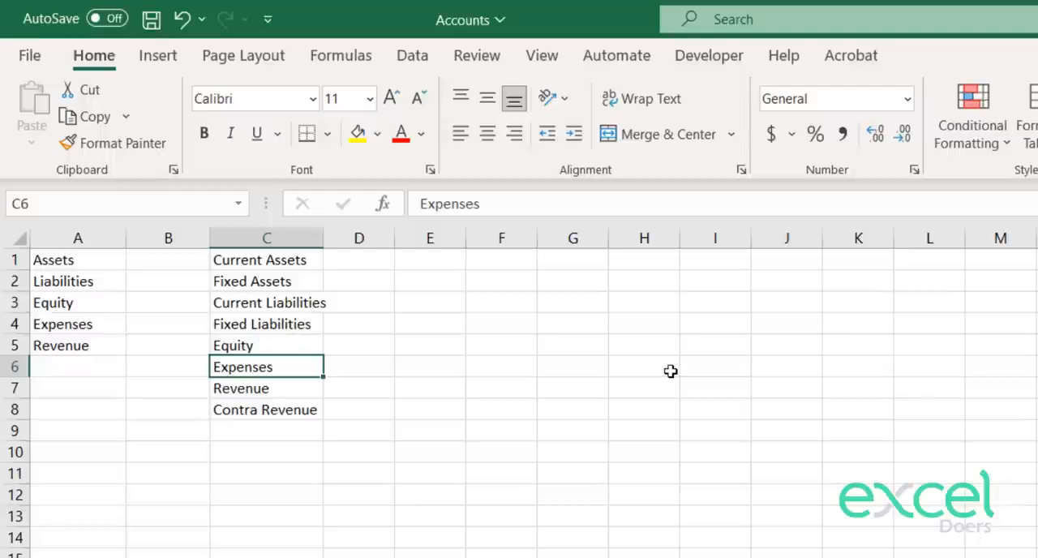
{"action": "key", "text": "Return"}
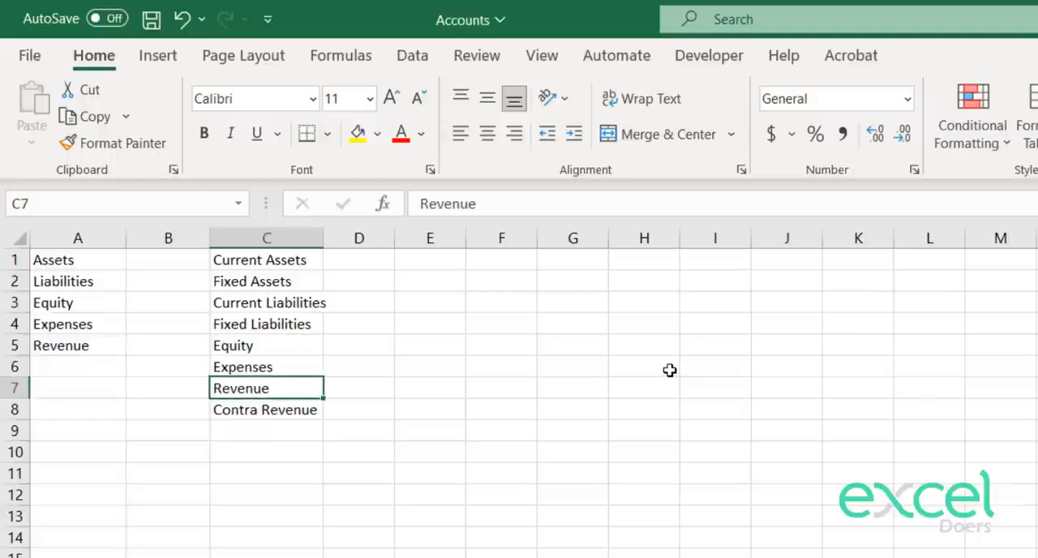
{"action": "key", "text": "Return"}
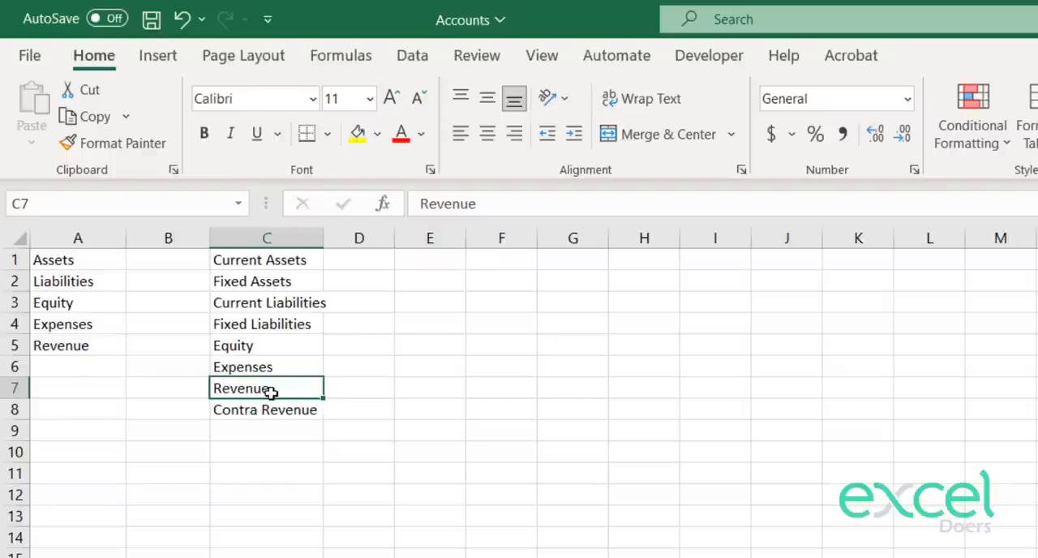
{"action": "left_click", "coordinate": [268, 412]}
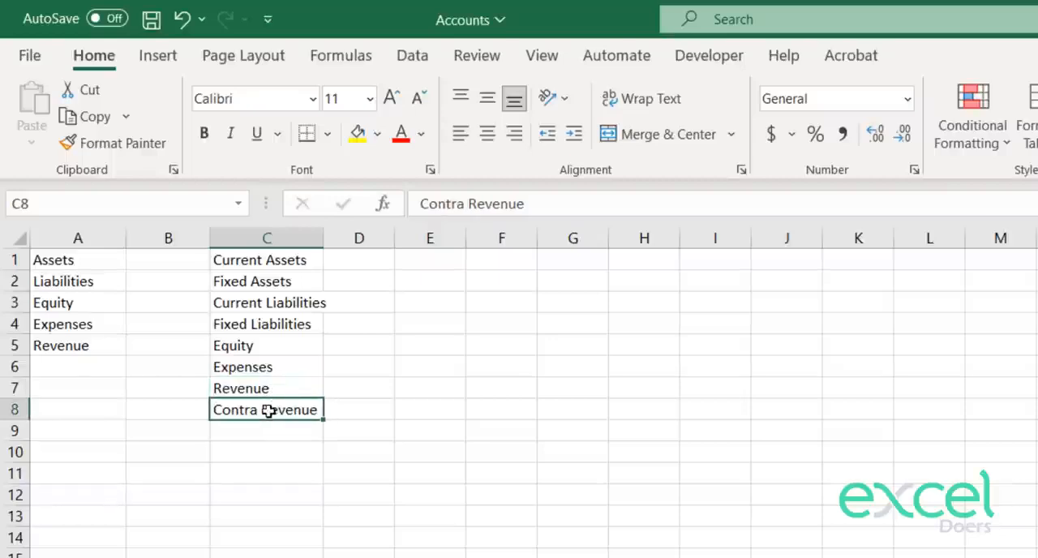
Step: Copy Assets from A1 into D1 and D2, beside Current Assets and Fixed Assets
{"action": "left_click", "coordinate": [70, 258]}
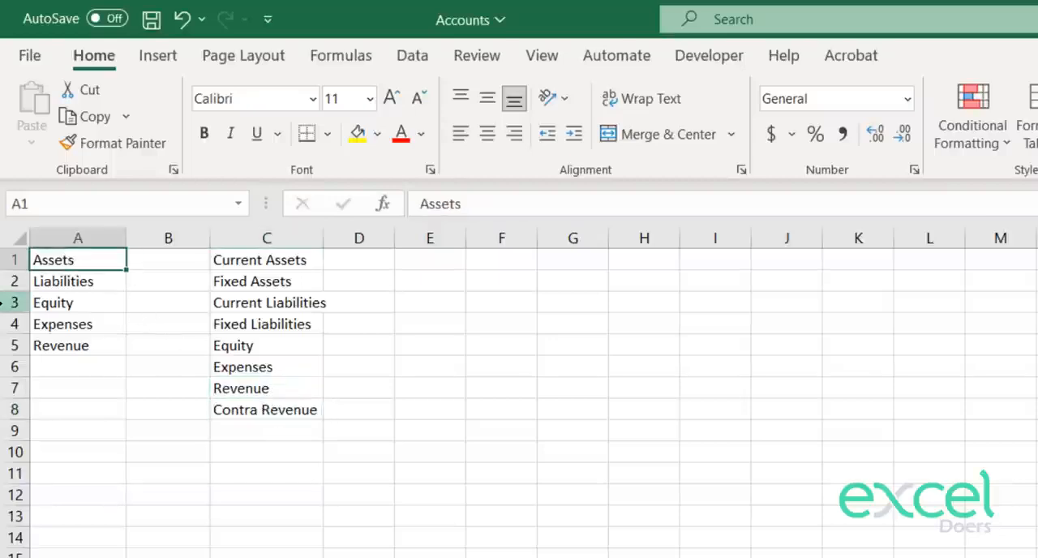
{"action": "key", "text": "ctrl+c"}
{"action": "key", "text": "Right"}
{"action": "key", "text": "Right"}
{"action": "key", "text": "Right"}
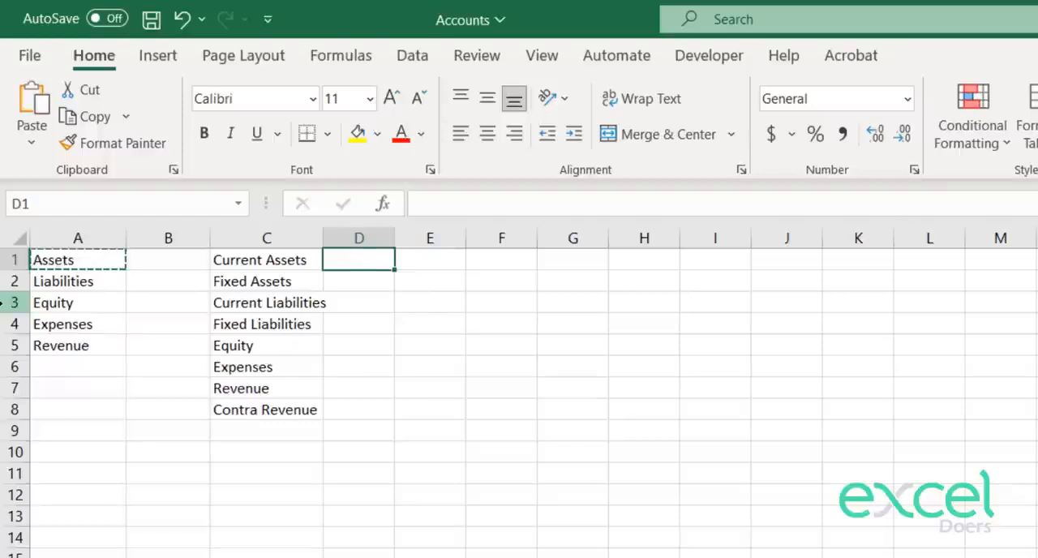
{"action": "key", "text": "ctrl+v"}
{"action": "key", "text": "Down"}
{"action": "key", "text": "ctrl+v"}
Step: Copy Liabilities from A2 into D3 and D4, beside the two liability subcategories
{"action": "key", "text": "Left"}
Step: Copy Equity from A3 into D5, beside the Equity subcategory
{"action": "key", "text": "Left"}
{"action": "key", "text": "Left"}
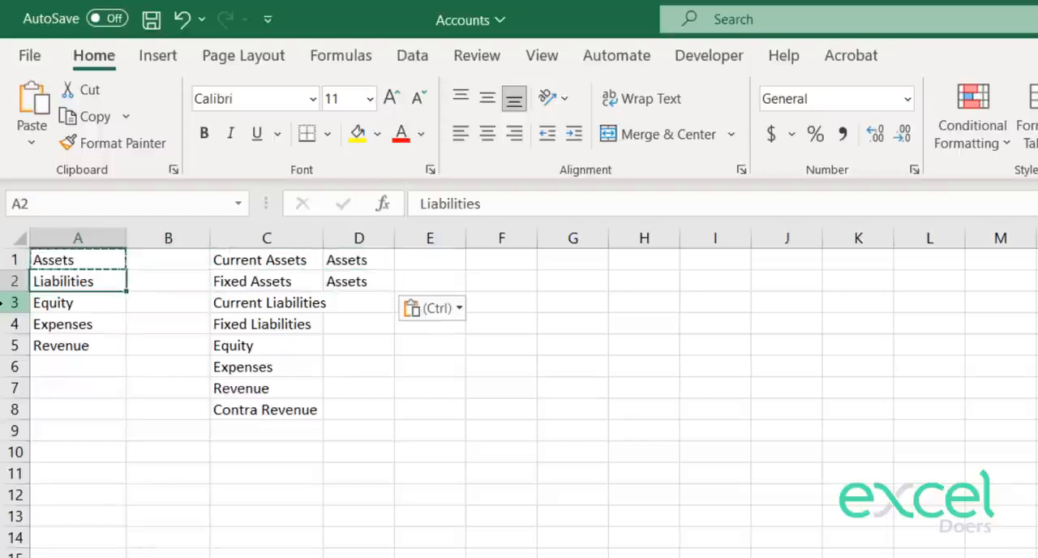
{"action": "key", "text": "ctrl+c"}
{"action": "key", "text": "Right"}
{"action": "key", "text": "Right"}
{"action": "key", "text": "Right"}
{"action": "key", "text": "Down"}
{"action": "key", "text": "ctrl+v"}
{"action": "key", "text": "Down"}
{"action": "key", "text": "ctrl+v"}
{"action": "key", "text": "Left"}
{"action": "key", "text": "Left"}
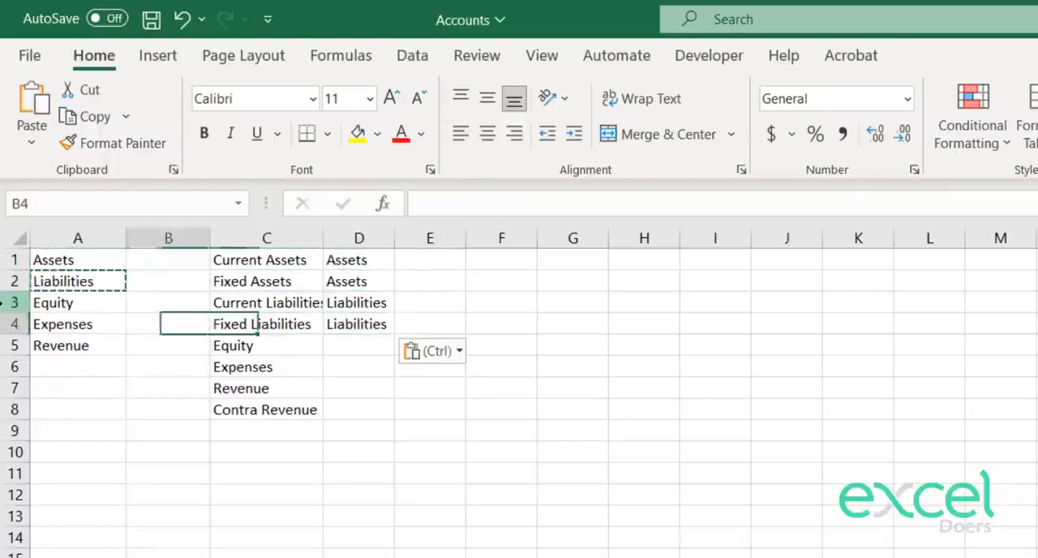
{"action": "key", "text": "Left"}
{"action": "key", "text": "Up"}
{"action": "key", "text": "ctrl+c"}
Step: Copy Expenses from A4 into D6, beside the Expenses subcategory
{"action": "key", "text": "Right"}
{"action": "key", "text": "Right"}
{"action": "key", "text": "Right"}
{"action": "key", "text": "Down"}
{"action": "key", "text": "Down"}
{"action": "key", "text": "ctrl+v"}
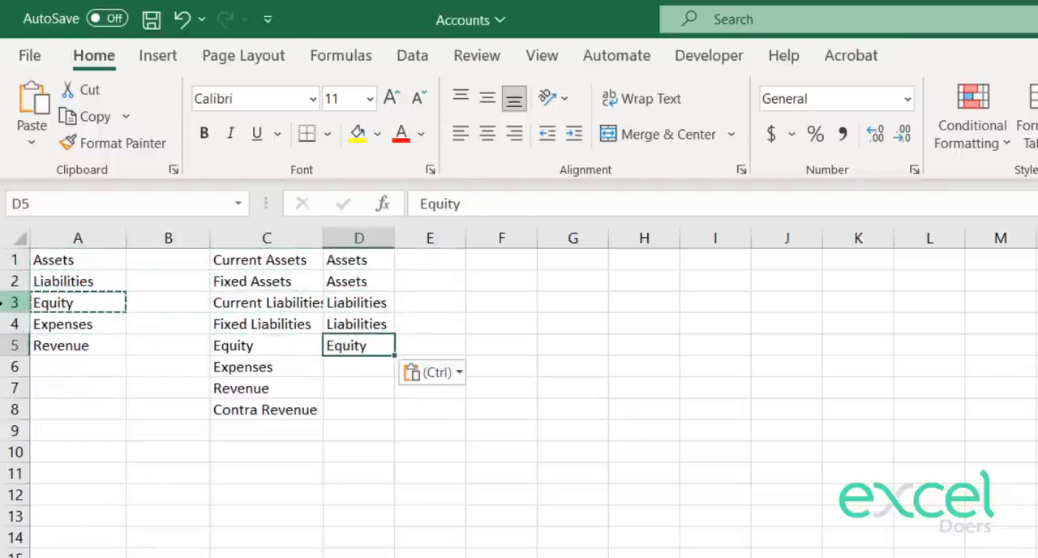
{"action": "key", "text": "Left"}
{"action": "key", "text": "Left"}
{"action": "key", "text": "Left"}
{"action": "key", "text": "Up"}
{"action": "key", "text": "ctrl+c"}
Step: Copy Revenue from A5 into D7 and D8, beside Revenue and Contra Revenue
{"action": "key", "text": "Right"}
{"action": "key", "text": "Right"}
{"action": "key", "text": "Right"}
{"action": "key", "text": "Down"}
{"action": "key", "text": "Down"}
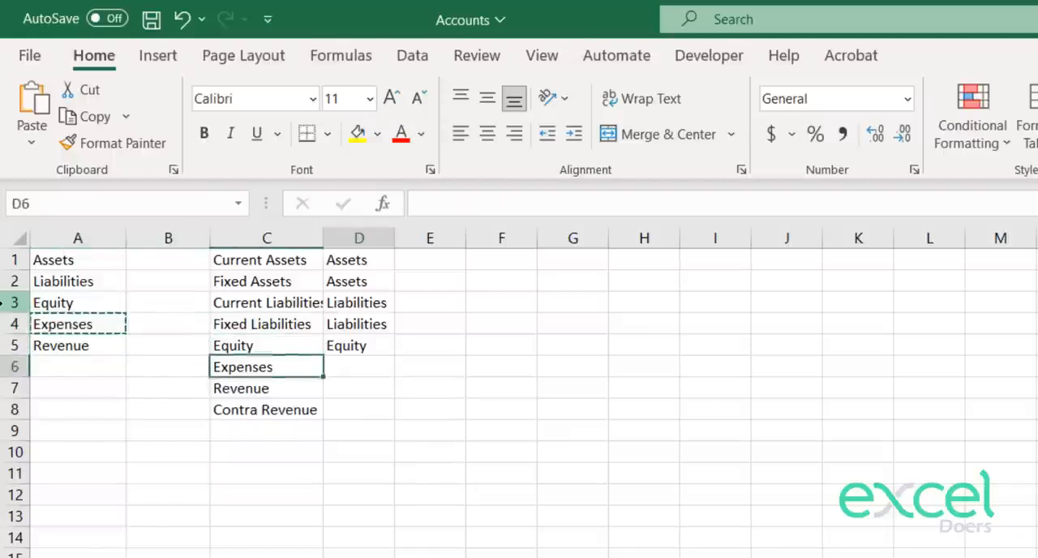
{"action": "key", "text": "ctrl+v"}
{"action": "key", "text": "Left"}
{"action": "key", "text": "Left"}
{"action": "key", "text": "Left"}
{"action": "key", "text": "Up"}
{"action": "key", "text": "ctrl+c"}
{"action": "key", "text": "Right"}
{"action": "key", "text": "Right"}
{"action": "key", "text": "Right"}
{"action": "key", "text": "Down"}
{"action": "key", "text": "Down"}
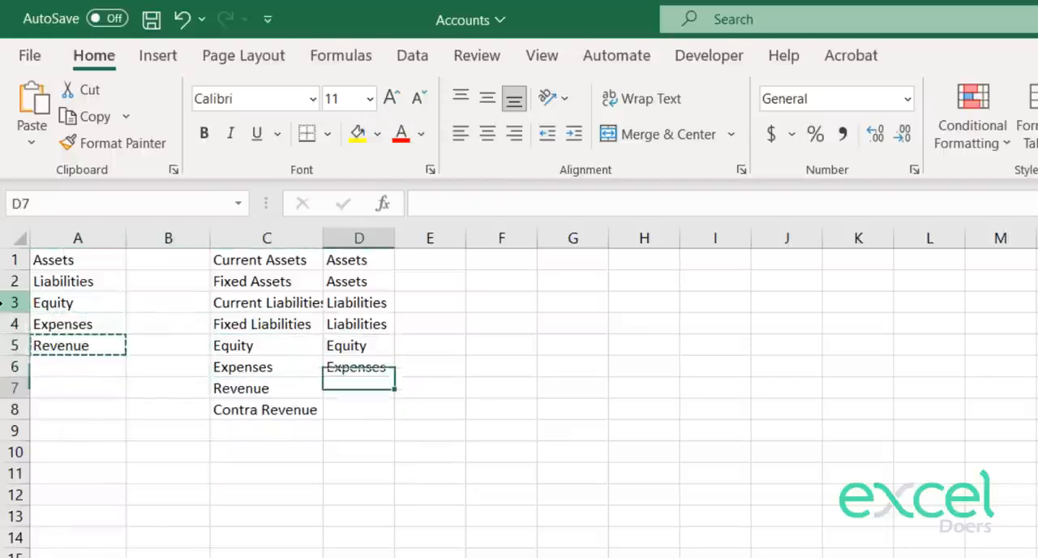
{"action": "key", "text": "shift+Down"}
{"action": "key", "text": "ctrl+v"}
{"action": "key", "text": "Escape"}
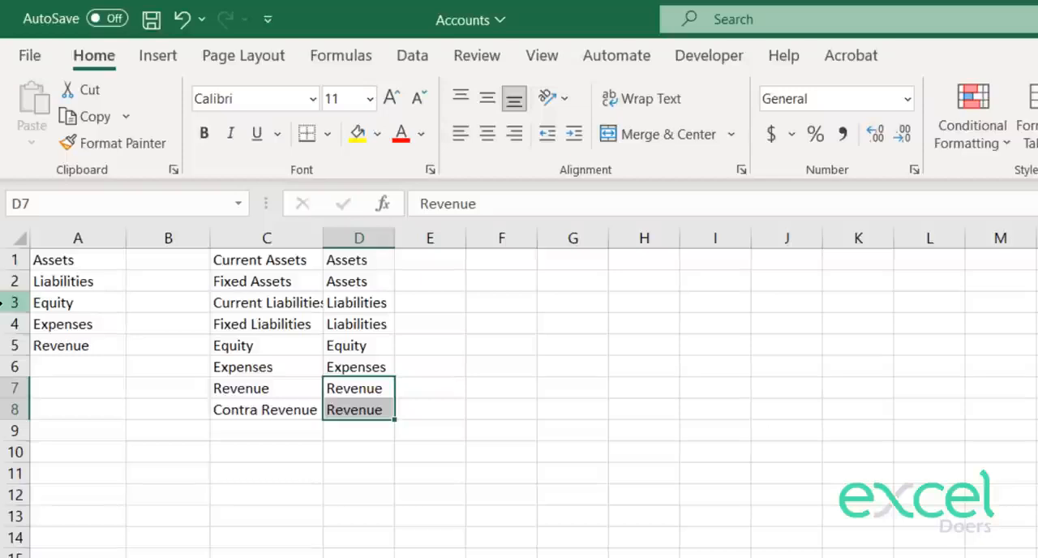
Step: Move the main category column D in front of the subcategory column C
{"action": "key", "text": "Up"}
{"action": "key", "text": "ctrl+Up"}
{"action": "key", "text": "ctrl+space"}
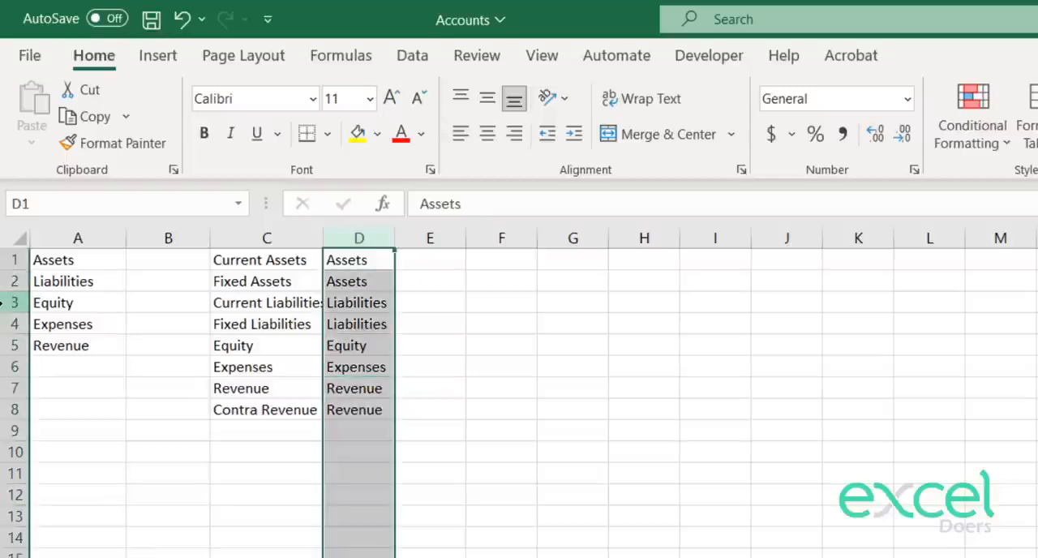
{"action": "key", "text": "ctrl+c"}
{"action": "key", "text": "Left"}
{"action": "key", "text": "ctrl+space"}
{"action": "key", "text": "ctrl+plus"}
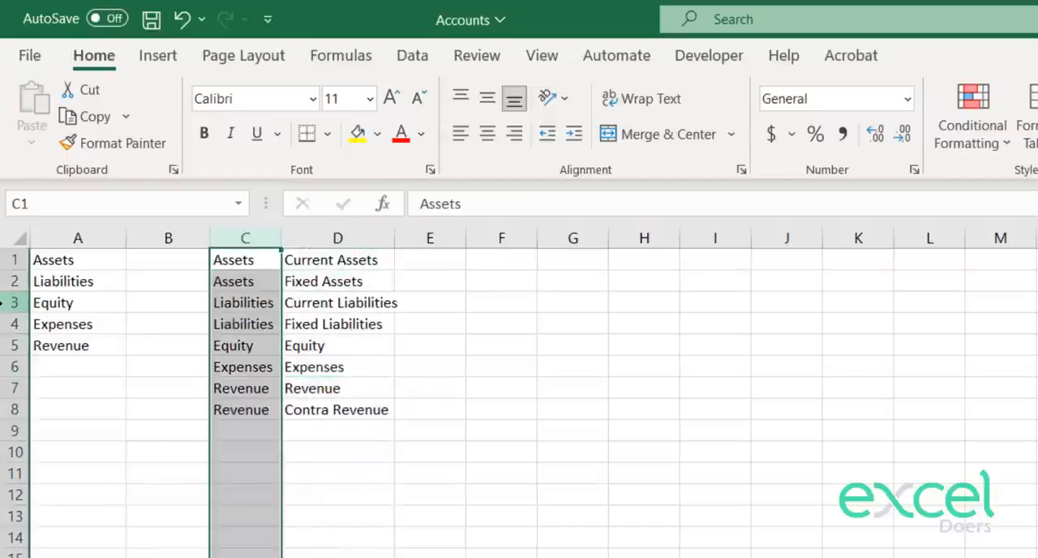
Step: Insert a blank row above row 1 and enter the header Accounts in A1
{"action": "key", "text": "shift+space"}
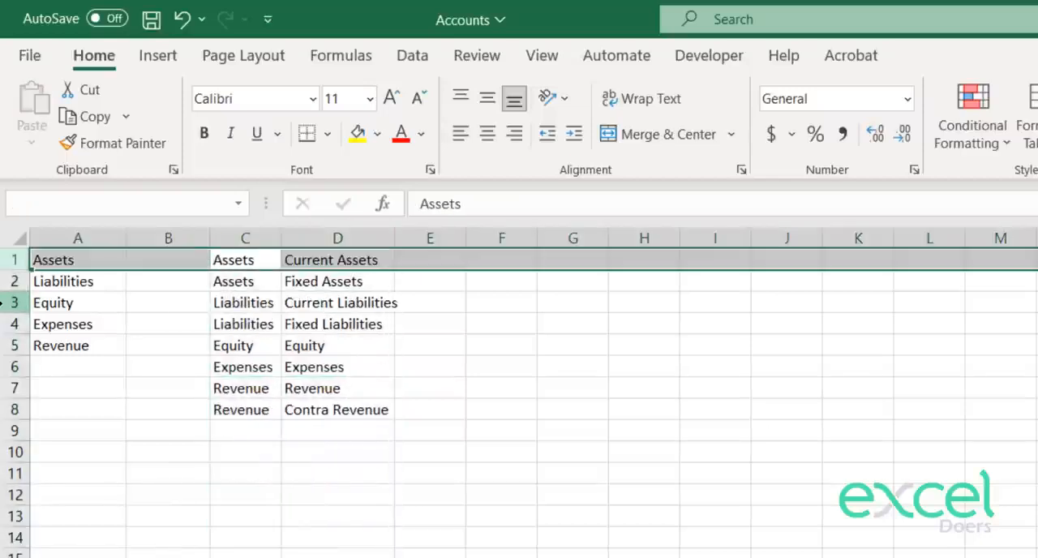
{"action": "key", "text": "ctrl+plus"}
{"action": "key", "text": "Home"}
{"action": "type", "text": "Accou"}
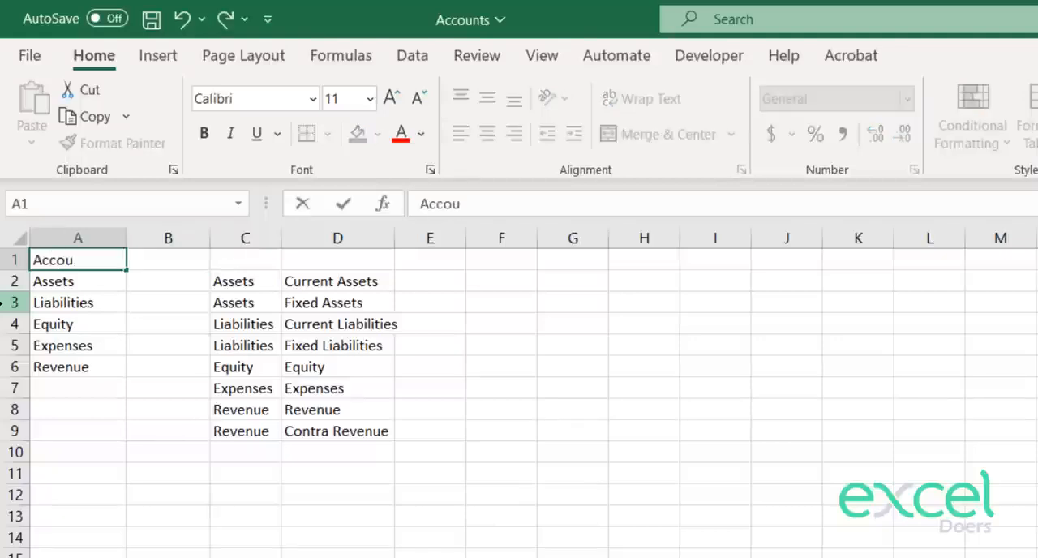
{"action": "type", "text": "nts"}
{"action": "key", "text": "Return"}
Step: Enter the headers Accounts in C1 and Sub Accounts in D1 above the category mapping
{"action": "key", "text": "Up"}
{"action": "key", "text": "Right"}
{"action": "key", "text": "Right"}
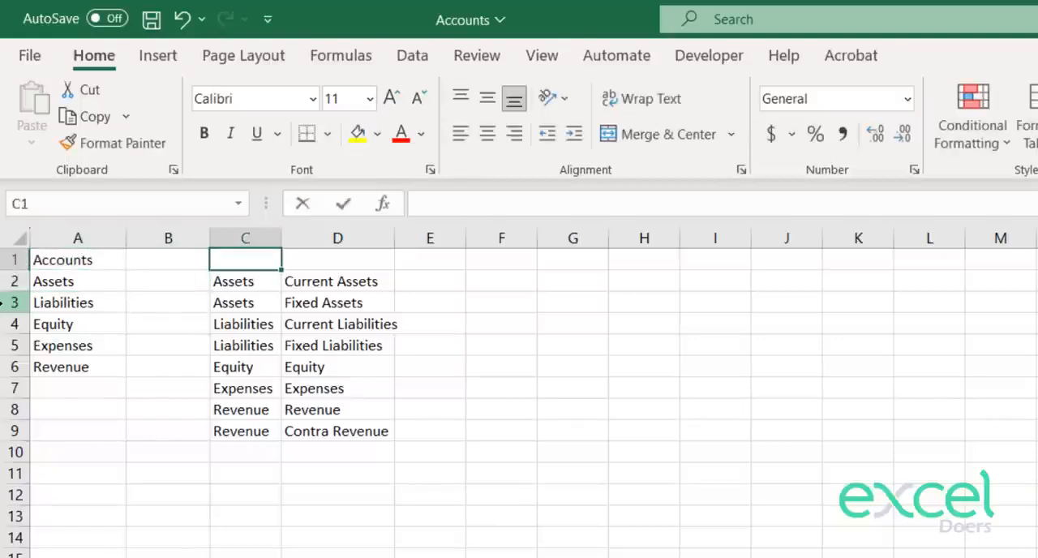
{"action": "type", "text": "Accounts"}
{"action": "key", "text": "Return"}
{"action": "key", "text": "Up"}
{"action": "key", "text": "Right"}
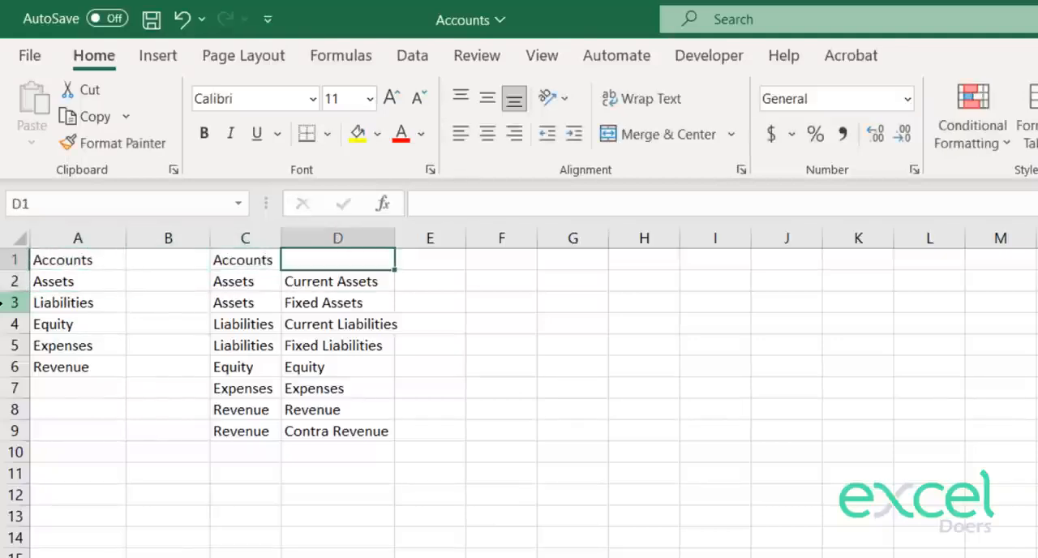
{"action": "type", "text": "Sub Accounts"}
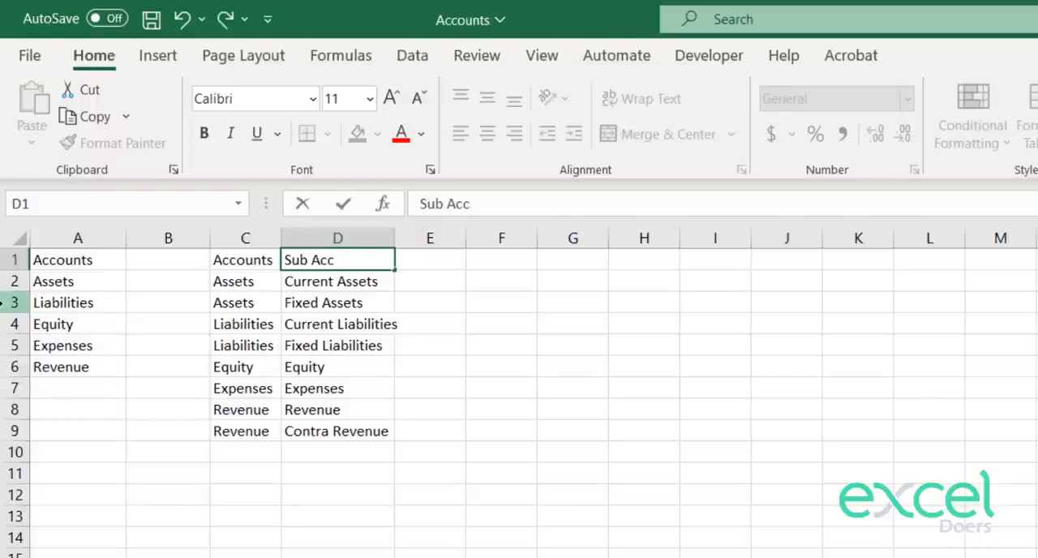
{"action": "key", "text": "Return"}
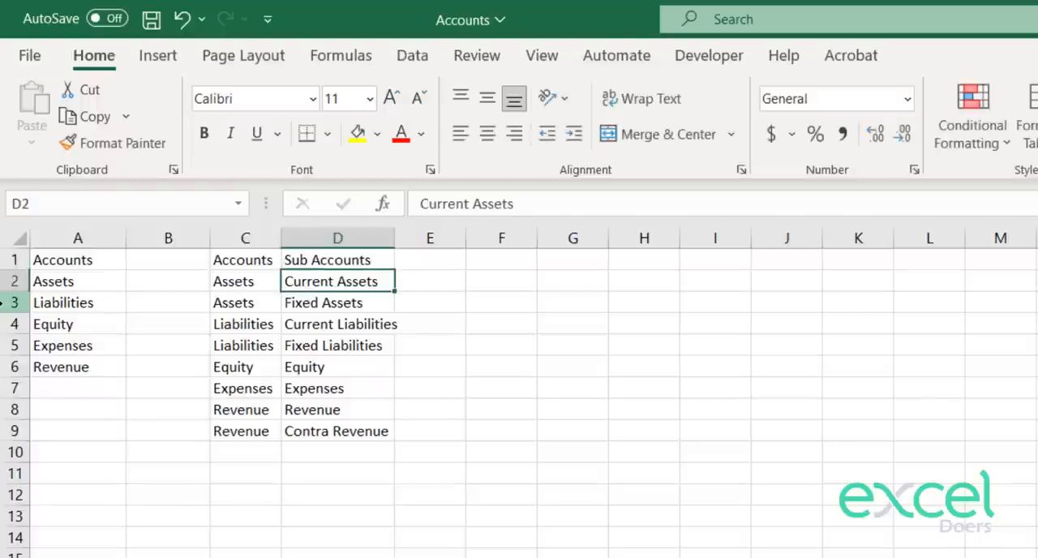
Step: Enter the header Individual Accounts in F1, leaving column E blank
{"action": "key", "text": "Right"}
{"action": "key", "text": "Up"}
{"action": "key", "text": "Right"}
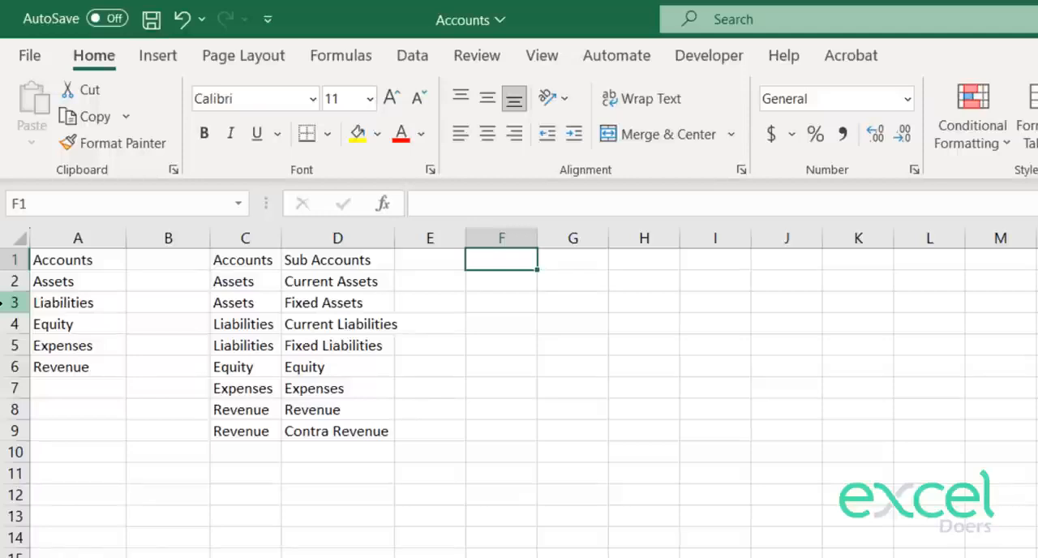
{"action": "type", "text": "In"}
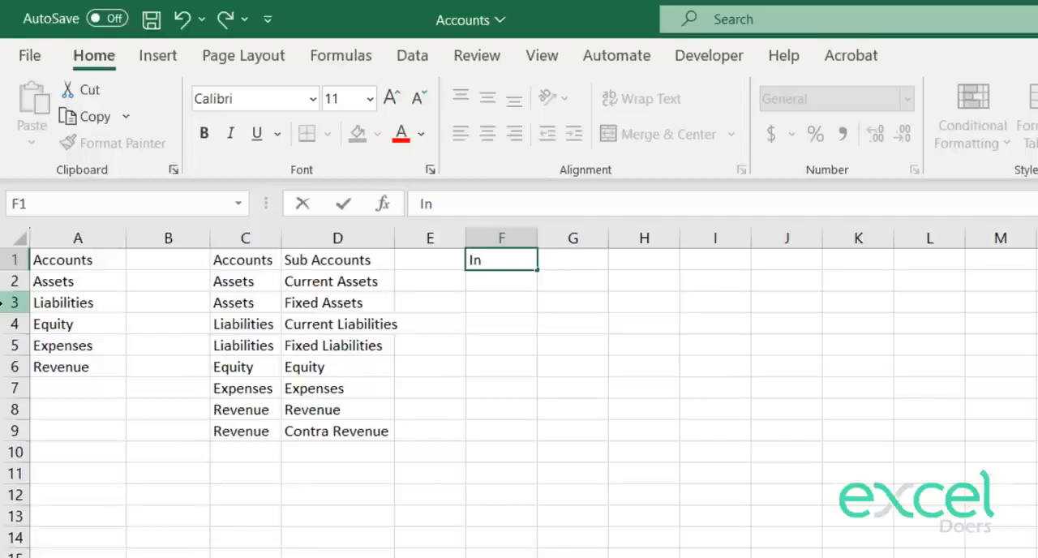
{"action": "type", "text": "di"}
{"action": "key", "text": "BackSpace"}
{"action": "type", "text": "dividual Acc"}
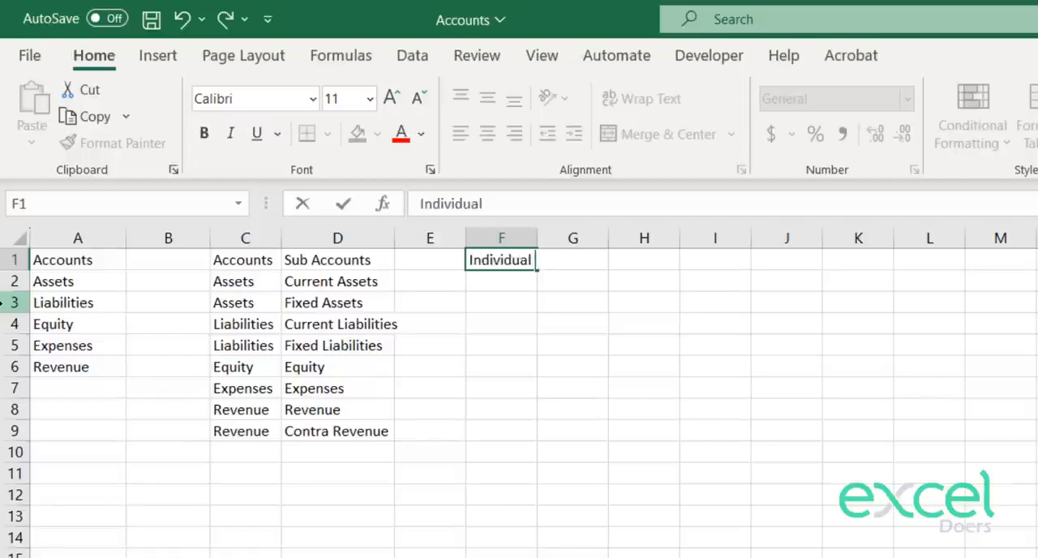
{"action": "type", "text": "ounts"}
{"action": "key", "text": "Return"}
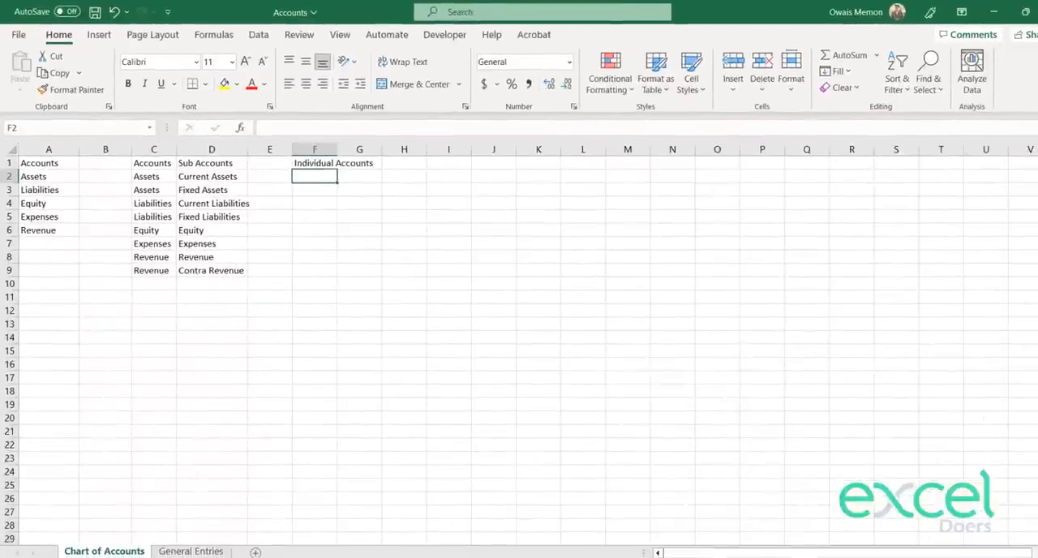
Step: On the General Entries sheet, enter in I1 "* Establish a business by", the owner's first name and ", investing Rs. 1 million"
{"action": "left_click", "coordinate": [203, 551]}
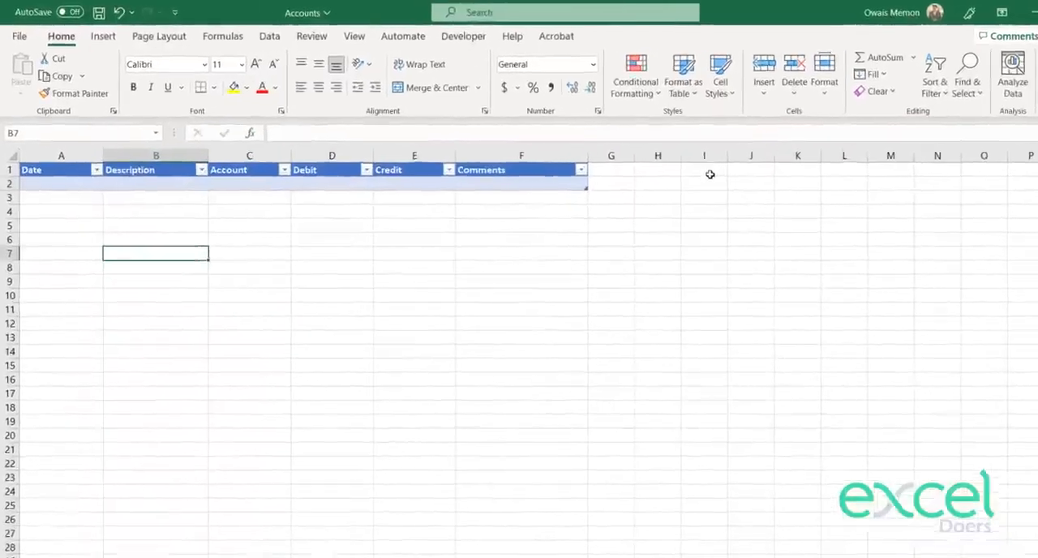
{"action": "left_click", "coordinate": [827, 199]}
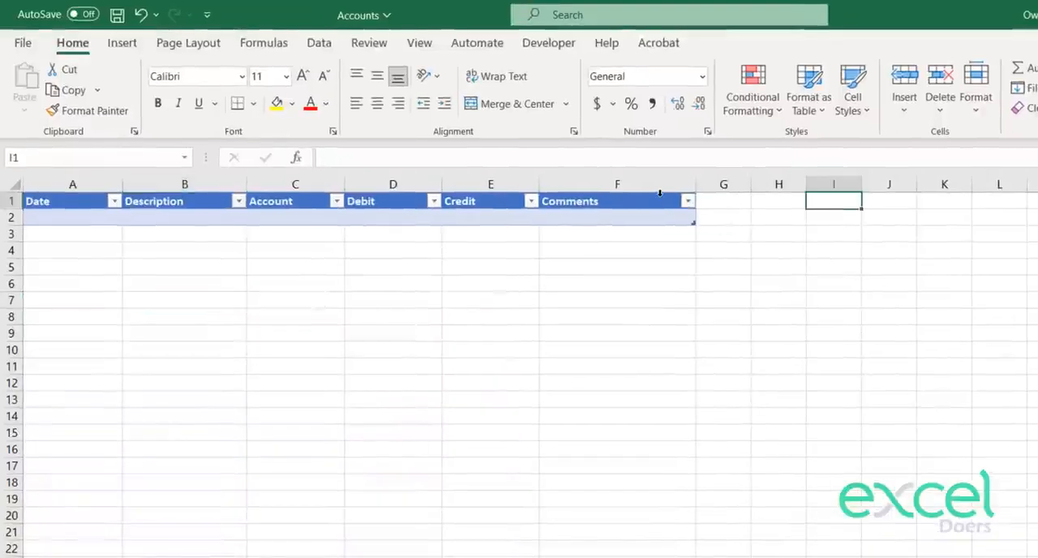
{"action": "type", "text": "*"}
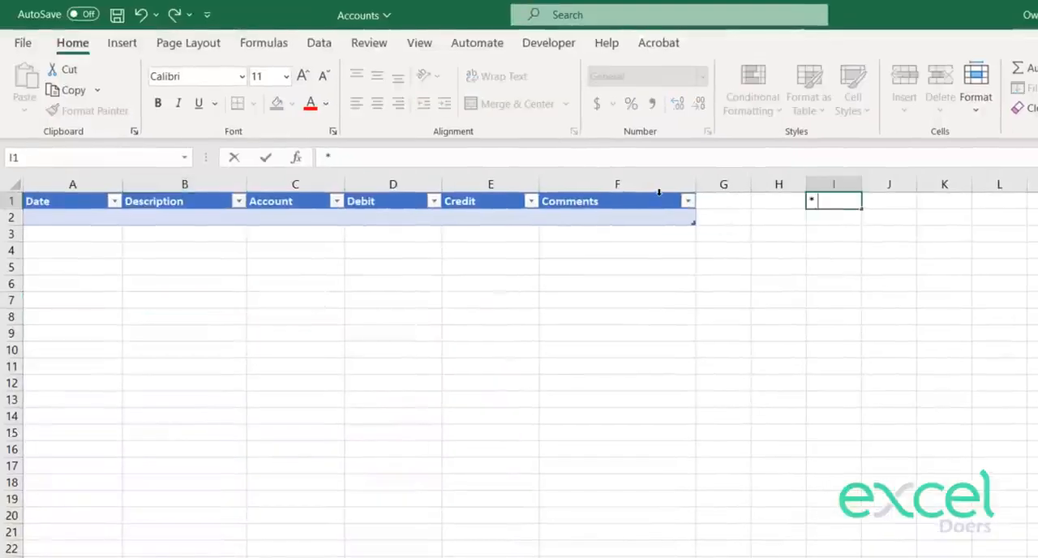
{"action": "type", "text": " Establi"}
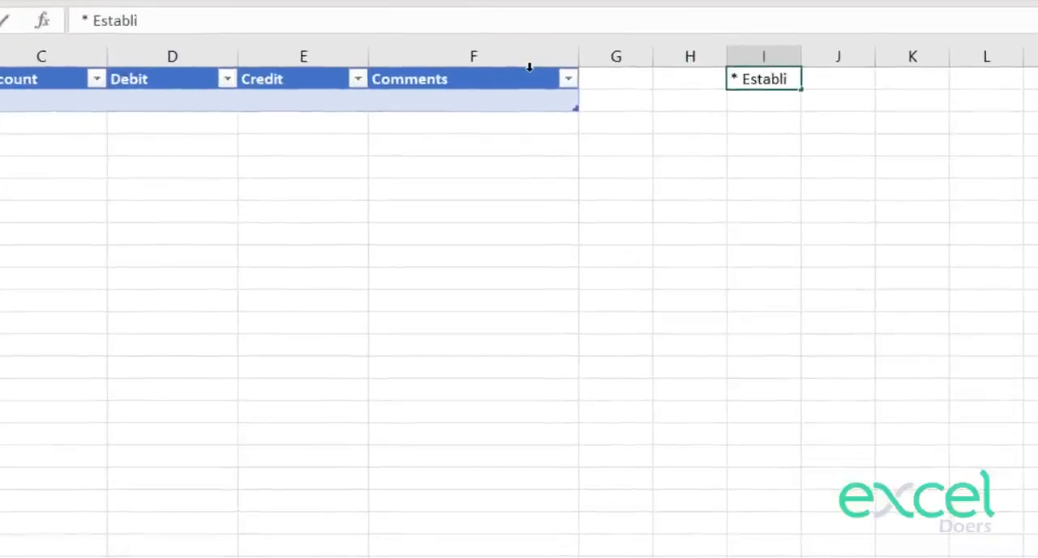
{"action": "type", "text": "sh a business by"}
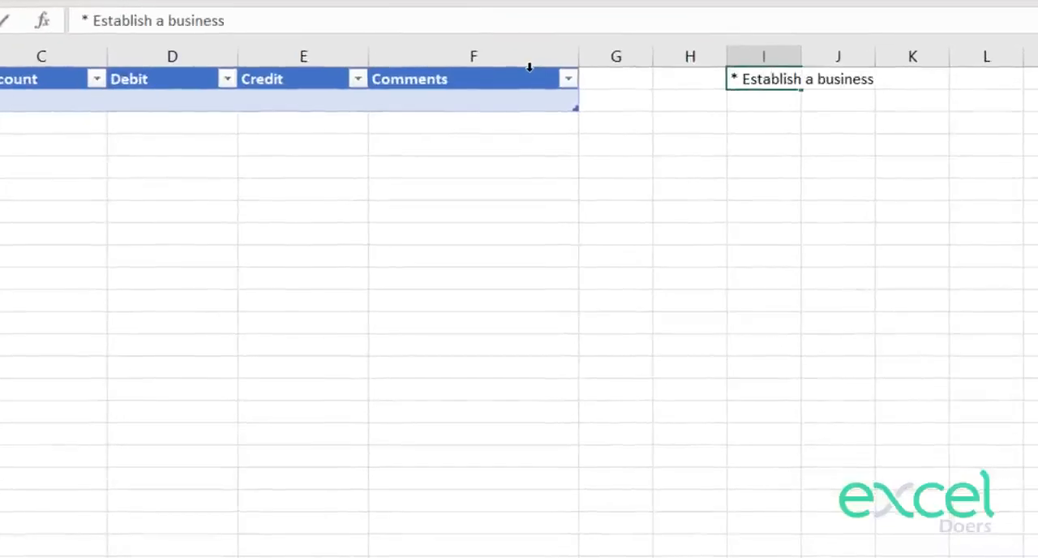
{"action": "type", "text": " OWais"}
{"action": "key", "text": "BackSpace"}
{"action": "key", "text": "BackSpace"}
{"action": "key", "text": "BackSpace"}
{"action": "key", "text": "BackSpace"}
{"action": "type", "text": "wais"}
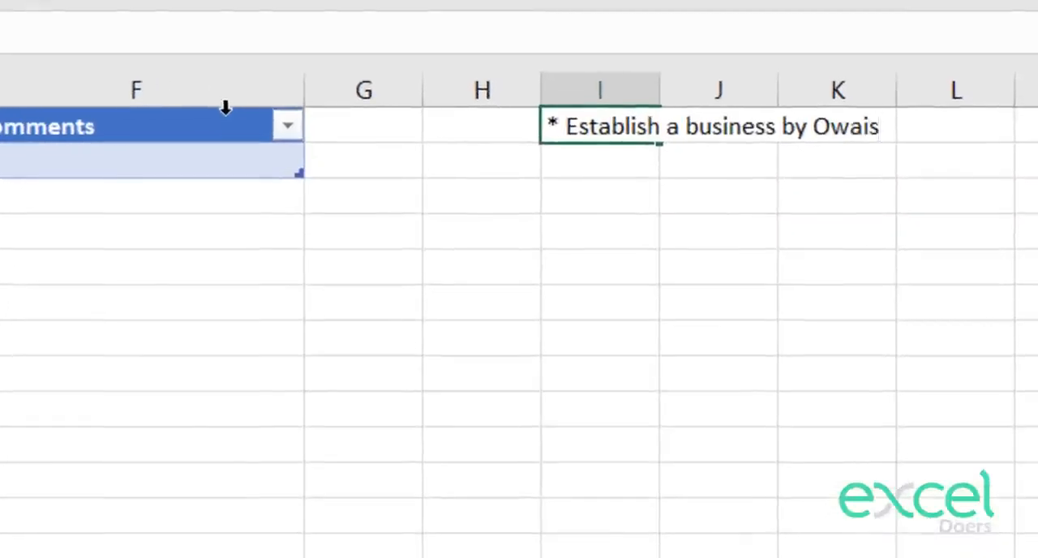
{"action": "type", "text": ", investing"}
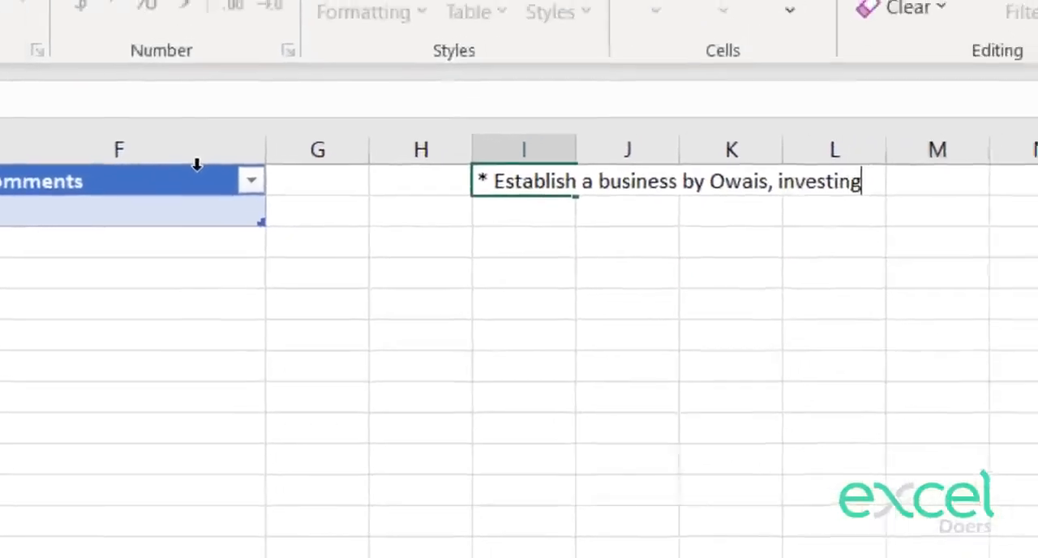
{"action": "type", "text": " Rs."}
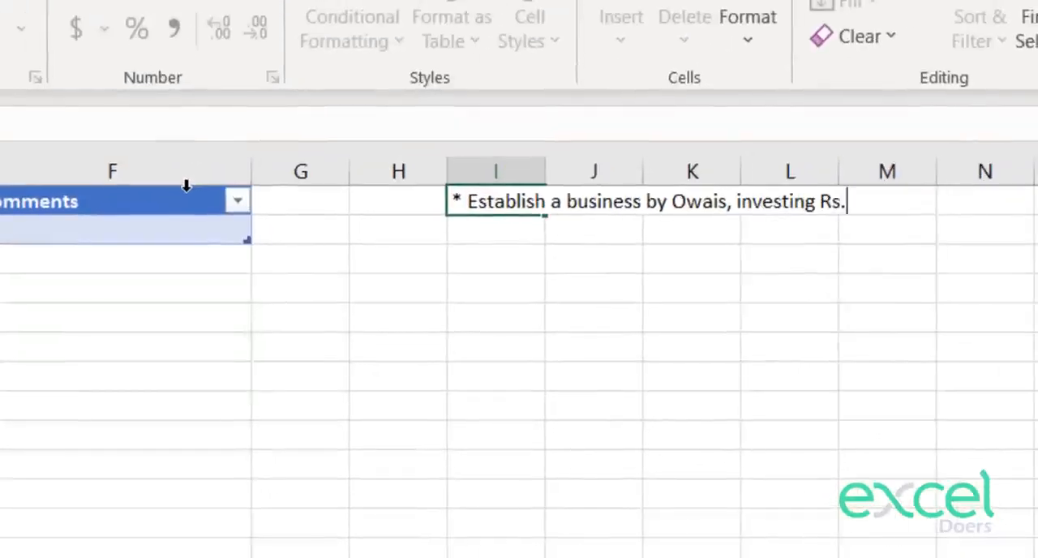
{"action": "type", "text": " 1 m"}
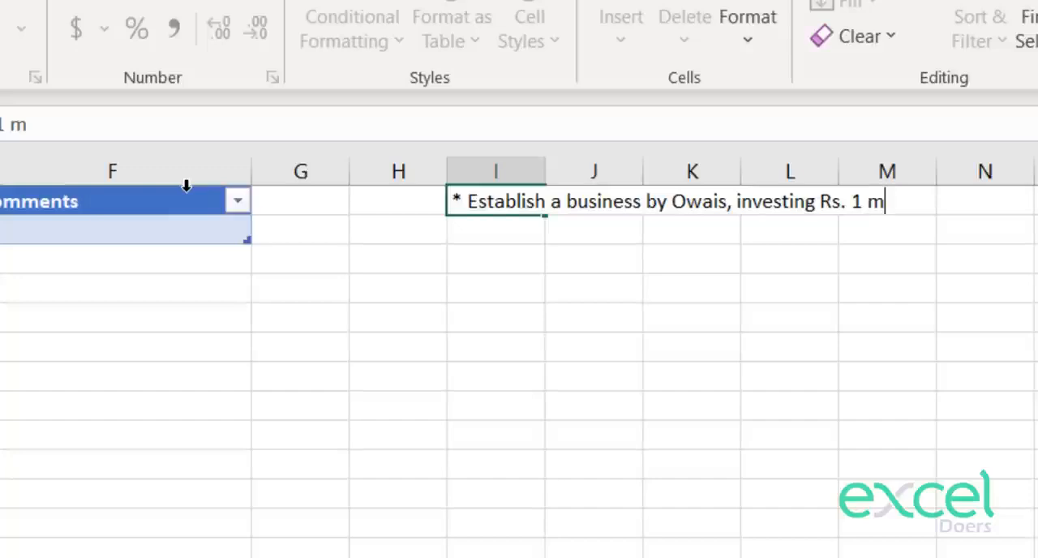
{"action": "type", "text": "illion"}
{"action": "key", "text": "Return"}
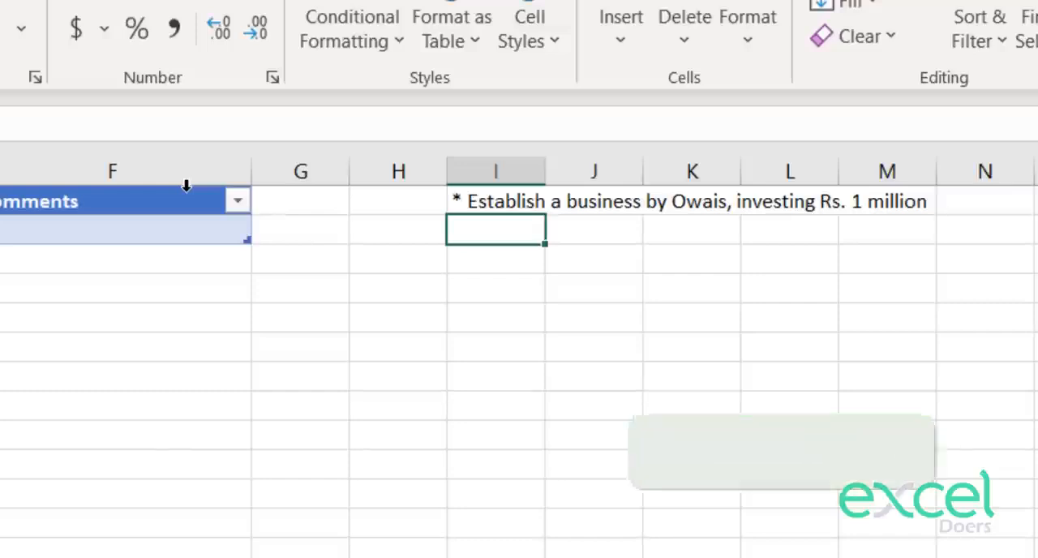
Step: Append "in Cash" to the end of the transaction note in I1
{"action": "key", "text": "Up"}
{"action": "key", "text": "F2"}
{"action": "type", "text": "in Cash"}
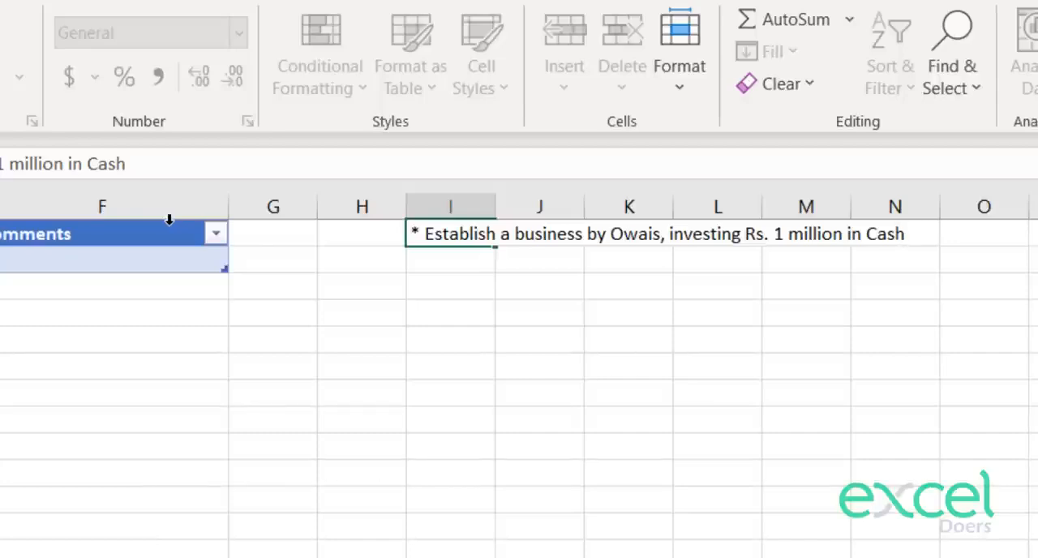
{"action": "key", "text": "Return"}
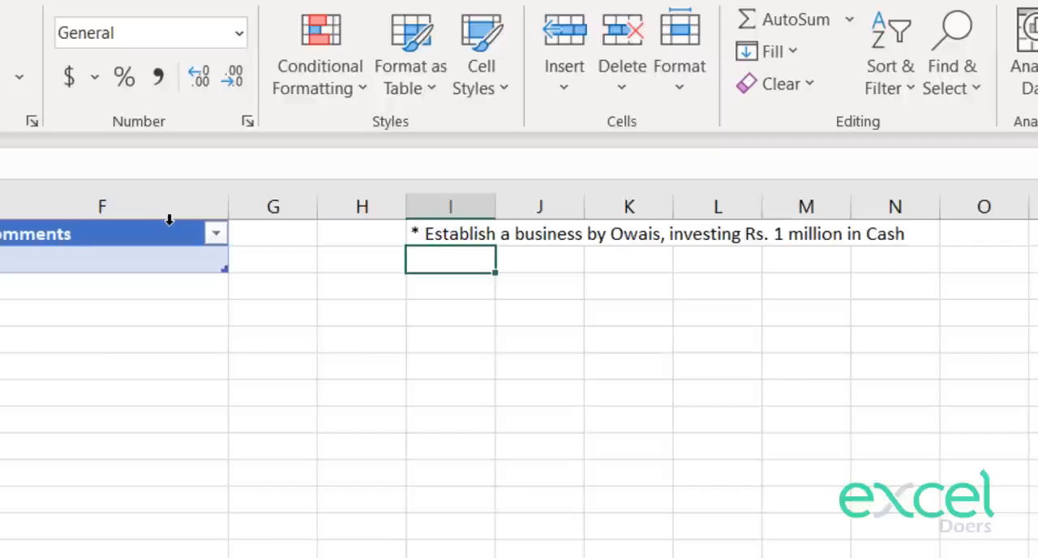
Step: Append the date text "on 1st Jan 2022" to the transaction note in I1
{"action": "key", "text": "Up"}
{"action": "key", "text": "F2"}
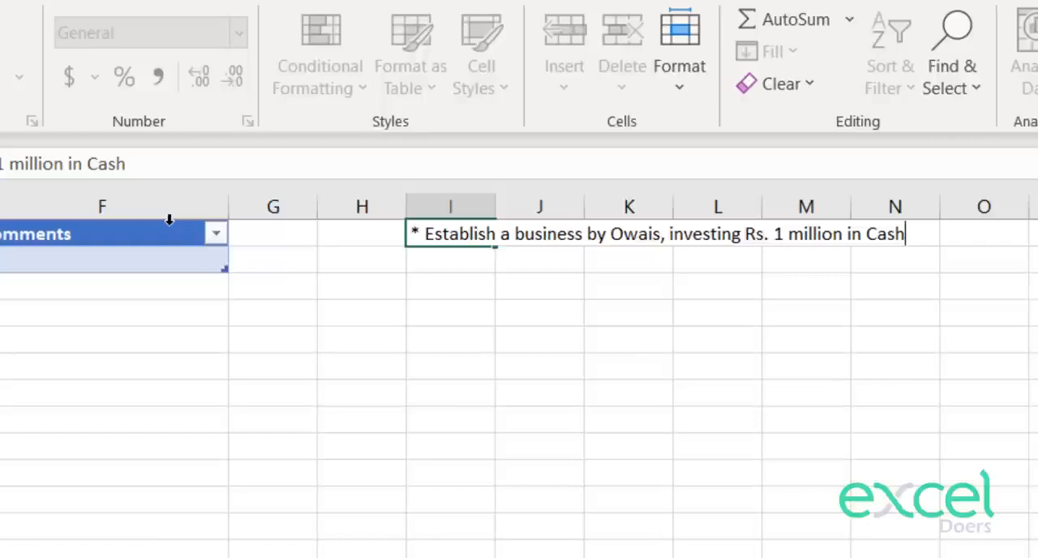
{"action": "type", "text": "on 1s"}
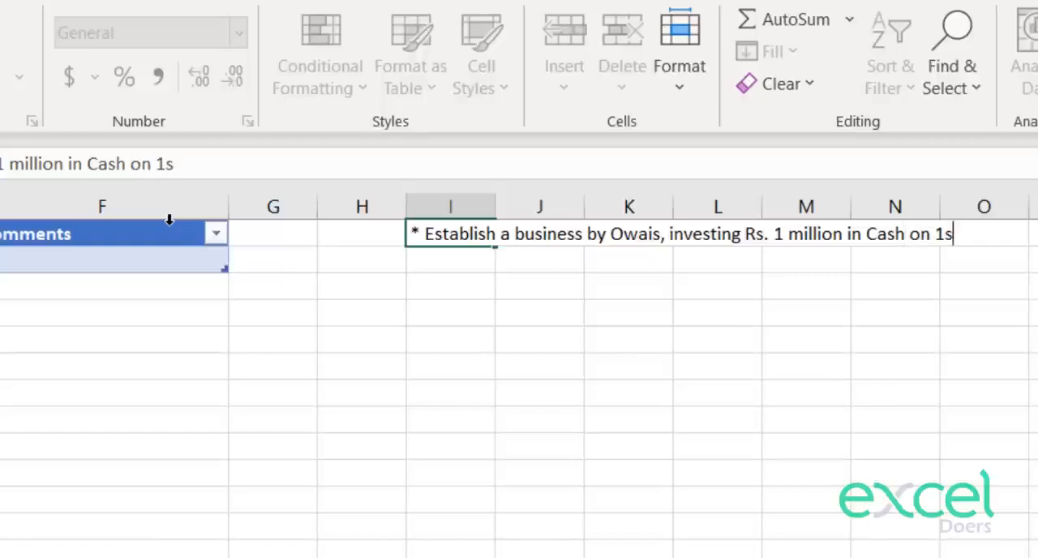
{"action": "type", "text": "t Jan 202"}
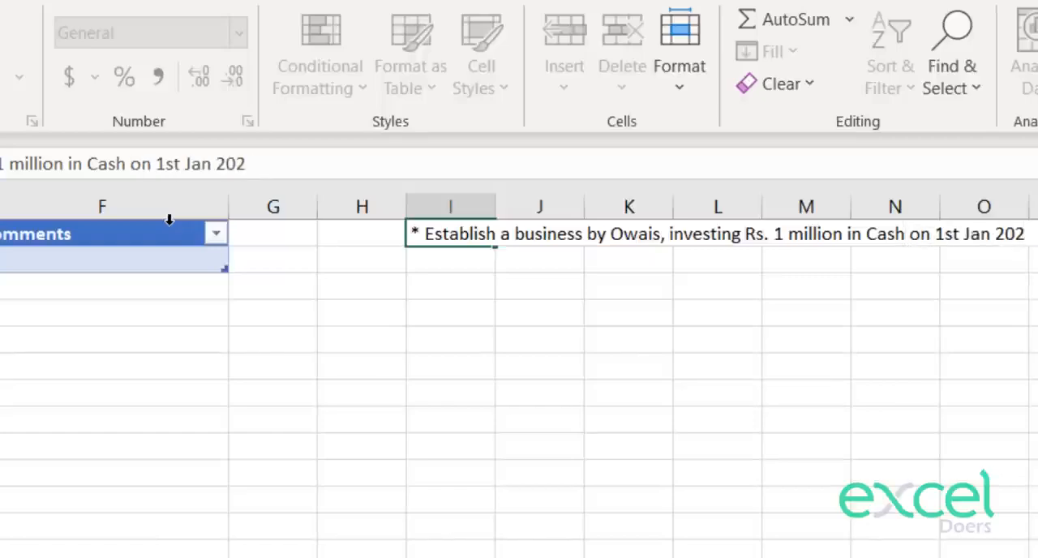
{"action": "type", "text": "3"}
{"action": "key", "text": "BackSpace"}
{"action": "type", "text": "2"}
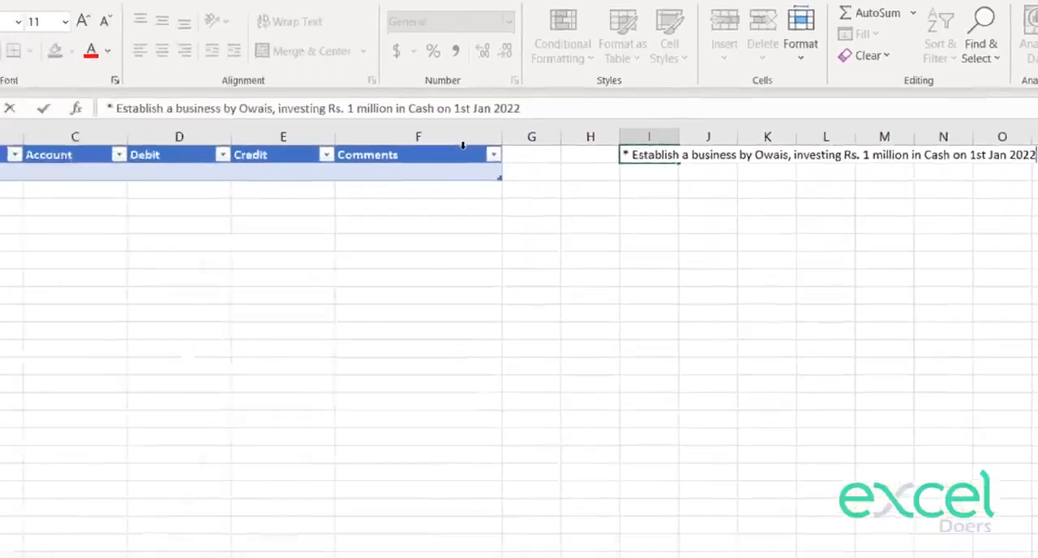
{"action": "key", "text": "Return"}
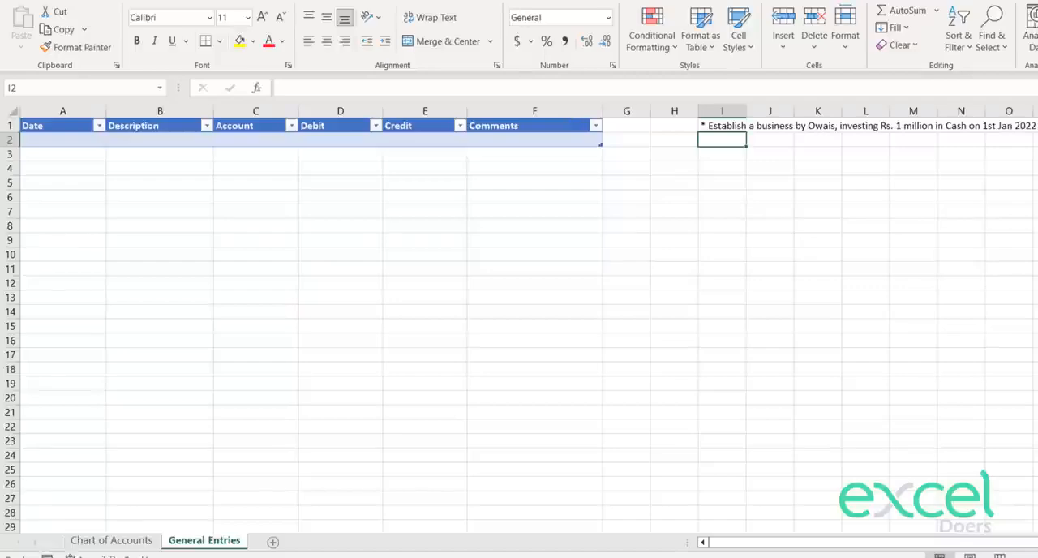
Step: Enter 1 Jan 2022 as the date of the first journal entry in A2
{"action": "left_click", "coordinate": [65, 139]}
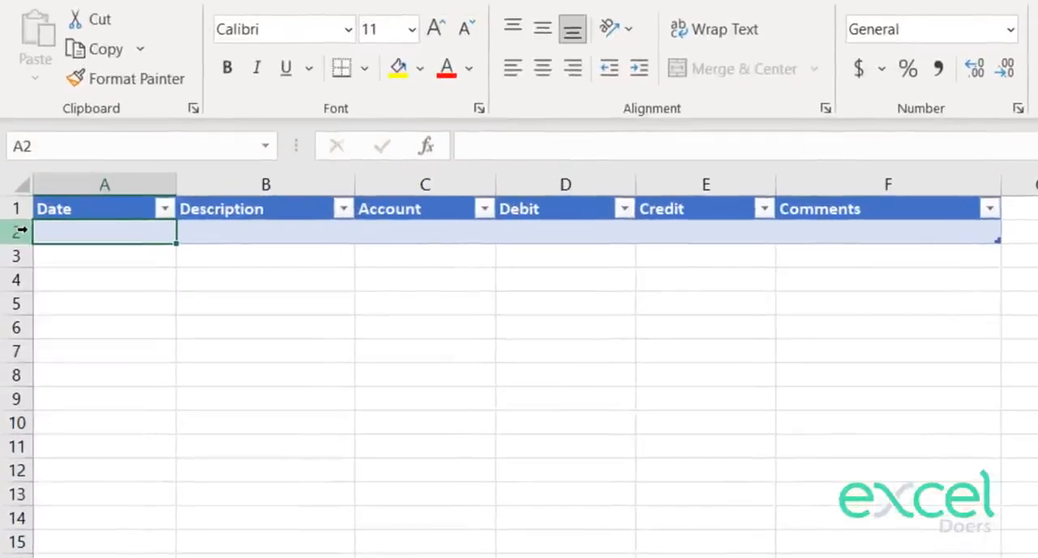
{"action": "type", "text": "1 jan"}
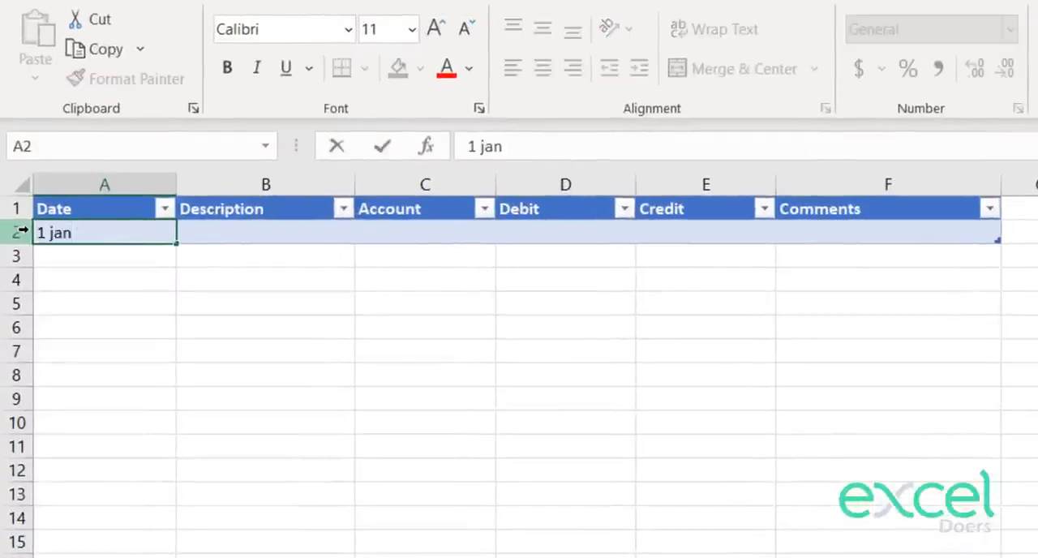
{"action": "type", "text": " 2022"}
{"action": "key", "text": "Return"}
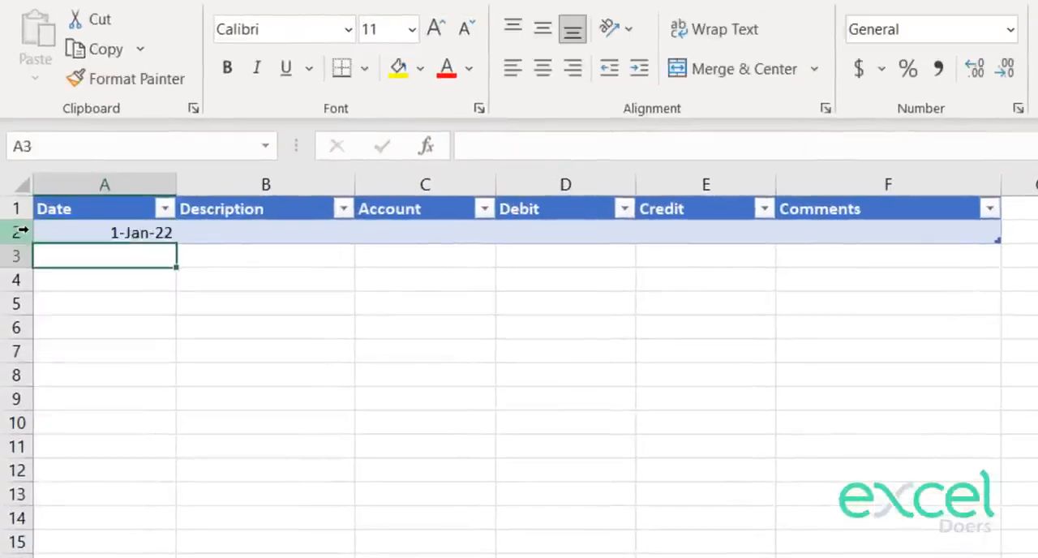
Step: Enter the description "Establisting a Business" in B2 and select the entry's Account cell C2
{"action": "key", "text": "Right"}
{"action": "key", "text": "Up"}
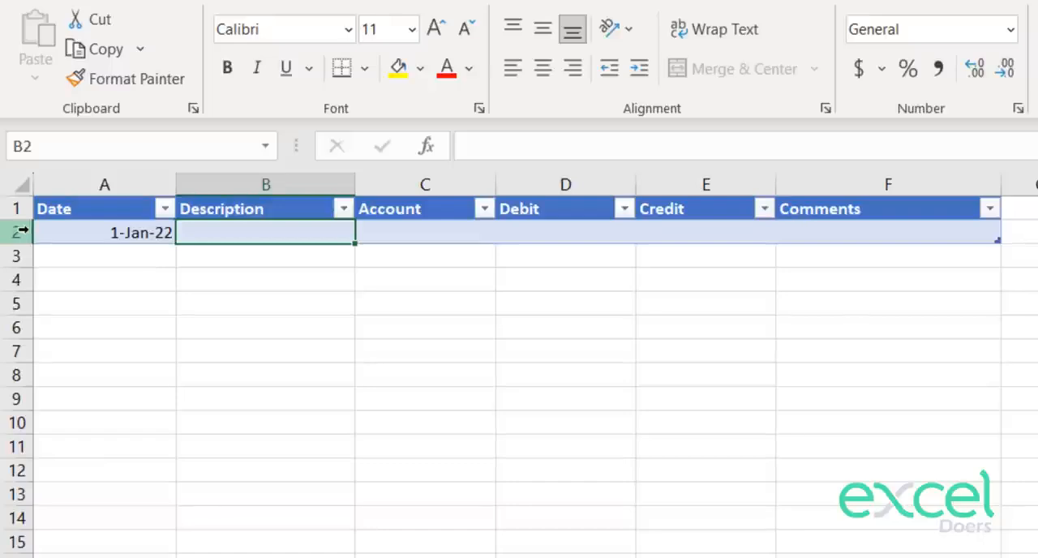
{"action": "type", "text": "Inv"}
{"action": "key", "text": "BackSpace"}
{"action": "key", "text": "BackSpace"}
{"action": "key", "text": "BackSpace"}
{"action": "type", "text": "Es"}
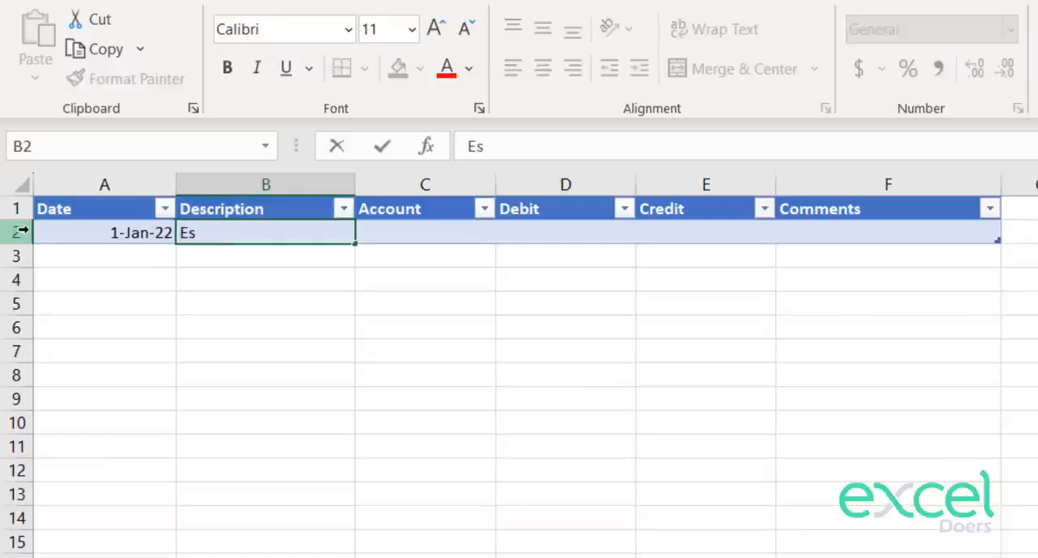
{"action": "type", "text": "tablisting a Bu"}
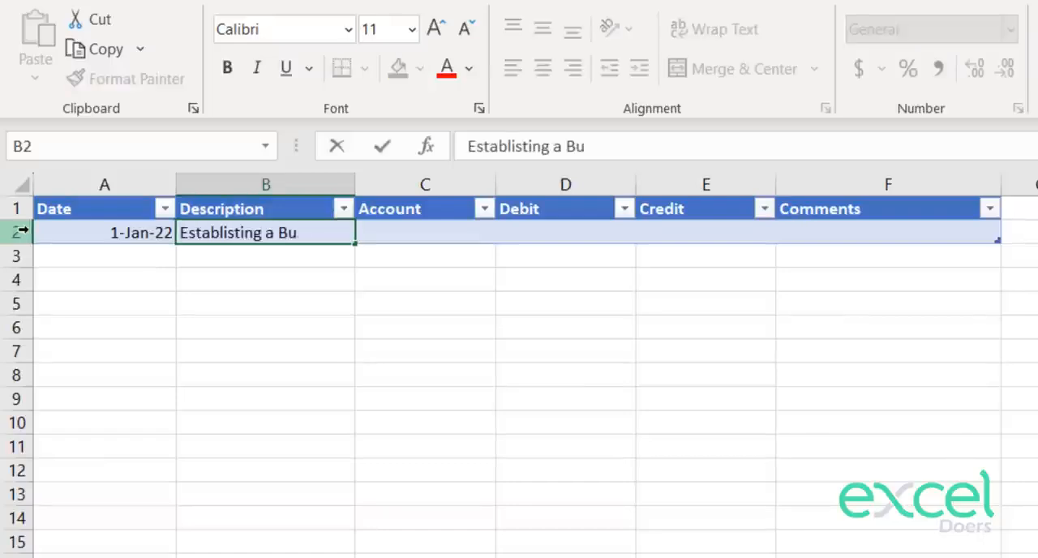
{"action": "type", "text": "siness"}
{"action": "key", "text": "Return"}
{"action": "key", "text": "Up"}
{"action": "key", "text": "Right"}
{"action": "key", "text": "Right"}
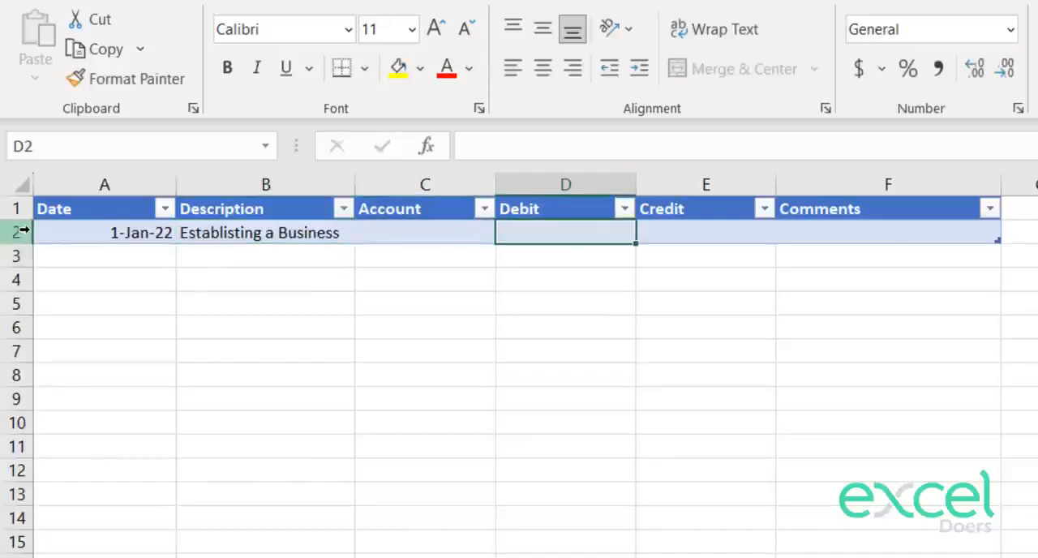
{"action": "key", "text": "Left"}
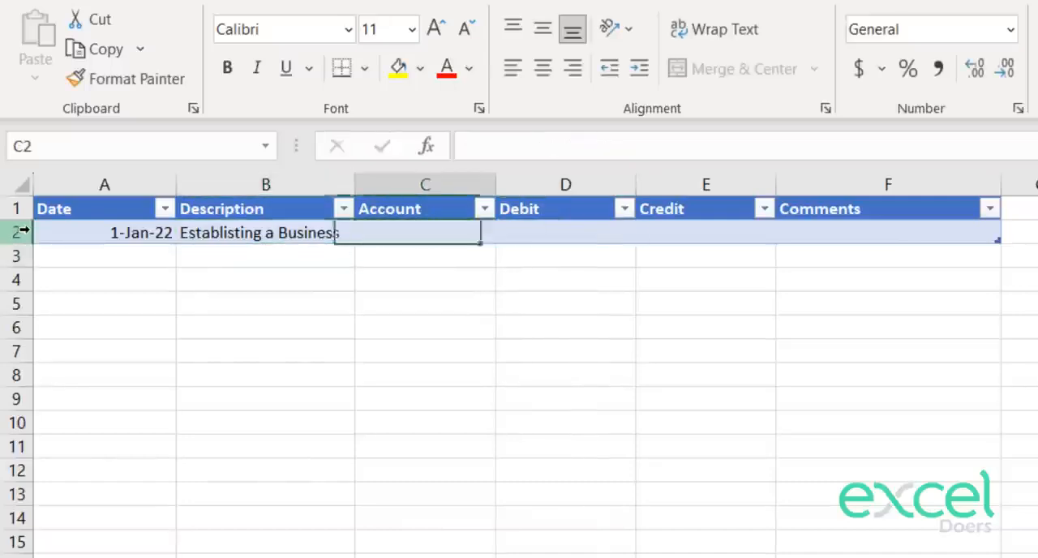
Step: Enter 1000000 as the debit amount of the first journal row in D2
{"action": "key", "text": "Right"}
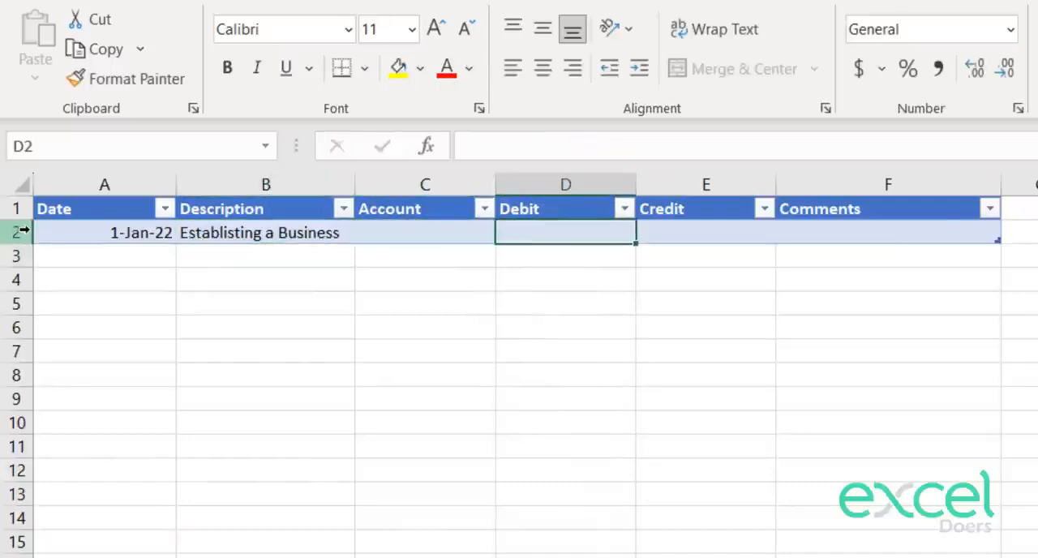
{"action": "key", "text": "Left"}
{"action": "key", "text": "Right"}
{"action": "type", "text": "100000"}
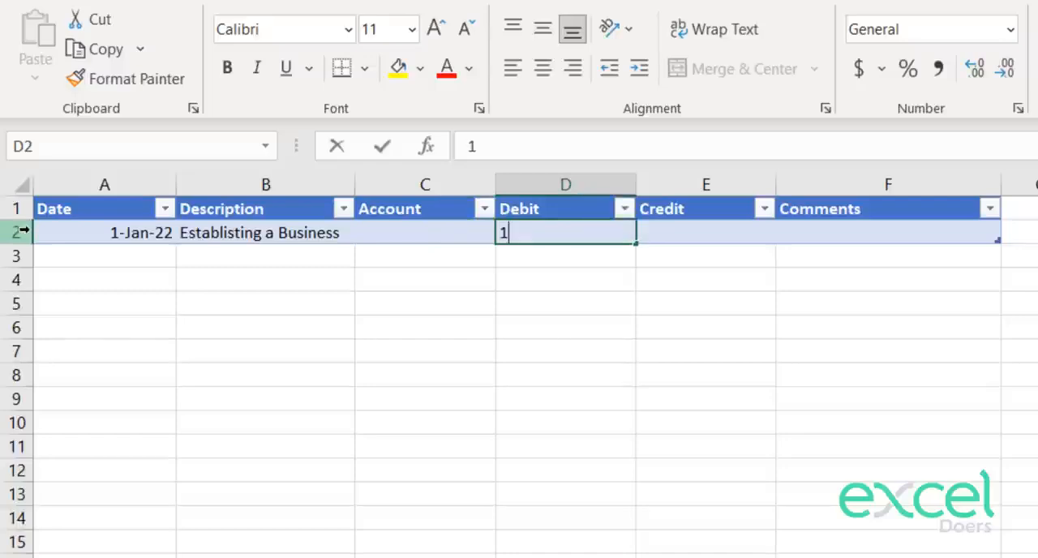
{"action": "key", "text": "Return"}
{"action": "key", "text": "Up"}
{"action": "key", "text": "F2"}
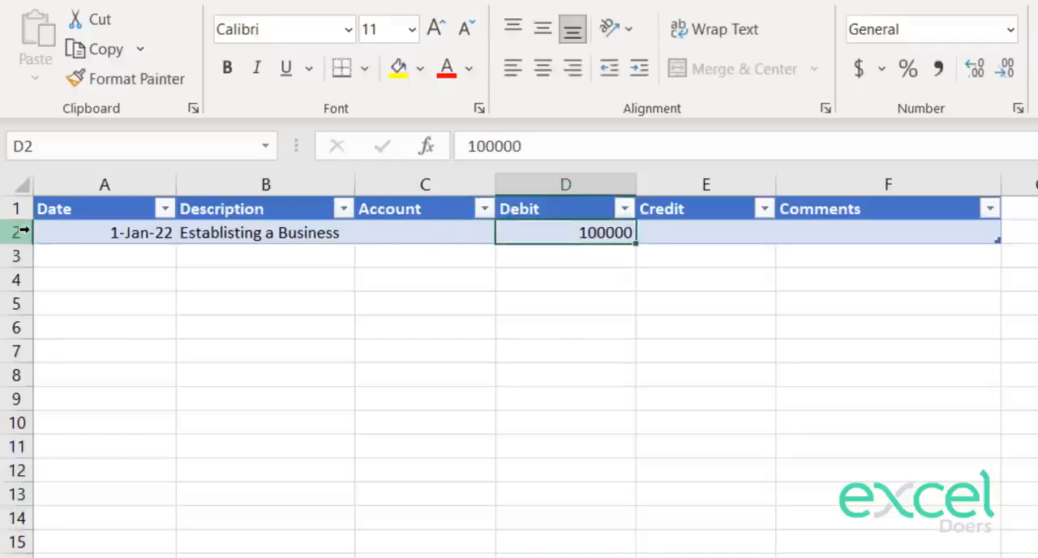
{"action": "type", "text": "0"}
{"action": "key", "text": "Return"}
{"action": "key", "text": "Up"}
{"action": "key", "text": "F2"}
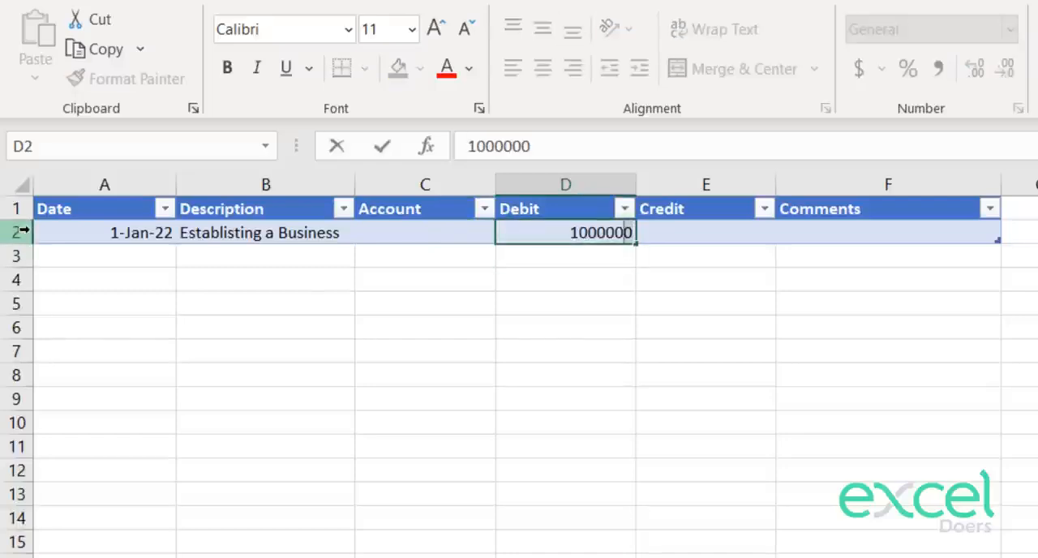
{"action": "key", "text": "shift+Left"}
{"action": "key", "text": "shift+Left"}
{"action": "key", "text": "shift+Left"}
{"action": "key", "text": "shift+Left"}
{"action": "key", "text": "shift+Left"}
{"action": "key", "text": "shift+Left"}
{"action": "key", "text": "Escape"}
Step: Enter "Cash" as the account of the first journal row in C2
{"action": "key", "text": "Left"}
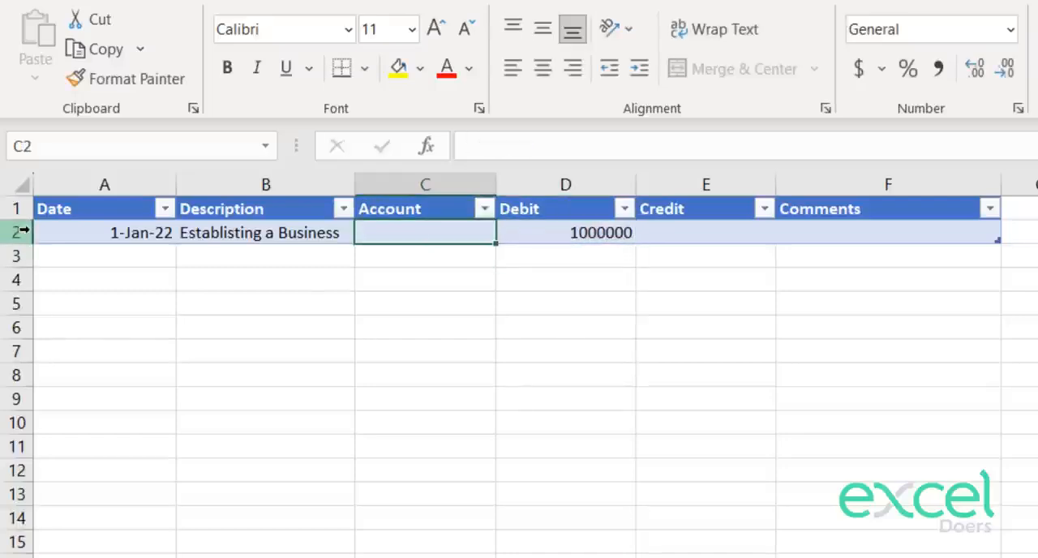
{"action": "type", "text": "Cash"}
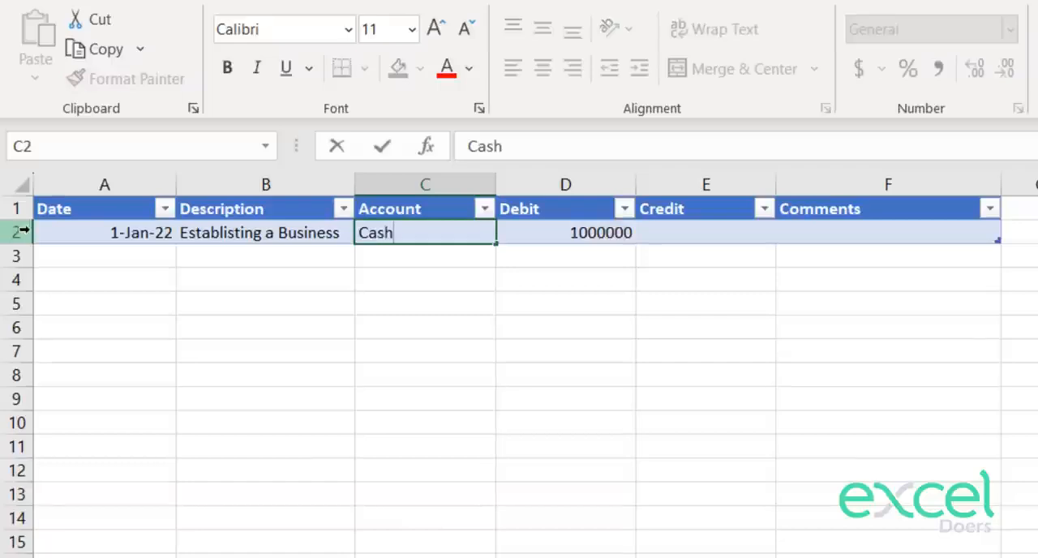
{"action": "key", "text": "Return"}
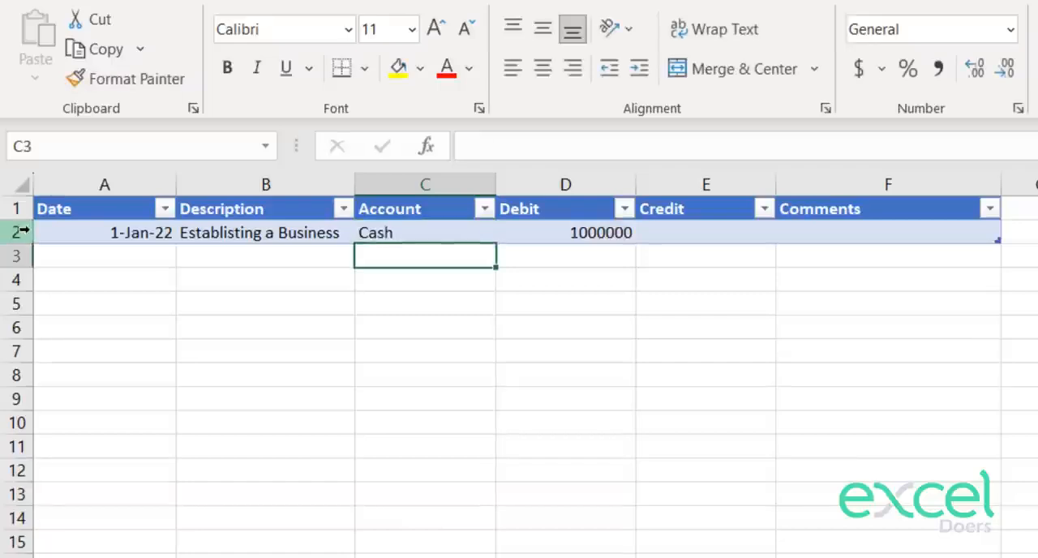
Step: Start the second journal row by entering the date 1 Jan in A3
{"action": "key", "text": "Right"}
{"action": "key", "text": "Right"}
{"action": "key", "text": "Right"}
{"action": "key", "text": "Up"}
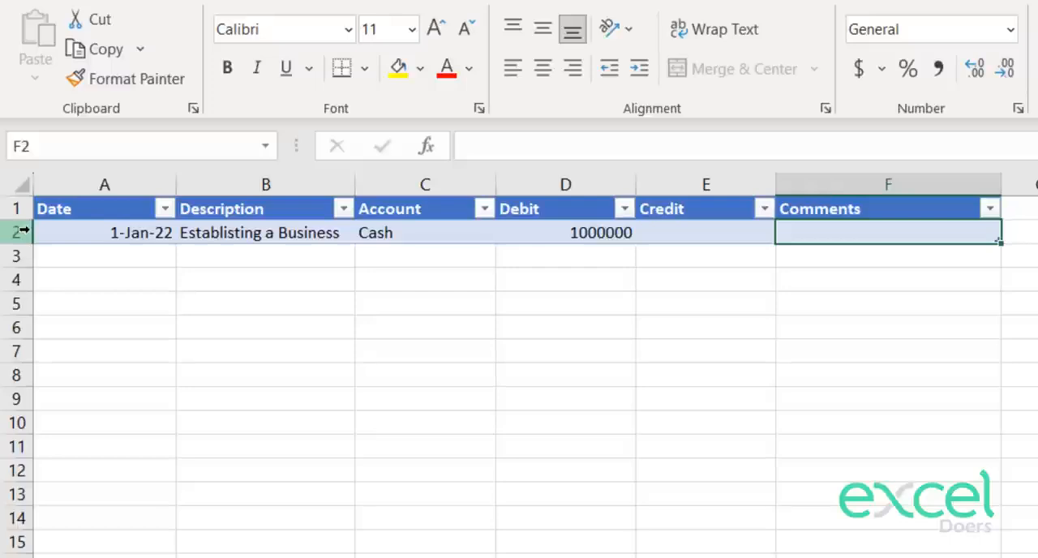
{"action": "key", "text": "Left"}
{"action": "key", "text": "Left"}
{"action": "key", "text": "Left"}
{"action": "key", "text": "Left"}
{"action": "key", "text": "Left"}
{"action": "key", "text": "Down"}
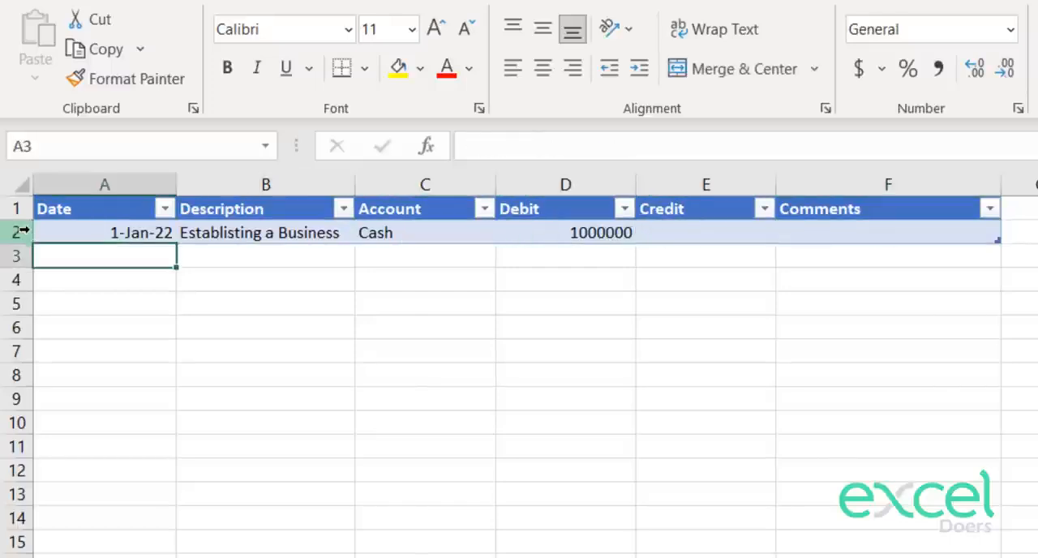
{"action": "type", "text": "1 Jan"}
{"action": "key", "text": "Return"}
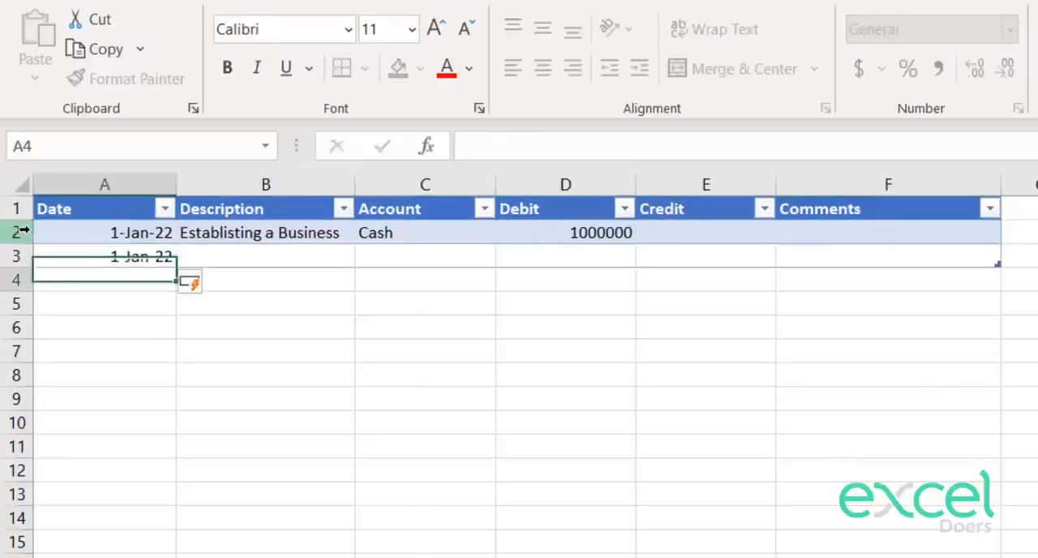
Step: Enter 1000000 as the credit amount of the second journal row in E3
{"action": "key", "text": "Up"}
{"action": "key", "text": "Right"}
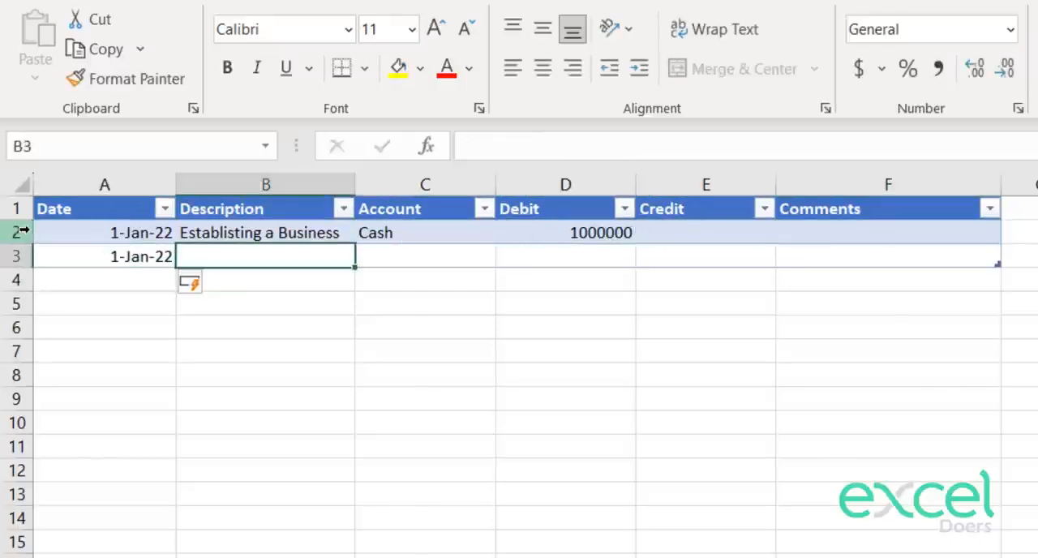
{"action": "key", "text": "Up"}
{"action": "key", "text": "Right"}
{"action": "key", "text": "Right"}
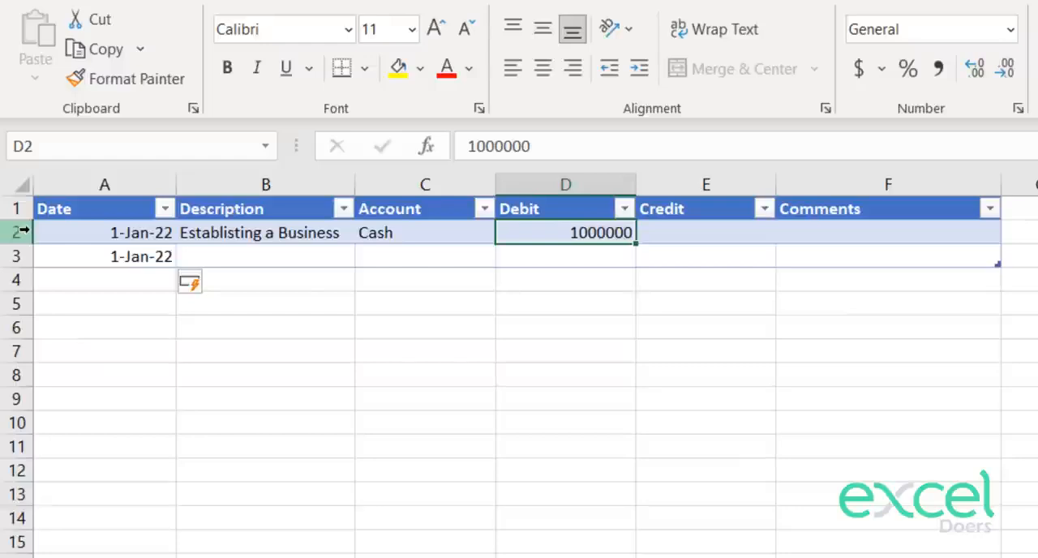
{"action": "key", "text": "Right"}
{"action": "key", "text": "Down"}
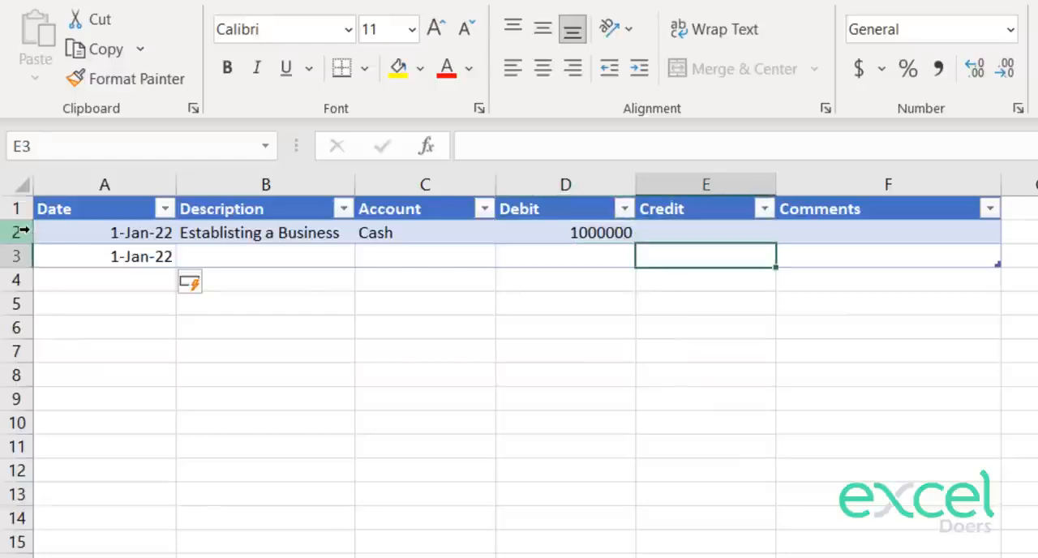
{"action": "type", "text": "1000000"}
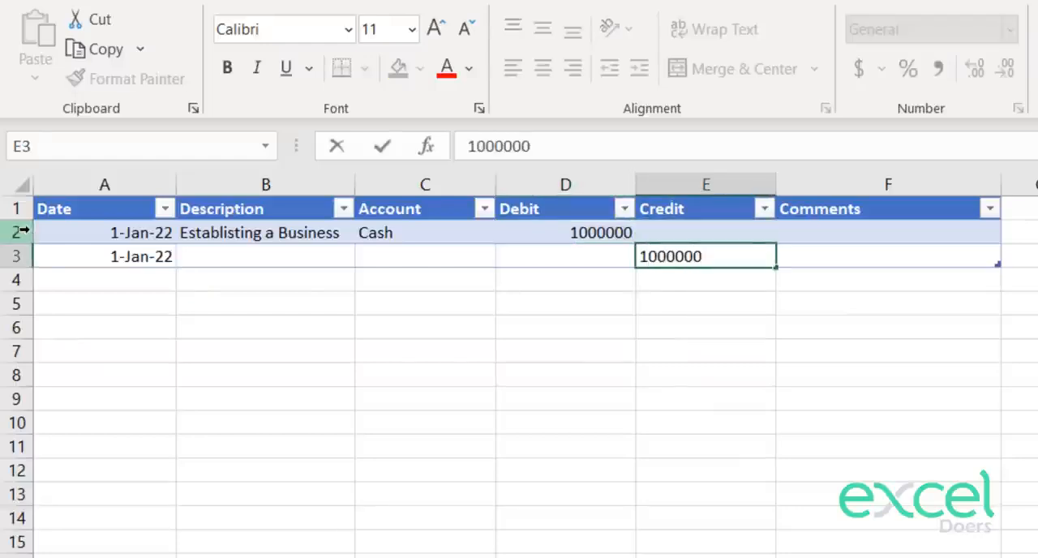
{"action": "key", "text": "Return"}
Step: Enter "Equity - " followed by the owner's name as the account of the second journal row in C3
{"action": "key", "text": "Up"}
{"action": "key", "text": "Left"}
{"action": "key", "text": "Left"}
{"action": "key", "text": "Left"}
{"action": "key", "text": "Right"}
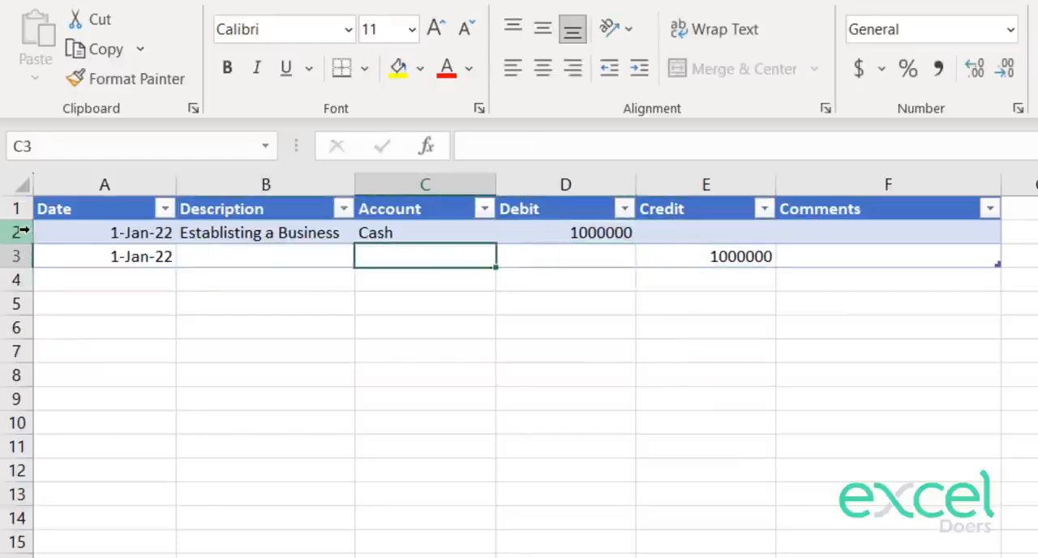
{"action": "type", "text": "Equit"}
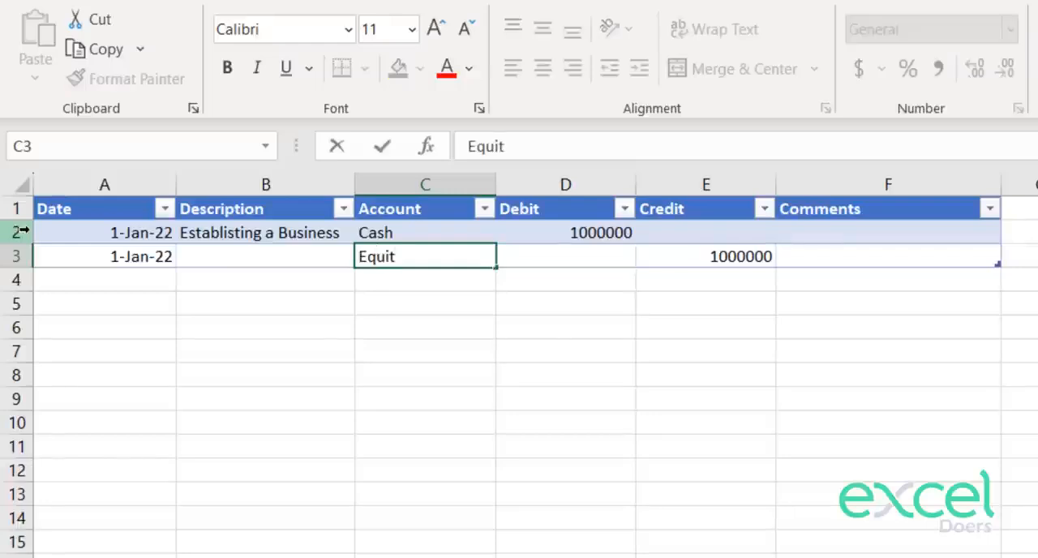
{"action": "type", "text": "y - Owais"}
{"action": "key", "text": "Return"}
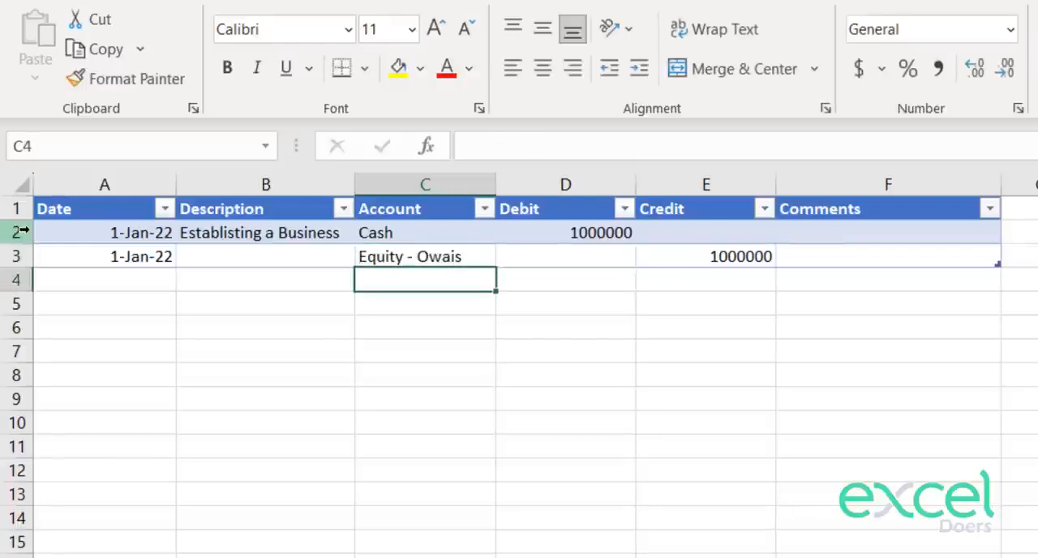
Step: Copy the description "Establisting a Business" from B2 into B3 of the second journal row
{"action": "key", "text": "Up"}
{"action": "key", "text": "Up"}
{"action": "key", "text": "Left"}
{"action": "key", "text": "ctrl+c"}
{"action": "key", "text": "Down"}
{"action": "key", "text": "ctrl+v"}
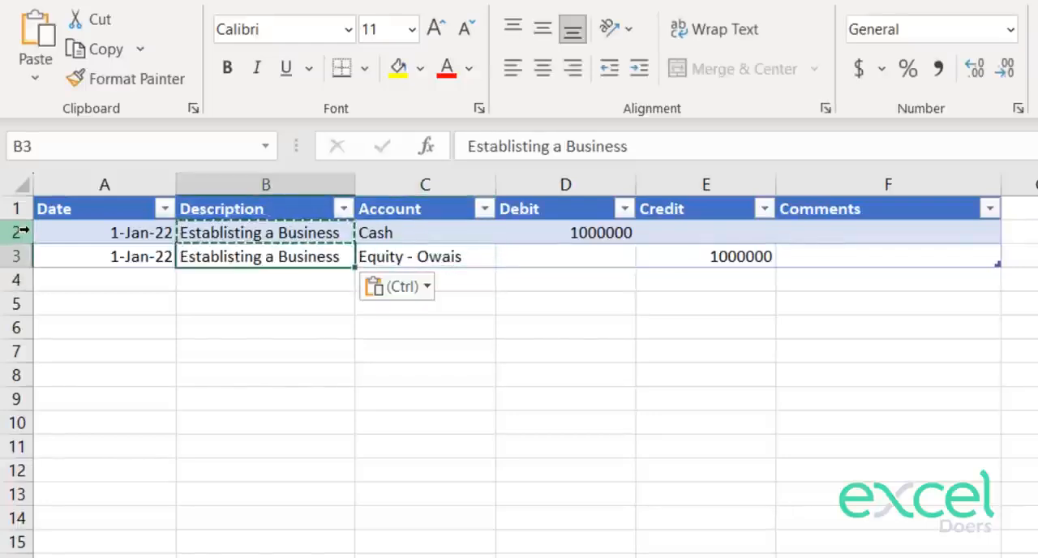
{"action": "key", "text": "Escape"}
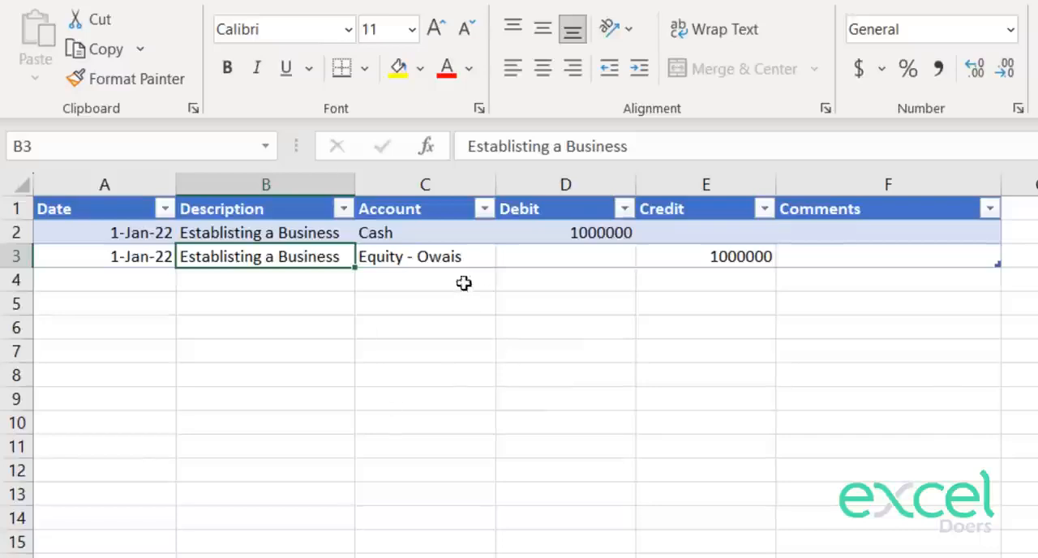
Step: Examine the account names and the credit amount of the two journal rows
{"action": "left_click", "coordinate": [411, 253]}
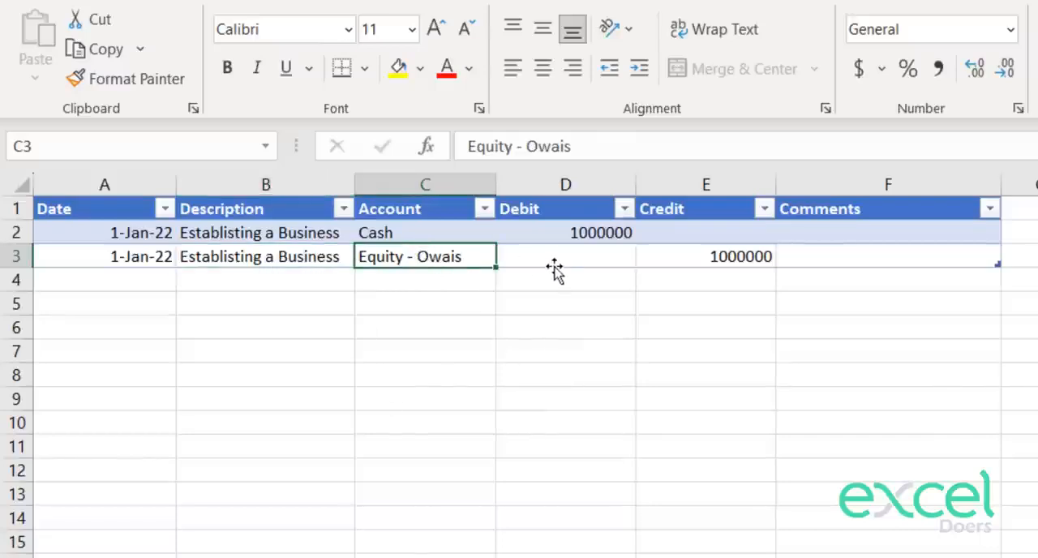
{"action": "left_click", "coordinate": [769, 257]}
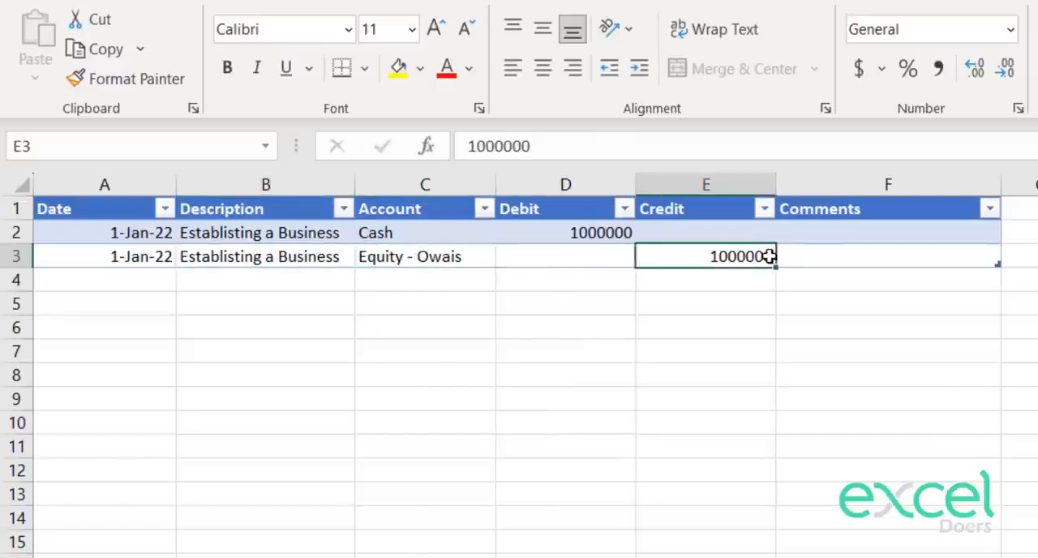
{"action": "left_click", "coordinate": [718, 199]}
{"action": "left_click", "coordinate": [414, 229]}
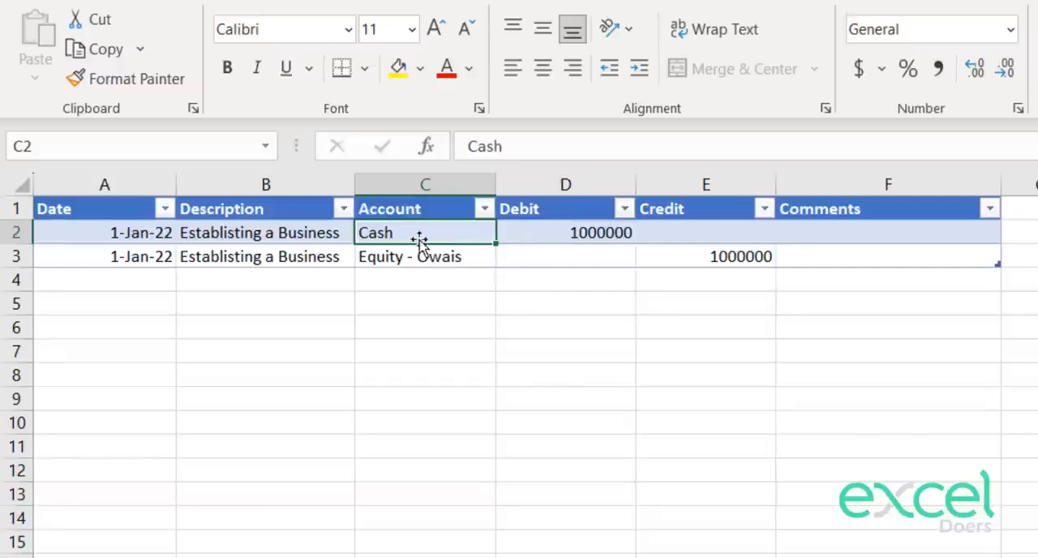
{"action": "left_click_drag", "start_coordinate": [407, 231], "coordinate": [412, 252]}
{"action": "left_click", "coordinate": [103, 556]}
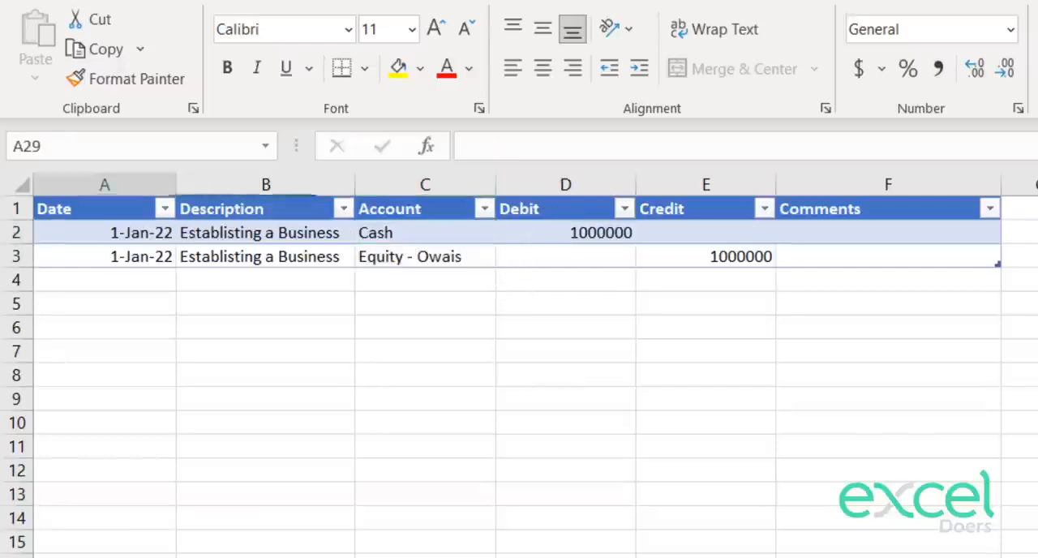
{"action": "key", "text": "ctrl+Page_Up"}
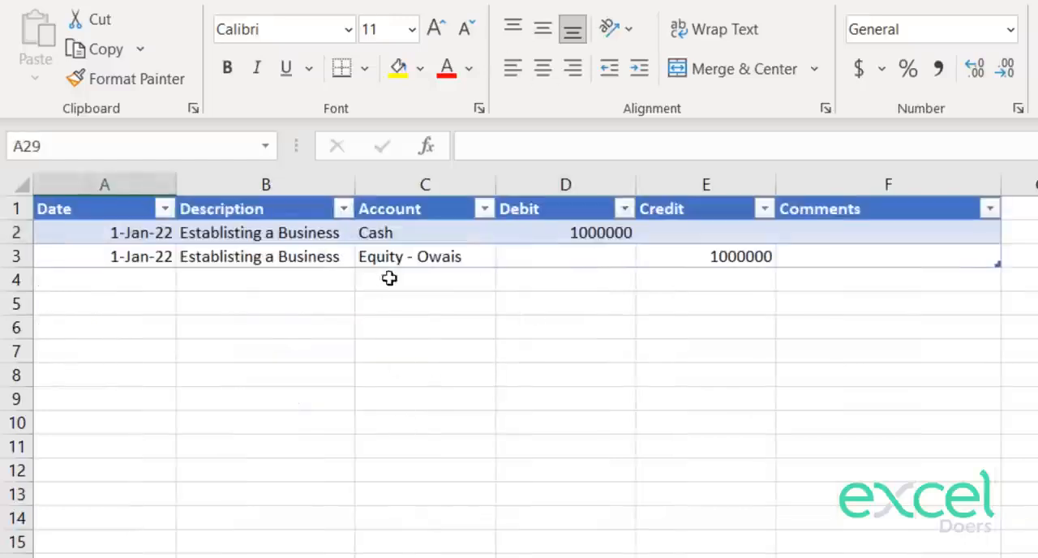
Step: Copy the two account names in C2:C3 and paste them as values under Individual Accounts, starting at F2 of the chart of accounts
{"action": "left_click", "coordinate": [376, 231]}
{"action": "left_click_drag", "start_coordinate": [375, 231], "coordinate": [384, 256]}
{"action": "key", "text": "ctrl+c"}
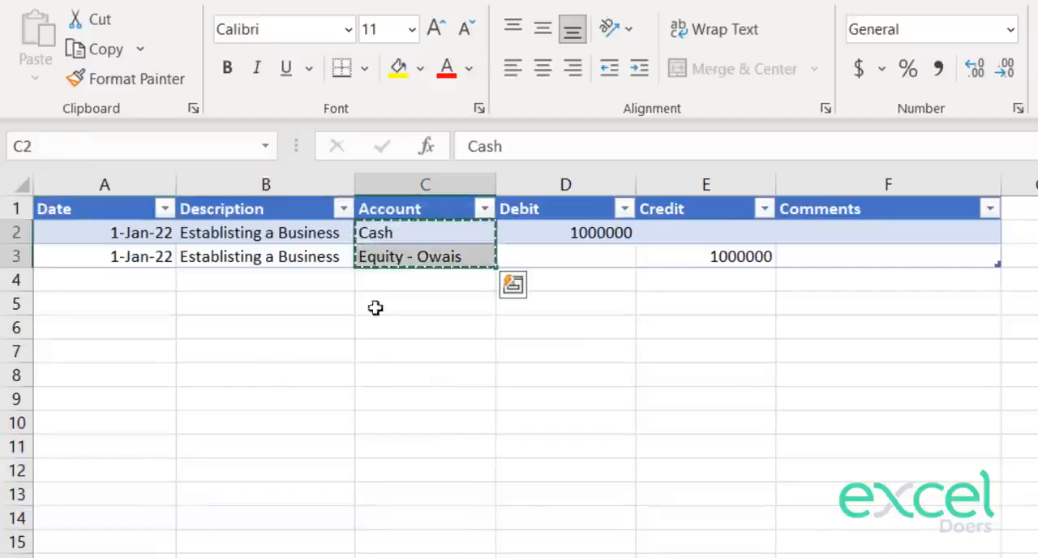
{"action": "key", "text": "ctrl+Page_Down"}
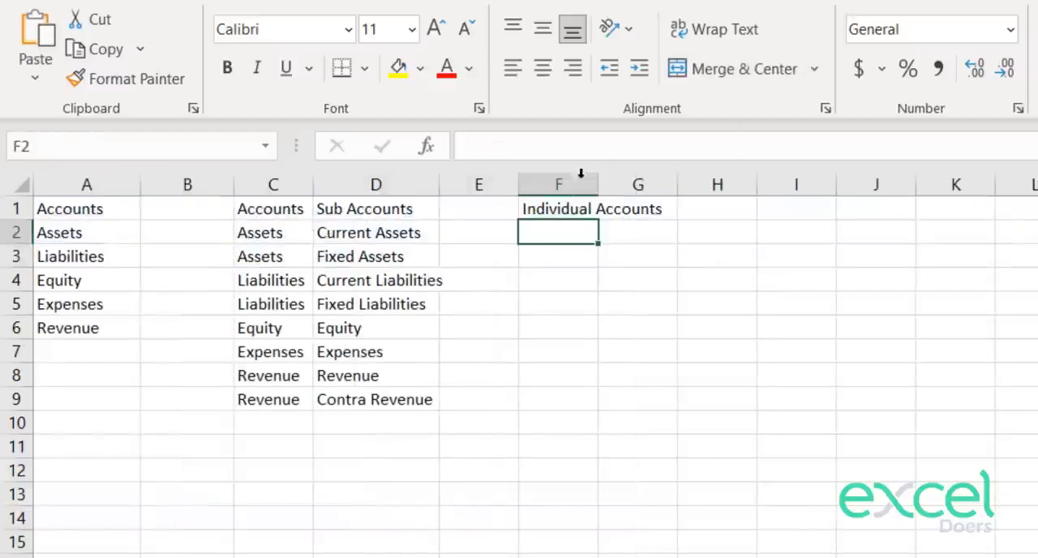
{"action": "right_click", "coordinate": [558, 234]}
{"action": "left_click", "coordinate": [663, 325]}
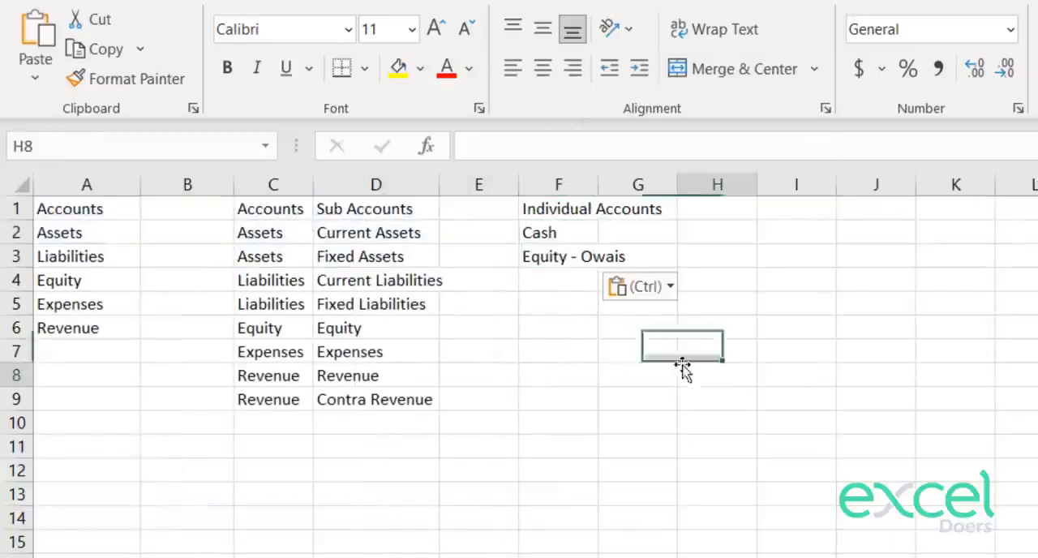
Step: Paste "Current Assets" from D2 as a value into G2 beside Cash, and autofit columns F and G
{"action": "left_click", "coordinate": [552, 231]}
{"action": "left_click", "coordinate": [345, 235]}
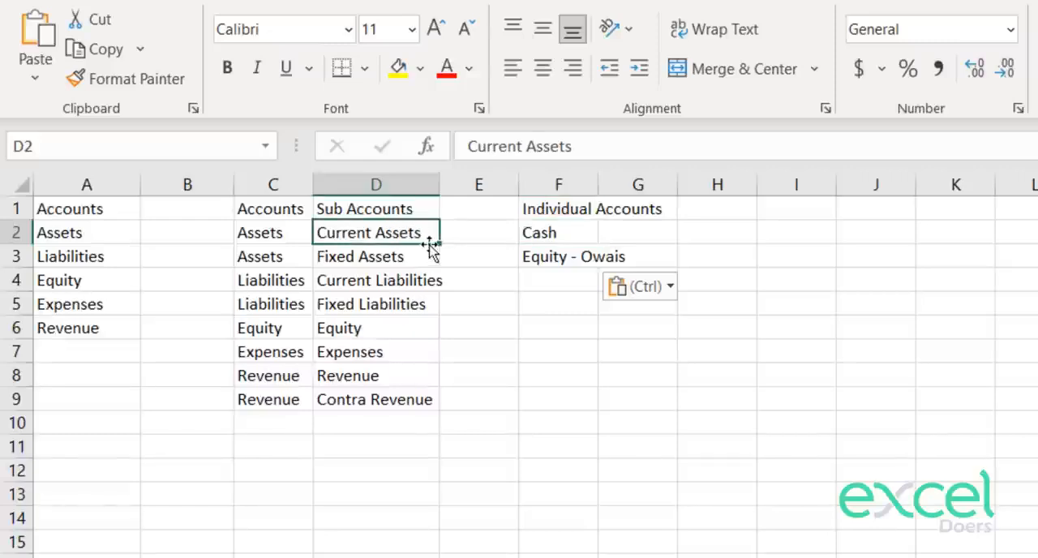
{"action": "key", "text": "ctrl+c"}
{"action": "right_click", "coordinate": [641, 236]}
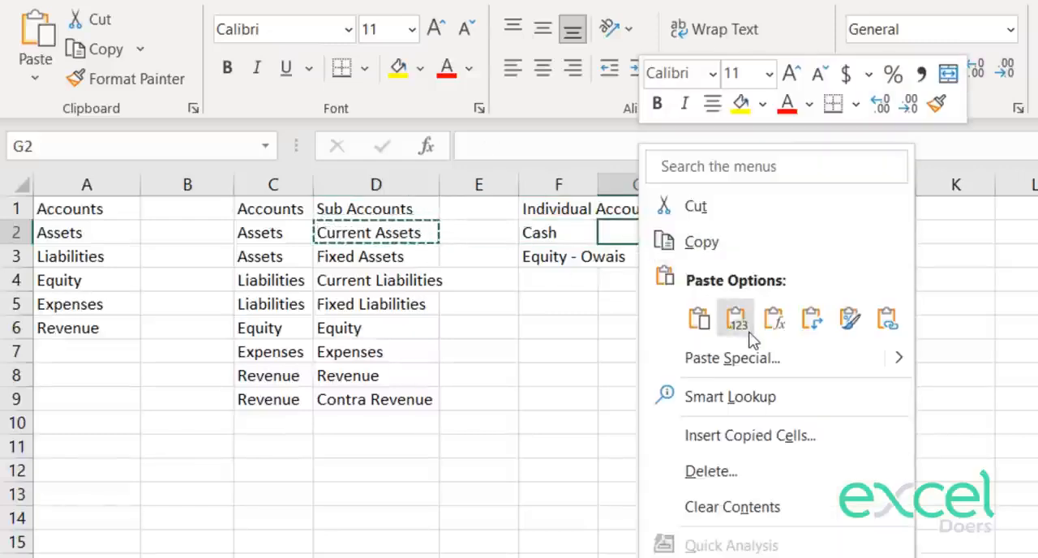
{"action": "left_click", "coordinate": [729, 318]}
{"action": "double_click", "coordinate": [600, 184]}
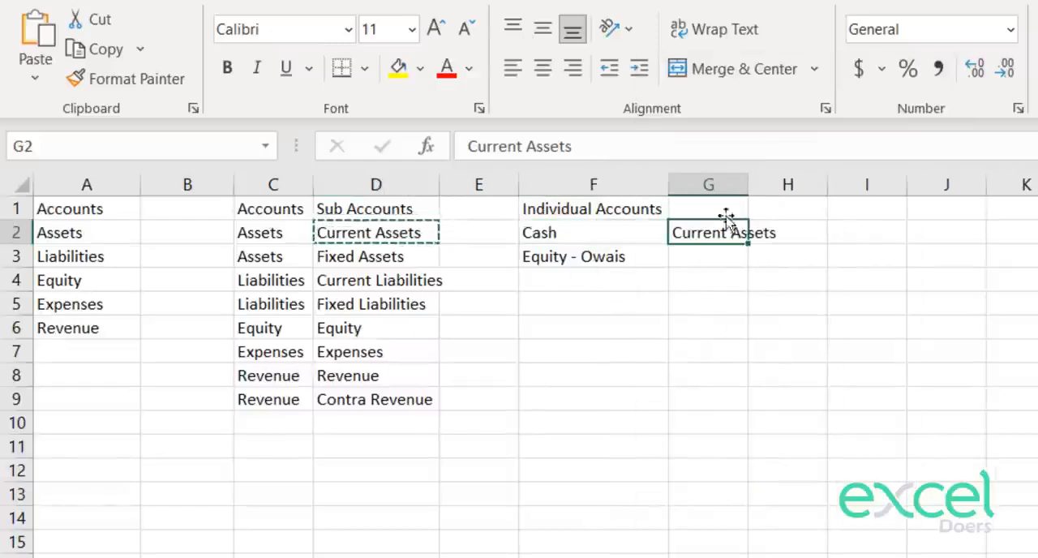
{"action": "double_click", "coordinate": [746, 183]}
Step: Enter the heading "Sub Accounts" in G1 above the Current Assets cell
{"action": "left_click", "coordinate": [734, 208]}
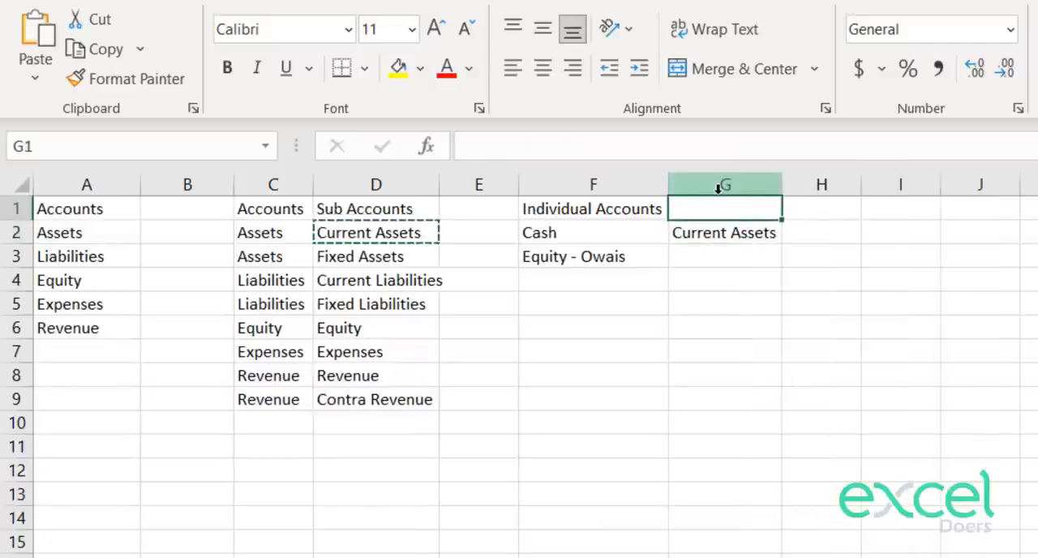
{"action": "type", "text": "Sub Acc"}
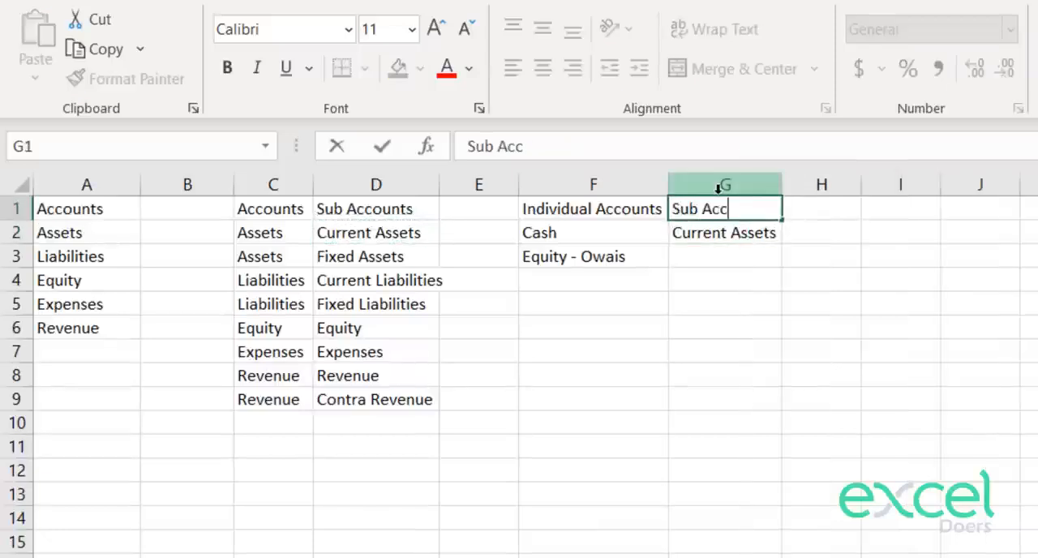
{"action": "type", "text": "ounts"}
{"action": "key", "text": "Return"}
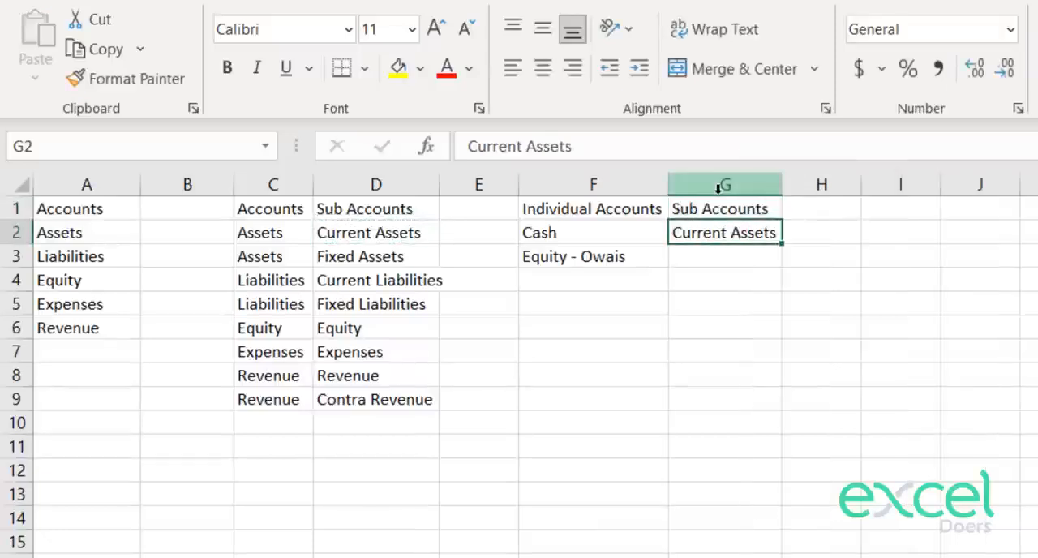
Step: Copy "Equity" from C6 into G3 beside the owner's equity account, and widen columns F and G
{"action": "left_click", "coordinate": [621, 255]}
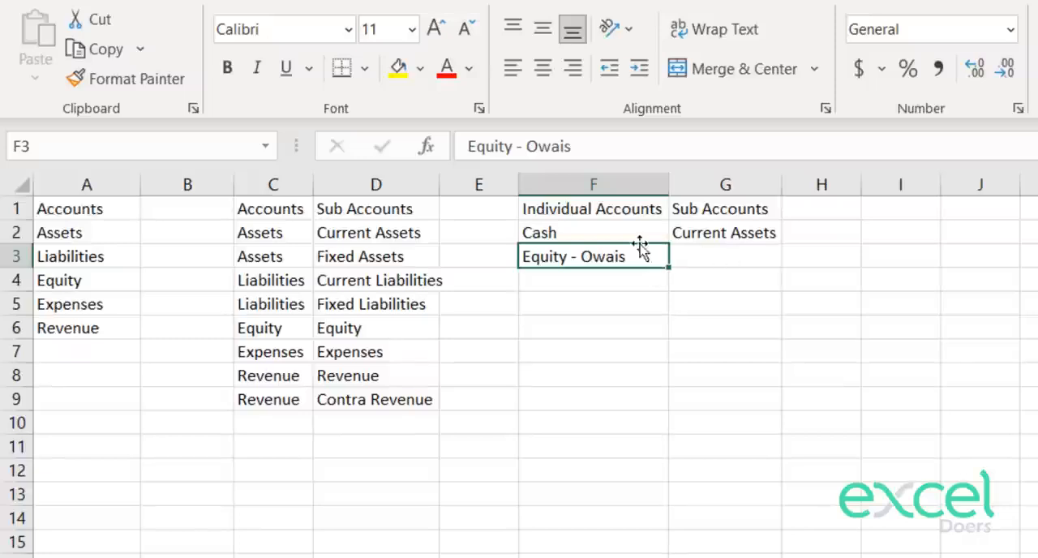
{"action": "left_click", "coordinate": [253, 326]}
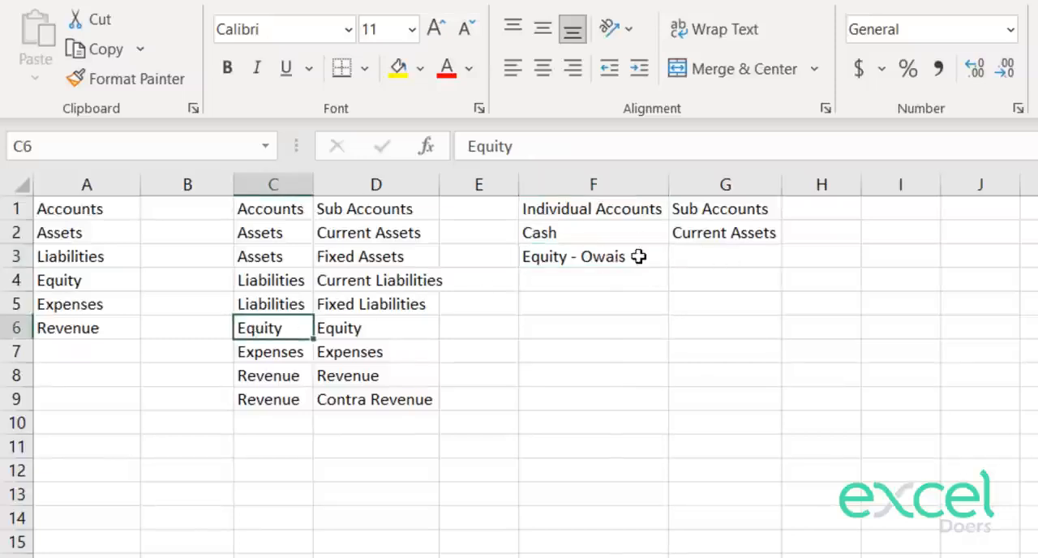
{"action": "key", "text": "ctrl+c"}
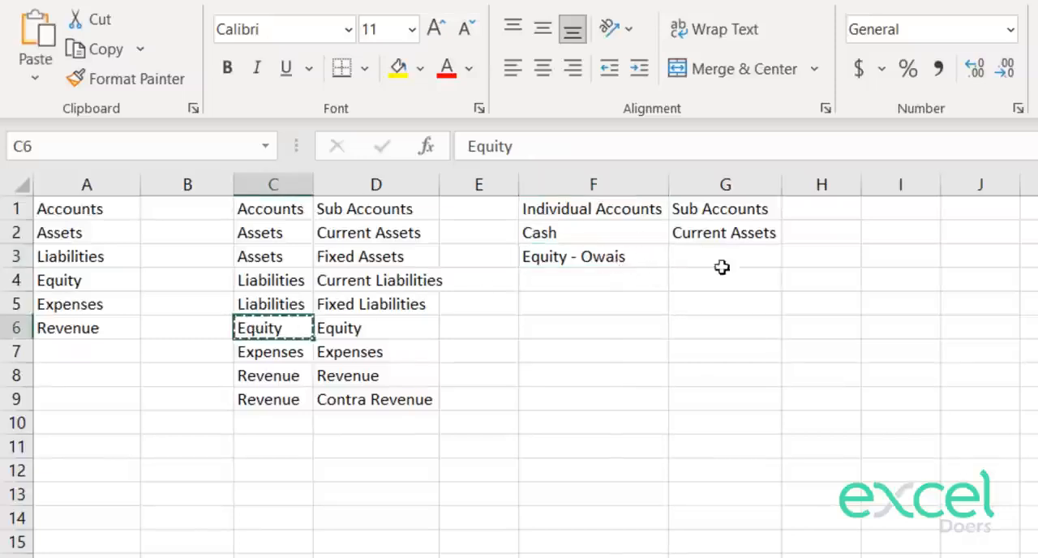
{"action": "left_click", "coordinate": [768, 252]}
{"action": "key", "text": "ctrl+v"}
{"action": "left_click", "coordinate": [736, 395]}
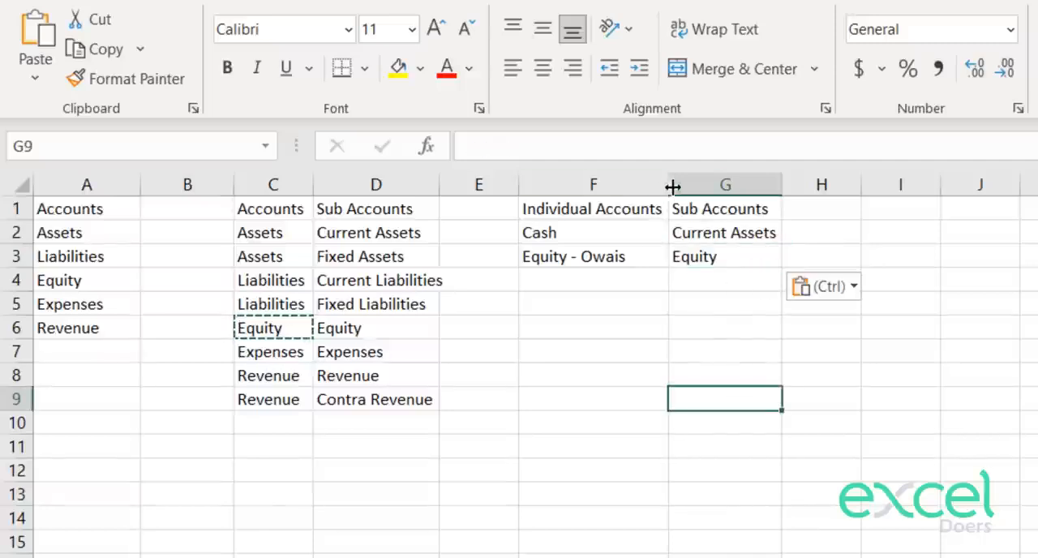
{"action": "mouse_move", "coordinate": [680, 185]}
{"action": "left_mouse_down"}
{"action": "mouse_move", "coordinate": [644, 181]}
{"action": "mouse_move", "coordinate": [674, 178]}
{"action": "left_mouse_up"}
{"action": "left_click", "coordinate": [725, 276]}
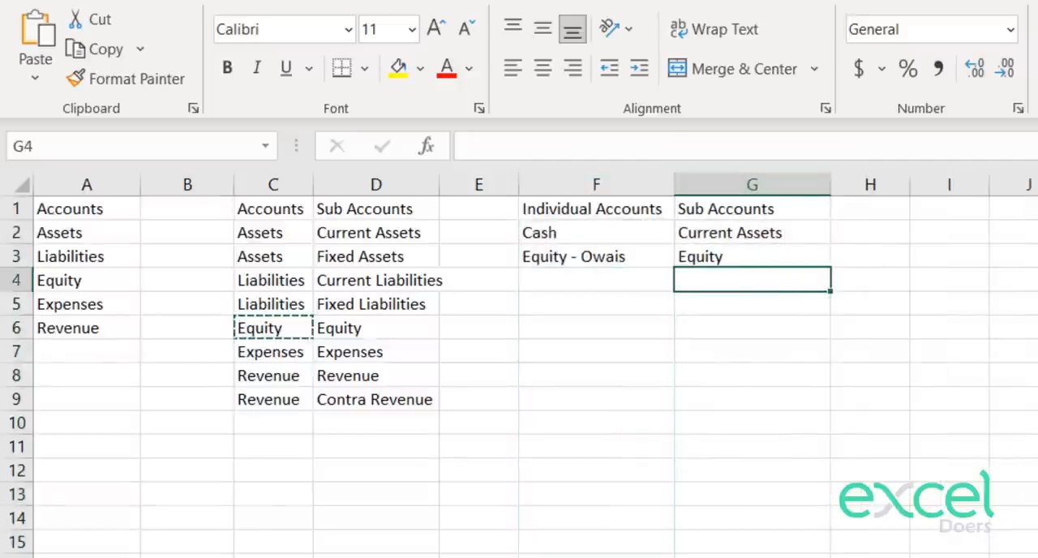
Step: On the General Entries sheet, select the whole Account column and set its data validation to allow a List
{"action": "left_click", "coordinate": [274, 557]}
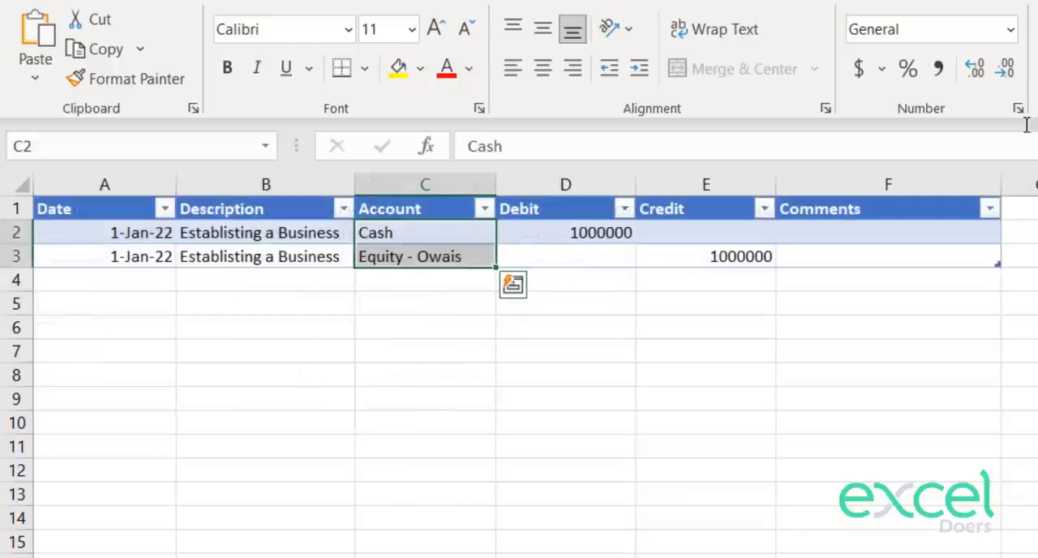
{"action": "left_click", "coordinate": [803, 237]}
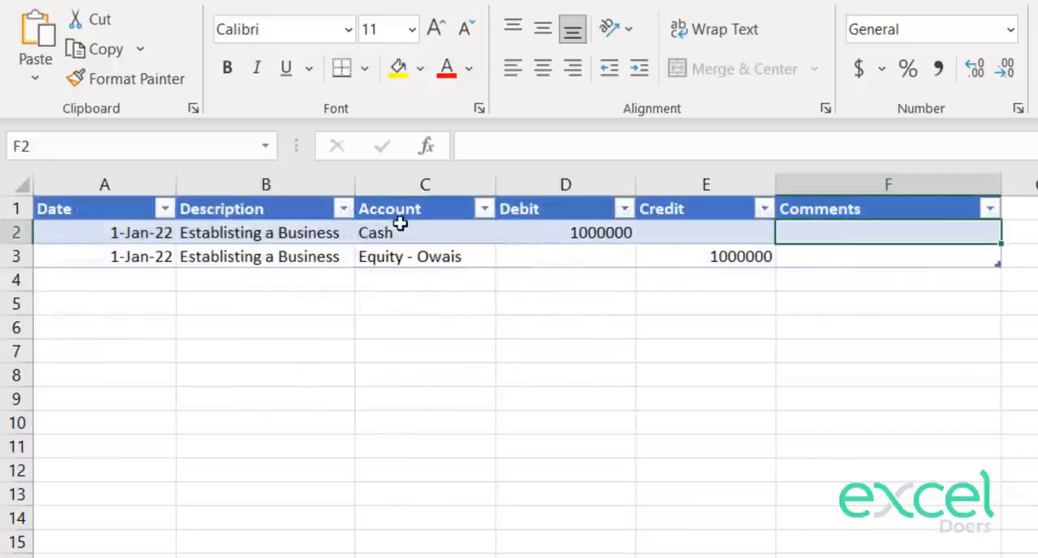
{"action": "left_click_drag", "start_coordinate": [401, 224], "coordinate": [402, 258]}
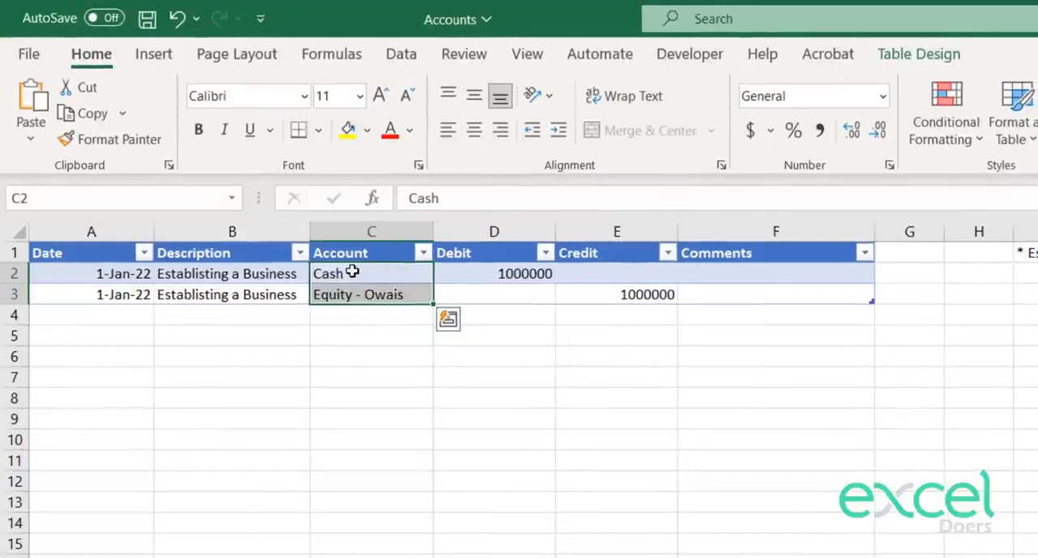
{"action": "left_click", "coordinate": [345, 237]}
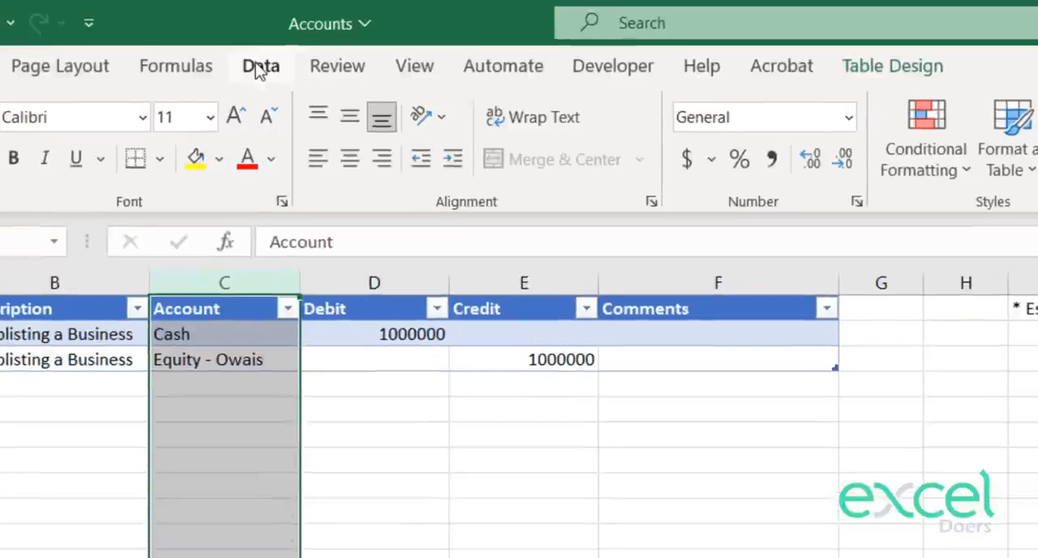
{"action": "left_click", "coordinate": [259, 67]}
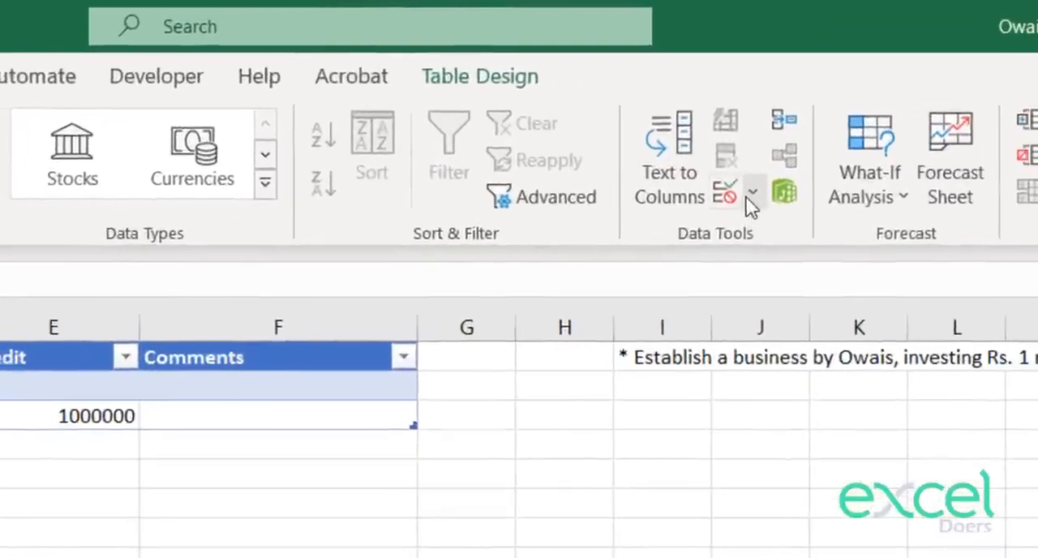
{"action": "left_click", "coordinate": [977, 145]}
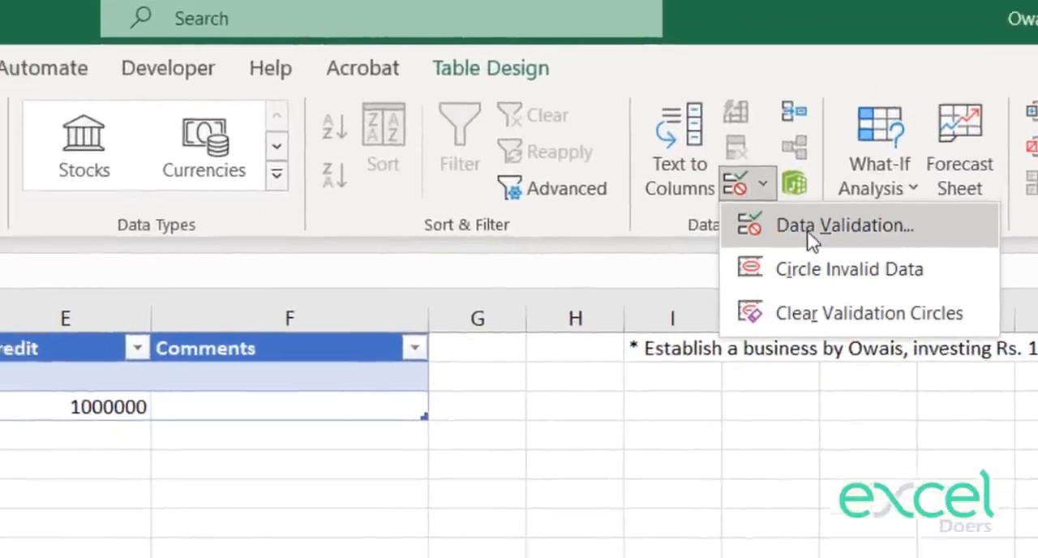
{"action": "left_click", "coordinate": [791, 237]}
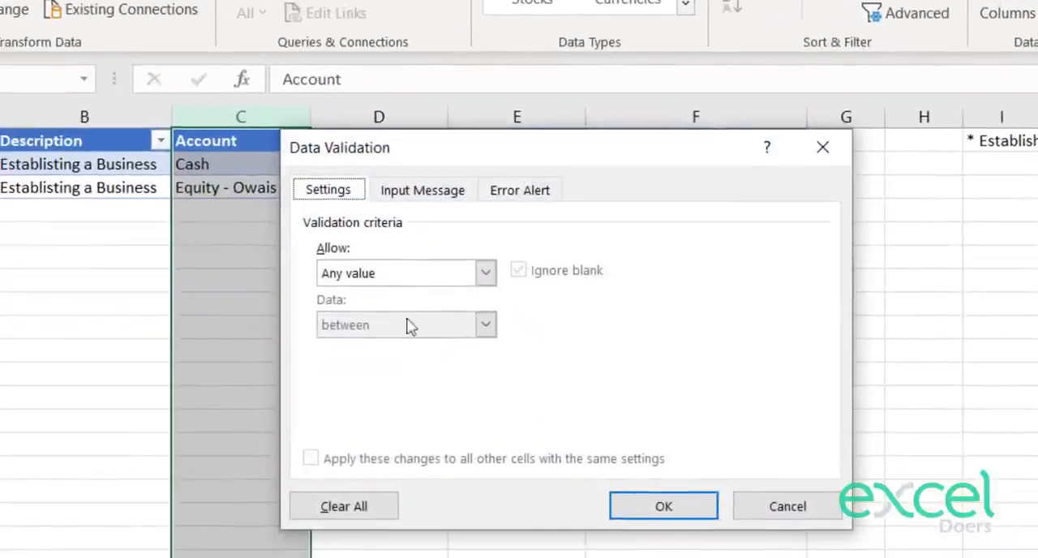
{"action": "left_click", "coordinate": [384, 277]}
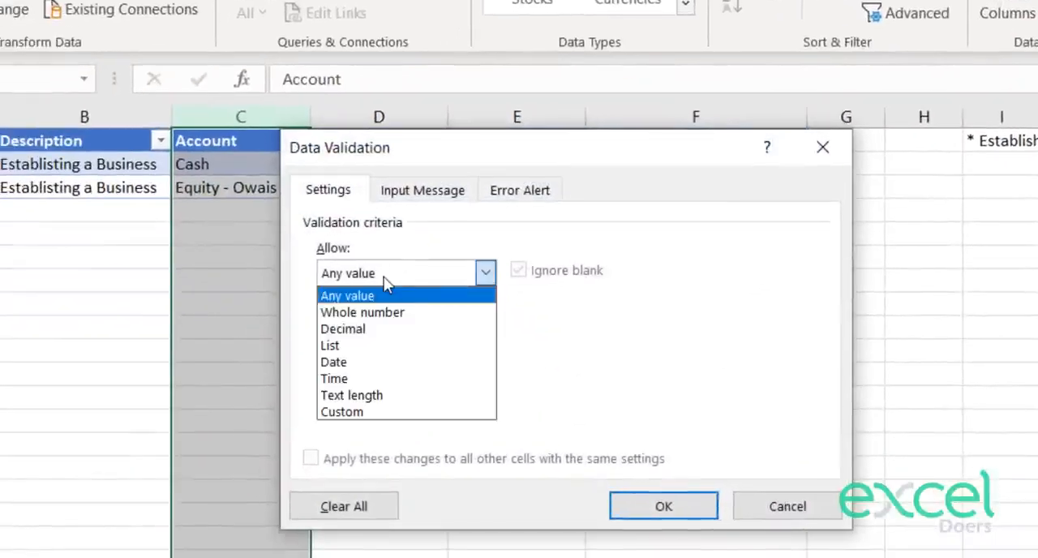
{"action": "left_click", "coordinate": [361, 354]}
{"action": "left_click", "coordinate": [380, 377]}
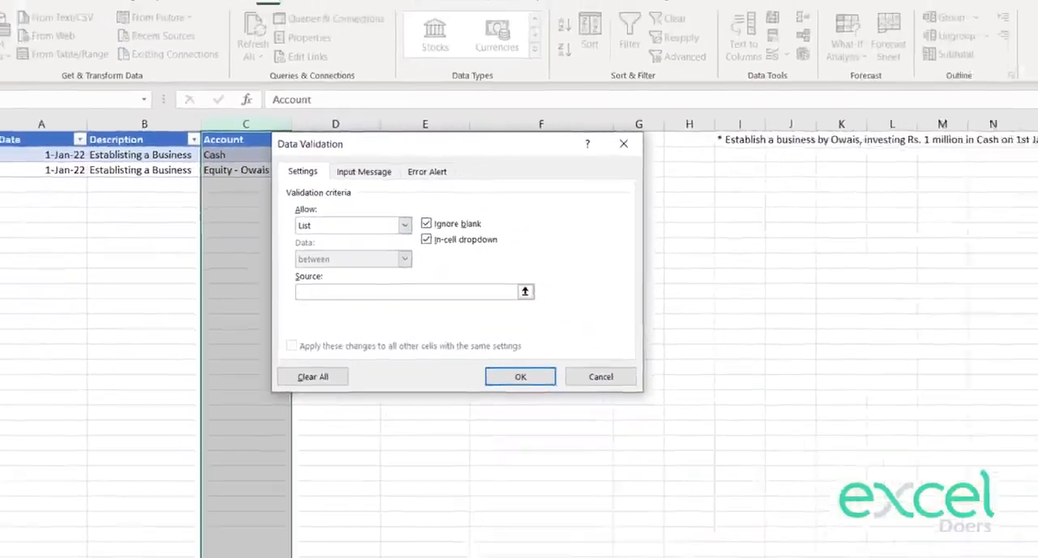
Step: Set the list source to F2:F164 on the Chart of Accounts sheet and apply the validation
{"action": "left_click", "coordinate": [107, 539]}
{"action": "left_click_drag", "start_coordinate": [417, 146], "coordinate": [733, 188]}
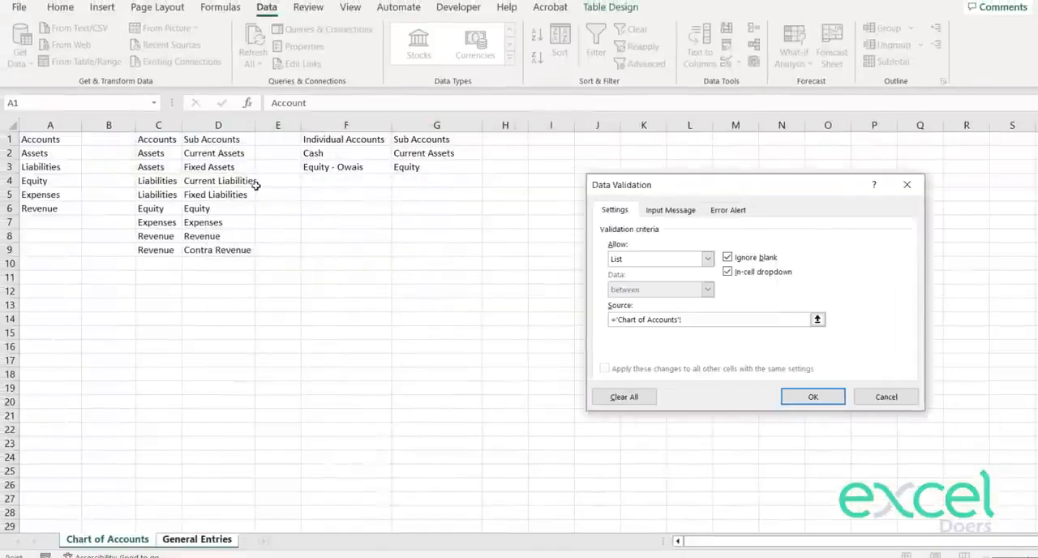
{"action": "left_click_drag", "start_coordinate": [340, 158], "coordinate": [346, 511]}
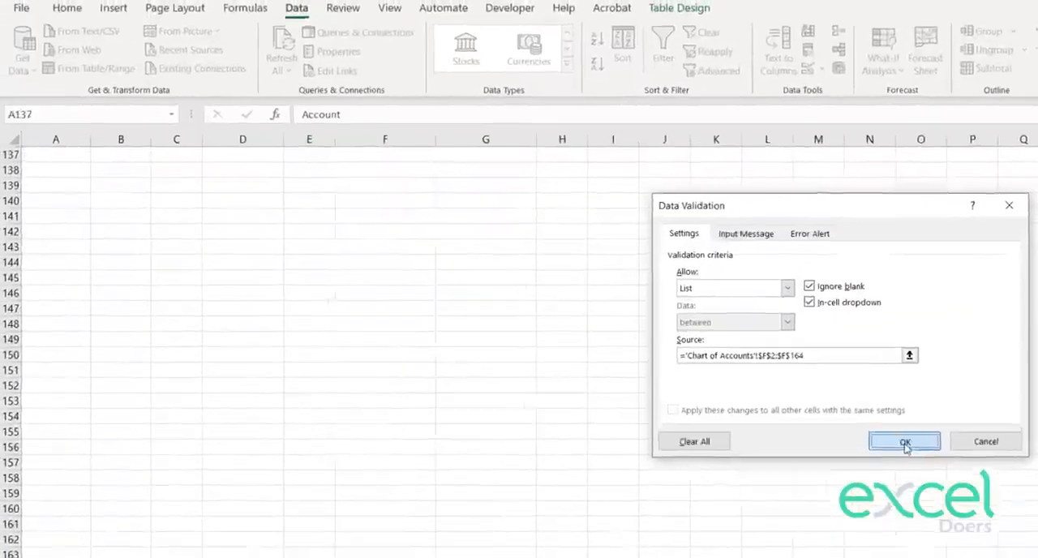
{"action": "left_click", "coordinate": [813, 397]}
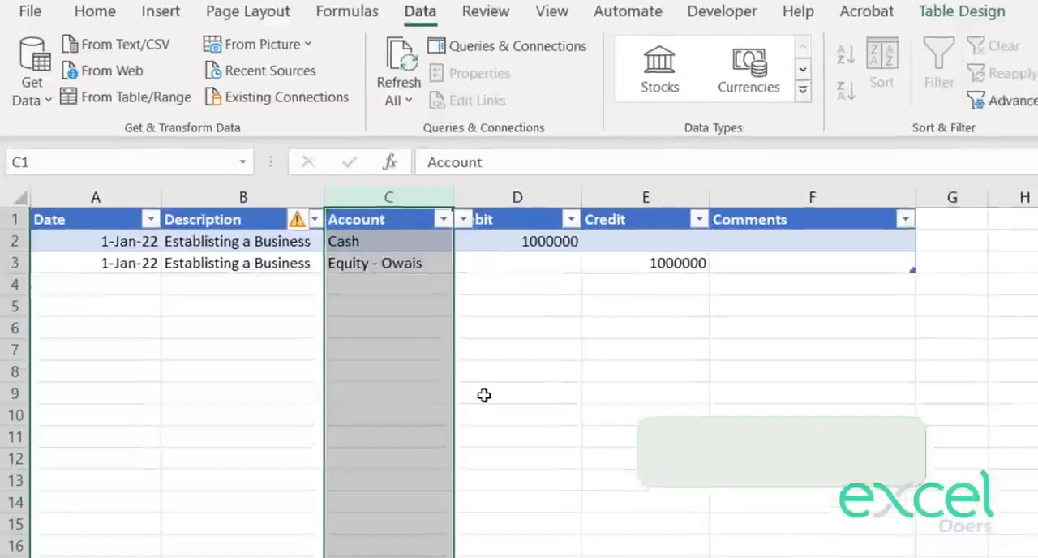
Step: Check the account dropdown lists in C2 and C3 of the journal
{"action": "left_click", "coordinate": [481, 394]}
{"action": "left_click", "coordinate": [463, 248]}
{"action": "left_click", "coordinate": [477, 252]}
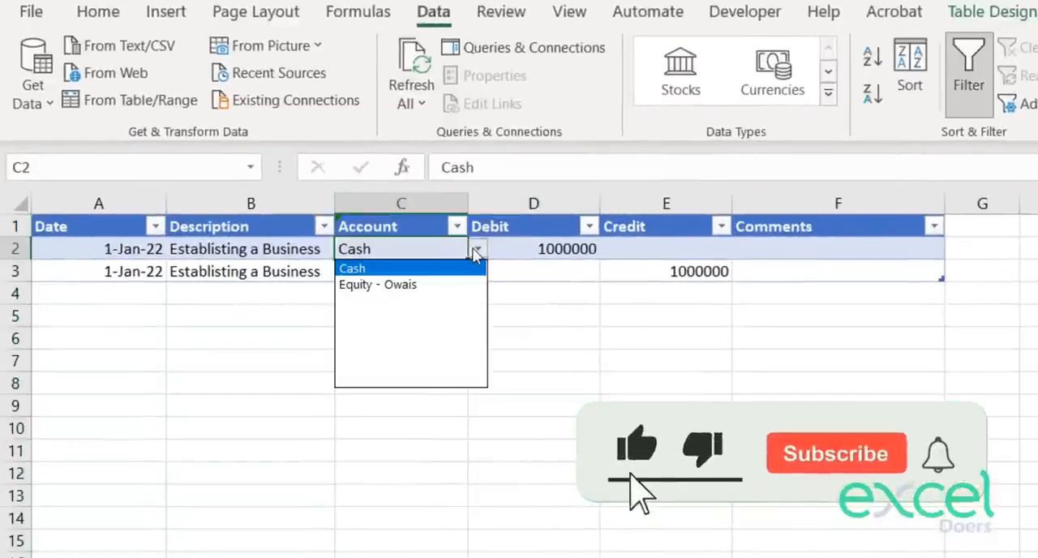
{"action": "left_click", "coordinate": [477, 252]}
{"action": "left_click", "coordinate": [476, 271]}
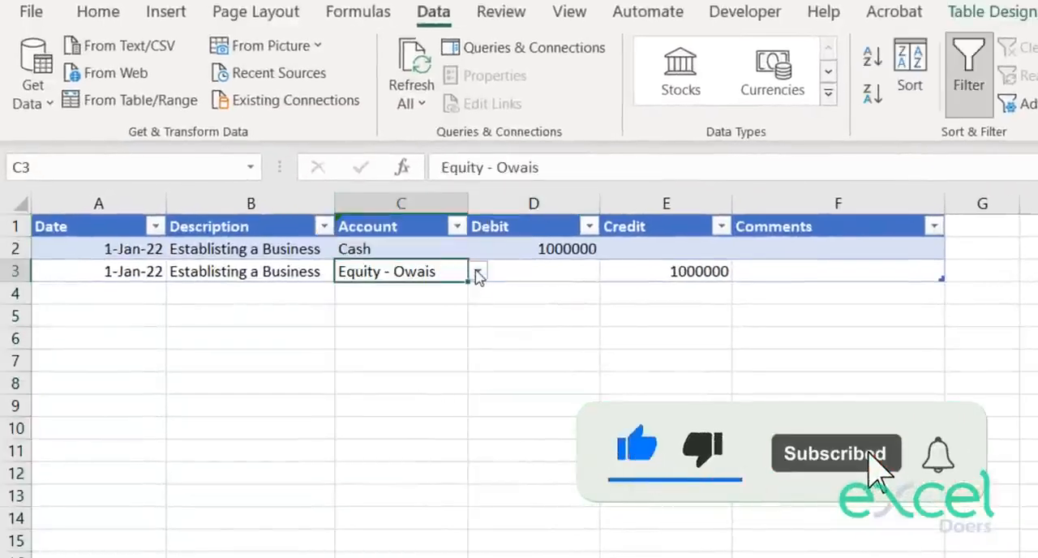
{"action": "left_click", "coordinate": [478, 276]}
{"action": "left_click", "coordinate": [479, 277]}
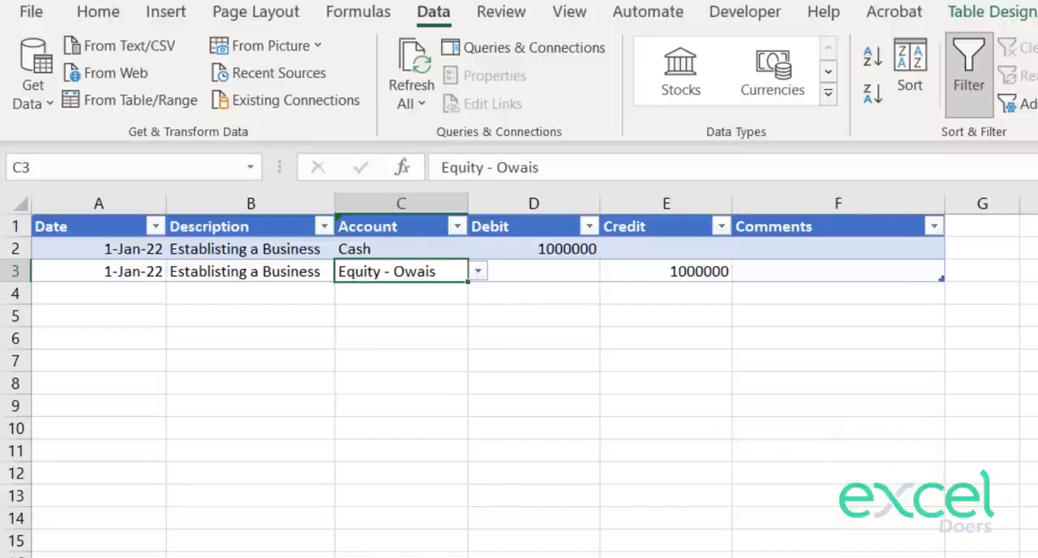
Step: Review the individual accounts on the Chart of Accounts sheet against the journal's debit entry in D2
{"action": "key", "text": "ctrl+Page_Down"}
{"action": "scroll", "coordinate": [490, 257], "scroll_direction": "up", "scroll_amount": 8}
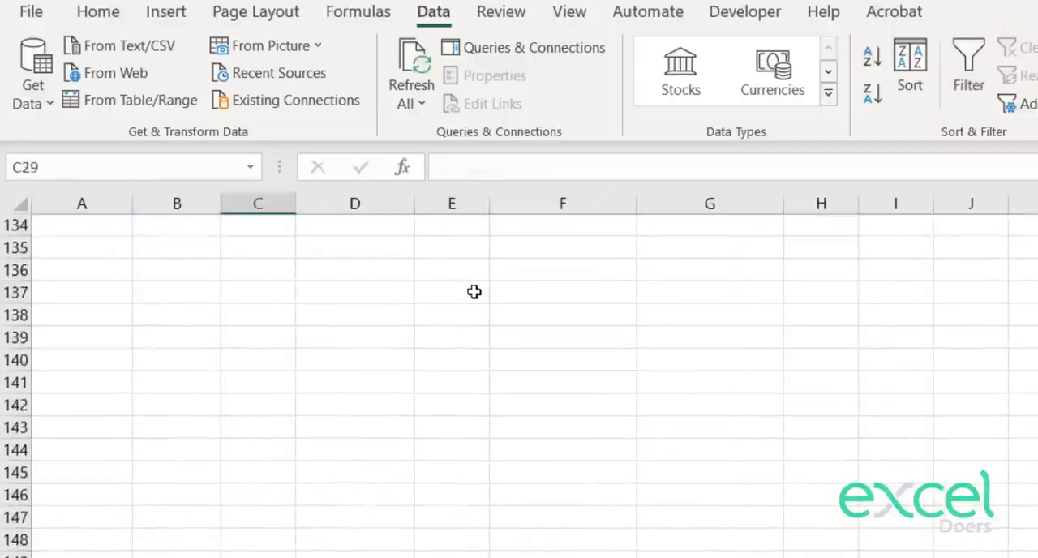
{"action": "left_click", "coordinate": [527, 345]}
{"action": "key", "text": "ctrl+Up"}
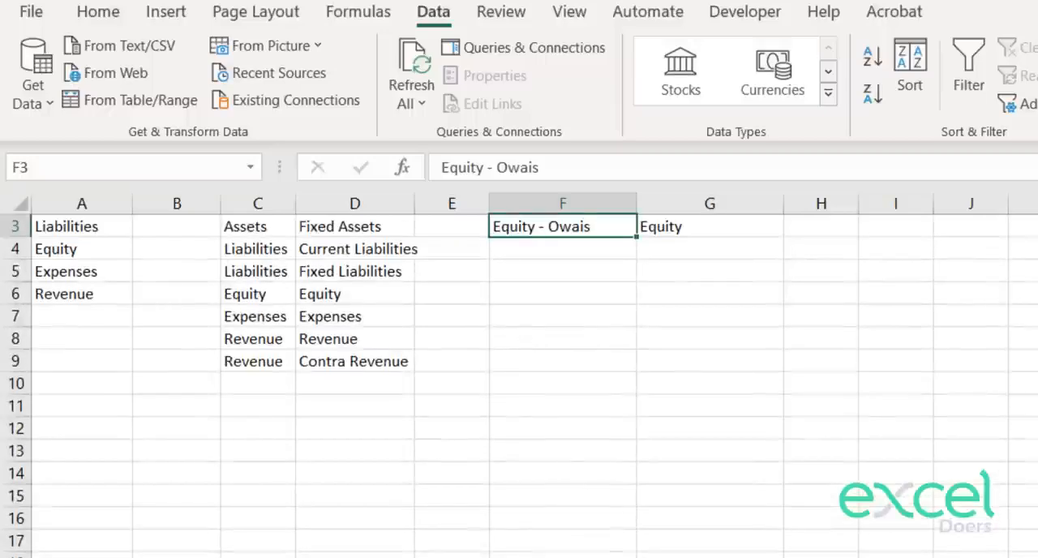
{"action": "key", "text": "ctrl+Page_Up"}
{"action": "left_click", "coordinate": [742, 336]}
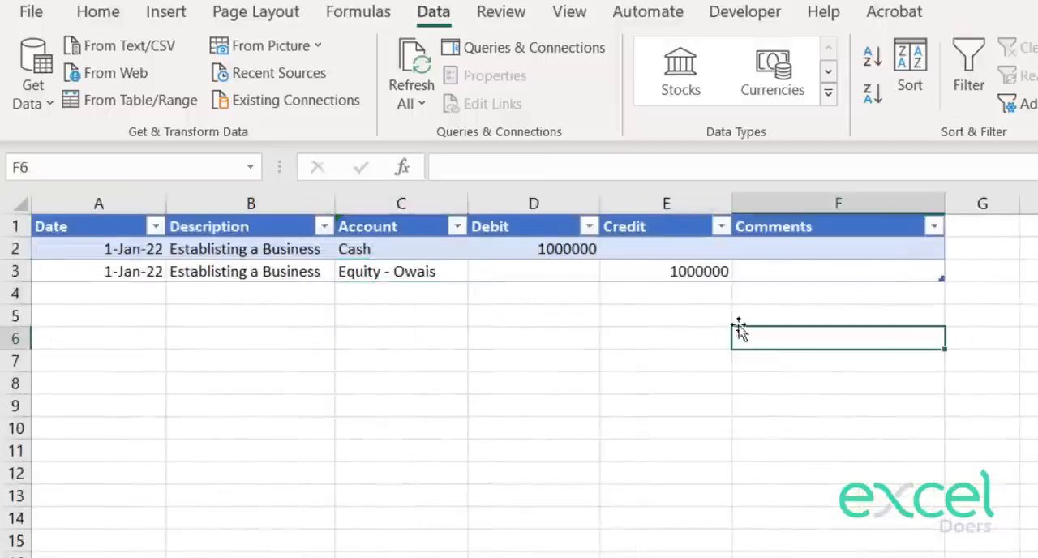
{"action": "left_click", "coordinate": [566, 253]}
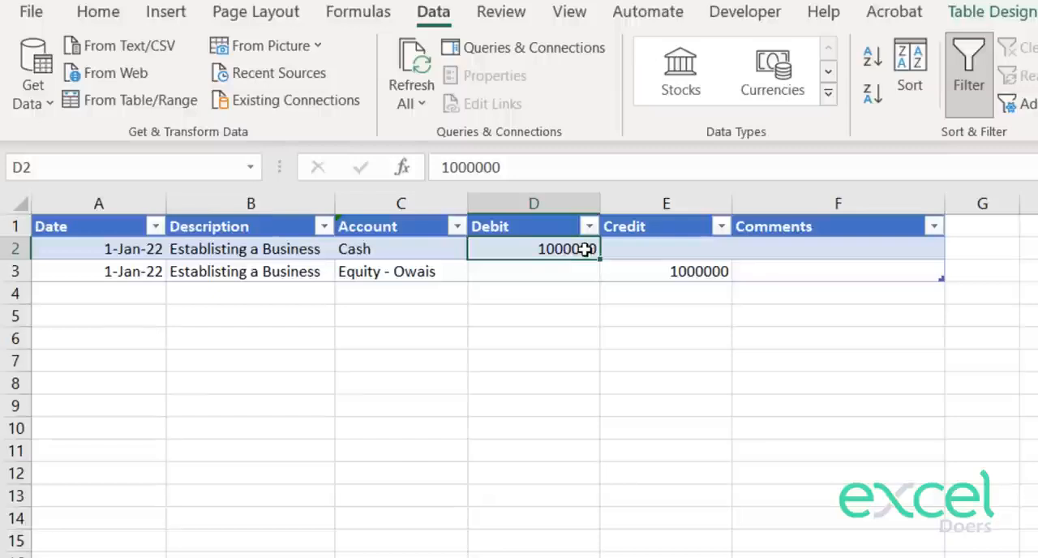
{"action": "key", "text": "ctrl+Page_Up"}
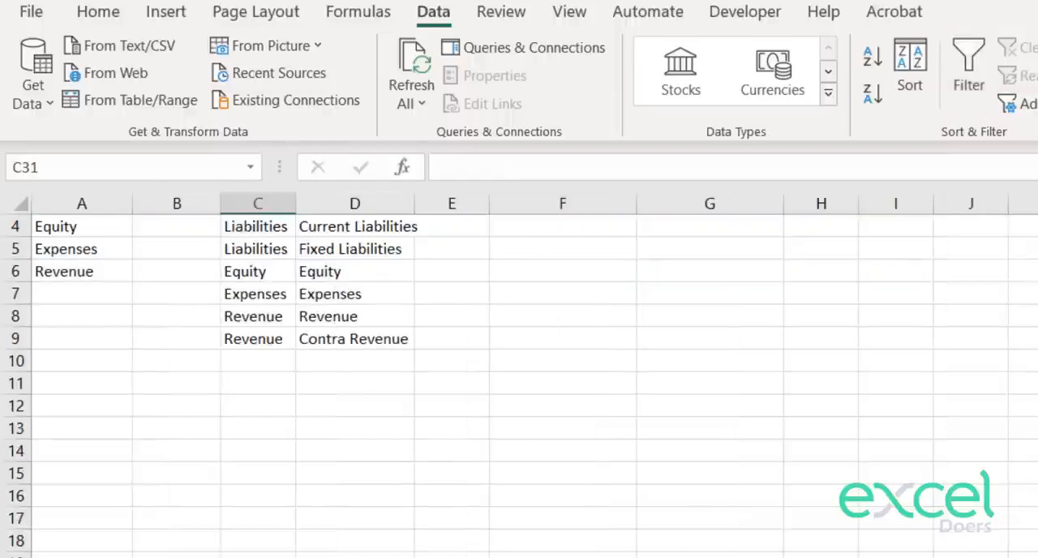
{"action": "key", "text": "ctrl+Page_Down"}
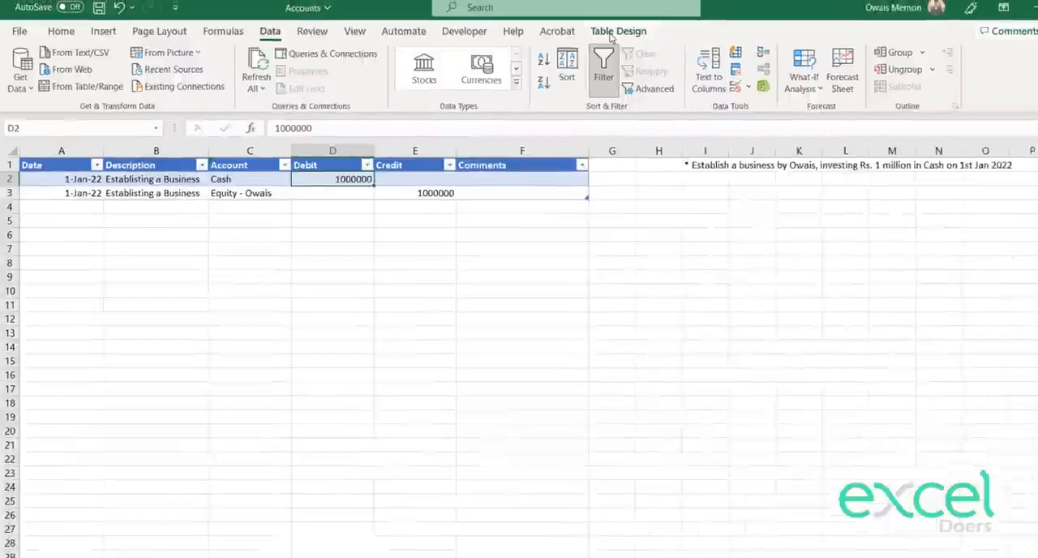
Step: Apply the Light Orange, Table Style Light 17 design to the journal table
{"action": "left_click", "coordinate": [992, 11]}
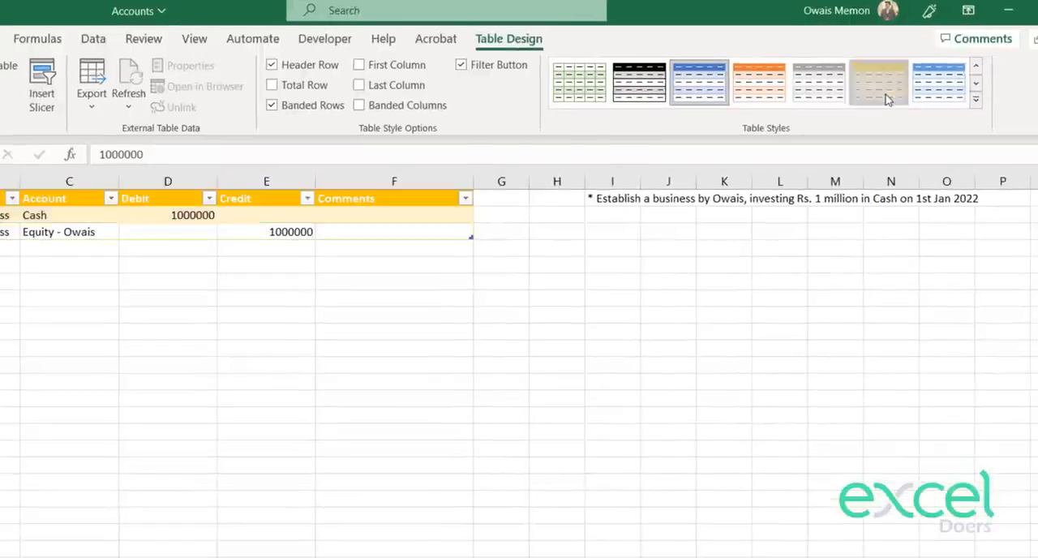
{"action": "left_click", "coordinate": [880, 86]}
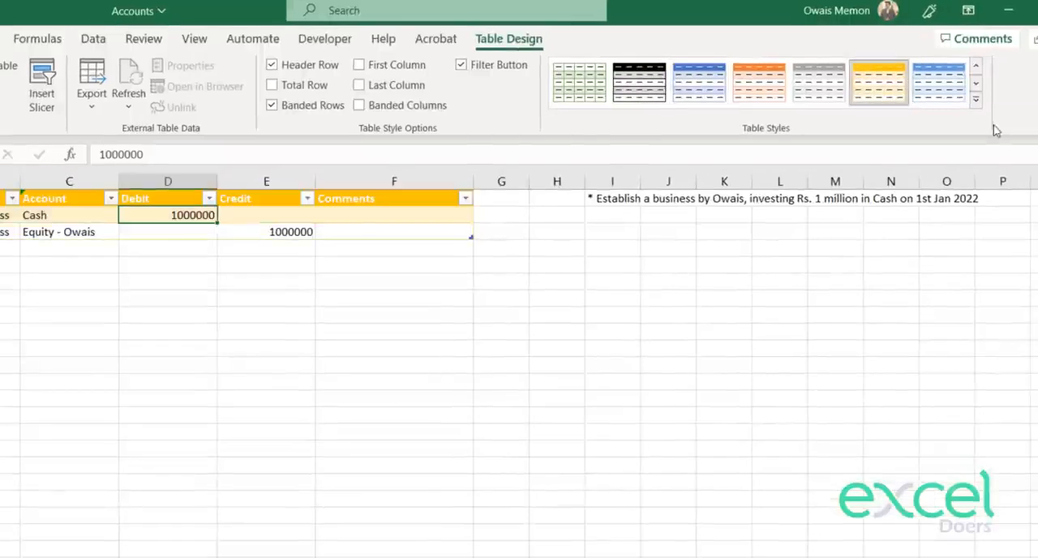
{"action": "left_click", "coordinate": [975, 99]}
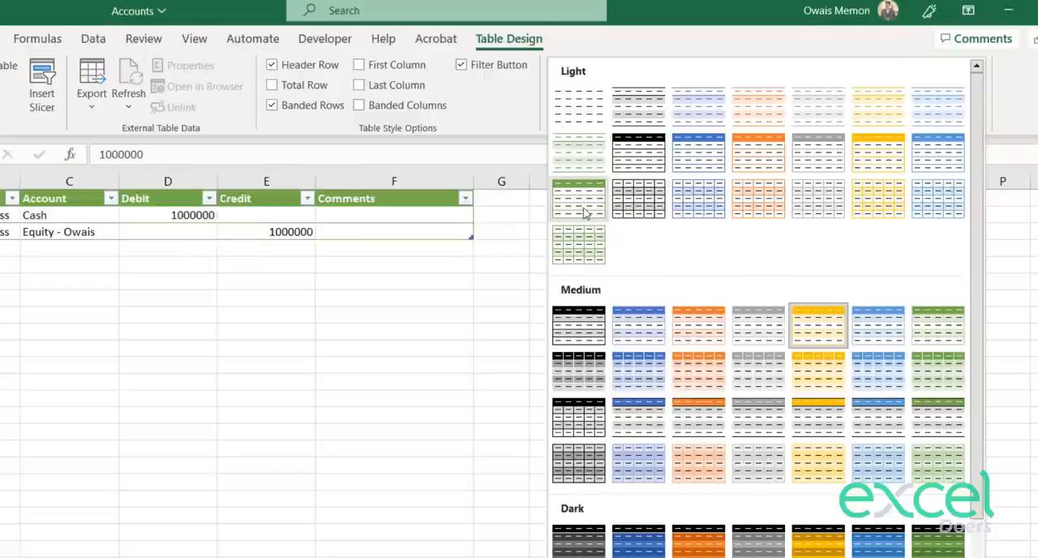
{"action": "left_click", "coordinate": [778, 210]}
{"action": "left_click", "coordinate": [510, 375]}
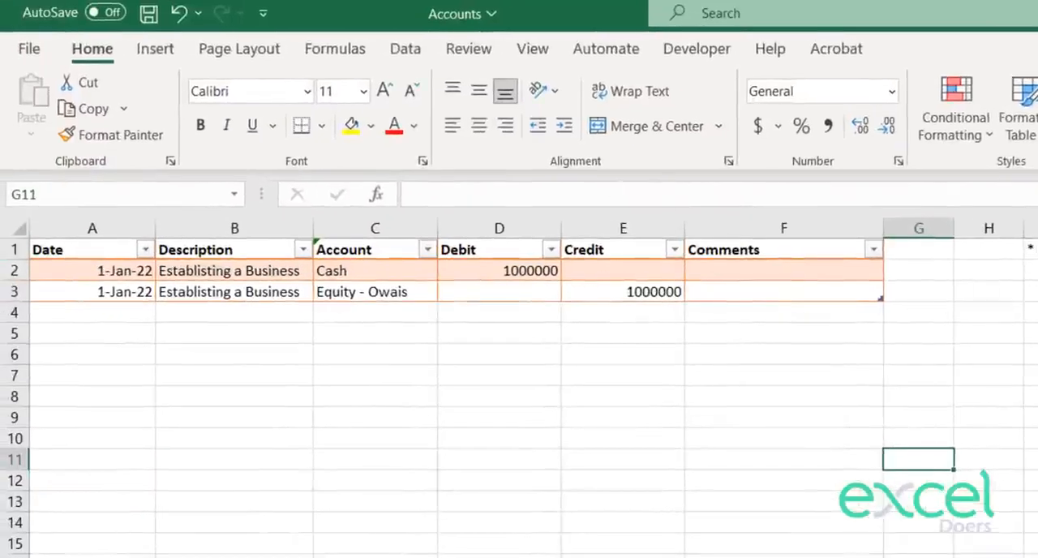
{"action": "left_click", "coordinate": [1031, 246]}
{"action": "key", "text": "shift+Down"}
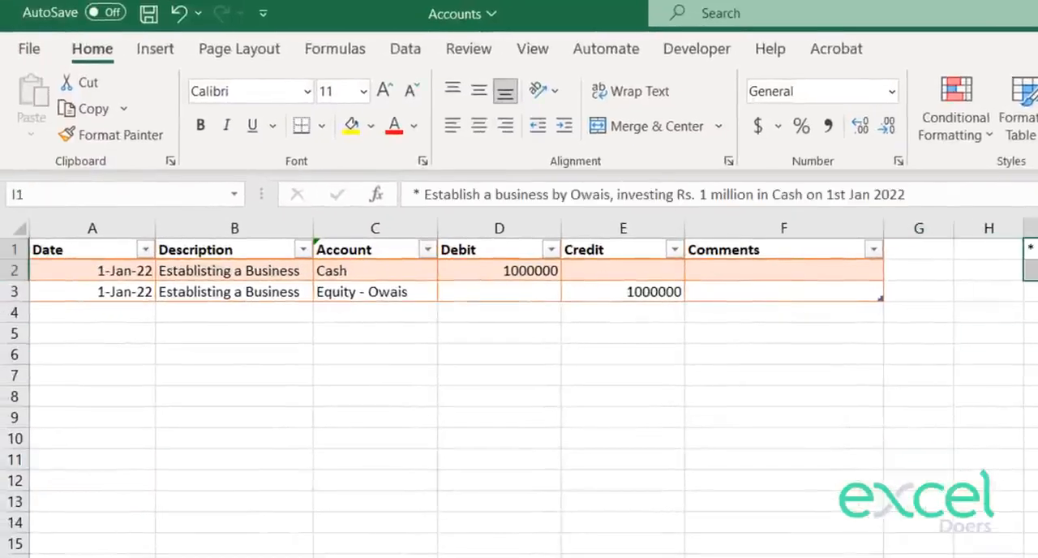
{"action": "left_click", "coordinate": [1035, 331]}
{"action": "key", "text": "Up"}
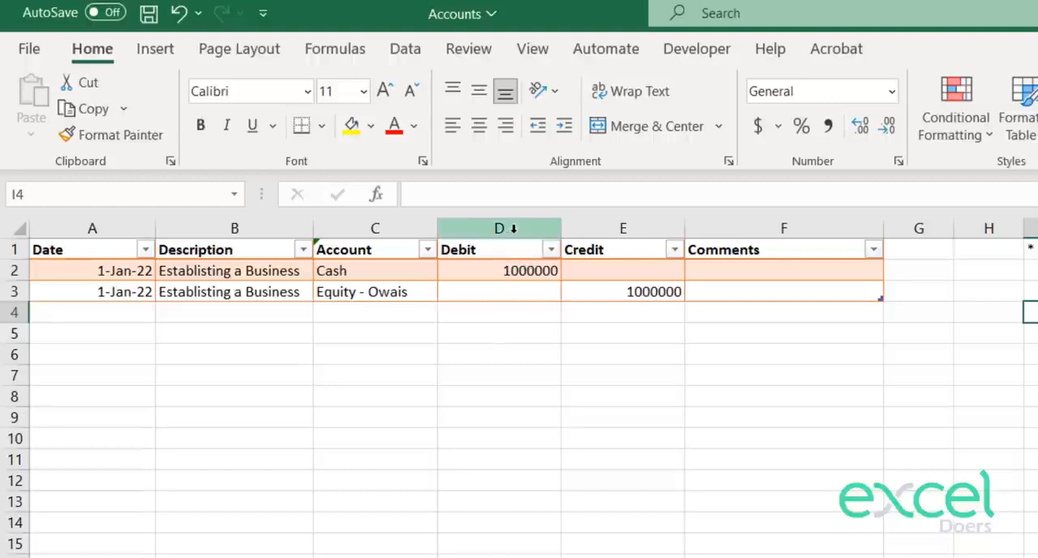
Step: Format the Debit and Credit columns in comma style with no decimal places
{"action": "left_click_drag", "start_coordinate": [651, 292], "coordinate": [495, 264]}
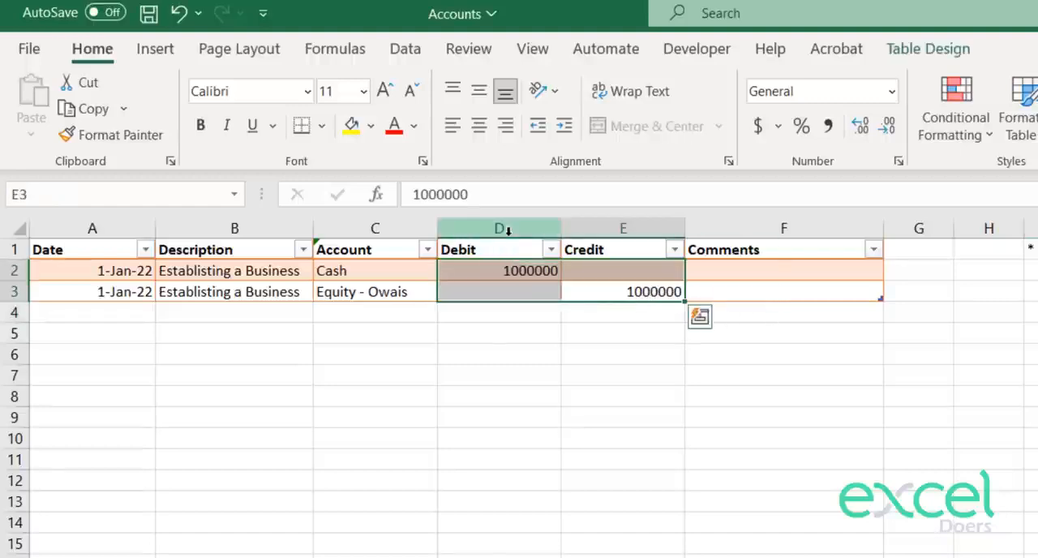
{"action": "left_click_drag", "start_coordinate": [498, 229], "coordinate": [620, 230]}
{"action": "left_click", "coordinate": [827, 126]}
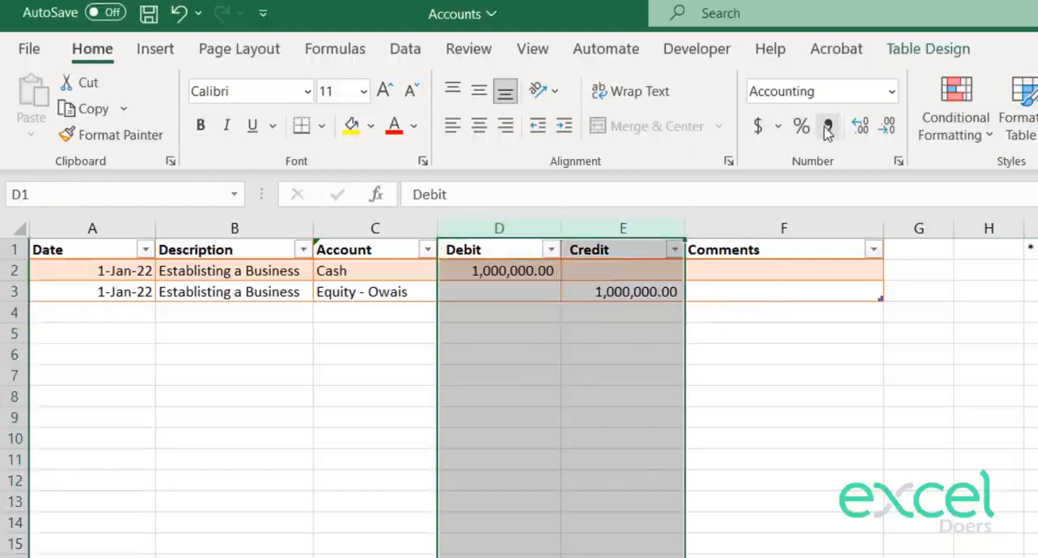
{"action": "double_click", "coordinate": [888, 126]}
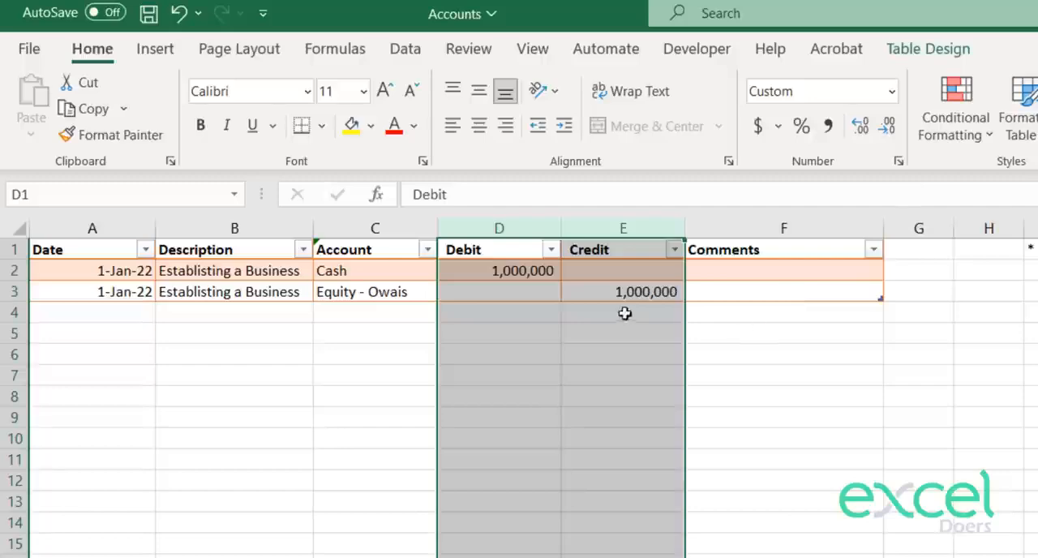
{"action": "left_click", "coordinate": [558, 290]}
{"action": "left_click", "coordinate": [480, 270]}
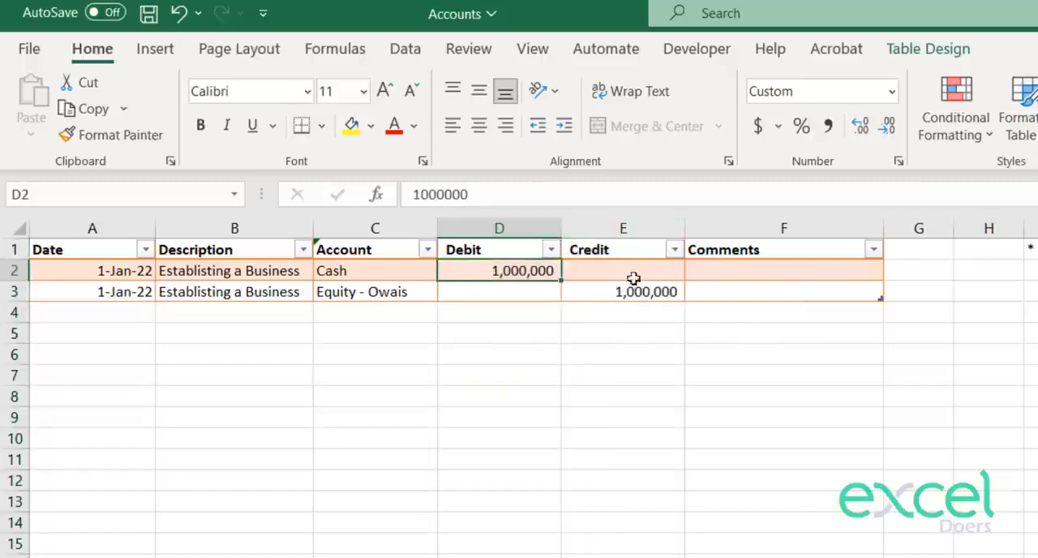
Step: Review the first journal entry against the transaction note, and check the accounts offered in the dropdown list of C4
{"action": "left_click", "coordinate": [885, 216]}
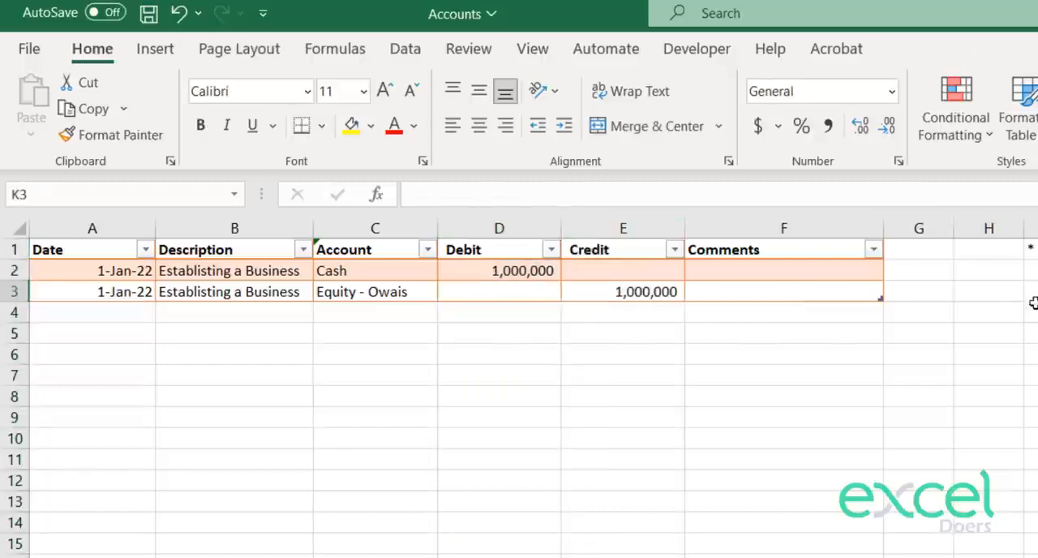
{"action": "left_click", "coordinate": [1031, 313]}
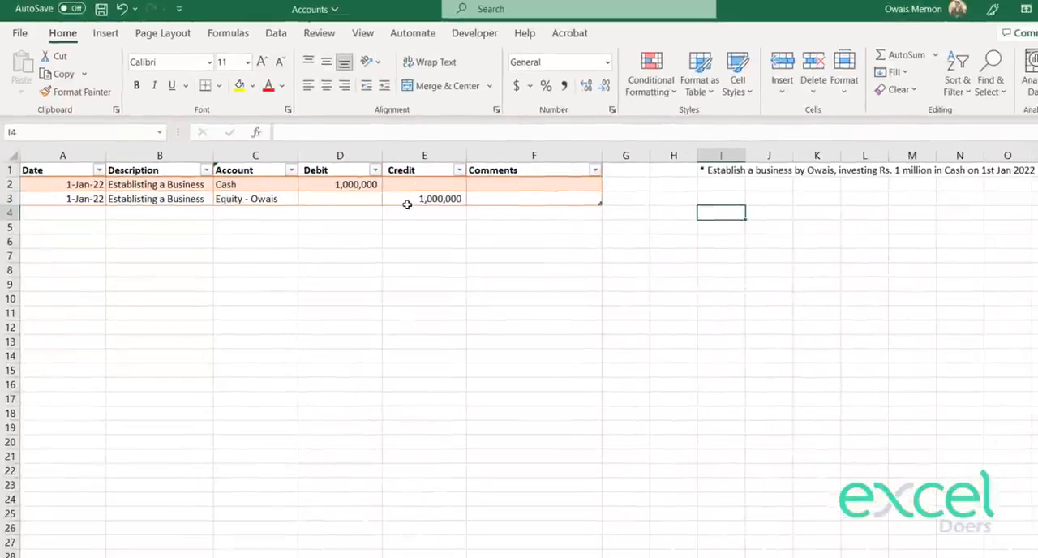
{"action": "left_click", "coordinate": [378, 185]}
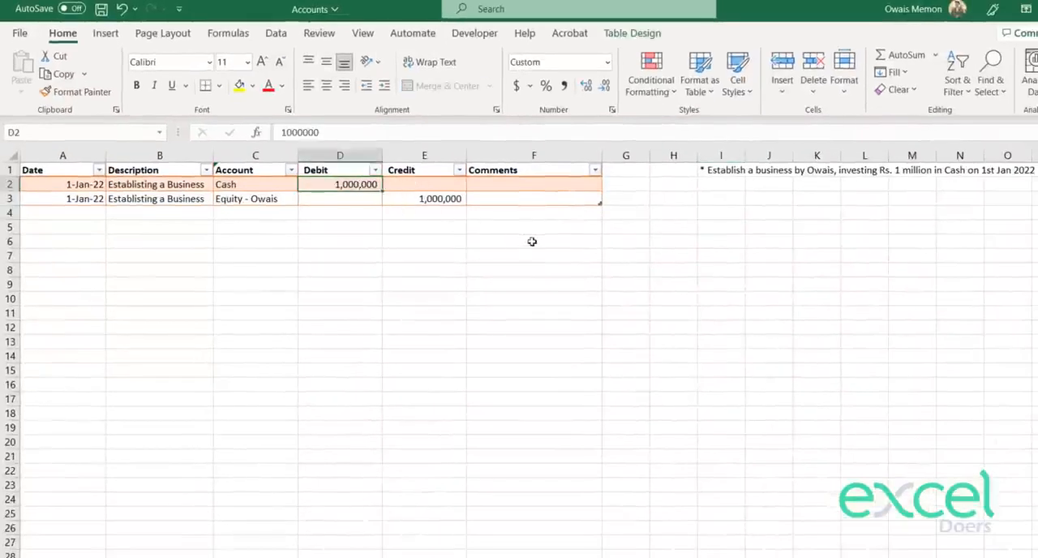
{"action": "left_click", "coordinate": [734, 215]}
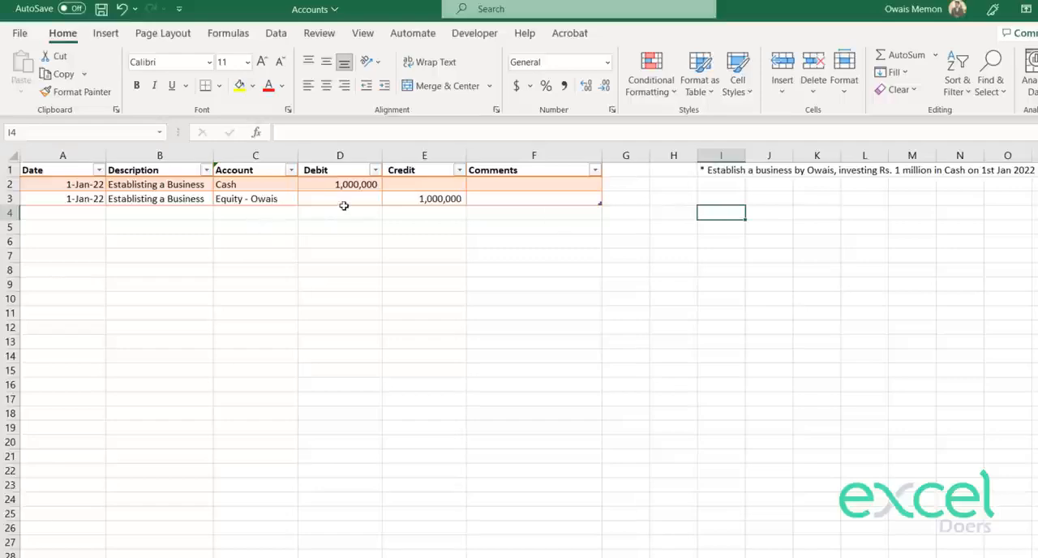
{"action": "left_click", "coordinate": [338, 185]}
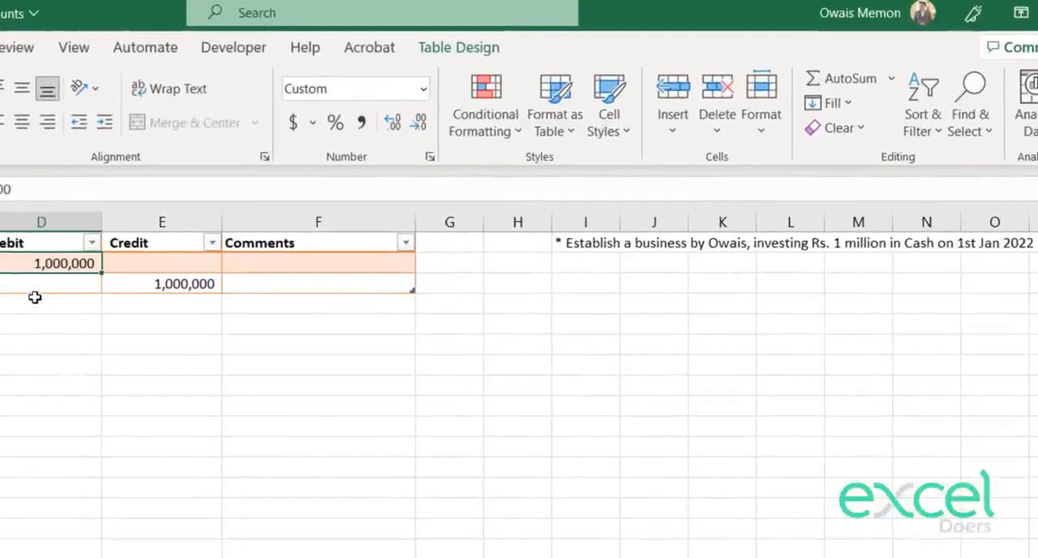
{"action": "left_click", "coordinate": [34, 302]}
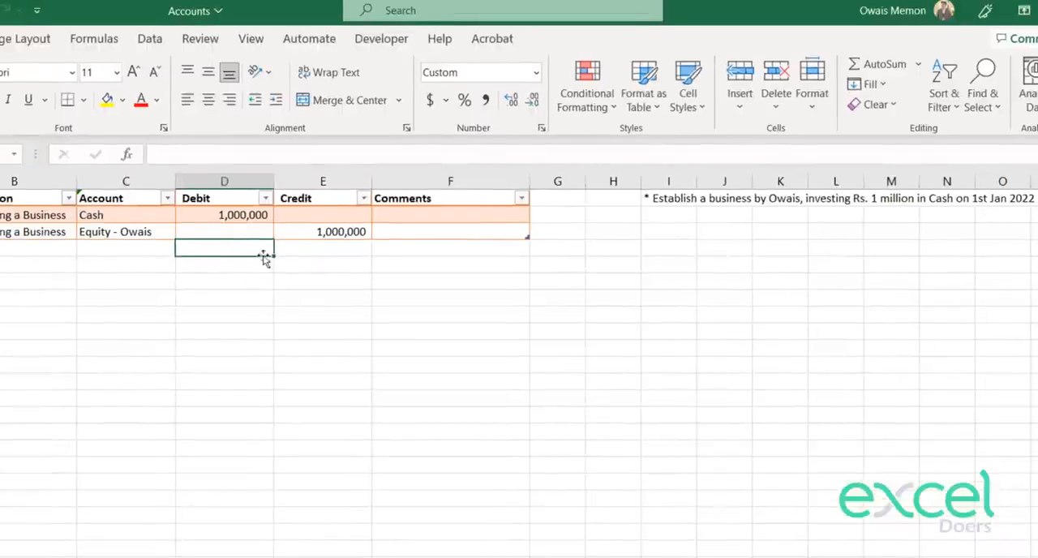
{"action": "left_click", "coordinate": [311, 264]}
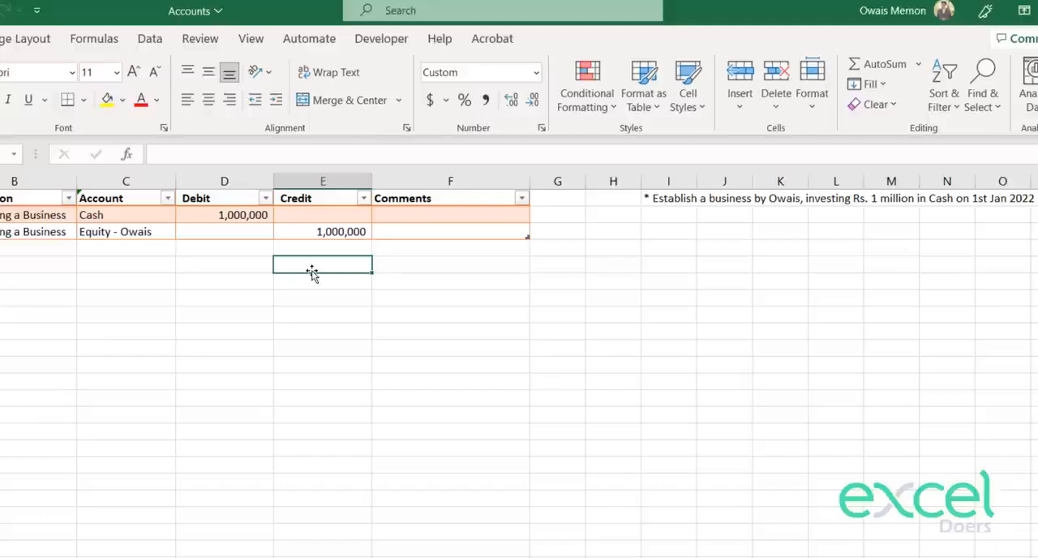
{"action": "left_click", "coordinate": [180, 249]}
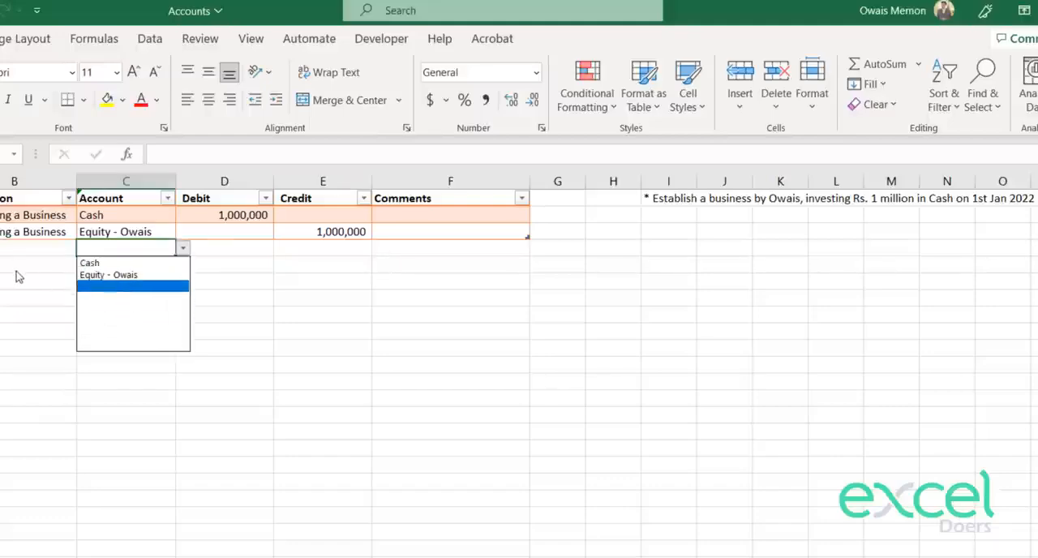
{"action": "key", "text": "Escape"}
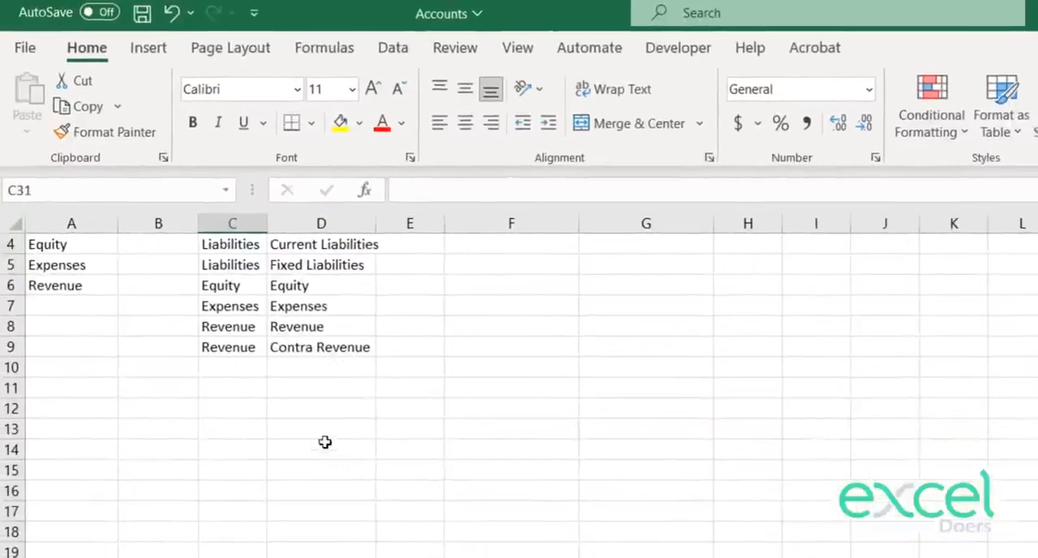
Step: Add a bank account to the individual accounts in F4 of the chart of accounts, named Bank, a hyphen and its account number
{"action": "scroll", "coordinate": [765, 372], "scroll_direction": "up", "scroll_amount": 1}
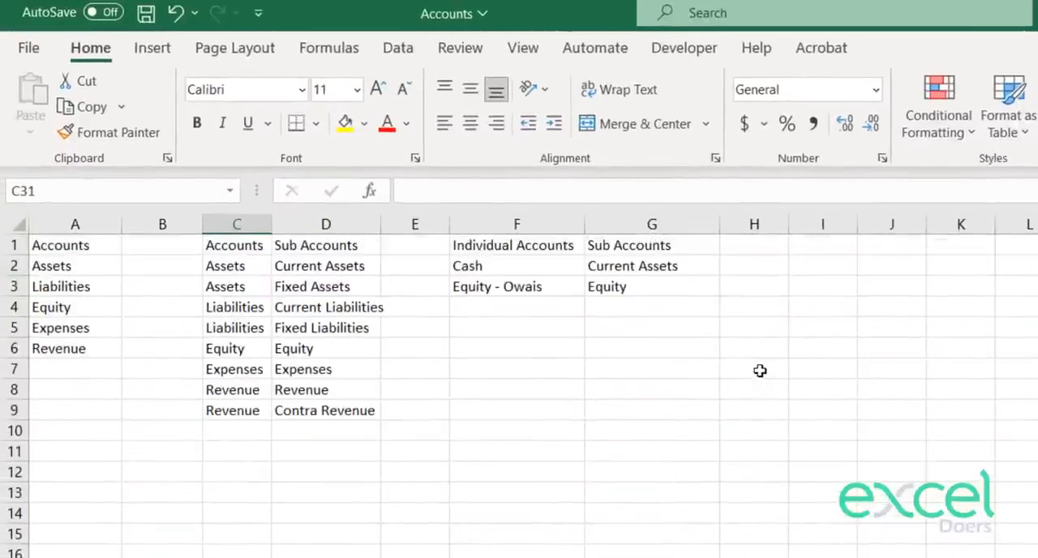
{"action": "left_click", "coordinate": [465, 307]}
{"action": "type", "text": "Bank"}
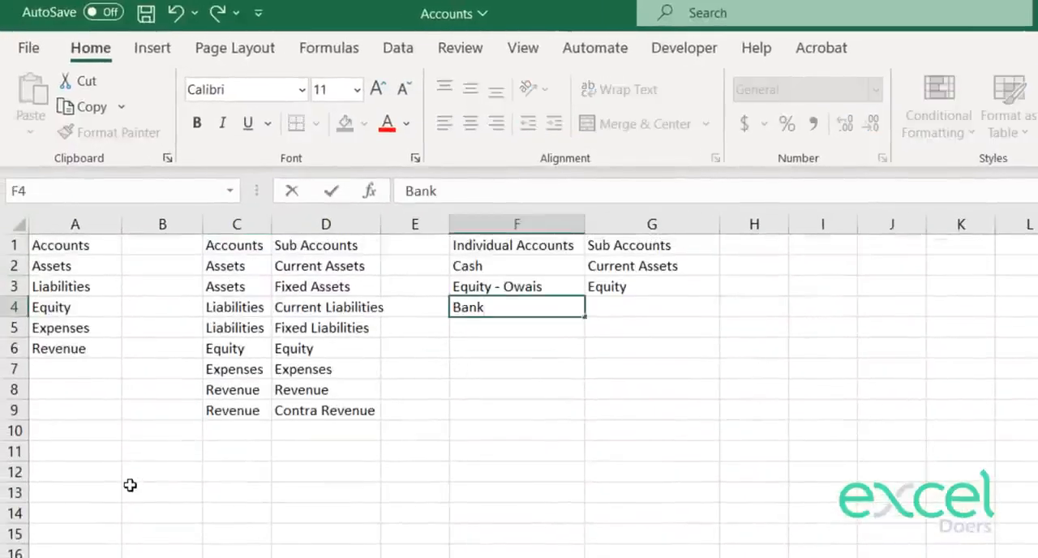
{"action": "key", "text": "Return"}
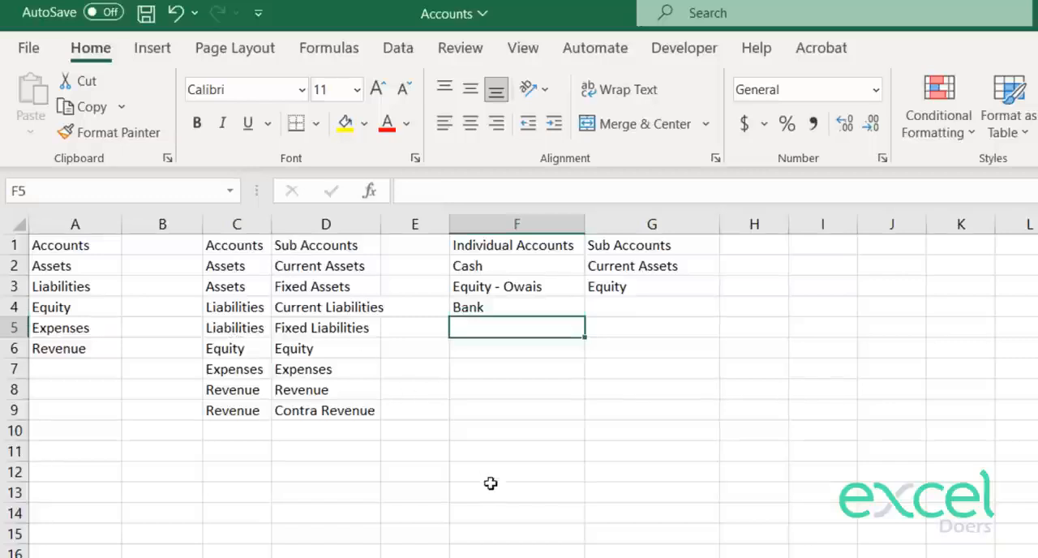
{"action": "double_click", "coordinate": [523, 308]}
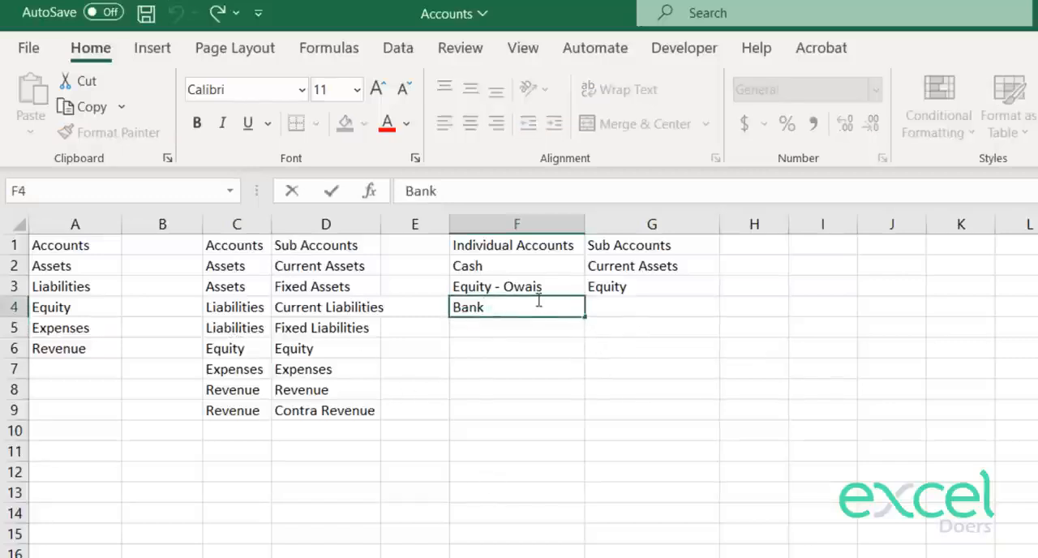
{"action": "type", "text": "- 1122"}
{"action": "key", "text": "Return"}
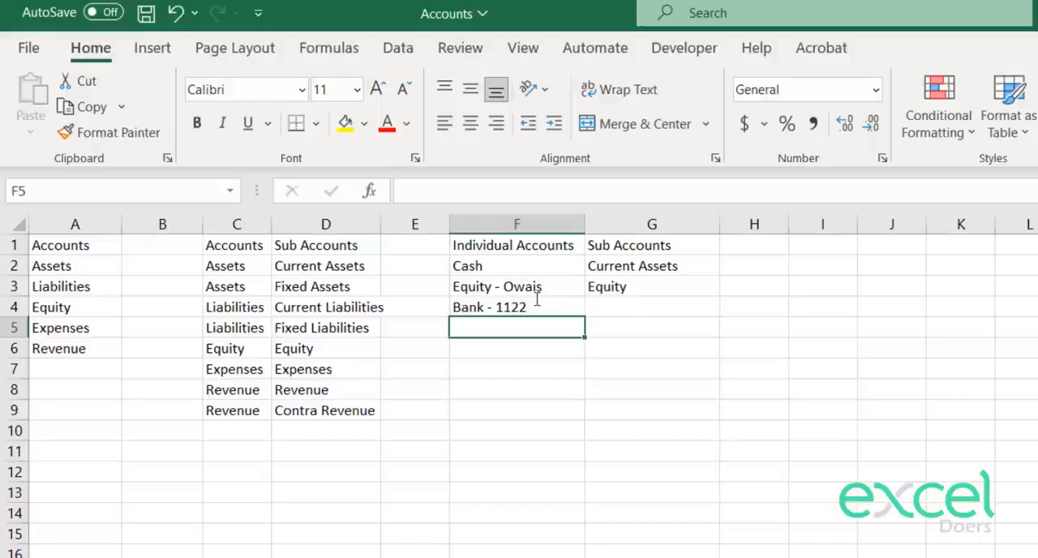
Step: Copy Current Assets from D2 into G4 as the bank account's sub account
{"action": "left_click", "coordinate": [676, 309]}
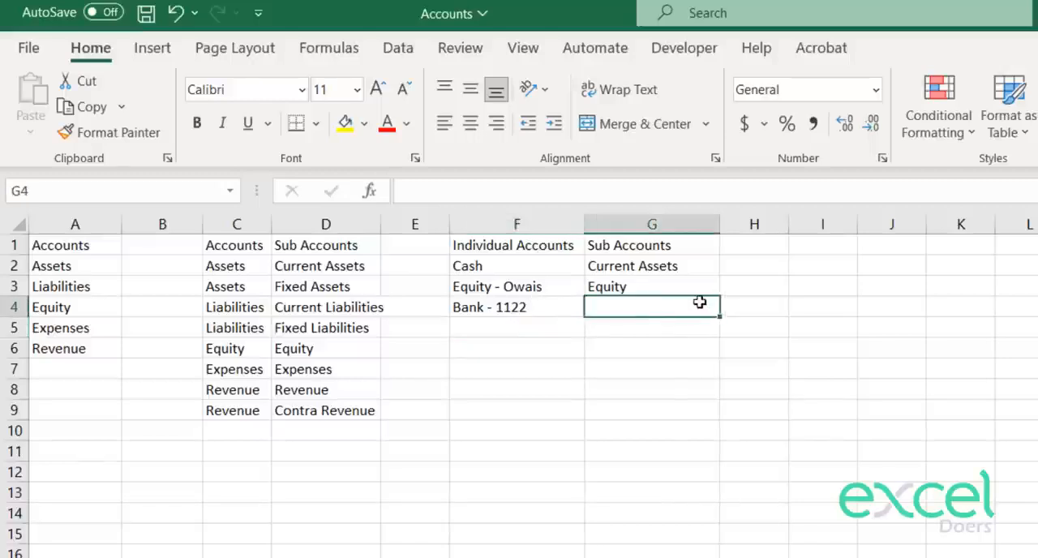
{"action": "left_click", "coordinate": [312, 271]}
{"action": "key", "text": "ctrl+c"}
{"action": "left_click", "coordinate": [608, 302]}
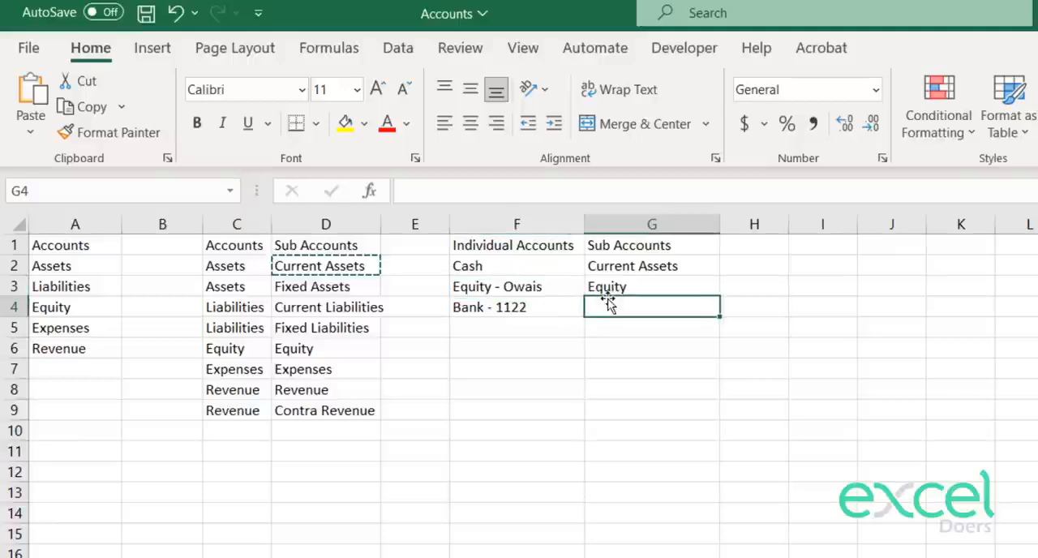
{"action": "key", "text": "ctrl+v"}
Step: Write the note "* Deposit Rs. 5 lac in to bank on 2nd Jan" in I4 of the journal sheet
{"action": "left_click", "coordinate": [503, 557]}
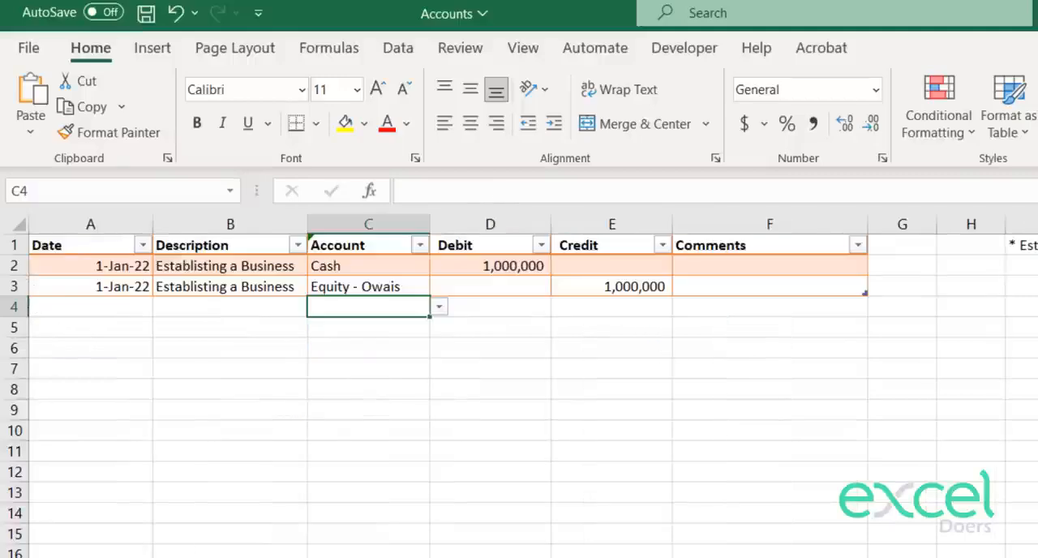
{"action": "left_click", "coordinate": [1016, 305]}
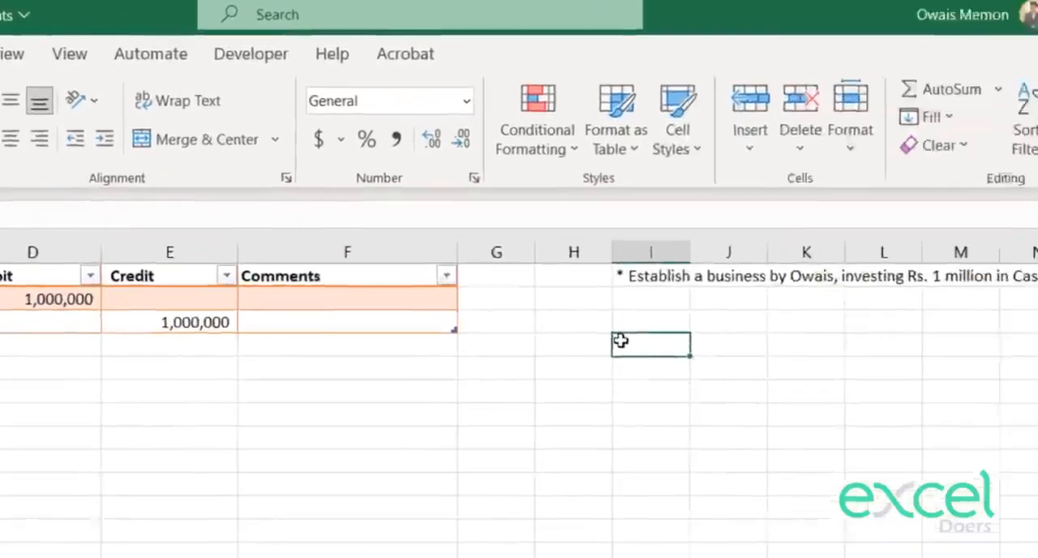
{"action": "type", "text": "*"}
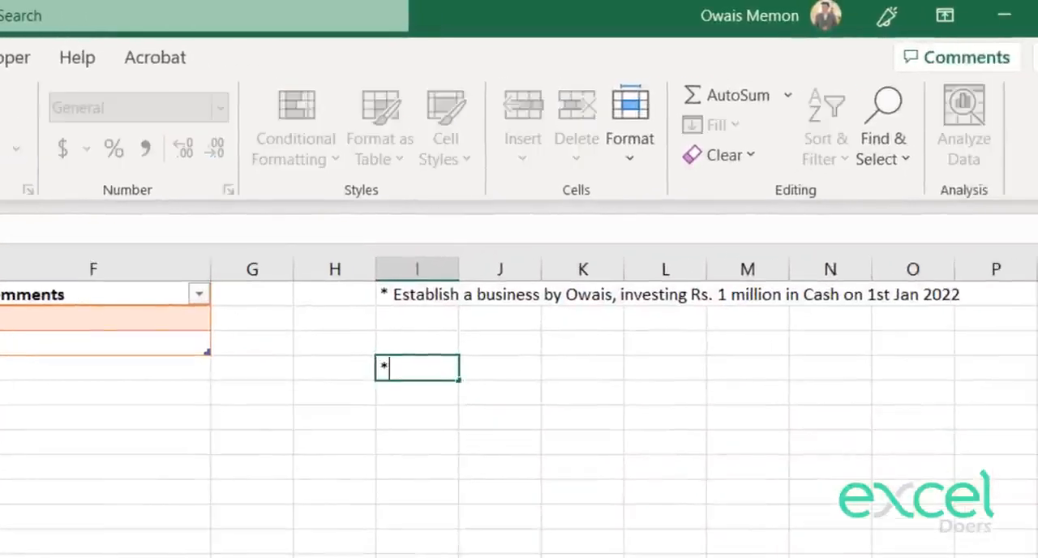
{"action": "type", "text": " Deposit Rs."}
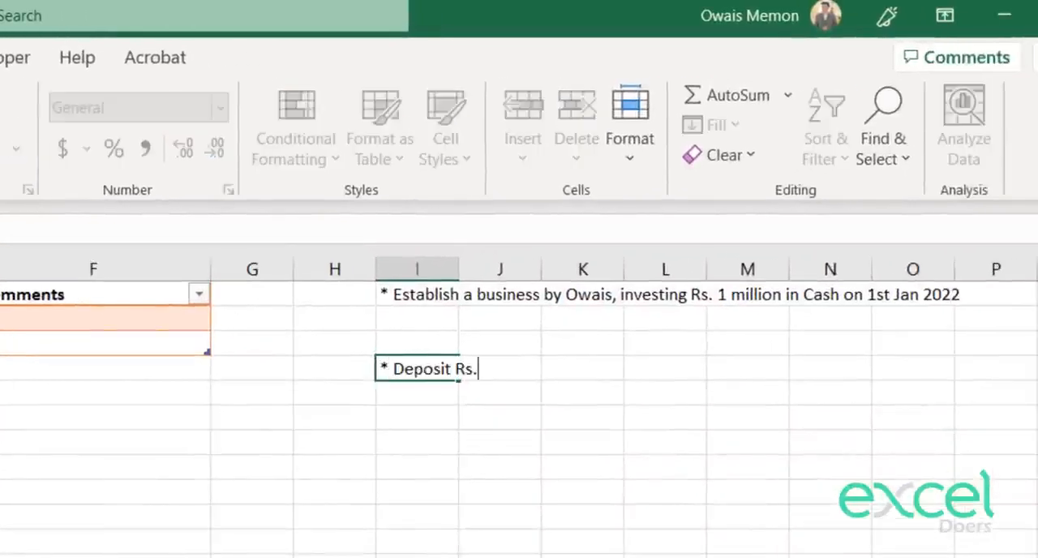
{"action": "type", "text": " 44"}
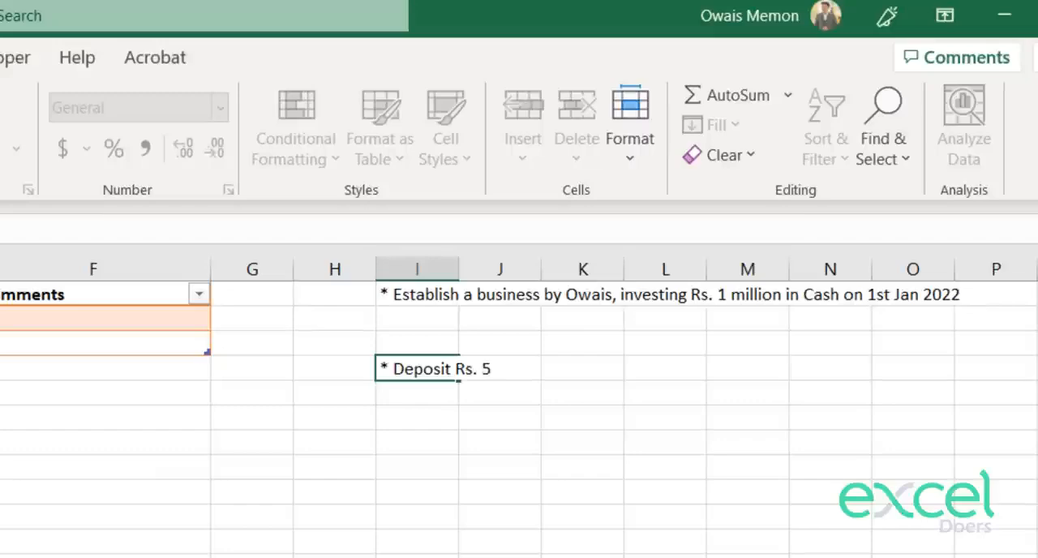
{"action": "type", "text": " lac in to bank"}
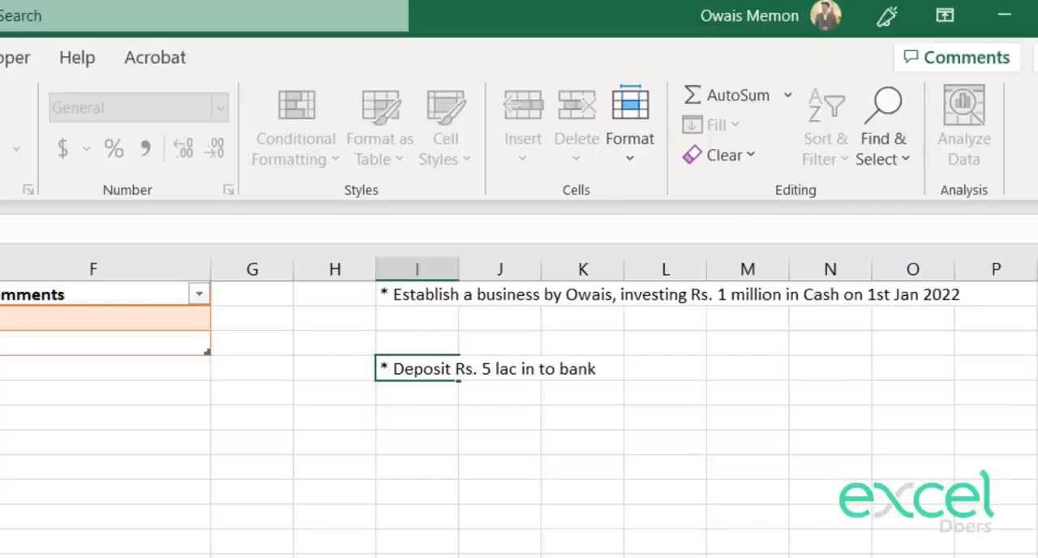
{"action": "type", "text": " on 2nd Jan"}
{"action": "key", "text": "Return"}
Step: Choose the new bank account from the dropdown list in C4 of the journal
{"action": "key", "text": "Up"}
{"action": "key", "text": "Left"}
{"action": "key", "text": "Left"}
{"action": "key", "text": "Left"}
{"action": "key", "text": "Left"}
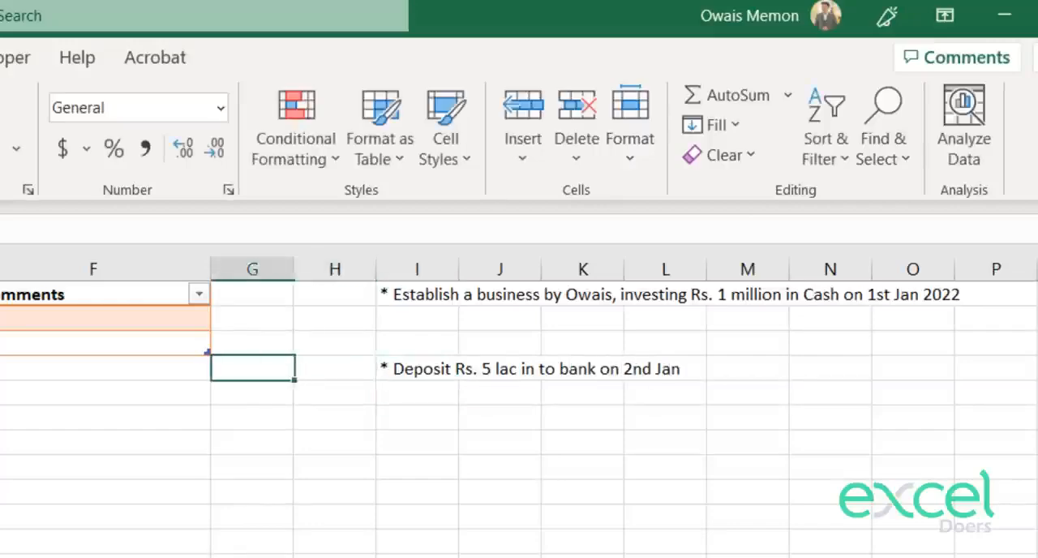
{"action": "key", "text": "Left"}
{"action": "key", "text": "Left"}
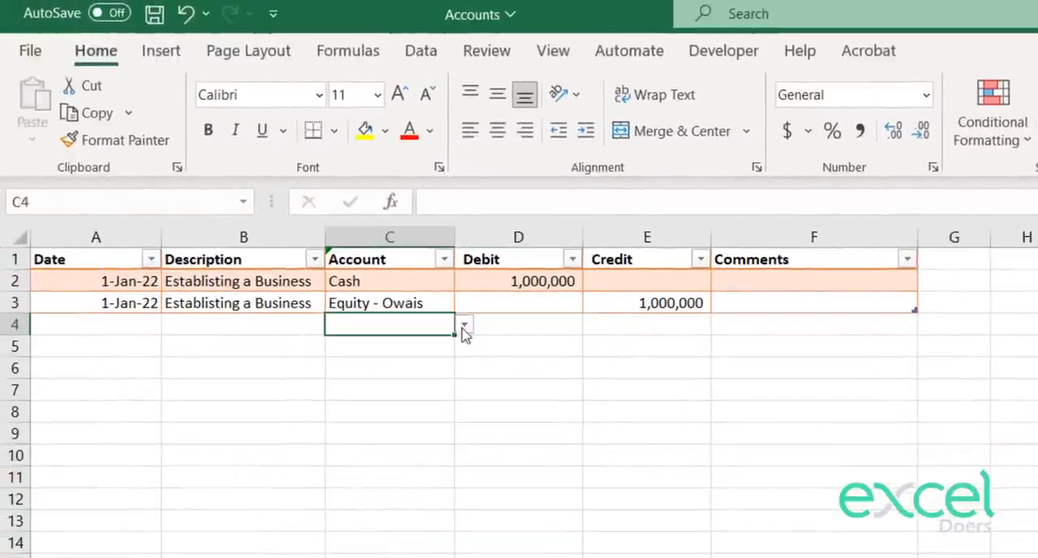
{"action": "left_click", "coordinate": [464, 324]}
{"action": "left_click", "coordinate": [406, 376]}
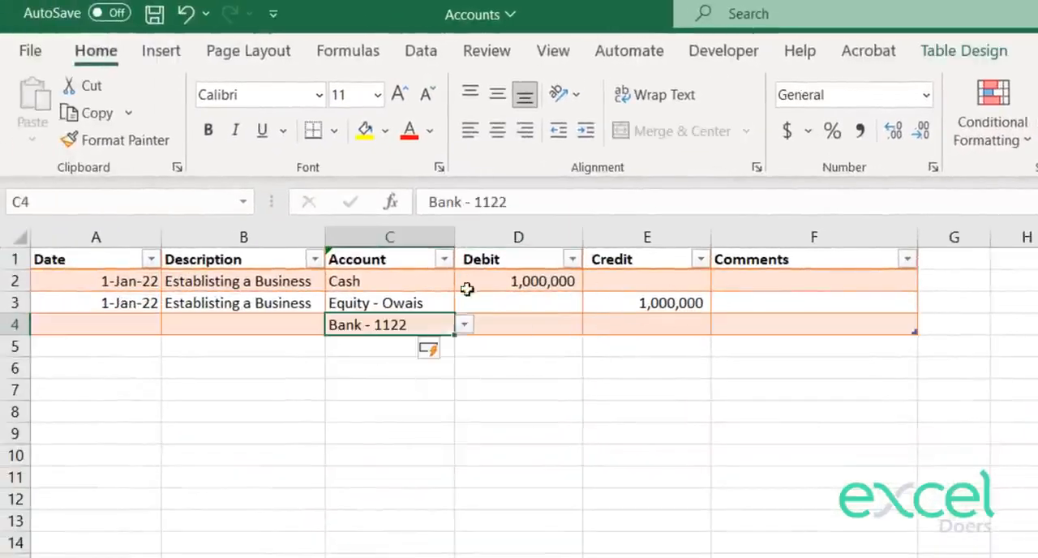
Step: Enter the description "Deposit into Bank" in B4 and the date 2 Jan 22 in A4
{"action": "left_click", "coordinate": [170, 318]}
{"action": "type", "text": "Deposit"}
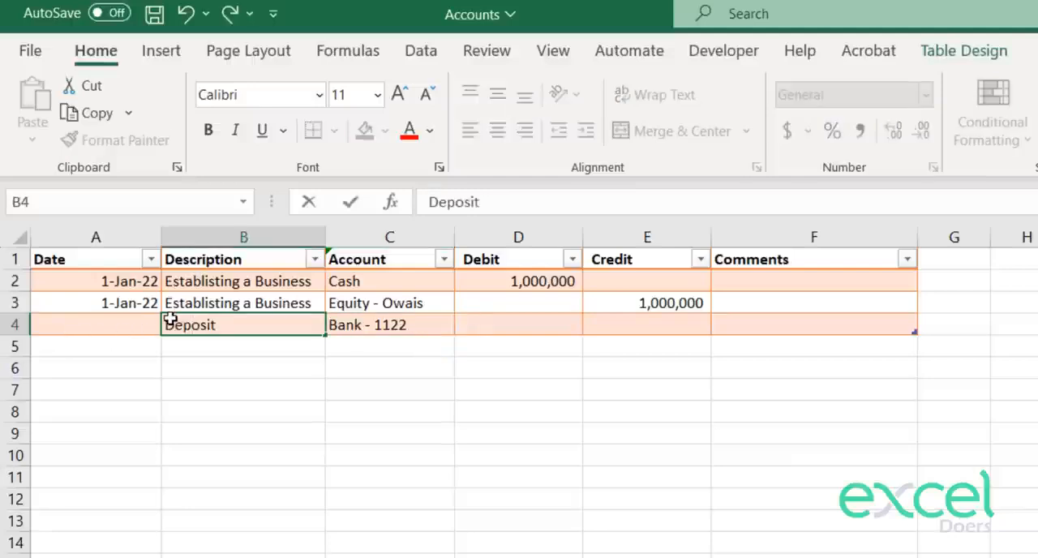
{"action": "type", "text": " into Bank"}
{"action": "key", "text": "Return"}
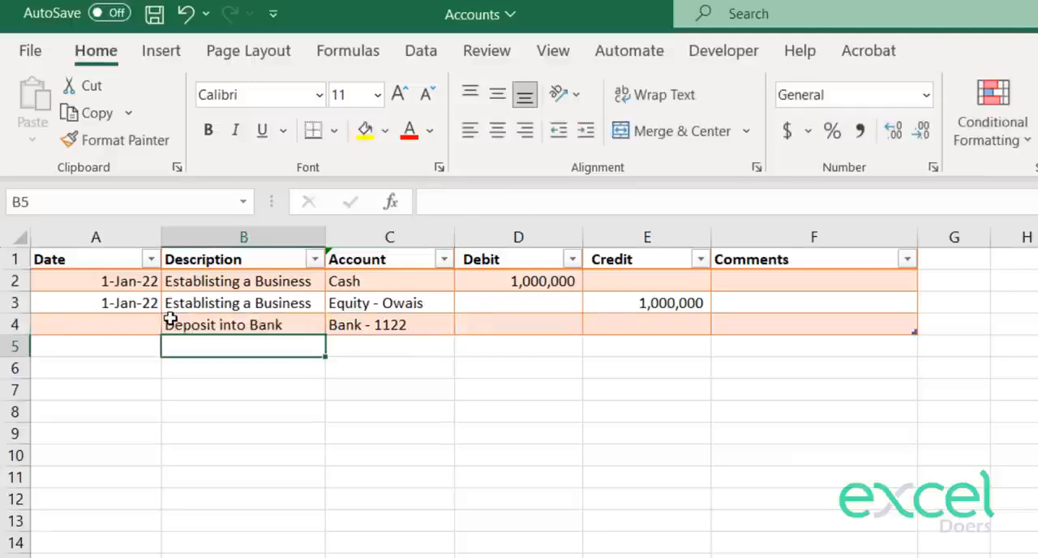
{"action": "key", "text": "Up"}
{"action": "key", "text": "Left"}
{"action": "type", "text": "2 Jan"}
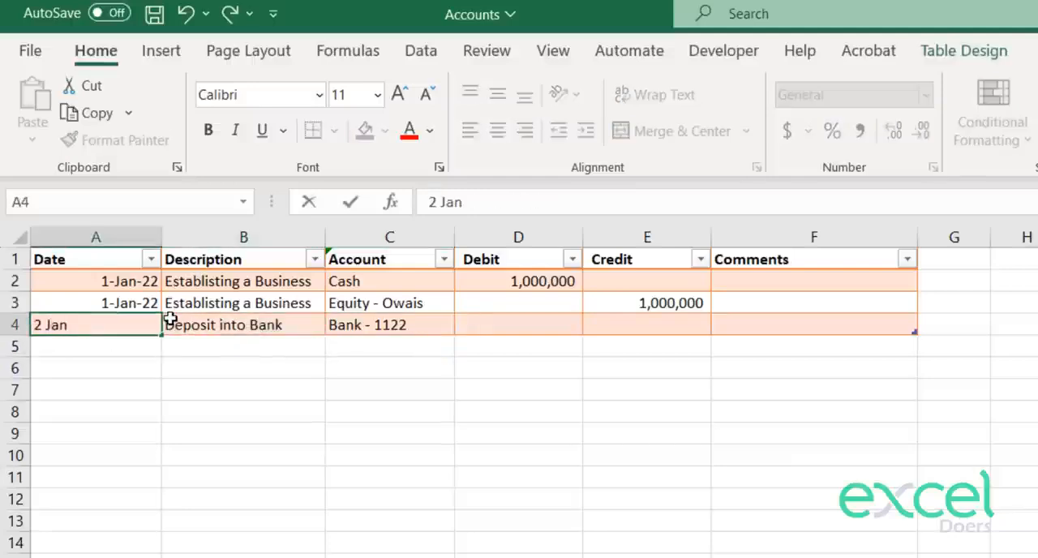
{"action": "type", "text": " 22"}
{"action": "key", "text": "Return"}
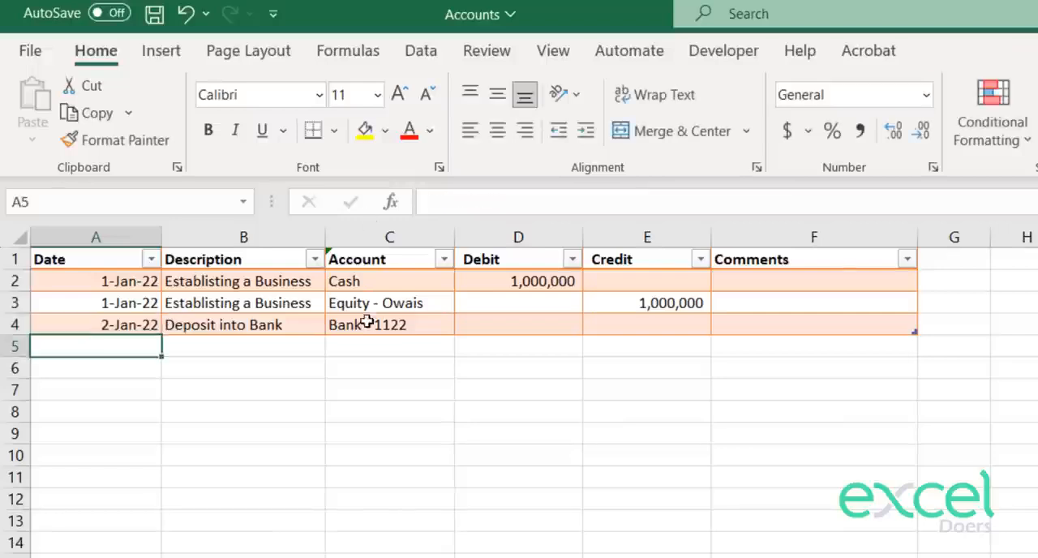
Step: Debit the bank account with 500,000 in D4
{"action": "left_click", "coordinate": [517, 316]}
{"action": "type", "text": "500"}
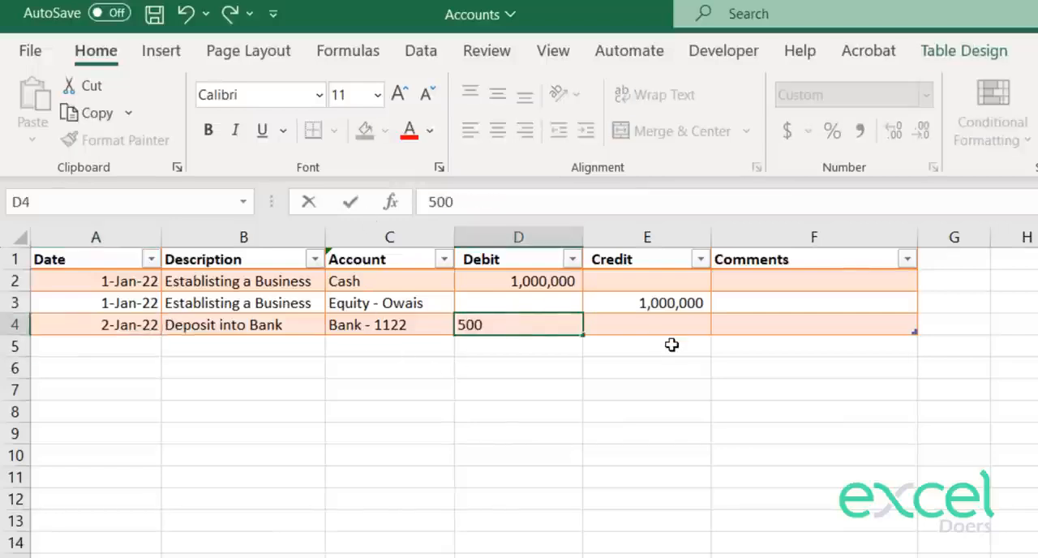
{"action": "type", "text": ",0000"}
{"action": "key", "text": "Return"}
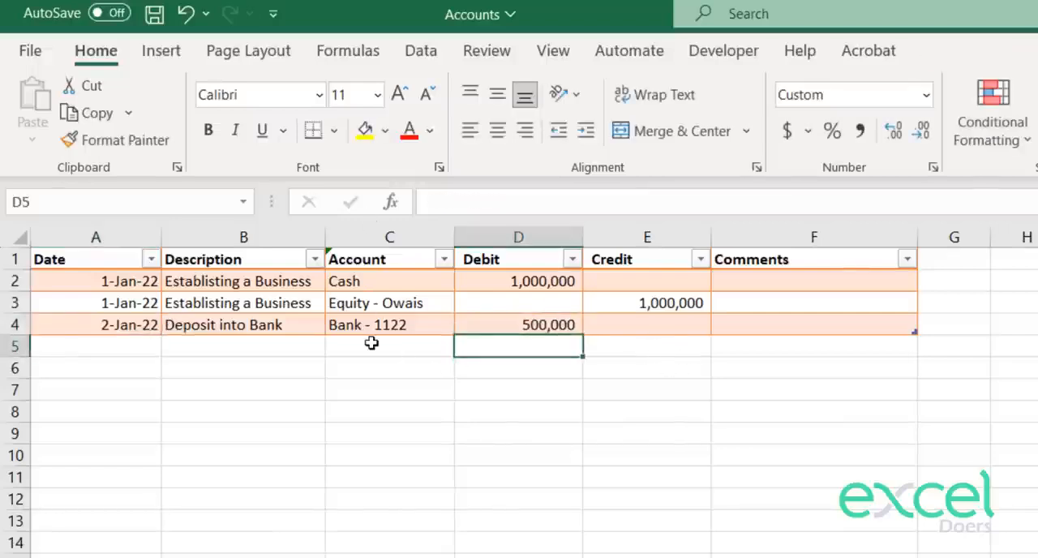
Step: Choose Cash as the account in C5 and credit it with 500,000 in E5
{"action": "left_click", "coordinate": [371, 344]}
{"action": "left_click", "coordinate": [463, 347]}
{"action": "left_click", "coordinate": [364, 362]}
{"action": "left_click", "coordinate": [364, 366]}
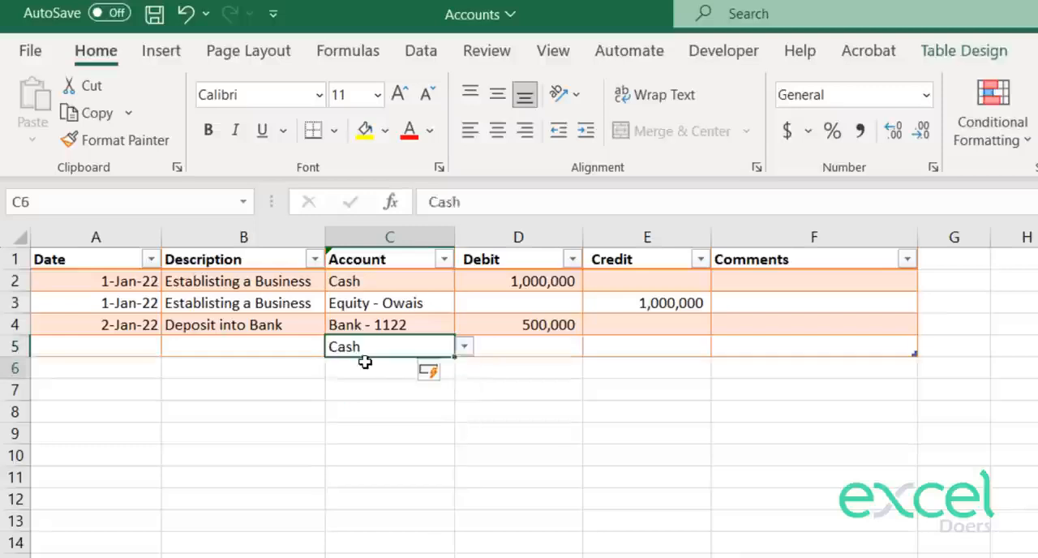
{"action": "left_click", "coordinate": [614, 344]}
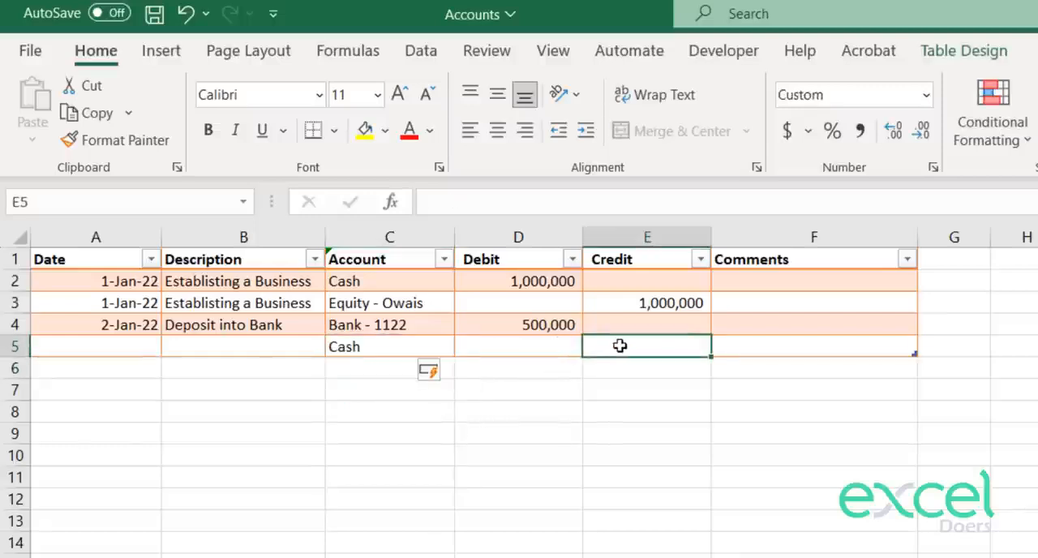
{"action": "type", "text": "500,000"}
{"action": "key", "text": "Return"}
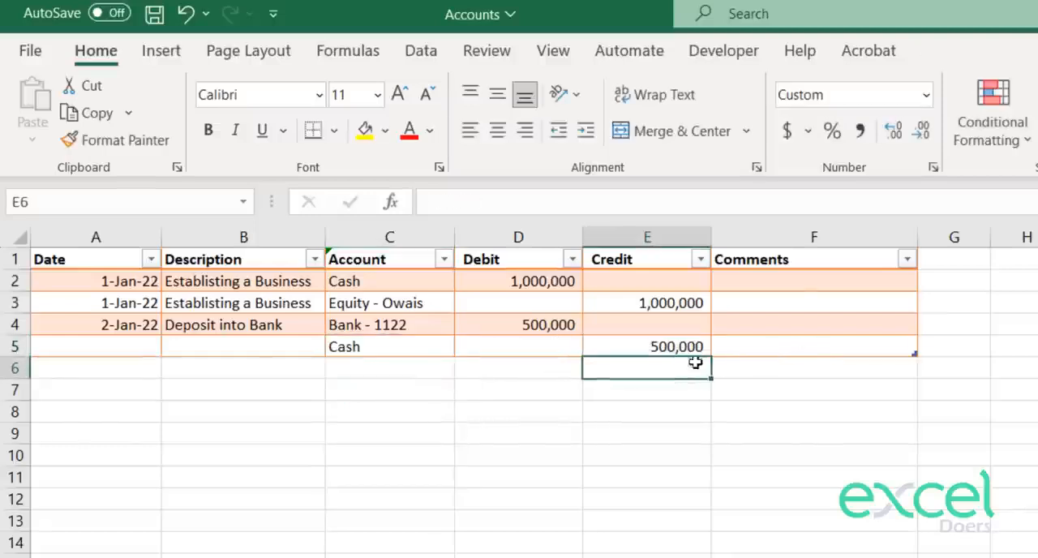
Step: Copy the description "Deposit into Bank" from B4 into B5 of the journal
{"action": "left_click", "coordinate": [234, 354]}
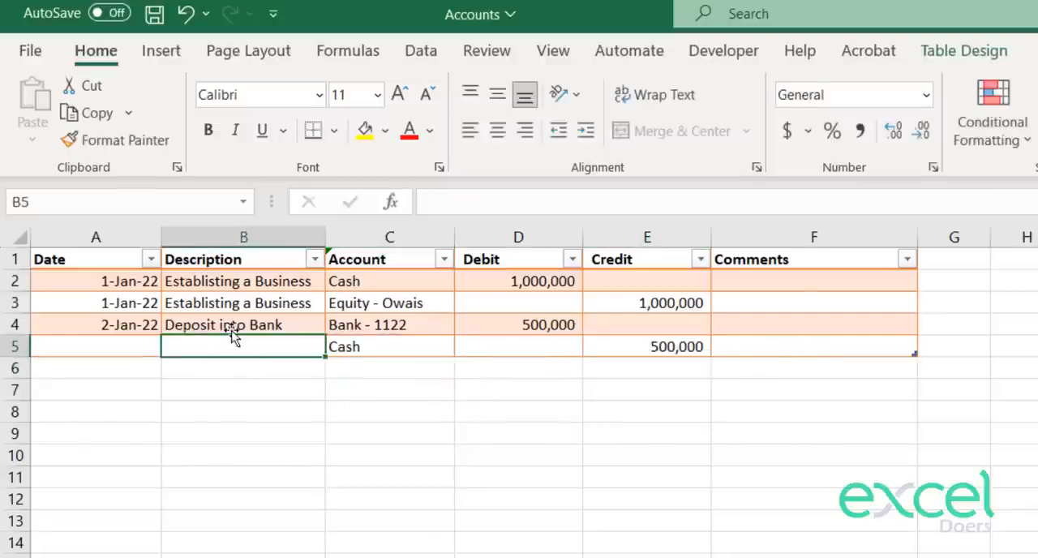
{"action": "left_click", "coordinate": [232, 328]}
{"action": "key", "text": "ctrl+c"}
{"action": "key", "text": "Down"}
{"action": "key", "text": "ctrl+v"}
Step: Enter the date 2 jan in A5 for the cash credit row
{"action": "key", "text": "Left"}
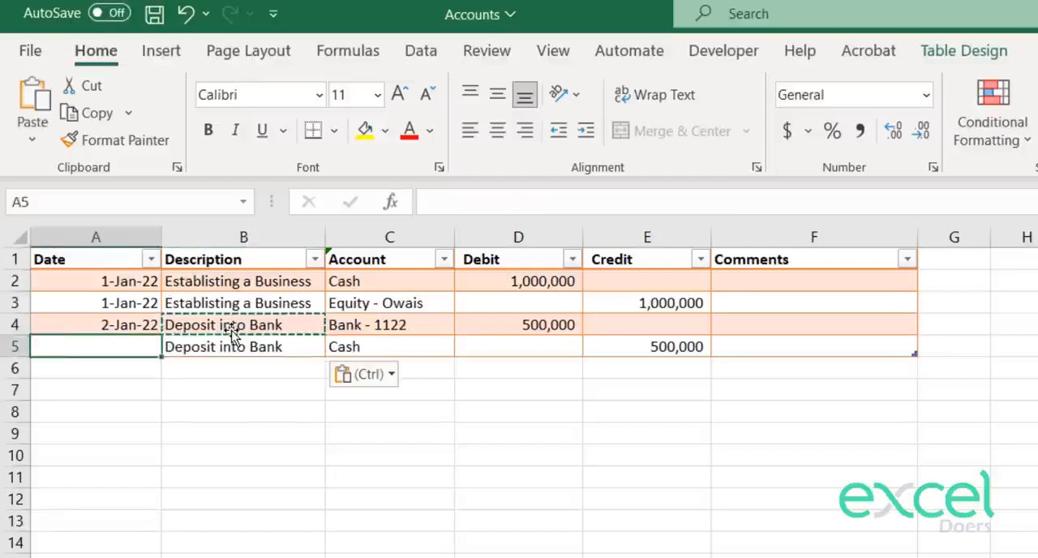
{"action": "type", "text": "2 jan"}
{"action": "key", "text": "Return"}
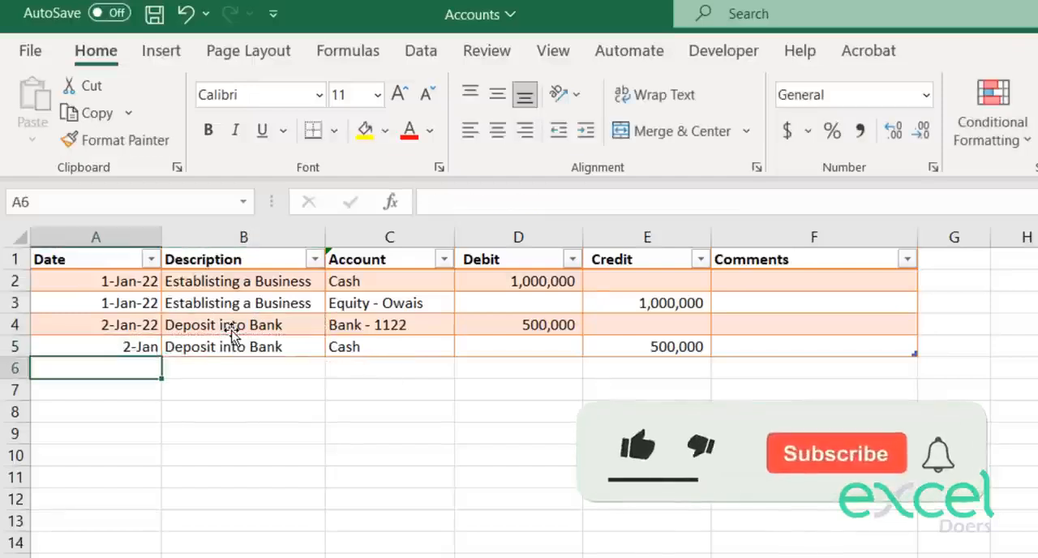
Step: Copy the date from A4 into A5 so both bank deposit rows share the same date and format
{"action": "key", "text": "Up"}
{"action": "key", "text": "Up"}
{"action": "key", "text": "ctrl+c"}
{"action": "key", "text": "Down"}
{"action": "key", "text": "ctrl+v"}
Step: Enter a comment in F4 naming the person who "went in bank to deposit"
{"action": "key", "text": "Right"}
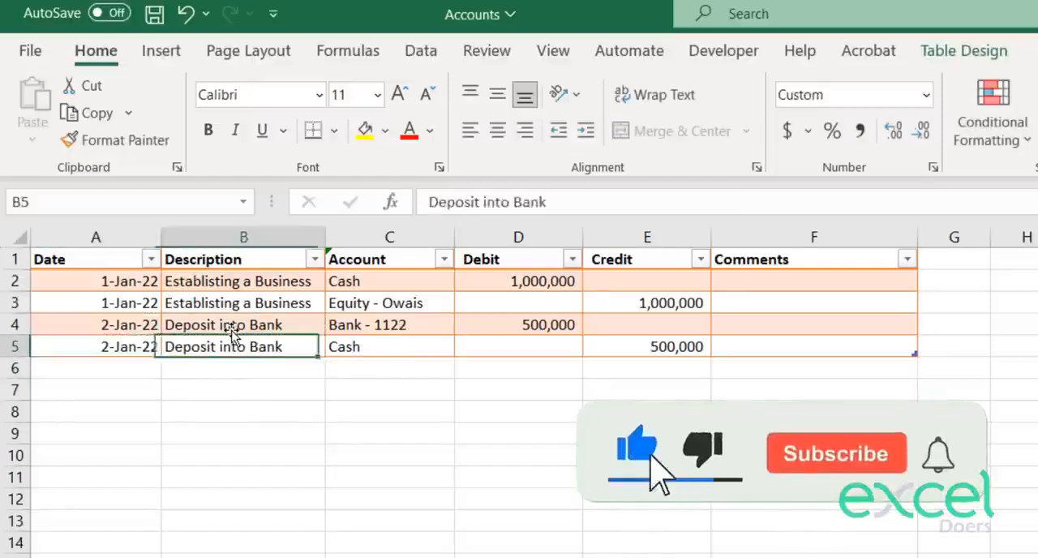
{"action": "key", "text": "Right"}
{"action": "key", "text": "Right"}
{"action": "key", "text": "Right"}
{"action": "key", "text": "Up"}
{"action": "key", "text": "Right"}
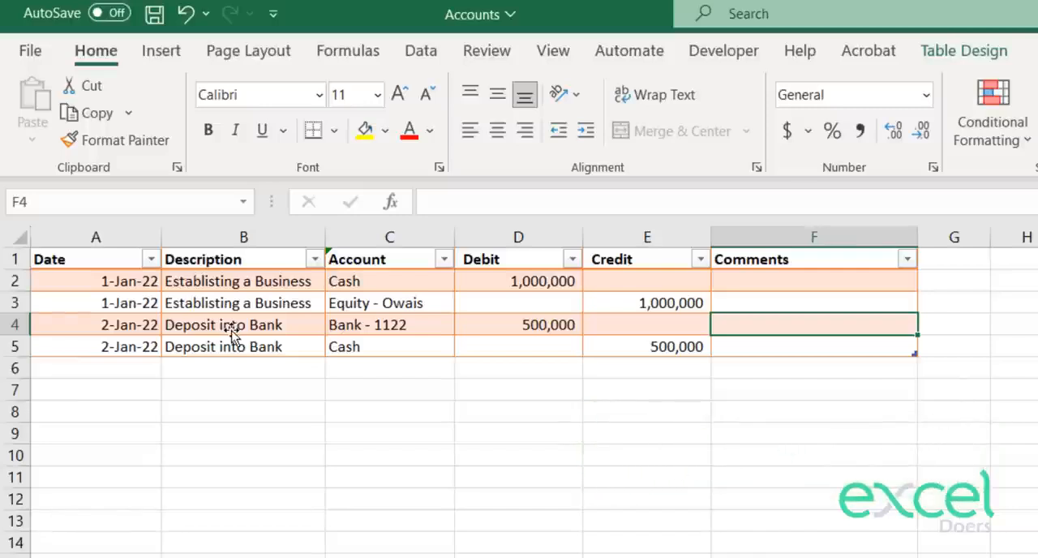
{"action": "type", "text": "Mr. Oz"}
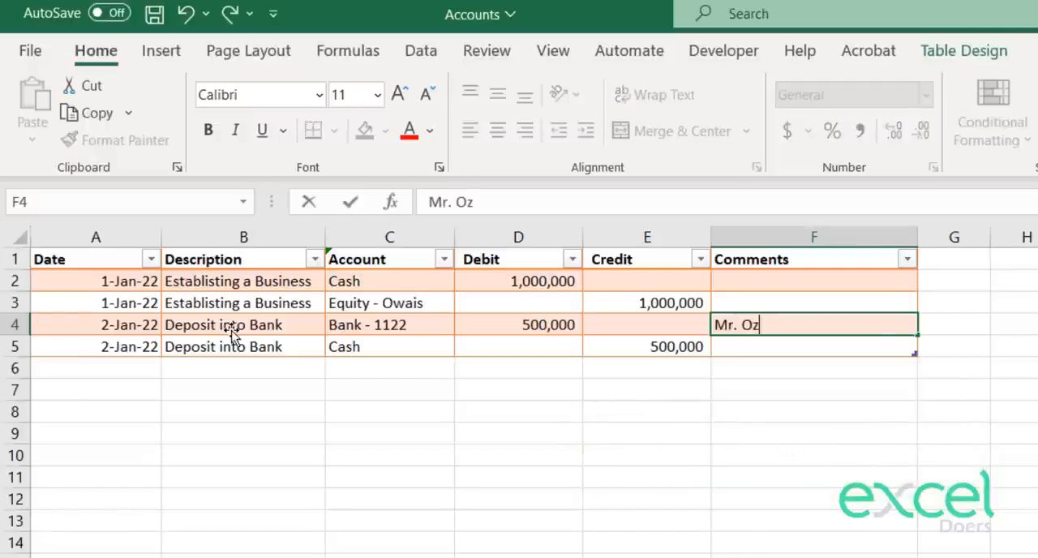
{"action": "type", "text": "air went "}
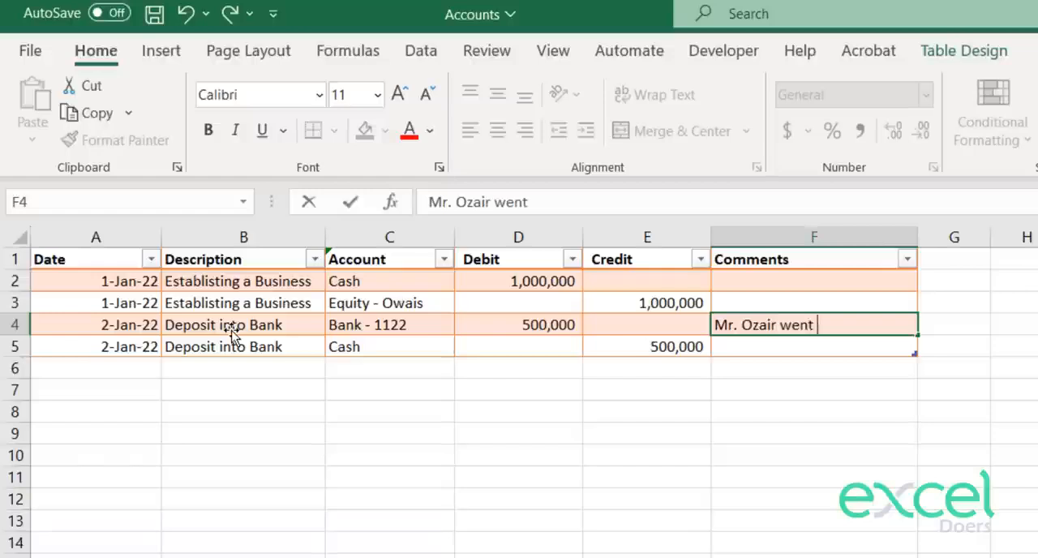
{"action": "type", "text": "in bank to deposit"}
{"action": "key", "text": "Return"}
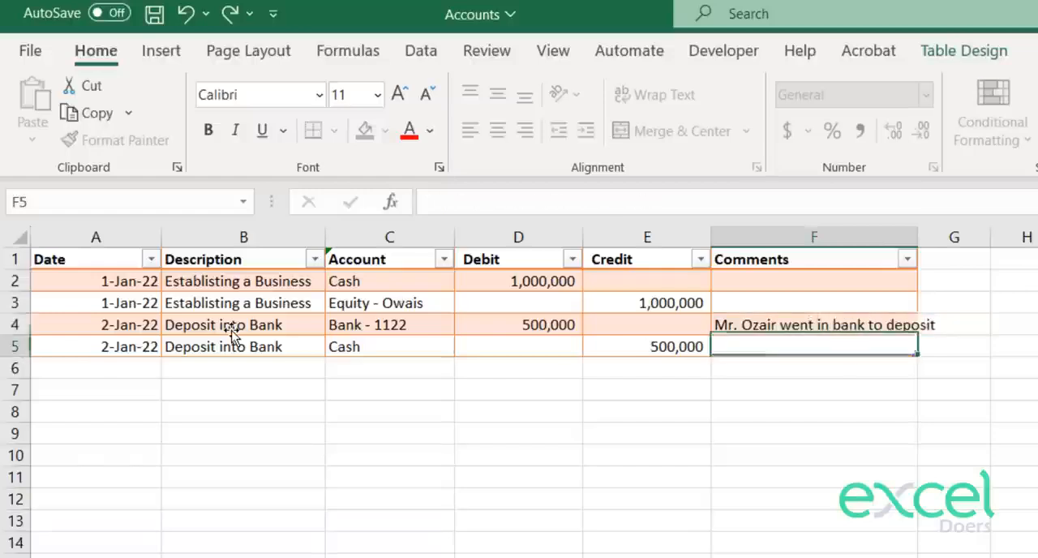
Step: Copy the bank deposit comment from F4 into F5
{"action": "key", "text": "Up"}
{"action": "key", "text": "ctrl+c"}
{"action": "key", "text": "Down"}
{"action": "key", "text": "ctrl+v"}
{"action": "key", "text": "Return"}
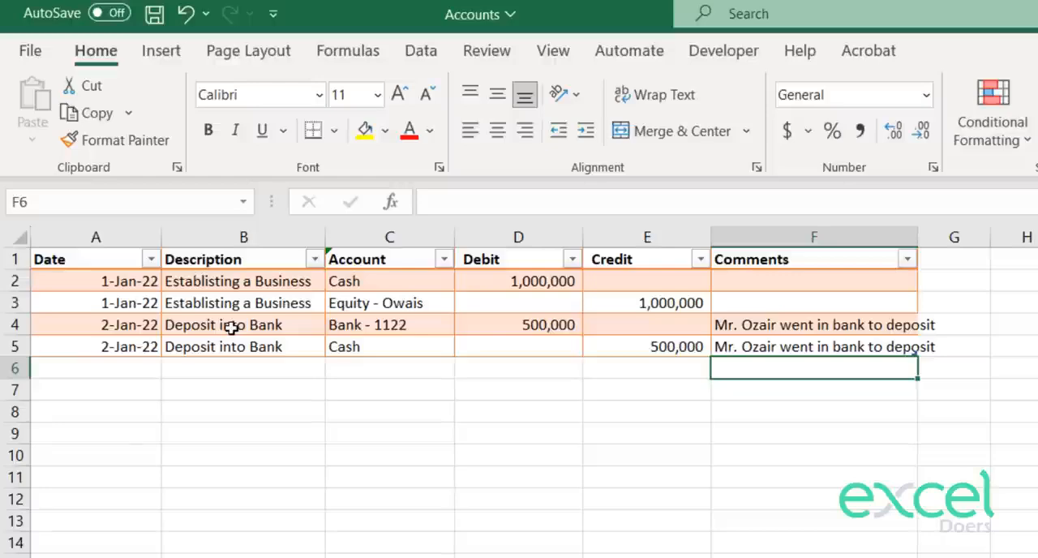
Step: Write the transaction note "* Purchases Inventory of Rs. 600000 on Credit from" followed by the supplier's name in I6
{"action": "key", "text": "Right"}
{"action": "key", "text": "Right"}
{"action": "key", "text": "Right"}
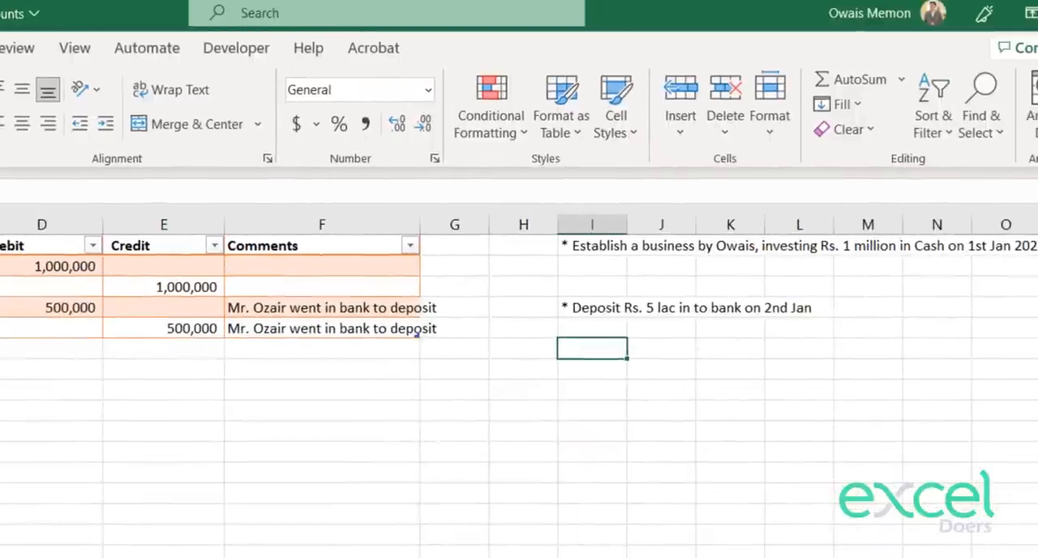
{"action": "type", "text": "* Purc"}
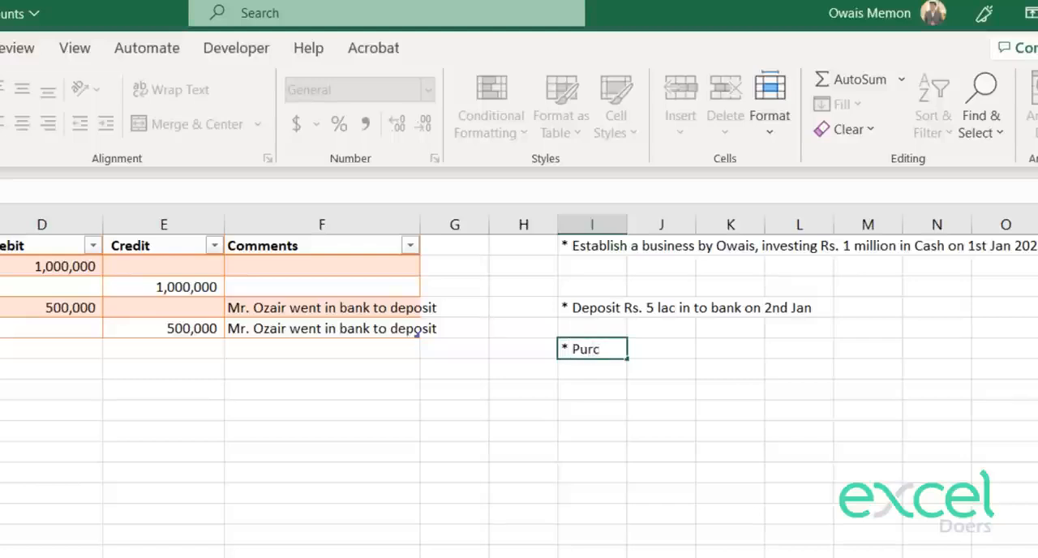
{"action": "type", "text": "hases Inve"}
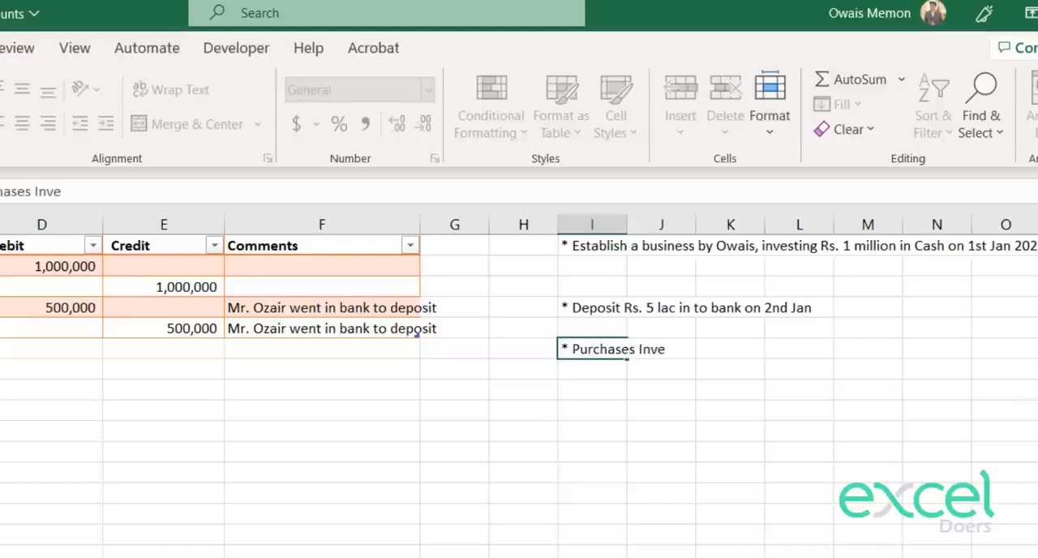
{"action": "type", "text": "ntory of Rs."}
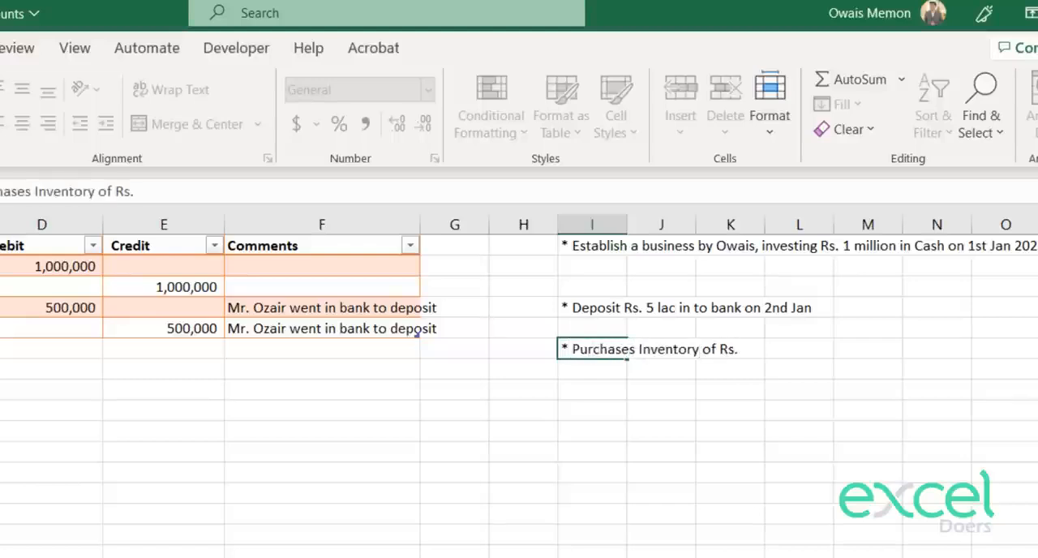
{"action": "type", "text": " 60000"}
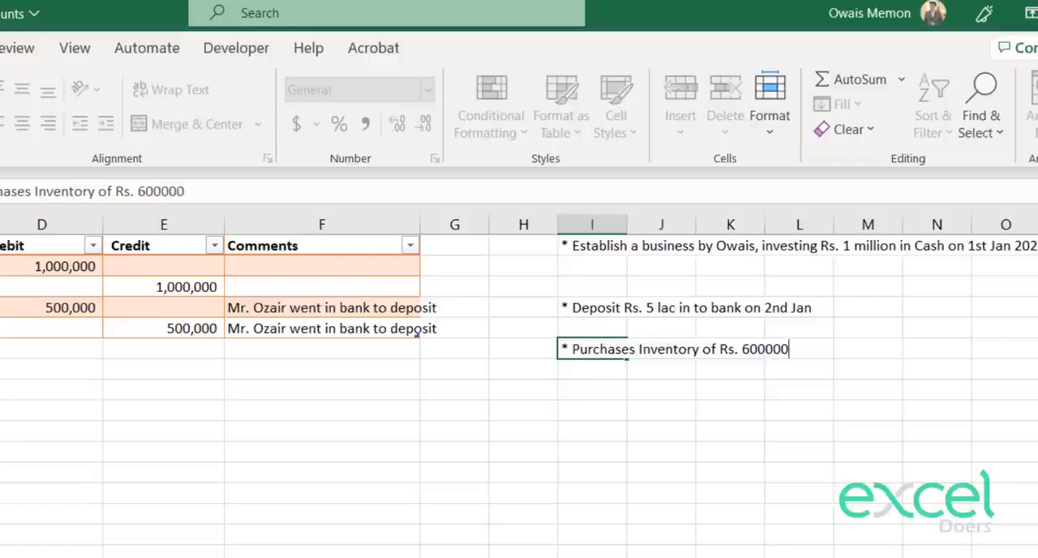
{"action": "type", "text": "0"}
{"action": "type", "text": " on Cr"}
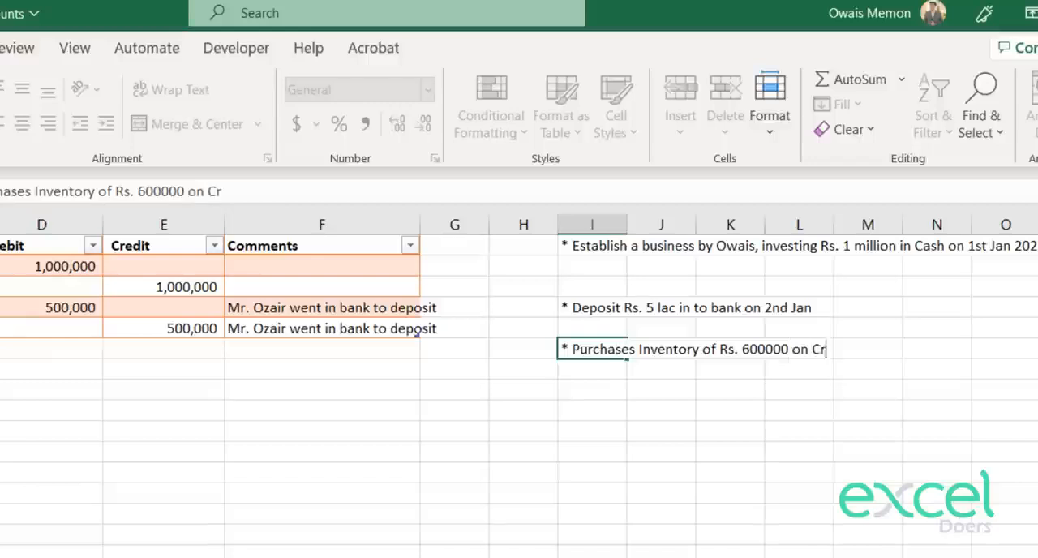
{"action": "type", "text": "edit from Mr."}
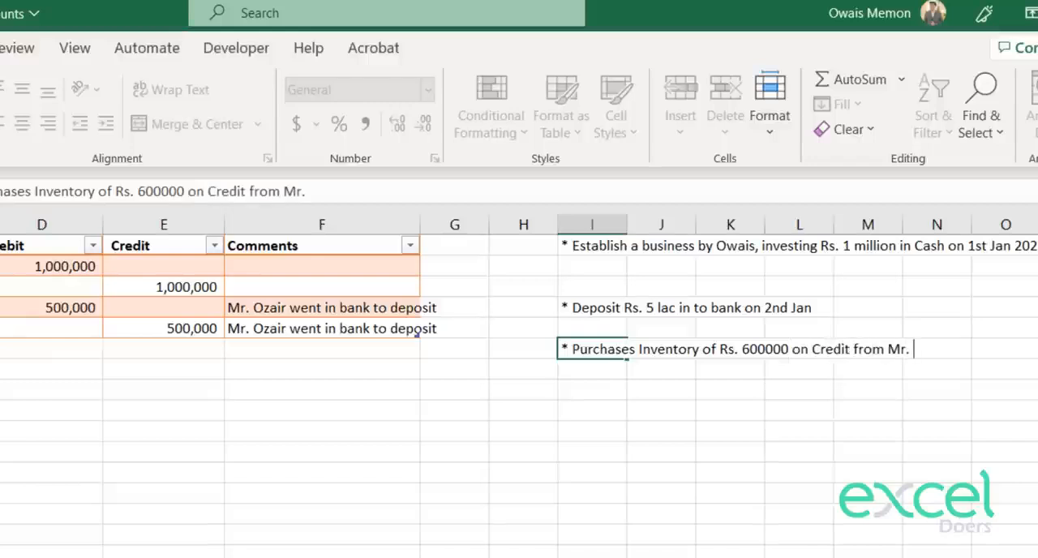
{"action": "type", "text": " Zubair"}
{"action": "key", "text": "Return"}
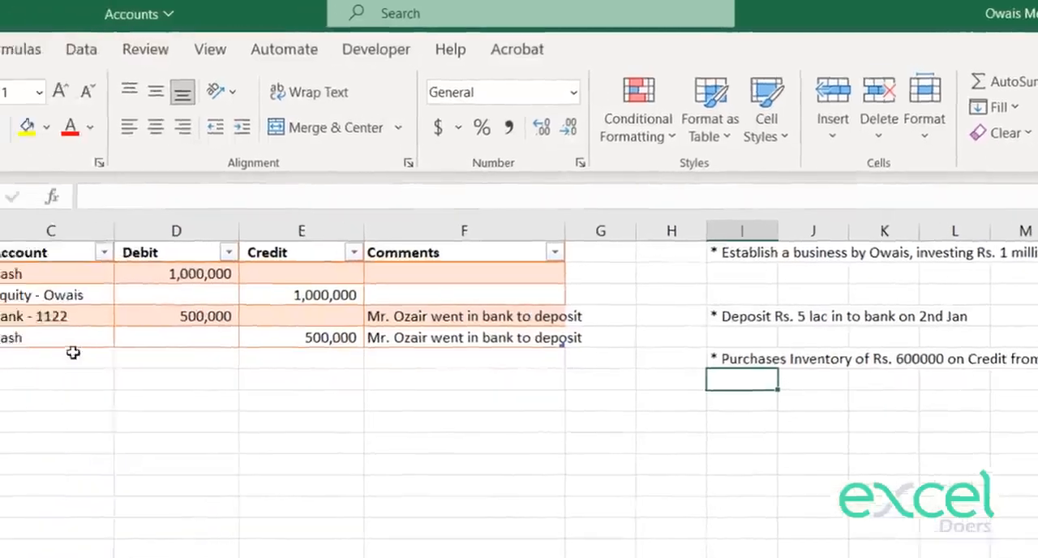
Step: Check the account choices for C6 of the journal, and add Inventory as an individual account in F5 of the accounts sheet
{"action": "left_click", "coordinate": [463, 384]}
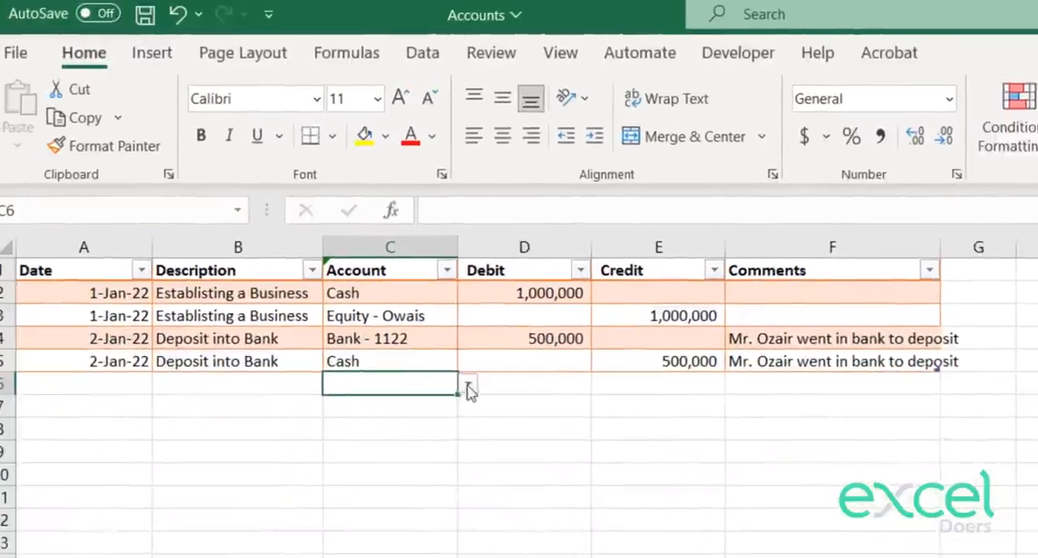
{"action": "left_click", "coordinate": [485, 387]}
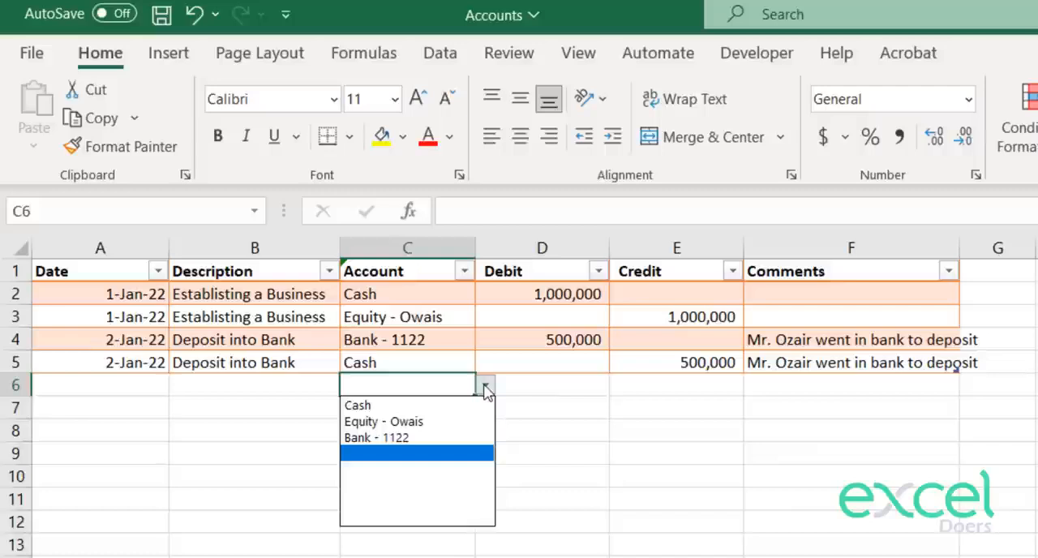
{"action": "left_click", "coordinate": [485, 390]}
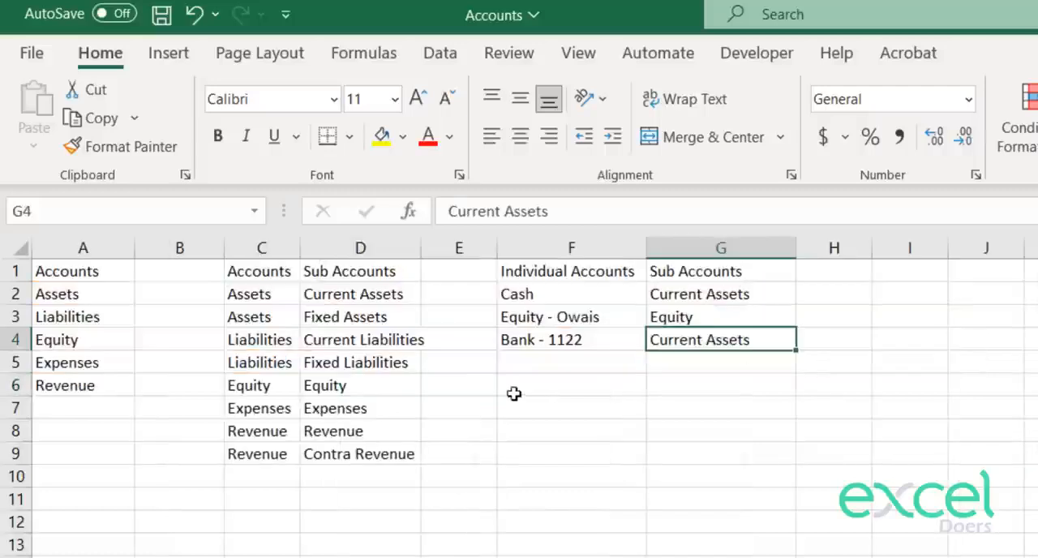
{"action": "left_click", "coordinate": [530, 366]}
{"action": "type", "text": "Inventory"}
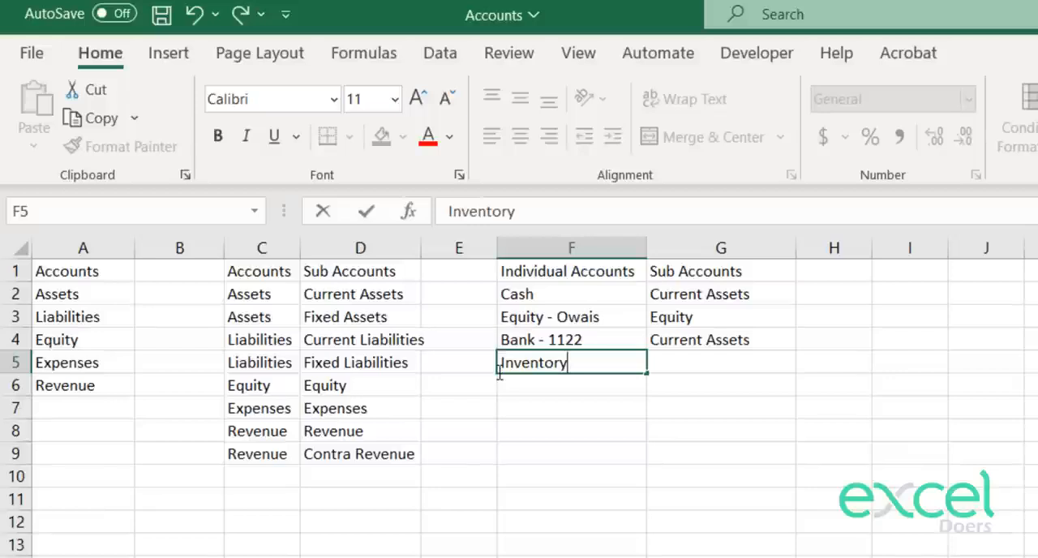
Step: Assign Inventory to the Current Assets sub account by copying G4 into G5
{"action": "key", "text": "Right"}
{"action": "key", "text": "Up"}
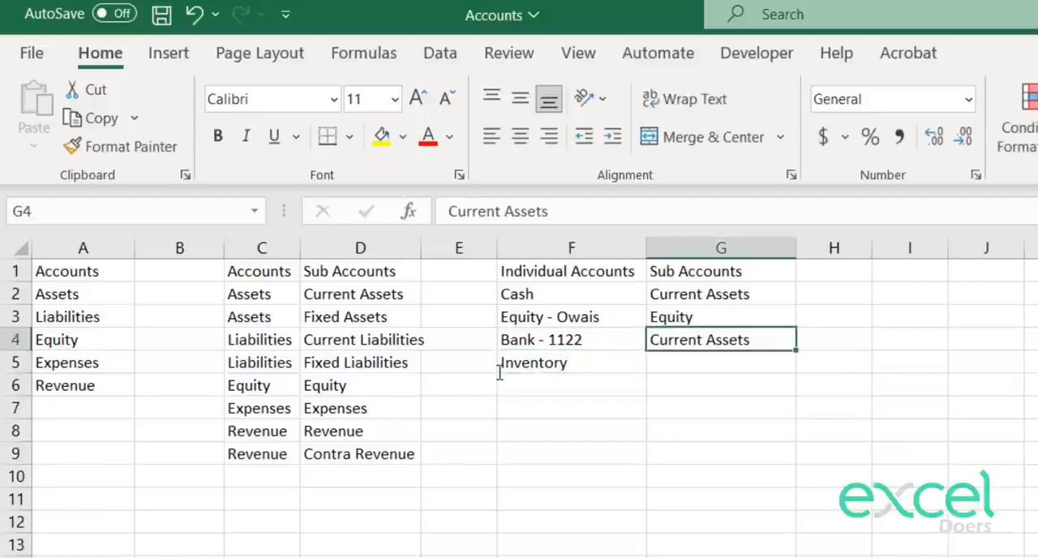
{"action": "key", "text": "ctrl+c"}
{"action": "key", "text": "Down"}
{"action": "key", "text": "ctrl+v"}
Step: Add the supplier's name as an individual account in F6
{"action": "key", "text": "Left"}
{"action": "key", "text": "Down"}
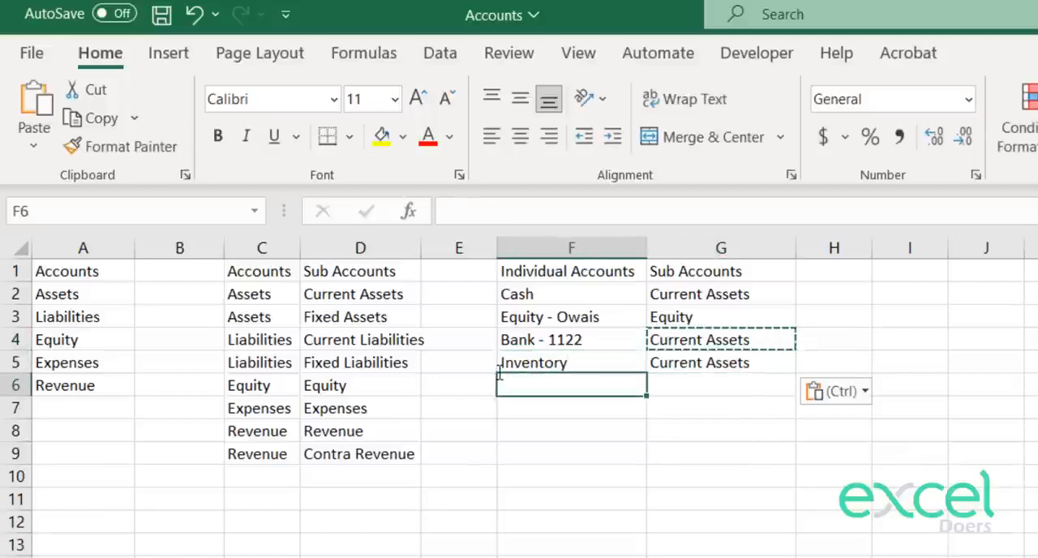
{"action": "type", "text": "Mr Zubair"}
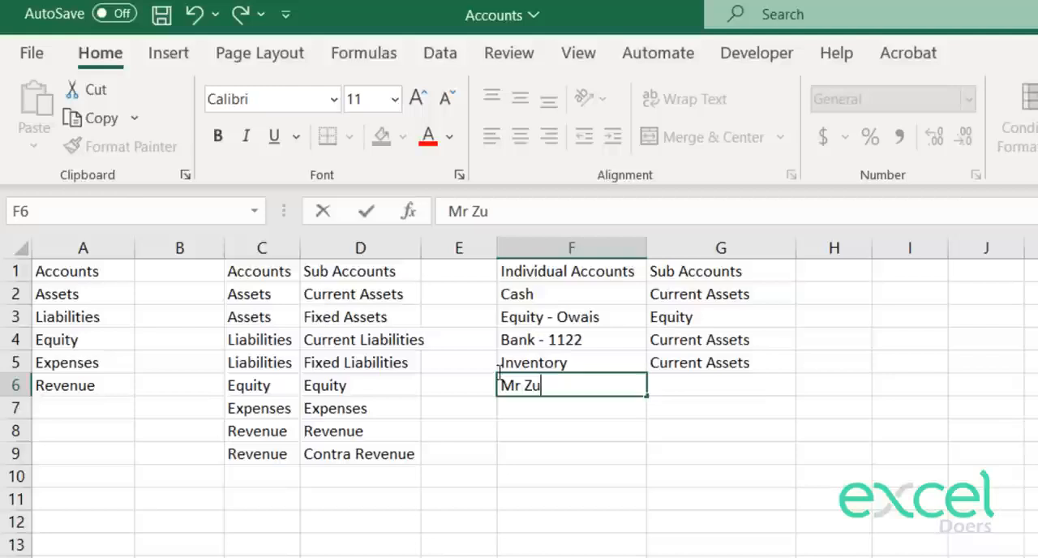
{"action": "key", "text": "Return"}
Step: Assign the supplier account to the Current Liabilities sub account by copying D4 into G6
{"action": "key", "text": "Right"}
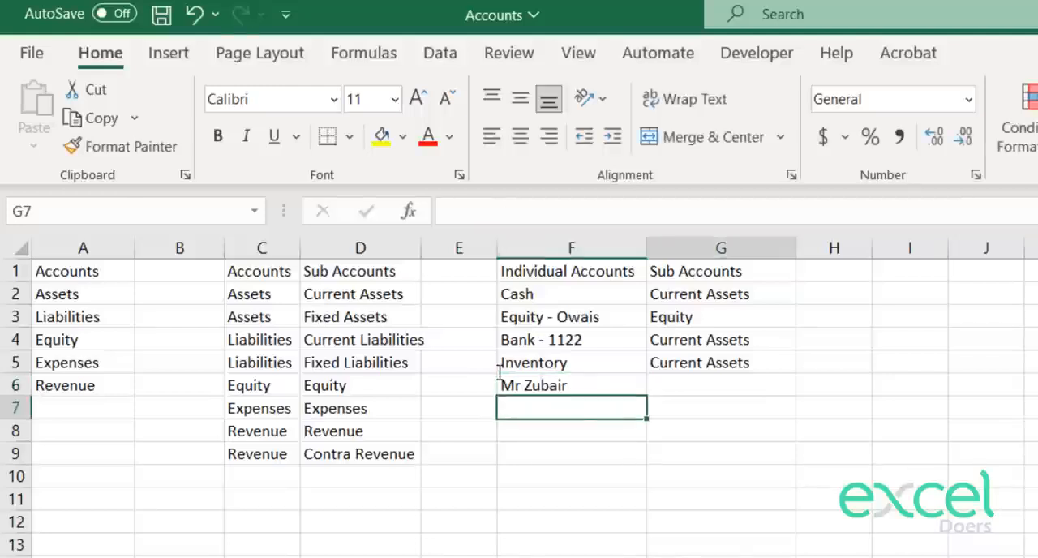
{"action": "key", "text": "Left"}
{"action": "key", "text": "Up"}
{"action": "key", "text": "Left"}
{"action": "key", "text": "Left"}
{"action": "key", "text": "Up"}
{"action": "key", "text": "Up"}
{"action": "key", "text": "ctrl+c"}
{"action": "key", "text": "Down"}
{"action": "key", "text": "Down"}
{"action": "key", "text": "Right"}
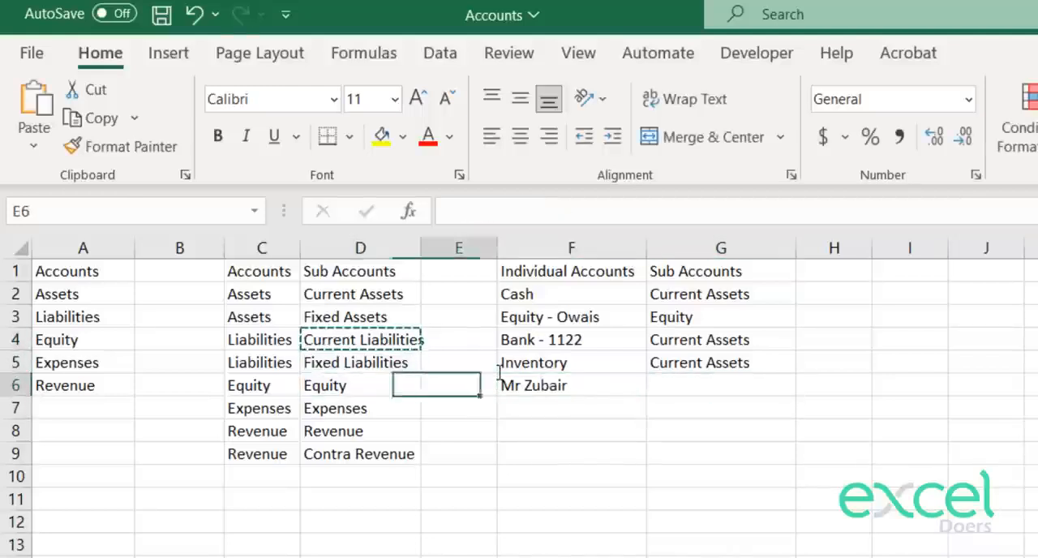
{"action": "key", "text": "Right"}
{"action": "key", "text": "Right"}
{"action": "key", "text": "ctrl+v"}
{"action": "key", "text": "Escape"}
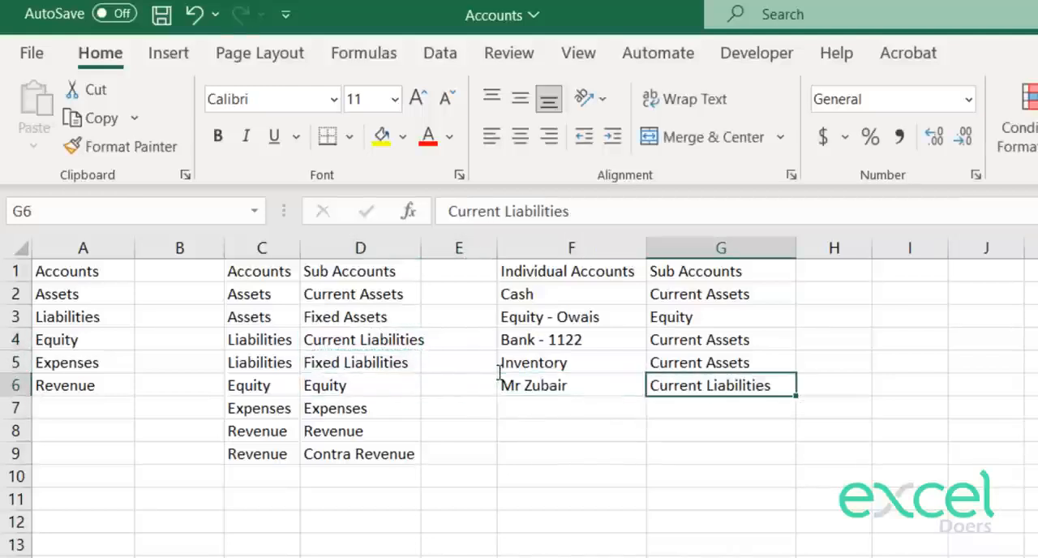
Step: Choose Inventory as the account in C6 of the journal and debit it with 600,000 in D6
{"action": "left_click", "coordinate": [722, 540]}
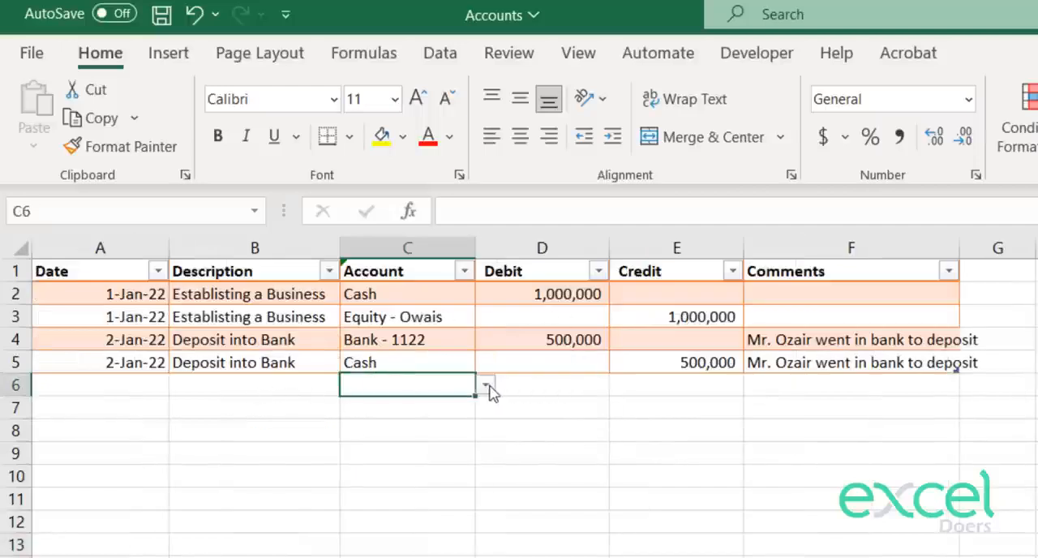
{"action": "left_click", "coordinate": [485, 385]}
{"action": "left_click", "coordinate": [422, 454]}
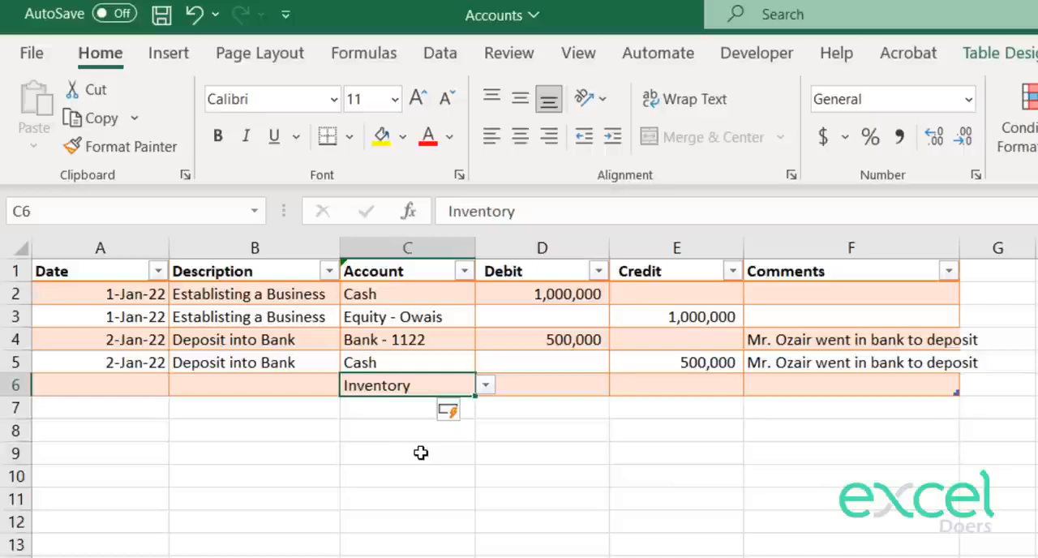
{"action": "left_click", "coordinate": [598, 384]}
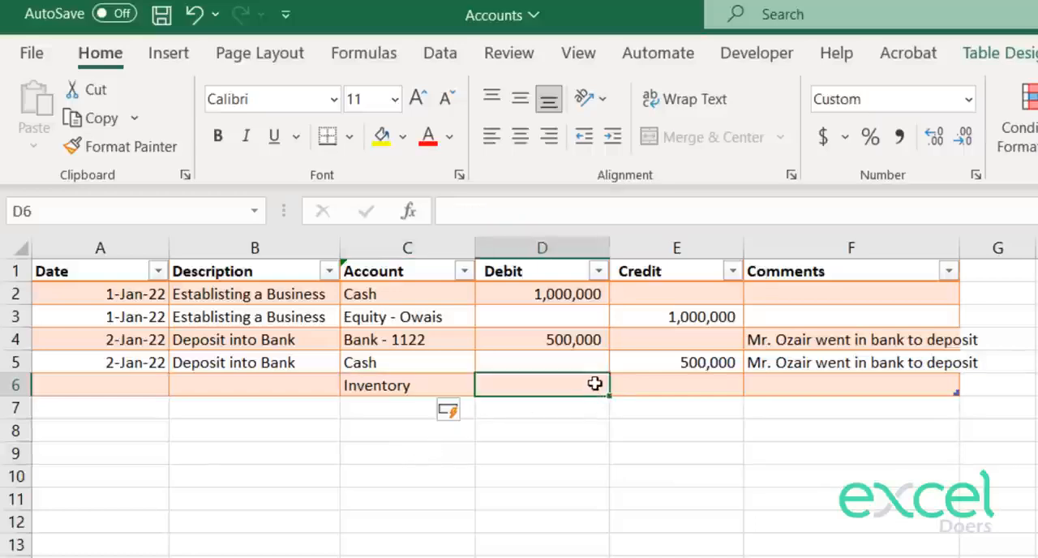
{"action": "type", "text": "600,000"}
{"action": "key", "text": "Return"}
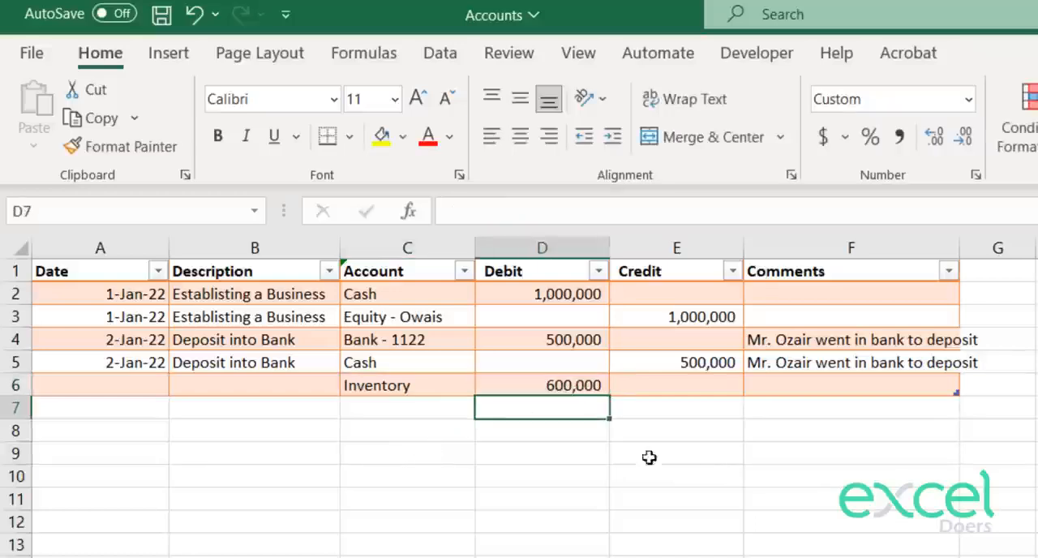
Step: Choose the supplier's account in C7 and credit it with 600,000 in E7
{"action": "left_click", "coordinate": [454, 412]}
{"action": "left_click", "coordinate": [499, 411]}
{"action": "left_click", "coordinate": [469, 410]}
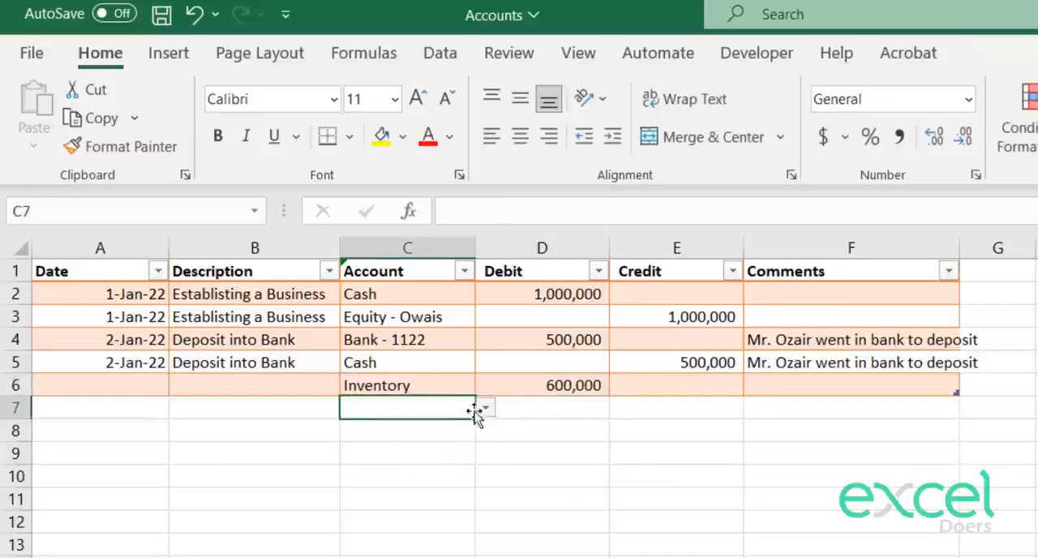
{"action": "left_click", "coordinate": [484, 412]}
{"action": "left_click", "coordinate": [410, 492]}
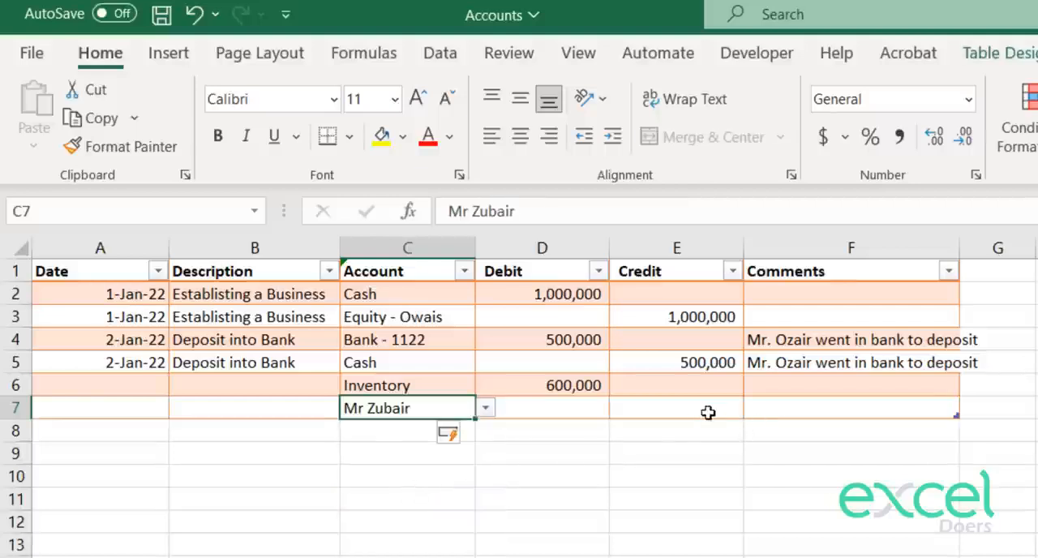
{"action": "left_click", "coordinate": [703, 411]}
{"action": "type", "text": "600000"}
{"action": "key", "text": "Return"}
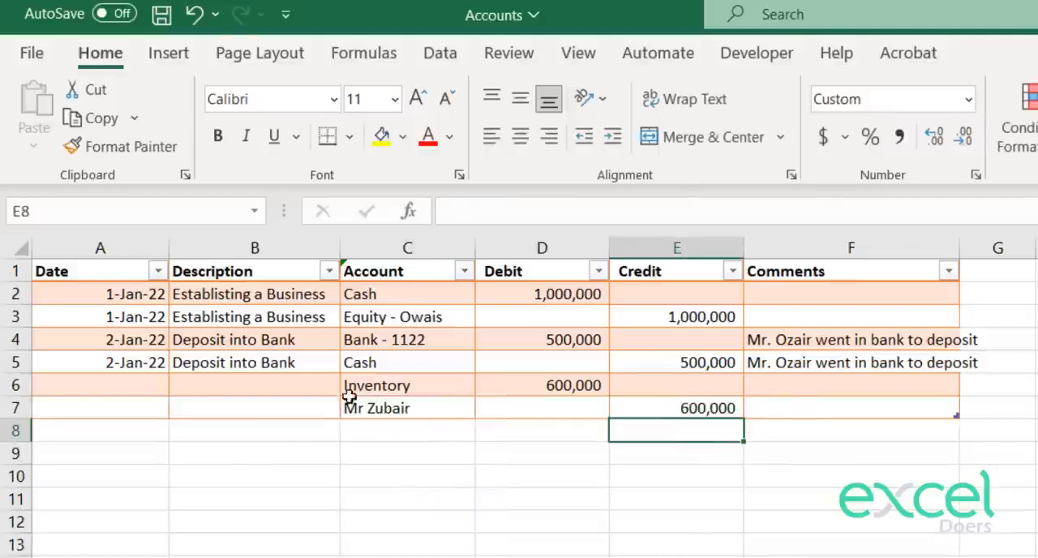
Step: Enter Purchased Inventory as the description of the inventory debit entry in B6
{"action": "left_click", "coordinate": [273, 388]}
{"action": "type", "text": "urch"}
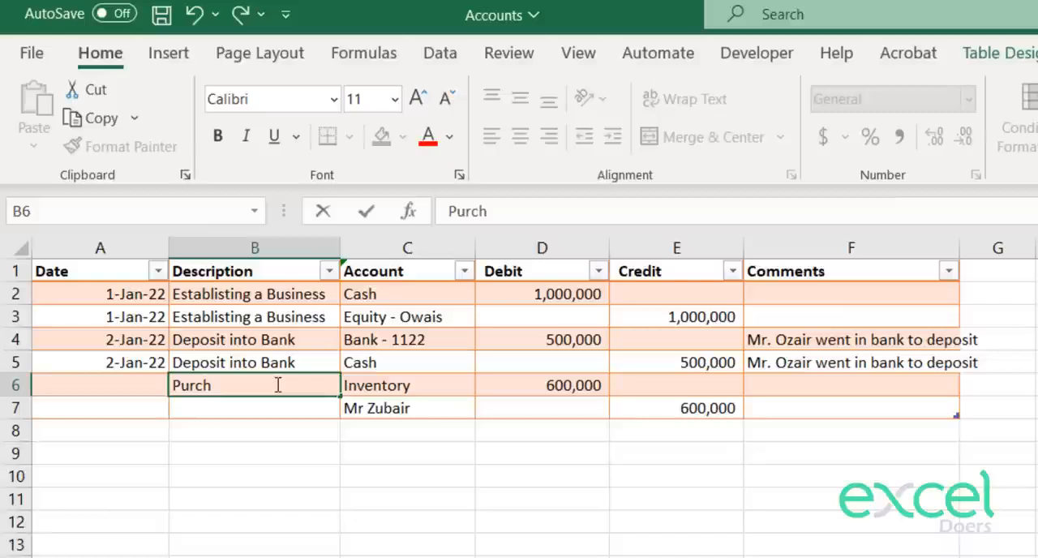
{"action": "type", "text": "ase"}
{"action": "key", "text": "BackSpace"}
{"action": "type", "text": "sed Inventor"}
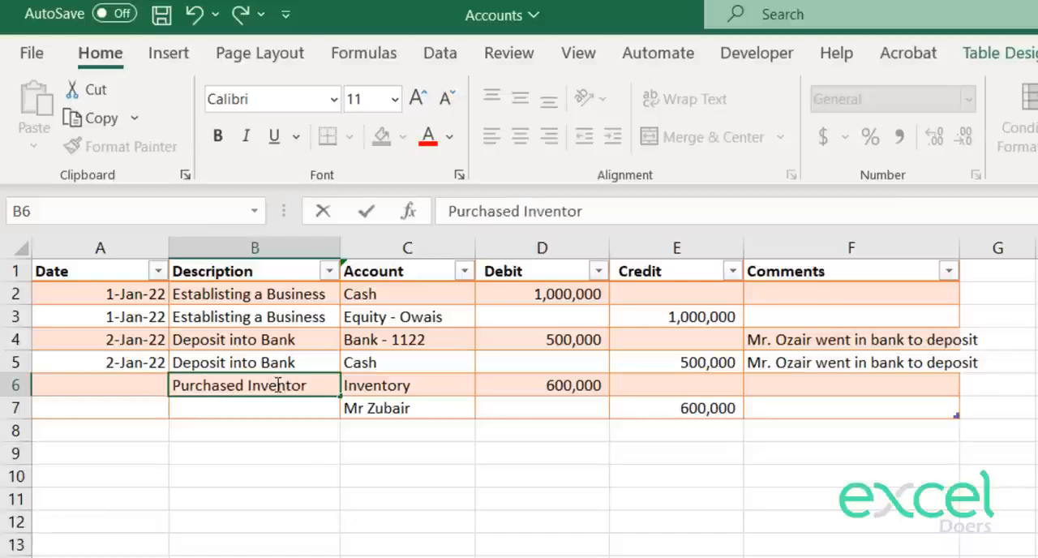
{"action": "type", "text": "oy"}
{"action": "key", "text": "BackSpace"}
{"action": "key", "text": "BackSpace"}
{"action": "type", "text": "y"}
{"action": "key", "text": "Return"}
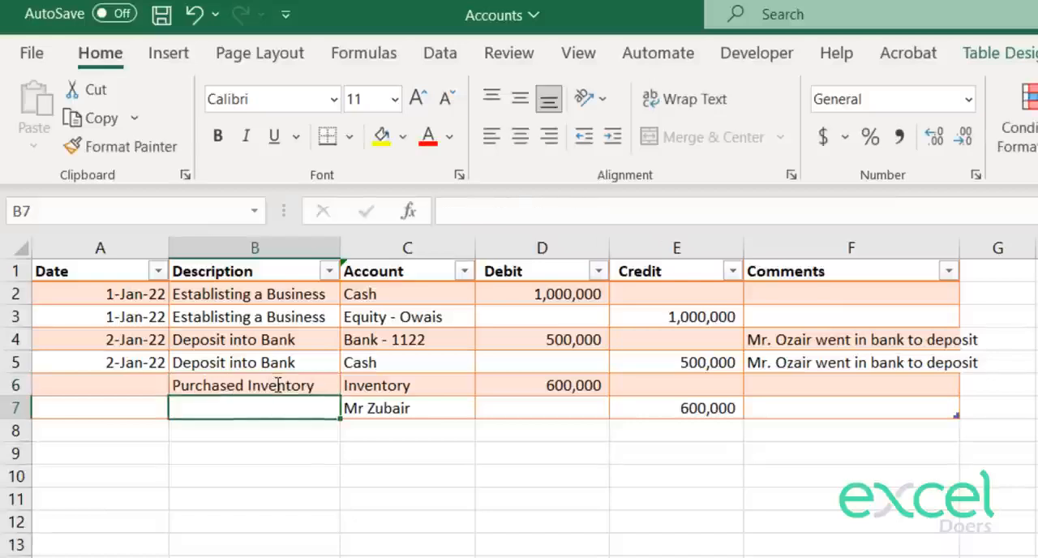
Step: Copy the B6 description into B7 for the matching credit entry
{"action": "left_click", "coordinate": [278, 385]}
{"action": "key", "text": "ctrl+c"}
{"action": "key", "text": "shift+Down"}
{"action": "key", "text": "ctrl+v"}
Step: Date the inventory purchase 3 Jan 2022 in A6 and copy the date into A7
{"action": "key", "text": "Left"}
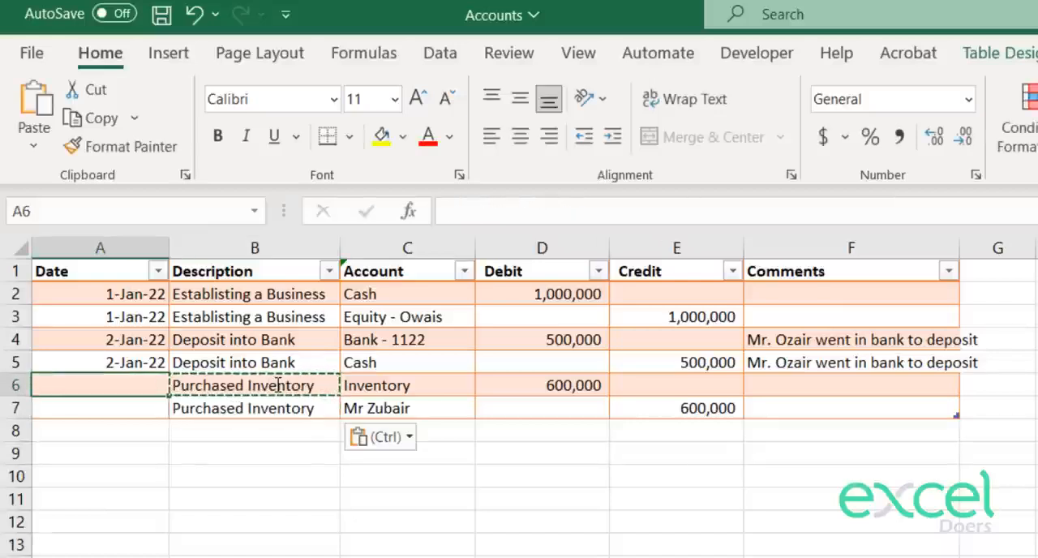
{"action": "type", "text": "3 Jan"}
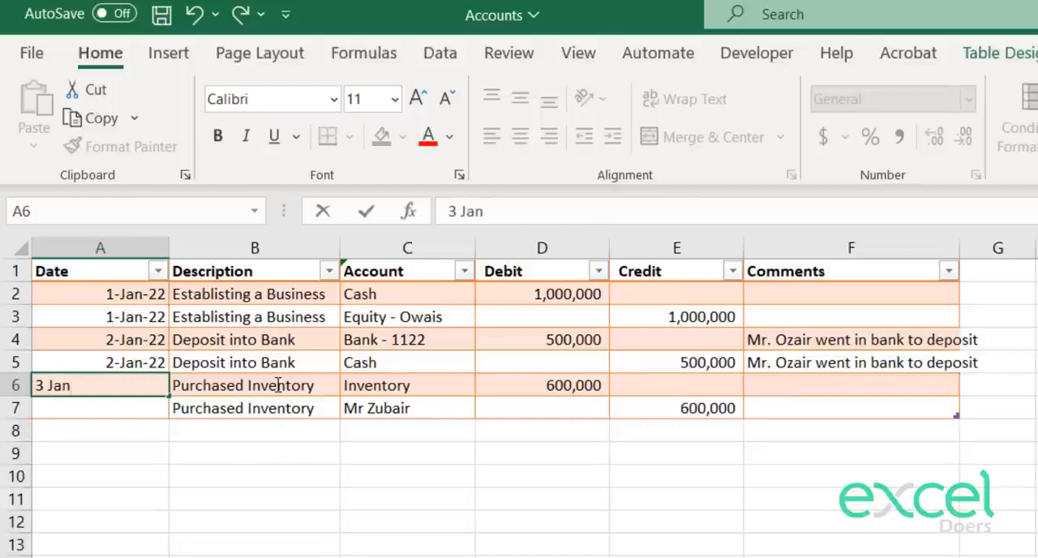
{"action": "type", "text": " 2022"}
{"action": "key", "text": "Return"}
{"action": "key", "text": "Up"}
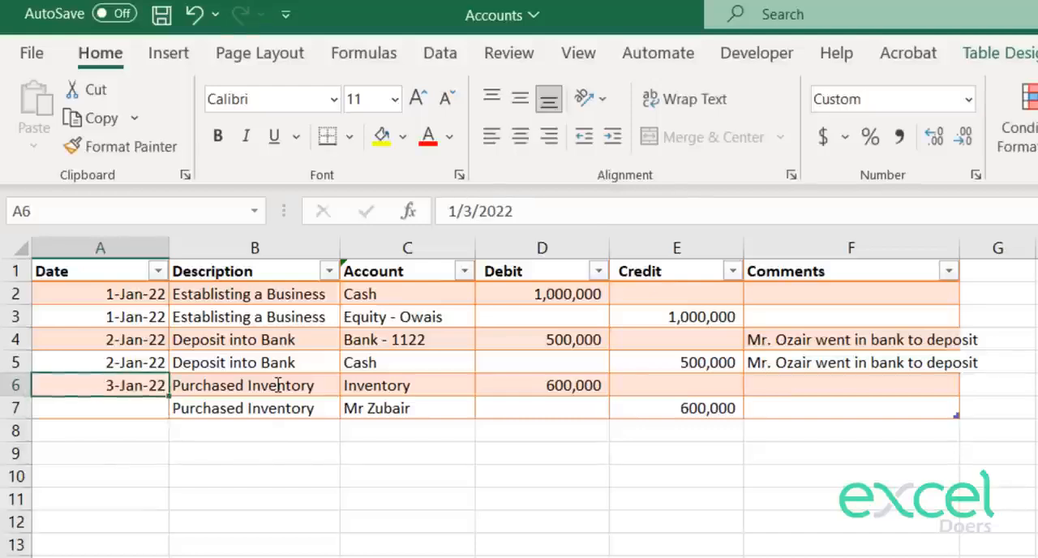
{"action": "key", "text": "ctrl+c"}
{"action": "key", "text": "Down"}
{"action": "key", "text": "ctrl+v"}
{"action": "key", "text": "Escape"}
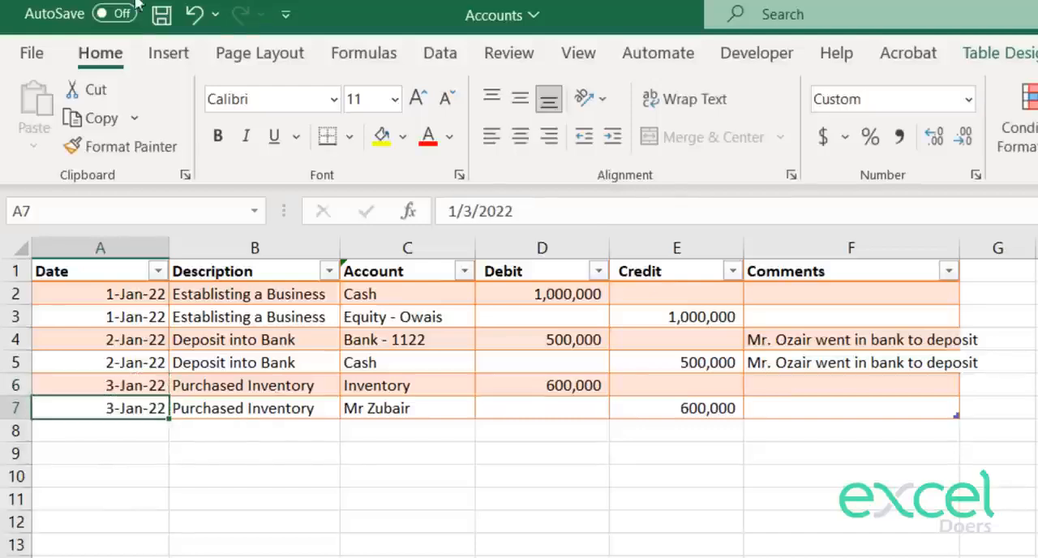
{"action": "left_click", "coordinate": [422, 411]}
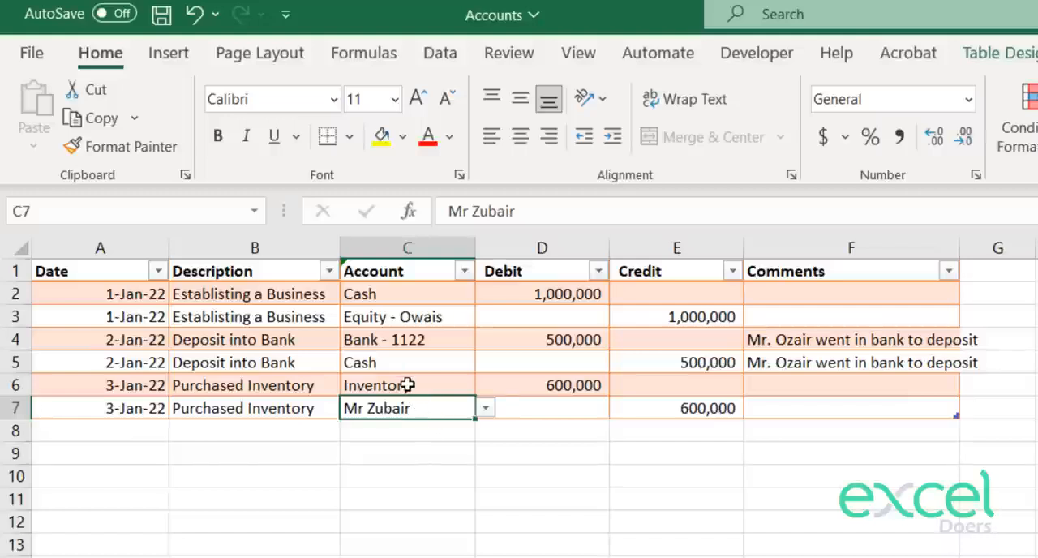
{"action": "left_click", "coordinate": [406, 386]}
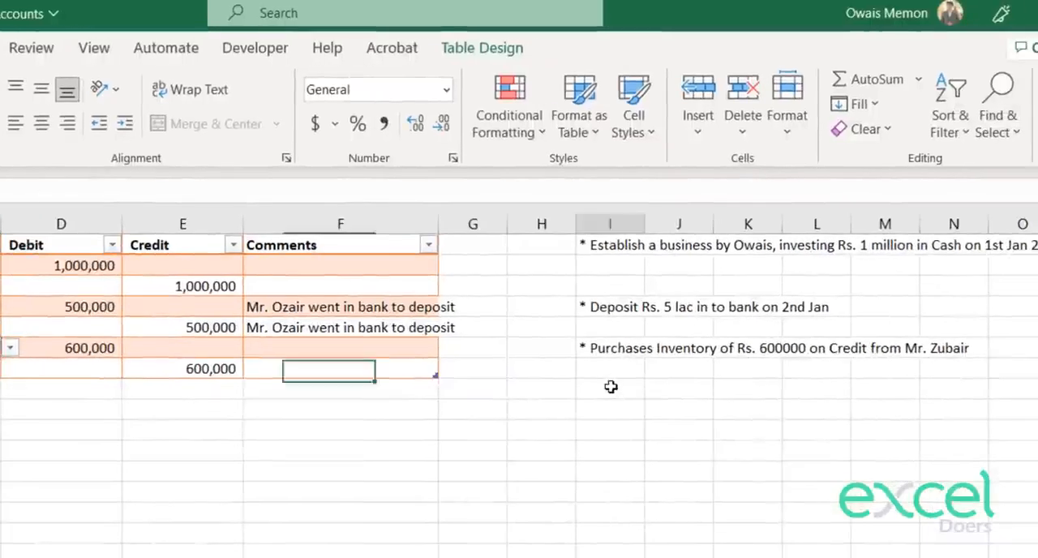
Step: Write the transaction note "Purchased inventroy of Rs. 200000 by paying through cheque from" in I8, ending with the supplier's name
{"action": "left_click", "coordinate": [611, 388]}
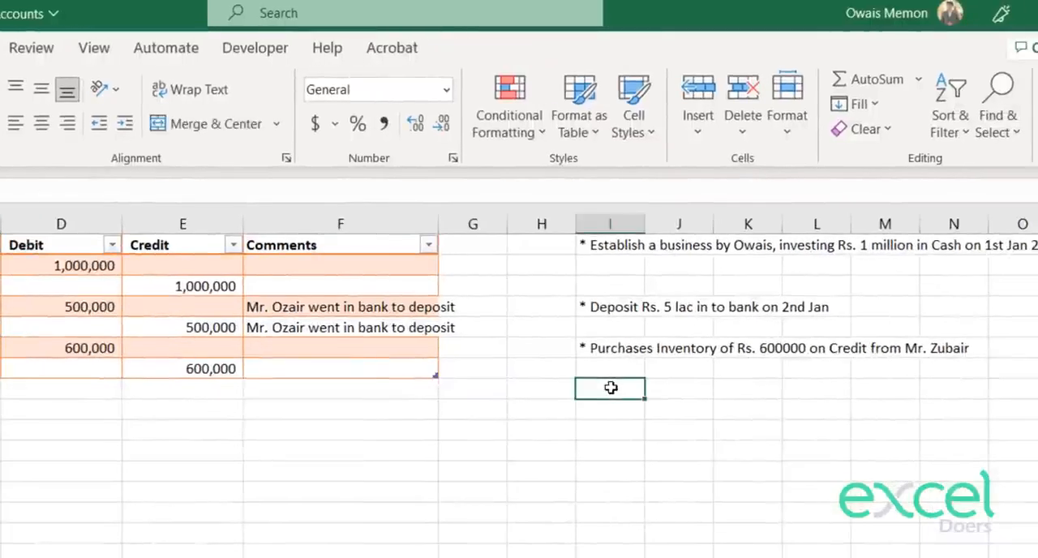
{"action": "type", "text": "Purchased inve"}
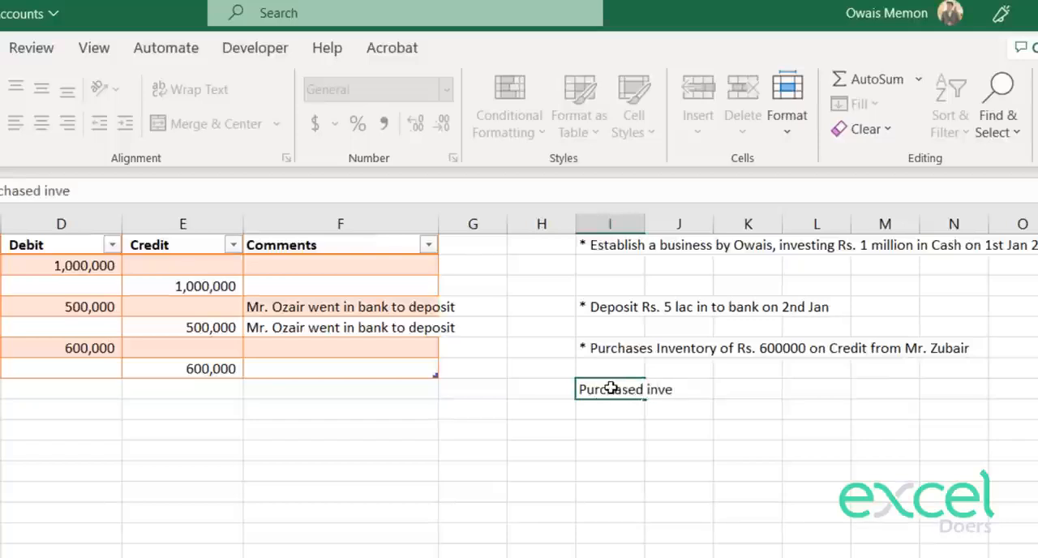
{"action": "type", "text": "ntroy of Rs. 2"}
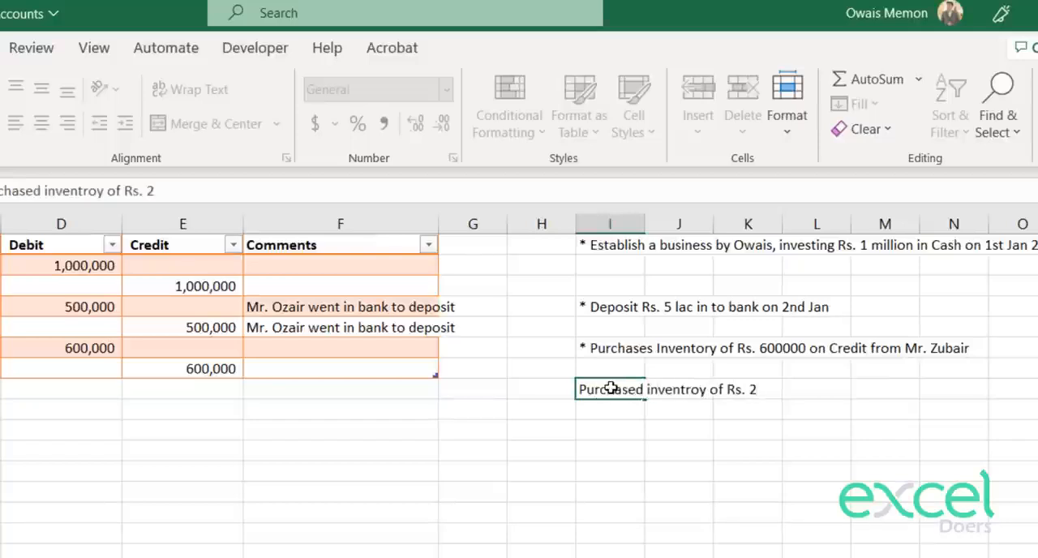
{"action": "type", "text": "00000 o"}
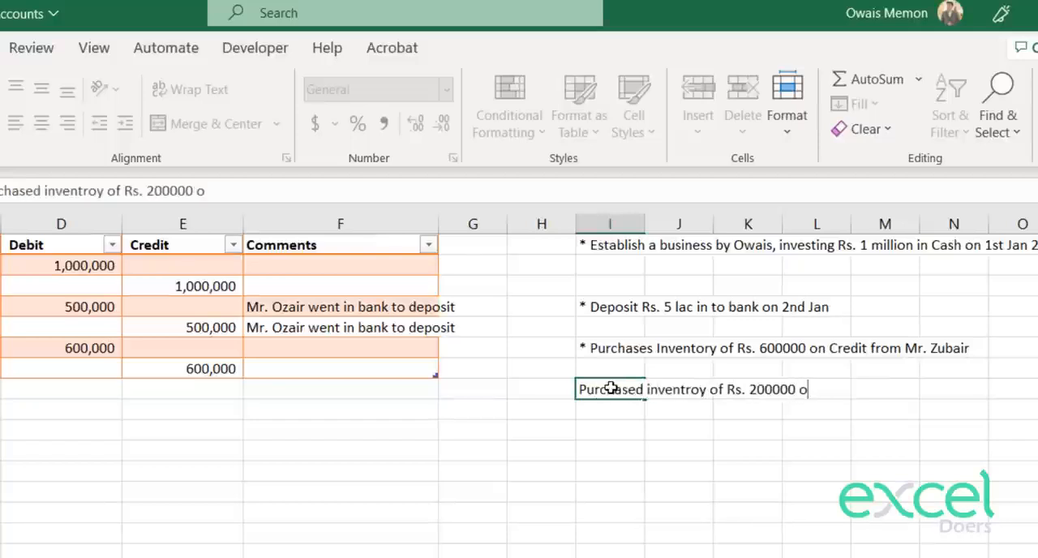
{"action": "type", "text": "n"}
{"action": "key", "text": "BackSpace"}
{"action": "key", "text": "BackSpace"}
{"action": "type", "text": "by paying"}
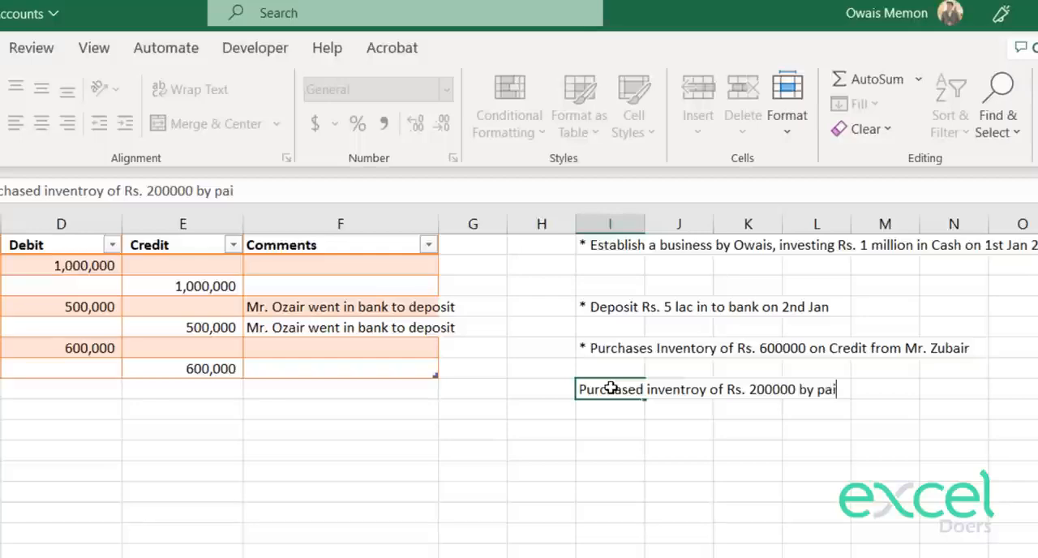
{"action": "type", "text": " through"}
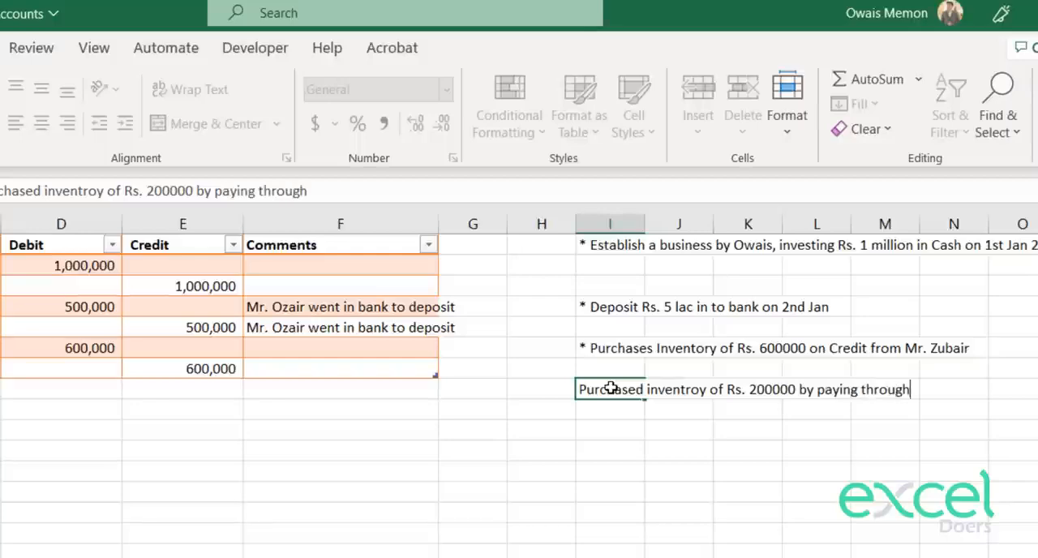
{"action": "type", "text": " cheque from MR"}
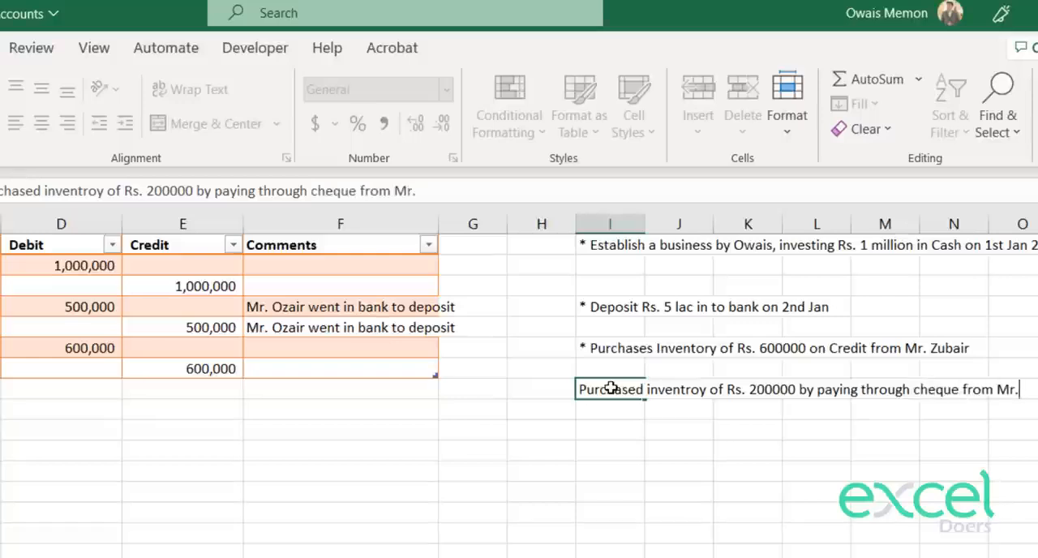
{"action": "type", "text": "Ahmed"}
{"action": "key", "text": "Return"}
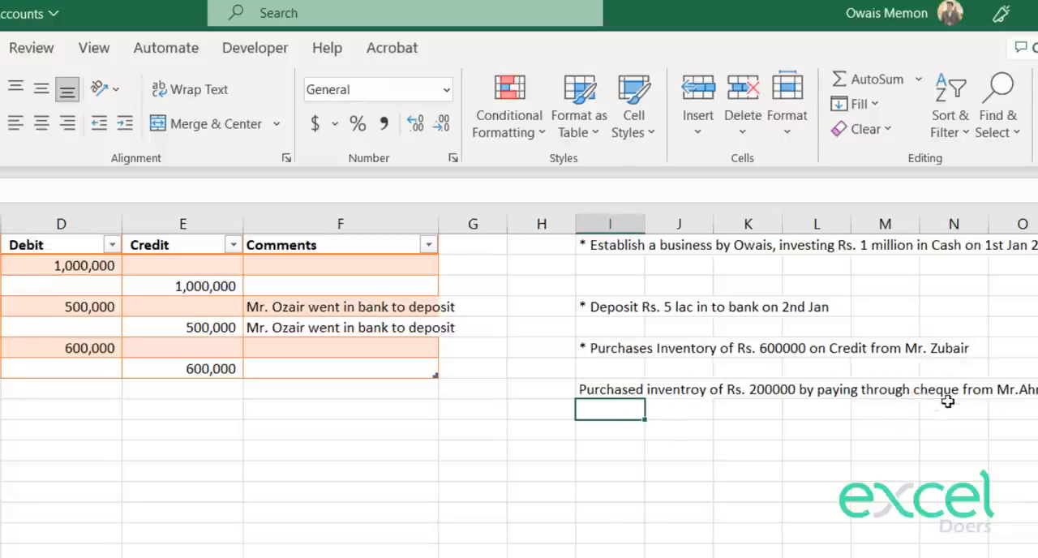
Step: Choose Inventory as the account in C8 and debit it with 200,000 in D8
{"action": "left_click", "coordinate": [37, 397]}
{"action": "left_click", "coordinate": [470, 418]}
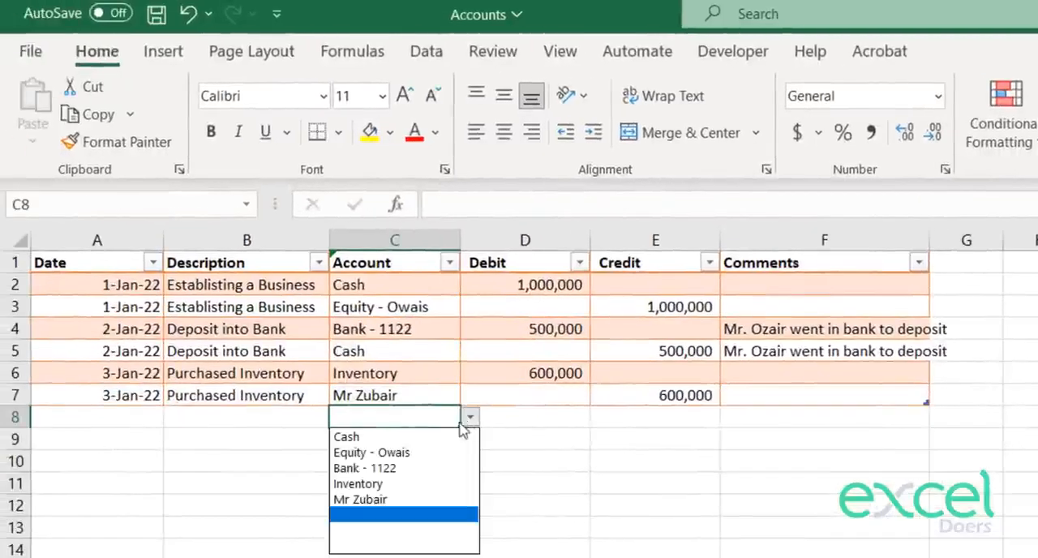
{"action": "left_click", "coordinate": [375, 485]}
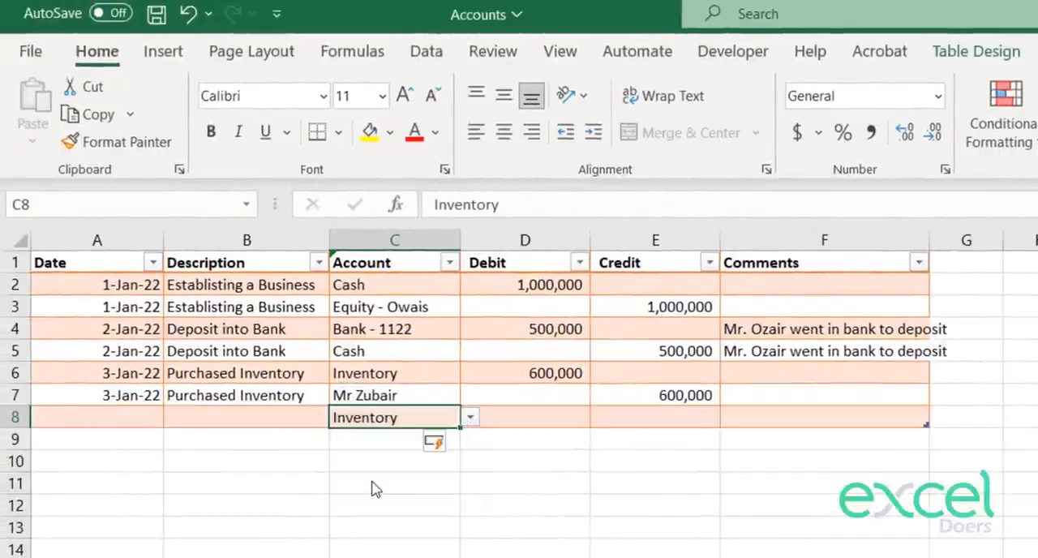
{"action": "left_click", "coordinate": [562, 418]}
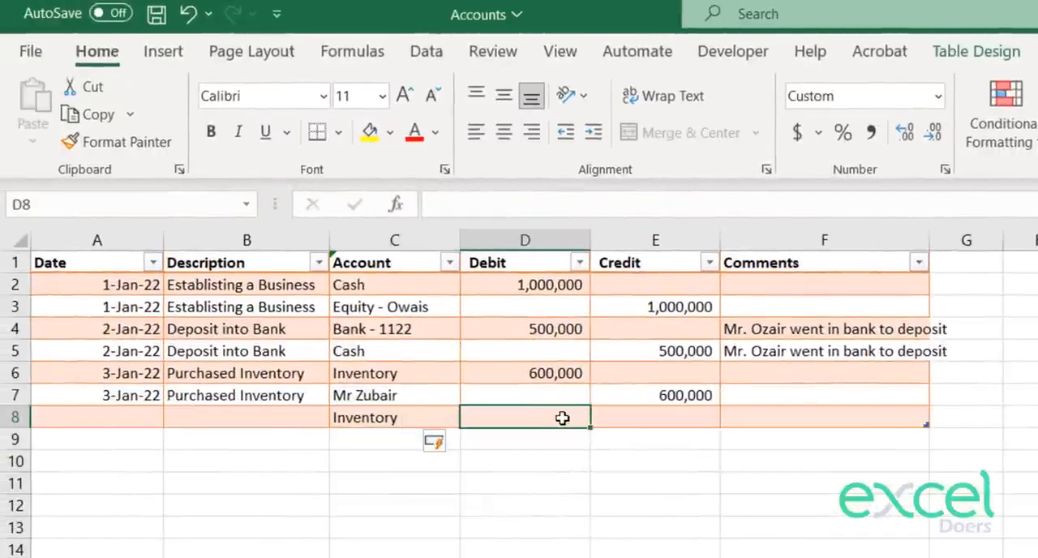
{"action": "type", "text": "200,"}
{"action": "type", "text": "0000"}
{"action": "key", "text": "Return"}
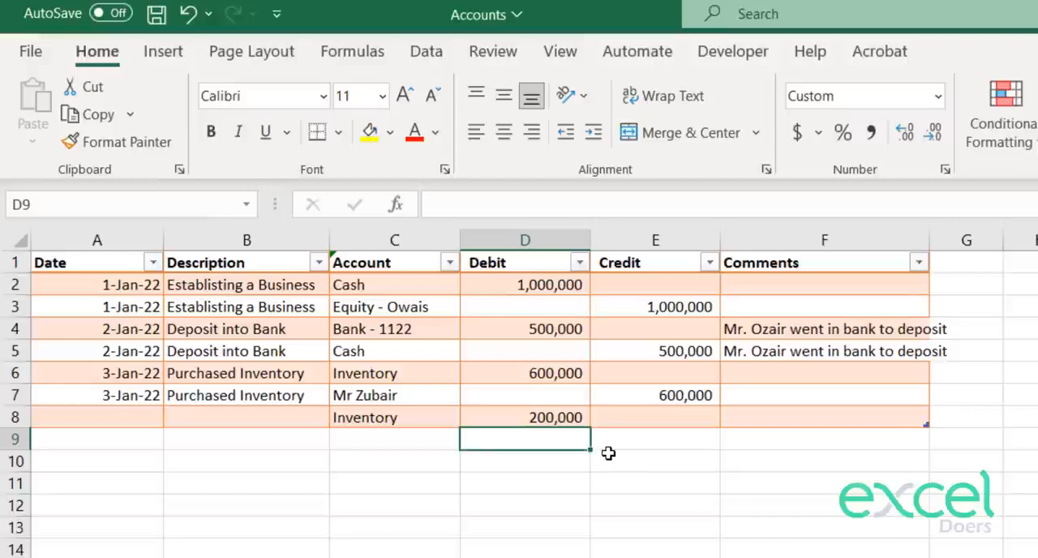
Step: Choose Bank - 1122 as the account in C9 and credit it with 200,000 in E9
{"action": "left_click", "coordinate": [430, 444]}
{"action": "left_click", "coordinate": [469, 438]}
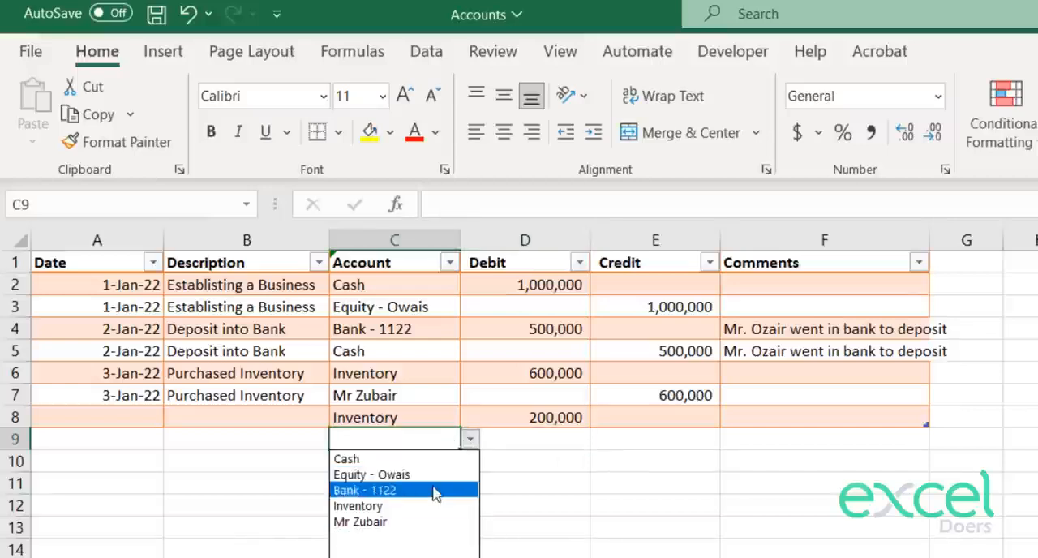
{"action": "left_click", "coordinate": [365, 490]}
{"action": "left_click", "coordinate": [697, 439]}
{"action": "type", "text": "200000"}
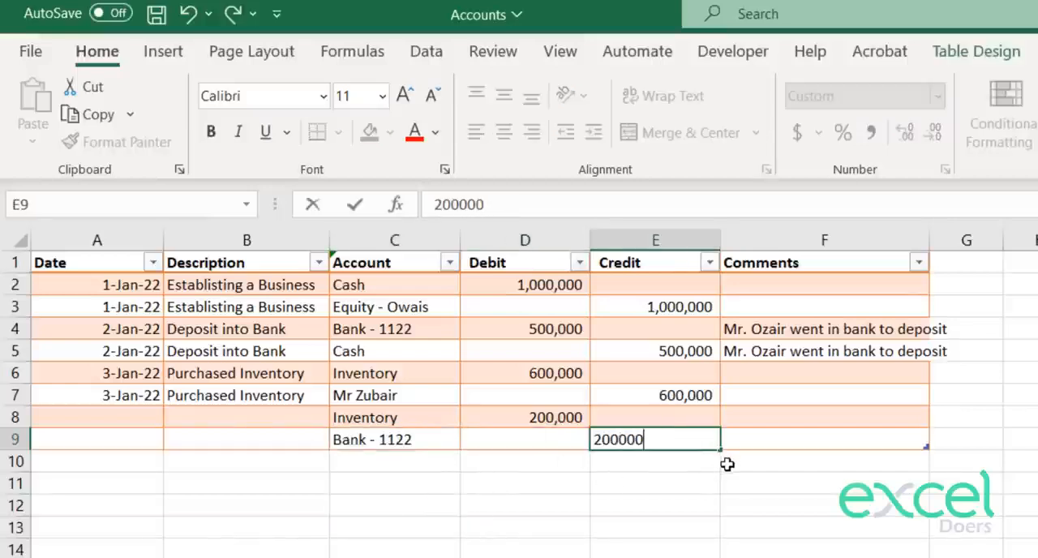
{"action": "key", "text": "Return"}
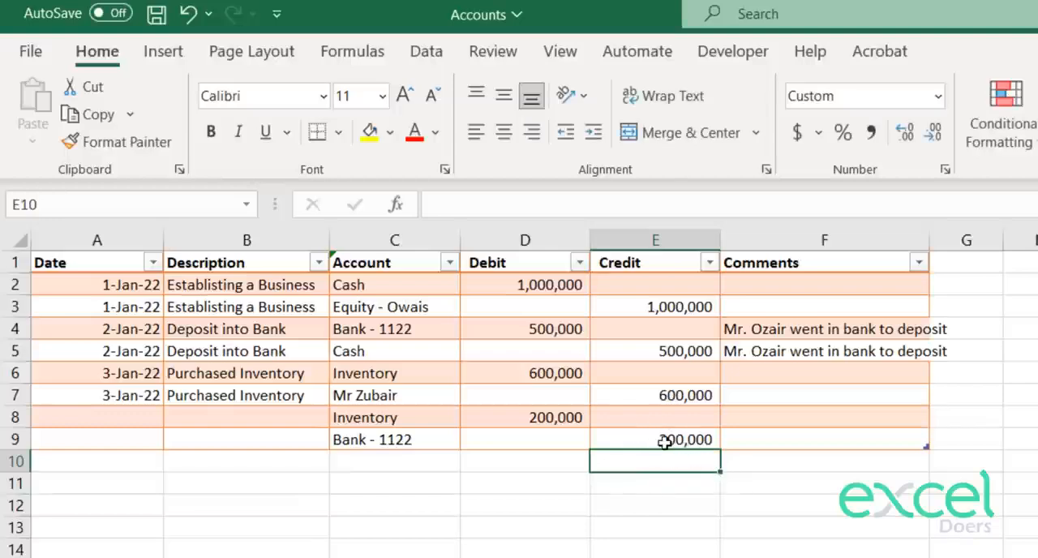
Step: Enter Purchased Inventory as the description in B8 and copy it into B9
{"action": "left_click", "coordinate": [290, 414]}
{"action": "type", "text": "Purchased Inventory"}
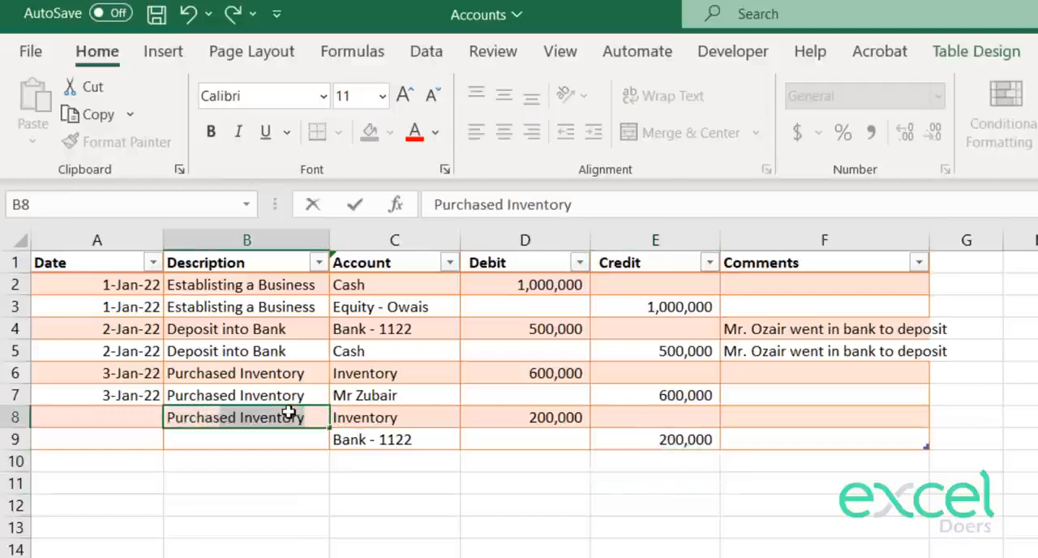
{"action": "key", "text": "Return"}
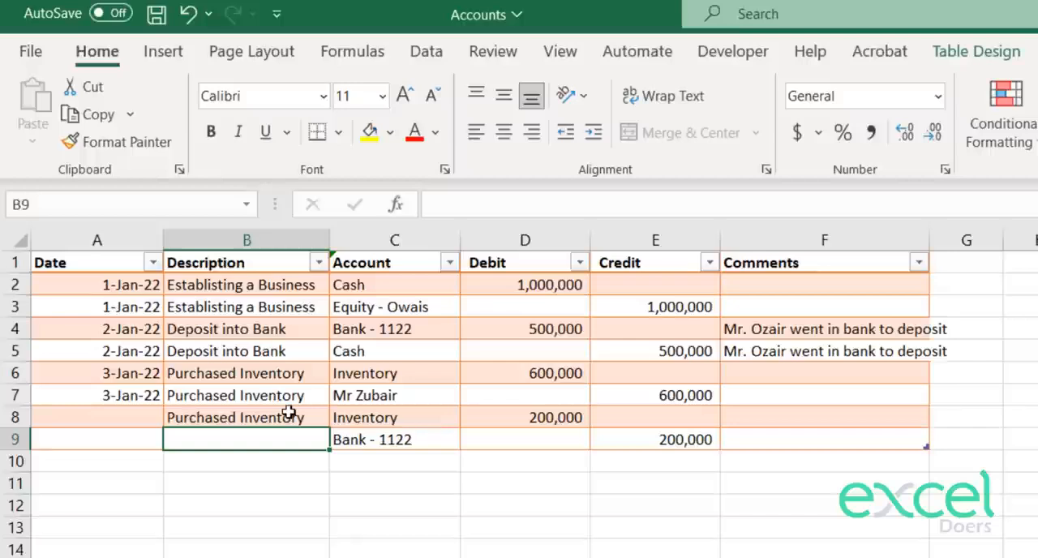
{"action": "key", "text": "Up"}
{"action": "key", "text": "ctrl+c"}
{"action": "key", "text": "Down"}
{"action": "key", "text": "ctrl+v"}
{"action": "key", "text": "Escape"}
Step: Date the cheque purchase 4 Jan 2022 in A8 and copy the date into A9
{"action": "key", "text": "Left"}
{"action": "key", "text": "Up"}
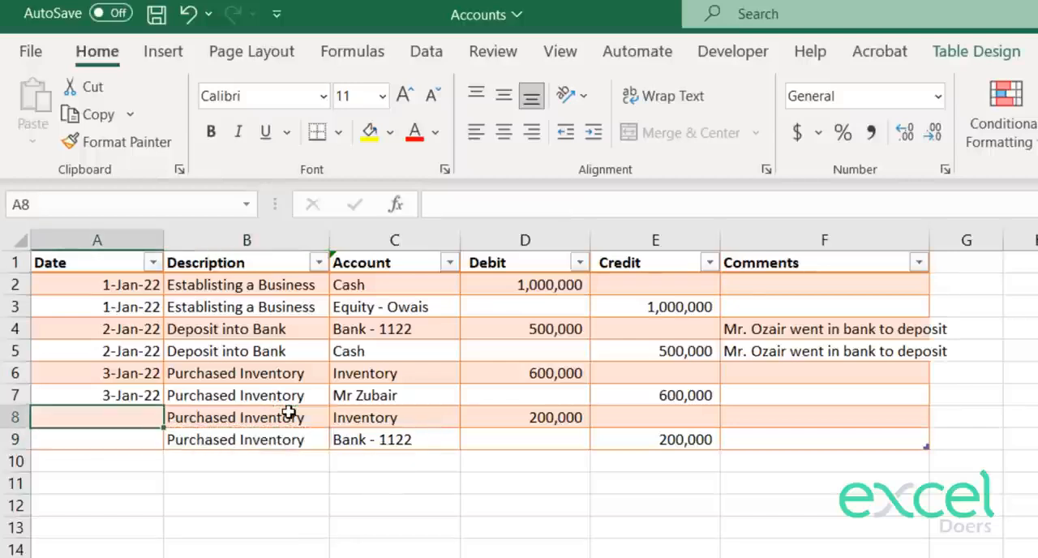
{"action": "type", "text": "4 jan"}
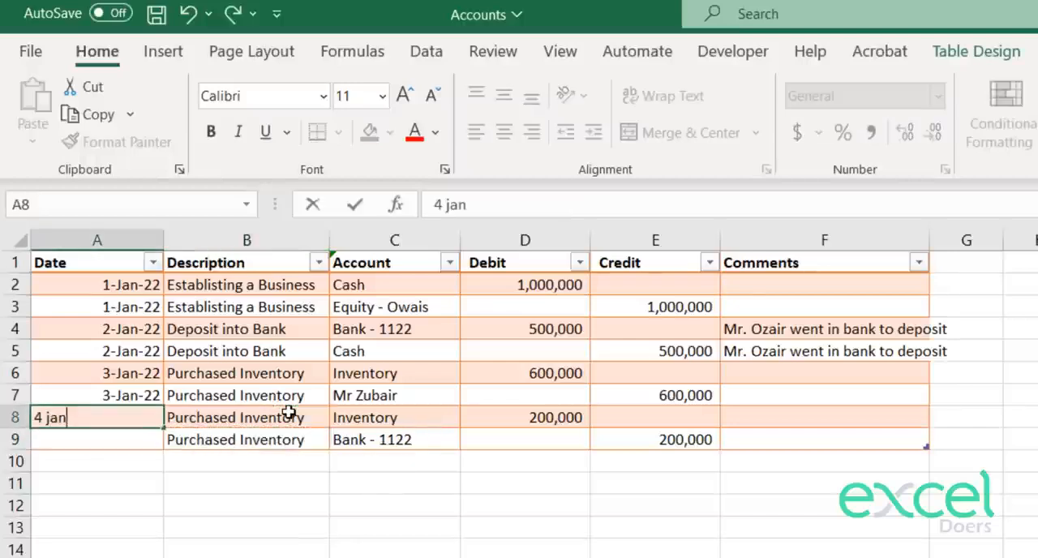
{"action": "type", "text": " 202"}
{"action": "key", "text": "Return"}
{"action": "key", "text": "Up"}
{"action": "key", "text": "F2"}
{"action": "type", "text": "2"}
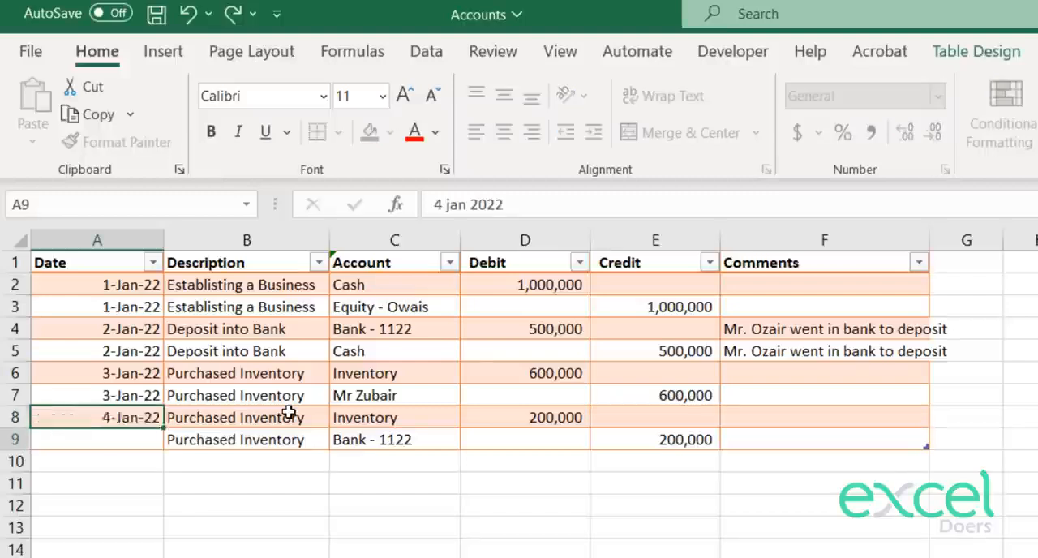
{"action": "key", "text": "ctrl+Return"}
{"action": "key", "text": "ctrl+c"}
{"action": "key", "text": "Down"}
{"action": "key", "text": "ctrl+v"}
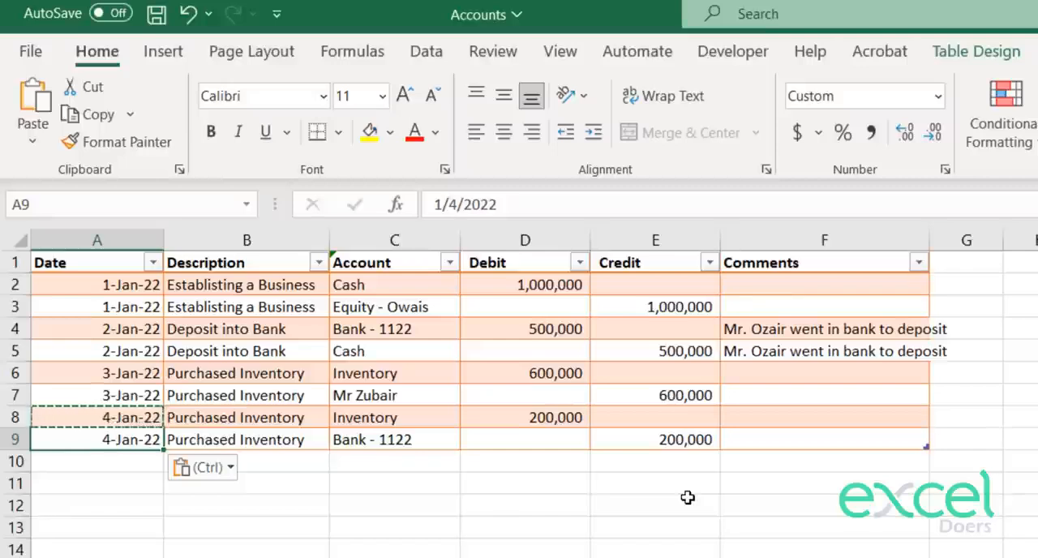
Step: Select cell I10 in the column of transaction notes beside the journal
{"action": "key", "text": "Right"}
{"action": "key", "text": "Right"}
{"action": "key", "text": "Right"}
{"action": "key", "text": "Right"}
{"action": "key", "text": "Right"}
{"action": "key", "text": "Right"}
{"action": "key", "text": "Right"}
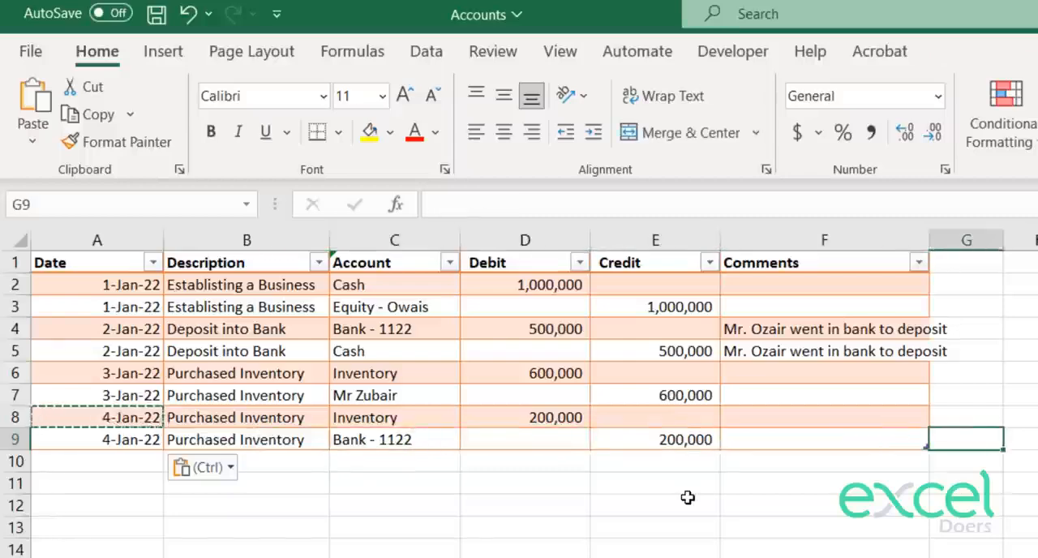
{"action": "key", "text": "Down"}
{"action": "key", "text": "Right"}
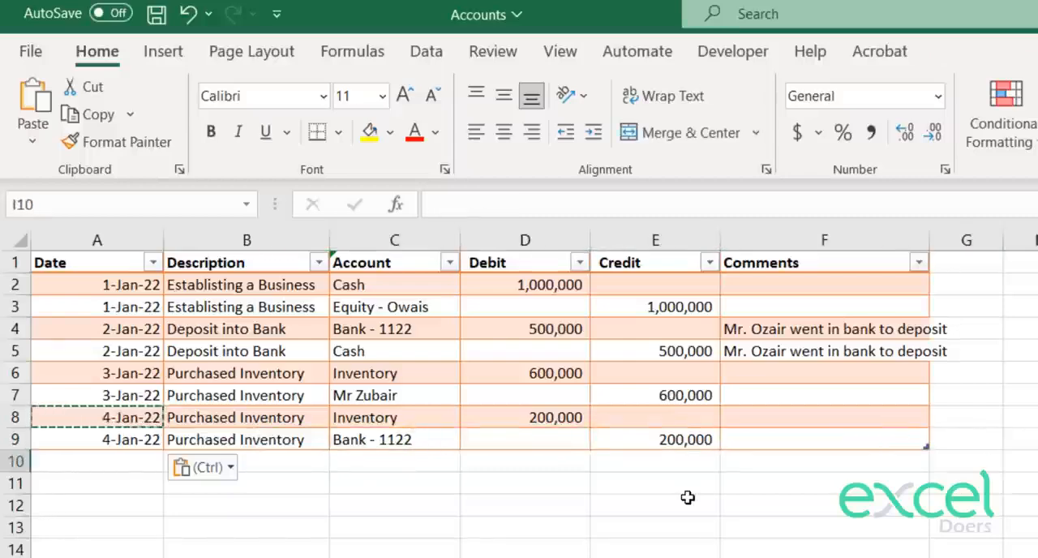
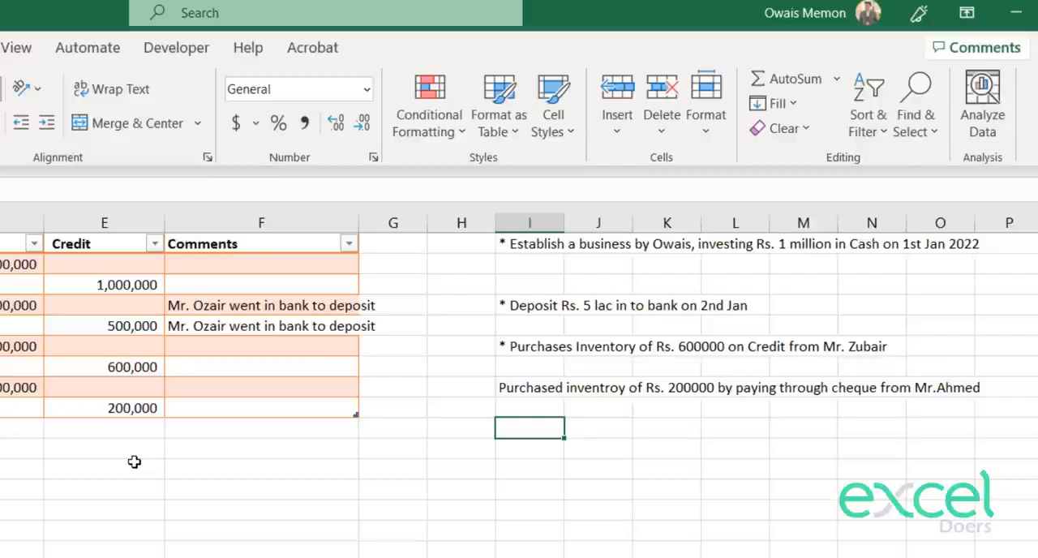
Step: Enter the transaction note Sold Inventory for Rs. 400000 on Cash on 10th Jan 2022 in I10
{"action": "type", "text": "Sol"}
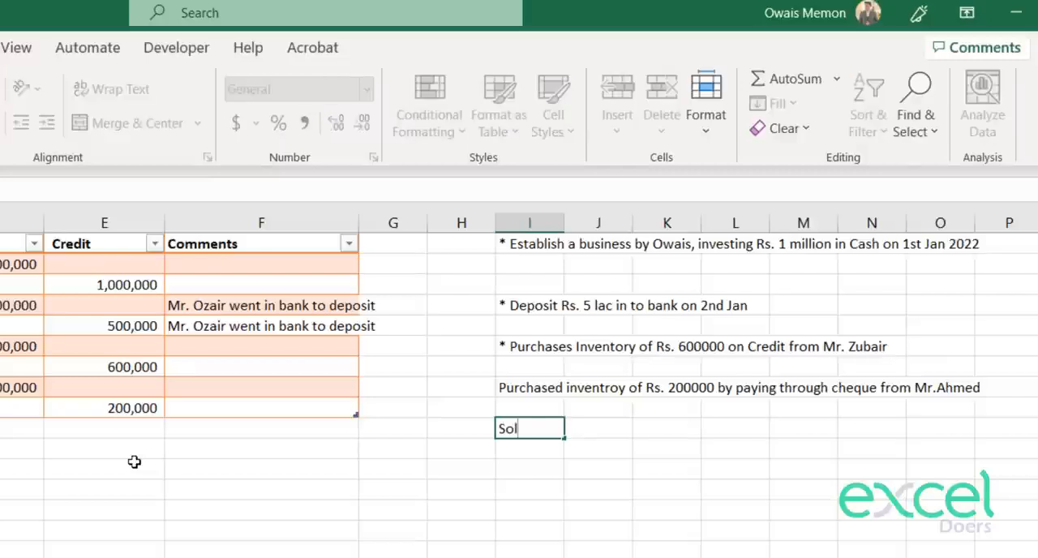
{"action": "type", "text": "d Inv"}
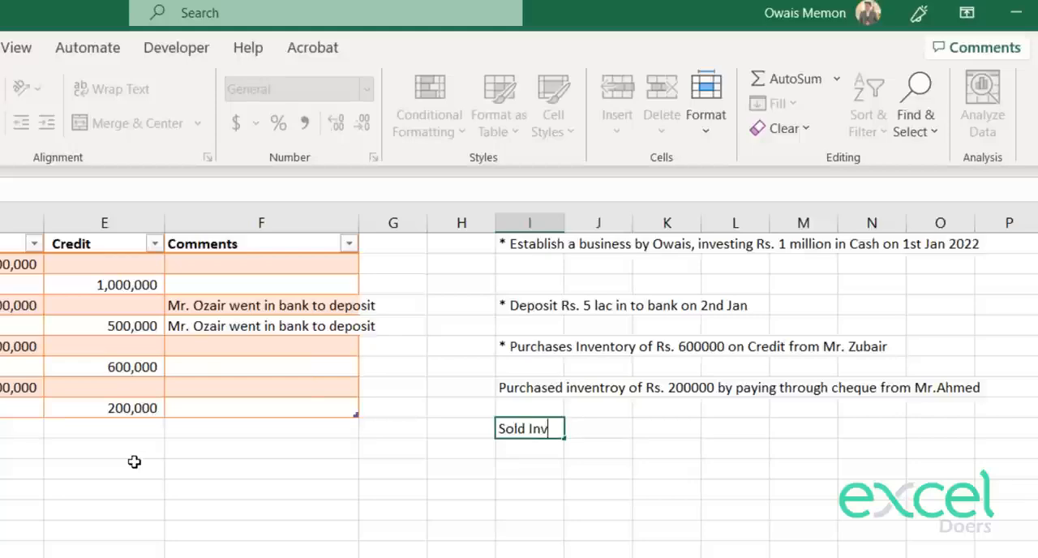
{"action": "type", "text": "entory for Rs."}
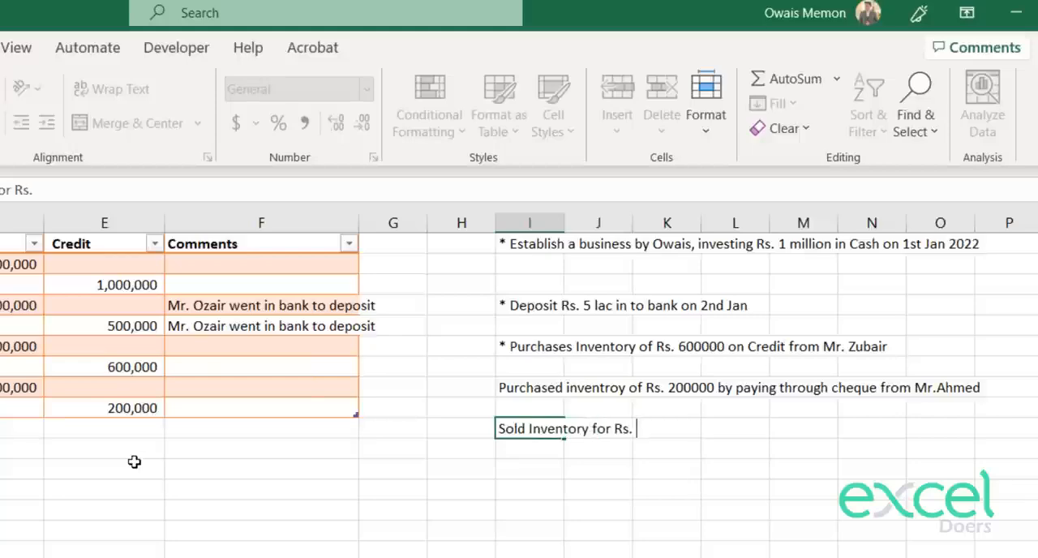
{"action": "type", "text": " 400000"}
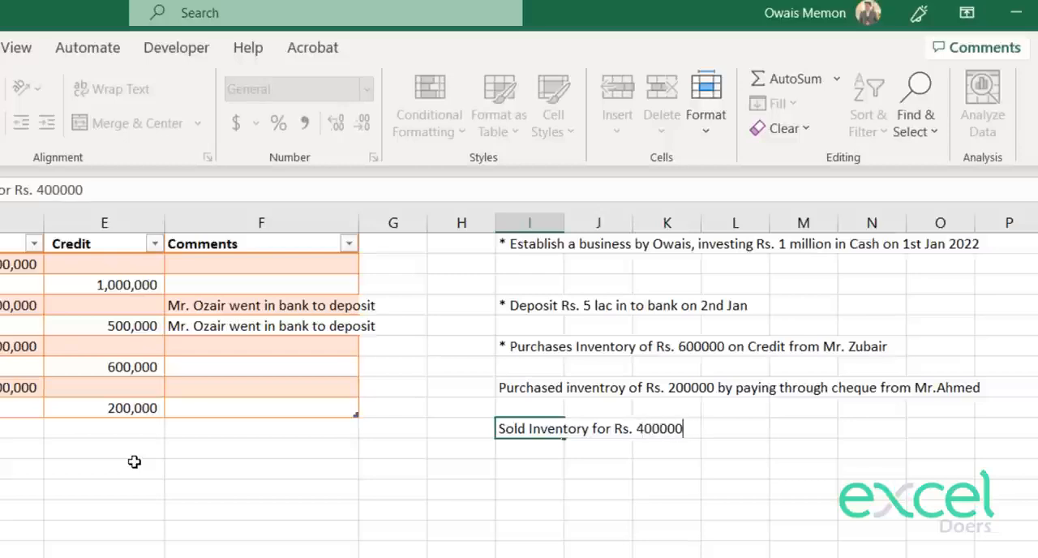
{"action": "type", "text": " o"}
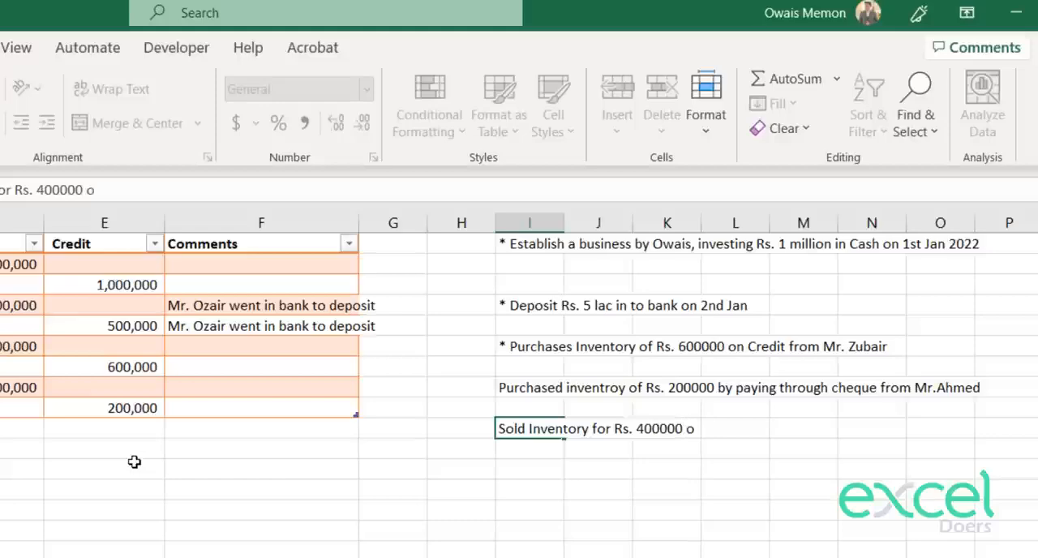
{"action": "type", "text": "n Cash on"}
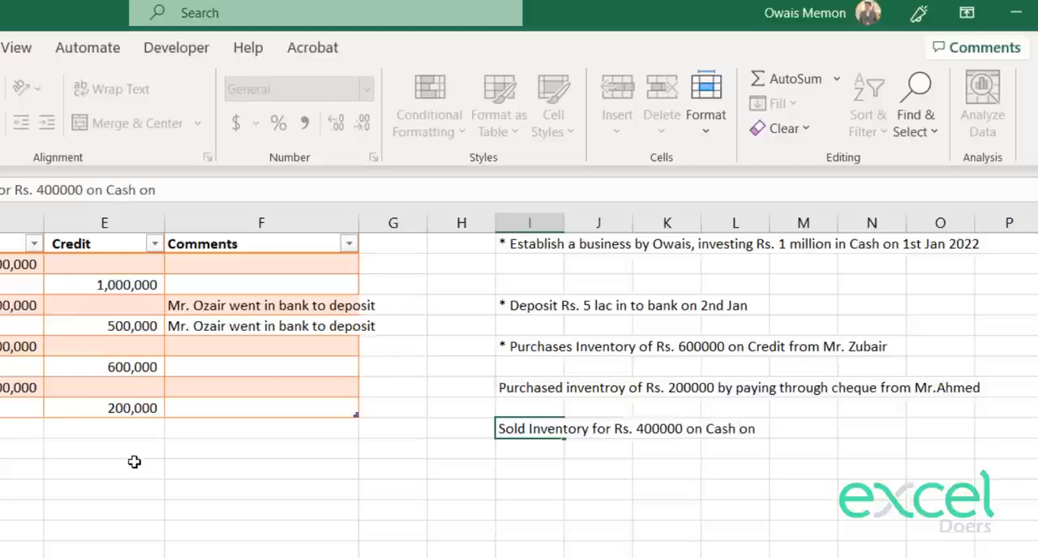
{"action": "type", "text": " 10th Jan"}
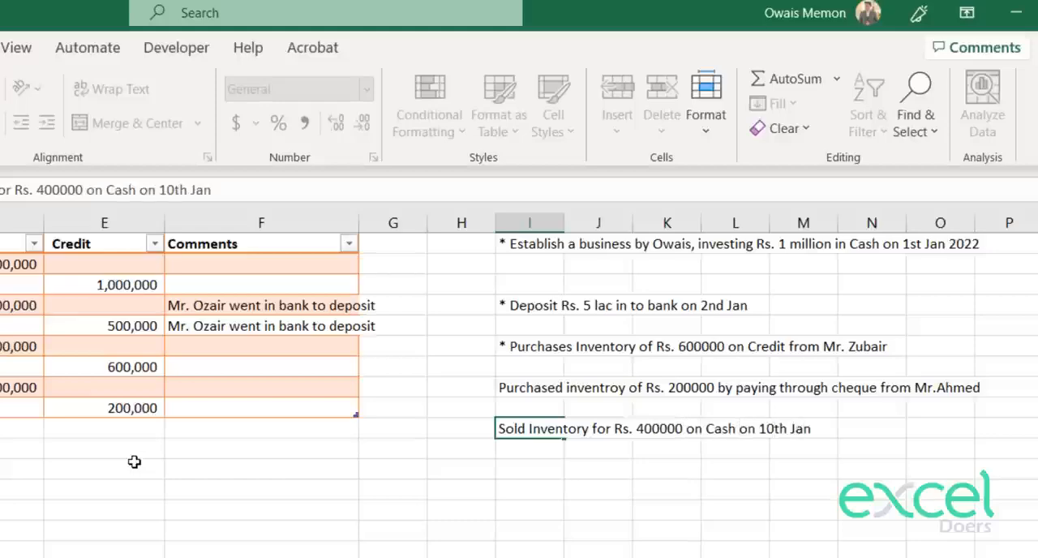
{"action": "type", "text": " 2022"}
{"action": "key", "text": "Return"}
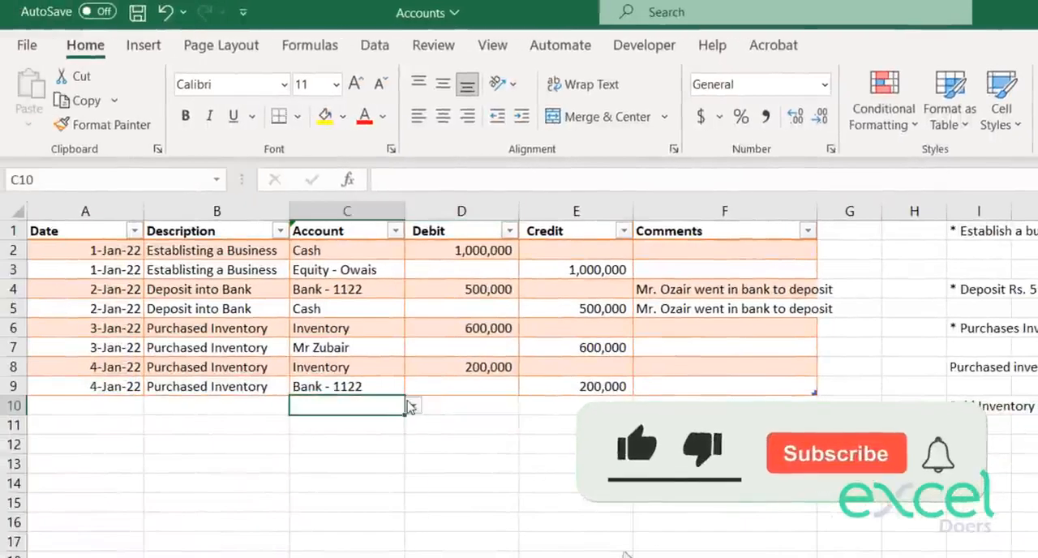
Step: Add Sales as a new individual account in F7 of the account mapping sheet
{"action": "left_click", "coordinate": [412, 406]}
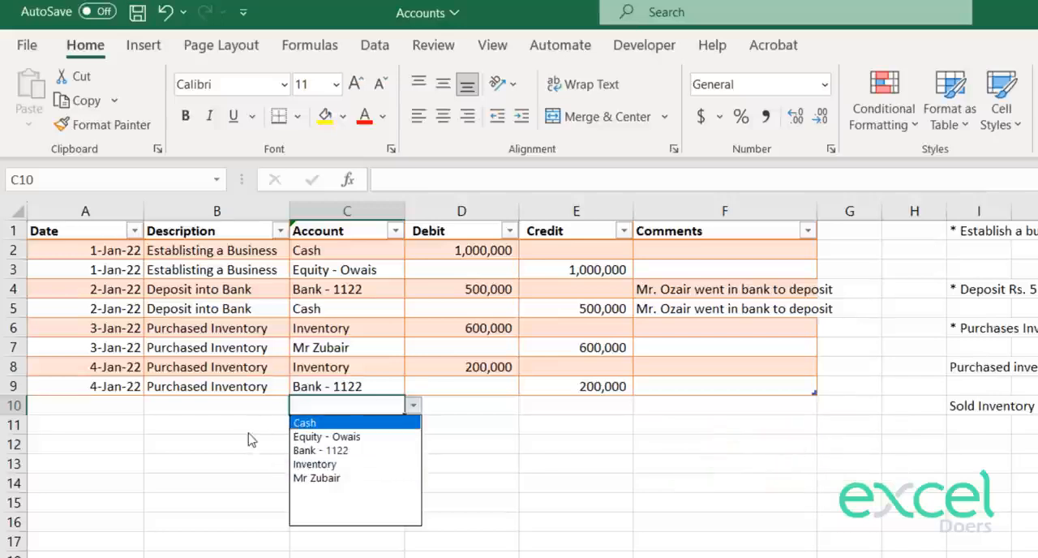
{"action": "key", "text": "Escape"}
{"action": "key", "text": "ctrl+Page_Up"}
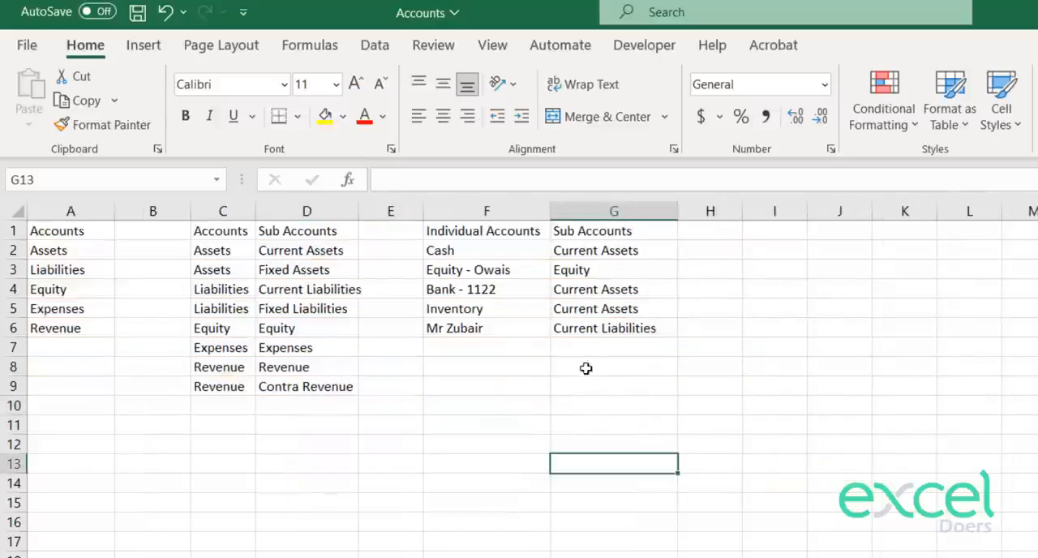
{"action": "left_click", "coordinate": [501, 347]}
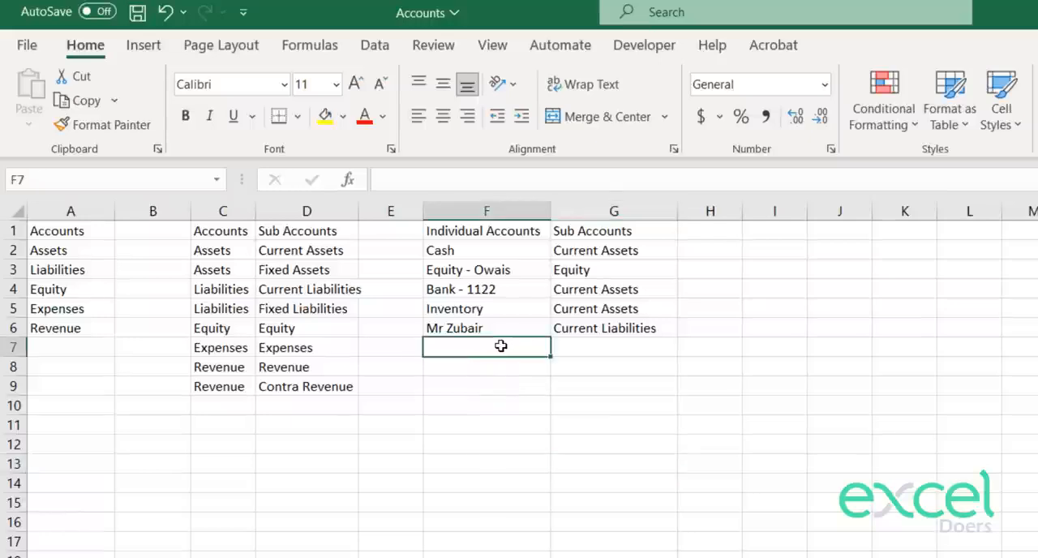
{"action": "type", "text": "Sales"}
{"action": "key", "text": "Return"}
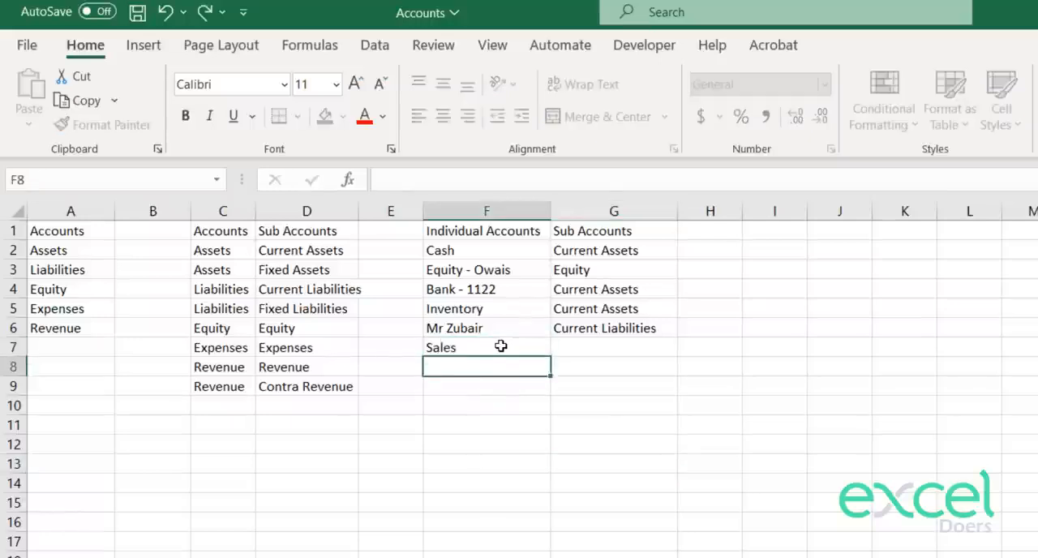
Step: Map Sales to the Revenue sub account by copying D8 into G7
{"action": "key", "text": "Left"}
{"action": "key", "text": "Left"}
{"action": "key", "text": "ctrl+c"}
{"action": "key", "text": "Right"}
{"action": "key", "text": "Right"}
{"action": "key", "text": "Right"}
{"action": "key", "text": "Up"}
{"action": "key", "text": "ctrl+v"}
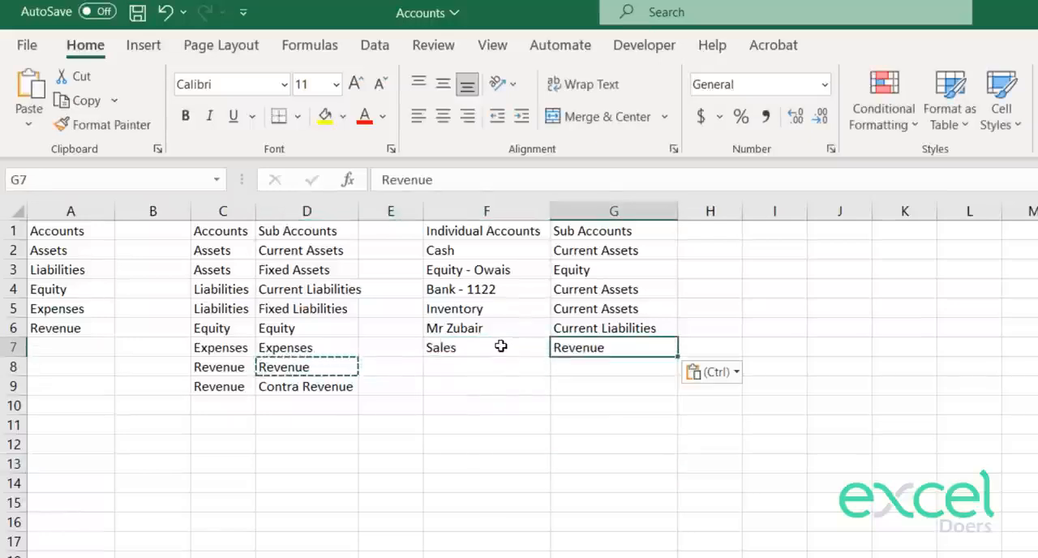
{"action": "key", "text": "Escape"}
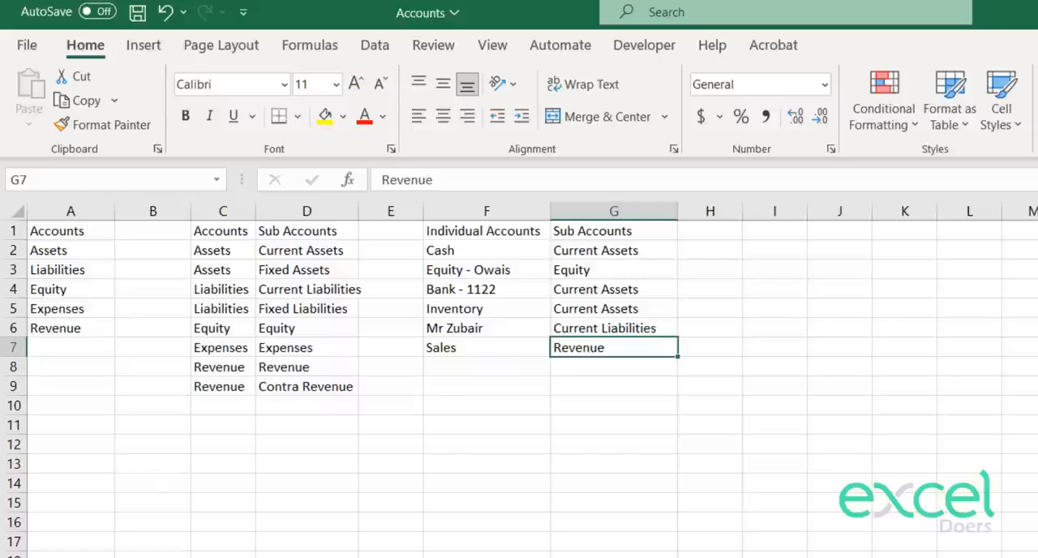
Step: Back in the journal sheet, choose Cash as the account in C10 and debit it with 400,000 in D10
{"action": "left_click", "coordinate": [324, 557]}
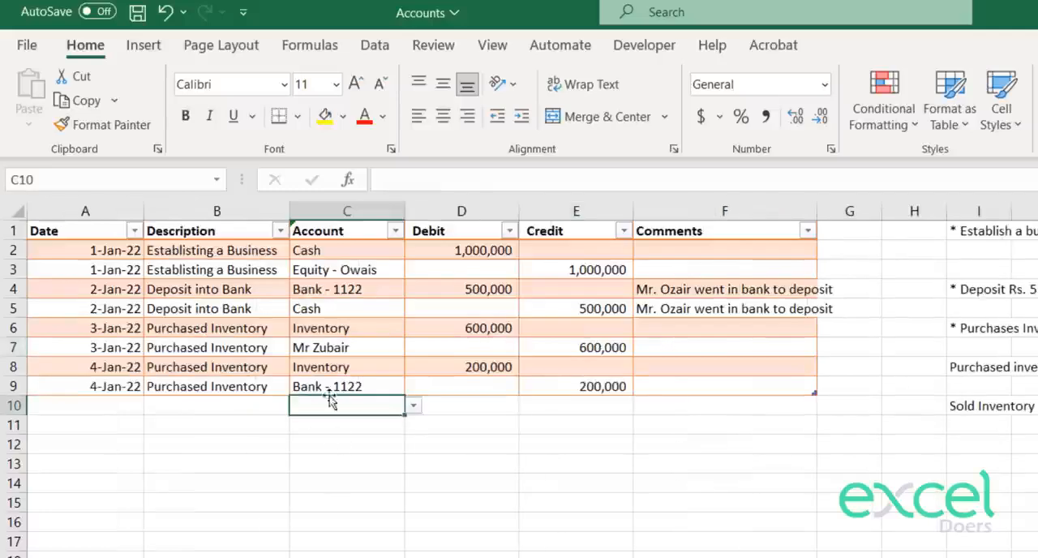
{"action": "left_click", "coordinate": [538, 228]}
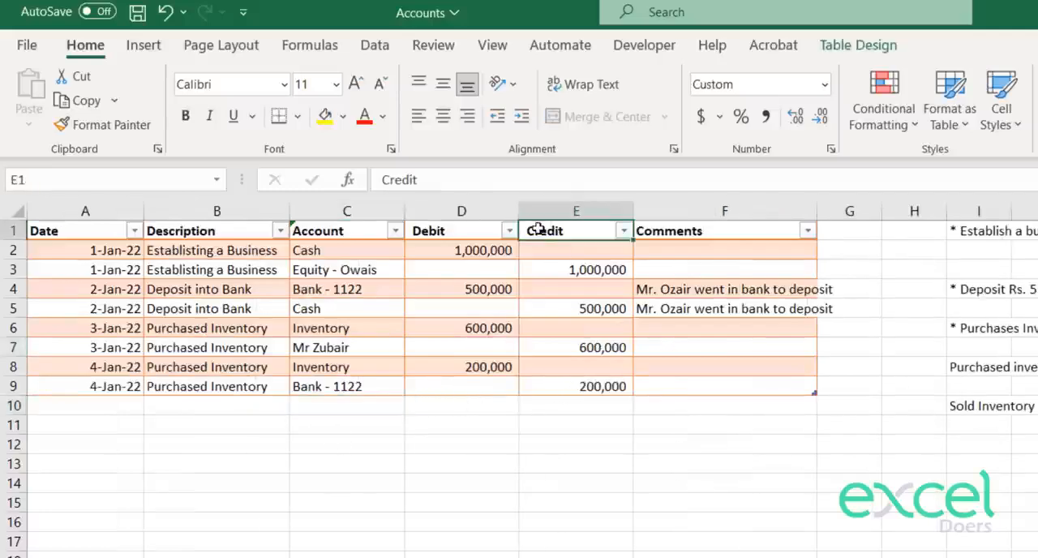
{"action": "left_click", "coordinate": [530, 211]}
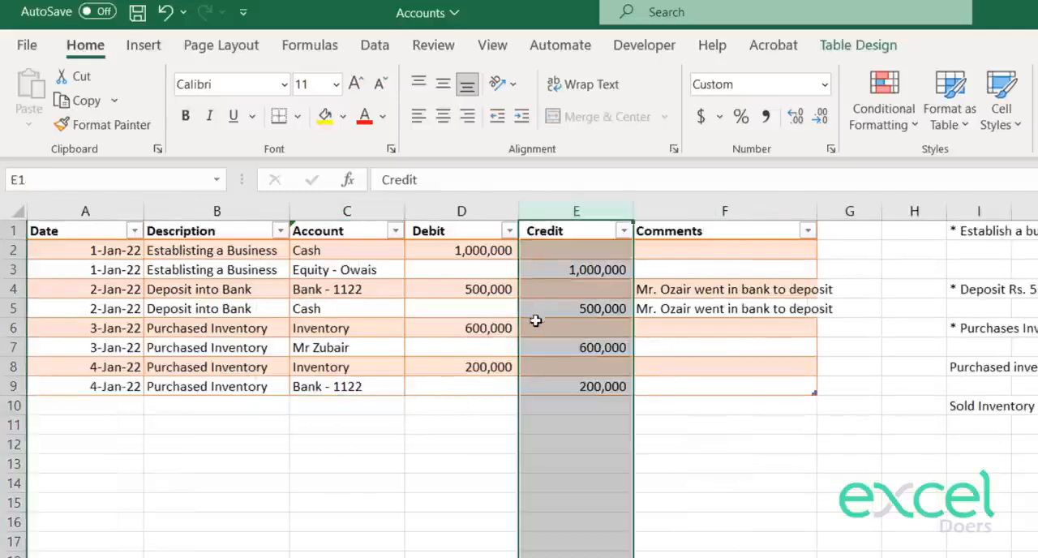
{"action": "left_click", "coordinate": [351, 410]}
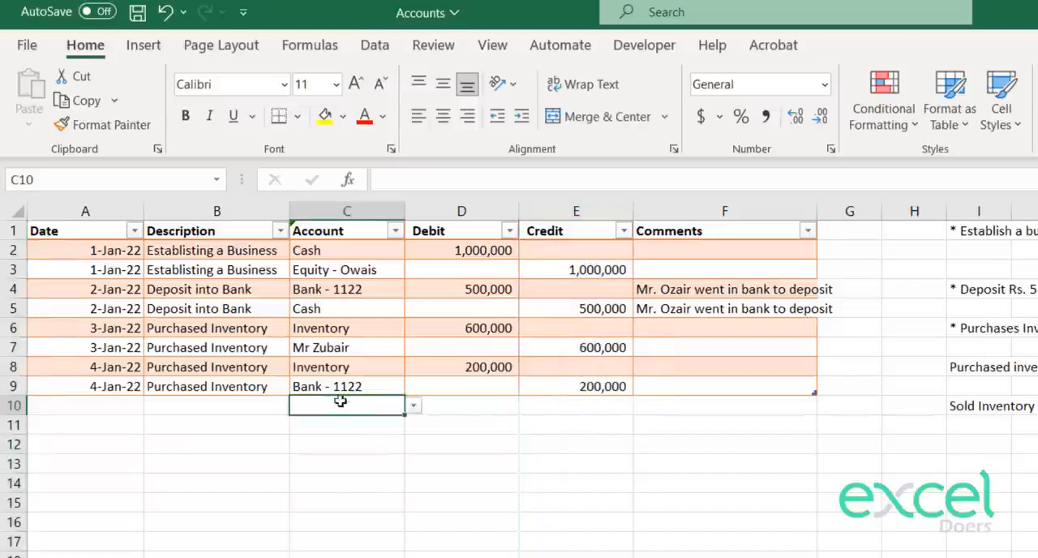
{"action": "left_click", "coordinate": [414, 408]}
{"action": "left_click", "coordinate": [362, 423]}
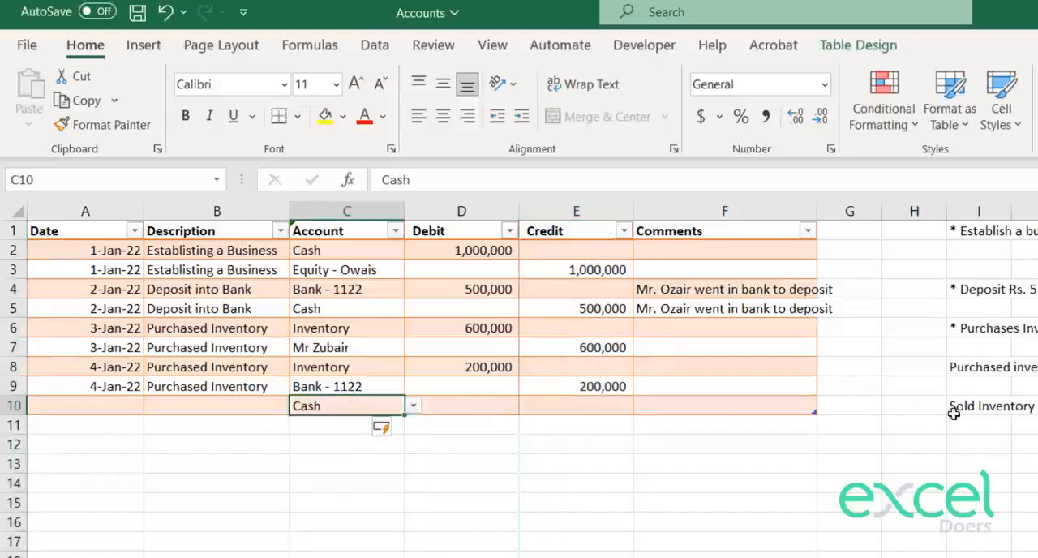
{"action": "left_click", "coordinate": [501, 406]}
{"action": "type", "text": "400000"}
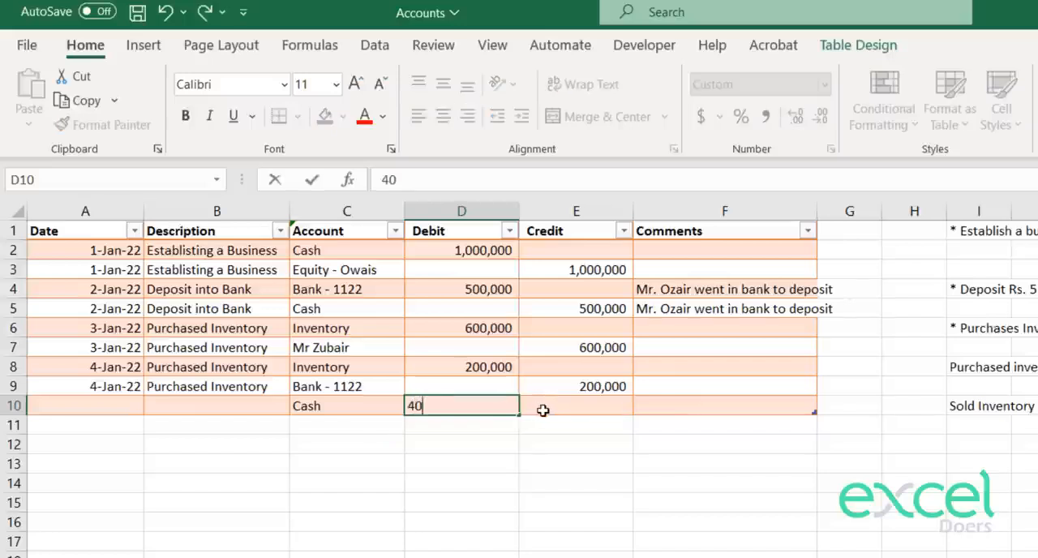
{"action": "key", "text": "Return"}
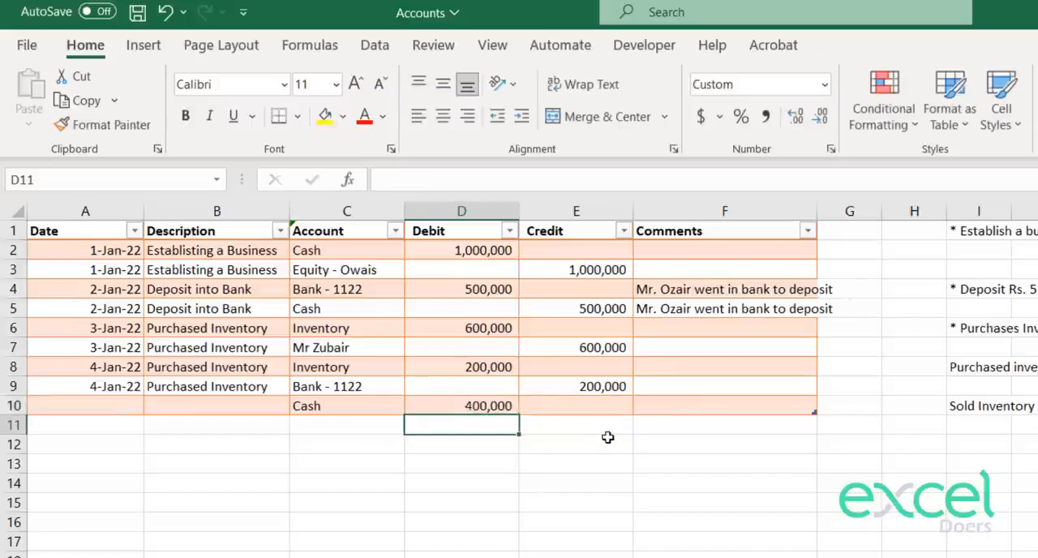
Step: Choose Sales as the account in C11 and credit it with 400,000 in E11
{"action": "left_click", "coordinate": [372, 429]}
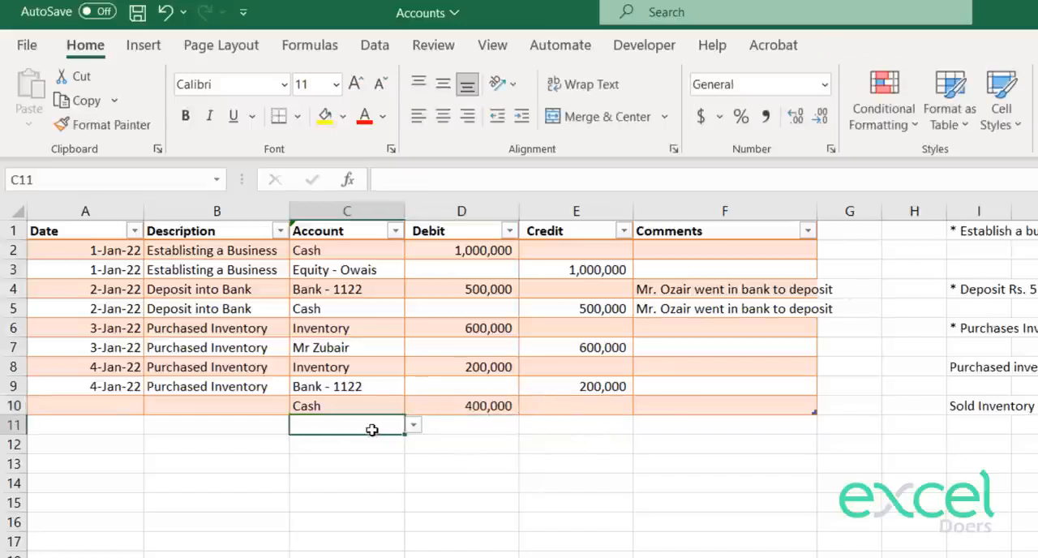
{"action": "left_click", "coordinate": [413, 425]}
{"action": "left_click", "coordinate": [350, 511]}
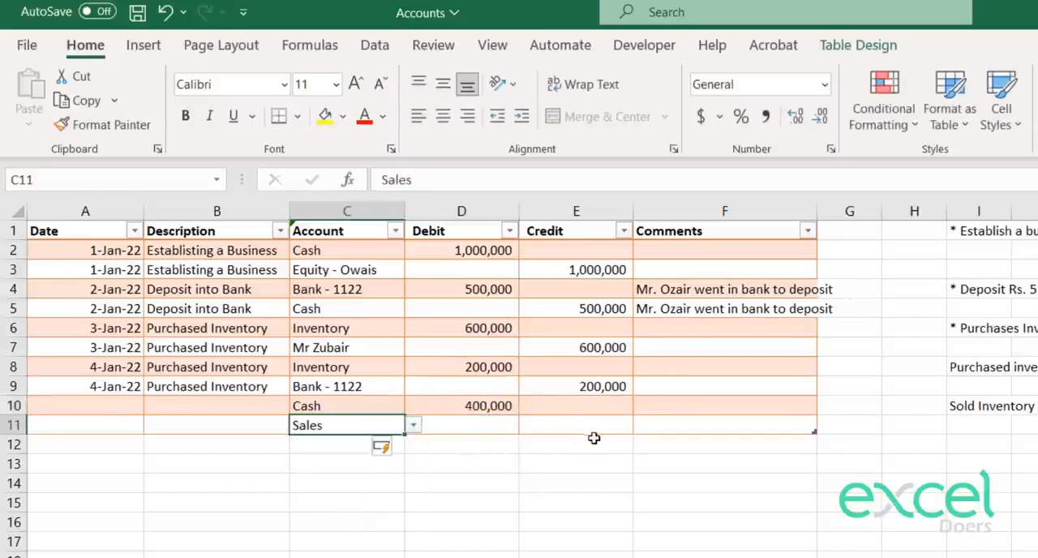
{"action": "left_click", "coordinate": [584, 424]}
{"action": "type", "text": "400,00"}
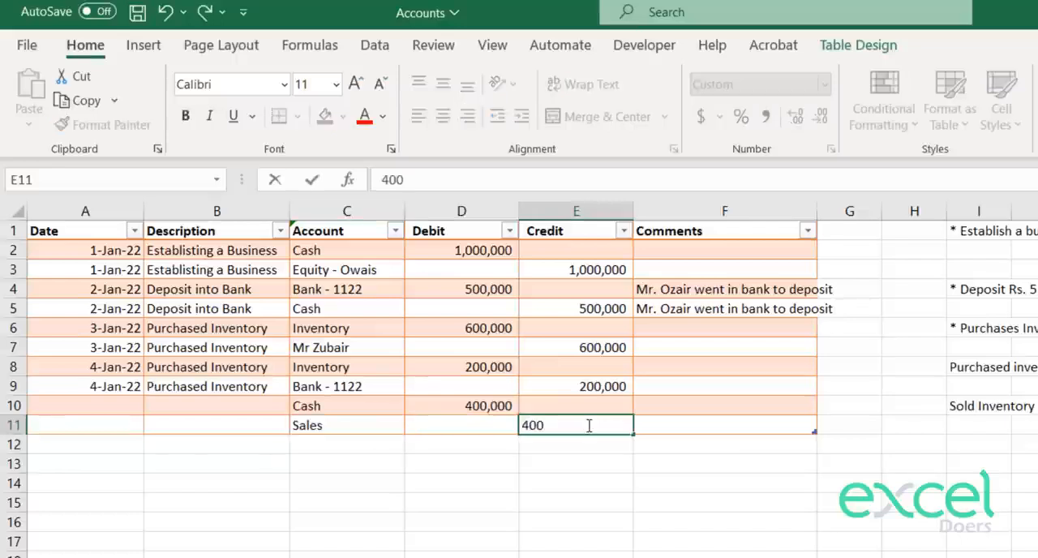
{"action": "key", "text": "Return"}
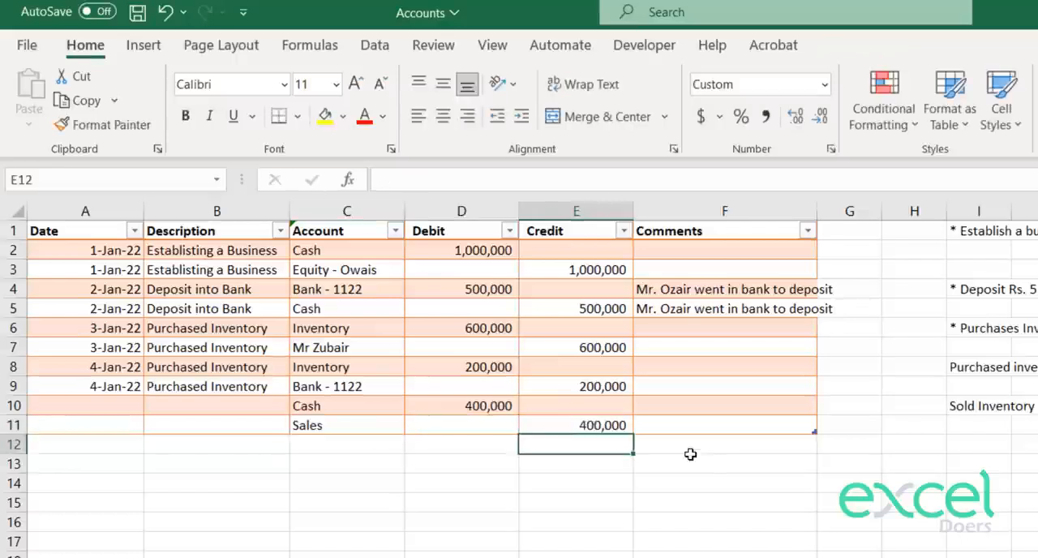
Step: Enter Sold the Inventory for Cash as the description in B10 and copy it into B11
{"action": "left_click", "coordinate": [195, 403]}
{"action": "type", "text": "Sold"}
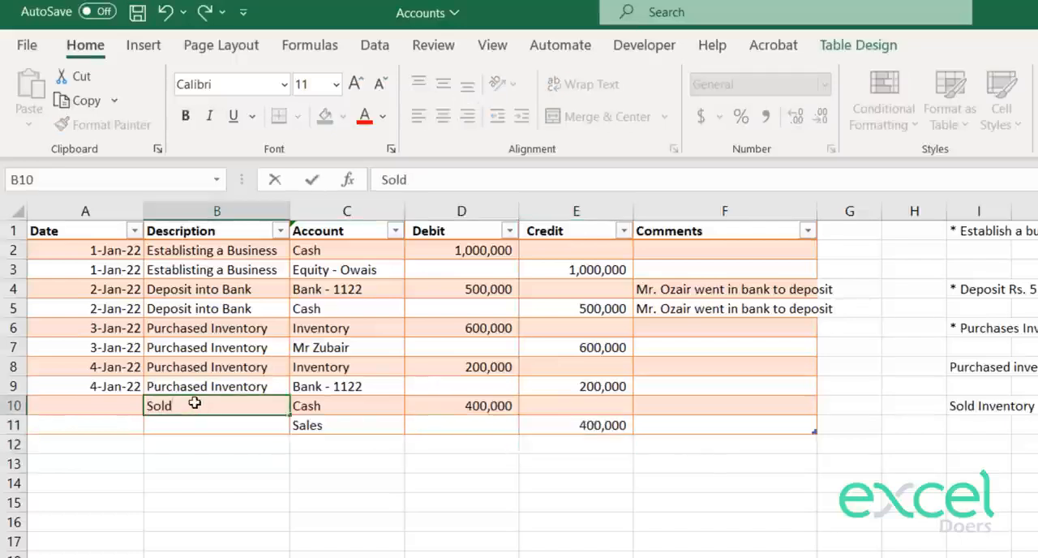
{"action": "type", "text": " the Inventor"}
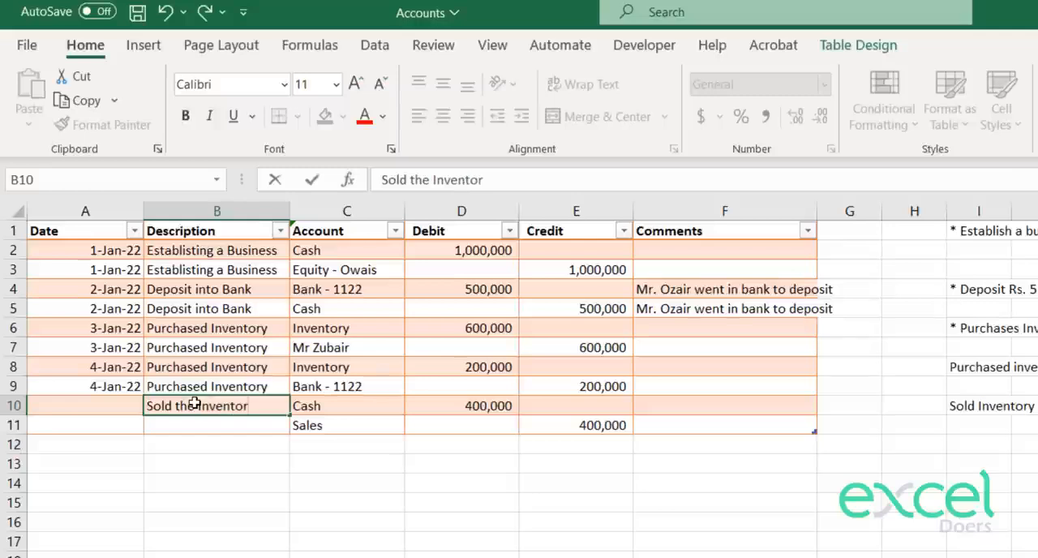
{"action": "type", "text": "y for Cash"}
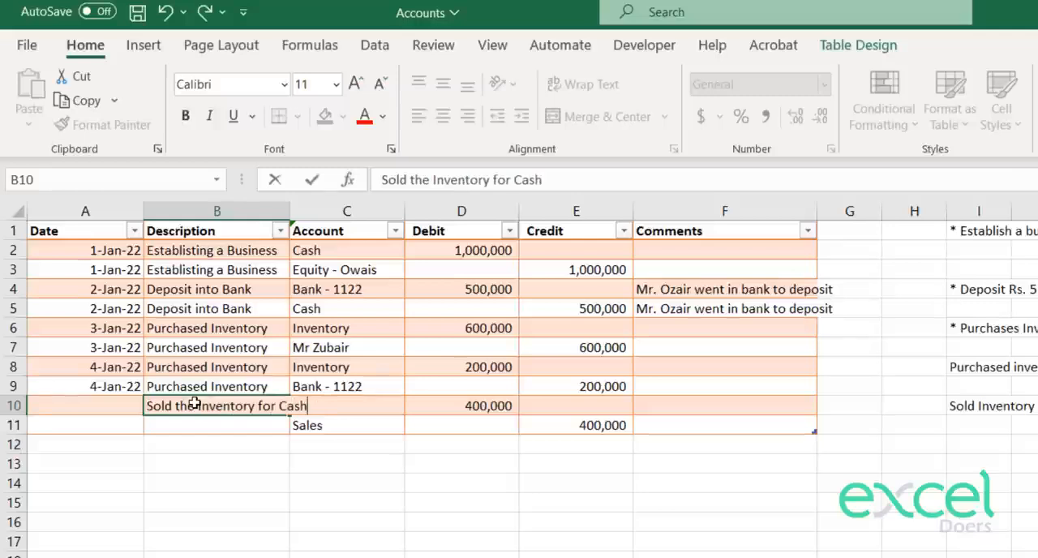
{"action": "key", "text": "Return"}
{"action": "left_click", "coordinate": [195, 404]}
{"action": "key", "text": "ctrl+c"}
{"action": "key", "text": "Down"}
{"action": "key", "text": "ctrl+v"}
Step: Date the cash sale 10 Jan 2022 in A10 and copy the date into A11
{"action": "key", "text": "Left"}
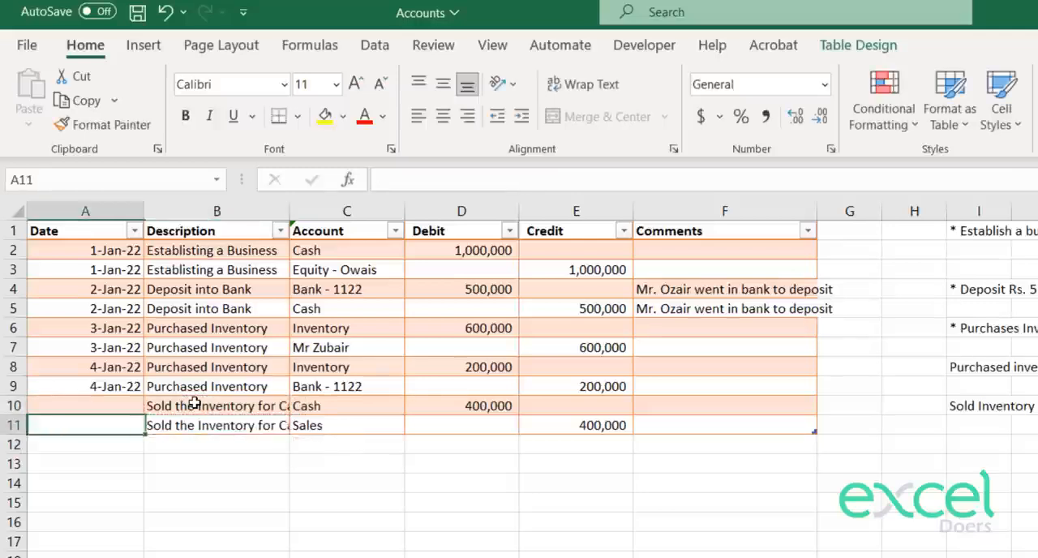
{"action": "key", "text": "Up"}
{"action": "type", "text": "10th o"}
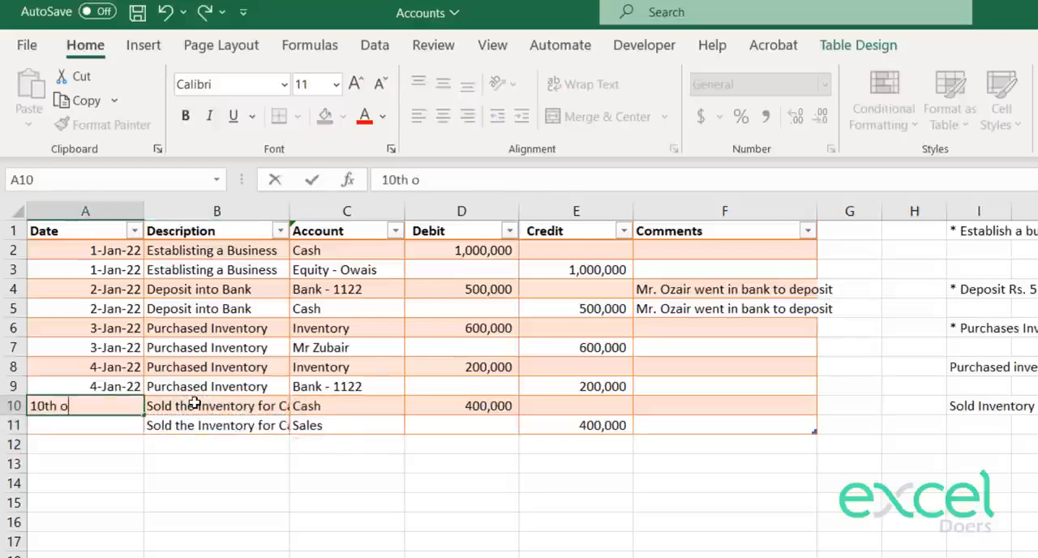
{"action": "key", "text": "BackSpace"}
{"action": "key", "text": "BackSpace"}
{"action": "key", "text": "BackSpace"}
{"action": "type", "text": "jan 2022"}
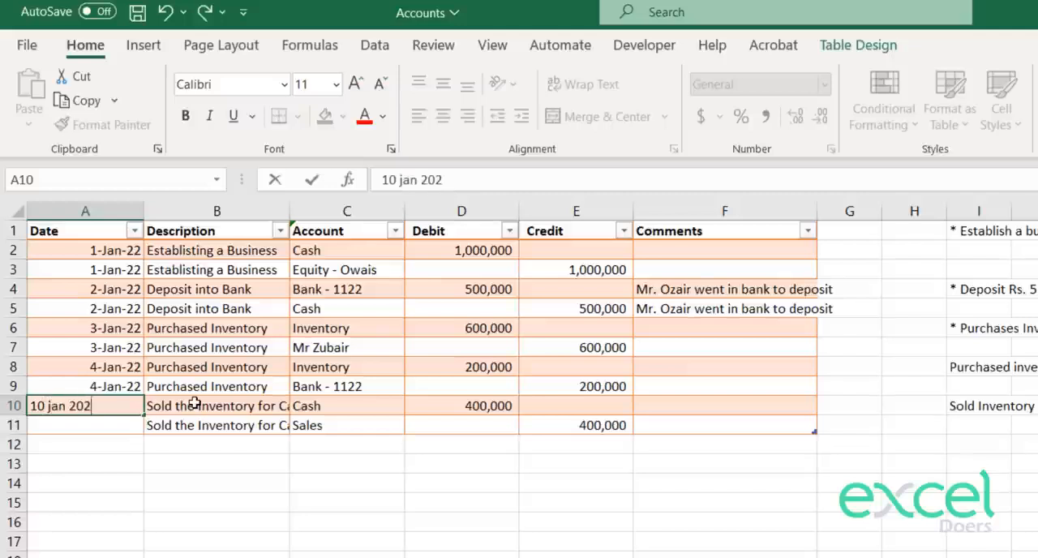
{"action": "key", "text": "Return"}
{"action": "key", "text": "Up"}
{"action": "key", "text": "ctrl+c"}
{"action": "key", "text": "Down"}
{"action": "key", "text": "ctrl+v"}
{"action": "key", "text": "Escape"}
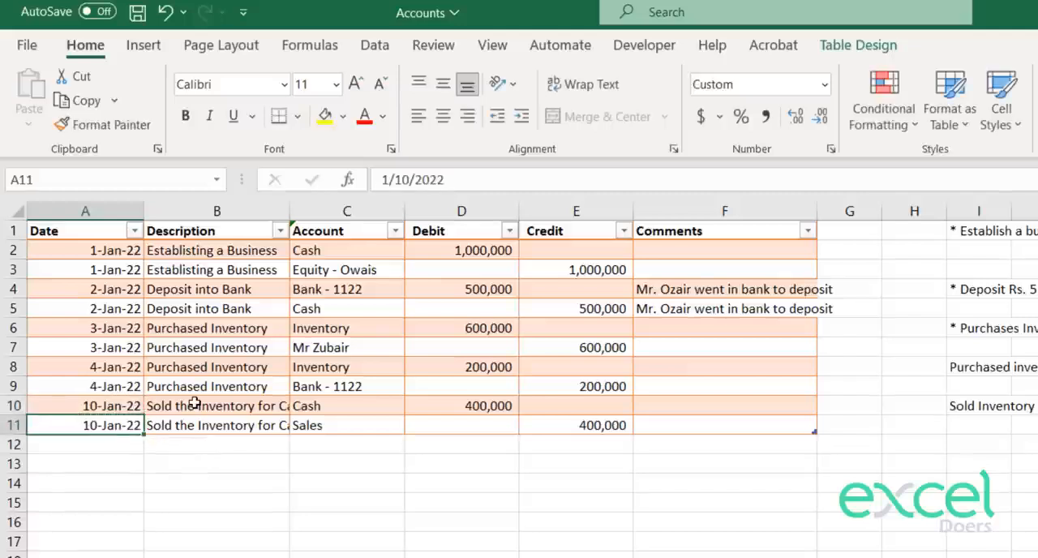
Step: Widen the journal's Account and Description columns so the full sale description fits in its column
{"action": "left_click_drag", "start_coordinate": [707, 405], "coordinate": [3, 422]}
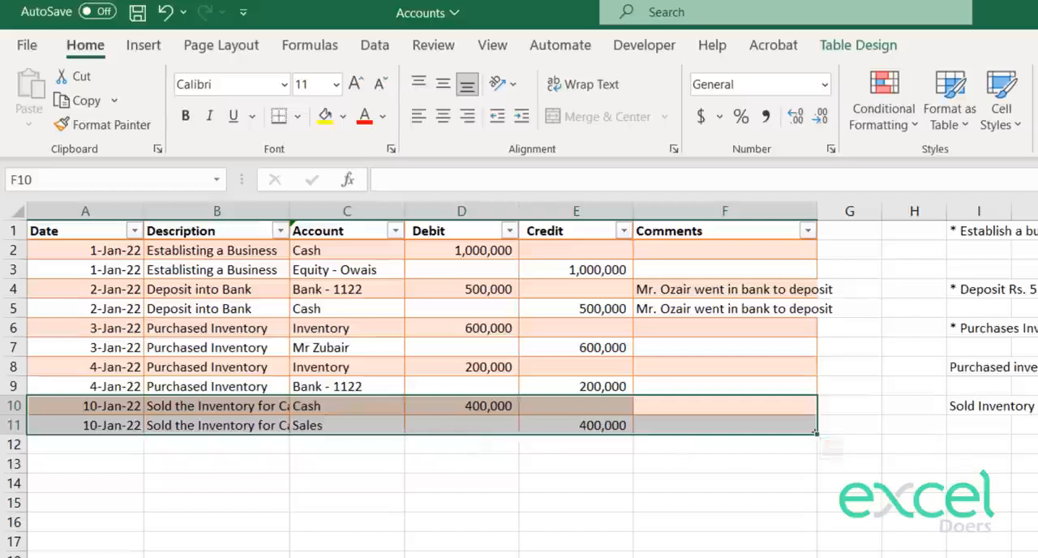
{"action": "left_click", "coordinate": [998, 404]}
{"action": "left_click_drag", "start_coordinate": [998, 403], "coordinate": [987, 415]}
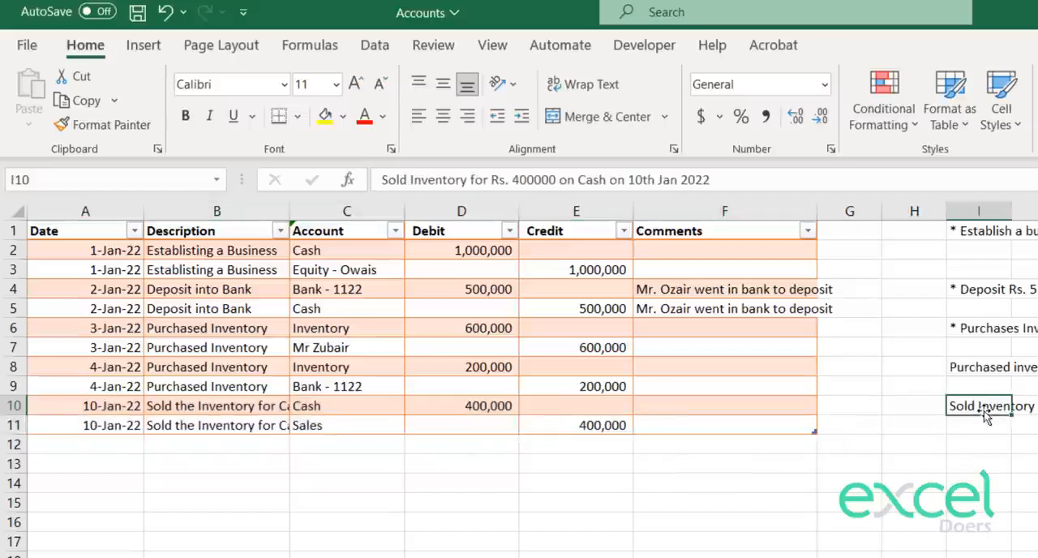
{"action": "left_click_drag", "start_coordinate": [405, 211], "coordinate": [430, 211]}
{"action": "left_click_drag", "start_coordinate": [288, 211], "coordinate": [320, 211]}
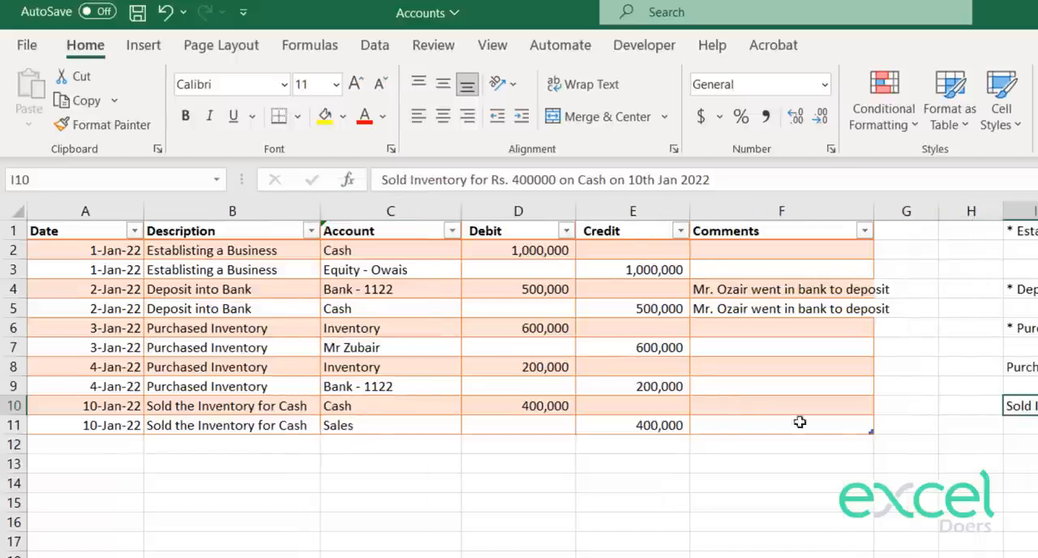
Step: Review the cash sale entry in journal rows 10 and 11 against the transaction note in I10
{"action": "left_click", "coordinate": [580, 442]}
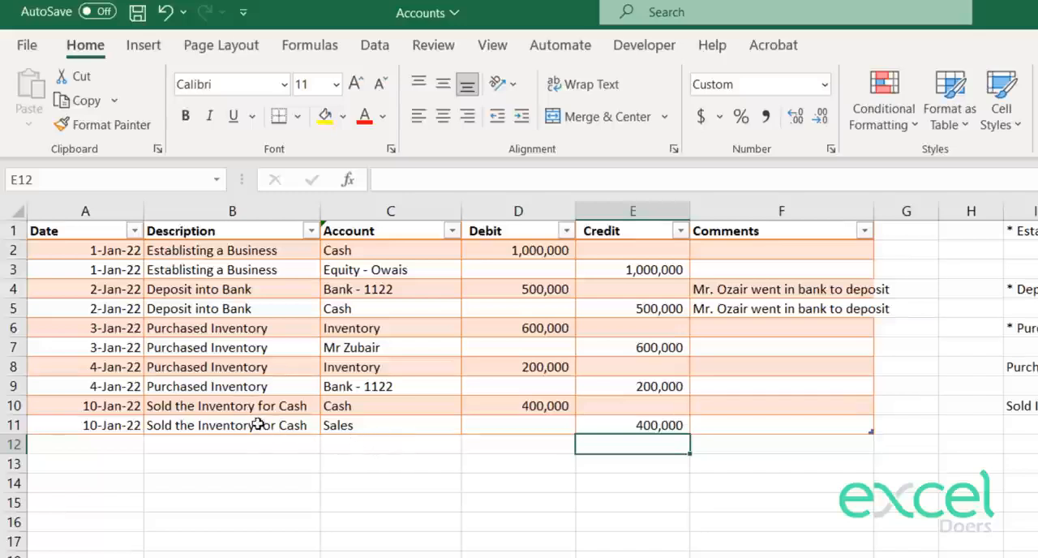
{"action": "left_click_drag", "start_coordinate": [258, 425], "coordinate": [390, 438]}
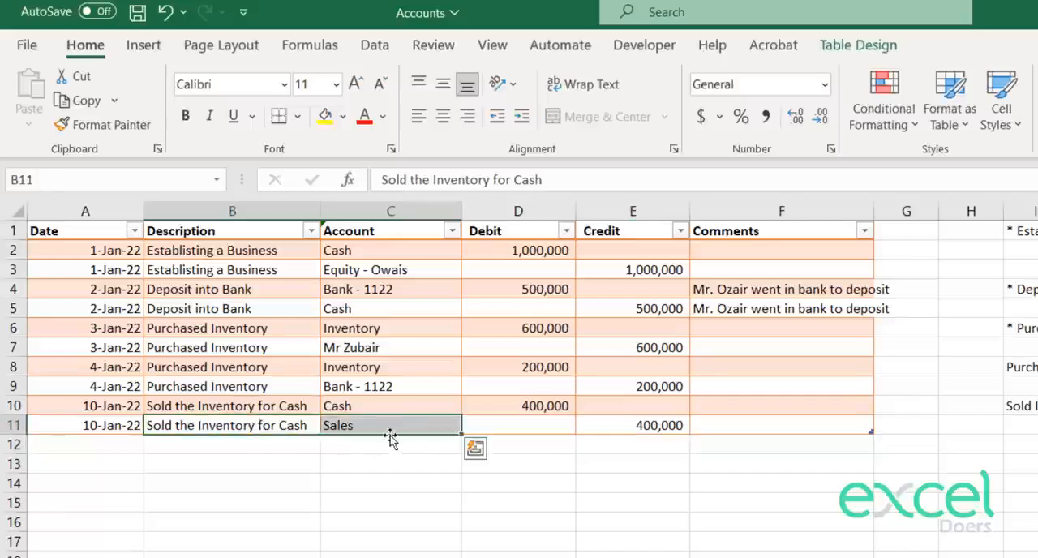
{"action": "left_click_drag", "start_coordinate": [791, 428], "coordinate": [3, 425]}
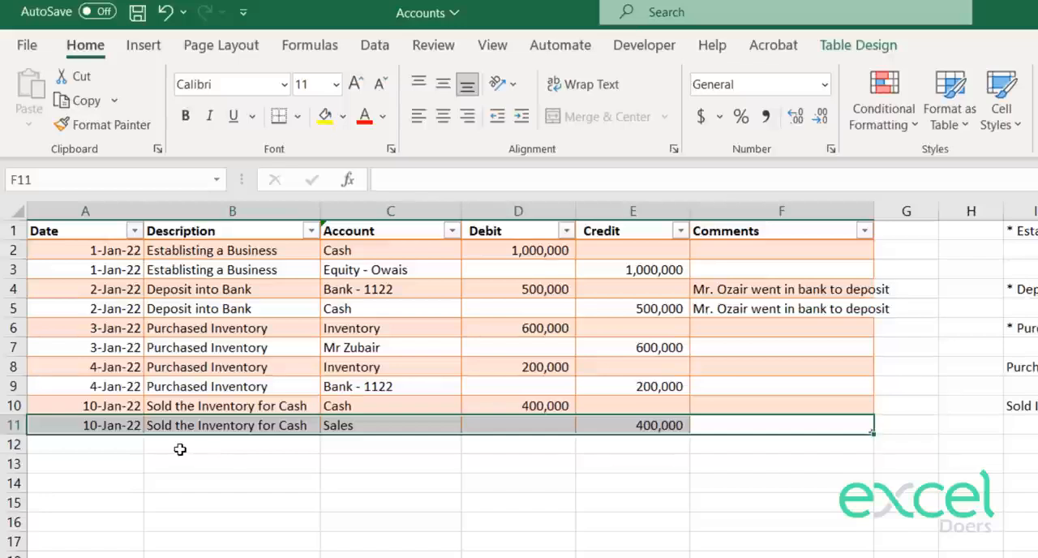
{"action": "left_click", "coordinate": [692, 461]}
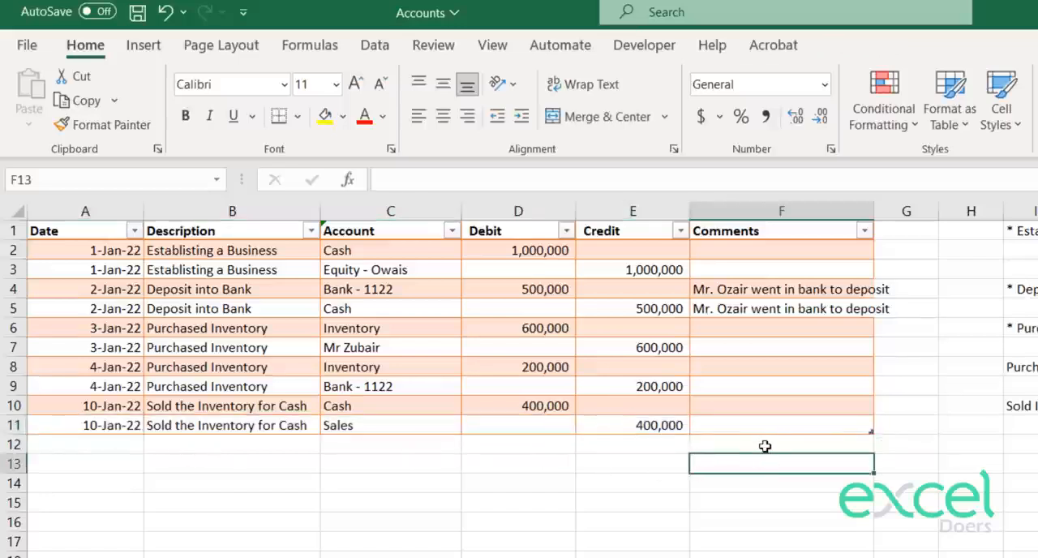
{"action": "left_click_drag", "start_coordinate": [755, 446], "coordinate": [2, 461]}
{"action": "left_click", "coordinate": [1035, 402]}
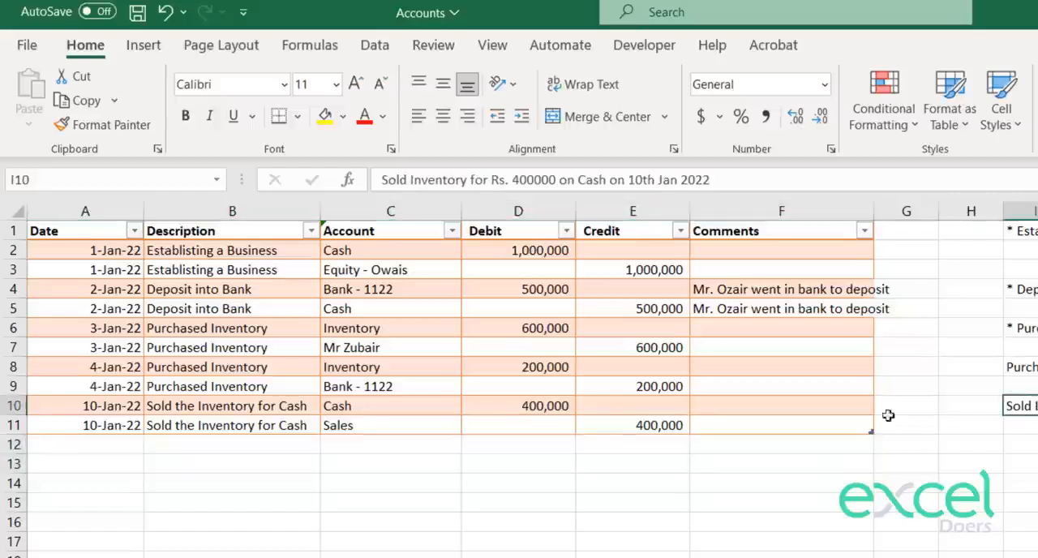
{"action": "left_click_drag", "start_coordinate": [561, 406], "coordinate": [425, 400]}
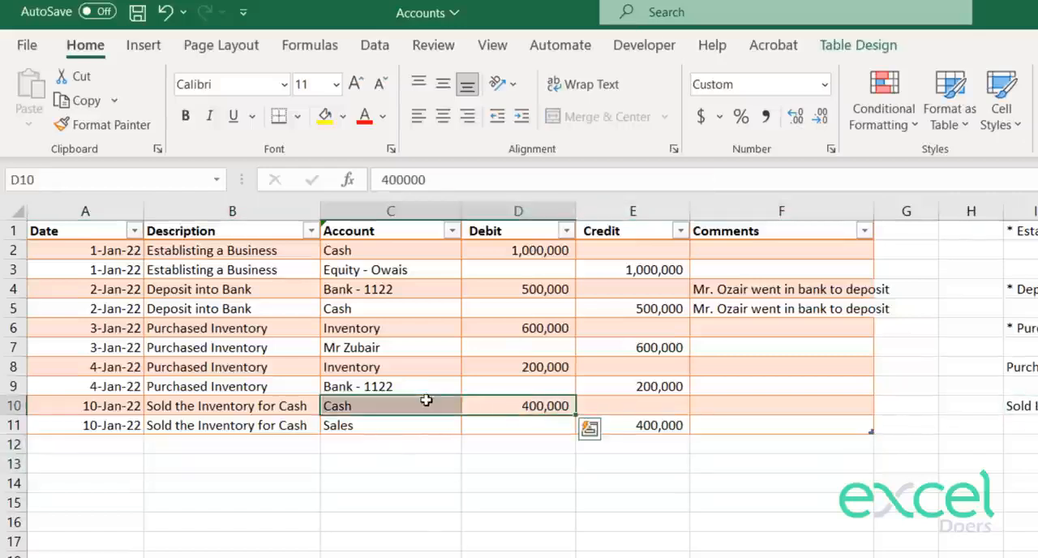
{"action": "key", "text": "ctrl+a"}
{"action": "left_click", "coordinate": [661, 424]}
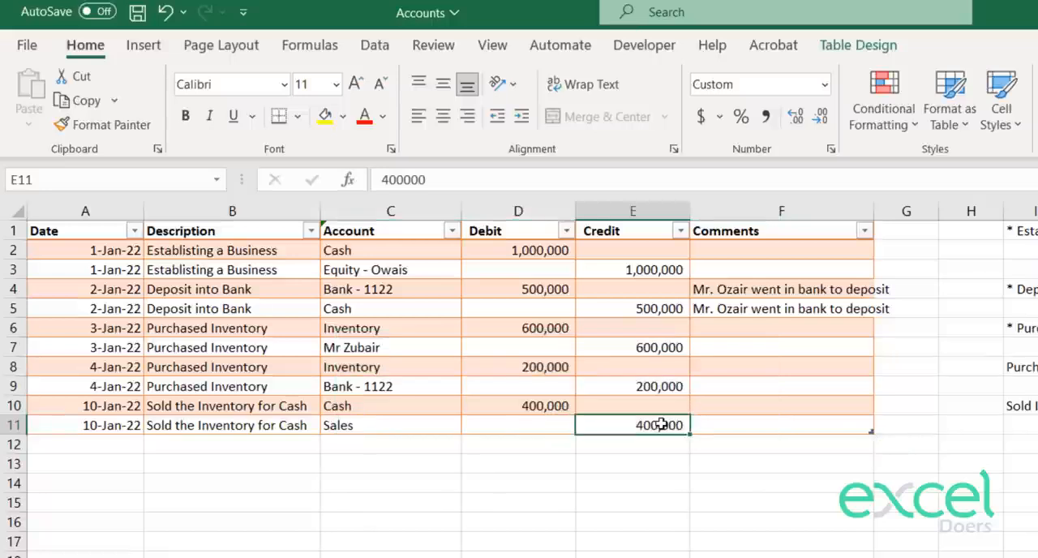
Step: Add Cost of Goods Sold in F8 of the Individual Accounts list on the accounts sheet
{"action": "left_click", "coordinate": [388, 446]}
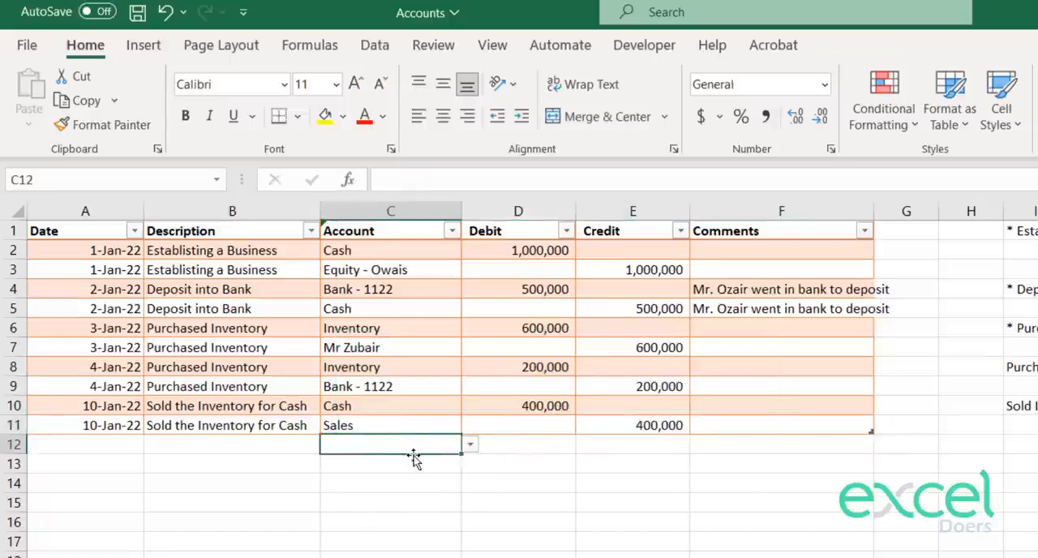
{"action": "key", "text": "ctrl+Page_Down"}
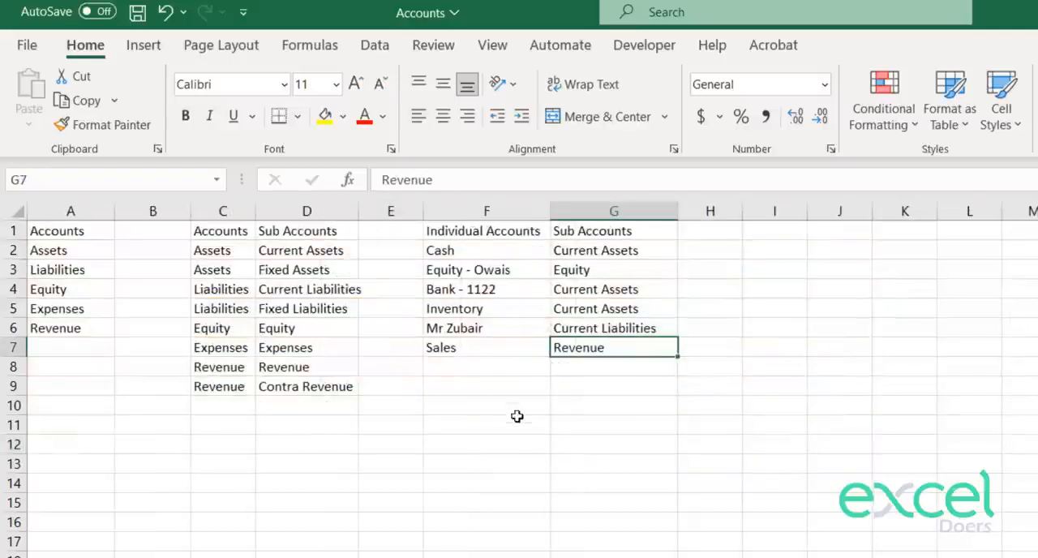
{"action": "left_click", "coordinate": [480, 370]}
{"action": "type", "text": "Cost of Good"}
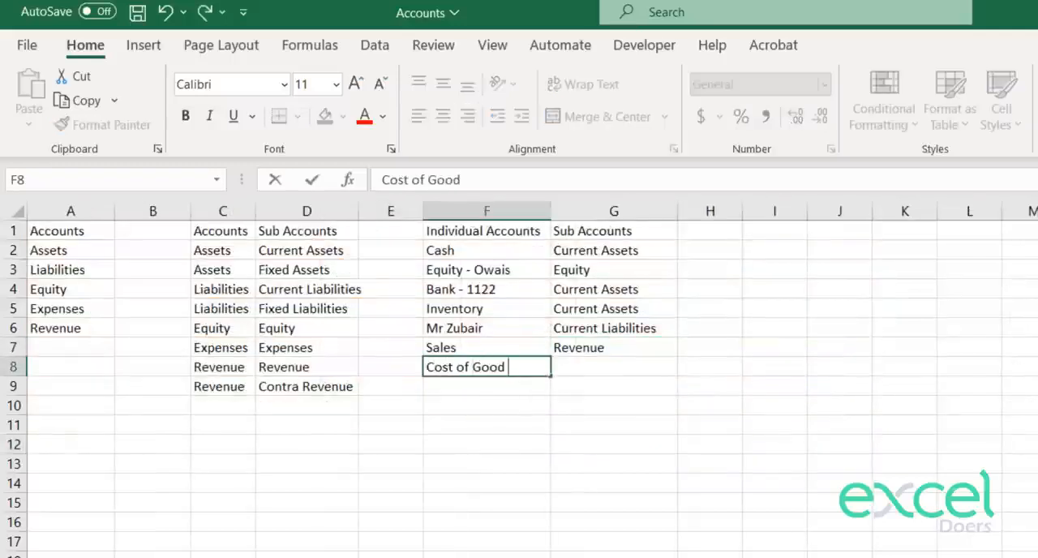
{"action": "type", "text": "s Solds"}
{"action": "key", "text": "BackSpace"}
{"action": "key", "text": "Return"}
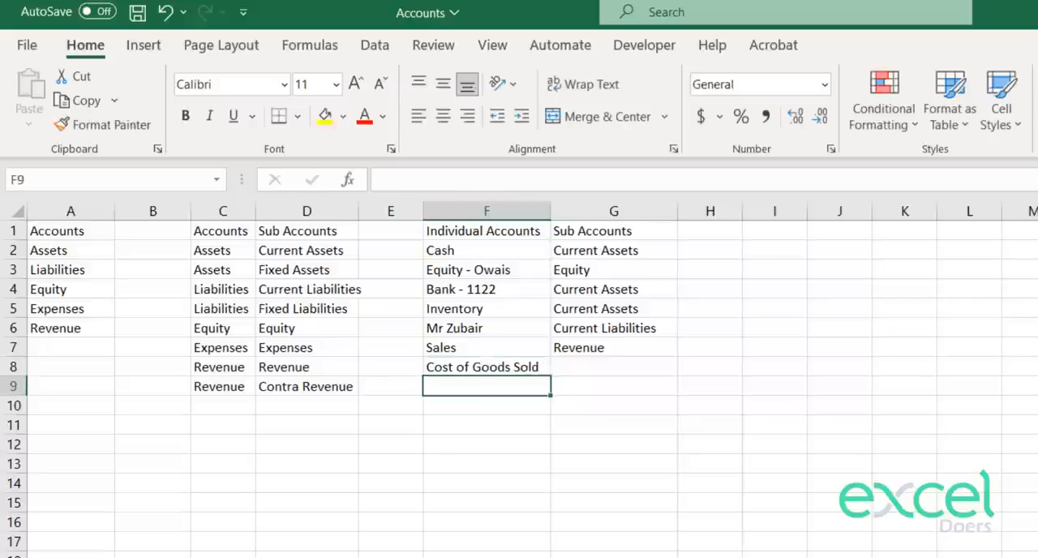
Step: Assign Cost of Goods Sold to the Expenses sub account by copying D7 into G8
{"action": "key", "text": "Right"}
{"action": "key", "text": "Up"}
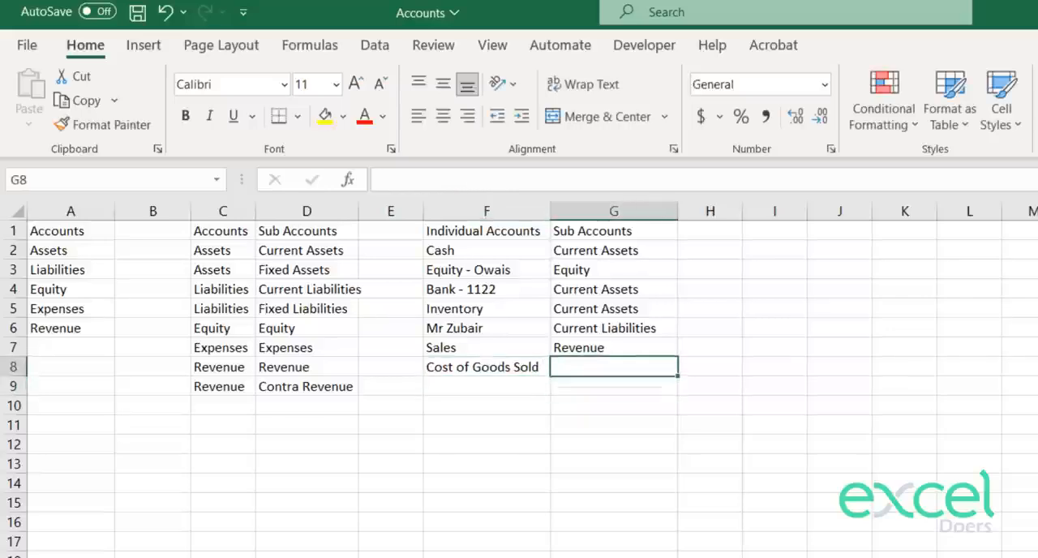
{"action": "key", "text": "Left"}
{"action": "key", "text": "Left"}
{"action": "key", "text": "Left"}
{"action": "key", "text": "Up"}
{"action": "key", "text": "ctrl+c"}
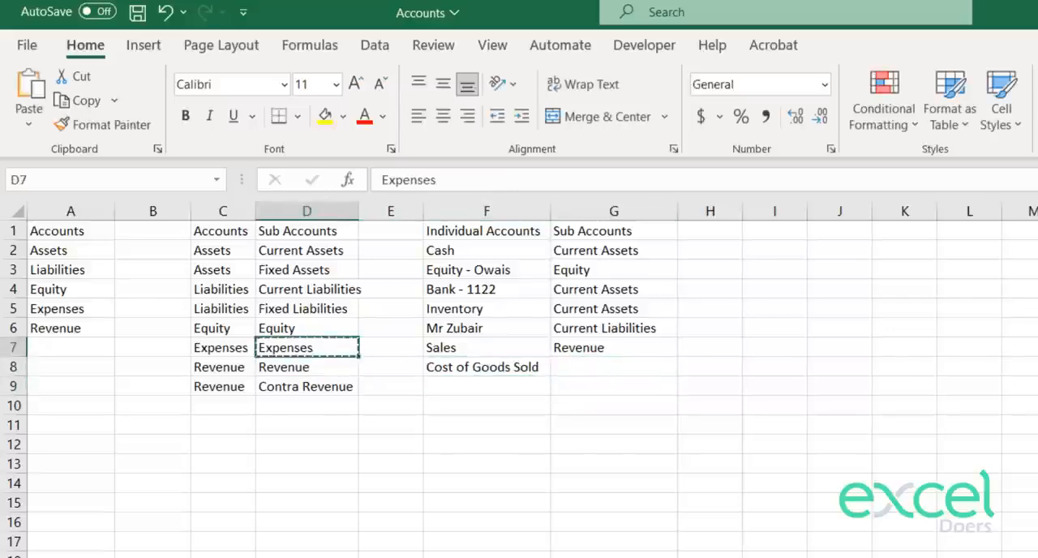
{"action": "key", "text": "Right"}
{"action": "key", "text": "Right"}
{"action": "key", "text": "Right"}
{"action": "key", "text": "Down"}
{"action": "key", "text": "ctrl+v"}
{"action": "key", "text": "Escape"}
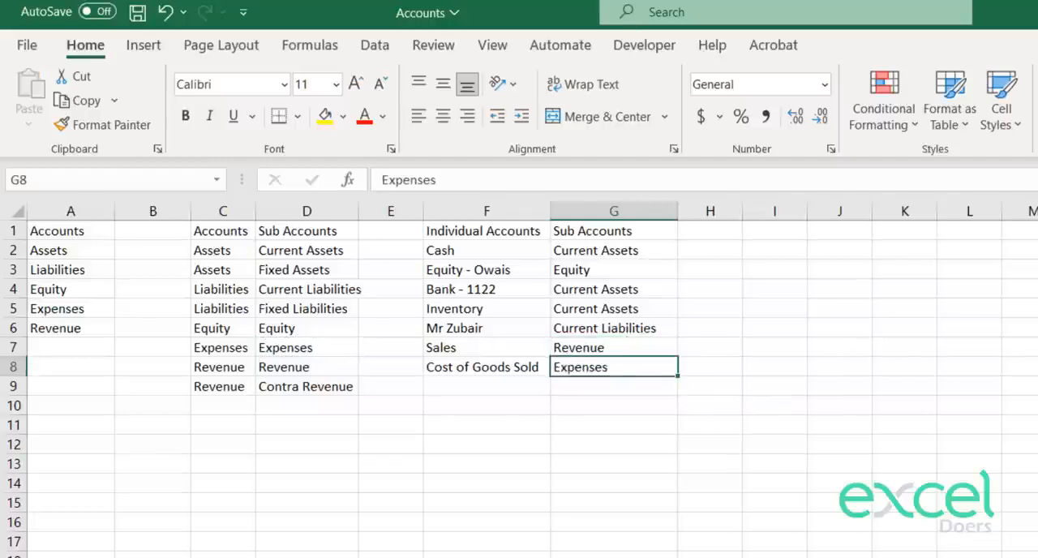
Step: Return to the journal sheet and choose Cost of Goods Sold as the account in C12
{"action": "left_click", "coordinate": [381, 557]}
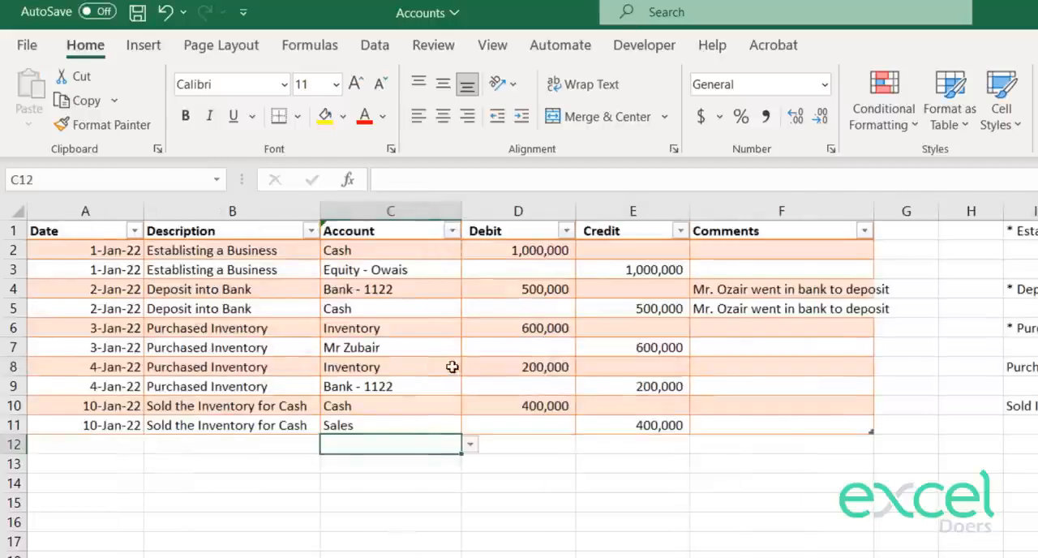
{"action": "left_click", "coordinate": [284, 448]}
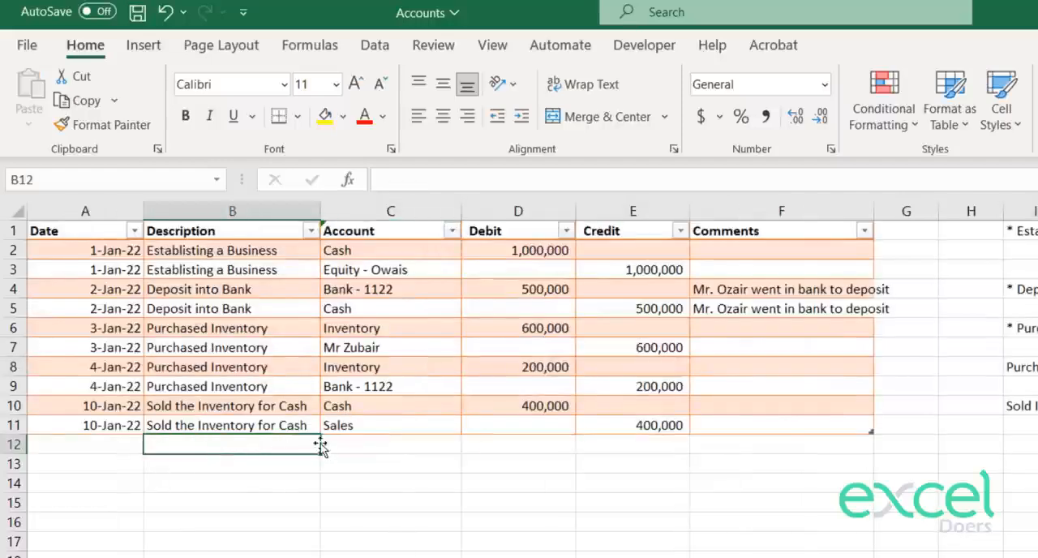
{"action": "left_click", "coordinate": [421, 457]}
{"action": "left_click", "coordinate": [470, 444]}
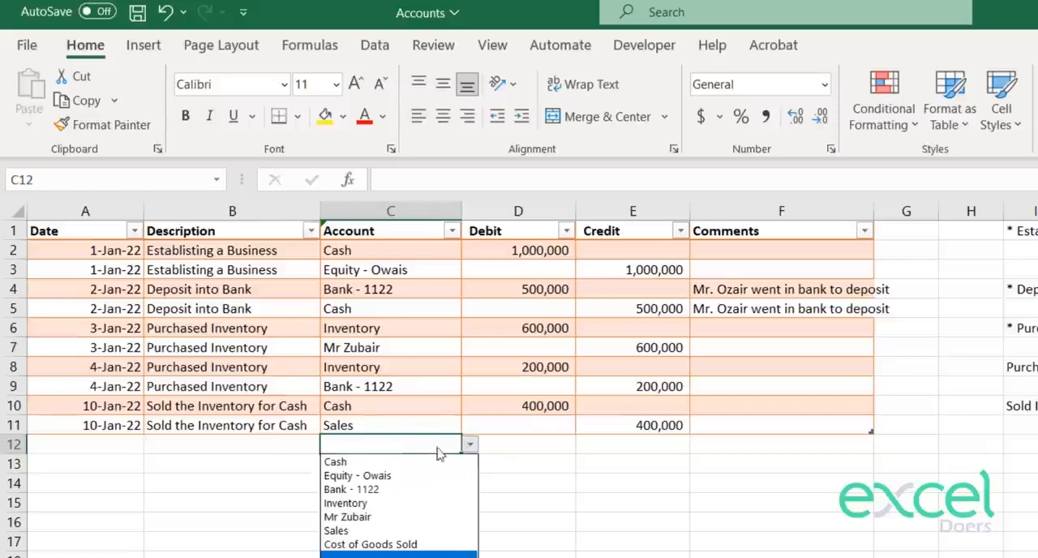
{"action": "left_click", "coordinate": [404, 545]}
Step: Debit Cost of Goods Sold with 300,000 in D12
{"action": "left_click", "coordinate": [500, 443]}
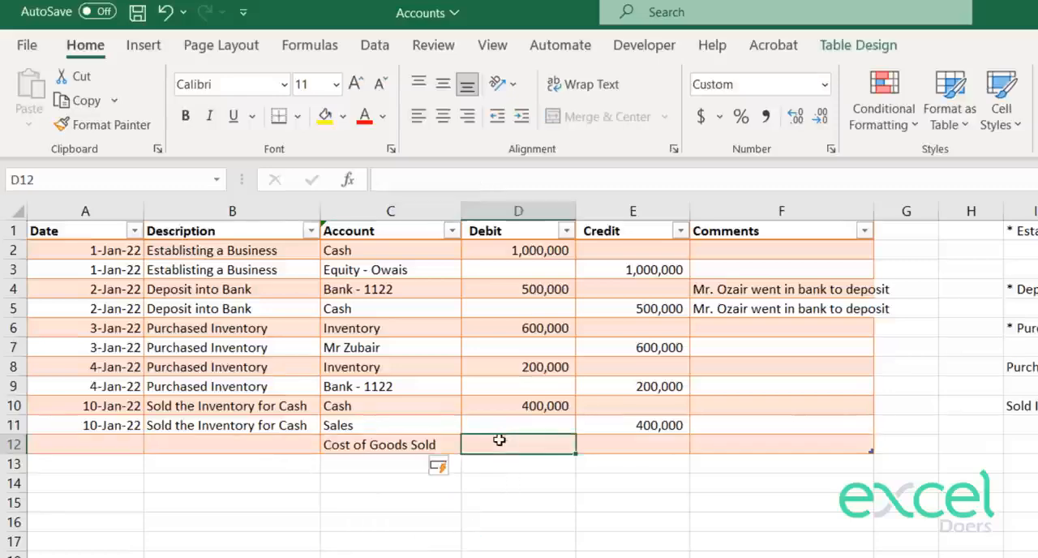
{"action": "left_click_drag", "start_coordinate": [524, 408], "coordinate": [667, 429]}
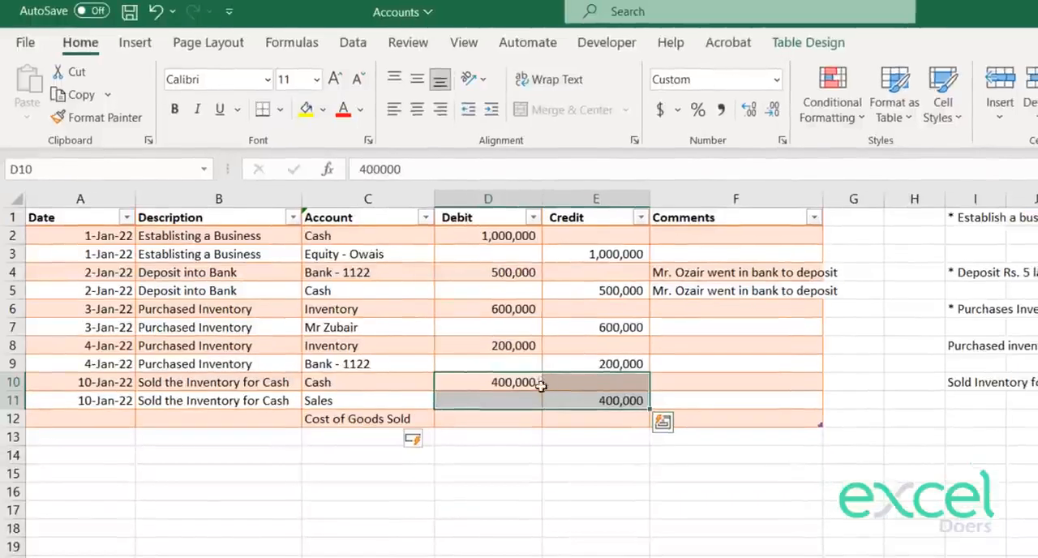
{"action": "left_click", "coordinate": [516, 422]}
{"action": "type", "text": "300000"}
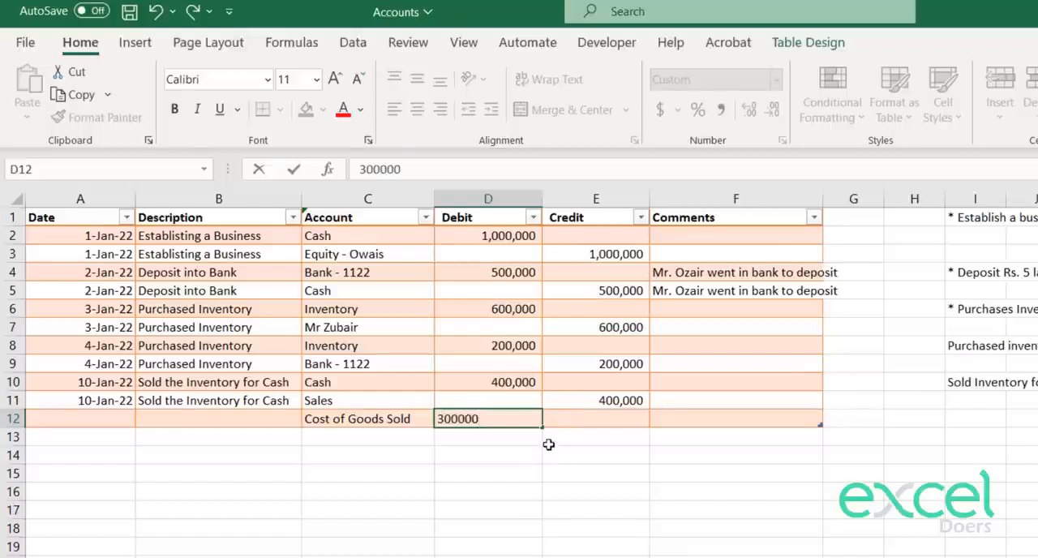
{"action": "key", "text": "Return"}
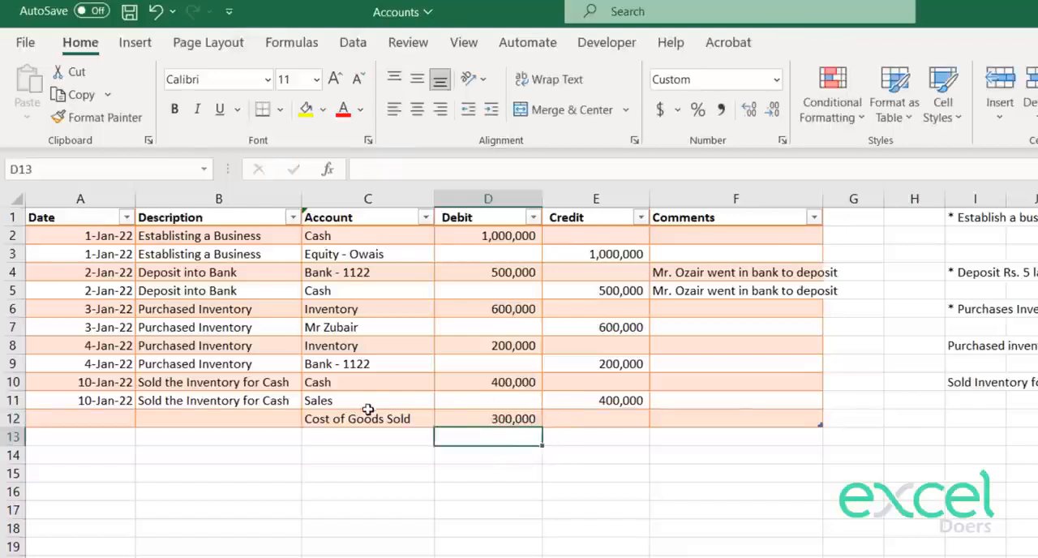
{"action": "left_click_drag", "start_coordinate": [316, 395], "coordinate": [244, 400]}
{"action": "left_click", "coordinate": [499, 422]}
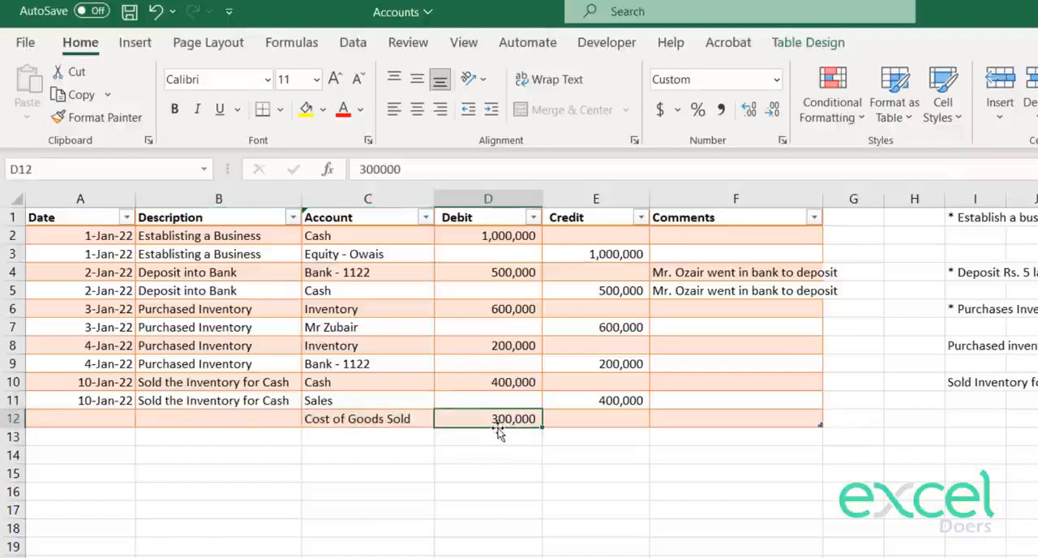
Step: Choose Inventory as the account in C13 and credit it with 300,000 in E13
{"action": "left_click", "coordinate": [396, 436]}
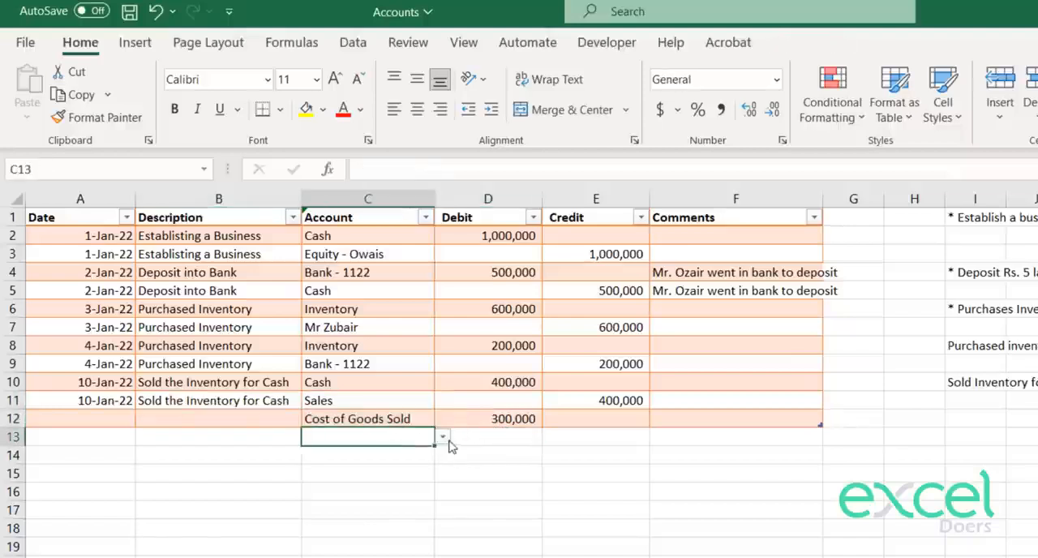
{"action": "left_click", "coordinate": [442, 436]}
{"action": "left_click", "coordinate": [340, 491]}
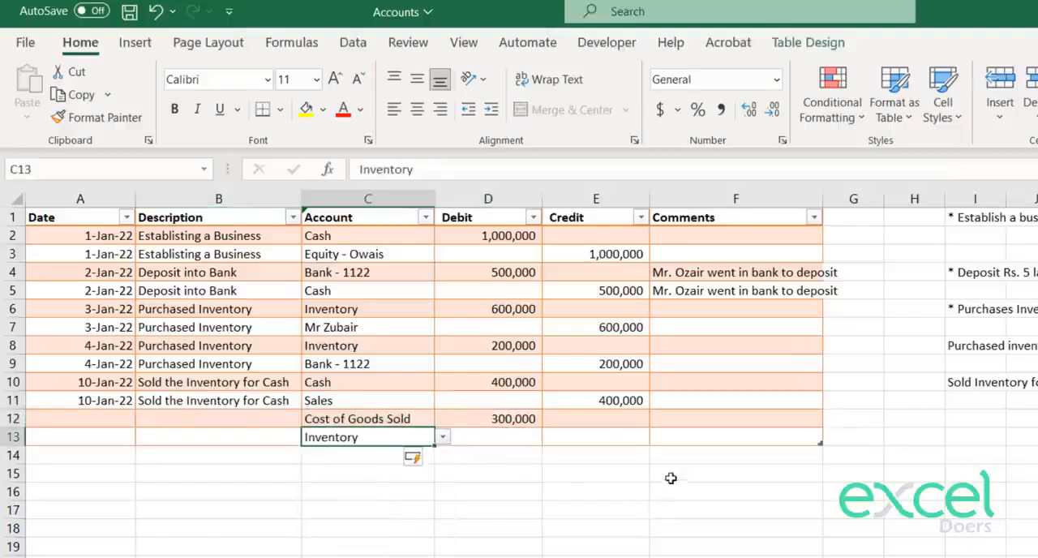
{"action": "left_click", "coordinate": [601, 439]}
{"action": "type", "text": "300000"}
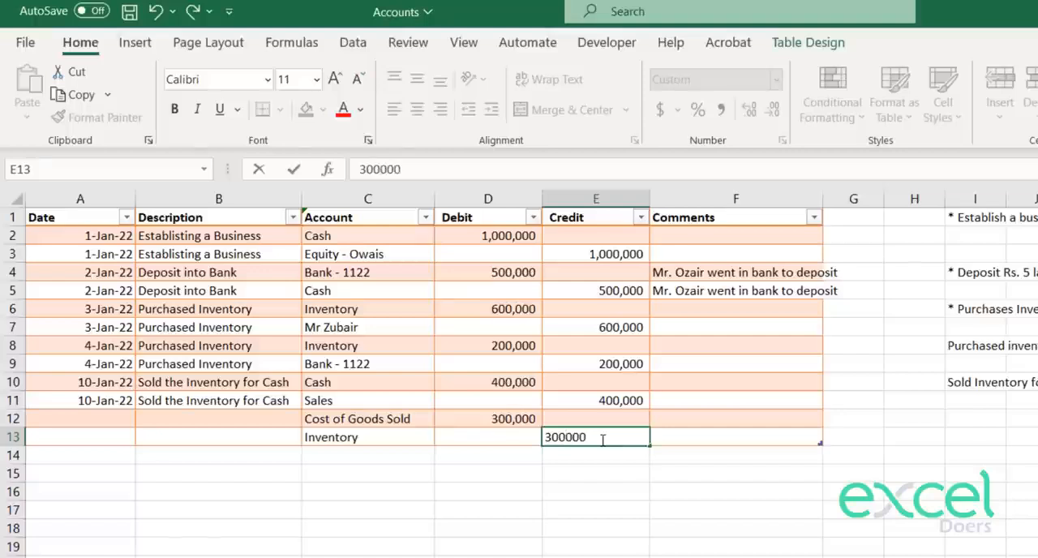
{"action": "key", "text": "Return"}
Step: Enter Adjust Inventory against COGS as the description in B12 and copy it into B13
{"action": "left_click", "coordinate": [148, 414]}
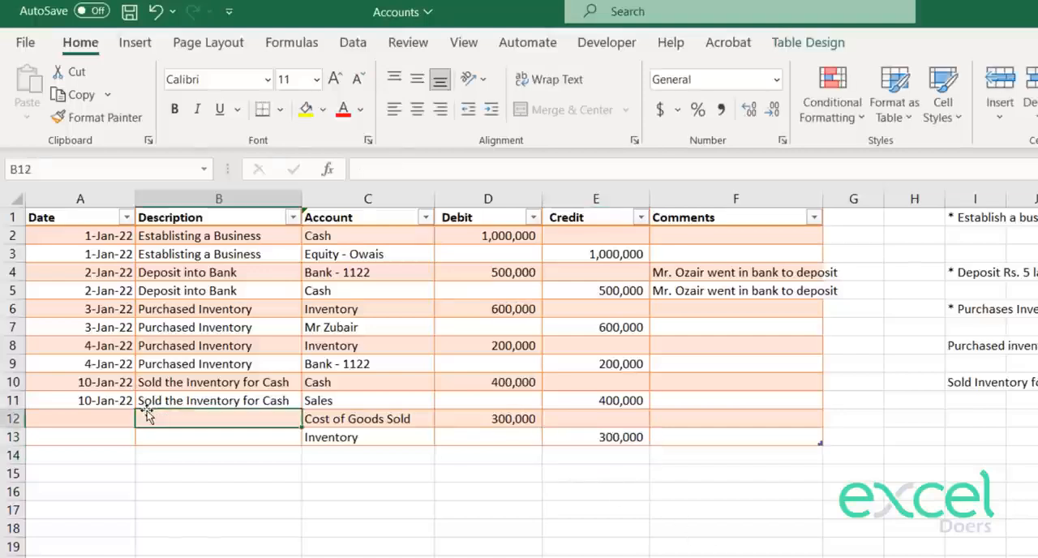
{"action": "type", "text": "A"}
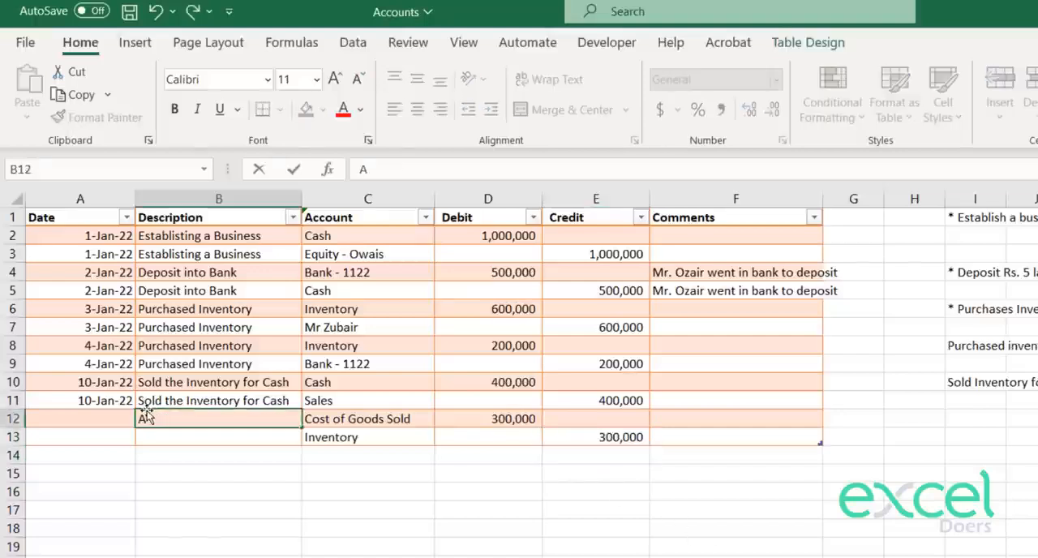
{"action": "type", "text": "djust Inv"}
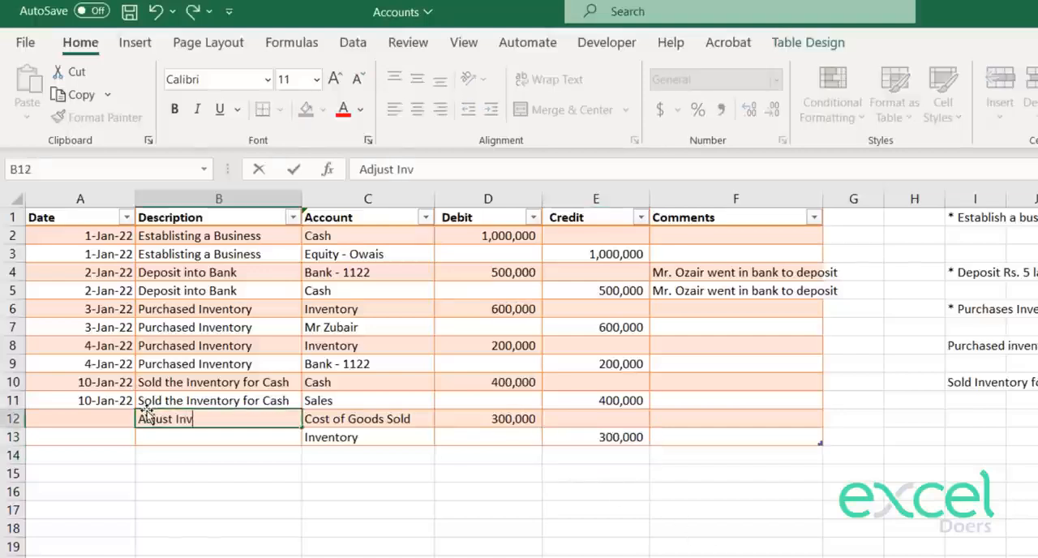
{"action": "type", "text": "entory against C"}
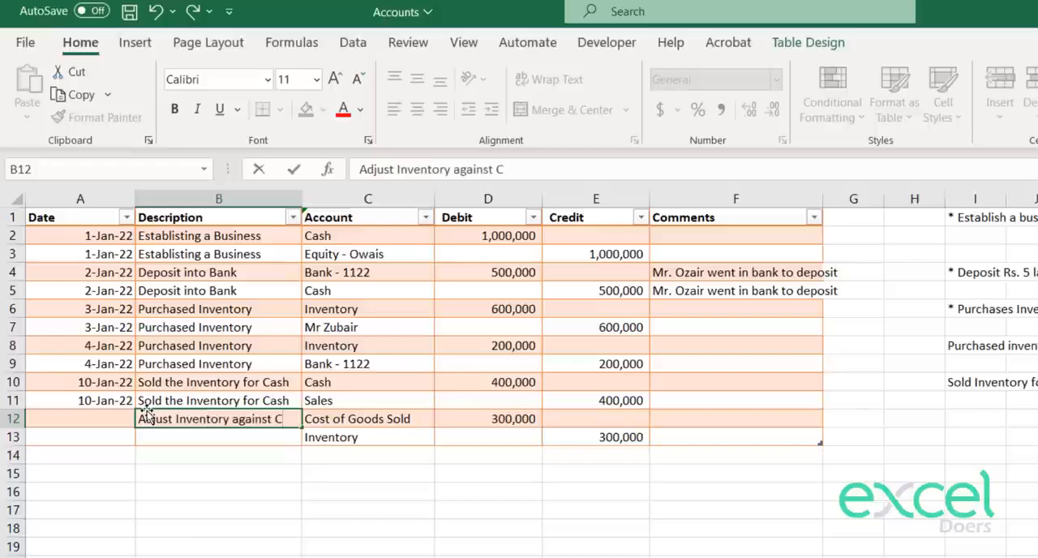
{"action": "type", "text": "OGS"}
{"action": "key", "text": "Return"}
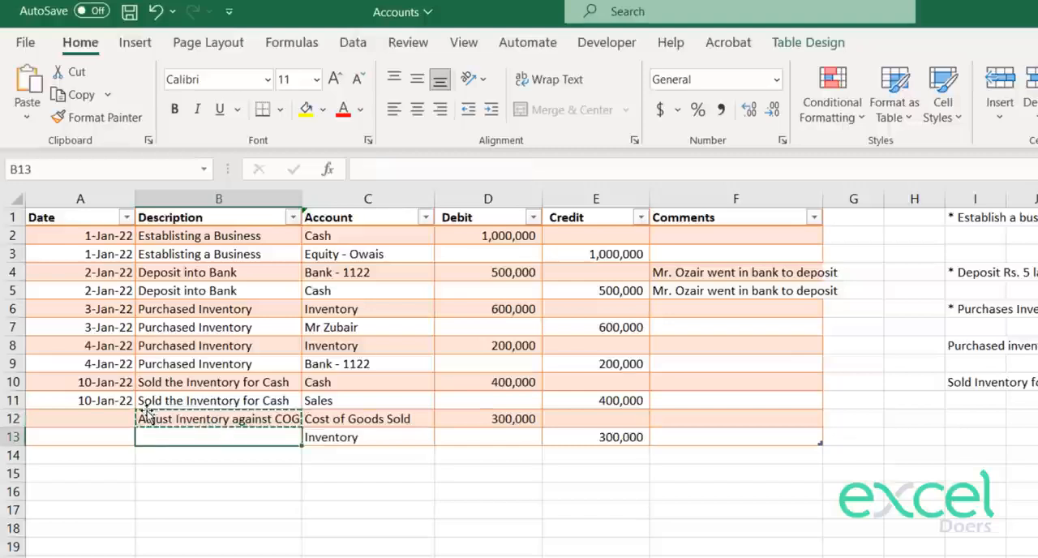
{"action": "key", "text": "ctrl+d"}
Step: Copy the 10-Jan-22 date from A11 into A12 and A13 for the inventory adjustment
{"action": "key", "text": "Left"}
{"action": "key", "text": "Up"}
{"action": "key", "text": "Up"}
{"action": "key", "text": "ctrl+c"}
{"action": "key", "text": "Down"}
{"action": "key", "text": "ctrl+v"}
{"action": "key", "text": "Down"}
{"action": "key", "text": "ctrl+v"}
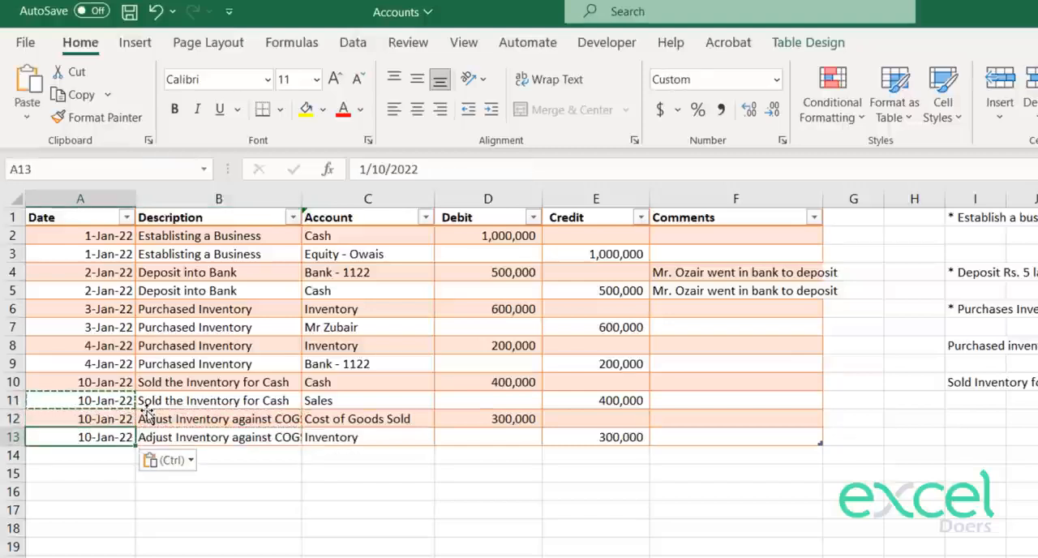
{"action": "key", "text": "Escape"}
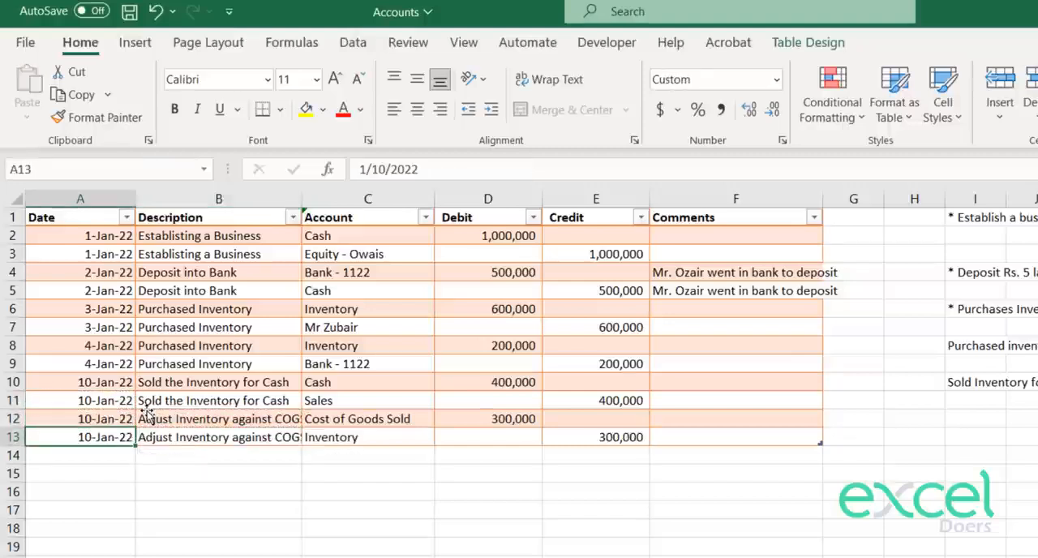
{"action": "left_click", "coordinate": [681, 470]}
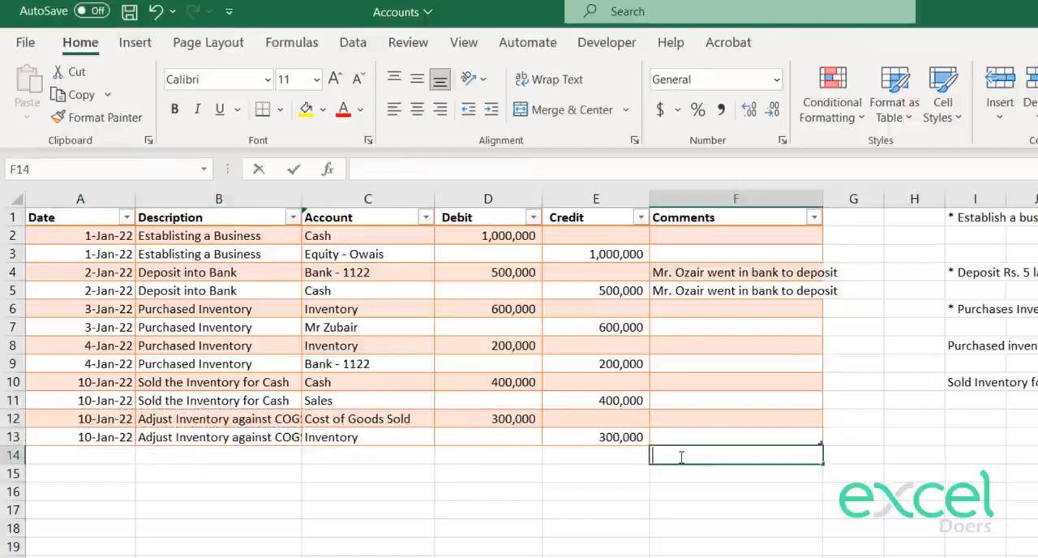
{"action": "double_click", "coordinate": [679, 456]}
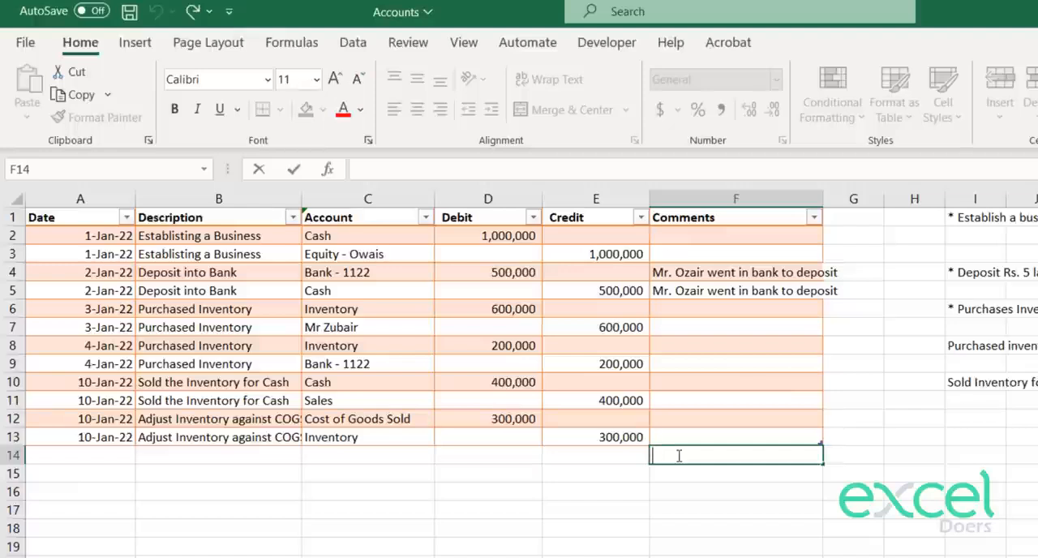
{"action": "key", "text": "Escape"}
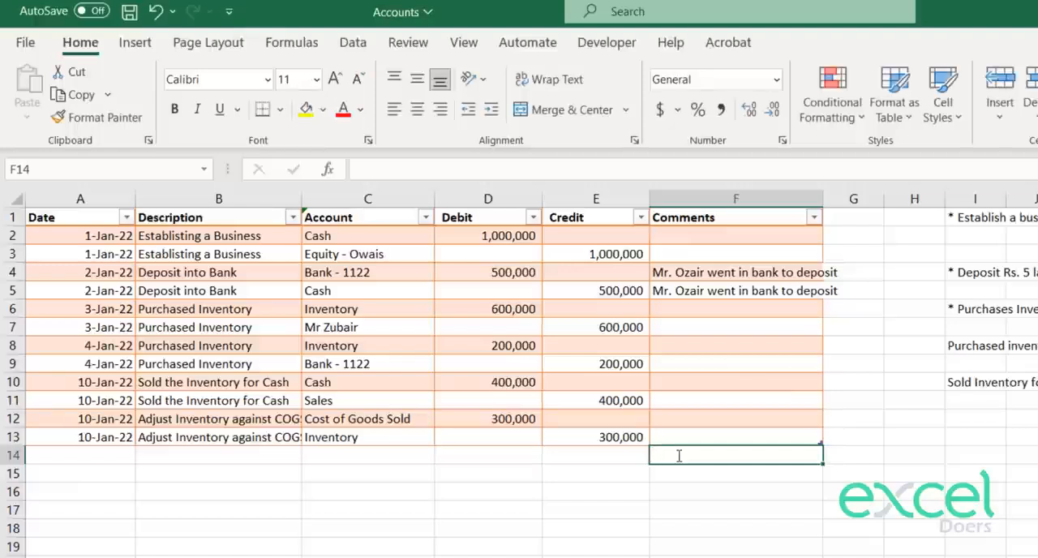
Step: Enter the transaction note Sold Inventory for Rs. 300000 on Credit on 15 Jan 2022 in I14
{"action": "key", "text": "Right"}
{"action": "key", "text": "Right"}
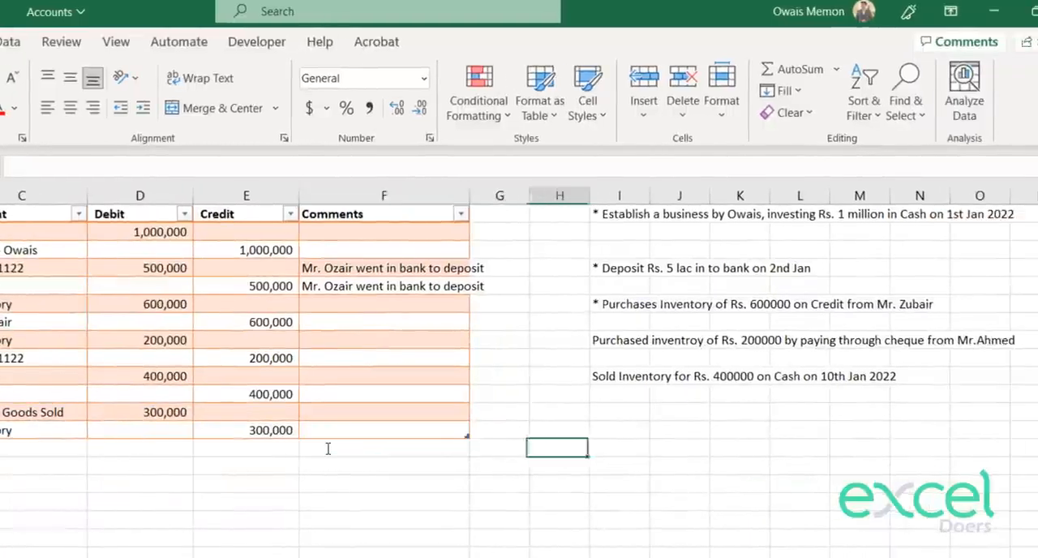
{"action": "key", "text": "Right"}
{"action": "type", "text": "Sold"}
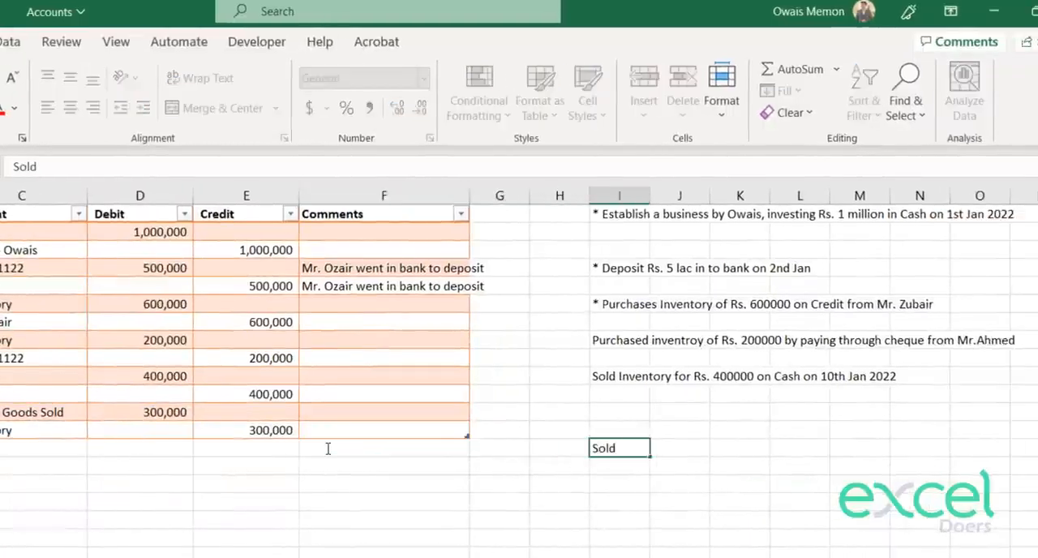
{"action": "type", "text": " Inventory for Rs."}
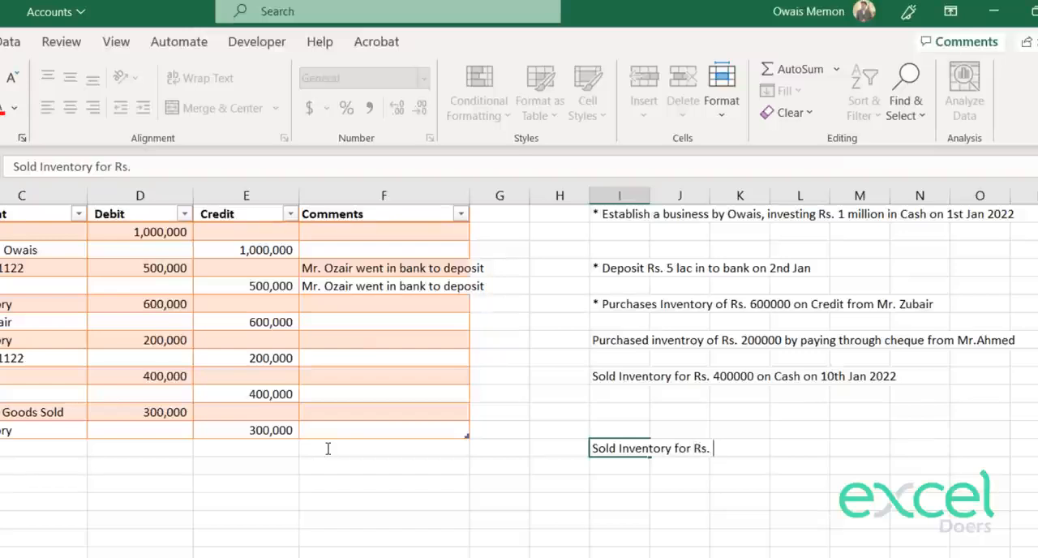
{"action": "type", "text": "300000 on Credi"}
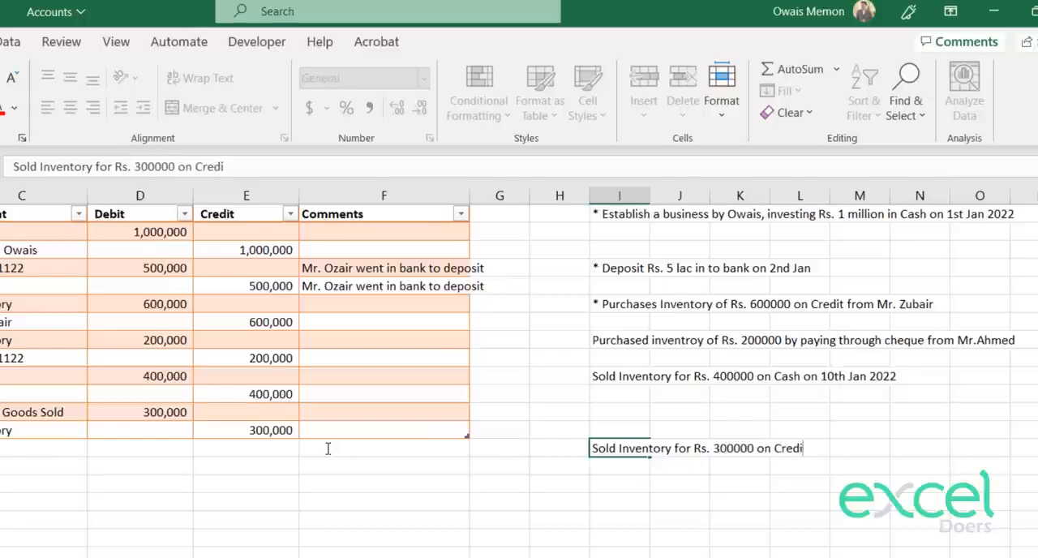
{"action": "type", "text": "15 a"}
{"action": "key", "text": "BackSpace"}
{"action": "type", "text": "J:a"}
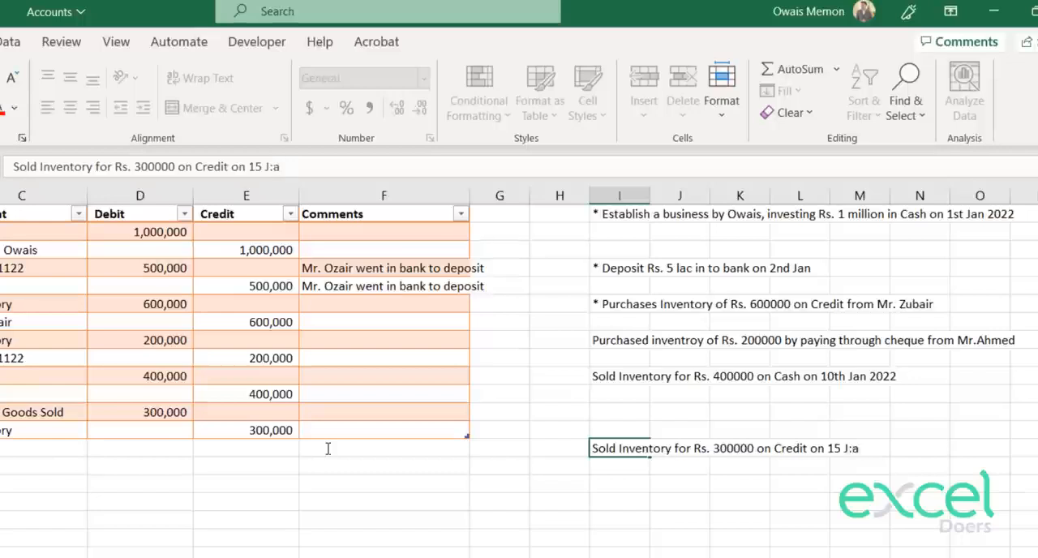
{"action": "type", "text": "n 2022"}
{"action": "key", "text": "Return"}
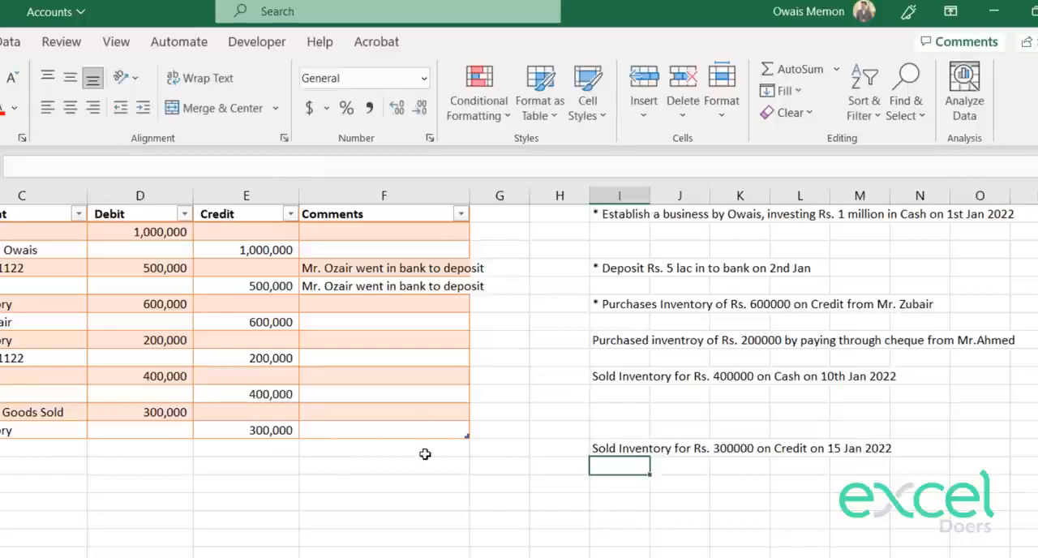
{"action": "left_click", "coordinate": [740, 452]}
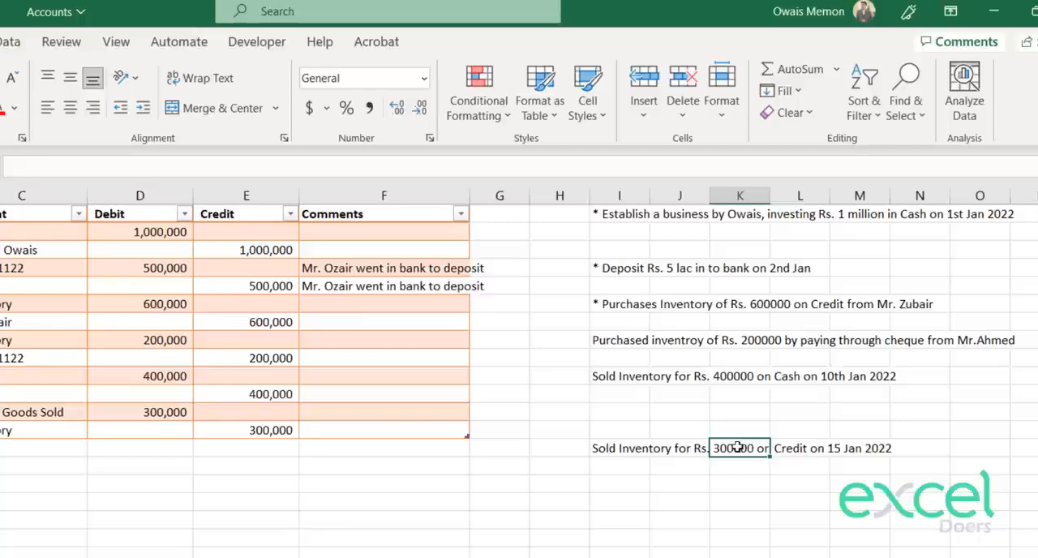
{"action": "left_click", "coordinate": [818, 450]}
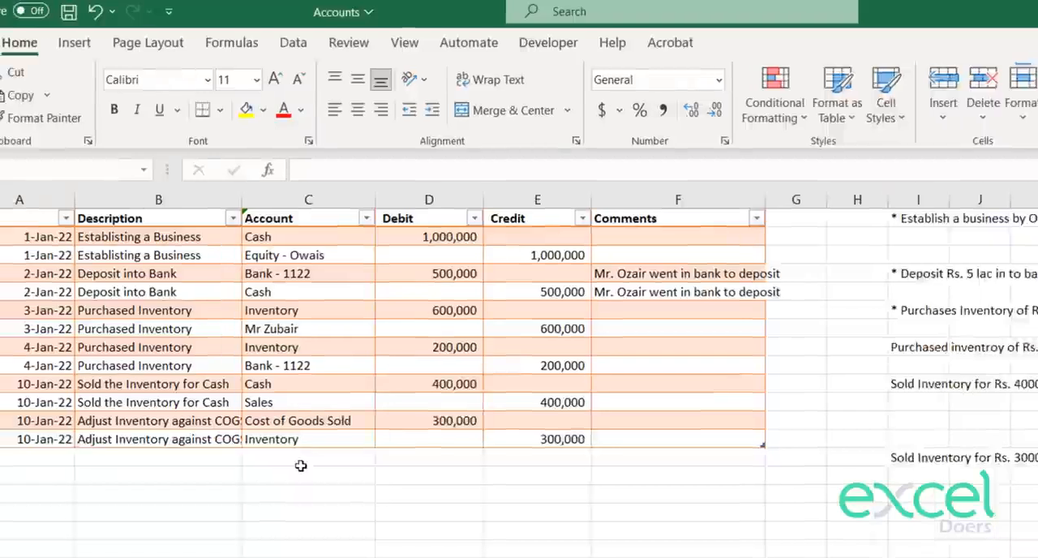
{"action": "left_click", "coordinate": [6, 449]}
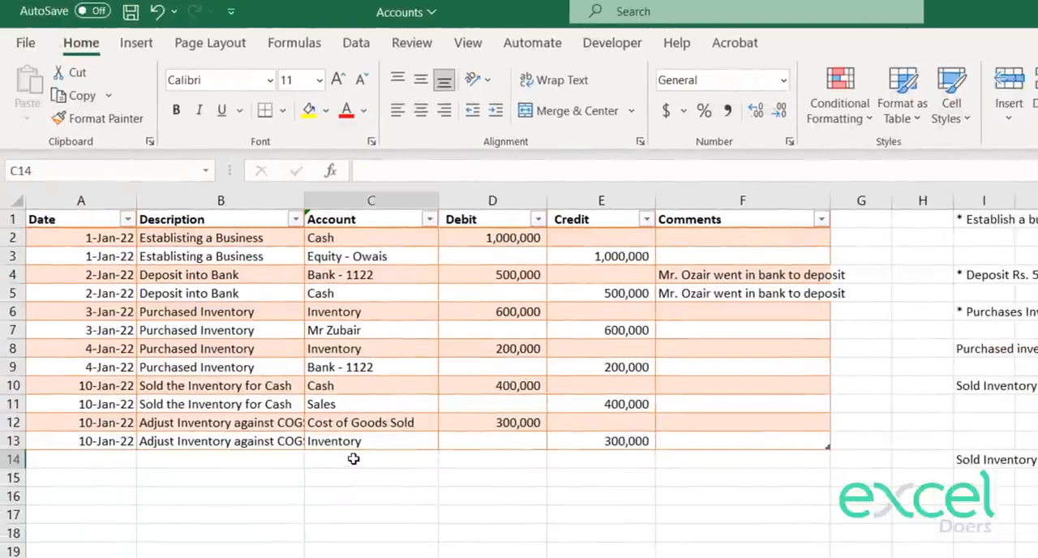
{"action": "left_click", "coordinate": [447, 461]}
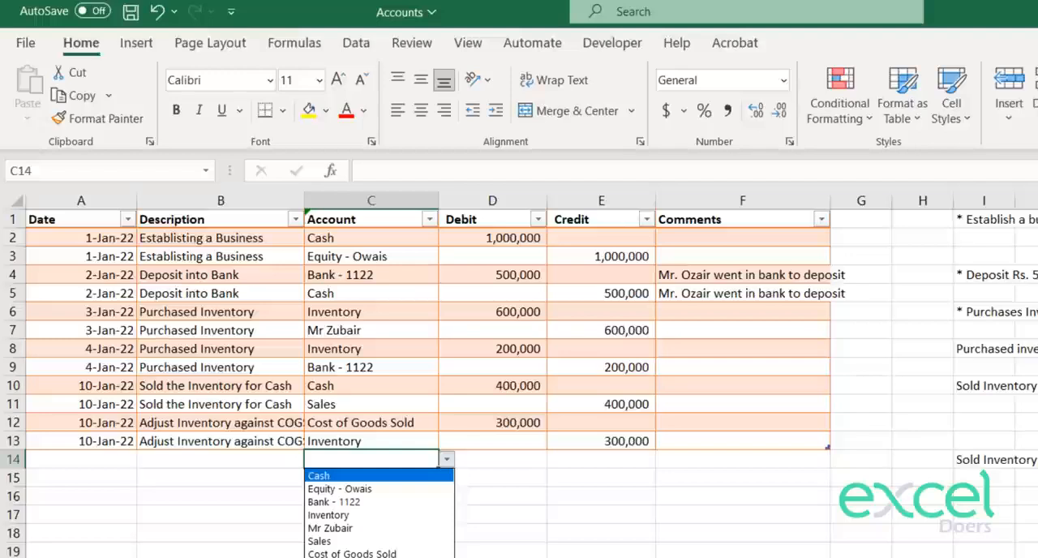
{"action": "key", "text": "Escape"}
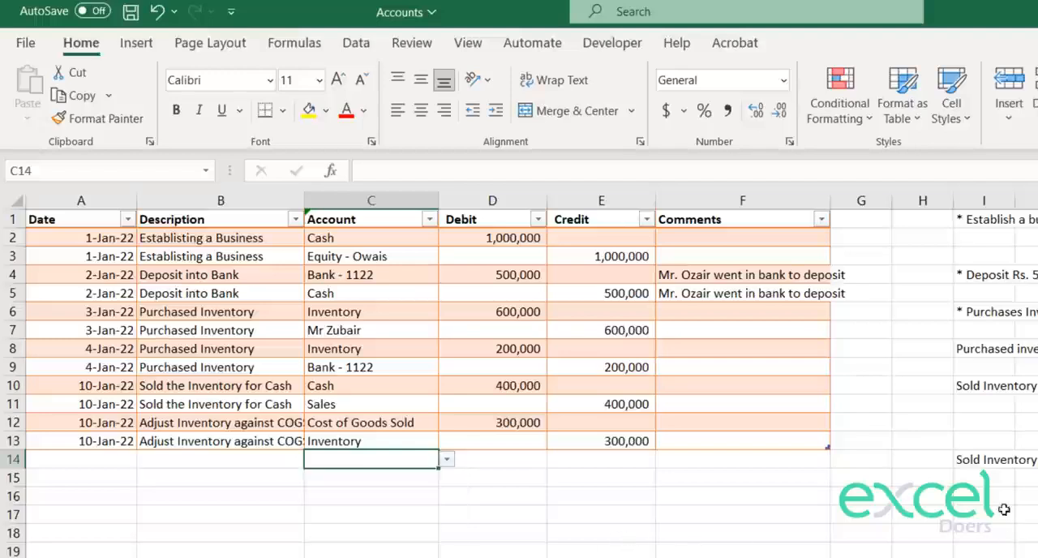
Step: Insert "to Mr" and the credit customer's name after "on Credit" in the I14 transaction note
{"action": "left_click", "coordinate": [966, 459]}
{"action": "double_click", "coordinate": [963, 460]}
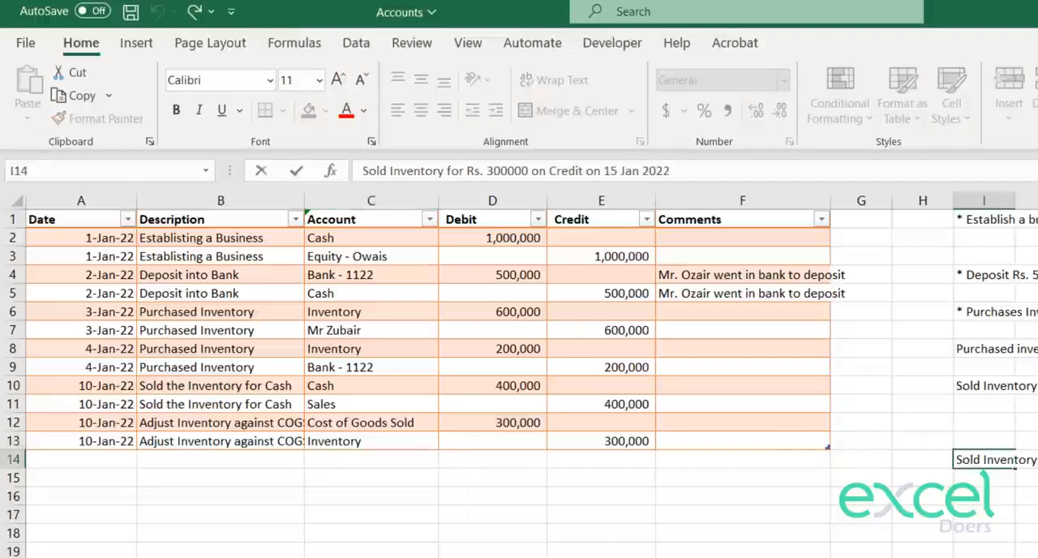
{"action": "type", "text": "to Mr"}
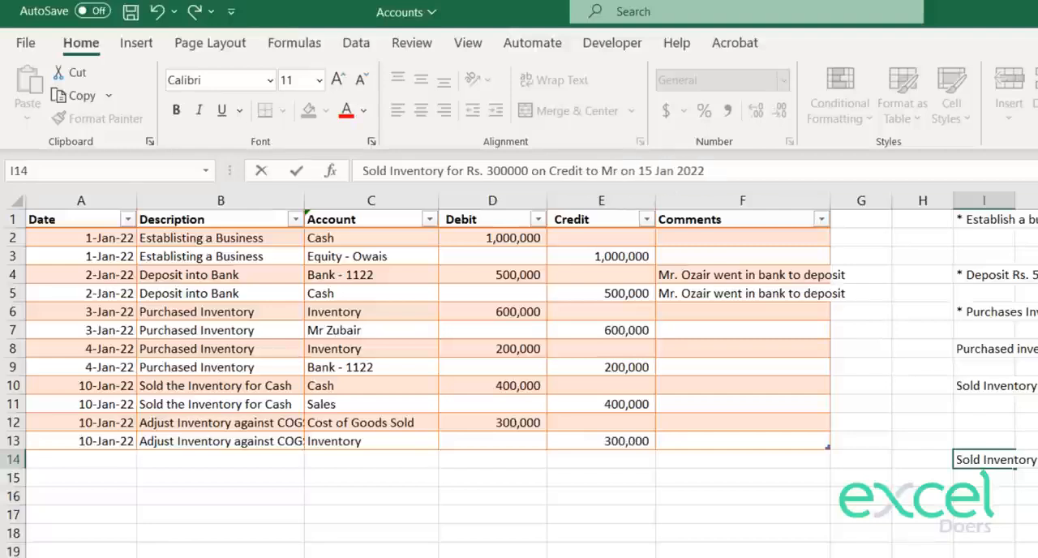
{"action": "type", "text": " Kasim"}
{"action": "key", "text": "Return"}
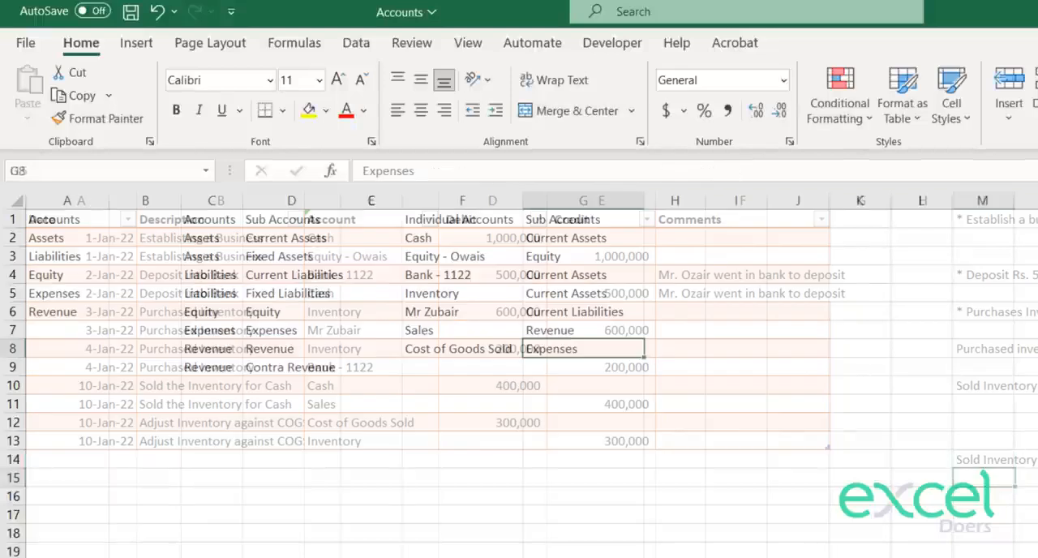
Step: Add the credit customer's name as an individual account in F9 of the accounts list sheet
{"action": "left_click", "coordinate": [475, 369]}
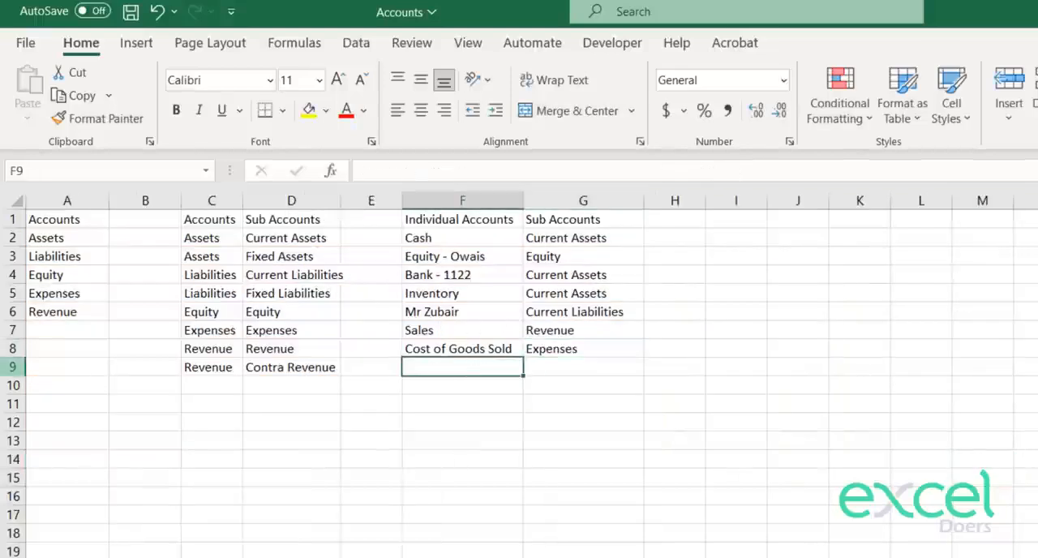
{"action": "type", "text": "Kazim"}
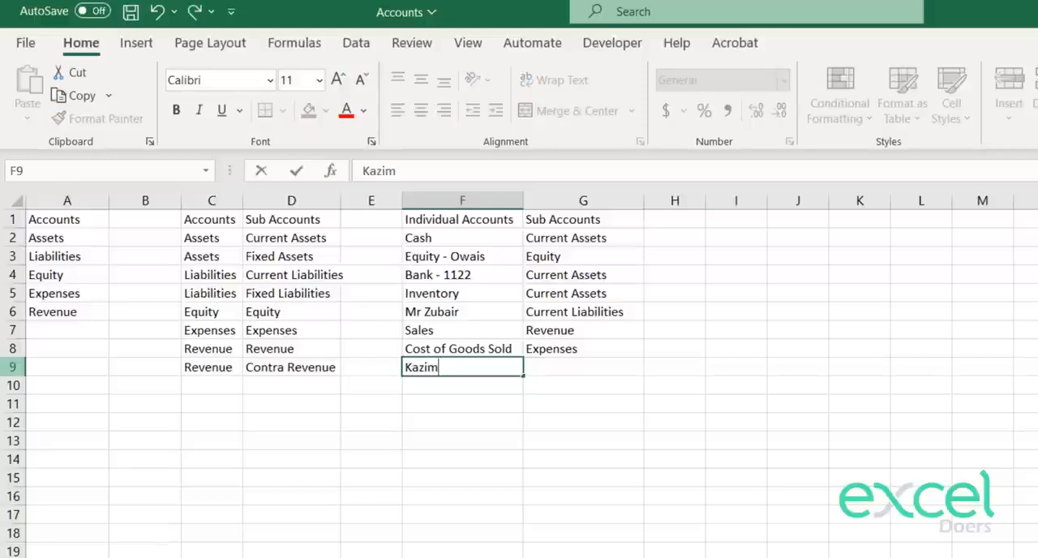
{"action": "key", "text": "Return"}
Step: Assign the customer's account to Current Assets by copying that sub account from D2 into G9
{"action": "key", "text": "Up"}
{"action": "key", "text": "Up"}
{"action": "key", "text": "Left"}
{"action": "key", "text": "Left"}
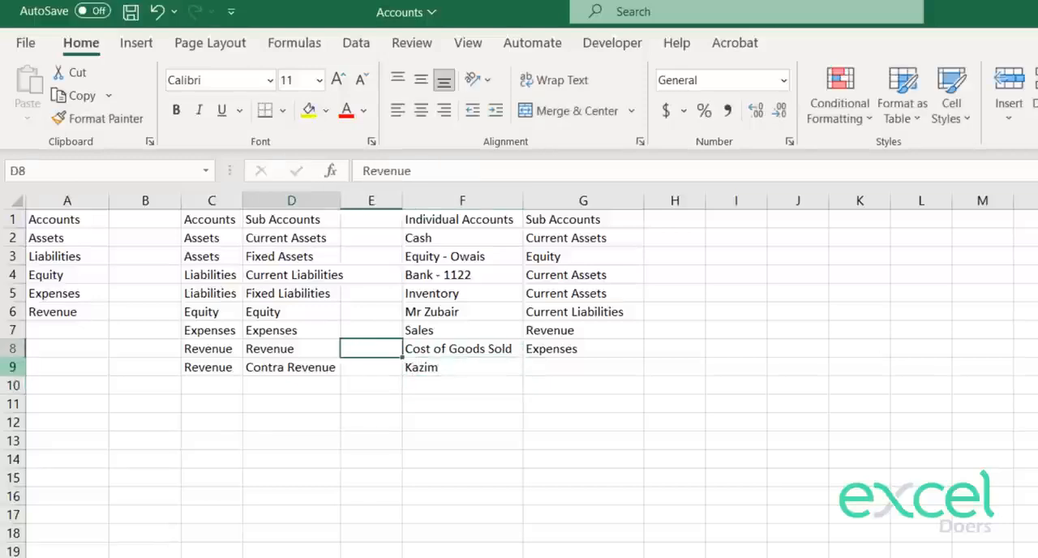
{"action": "key", "text": "Up"}
{"action": "key", "text": "Up"}
{"action": "key", "text": "Up"}
{"action": "key", "text": "Up"}
{"action": "key", "text": "Up"}
{"action": "key", "text": "Up"}
{"action": "key", "text": "ctrl+c"}
{"action": "key", "text": "Down"}
{"action": "key", "text": "Down"}
{"action": "key", "text": "Down"}
{"action": "key", "text": "Down"}
{"action": "key", "text": "Down"}
{"action": "key", "text": "Down"}
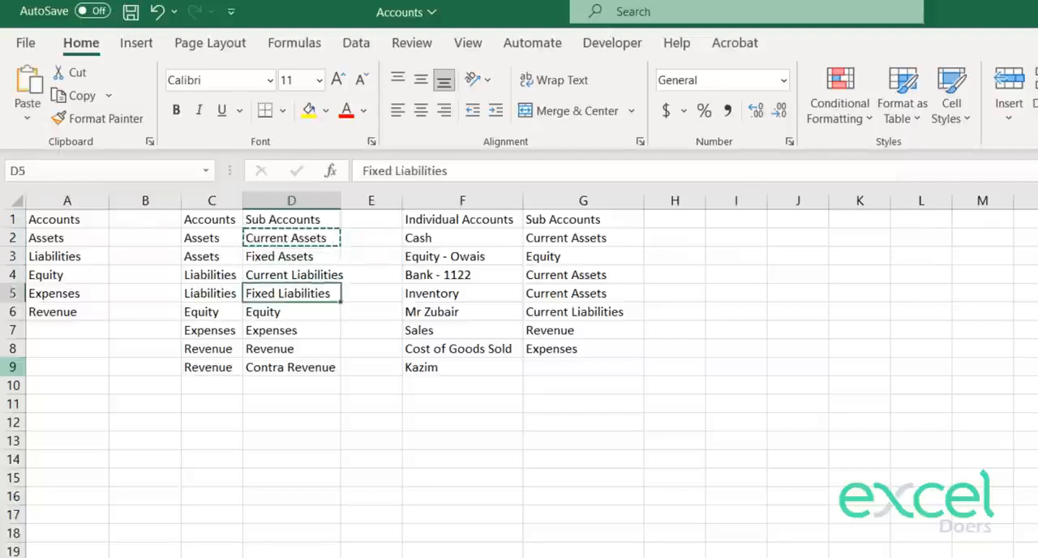
{"action": "key", "text": "Right"}
{"action": "key", "text": "Right"}
{"action": "key", "text": "Right"}
{"action": "key", "text": "Down"}
{"action": "key", "text": "ctrl+v"}
{"action": "key", "text": "Escape"}
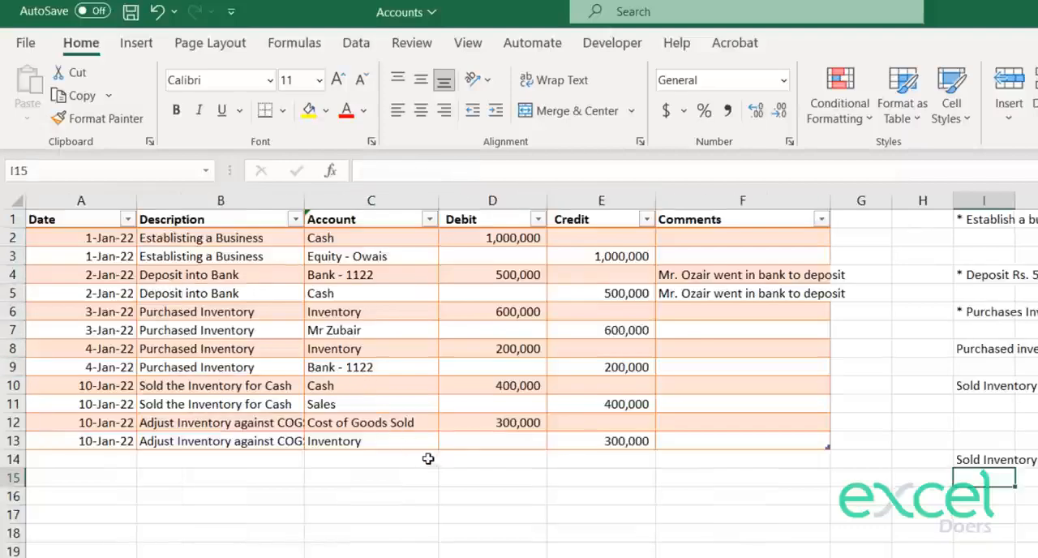
Step: Choose the credit customer's account in C14 of the journal and debit it with 300,000 in D14
{"action": "left_click", "coordinate": [429, 459]}
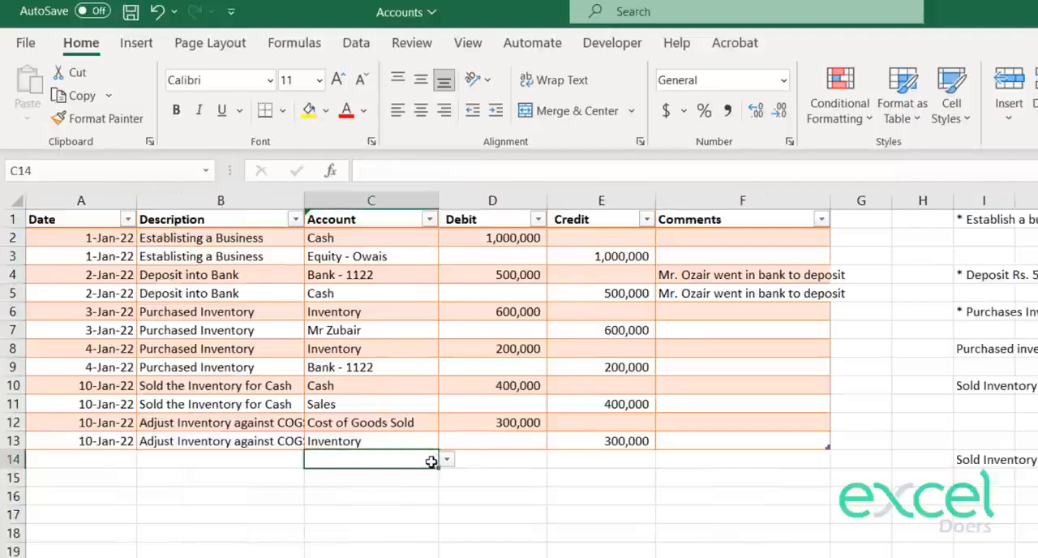
{"action": "left_click", "coordinate": [446, 459]}
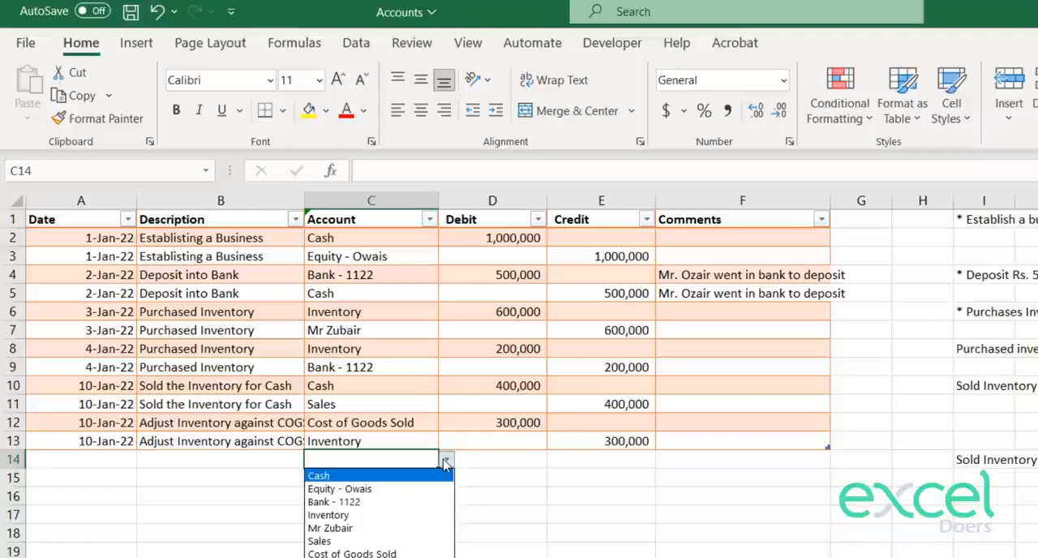
{"action": "left_click", "coordinate": [369, 553]}
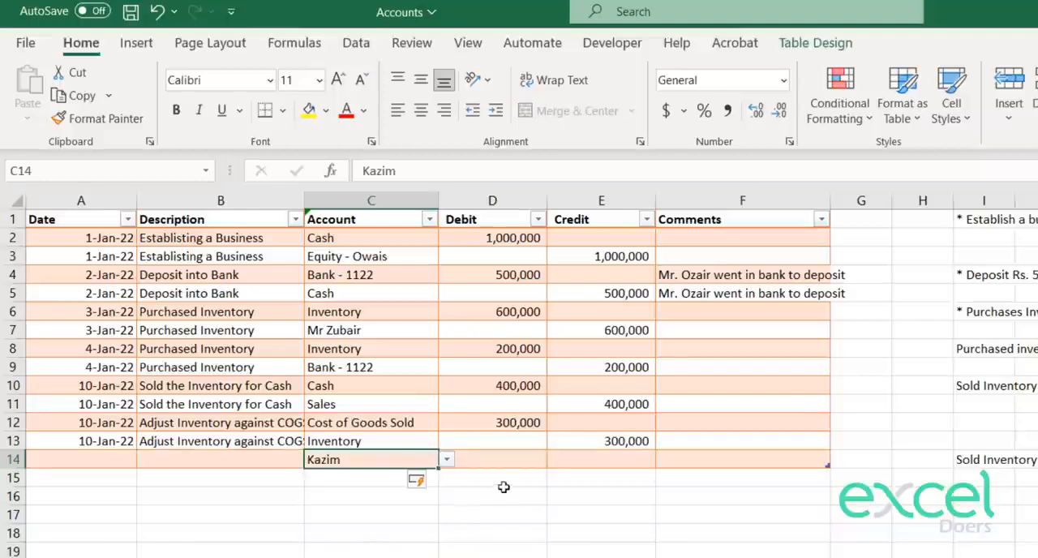
{"action": "left_click", "coordinate": [506, 460]}
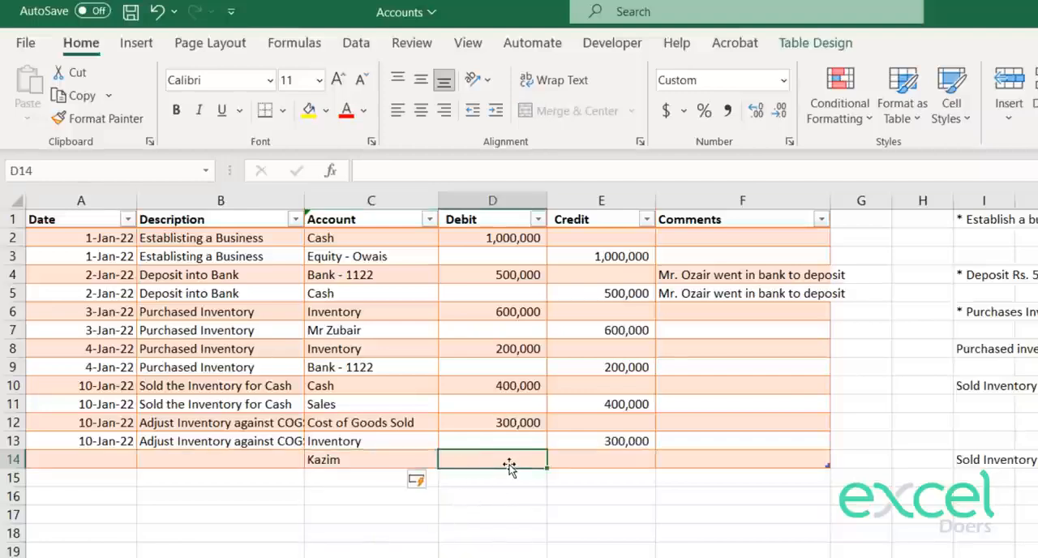
{"action": "type", "text": "300000"}
{"action": "key", "text": "Return"}
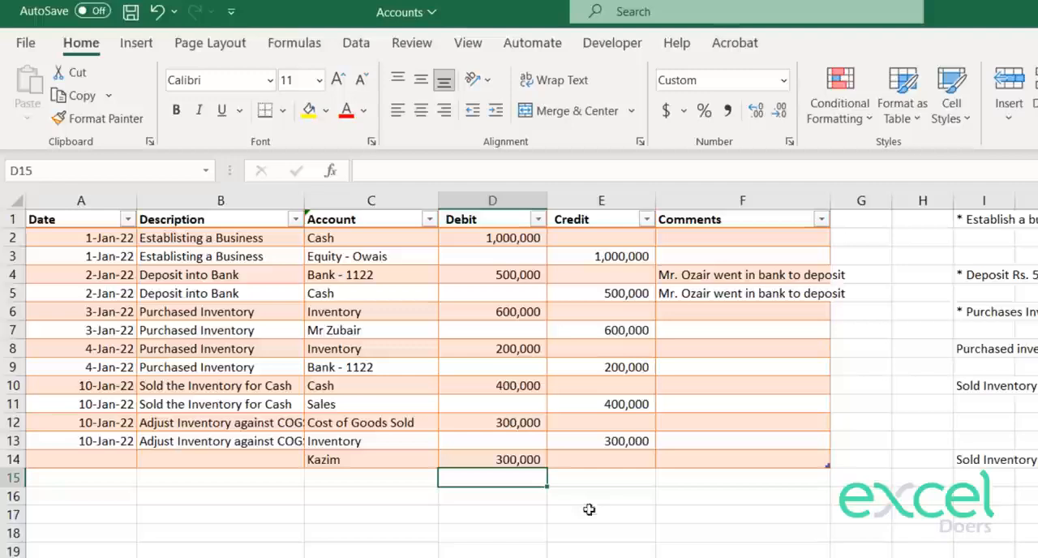
Step: Choose Sales as the account in C15 and credit it with 300,000 in E15
{"action": "left_click", "coordinate": [385, 478]}
{"action": "left_click", "coordinate": [447, 477]}
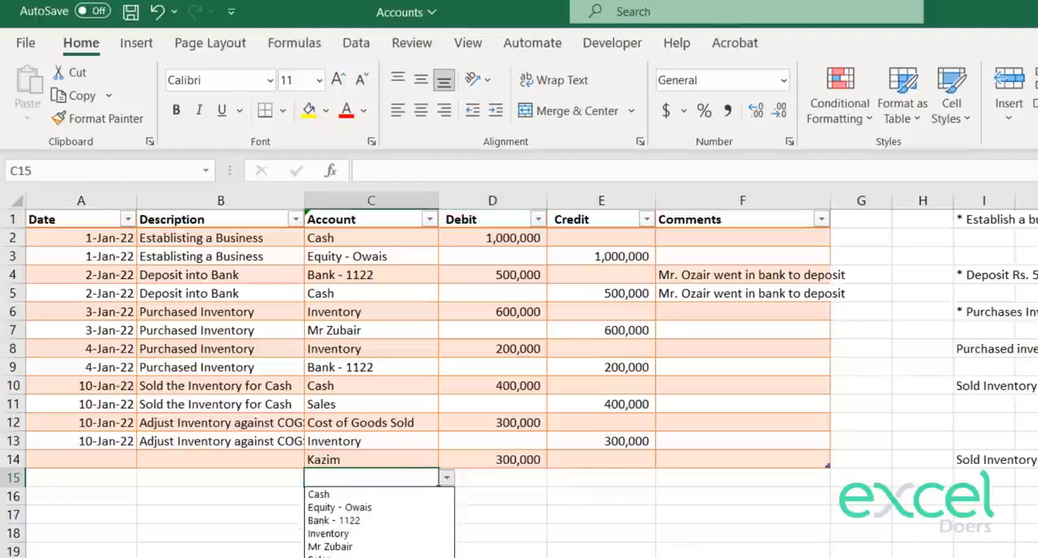
{"action": "left_click", "coordinate": [341, 556]}
{"action": "left_click", "coordinate": [624, 479]}
{"action": "type", "text": "300,000"}
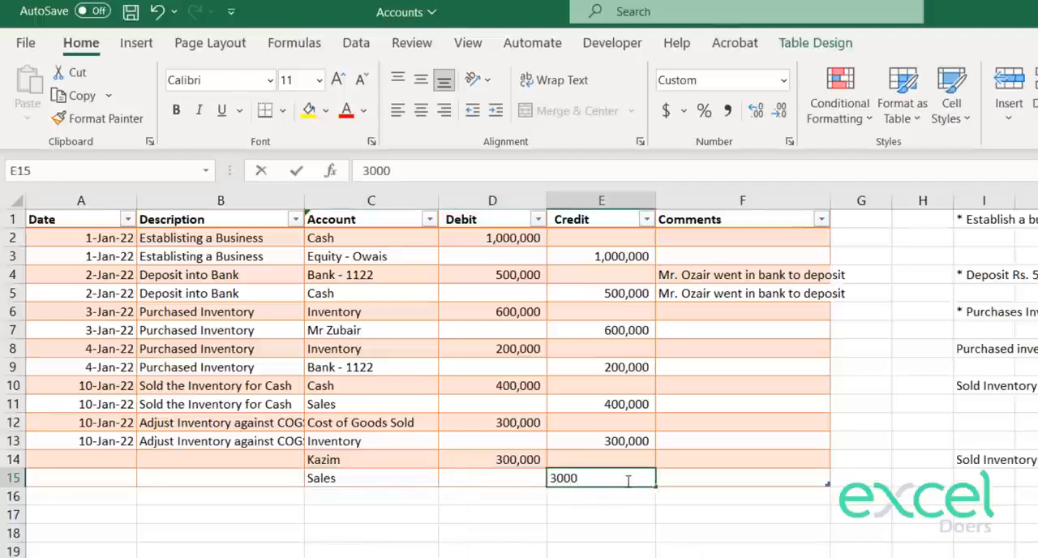
{"action": "key", "text": "Return"}
Step: Copy the cash sale description from B11 into B14 and change it to Sold the Inventory on Credit
{"action": "left_click", "coordinate": [188, 457]}
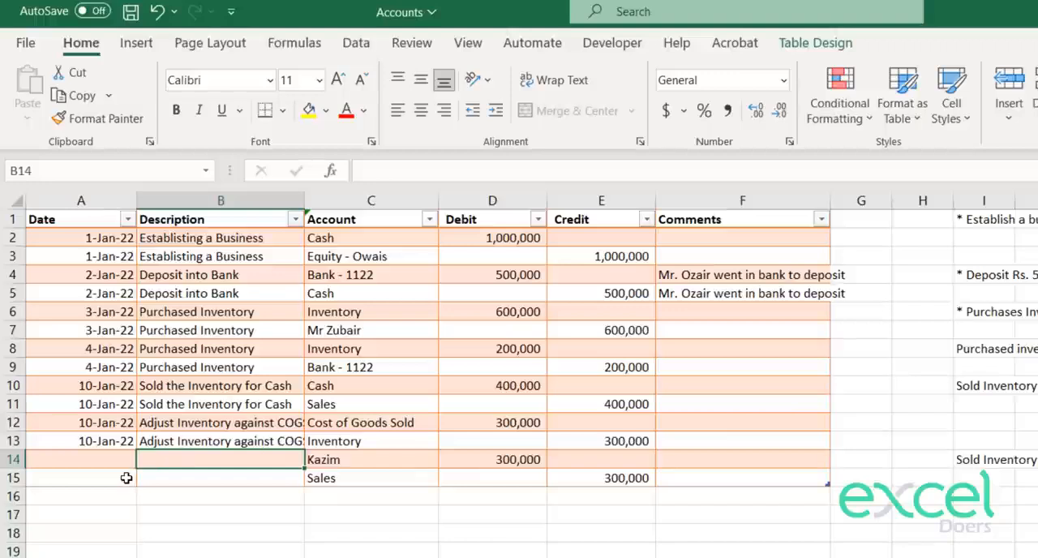
{"action": "key", "text": "Up"}
{"action": "key", "text": "Up"}
{"action": "key", "text": "Up"}
{"action": "key", "text": "ctrl+c"}
{"action": "key", "text": "Down"}
{"action": "key", "text": "Down"}
{"action": "key", "text": "Down"}
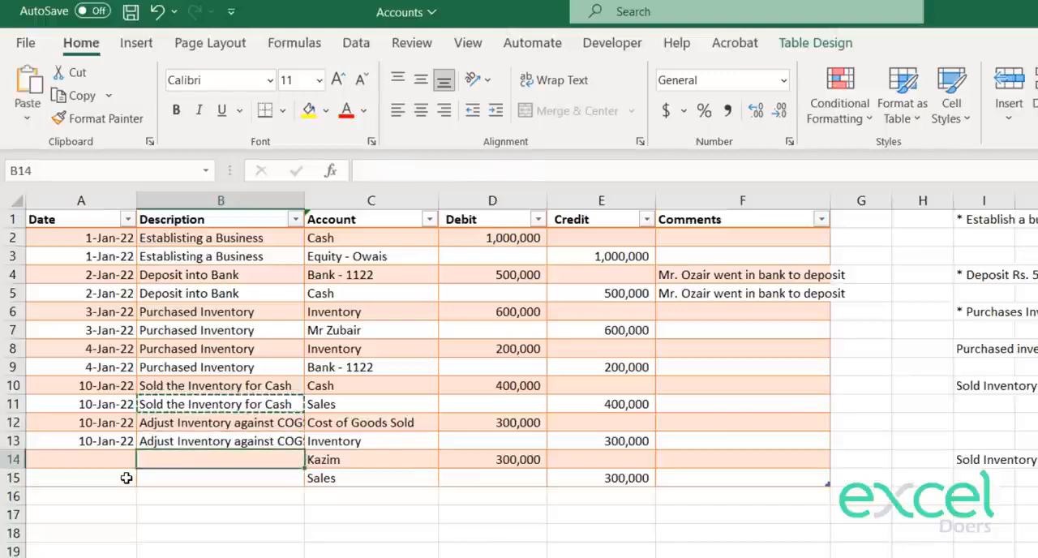
{"action": "key", "text": "ctrl+v"}
{"action": "key", "text": "F2"}
{"action": "key", "text": "BackSpace"}
{"action": "key", "text": "BackSpace"}
{"action": "key", "text": "BackSpace"}
{"action": "key", "text": "BackSpace"}
{"action": "key", "text": "BackSpace"}
{"action": "key", "text": "BackSpace"}
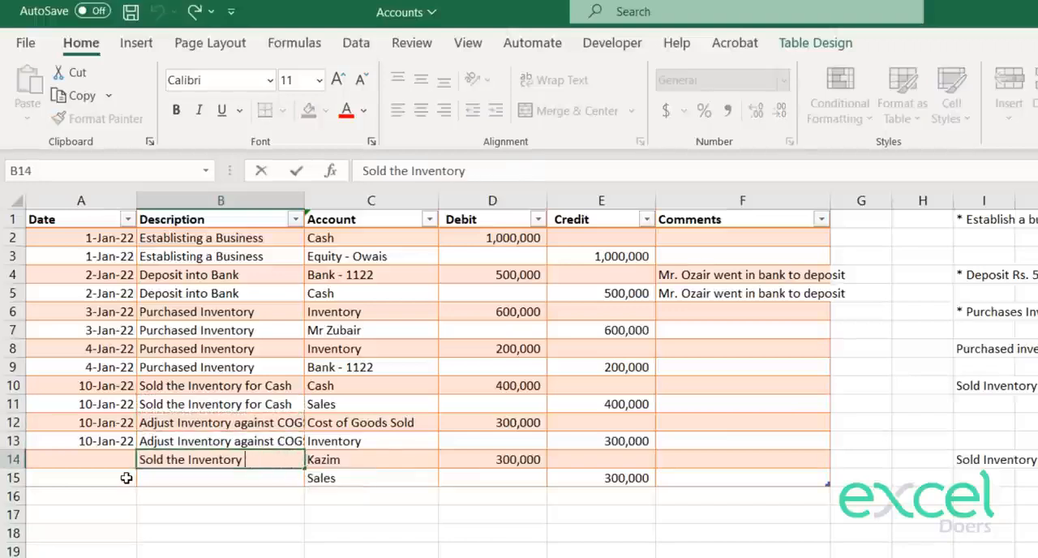
{"action": "type", "text": "on Credit"}
{"action": "key", "text": "Return"}
Step: Copy the credit sale description from B14 into B15
{"action": "key", "text": "Up"}
{"action": "key", "text": "ctrl+c"}
{"action": "key", "text": "Down"}
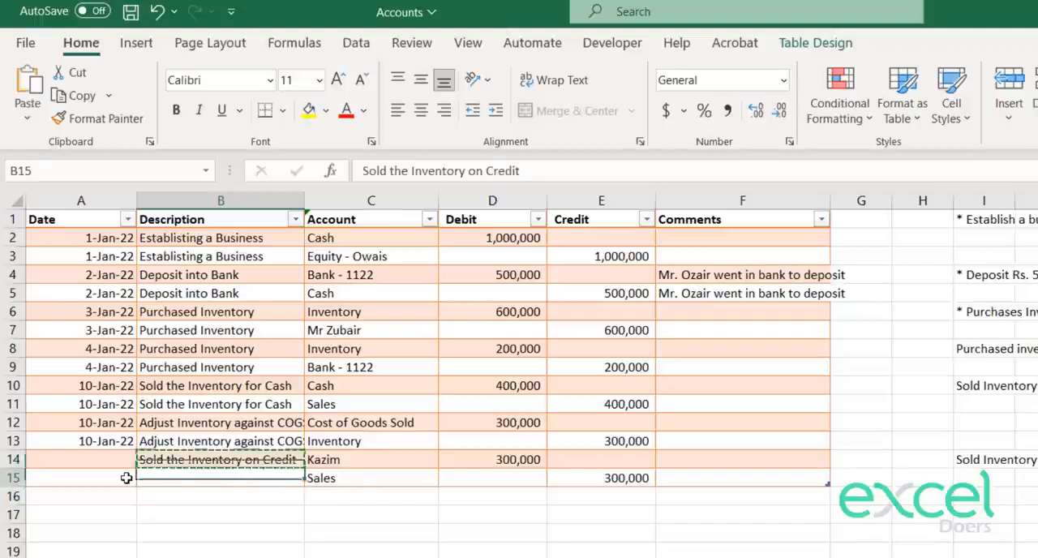
{"action": "key", "text": "ctrl+v"}
Step: Enter 15-Jan-22 as the credit sale date in A14
{"action": "key", "text": "Left"}
{"action": "key", "text": "Up"}
{"action": "type", "text": "1"}
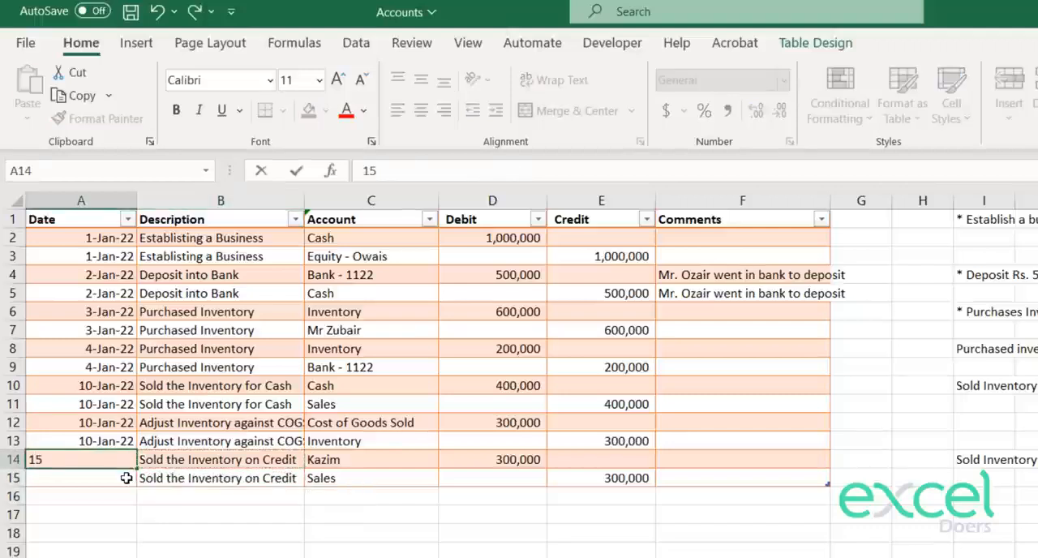
{"action": "type", "text": "2"}
{"action": "key", "text": "Return"}
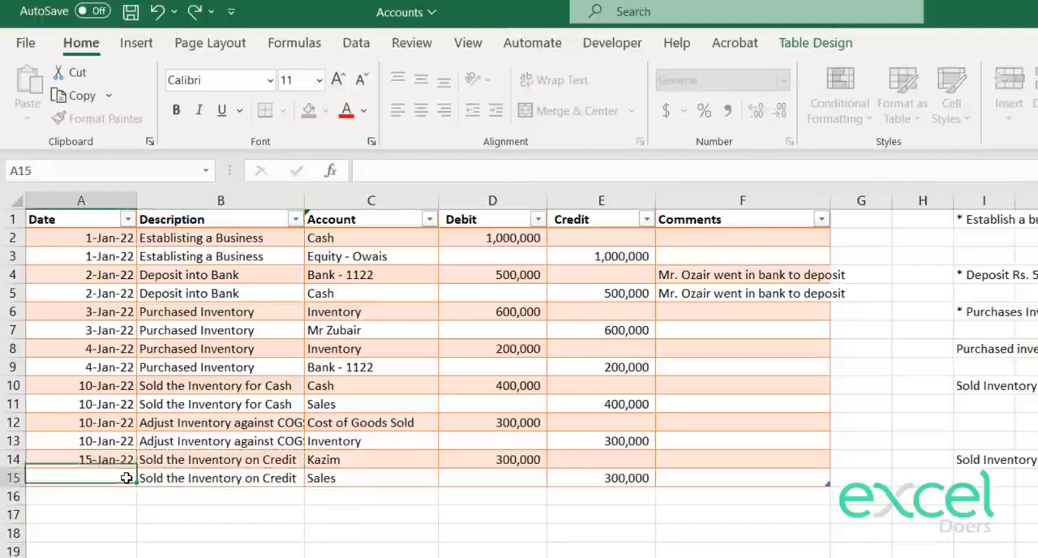
Step: Copy the credit sale date from A14 into A15
{"action": "key", "text": "Up"}
{"action": "key", "text": "ctrl+c"}
{"action": "key", "text": "Down"}
{"action": "key", "text": "ctrl+v"}
{"action": "key", "text": "Escape"}
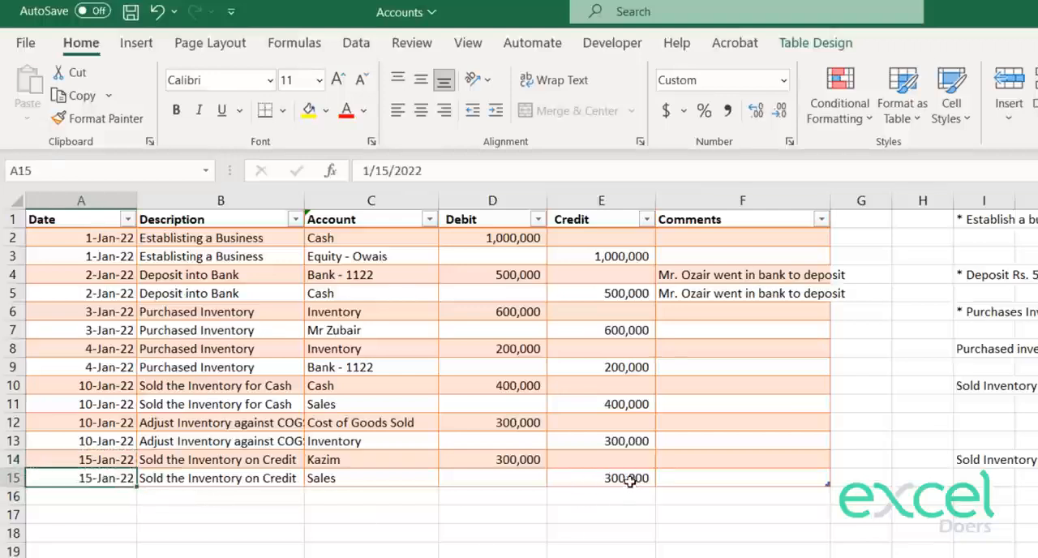
{"action": "left_click_drag", "start_coordinate": [631, 480], "coordinate": [474, 455]}
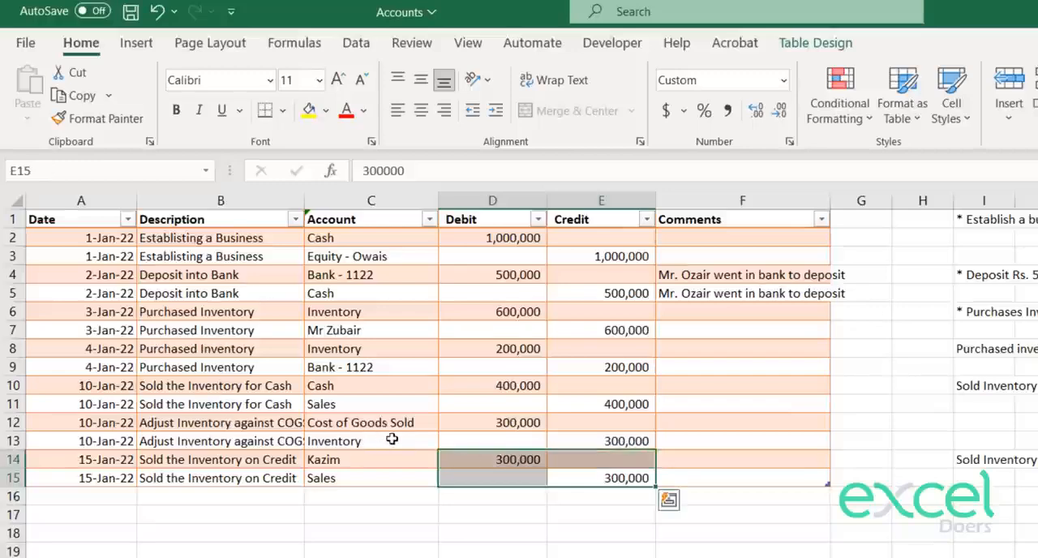
{"action": "left_click", "coordinate": [511, 459]}
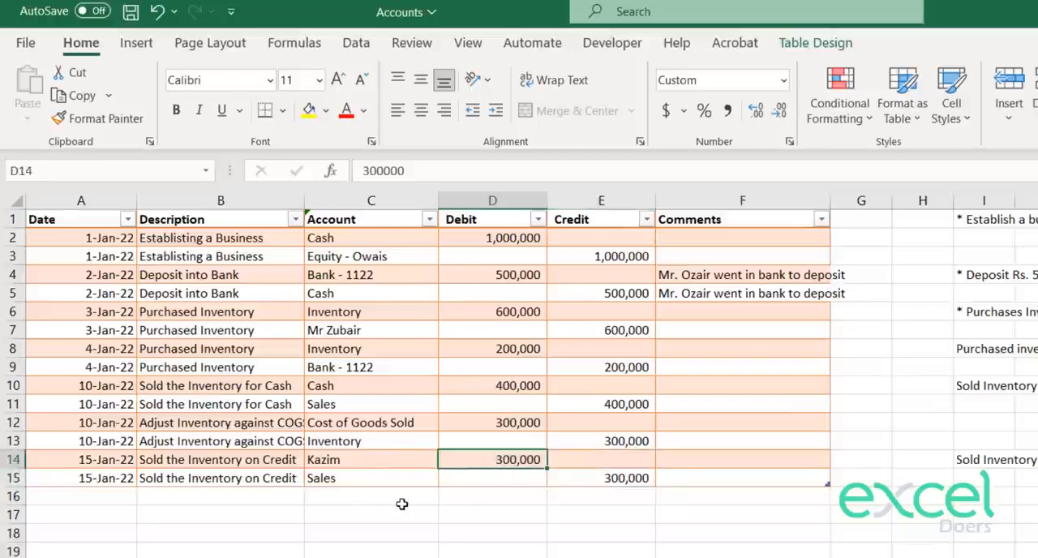
Step: Record the cost of goods sold for the credit sale: choose Cost of Goods Sold in C16 and debit 150000 in D16
{"action": "left_click", "coordinate": [430, 500]}
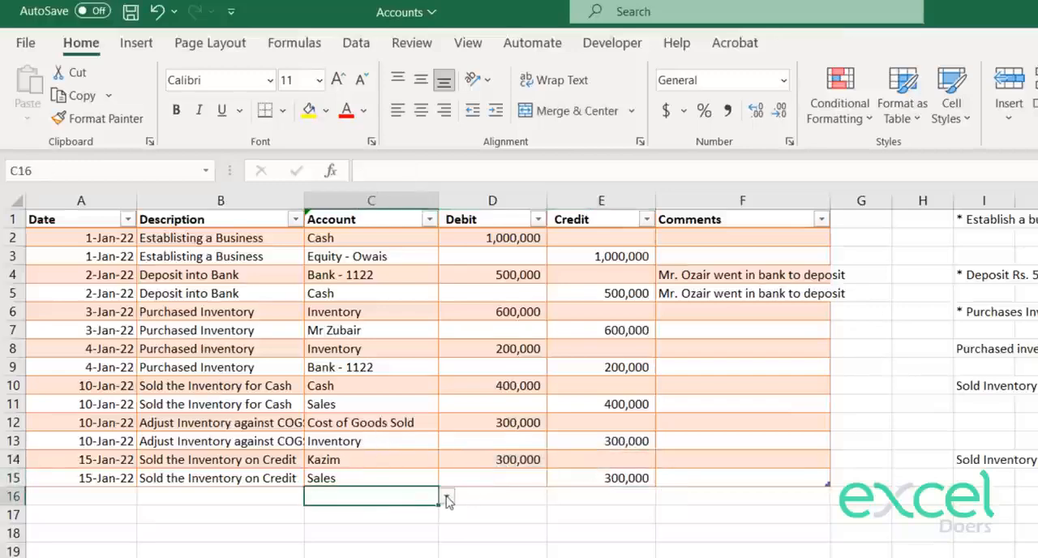
{"action": "left_click", "coordinate": [448, 501]}
{"action": "left_click", "coordinate": [373, 522]}
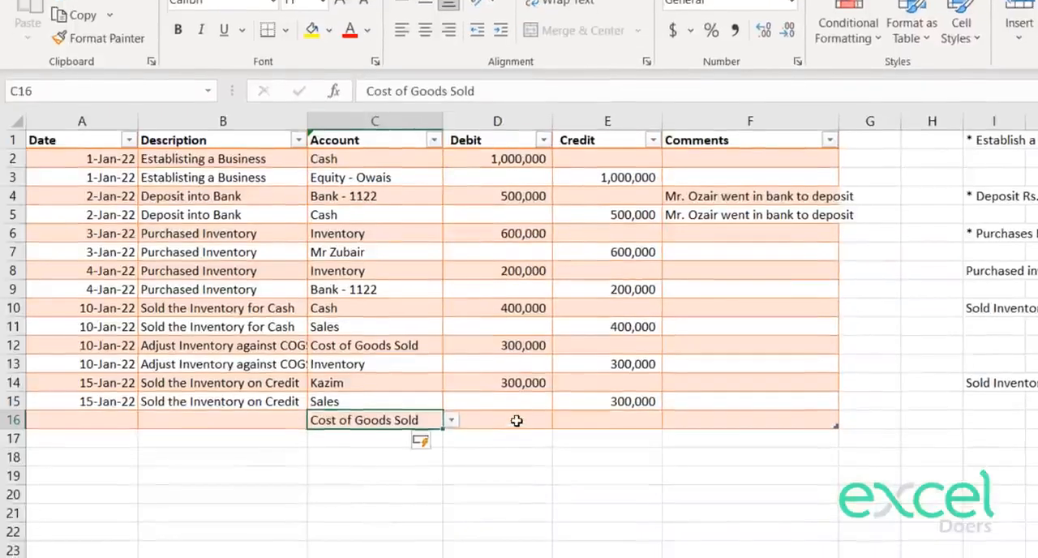
{"action": "left_click", "coordinate": [517, 420]}
{"action": "type", "text": "1500"}
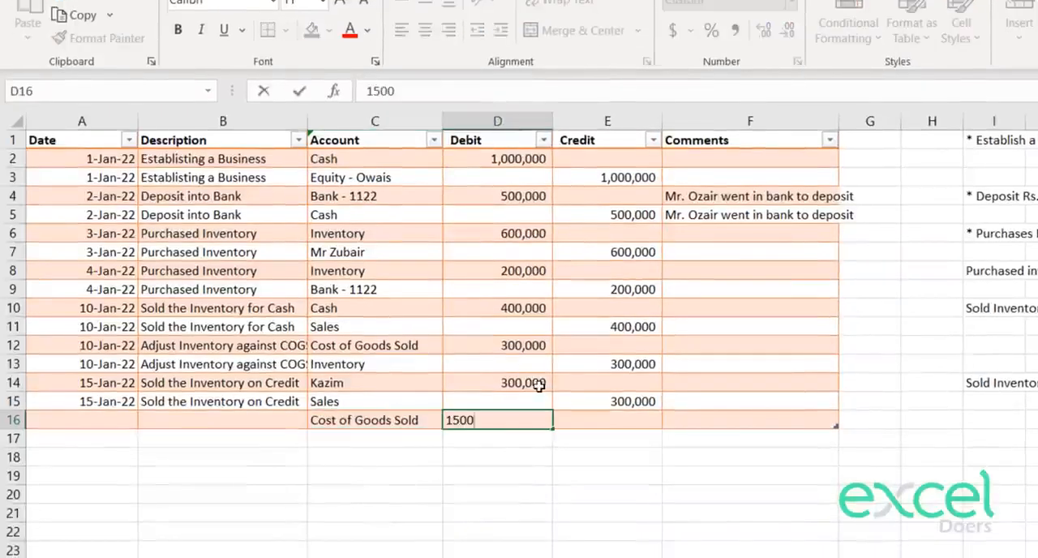
{"action": "type", "text": "00"}
{"action": "key", "text": "Return"}
Step: Choose Inventory as the account in C17 and enter a credit of 150000 in E17
{"action": "left_click", "coordinate": [602, 440]}
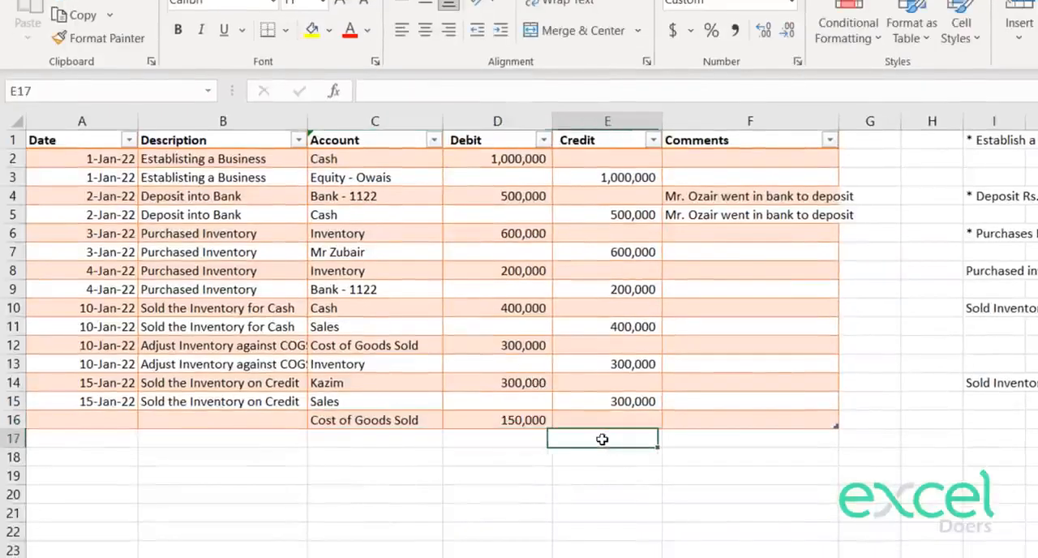
{"action": "left_click", "coordinate": [365, 439]}
{"action": "left_click", "coordinate": [449, 439]}
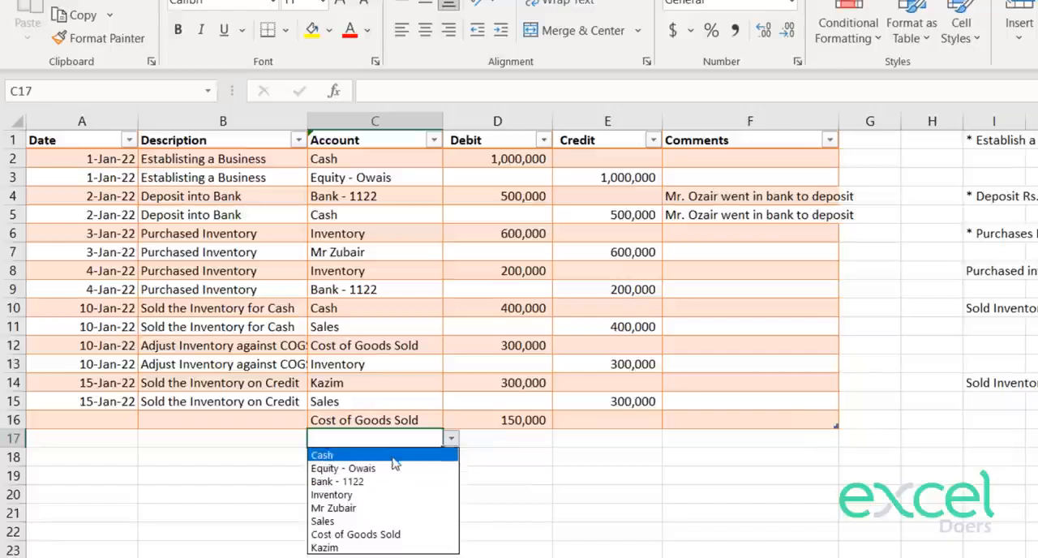
{"action": "left_click", "coordinate": [348, 494]}
{"action": "left_click", "coordinate": [589, 443]}
{"action": "type", "text": "150000"}
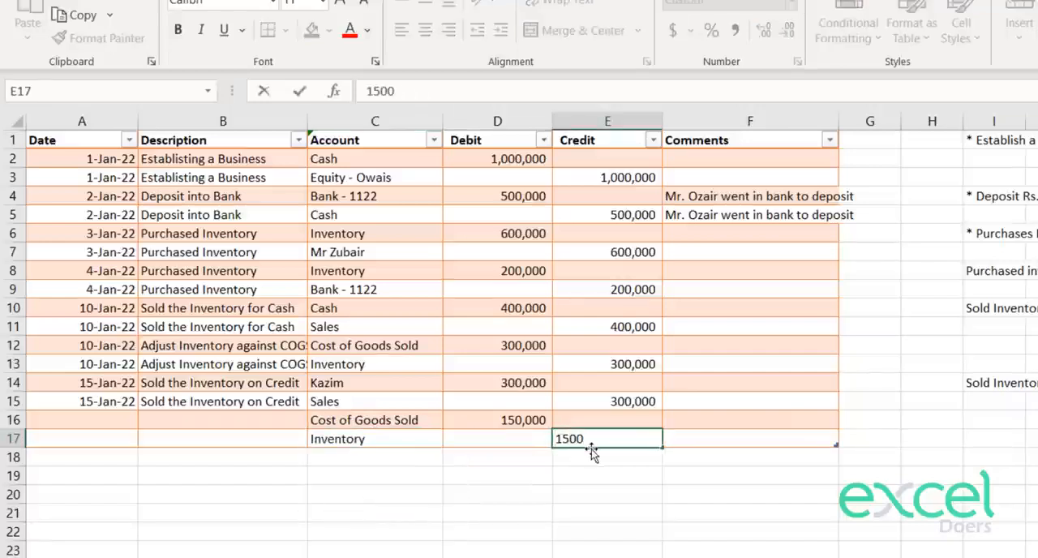
{"action": "key", "text": "Return"}
Step: Copy the inventory adjustment description from B13 into B16 and B17
{"action": "left_click", "coordinate": [177, 407]}
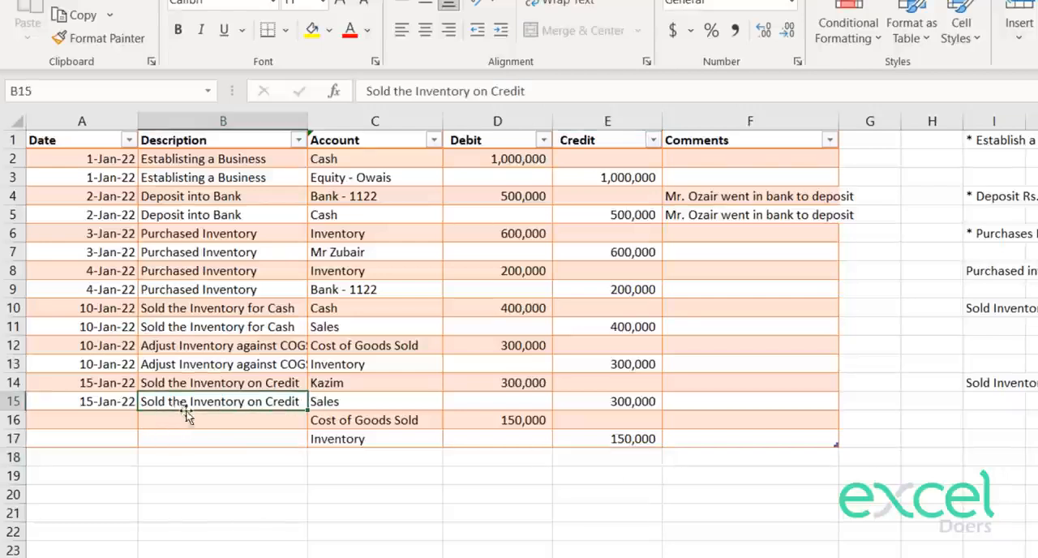
{"action": "key", "text": "Up"}
{"action": "key", "text": "Up"}
{"action": "key", "text": "shift+Up"}
{"action": "key", "text": "ctrl+c"}
{"action": "key", "text": "Down"}
{"action": "key", "text": "Down"}
Step: Copy the 15-Jan-22 date from A15 into A16 and A17
{"action": "key", "text": "Down"}
{"action": "key", "text": "shift+Down"}
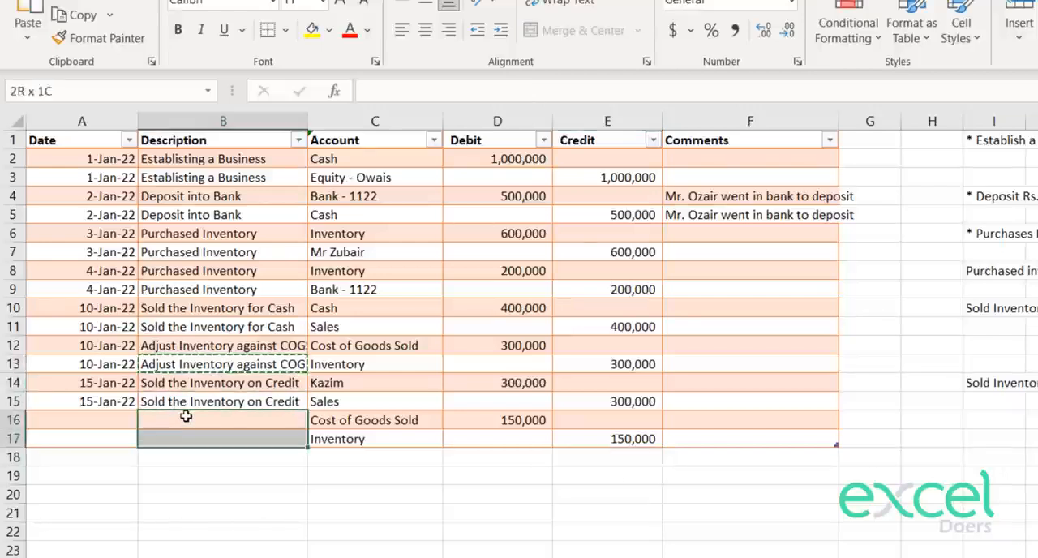
{"action": "key", "text": "ctrl+v"}
{"action": "key", "text": "Left"}
{"action": "key", "text": "Up"}
{"action": "key", "text": "ctrl+c"}
{"action": "key", "text": "Down"}
{"action": "key", "text": "ctrl+v"}
{"action": "key", "text": "Down"}
{"action": "key", "text": "ctrl+v"}
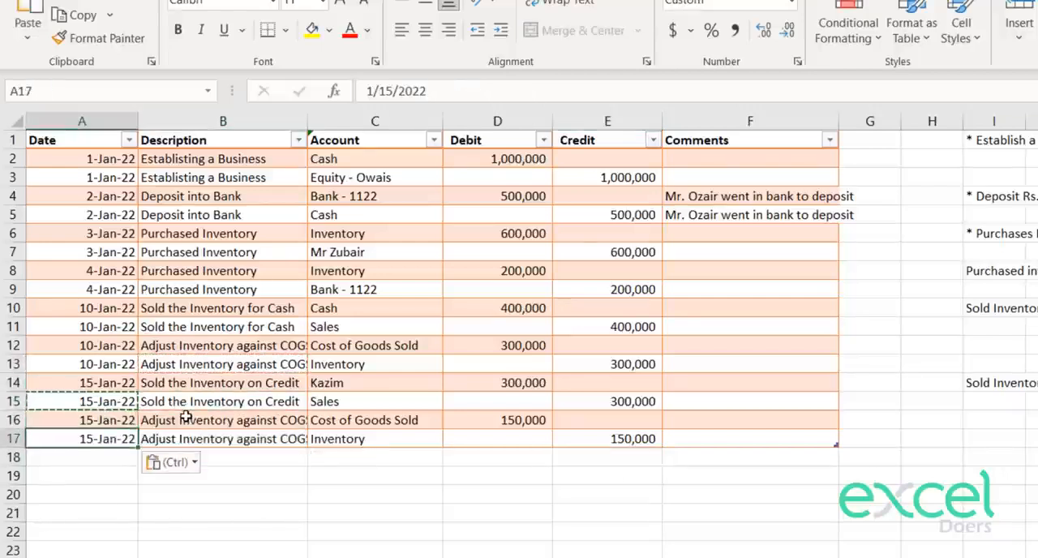
{"action": "key", "text": "Escape"}
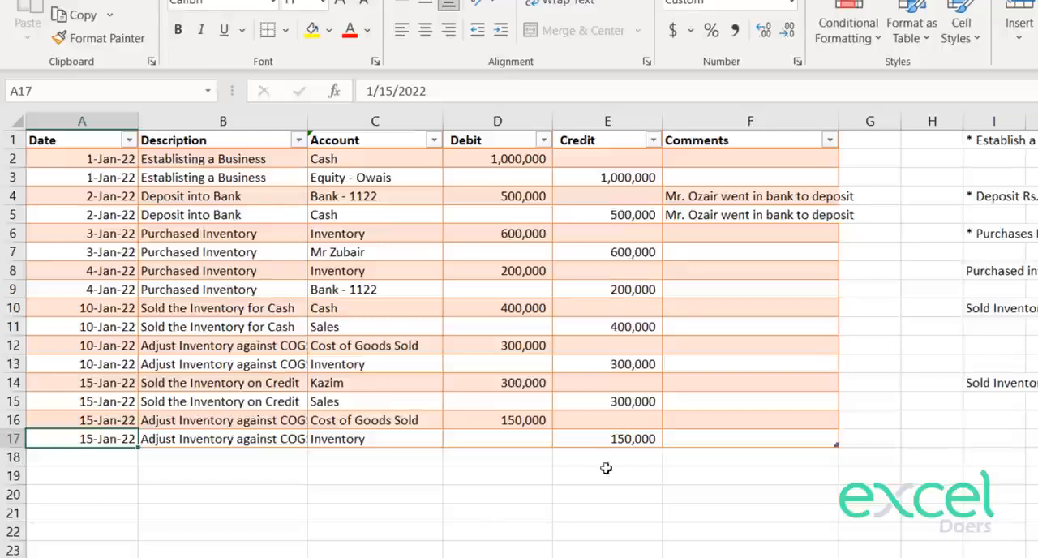
Step: Enter the transaction note Paid Electricity Bill of Rs. 15000 in I18
{"action": "left_click", "coordinate": [709, 475]}
{"action": "left_click", "coordinate": [742, 457]}
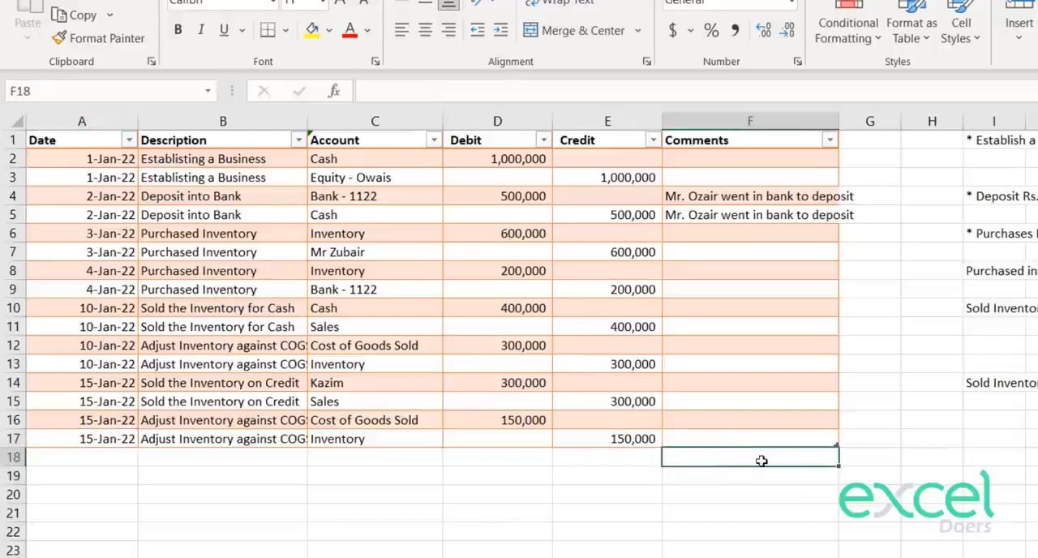
{"action": "key", "text": "Right"}
{"action": "key", "text": "Right"}
{"action": "key", "text": "Right"}
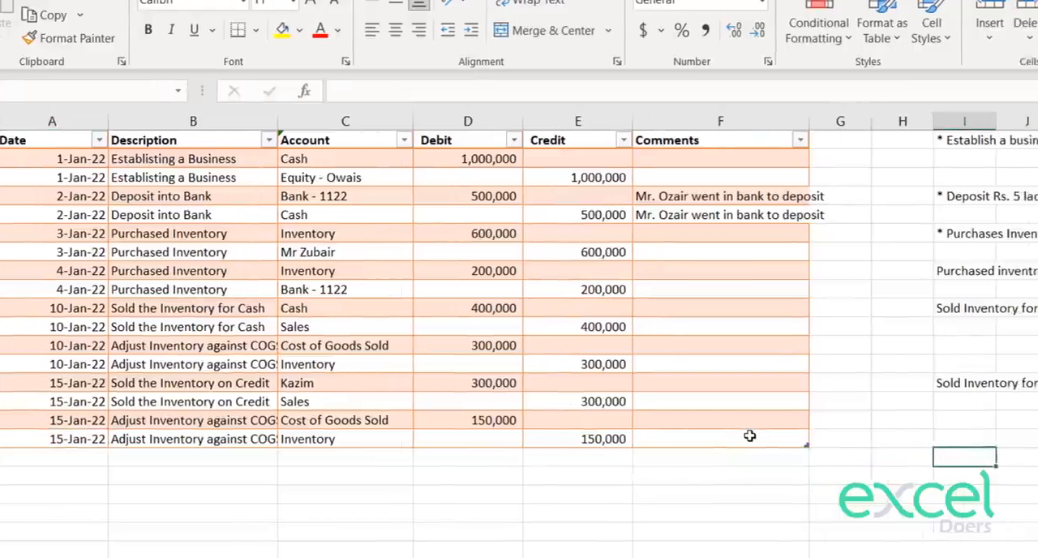
{"action": "type", "text": "Paid Electric"}
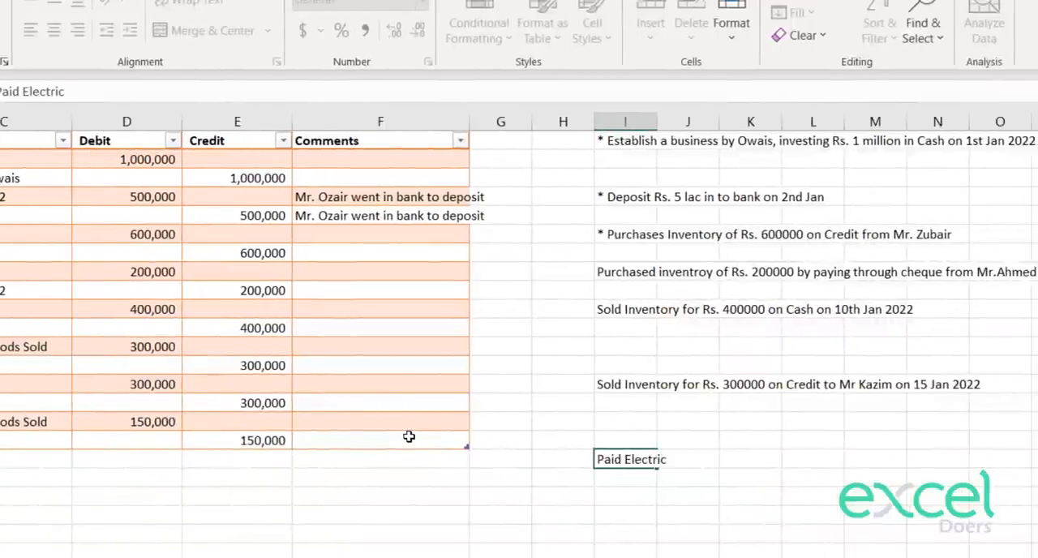
{"action": "type", "text": "ity Bill b"}
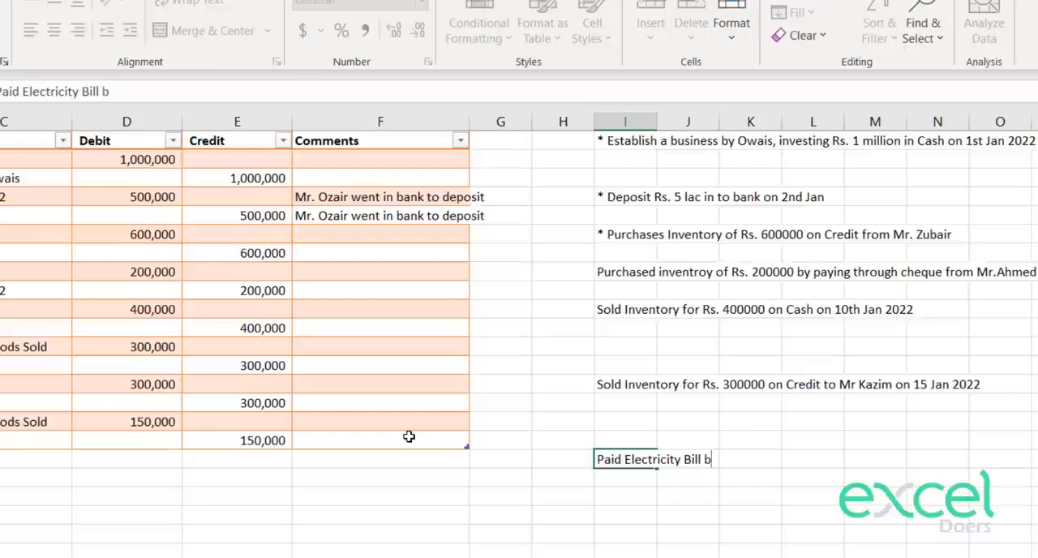
{"action": "key", "text": "BackSpace"}
{"action": "type", "text": "of Rs. 14"}
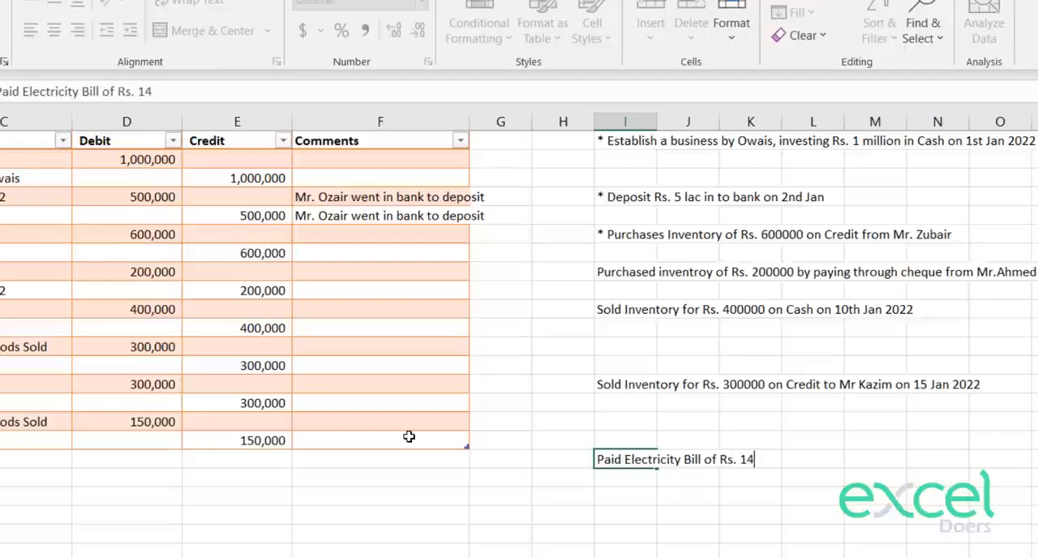
{"action": "type", "text": ". 15000"}
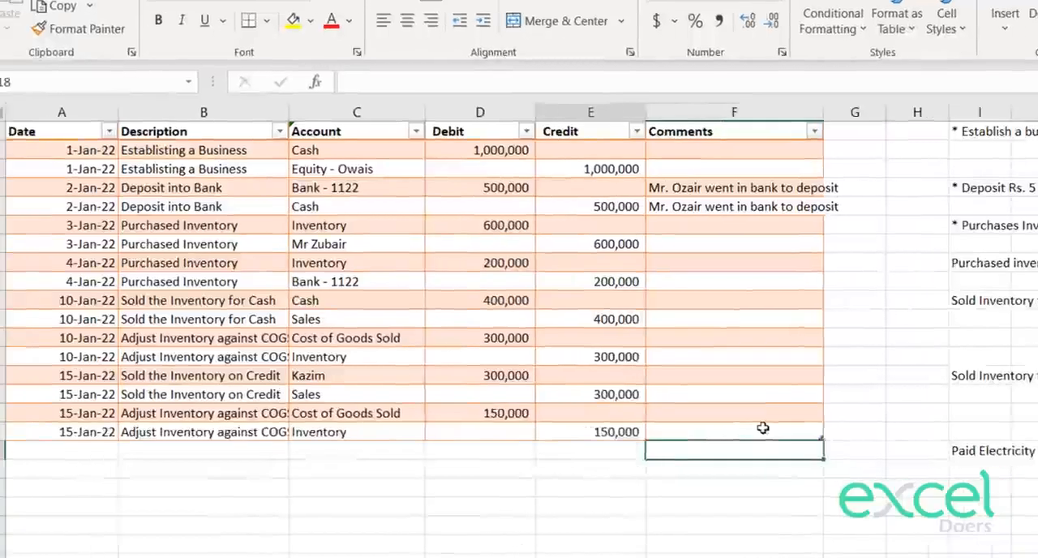
Step: Add Electricity as a new individual account in F10 of the Chart of Accounts sheet
{"action": "key", "text": "Left"}
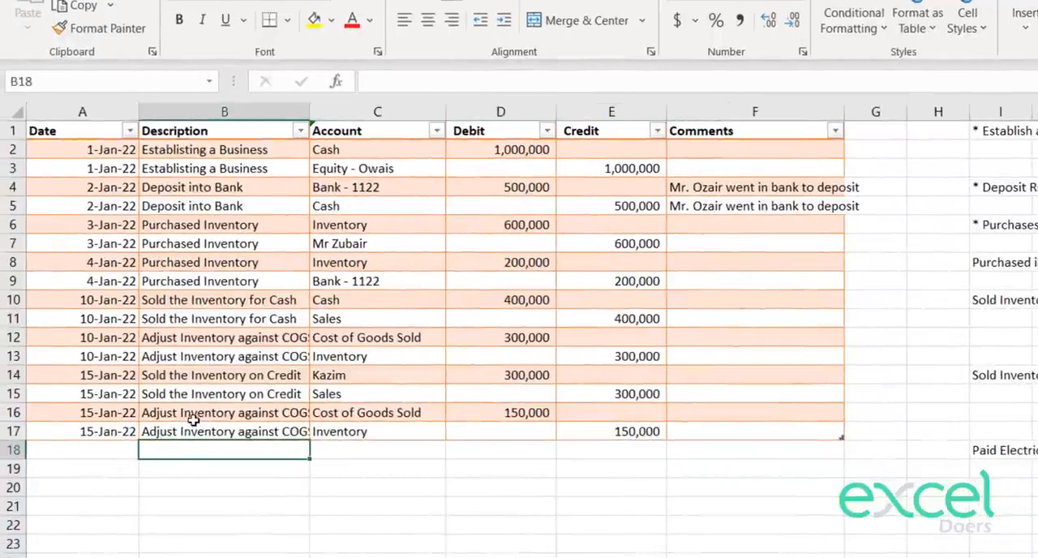
{"action": "left_click", "coordinate": [382, 450]}
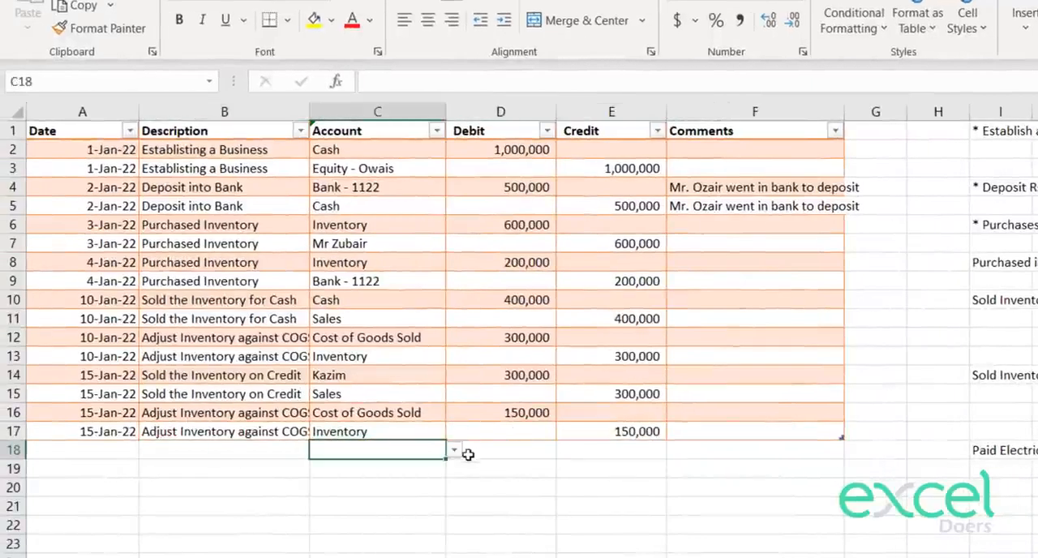
{"action": "left_click", "coordinate": [455, 451]}
{"action": "left_click", "coordinate": [452, 453]}
{"action": "left_click", "coordinate": [102, 533]}
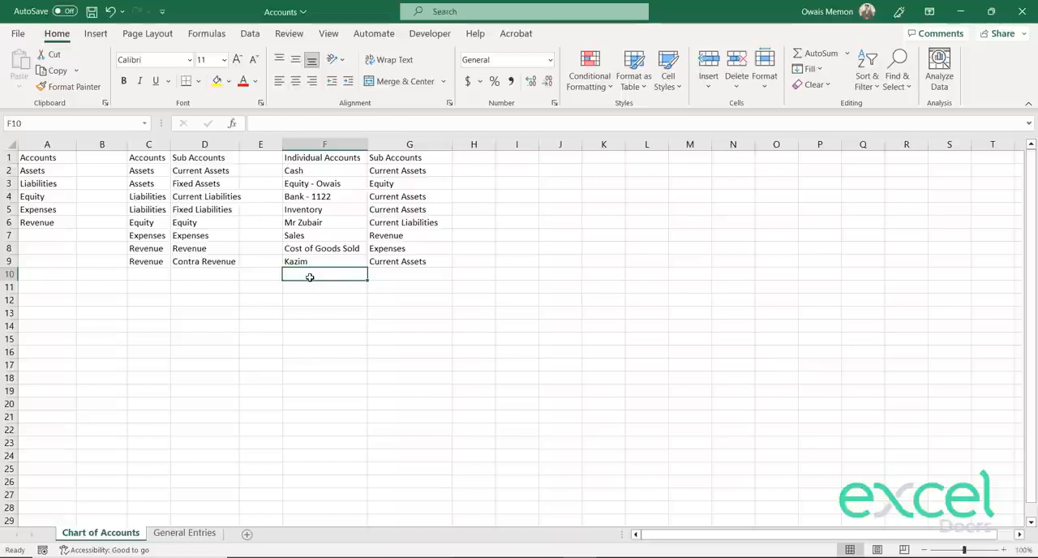
{"action": "type", "text": "Electriv"}
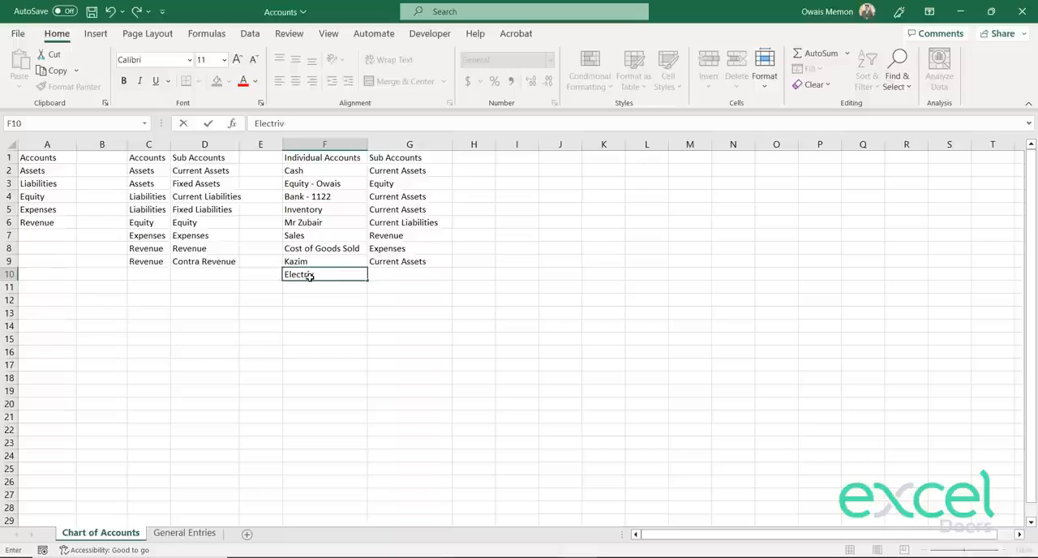
{"action": "type", "text": "ity"}
{"action": "key", "text": "Return"}
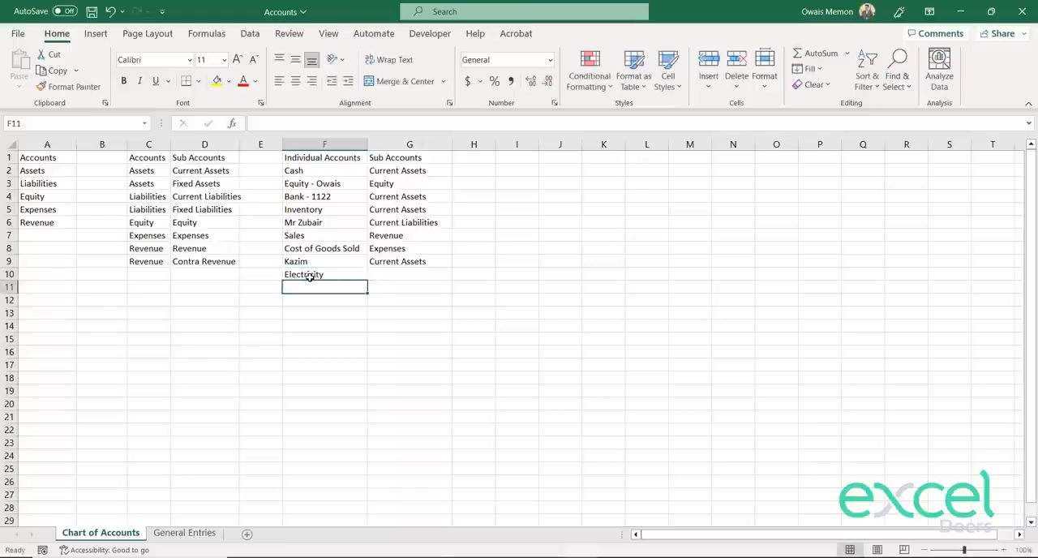
Step: Assign Electricity to the Expenses sub account by copying D7 into G10
{"action": "key", "text": "Up"}
{"action": "key", "text": "Up"}
{"action": "key", "text": "Up"}
{"action": "key", "text": "Up"}
{"action": "key", "text": "Left"}
{"action": "key", "text": "Left"}
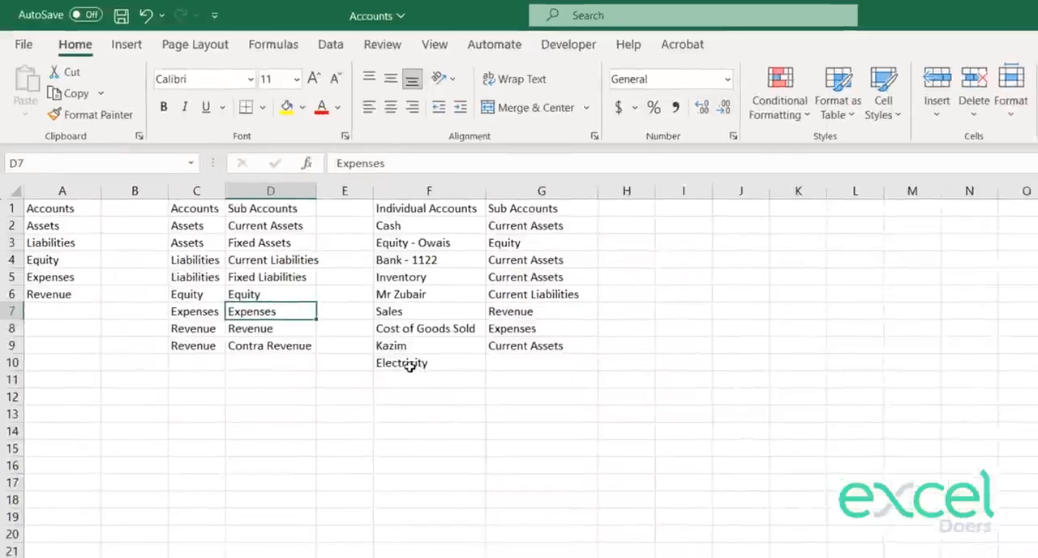
{"action": "key", "text": "ctrl+c"}
{"action": "key", "text": "Right"}
{"action": "key", "text": "Right"}
{"action": "key", "text": "Right"}
{"action": "key", "text": "Down"}
{"action": "key", "text": "Down"}
{"action": "key", "text": "Down"}
{"action": "key", "text": "ctrl+v"}
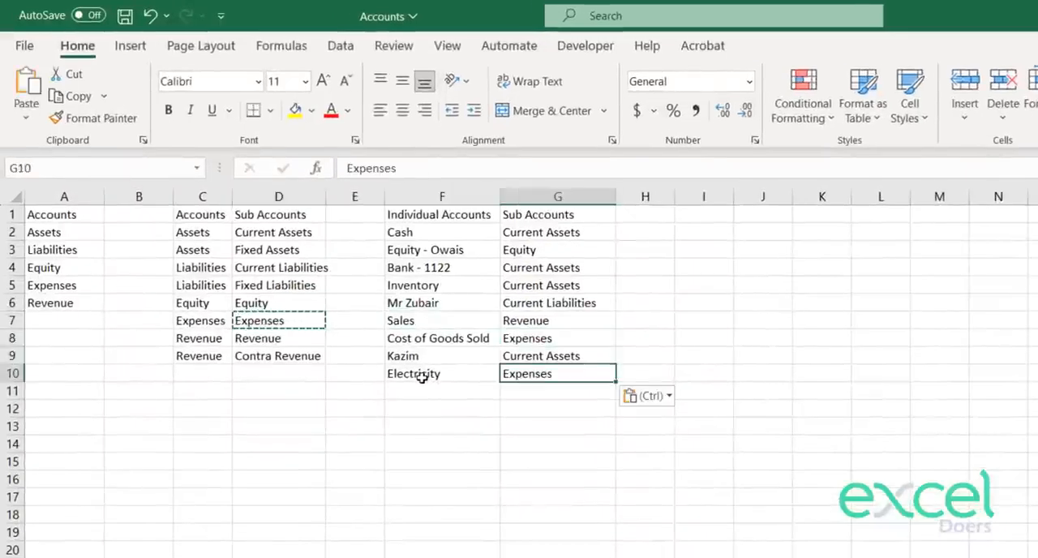
Step: On the General Entries sheet, choose Electricity as the account in C18 and enter a debit of 15000 in D18
{"action": "key", "text": "ctrl+Page_Down"}
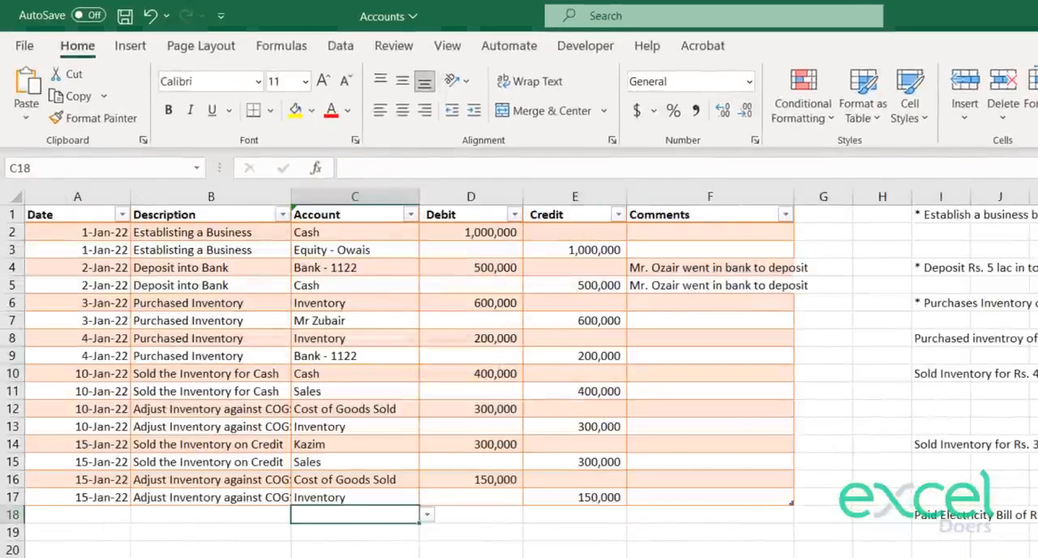
{"action": "left_click", "coordinate": [939, 522]}
{"action": "left_click", "coordinate": [389, 517]}
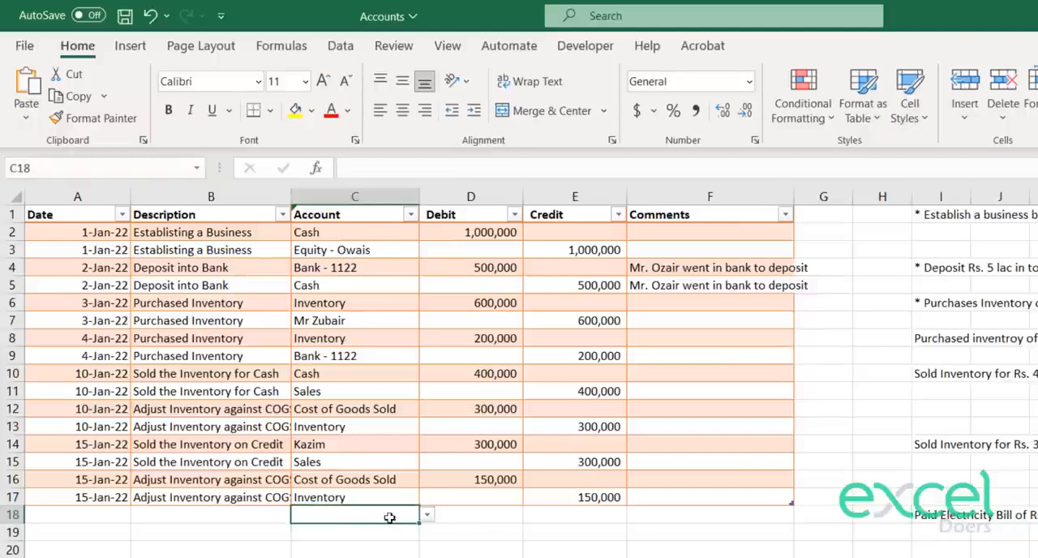
{"action": "left_click", "coordinate": [969, 517]}
{"action": "left_click", "coordinate": [376, 515]}
{"action": "left_click", "coordinate": [426, 514]}
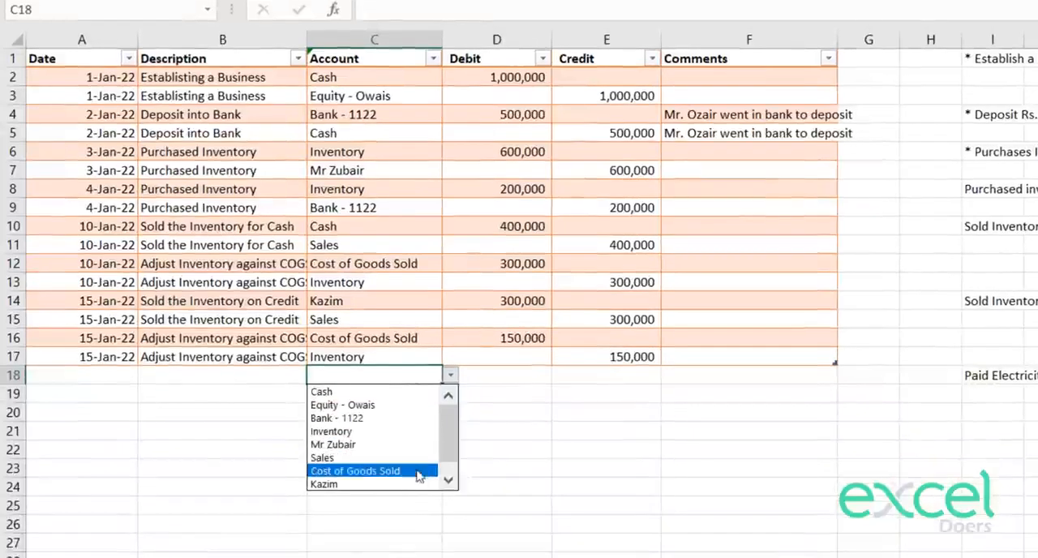
{"action": "left_click", "coordinate": [443, 494]}
{"action": "left_click", "coordinate": [427, 485]}
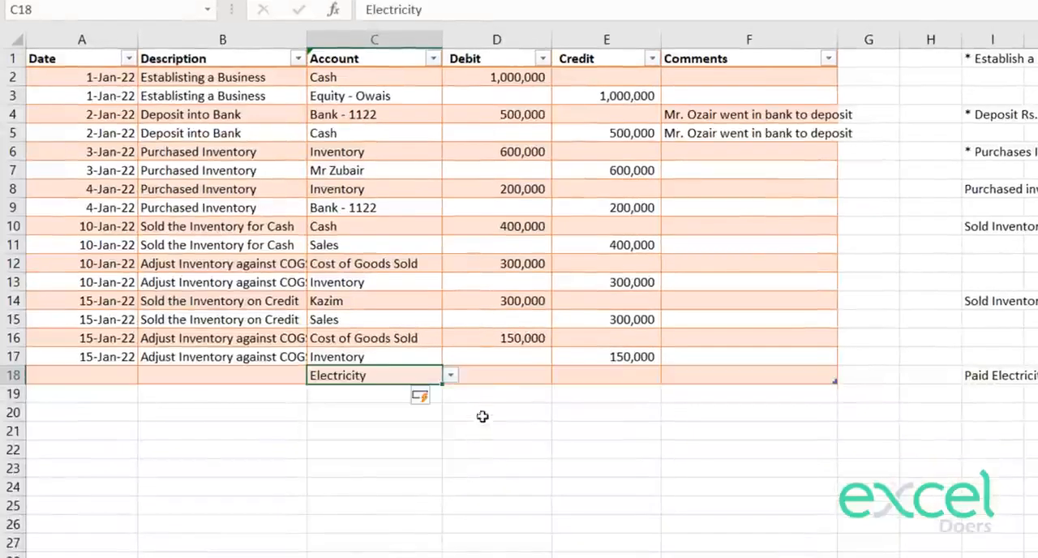
{"action": "left_click", "coordinate": [499, 376]}
{"action": "type", "text": "15000"}
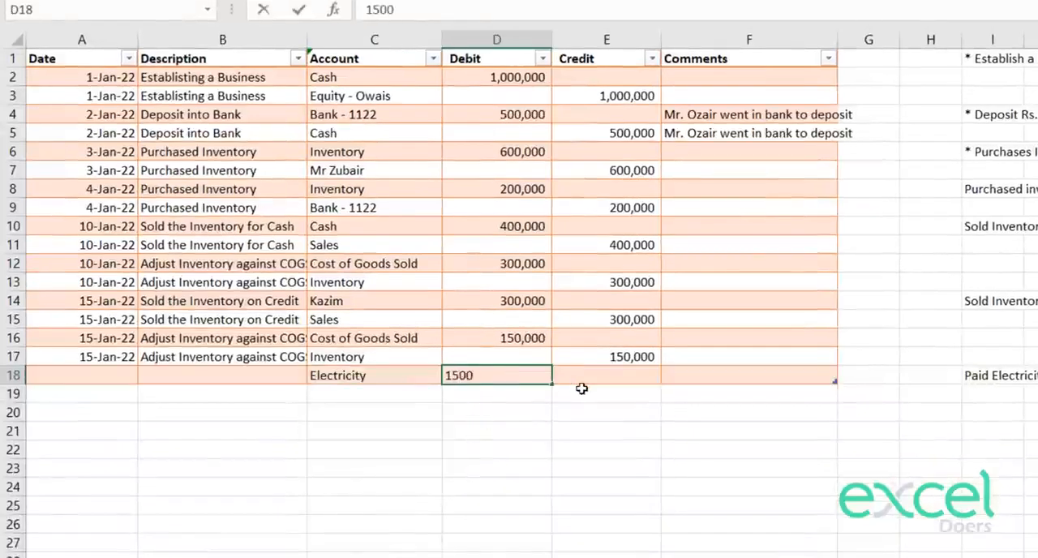
{"action": "key", "text": "Return"}
Step: Choose the bank account in C19 and enter a credit of 15000 in E19
{"action": "left_click", "coordinate": [365, 397]}
{"action": "left_click", "coordinate": [449, 394]}
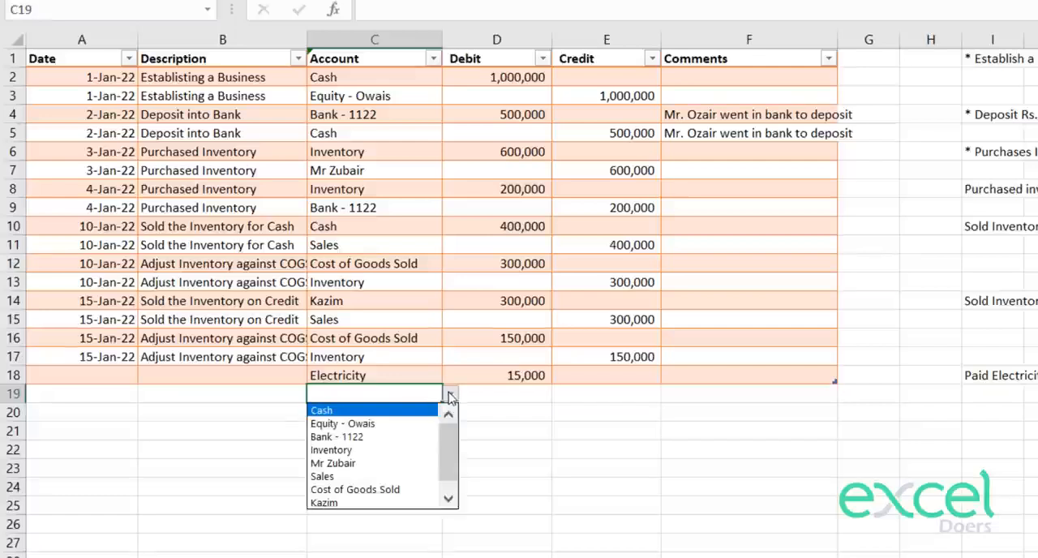
{"action": "left_click", "coordinate": [381, 436]}
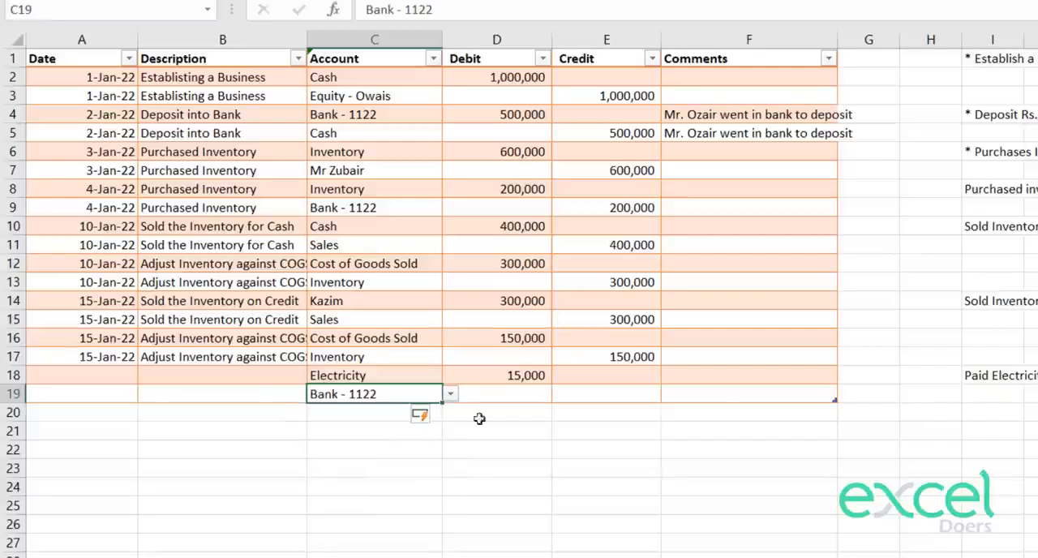
{"action": "left_click", "coordinate": [583, 394]}
{"action": "type", "text": "15000"}
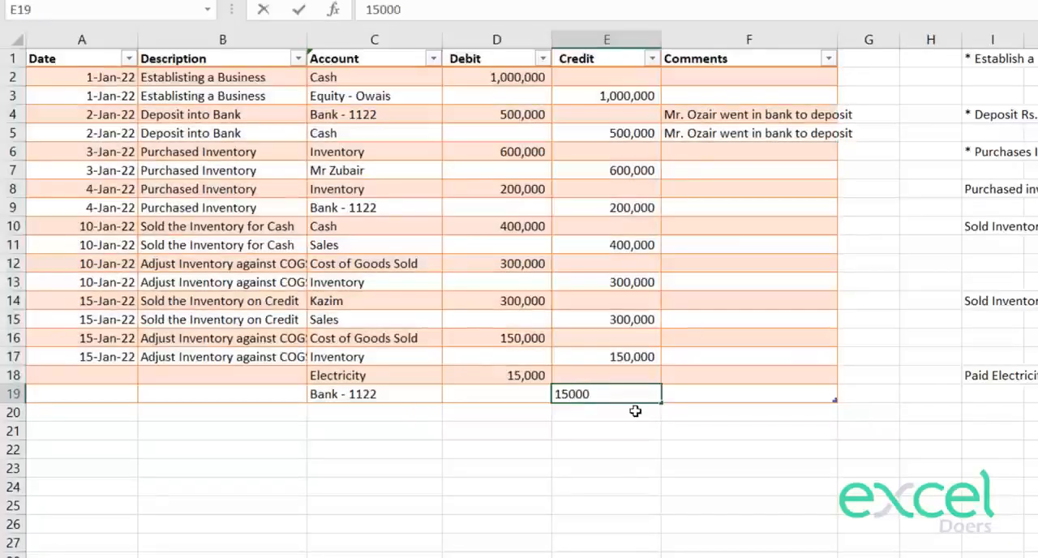
{"action": "key", "text": "Return"}
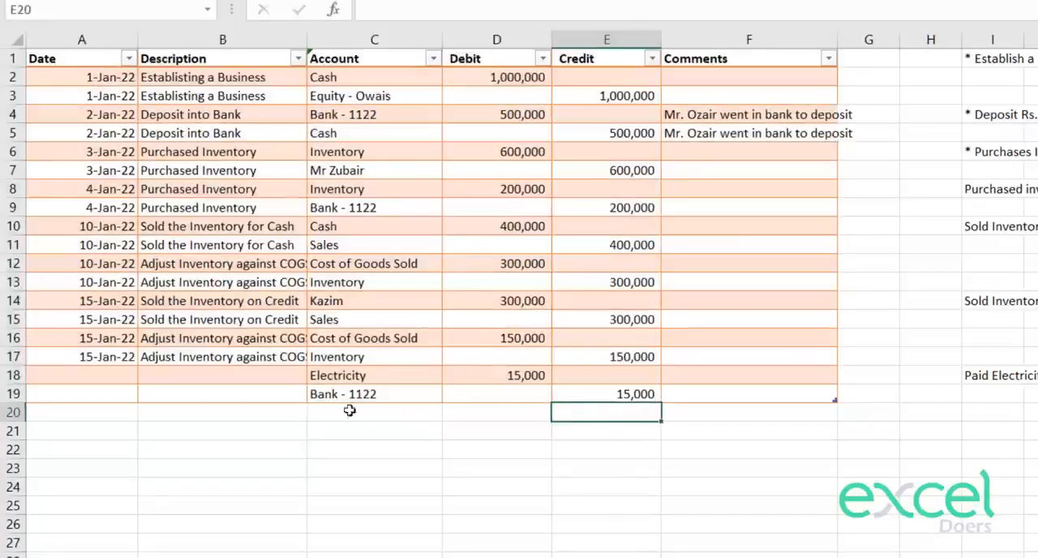
Step: Enter Paid Electricity as the description in B18 and copy it into B19
{"action": "left_click", "coordinate": [221, 373]}
{"action": "type", "text": "Paid Ele"}
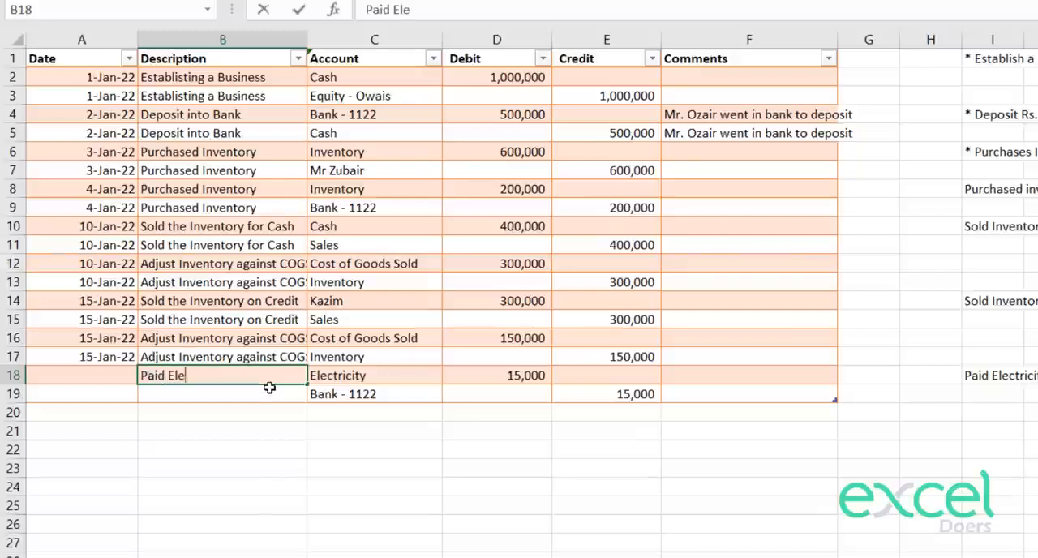
{"action": "type", "text": "ctricity"}
{"action": "key", "text": "Return"}
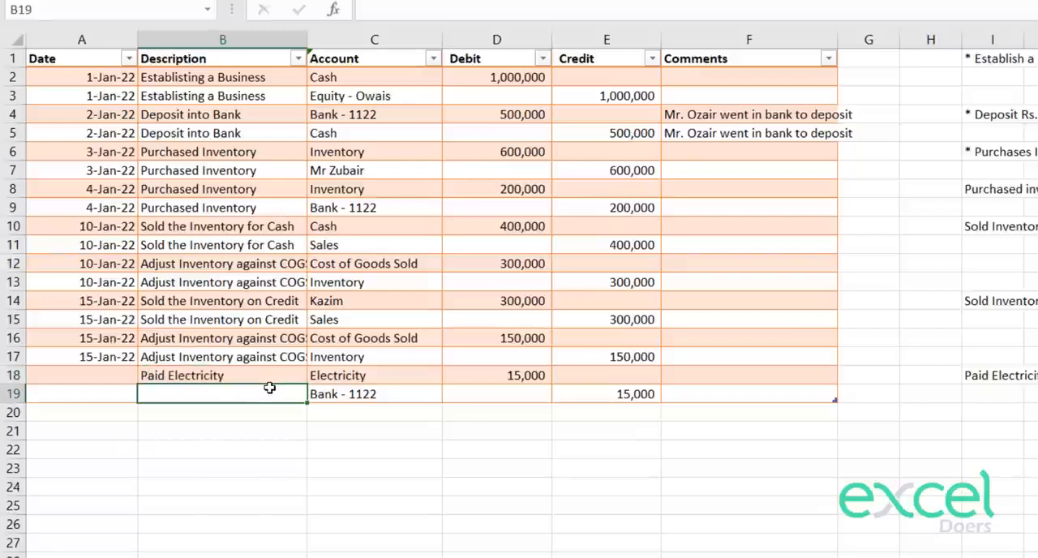
{"action": "key", "text": "Up"}
{"action": "key", "text": "ctrl+c"}
{"action": "key", "text": "Down"}
{"action": "key", "text": "ctrl+v"}
{"action": "key", "text": "Up"}
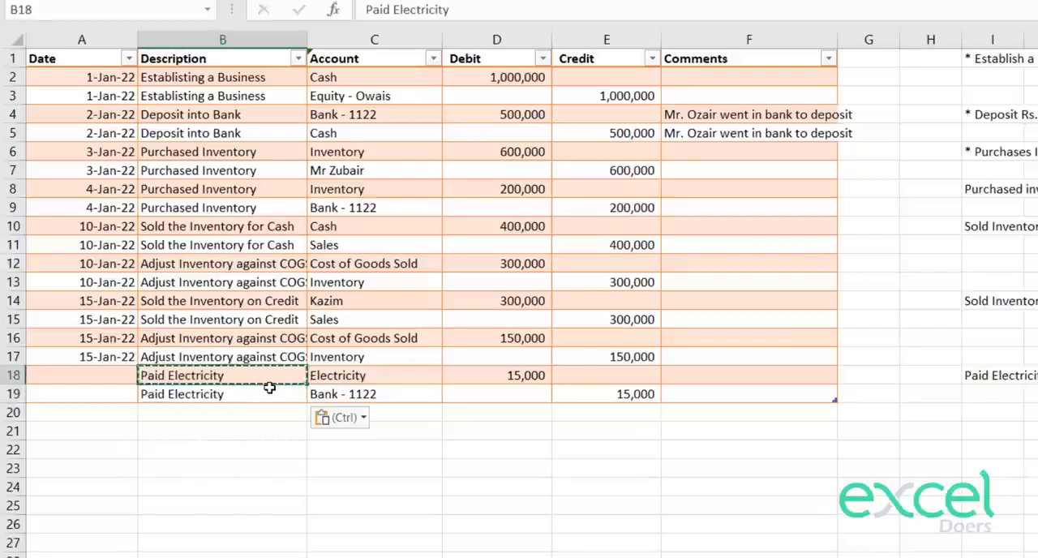
Step: Enter 18 Jan 2022 as the date in A18 and copy it into A19
{"action": "key", "text": "Left"}
{"action": "type", "text": "18"}
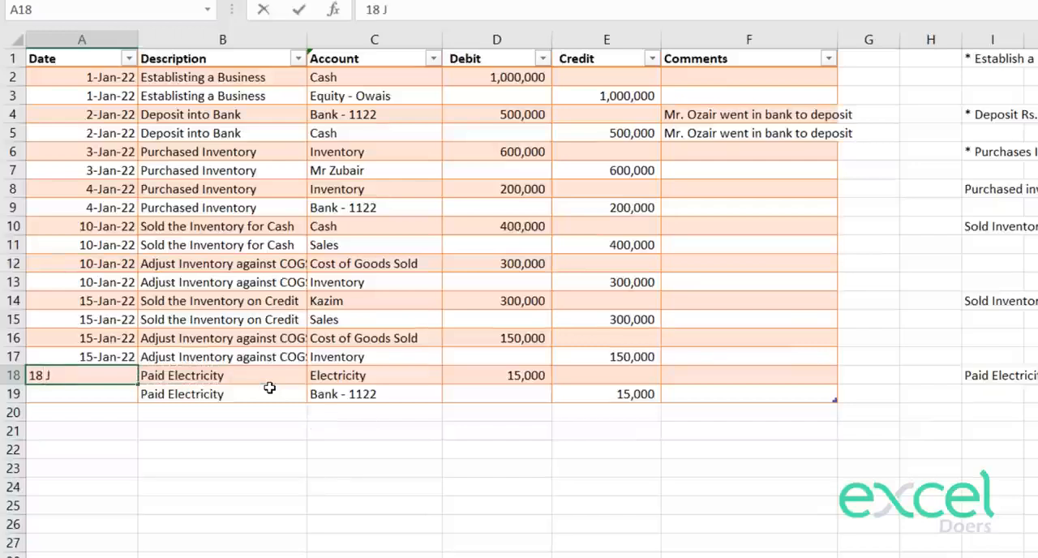
{"action": "type", "text": " Jan 2022"}
{"action": "key", "text": "Return"}
{"action": "key", "text": "Down"}
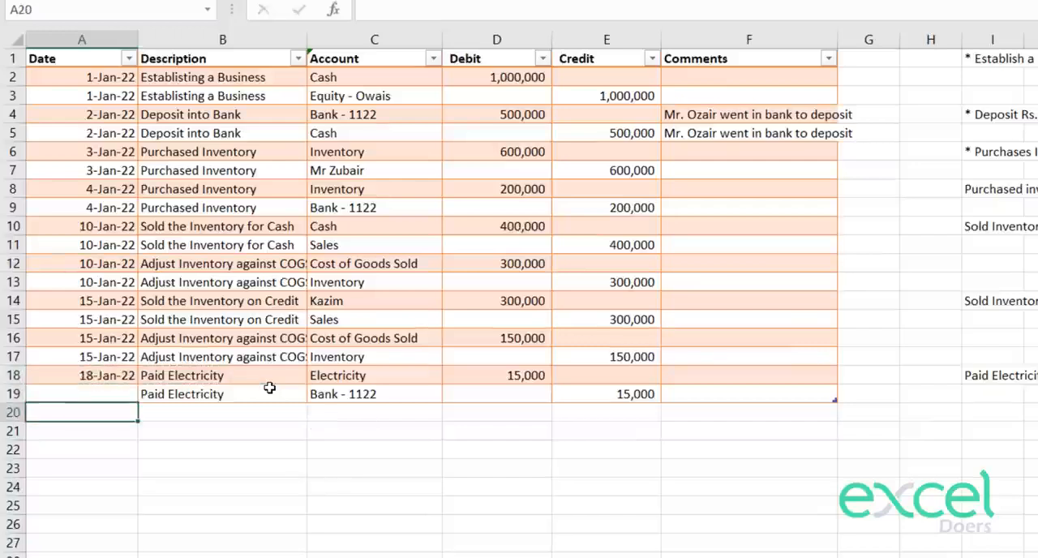
{"action": "key", "text": "Up"}
{"action": "key", "text": "Up"}
{"action": "key", "text": "ctrl+c"}
{"action": "key", "text": "Down"}
{"action": "key", "text": "ctrl+v"}
{"action": "key", "text": "Escape"}
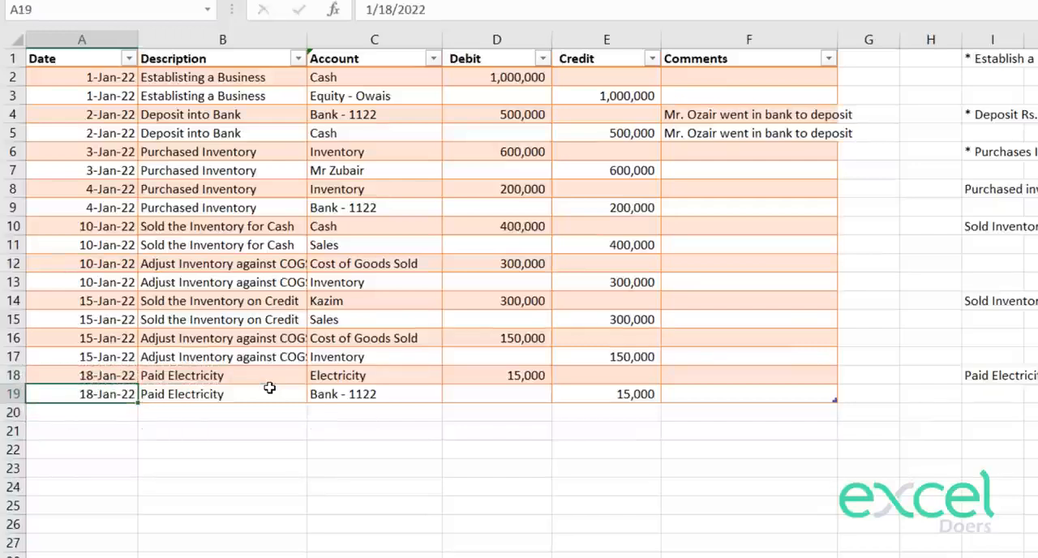
{"action": "left_click", "coordinate": [262, 405]}
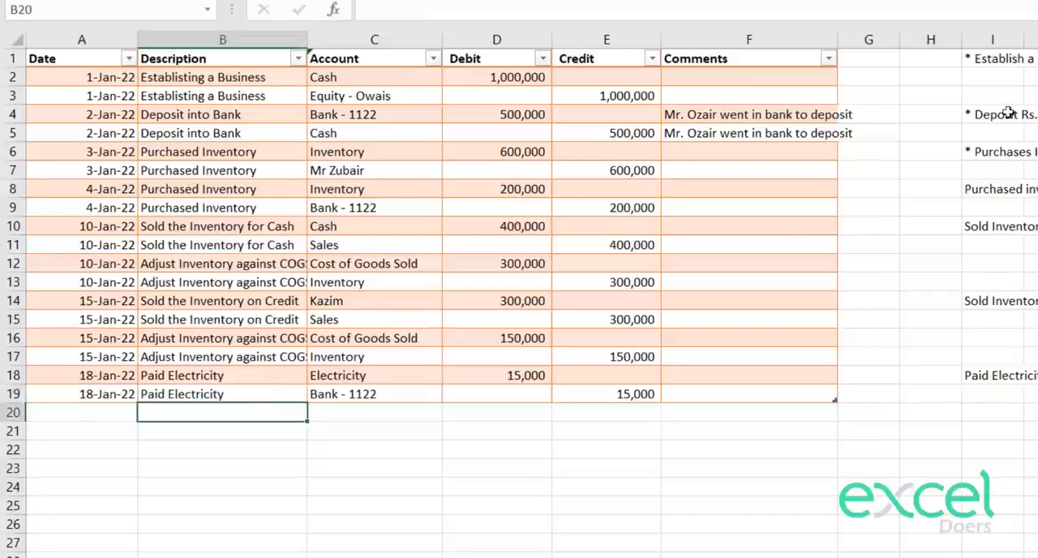
{"action": "left_click_drag", "start_coordinate": [1002, 97], "coordinate": [1005, 457]}
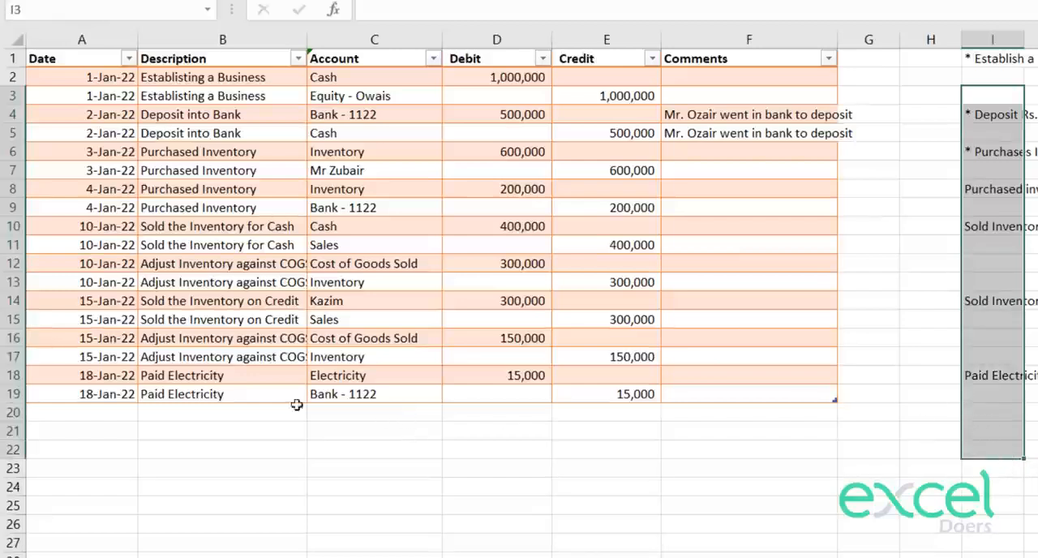
{"action": "left_click", "coordinate": [265, 407]}
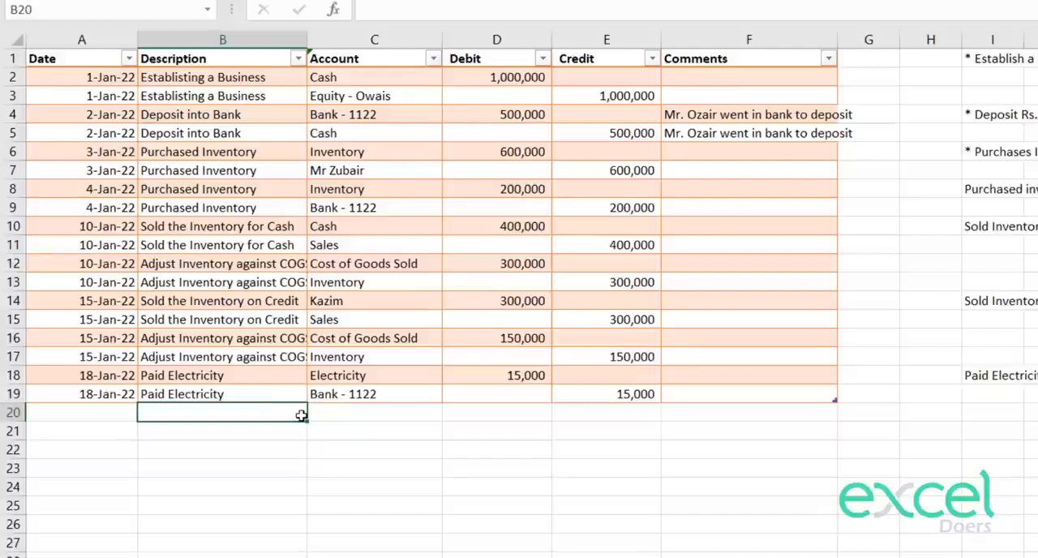
{"action": "left_click", "coordinate": [336, 420]}
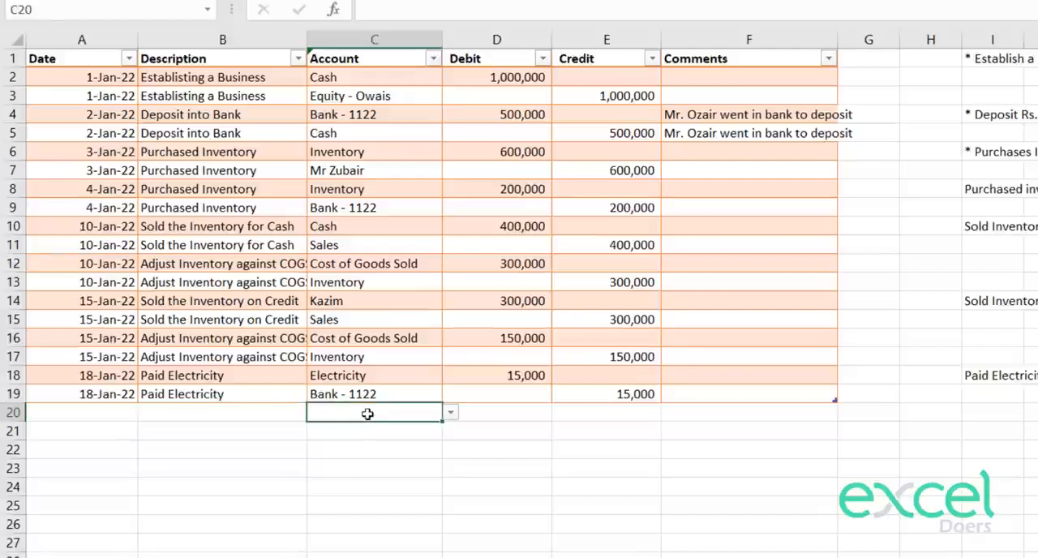
{"action": "left_click", "coordinate": [450, 412]}
{"action": "left_click_drag", "start_coordinate": [445, 446], "coordinate": [452, 481]}
{"action": "left_click", "coordinate": [498, 475]}
Step: On the accounts sheet, add Salary as an individual account in F11
{"action": "left_click", "coordinate": [243, 557]}
{"action": "left_click", "coordinate": [496, 244]}
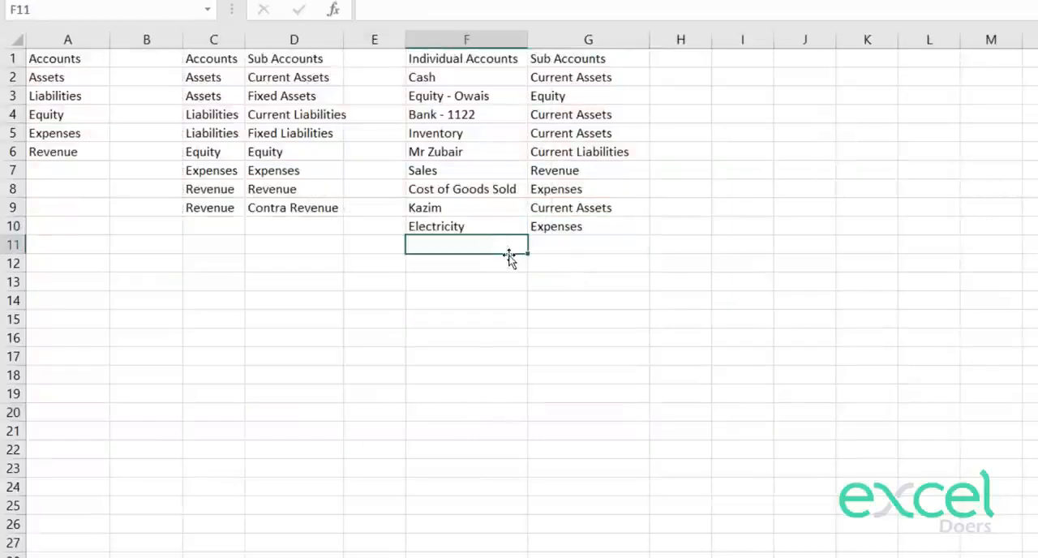
{"action": "type", "text": "Salary"}
{"action": "key", "text": "Return"}
Step: Assign Salary to the Expenses sub account by copying G10 into G11
{"action": "key", "text": "Up"}
{"action": "key", "text": "Right"}
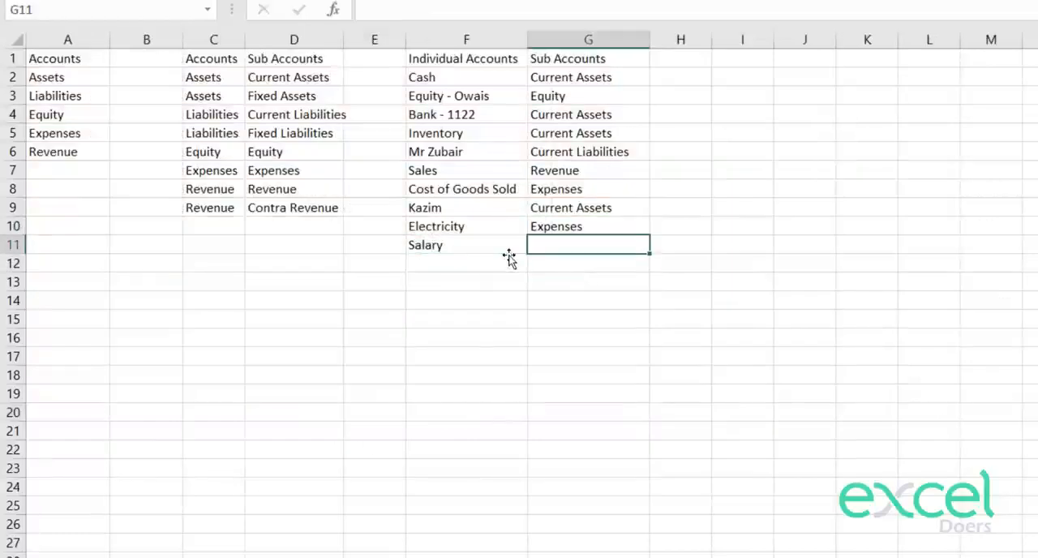
{"action": "key", "text": "Up"}
{"action": "key", "text": "ctrl+c"}
{"action": "key", "text": "Down"}
{"action": "key", "text": "ctrl+v"}
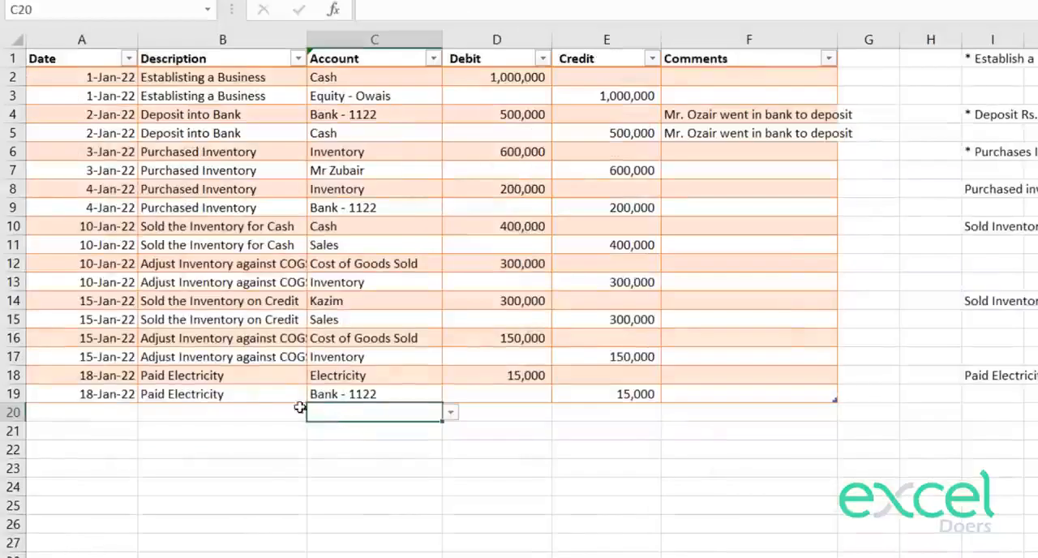
Step: On the General Entries sheet, choose Salary as the account in C20 and enter a debit of 100000 in D20
{"action": "left_click", "coordinate": [280, 425]}
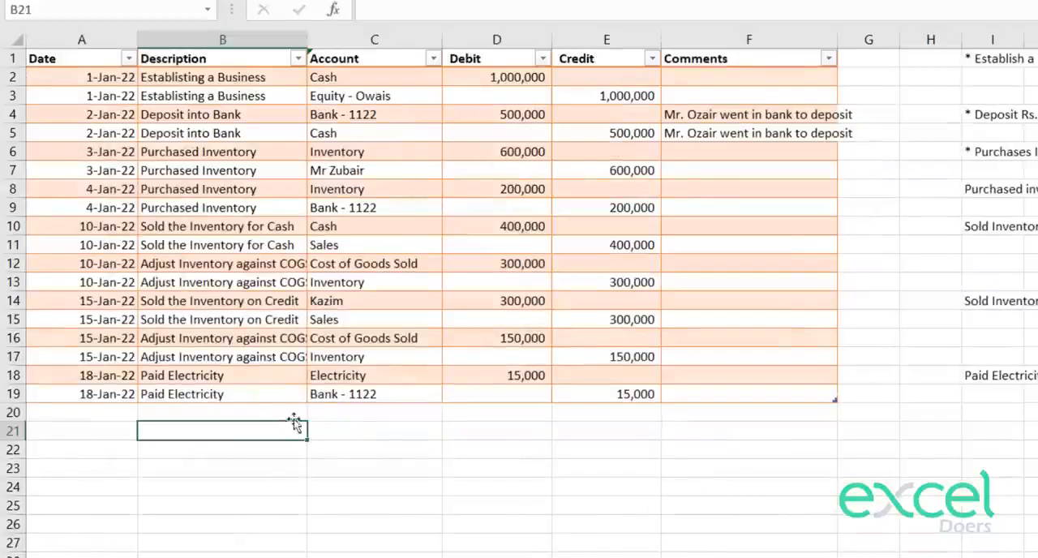
{"action": "left_click", "coordinate": [350, 416]}
{"action": "left_click", "coordinate": [451, 414]}
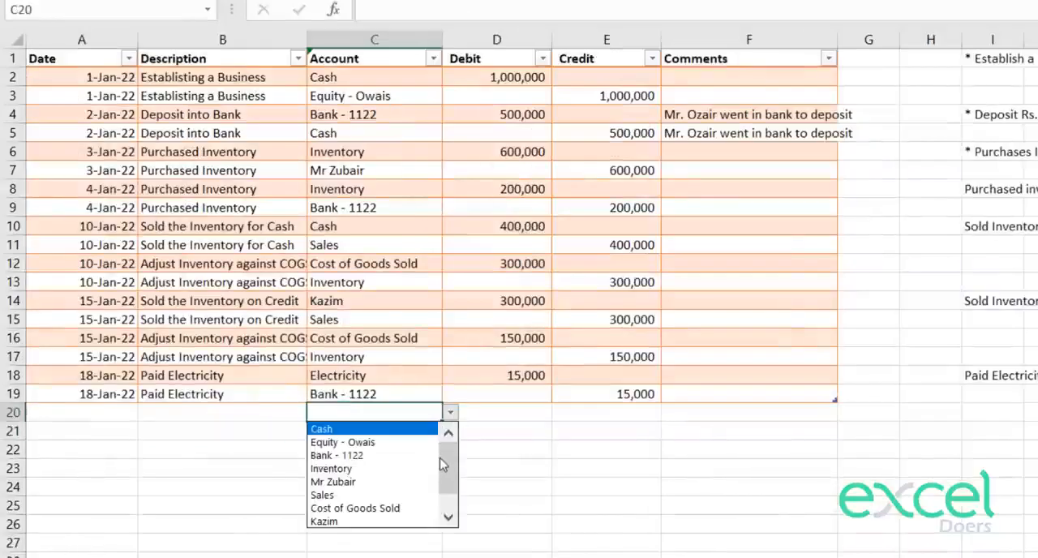
{"action": "scroll", "coordinate": [443, 464], "scroll_direction": "down", "scroll_amount": 2}
{"action": "left_click", "coordinate": [420, 527]}
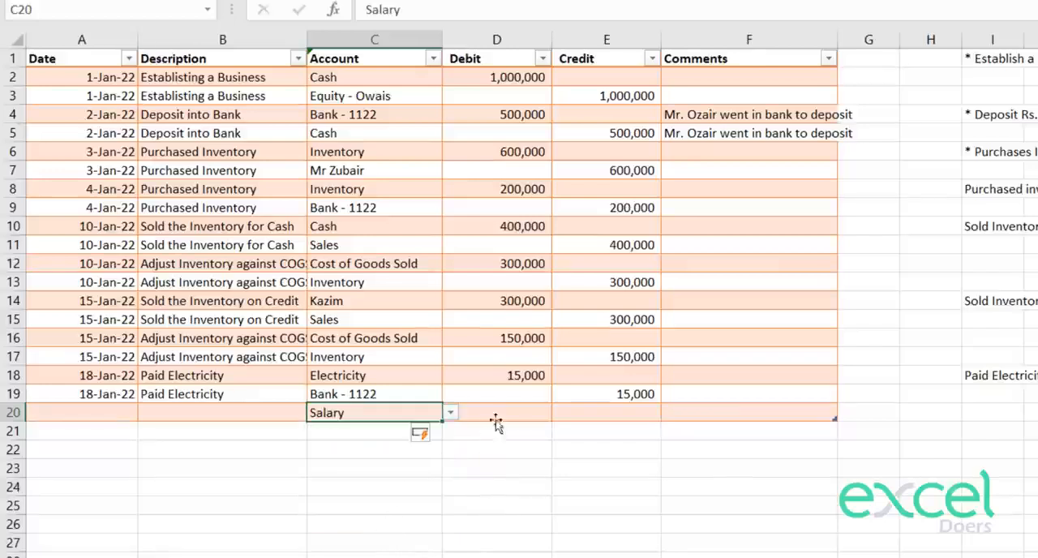
{"action": "left_click", "coordinate": [495, 413]}
{"action": "type", "text": "100000"}
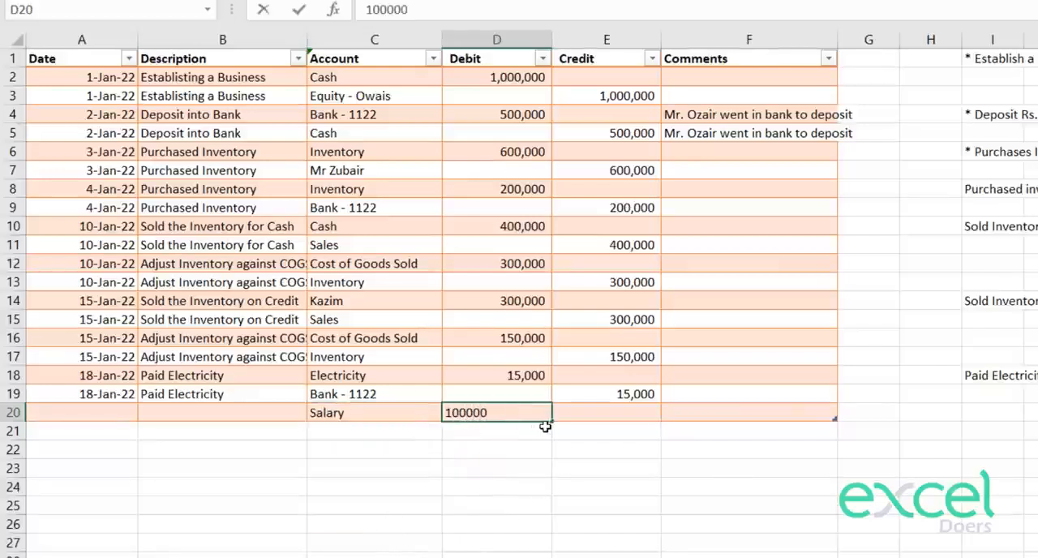
{"action": "key", "text": "Return"}
Step: Choose Cash as the account in C21 and enter a credit of 100,000 in E21
{"action": "left_click", "coordinate": [372, 428]}
{"action": "left_click", "coordinate": [450, 432]}
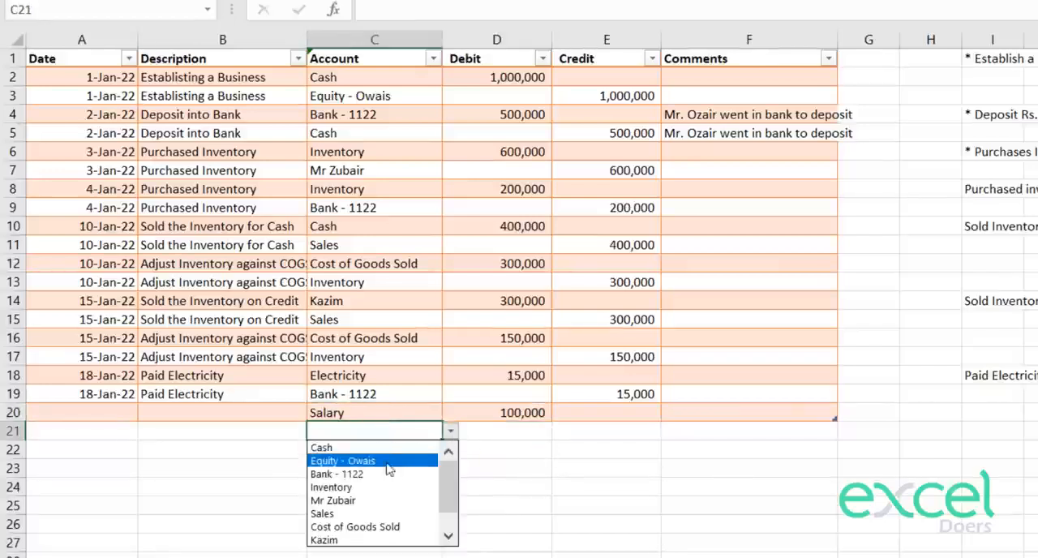
{"action": "left_click", "coordinate": [381, 447]}
{"action": "left_click", "coordinate": [616, 423]}
{"action": "type", "text": "1"}
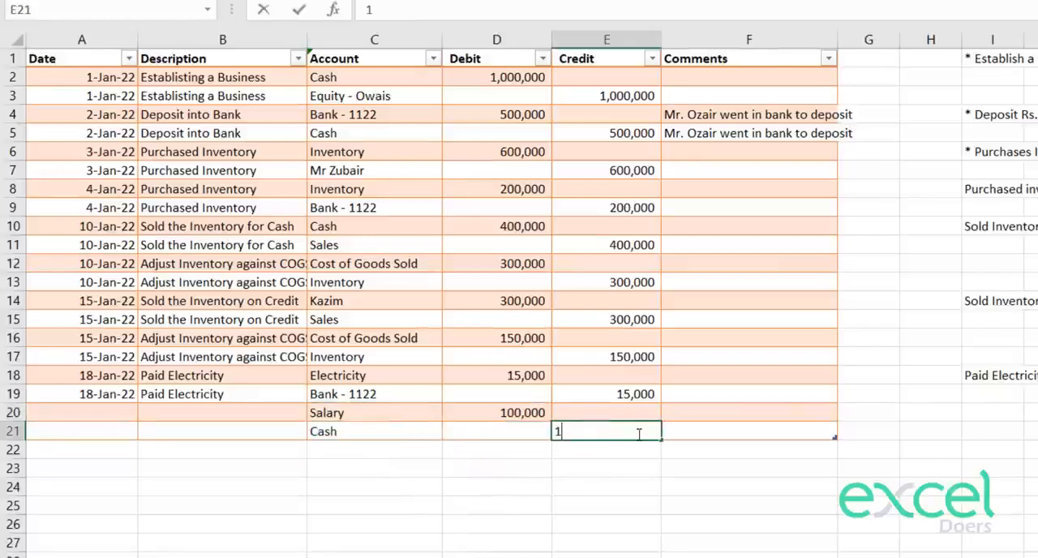
{"action": "type", "text": "00,000000"}
{"action": "key", "text": "Return"}
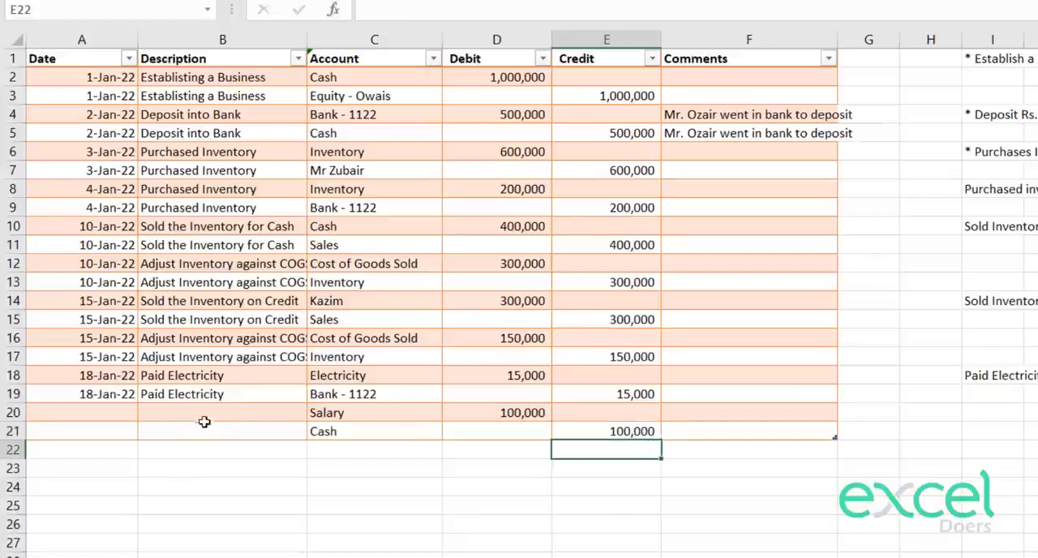
Step: Enter Paid Salaries as the description in B20 and copy it into B21
{"action": "left_click", "coordinate": [235, 420]}
{"action": "type", "text": "Paid S"}
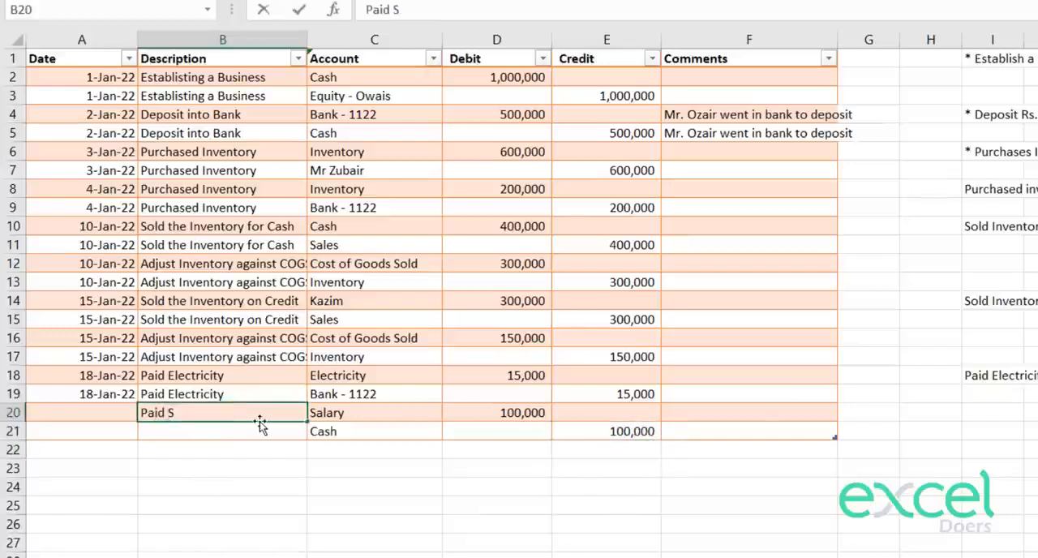
{"action": "type", "text": "alaries"}
{"action": "key", "text": "Return"}
{"action": "key", "text": "Up"}
{"action": "key", "text": "ctrl+c"}
{"action": "key", "text": "Down"}
{"action": "key", "text": "ctrl+v"}
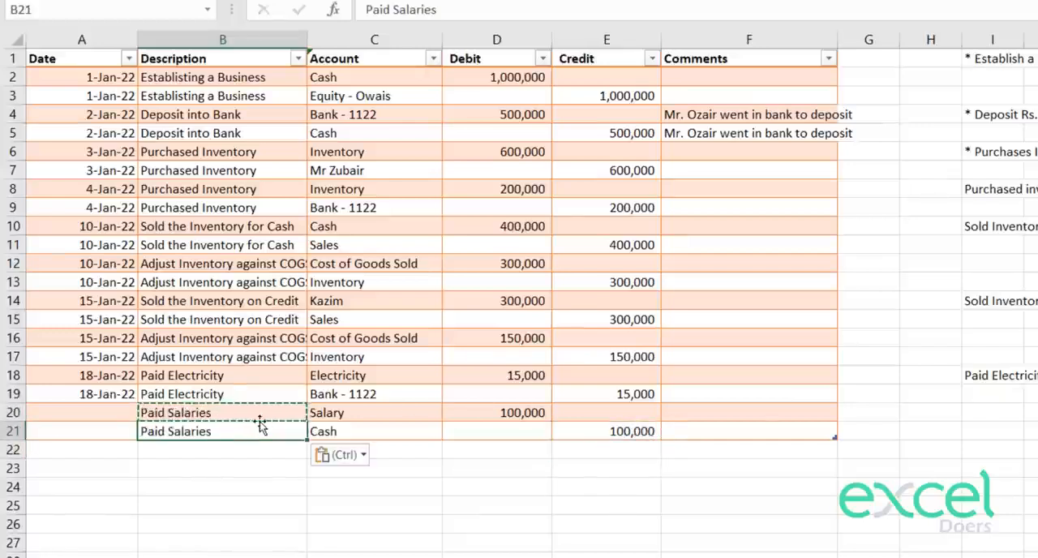
Step: Enter 30 Jan 2022 as the date in A20 and copy it into A21
{"action": "key", "text": "Up"}
{"action": "key", "text": "Left"}
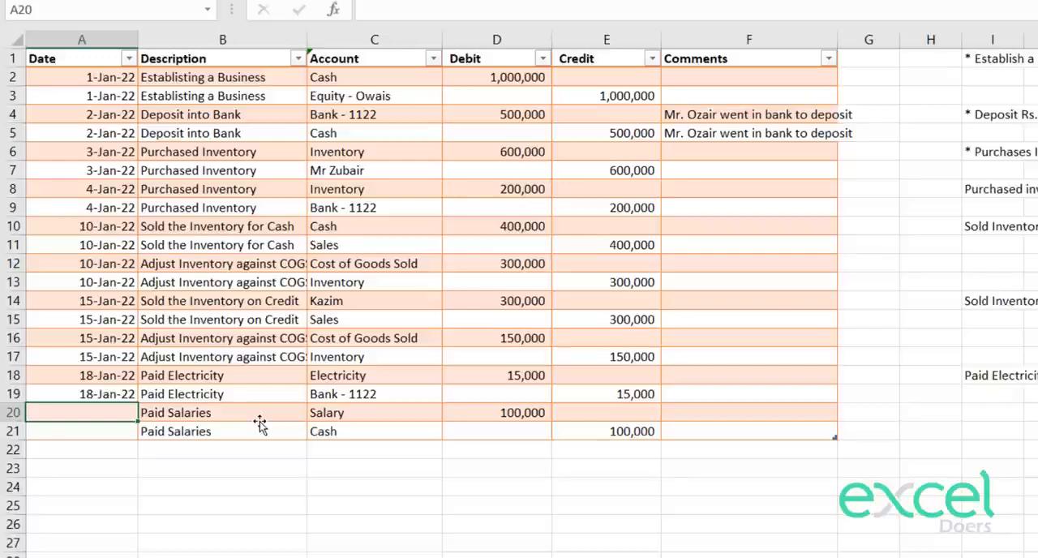
{"action": "type", "text": "30 Jan"}
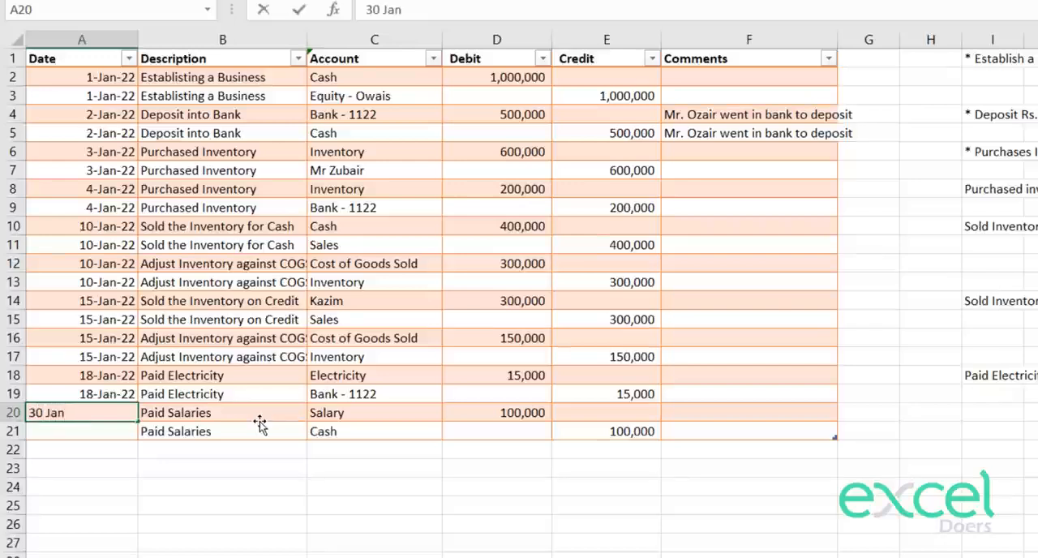
{"action": "type", "text": " 2022"}
{"action": "key", "text": "Return"}
{"action": "key", "text": "Up"}
{"action": "key", "text": "ctrl+c"}
{"action": "key", "text": "Down"}
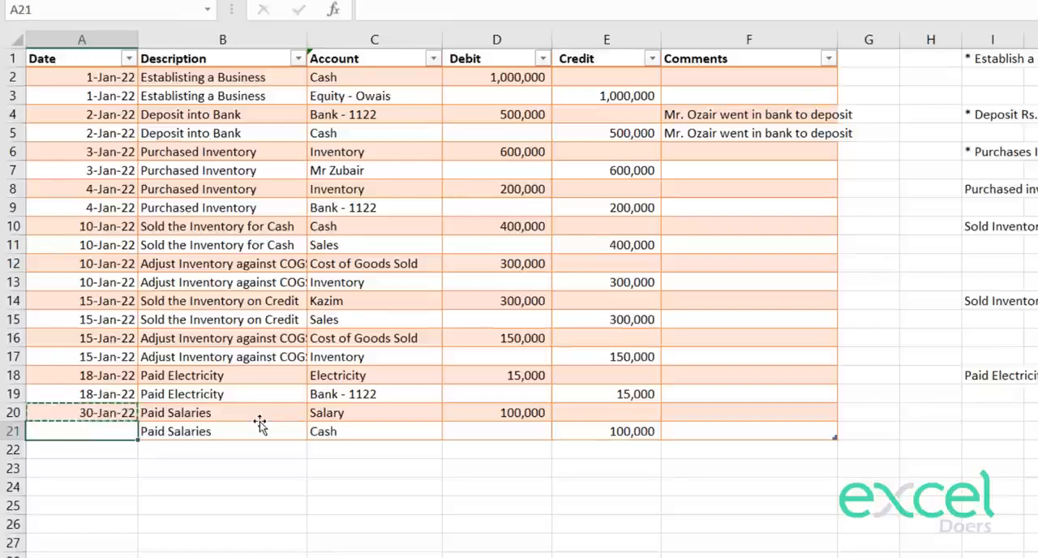
{"action": "key", "text": "ctrl+v"}
{"action": "key", "text": "Escape"}
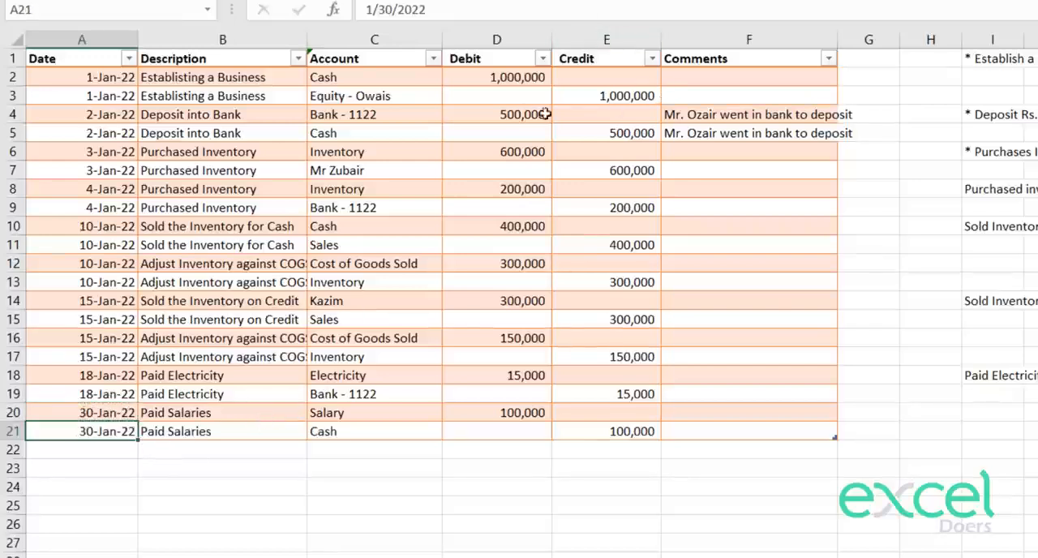
Step: Review the recorded journal entries from establishing the business through the salary payment, including the supplier's account in C7
{"action": "left_click", "coordinate": [172, 77]}
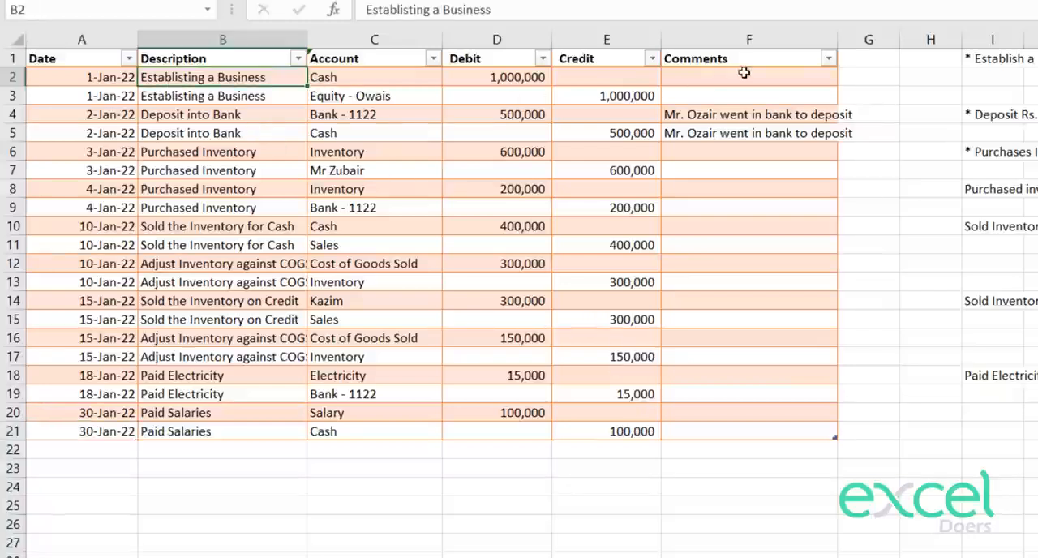
{"action": "left_click_drag", "start_coordinate": [734, 76], "coordinate": [74, 95]}
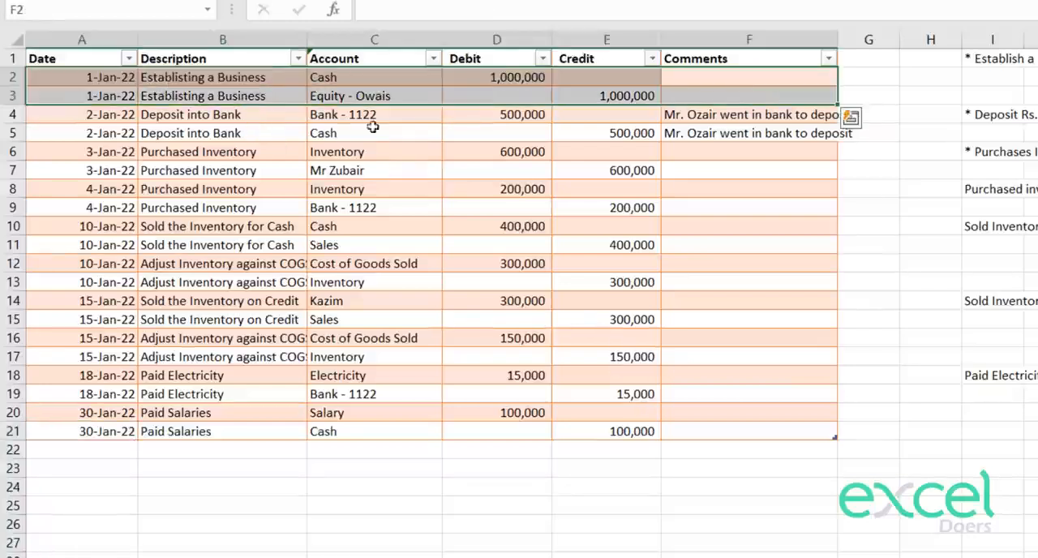
{"action": "left_click", "coordinate": [726, 131]}
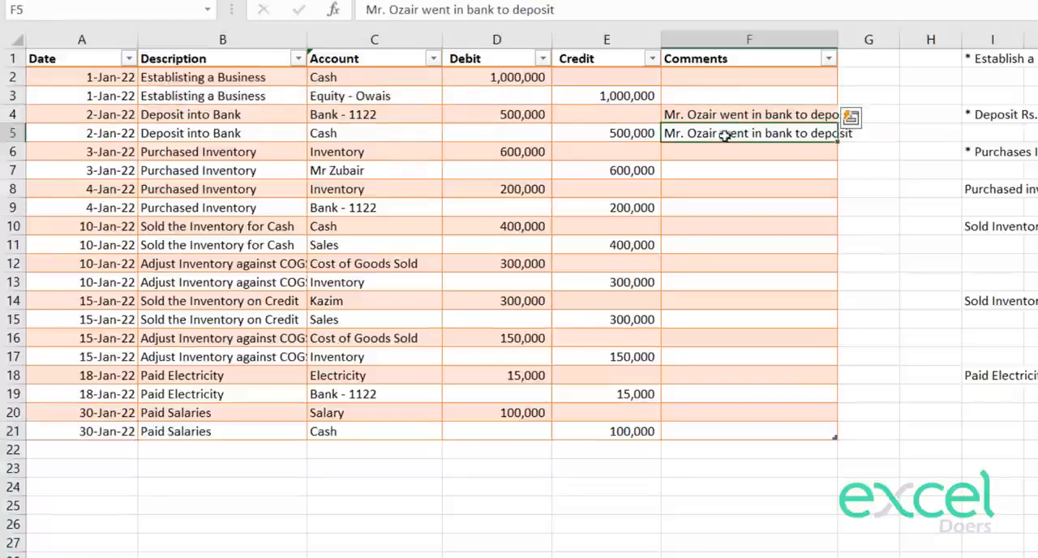
{"action": "left_click", "coordinate": [110, 115]}
{"action": "left_click_drag", "start_coordinate": [165, 119], "coordinate": [653, 132]}
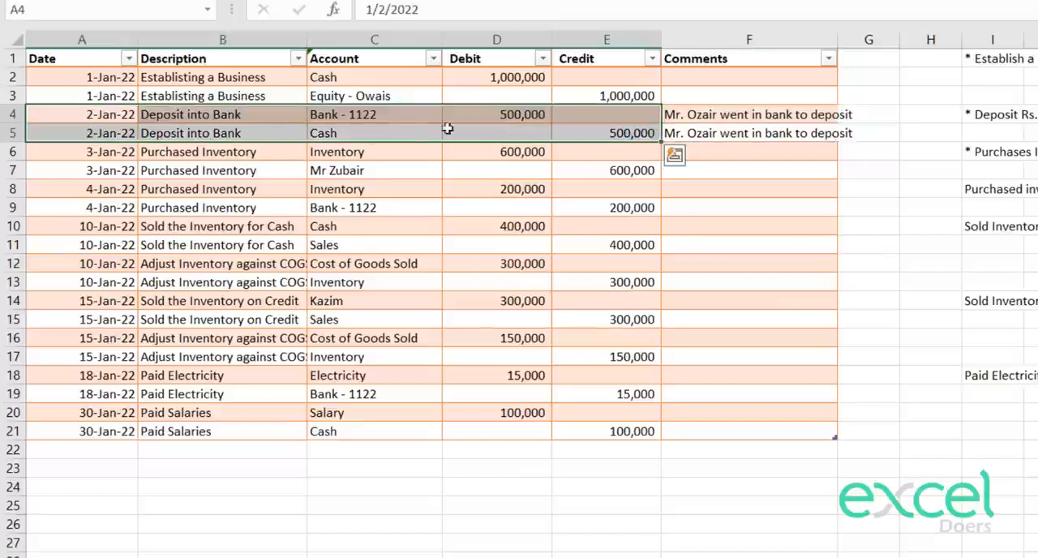
{"action": "left_click_drag", "start_coordinate": [150, 154], "coordinate": [183, 429]}
{"action": "left_click", "coordinate": [173, 190]}
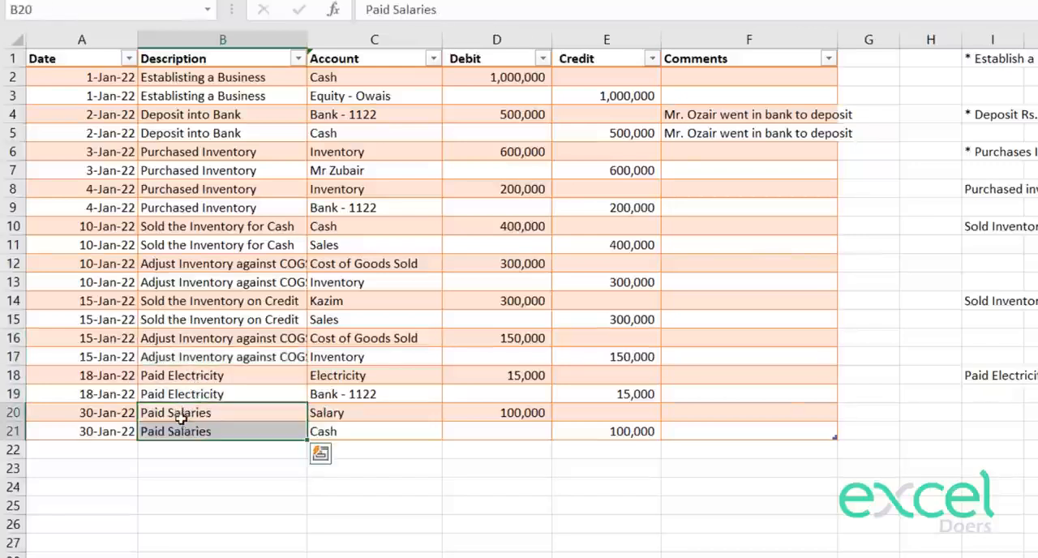
{"action": "left_click", "coordinate": [350, 485]}
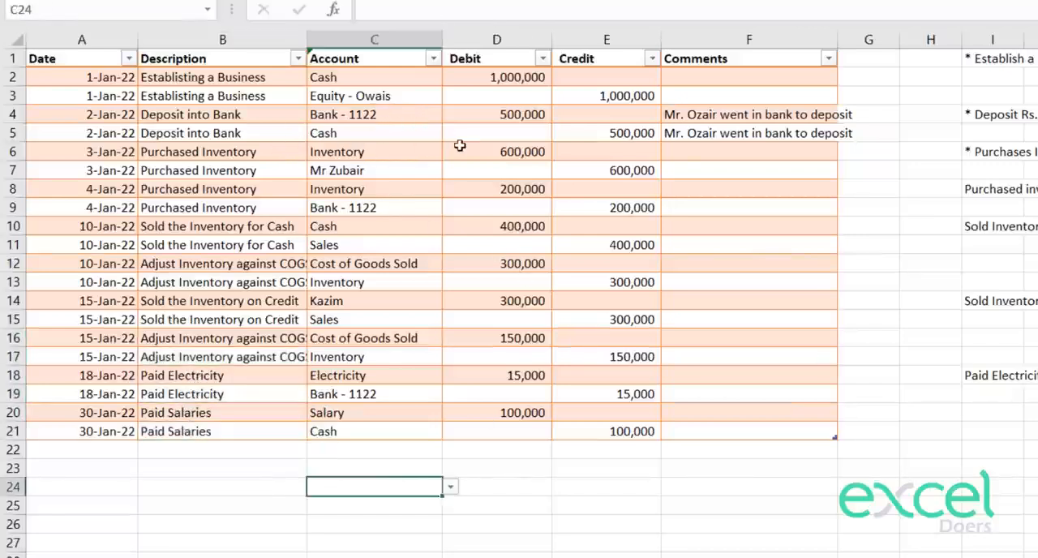
{"action": "left_click", "coordinate": [362, 172]}
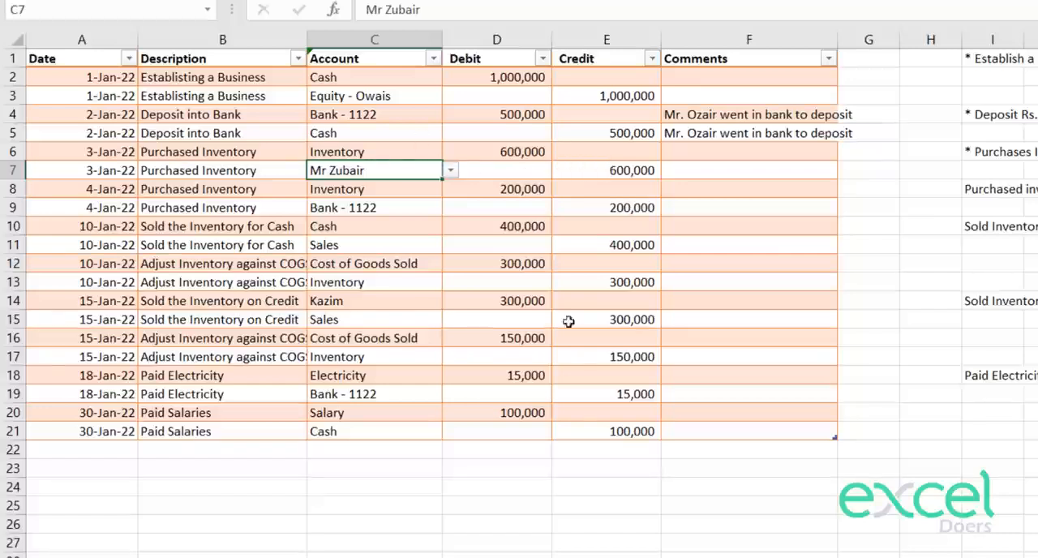
{"action": "left_click", "coordinate": [527, 447]}
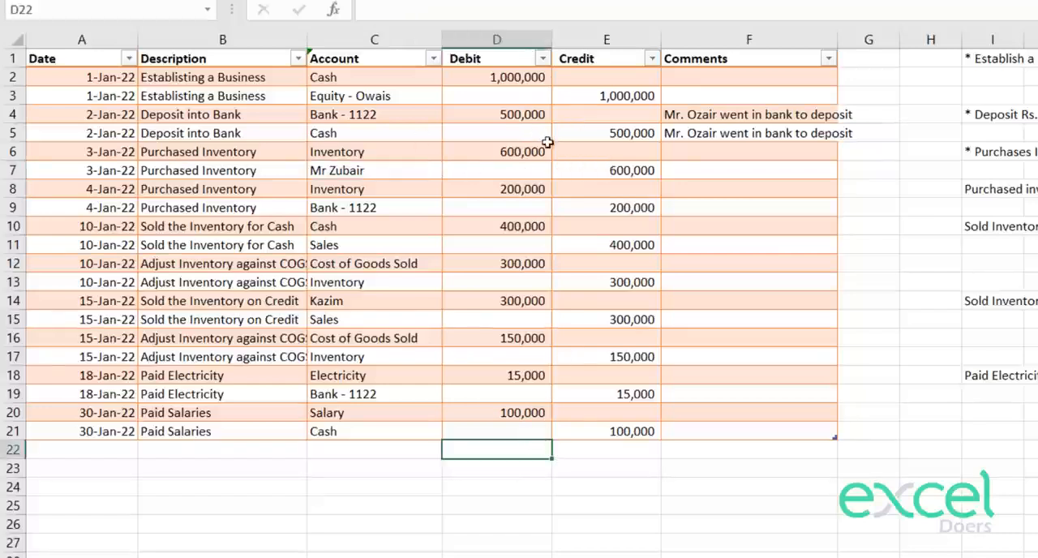
Step: Enter the supplier's account from C7 as the account in C22
{"action": "left_click", "coordinate": [352, 452]}
{"action": "left_click", "coordinate": [451, 449]}
{"action": "key", "text": "Escape"}
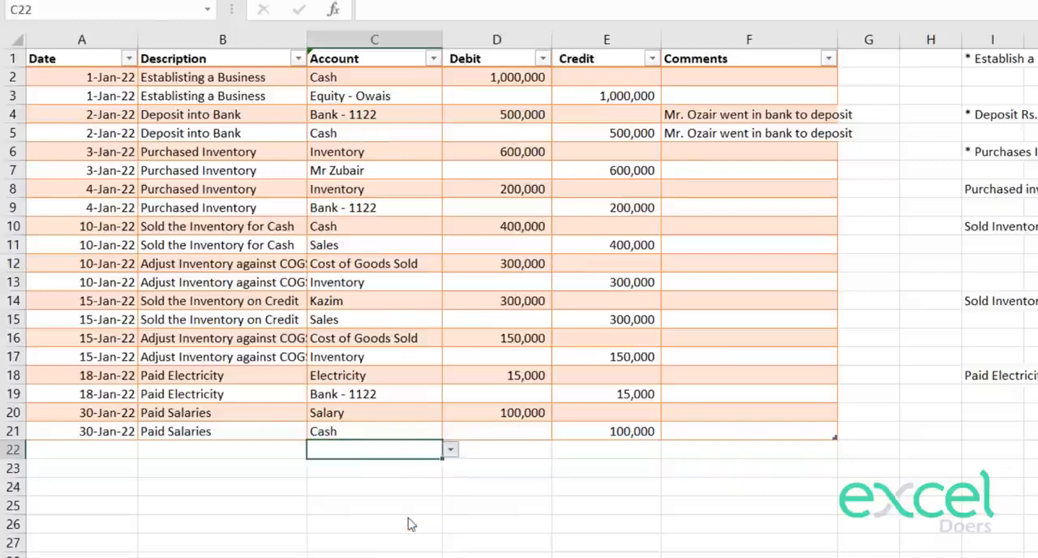
{"action": "key", "text": "ctrl+v"}
Step: Enter Cash as the account in C23 with a credit of 100,000 in E23
{"action": "left_click", "coordinate": [393, 471]}
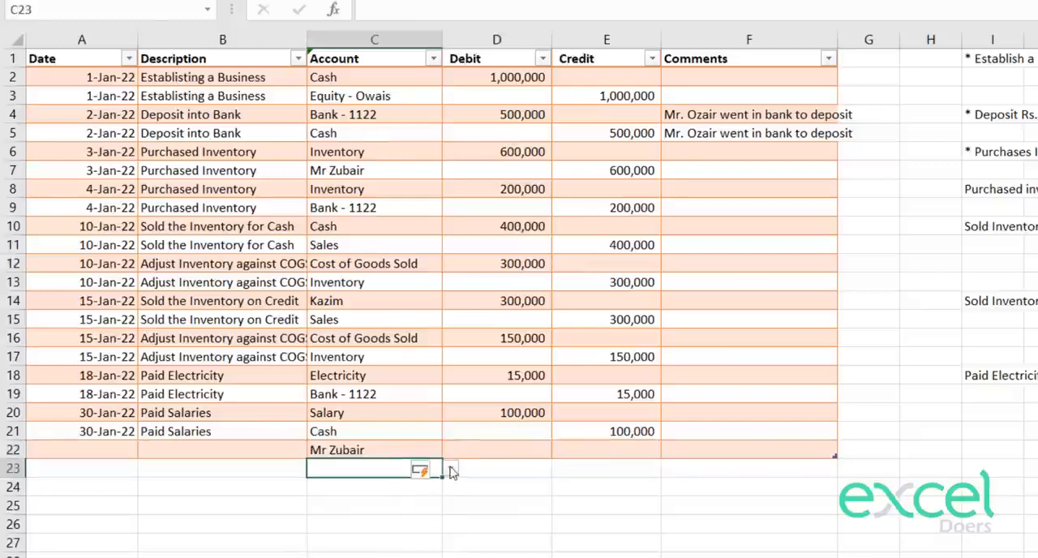
{"action": "left_click", "coordinate": [450, 468]}
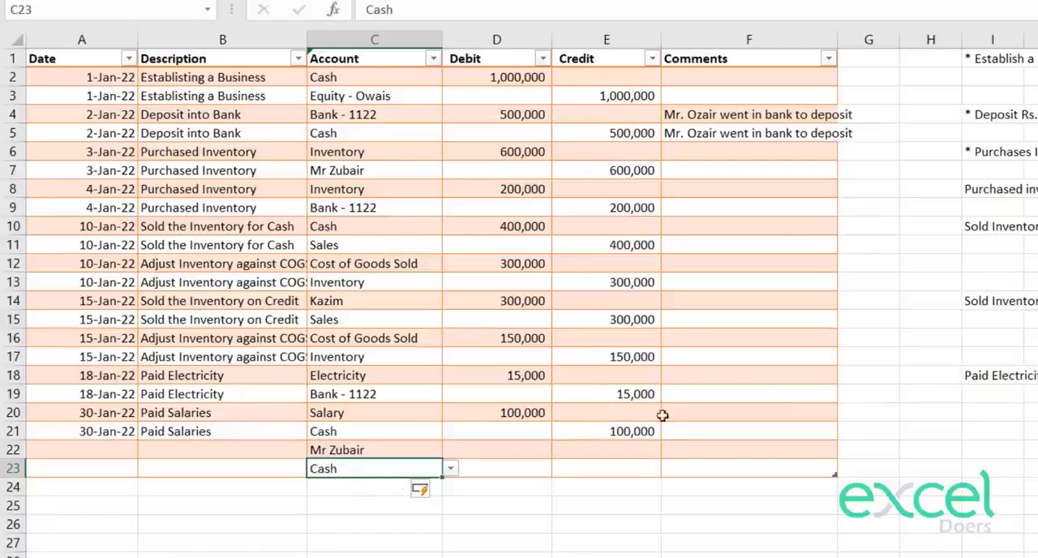
{"action": "left_click", "coordinate": [637, 466]}
{"action": "type", "text": "100,"}
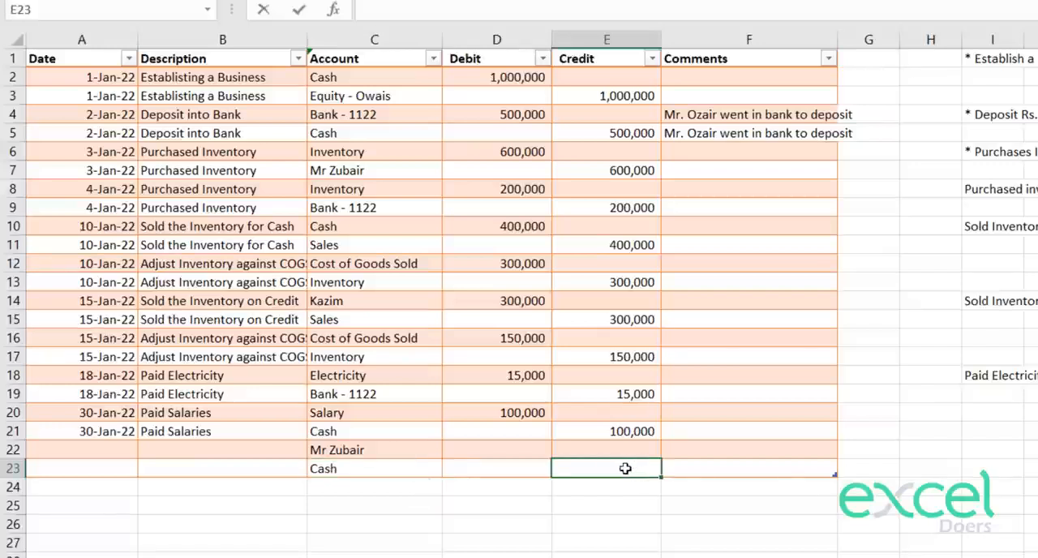
{"action": "type", "text": "000"}
{"action": "key", "text": "Return"}
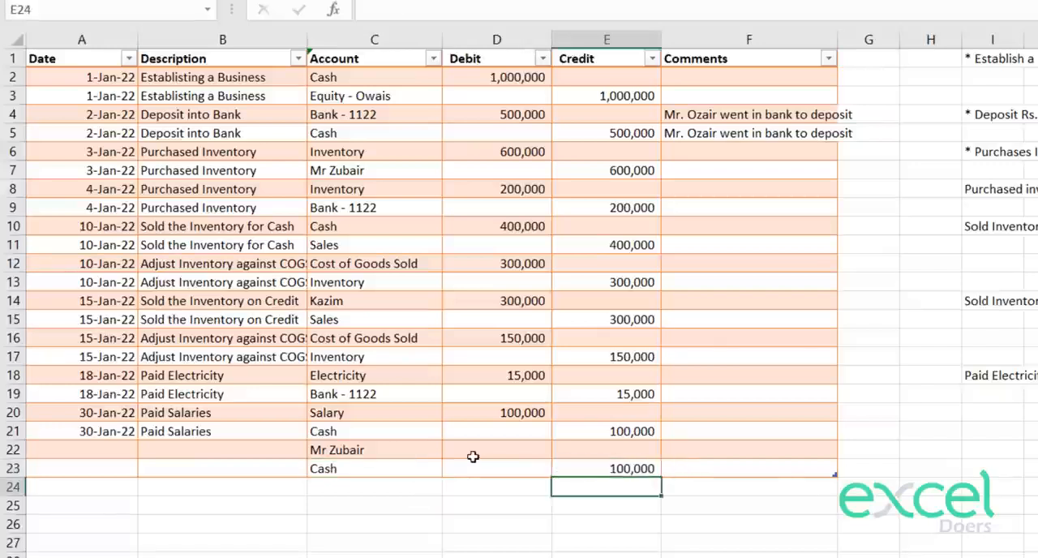
Step: Enter a debit of 100,000 in D22 against the supplier's account
{"action": "left_click", "coordinate": [473, 451]}
{"action": "type", "text": "100,000"}
{"action": "key", "text": "Return"}
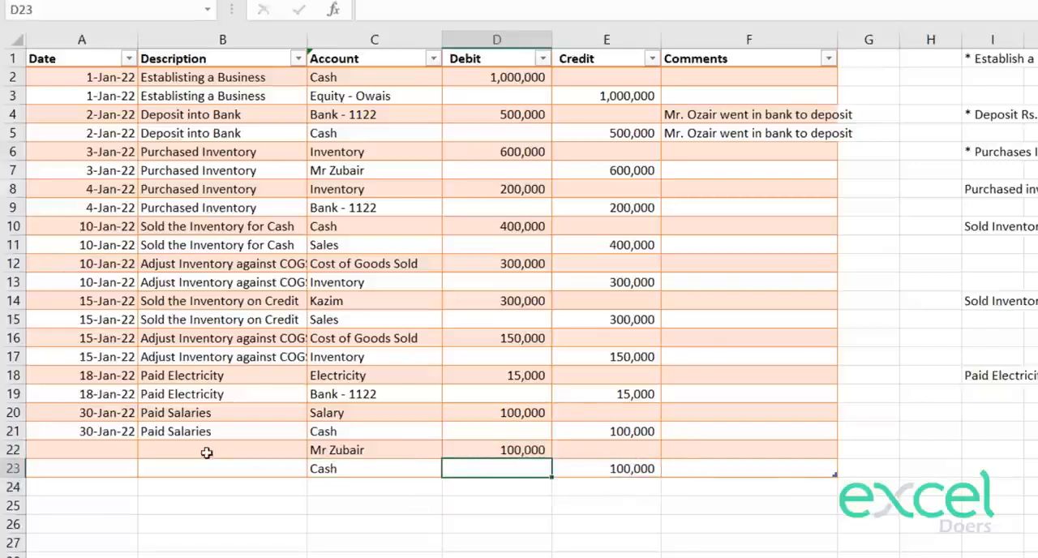
Step: Enter "Paid to" plus the supplier's name as the description in B22 and copy it into B23
{"action": "left_click", "coordinate": [181, 458]}
{"action": "type", "text": "Paid"}
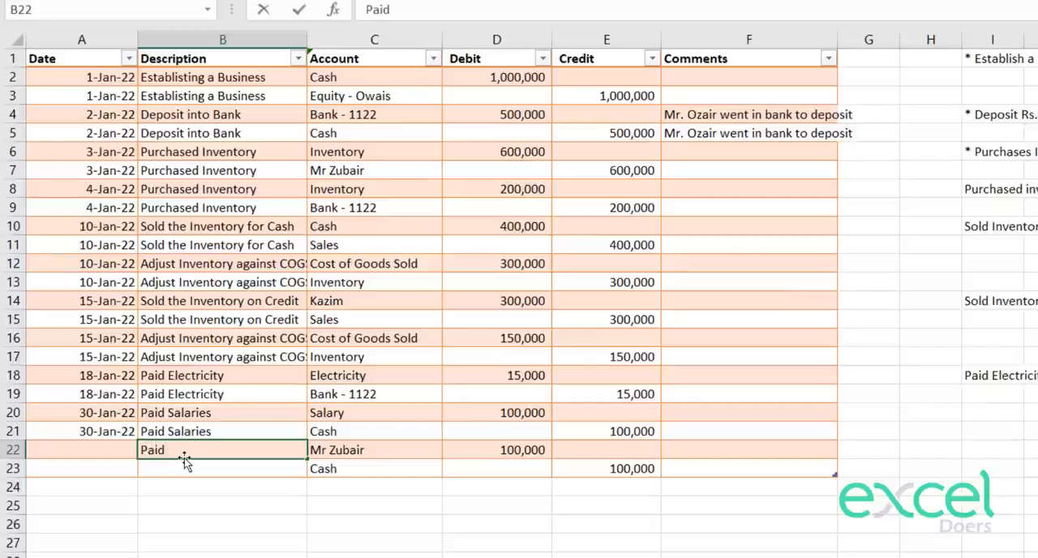
{"action": "type", "text": " to Mr Zubair"}
{"action": "key", "text": "Return"}
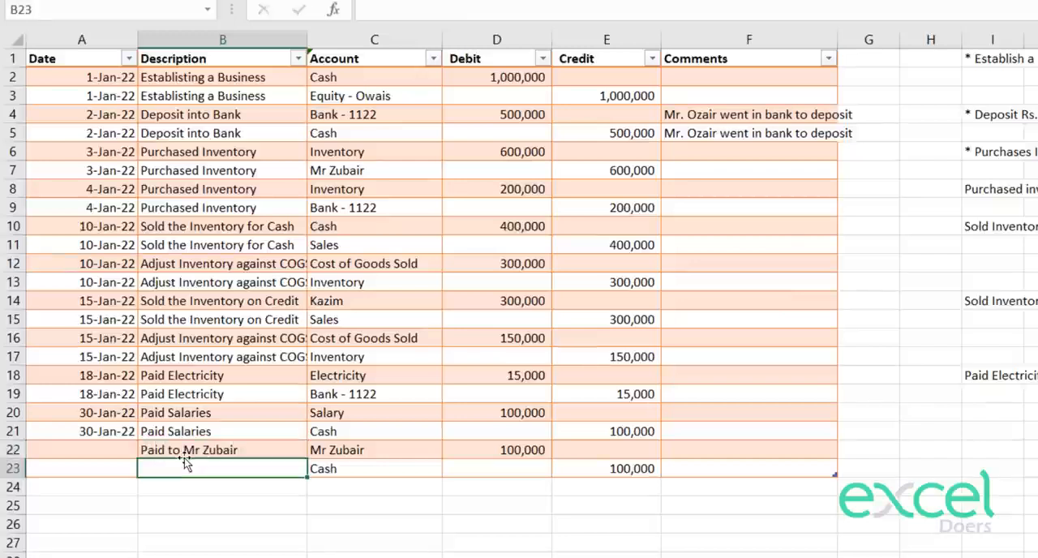
{"action": "key", "text": "Up"}
{"action": "key", "text": "ctrl+c"}
{"action": "key", "text": "Down"}
{"action": "key", "text": "ctrl+v"}
Step: Enter 2 Feb 2022 as the date in A22 and copy it into A23
{"action": "key", "text": "Left"}
{"action": "key", "text": "Up"}
{"action": "key", "text": "Up"}
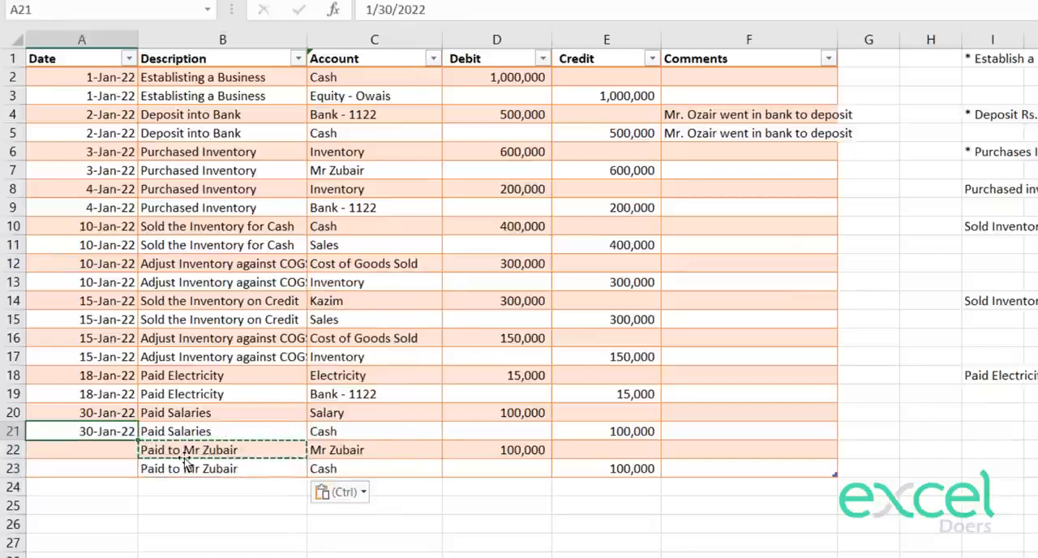
{"action": "key", "text": "Down"}
{"action": "type", "text": "2"}
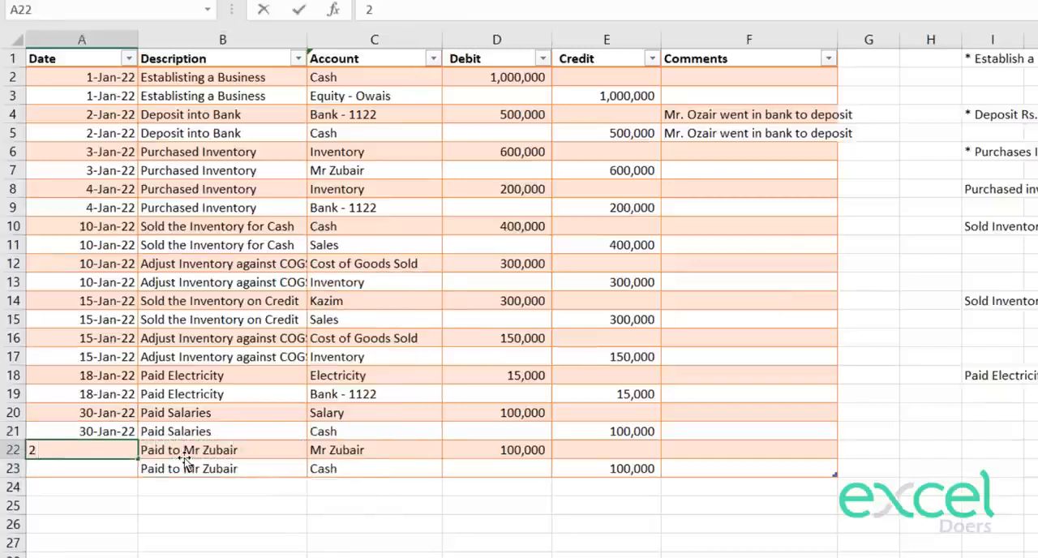
{"action": "type", "text": " Feb2022"}
{"action": "key", "text": "Return"}
{"action": "key", "text": "Up"}
{"action": "key", "text": "ctrl+c"}
{"action": "key", "text": "Down"}
{"action": "key", "text": "ctrl+v"}
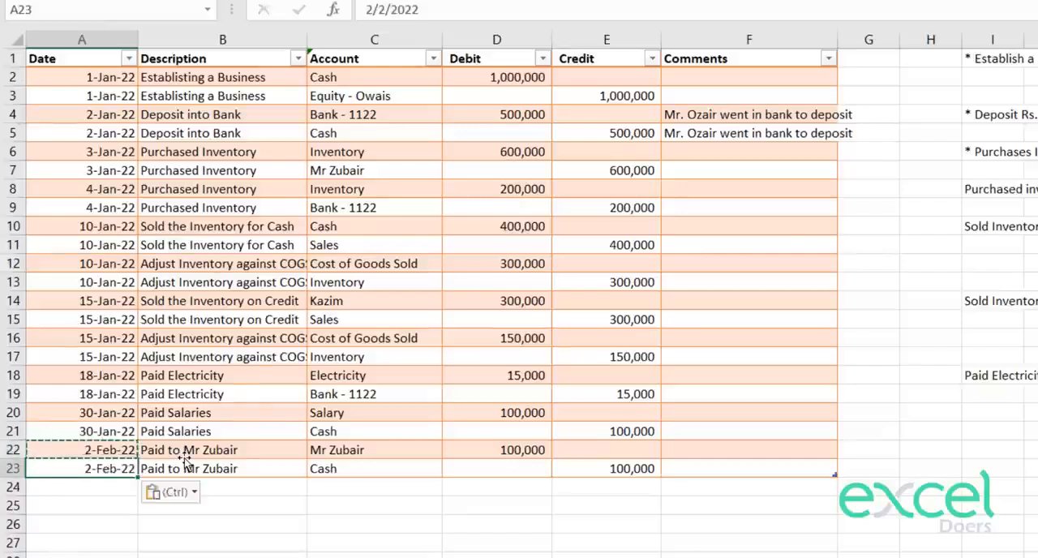
{"action": "key", "text": "Down"}
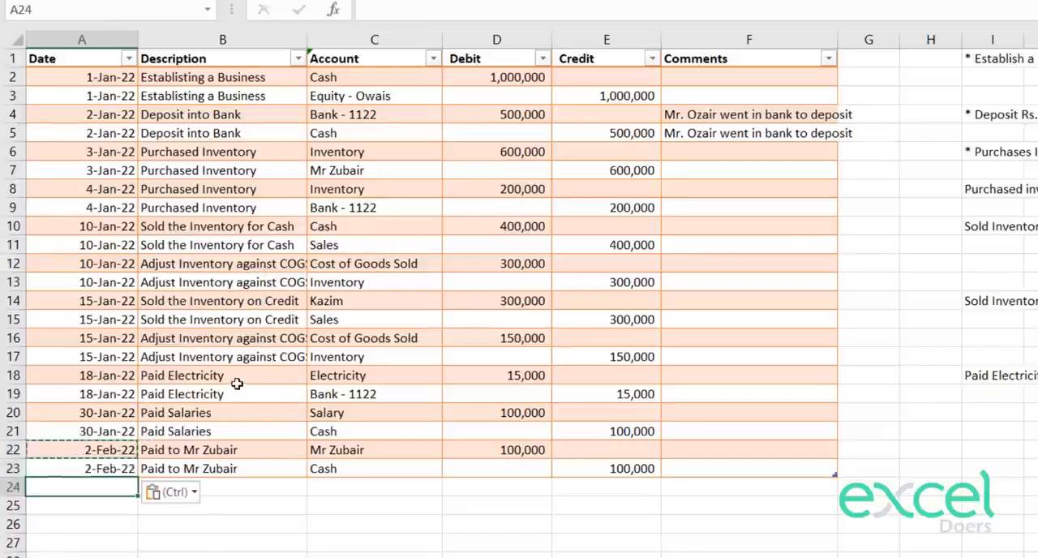
Step: After checking the credit sale in rows 14 and 15, enter the bank account in C24 with a debit of 150,000 in D24
{"action": "left_click", "coordinate": [285, 484]}
{"action": "left_click", "coordinate": [242, 286]}
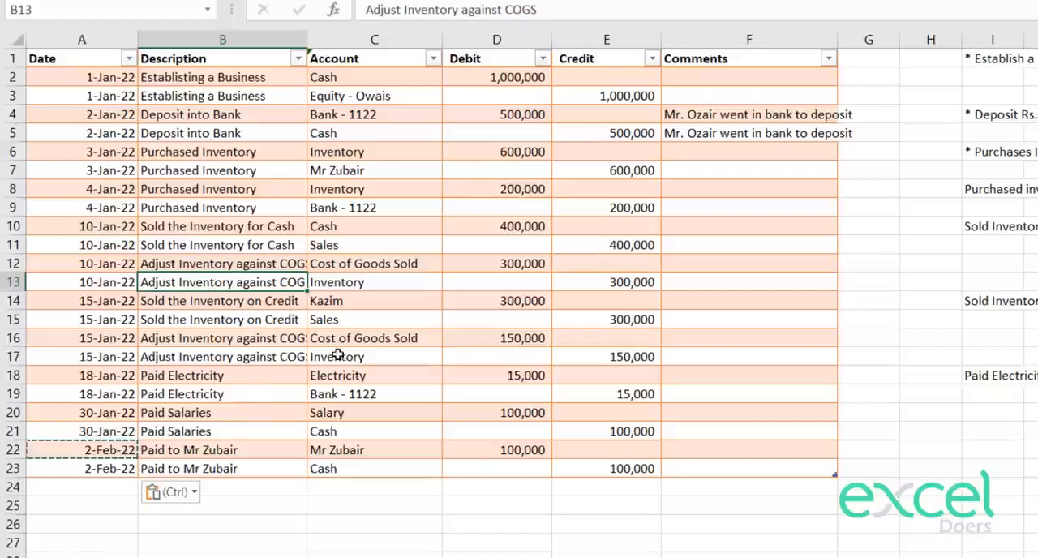
{"action": "left_click", "coordinate": [374, 309]}
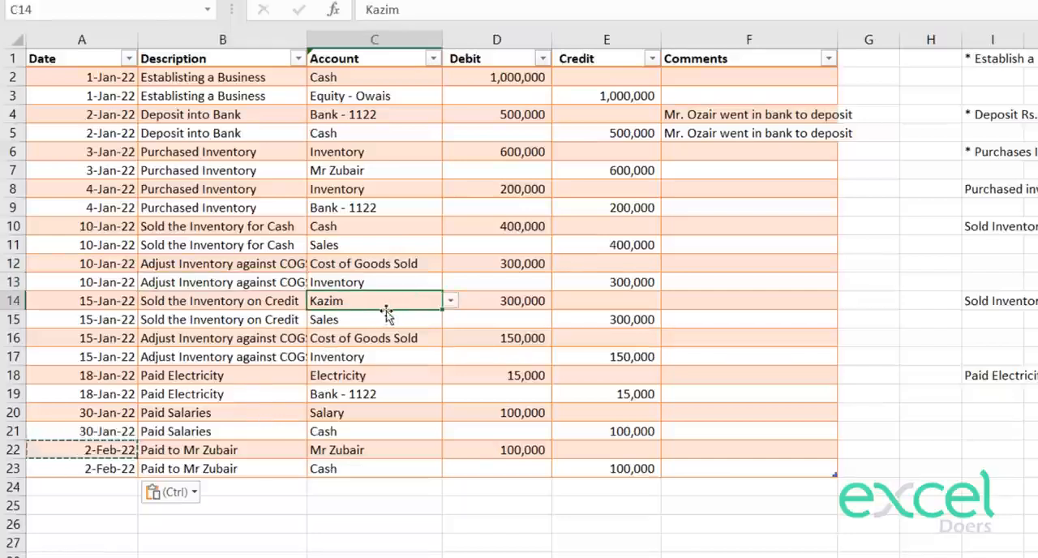
{"action": "left_click", "coordinate": [619, 318]}
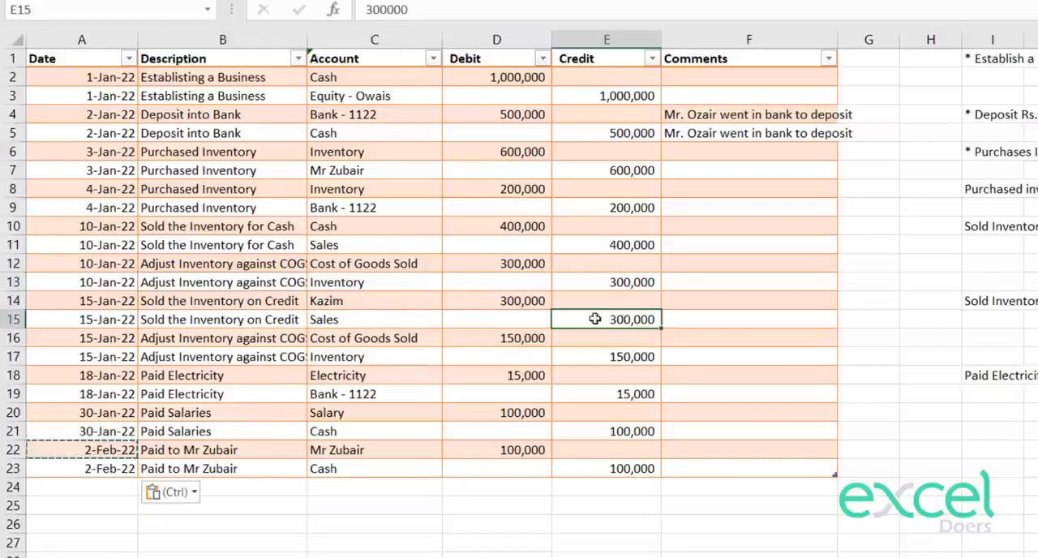
{"action": "left_click", "coordinate": [502, 300]}
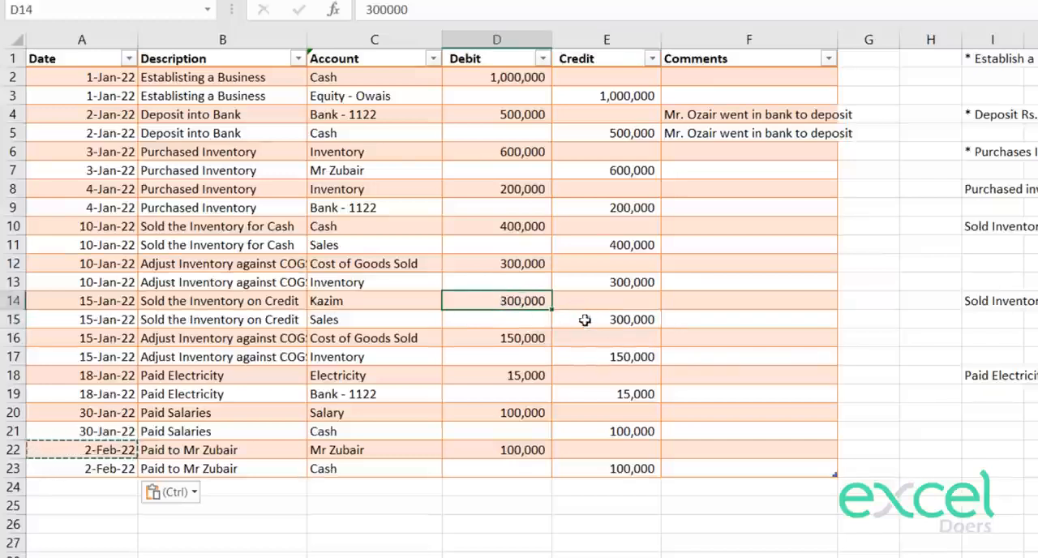
{"action": "left_click", "coordinate": [405, 486]}
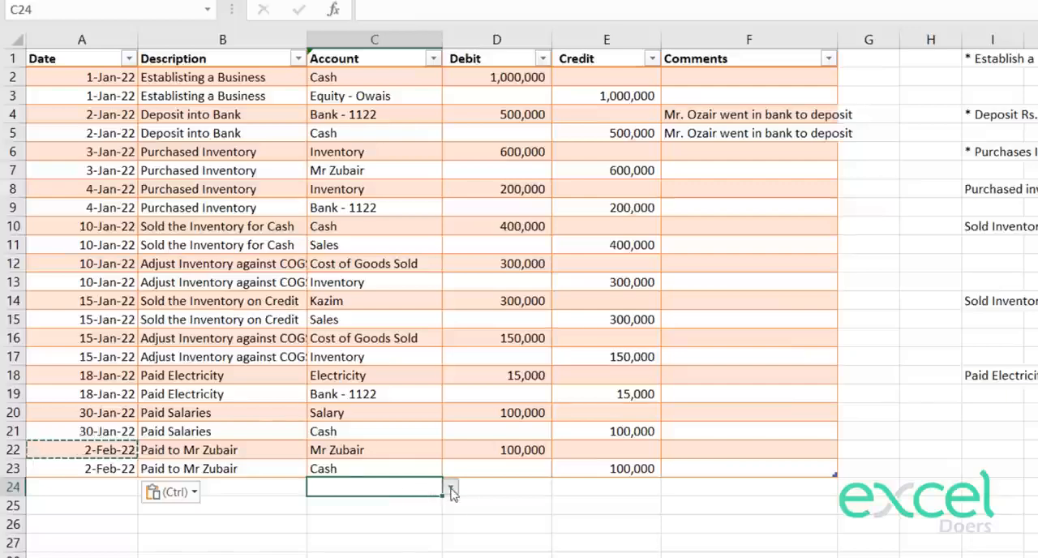
{"action": "left_click", "coordinate": [450, 487]}
{"action": "left_click", "coordinate": [353, 530]}
{"action": "left_click", "coordinate": [489, 489]}
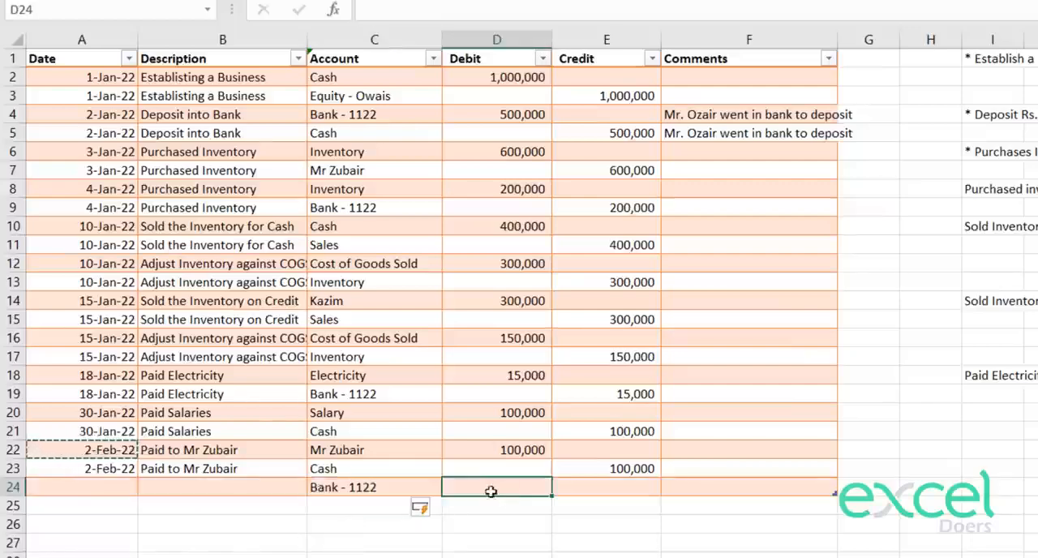
{"action": "type", "text": "150,000"}
{"action": "key", "text": "Return"}
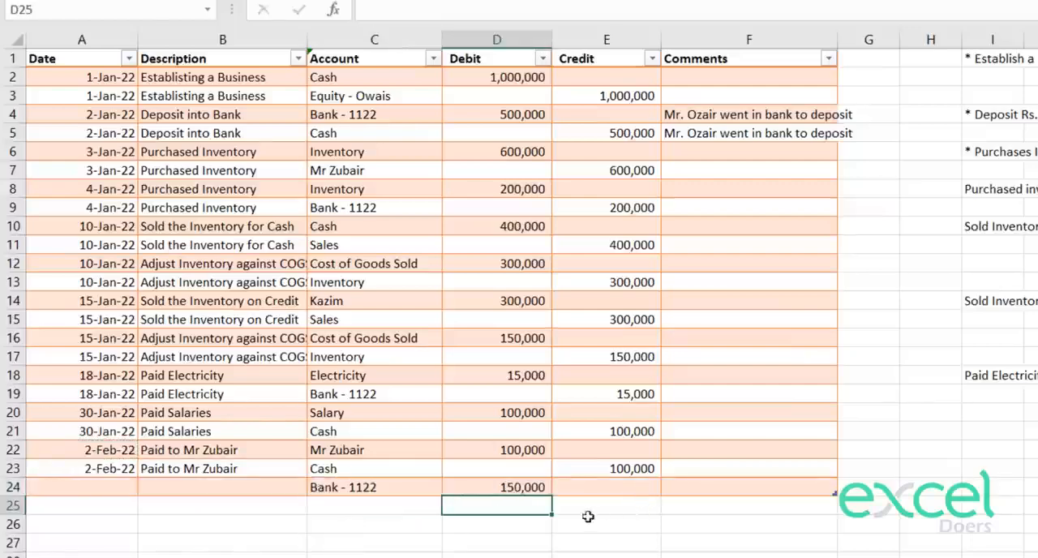
Step: Enter the credit customer's account from C14 in C25 with a credit of 150,000 in E25
{"action": "left_click", "coordinate": [418, 505]}
{"action": "left_click", "coordinate": [433, 506]}
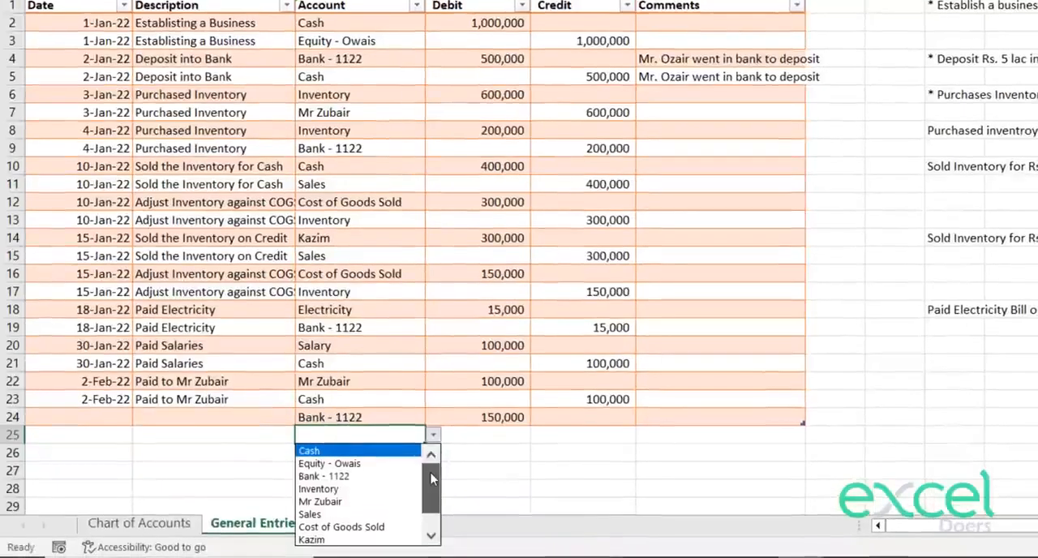
{"action": "left_click_drag", "start_coordinate": [431, 479], "coordinate": [429, 493]}
{"action": "left_click", "coordinate": [371, 514]}
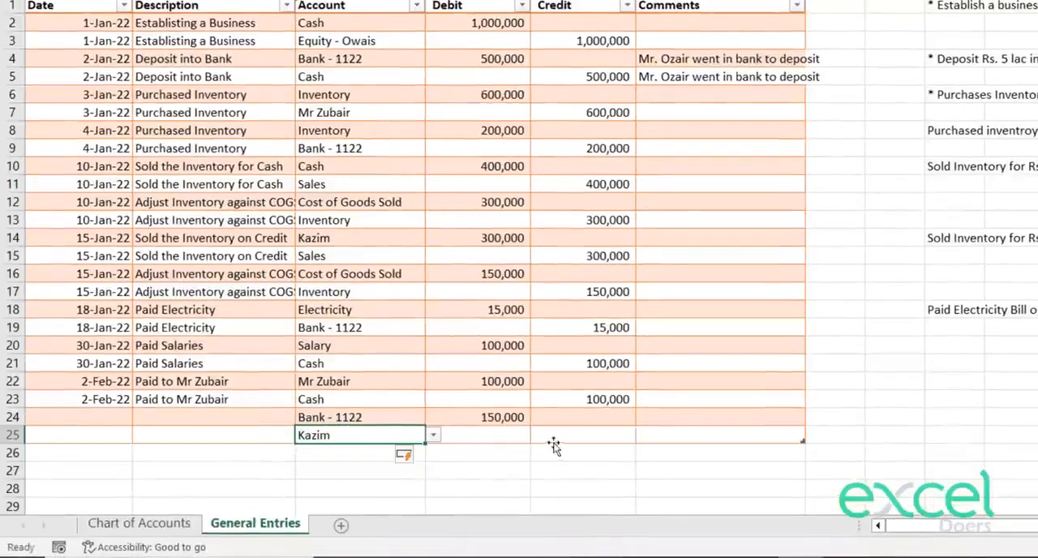
{"action": "left_click", "coordinate": [571, 433]}
{"action": "type", "text": "150,000"}
{"action": "key", "text": "Return"}
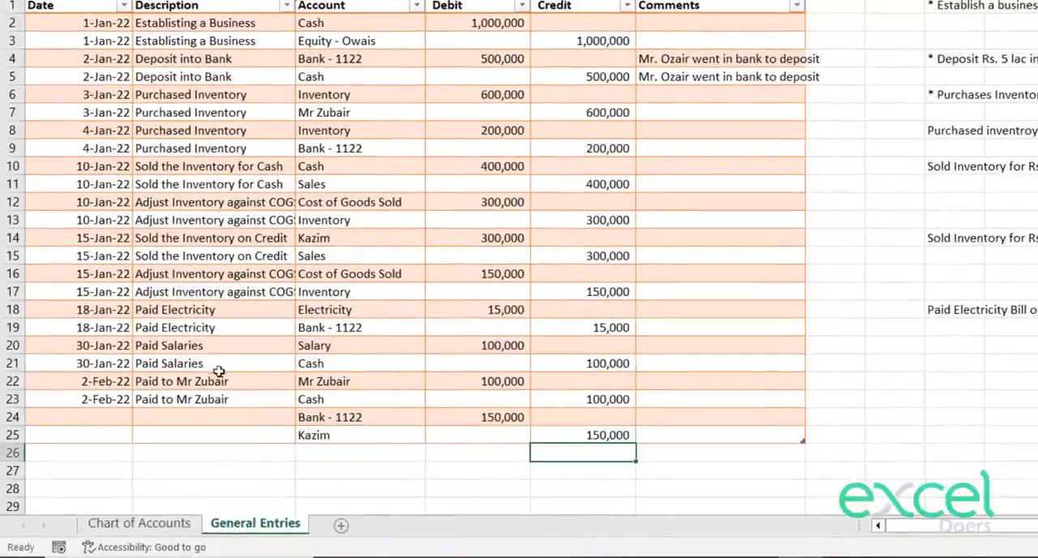
Step: Enter "Received from" plus the customer's name as the description in B24 and copy it into B25
{"action": "left_click", "coordinate": [226, 413]}
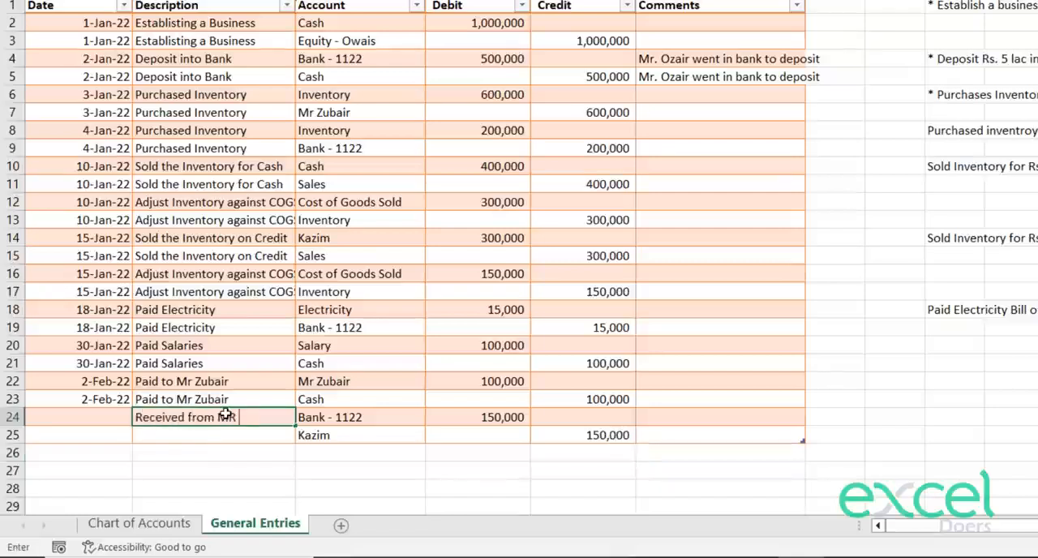
{"action": "key", "text": "Return"}
{"action": "key", "text": "Up"}
{"action": "key", "text": "ctrl+c"}
{"action": "key", "text": "Down"}
{"action": "key", "text": "ctrl+v"}
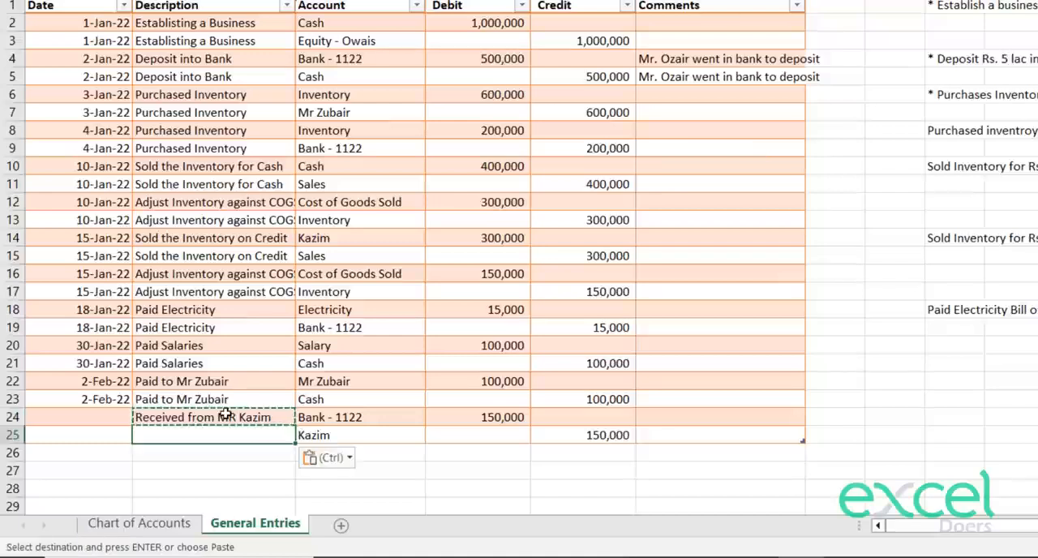
Step: Enter 5 Feb 2022 as the date in A24 and copy it into A25
{"action": "key", "text": "Up"}
{"action": "key", "text": "Left"}
{"action": "type", "text": "5"}
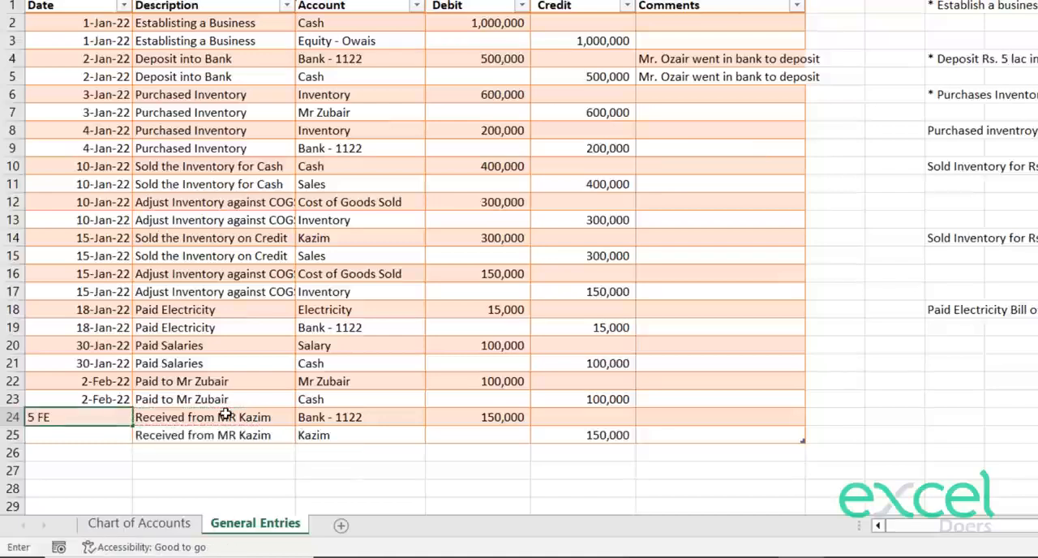
{"action": "type", "text": " Feb 2022"}
{"action": "key", "text": "Return"}
{"action": "key", "text": "Up"}
{"action": "key", "text": "ctrl+c"}
{"action": "key", "text": "Down"}
{"action": "key", "text": "Down"}
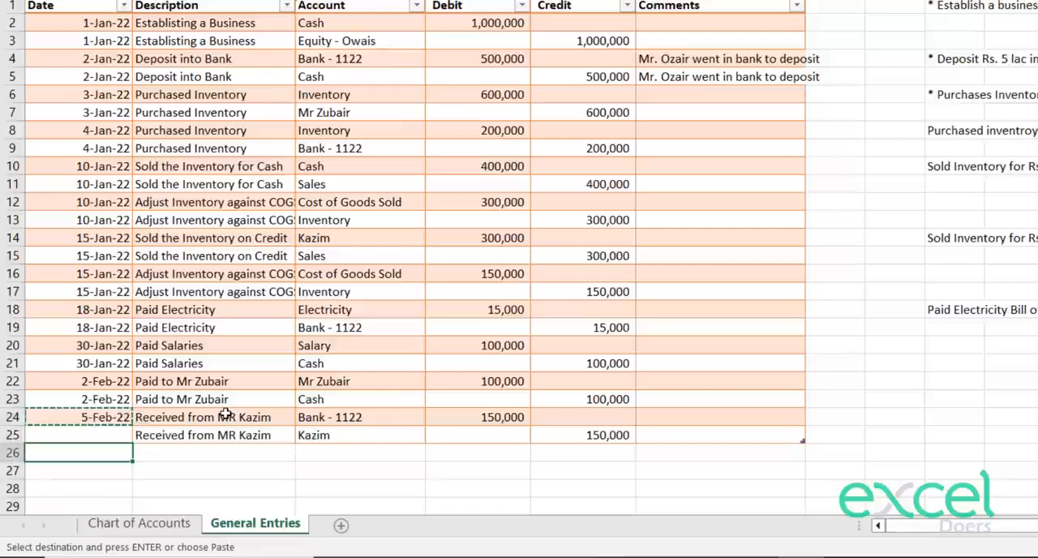
{"action": "key", "text": "Up"}
{"action": "key", "text": "ctrl+v"}
{"action": "key", "text": "Escape"}
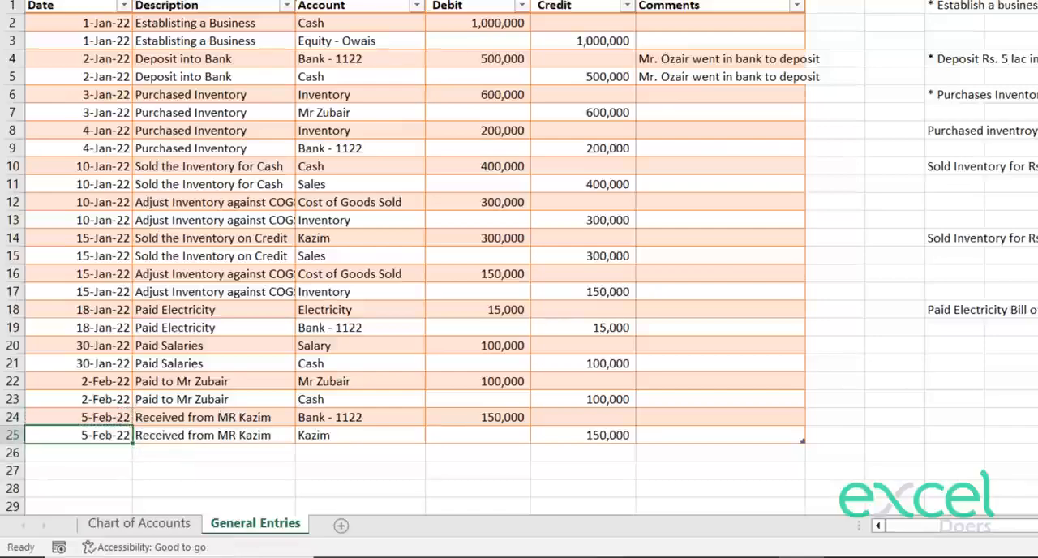
Step: Insert a PivotTable based on the journal table Table_Journal on a new worksheet
{"action": "left_click", "coordinate": [694, 4]}
{"action": "left_click_drag", "start_coordinate": [695, 9], "coordinate": [94, 342]}
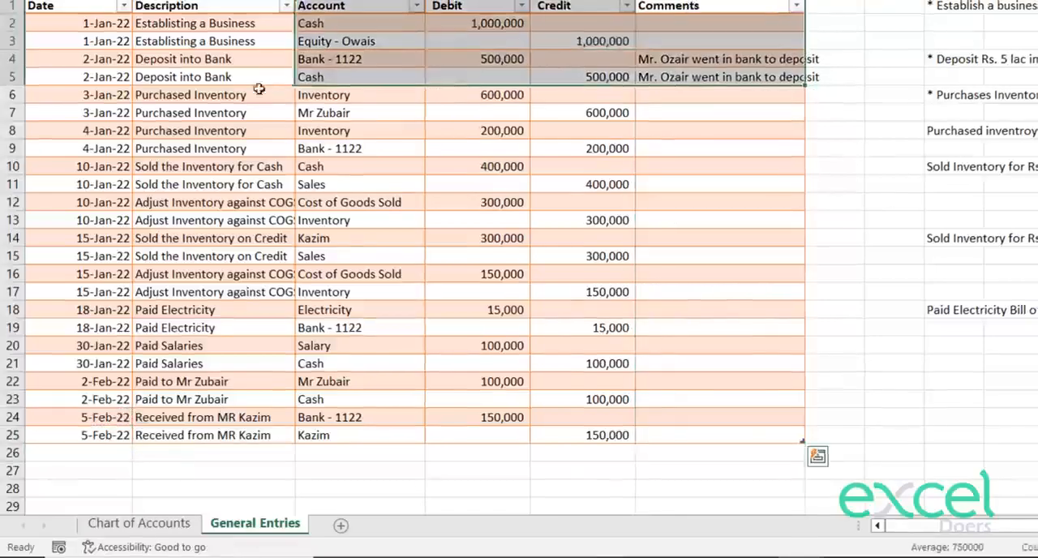
{"action": "left_click_drag", "start_coordinate": [79, 376], "coordinate": [98, 454]}
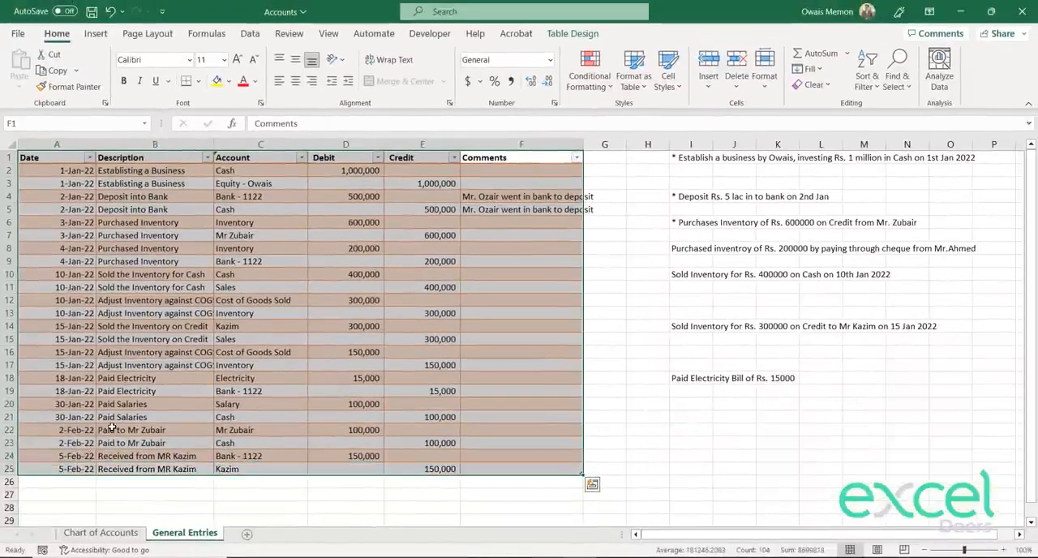
{"action": "left_click", "coordinate": [261, 274]}
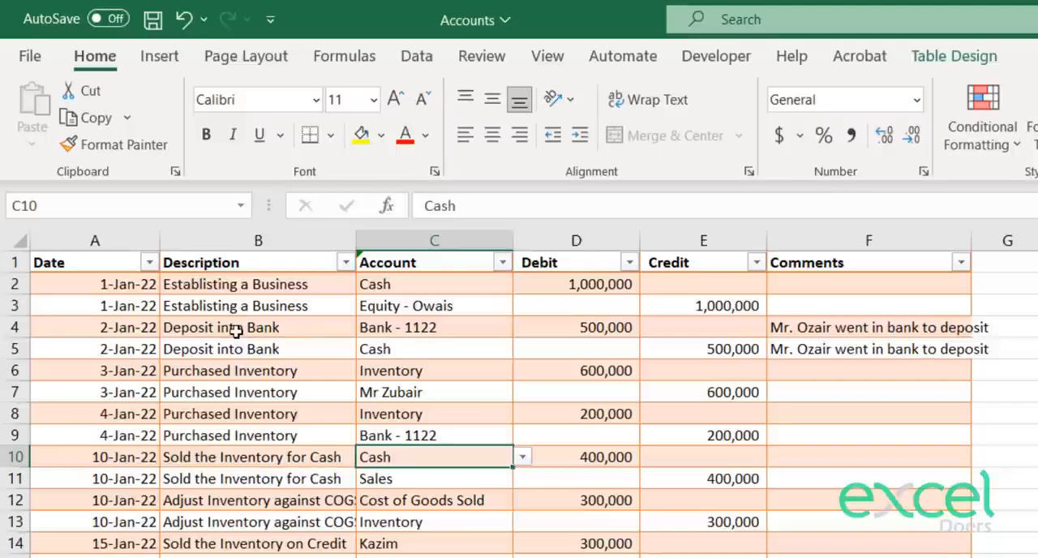
{"action": "left_click", "coordinate": [236, 331]}
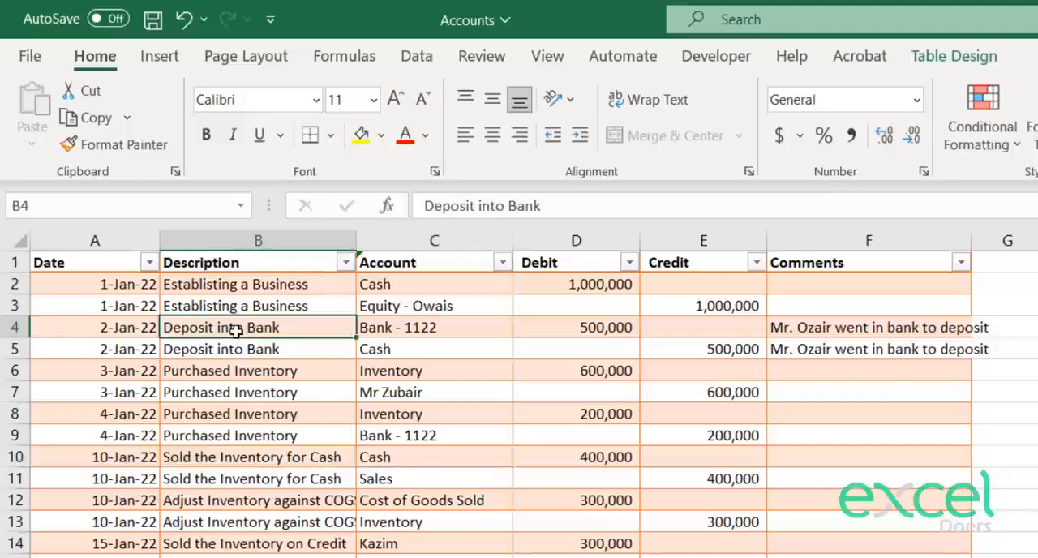
{"action": "left_click", "coordinate": [158, 57]}
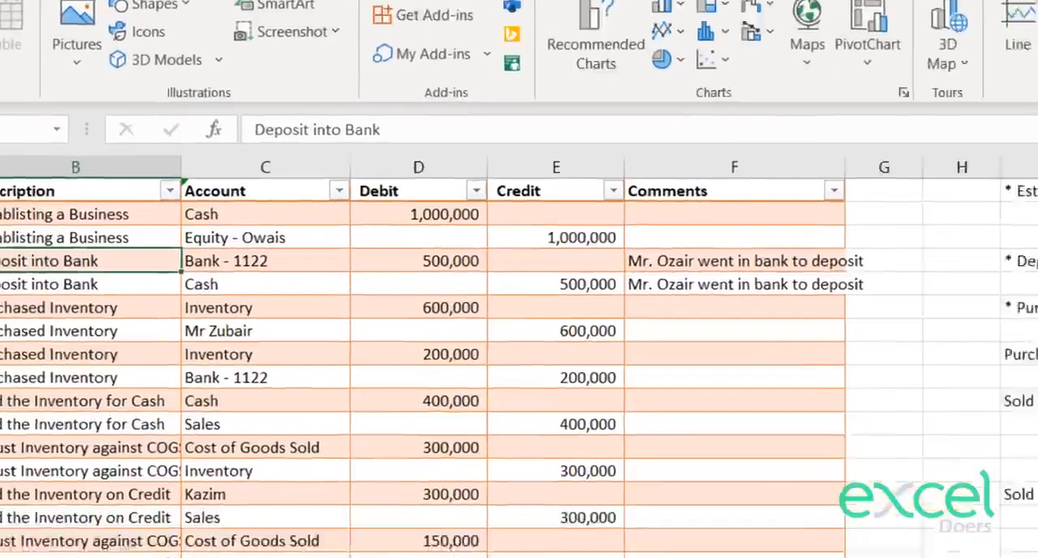
{"action": "left_click", "coordinate": [41, 97]}
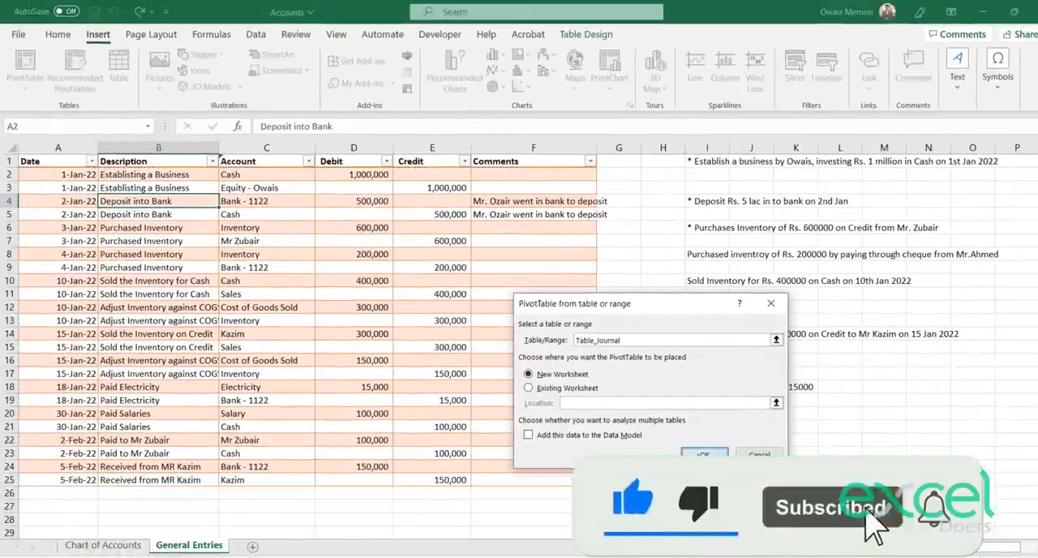
{"action": "left_click", "coordinate": [703, 453]}
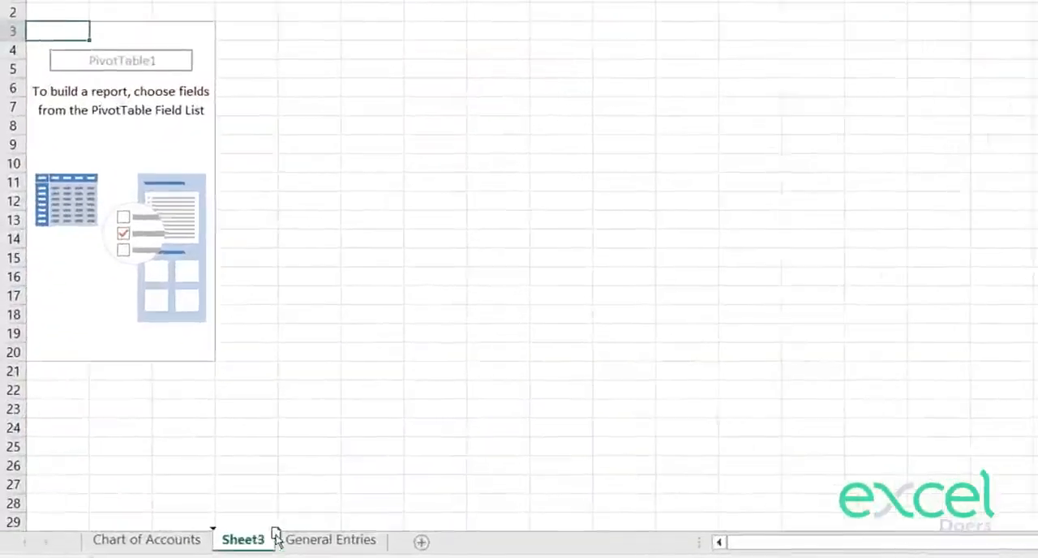
Step: Move the new PivotTable sheet after General Entries and rename it Ledger
{"action": "left_click_drag", "start_coordinate": [275, 538], "coordinate": [403, 537]}
{"action": "double_click", "coordinate": [349, 540]}
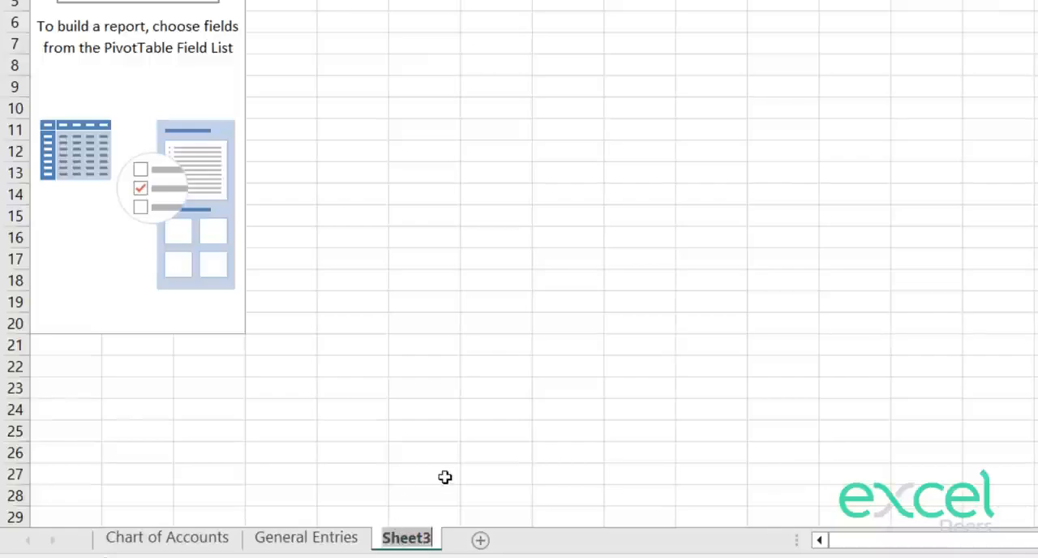
{"action": "type", "text": "Ledger"}
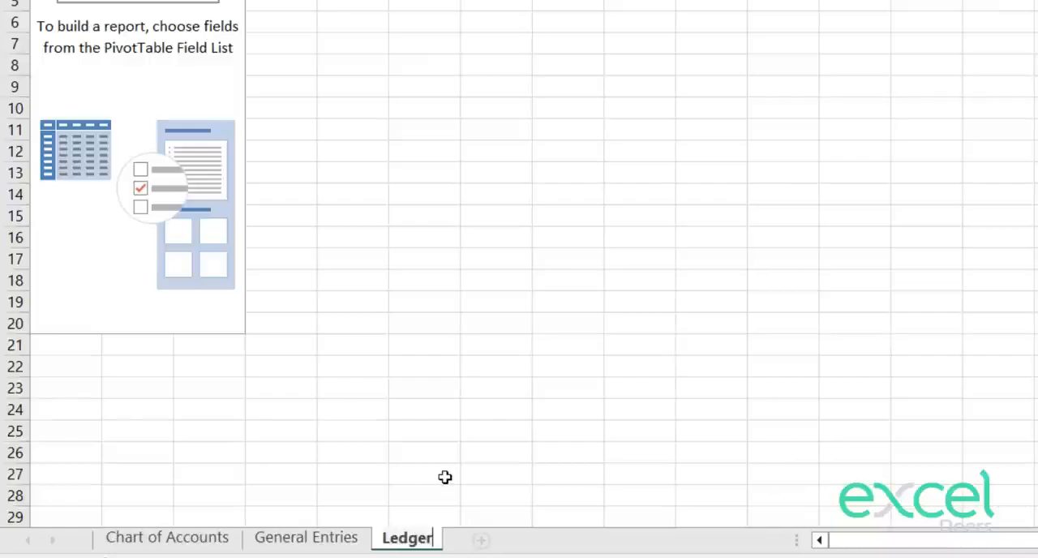
{"action": "key", "text": "Return"}
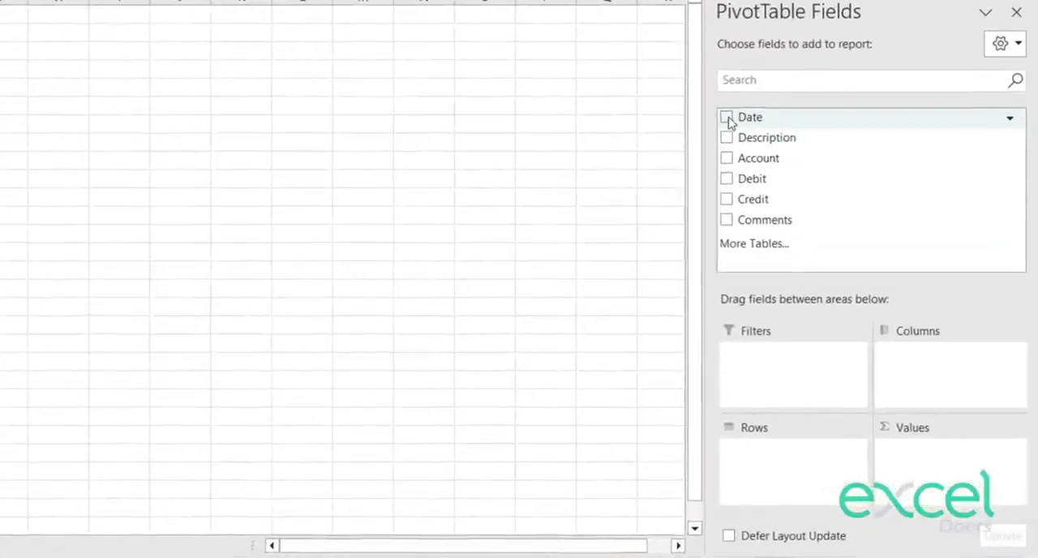
Step: Add the Date field to the PivotTable rows and ungroup the months so individual dates are listed
{"action": "left_click_drag", "start_coordinate": [754, 113], "coordinate": [801, 448]}
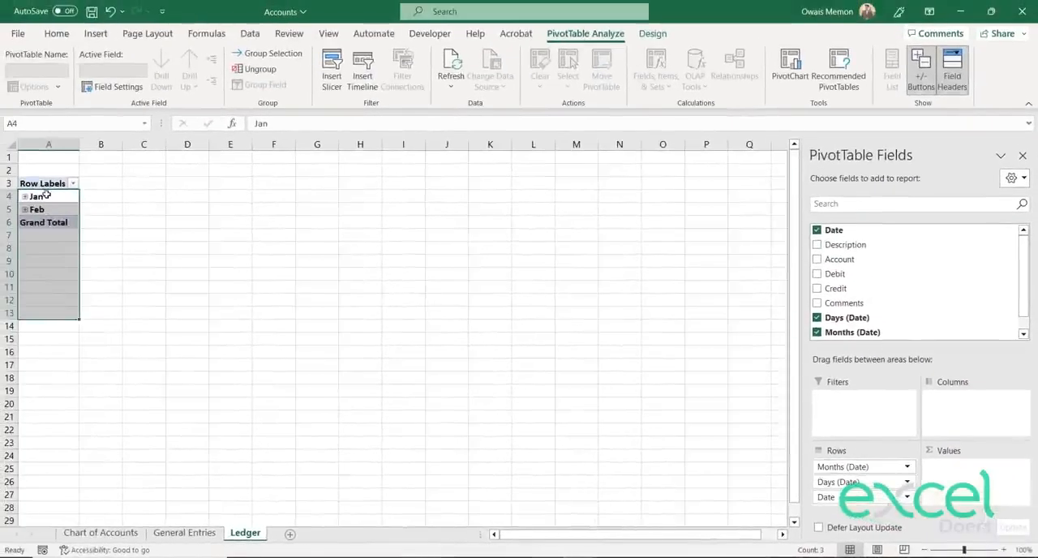
{"action": "left_click", "coordinate": [101, 209]}
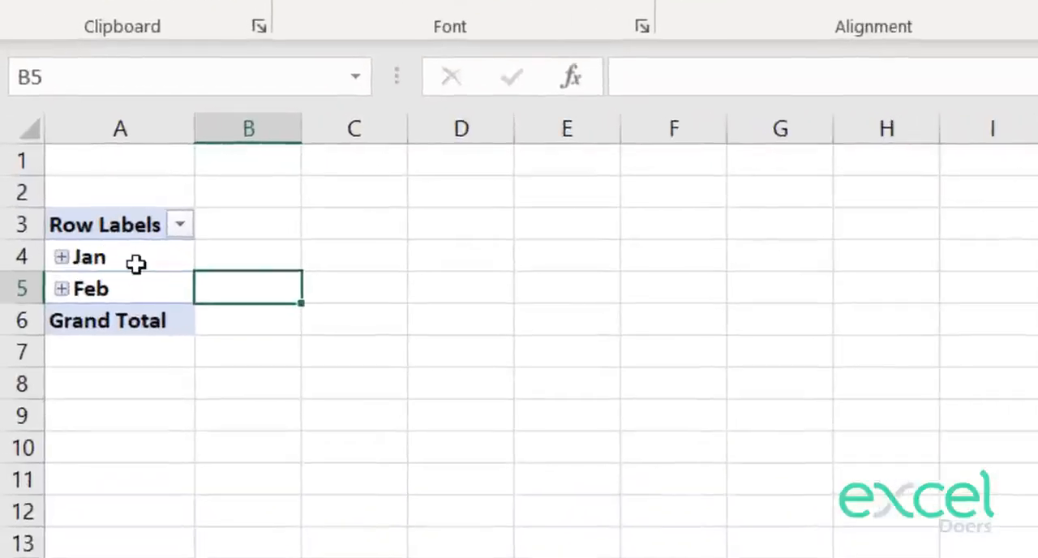
{"action": "left_click", "coordinate": [136, 263]}
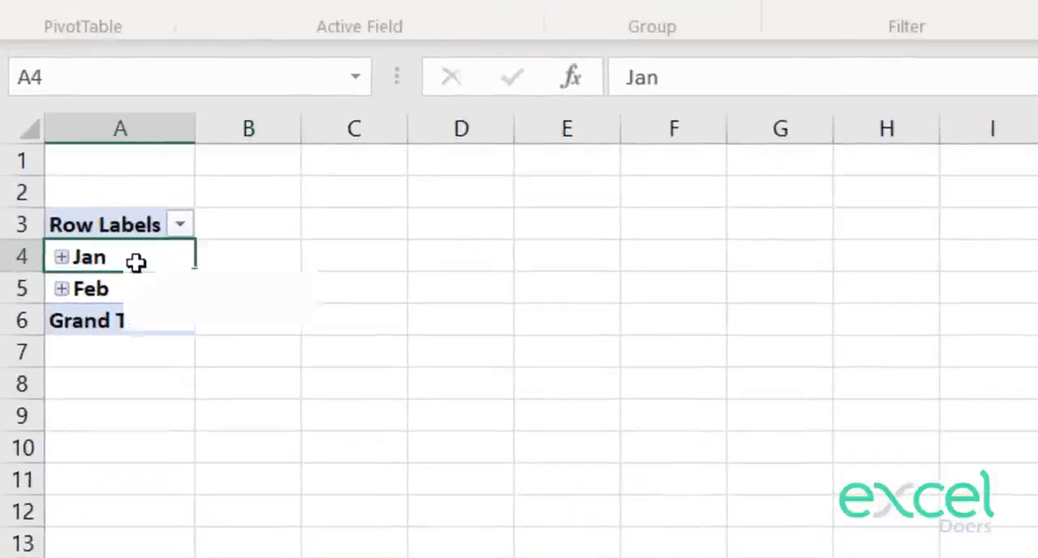
{"action": "left_click", "coordinate": [135, 290]}
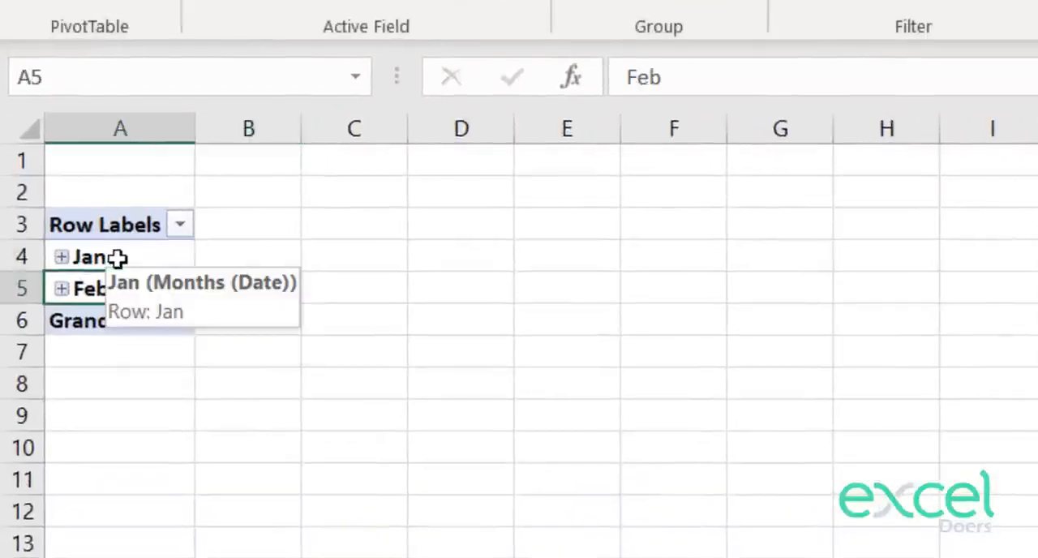
{"action": "right_click", "coordinate": [118, 258]}
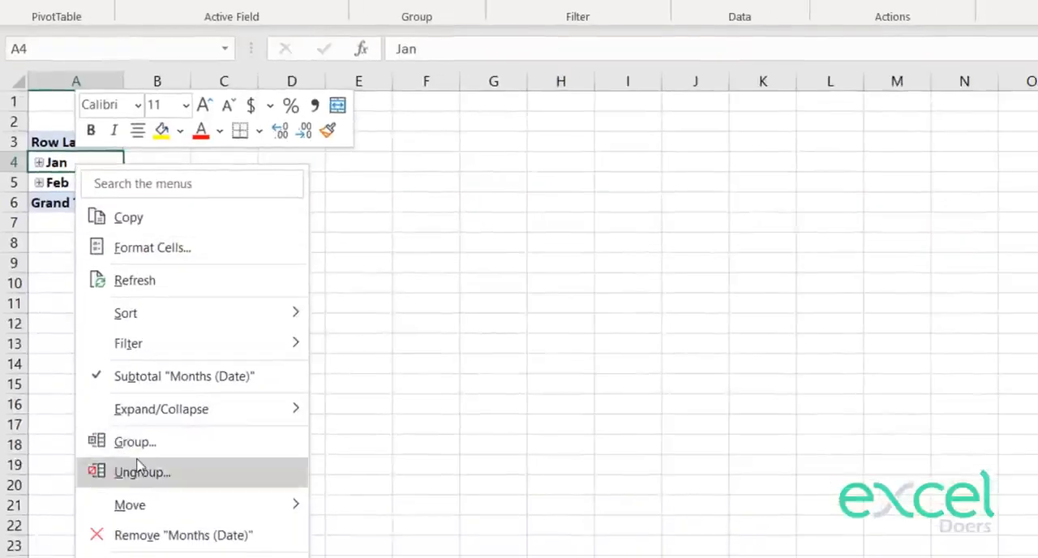
{"action": "left_click", "coordinate": [134, 472]}
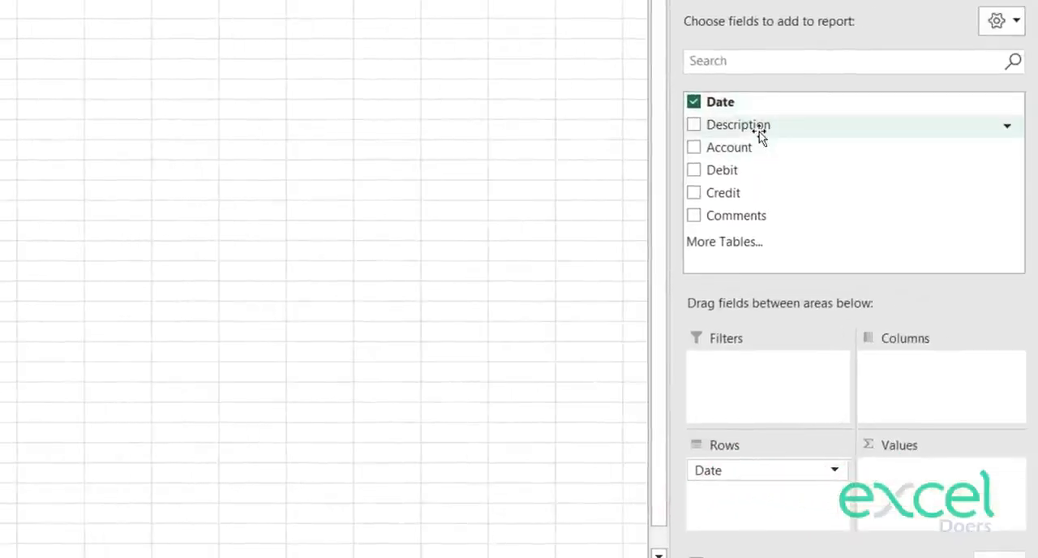
Step: Add the Account field to the rows below Date and show the PivotTable in tabular form
{"action": "left_click_drag", "start_coordinate": [754, 154], "coordinate": [737, 491]}
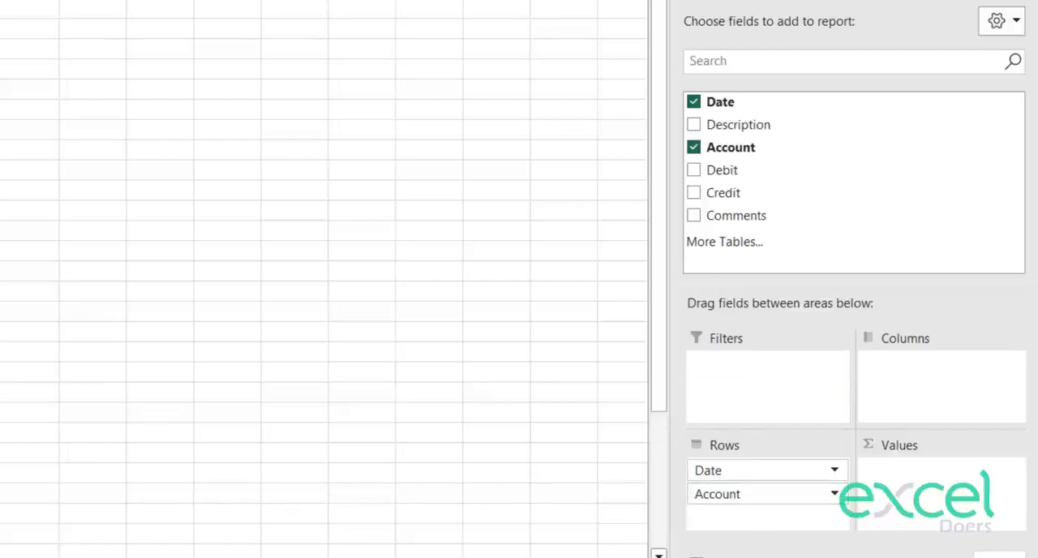
{"action": "left_click", "coordinate": [120, 232]}
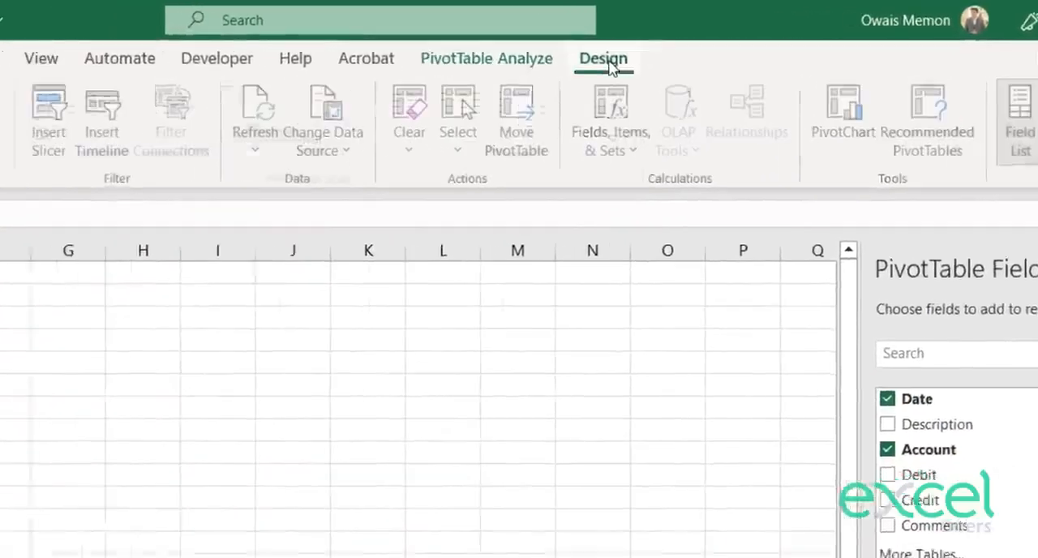
{"action": "left_click", "coordinate": [506, 65]}
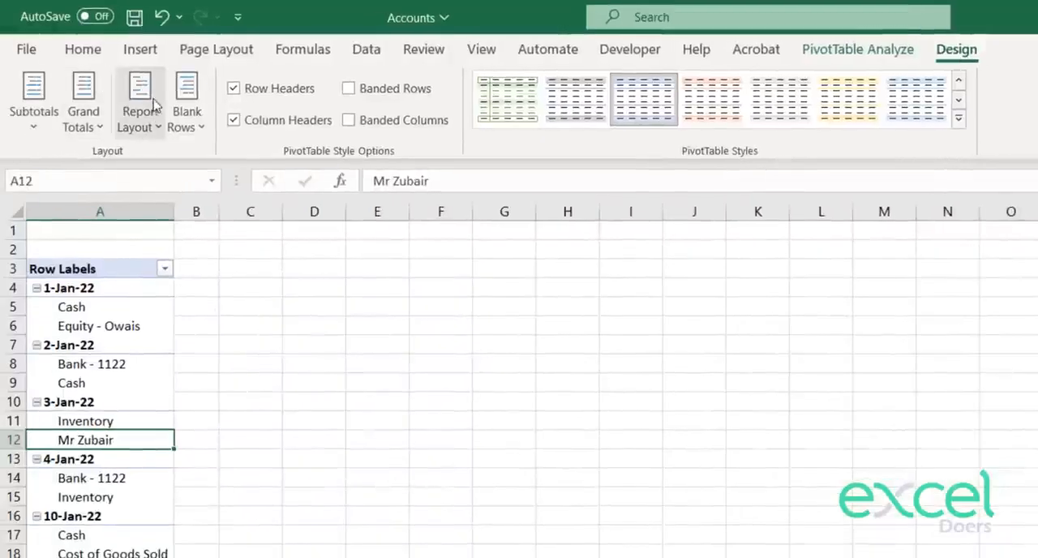
{"action": "left_click", "coordinate": [134, 130]}
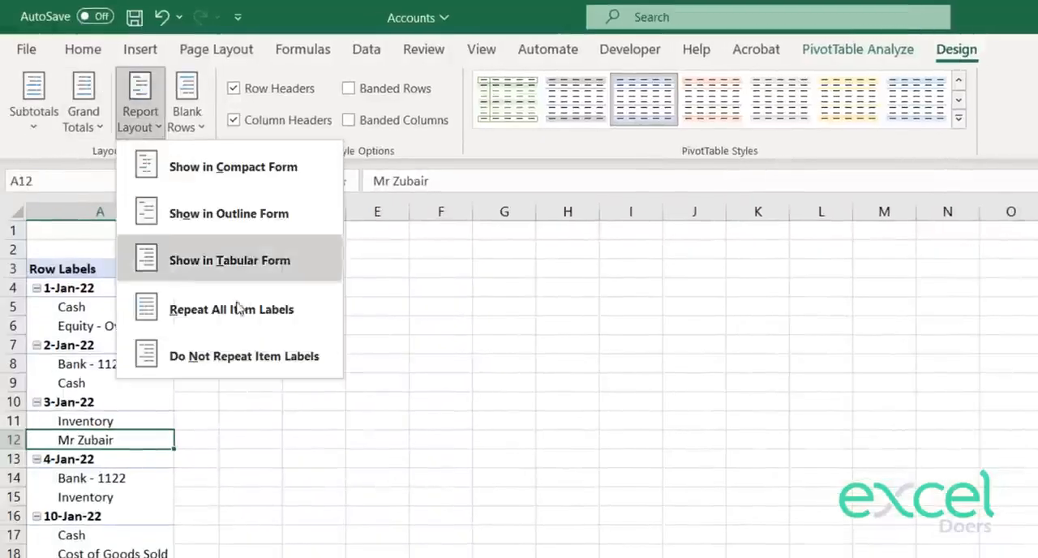
{"action": "left_click", "coordinate": [240, 276]}
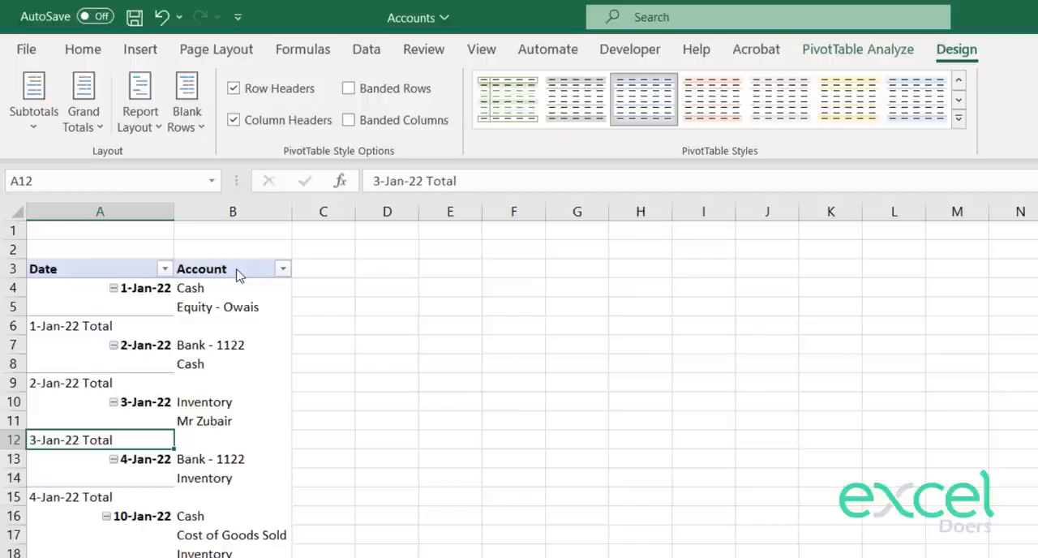
Step: Turn off the PivotTable's subtotals and repeat all item labels
{"action": "left_click", "coordinate": [22, 128]}
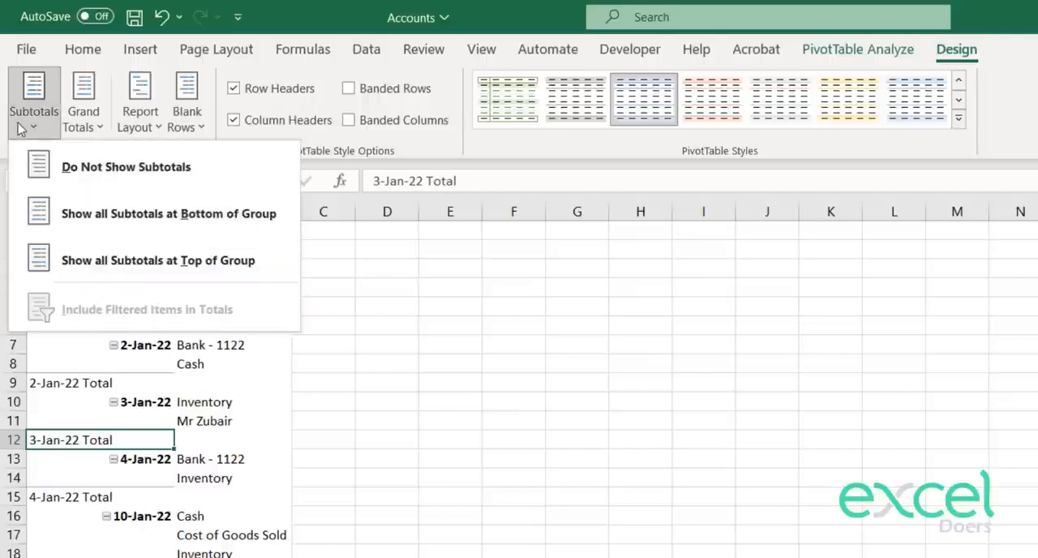
{"action": "left_click", "coordinate": [73, 166]}
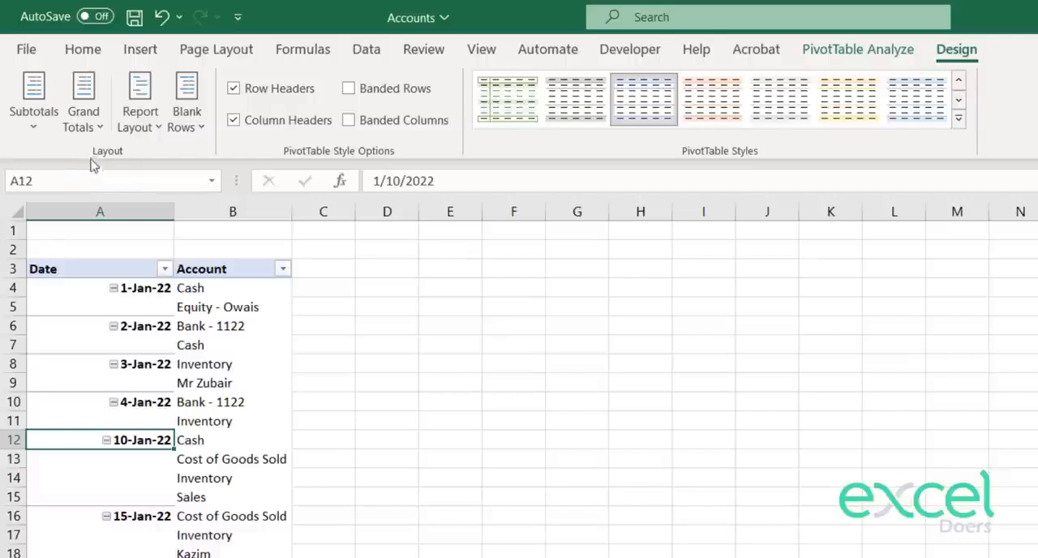
{"action": "left_click", "coordinate": [128, 129]}
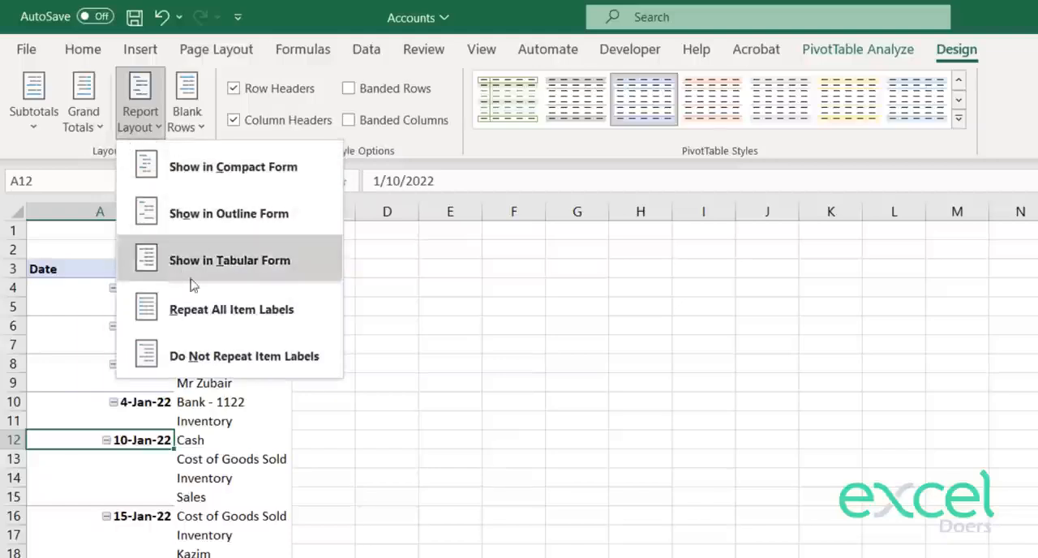
{"action": "left_click", "coordinate": [217, 313]}
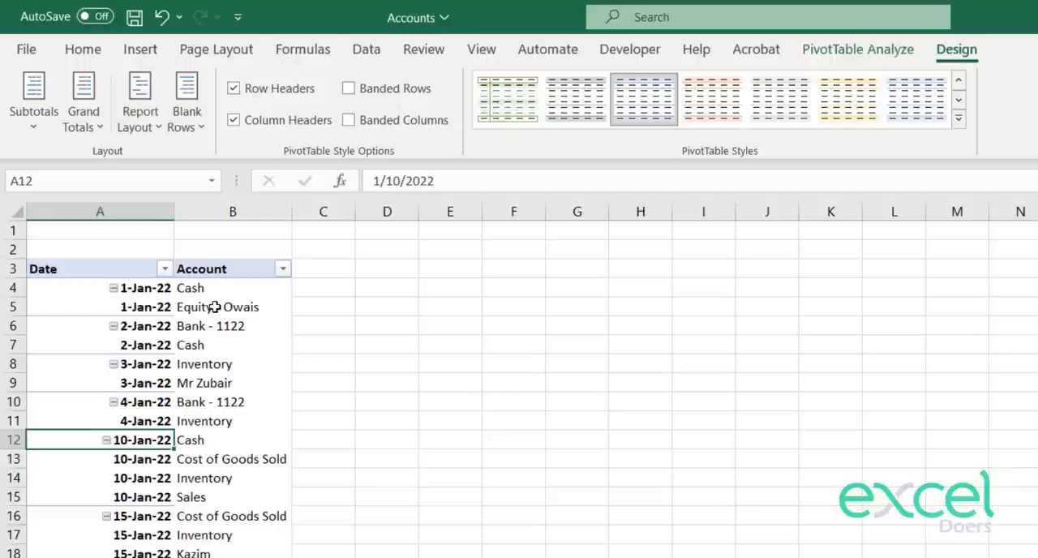
Step: Narrow the Date column and slightly widen the Account column of the PivotTable
{"action": "left_click_drag", "start_coordinate": [173, 203], "coordinate": [150, 203]}
{"action": "left_click_drag", "start_coordinate": [268, 210], "coordinate": [283, 209]}
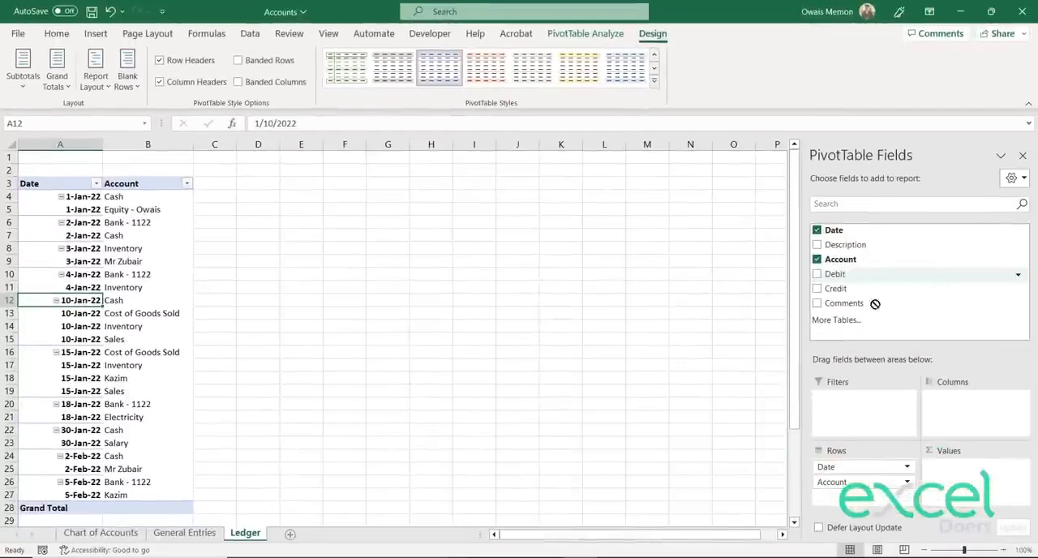
Step: Add Debit to the PivotTable values as a sum, formatted as Number with a 1000 separator and 0 decimal places
{"action": "left_click_drag", "start_coordinate": [876, 303], "coordinate": [960, 484]}
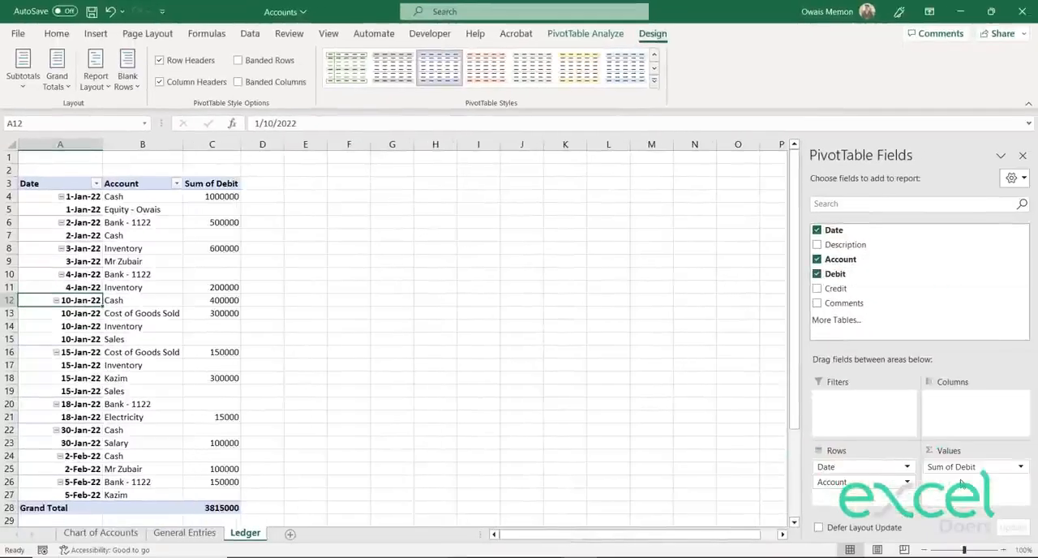
{"action": "left_click", "coordinate": [957, 467]}
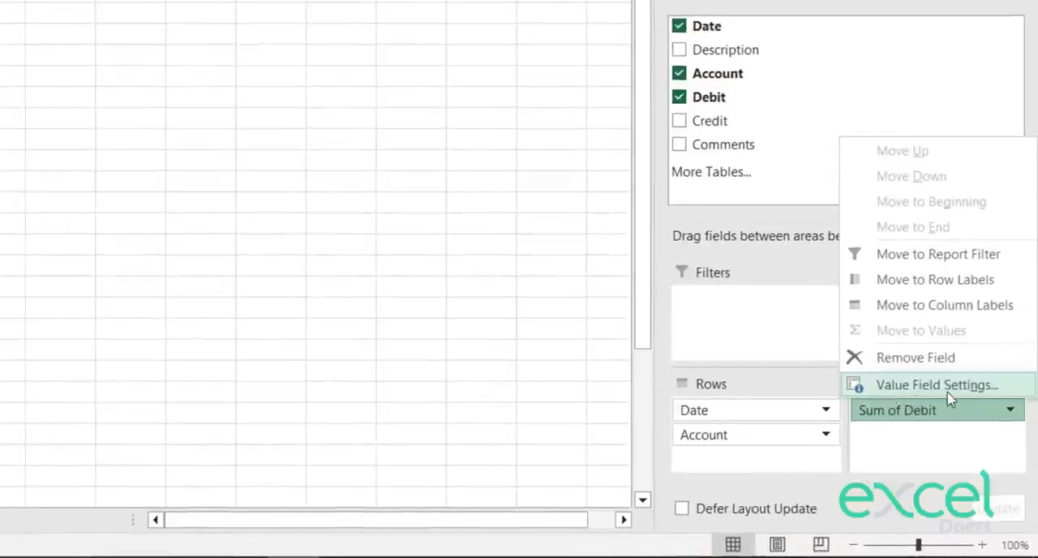
{"action": "left_click", "coordinate": [951, 396]}
{"action": "left_click", "coordinate": [245, 384]}
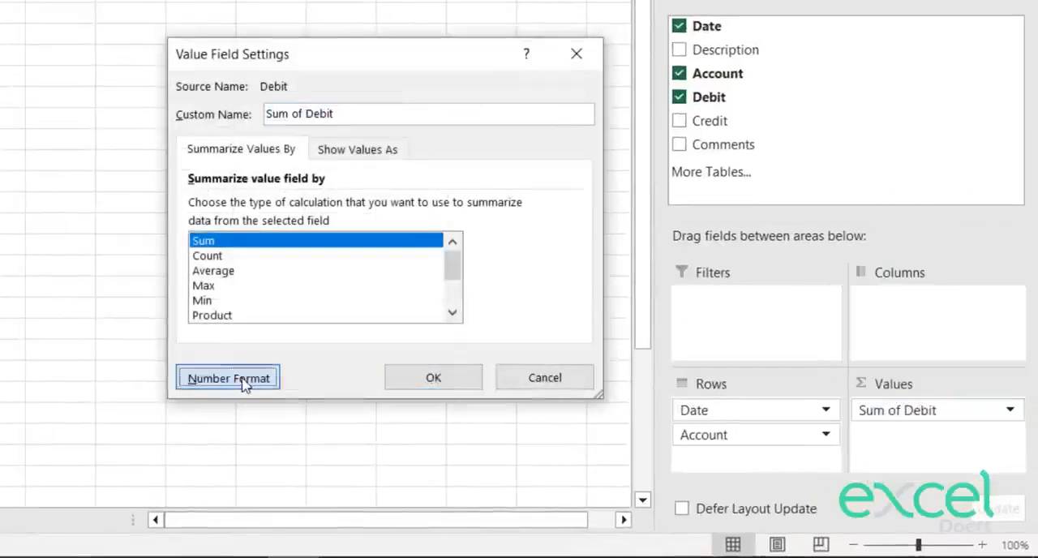
{"action": "left_click", "coordinate": [135, 63]}
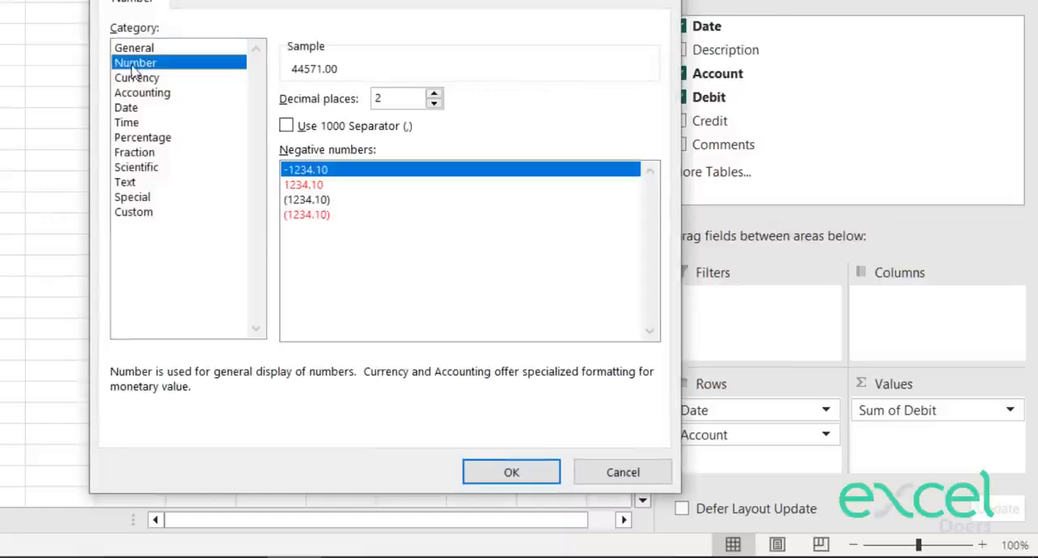
{"action": "left_click", "coordinate": [286, 127]}
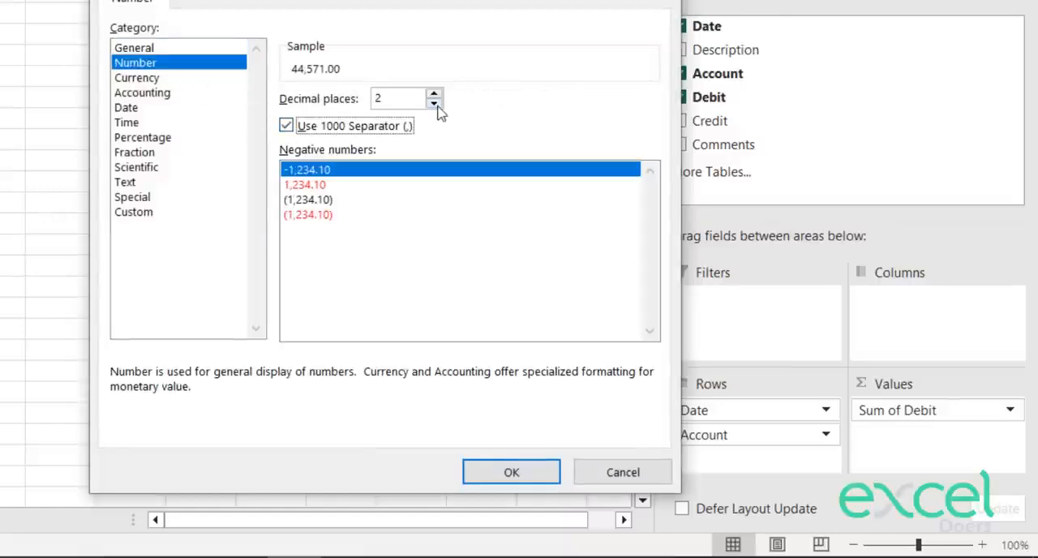
{"action": "left_click", "coordinate": [435, 103]}
{"action": "left_click", "coordinate": [435, 103]}
{"action": "left_click", "coordinate": [507, 474]}
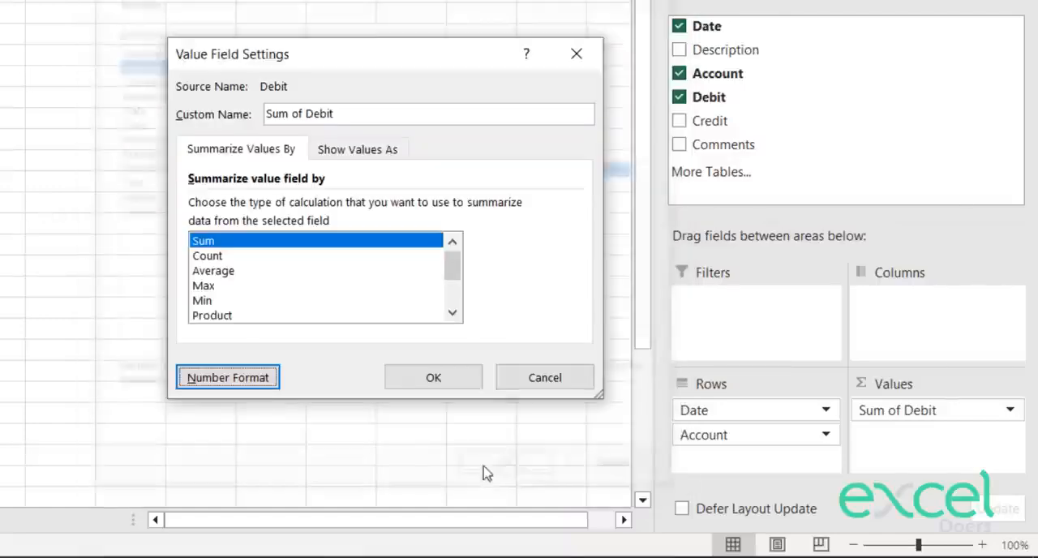
{"action": "left_click", "coordinate": [442, 377]}
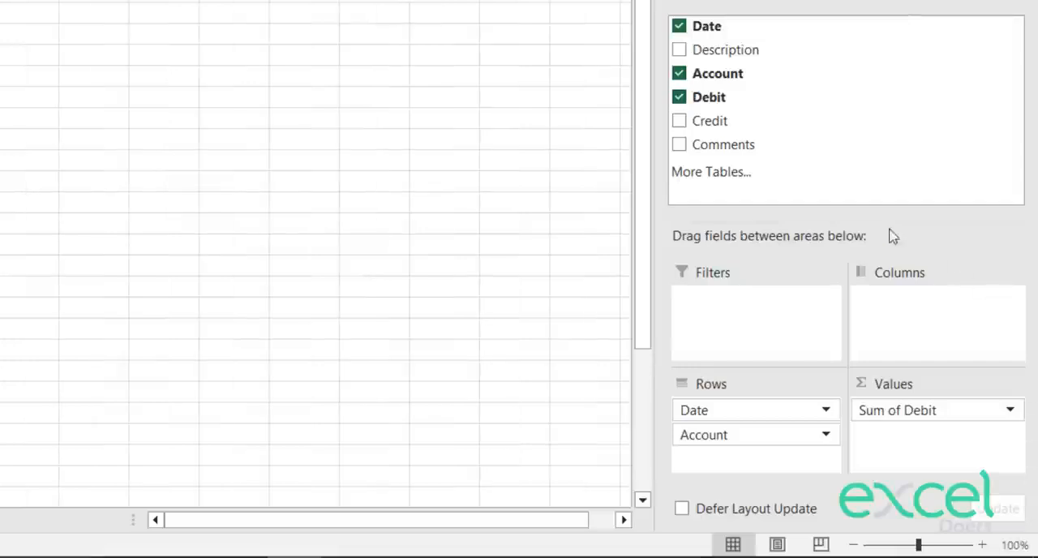
Step: Add Credit to the PivotTable values as a sum, formatted as Number with a 1000 separator and 0 decimal places
{"action": "left_click_drag", "start_coordinate": [735, 130], "coordinate": [922, 435]}
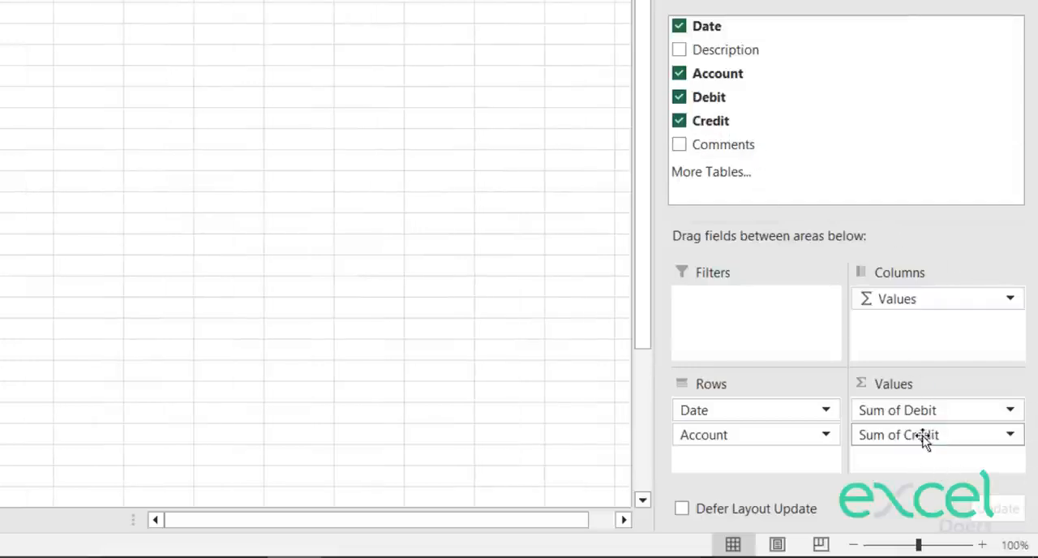
{"action": "left_click", "coordinate": [921, 435]}
{"action": "left_click", "coordinate": [921, 409]}
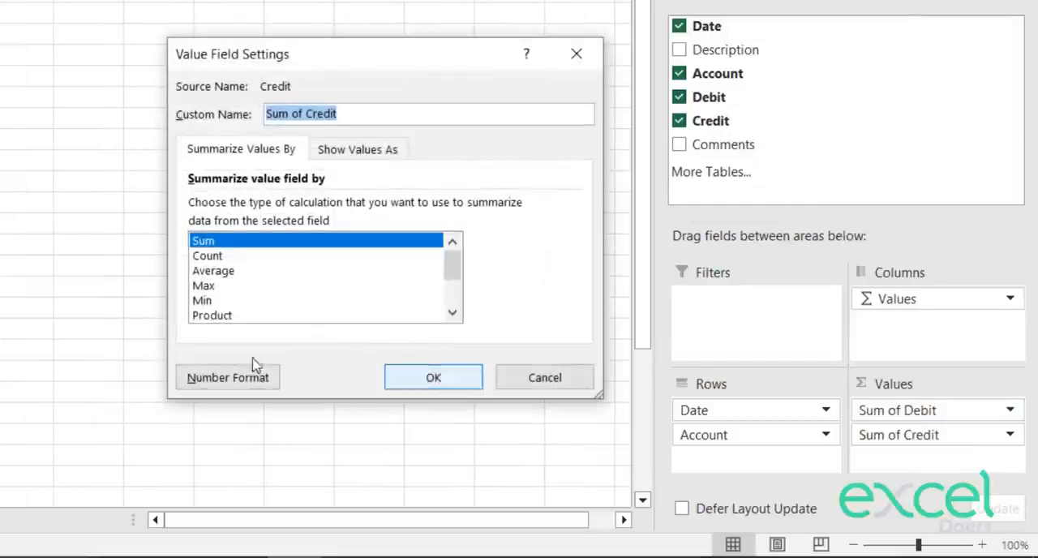
{"action": "left_click", "coordinate": [209, 387]}
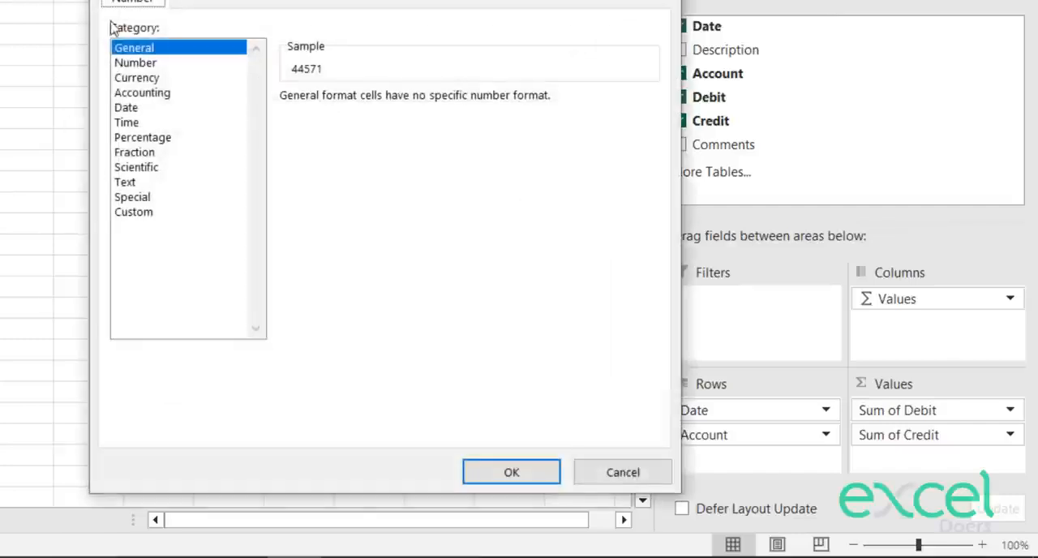
{"action": "left_click", "coordinate": [136, 64]}
{"action": "left_click", "coordinate": [288, 128]}
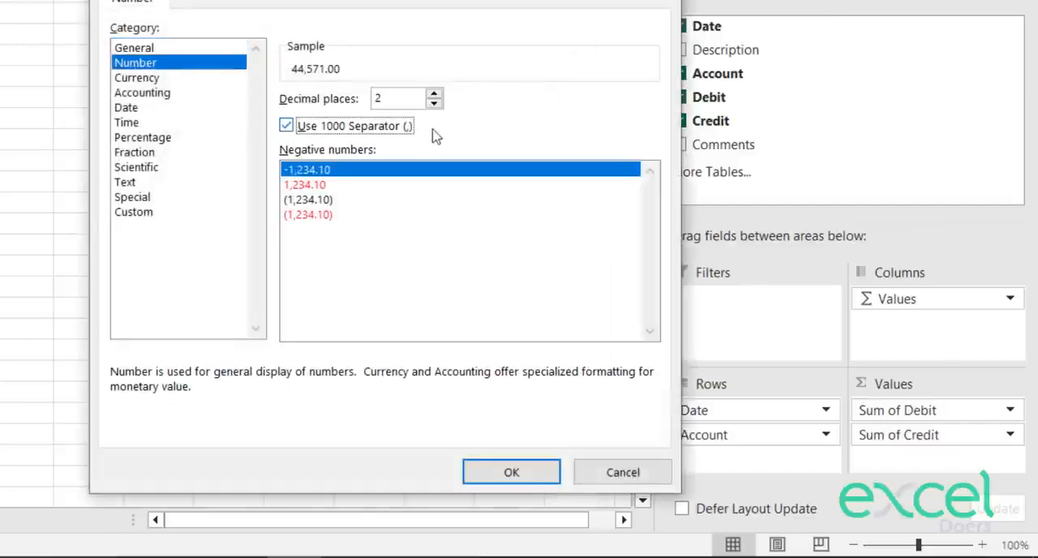
{"action": "left_click", "coordinate": [434, 103]}
{"action": "left_click", "coordinate": [434, 104]}
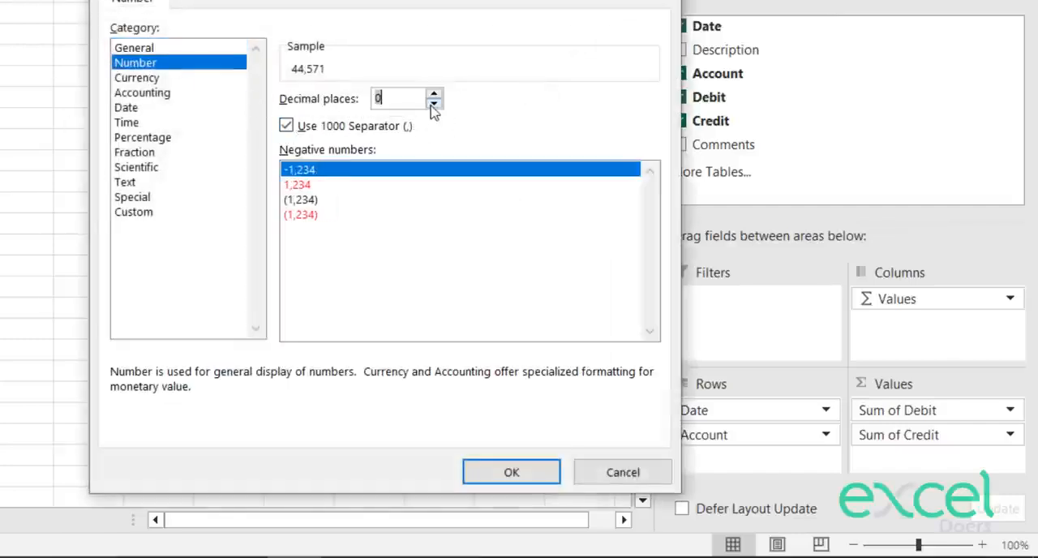
{"action": "left_click", "coordinate": [512, 472]}
{"action": "left_click", "coordinate": [431, 375]}
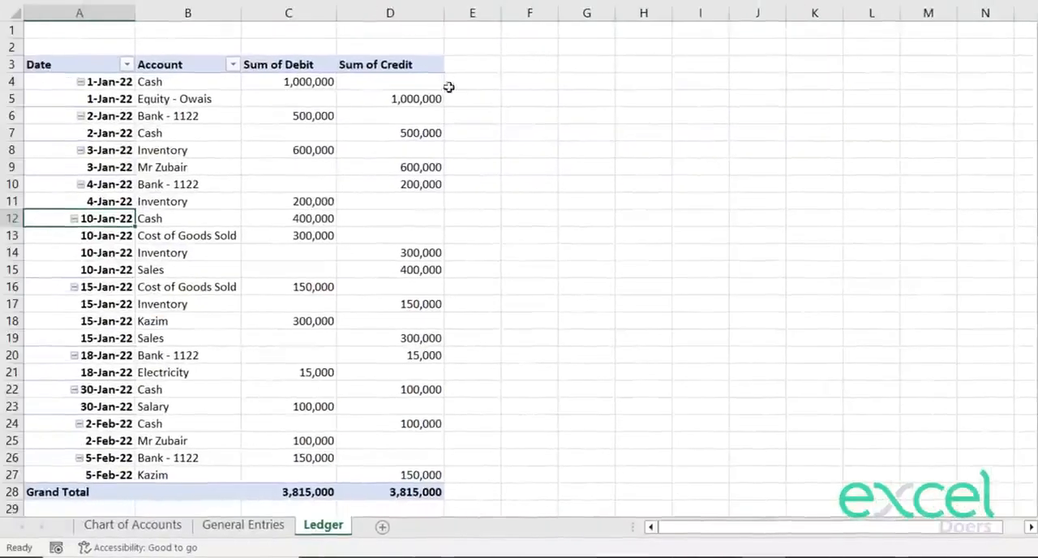
Step: Widen column E slightly and start a PivotTable calculated field named Balance
{"action": "left_click_drag", "start_coordinate": [500, 10], "coordinate": [553, 12]}
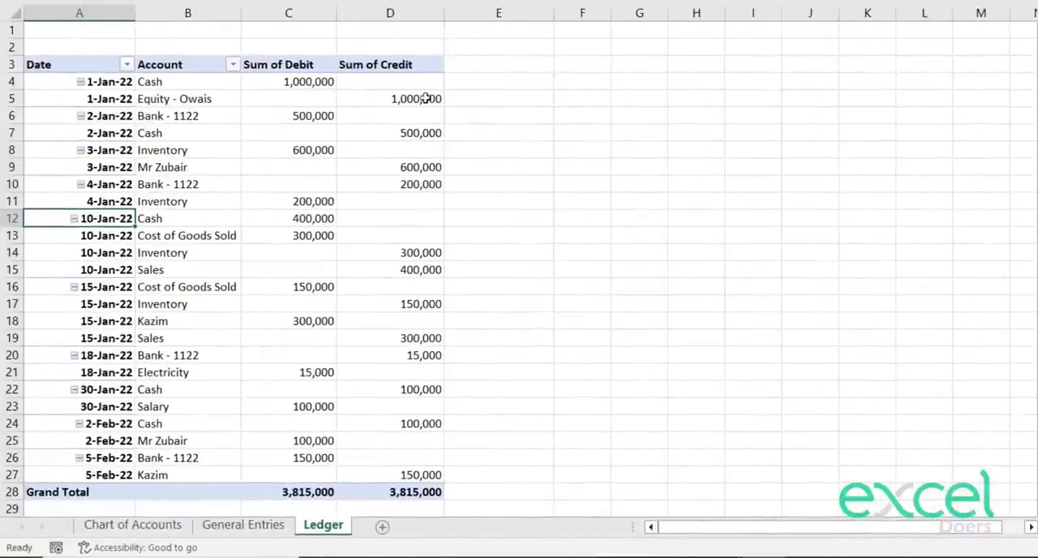
{"action": "left_click", "coordinate": [398, 97]}
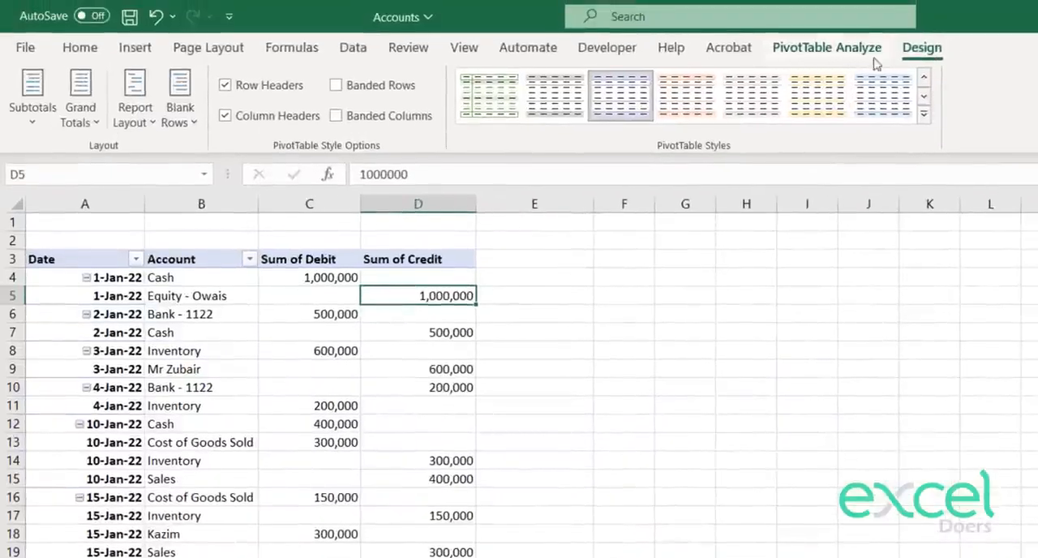
{"action": "left_click", "coordinate": [827, 50]}
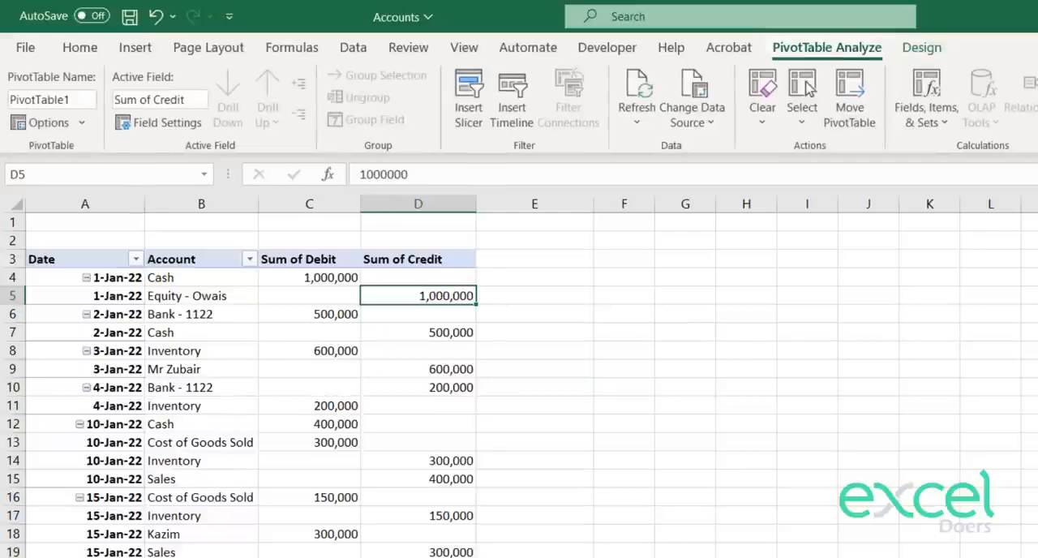
{"action": "left_click", "coordinate": [942, 123]}
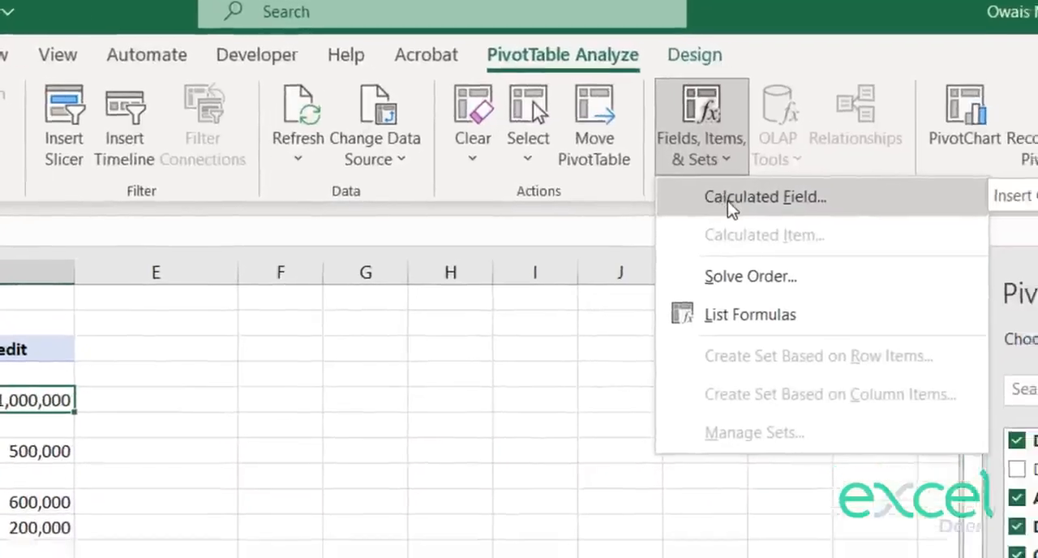
{"action": "left_click", "coordinate": [733, 211]}
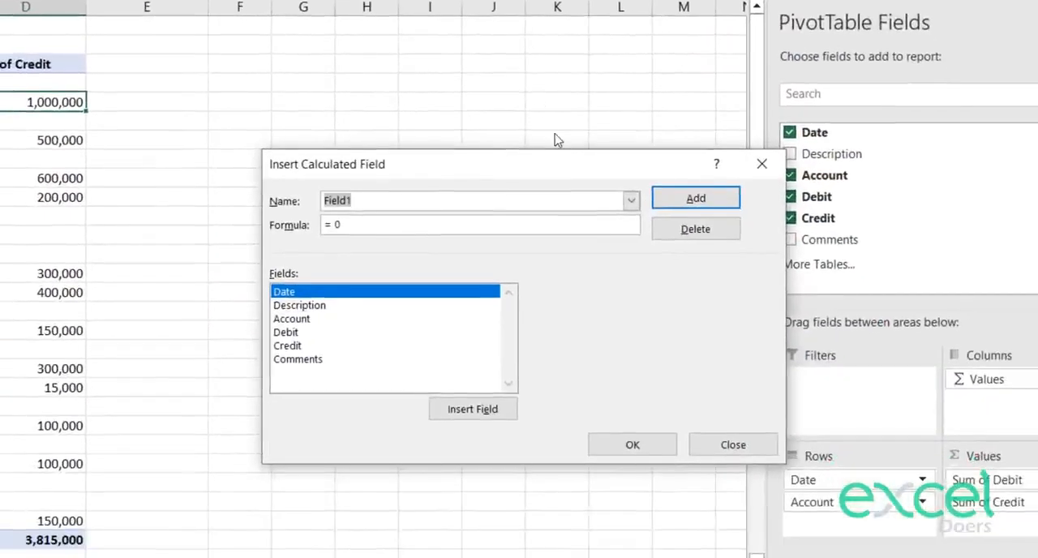
{"action": "type", "text": "Balance"}
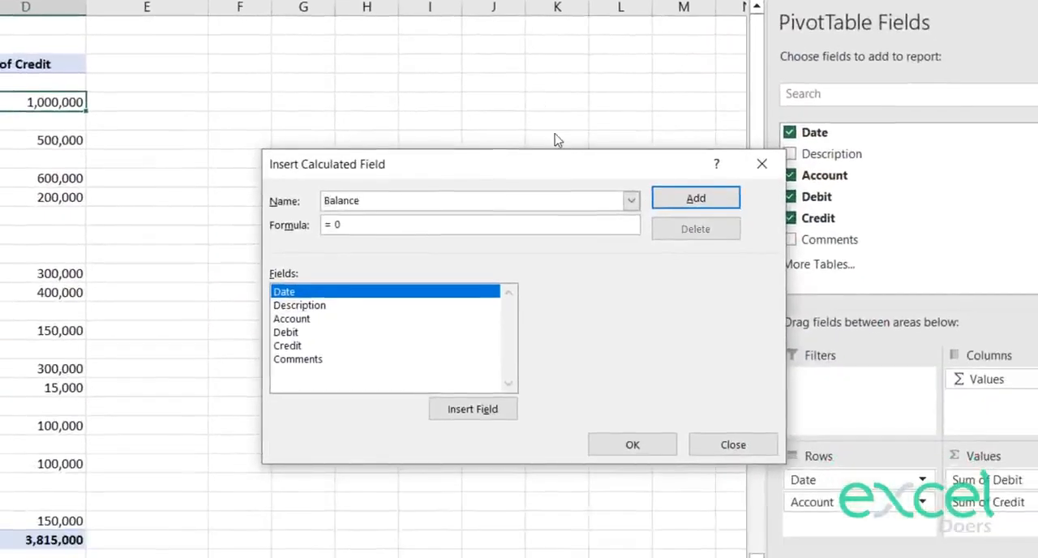
Step: Set the Balance field's formula to Debit minus Credit and add it to the PivotTable
{"action": "left_click", "coordinate": [359, 227]}
{"action": "key", "text": "BackSpace"}
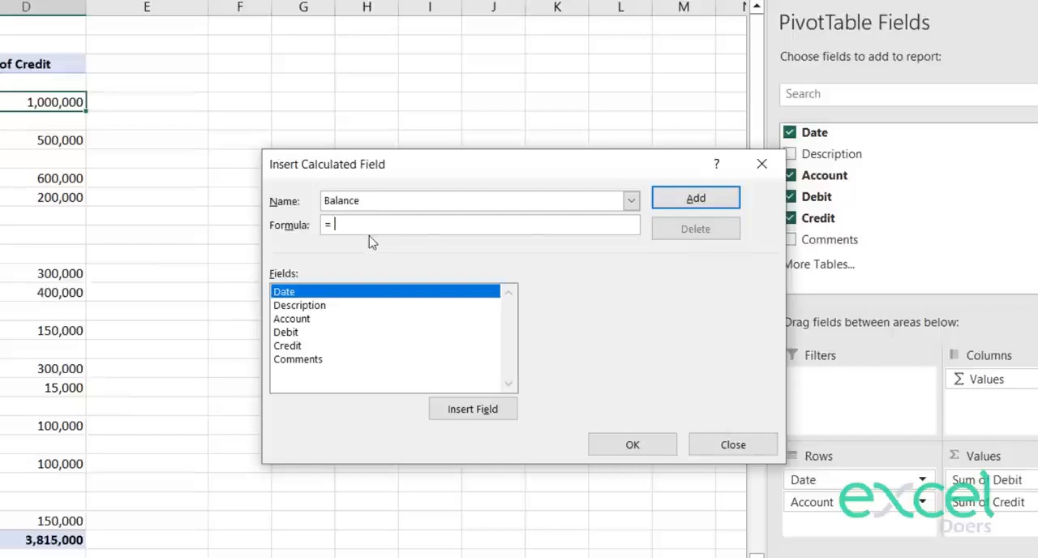
{"action": "double_click", "coordinate": [287, 334]}
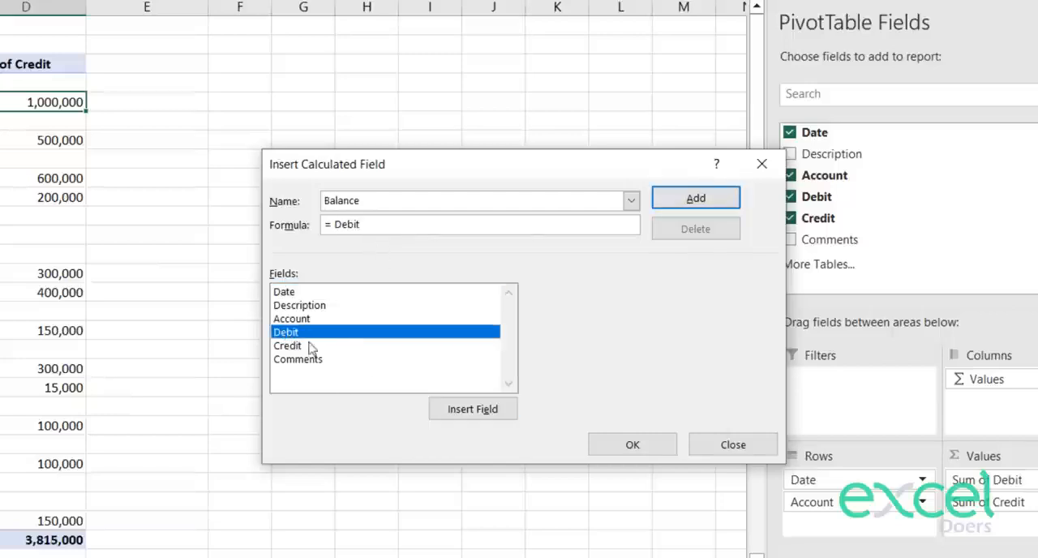
{"action": "type", "text": "-"}
{"action": "double_click", "coordinate": [289, 346]}
{"action": "left_click", "coordinate": [686, 203]}
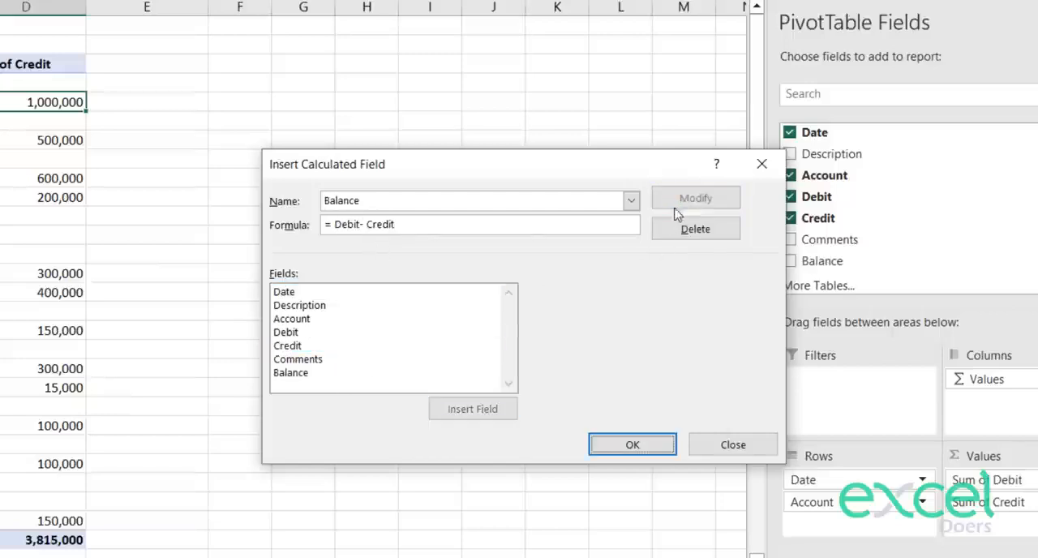
{"action": "left_click", "coordinate": [632, 446]}
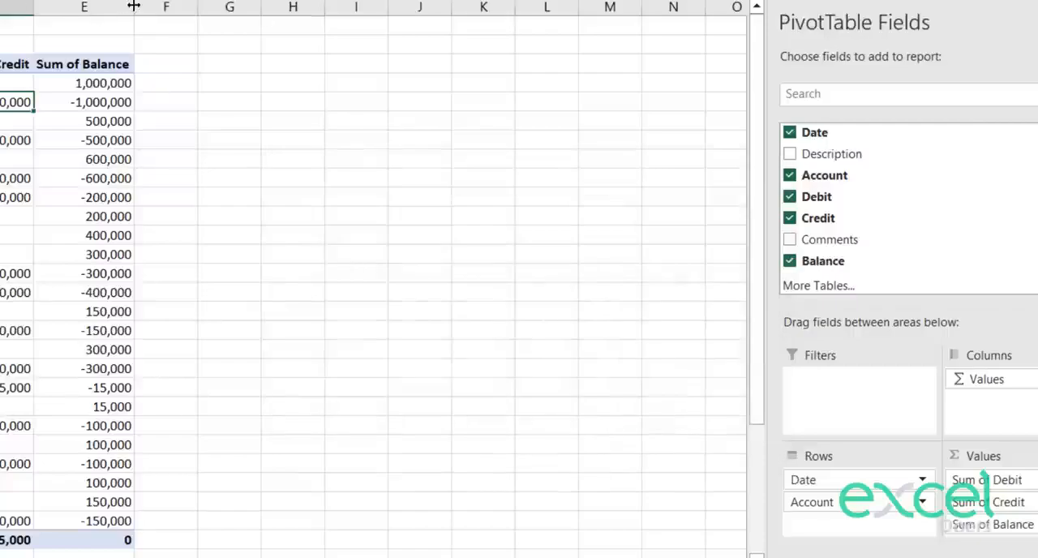
Step: Widen the Sum of Balance, Sum of Credit and Sum of Debit columns one by one
{"action": "left_click_drag", "start_coordinate": [134, 6], "coordinate": [167, 9]}
{"action": "left_click", "coordinate": [56, 8]}
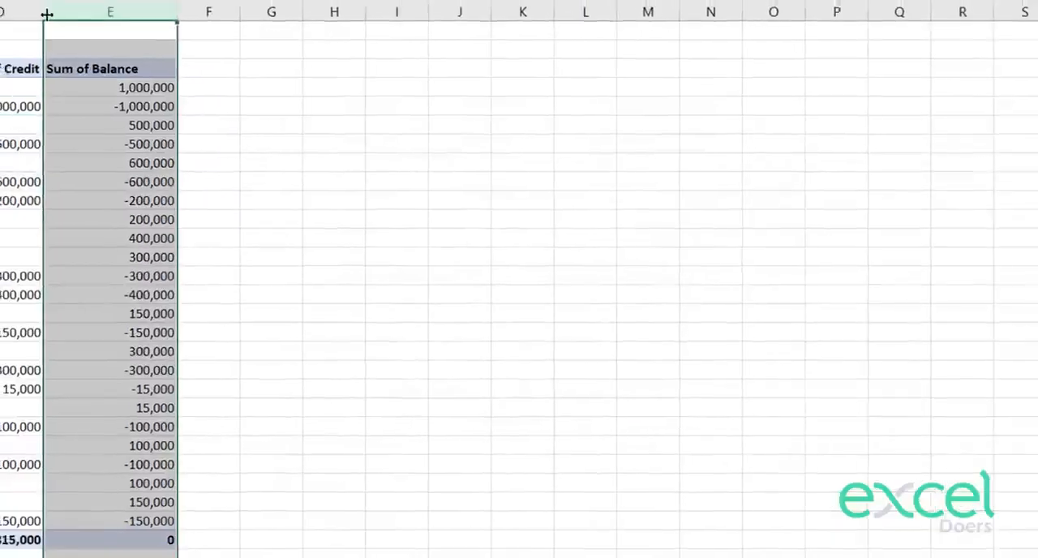
{"action": "left_click_drag", "start_coordinate": [46, 14], "coordinate": [73, 14]}
{"action": "left_click_drag", "start_coordinate": [253, 152], "coordinate": [293, 152]}
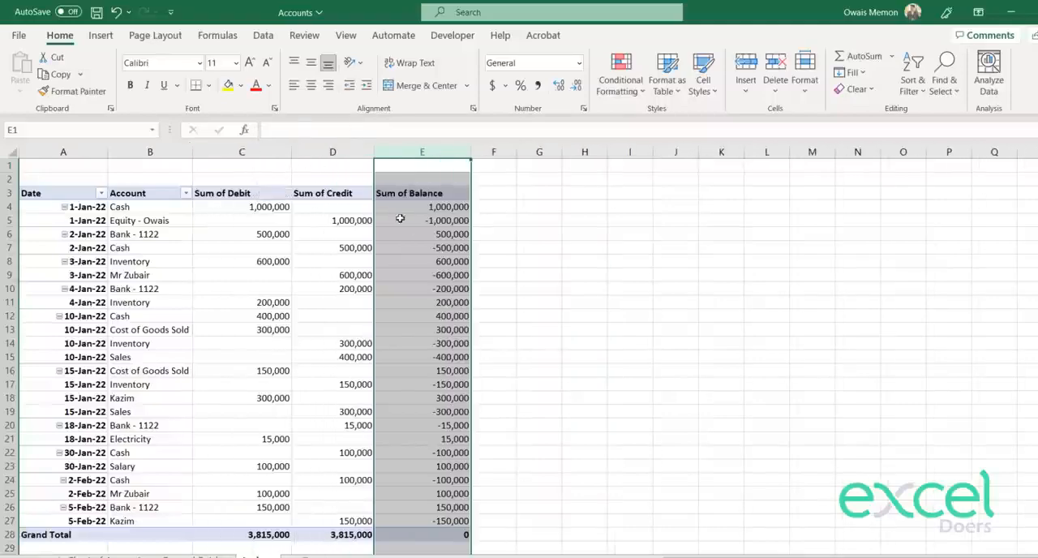
Step: Format the Sum of Balance values as Accounting with 0 decimal places and no currency symbol
{"action": "left_click", "coordinate": [421, 234]}
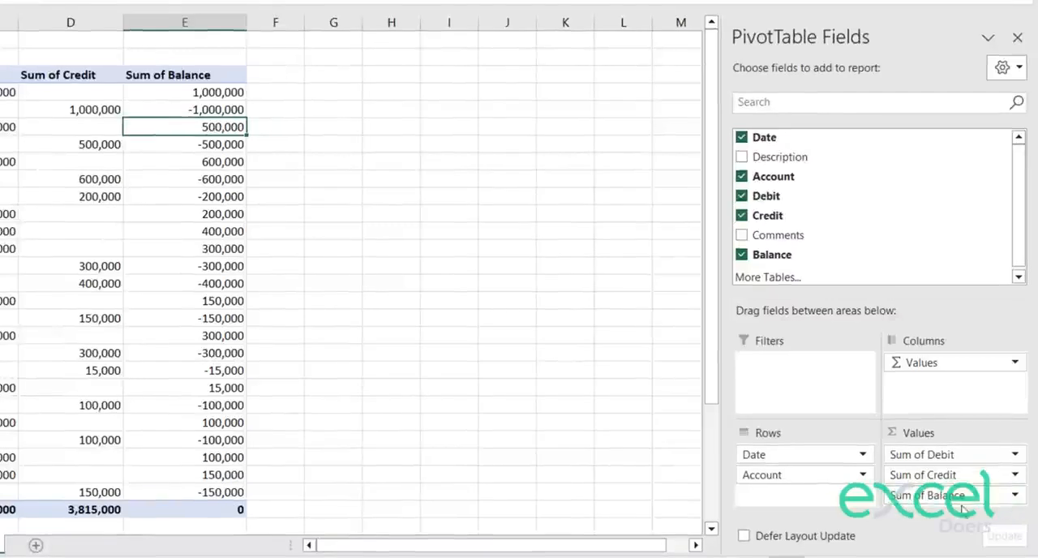
{"action": "left_click", "coordinate": [963, 498]}
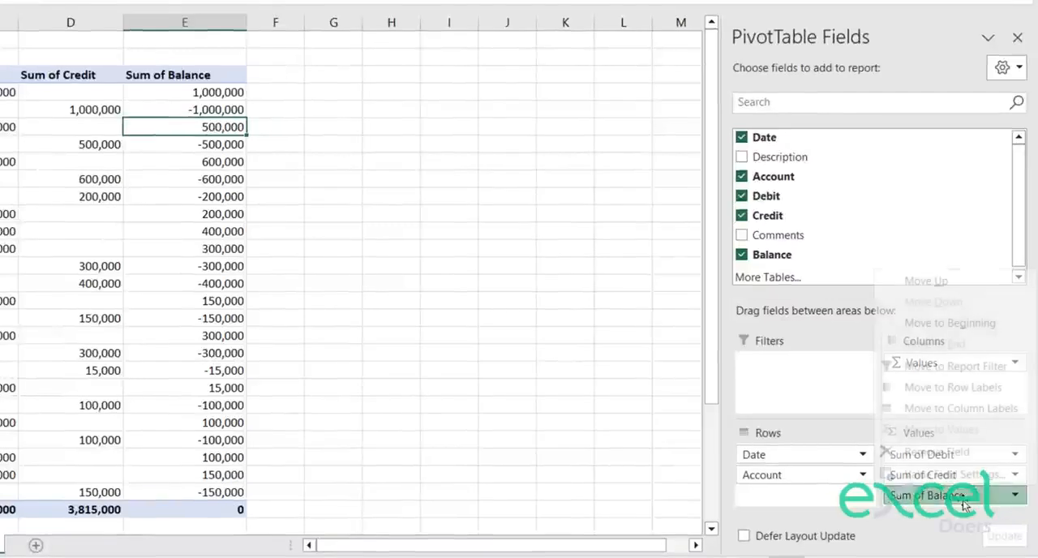
{"action": "left_click", "coordinate": [939, 480]}
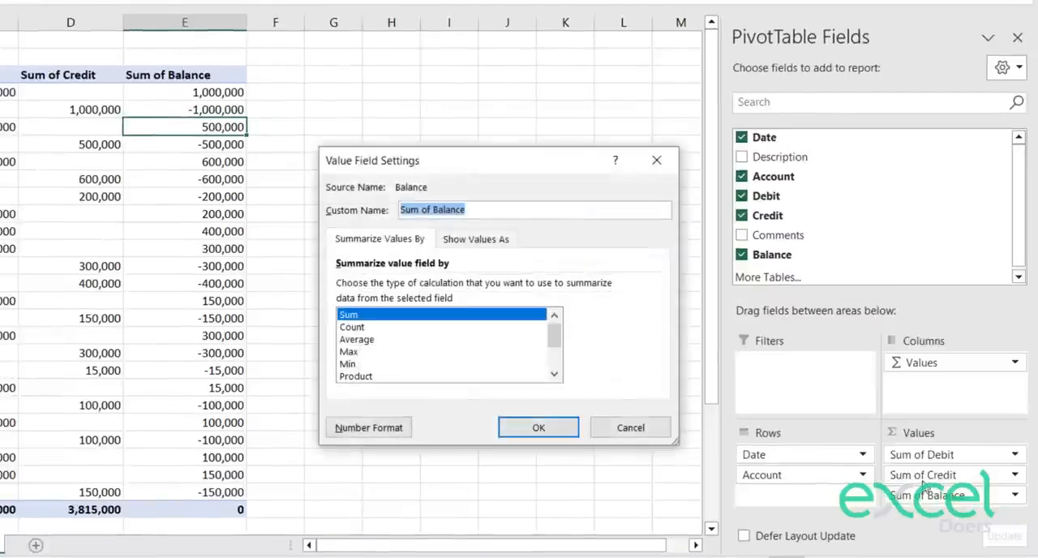
{"action": "left_click", "coordinate": [352, 432]}
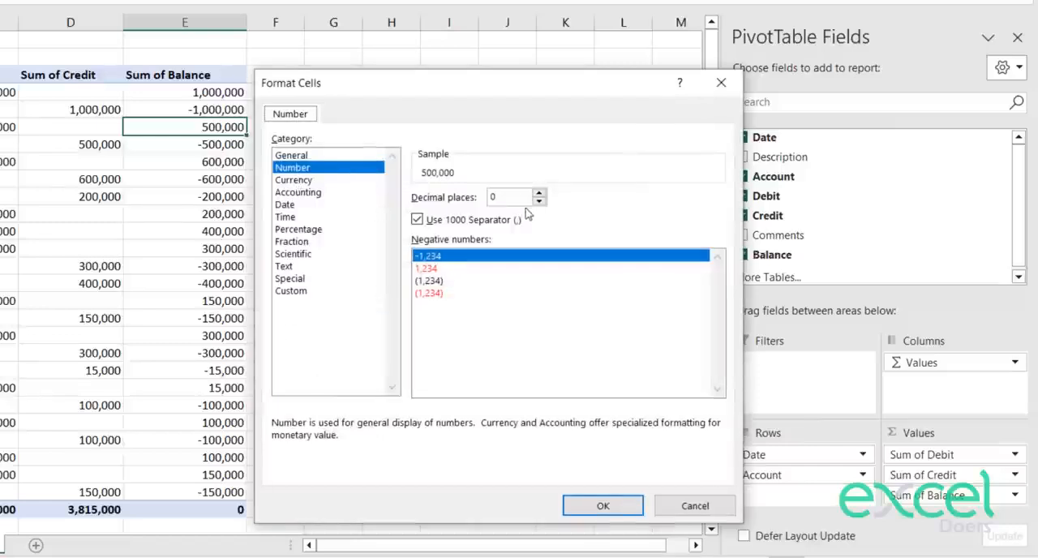
{"action": "left_click", "coordinate": [315, 195]}
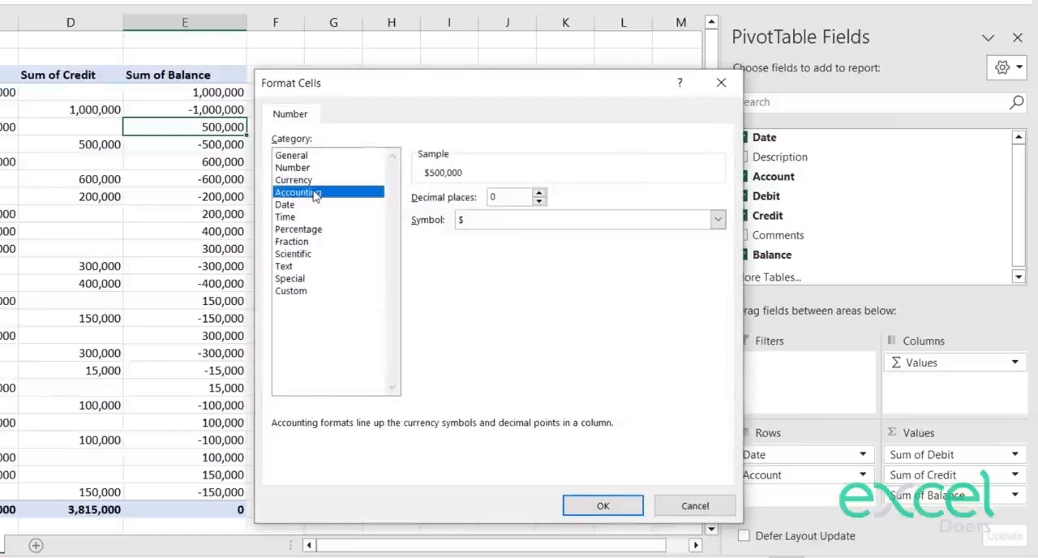
{"action": "left_click", "coordinate": [501, 217]}
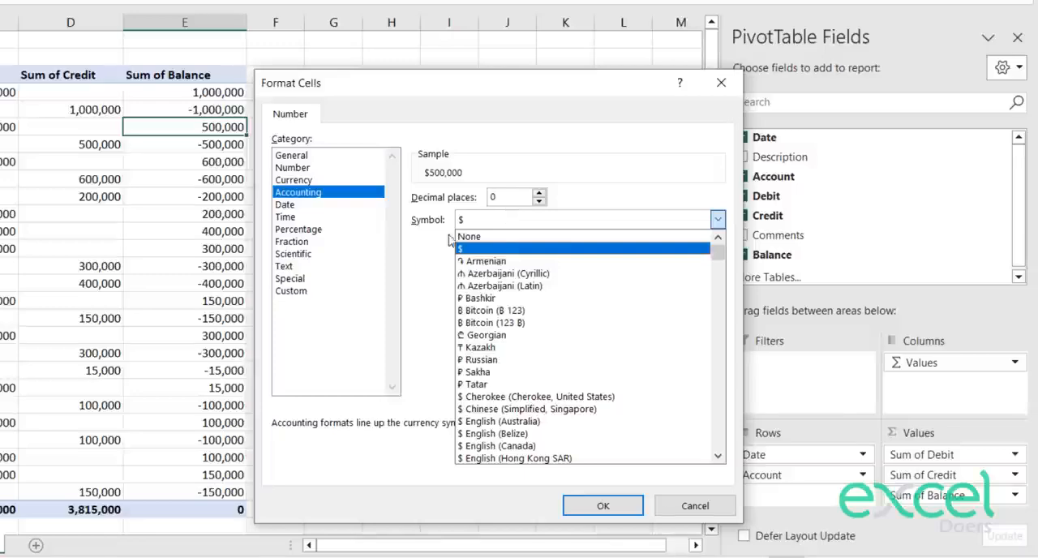
{"action": "left_click", "coordinate": [471, 237]}
{"action": "left_click", "coordinate": [603, 505]}
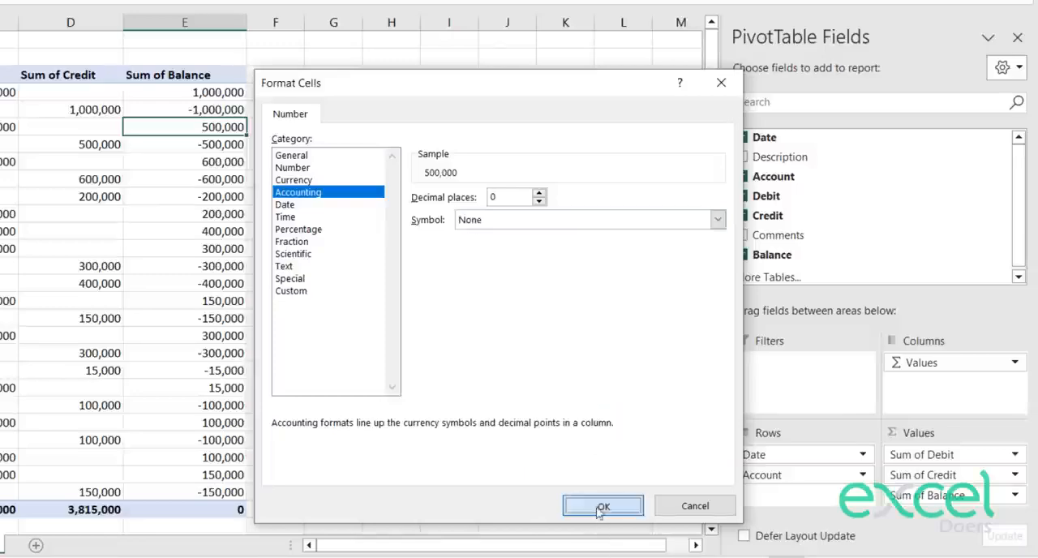
{"action": "left_click", "coordinate": [534, 425]}
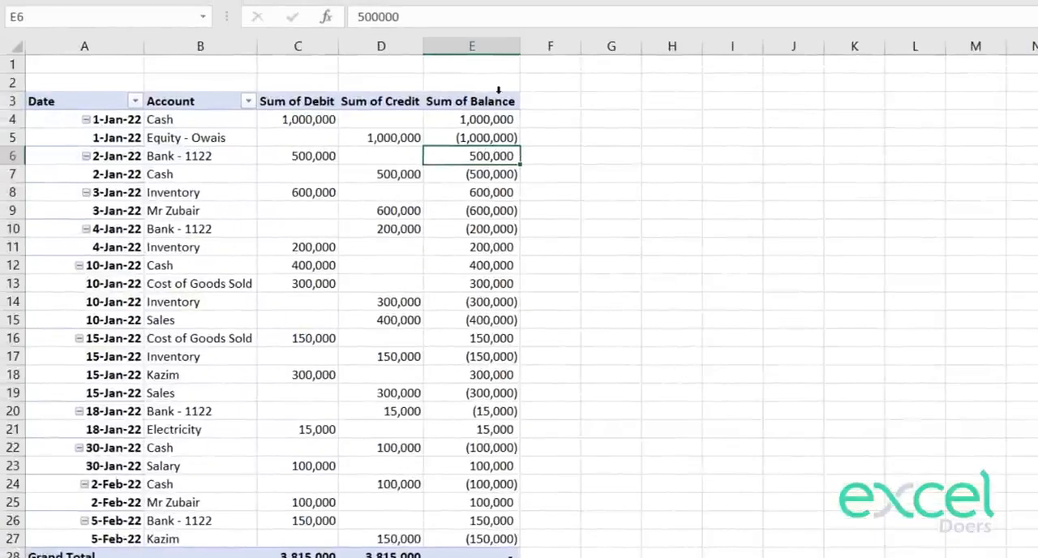
Step: Widen the three value columns to one equal width and make the Account column considerably wider
{"action": "left_click_drag", "start_coordinate": [491, 40], "coordinate": [270, 40]}
{"action": "left_click_drag", "start_coordinate": [339, 46], "coordinate": [389, 45]}
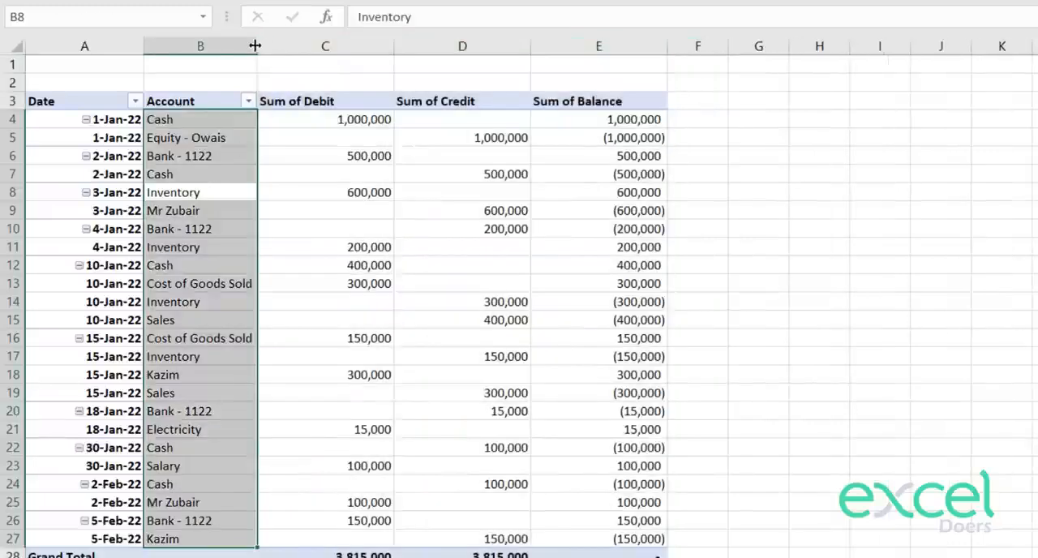
{"action": "left_click", "coordinate": [236, 65]}
{"action": "left_click_drag", "start_coordinate": [255, 40], "coordinate": [380, 47]}
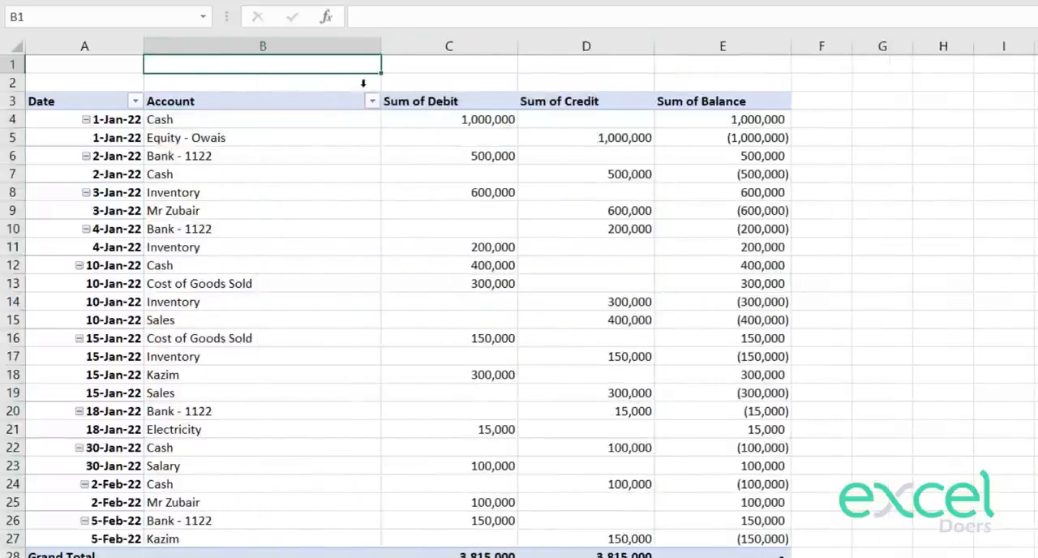
Step: Turn off autofitting of column widths on update in the PivotTable's options
{"action": "right_click", "coordinate": [292, 227]}
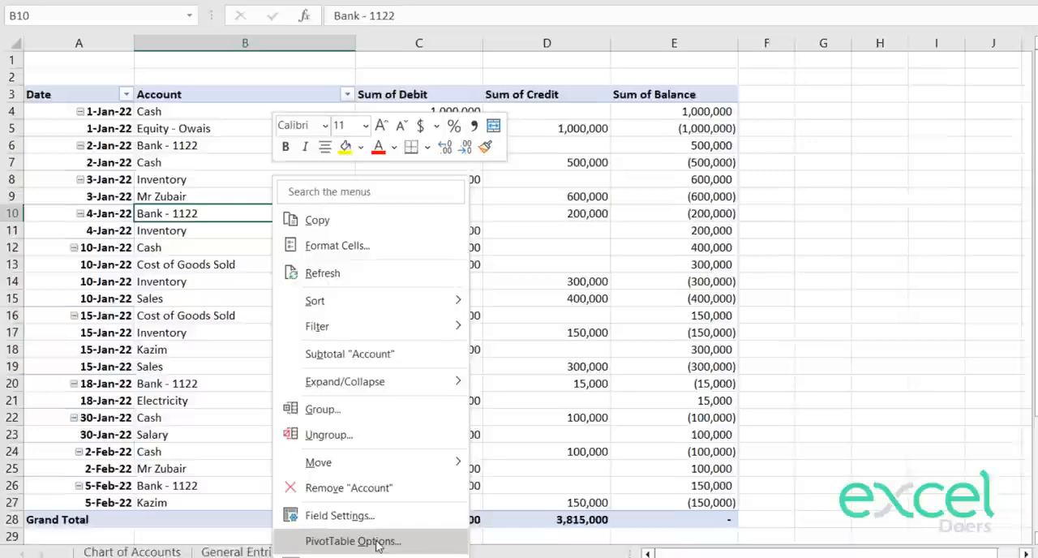
{"action": "left_click", "coordinate": [376, 541]}
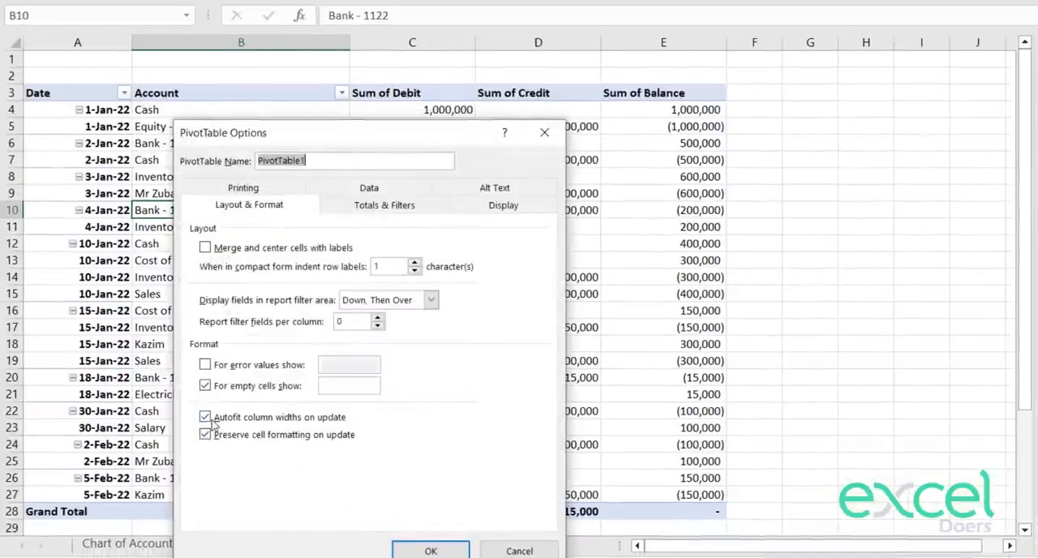
{"action": "left_click", "coordinate": [284, 418]}
{"action": "left_click", "coordinate": [422, 550]}
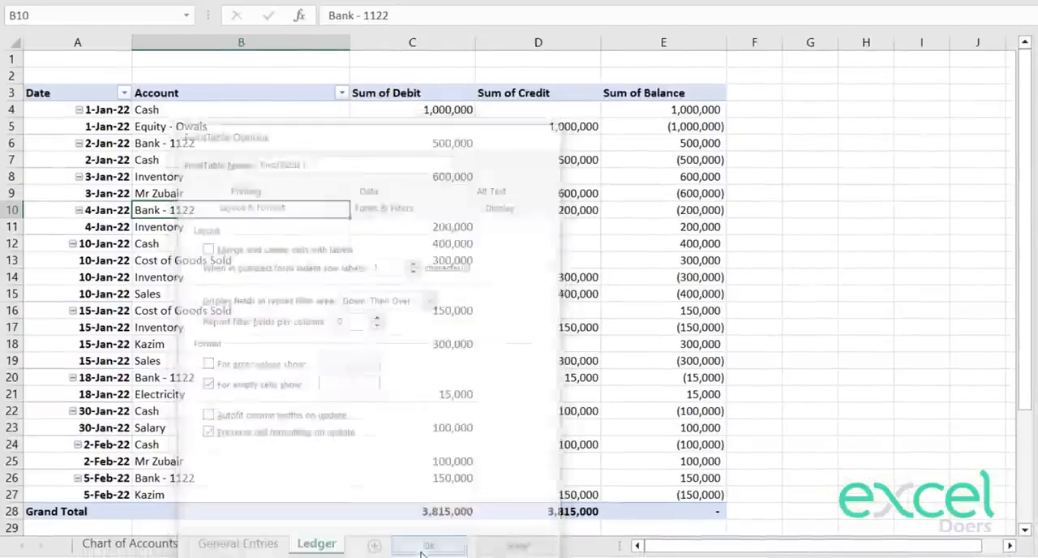
Step: Apply the light gold style from the first row of PivotTable styles to the ledger
{"action": "left_click", "coordinate": [540, 362]}
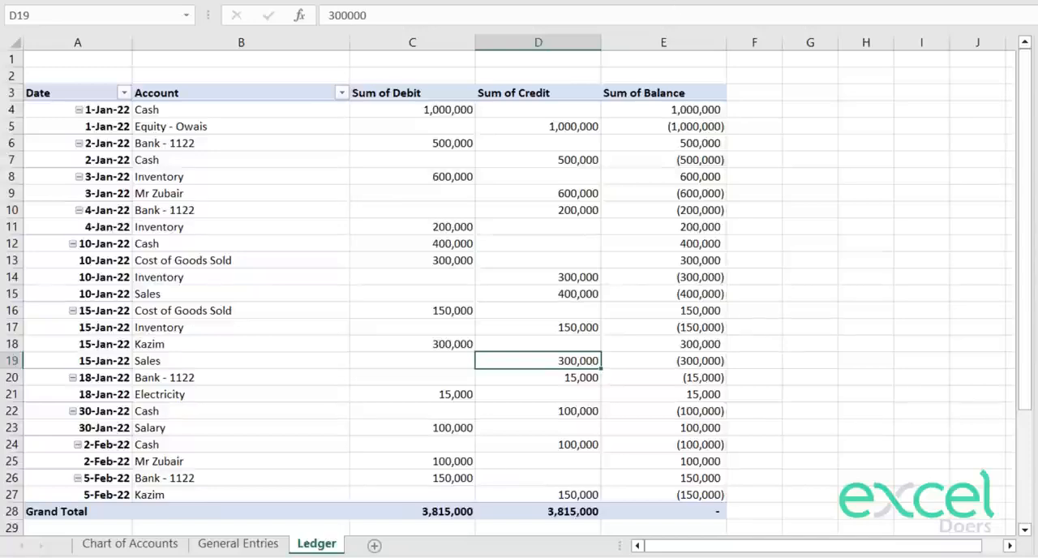
{"action": "left_click", "coordinate": [671, 97]}
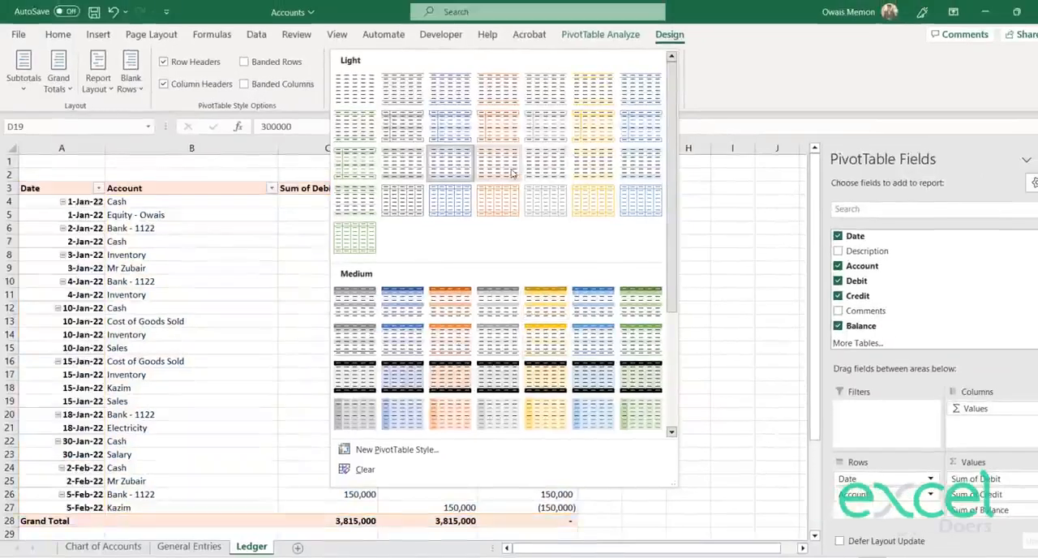
{"action": "left_click", "coordinate": [588, 101]}
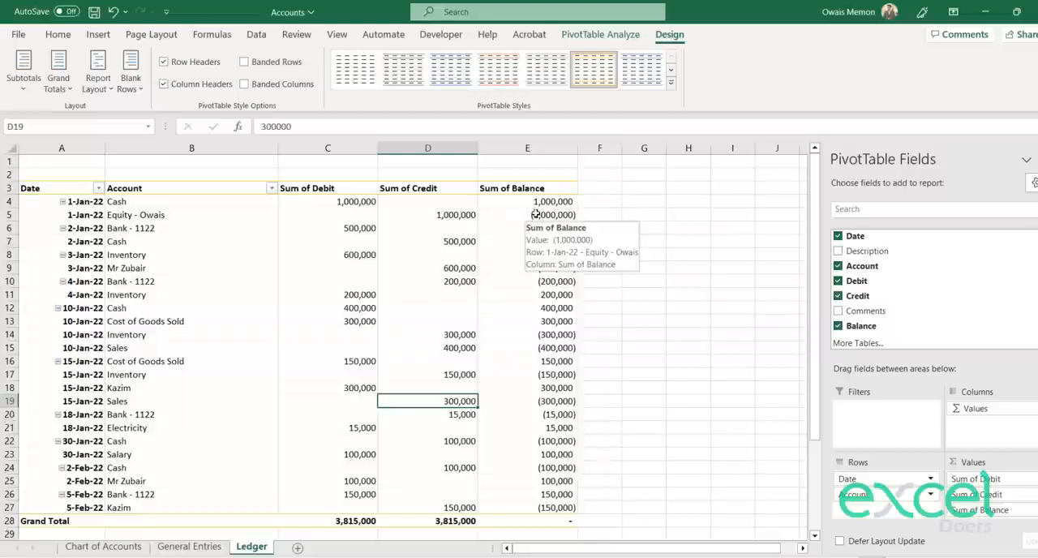
Step: Insert a slicer for the Account field of the PivotTable
{"action": "left_click", "coordinate": [583, 39]}
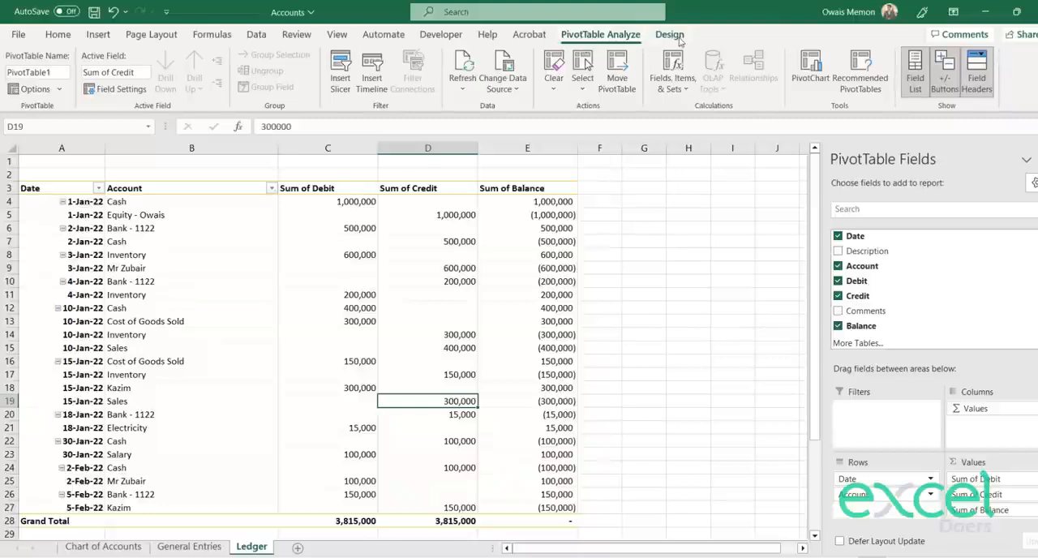
{"action": "left_click", "coordinate": [343, 95]}
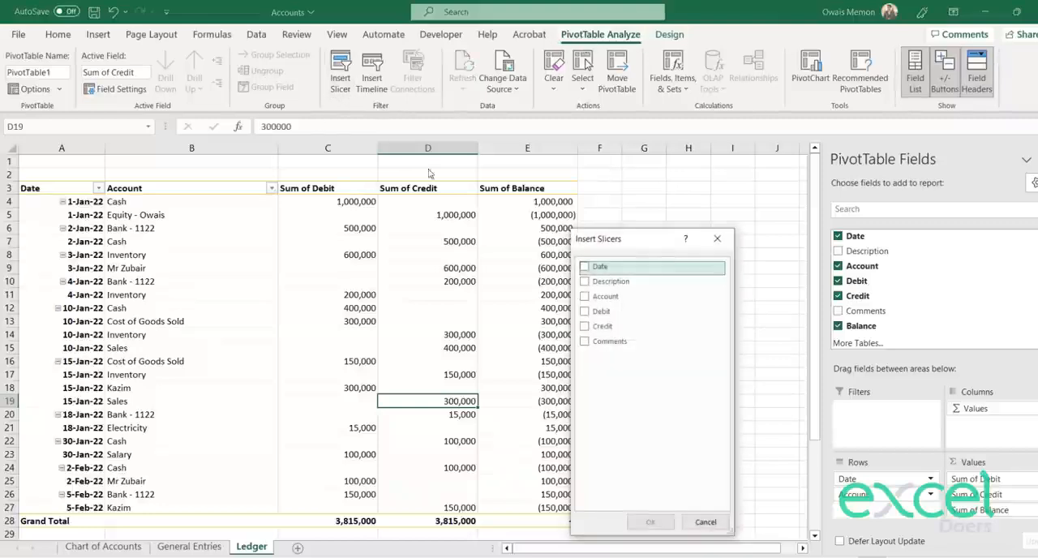
{"action": "left_click", "coordinate": [584, 297]}
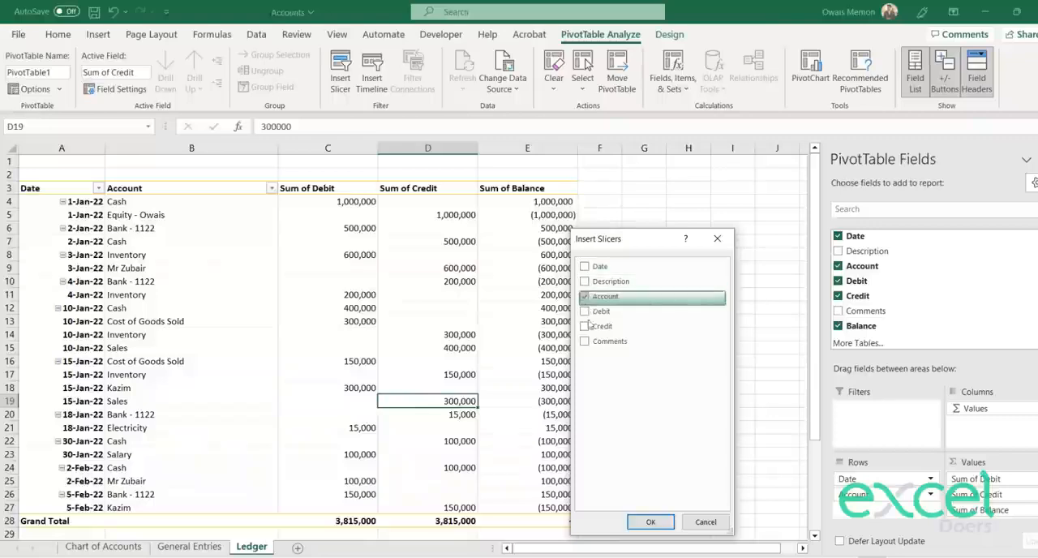
{"action": "left_click", "coordinate": [650, 522]}
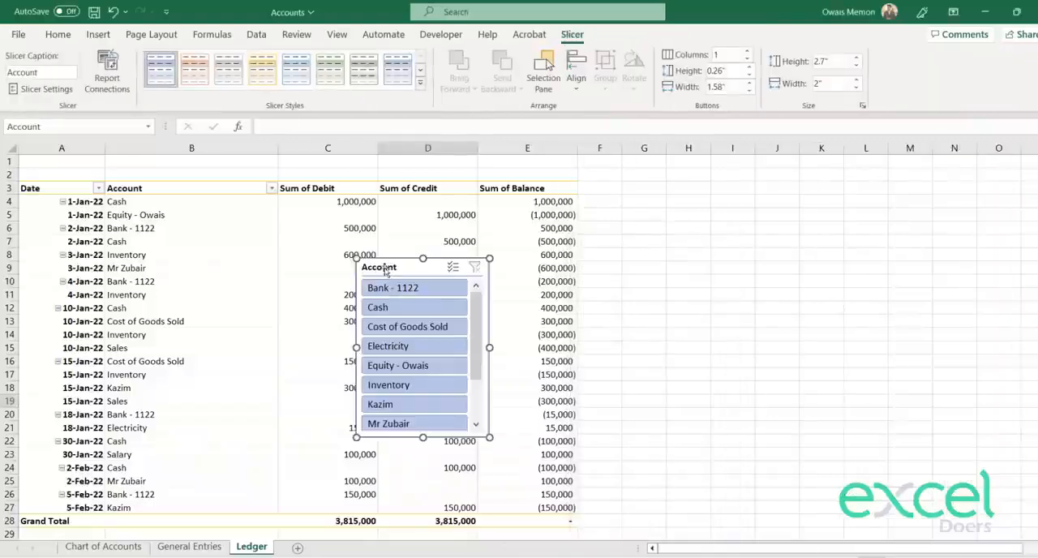
Step: Move the Account slicer to the empty cells beside the PivotTable and filter the ledger to Cash
{"action": "left_click_drag", "start_coordinate": [386, 272], "coordinate": [709, 192]}
{"action": "left_click", "coordinate": [649, 242]}
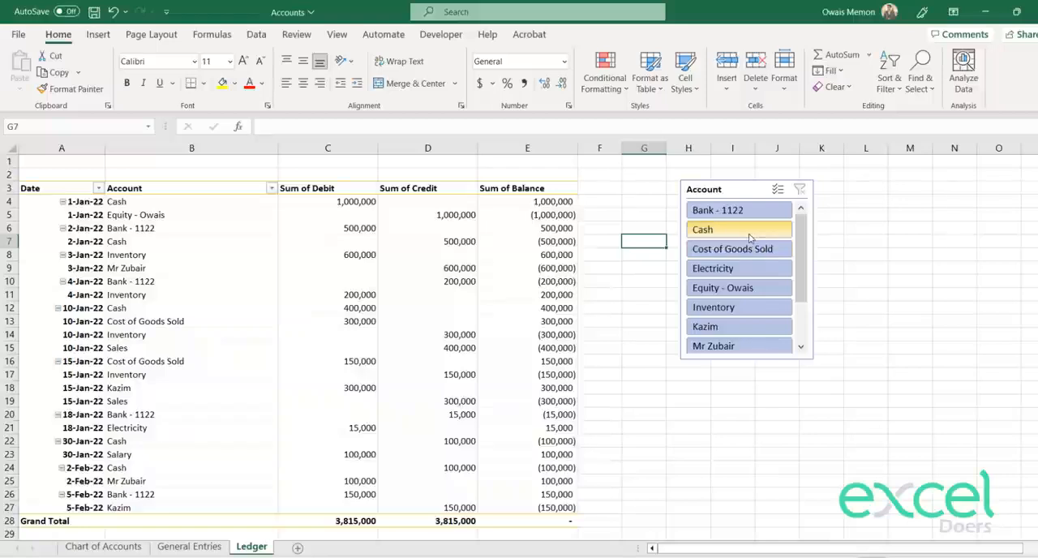
{"action": "left_click", "coordinate": [750, 236]}
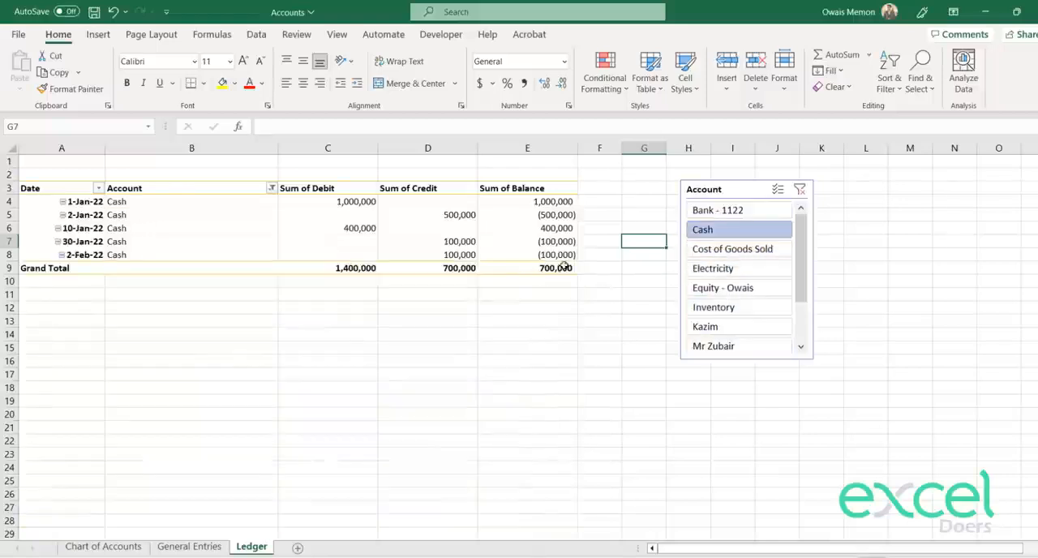
{"action": "mouse_move", "coordinate": [570, 269]}
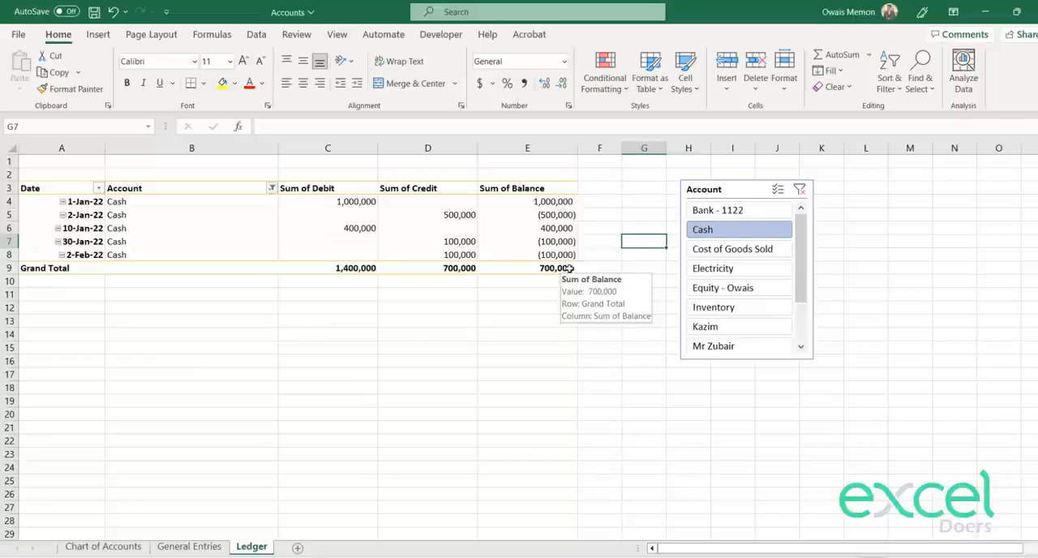
Step: Add Description to the PivotTable rows after Account, narrowing the Account column and widening the Description column
{"action": "left_click", "coordinate": [169, 215]}
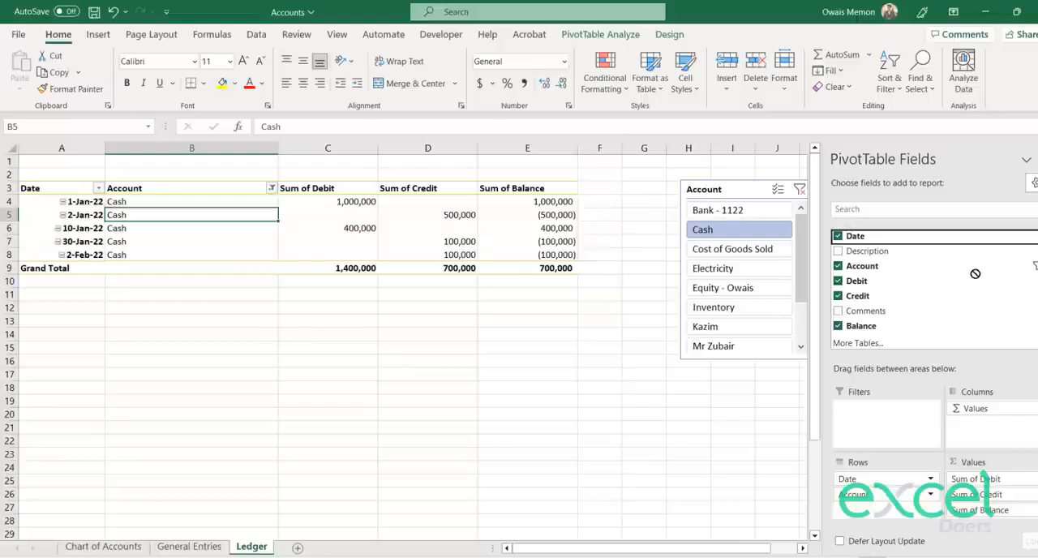
{"action": "left_click", "coordinate": [248, 307]}
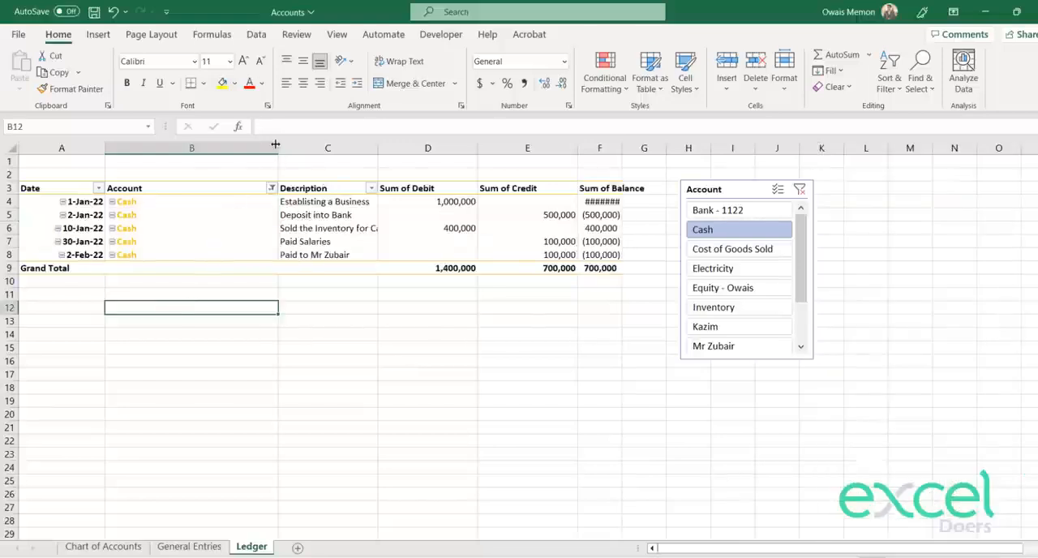
{"action": "left_click_drag", "start_coordinate": [276, 144], "coordinate": [166, 145]}
{"action": "left_click", "coordinate": [253, 333]}
{"action": "left_click_drag", "start_coordinate": [265, 145], "coordinate": [328, 145]}
Step: Move the Account slicer farther from the table and widen the Sum of Balance, Description and Date columns
{"action": "left_click_drag", "start_coordinate": [698, 187], "coordinate": [783, 172]}
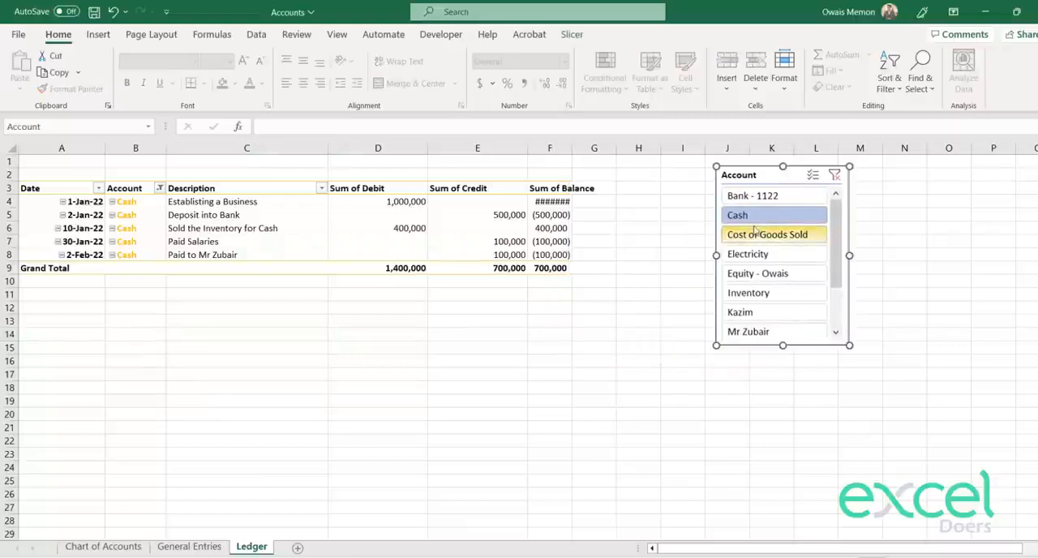
{"action": "left_click_drag", "start_coordinate": [575, 151], "coordinate": [616, 152]}
{"action": "left_click_drag", "start_coordinate": [328, 148], "coordinate": [332, 148]}
{"action": "left_click_drag", "start_coordinate": [105, 148], "coordinate": [117, 147]}
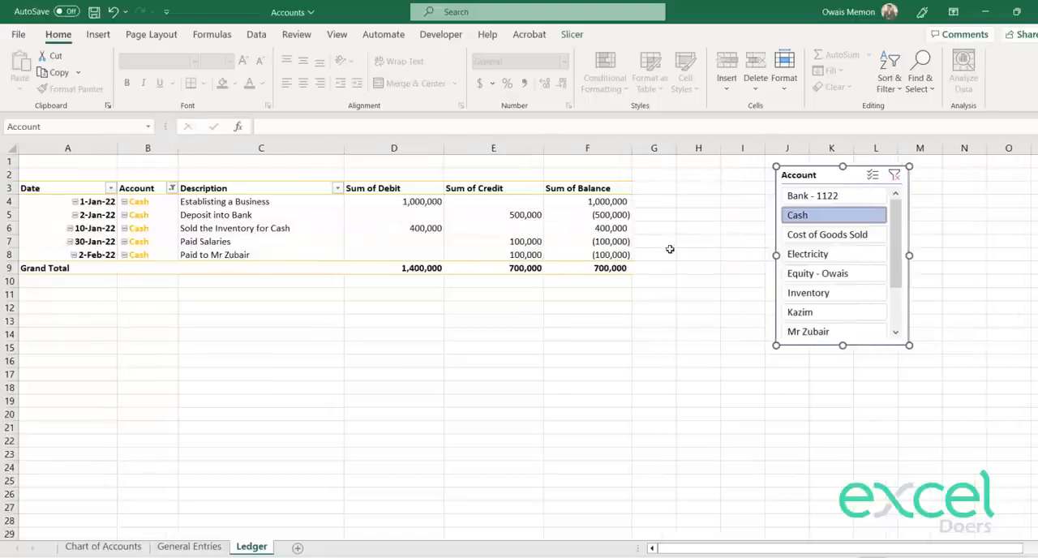
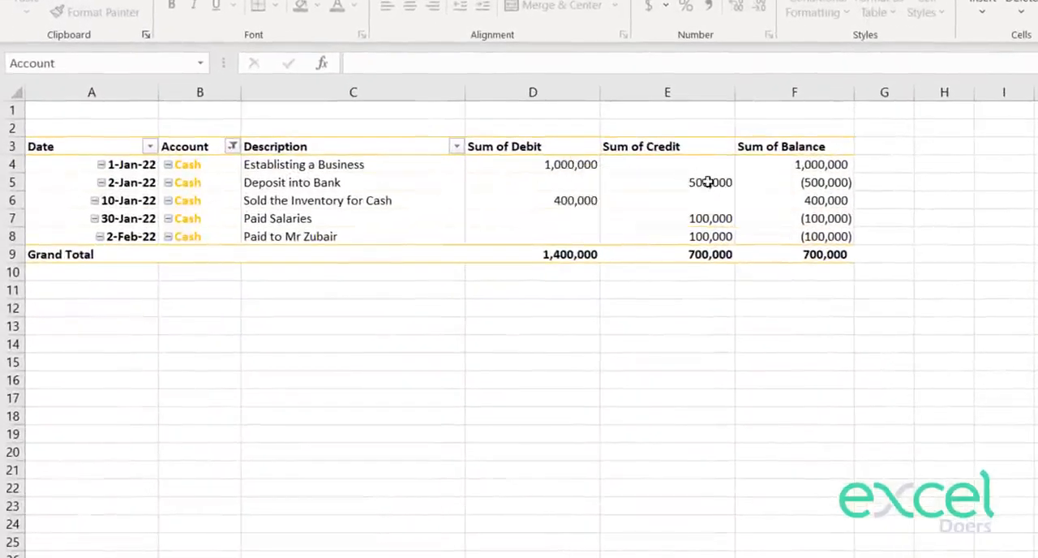
Step: Review the Cash ledger's descriptions and check its grand total in the Sum of Balance column
{"action": "mouse_move", "coordinate": [701, 190]}
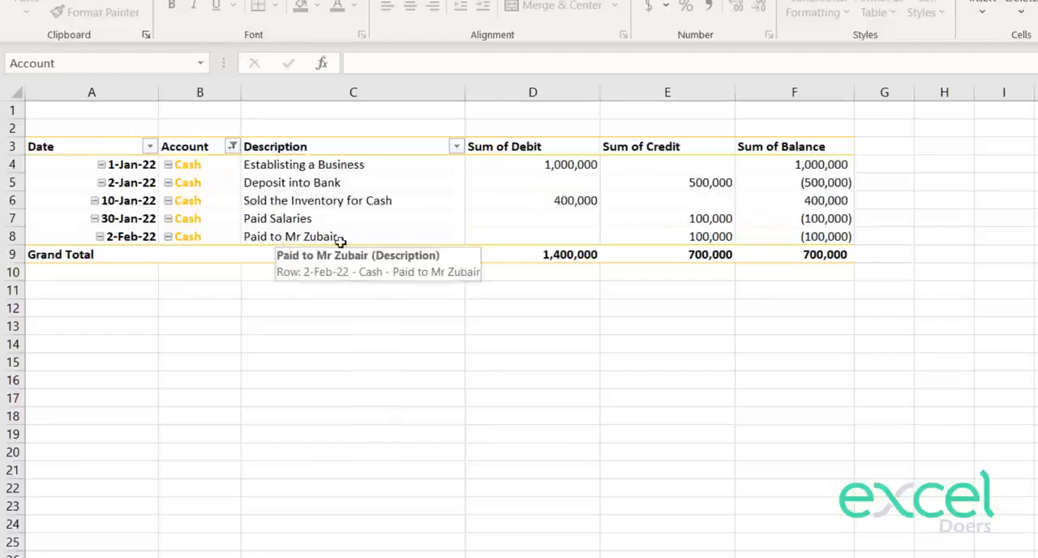
{"action": "left_click", "coordinate": [805, 254]}
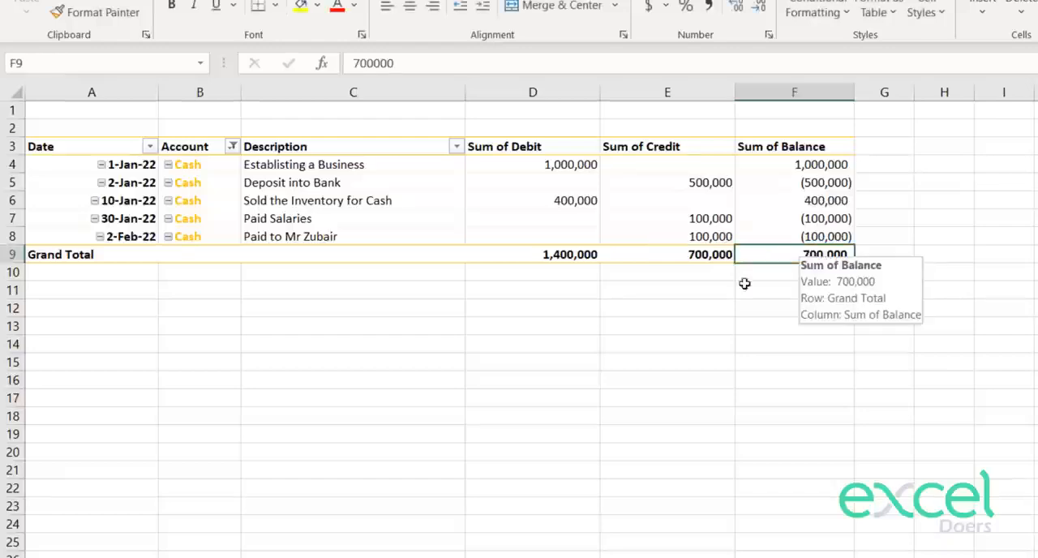
{"action": "left_click", "coordinate": [790, 296]}
{"action": "left_click", "coordinate": [822, 256]}
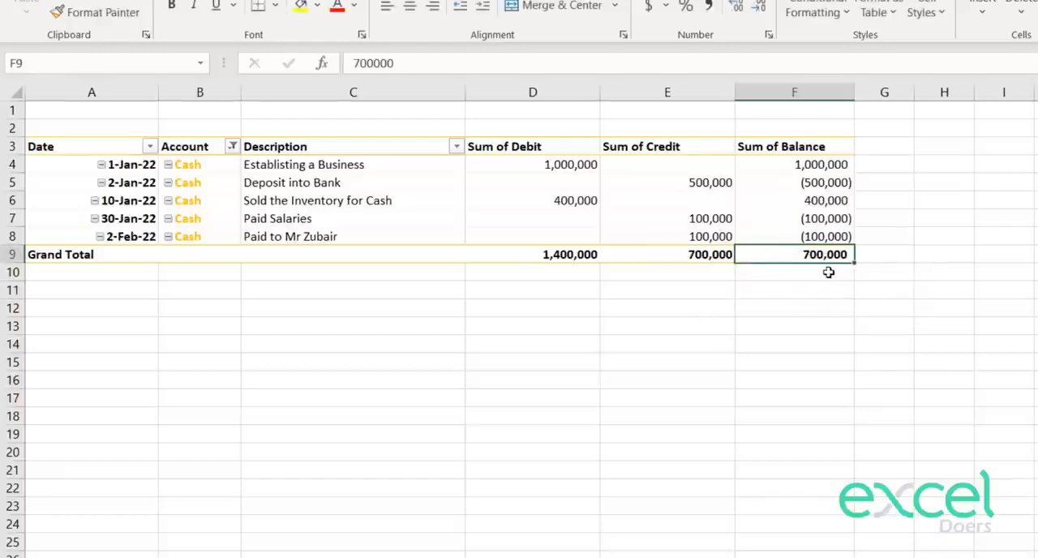
{"action": "left_click", "coordinate": [514, 362]}
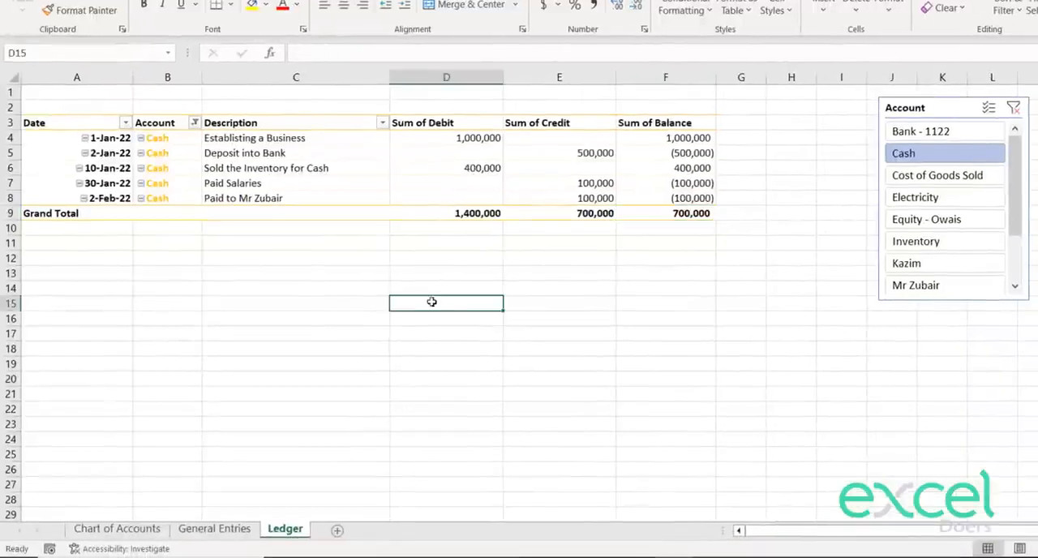
Step: Enter the formula =B4 in cell A2 so the filtered account's name heads the ledger
{"action": "left_click", "coordinate": [97, 111]}
{"action": "type", "text": "="}
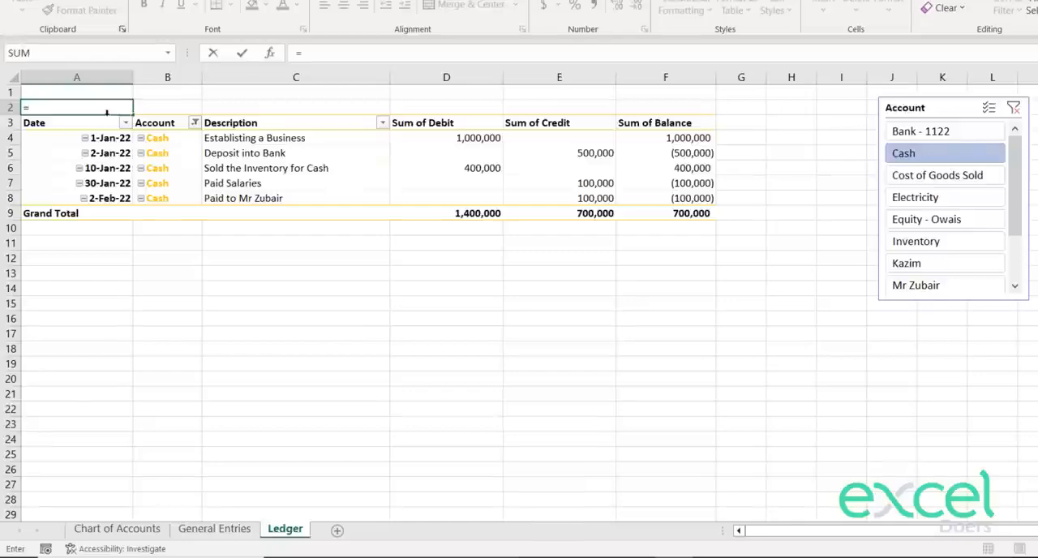
{"action": "left_click", "coordinate": [163, 139]}
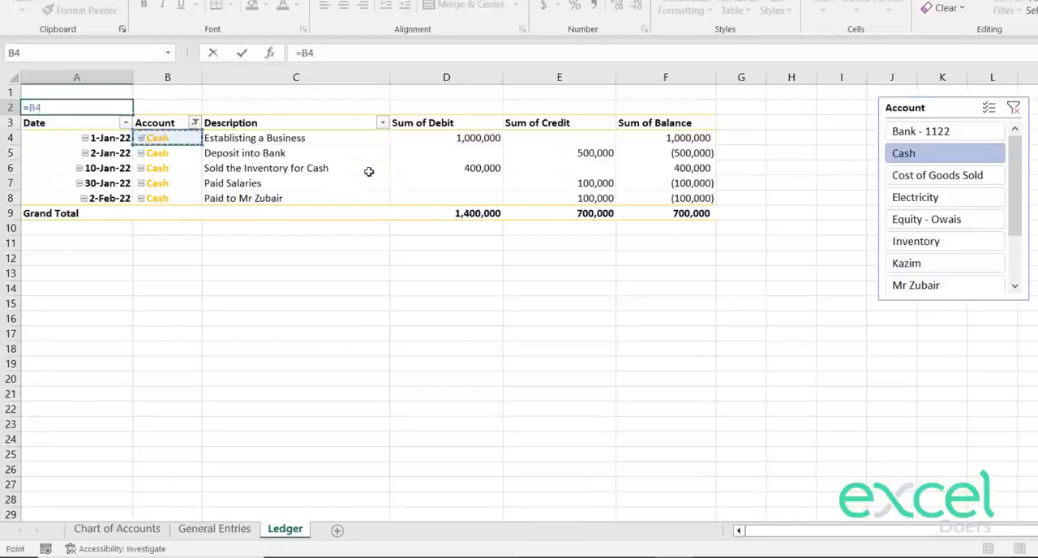
{"action": "key", "text": "Return"}
Step: Format the account heading in A2 as bold italic at font size 36
{"action": "left_click", "coordinate": [70, 207]}
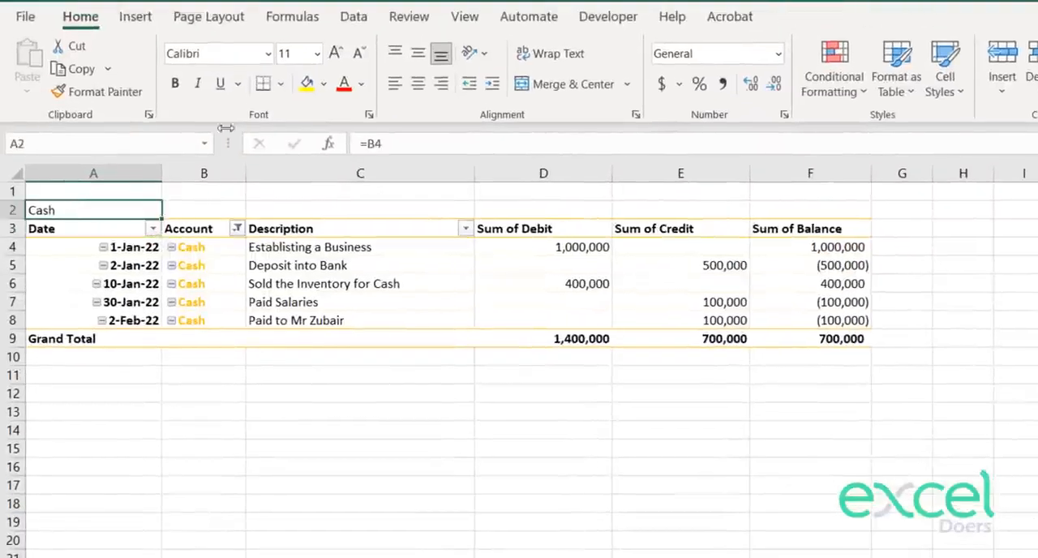
{"action": "left_click", "coordinate": [335, 53]}
{"action": "left_click", "coordinate": [336, 53]}
{"action": "left_click", "coordinate": [336, 53]}
{"action": "left_click", "coordinate": [336, 53]}
{"action": "left_click", "coordinate": [336, 53]}
{"action": "left_click", "coordinate": [336, 53]}
{"action": "left_click", "coordinate": [336, 53]}
{"action": "left_click", "coordinate": [336, 52]}
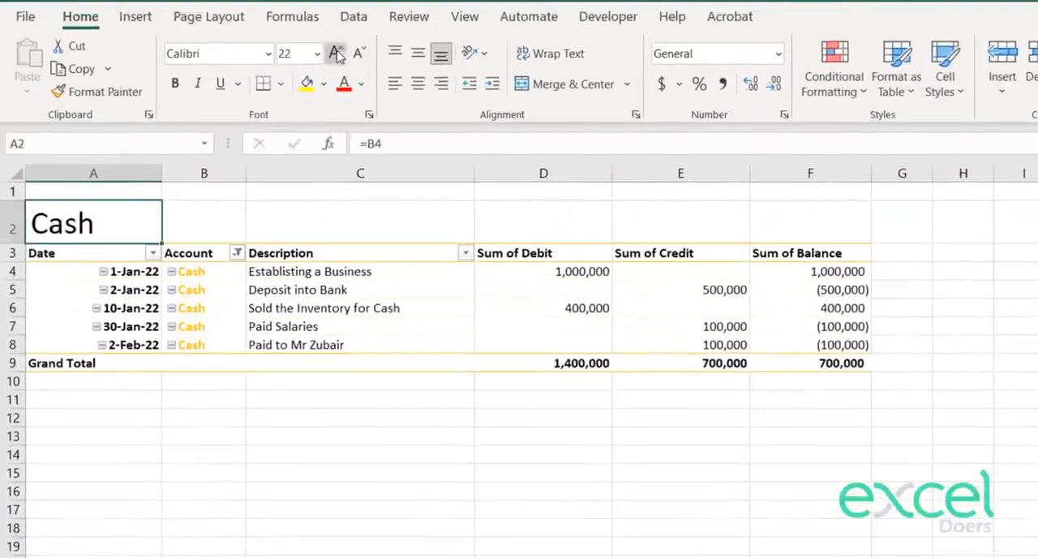
{"action": "left_click", "coordinate": [336, 53]}
{"action": "left_click", "coordinate": [194, 82]}
{"action": "left_click", "coordinate": [201, 556]}
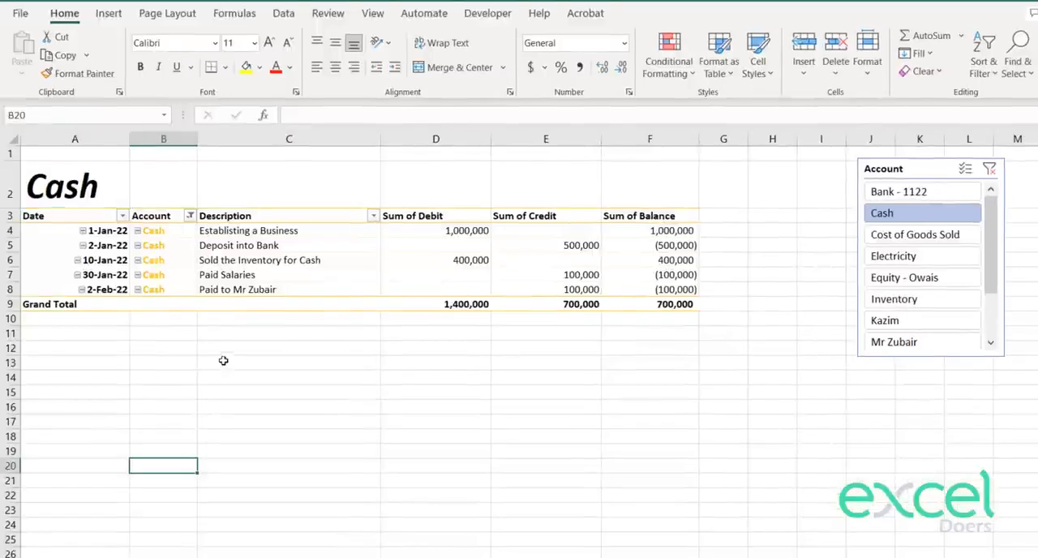
Step: Filter the ledger through Electricity, Inventory, a customer's account and the bank account, and widen the Account column to fit the bank account's name
{"action": "left_click", "coordinate": [921, 260]}
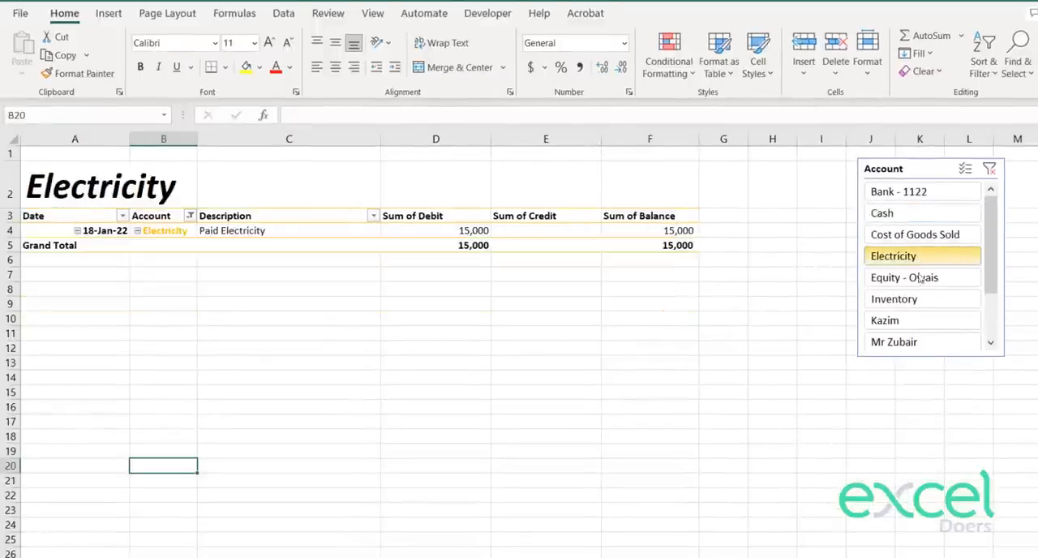
{"action": "left_click", "coordinate": [916, 298]}
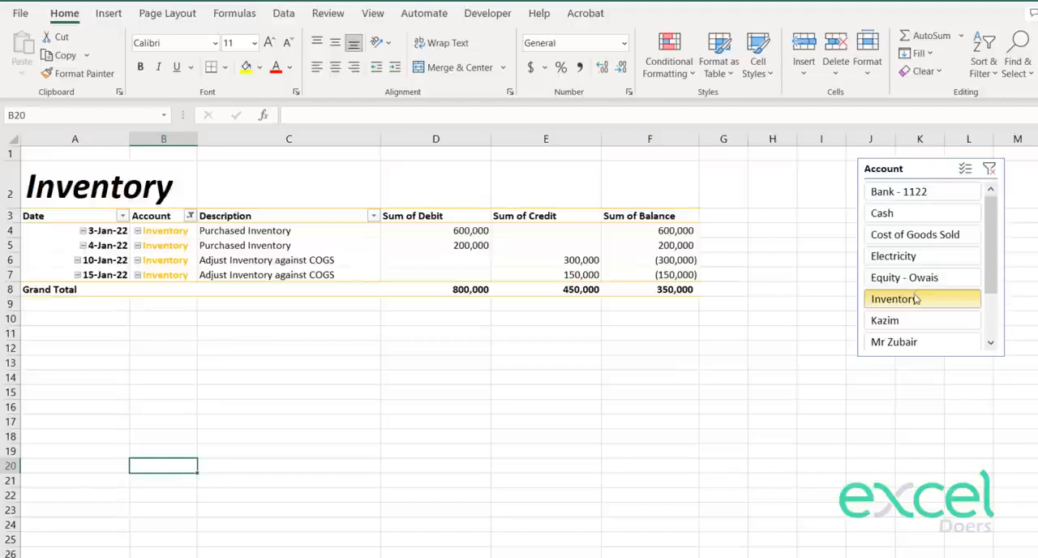
{"action": "left_click", "coordinate": [896, 323]}
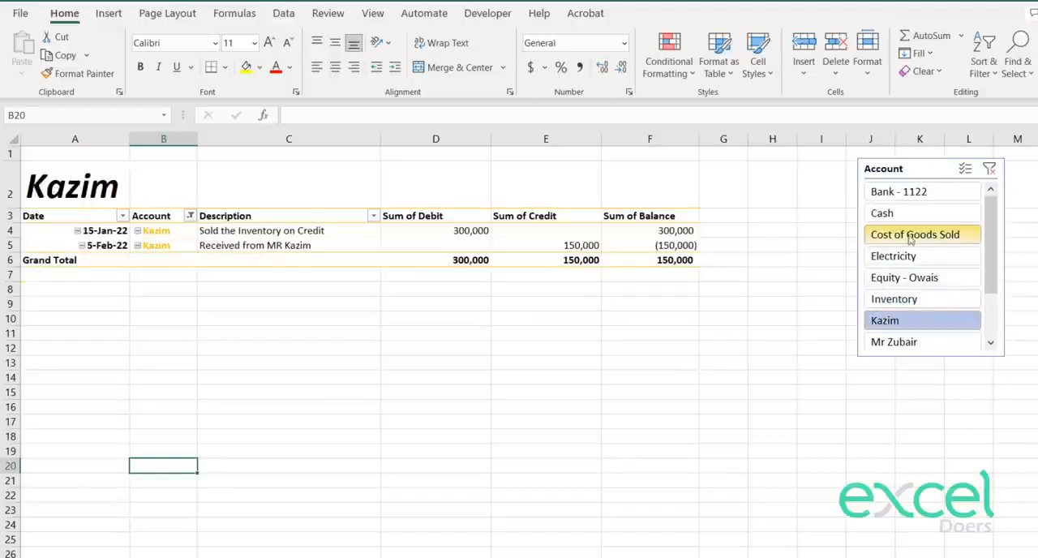
{"action": "left_click", "coordinate": [893, 193]}
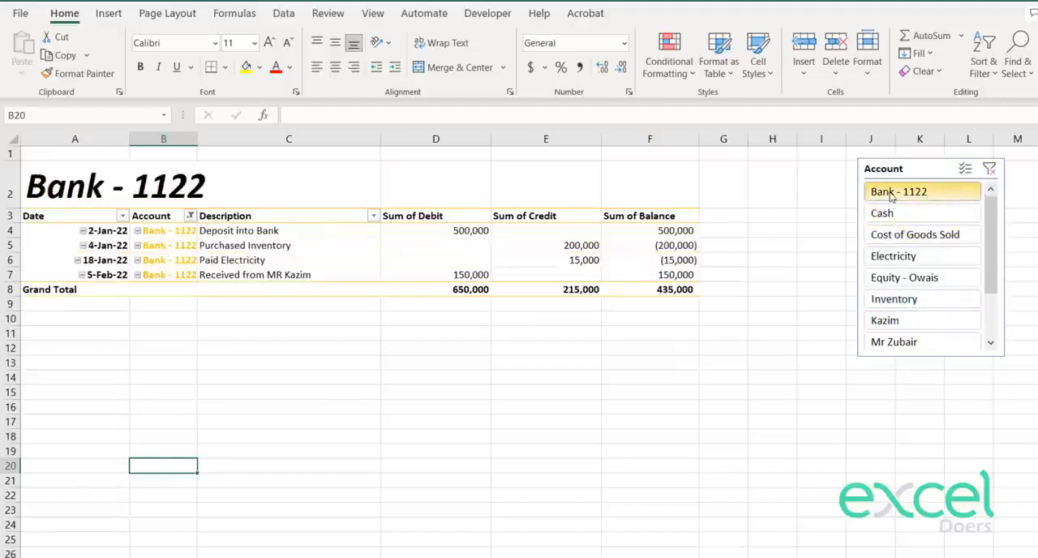
{"action": "left_click_drag", "start_coordinate": [197, 139], "coordinate": [223, 139]}
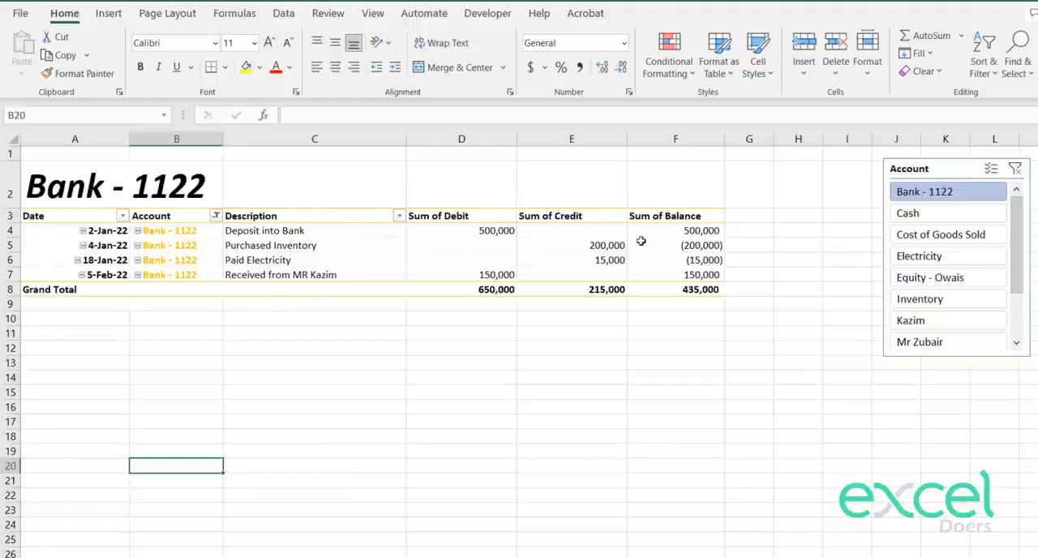
Step: Check the bank account's total balance, and filter the ledger to Inventory, Salary and Sales to inspect each account's total balance
{"action": "left_click", "coordinate": [690, 292]}
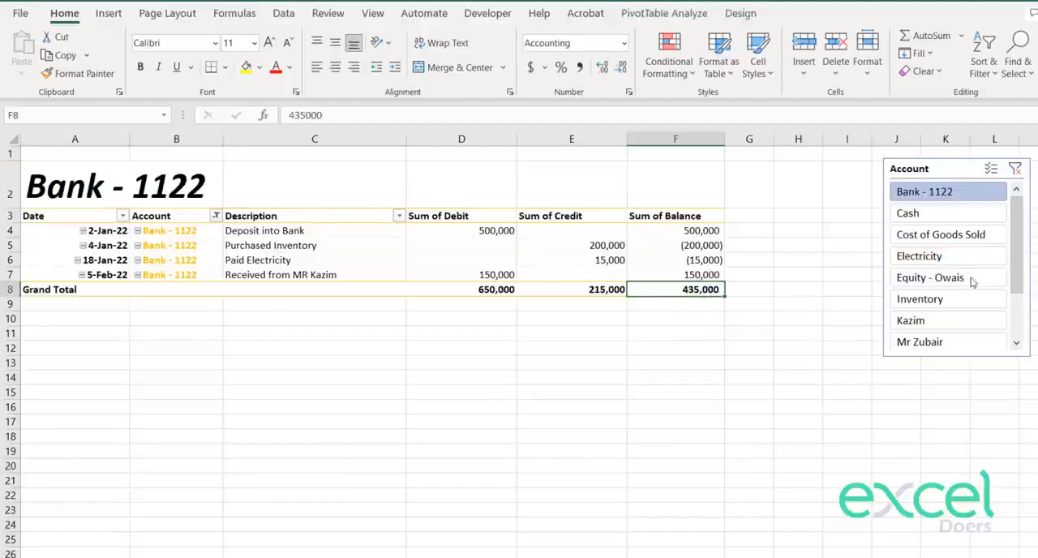
{"action": "left_click", "coordinate": [953, 300]}
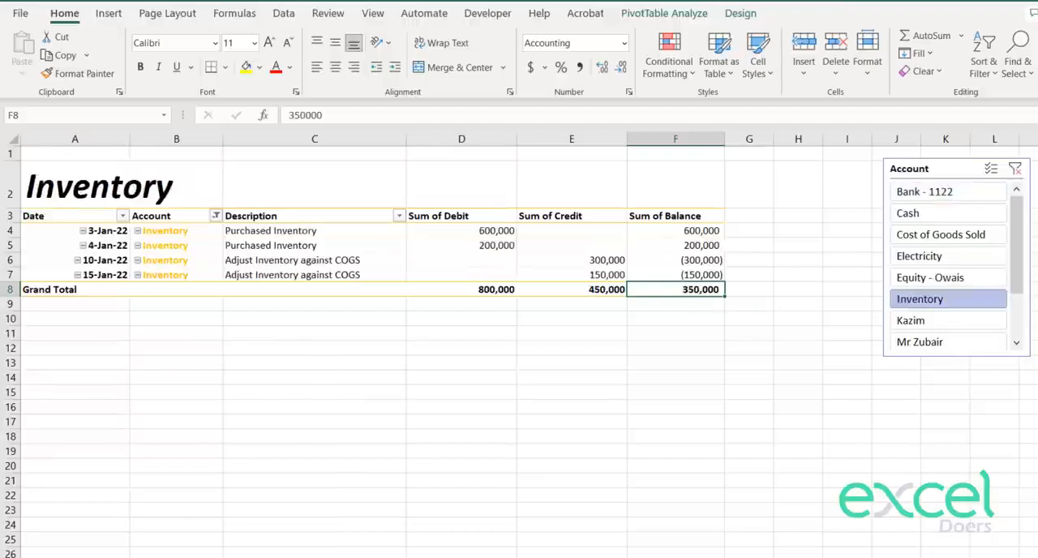
{"action": "scroll", "coordinate": [1024, 235], "scroll_direction": "down", "scroll_amount": 3}
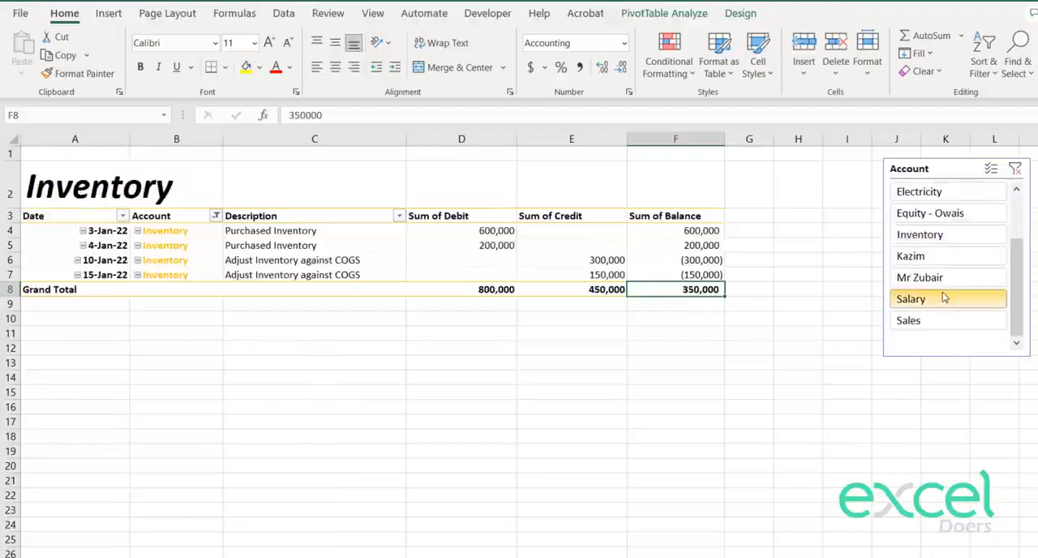
{"action": "left_click", "coordinate": [943, 297]}
{"action": "left_click", "coordinate": [681, 245]}
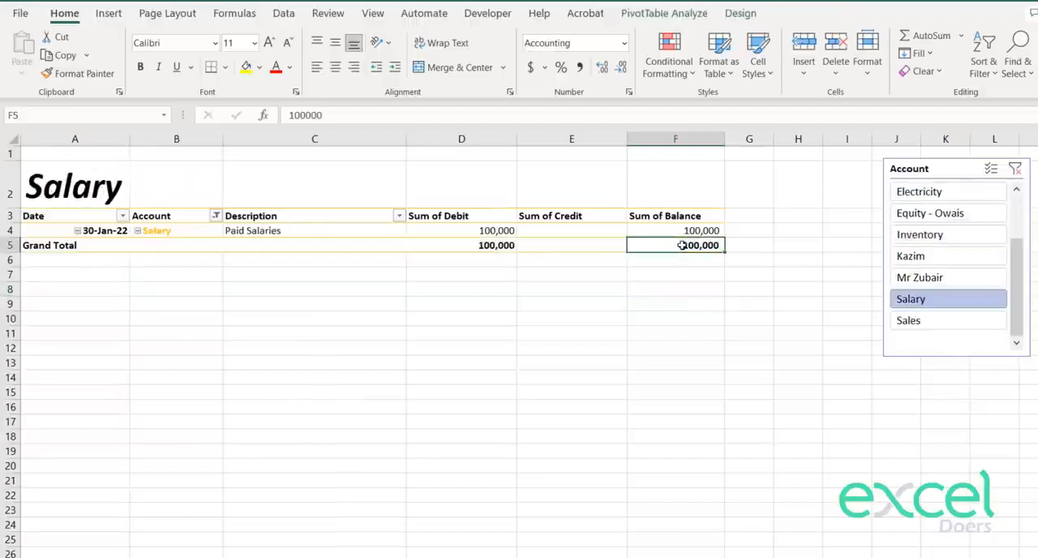
{"action": "left_click", "coordinate": [943, 320]}
{"action": "left_click", "coordinate": [681, 261]}
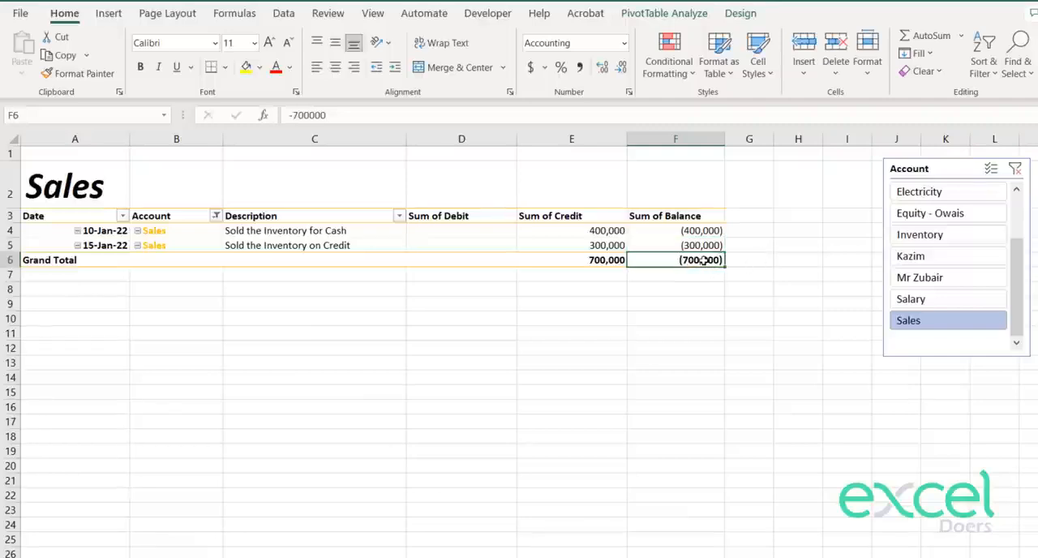
{"action": "left_click", "coordinate": [67, 189]}
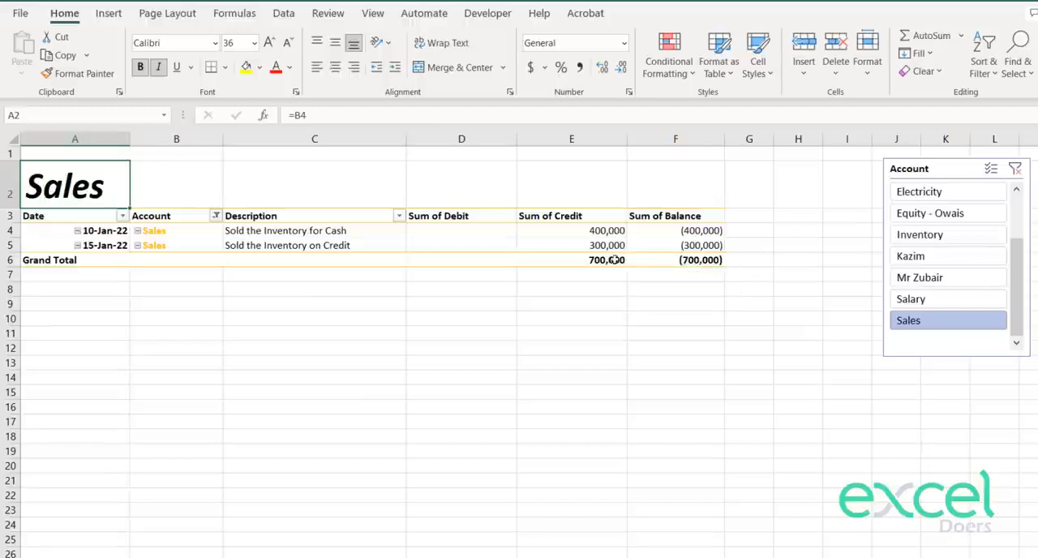
{"action": "left_click", "coordinate": [641, 260]}
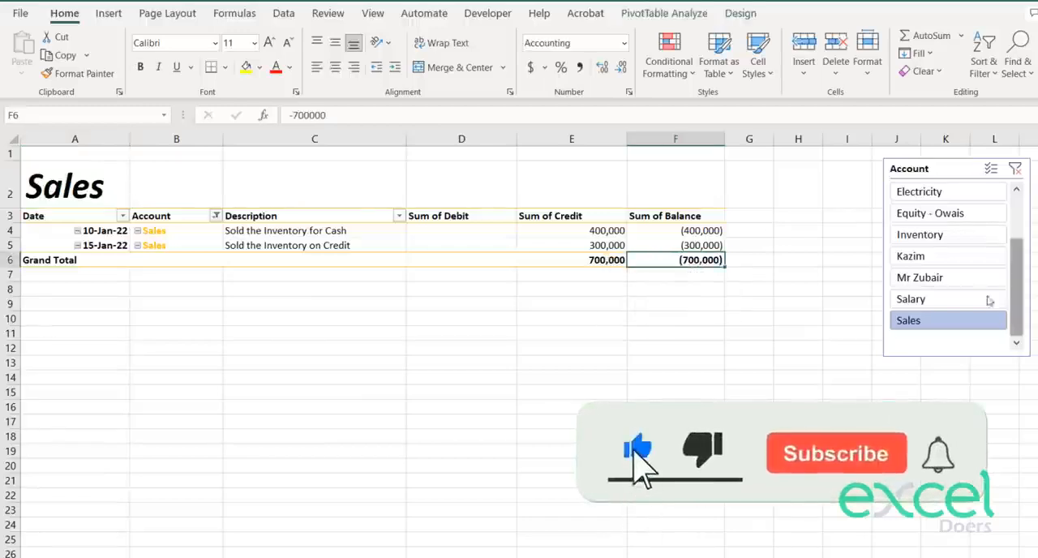
Step: Enter =VLOOKUP(A2,'Chart of Accounts'!F:G,2,0) in cell C2 to look up the heading account's sub account
{"action": "left_click", "coordinate": [319, 176]}
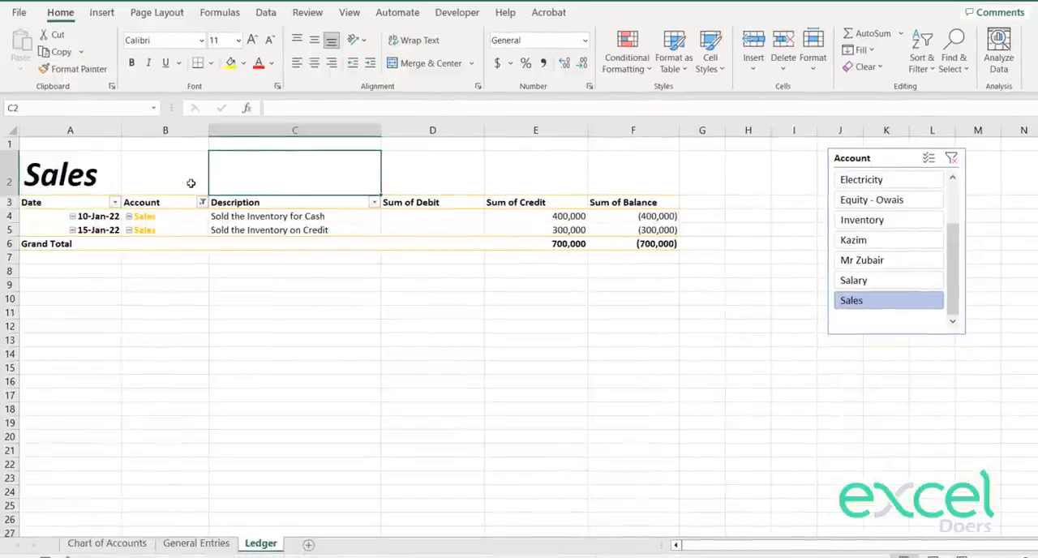
{"action": "type", "text": "="}
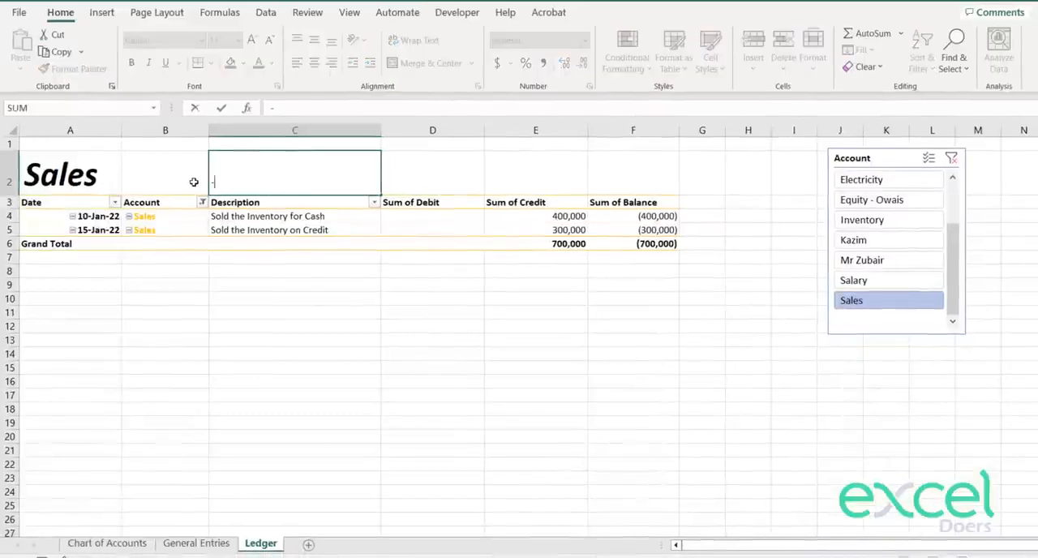
{"action": "type", "text": "VLOOKUP("}
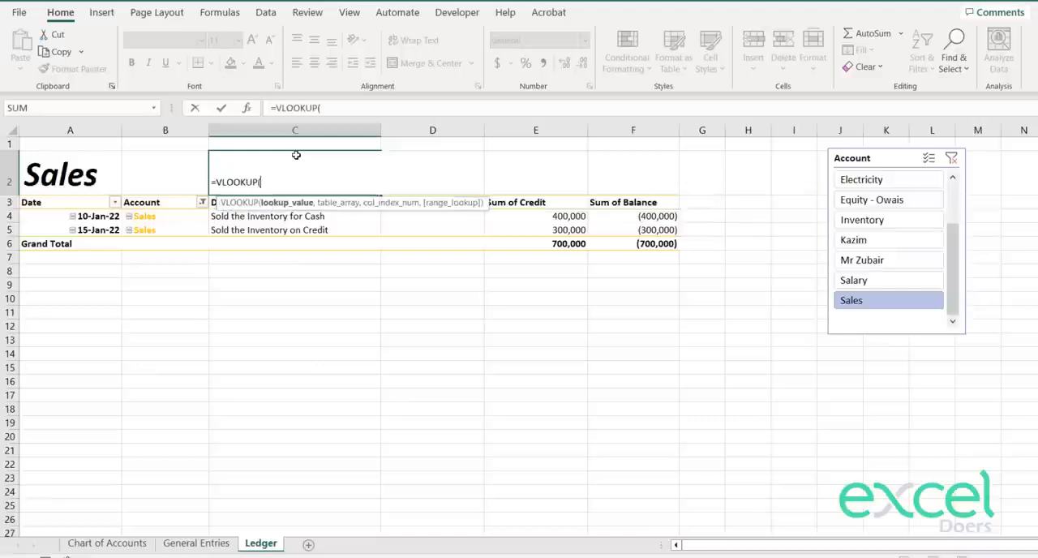
{"action": "key", "text": "Left"}
{"action": "key", "text": "Left"}
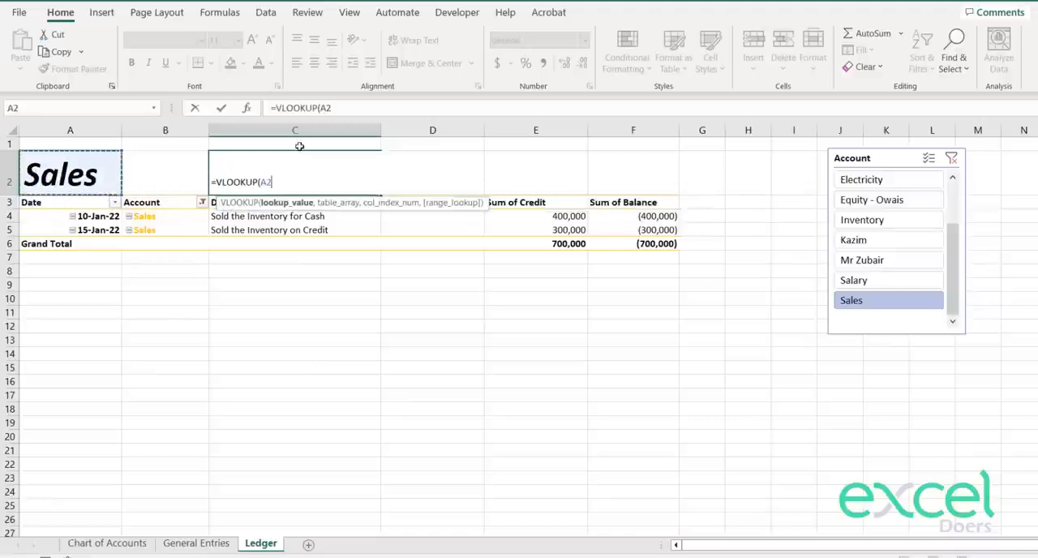
{"action": "type", "text": ","}
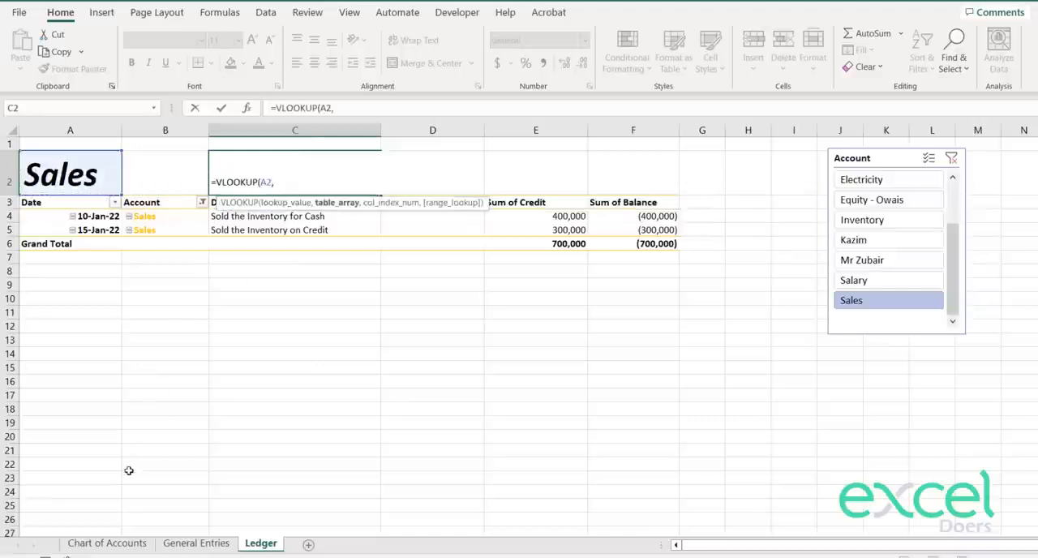
{"action": "left_click", "coordinate": [107, 542]}
{"action": "left_click_drag", "start_coordinate": [373, 130], "coordinate": [450, 133]}
{"action": "type", "text": ",2"}
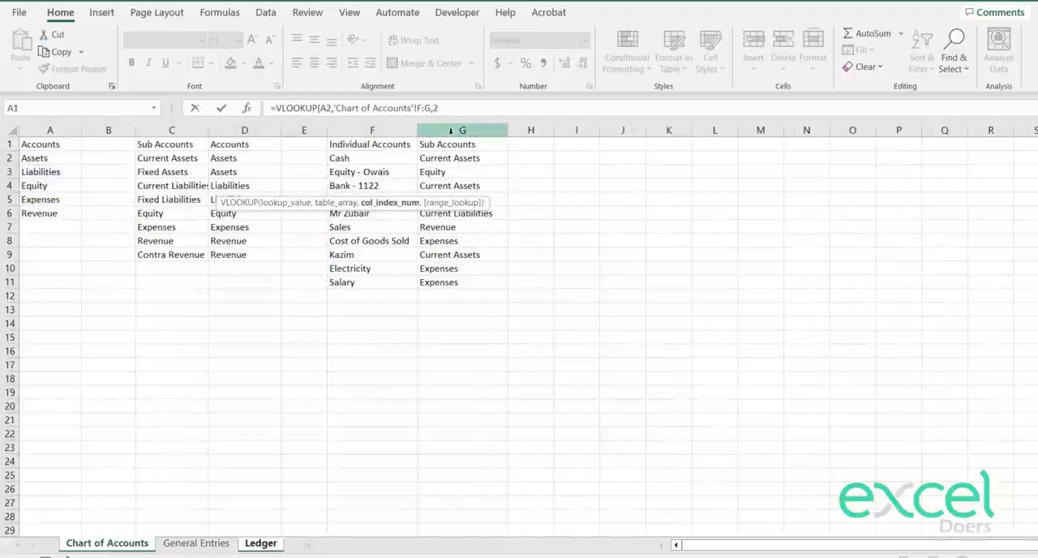
{"action": "type", "text": ",0"}
{"action": "key", "text": "Return"}
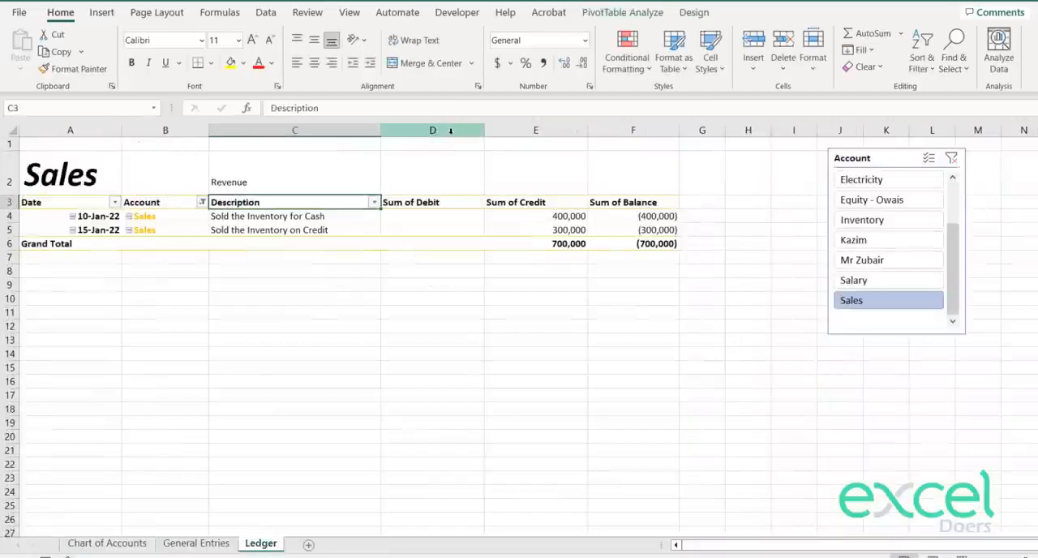
Step: Format the sub account heading in C2 as bold, middle-aligned text at font size 22
{"action": "key", "text": "Up"}
{"action": "left_click", "coordinate": [316, 45]}
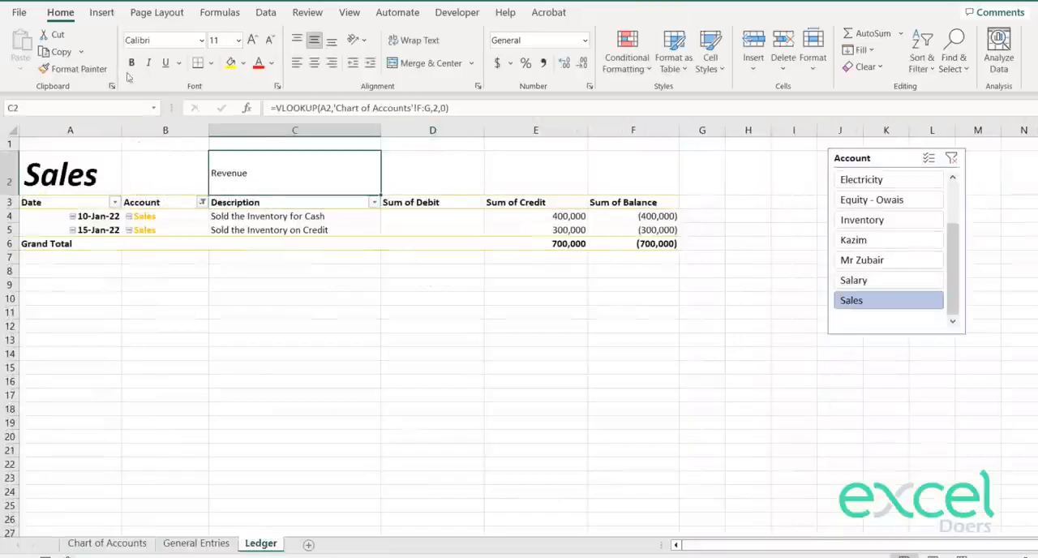
{"action": "left_click", "coordinate": [131, 62]}
{"action": "left_click", "coordinate": [252, 39]}
{"action": "left_click", "coordinate": [252, 39]}
{"action": "left_click", "coordinate": [252, 40]}
{"action": "left_click", "coordinate": [252, 40]}
{"action": "left_click", "coordinate": [252, 40]}
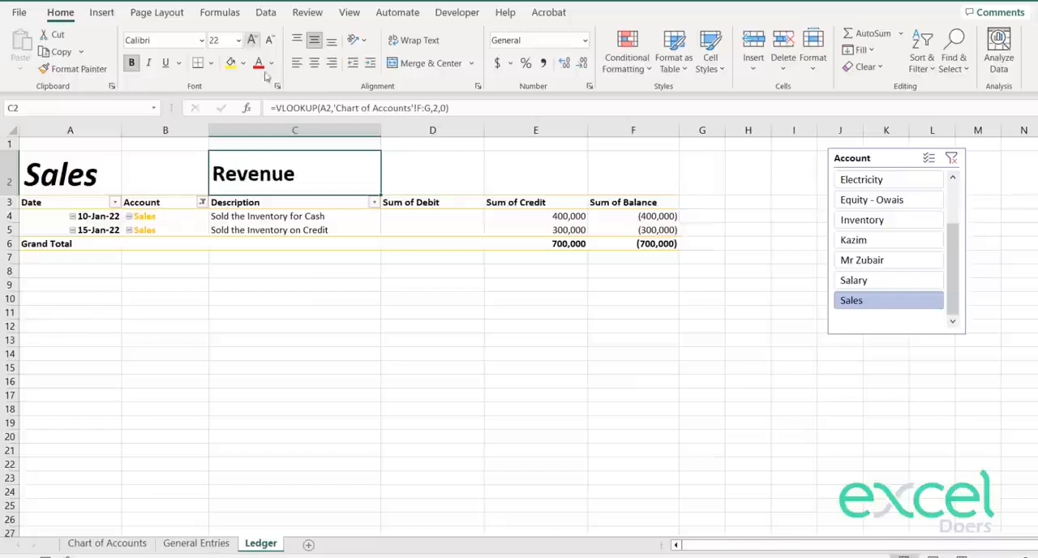
{"action": "left_click", "coordinate": [331, 352]}
{"action": "key", "text": "Up"}
{"action": "key", "text": "Up"}
{"action": "left_click", "coordinate": [375, 181]}
{"action": "left_click", "coordinate": [356, 280]}
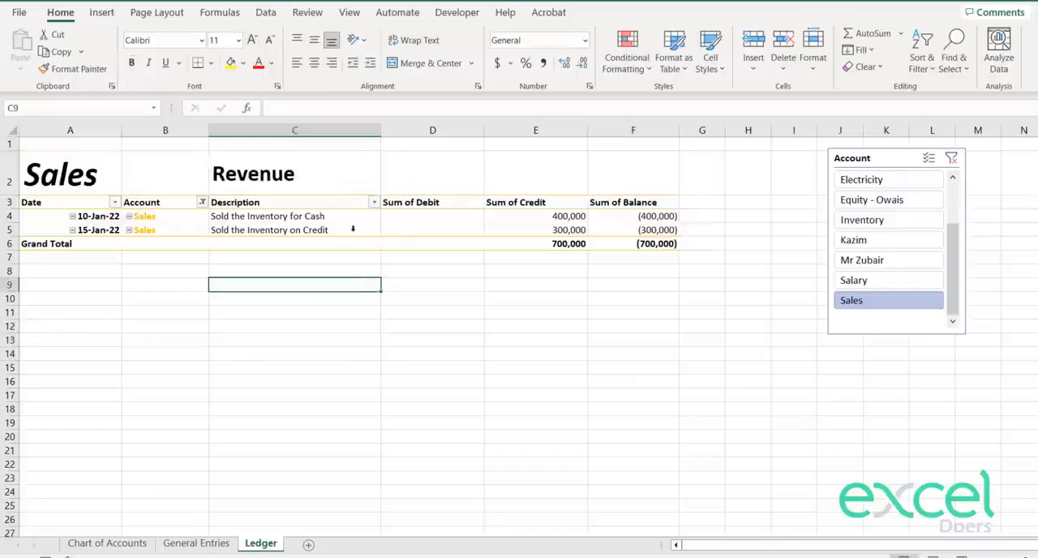
Step: Filter the ledger to Inventory, Electricity and Cash in turn to check the account and sub account headings
{"action": "left_click", "coordinate": [862, 225]}
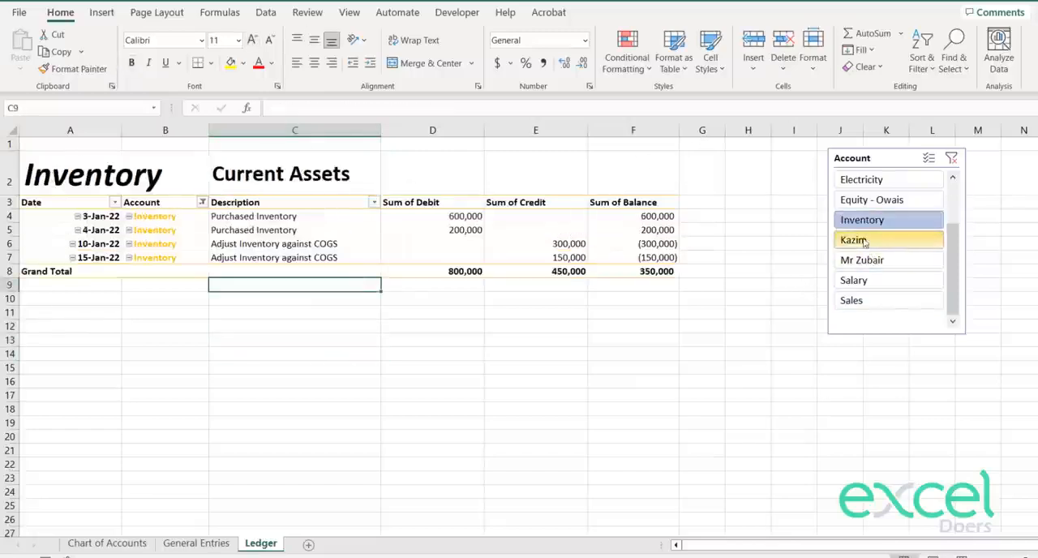
{"action": "left_click", "coordinate": [859, 180]}
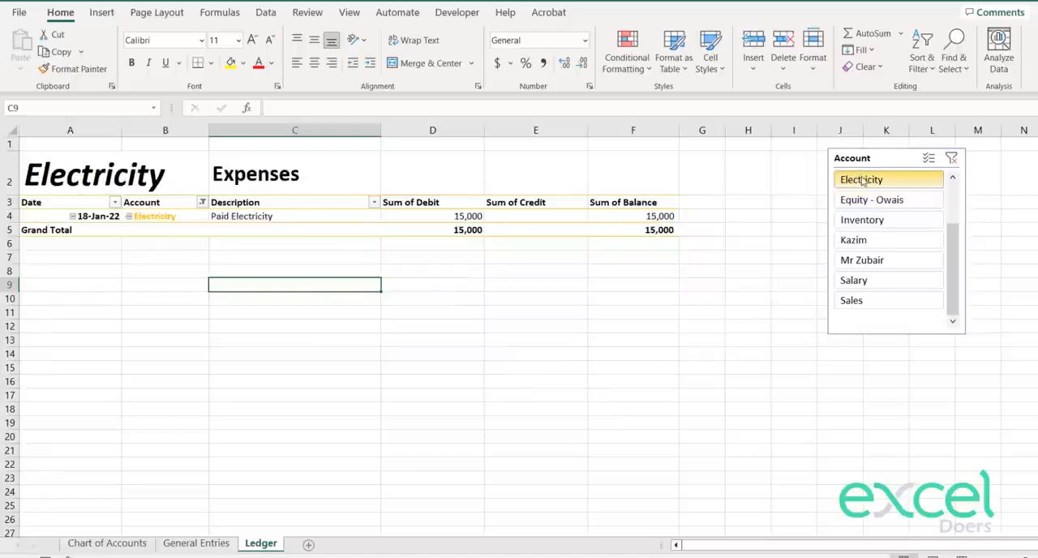
{"action": "scroll", "coordinate": [943, 220], "scroll_direction": "up", "scroll_amount": 3}
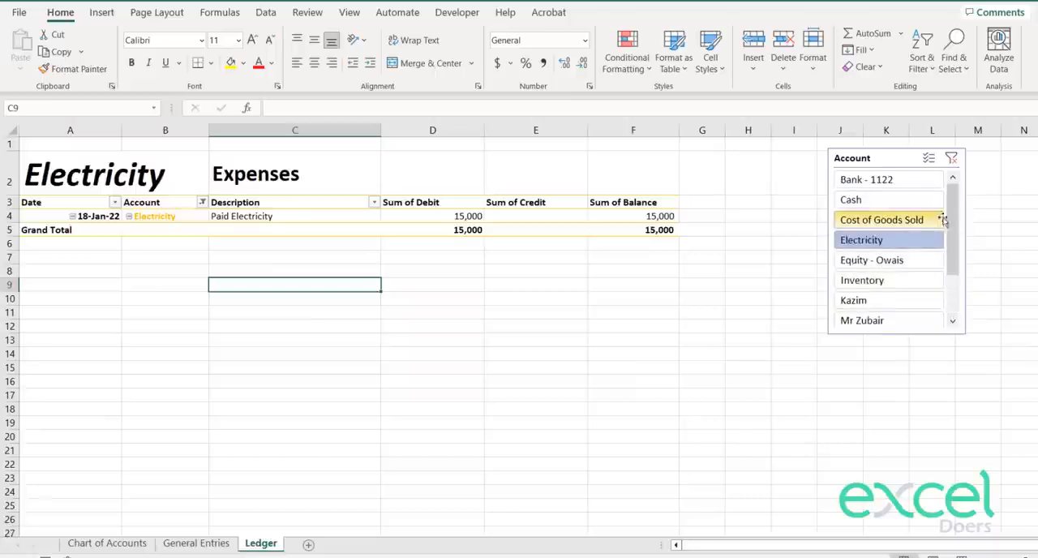
{"action": "left_click", "coordinate": [931, 208]}
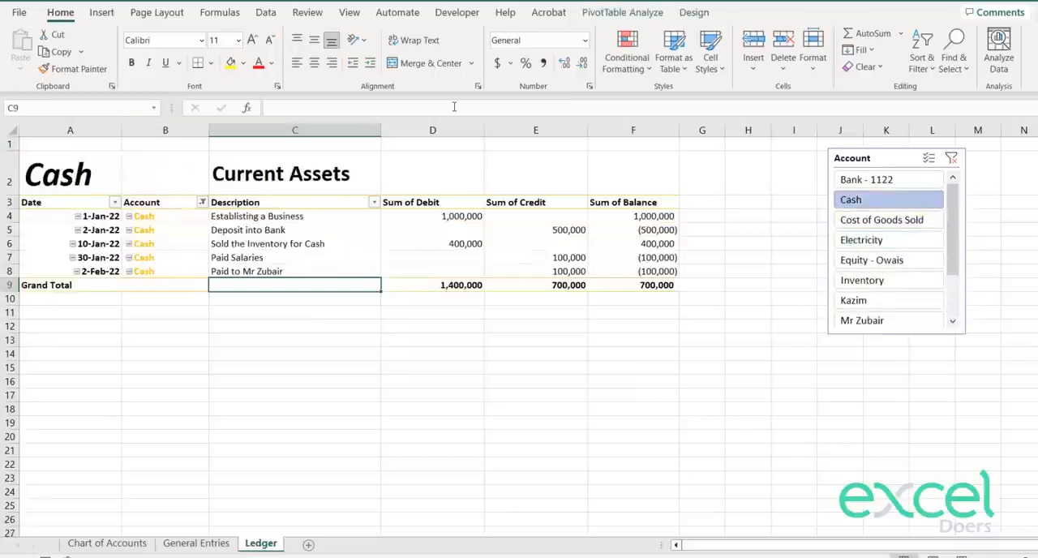
Step: Inspect the formulas behind the sub account heading in C2 and the account heading in A2
{"action": "left_click", "coordinate": [288, 180]}
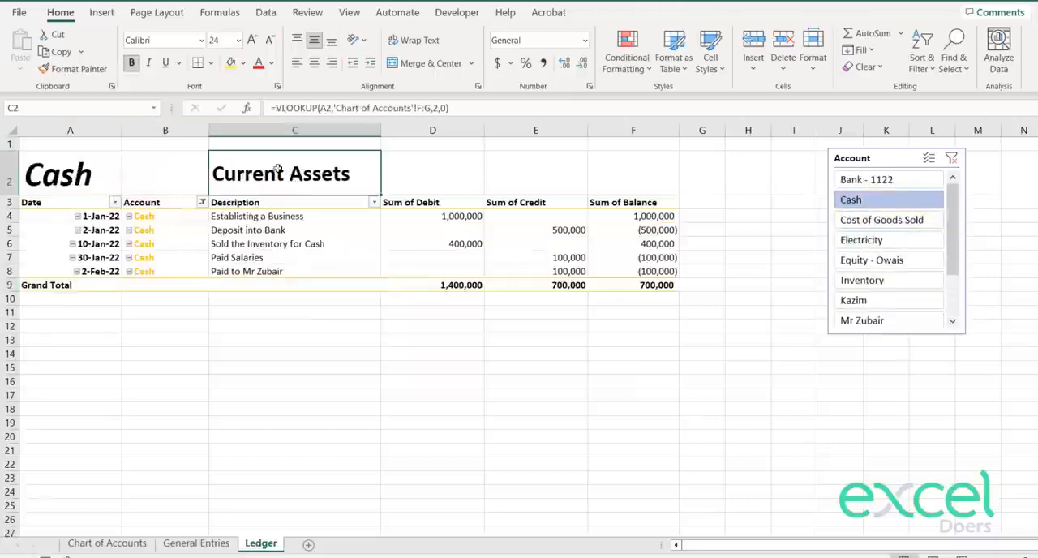
{"action": "left_click", "coordinate": [110, 166]}
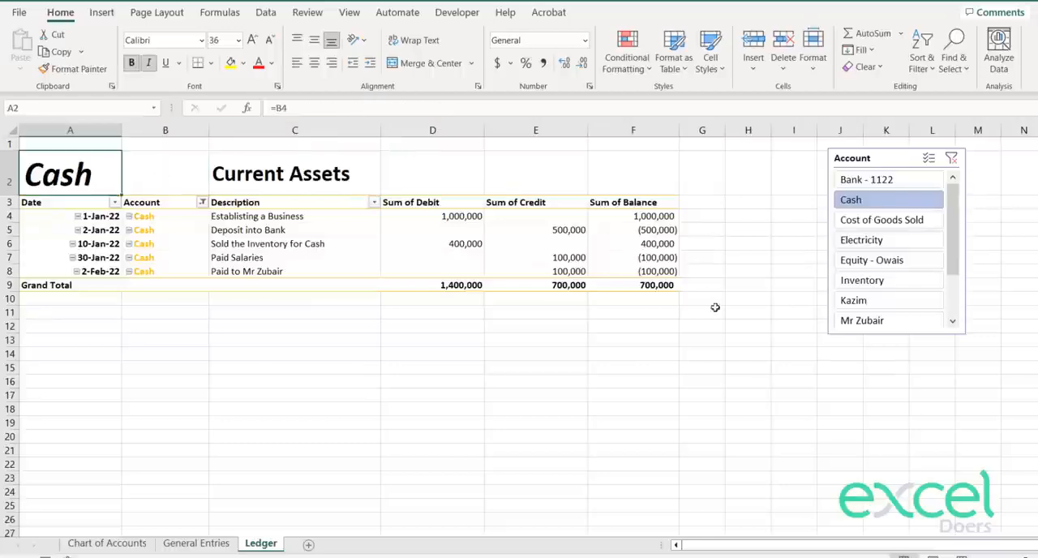
{"action": "left_click", "coordinate": [379, 354]}
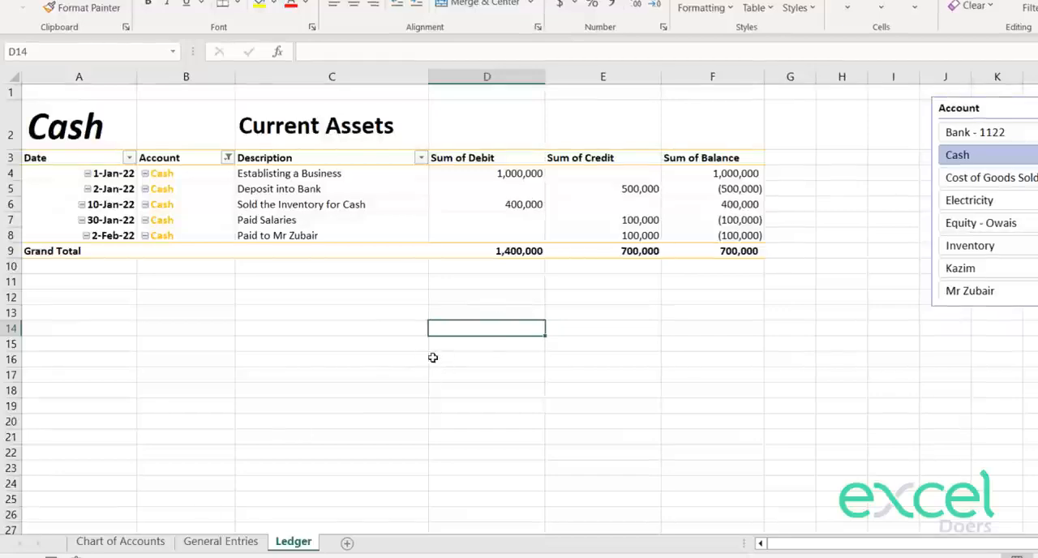
Step: Create a copy of the Ledger sheet at the end of the workbook and name it Trail Balance
{"action": "right_click", "coordinate": [298, 545]}
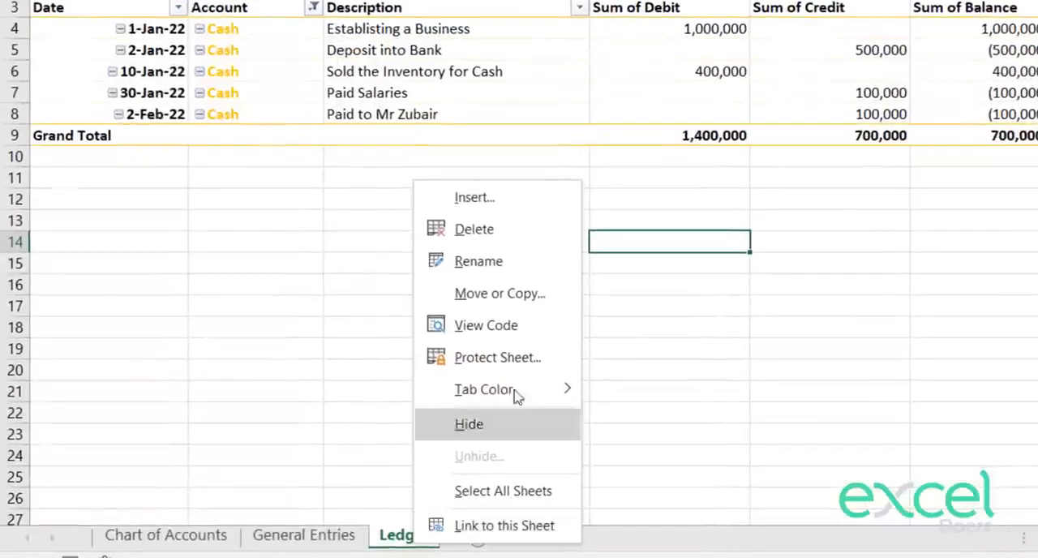
{"action": "left_click", "coordinate": [520, 295]}
{"action": "left_click", "coordinate": [364, 421]}
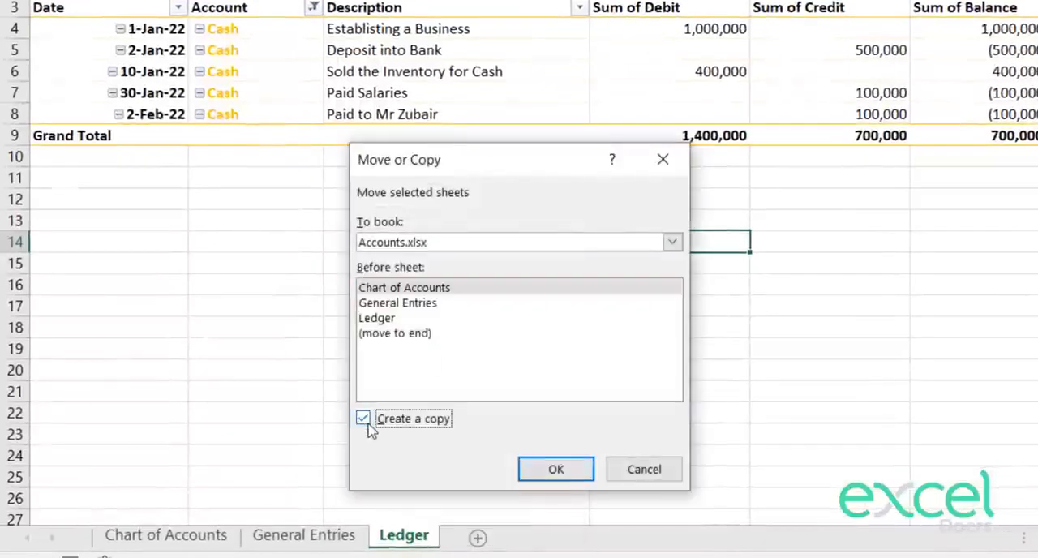
{"action": "left_click", "coordinate": [384, 339]}
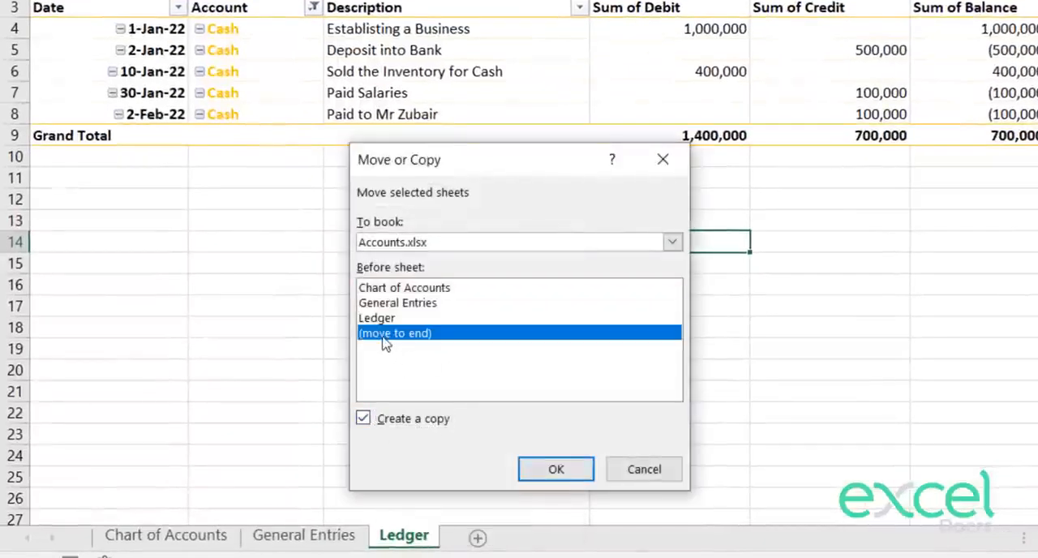
{"action": "left_click", "coordinate": [540, 460]}
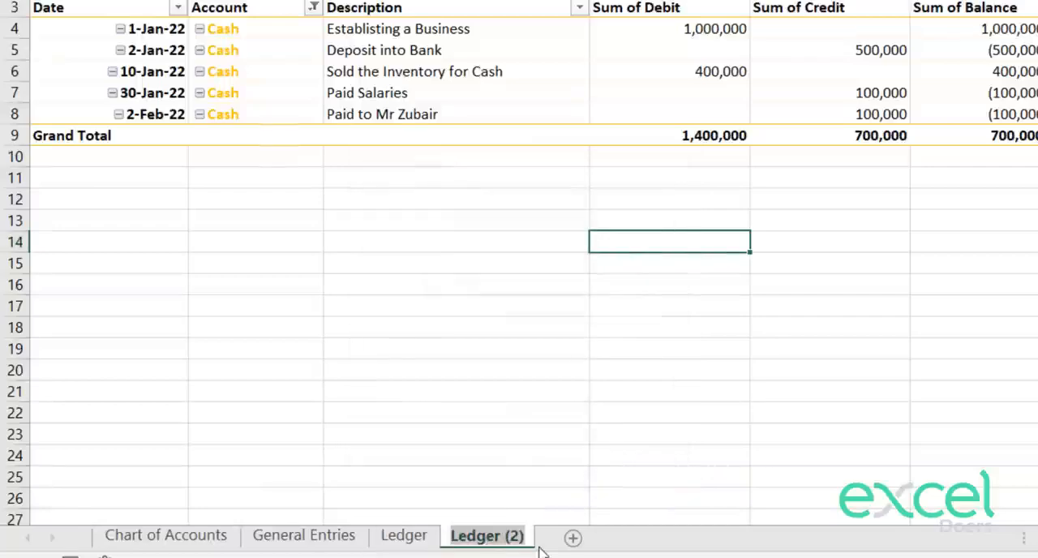
{"action": "type", "text": "Trail Balance"}
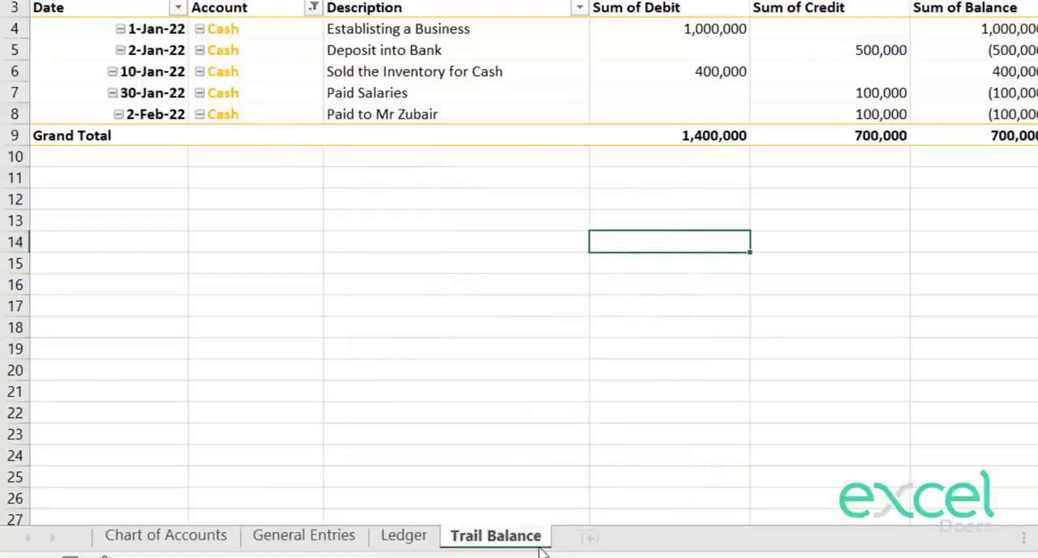
{"action": "key", "text": "Return"}
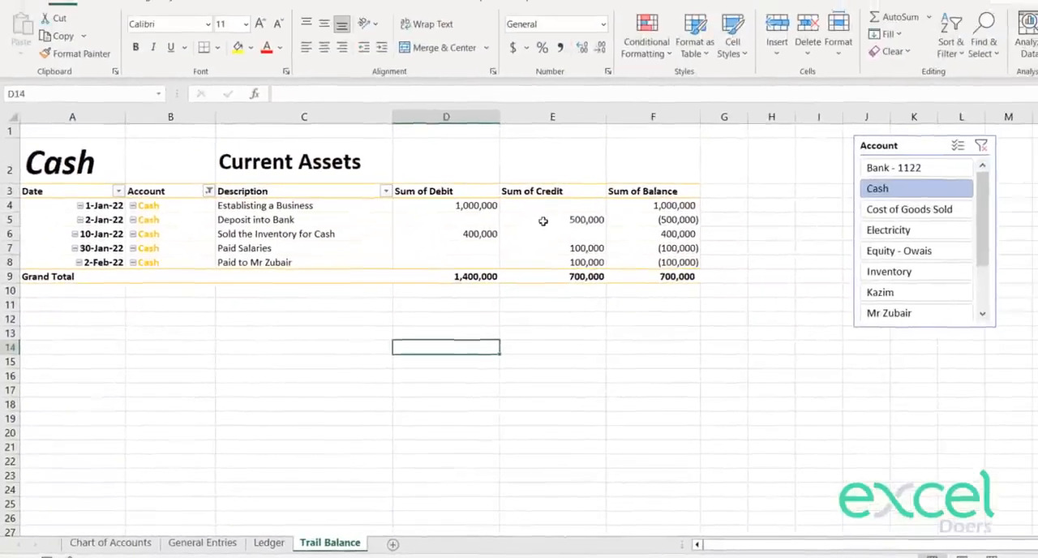
Step: Remove Date and Description from the copied PivotTable's rows, and clear the Account slicer filter to include all accounts
{"action": "left_click", "coordinate": [816, 50]}
{"action": "left_click", "coordinate": [633, 3]}
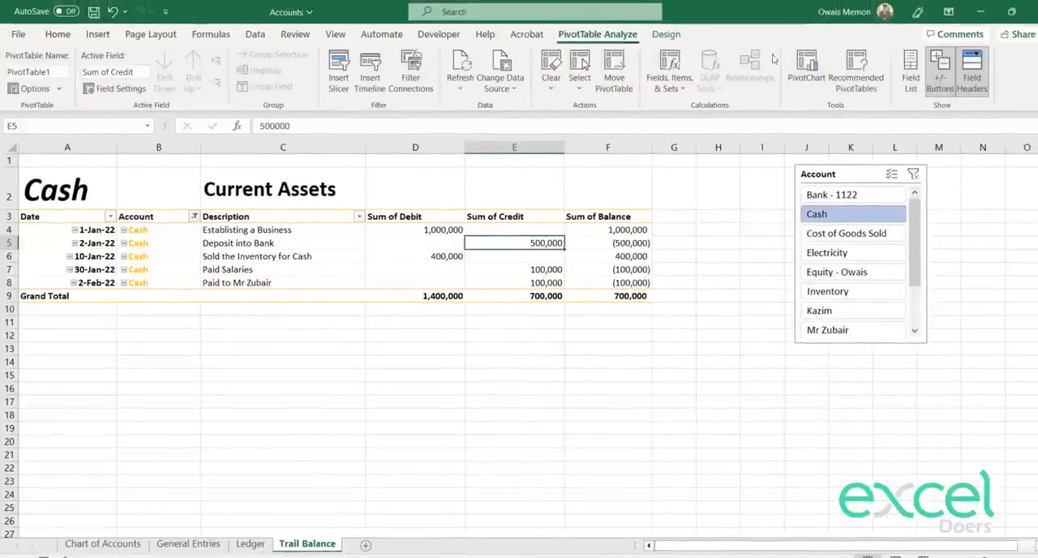
{"action": "left_click", "coordinate": [911, 77]}
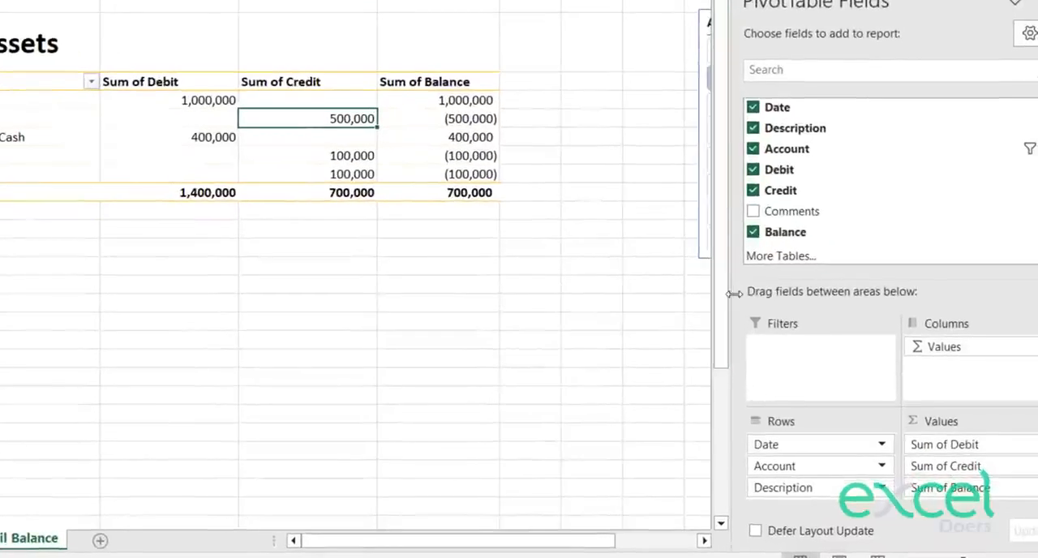
{"action": "left_click_drag", "start_coordinate": [734, 294], "coordinate": [711, 293]}
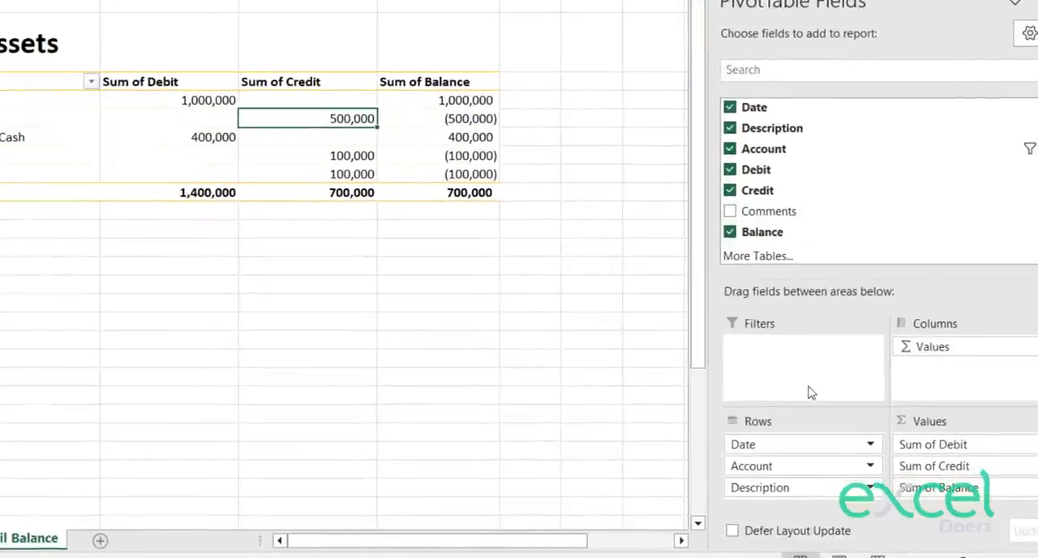
{"action": "left_click_drag", "start_coordinate": [737, 445], "coordinate": [451, 369]}
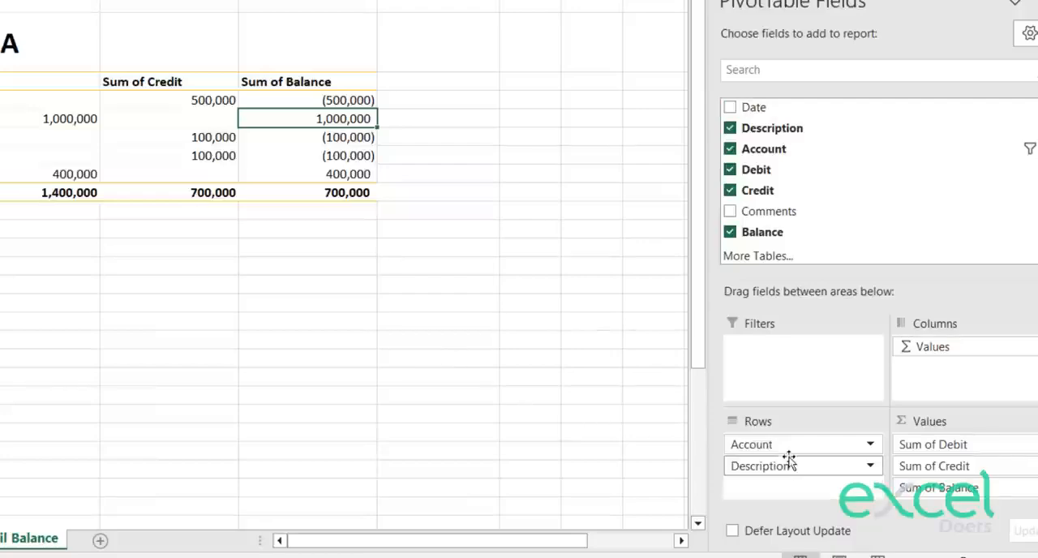
{"action": "left_click_drag", "start_coordinate": [787, 465], "coordinate": [527, 416]}
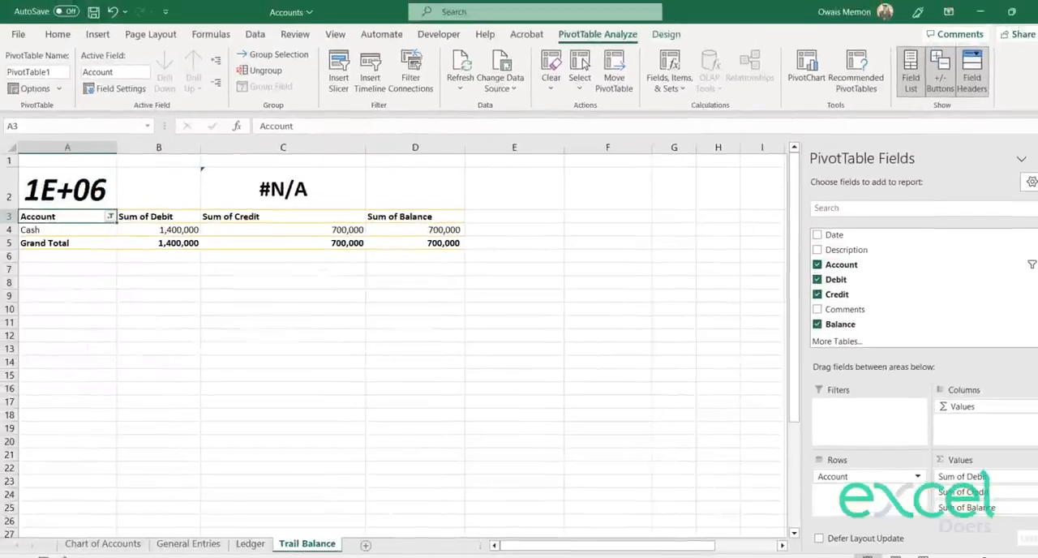
{"action": "left_click", "coordinate": [1034, 157]}
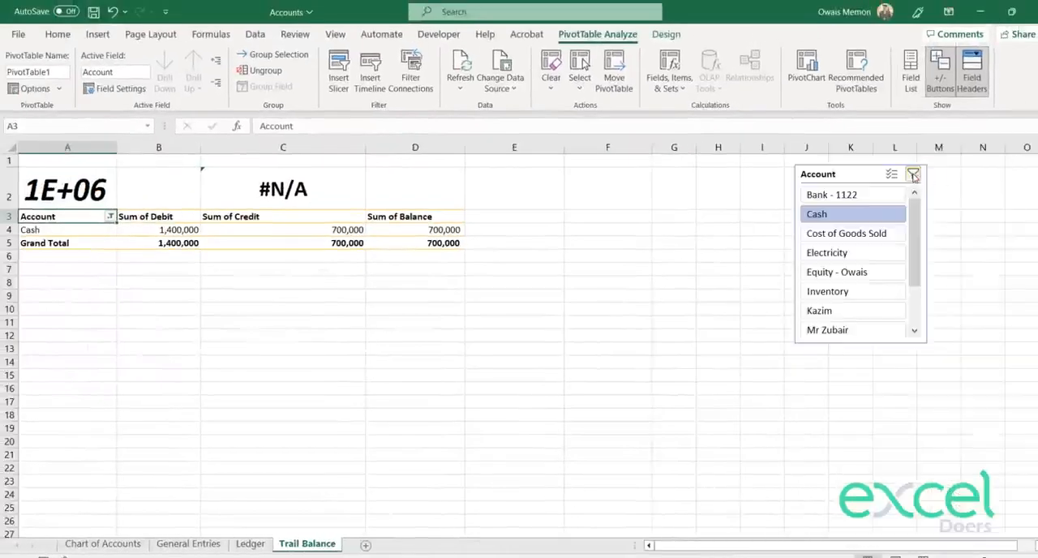
{"action": "left_click", "coordinate": [913, 175]}
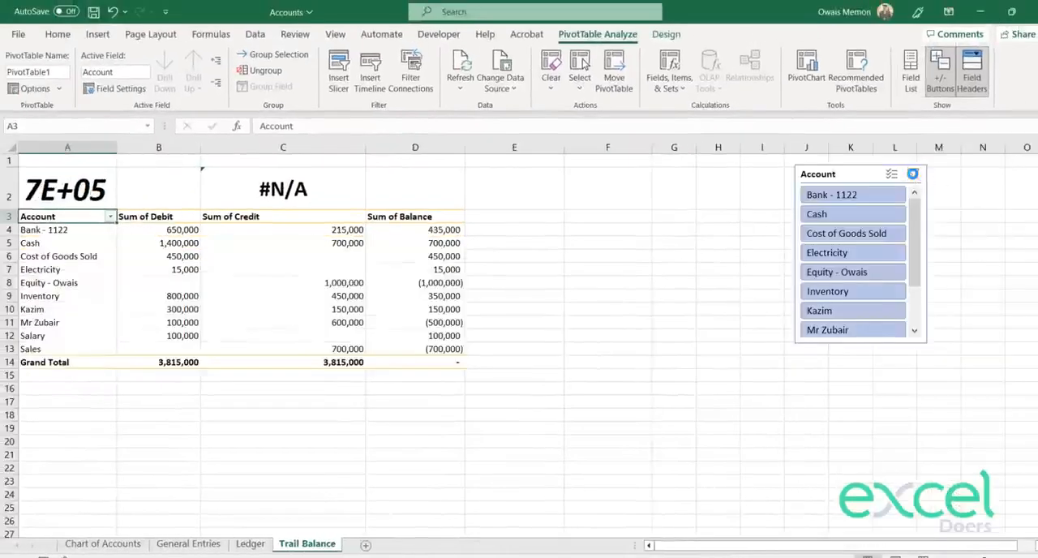
Step: Clear the old heading formulas in A2:C2 and enter the title TRAIL BALANCE in A2
{"action": "left_click_drag", "start_coordinate": [244, 187], "coordinate": [65, 188]}
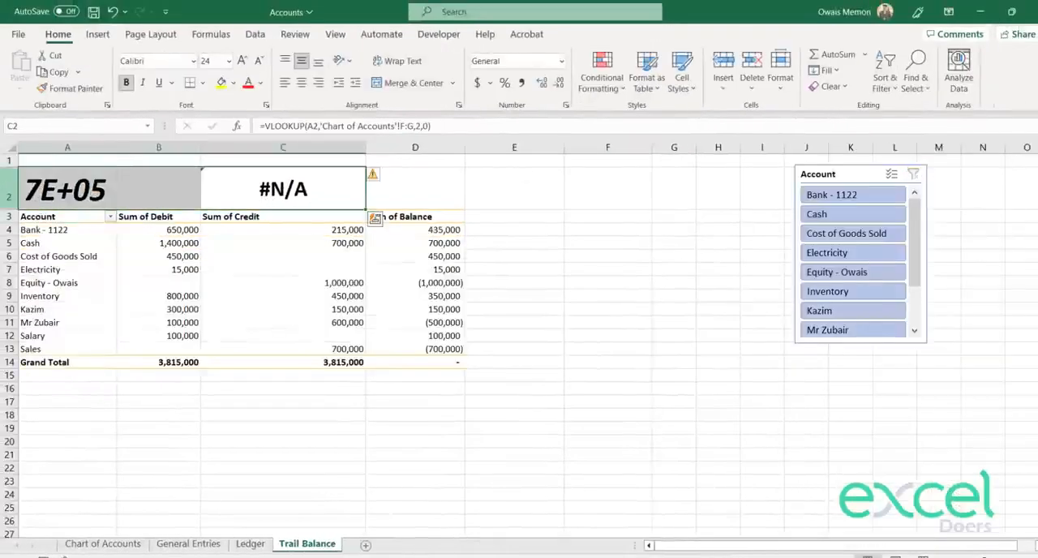
{"action": "key", "text": "Delete"}
{"action": "left_click", "coordinate": [51, 195]}
{"action": "type", "text": "TRAIL BALANCE"}
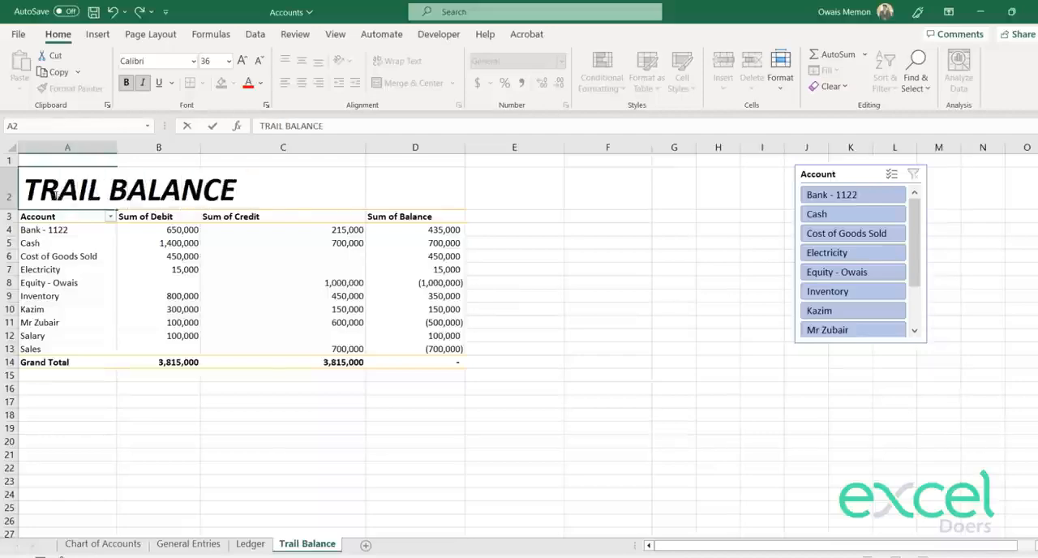
{"action": "key", "text": "Return"}
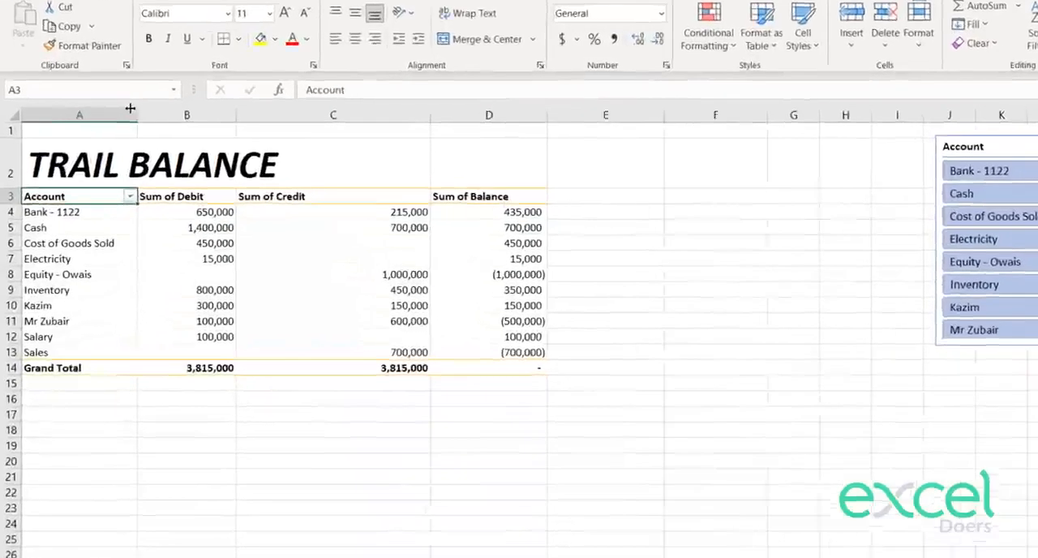
Step: Widen column A and narrow columns C and D to suit the trial balance figures
{"action": "left_click_drag", "start_coordinate": [116, 146], "coordinate": [136, 147]}
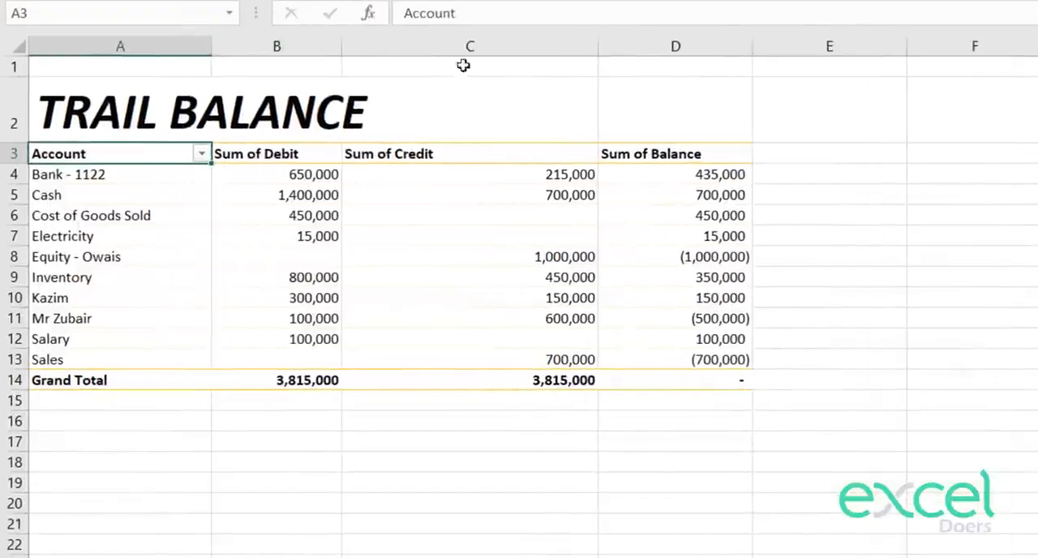
{"action": "left_click_drag", "start_coordinate": [592, 41], "coordinate": [469, 44]}
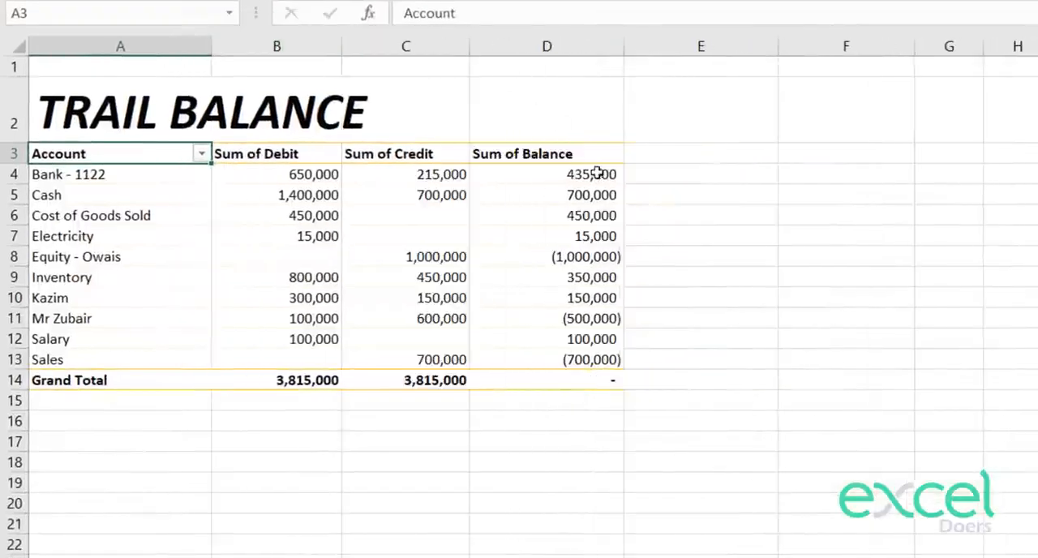
{"action": "left_click", "coordinate": [598, 174]}
{"action": "left_click_drag", "start_coordinate": [623, 45], "coordinate": [620, 44]}
{"action": "left_click", "coordinate": [686, 217]}
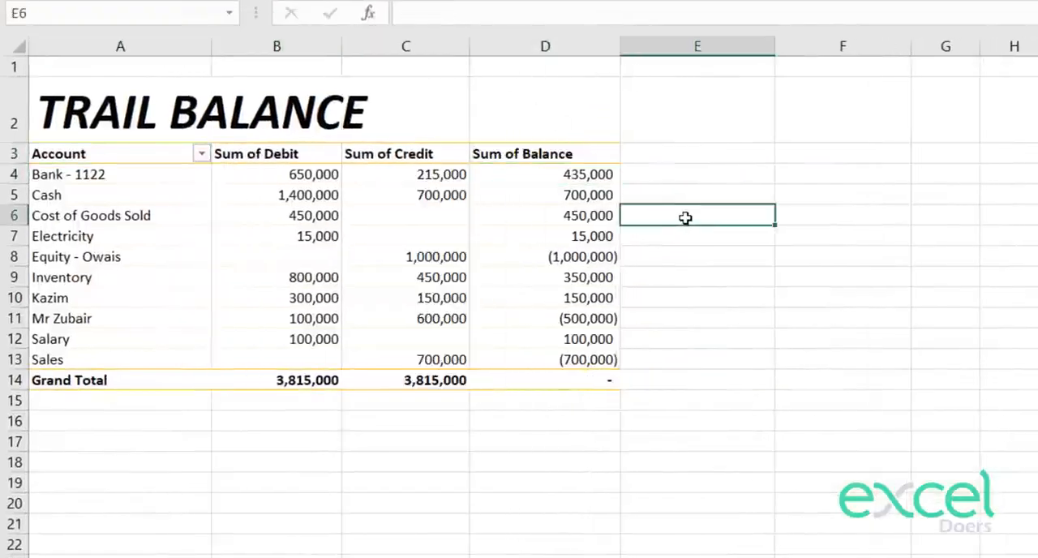
Step: Check the individual account balances and the grand total of the balance column
{"action": "left_click", "coordinate": [579, 384]}
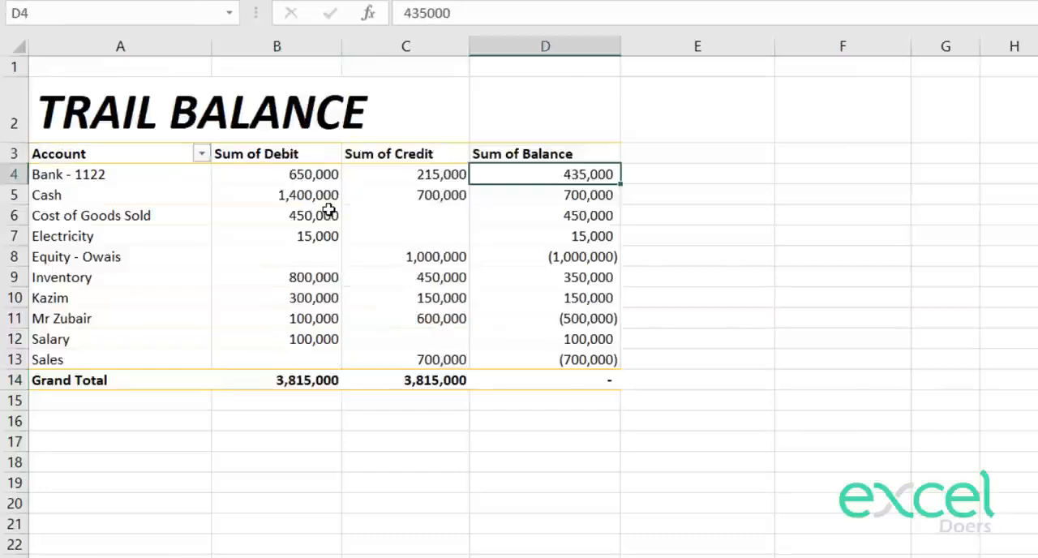
{"action": "left_click", "coordinate": [834, 357]}
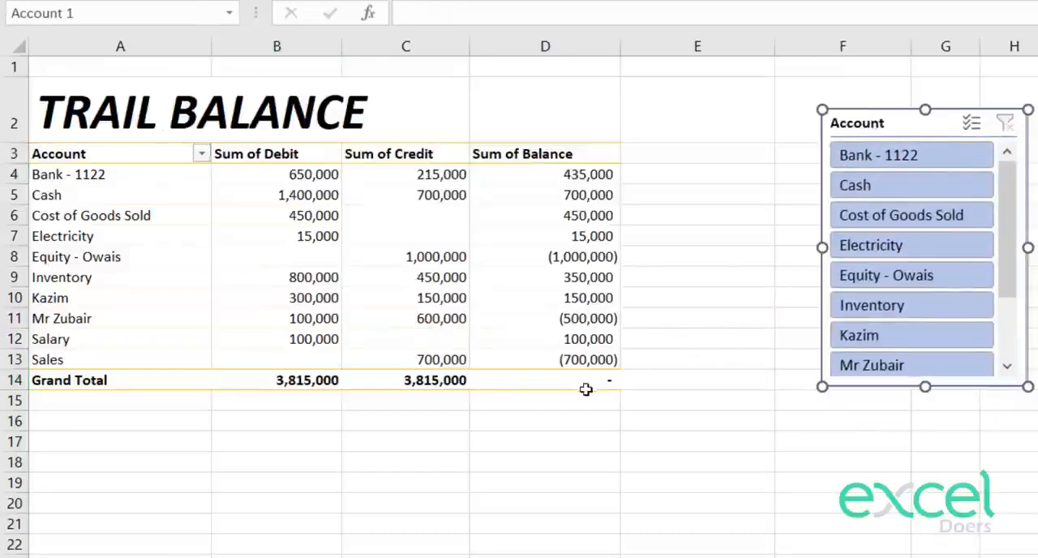
{"action": "left_click", "coordinate": [588, 389]}
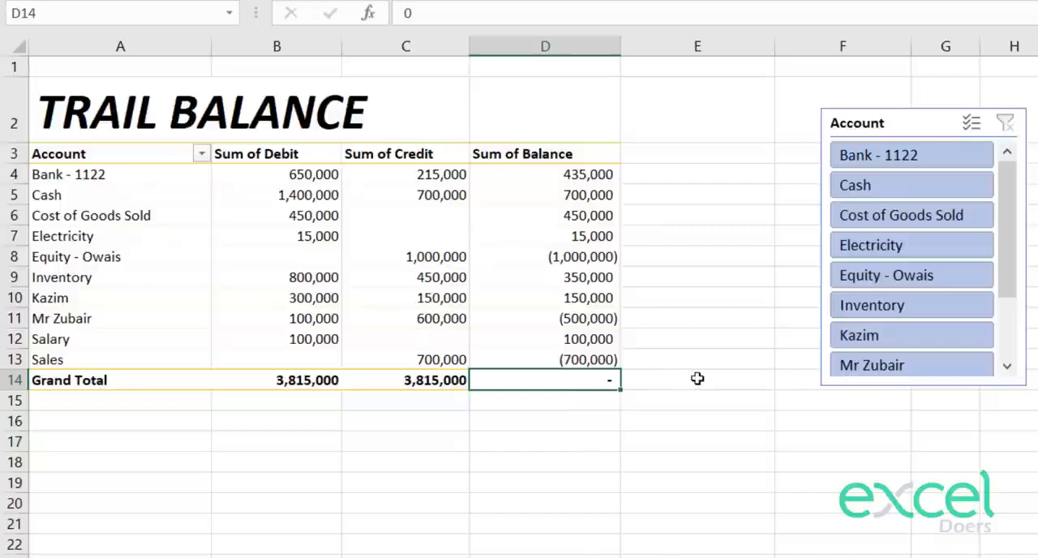
Step: Delete the Account slicer from the Trail Balance sheet
{"action": "left_click", "coordinate": [900, 122]}
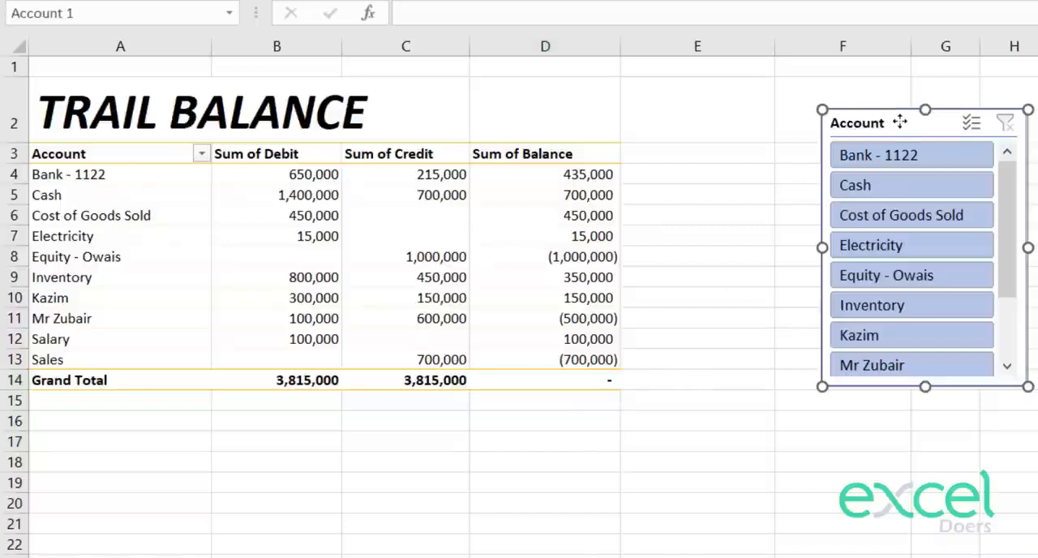
{"action": "key", "text": "Delete"}
{"action": "left_click", "coordinate": [825, 250]}
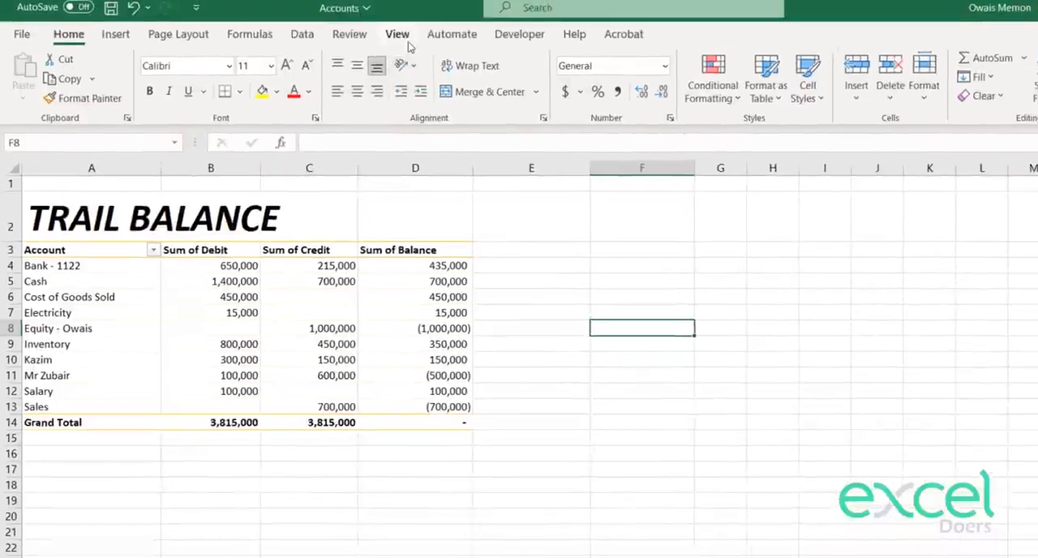
Step: Hide the gridlines on the Trail Balance and Ledger sheets
{"action": "left_click", "coordinate": [393, 40]}
{"action": "left_click", "coordinate": [435, 98]}
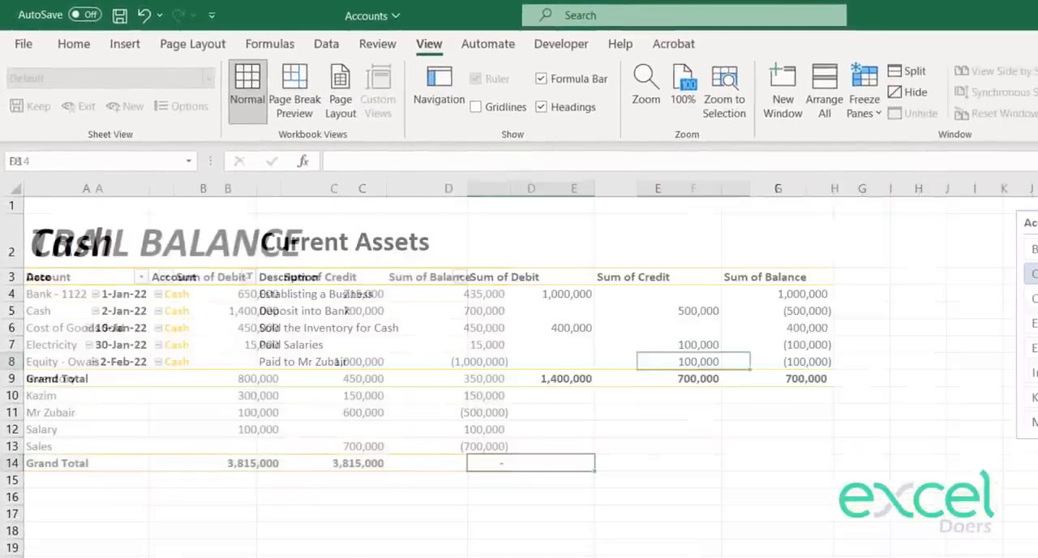
{"action": "left_click", "coordinate": [739, 417]}
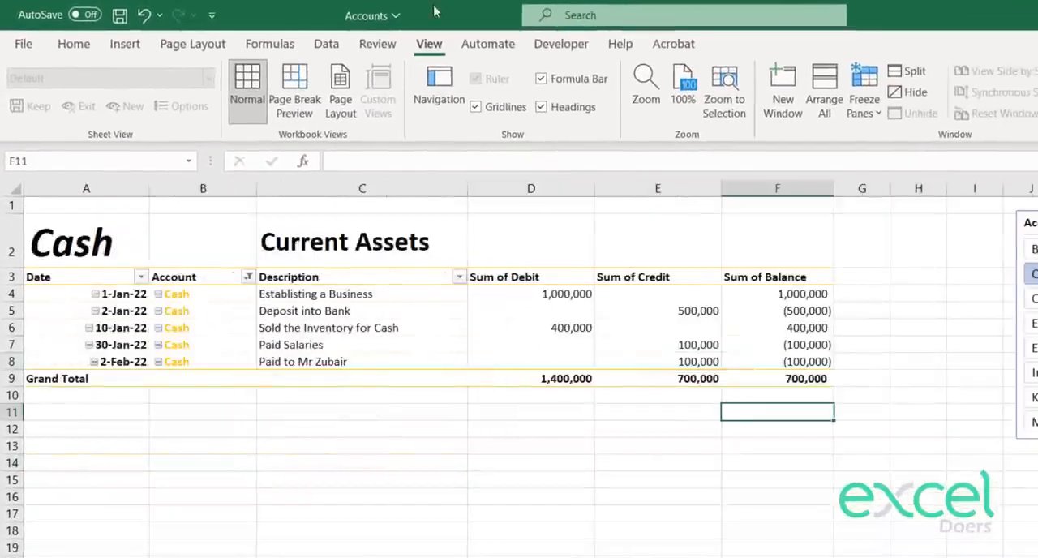
{"action": "left_click", "coordinate": [504, 114]}
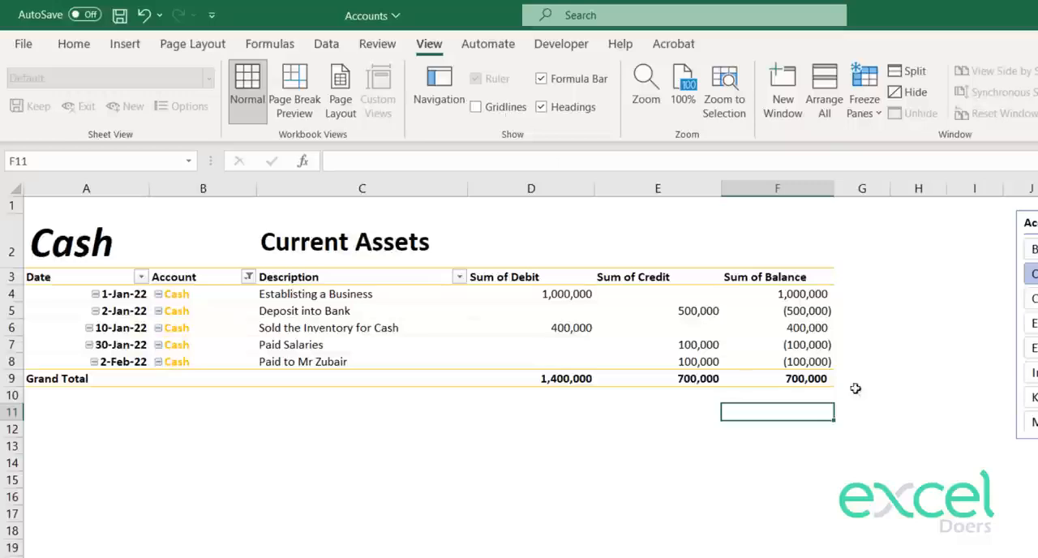
Step: Filter the ledger to Inventory, and hide the gridlines on the General Entries sheet
{"action": "left_click", "coordinate": [1033, 323]}
{"action": "left_click", "coordinate": [1033, 373]}
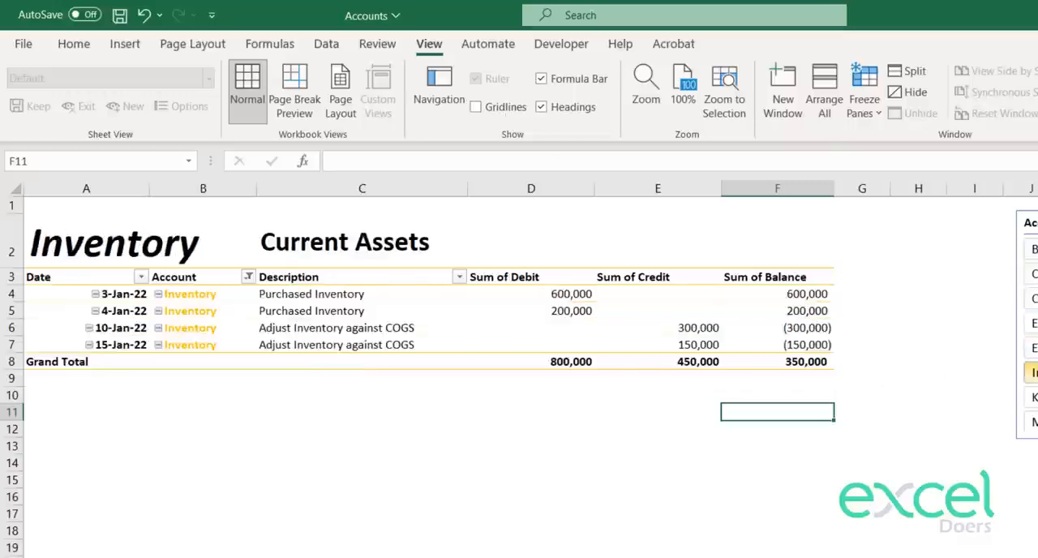
{"action": "key", "text": "ctrl+Page_Up"}
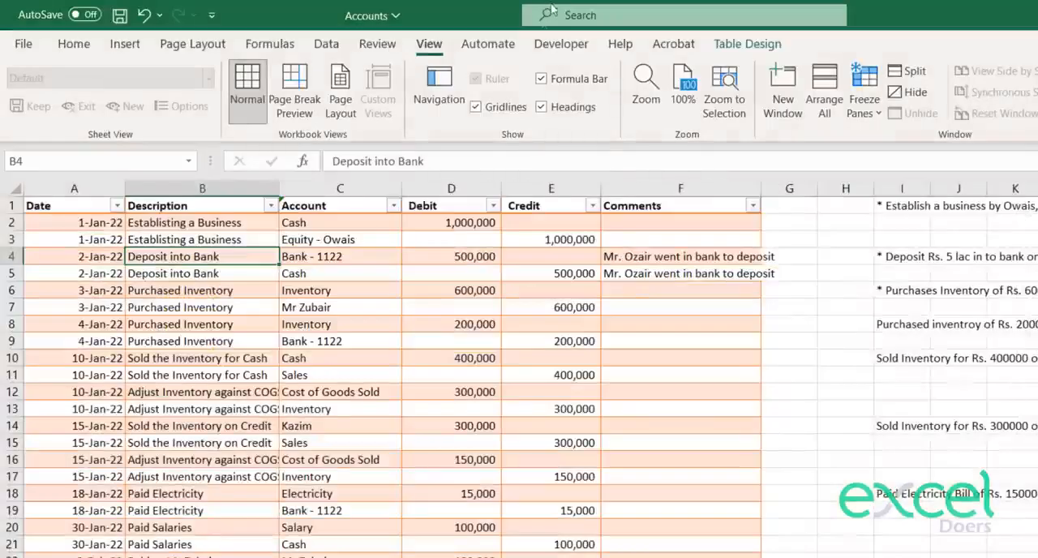
{"action": "left_click", "coordinate": [504, 107]}
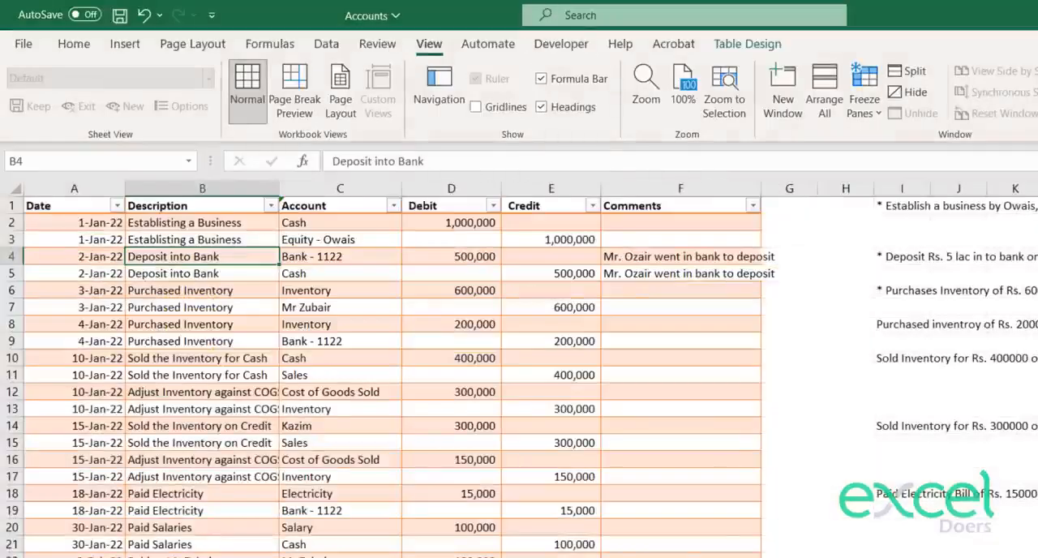
Step: Review the account names in A4:A13 of the trial balance, and go to the Chart of Accounts sheet
{"action": "key", "text": "ctrl+Page_Down"}
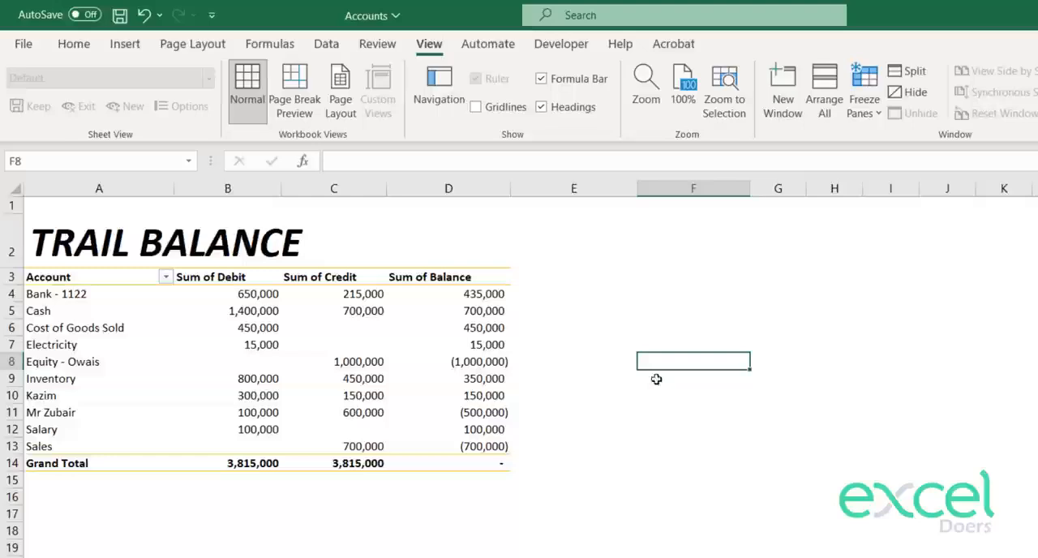
{"action": "left_click_drag", "start_coordinate": [68, 296], "coordinate": [71, 444]}
{"action": "left_click", "coordinate": [107, 497]}
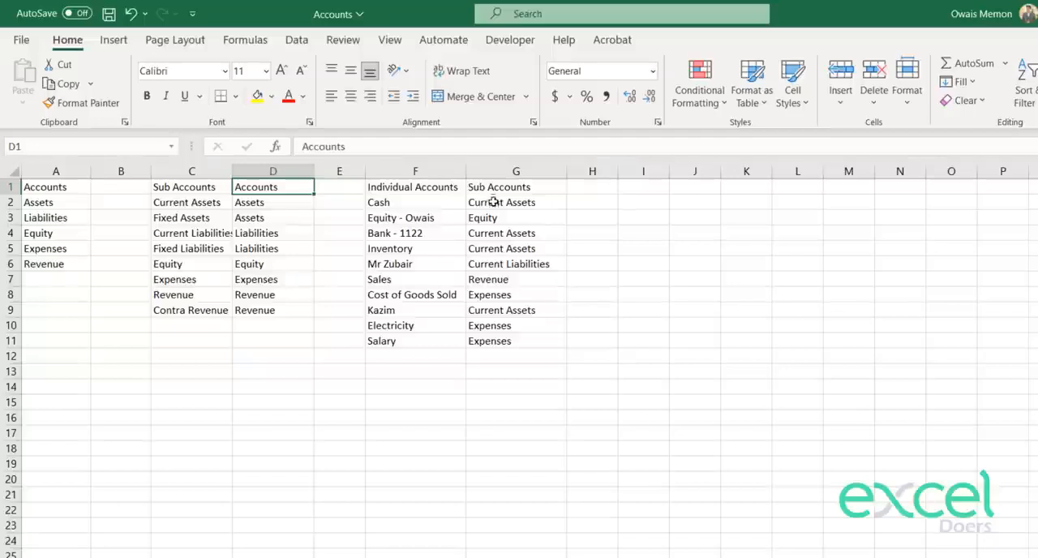
Step: Review the sub account assigned to each individual account, and add a new sheet named Income Statement
{"action": "left_click_drag", "start_coordinate": [494, 202], "coordinate": [495, 264]}
{"action": "left_click_drag", "start_coordinate": [496, 339], "coordinate": [492, 187]}
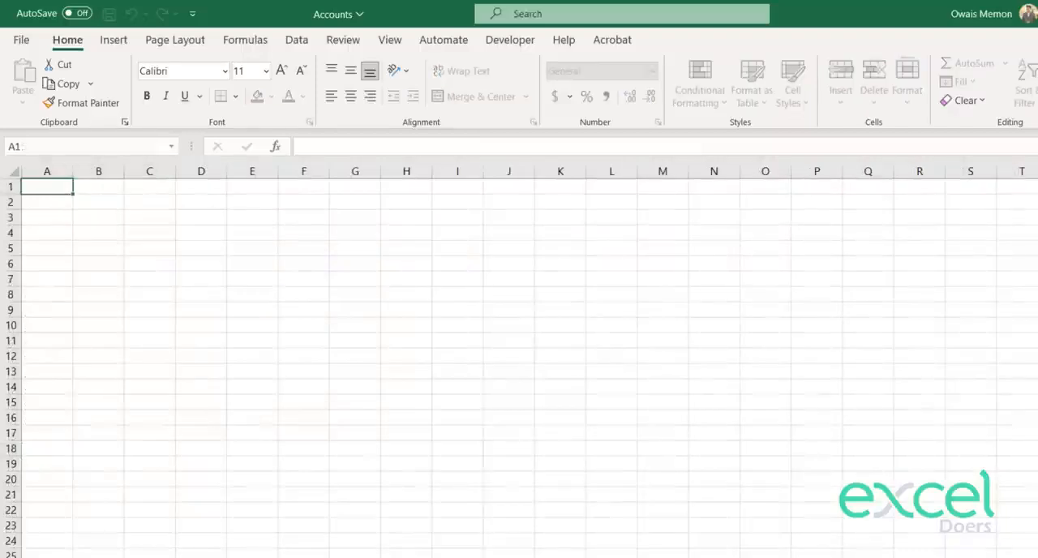
{"action": "key", "text": "Return"}
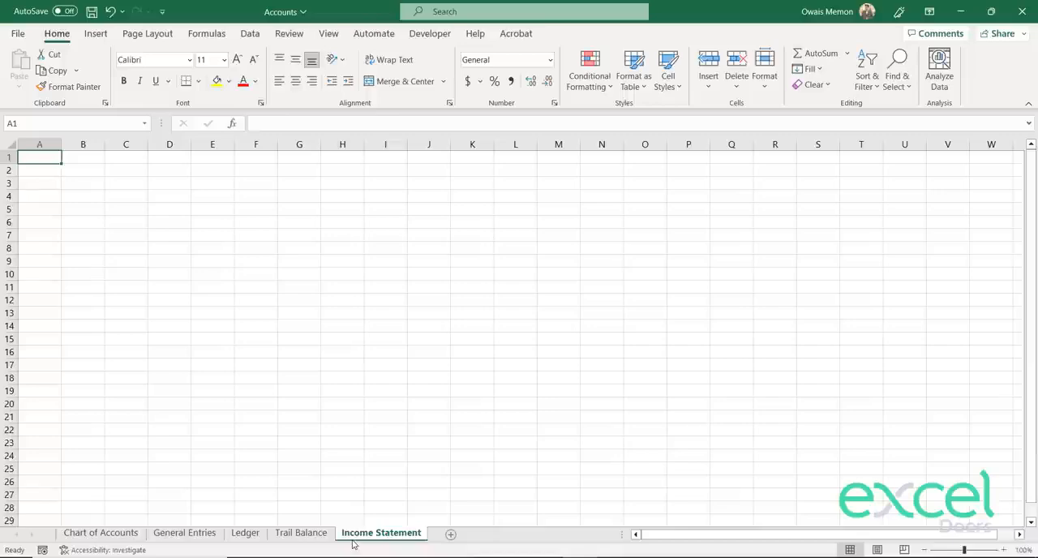
Step: Merge and center A1:H1 on the Income Statement sheet and enter the title EXCEL DOERS LTD
{"action": "key", "text": "shift+Right"}
{"action": "key", "text": "shift+Right"}
{"action": "key", "text": "shift+Right"}
{"action": "key", "text": "shift+Right"}
{"action": "key", "text": "shift+Right"}
{"action": "key", "text": "shift+Right"}
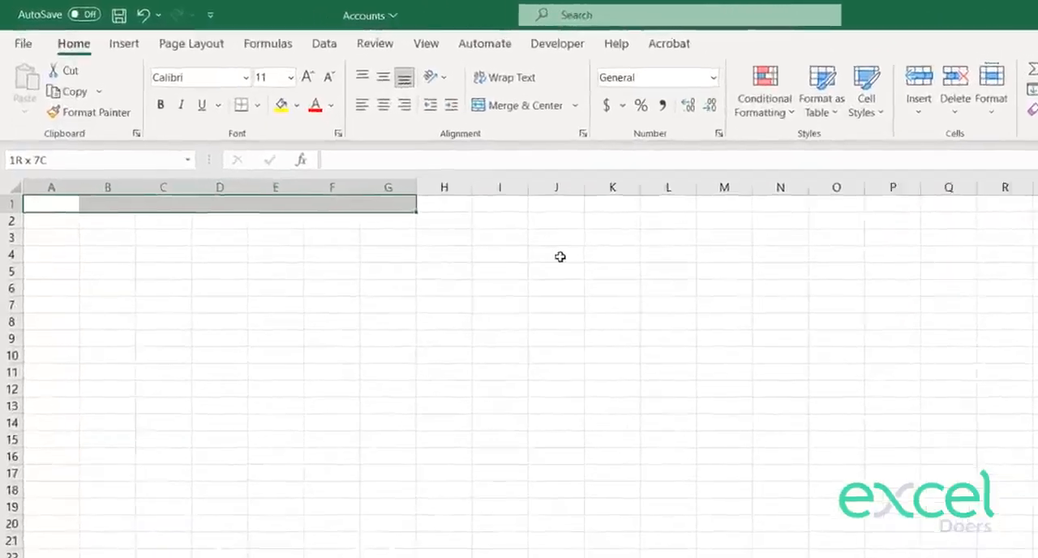
{"action": "key", "text": "shift+Right"}
{"action": "left_click", "coordinate": [425, 83]}
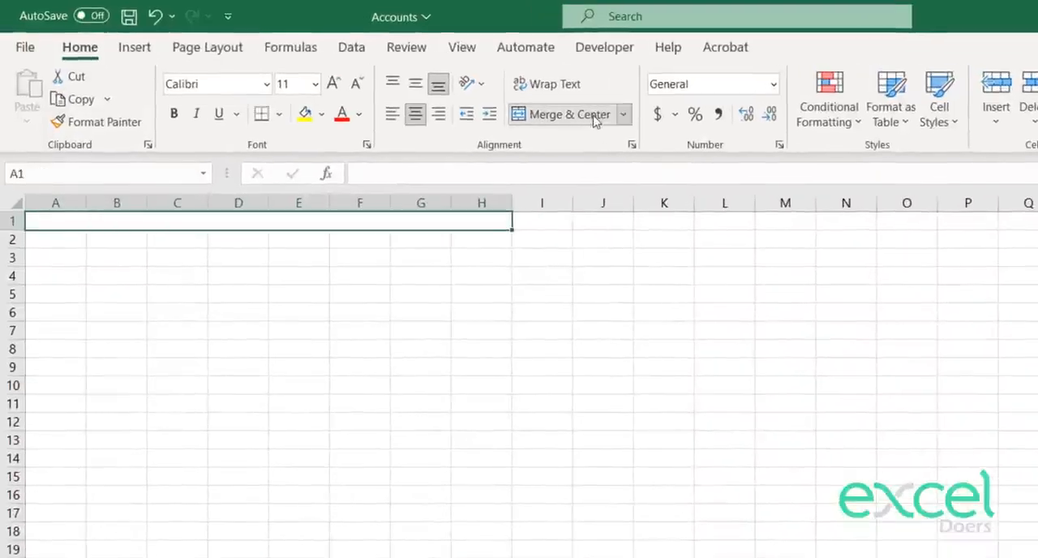
{"action": "type", "text": "EXCEL DOER"}
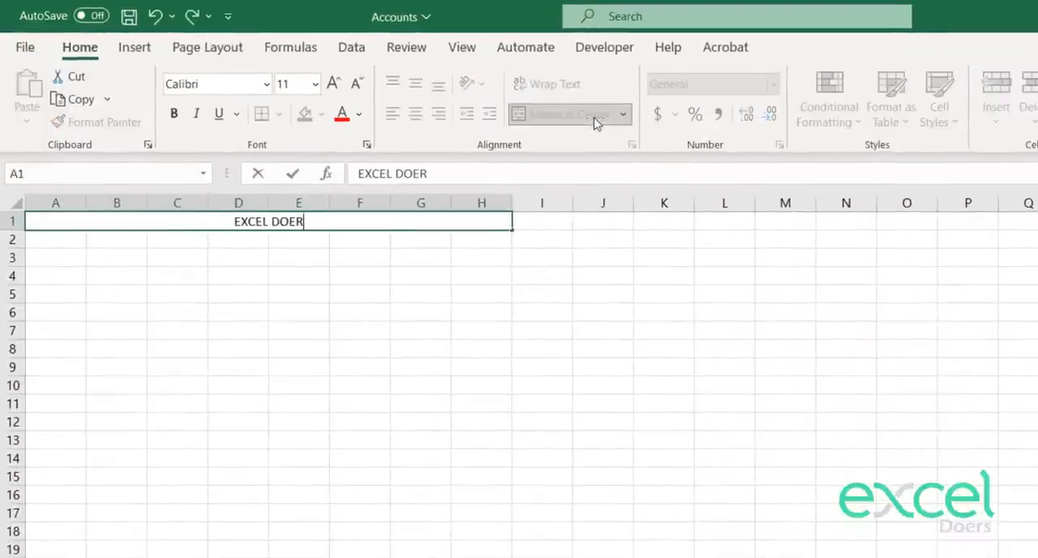
{"action": "type", "text": "S LTD"}
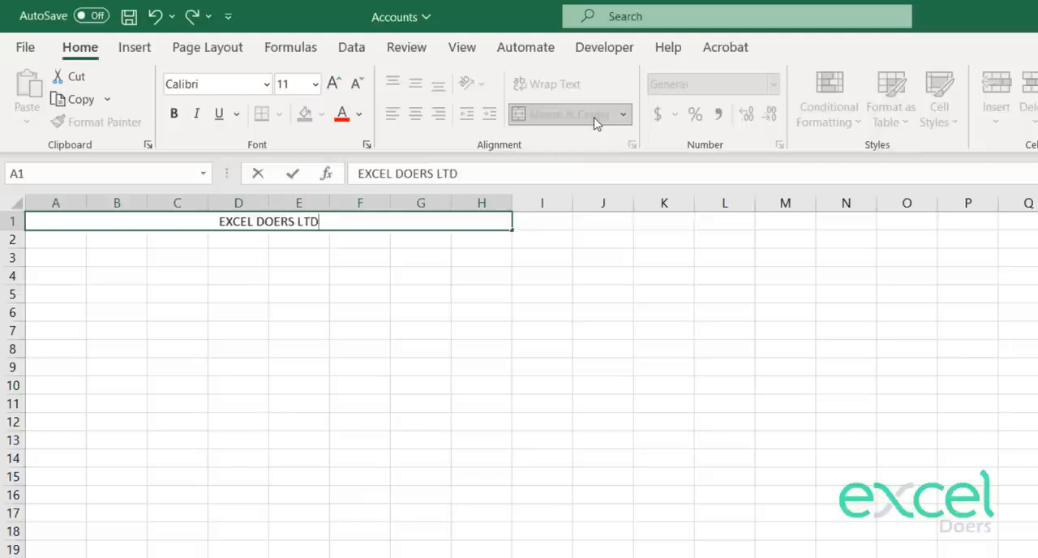
{"action": "key", "text": "Return"}
Step: Make the EXCEL DOERS LTD title bold and increase its font size
{"action": "key", "text": "Up"}
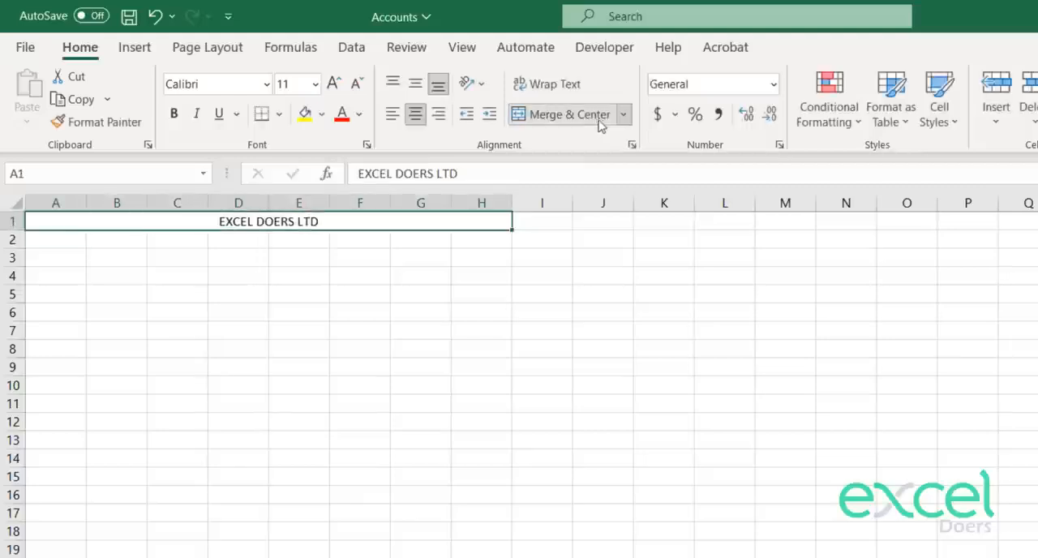
{"action": "left_click", "coordinate": [172, 115]}
{"action": "left_click", "coordinate": [334, 84]}
{"action": "left_click", "coordinate": [334, 84]}
{"action": "left_click", "coordinate": [334, 84]}
{"action": "key", "text": "Return"}
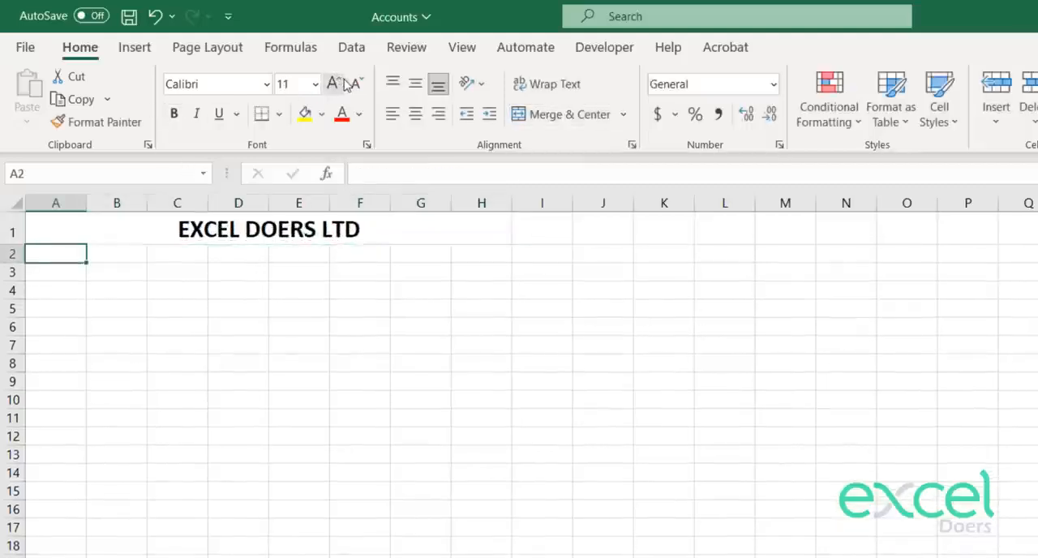
Step: Merge and center A2:H2 and enter the heading INCOME STATEMENT
{"action": "key", "text": "shift+Right"}
{"action": "key", "text": "shift+Right"}
{"action": "key", "text": "shift+Right"}
{"action": "key", "text": "shift+Right"}
{"action": "key", "text": "shift+Right"}
{"action": "key", "text": "shift+Right"}
{"action": "key", "text": "shift+Right"}
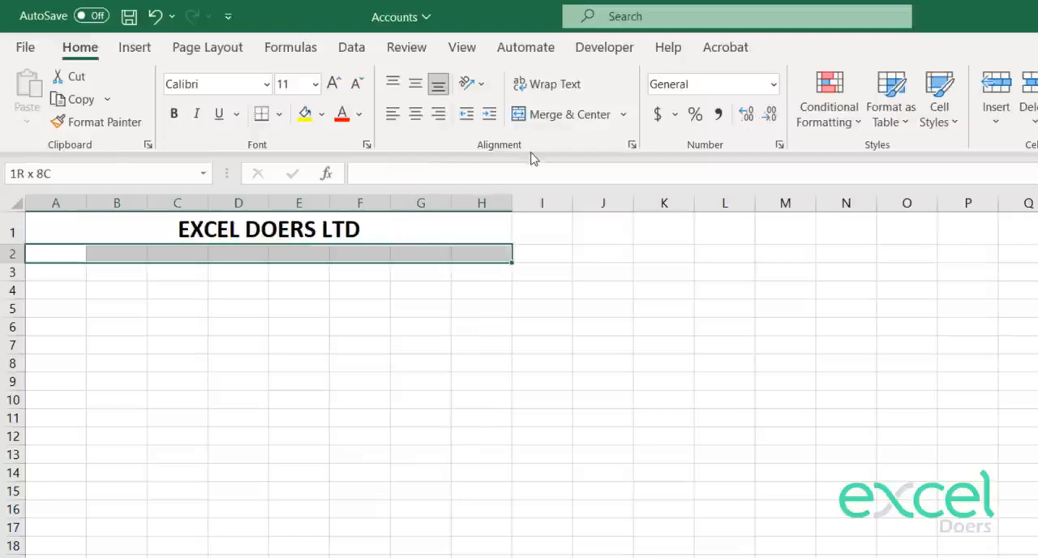
{"action": "left_click", "coordinate": [551, 118]}
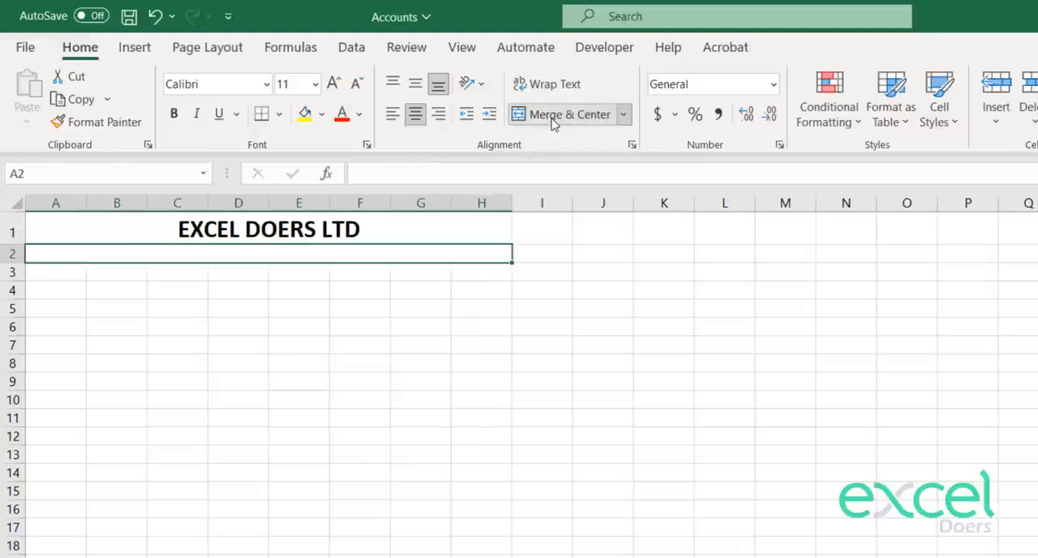
{"action": "type", "text": "INCOME STATEMENT"}
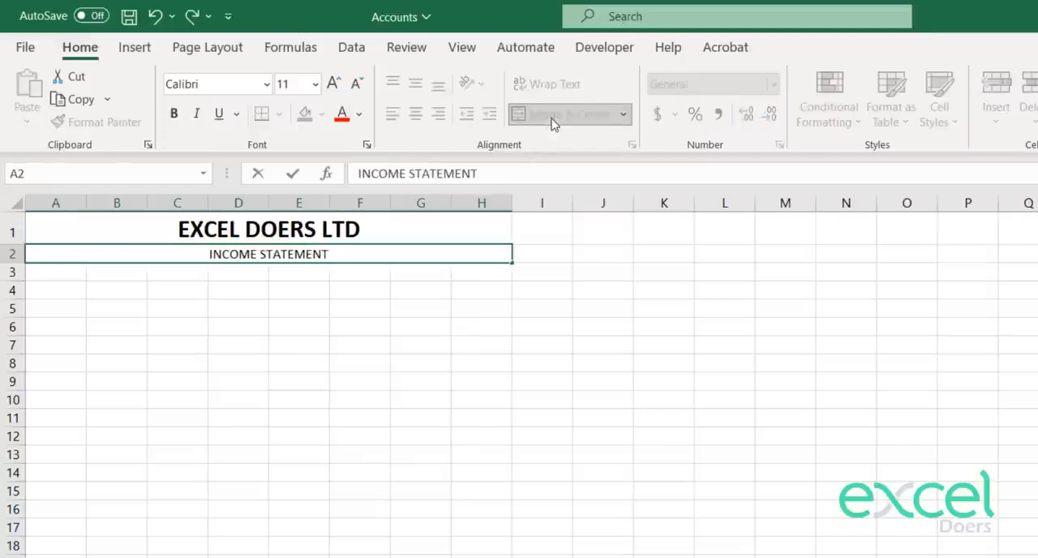
{"action": "key", "text": "Return"}
Step: Format the INCOME STATEMENT heading as bold italic at font size 14
{"action": "key", "text": "Up"}
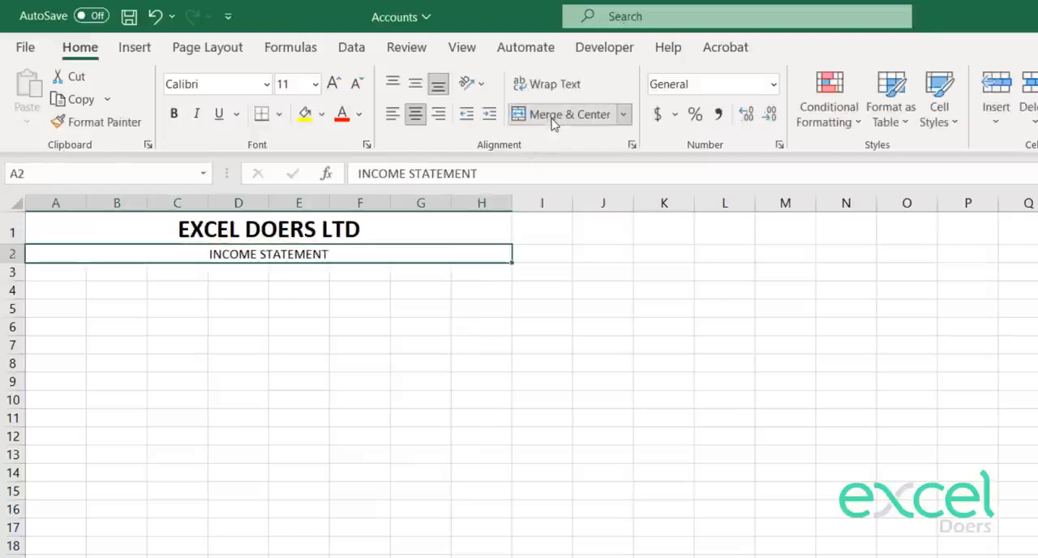
{"action": "left_click", "coordinate": [173, 113]}
{"action": "left_click", "coordinate": [196, 114]}
{"action": "left_click", "coordinate": [332, 84]}
{"action": "left_click", "coordinate": [332, 84]}
{"action": "key", "text": "Return"}
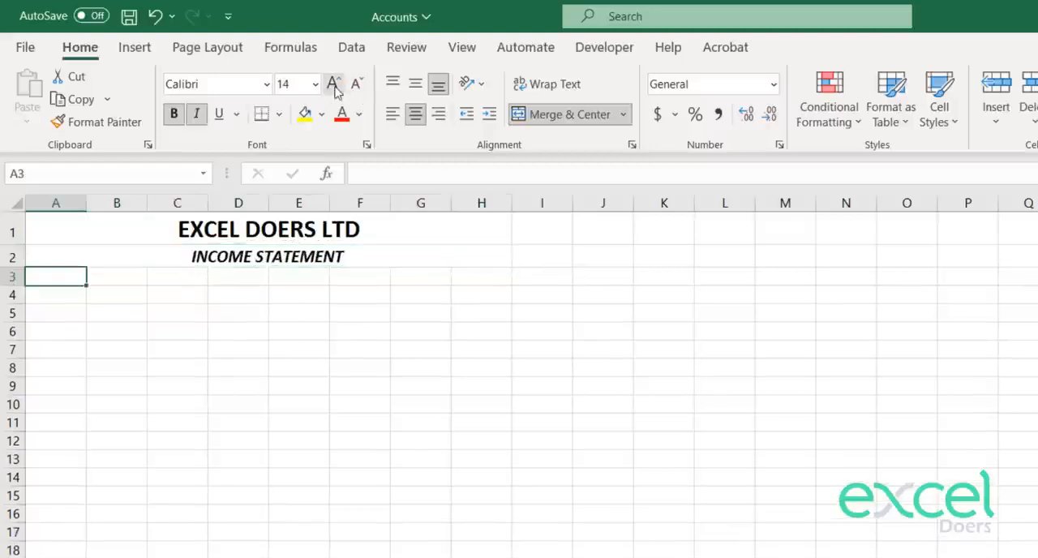
Step: Merge and center A3:H3 and enter "for the Period 1st Jan 2022 to 31 Mar 2022"
{"action": "key", "text": "shift+Right"}
{"action": "key", "text": "shift+Right"}
{"action": "key", "text": "shift+Right"}
{"action": "key", "text": "shift+Right"}
{"action": "key", "text": "shift+Right"}
{"action": "key", "text": "shift+Right"}
{"action": "key", "text": "shift+Right"}
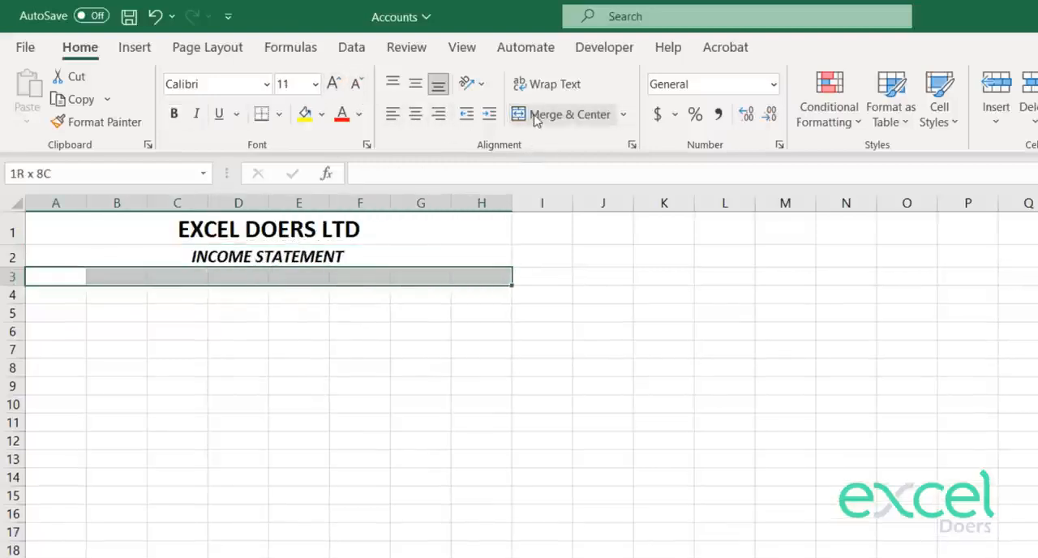
{"action": "left_click", "coordinate": [536, 117]}
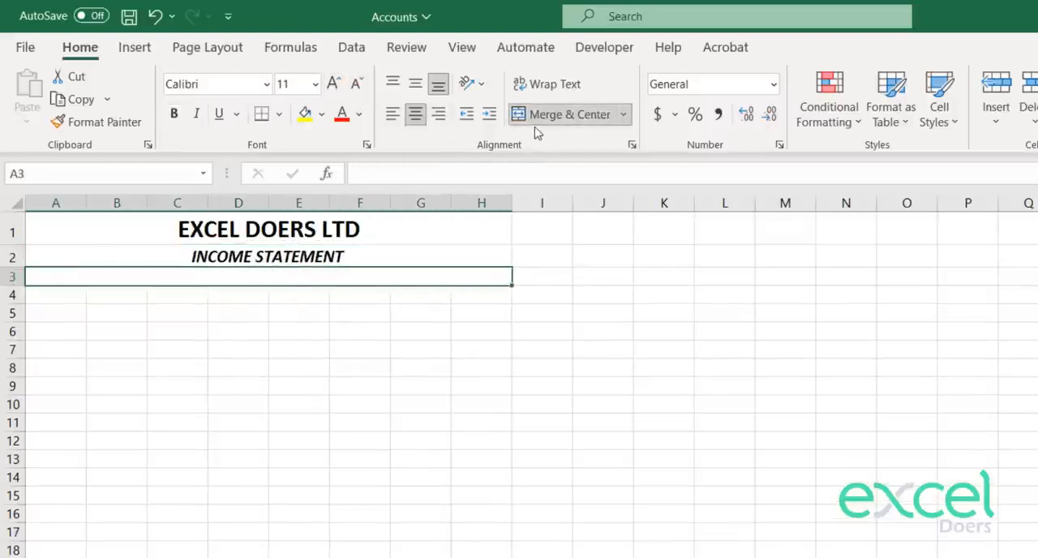
{"action": "type", "text": "for the Period"}
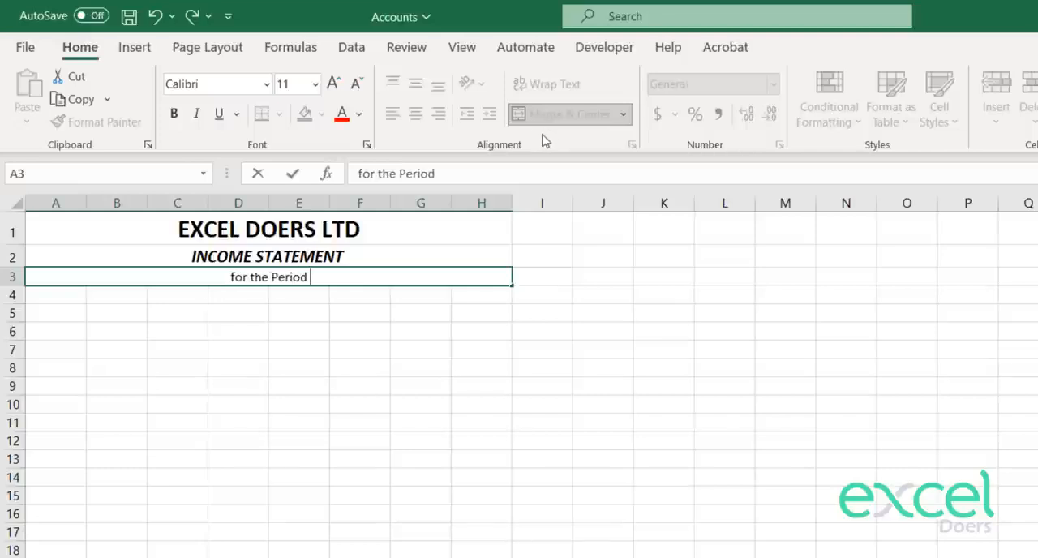
{"action": "type", "text": "1s"}
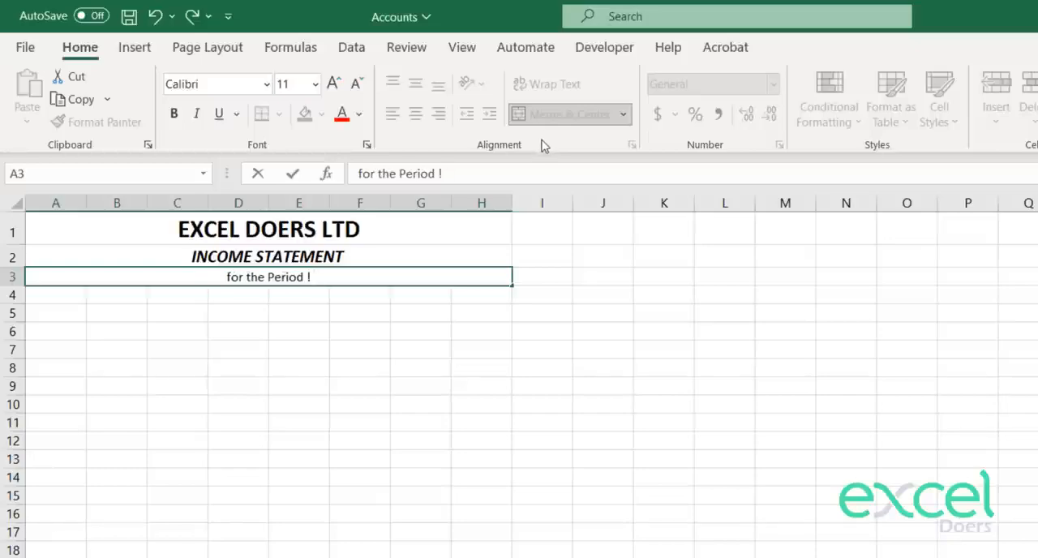
{"action": "type", "text": "t Ja"}
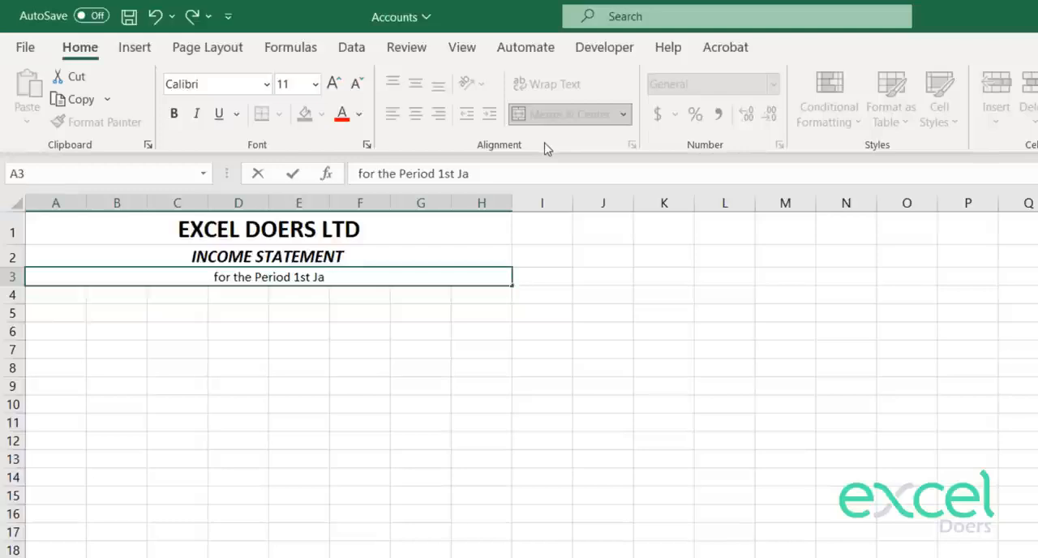
{"action": "type", "text": "n 2022 to"}
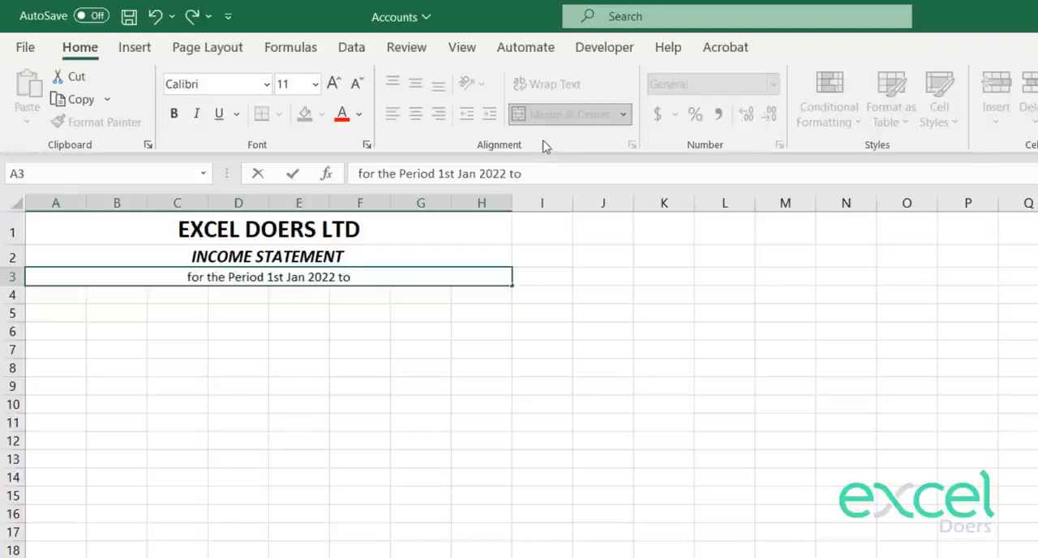
{"action": "type", "text": " 31 Mar"}
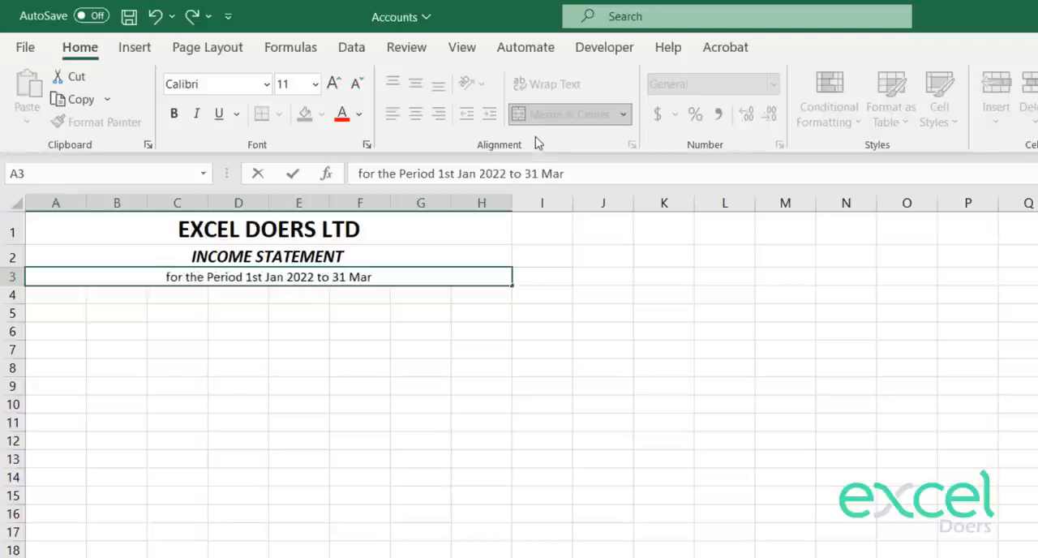
{"action": "type", "text": " @02"}
{"action": "key", "text": "BackSpace"}
{"action": "key", "text": "BackSpace"}
{"action": "key", "text": "BackSpace"}
{"action": "type", "text": "2022"}
{"action": "key", "text": "Return"}
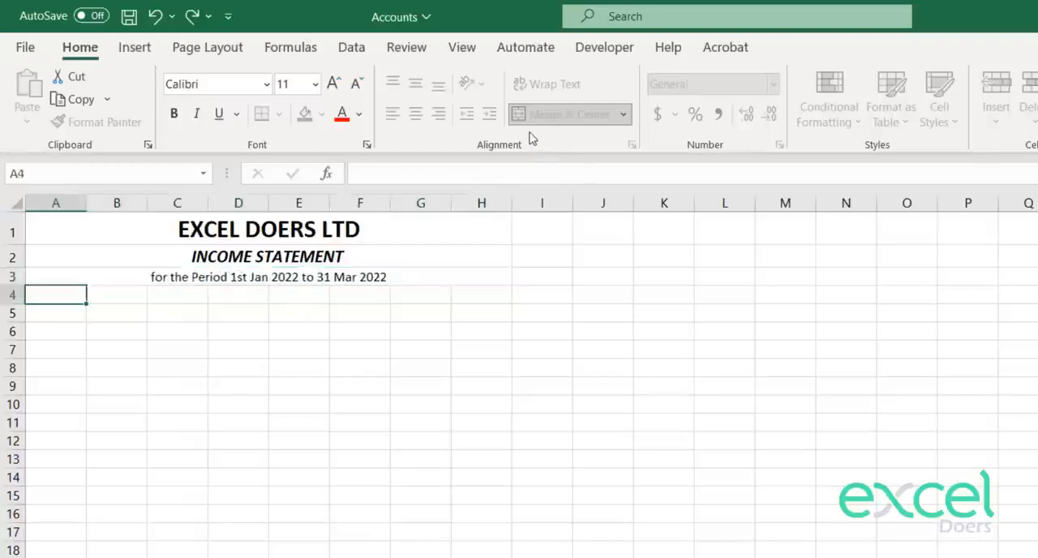
Step: Format the period line in row 3 as bold italic at font size 12
{"action": "key", "text": "Up"}
{"action": "left_click", "coordinate": [542, 115]}
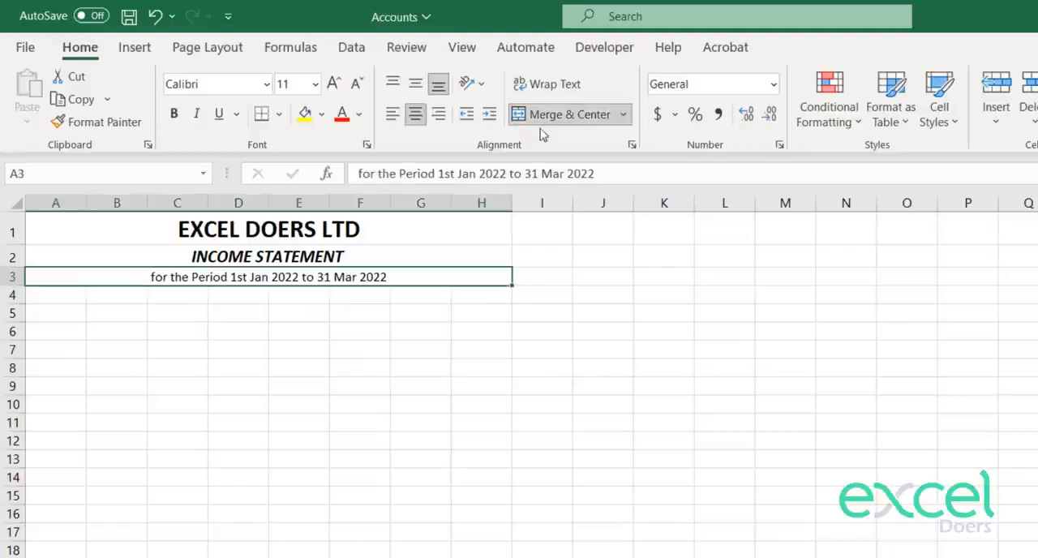
{"action": "left_click", "coordinate": [179, 114]}
{"action": "left_click", "coordinate": [196, 113]}
{"action": "left_click", "coordinate": [333, 84]}
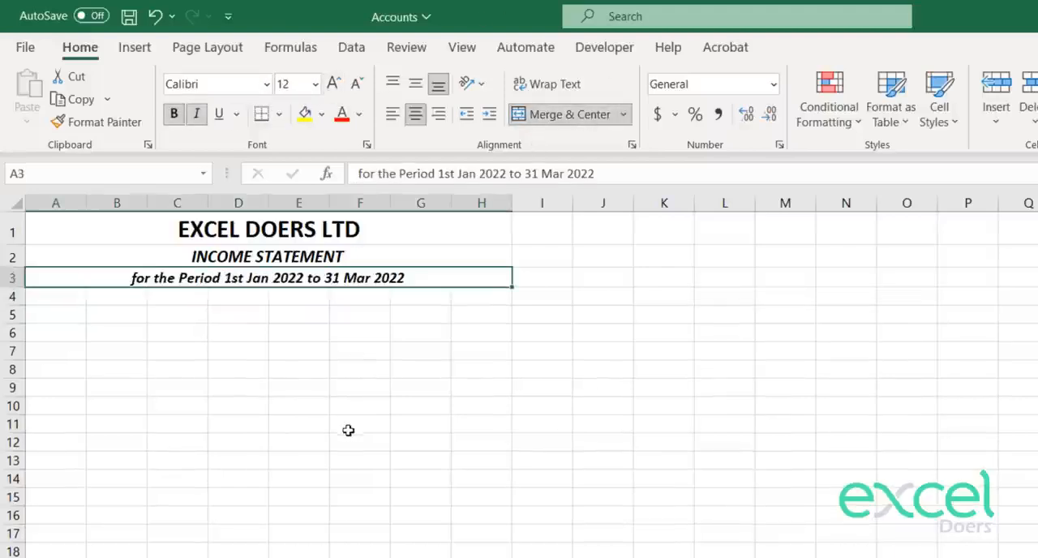
Step: Increase the font size of the INCOME STATEMENT heading by one more increment
{"action": "left_click", "coordinate": [239, 262]}
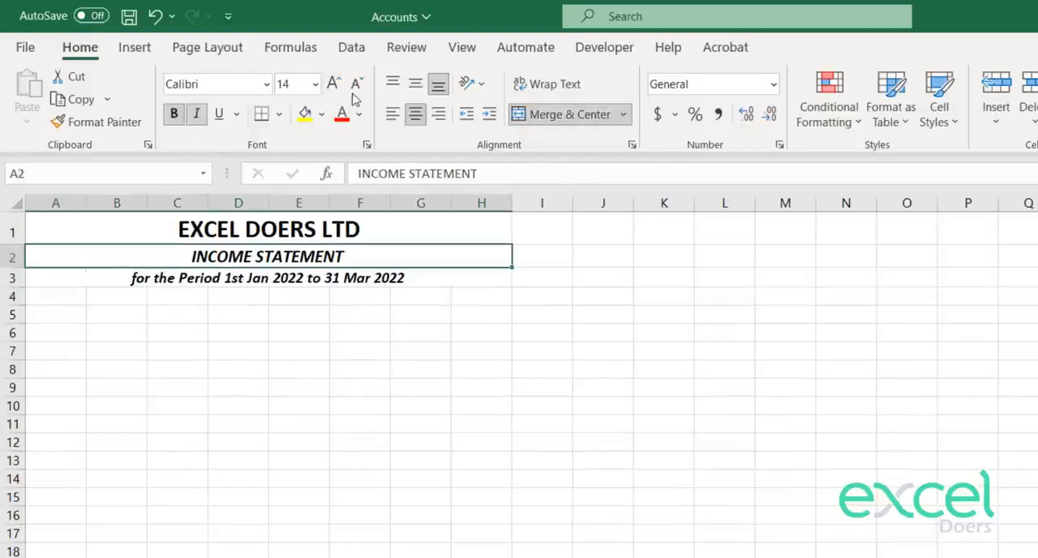
{"action": "left_click", "coordinate": [332, 84]}
{"action": "left_click", "coordinate": [283, 375]}
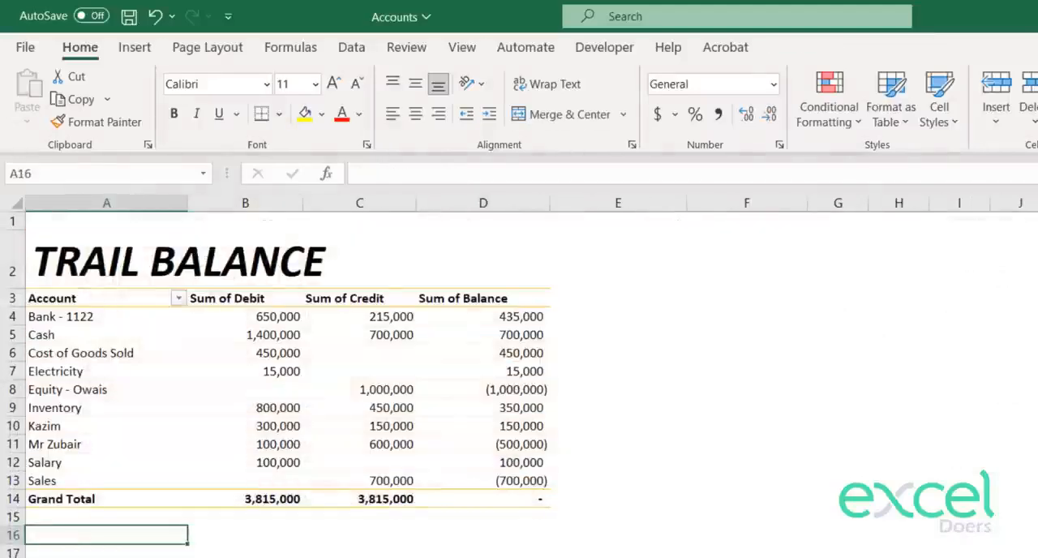
Step: Begin a VLOOKUP formula in F4 of the Trail Balance sheet with A4 as the lookup value
{"action": "left_click", "coordinate": [154, 420]}
{"action": "left_click", "coordinate": [434, 555]}
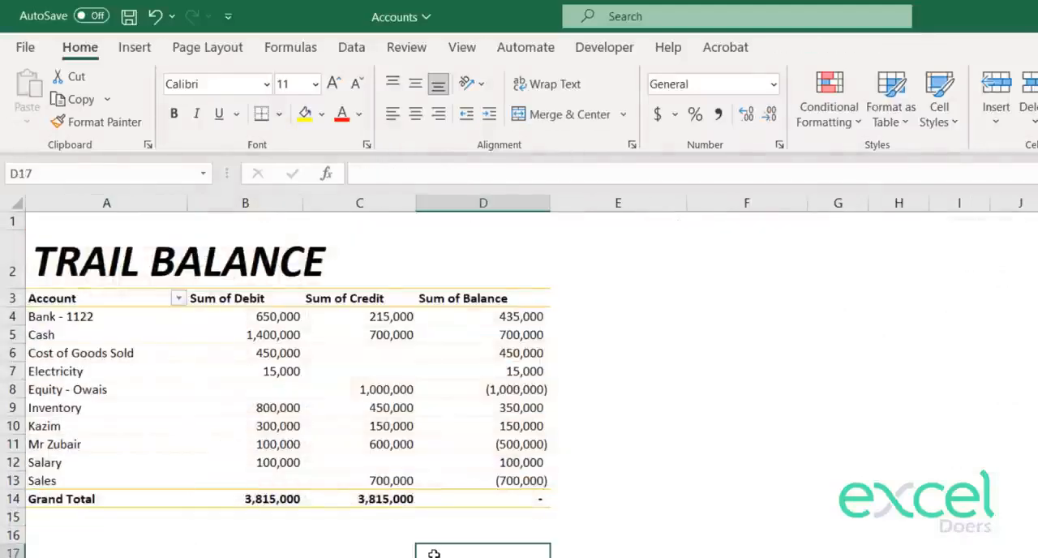
{"action": "left_click", "coordinate": [629, 314]}
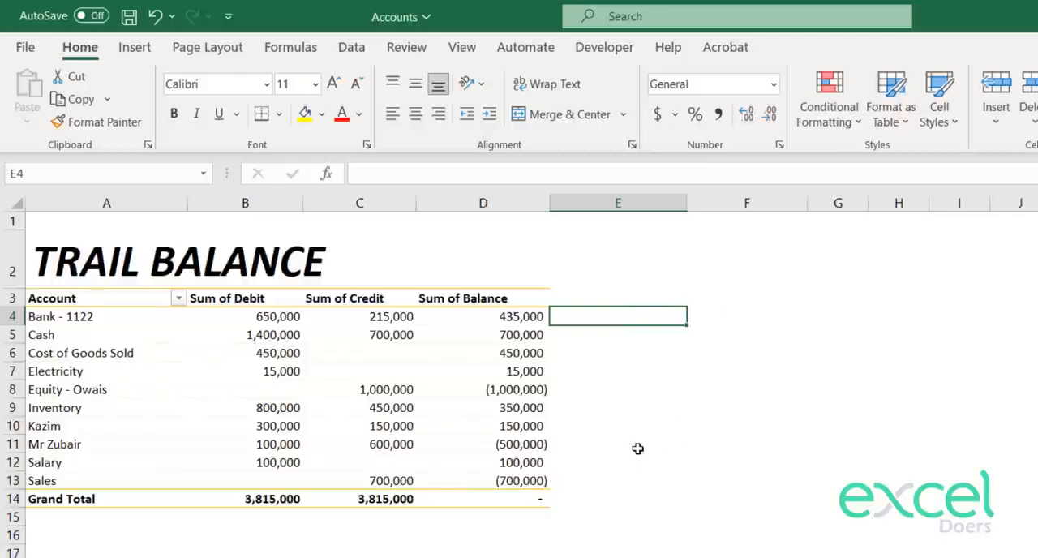
{"action": "left_click", "coordinate": [735, 315]}
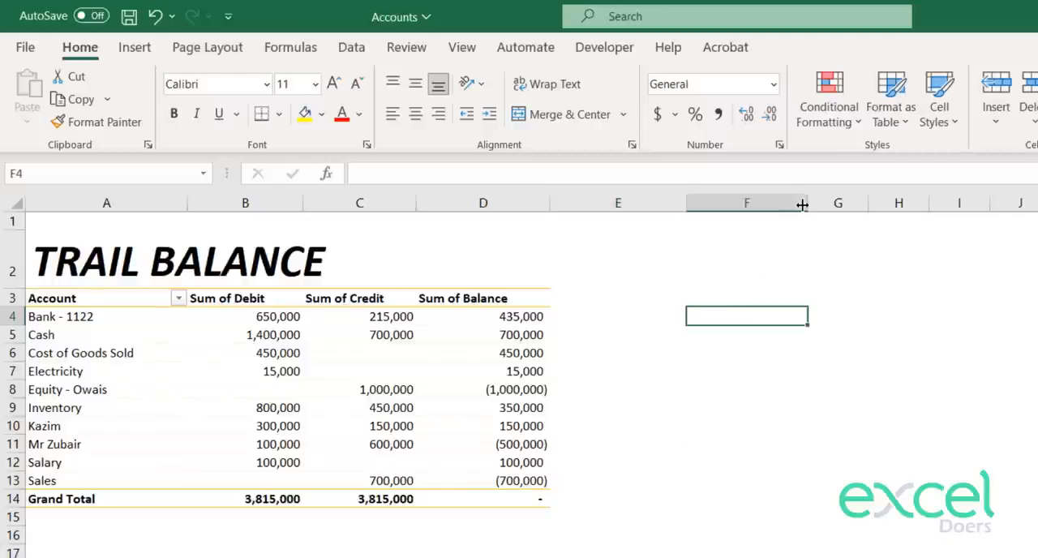
{"action": "type", "text": "="}
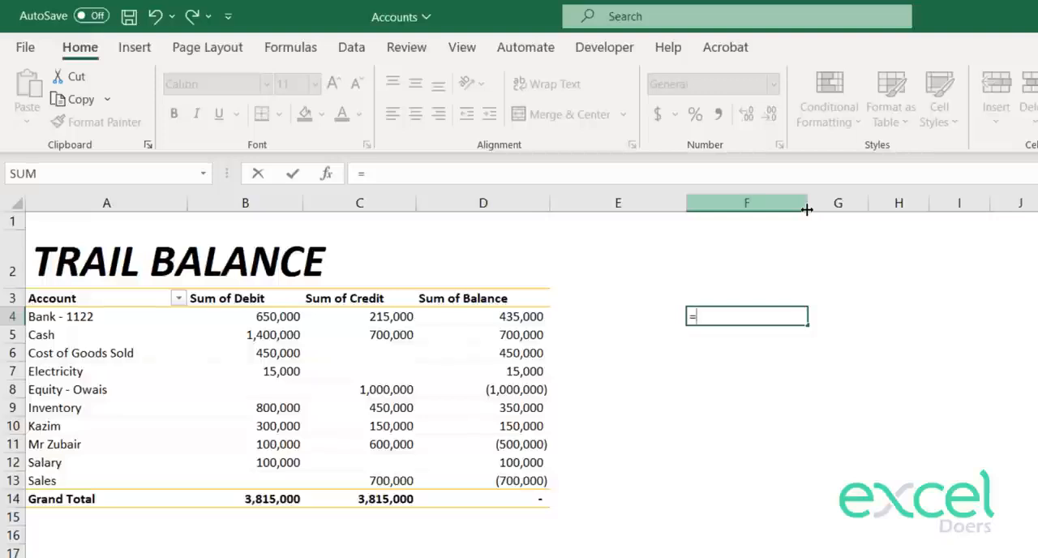
{"action": "type", "text": "vl"}
{"action": "key", "text": "Tab"}
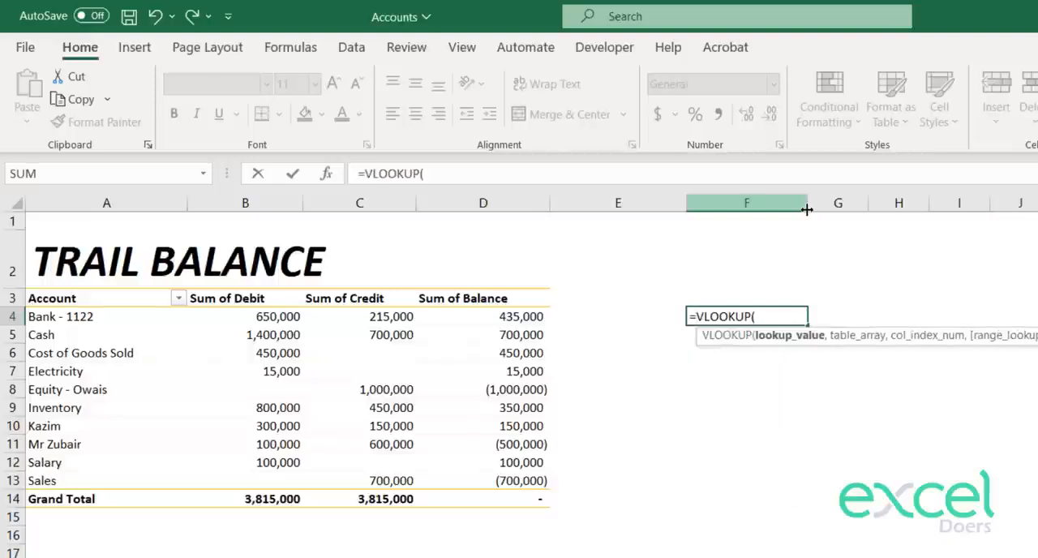
{"action": "key", "text": "Left"}
{"action": "key", "text": "Left"}
{"action": "key", "text": "Left"}
{"action": "key", "text": "Left"}
{"action": "key", "text": "Left"}
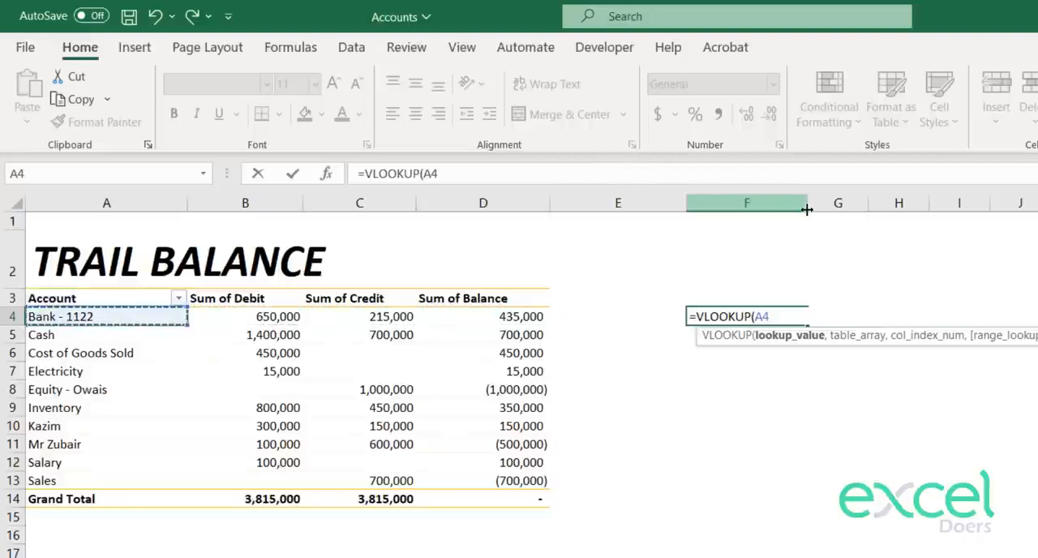
{"action": "type", "text": ","}
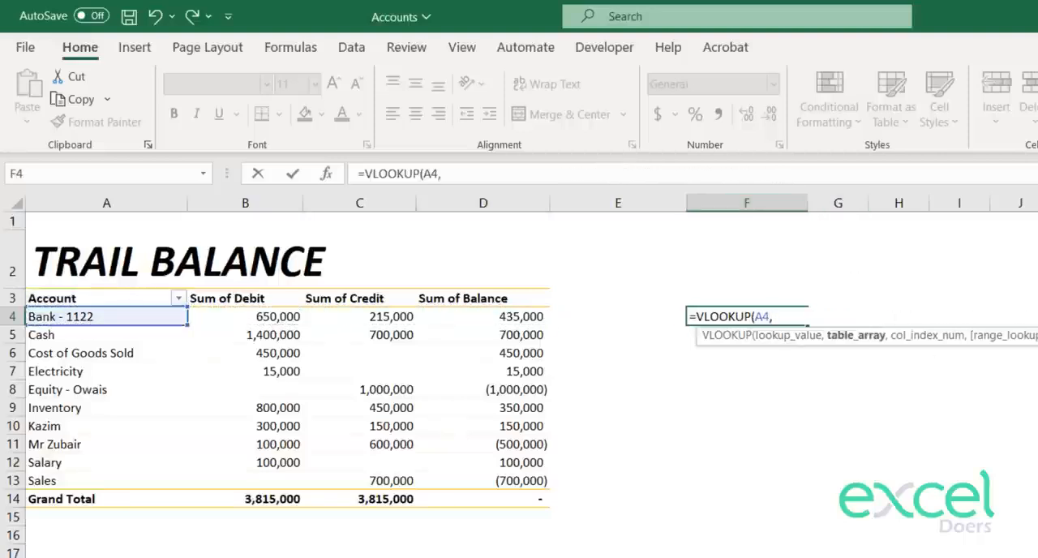
Step: Complete the VLOOKUP in F4 with columns F:G of the Chart of Accounts sheet as table array, column index 2 and exact match 0
{"action": "key", "text": "ctrl+Page_Down"}
{"action": "left_click_drag", "start_coordinate": [523, 203], "coordinate": [585, 209]}
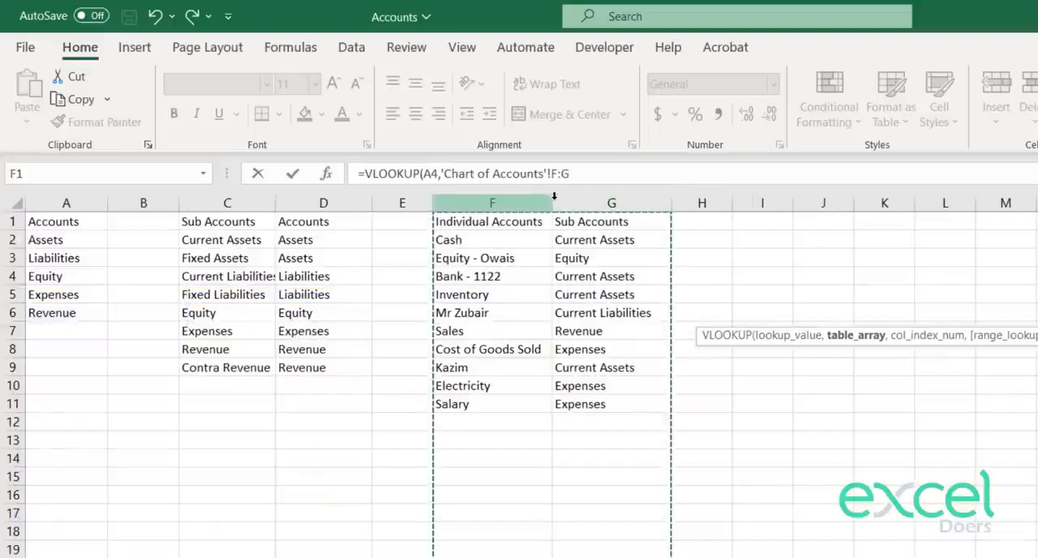
{"action": "type", "text": ","}
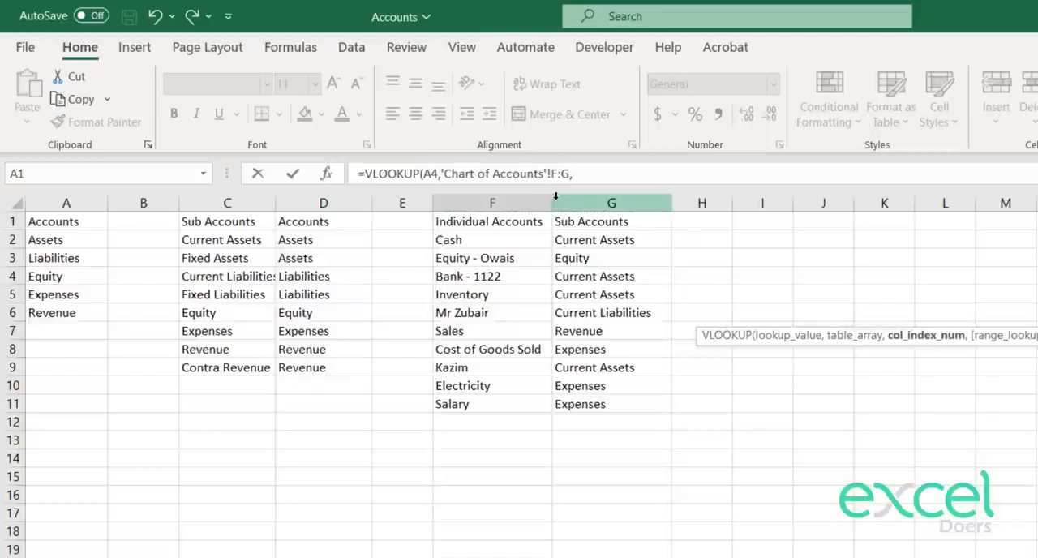
{"action": "type", "text": "2,0)"}
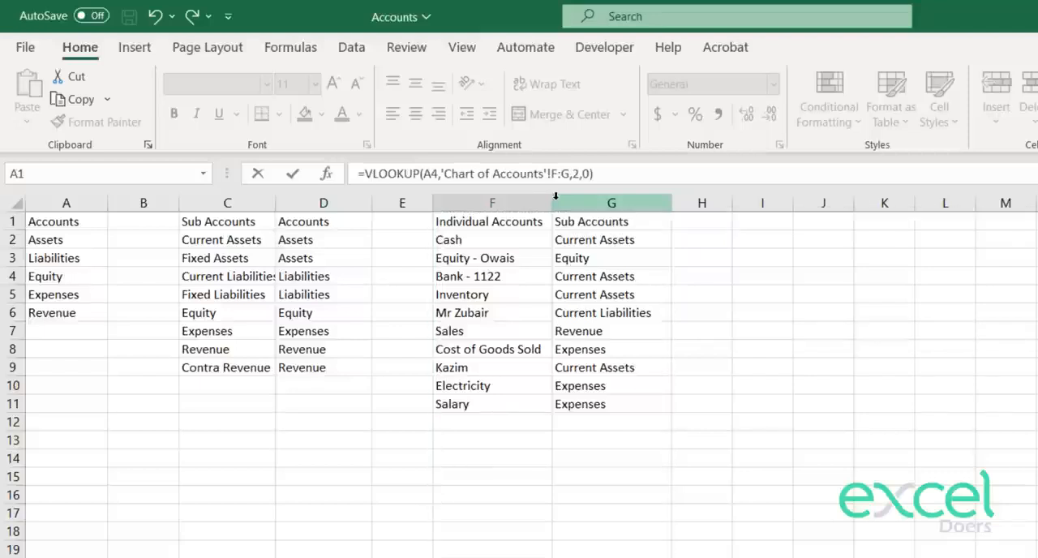
{"action": "key", "text": "Return"}
Step: Copy the sub account lookup from F4 down to F5:F13, covering every account in the trial balance
{"action": "key", "text": "Up"}
{"action": "key", "text": "ctrl+c"}
{"action": "key", "text": "Down"}
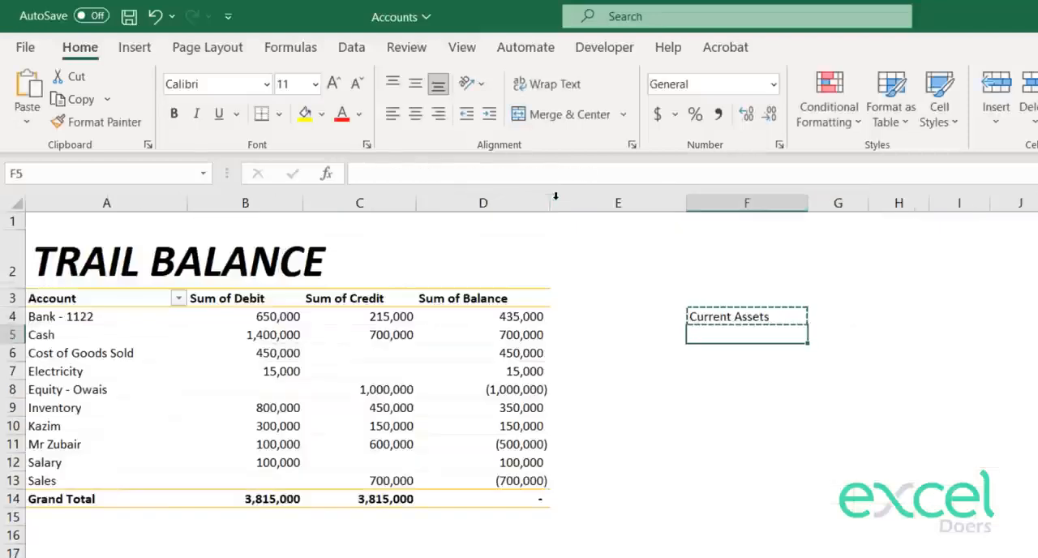
{"action": "key", "text": "shift+Down"}
{"action": "key", "text": "shift+Down"}
{"action": "key", "text": "shift+Down"}
{"action": "key", "text": "shift+Down"}
{"action": "key", "text": "shift+Down"}
{"action": "key", "text": "shift+Down"}
{"action": "key", "text": "shift+Down"}
{"action": "key", "text": "shift+Down"}
{"action": "key", "text": "ctrl+v"}
{"action": "key", "text": "Right"}
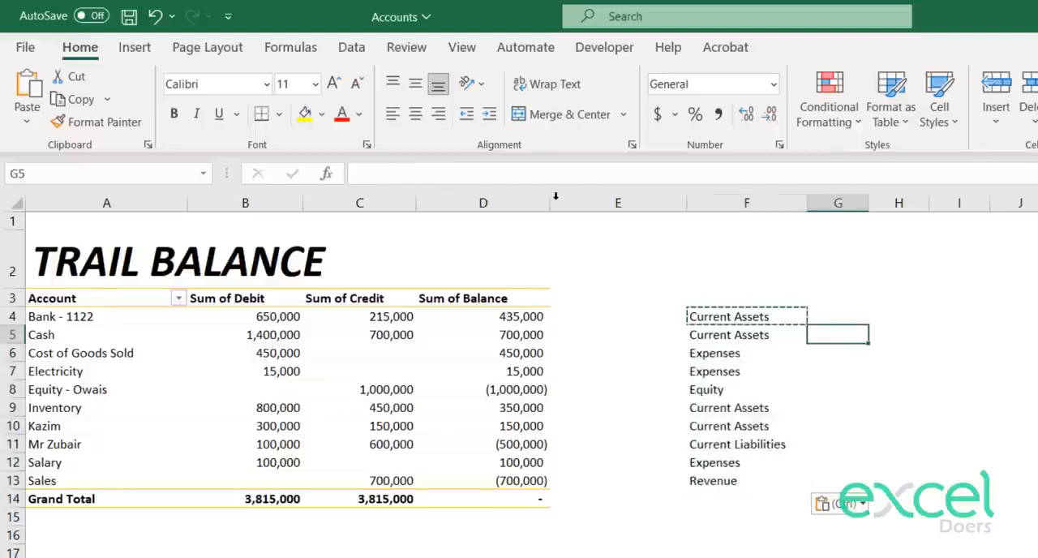
{"action": "key", "text": "Up"}
{"action": "key", "text": "Escape"}
{"action": "key", "text": "Up"}
{"action": "key", "text": "Left"}
{"action": "key", "text": "Down"}
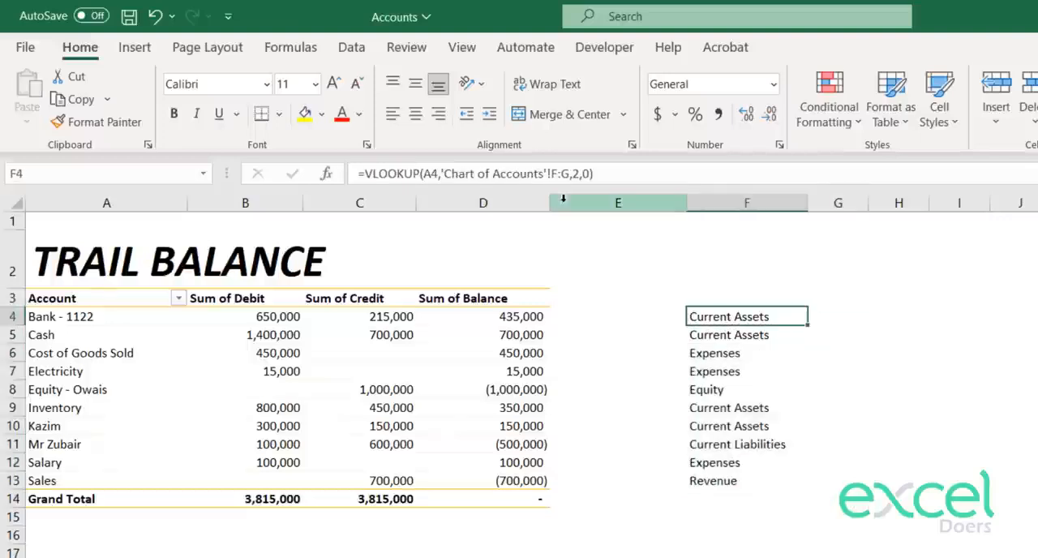
{"action": "key", "text": "shift+Down"}
{"action": "key", "text": "shift+Down"}
{"action": "key", "text": "shift+Down"}
{"action": "key", "text": "shift+Down"}
{"action": "key", "text": "shift+Down"}
{"action": "key", "text": "shift+Down"}
{"action": "key", "text": "shift+Down"}
{"action": "key", "text": "shift+Down"}
{"action": "key", "text": "shift+Down"}
{"action": "key", "text": "Right"}
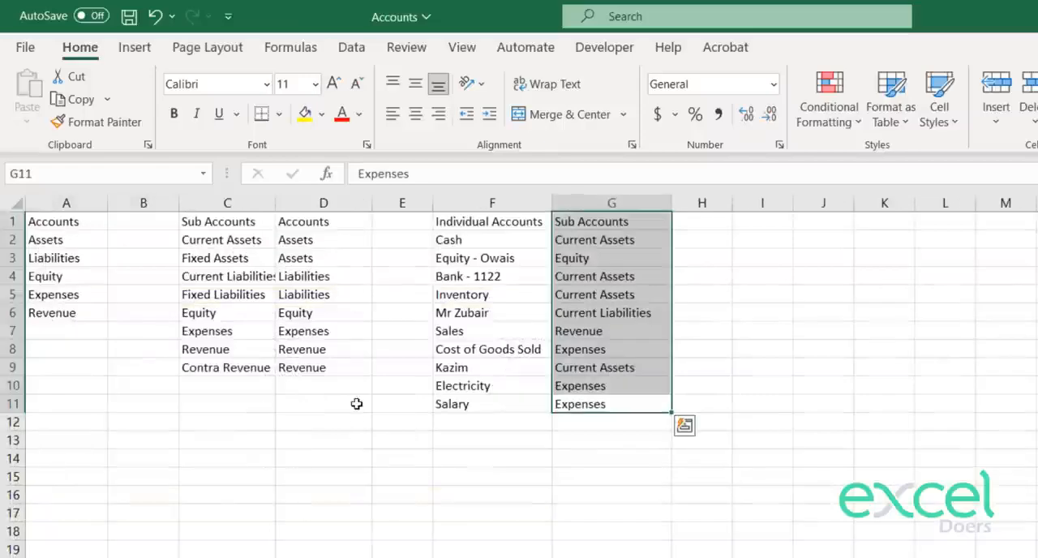
Step: On the Chart of Accounts sheet, widen column C slightly to fit the sub account names and insert a new blank column at E
{"action": "left_click", "coordinate": [359, 422]}
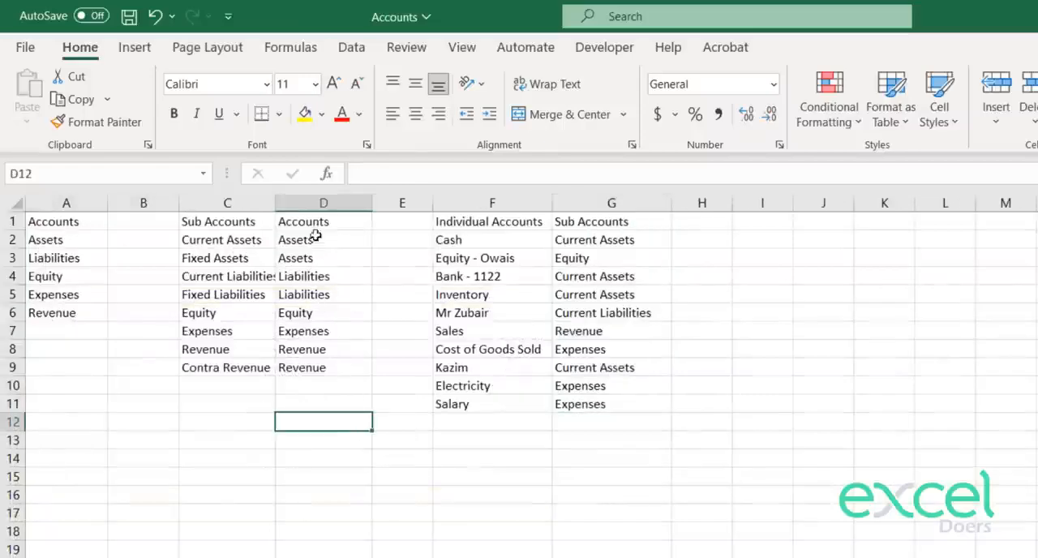
{"action": "left_click_drag", "start_coordinate": [278, 203], "coordinate": [282, 203]}
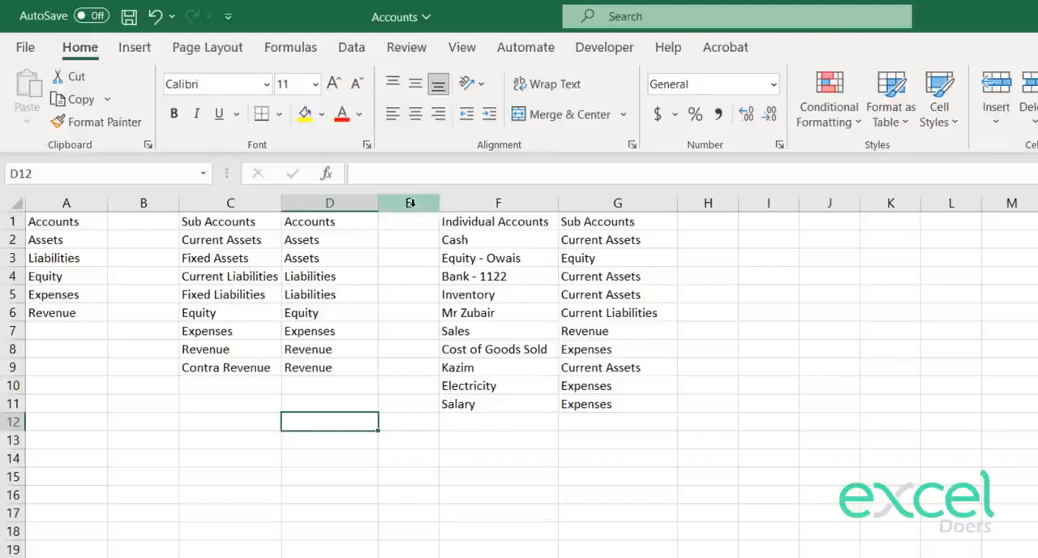
{"action": "left_click", "coordinate": [408, 203]}
{"action": "key", "text": "Left"}
{"action": "key", "text": "Left"}
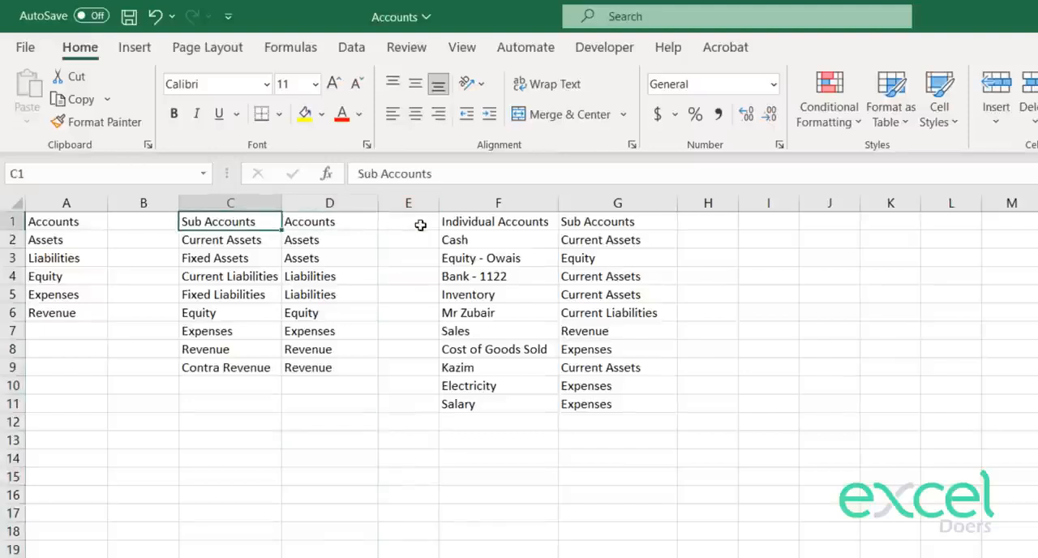
{"action": "key", "text": "Left"}
{"action": "key", "text": "Right"}
{"action": "key", "text": "Right"}
{"action": "key", "text": "Right"}
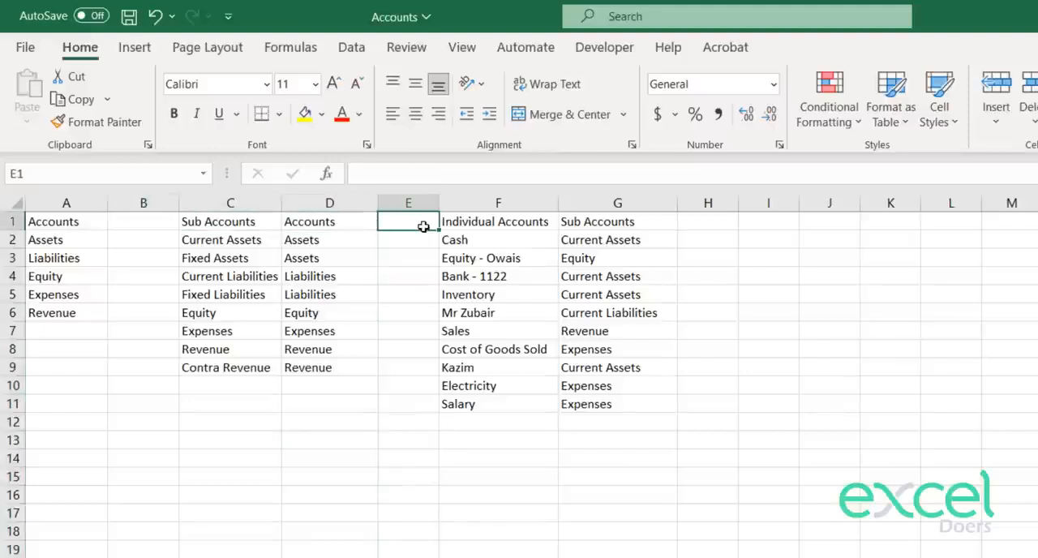
{"action": "key", "text": "ctrl+space"}
{"action": "key", "text": "ctrl+shift+plus"}
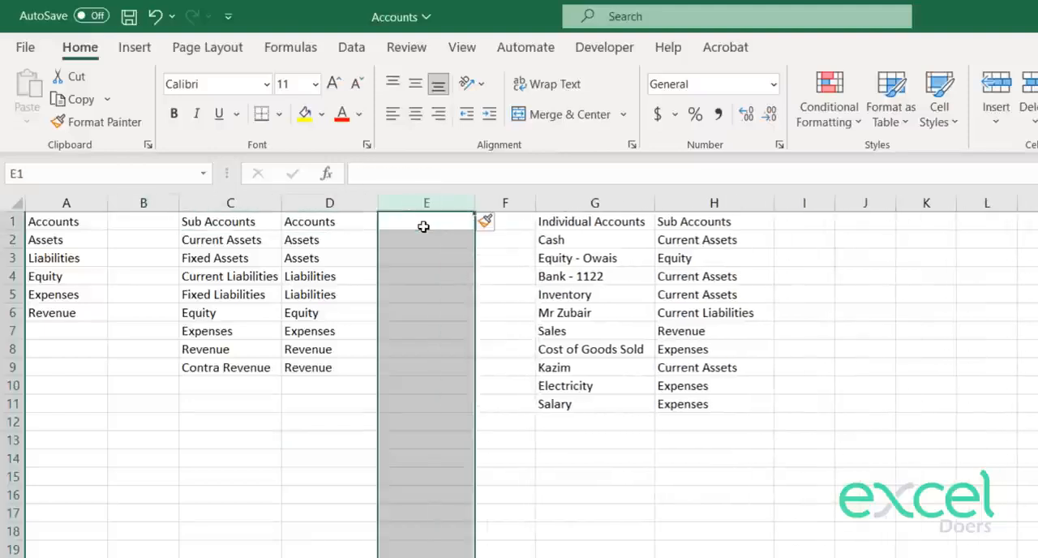
Step: Enter the header "Financial Statement" in E1 of the newly inserted column
{"action": "left_click", "coordinate": [423, 226]}
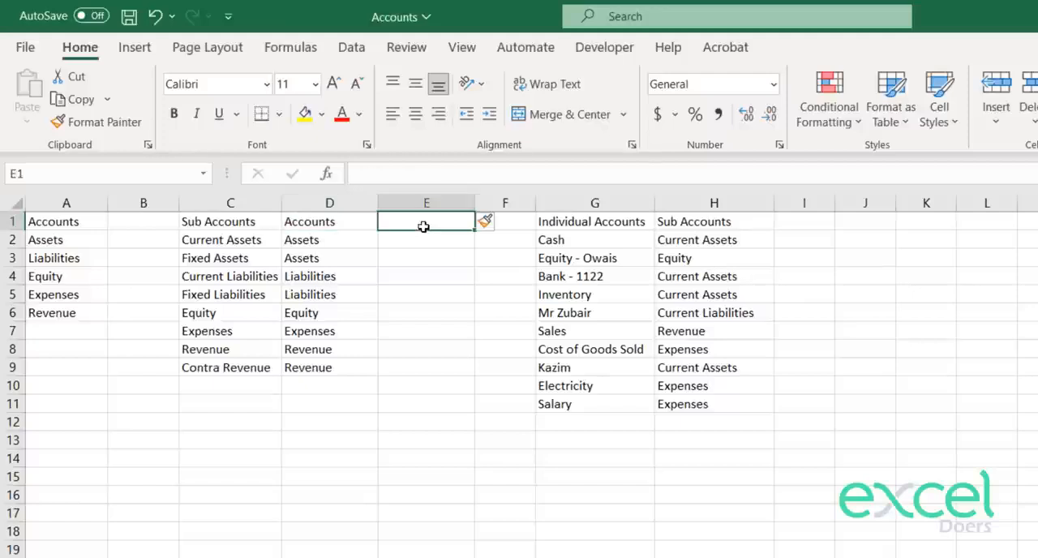
{"action": "type", "text": "Financial Statement"}
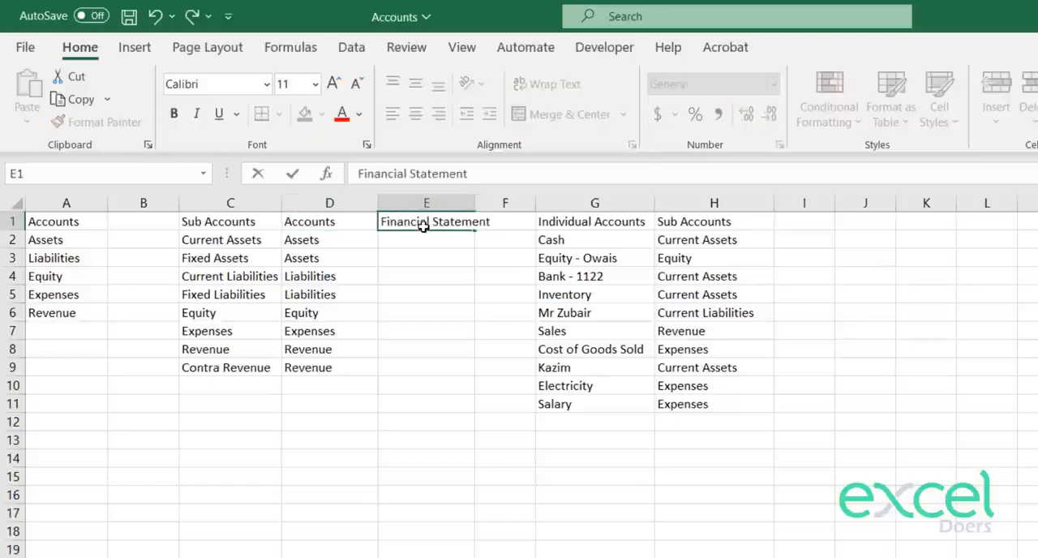
{"action": "key", "text": "Return"}
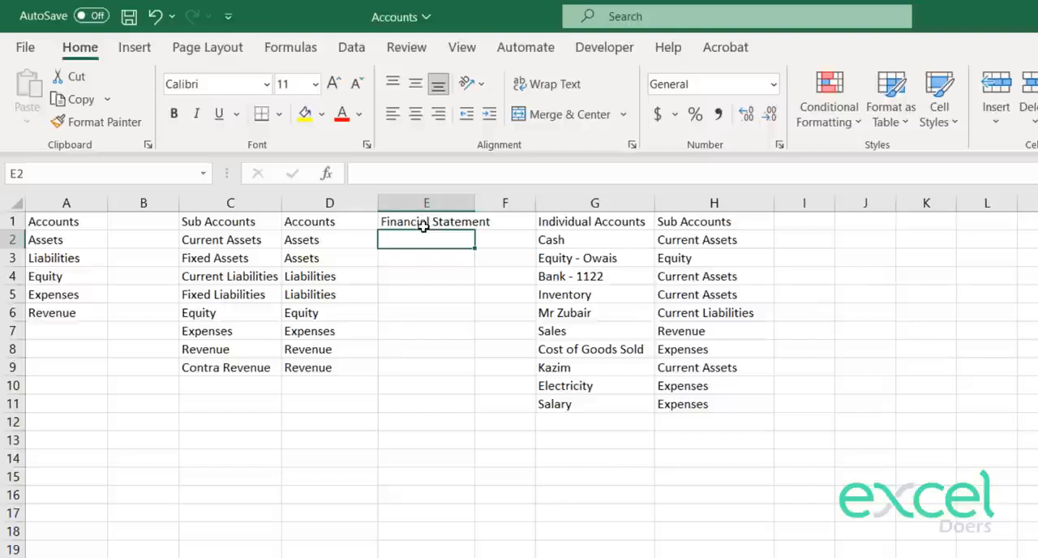
Step: Fill E2:E6 with "Balance Sheet" for the asset, liability and equity sub accounts
{"action": "type", "text": "BS"}
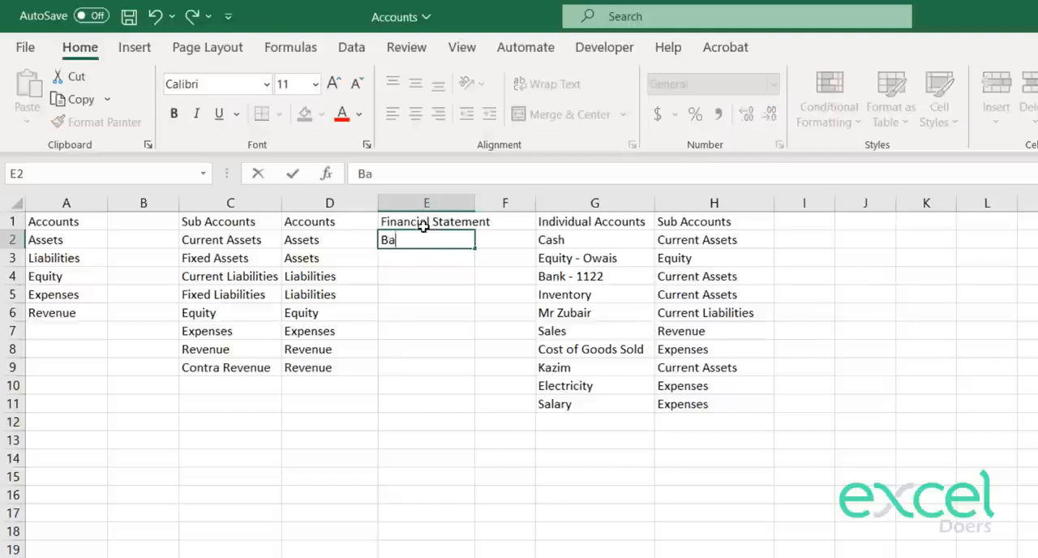
{"action": "key", "text": "BackSpace"}
{"action": "type", "text": "alance Sheet"}
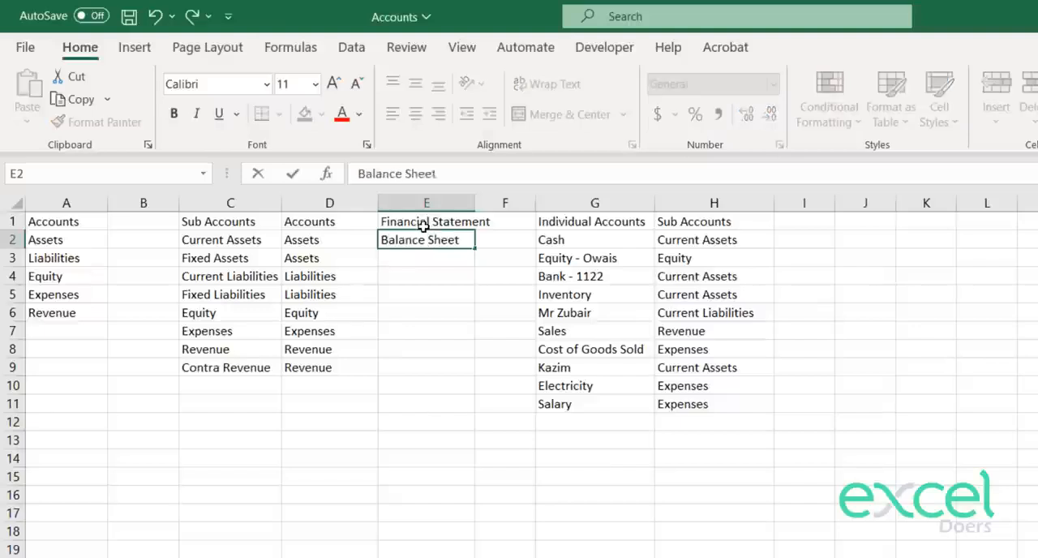
{"action": "key", "text": "Return"}
{"action": "key", "text": "Up"}
{"action": "key", "text": "ctrl+c"}
{"action": "key", "text": "Down"}
{"action": "key", "text": "ctrl+v"}
{"action": "key", "text": "Down"}
{"action": "key", "text": "ctrl+v"}
{"action": "key", "text": "Down"}
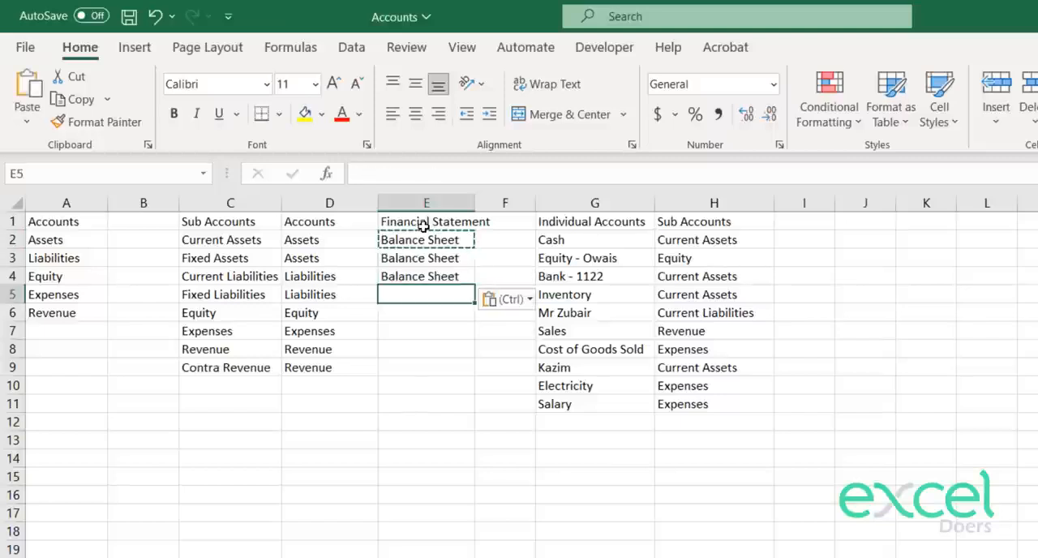
{"action": "key", "text": "ctrl+v"}
{"action": "key", "text": "Down"}
{"action": "key", "text": "ctrl+v"}
{"action": "key", "text": "Down"}
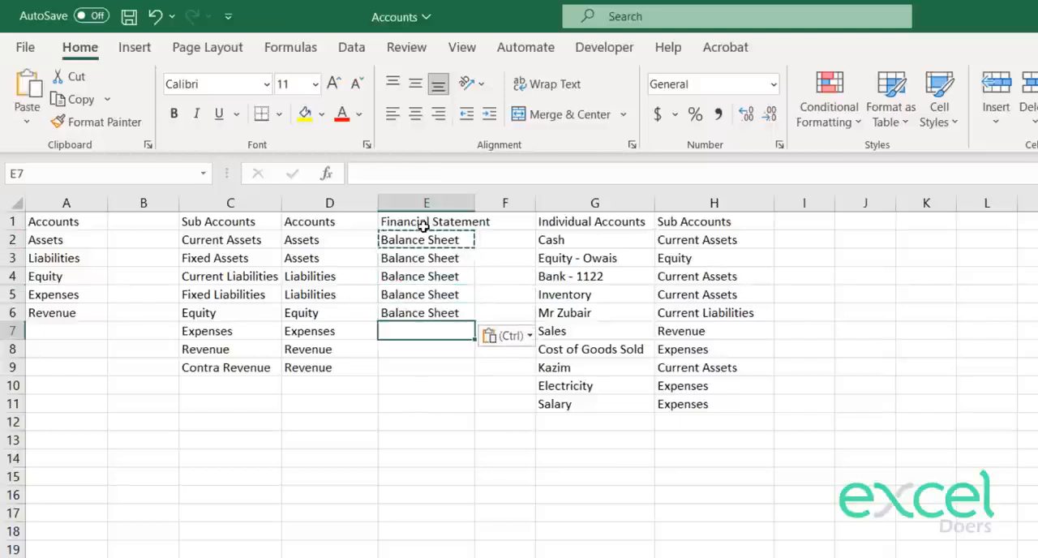
Step: Fill E7:E9 with "Income Statement" for the Expenses, Revenue and Contra Revenue sub accounts
{"action": "type", "text": "Income Stateem"}
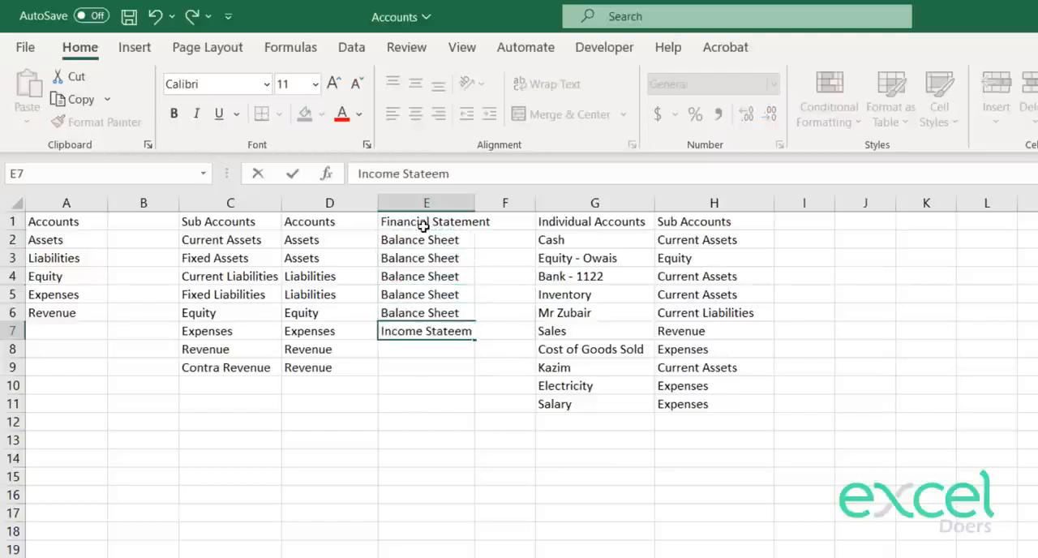
{"action": "key", "text": "BackSpace"}
{"action": "key", "text": "BackSpace"}
{"action": "type", "text": "ment"}
{"action": "key", "text": "Return"}
{"action": "key", "text": "Up"}
{"action": "key", "text": "ctrl+c"}
{"action": "key", "text": "Down"}
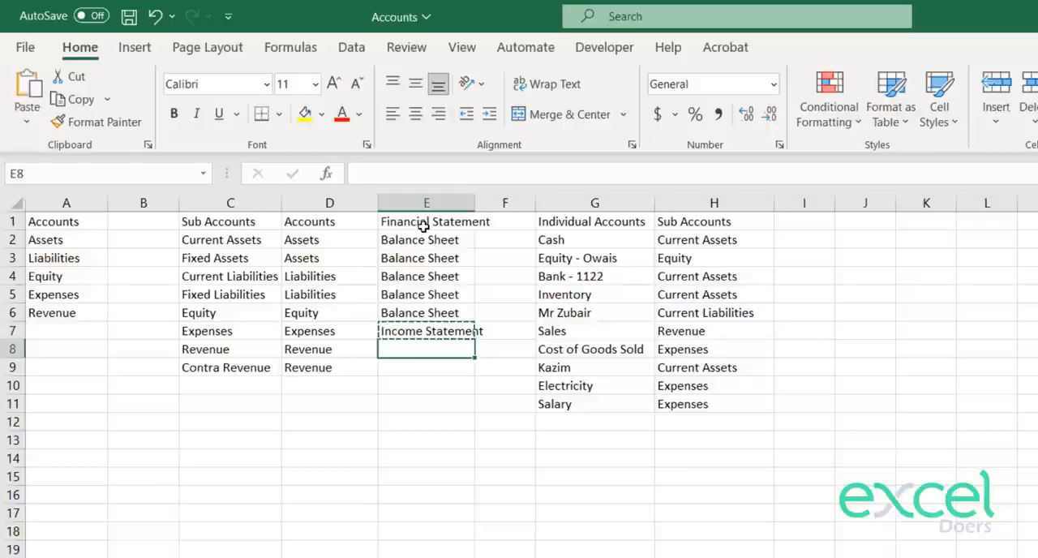
{"action": "key", "text": "ctrl+v"}
{"action": "key", "text": "Down"}
{"action": "key", "text": "ctrl+v"}
{"action": "key", "text": "Escape"}
{"action": "key", "text": "Down"}
{"action": "key", "text": "Up"}
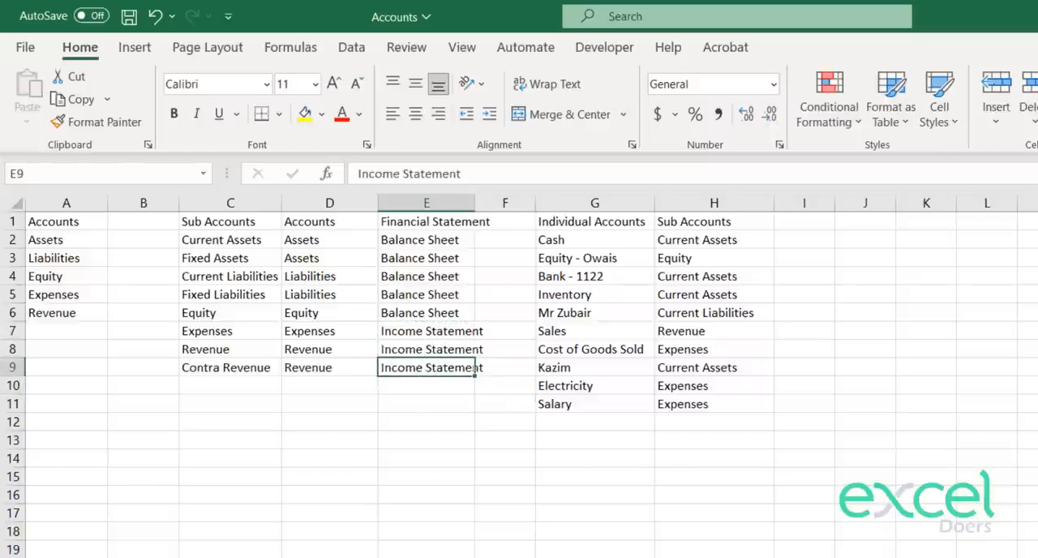
{"action": "key", "text": "ctrl+Page_Up"}
{"action": "key", "text": "ctrl+Page_Down"}
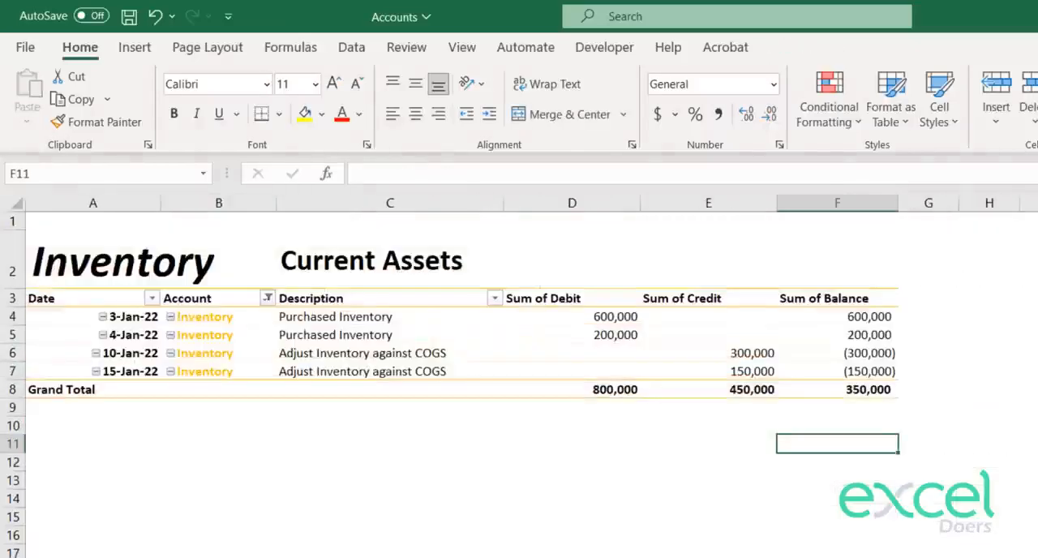
{"action": "key", "text": "ctrl+Page_Down"}
{"action": "left_click", "coordinate": [833, 321]}
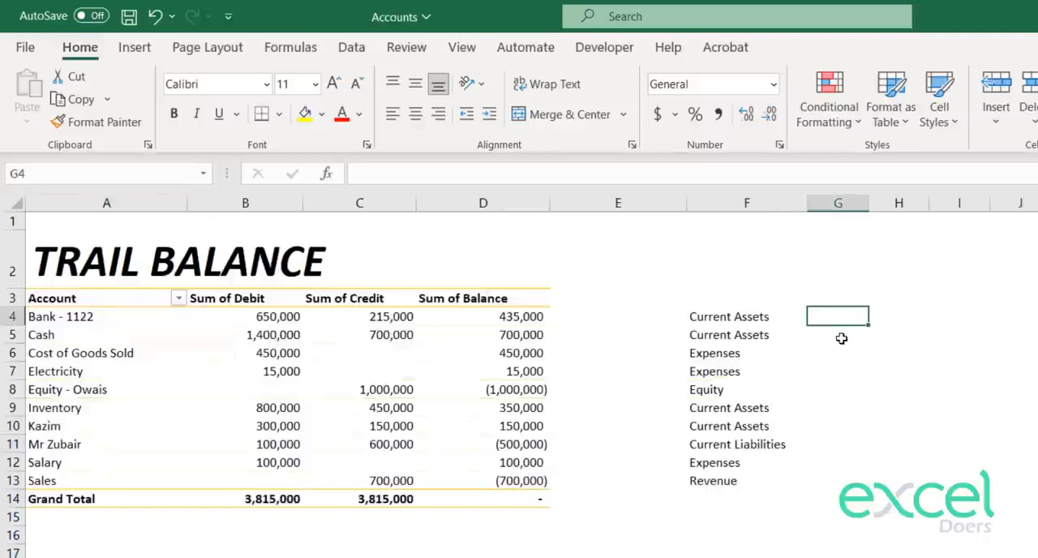
{"action": "type", "text": "=vlo"}
{"action": "key", "text": "Tab"}
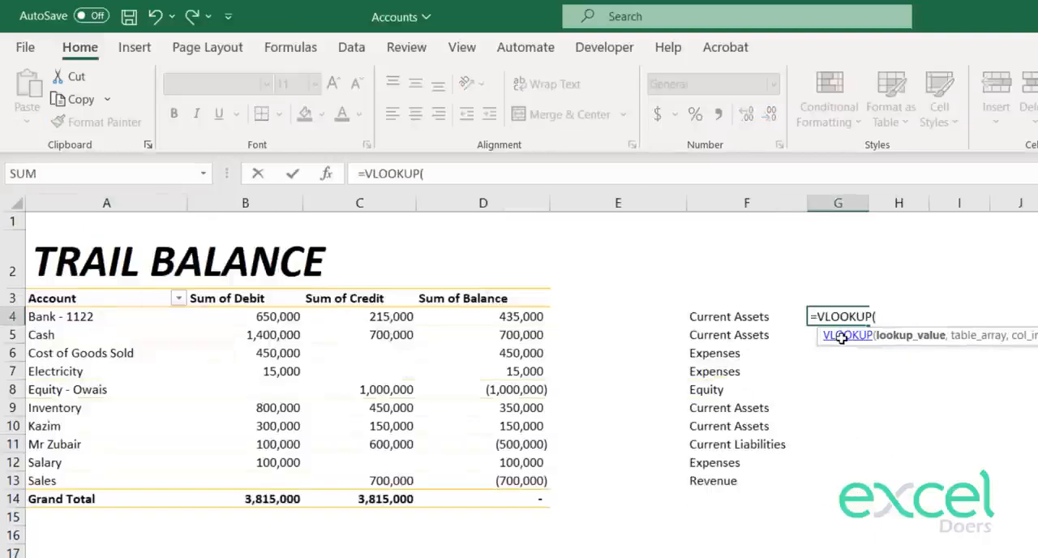
{"action": "key", "text": "Escape"}
{"action": "key", "text": "ctrl+Page_Down"}
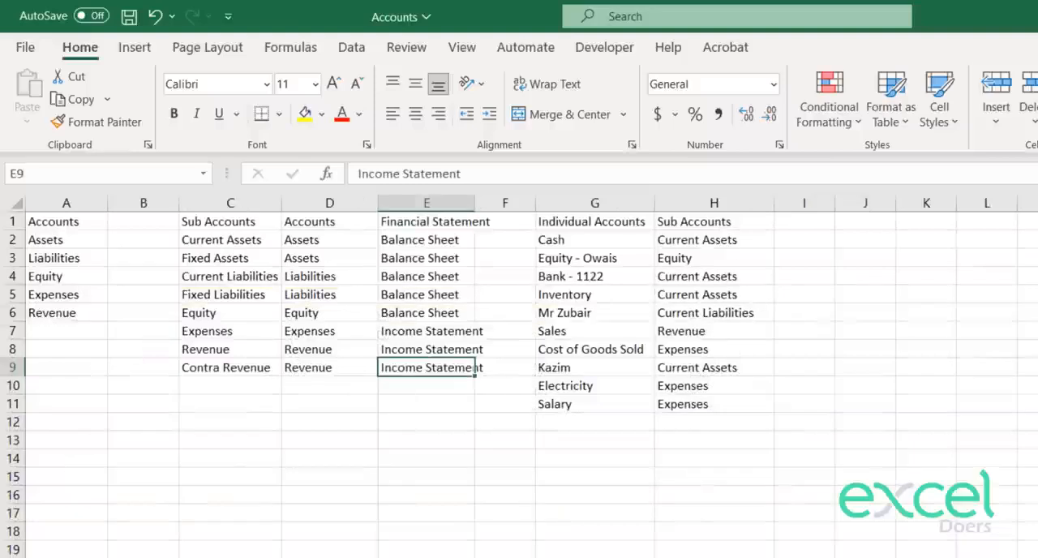
{"action": "left_click", "coordinate": [426, 255]}
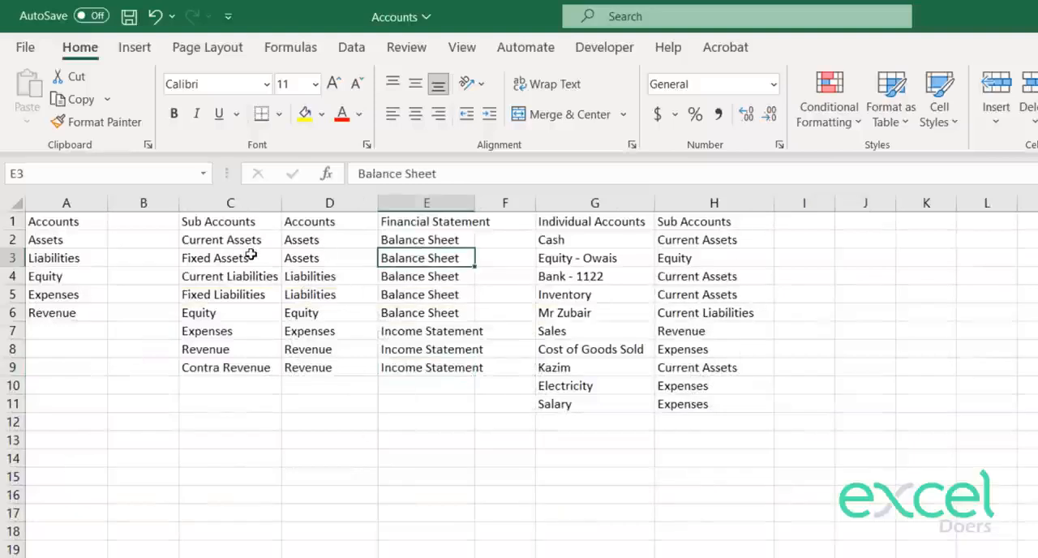
{"action": "left_click", "coordinate": [250, 255]}
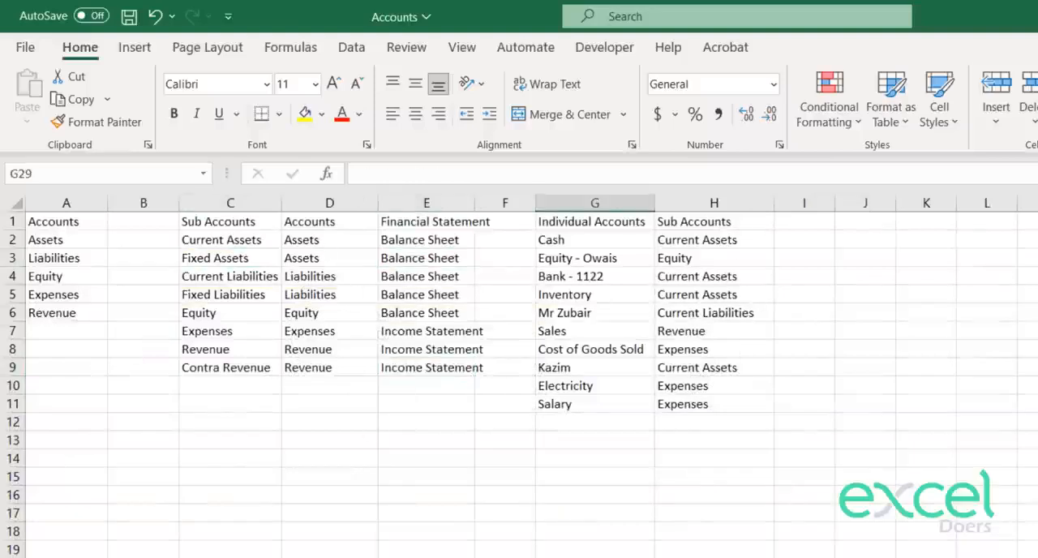
Step: On the trial balance sheet, enter =VLOOKUP(F4,'Chart of Accounts'!$C:$E,3,0) in G4 to return the financial statement
{"action": "key", "text": "ctrl+Page_Down"}
{"action": "key", "text": "ctrl+Page_Up"}
{"action": "key", "text": "ctrl+Page_Up"}
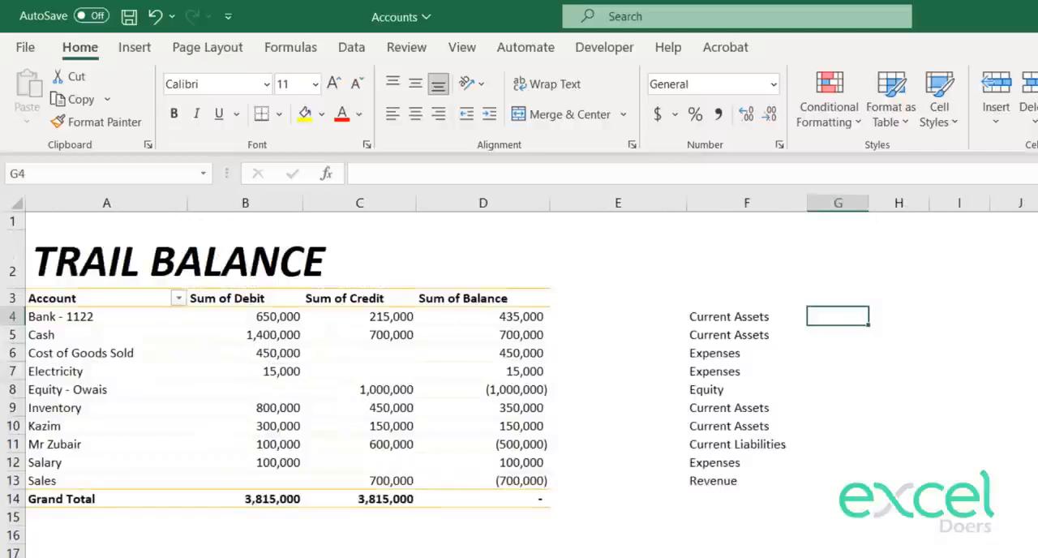
{"action": "type", "text": "=VLOOKUP("}
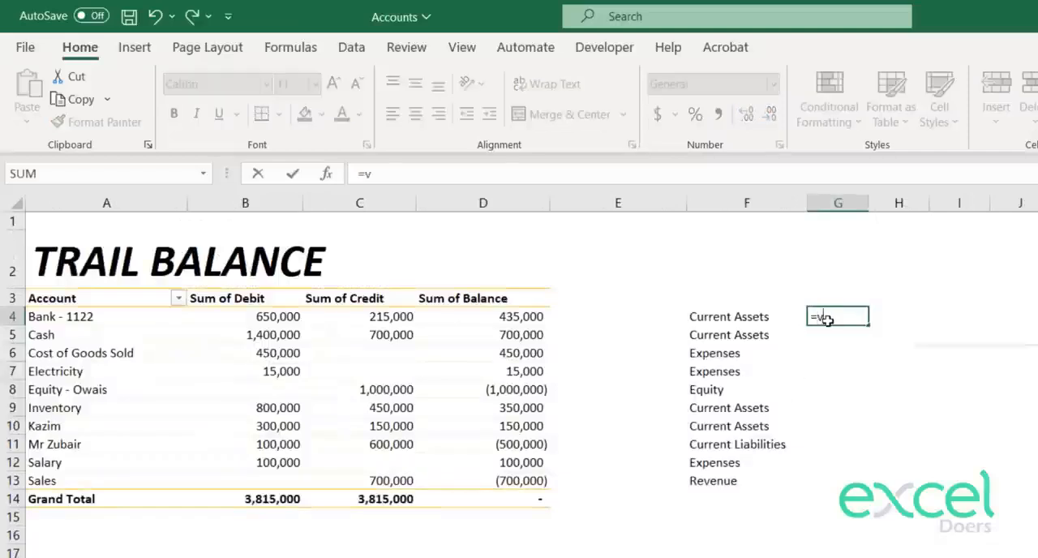
{"action": "key", "text": "Left"}
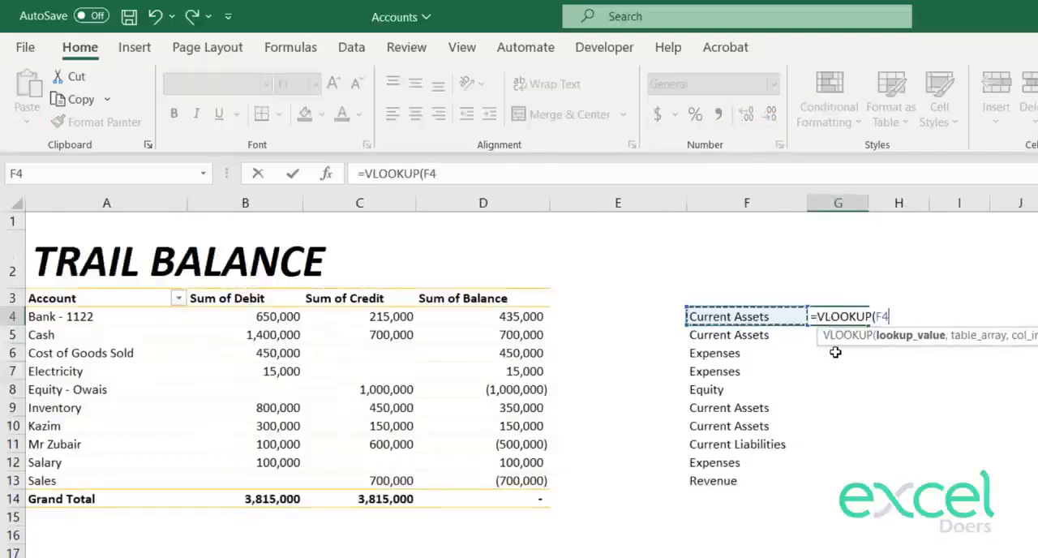
{"action": "type", "text": ","}
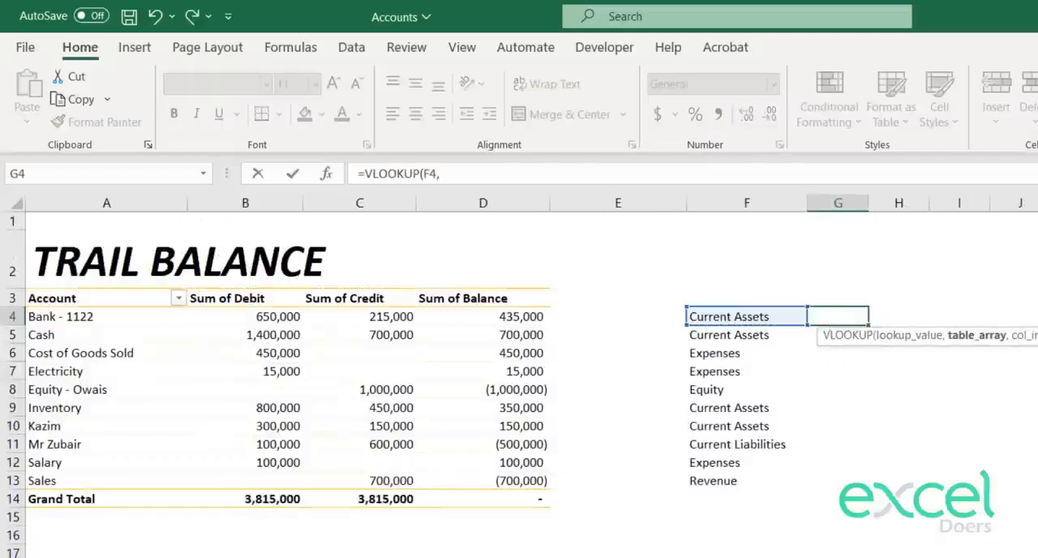
{"action": "key", "text": "ctrl+Page_Down"}
{"action": "left_click_drag", "start_coordinate": [225, 203], "coordinate": [428, 206]}
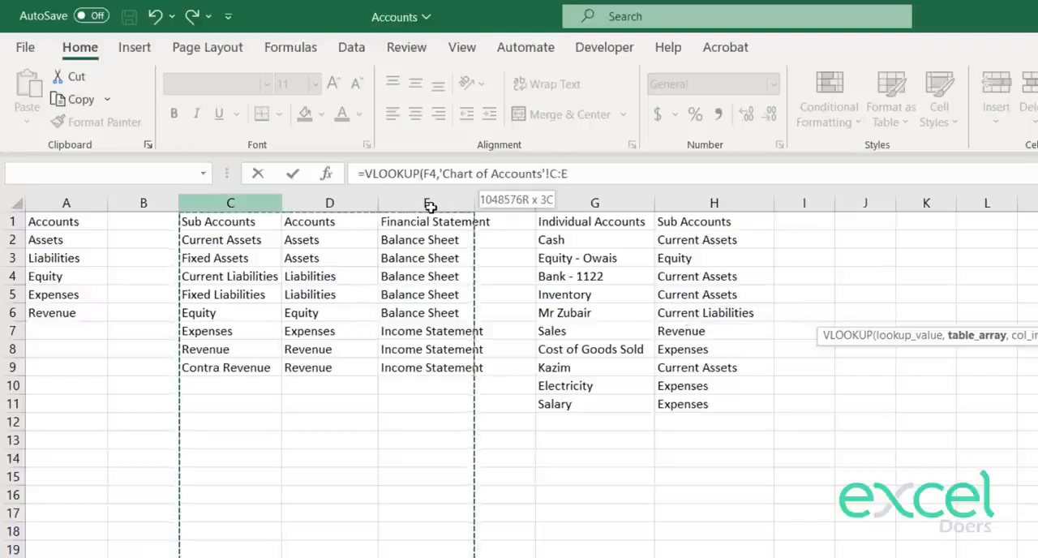
{"action": "key", "text": "F4"}
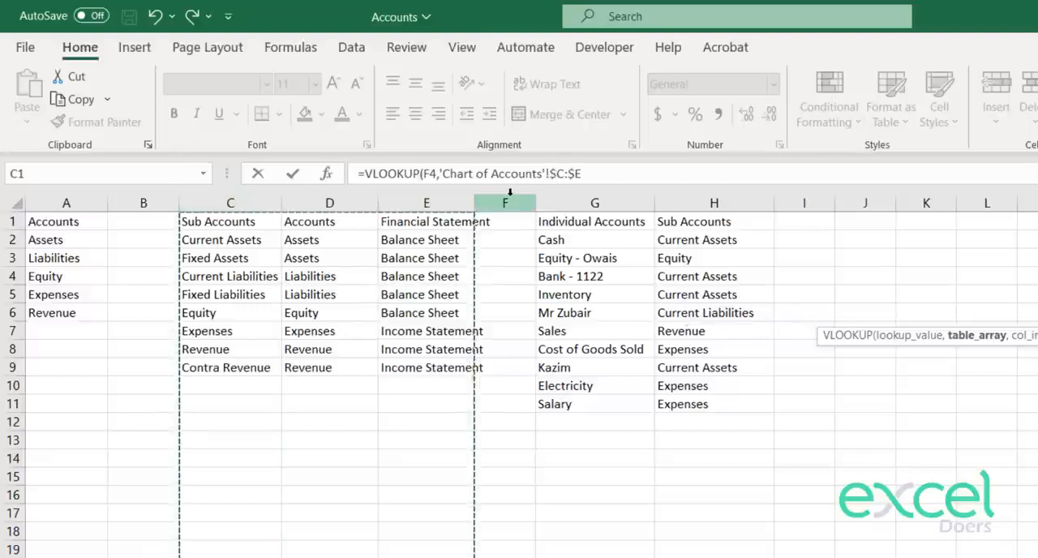
{"action": "type", "text": ",3,0"}
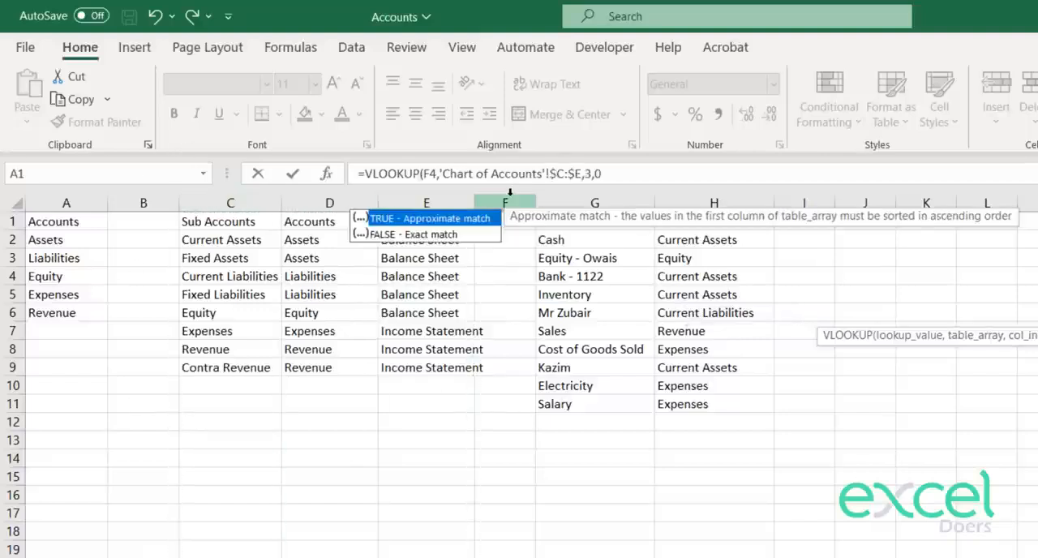
{"action": "key", "text": "Return"}
Step: Copy the financial statement lookup from G4 down to G5:G13
{"action": "key", "text": "Up"}
{"action": "key", "text": "ctrl+c"}
{"action": "key", "text": "Down"}
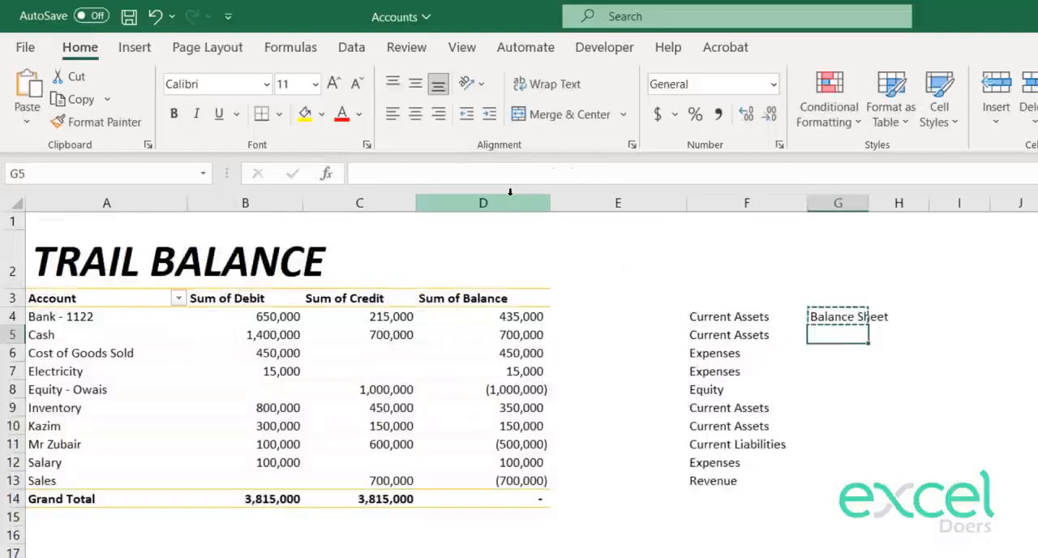
{"action": "key", "text": "shift+Down"}
Step: Review which trial balance accounts map to the income statement and check their sub accounts in column F
{"action": "key", "text": "shift+Down"}
{"action": "key", "text": "shift+Down"}
{"action": "key", "text": "shift+Down"}
{"action": "key", "text": "shift+Down"}
{"action": "key", "text": "shift+Down"}
{"action": "key", "text": "shift+Down"}
{"action": "key", "text": "shift+Down"}
{"action": "key", "text": "ctrl+v"}
{"action": "key", "text": "Escape"}
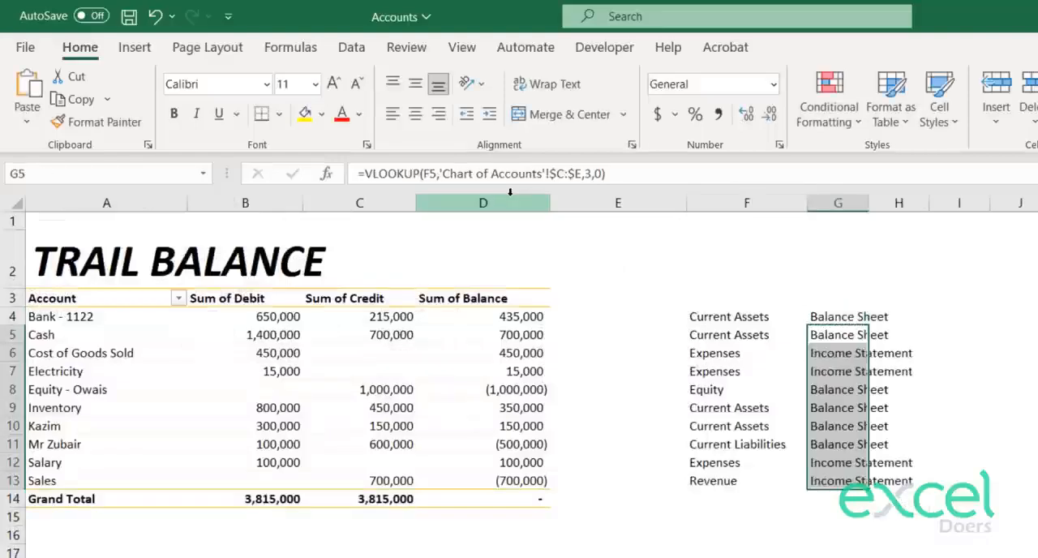
{"action": "key", "text": "Down"}
{"action": "key", "text": "shift+Down"}
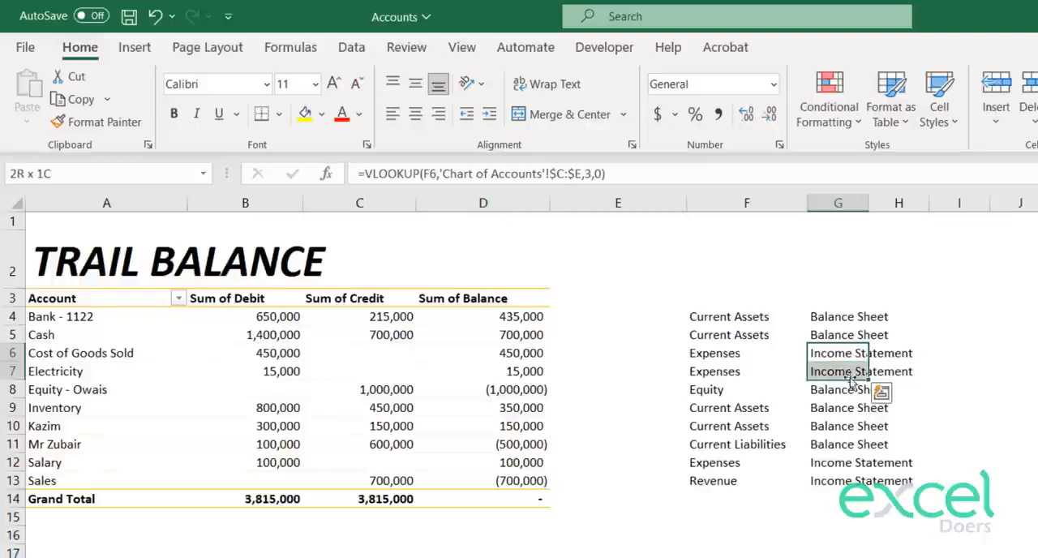
{"action": "left_click_drag", "start_coordinate": [849, 462], "coordinate": [857, 481]}
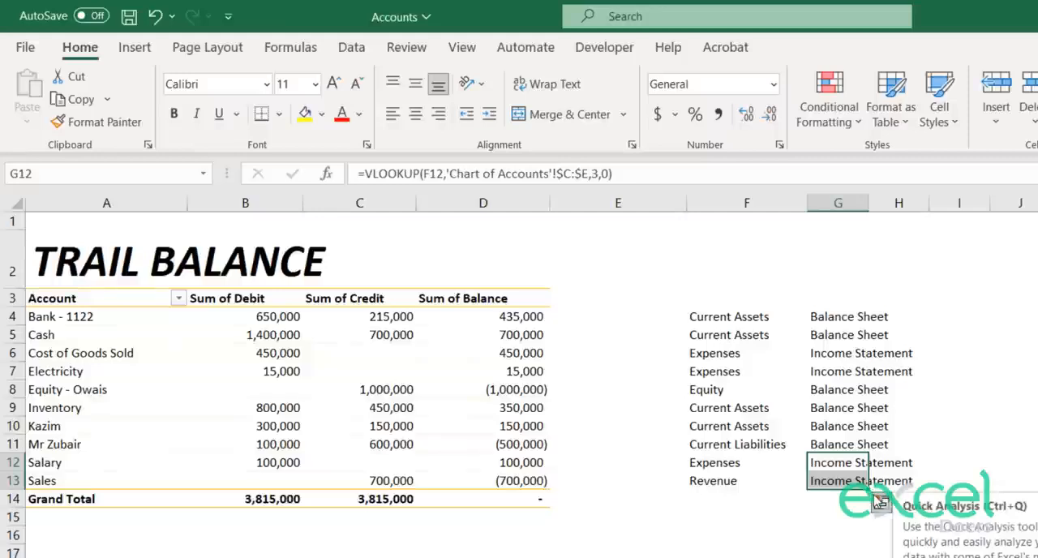
{"action": "key", "text": "Up"}
{"action": "key", "text": "Left"}
{"action": "key", "text": "Up"}
{"action": "key", "text": "Up"}
{"action": "key", "text": "Up"}
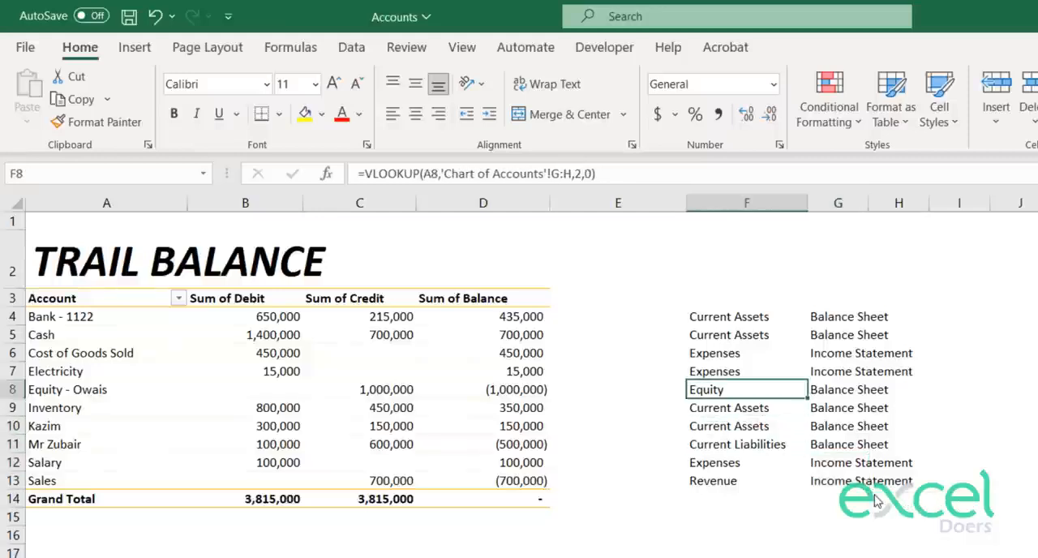
{"action": "key", "text": "Up"}
{"action": "key", "text": "shift+Up"}
{"action": "key", "text": "Down"}
{"action": "key", "text": "Down"}
{"action": "key", "text": "Down"}
{"action": "key", "text": "Down"}
{"action": "key", "text": "Down"}
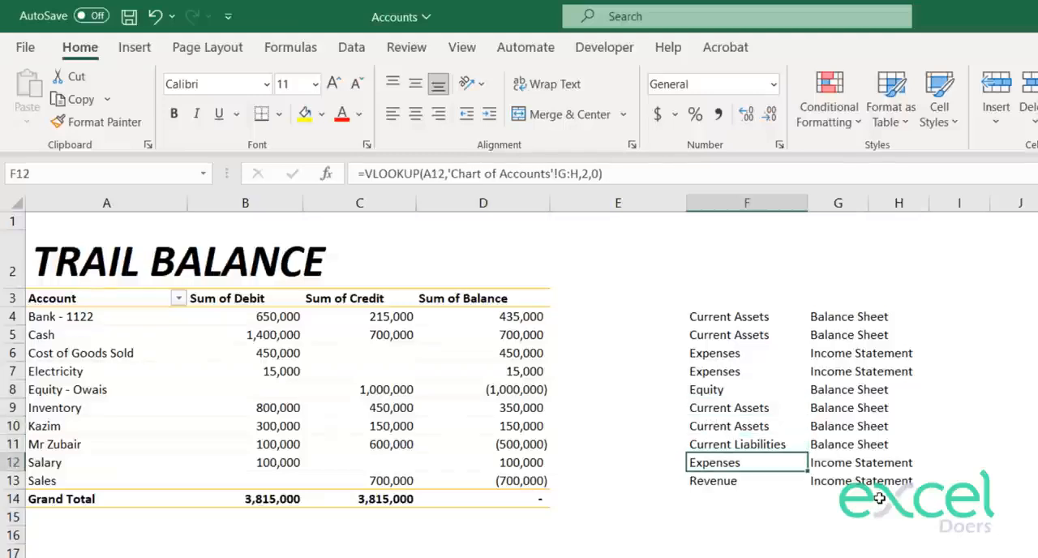
{"action": "key", "text": "Down"}
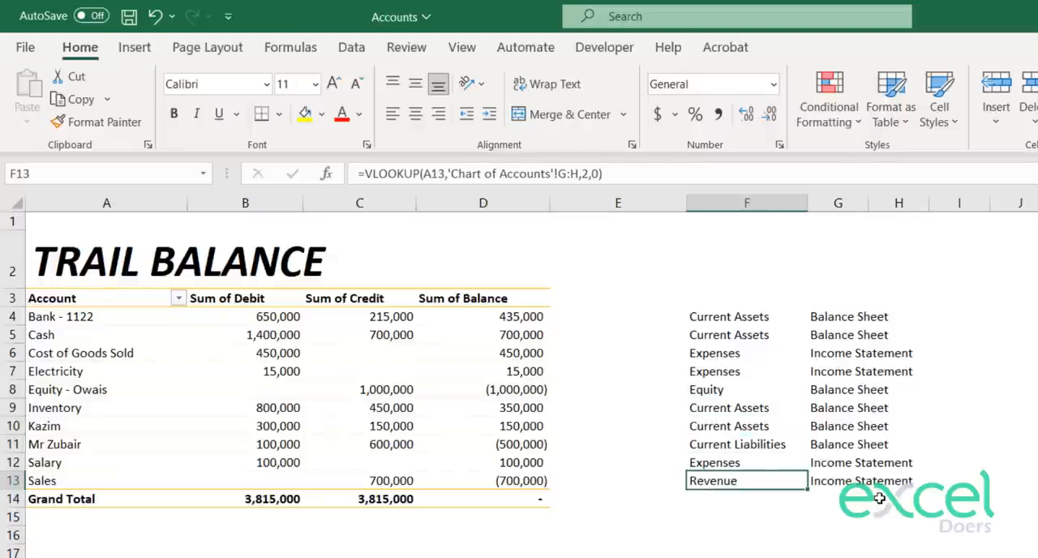
Step: Enter the label "Sales" in B5 of the income statement sheet
{"action": "key", "text": "ctrl+Page_Down"}
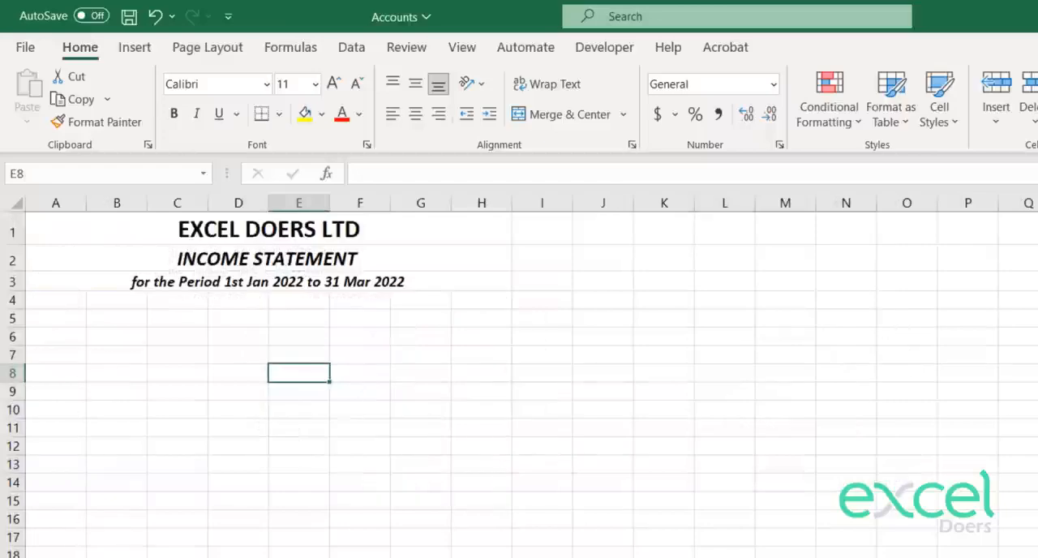
{"action": "key", "text": "Up"}
{"action": "key", "text": "Up"}
{"action": "key", "text": "Up"}
{"action": "key", "text": "Left"}
{"action": "key", "text": "Left"}
{"action": "key", "text": "Left"}
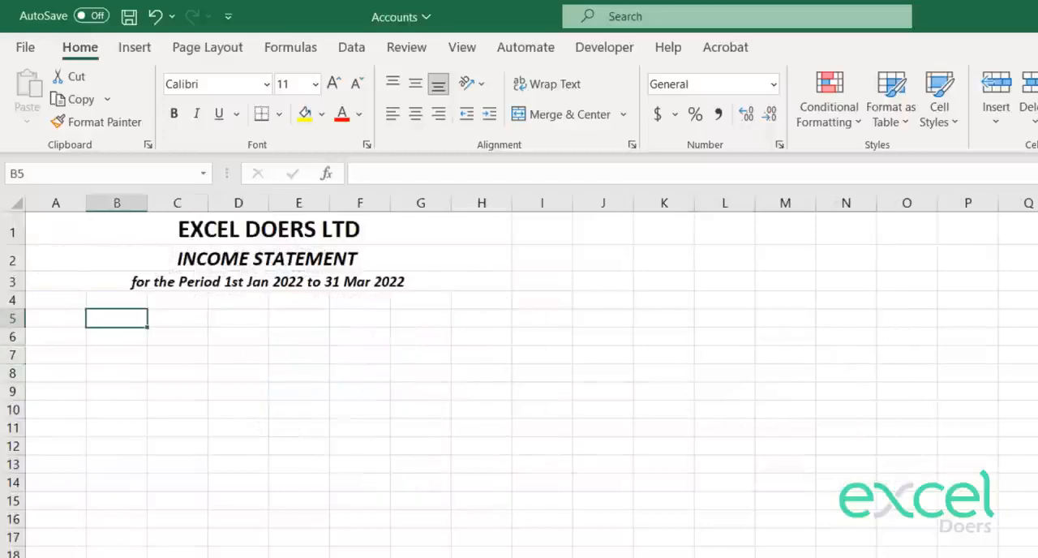
{"action": "type", "text": "Sales"}
{"action": "key", "text": "Return"}
{"action": "key", "text": "Up"}
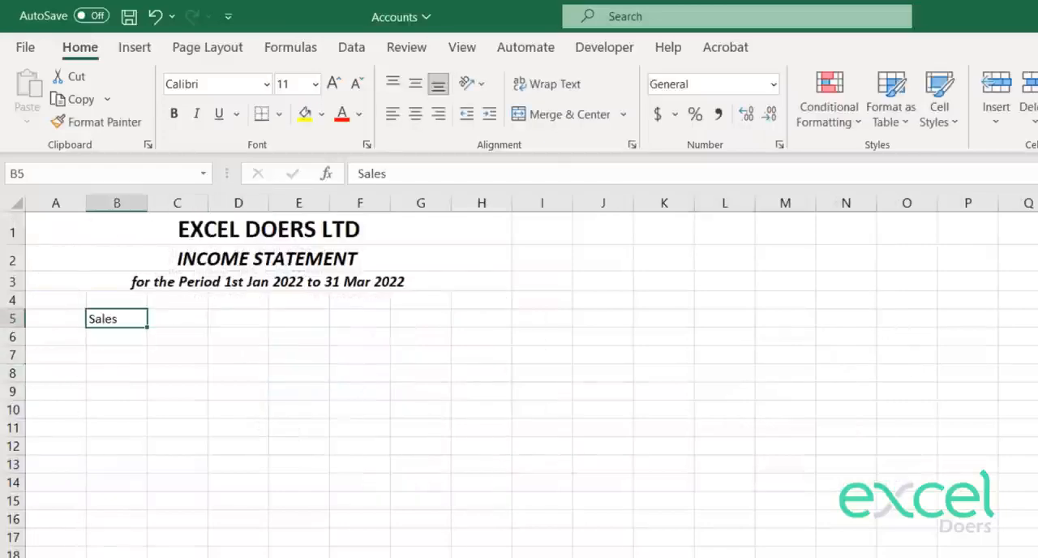
Step: Format the Sales label in B5 as bold italic with font size 14
{"action": "left_click", "coordinate": [174, 114]}
{"action": "left_click", "coordinate": [197, 114]}
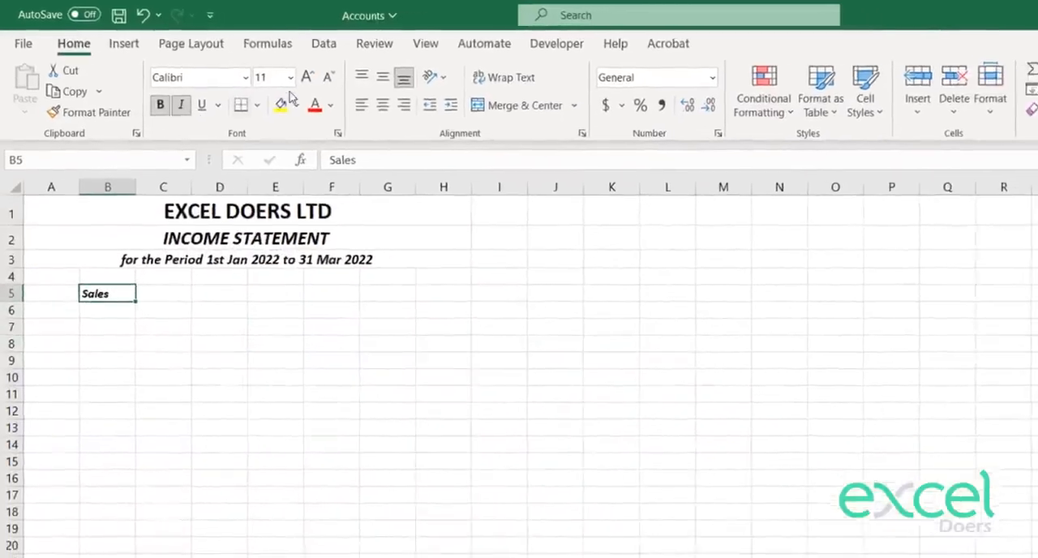
{"action": "left_click", "coordinate": [333, 84]}
{"action": "left_click", "coordinate": [306, 78]}
{"action": "key", "text": "Up"}
{"action": "key", "text": "Down"}
{"action": "key", "text": "Down"}
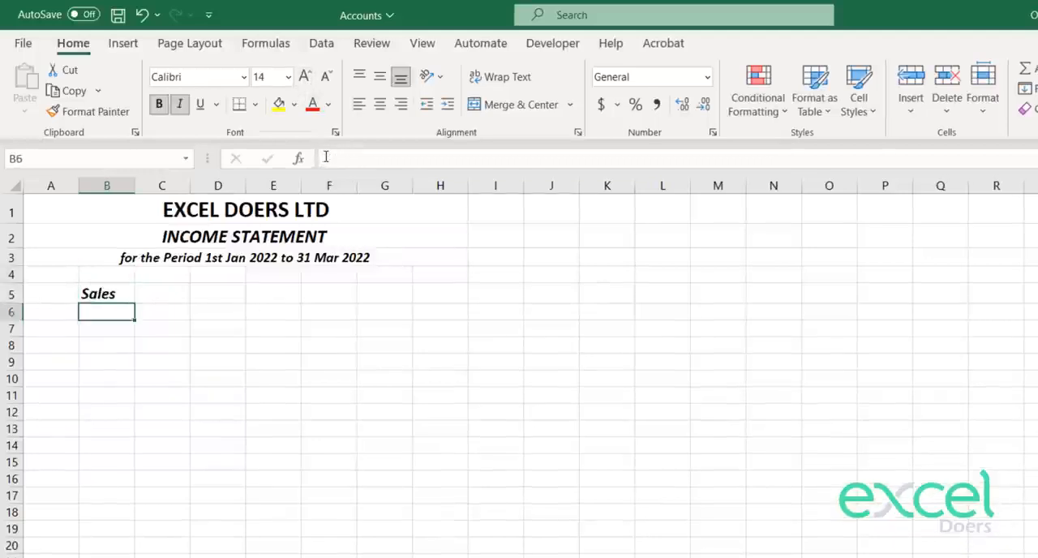
Step: Start a VLOOKUP formula in F5 of the income statement with the Sales label in B5 as the lookup value
{"action": "key", "text": "Up"}
{"action": "key", "text": "Right"}
{"action": "key", "text": "Right"}
{"action": "key", "text": "Right"}
{"action": "key", "text": "Right"}
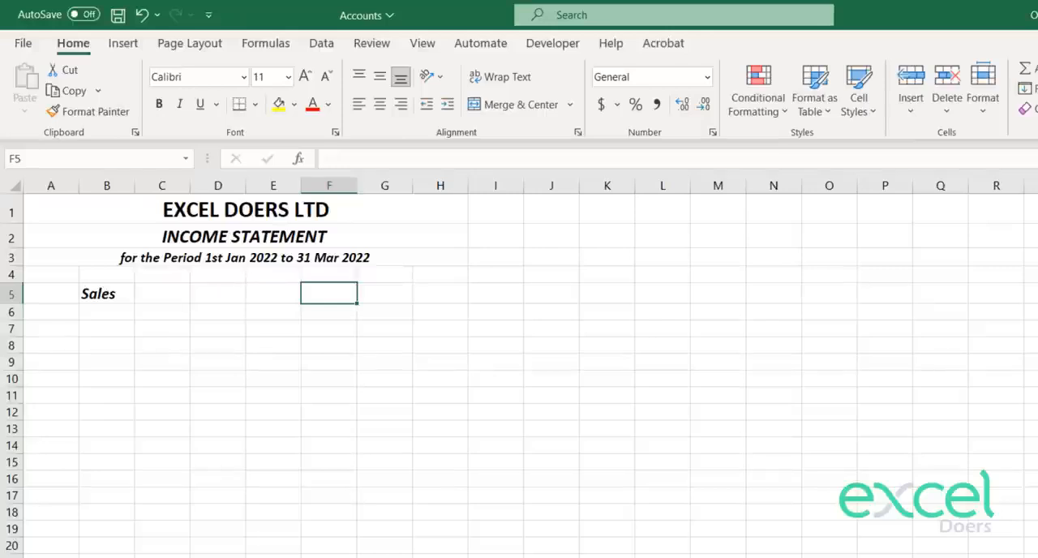
{"action": "key", "text": "ctrl+Page_Up"}
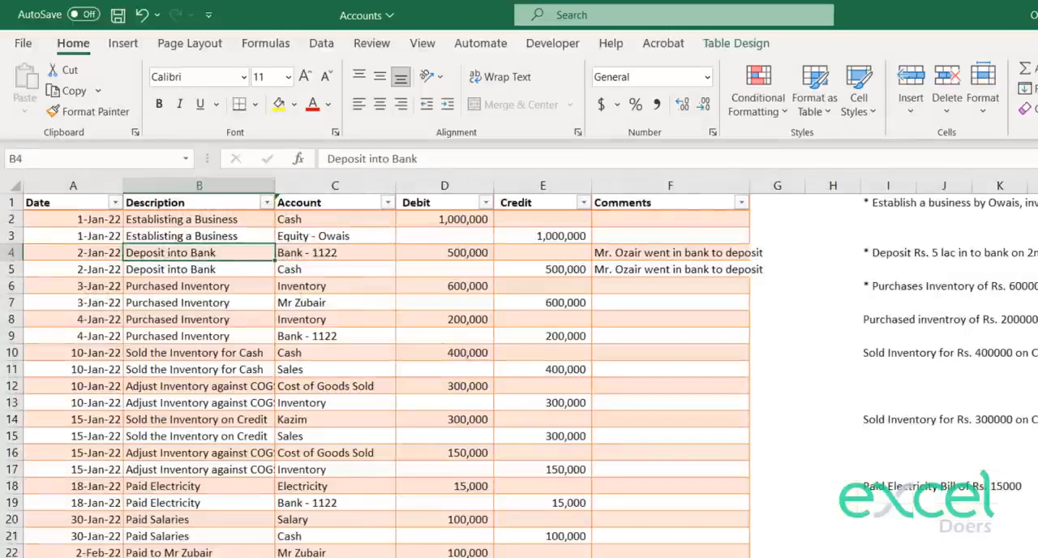
{"action": "key", "text": "ctrl+Page_Down"}
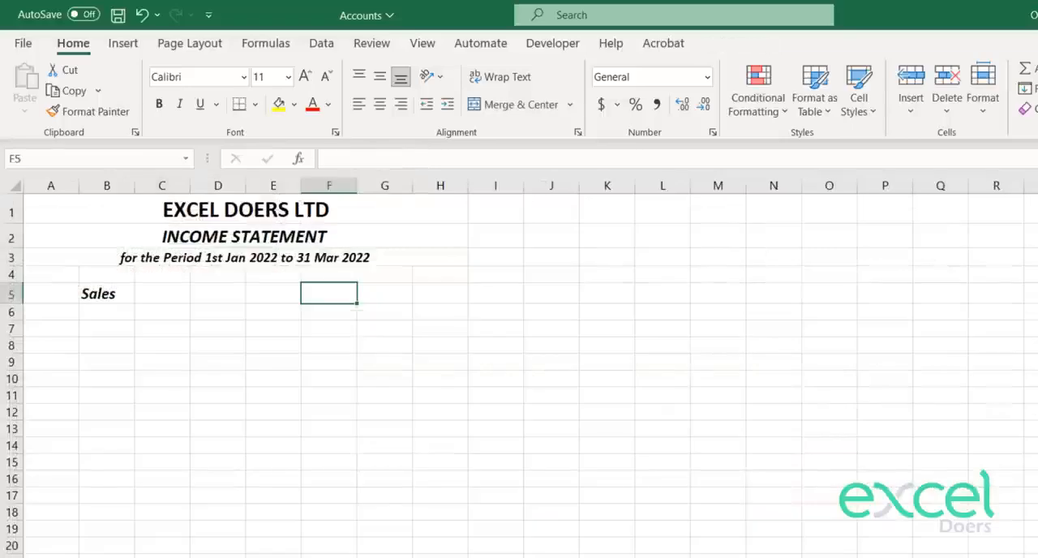
{"action": "type", "text": "=vlo"}
{"action": "key", "text": "Tab"}
{"action": "key", "text": "Left"}
{"action": "key", "text": "Left"}
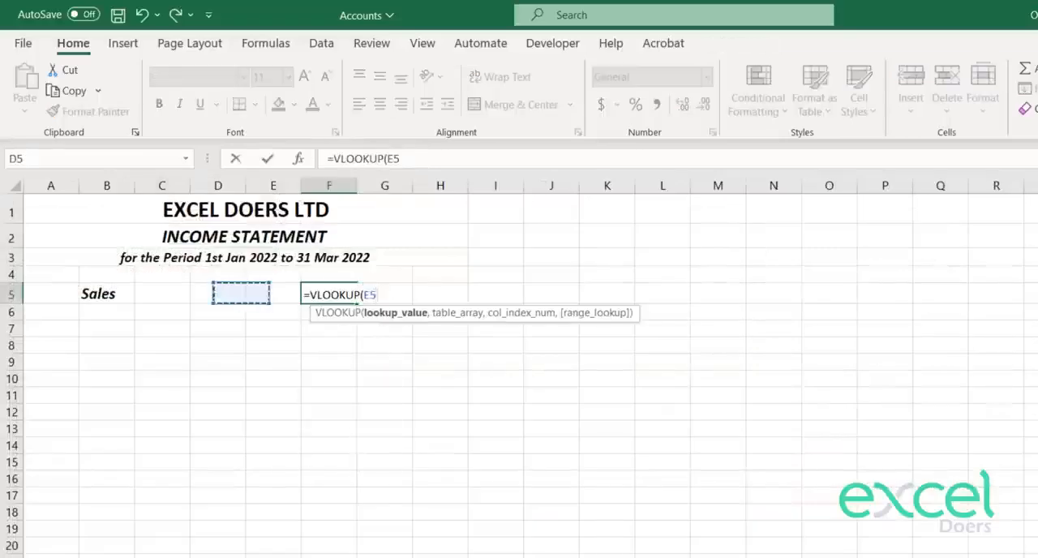
{"action": "key", "text": "Left"}
{"action": "key", "text": "Left"}
{"action": "type", "text": ","}
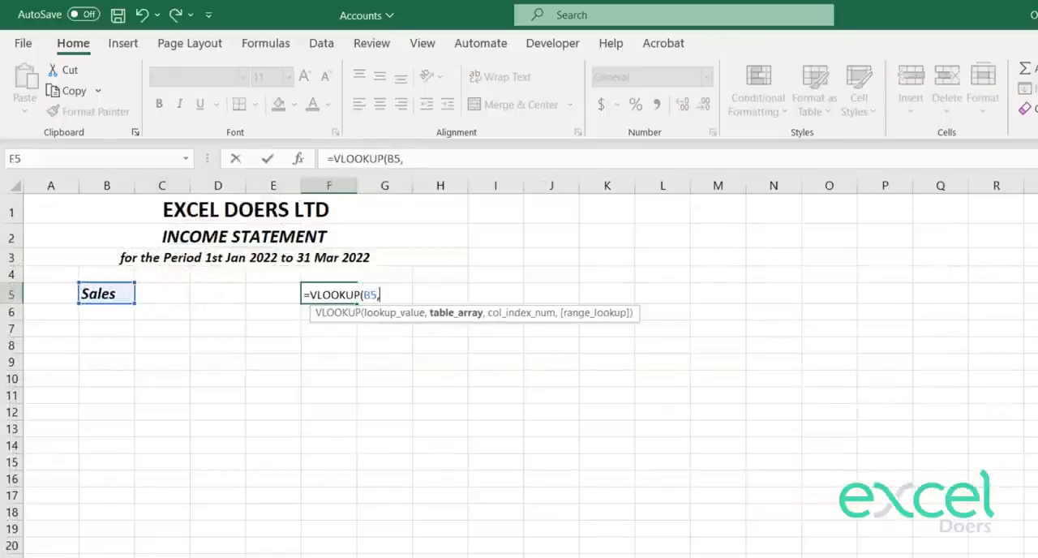
Step: Complete the F5 lookup with table array 'Trail Balance'!$A$4:$D$13, column index 4 and exact match 0
{"action": "key", "text": "ctrl+Page_Up"}
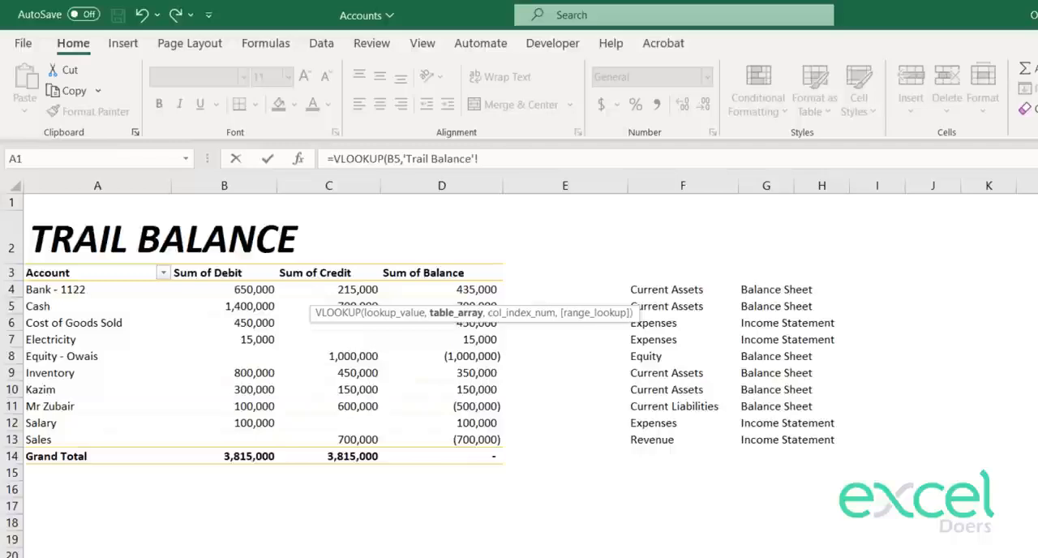
{"action": "left_click_drag", "start_coordinate": [68, 293], "coordinate": [404, 437]}
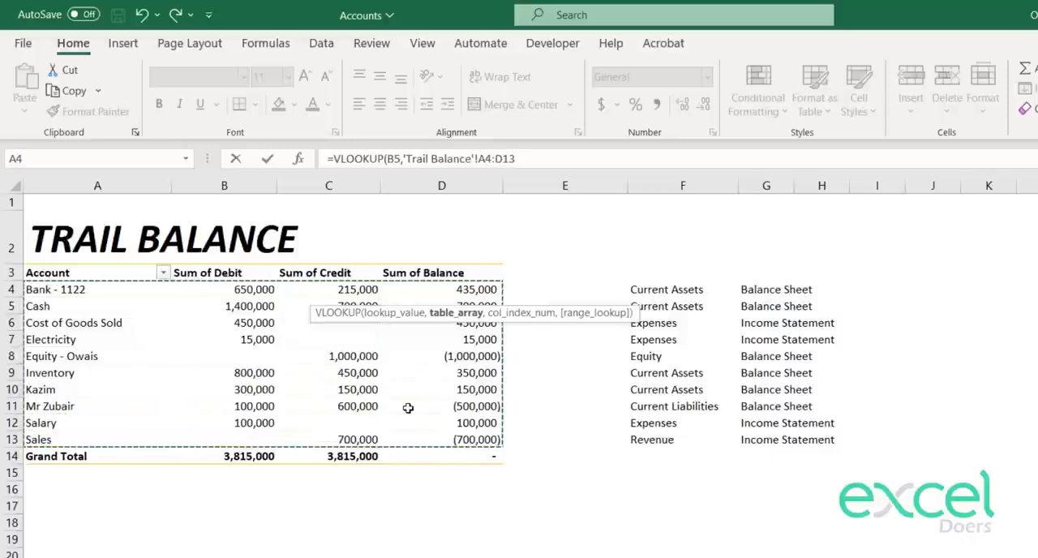
{"action": "key", "text": "F4"}
{"action": "type", "text": ","}
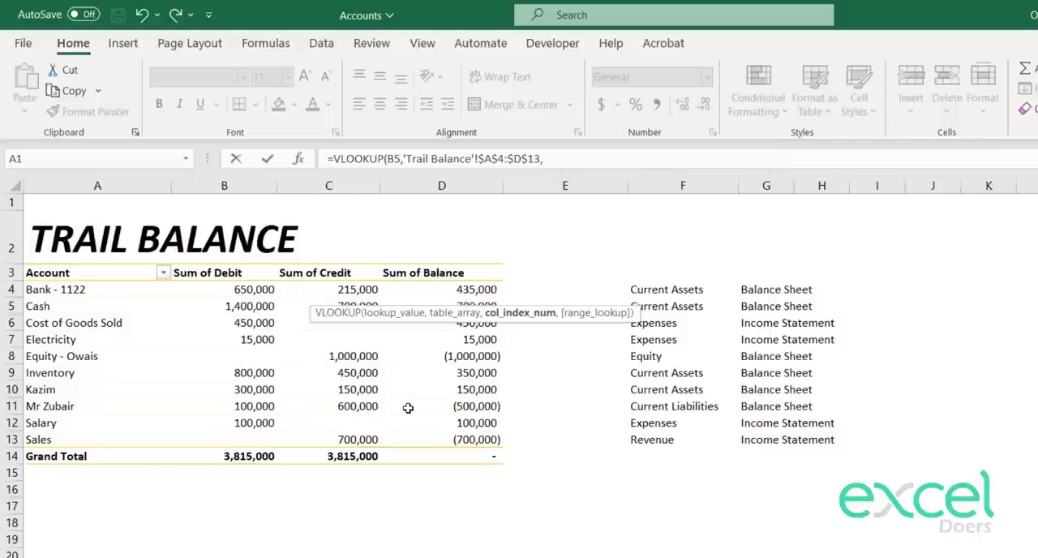
{"action": "type", "text": "4,0"}
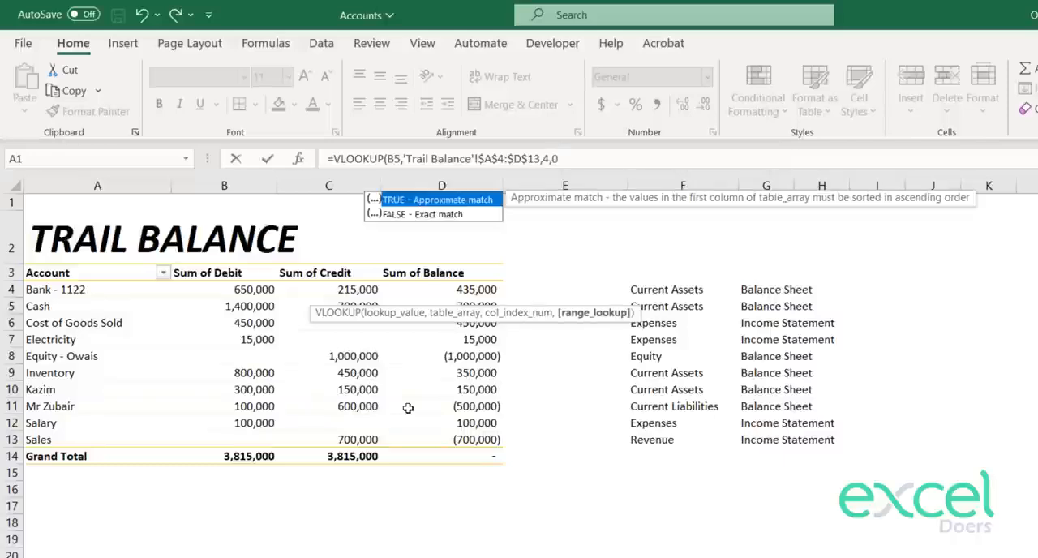
{"action": "key", "text": "Return"}
{"action": "key", "text": "Up"}
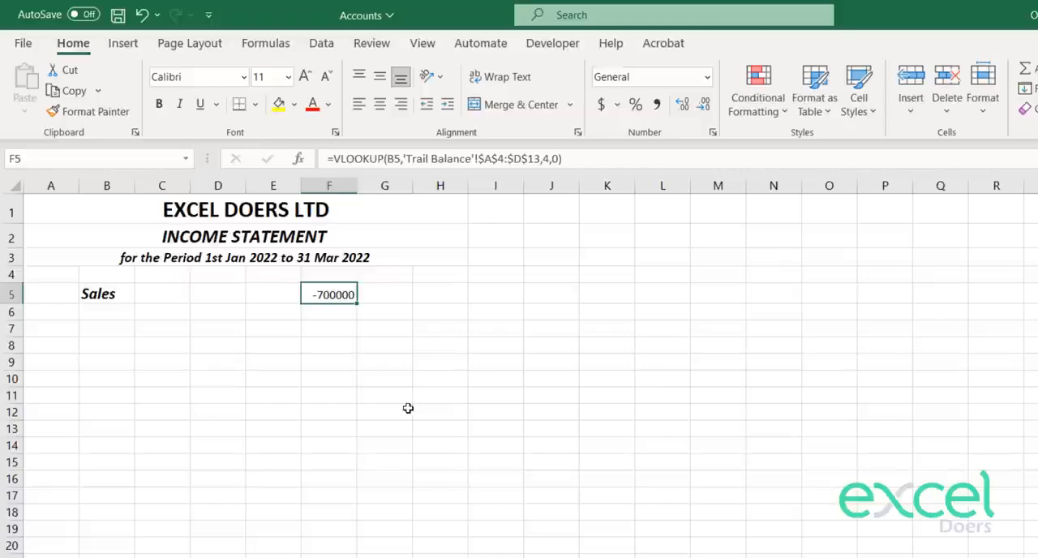
Step: Multiply the Sales lookup formula in F5 by -1 to reverse its sign
{"action": "left_click", "coordinate": [596, 161]}
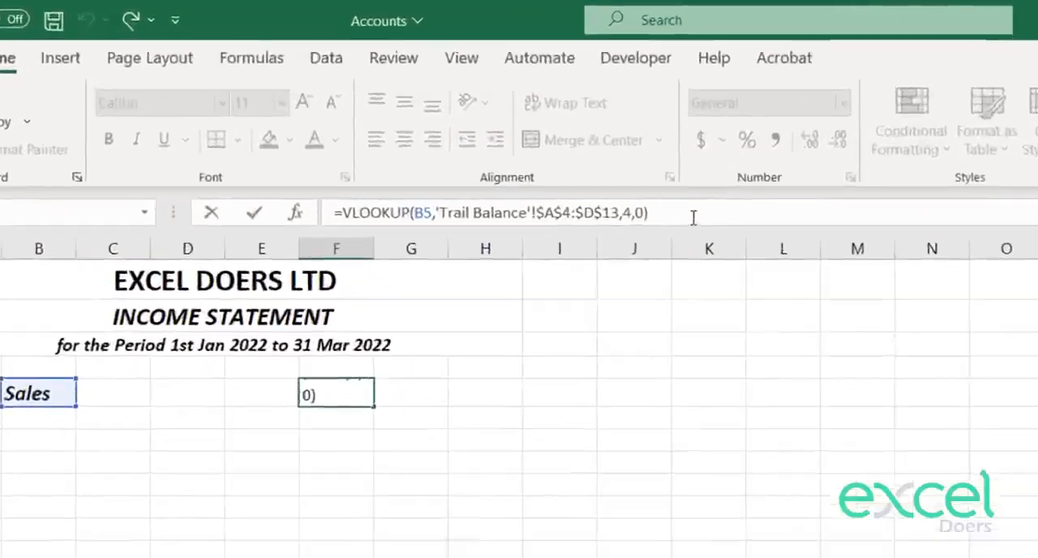
{"action": "type", "text": "*"}
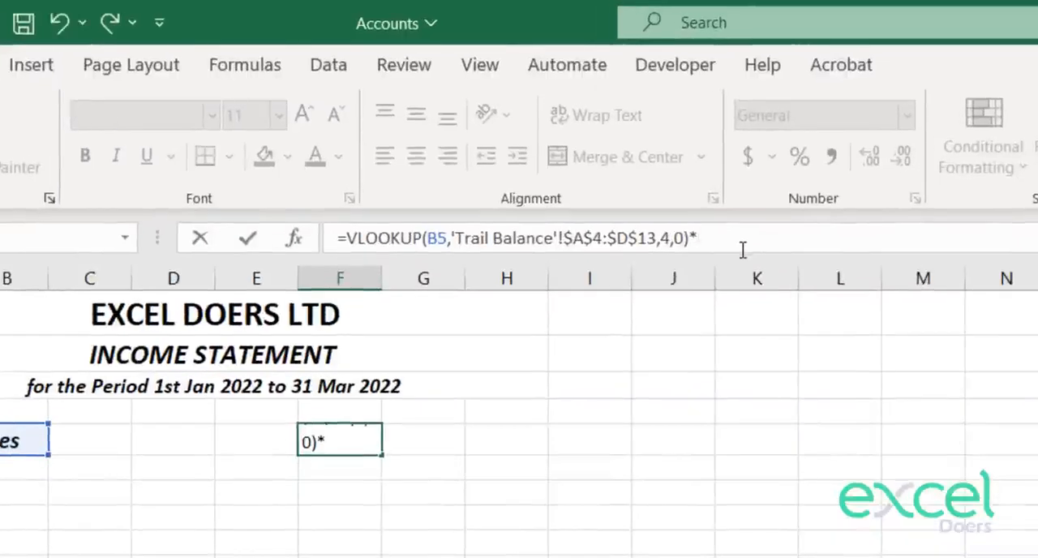
{"action": "type", "text": "-1"}
{"action": "key", "text": "Return"}
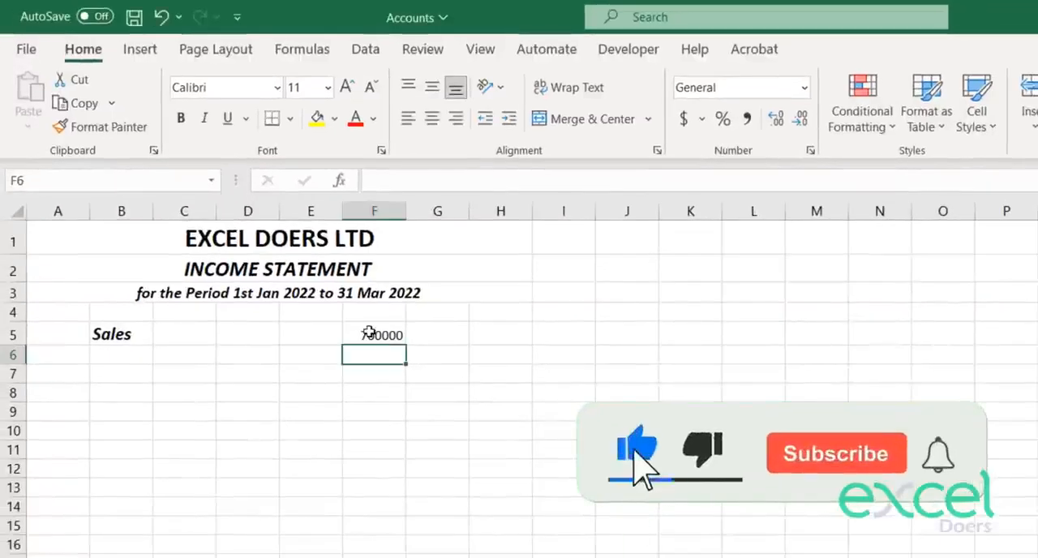
Step: Vertically middle-align the Sales amount in F5 and set its font size to 14
{"action": "left_click", "coordinate": [395, 332]}
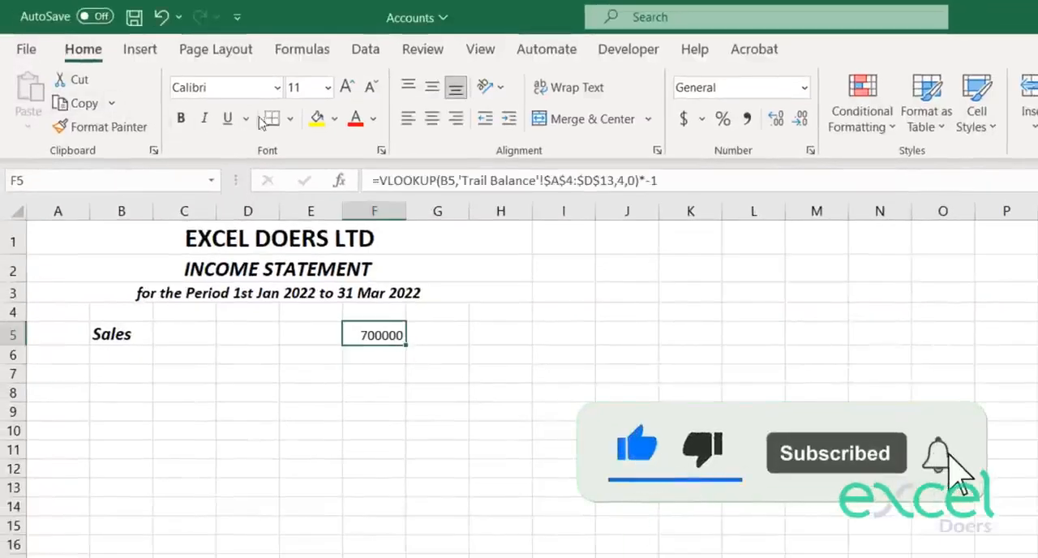
{"action": "left_click", "coordinate": [431, 86]}
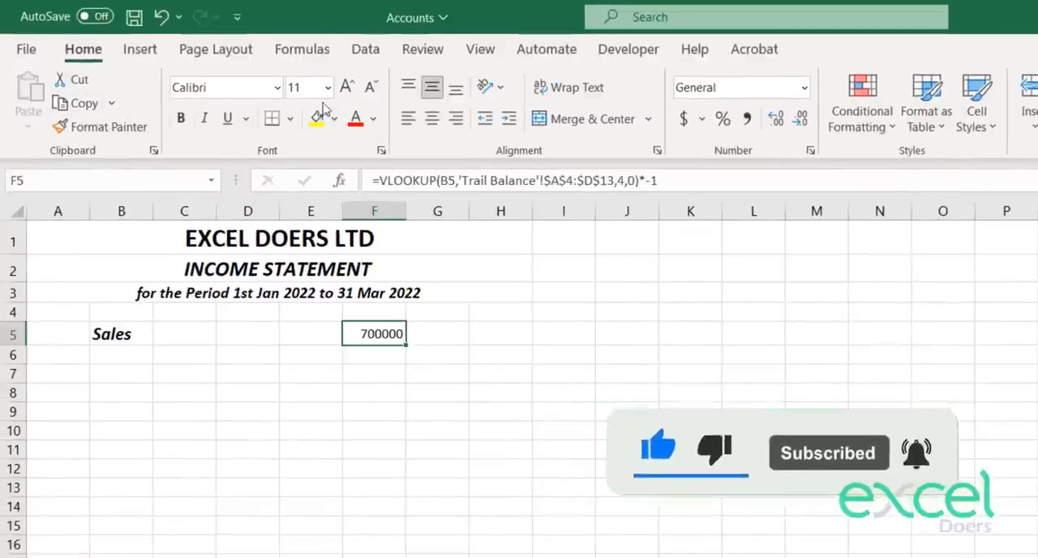
{"action": "left_click", "coordinate": [346, 87]}
{"action": "left_click", "coordinate": [346, 87]}
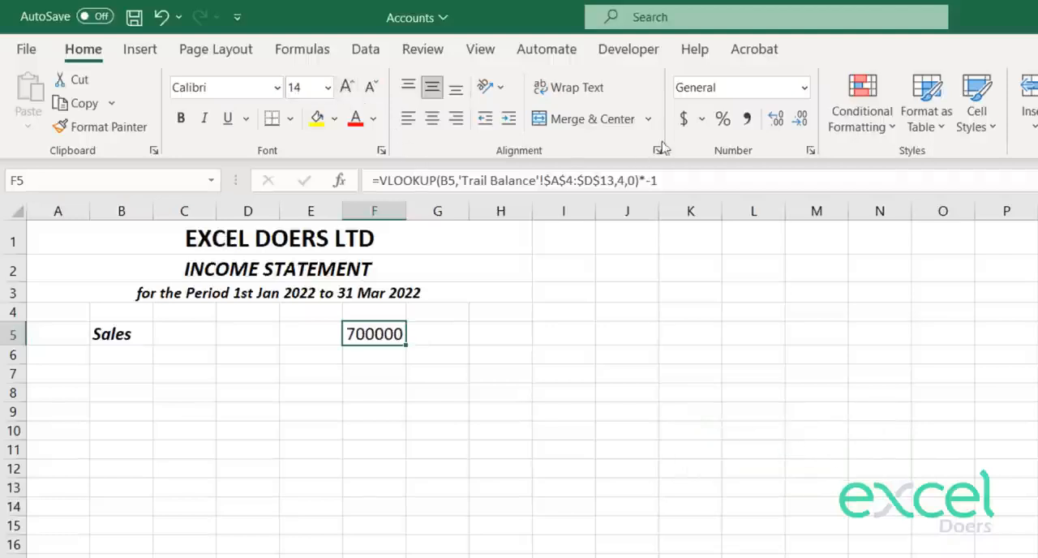
Step: Apply comma style to the Sales amount in F5 and remove its decimal places
{"action": "left_click", "coordinate": [747, 119]}
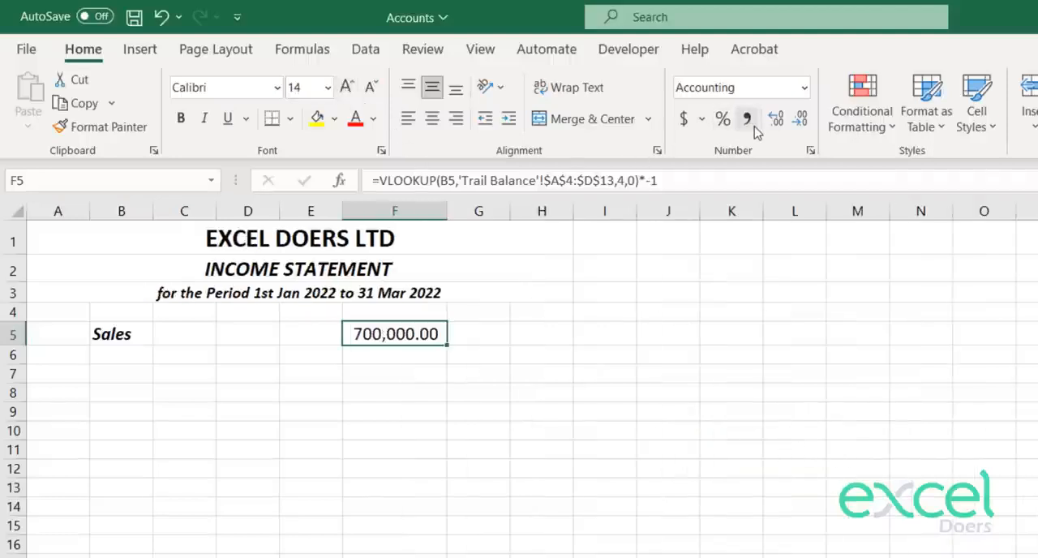
{"action": "left_click", "coordinate": [801, 119]}
{"action": "left_click", "coordinate": [802, 119]}
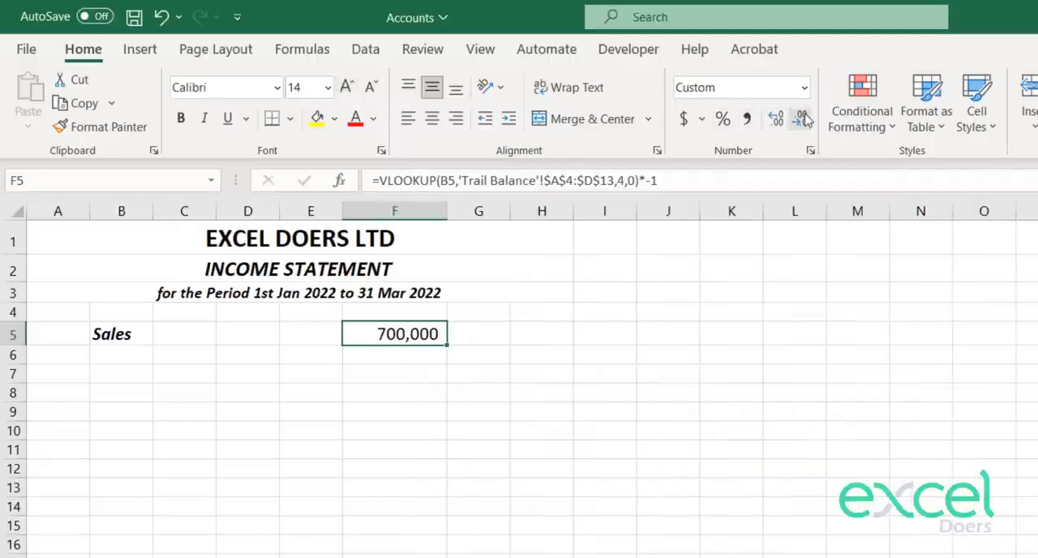
{"action": "key", "text": "Down"}
{"action": "key", "text": "Up"}
{"action": "key", "text": "Left"}
{"action": "key", "text": "Left"}
{"action": "key", "text": "Left"}
{"action": "key", "text": "Left"}
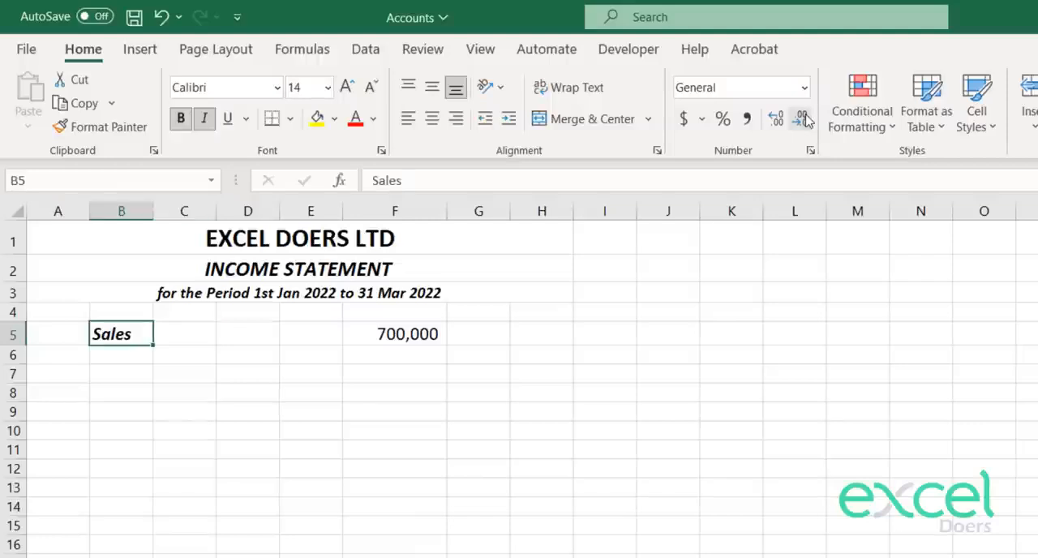
{"action": "key", "text": "Right"}
{"action": "key", "text": "Right"}
{"action": "key", "text": "Right"}
{"action": "key", "text": "Right"}
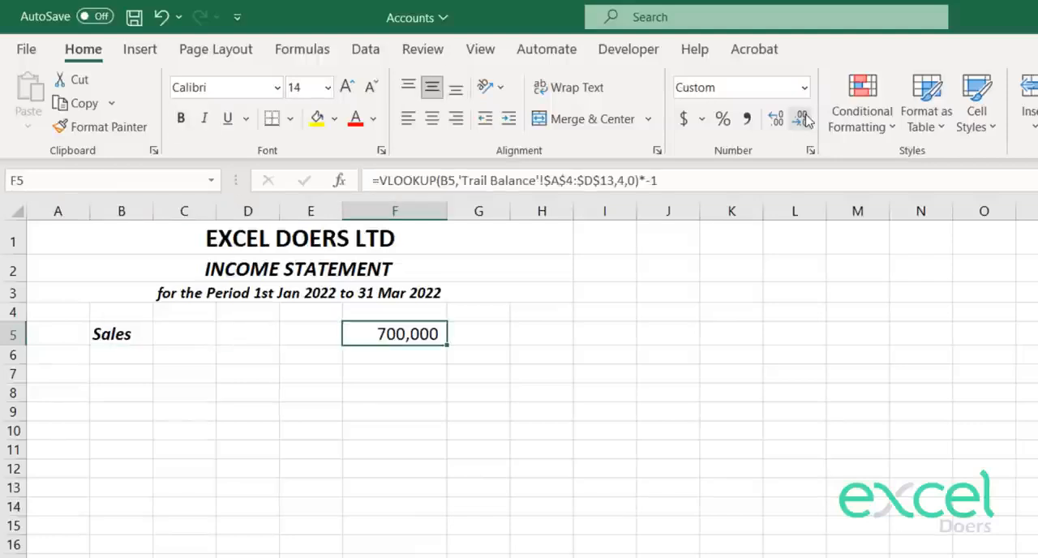
Step: Enter the label "Cost of Good Sold" in B6, directly below the Sales label
{"action": "key", "text": "Left"}
{"action": "key", "text": "Down"}
{"action": "key", "text": "Left"}
{"action": "key", "text": "Left"}
{"action": "key", "text": "Left"}
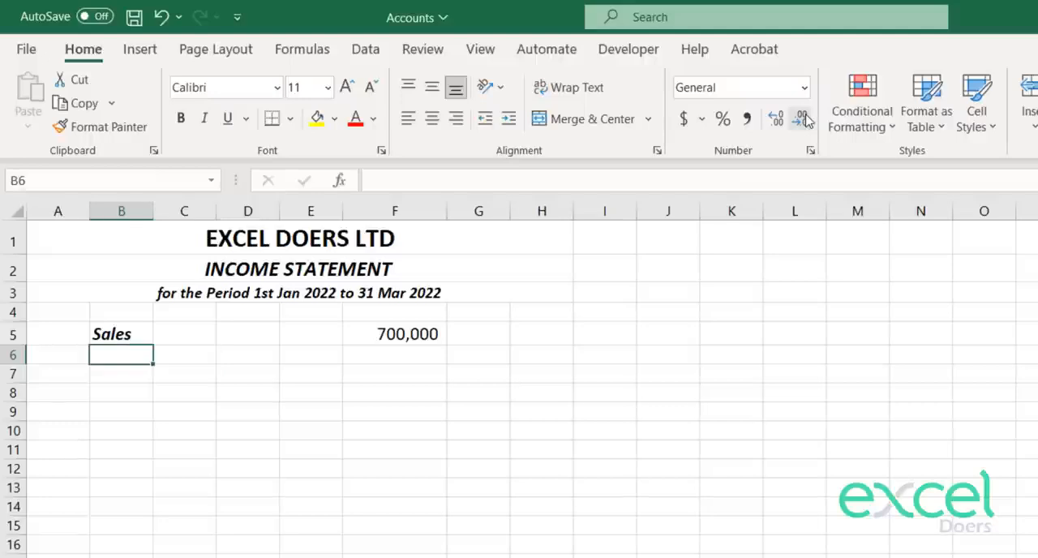
{"action": "type", "text": "Cost o"}
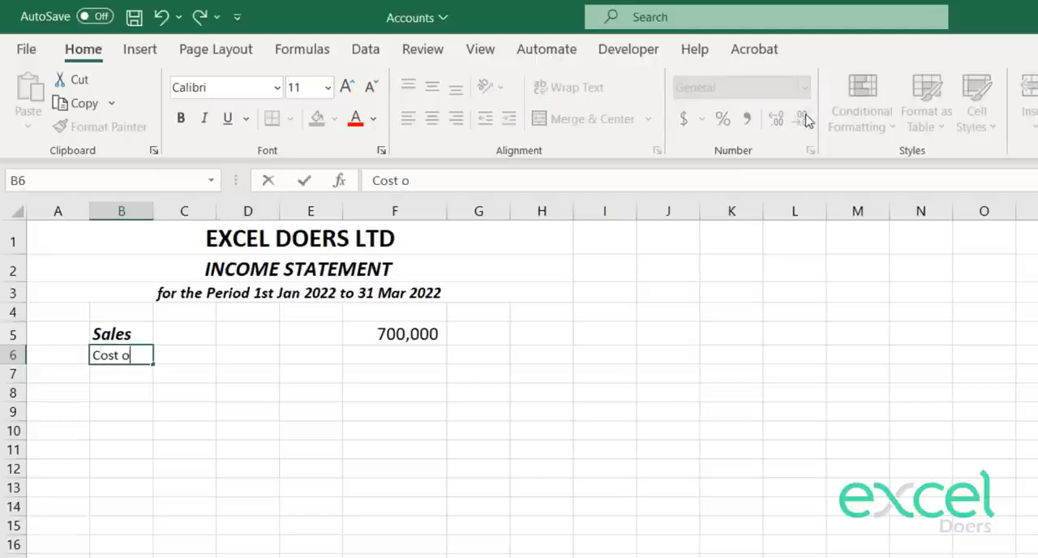
{"action": "type", "text": "f Good Sold"}
{"action": "key", "text": "Return"}
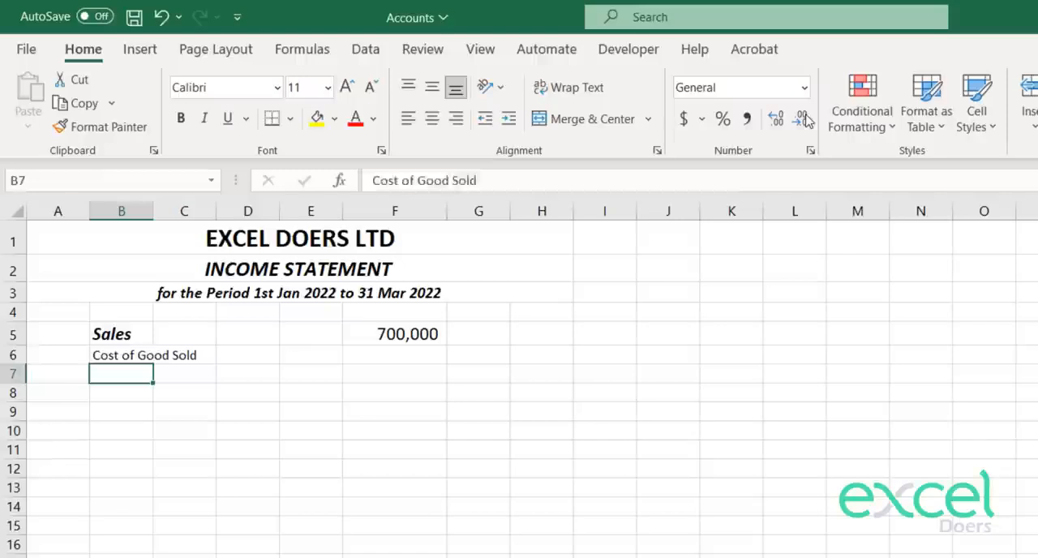
Step: Make the cost label in B6 bold and italic, and set its font size to 12
{"action": "key", "text": "Up"}
{"action": "left_click", "coordinate": [181, 119]}
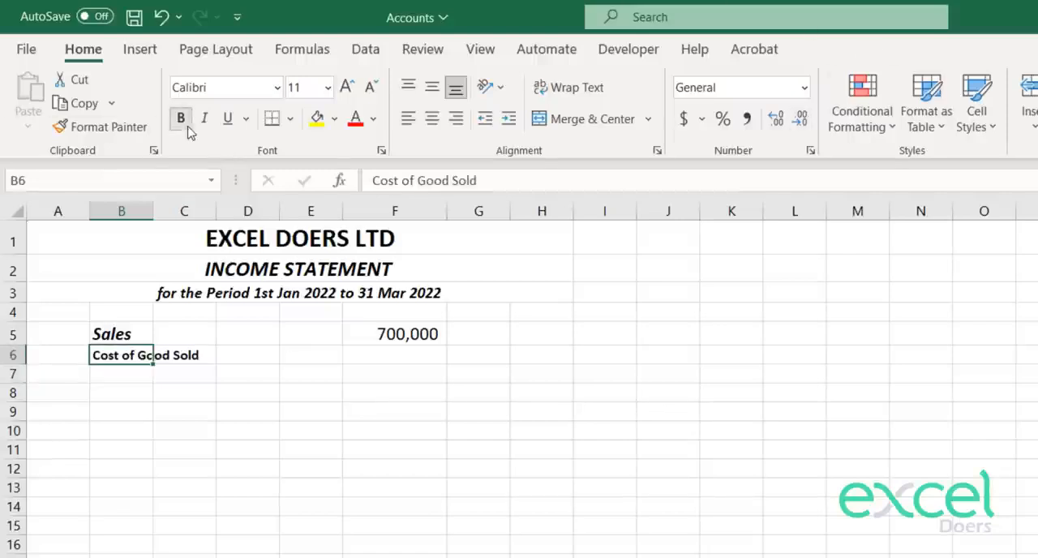
{"action": "left_click", "coordinate": [203, 119]}
{"action": "left_click", "coordinate": [346, 86]}
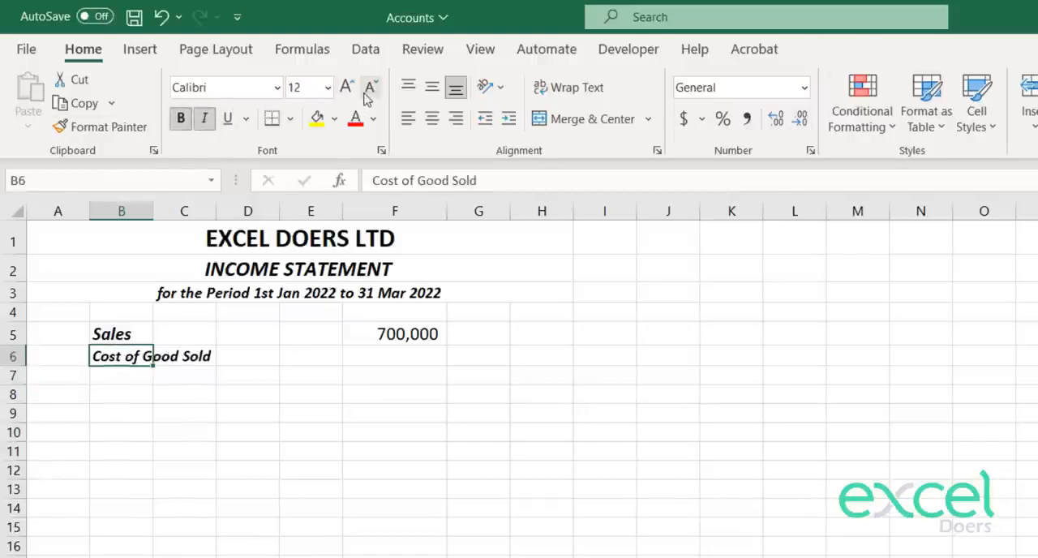
Step: Examine the Cost of Goods Sold row on the trial balance sheet, comparing its classification with that of Sales and checking its debit amount
{"action": "key", "text": "Down"}
{"action": "key", "text": "Down"}
{"action": "key", "text": "Up"}
{"action": "key", "text": "Up"}
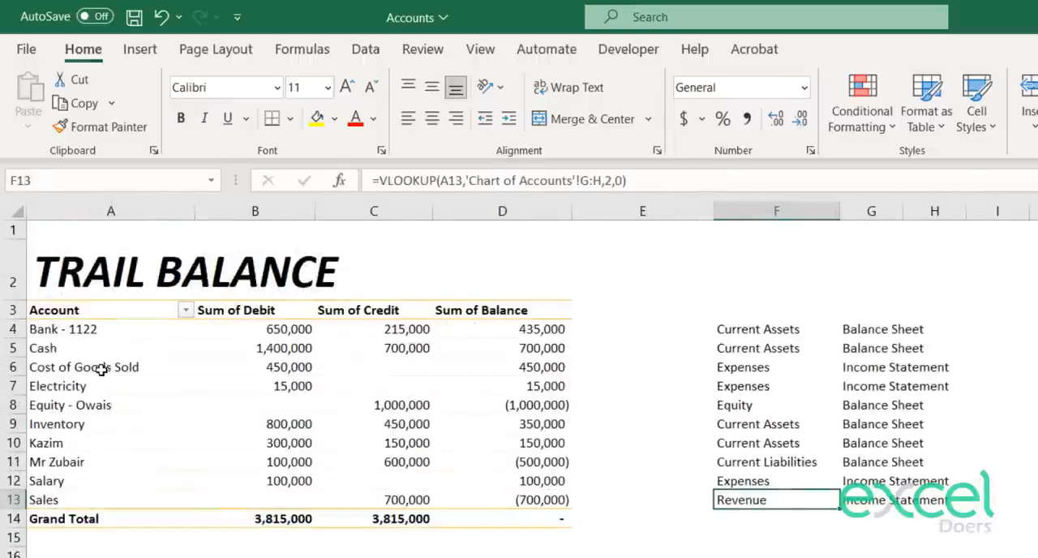
{"action": "left_click", "coordinate": [94, 369]}
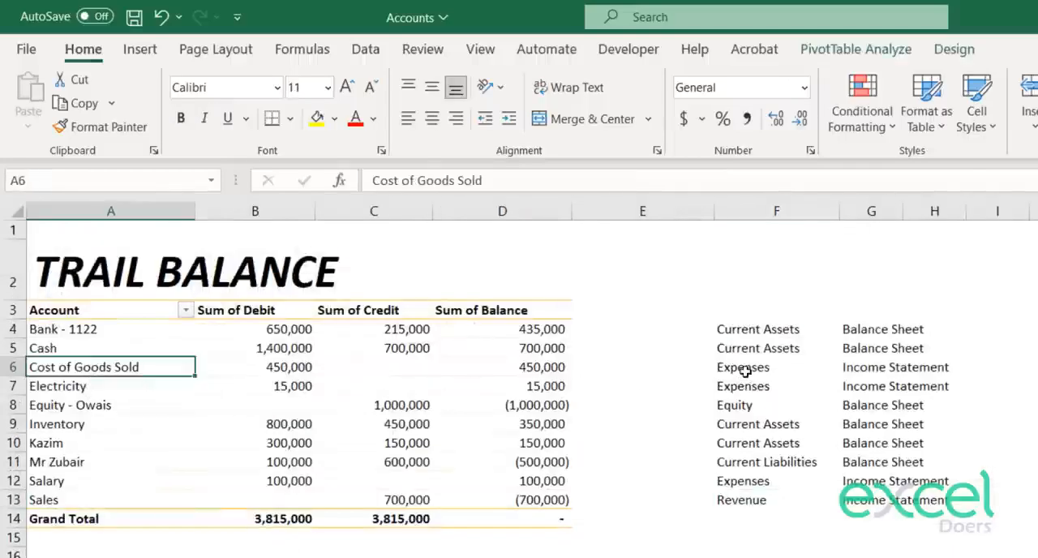
{"action": "left_click_drag", "start_coordinate": [750, 366], "coordinate": [915, 371]}
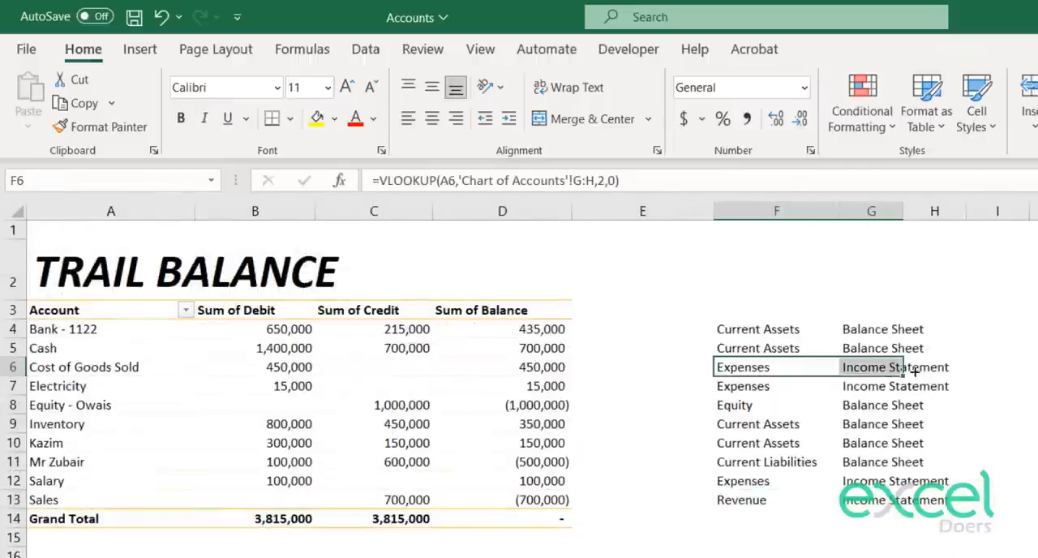
{"action": "left_click", "coordinate": [757, 498]}
{"action": "key", "text": "shift+Right"}
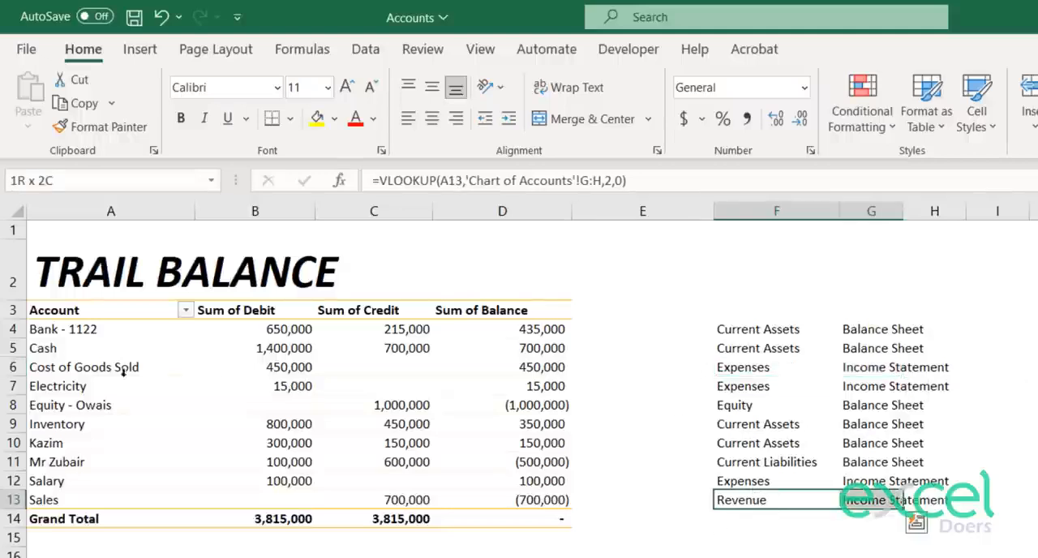
{"action": "left_click", "coordinate": [276, 367]}
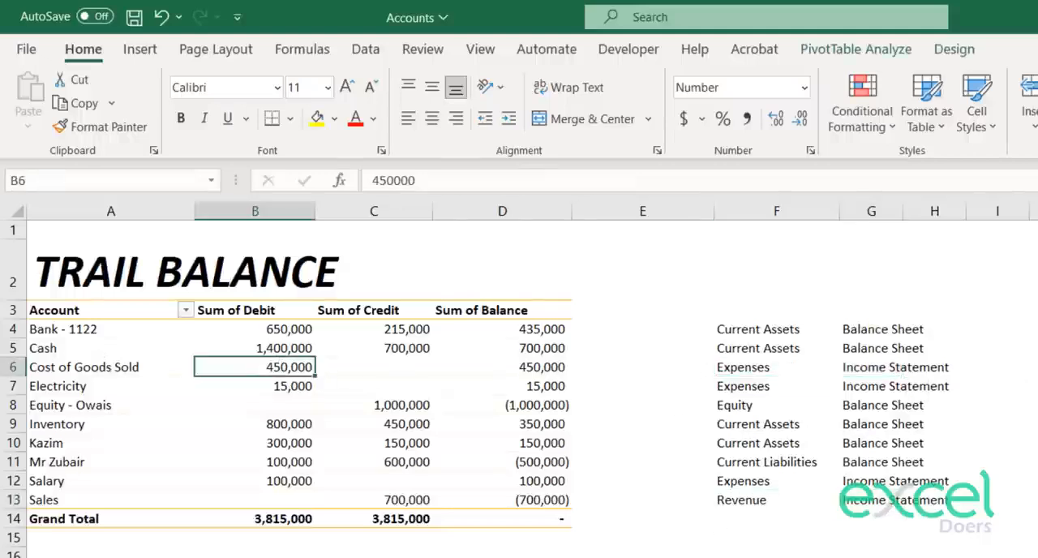
Step: Copy the Sales lookup formula from F5 into F6 of the income statement for the cost row
{"action": "key", "text": "ctrl+Page_Down"}
{"action": "key", "text": "Right"}
{"action": "key", "text": "Right"}
{"action": "key", "text": "Right"}
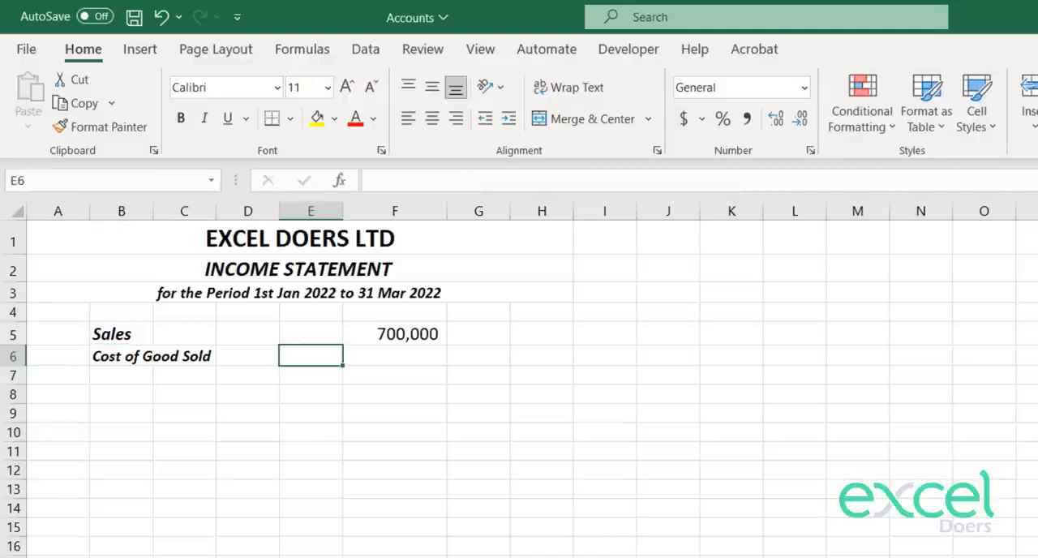
{"action": "key", "text": "Right"}
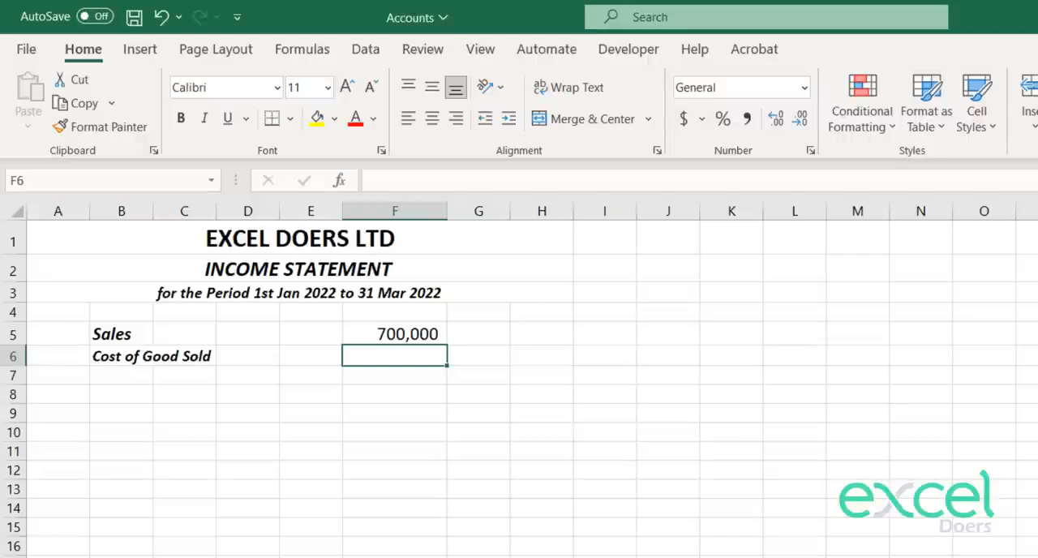
{"action": "left_click", "coordinate": [395, 333]}
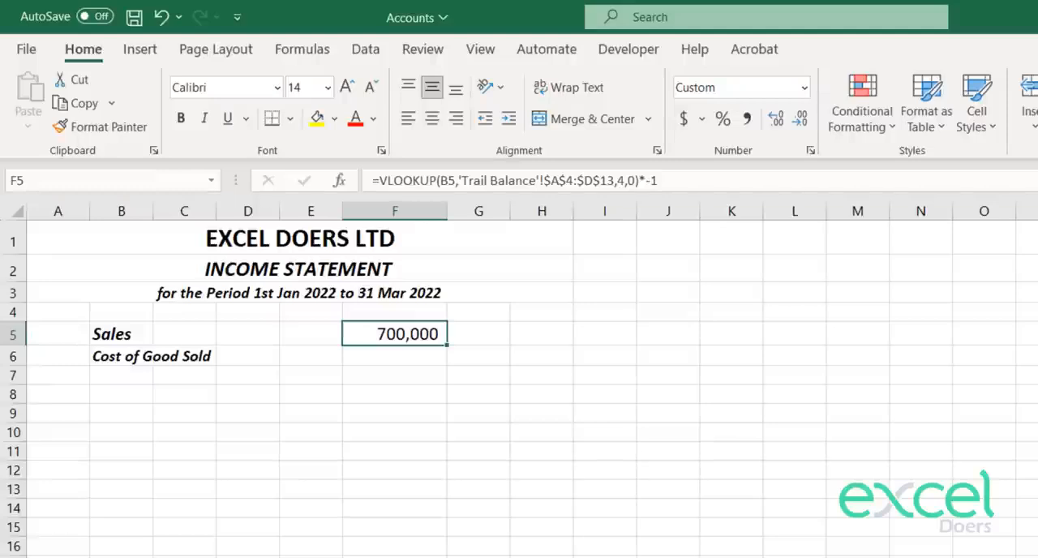
{"action": "key", "text": "ctrl+c"}
{"action": "left_click", "coordinate": [395, 356]}
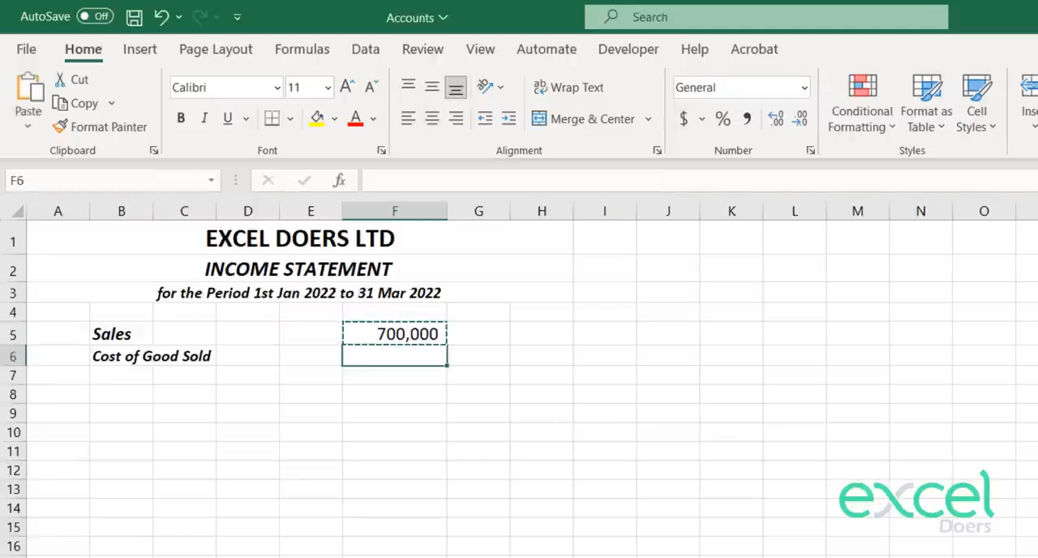
{"action": "key", "text": "ctrl+v"}
{"action": "key", "text": "F2"}
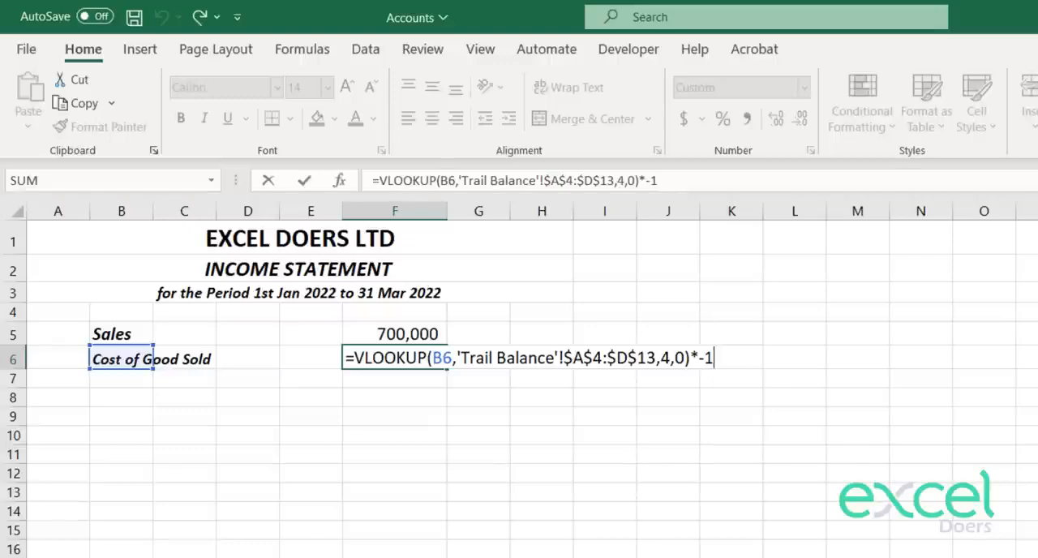
{"action": "key", "text": "ctrl+Return"}
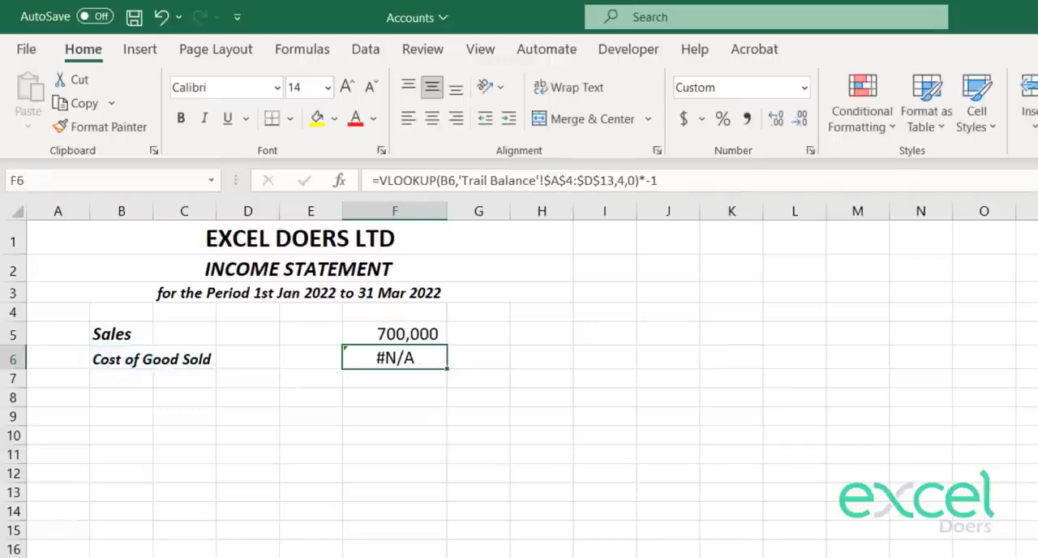
Step: Check the exact spelling of the Cost of Goods Sold account in A6 of the trial balance sheet
{"action": "key", "text": "ctrl+Page_Up"}
{"action": "key", "text": "Left"}
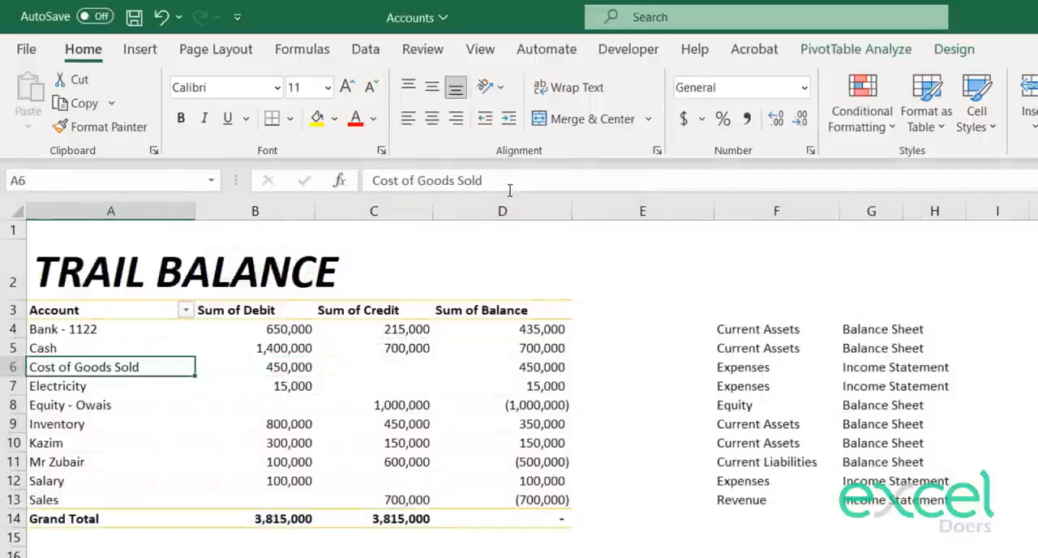
{"action": "left_click_drag", "start_coordinate": [508, 184], "coordinate": [373, 181]}
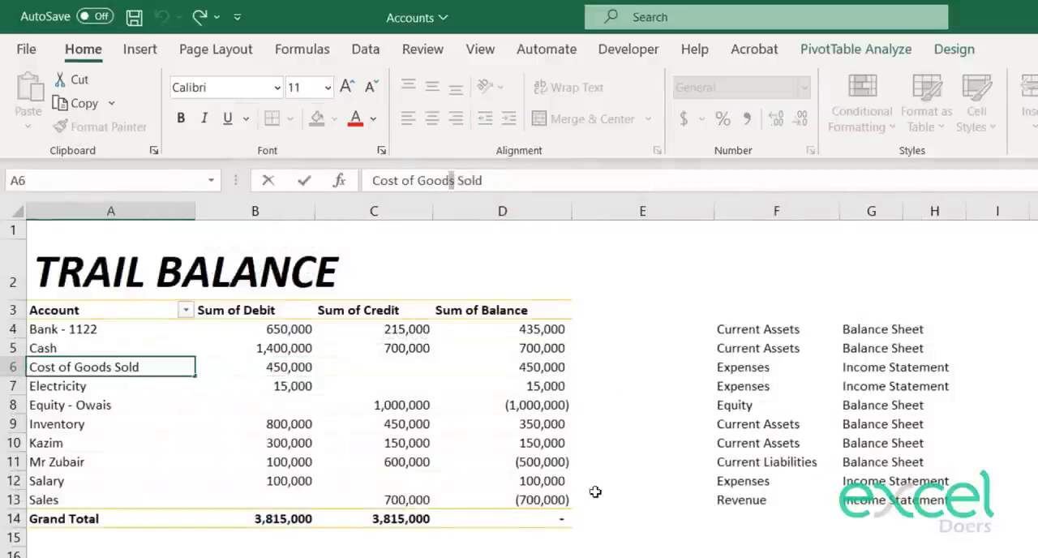
{"action": "key", "text": "Return"}
Step: Correct the B6 label on the income statement to "Cost of Goods Sold" and check the lookup in F6
{"action": "key", "text": "ctrl+Page_Down"}
{"action": "left_click", "coordinate": [142, 362]}
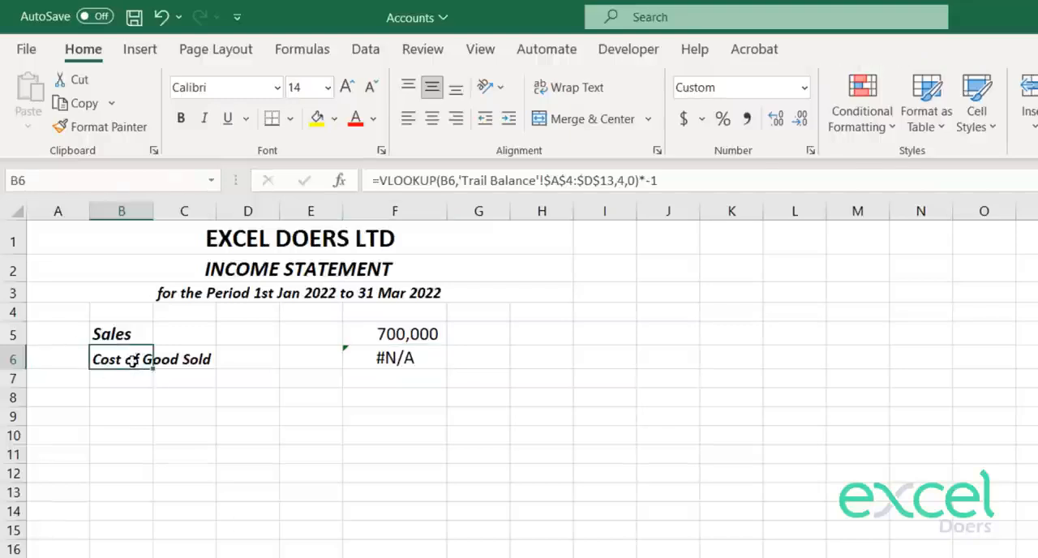
{"action": "left_click", "coordinate": [451, 180]}
{"action": "type", "text": "s"}
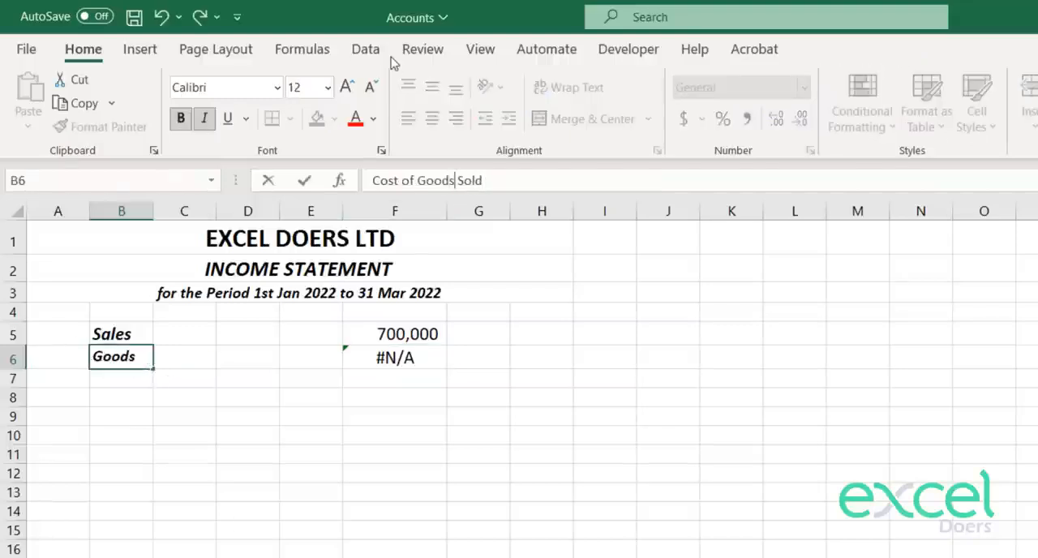
{"action": "key", "text": "Return"}
{"action": "key", "text": "Right"}
{"action": "key", "text": "Right"}
{"action": "key", "text": "Right"}
{"action": "key", "text": "Right"}
{"action": "key", "text": "Up"}
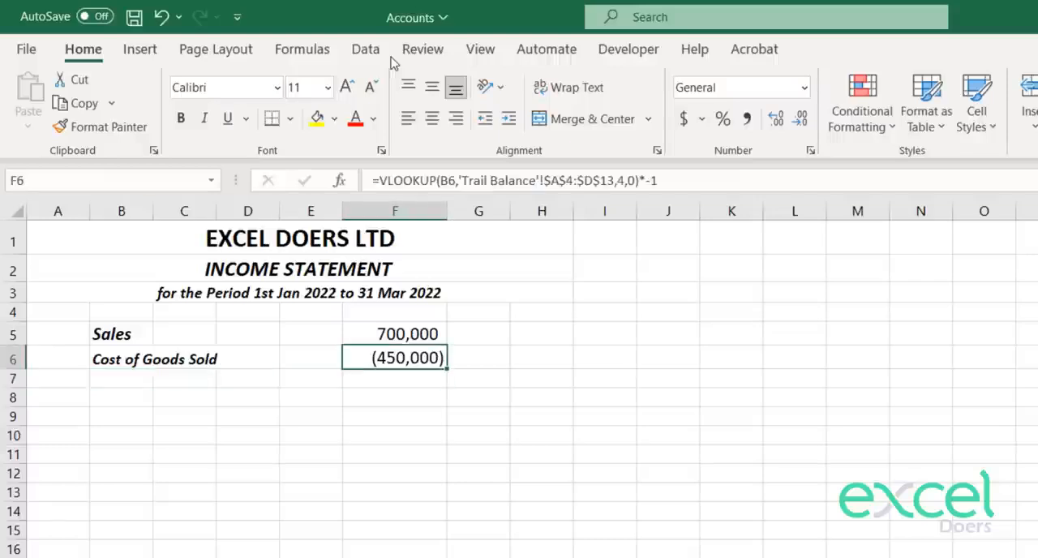
Step: Enter the label "Gross Profit" in B7, below Cost of Goods Sold
{"action": "key", "text": "Down"}
{"action": "key", "text": "Left"}
{"action": "key", "text": "Left"}
{"action": "key", "text": "Left"}
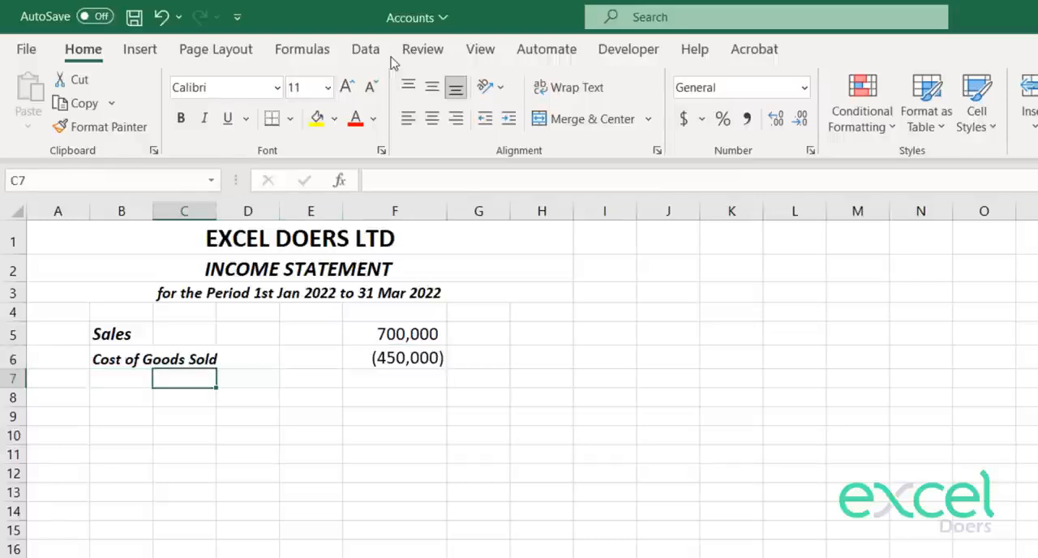
{"action": "key", "text": "Up"}
{"action": "key", "text": "Left"}
{"action": "key", "text": "Up"}
{"action": "key", "text": "Down"}
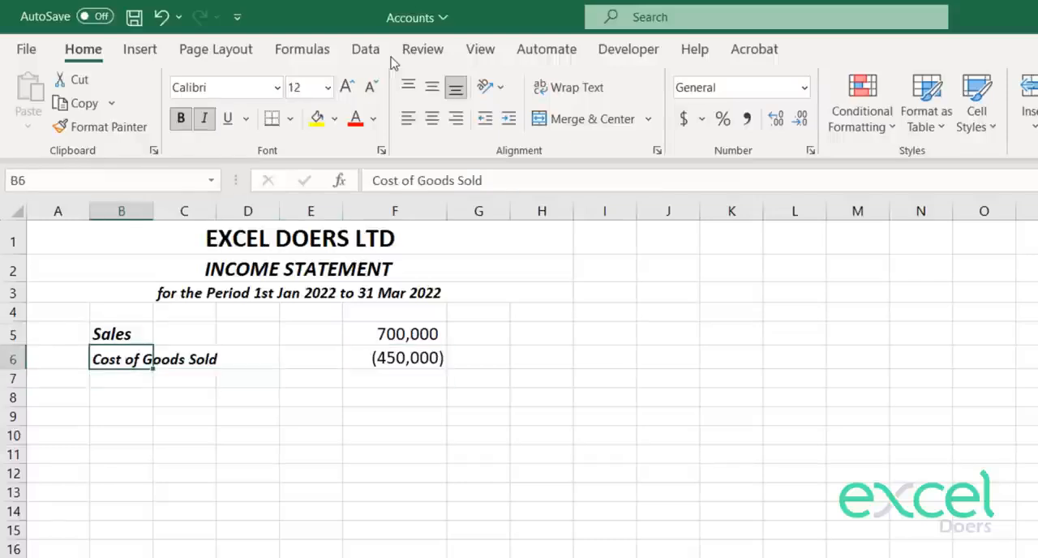
{"action": "key", "text": "Down"}
{"action": "type", "text": "G"}
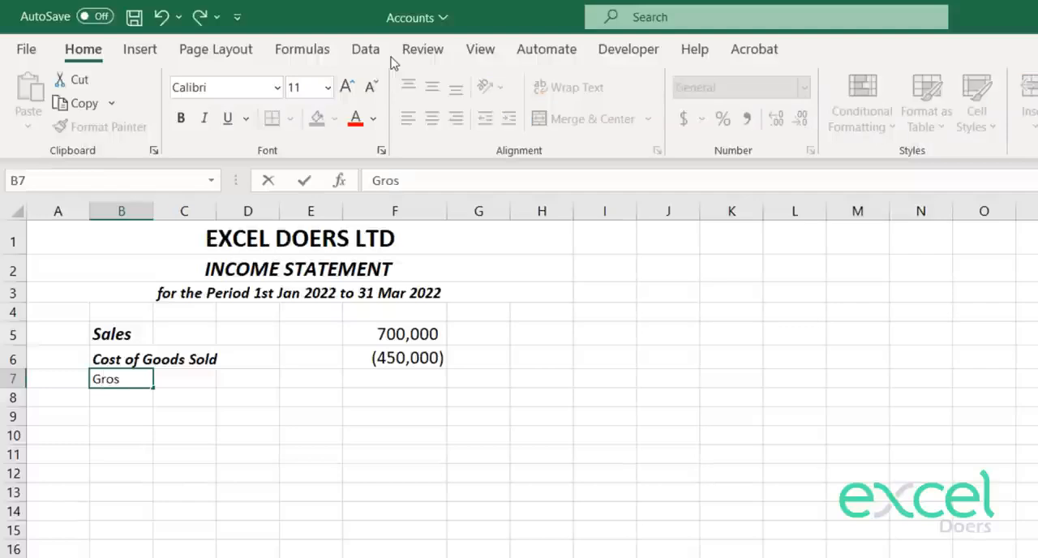
{"action": "type", "text": "ross Projec"}
{"action": "key", "text": "BackSpace"}
{"action": "key", "text": "BackSpace"}
{"action": "key", "text": "BackSpace"}
{"action": "type", "text": "ofit"}
{"action": "key", "text": "Return"}
Step: Copy the Cost of Goods Sold label's formatting to Gross Profit in B7 and remove the italics, leaving bold at size 12
{"action": "key", "text": "Up"}
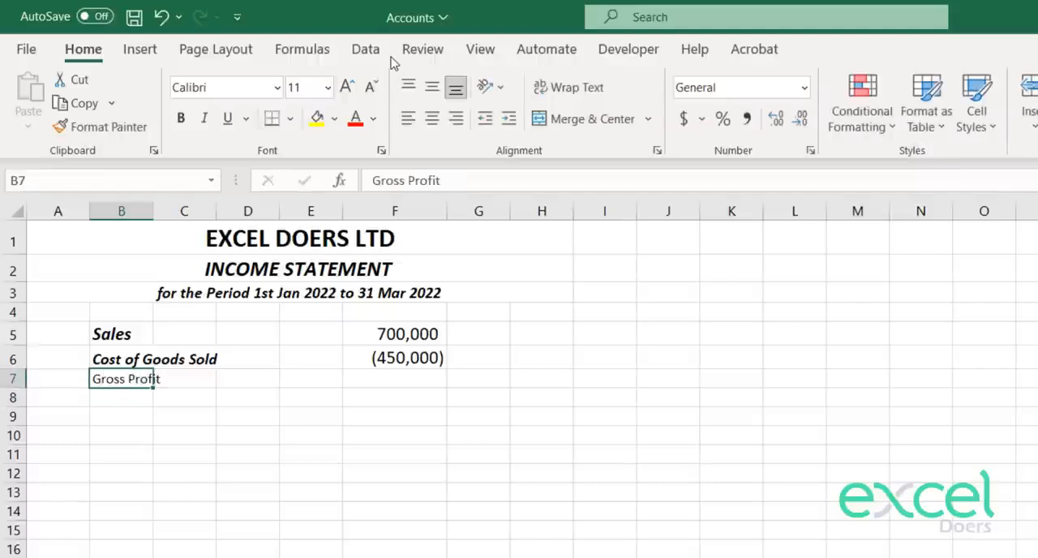
{"action": "left_click", "coordinate": [346, 87]}
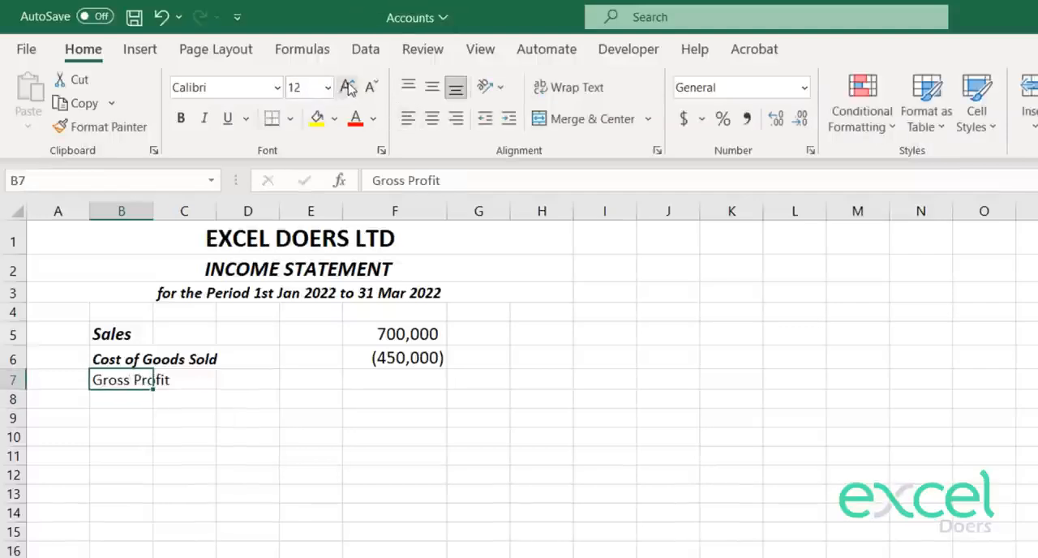
{"action": "key", "text": "Up"}
{"action": "left_click", "coordinate": [123, 130]}
{"action": "key", "text": "Down"}
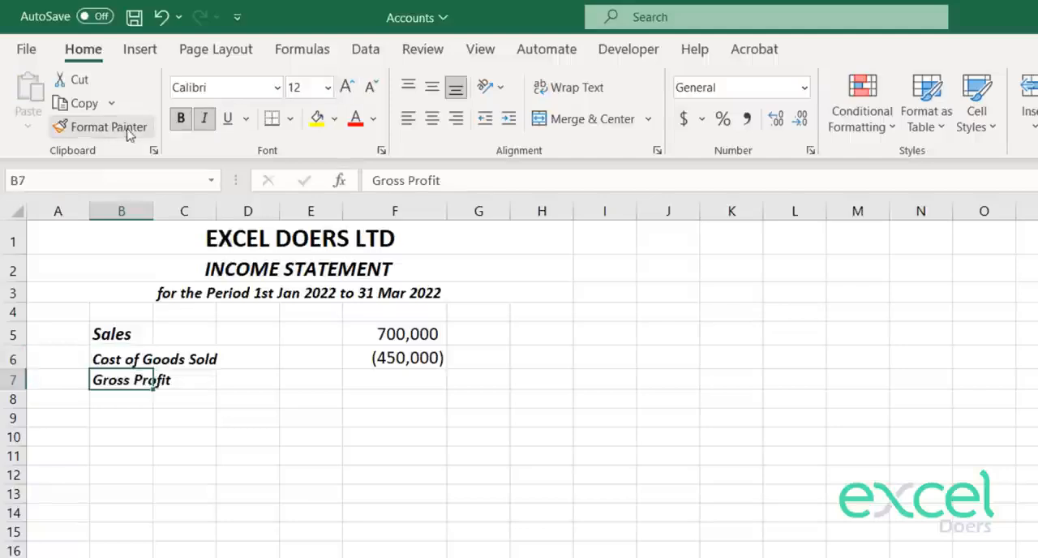
{"action": "left_click", "coordinate": [205, 118]}
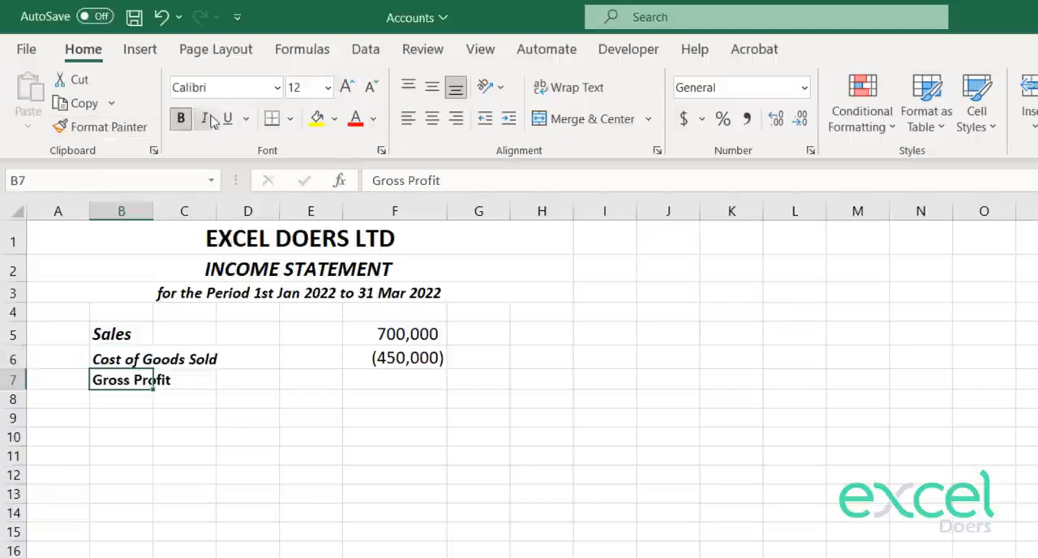
Step: Calculate gross profit in F7 with the formula =F5+F6
{"action": "key", "text": "Right"}
{"action": "key", "text": "Right"}
{"action": "key", "text": "Right"}
{"action": "key", "text": "Right"}
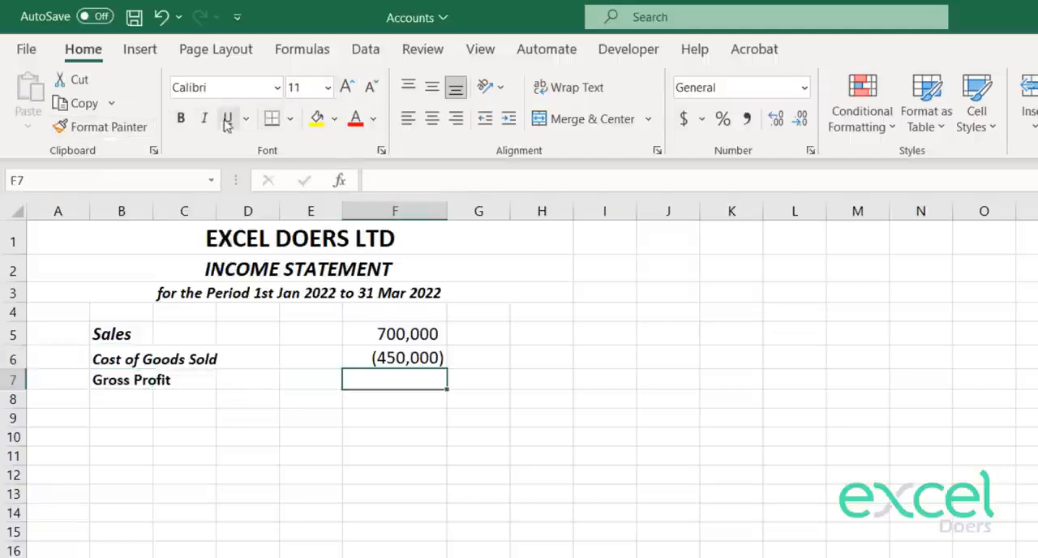
{"action": "type", "text": "="}
{"action": "key", "text": "Up"}
{"action": "key", "text": "Up"}
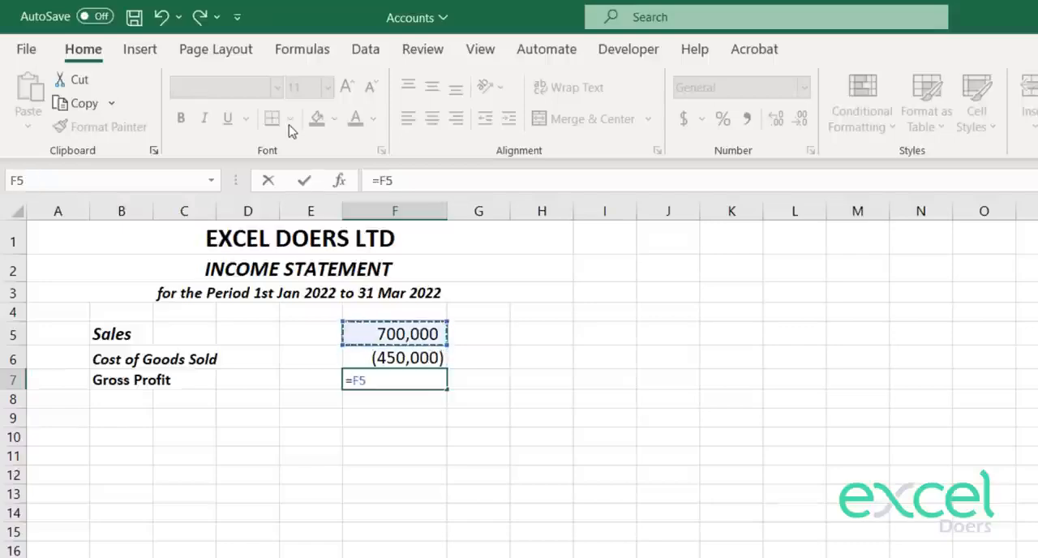
{"action": "type", "text": "+"}
{"action": "key", "text": "Up"}
{"action": "key", "text": "Return"}
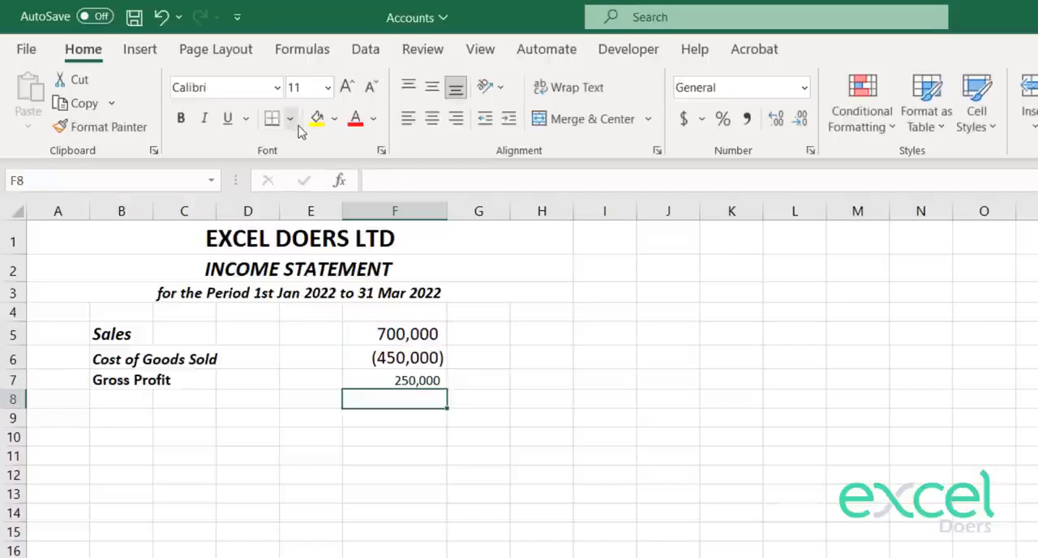
Step: Add a top border to the gross profit amount in F7
{"action": "key", "text": "Up"}
{"action": "left_click", "coordinate": [290, 118]}
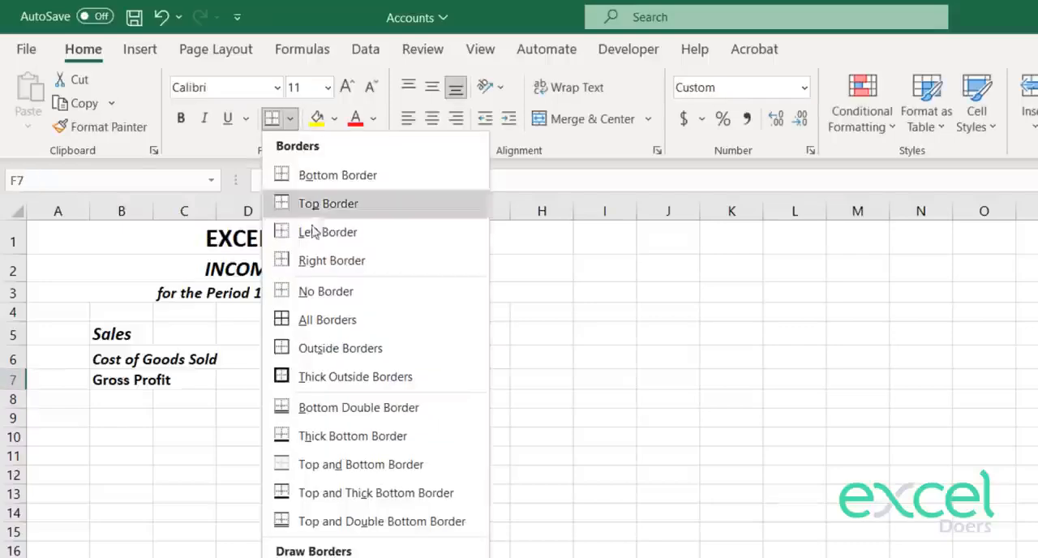
{"action": "left_click", "coordinate": [325, 203]}
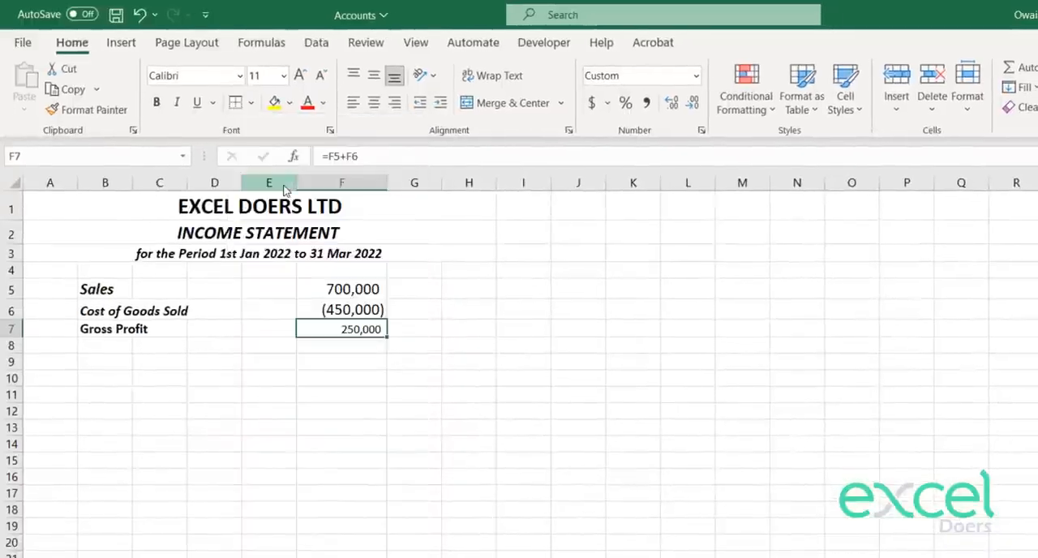
{"action": "key", "text": "Down"}
{"action": "key", "text": "Up"}
{"action": "key", "text": "Right"}
{"action": "key", "text": "Up"}
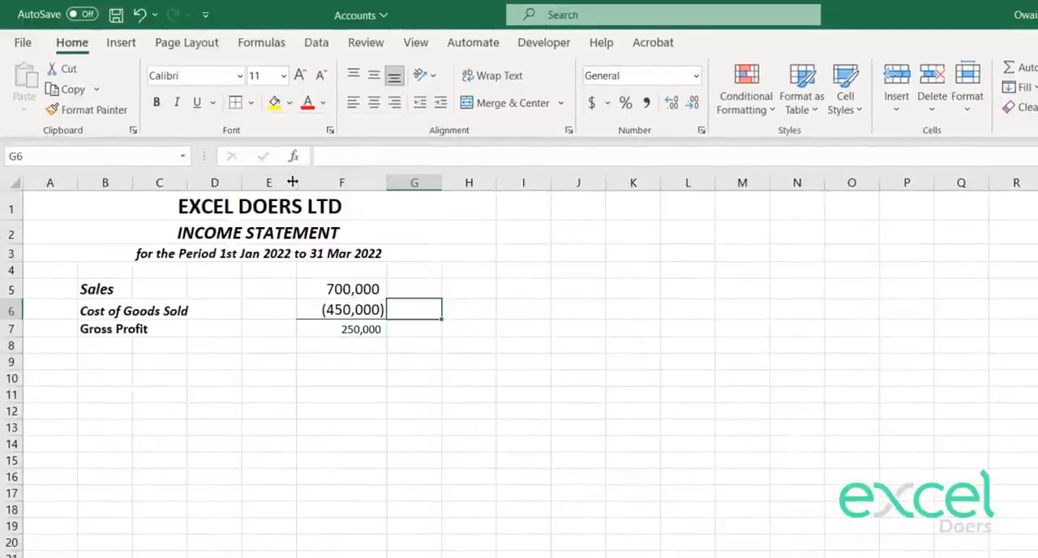
Step: Copy the Sales amount's formatting from F5 to the gross profit amount in F7 and reapply its top border
{"action": "key", "text": "Up"}
{"action": "key", "text": "Left"}
{"action": "left_click", "coordinate": [85, 110]}
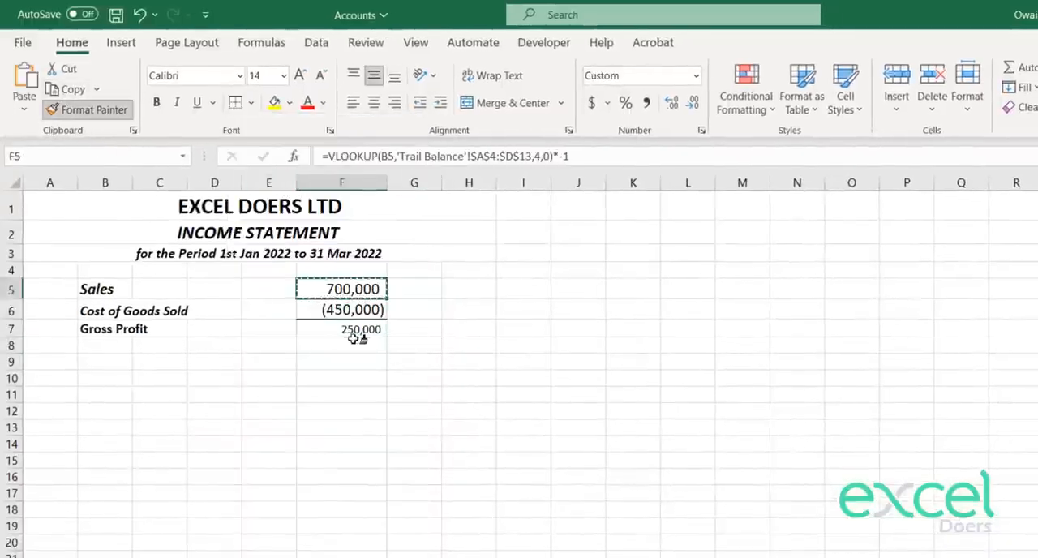
{"action": "left_click", "coordinate": [356, 338]}
{"action": "key", "text": "Down"}
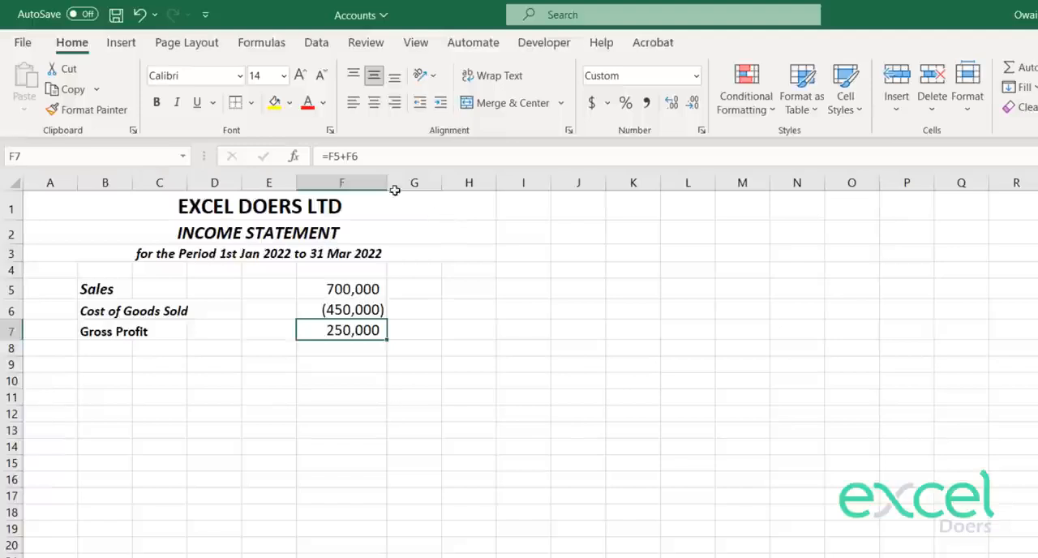
{"action": "left_click", "coordinate": [235, 103]}
{"action": "key", "text": "Down"}
{"action": "key", "text": "Down"}
{"action": "key", "text": "Down"}
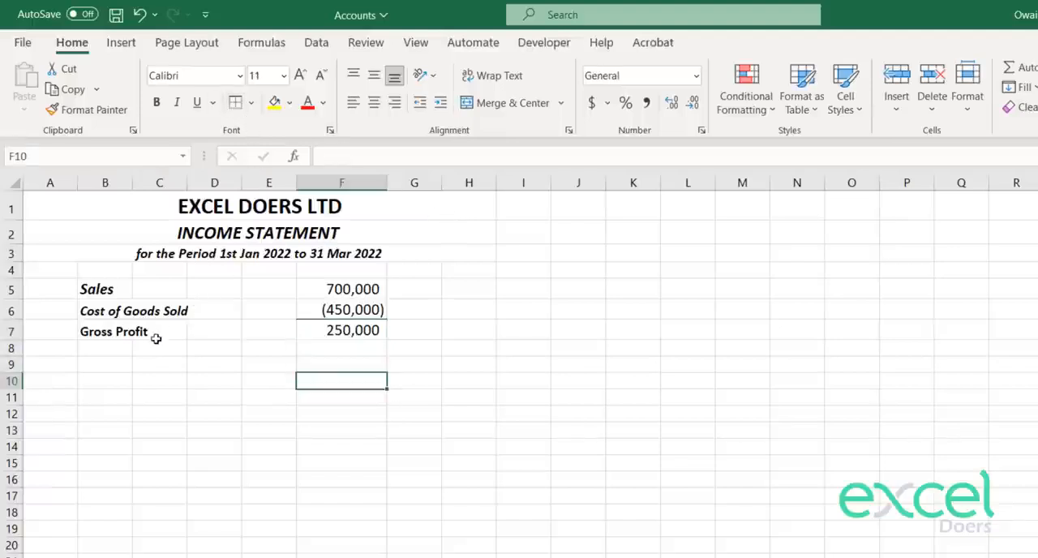
Step: Increase the height of rows 5 to 7 evenly, covering Sales, Cost of Goods Sold and Gross Profit
{"action": "left_click", "coordinate": [107, 331]}
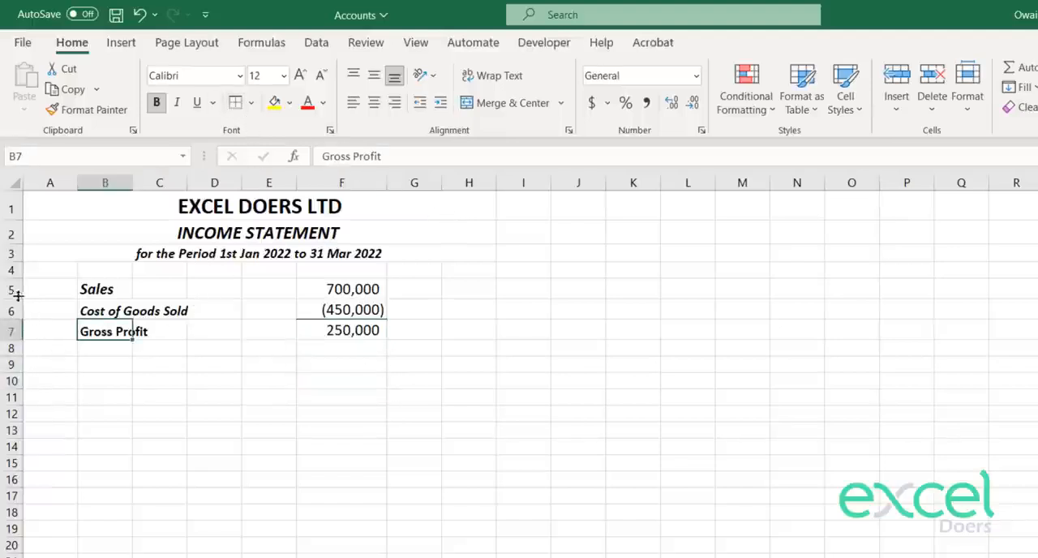
{"action": "left_click_drag", "start_coordinate": [18, 296], "coordinate": [14, 337]}
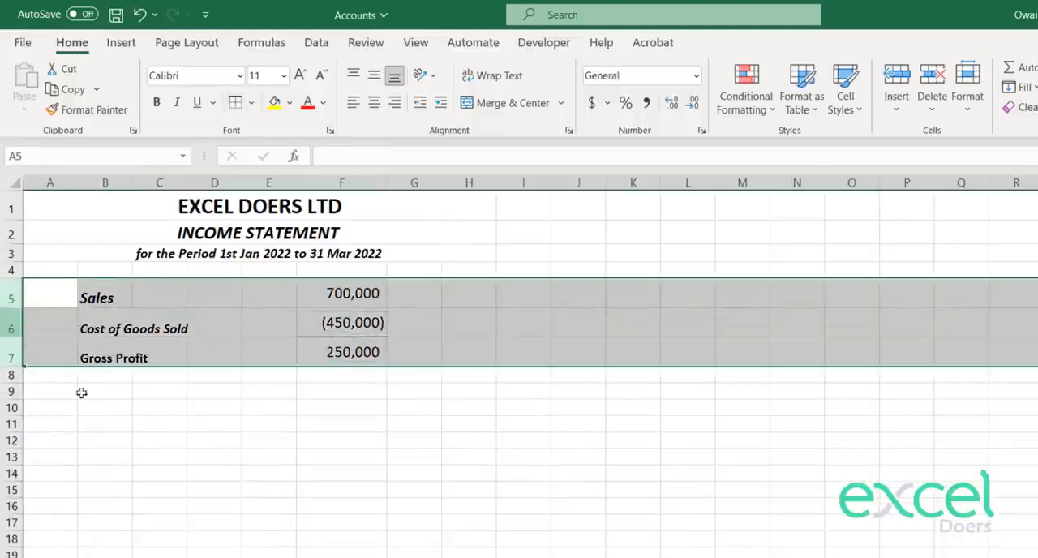
{"action": "left_click", "coordinate": [104, 422]}
Step: Enter the heading "OPERATING EXPENSES" in B9, two rows below Gross Profit
{"action": "left_click", "coordinate": [343, 388]}
{"action": "key", "text": "Left"}
{"action": "key", "text": "Left"}
{"action": "key", "text": "Up"}
{"action": "key", "text": "Left"}
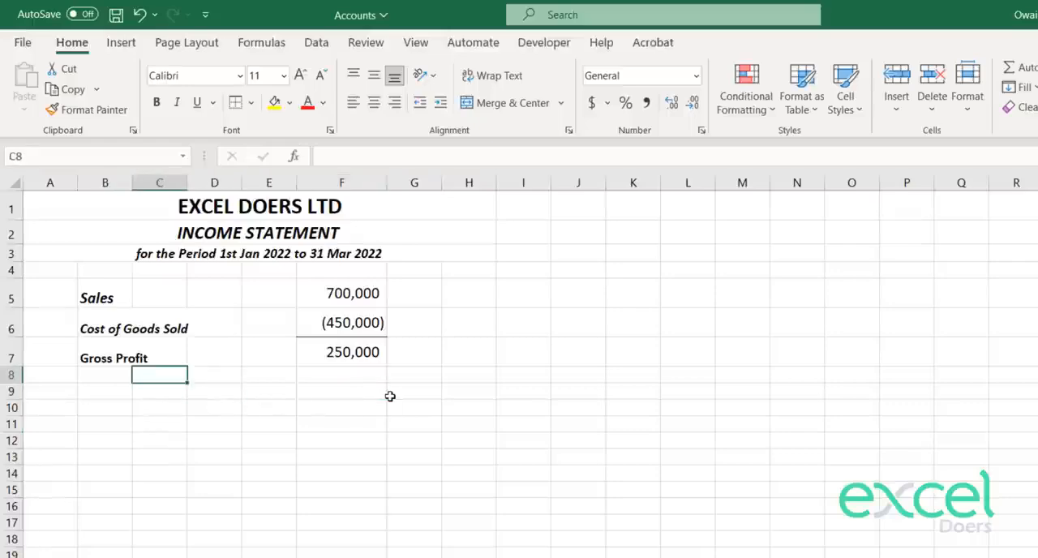
{"action": "key", "text": "Left"}
{"action": "key", "text": "Down"}
{"action": "type", "text": "OPER"}
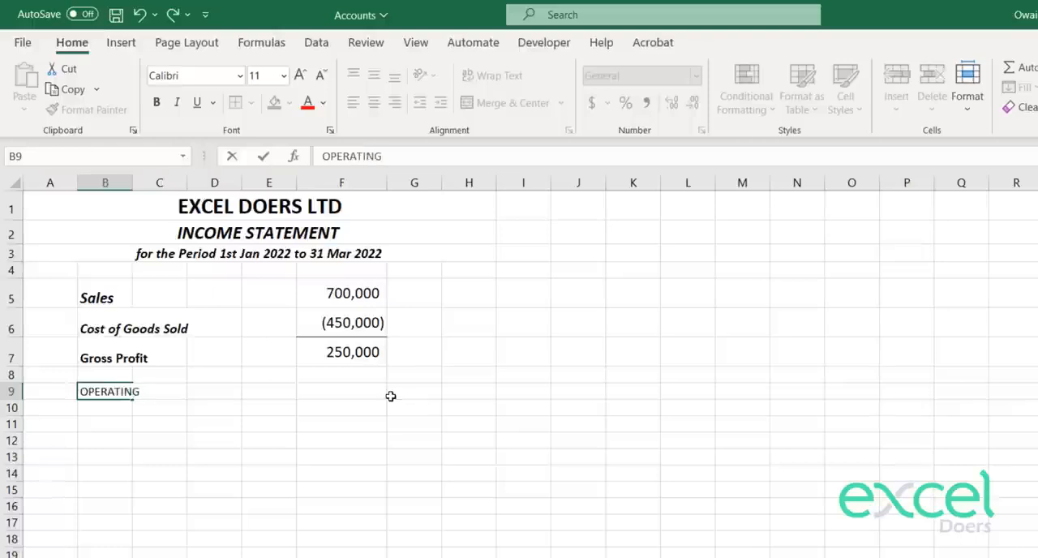
{"action": "type", "text": "ATING EXPENSES"}
{"action": "key", "text": "Return"}
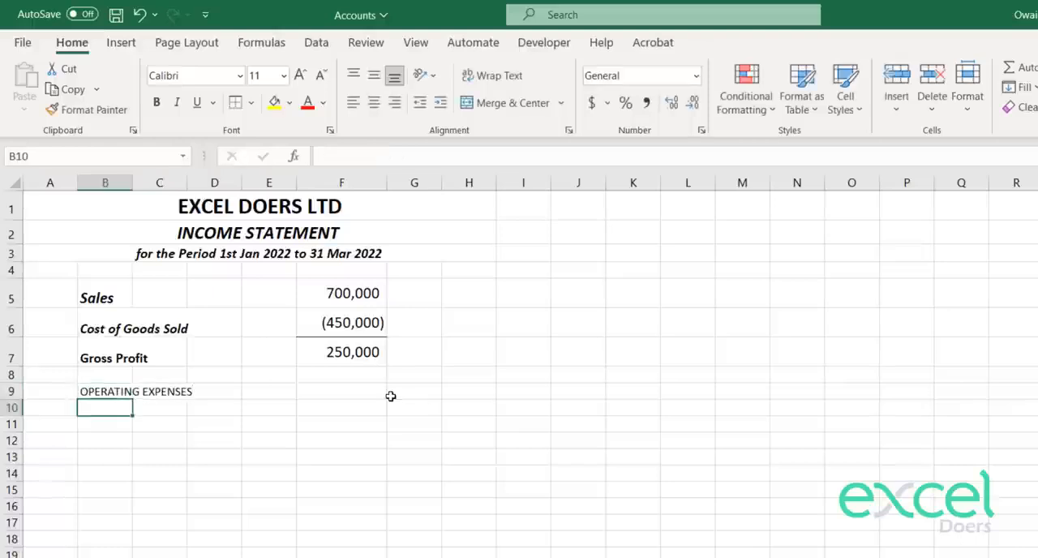
Step: Make the OPERATING EXPENSES heading in B9 bold and italic at size 12
{"action": "key", "text": "Up"}
{"action": "left_click", "coordinate": [156, 103]}
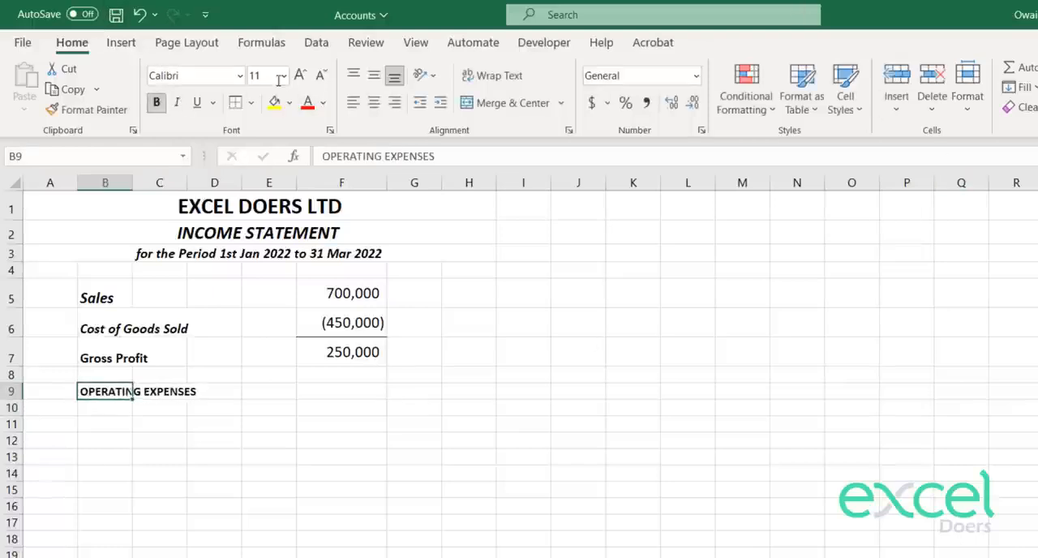
{"action": "left_click", "coordinate": [300, 75]}
{"action": "key", "text": "Down"}
{"action": "key", "text": "Up"}
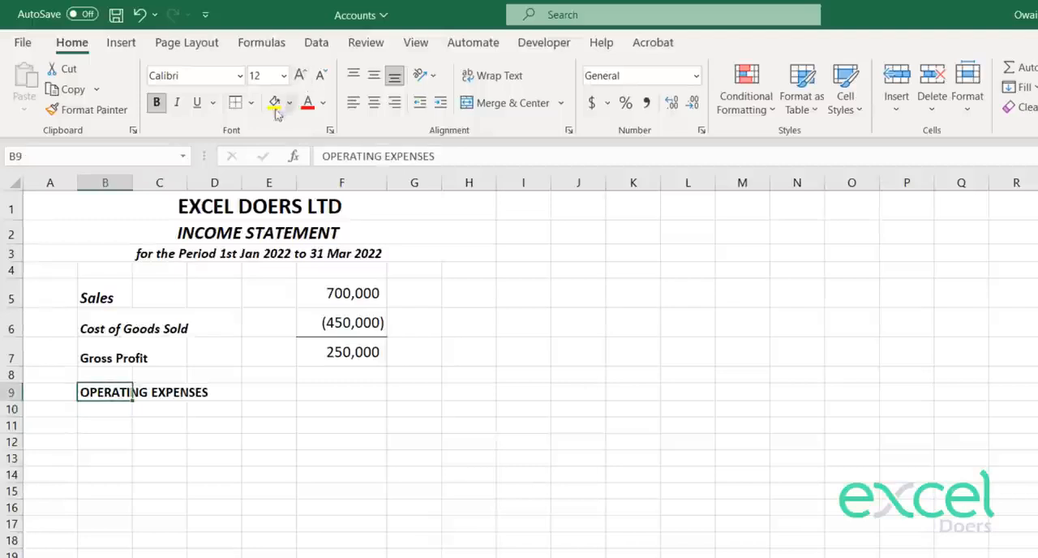
{"action": "left_click", "coordinate": [176, 102]}
{"action": "key", "text": "Down"}
{"action": "key", "text": "Up"}
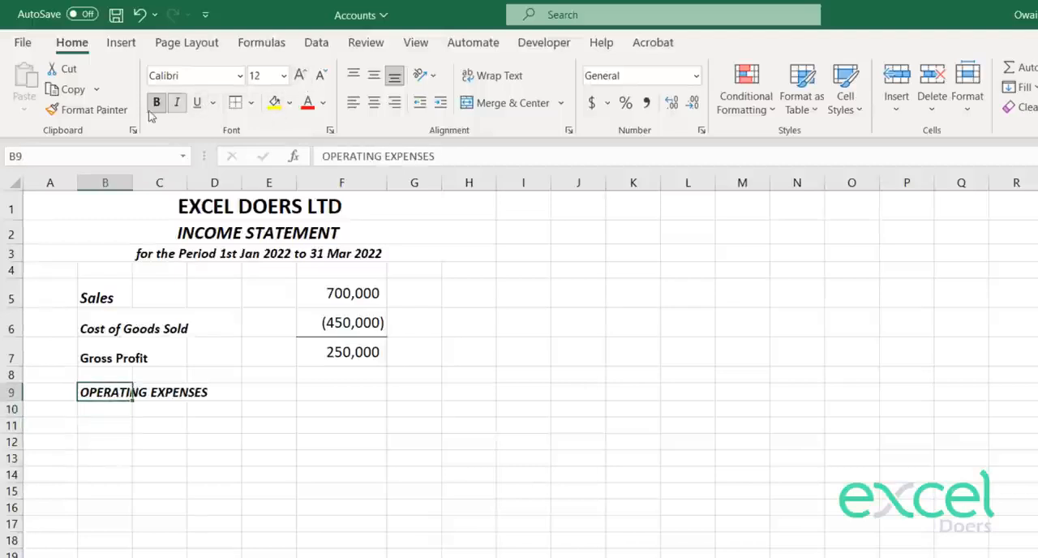
Step: Underline the OPERATING EXPENSES heading and select B11 for the first expense line
{"action": "key", "text": "shift+Right"}
{"action": "key", "text": "shift+Right"}
{"action": "key", "text": "Left"}
{"action": "key", "text": "Right"}
{"action": "left_click", "coordinate": [197, 103]}
{"action": "key", "text": "Down"}
{"action": "key", "text": "Down"}
{"action": "key", "text": "Down"}
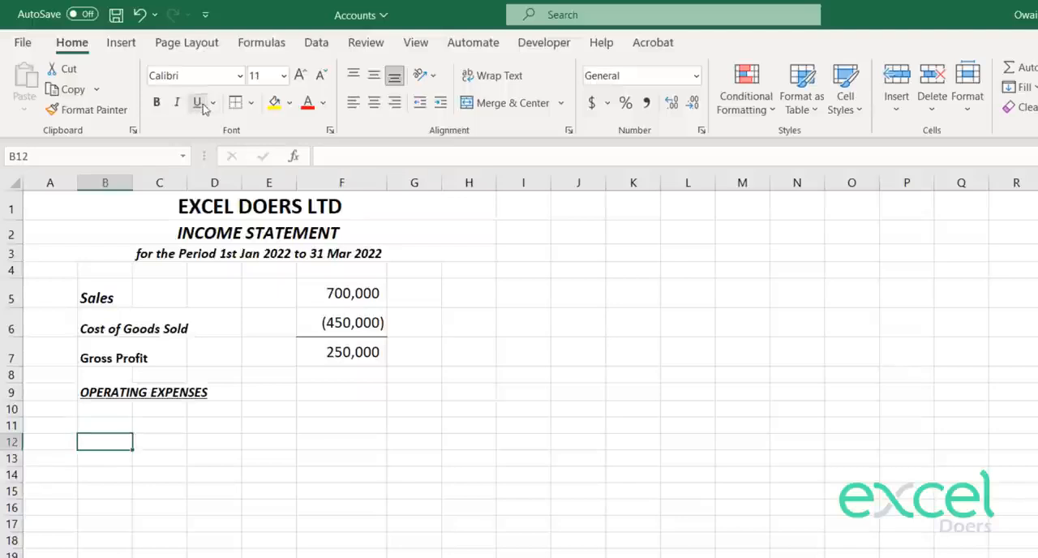
{"action": "key", "text": "Up"}
{"action": "key", "text": "Right"}
{"action": "key", "text": "Left"}
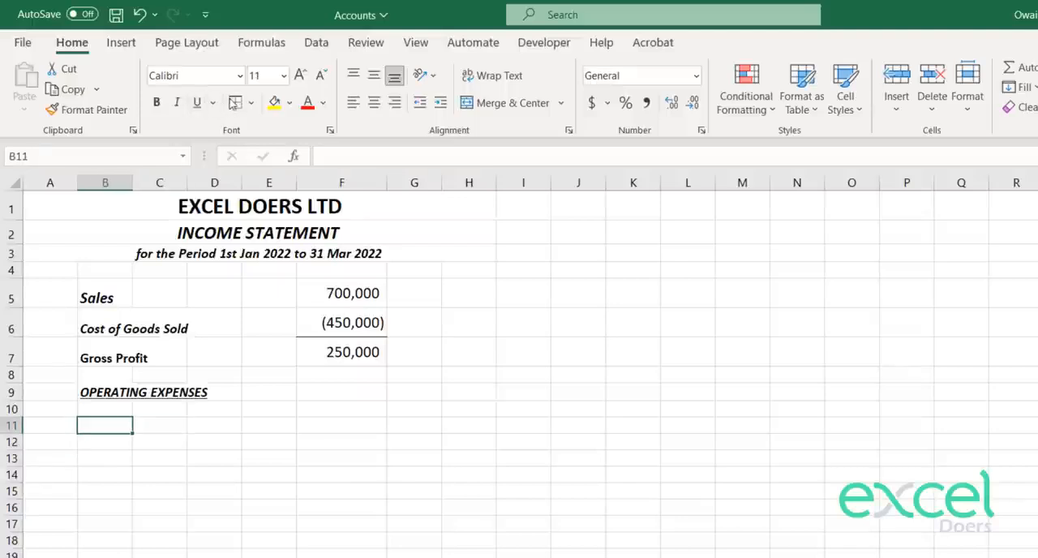
Step: On the trial balance sheet, fill the Cost of Goods Sold and Sales classification cells F6 and F13 yellow
{"action": "key", "text": "ctrl+Page_Up"}
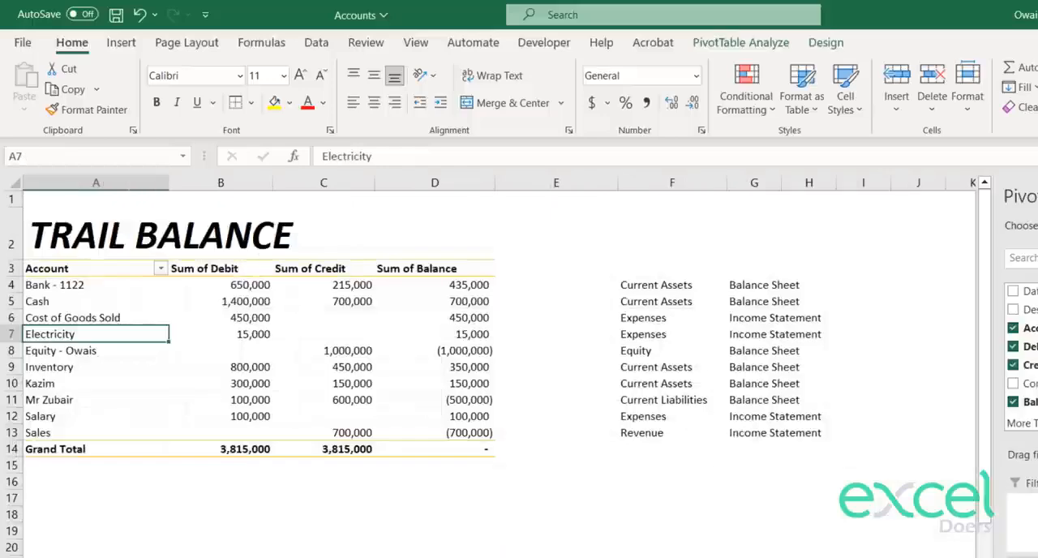
{"action": "key", "text": "Up"}
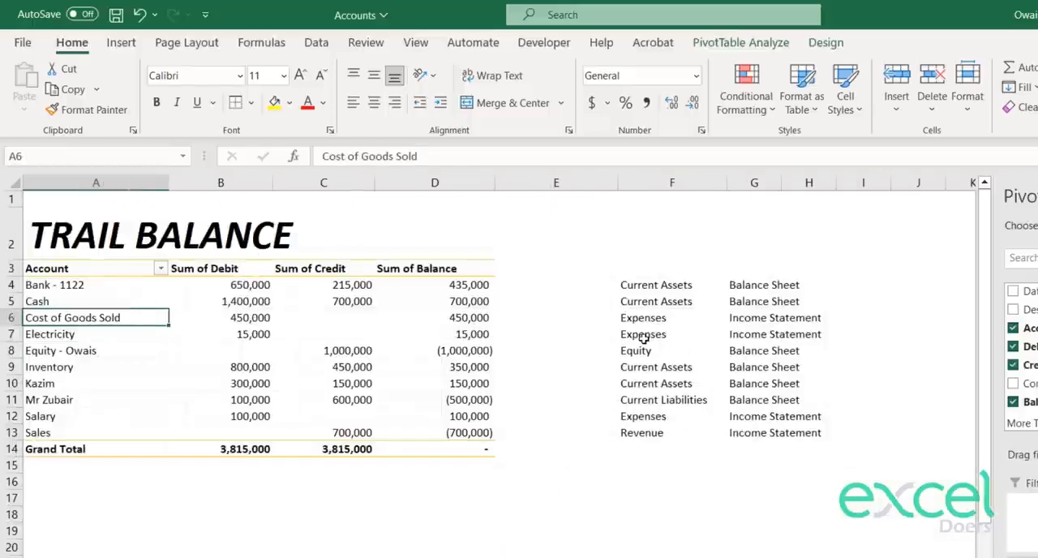
{"action": "key", "text": "Right"}
{"action": "key", "text": "Right"}
{"action": "key", "text": "Right"}
{"action": "key", "text": "Right"}
{"action": "key", "text": "Right"}
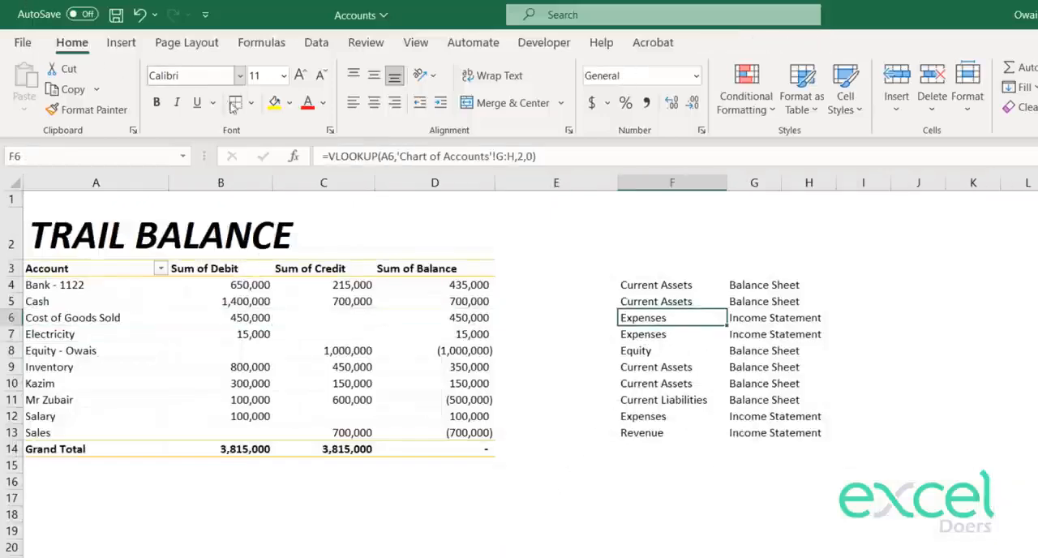
{"action": "left_click", "coordinate": [272, 103]}
{"action": "key", "text": "Down"}
{"action": "key", "text": "Down"}
{"action": "key", "text": "Down"}
{"action": "key", "text": "Down"}
{"action": "key", "text": "Down"}
{"action": "key", "text": "Down"}
{"action": "key", "text": "Down"}
{"action": "left_click", "coordinate": [272, 102]}
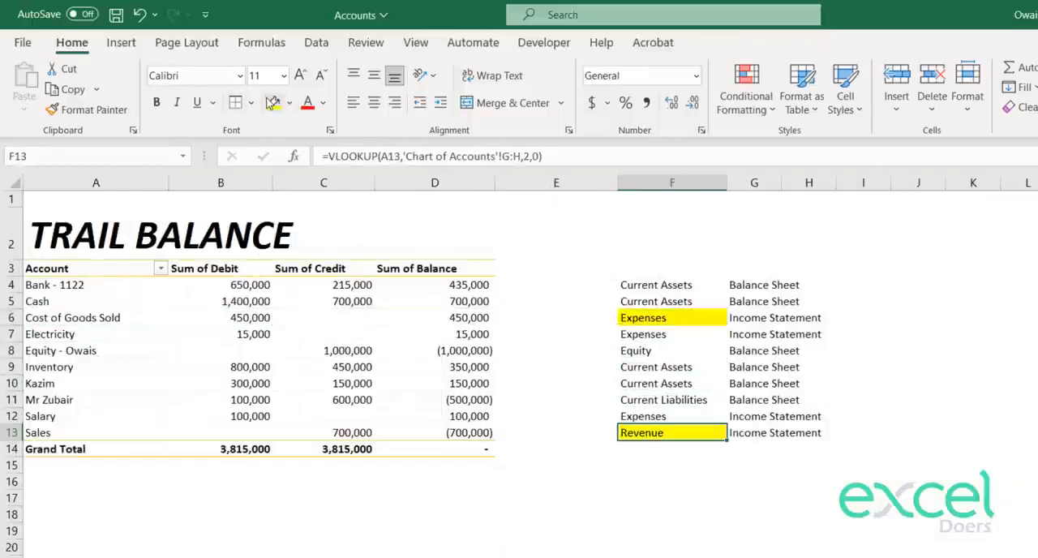
Step: Examine the unhighlighted rows of the trial balance to identify the remaining accounts classified as Expenses
{"action": "key", "text": "Up"}
{"action": "key", "text": "Up"}
{"action": "key", "text": "Up"}
{"action": "key", "text": "Down"}
{"action": "key", "text": "Down"}
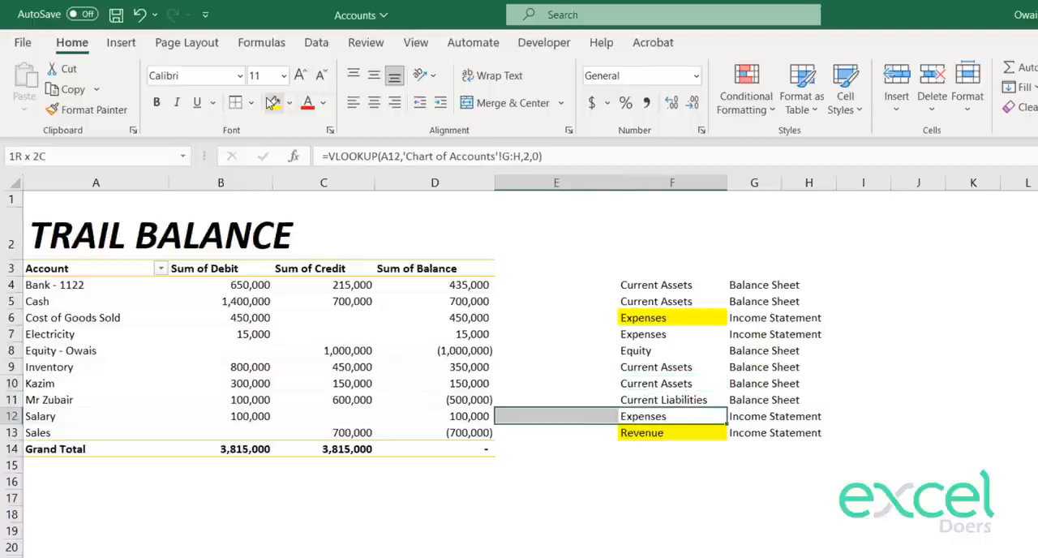
{"action": "key", "text": "Up"}
{"action": "key", "text": "Up"}
{"action": "key", "text": "Up"}
{"action": "key", "text": "Up"}
{"action": "key", "text": "Up"}
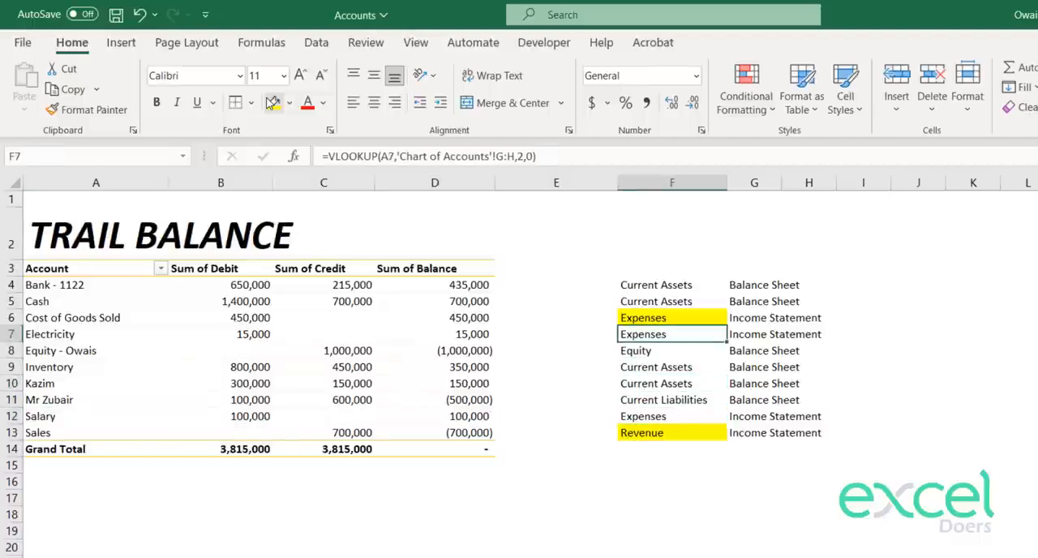
{"action": "key", "text": "shift+Left"}
{"action": "key", "text": "shift+Left"}
{"action": "key", "text": "shift+Left"}
{"action": "key", "text": "shift+Left"}
{"action": "key", "text": "shift+Left"}
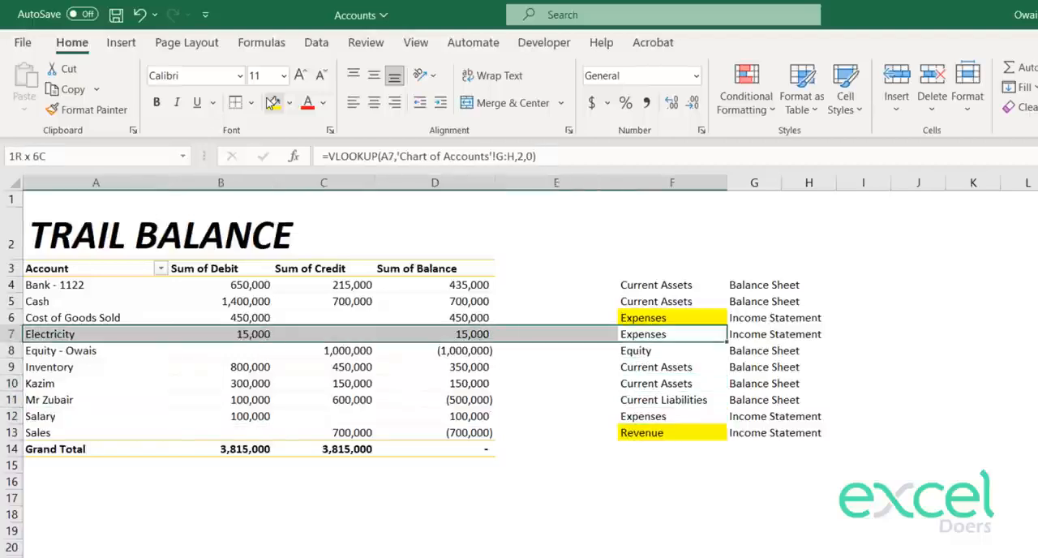
{"action": "key", "text": "Left"}
{"action": "key", "text": "Left"}
{"action": "key", "text": "Left"}
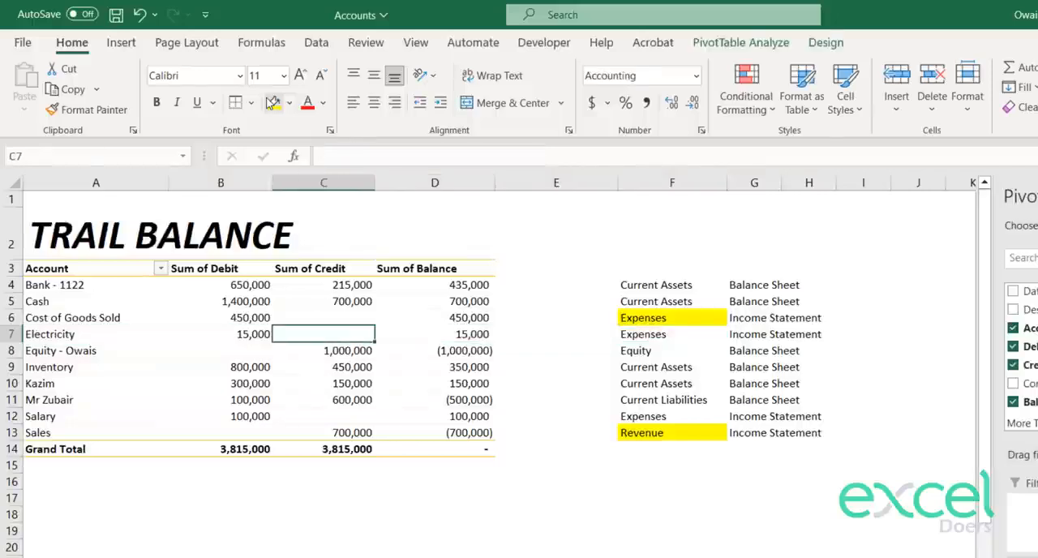
{"action": "left_click", "coordinate": [30, 415]}
{"action": "left_click", "coordinate": [58, 416]}
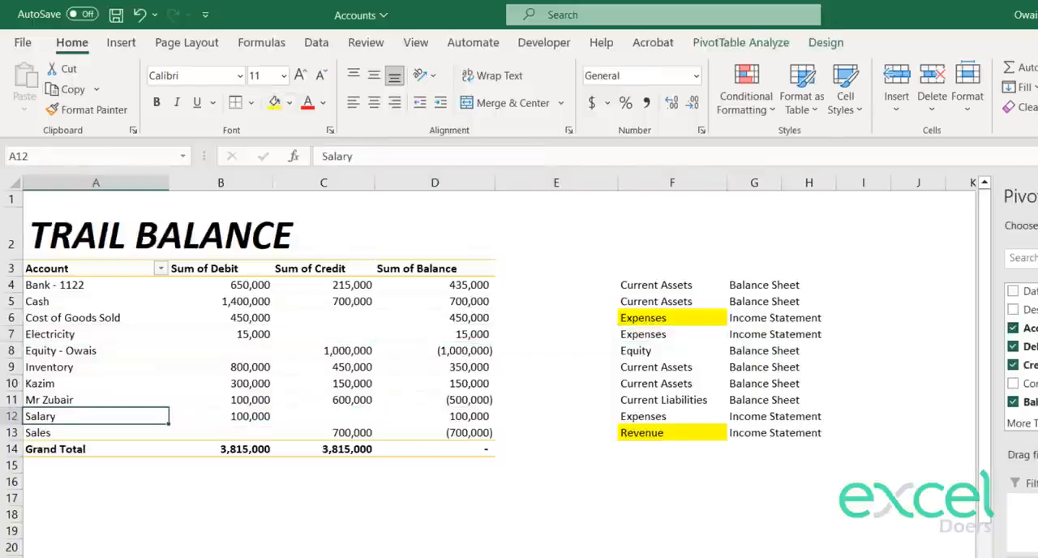
Step: Enter the expense labels "Salary" in B11 and "Electricity" in B12 of the income statement
{"action": "key", "text": "ctrl+Page_Down"}
{"action": "type", "text": "Salary"}
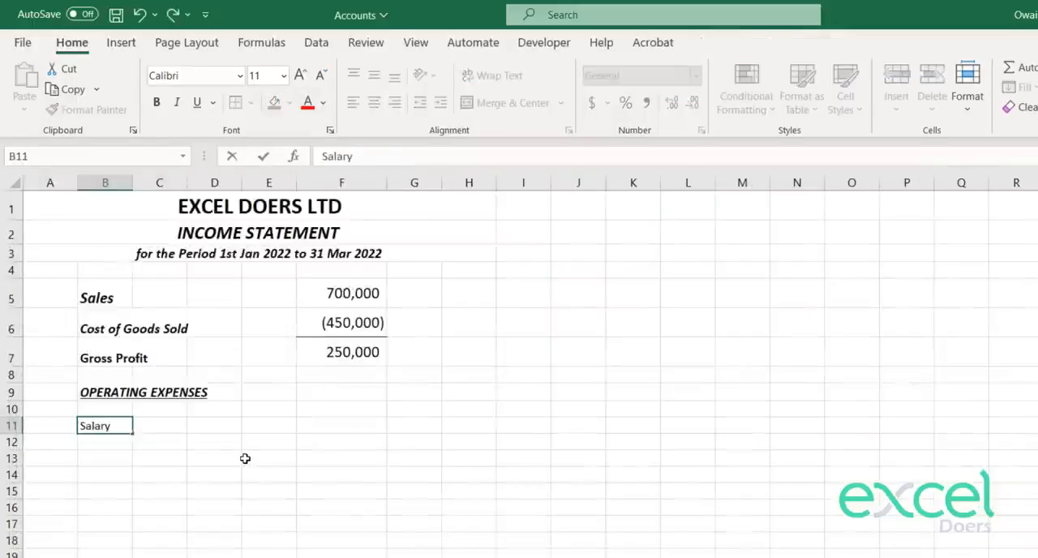
{"action": "key", "text": "Return"}
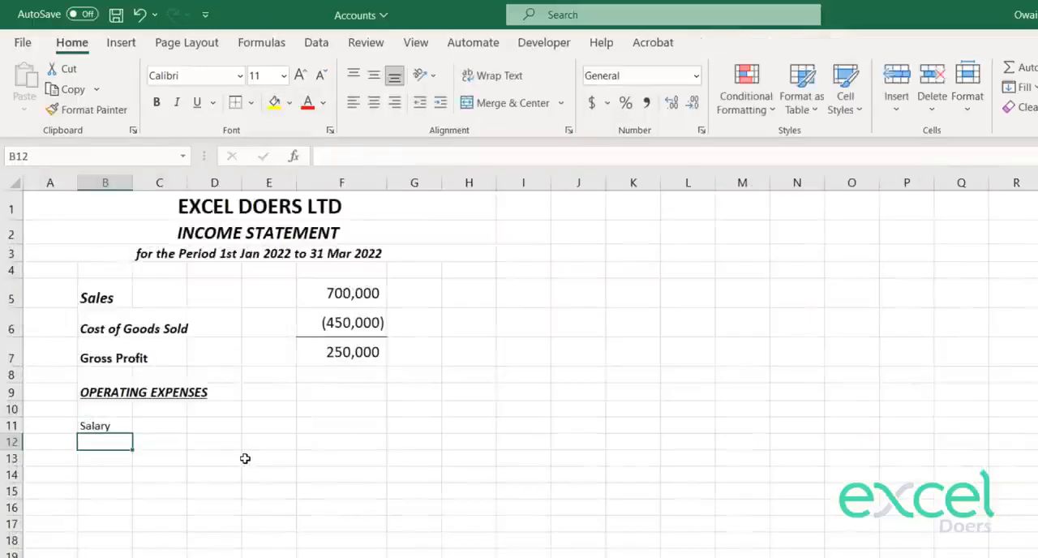
{"action": "type", "text": "Ex"}
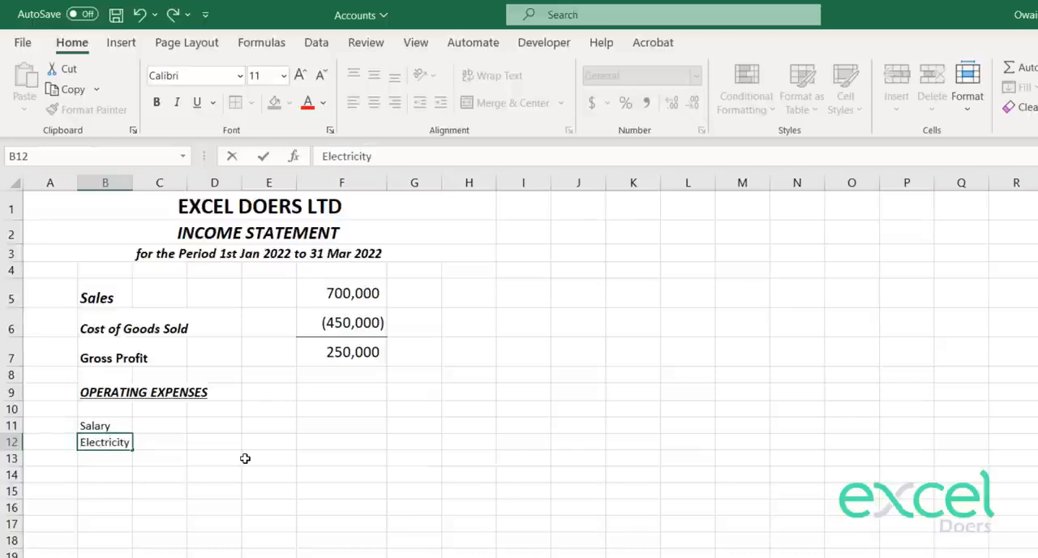
{"action": "key", "text": "Return"}
Step: Copy the Sales lookup formula from F5 into F11 and F12 for Salary and Electricity
{"action": "key", "text": "Up"}
{"action": "key", "text": "Up"}
{"action": "key", "text": "Up"}
{"action": "key", "text": "Right"}
{"action": "key", "text": "Right"}
{"action": "key", "text": "Right"}
{"action": "key", "text": "Right"}
{"action": "key", "text": "Up"}
{"action": "key", "text": "Up"}
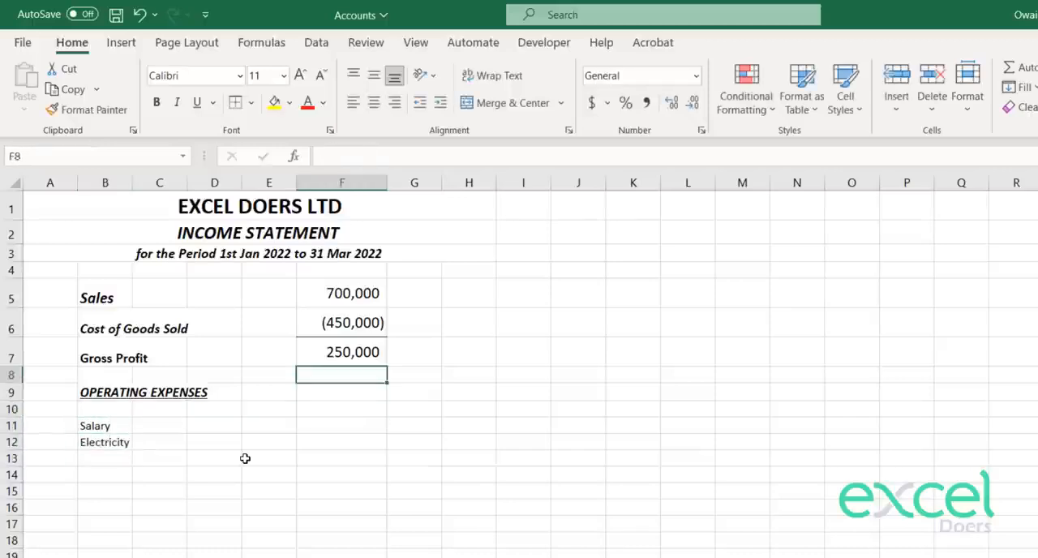
{"action": "key", "text": "Up"}
{"action": "key", "text": "Up"}
{"action": "key", "text": "Up"}
{"action": "key", "text": "ctrl+c"}
{"action": "key", "text": "Down"}
{"action": "key", "text": "Down"}
{"action": "key", "text": "Down"}
{"action": "key", "text": "Down"}
{"action": "key", "text": "Down"}
{"action": "key", "text": "Down"}
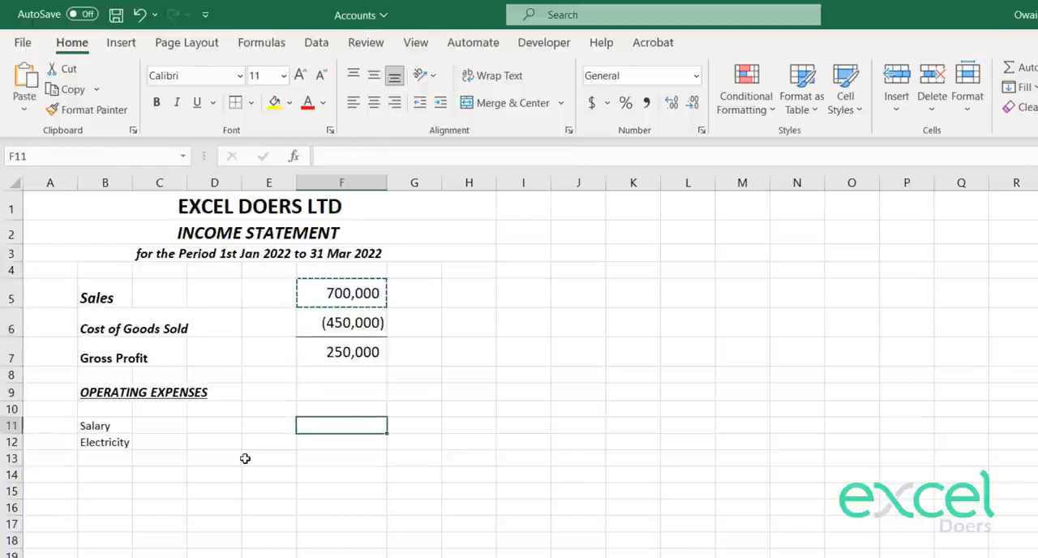
{"action": "key", "text": "ctrl+v"}
{"action": "key", "text": "Down"}
{"action": "key", "text": "ctrl+v"}
{"action": "key", "text": "Up"}
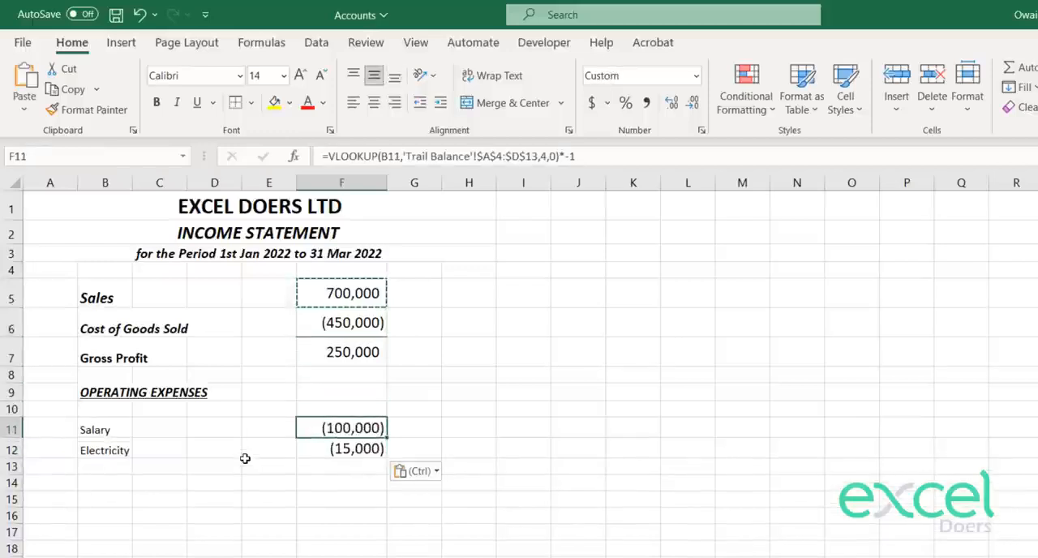
{"action": "key", "text": "Escape"}
Step: Remove the *-1 multiplier from the Salary and Electricity lookup formulas in F11 and F12, and select both cells
{"action": "key", "text": "F2"}
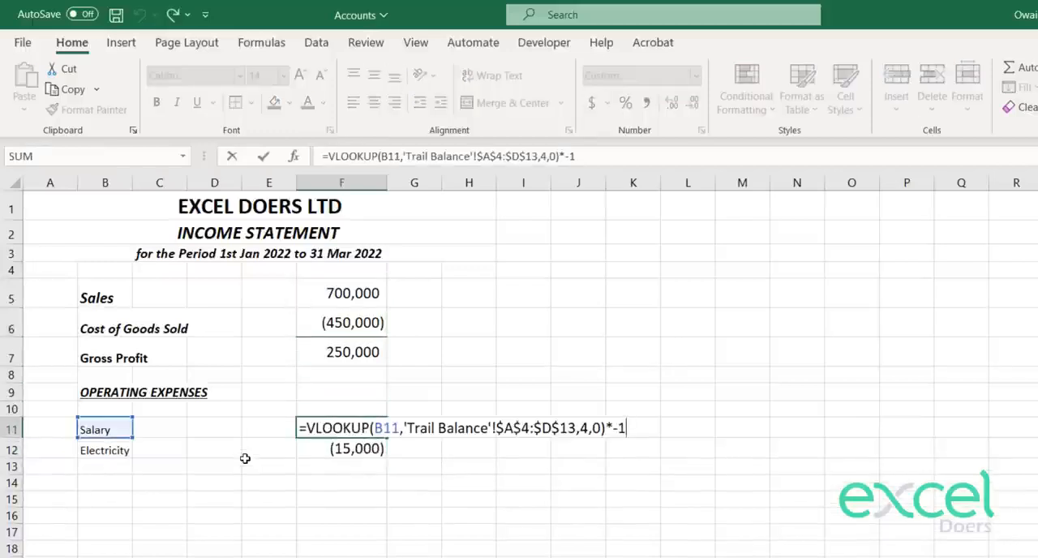
{"action": "type", "text": "*-1"}
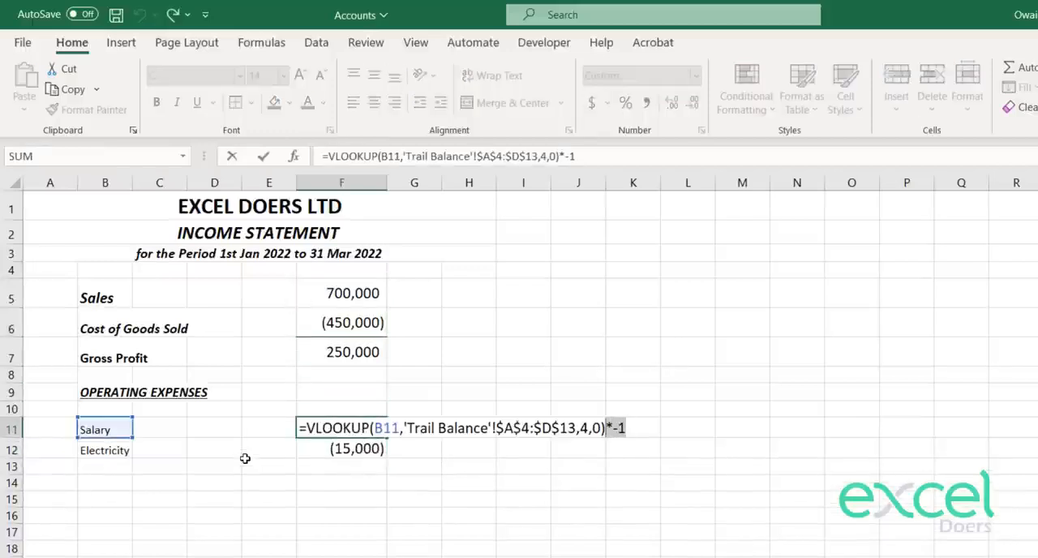
{"action": "key", "text": "Return"}
{"action": "key", "text": "F2"}
{"action": "type", "text": "*-1"}
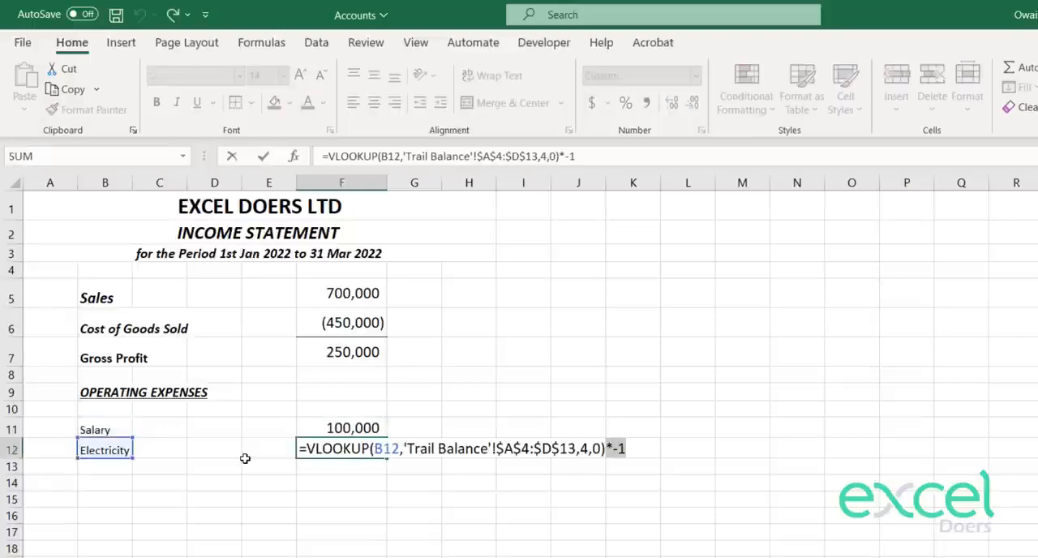
{"action": "key", "text": "BackSpace"}
{"action": "key", "text": "Return"}
{"action": "key", "text": "Up"}
{"action": "key", "text": "shift+Up"}
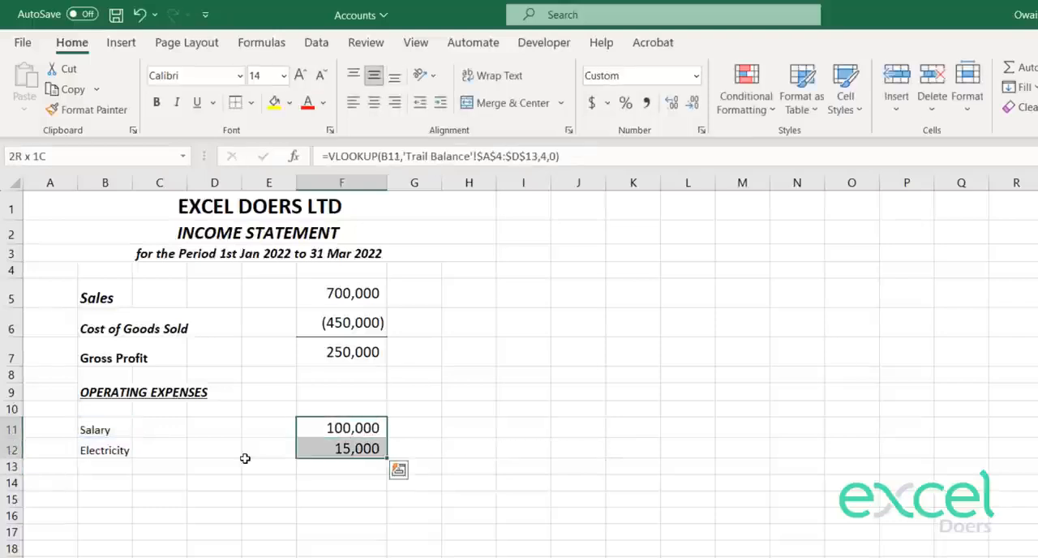
Step: Move the Salary and Electricity lookup amounts from F11:F12 to E11:E12 and widen column E to display them
{"action": "key", "text": "ctrl+x"}
{"action": "key", "text": "Left"}
{"action": "key", "text": "ctrl+v"}
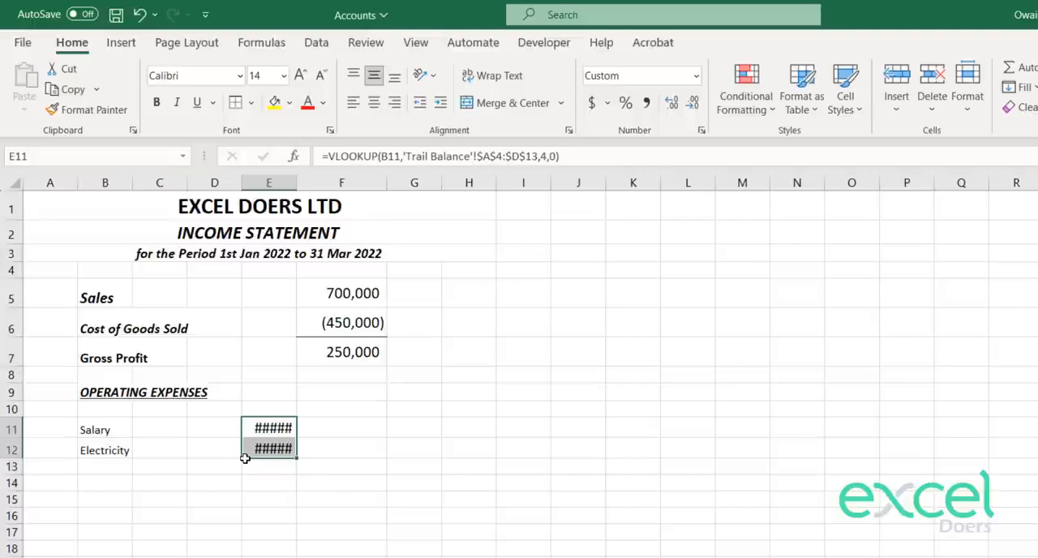
{"action": "left_click", "coordinate": [308, 254]}
{"action": "left_click", "coordinate": [266, 313]}
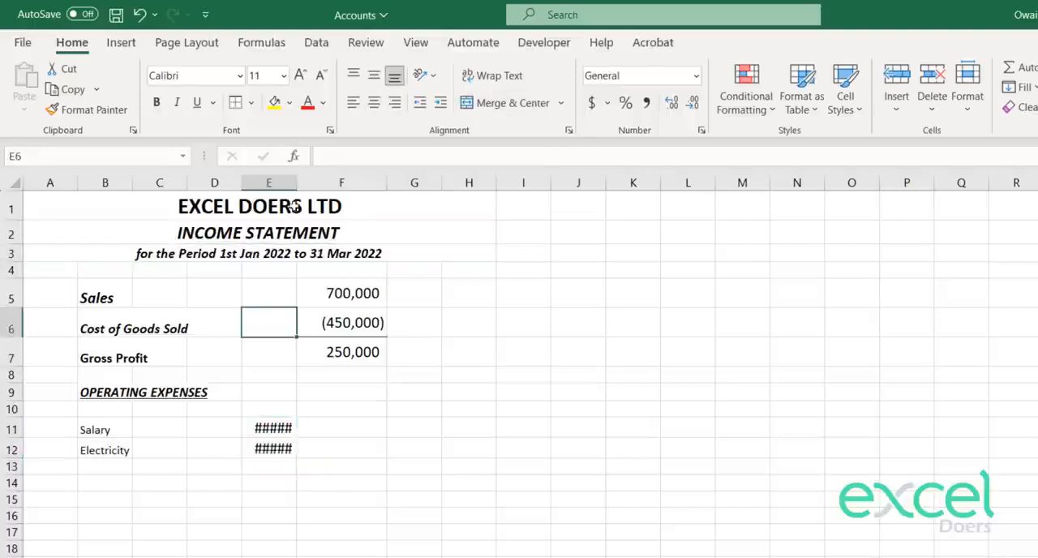
{"action": "left_click_drag", "start_coordinate": [296, 183], "coordinate": [327, 184]}
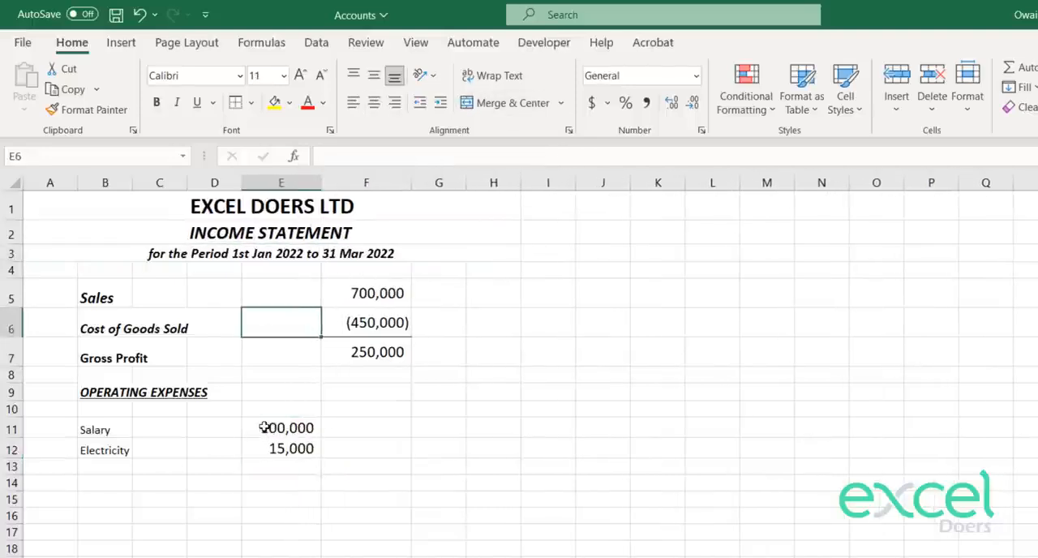
{"action": "left_click_drag", "start_coordinate": [264, 428], "coordinate": [276, 450]}
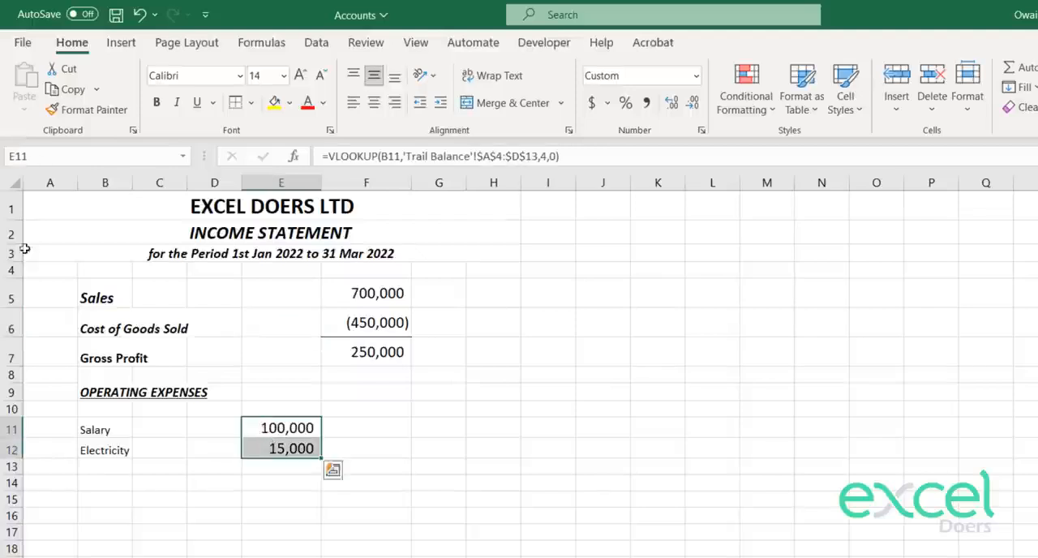
{"action": "left_click", "coordinate": [94, 115]}
{"action": "key", "text": "Escape"}
Step: Increase the font size of the Salary and Electricity labels in B11:B12 to 14
{"action": "key", "text": "Left"}
{"action": "key", "text": "Left"}
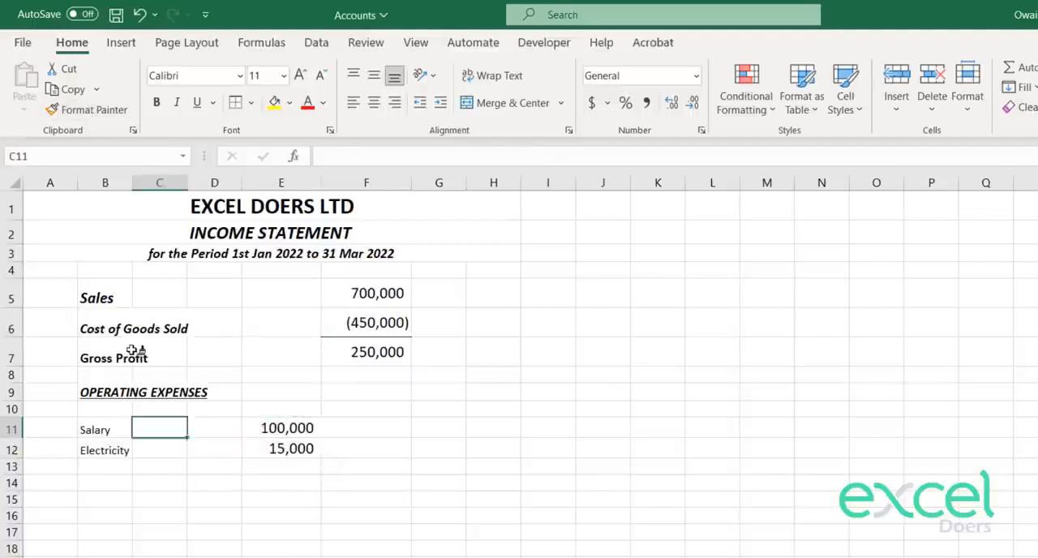
{"action": "key", "text": "Left"}
{"action": "key", "text": "shift+Down"}
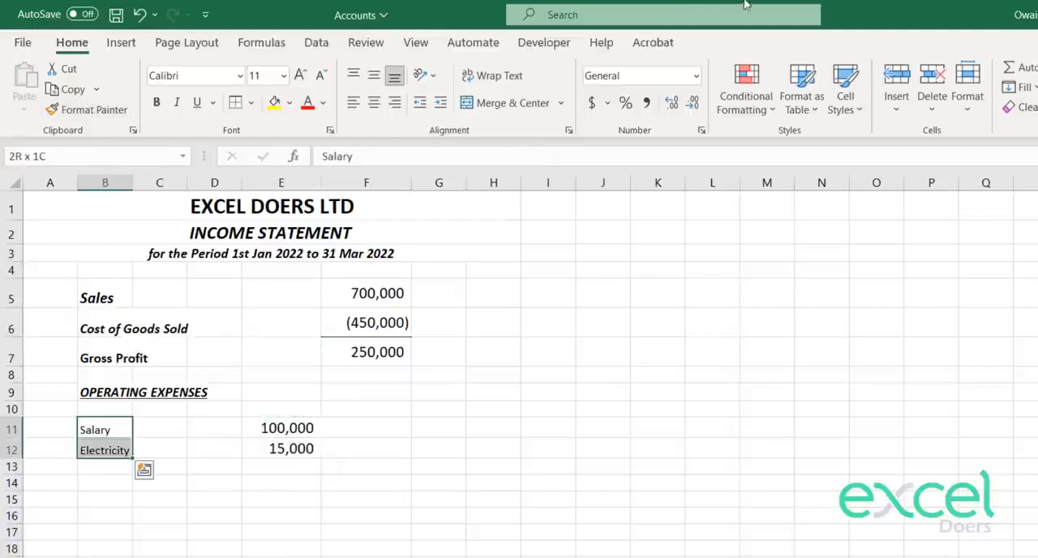
{"action": "left_click", "coordinate": [298, 76]}
{"action": "left_click", "coordinate": [299, 76]}
Step: Add a bottom border under the Electricity amount in E12
{"action": "key", "text": "Down"}
{"action": "key", "text": "Down"}
{"action": "key", "text": "Up"}
{"action": "key", "text": "Right"}
{"action": "key", "text": "Right"}
{"action": "key", "text": "Right"}
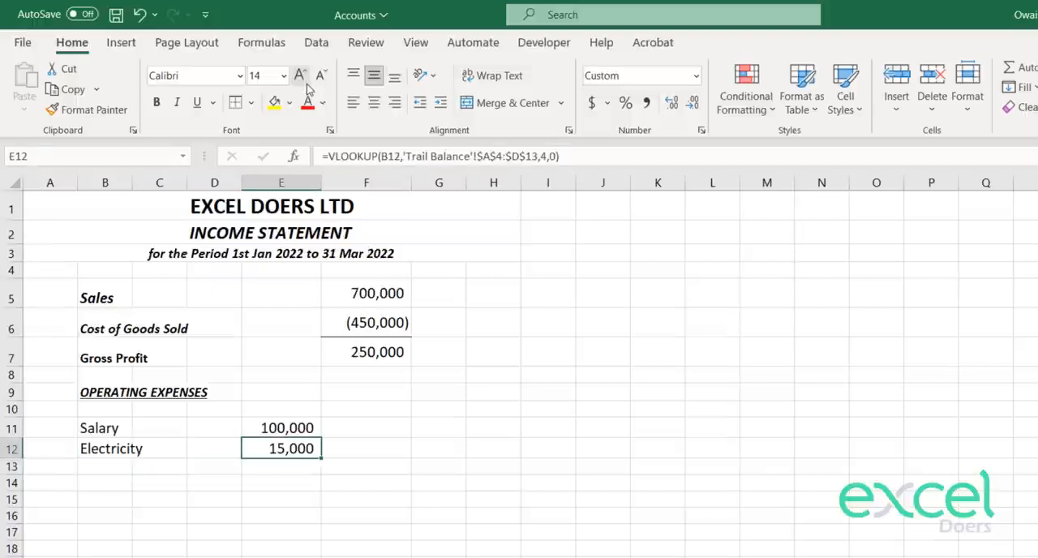
{"action": "left_click", "coordinate": [254, 104]}
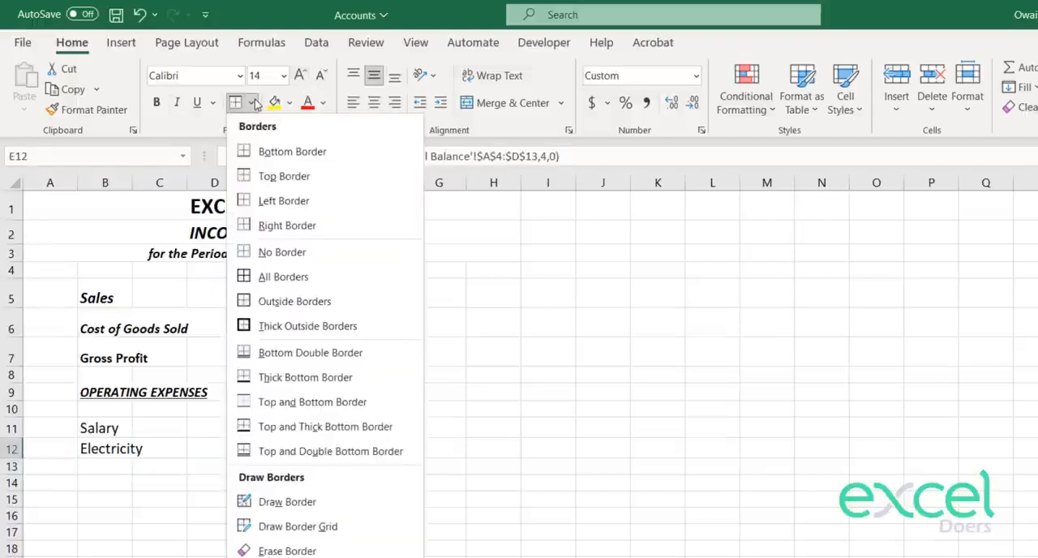
{"action": "left_click", "coordinate": [254, 105]}
{"action": "key", "text": "Down"}
{"action": "left_click", "coordinate": [233, 105]}
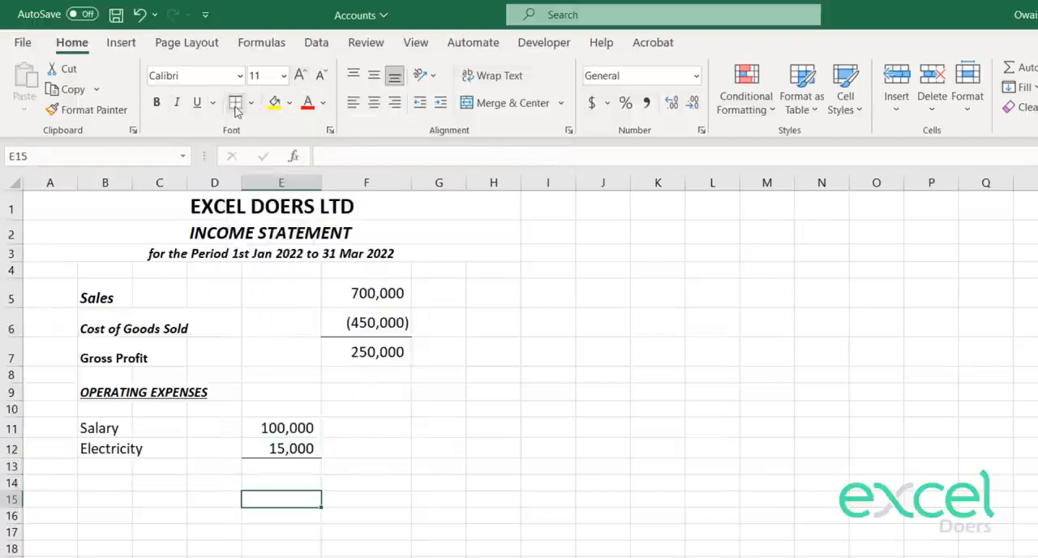
Step: Copy the Gross Profit label from B7 into B13, below the operating expenses
{"action": "key", "text": "Right"}
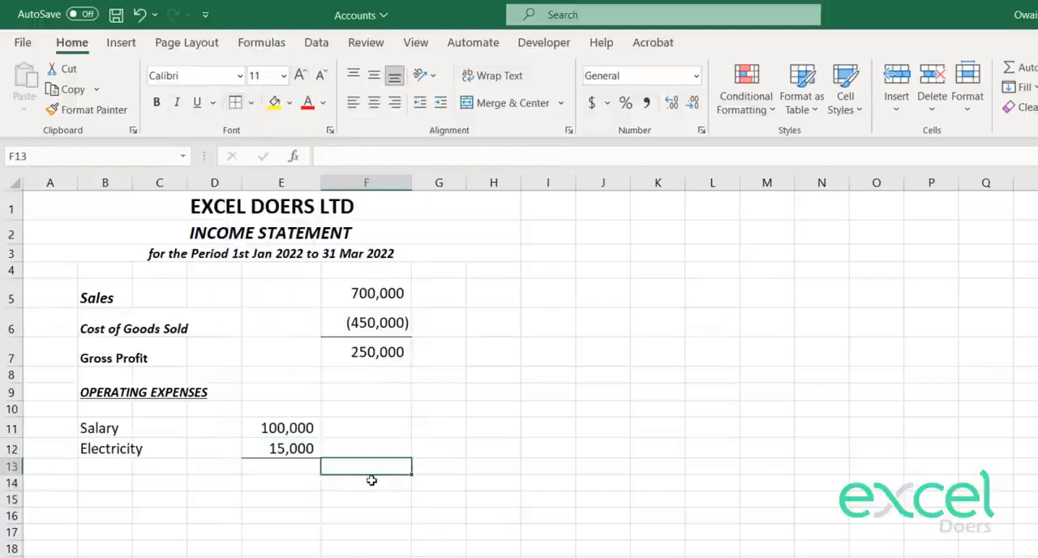
{"action": "key", "text": "Left"}
{"action": "key", "text": "Left"}
{"action": "key", "text": "Left"}
{"action": "key", "text": "Left"}
{"action": "key", "text": "Up"}
{"action": "key", "text": "Up"}
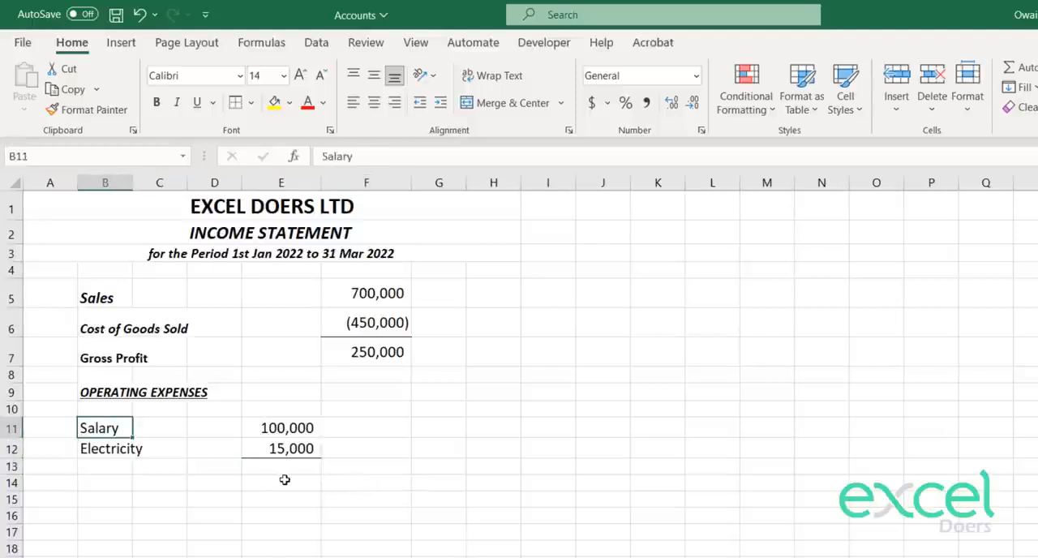
{"action": "key", "text": "Up"}
{"action": "key", "text": "Up"}
{"action": "key", "text": "Up"}
{"action": "key", "text": "Up"}
{"action": "key", "text": "ctrl+c"}
{"action": "key", "text": "Down"}
{"action": "key", "text": "Down"}
{"action": "key", "text": "Down"}
{"action": "key", "text": "Down"}
{"action": "key", "text": "Down"}
{"action": "key", "text": "Down"}
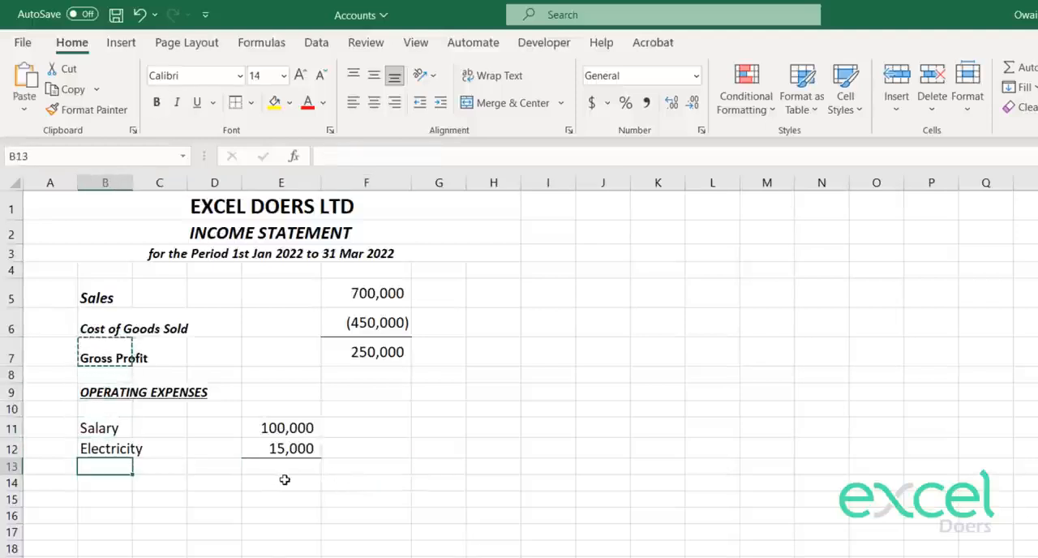
{"action": "key", "text": "ctrl+v"}
Step: Replace the text in B13 with "Total of Operating Expenses"
{"action": "type", "text": "Tot"}
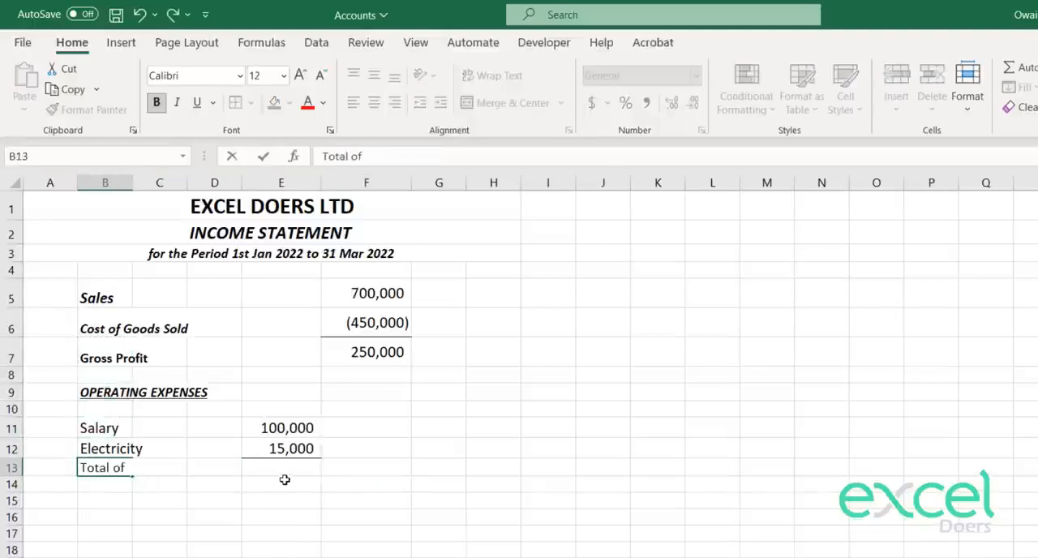
{"action": "type", "text": "al of Operating Prof"}
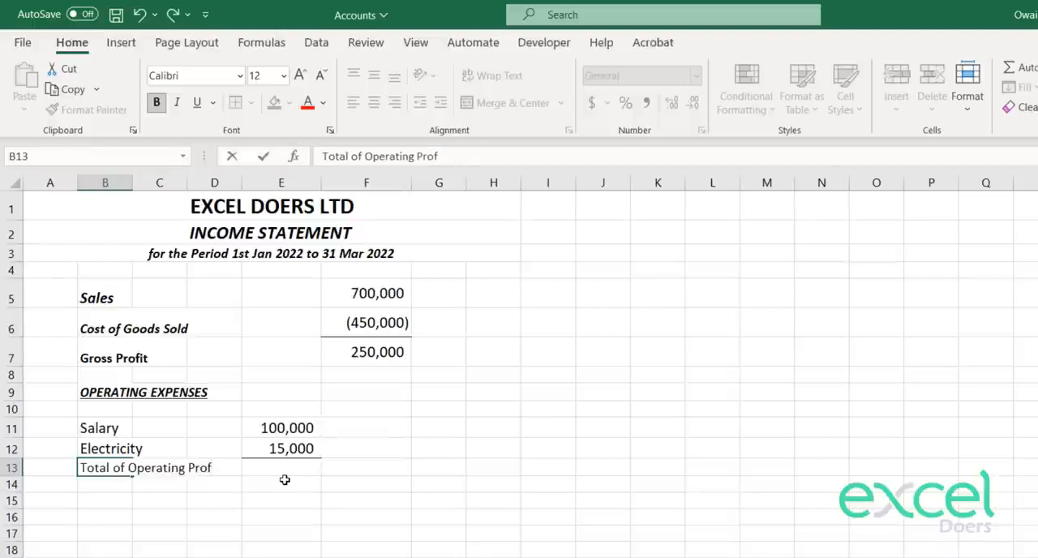
{"action": "type", "text": "penses"}
{"action": "key", "text": "Return"}
{"action": "key", "text": "Up"}
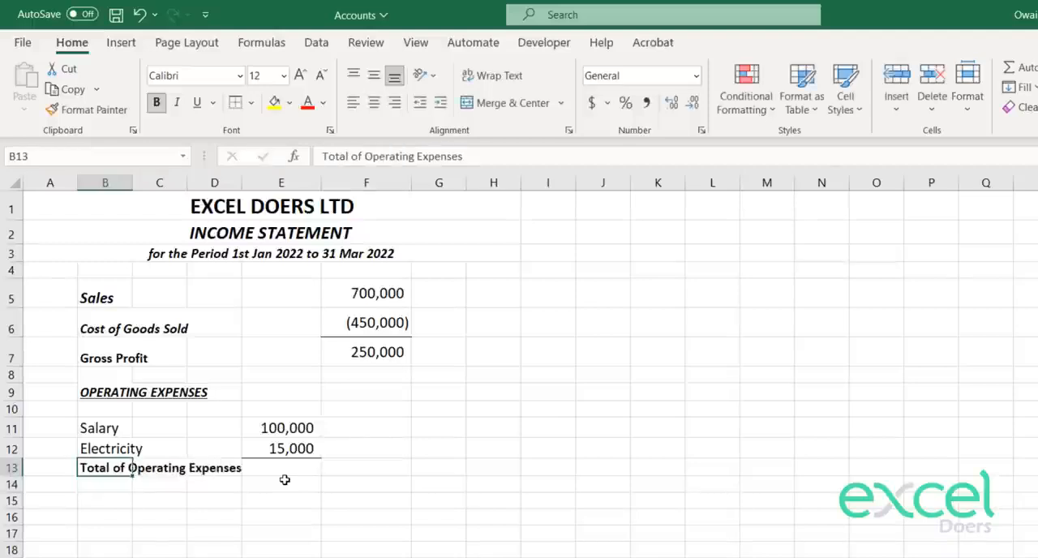
Step: Enter =SUM(E11:E12) in F13 to total the operating expenses
{"action": "left_click", "coordinate": [354, 468]}
{"action": "type", "text": "=sum"}
{"action": "key", "text": "Tab"}
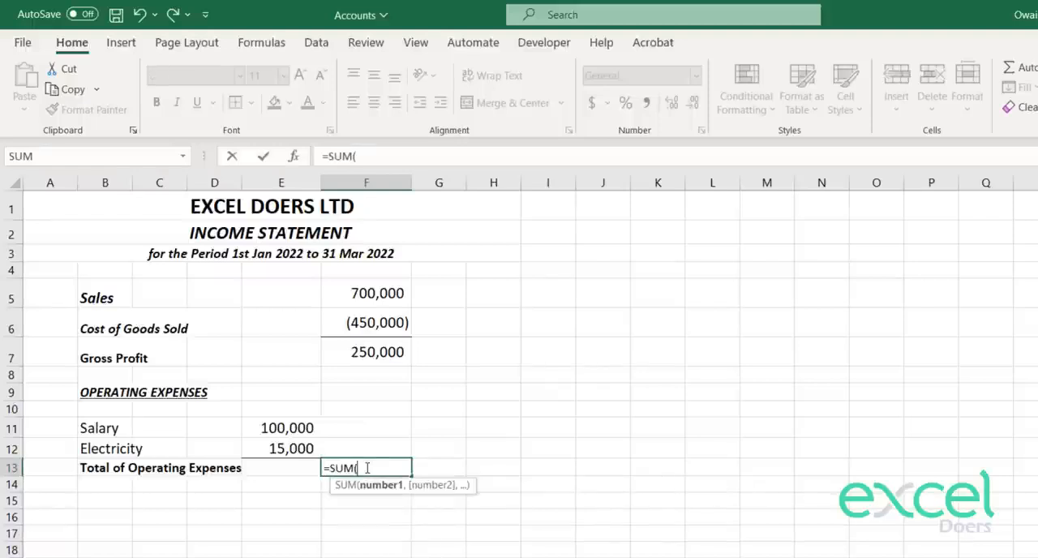
{"action": "key", "text": "Left"}
{"action": "key", "text": "Up"}
{"action": "key", "text": "shift+Up"}
{"action": "key", "text": "Return"}
{"action": "key", "text": "Up"}
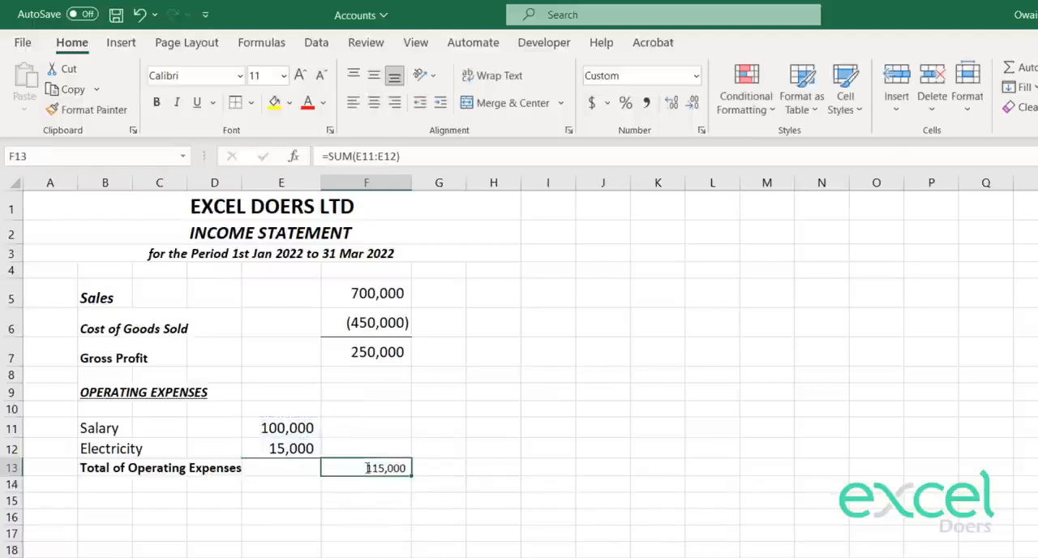
Step: Make the expense total in F13 bold at size 12 and bold the Gross Profit amount in F7
{"action": "left_click", "coordinate": [156, 104]}
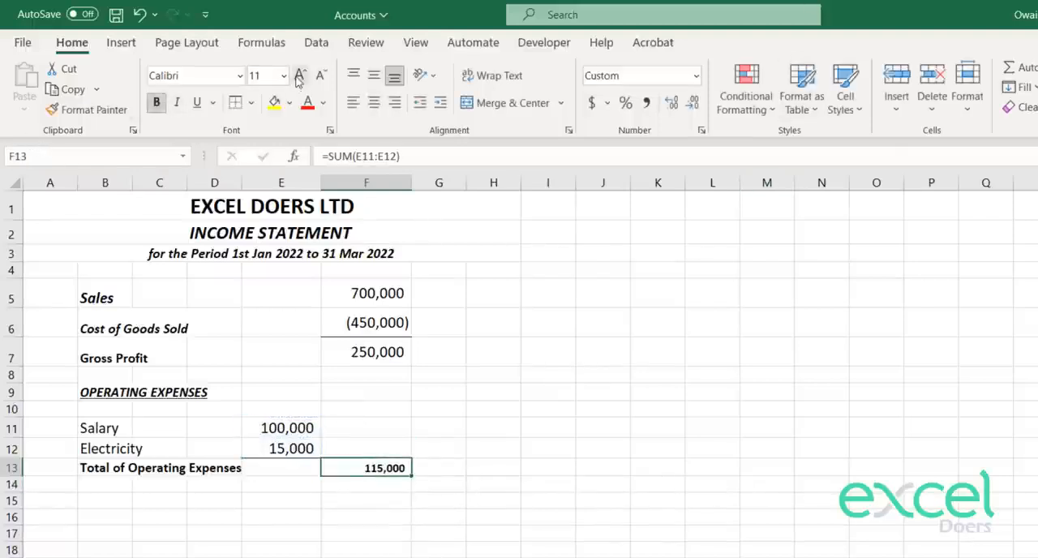
{"action": "key", "text": "Return"}
{"action": "key", "text": "Up"}
{"action": "key", "text": "Up"}
{"action": "key", "text": "Up"}
{"action": "key", "text": "Up"}
{"action": "key", "text": "Up"}
{"action": "key", "text": "Up"}
{"action": "key", "text": "Up"}
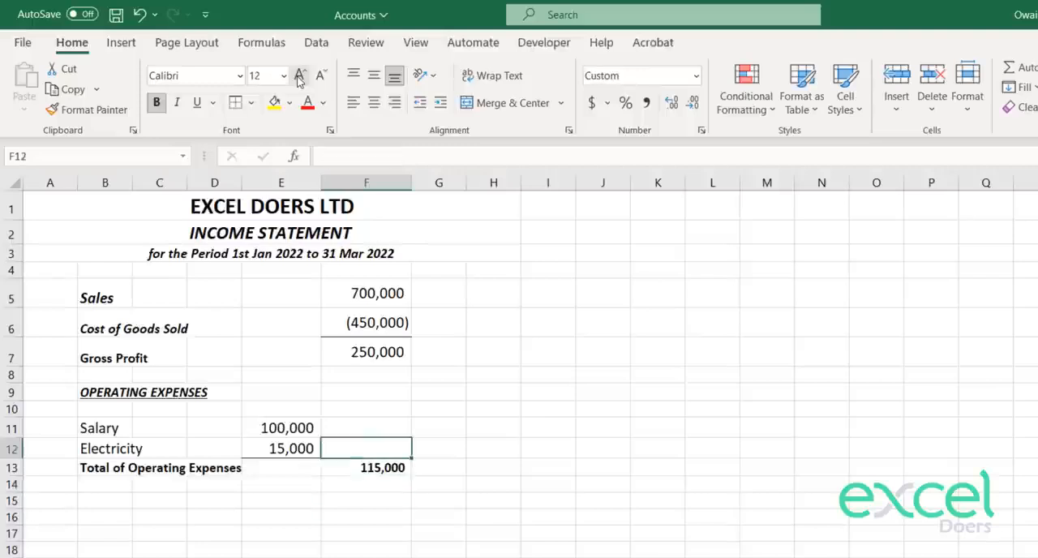
{"action": "left_click", "coordinate": [300, 75]}
{"action": "key", "text": "Down"}
{"action": "key", "text": "Up"}
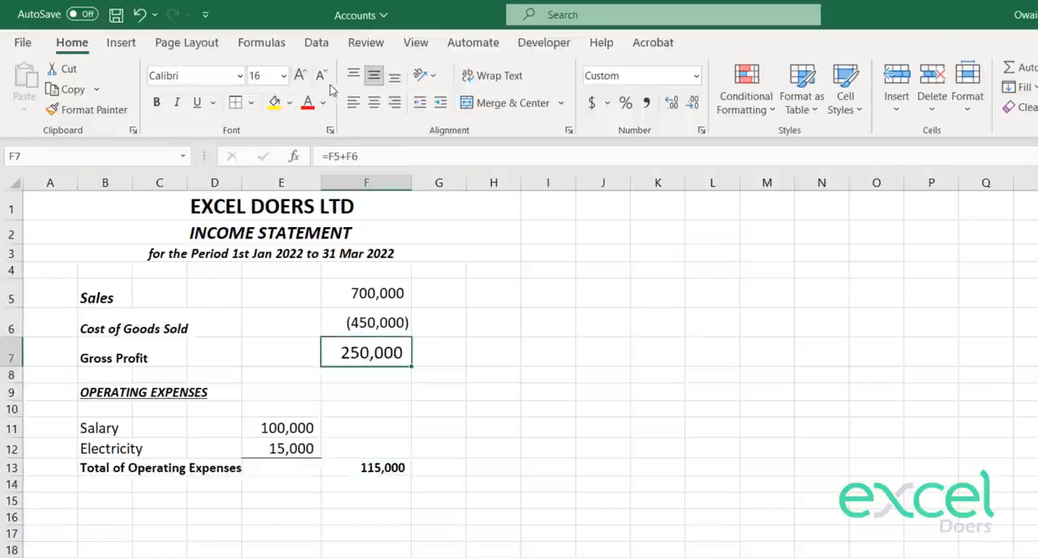
{"action": "left_click", "coordinate": [321, 76]}
{"action": "left_click", "coordinate": [156, 102]}
Step: Add a bottom border under the operating expenses total in F13
{"action": "key", "text": "Down"}
{"action": "key", "text": "Down"}
{"action": "key", "text": "Down"}
{"action": "key", "text": "Down"}
{"action": "key", "text": "Down"}
{"action": "key", "text": "Down"}
{"action": "key", "text": "Down"}
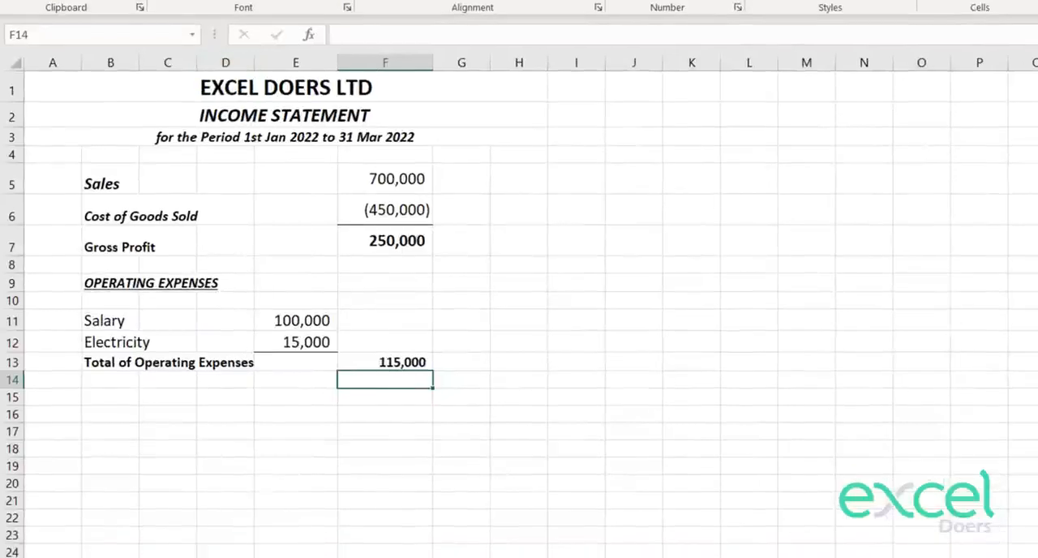
{"action": "key", "text": "Down"}
{"action": "key", "text": "Up"}
Step: Enter the label "Operating Profit" in B14
{"action": "key", "text": "Left"}
{"action": "key", "text": "Left"}
{"action": "key", "text": "Left"}
{"action": "key", "text": "Left"}
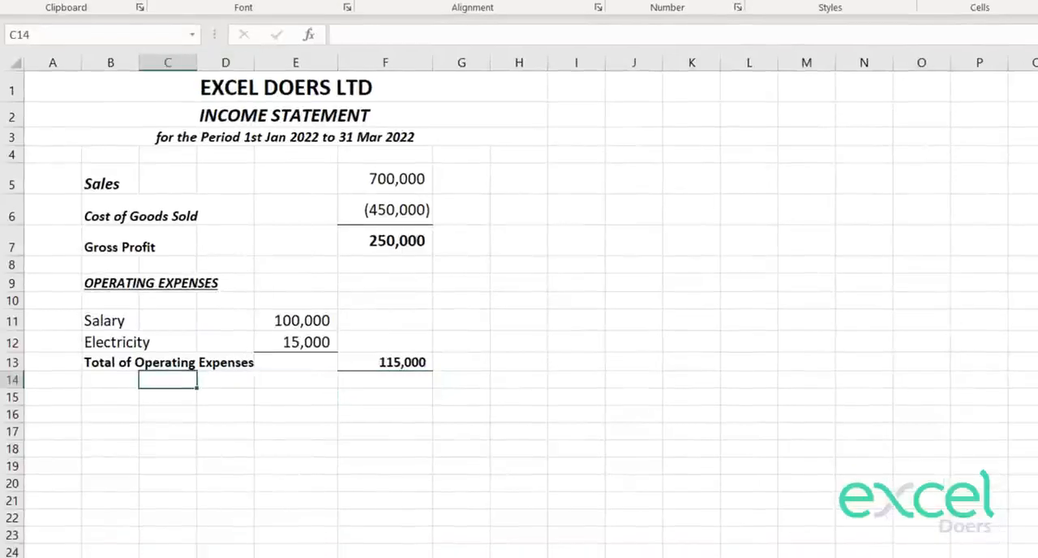
{"action": "type", "text": "OPera"}
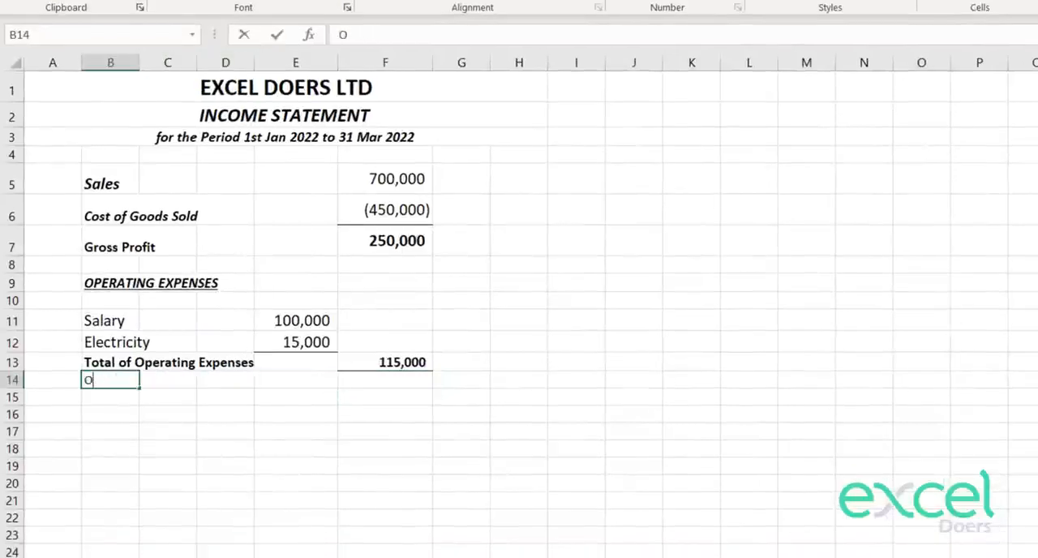
{"action": "type", "text": "r"}
{"action": "key", "text": "BackSpace"}
{"action": "type", "text": "ting Profit"}
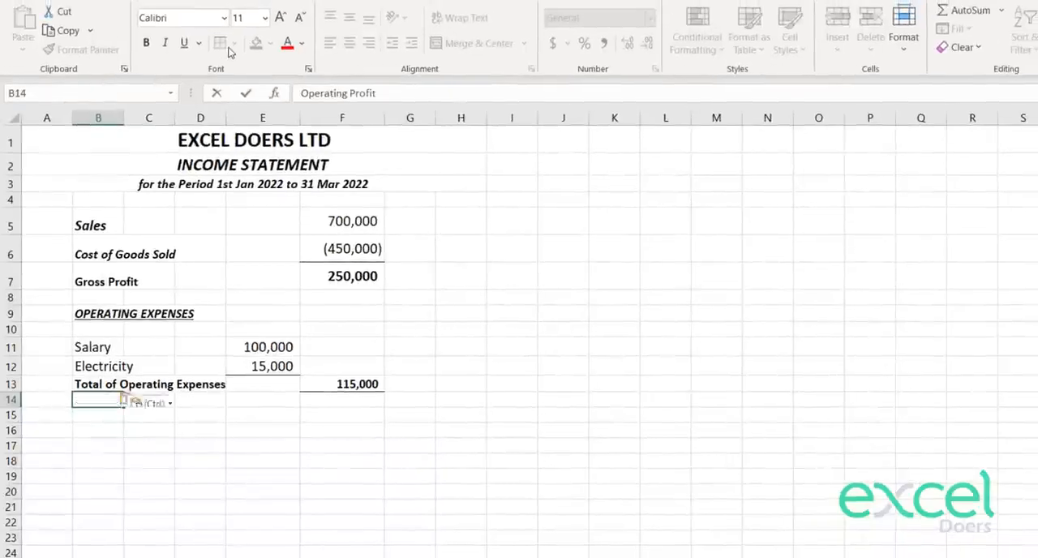
{"action": "key", "text": "Return"}
Step: Calculate the operating profit in F14 with the formula =F7-F13
{"action": "key", "text": "Right"}
{"action": "key", "text": "Right"}
{"action": "key", "text": "Right"}
{"action": "key", "text": "Right"}
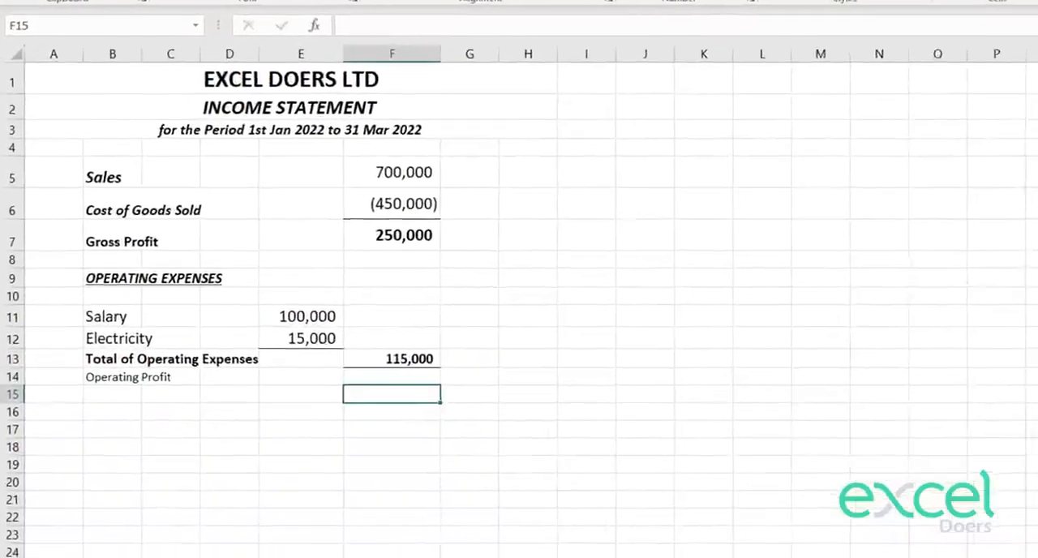
{"action": "key", "text": "Up"}
{"action": "type", "text": "="}
{"action": "left_click", "coordinate": [395, 224]}
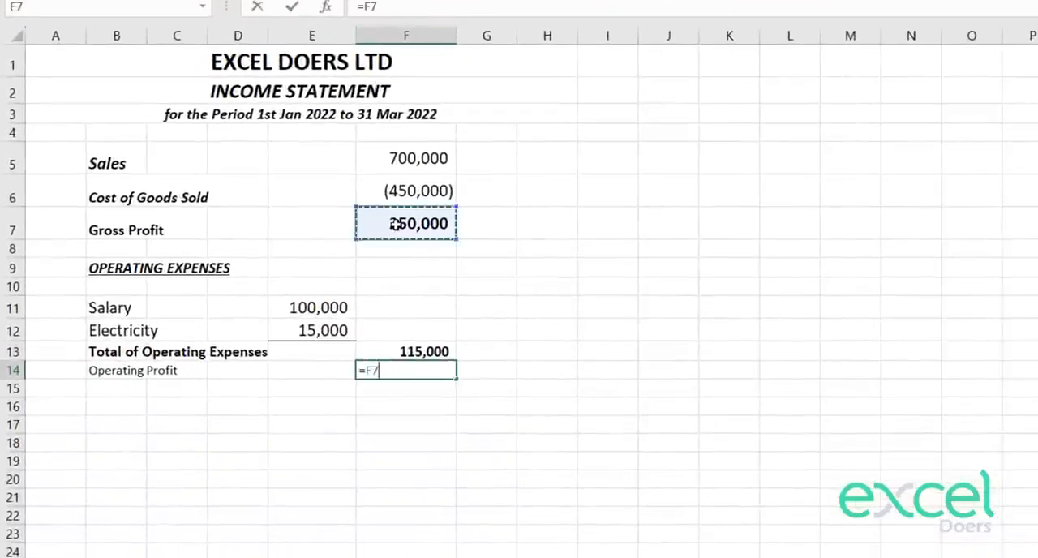
{"action": "type", "text": "-"}
{"action": "left_click", "coordinate": [396, 345]}
{"action": "key", "text": "Return"}
Step: Multiply the operating expenses sum in F13 by -1 so the total is presented as a deduction
{"action": "double_click", "coordinate": [432, 351]}
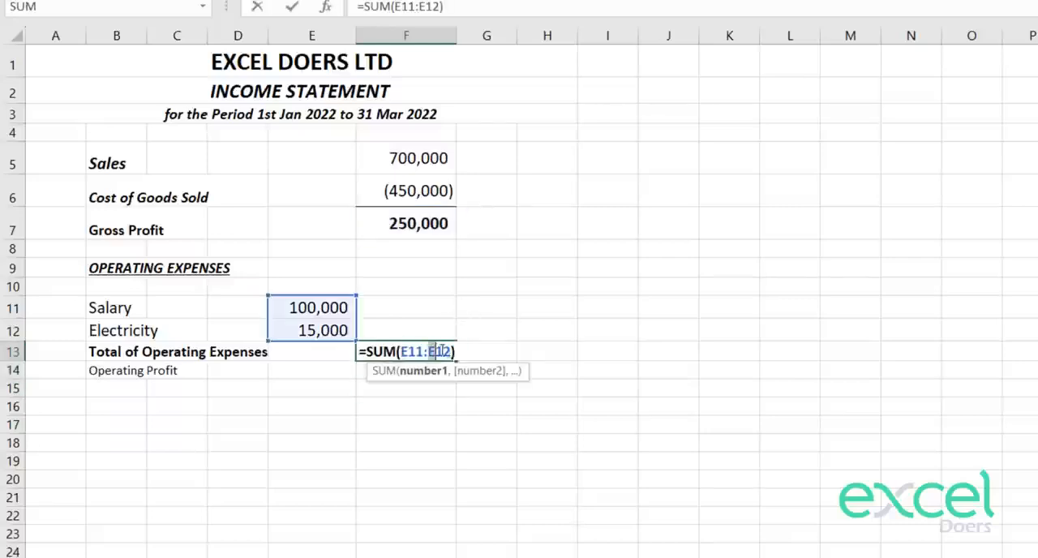
{"action": "type", "text": "*-1"}
{"action": "key", "text": "Return"}
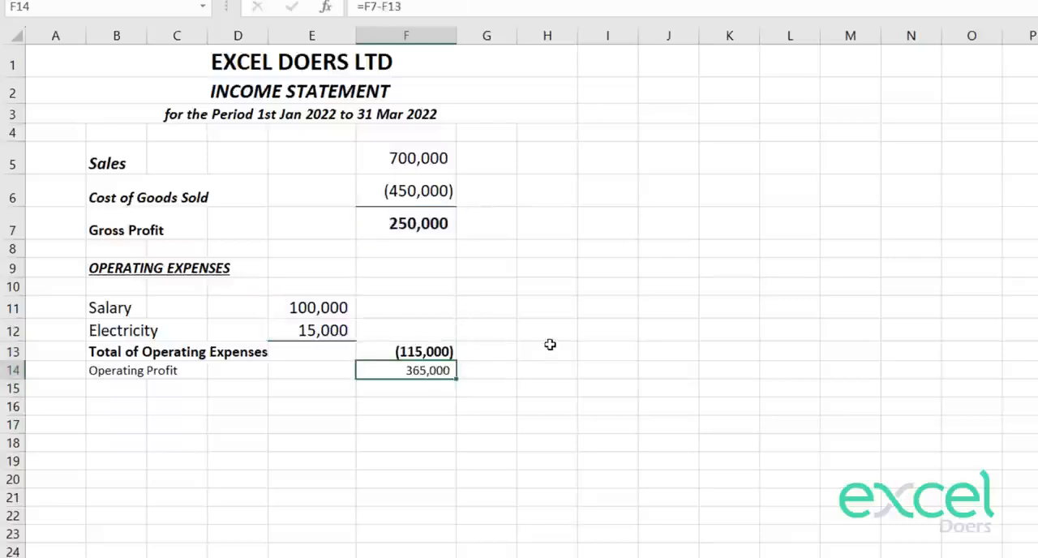
Step: Replace the operating profit formula in F14 with =F13+F7
{"action": "key", "text": "Up"}
{"action": "key", "text": "Down"}
{"action": "type", "text": "="}
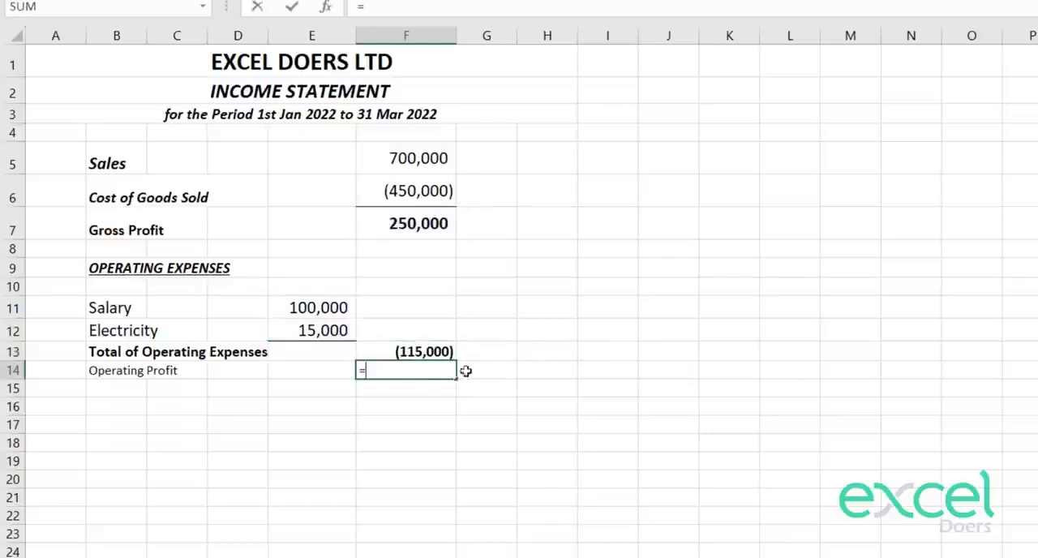
{"action": "left_click", "coordinate": [417, 347]}
{"action": "type", "text": "+"}
{"action": "left_click", "coordinate": [430, 217]}
{"action": "key", "text": "Return"}
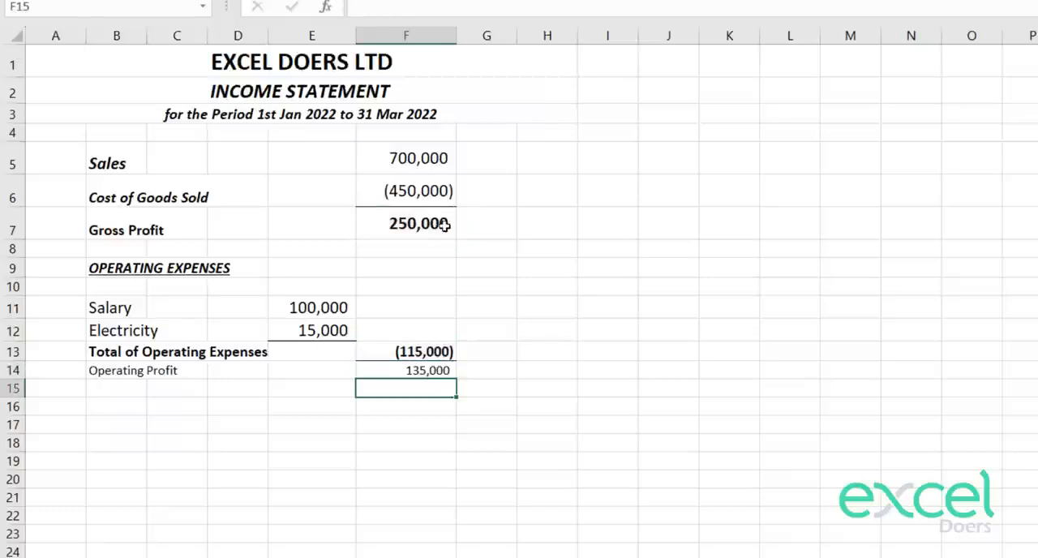
Step: Apply the formatting of the Total of Operating Expenses row, B13:F13, to the Operating Profit row, B14:F14
{"action": "key", "text": "Up"}
{"action": "key", "text": "shift+Left"}
{"action": "key", "text": "shift+Left"}
{"action": "key", "text": "shift+Left"}
{"action": "key", "text": "shift+Left"}
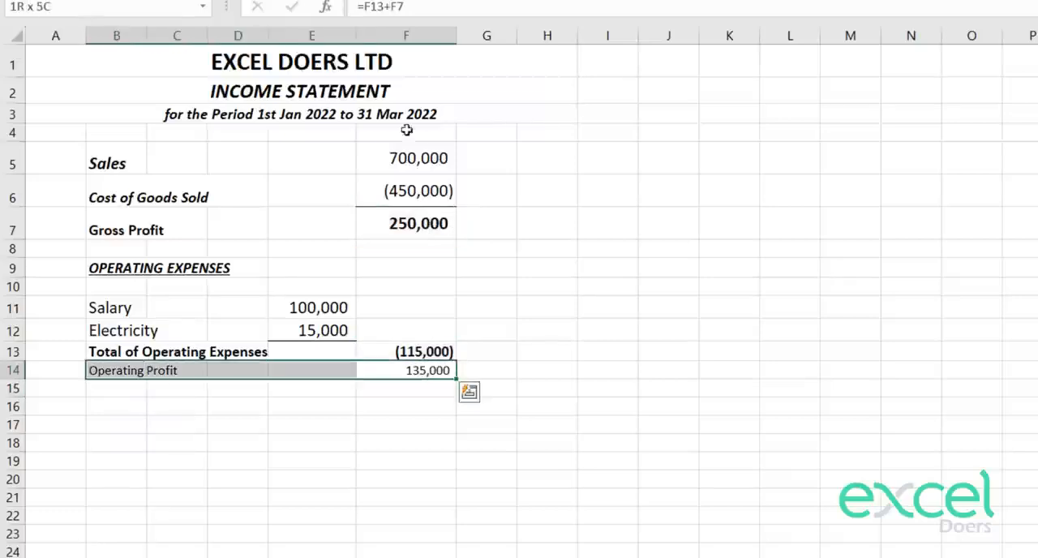
{"action": "key", "text": "Up"}
{"action": "key", "text": "shift+Left"}
{"action": "key", "text": "shift+Left"}
{"action": "key", "text": "shift+Left"}
{"action": "key", "text": "shift+Left"}
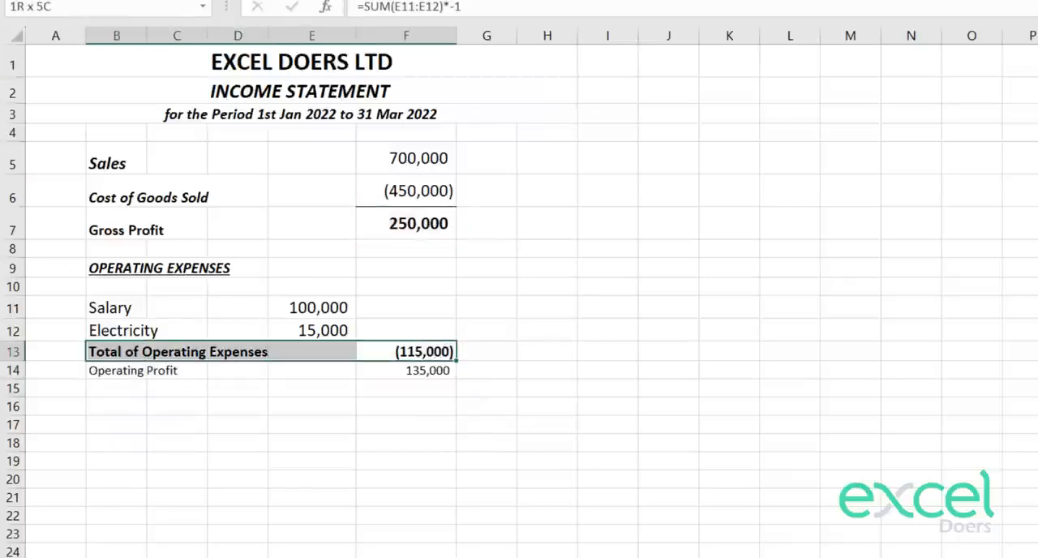
{"action": "key", "text": "ctrl+c"}
{"action": "left_click", "coordinate": [96, 371]}
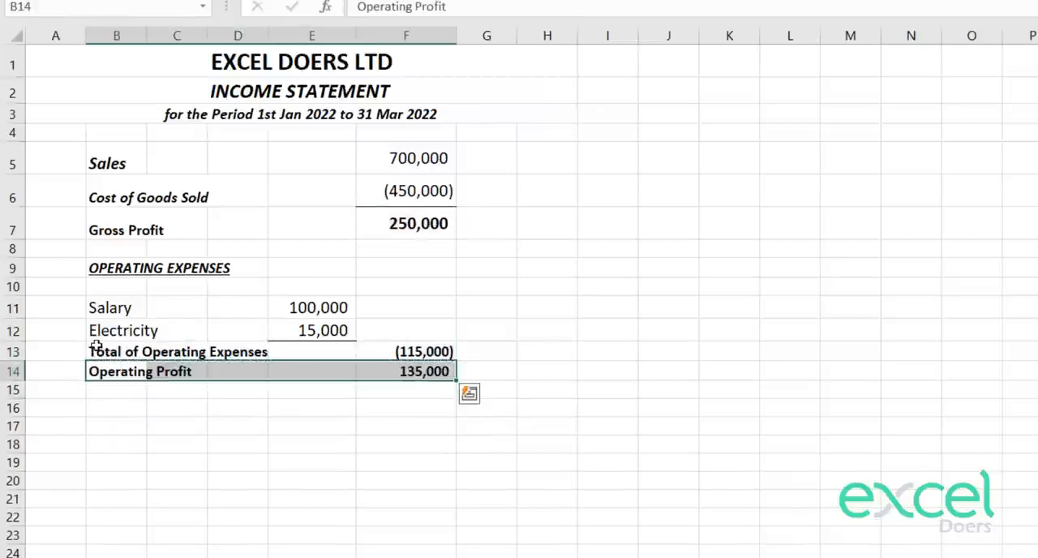
{"action": "type", "text": "`"}
{"action": "key", "text": "BackSpace"}
{"action": "type", "text": "Operating Profit"}
{"action": "key", "text": "Down"}
{"action": "key", "text": "Down"}
{"action": "key", "text": "Up"}
{"action": "key", "text": "Up"}
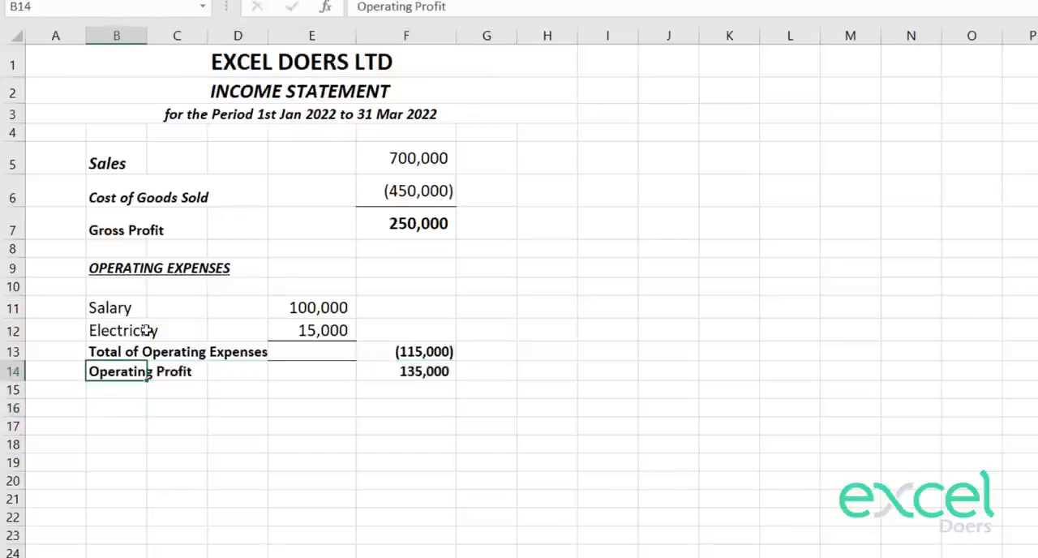
{"action": "key", "text": "shift+Right"}
Step: Italicize the Total of Operating Expenses row, B13:F13
{"action": "key", "text": "shift+Right"}
{"action": "key", "text": "shift+Right"}
{"action": "key", "text": "shift+Right"}
{"action": "key", "text": "Up"}
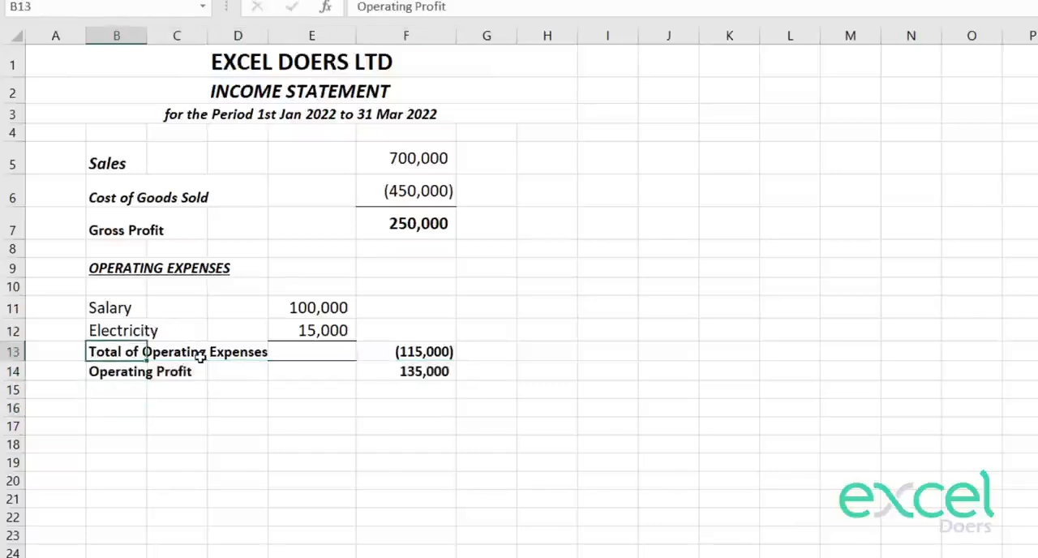
{"action": "key", "text": "shift+Right"}
{"action": "key", "text": "shift+Right"}
{"action": "key", "text": "shift+Right"}
{"action": "key", "text": "shift+Right"}
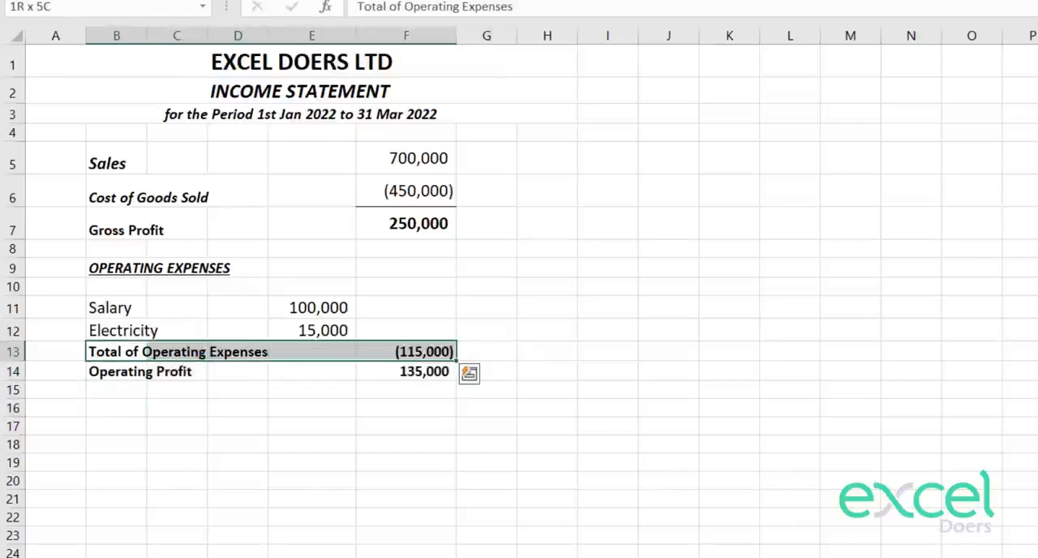
{"action": "key", "text": "ctrl+i"}
{"action": "key", "text": "Down"}
{"action": "key", "text": "Down"}
{"action": "key", "text": "Down"}
Step: Remove the stray border line above E14 by copying the blank cell E15 over E14
{"action": "key", "text": "Up"}
{"action": "key", "text": "Up"}
{"action": "key", "text": "Right"}
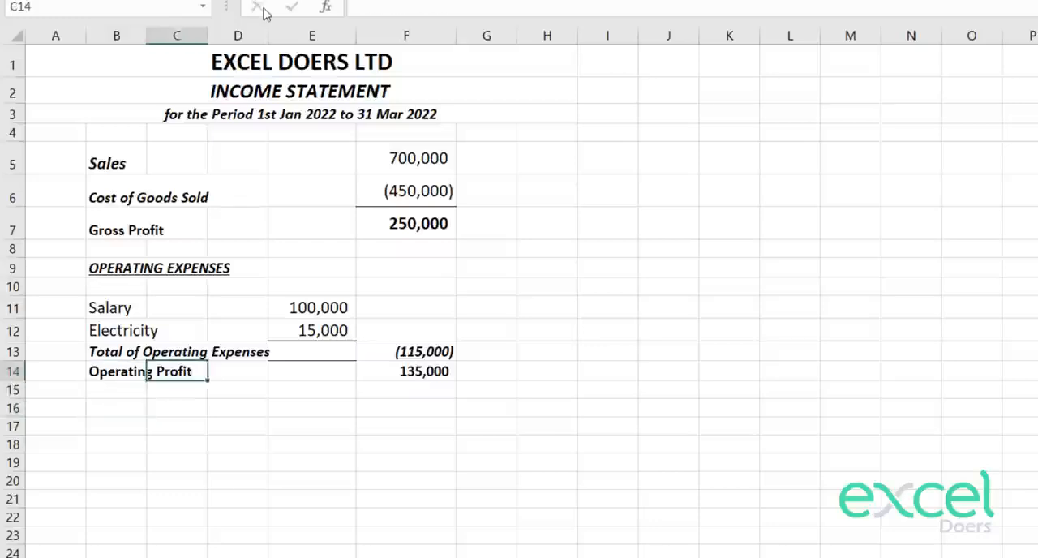
{"action": "key", "text": "Right"}
{"action": "key", "text": "Right"}
{"action": "key", "text": "Down"}
{"action": "key", "text": "Down"}
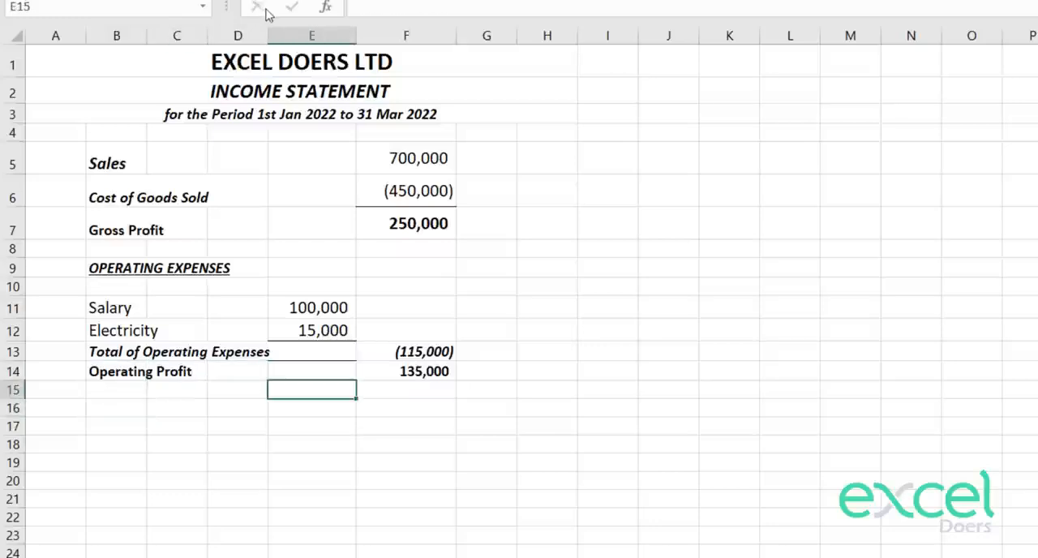
{"action": "key", "text": "Up"}
{"action": "key", "text": "Up"}
{"action": "key", "text": "Down"}
{"action": "key", "text": "ctrl+c"}
{"action": "key", "text": "Up"}
{"action": "key", "text": "ctrl+v"}
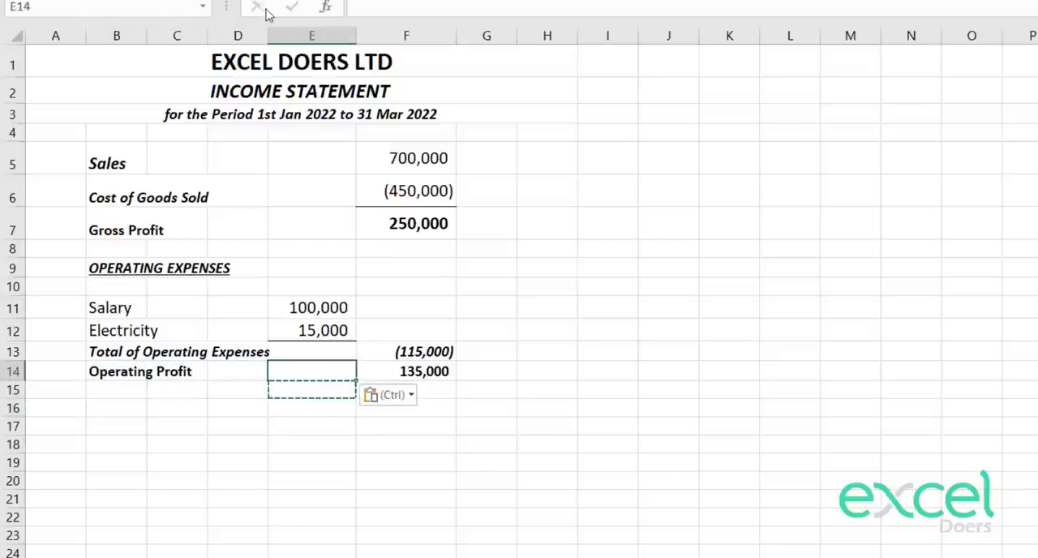
{"action": "key", "text": "Escape"}
{"action": "key", "text": "Down"}
{"action": "key", "text": "Right"}
{"action": "key", "text": "Up"}
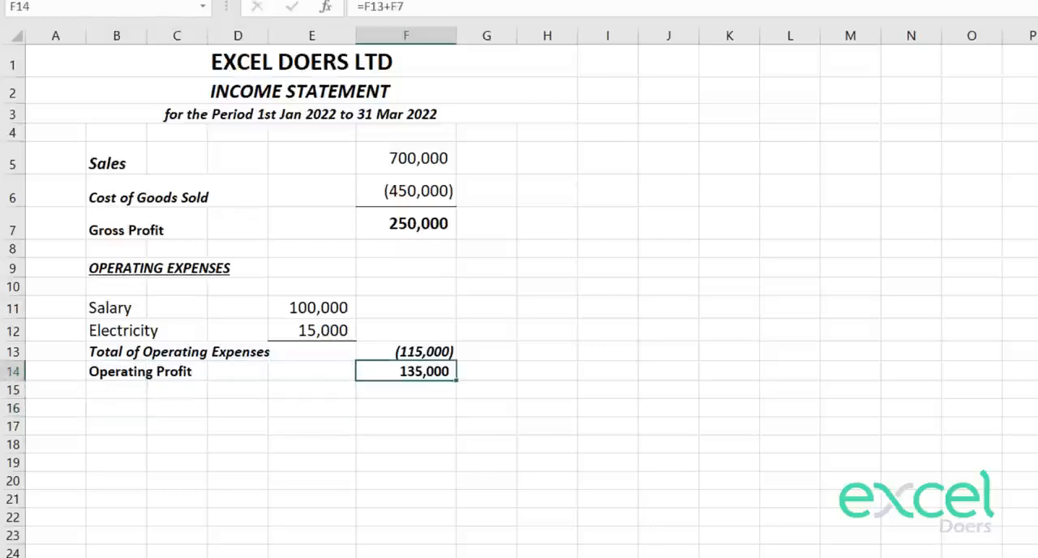
{"action": "key", "text": "Down"}
{"action": "key", "text": "Down"}
{"action": "key", "text": "Down"}
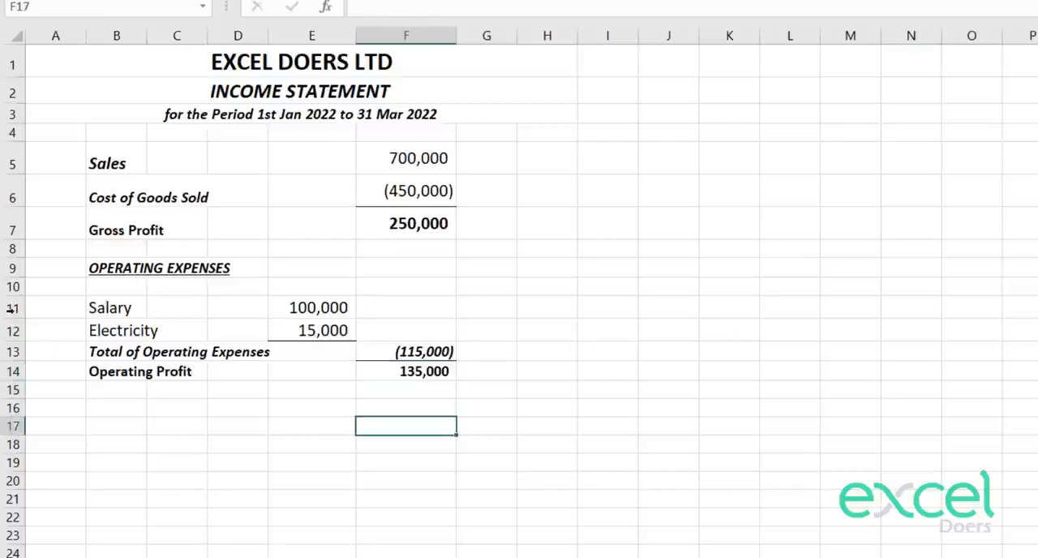
Step: Increase the height of rows 11 to 14 evenly to space out the operating expenses lines
{"action": "left_click_drag", "start_coordinate": [12, 308], "coordinate": [14, 371]}
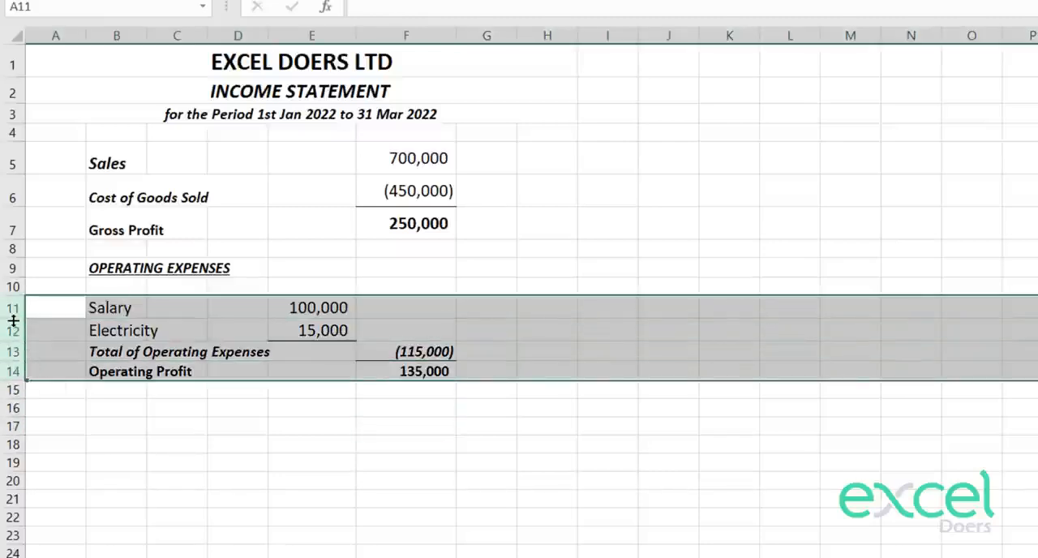
{"action": "left_click_drag", "start_coordinate": [13, 321], "coordinate": [16, 334]}
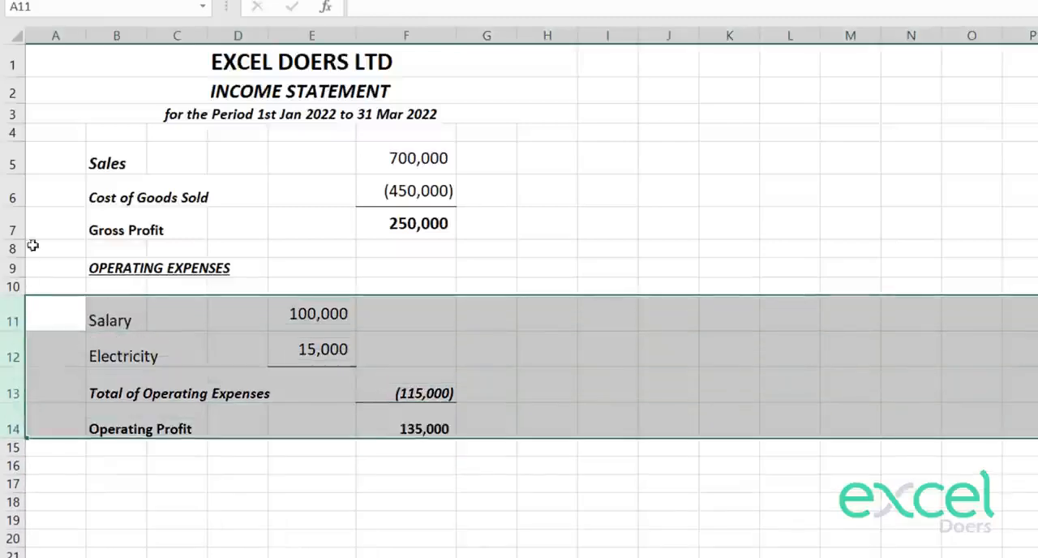
Step: Set the height of rows 5 to 21 to 13
{"action": "left_click_drag", "start_coordinate": [12, 158], "coordinate": [12, 557]}
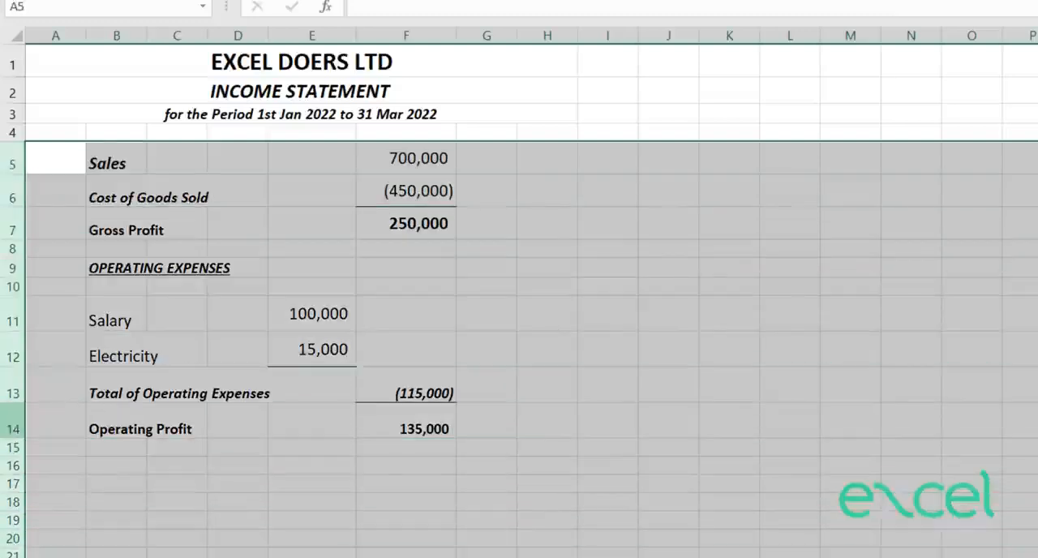
{"action": "right_click", "coordinate": [12, 365]}
{"action": "left_click", "coordinate": [106, 294]}
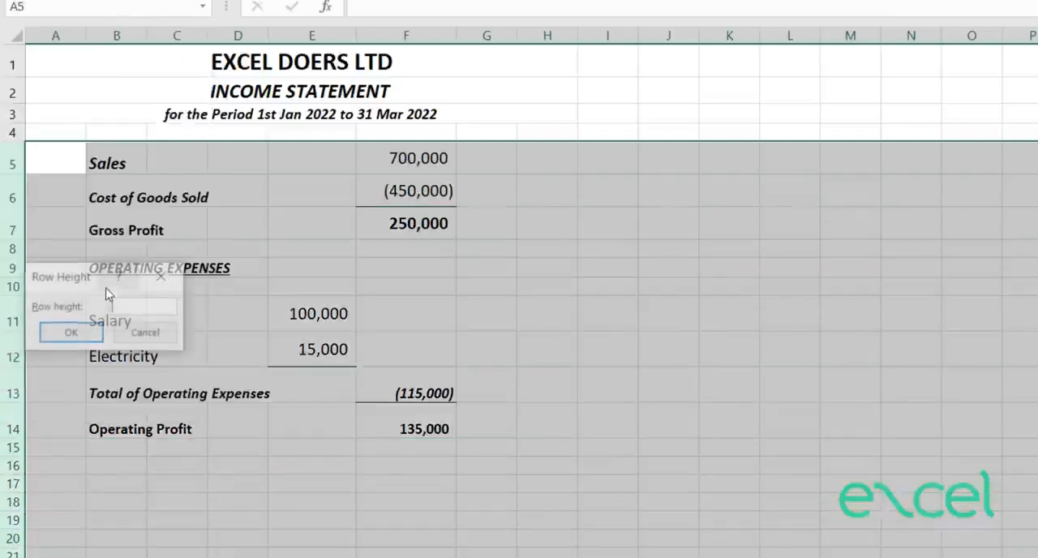
{"action": "type", "text": "13"}
{"action": "key", "text": "Return"}
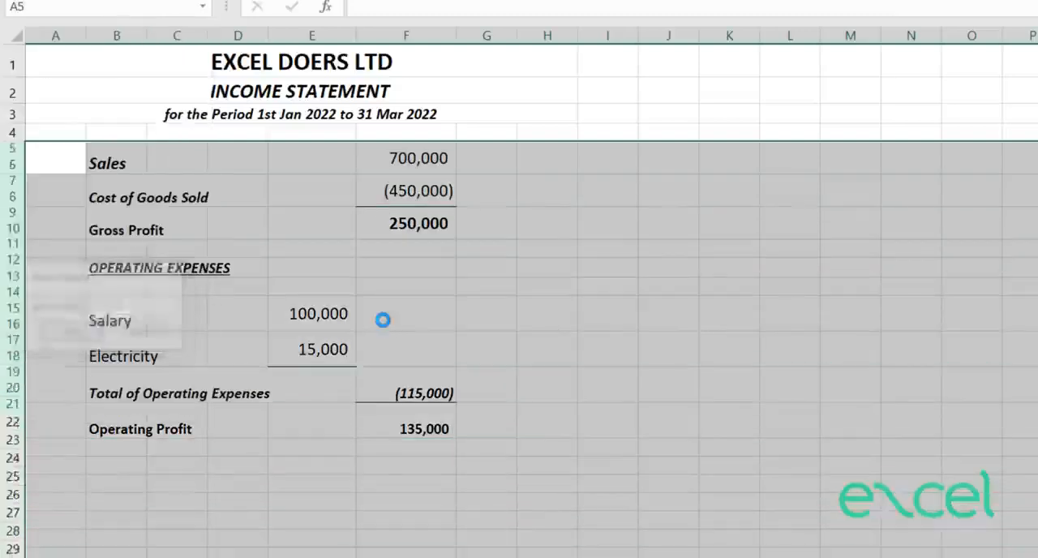
Step: Set the height of rows 5 to 21 to 20
{"action": "right_click", "coordinate": [12, 199]}
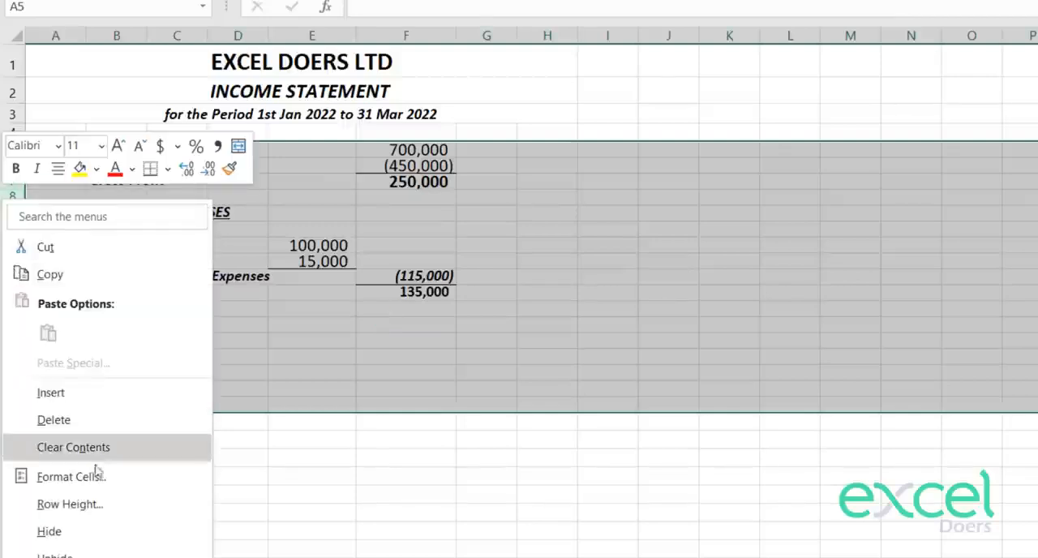
{"action": "left_click", "coordinate": [104, 503]}
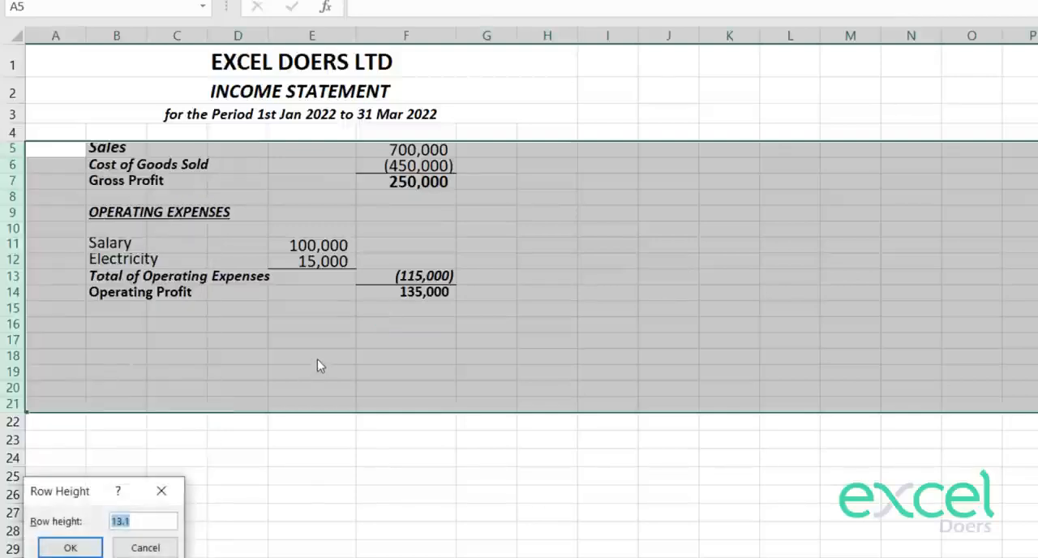
{"action": "type", "text": "20"}
{"action": "key", "text": "Return"}
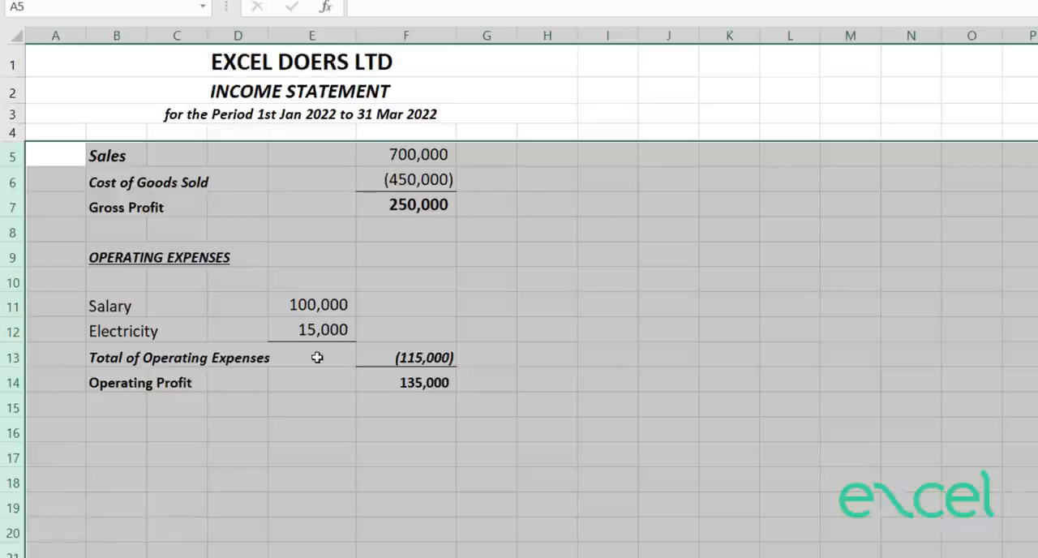
Step: Enlarge rows 5 to 21 evenly a little further and middle-align their contents vertically
{"action": "left_click_drag", "start_coordinate": [13, 167], "coordinate": [13, 174]}
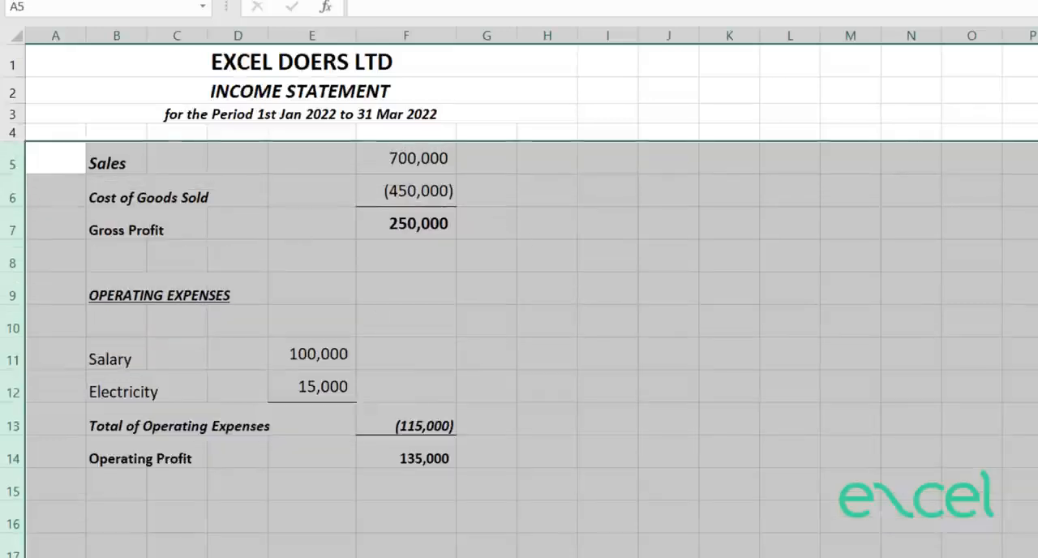
{"action": "left_click", "coordinate": [653, 257]}
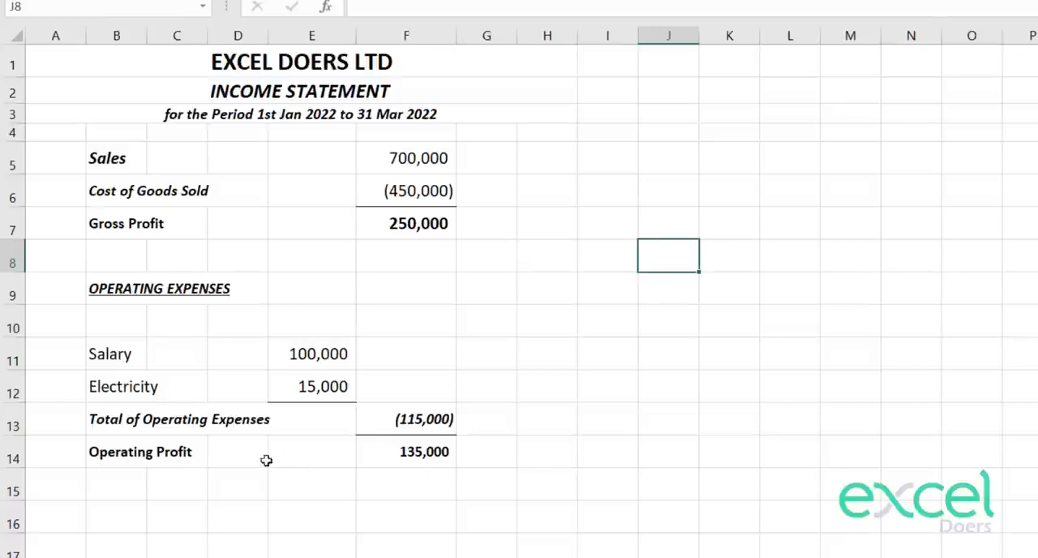
Step: Shrink the blank rows 10 and 8 around the OPERATING EXPENSES heading to narrow spacer rows
{"action": "left_click_drag", "start_coordinate": [13, 336], "coordinate": [11, 308]}
{"action": "left_click", "coordinate": [438, 330]}
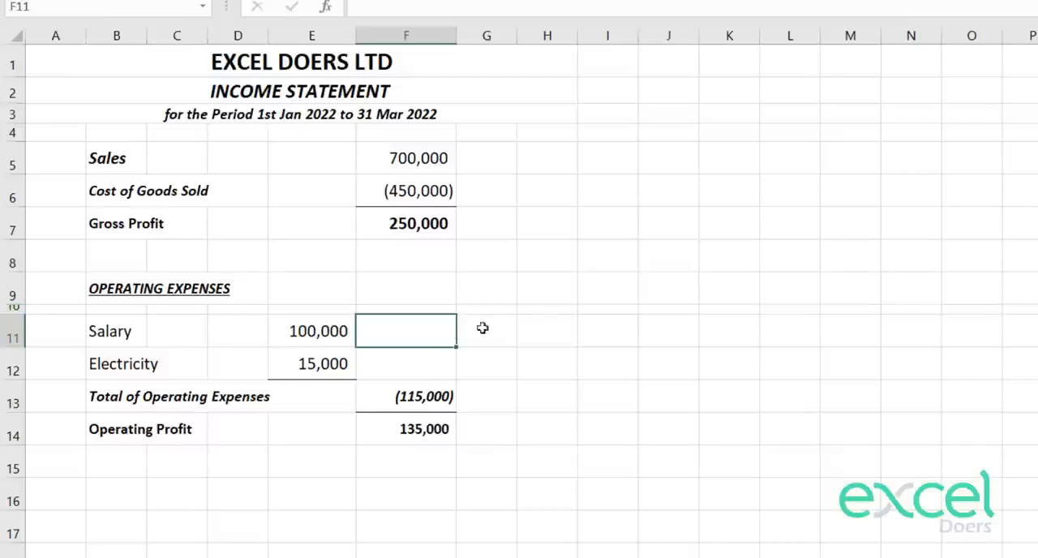
{"action": "left_click", "coordinate": [13, 258]}
{"action": "left_click_drag", "start_coordinate": [14, 271], "coordinate": [13, 244]}
{"action": "left_click", "coordinate": [900, 281]}
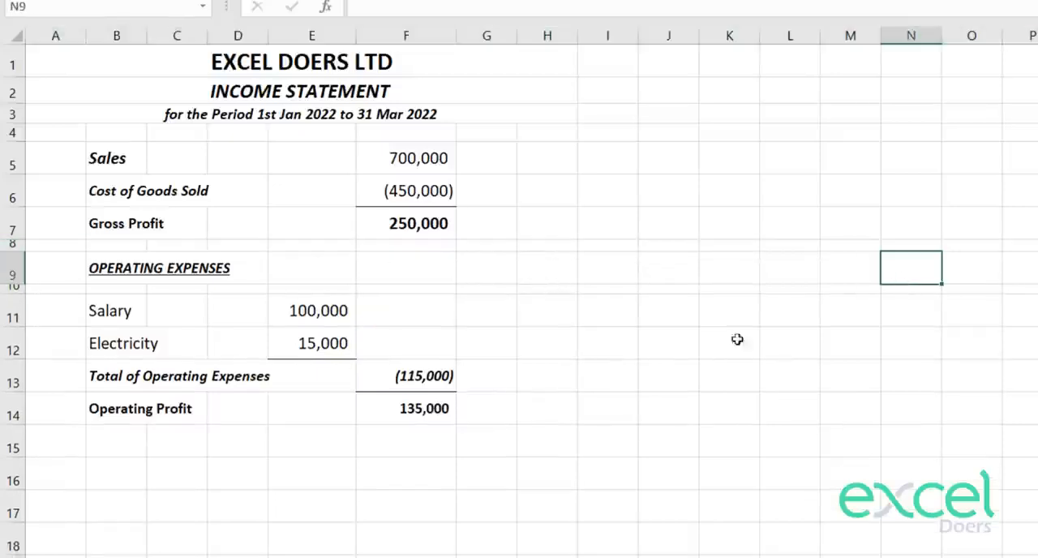
{"action": "left_click", "coordinate": [432, 438]}
{"action": "key", "text": "Left"}
{"action": "key", "text": "Left"}
{"action": "key", "text": "Left"}
{"action": "key", "text": "Left"}
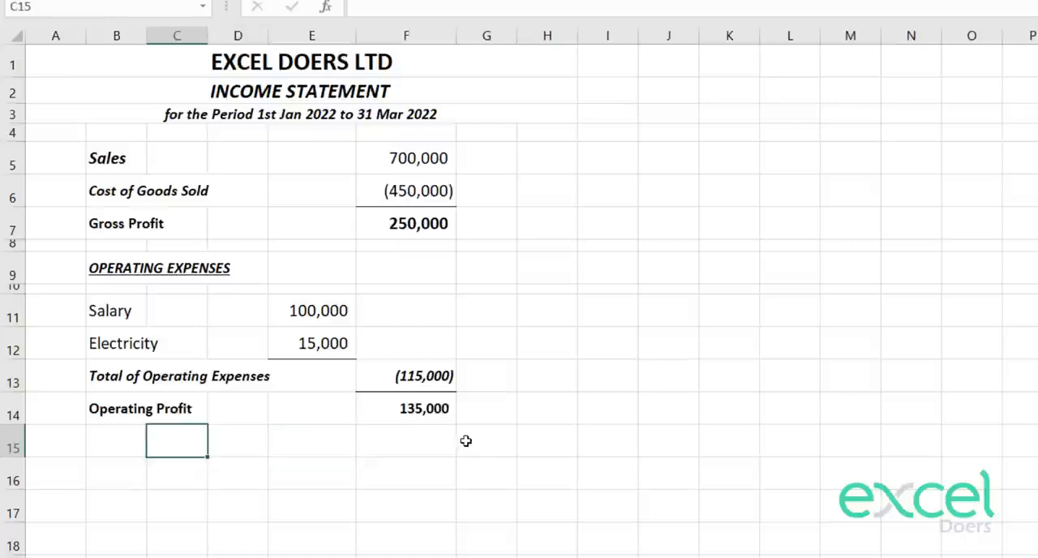
{"action": "left_click_drag", "start_coordinate": [138, 411], "coordinate": [429, 408]}
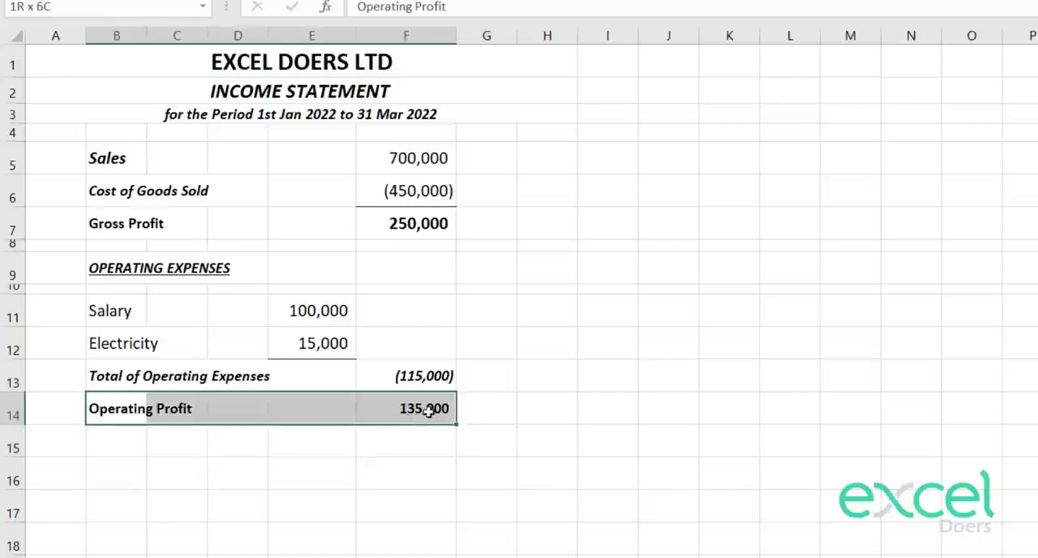
{"action": "left_click", "coordinate": [405, 408]}
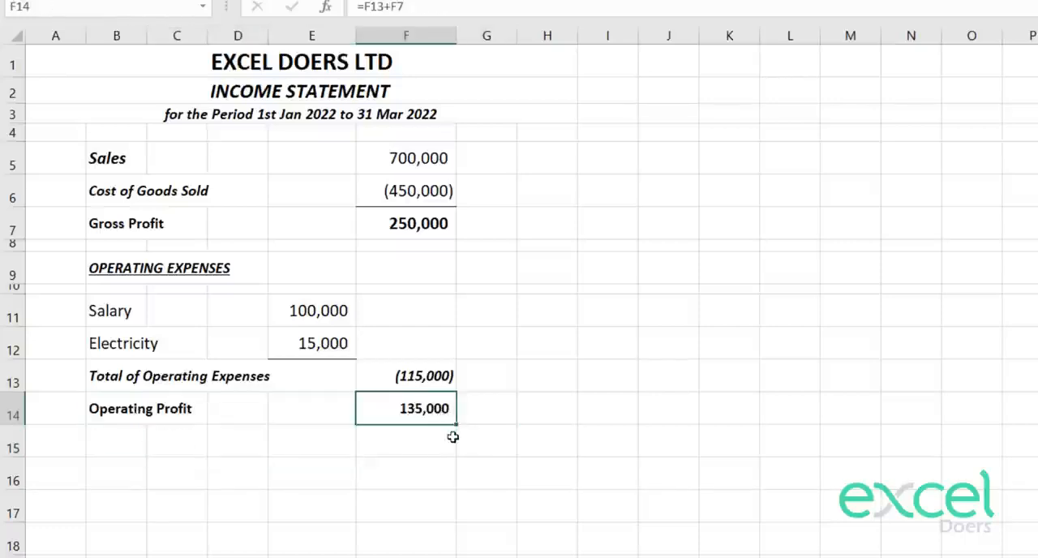
Step: Start entering a label beginning with "Ta" in B15, directly below Operating Profit
{"action": "left_click", "coordinate": [149, 444]}
{"action": "left_click", "coordinate": [139, 440]}
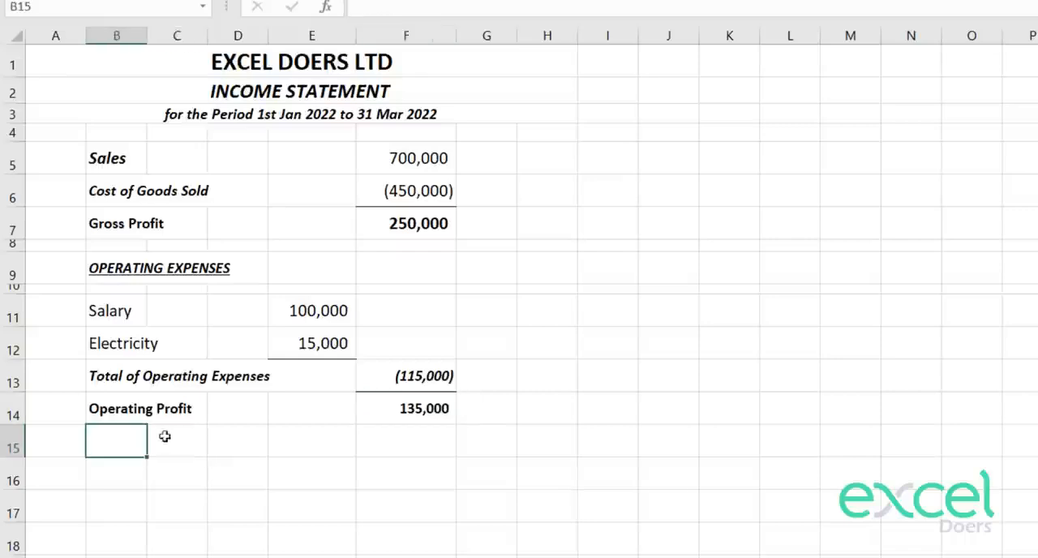
{"action": "type", "text": "Taxes (15%"}
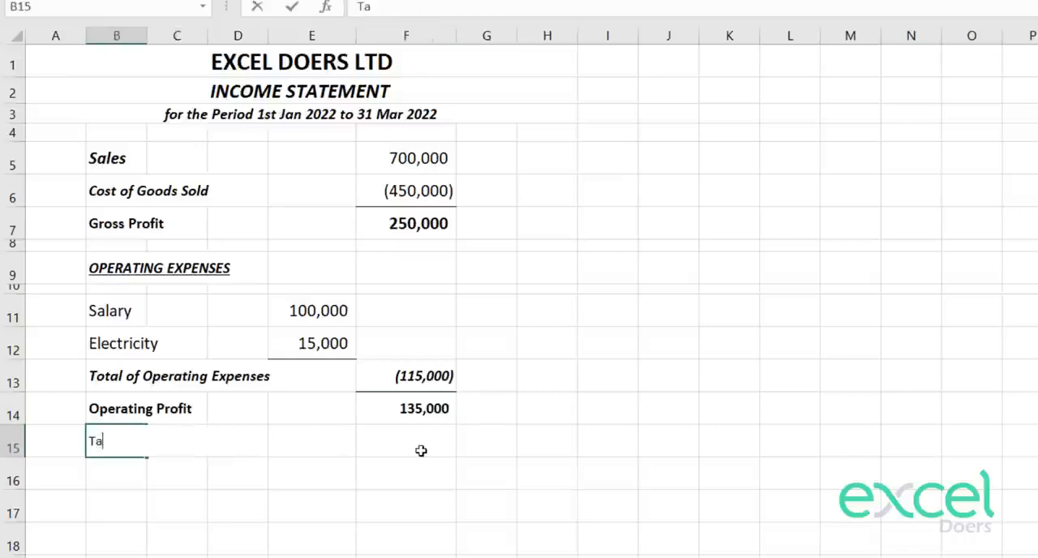
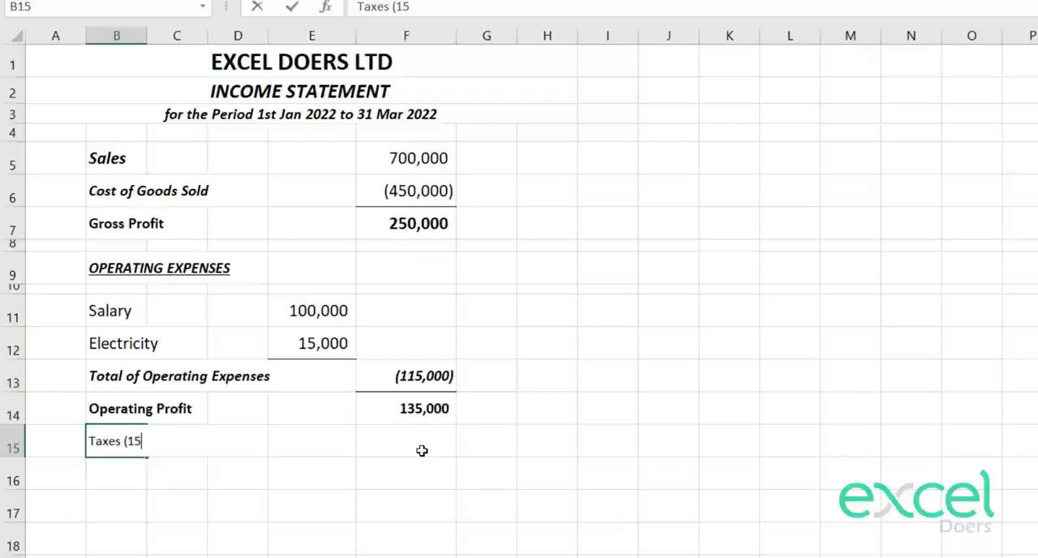
Step: Complete the label "Taxes (15%)" in B15 and make it bold
{"action": "type", "text": "%)"}
{"action": "key", "text": "Return"}
{"action": "key", "text": "Up"}
{"action": "key", "text": "Right"}
{"action": "key", "text": "Left"}
{"action": "key", "text": "ctrl+b"}
{"action": "key", "text": "Right"}
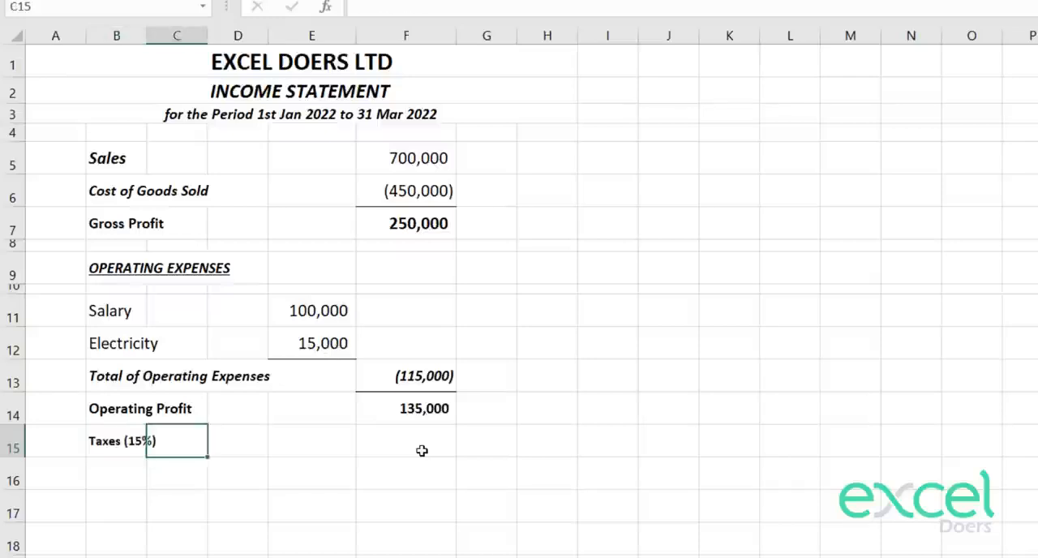
Step: Calculate the tax in F15 with the formula =F14*0.15
{"action": "key", "text": "Right"}
{"action": "key", "text": "Right"}
{"action": "key", "text": "Right"}
{"action": "type", "text": "="}
{"action": "key", "text": "Up"}
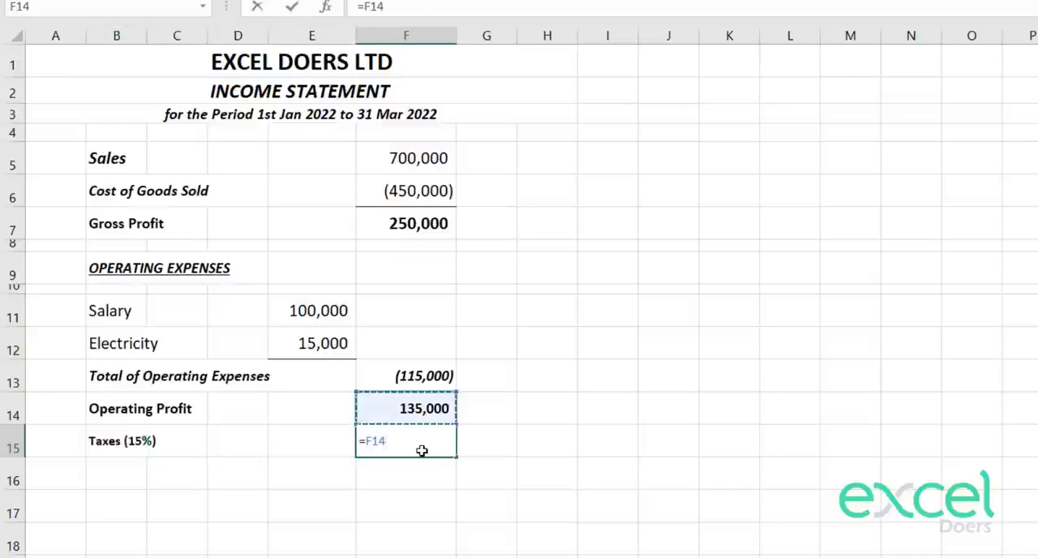
{"action": "type", "text": "*0"}
{"action": "type", "text": ".15"}
{"action": "key", "text": "Return"}
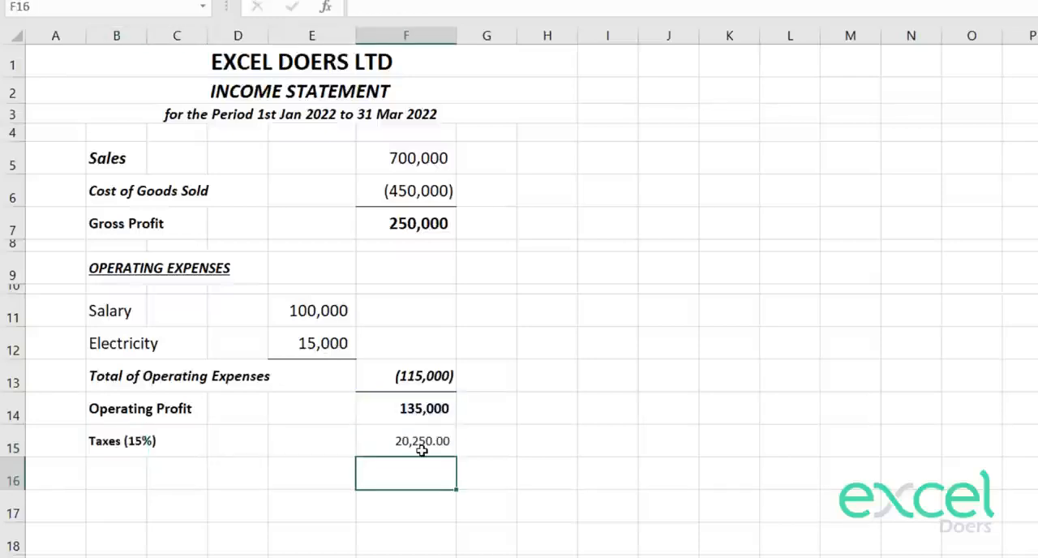
Step: Remove the two decimal places from the tax amount in F15
{"action": "left_click", "coordinate": [421, 450]}
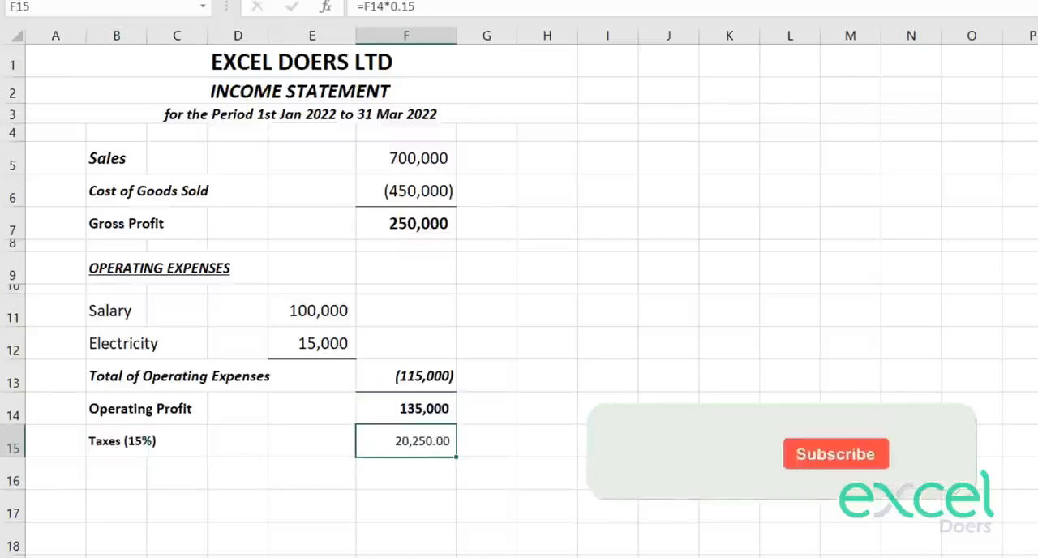
{"action": "left_click", "coordinate": [730, 0]}
{"action": "left_click", "coordinate": [730, 0]}
{"action": "key", "text": "Down"}
{"action": "key", "text": "Up"}
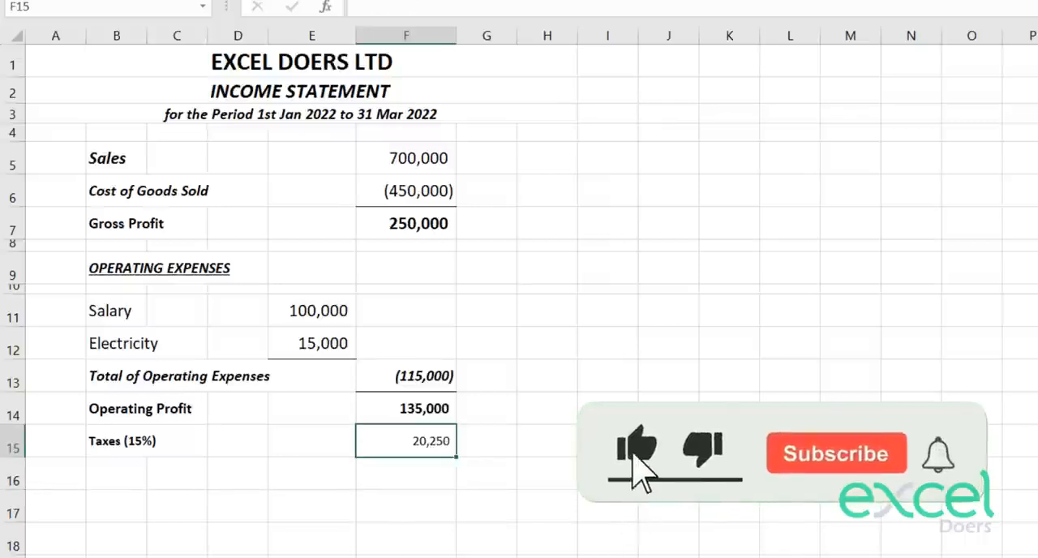
Step: Turn the tax amount negative by extending the F15 formula to =F14*0.15*-1
{"action": "key", "text": "F2"}
{"action": "type", "text": "*-1"}
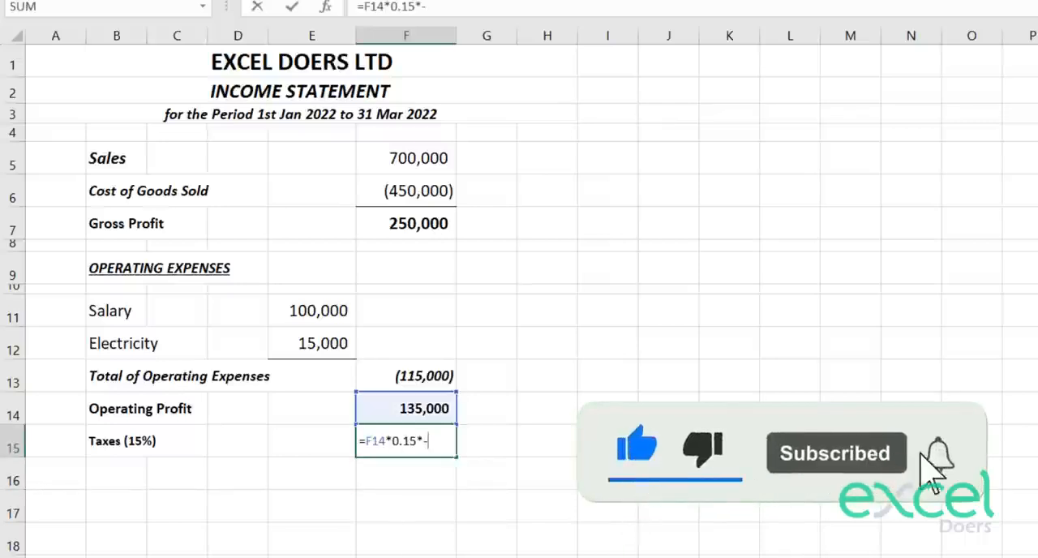
{"action": "key", "text": "Return"}
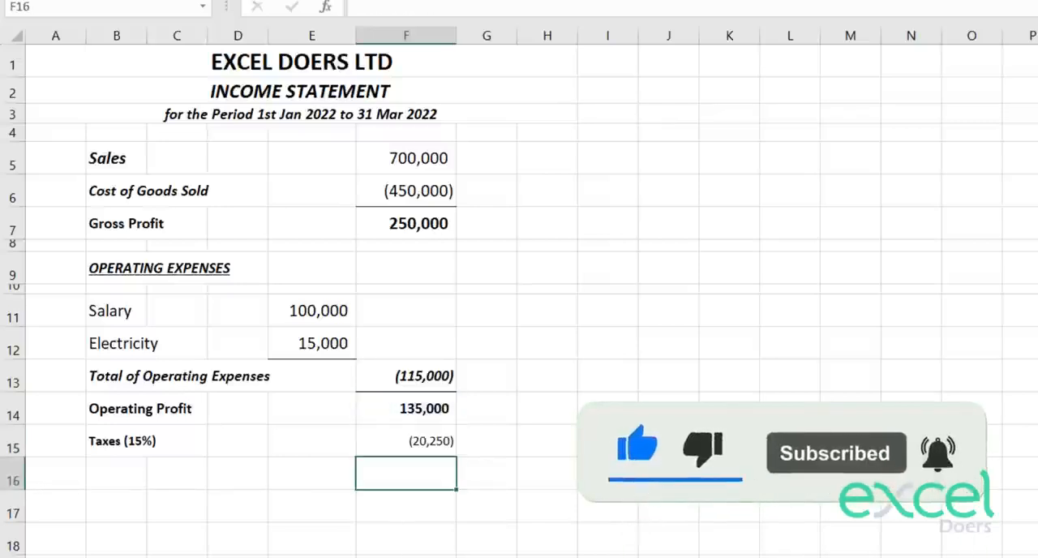
Step: Copy the Operating Profit row B14:F14 and paste it into row 16 below the taxes
{"action": "left_click", "coordinate": [407, 409]}
{"action": "key", "text": "shift+Left"}
{"action": "key", "text": "shift+Left"}
{"action": "key", "text": "shift+Left"}
{"action": "key", "text": "shift+Left"}
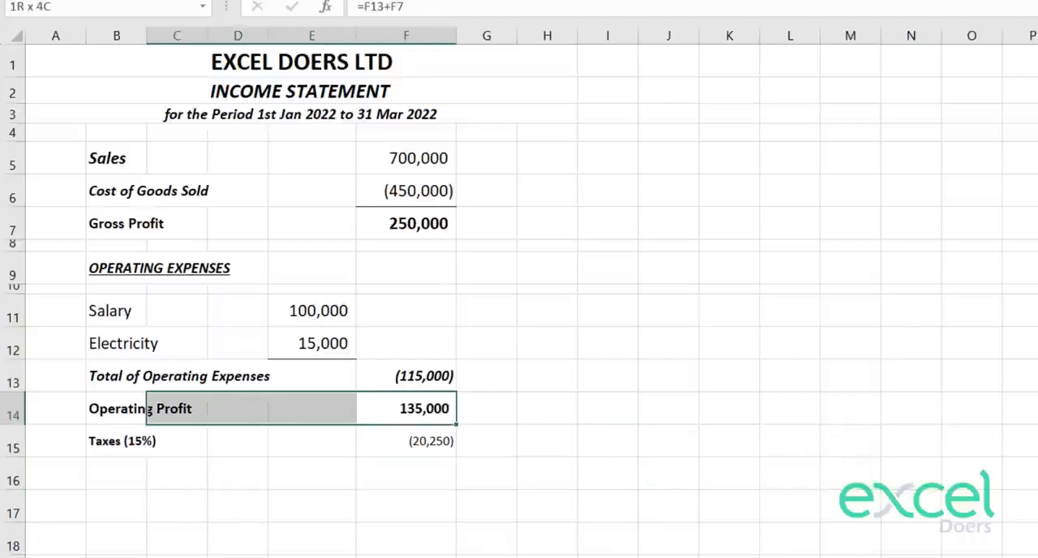
{"action": "key", "text": "ctrl+c"}
{"action": "key", "text": "Down"}
{"action": "key", "text": "Down"}
{"action": "key", "text": "Down"}
{"action": "key", "text": "Left"}
{"action": "key", "text": "Left"}
{"action": "key", "text": "Up"}
{"action": "key", "text": "Left"}
{"action": "key", "text": "Left"}
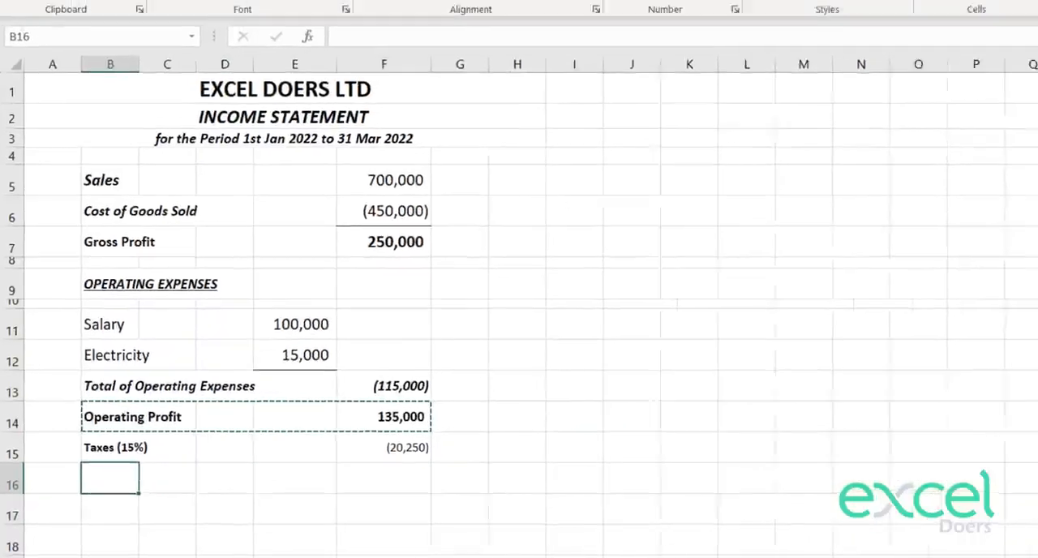
{"action": "key", "text": "ctrl+v"}
{"action": "key", "text": "Escape"}
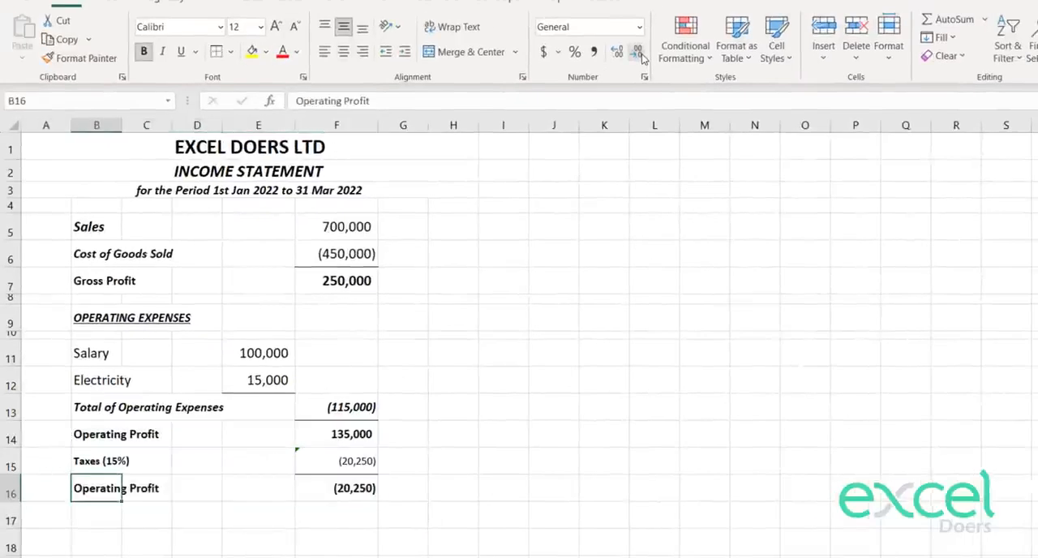
Step: Replace the pasted label in B16 with "Net Profit"
{"action": "type", "text": "Ne"}
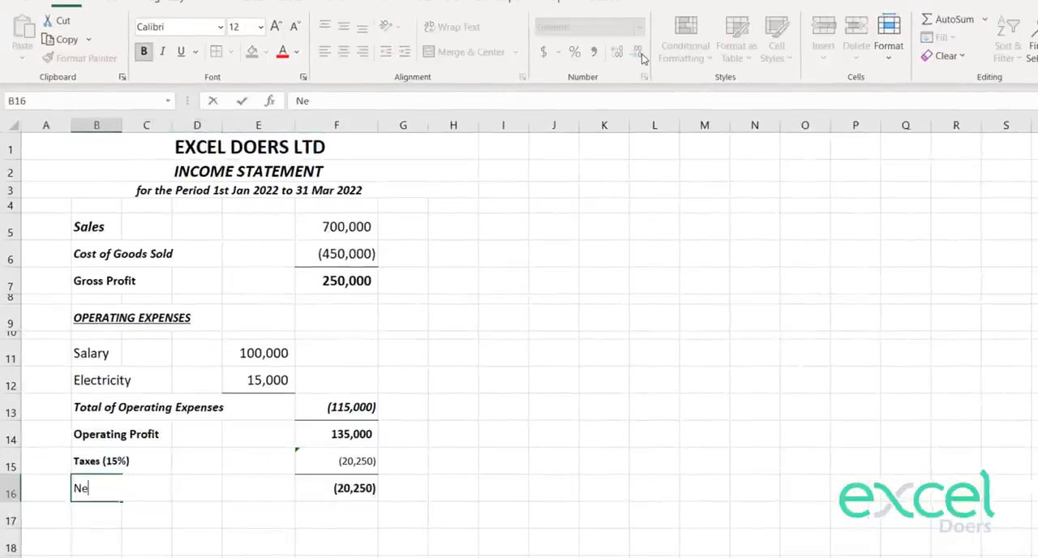
{"action": "key", "text": "Return"}
{"action": "key", "text": "Right"}
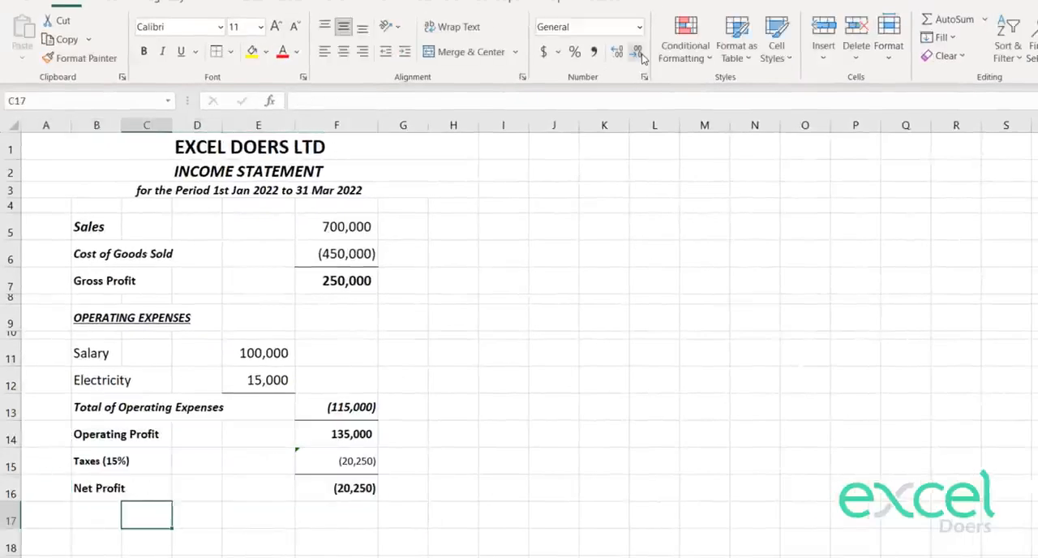
Step: Calculate the net profit in F16 by adding operating profit and taxes with =F14+F15
{"action": "key", "text": "Right"}
{"action": "key", "text": "Up"}
{"action": "key", "text": "Right"}
{"action": "key", "text": "Right"}
{"action": "type", "text": "="}
{"action": "key", "text": "Up"}
Step: Apply a Top and Double Bottom Border to the net profit amount in F16
{"action": "key", "text": "Up"}
{"action": "type", "text": "+"}
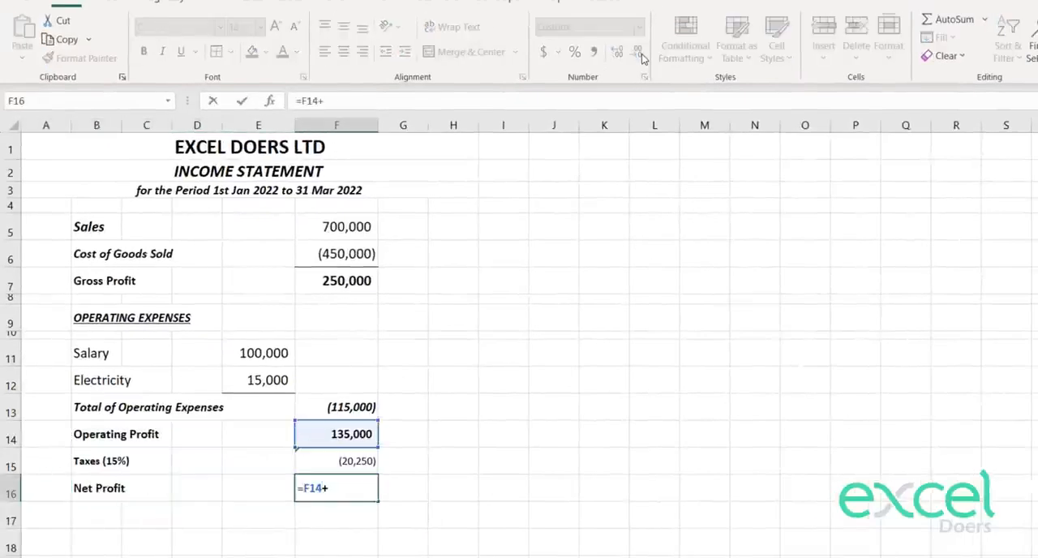
{"action": "key", "text": "Down"}
{"action": "key", "text": "Return"}
{"action": "key", "text": "Down"}
{"action": "key", "text": "Up"}
{"action": "key", "text": "Up"}
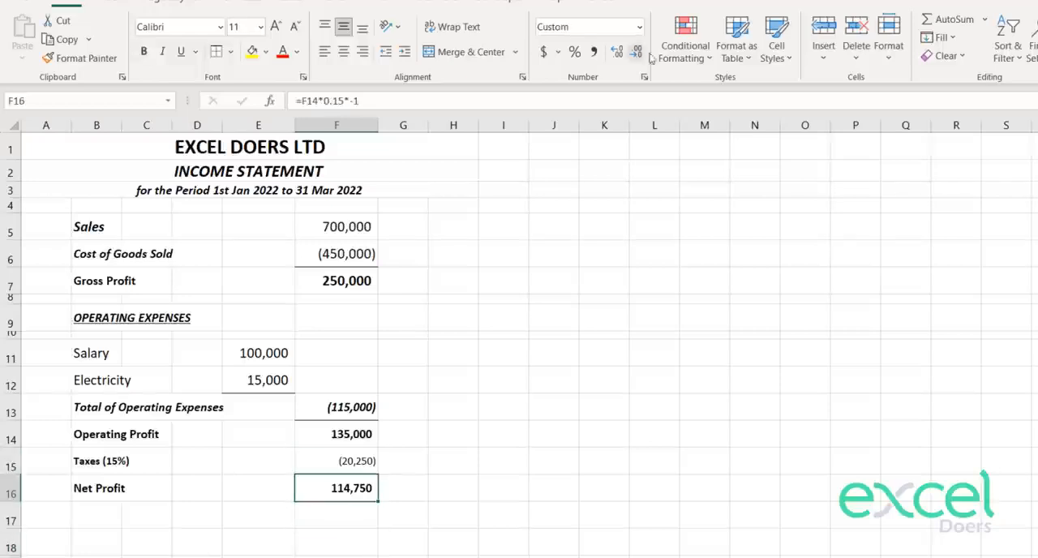
{"action": "left_click", "coordinate": [230, 51]}
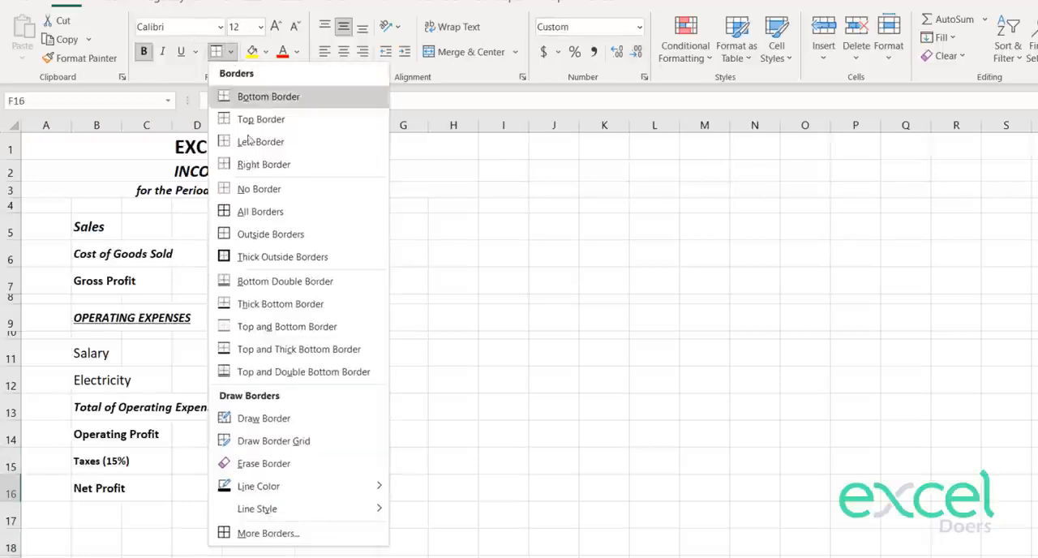
{"action": "left_click", "coordinate": [290, 371]}
{"action": "left_click", "coordinate": [430, 483]}
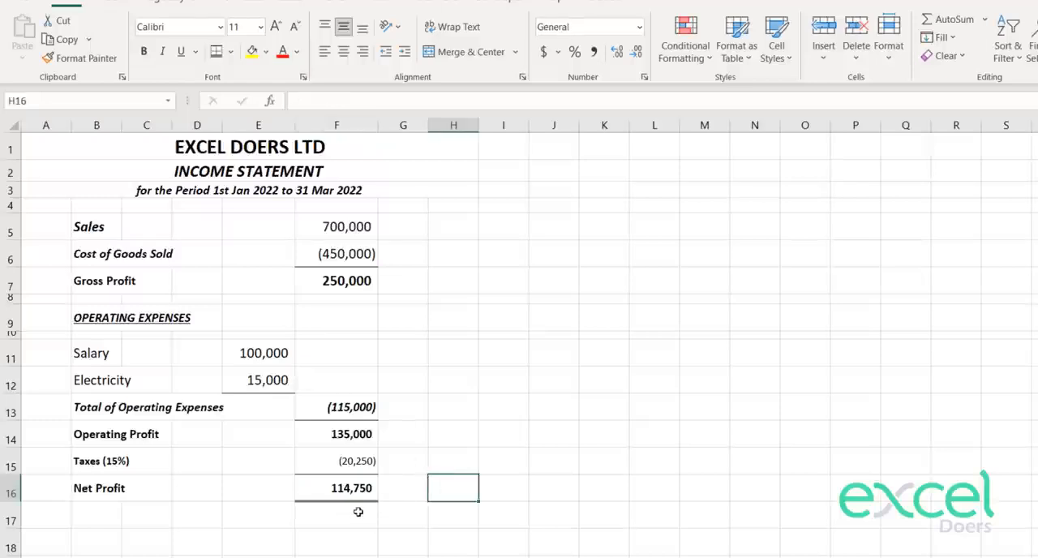
Step: Turn off the worksheet's gridlines
{"action": "left_click", "coordinate": [375, 6]}
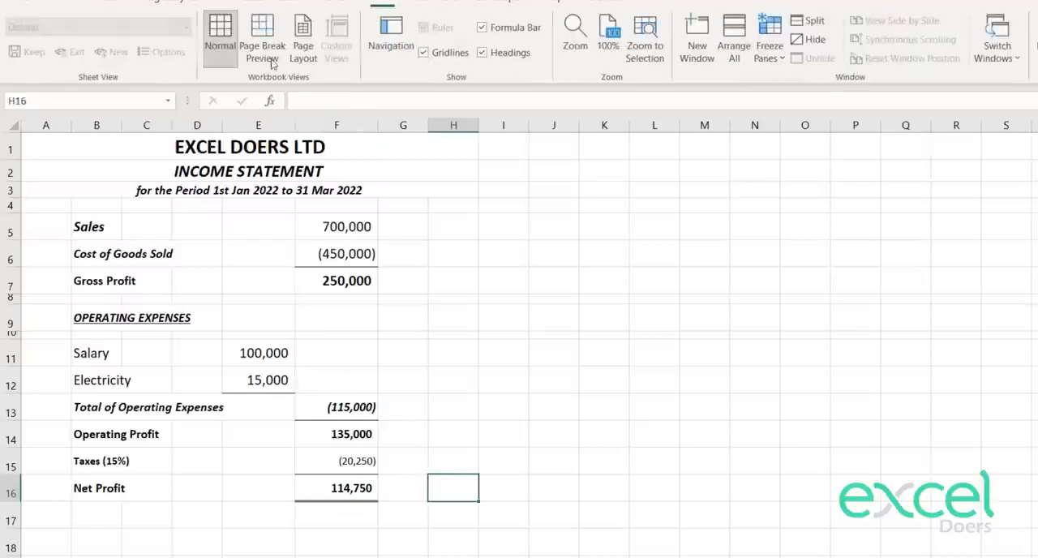
{"action": "left_click", "coordinate": [423, 52]}
{"action": "left_click", "coordinate": [571, 298]}
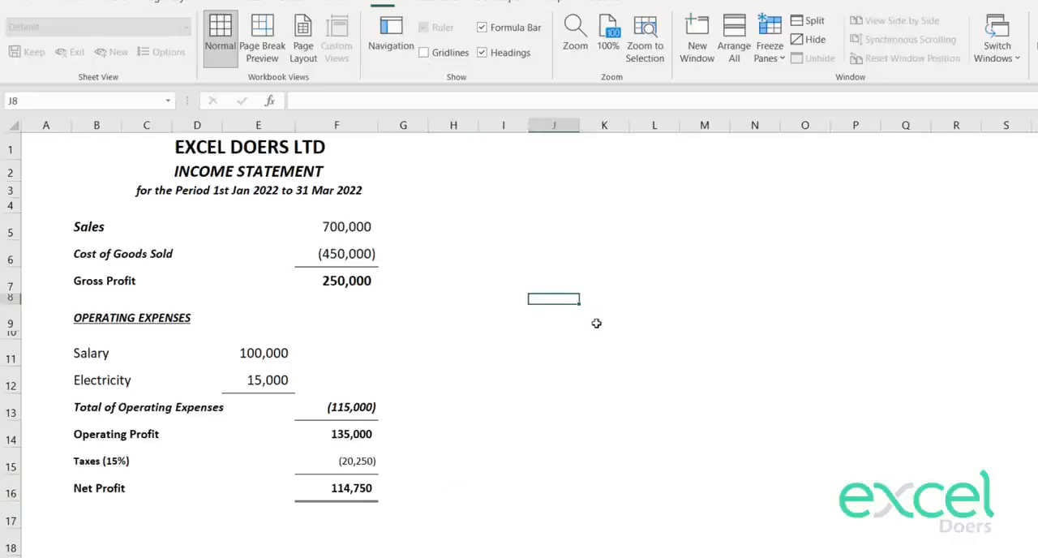
Step: Widen the amount columns E and F slightly
{"action": "left_click_drag", "start_coordinate": [377, 124], "coordinate": [378, 126]}
{"action": "left_click_drag", "start_coordinate": [378, 42], "coordinate": [378, 43]}
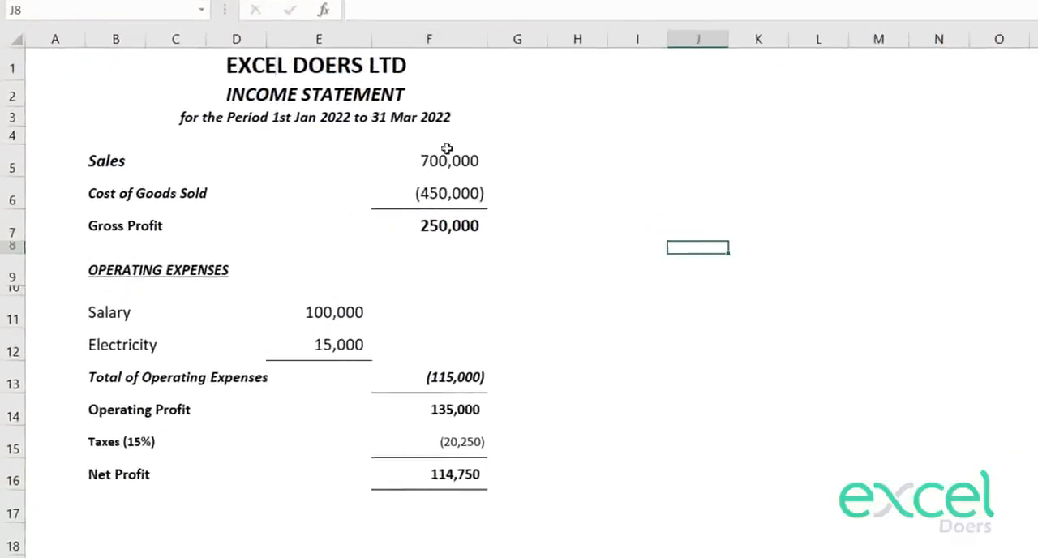
{"action": "left_click_drag", "start_coordinate": [447, 148], "coordinate": [303, 483]}
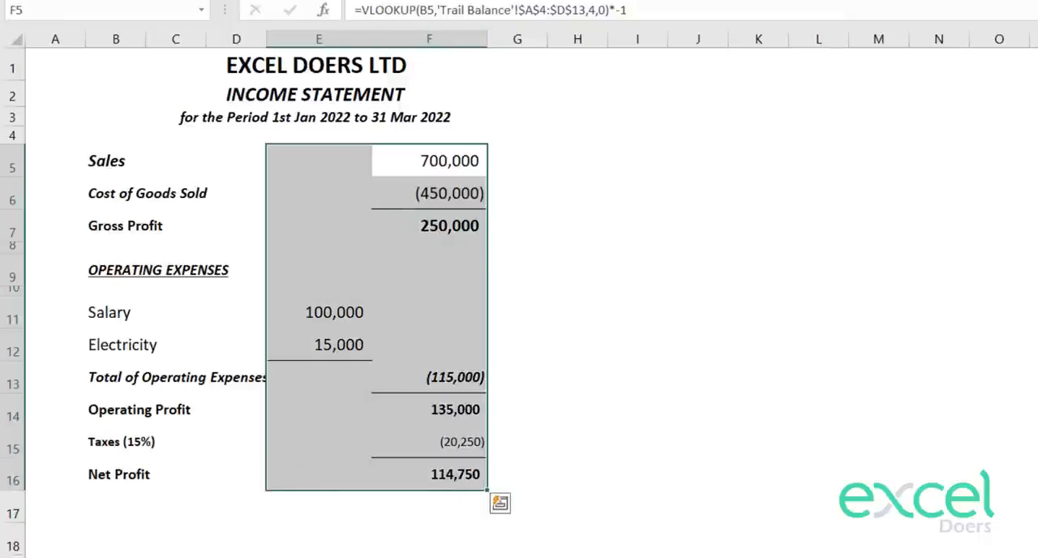
{"action": "key", "text": "shift+Tab"}
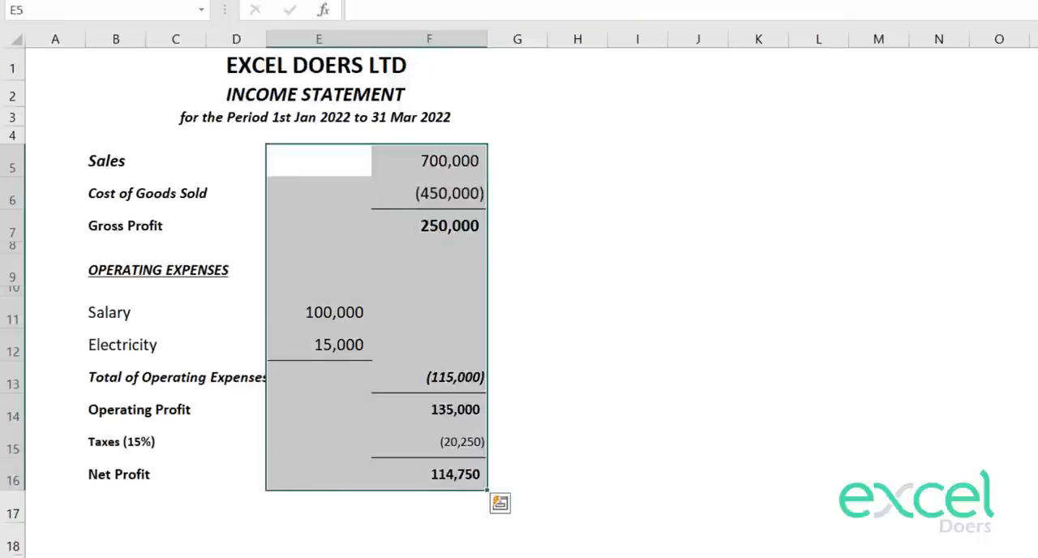
{"action": "left_click", "coordinate": [582, 223]}
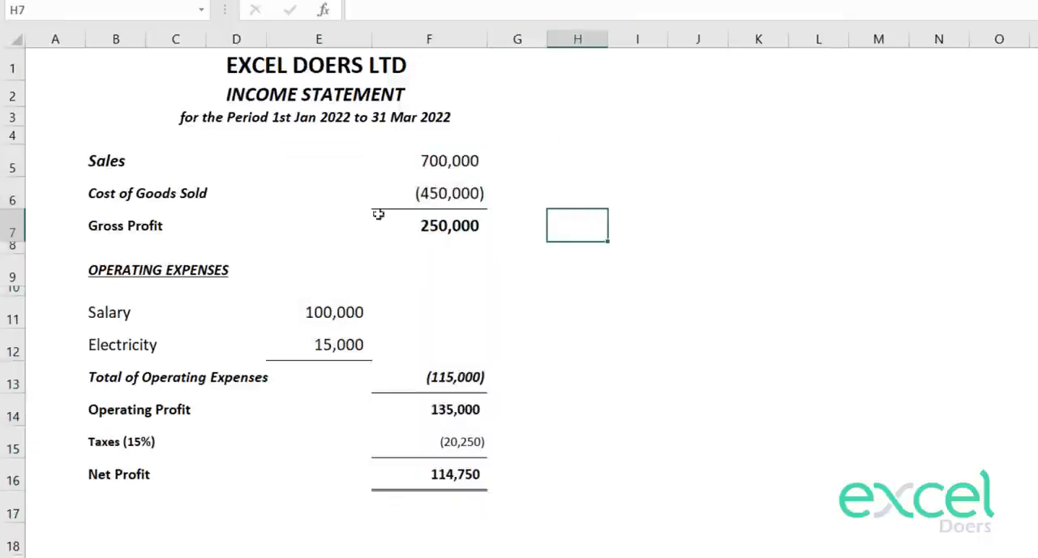
Step: Widen column D and narrow column E to rebalance the spacing between labels and amounts
{"action": "left_click_drag", "start_coordinate": [376, 35], "coordinate": [354, 37]}
{"action": "left_click_drag", "start_coordinate": [263, 42], "coordinate": [290, 41]}
{"action": "left_click", "coordinate": [586, 310]}
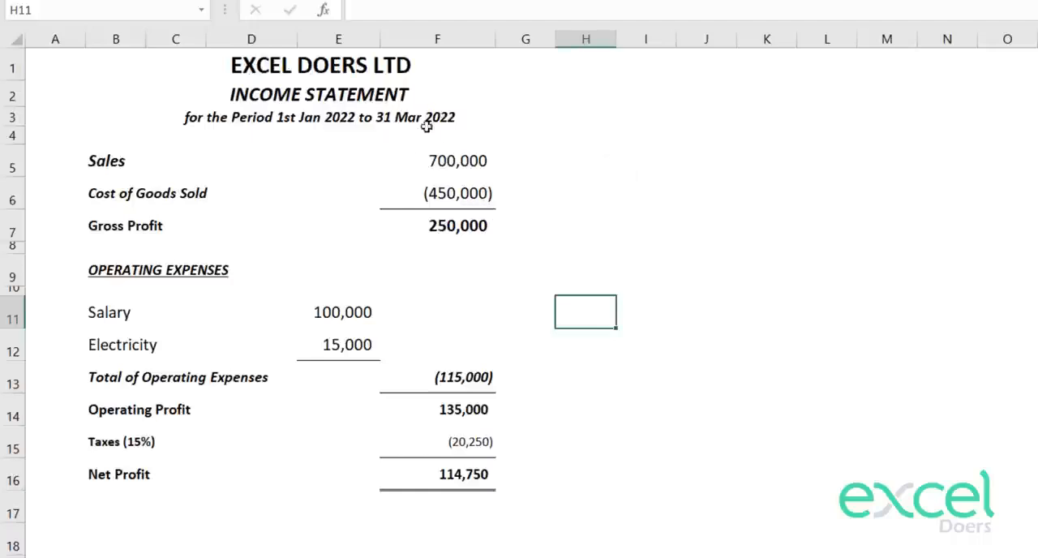
Step: Frame the whole income statement, A1:H17, with Thick Outside Borders
{"action": "left_click_drag", "start_coordinate": [104, 60], "coordinate": [421, 521]}
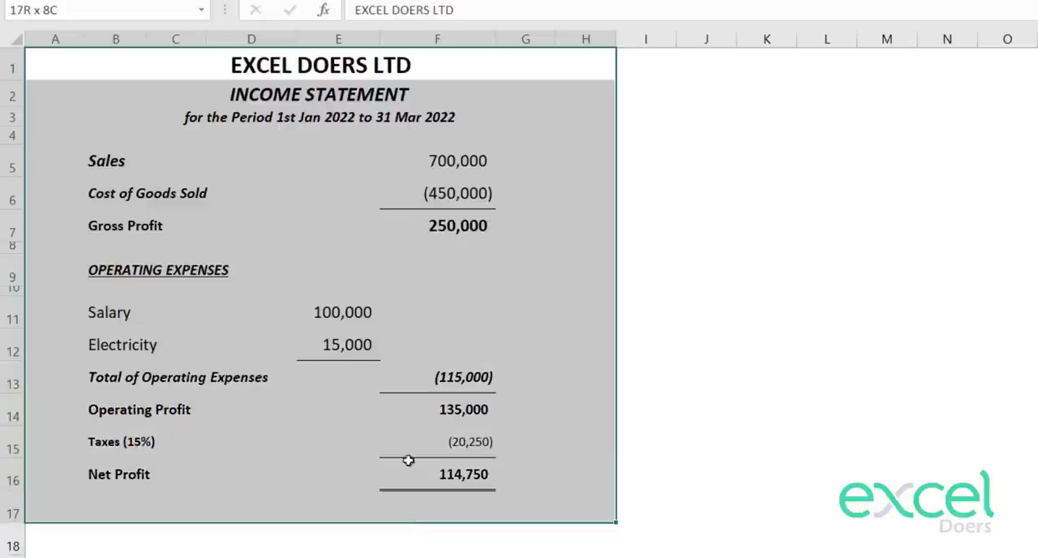
{"action": "left_click", "coordinate": [278, 0]}
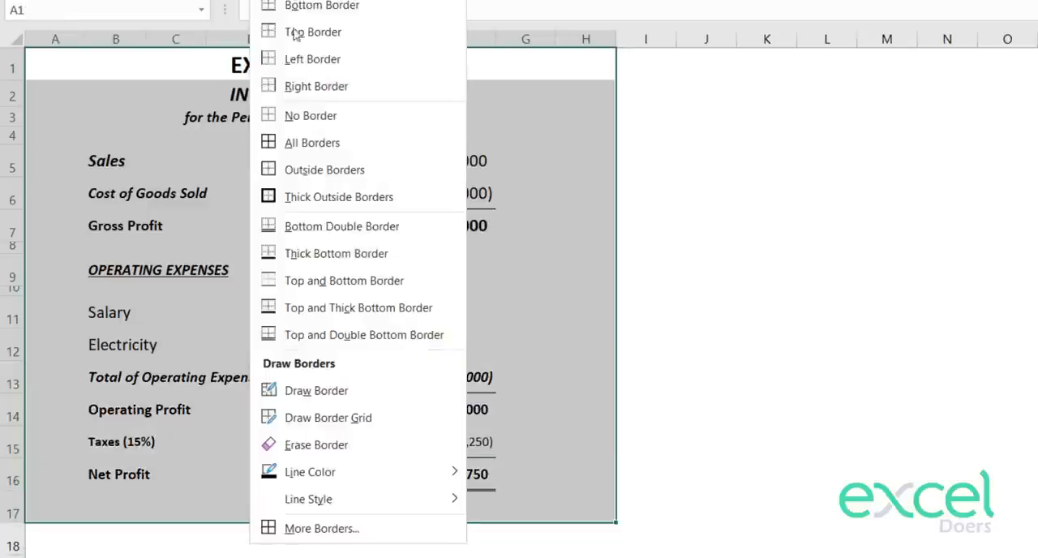
{"action": "left_click", "coordinate": [312, 205]}
{"action": "left_click", "coordinate": [646, 217]}
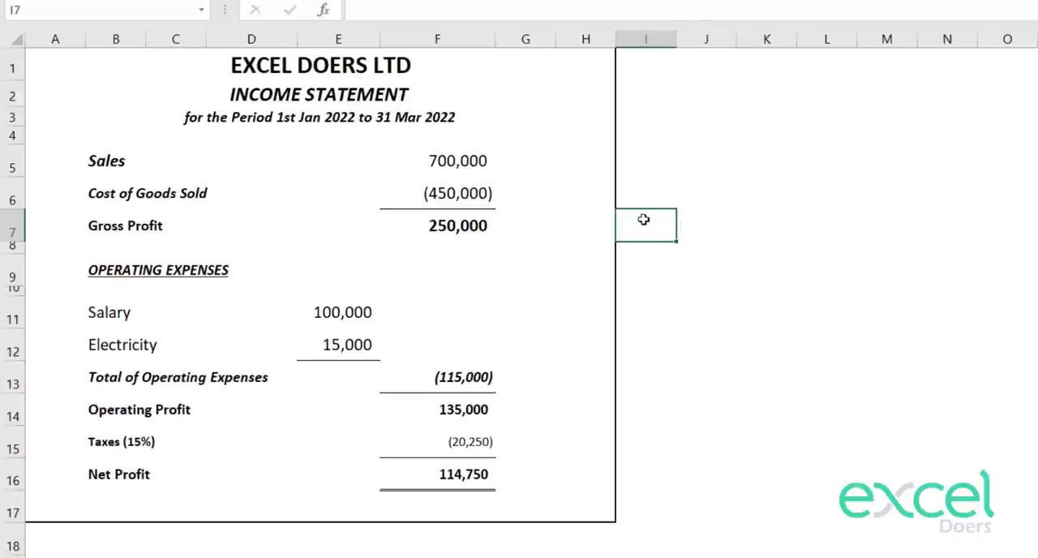
Step: Insert a blank row above the company title row
{"action": "left_click", "coordinate": [543, 59]}
{"action": "key", "text": "shift+space"}
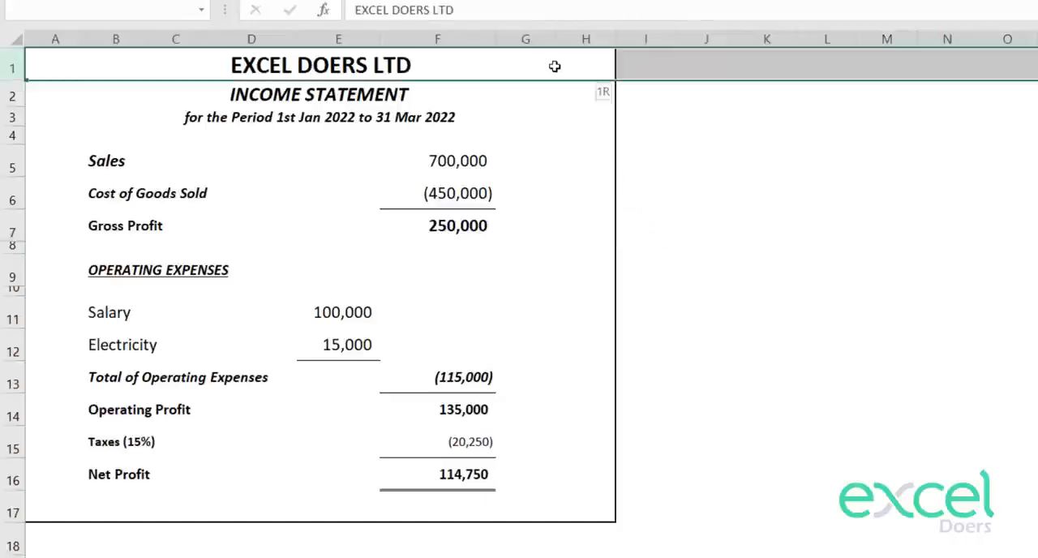
{"action": "key", "text": "ctrl+shift+plus"}
{"action": "key", "text": "Left"}
{"action": "key", "text": "ctrl+space"}
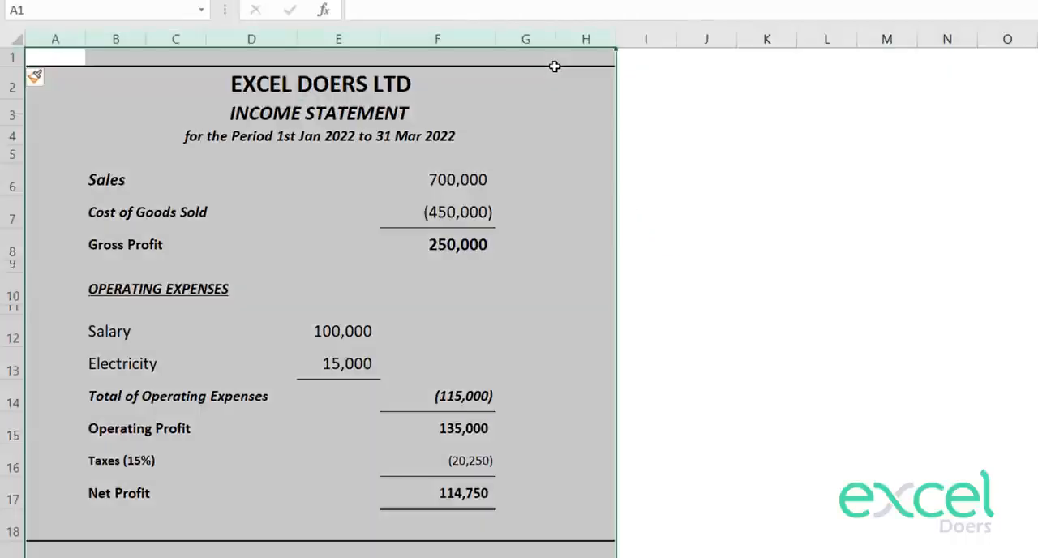
{"action": "key", "text": "Left"}
Step: Insert a blank column before the statement and narrow it into a slim margin
{"action": "left_click", "coordinate": [64, 29]}
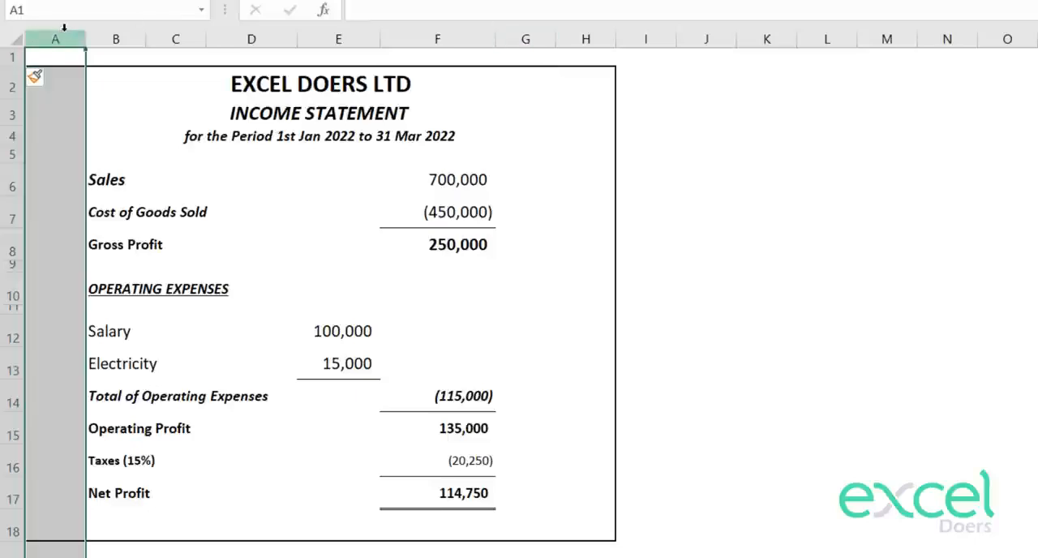
{"action": "key", "text": "ctrl+shift+plus"}
{"action": "key", "text": "Left"}
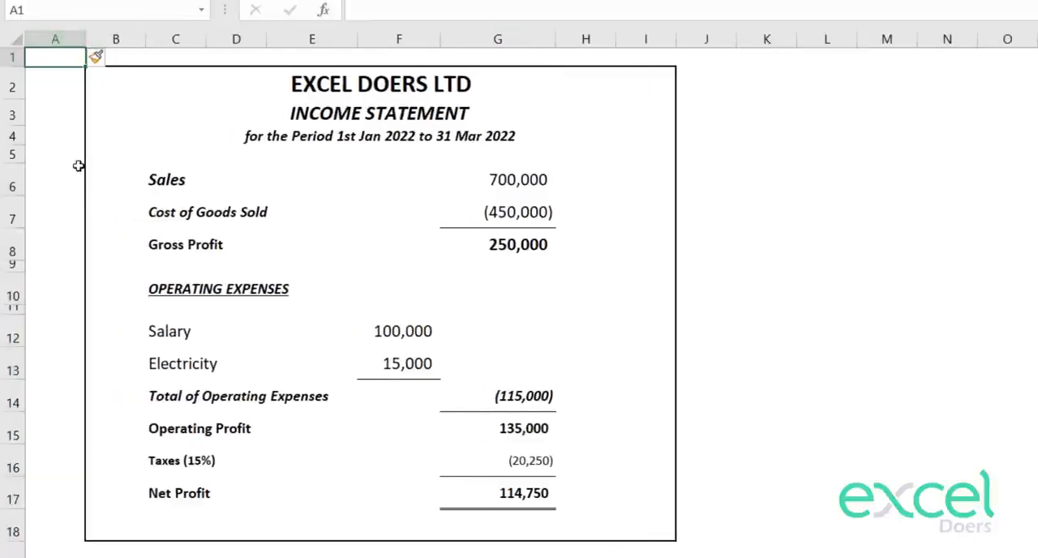
{"action": "left_click_drag", "start_coordinate": [78, 167], "coordinate": [80, 155]}
{"action": "left_click_drag", "start_coordinate": [83, 39], "coordinate": [42, 39]}
{"action": "left_click", "coordinate": [269, 154]}
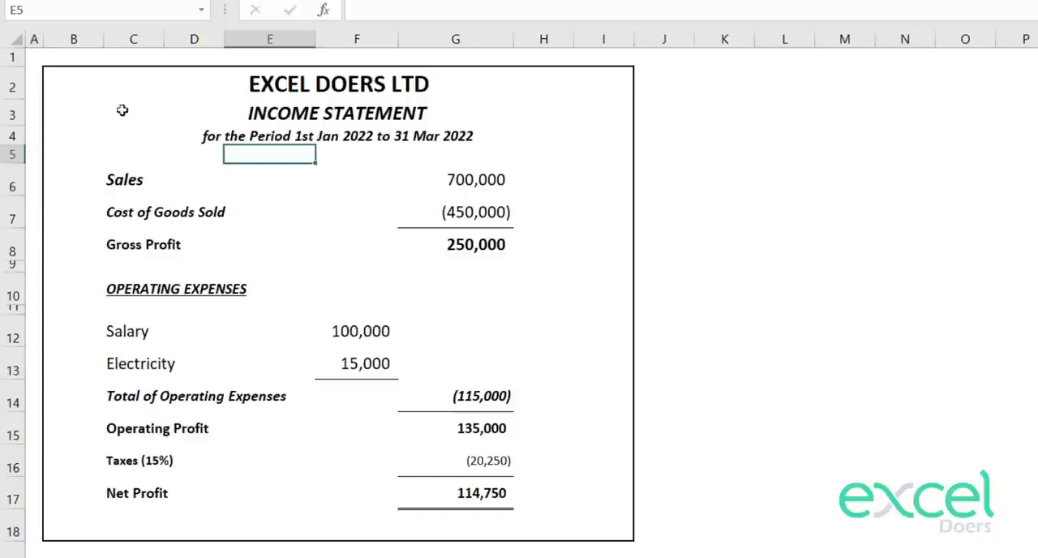
Step: Try hiding column I inside the statement's frame, and undo it
{"action": "left_click", "coordinate": [951, 308]}
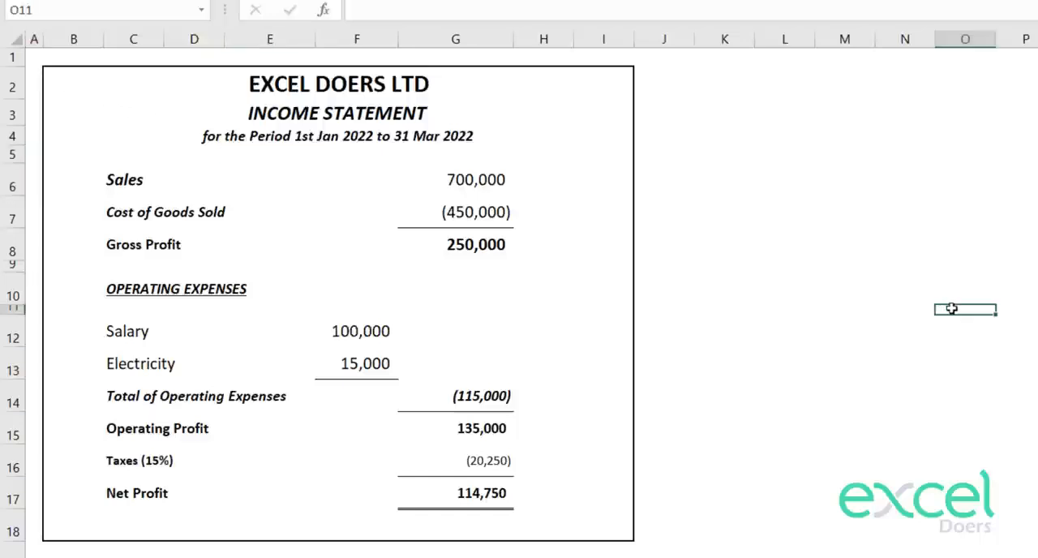
{"action": "left_click", "coordinate": [616, 40]}
{"action": "right_click", "coordinate": [618, 40]}
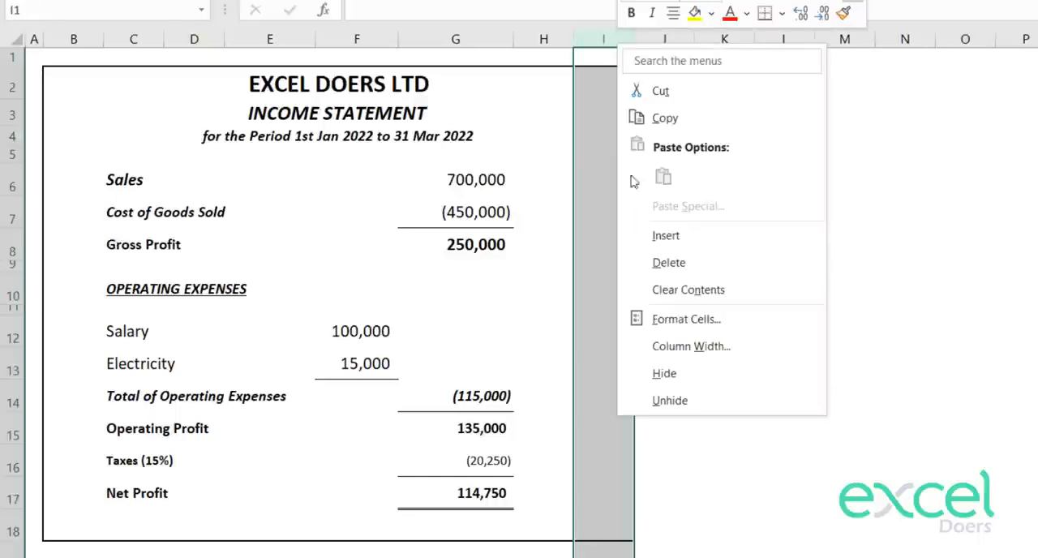
{"action": "left_click", "coordinate": [707, 374]}
{"action": "left_click", "coordinate": [745, 353]}
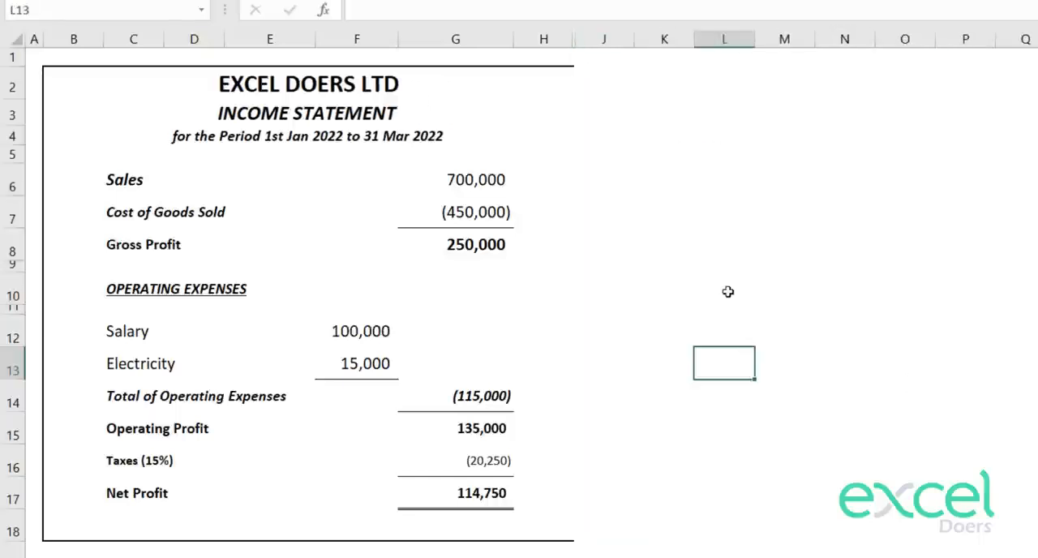
{"action": "key", "text": "ctrl+z"}
{"action": "left_click", "coordinate": [724, 244]}
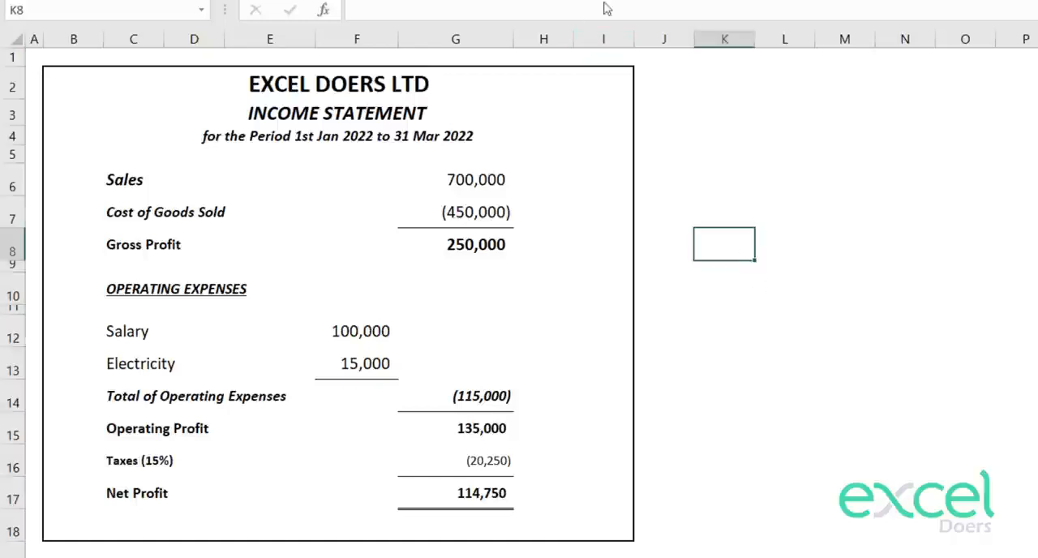
Step: Narrow column I, the last column inside the statement's frame
{"action": "left_click_drag", "start_coordinate": [635, 38], "coordinate": [591, 38]}
{"action": "left_click", "coordinate": [677, 118]}
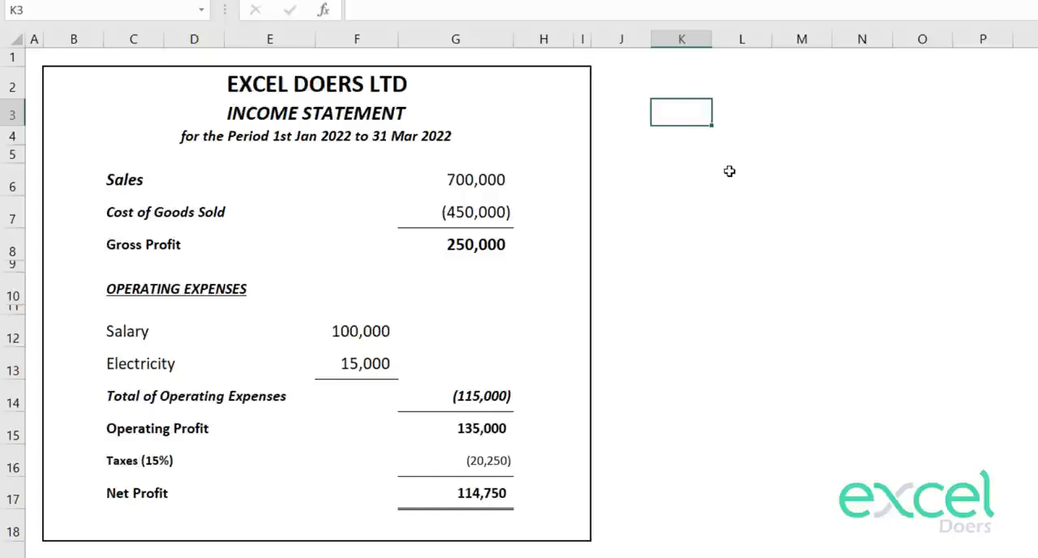
Step: Record the income statement's tax amount, 20,250, as a debit in the first empty row of the General Entries sheet
{"action": "left_click_drag", "start_coordinate": [487, 462], "coordinate": [151, 463]}
{"action": "left_click", "coordinate": [480, 462]}
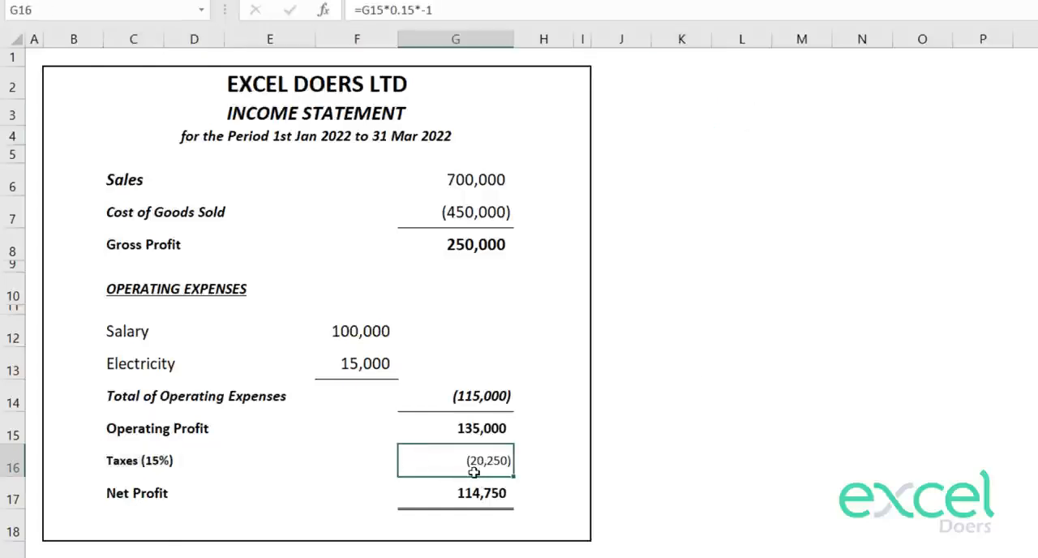
{"action": "left_click", "coordinate": [235, 547]}
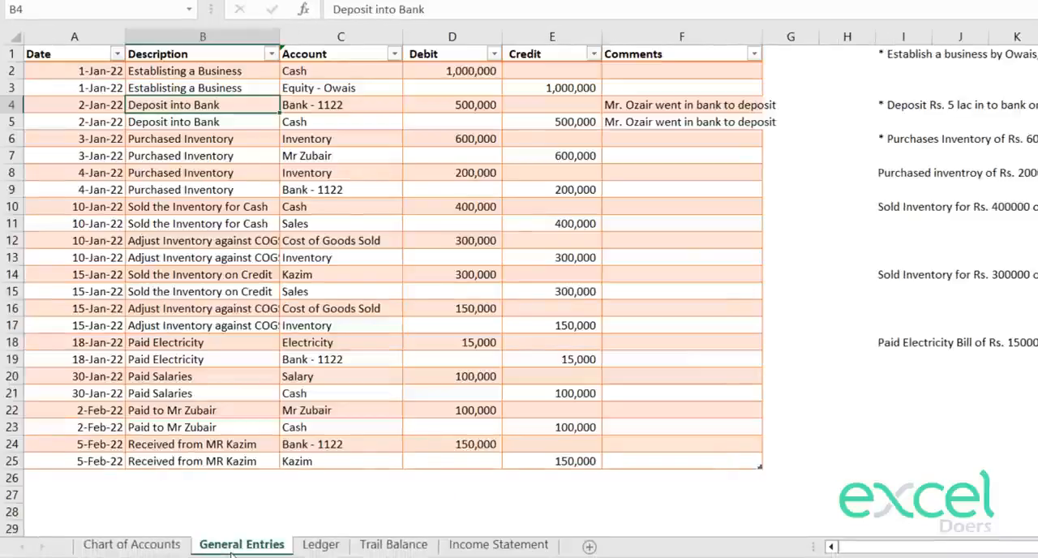
{"action": "left_click", "coordinate": [527, 547]}
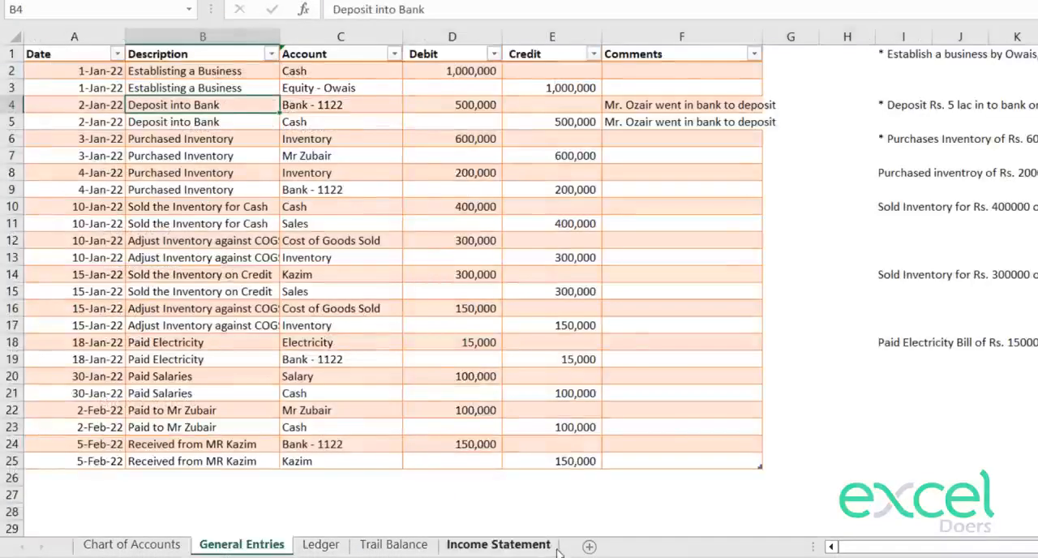
{"action": "left_click", "coordinate": [552, 548]}
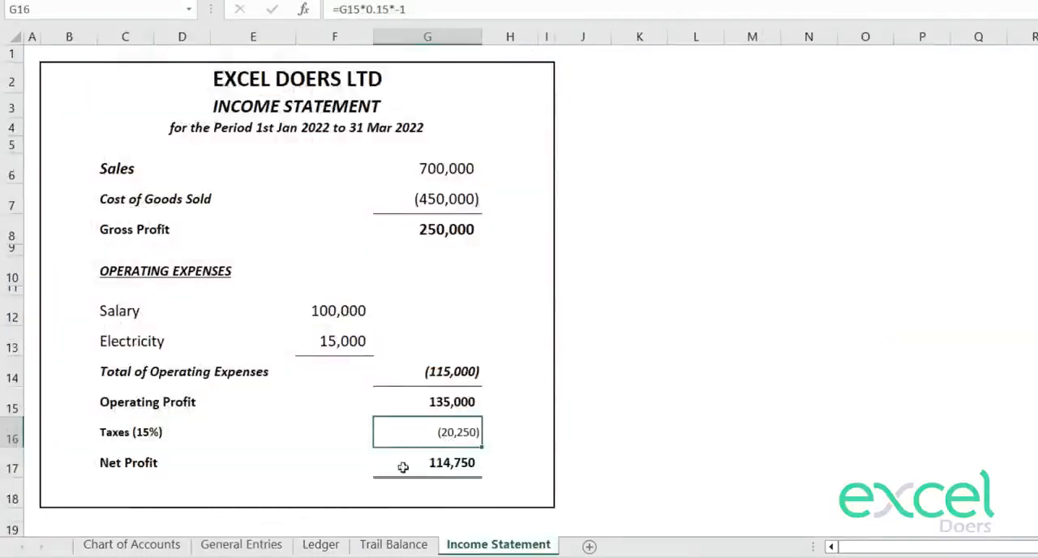
{"action": "left_click", "coordinate": [241, 545]}
{"action": "left_click", "coordinate": [468, 479]}
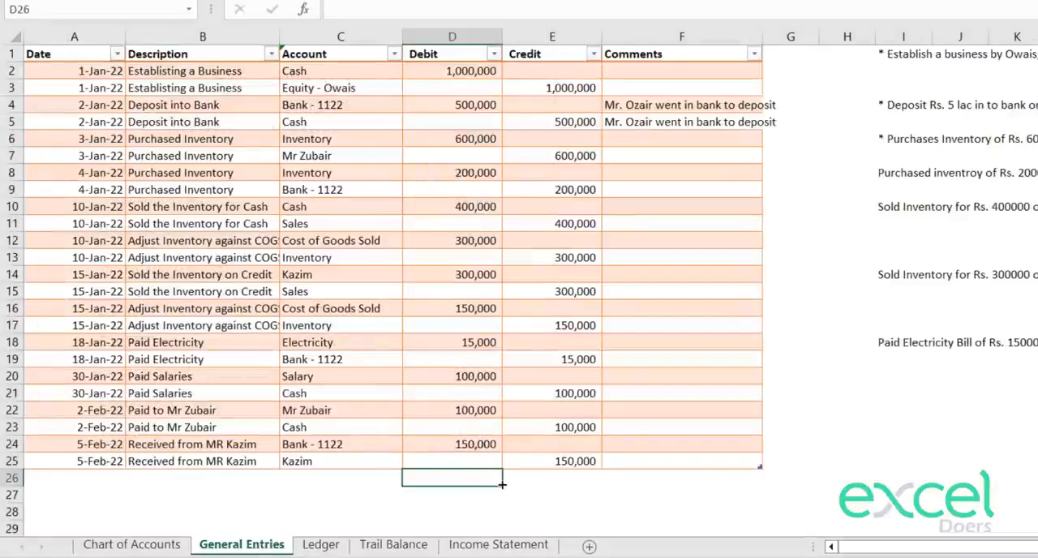
{"action": "type", "text": "20250"}
{"action": "key", "text": "Return"}
Step: Enter the matching 20,250 credit in E27, one row below the new debit entry
{"action": "left_click", "coordinate": [549, 497]}
{"action": "type", "text": "20,"}
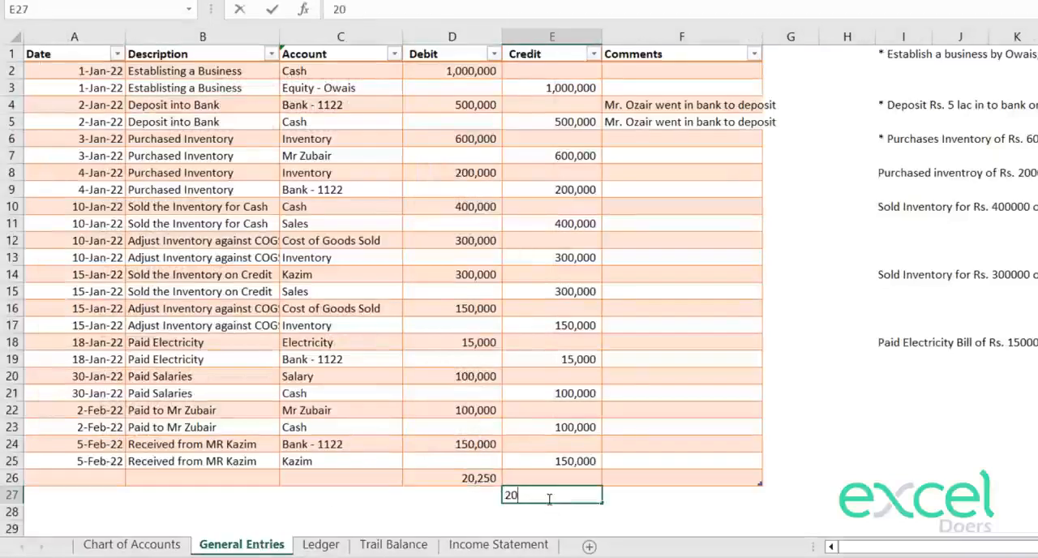
{"action": "type", "text": "250"}
{"action": "key", "text": "Return"}
{"action": "left_click", "coordinate": [360, 495]}
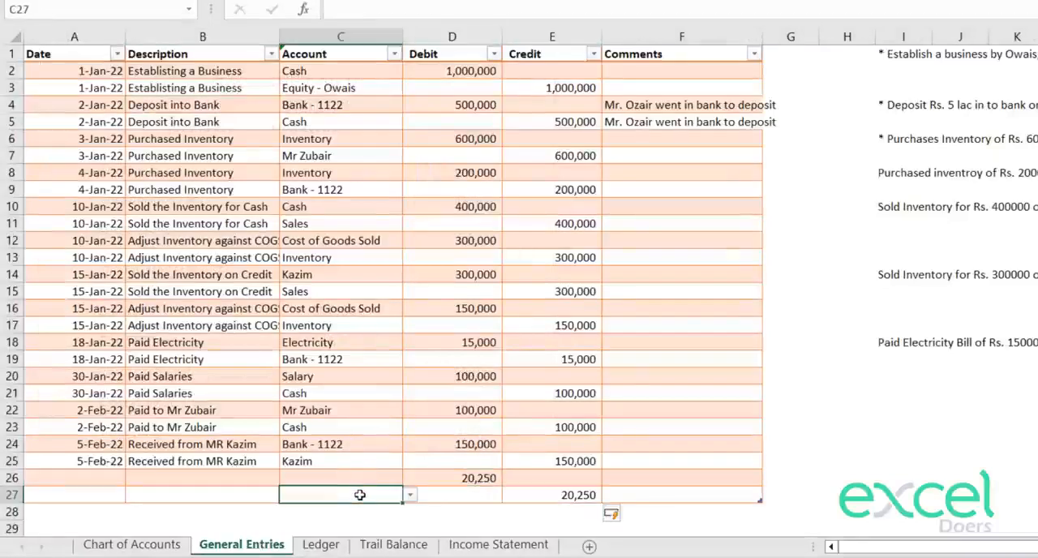
Step: Add Taxes below Salary in the individual accounts list of the Chart of Accounts sheet
{"action": "left_click", "coordinate": [131, 544]}
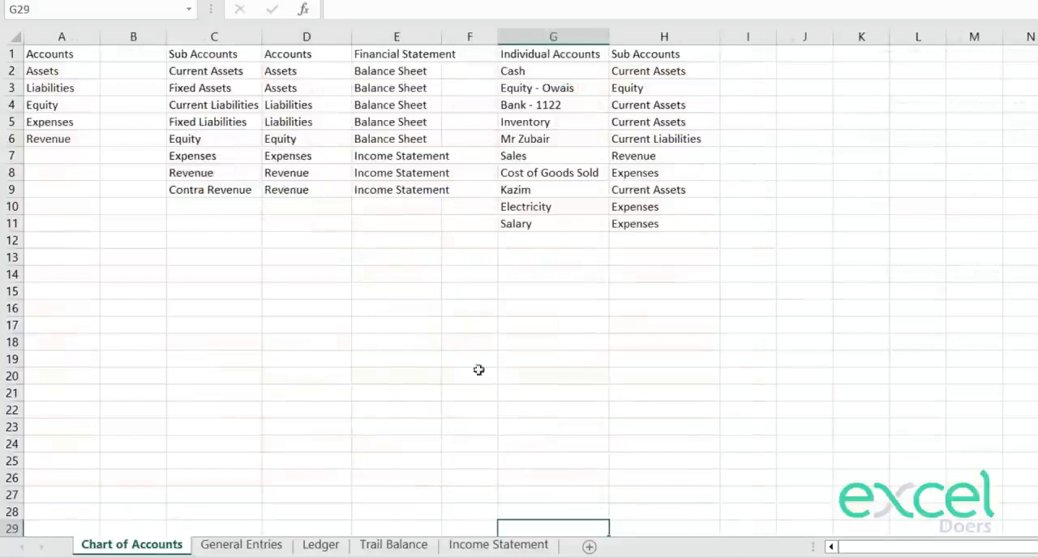
{"action": "left_click", "coordinate": [524, 241]}
{"action": "type", "text": "Taxes"}
{"action": "key", "text": "Return"}
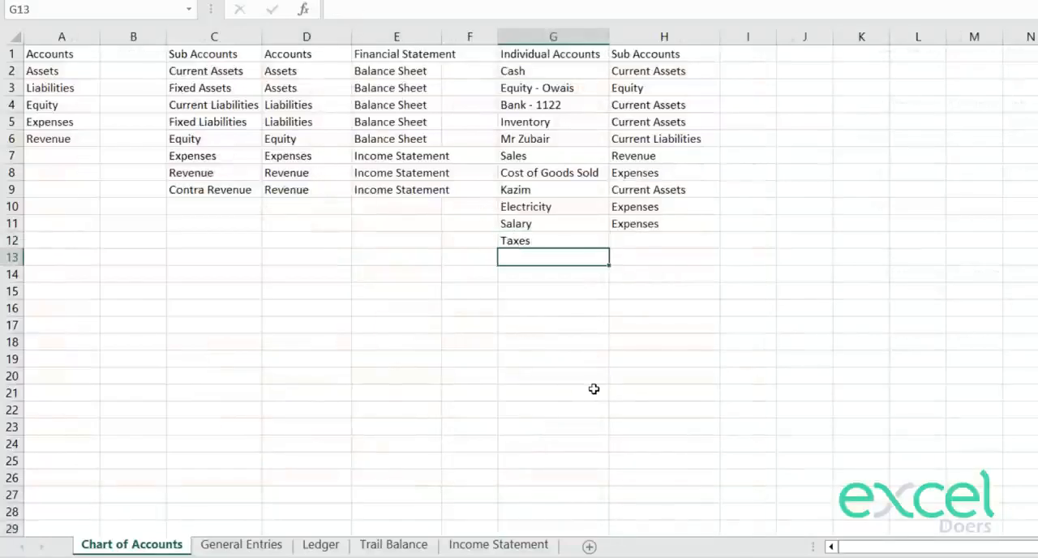
Step: Assign the Expenses sub account to Taxes by copying it from the Salary row
{"action": "key", "text": "Up"}
{"action": "key", "text": "Right"}
{"action": "key", "text": "Right"}
{"action": "key", "text": "Left"}
{"action": "key", "text": "Up"}
{"action": "key", "text": "ctrl+c"}
{"action": "key", "text": "Down"}
{"action": "key", "text": "ctrl+v"}
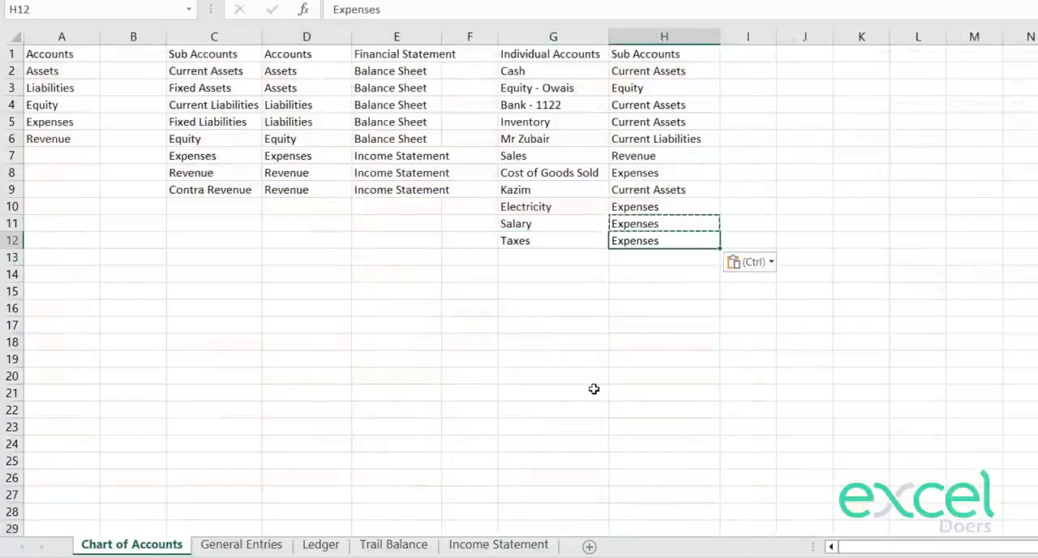
{"action": "key", "text": "Escape"}
Step: Enter an individual account named Payable to Govt below Taxes
{"action": "key", "text": "Left"}
{"action": "key", "text": "Down"}
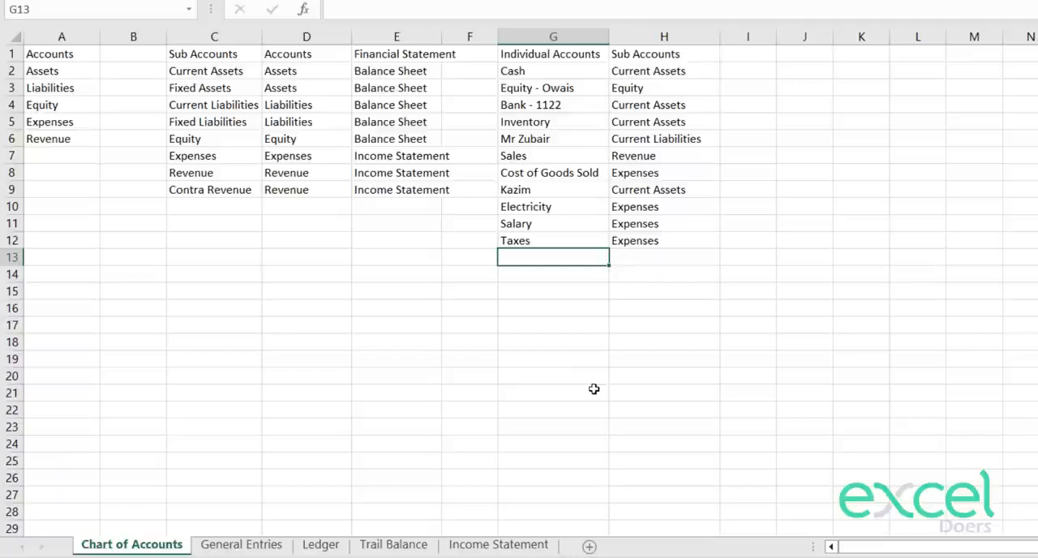
{"action": "type", "text": "Payable to Go"}
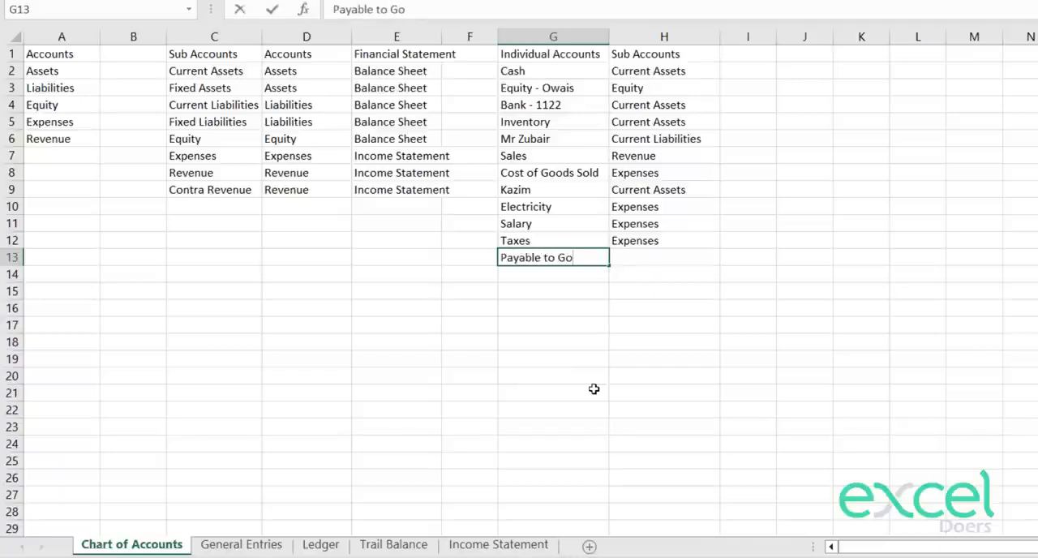
{"action": "type", "text": "vt"}
{"action": "key", "text": "Return"}
{"action": "key", "text": "Up"}
{"action": "key", "text": "Right"}
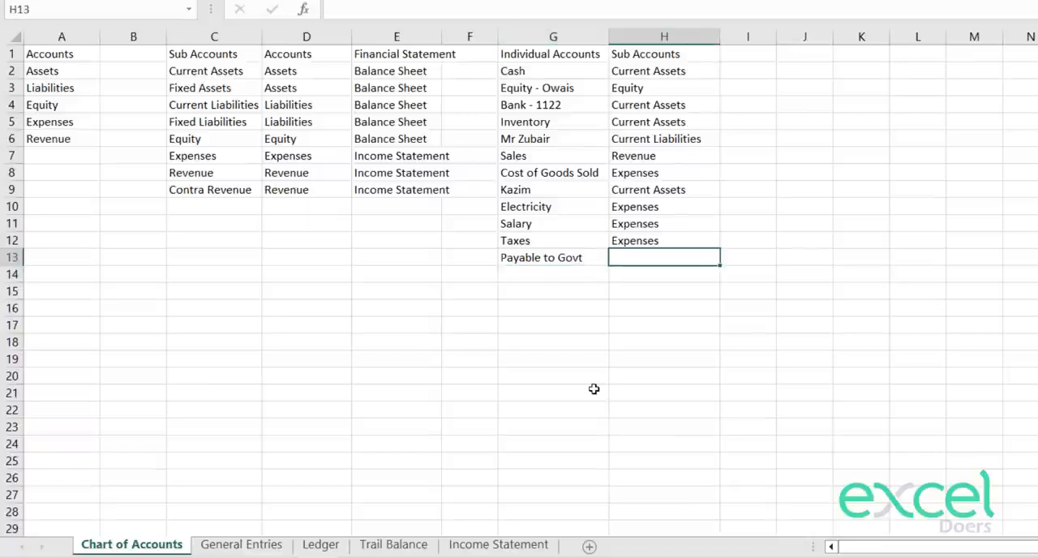
{"action": "key", "text": "Left"}
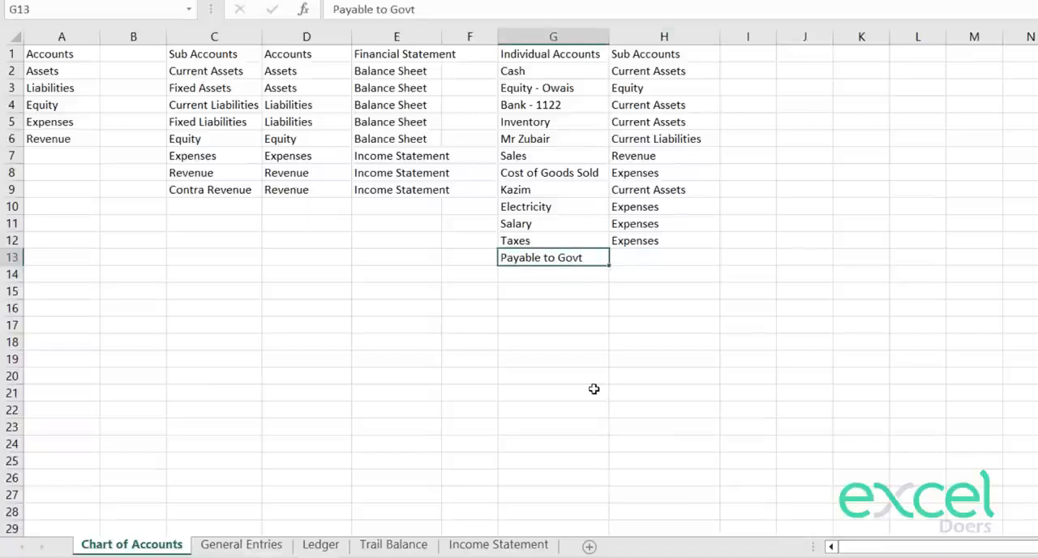
Step: Name the individual account in G13 Govt
{"action": "type", "text": "Govt"}
{"action": "key", "text": "Return"}
{"action": "key", "text": "Up"}
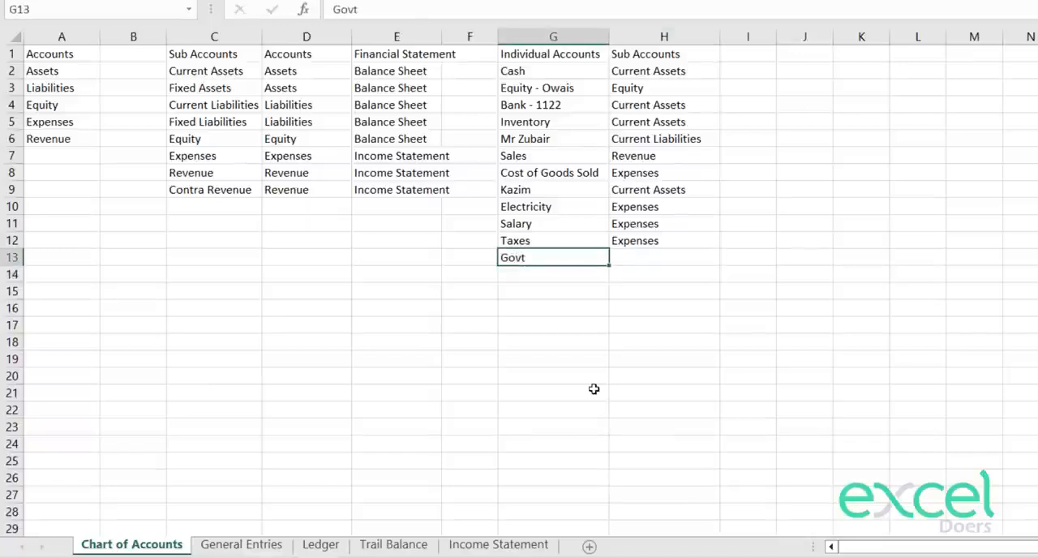
Step: Copy the Current Liabilities sub account from C4 and assign it to the Govt account in H13
{"action": "key", "text": "Up"}
{"action": "key", "text": "Right"}
{"action": "key", "text": "Left"}
{"action": "key", "text": "Left"}
{"action": "key", "text": "Up"}
{"action": "key", "text": "Left"}
{"action": "key", "text": "Left"}
{"action": "key", "text": "Up"}
{"action": "key", "text": "Up"}
{"action": "key", "text": "Up"}
{"action": "key", "text": "Up"}
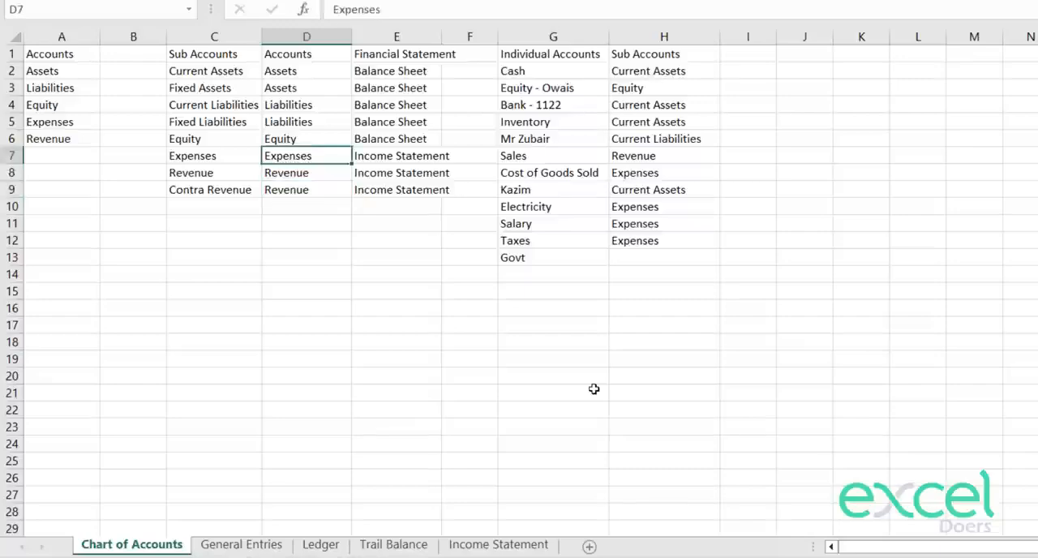
{"action": "key", "text": "Up"}
{"action": "key", "text": "Up"}
{"action": "key", "text": "Up"}
{"action": "key", "text": "Left"}
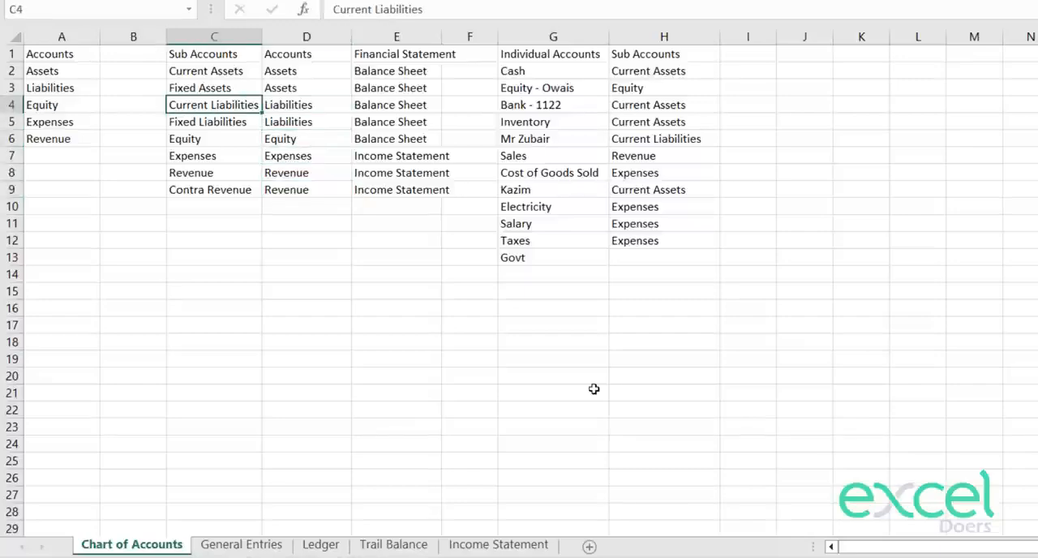
{"action": "key", "text": "ctrl+c"}
{"action": "key", "text": "Right"}
{"action": "key", "text": "Right"}
{"action": "key", "text": "Right"}
{"action": "key", "text": "Right"}
{"action": "key", "text": "Down"}
{"action": "key", "text": "Down"}
{"action": "key", "text": "Down"}
{"action": "key", "text": "Down"}
{"action": "key", "text": "Down"}
{"action": "key", "text": "Down"}
{"action": "key", "text": "Down"}
{"action": "key", "text": "Down"}
{"action": "key", "text": "Down"}
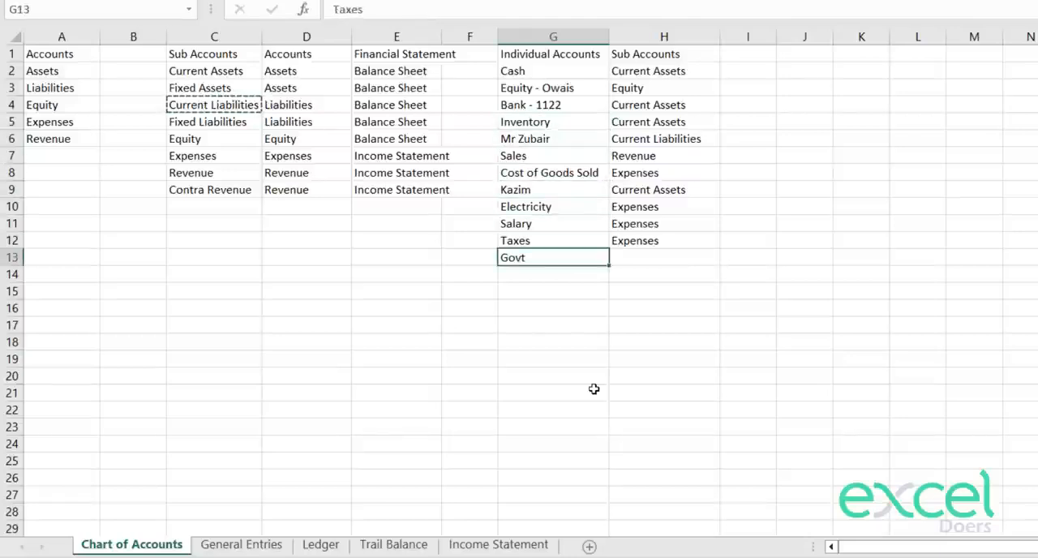
{"action": "key", "text": "Right"}
{"action": "key", "text": "ctrl+v"}
{"action": "key", "text": "Escape"}
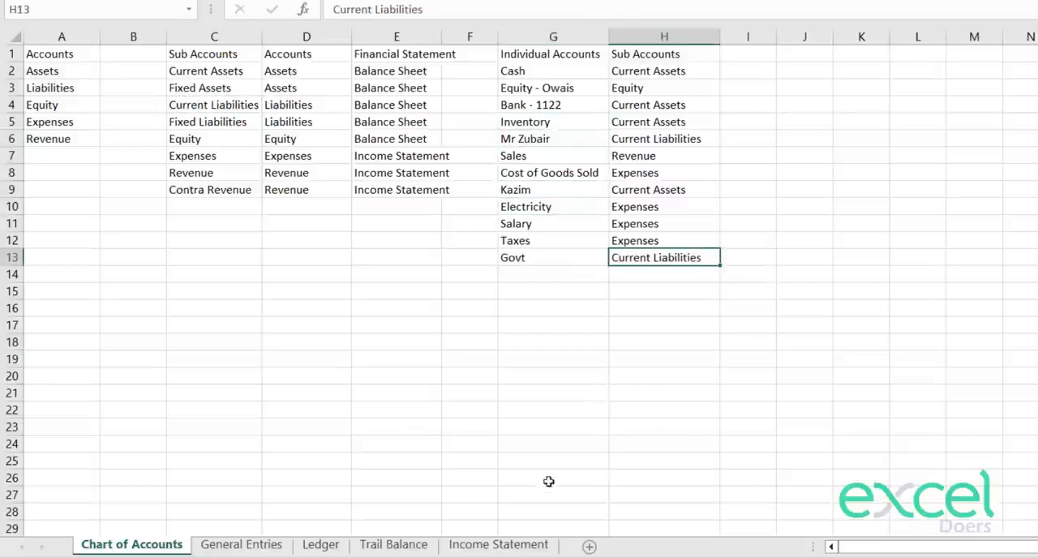
Step: Refresh the pivot table on the Trail Balance sheet to include the new entries
{"action": "left_click", "coordinate": [498, 544]}
{"action": "left_click", "coordinate": [777, 341]}
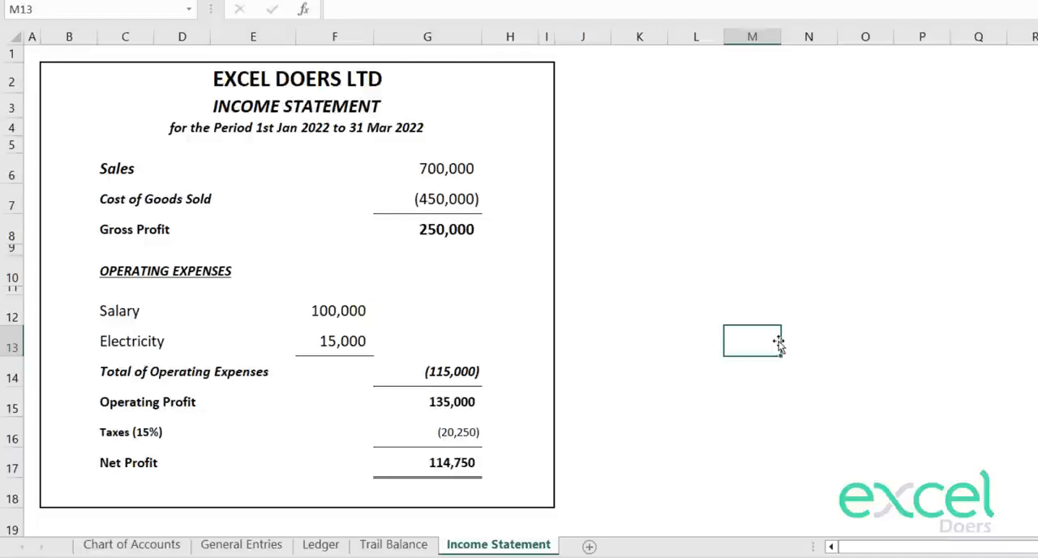
{"action": "left_click", "coordinate": [370, 545]}
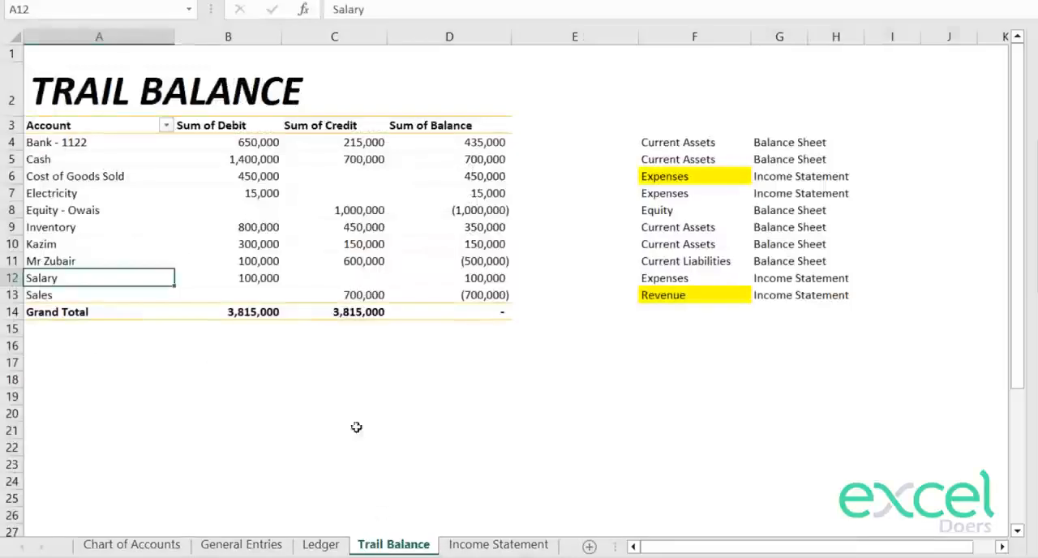
{"action": "right_click", "coordinate": [268, 160]}
{"action": "left_click", "coordinate": [332, 280]}
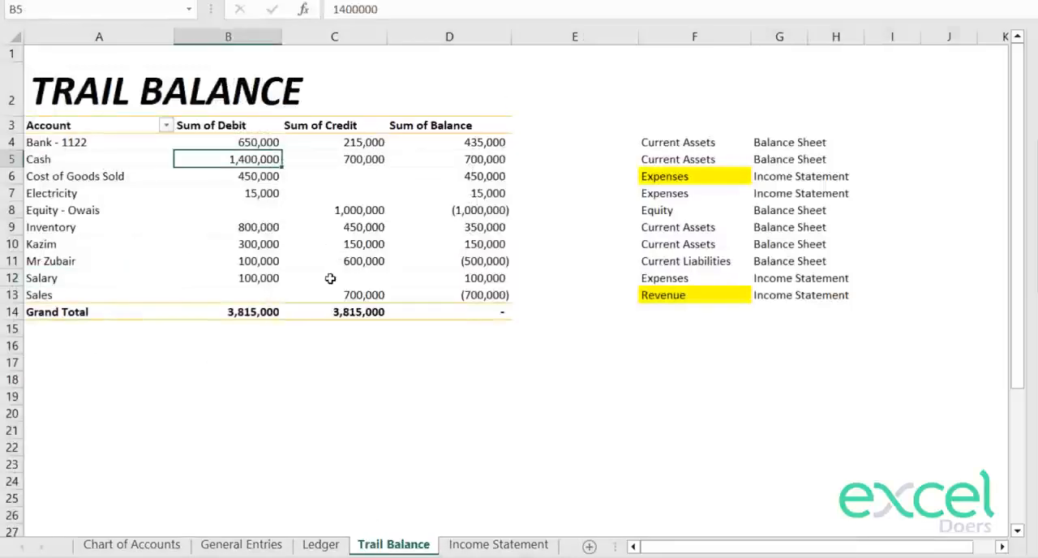
{"action": "left_click", "coordinate": [600, 316]}
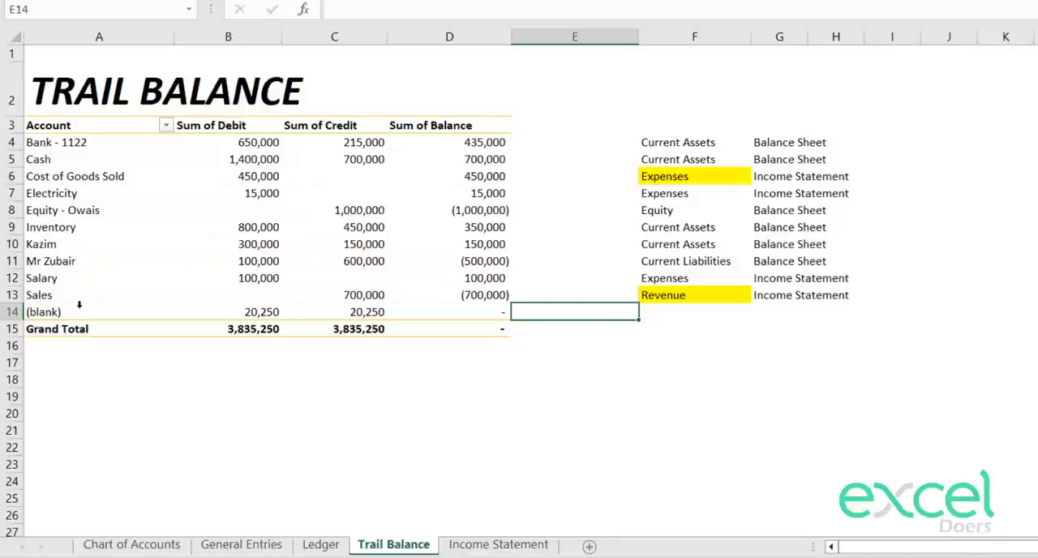
{"action": "left_click", "coordinate": [89, 312]}
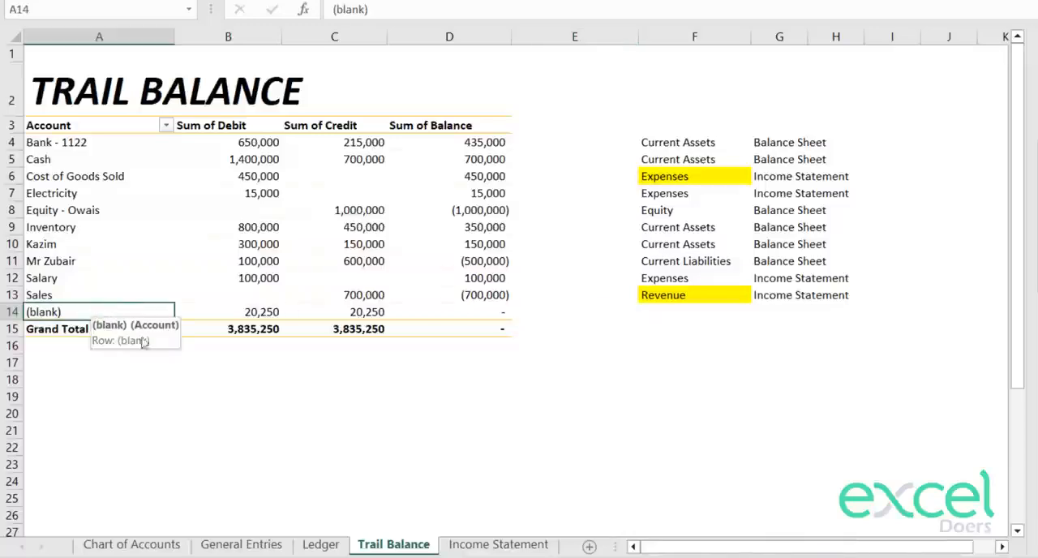
Step: Set the account of the 20,250 debit entry in General Entries to Taxes
{"action": "left_click", "coordinate": [243, 544]}
{"action": "left_click", "coordinate": [397, 477]}
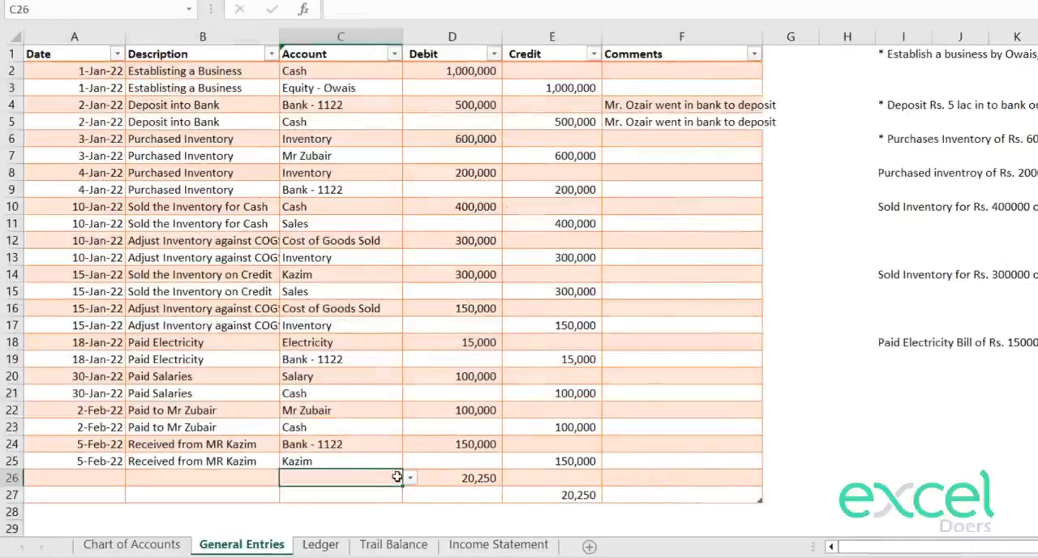
{"action": "left_click", "coordinate": [410, 477]}
{"action": "left_click_drag", "start_coordinate": [411, 411], "coordinate": [412, 456]}
{"action": "left_click", "coordinate": [380, 451]}
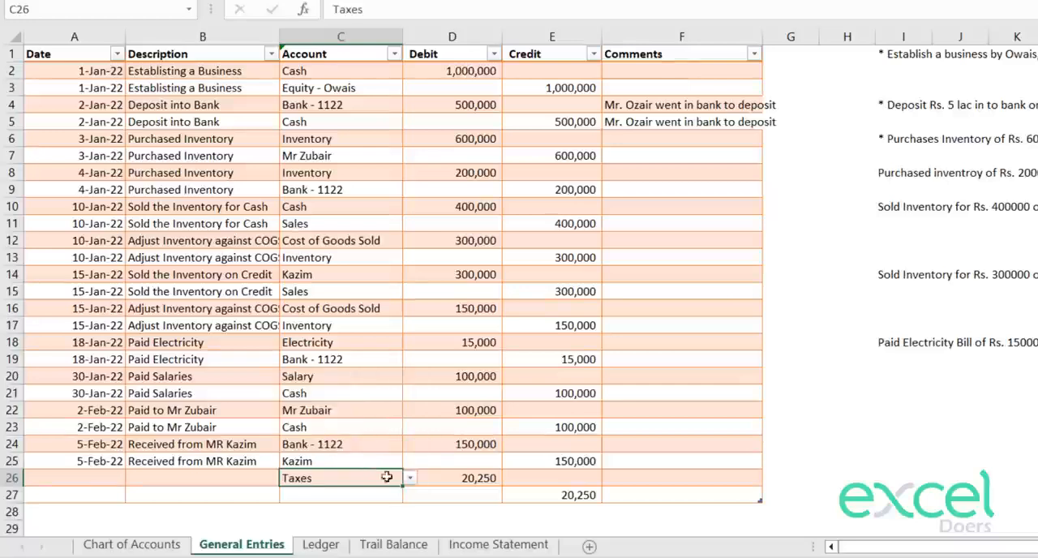
Step: Set the account of the 20,250 credit entry in row 27 to Govt
{"action": "left_click", "coordinate": [388, 494]}
{"action": "left_click", "coordinate": [411, 496]}
{"action": "left_click_drag", "start_coordinate": [408, 442], "coordinate": [413, 466]}
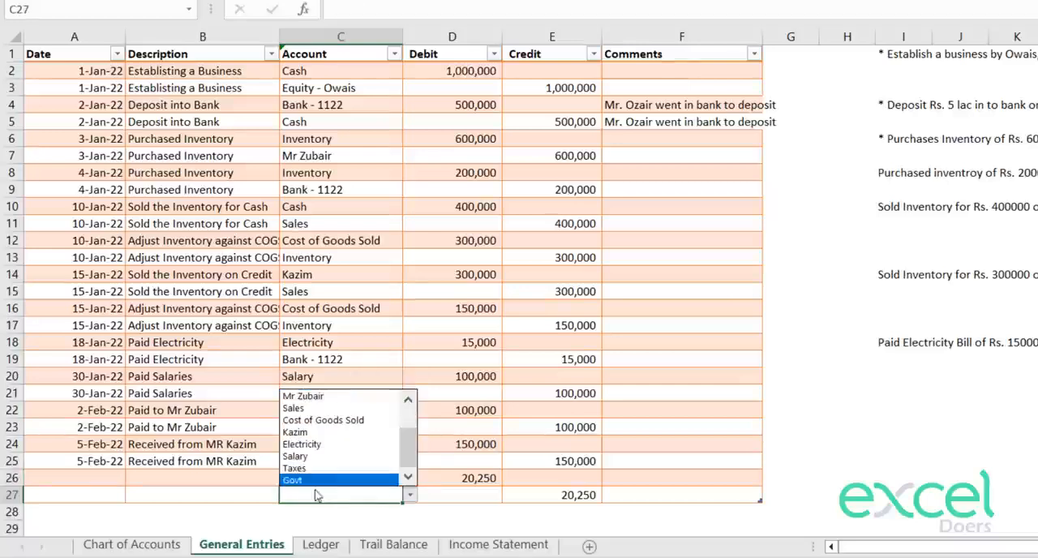
{"action": "left_click", "coordinate": [314, 483]}
Step: Describe both tax entries in rows 26 and 27 as "Payable Taxes to Govt"
{"action": "left_click", "coordinate": [222, 477]}
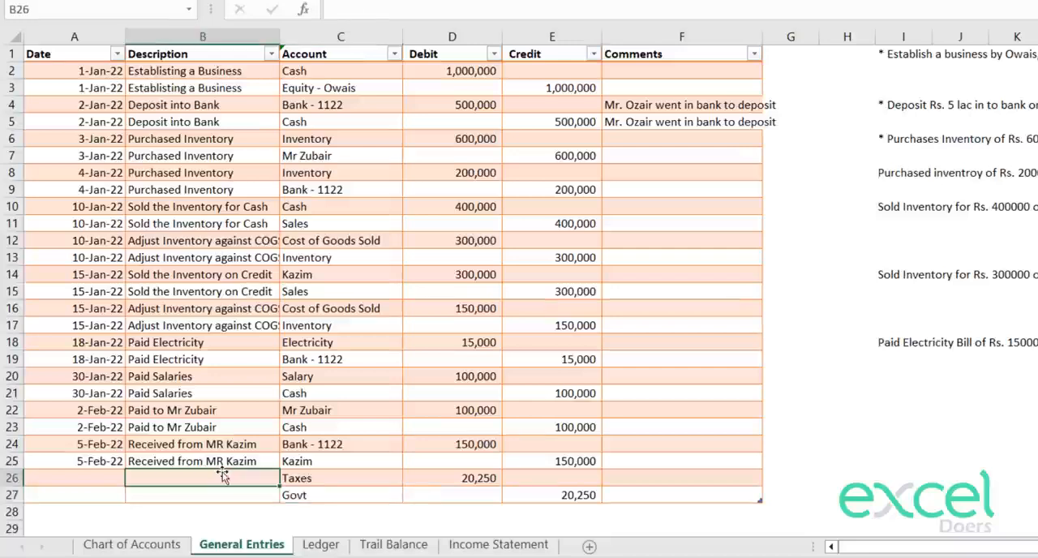
{"action": "type", "text": "Payable "}
{"action": "type", "text": "Tax"}
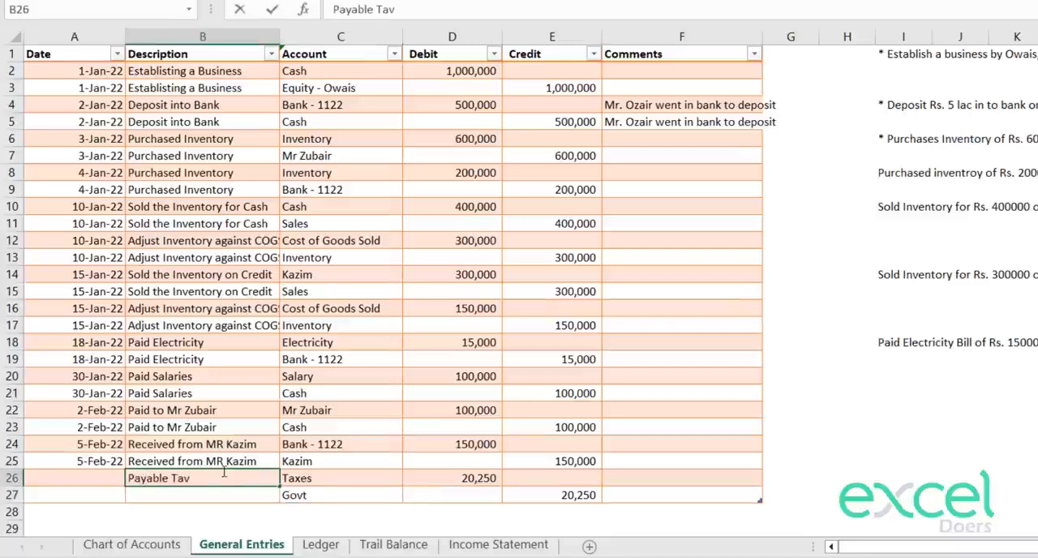
{"action": "type", "text": "es to Govt"}
{"action": "key", "text": "Return"}
{"action": "key", "text": "Up"}
{"action": "key", "text": "ctrl+c"}
{"action": "key", "text": "Down"}
{"action": "key", "text": "ctrl+v"}
Step: Date both tax entries in rows 26 and 27 as 30 Mar 2022
{"action": "key", "text": "Left"}
{"action": "key", "text": "Up"}
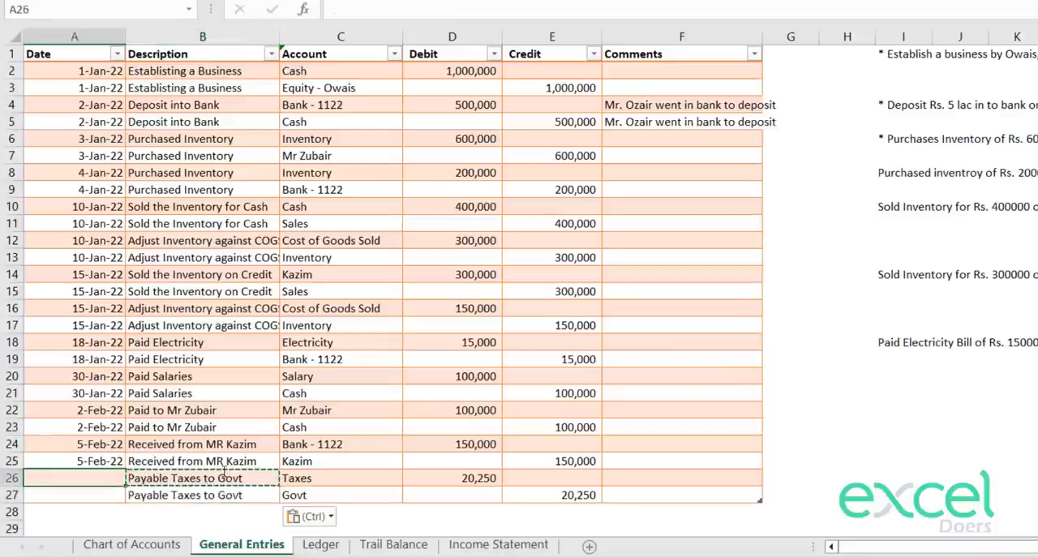
{"action": "type", "text": "30 M"}
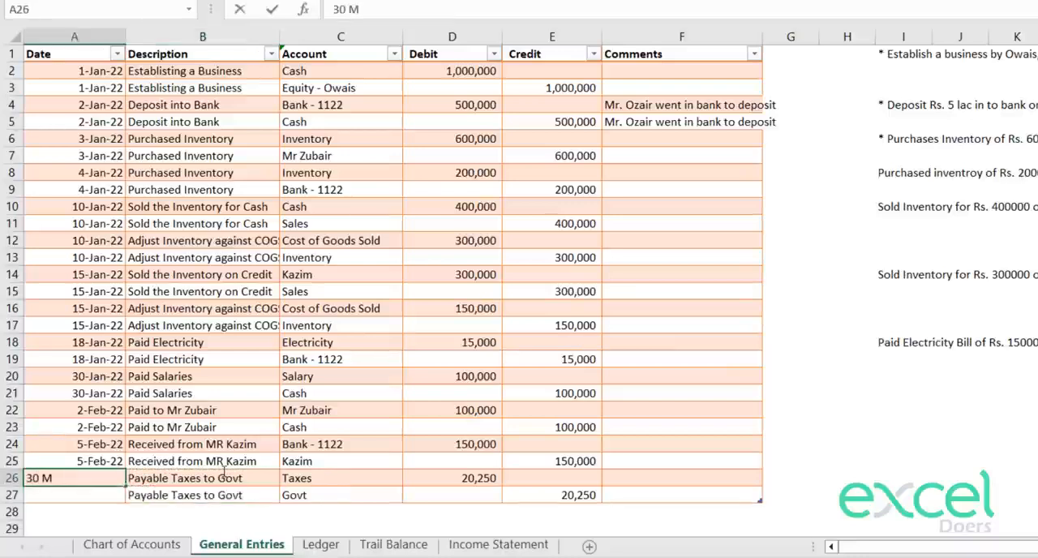
{"action": "type", "text": "ar 2022"}
{"action": "key", "text": "Return"}
{"action": "key", "text": "Up"}
{"action": "key", "text": "ctrl+c"}
{"action": "key", "text": "Down"}
{"action": "key", "text": "ctrl+v"}
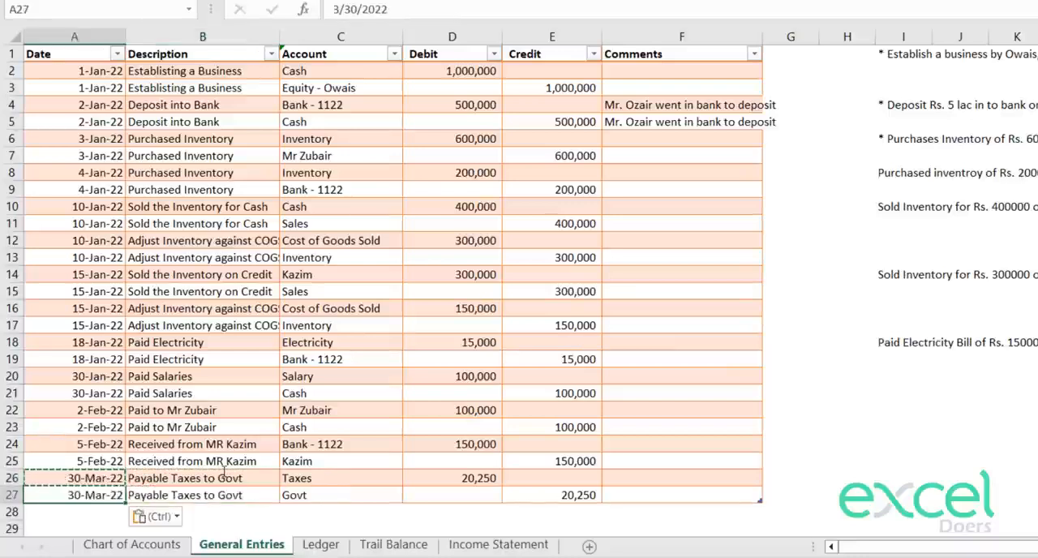
Step: Refresh the Trail Balance pivot table with the completed tax entries
{"action": "left_click", "coordinate": [320, 544]}
{"action": "left_click", "coordinate": [393, 544]}
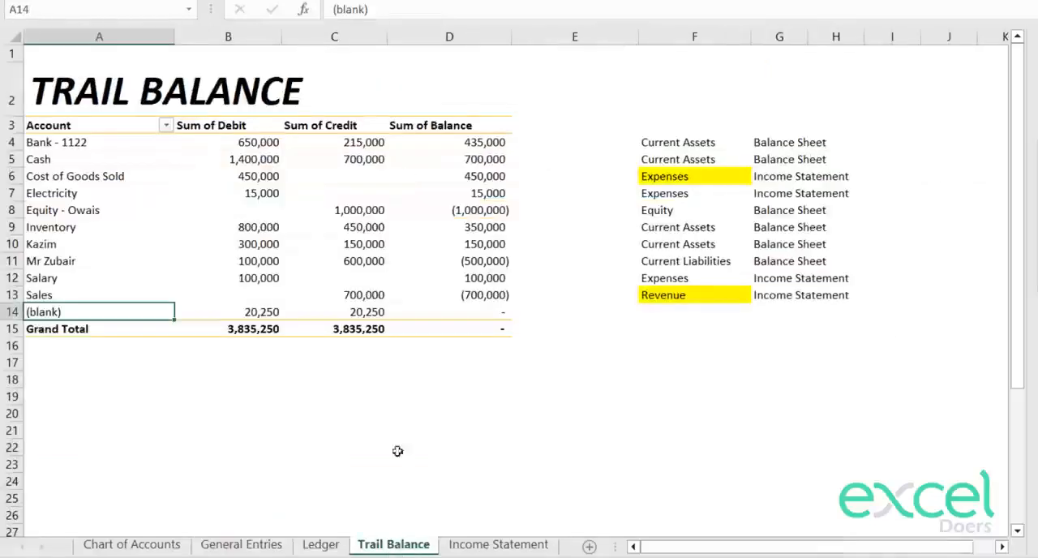
{"action": "left_click", "coordinate": [272, 211]}
{"action": "right_click", "coordinate": [272, 211]}
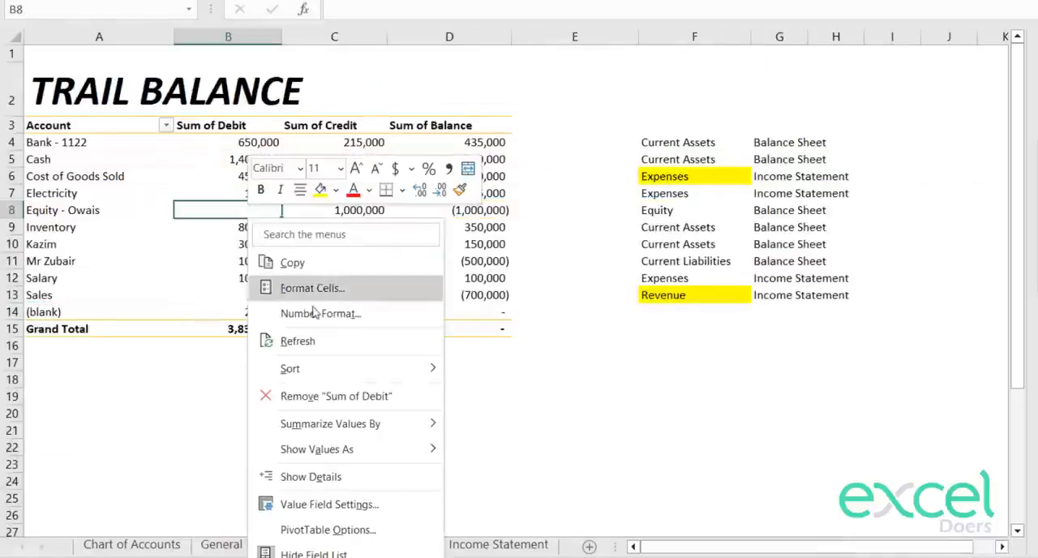
{"action": "left_click", "coordinate": [331, 342]}
Step: Copy the Salary row's classification formulas from F12:G12 into rows 14 and 15 for Taxes and Govt
{"action": "left_click", "coordinate": [676, 298]}
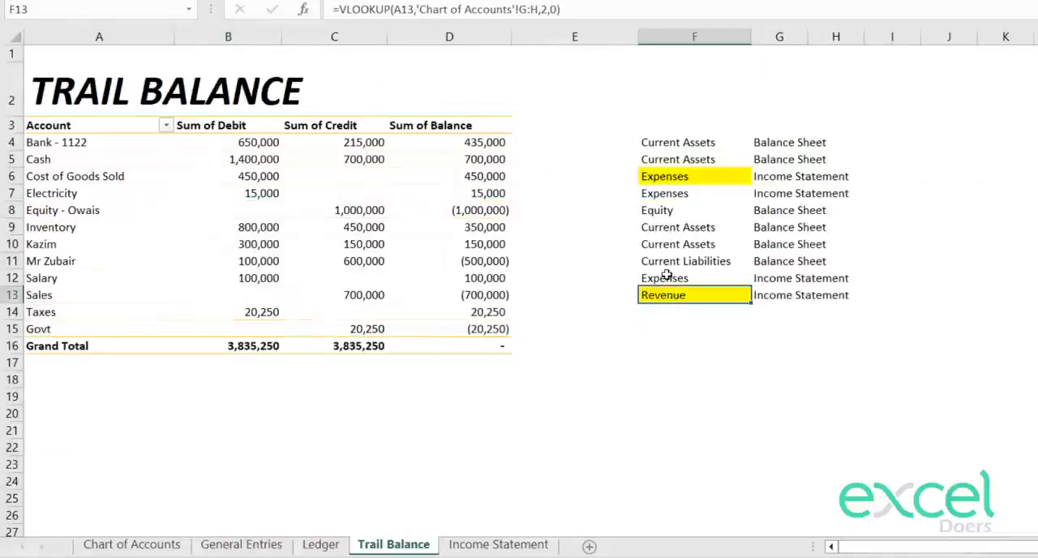
{"action": "left_click", "coordinate": [668, 278]}
{"action": "key", "text": "shift+Right"}
{"action": "key", "text": "ctrl+c"}
{"action": "key", "text": "Down"}
{"action": "key", "text": "Down"}
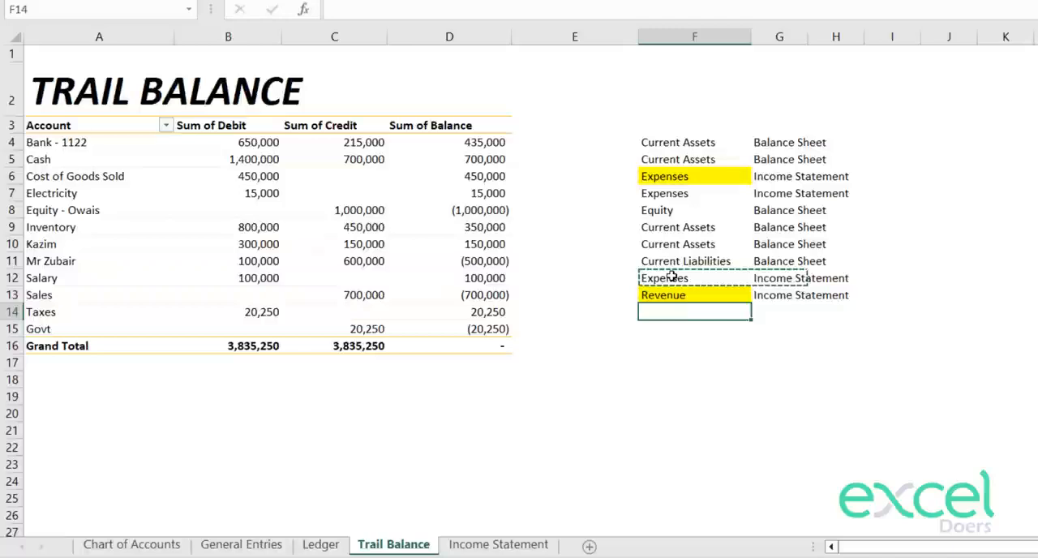
{"action": "key", "text": "ctrl+v"}
{"action": "key", "text": "Down"}
{"action": "key", "text": "ctrl+v"}
{"action": "key", "text": "Escape"}
{"action": "key", "text": "Escape"}
{"action": "key", "text": "Up"}
{"action": "key", "text": "Down"}
{"action": "key", "text": "shift+Right"}
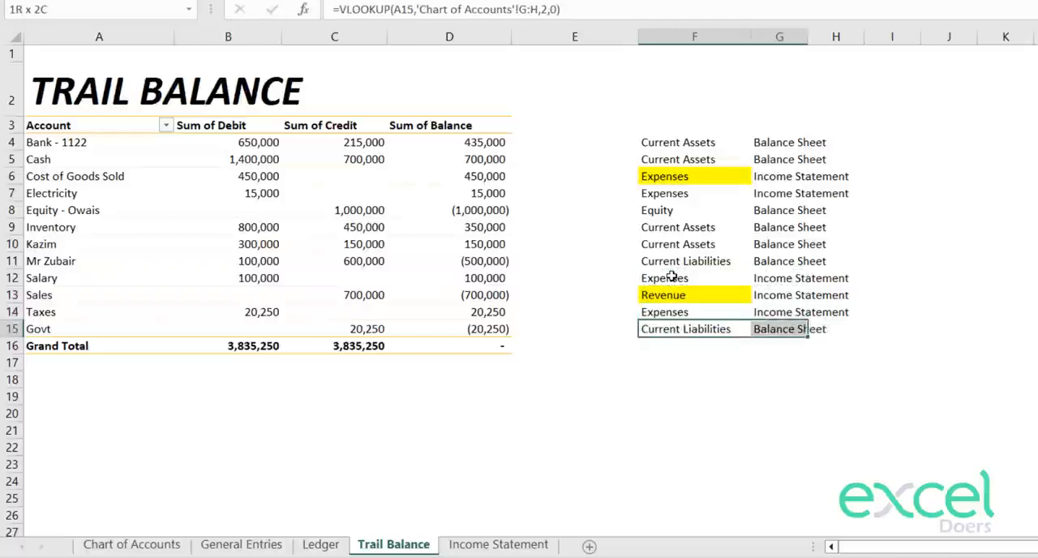
Step: Highlight the Expenses classifications of Taxes, Electricity and Salary in F14, F7 and F12 in yellow
{"action": "key", "text": "Up"}
{"action": "key", "text": "shift+Right"}
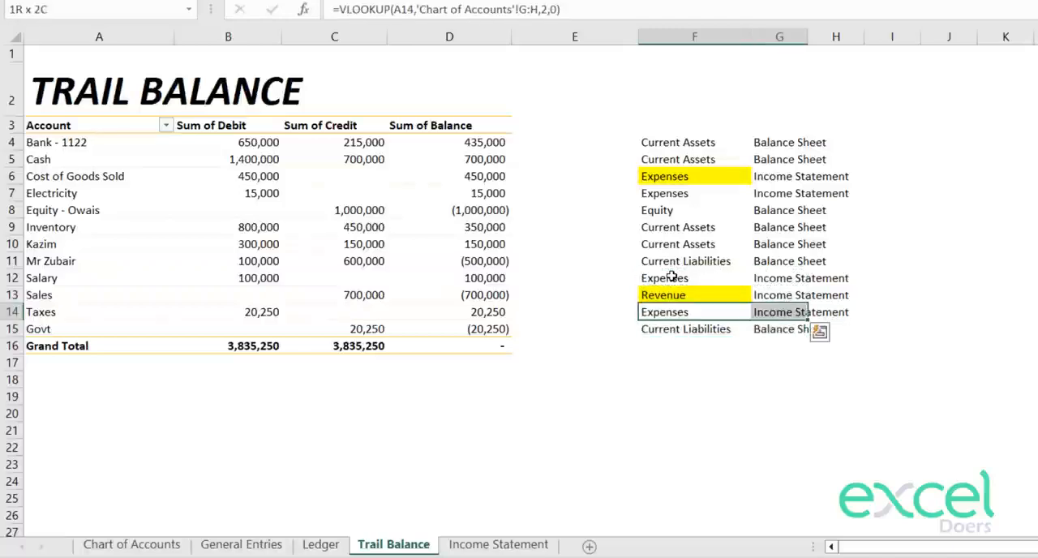
{"action": "key", "text": "shift+Left"}
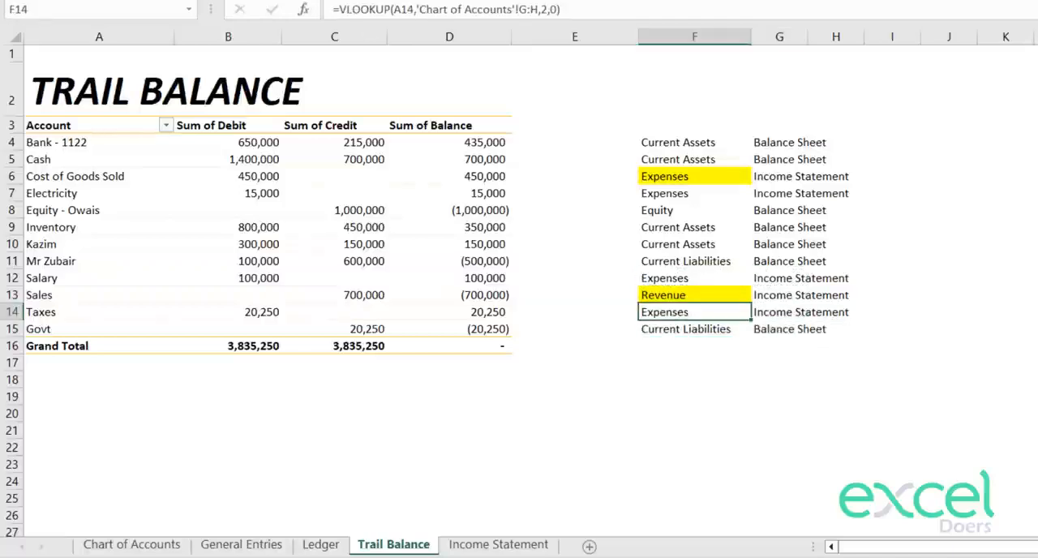
{"action": "key", "text": "F4"}
{"action": "key", "text": "Up"}
{"action": "key", "text": "Up"}
{"action": "key", "text": "Up"}
{"action": "key", "text": "Up"}
{"action": "key", "text": "Up"}
{"action": "key", "text": "Up"}
{"action": "key", "text": "Up"}
{"action": "key", "text": "F4"}
{"action": "key", "text": "Down"}
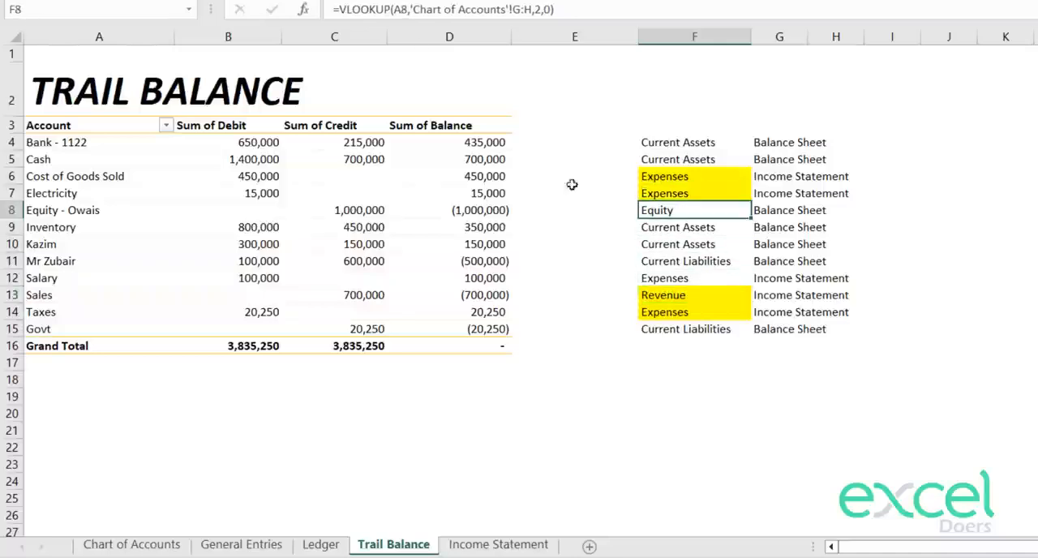
{"action": "key", "text": "Down"}
{"action": "key", "text": "Down"}
{"action": "key", "text": "Down"}
{"action": "key", "text": "Down"}
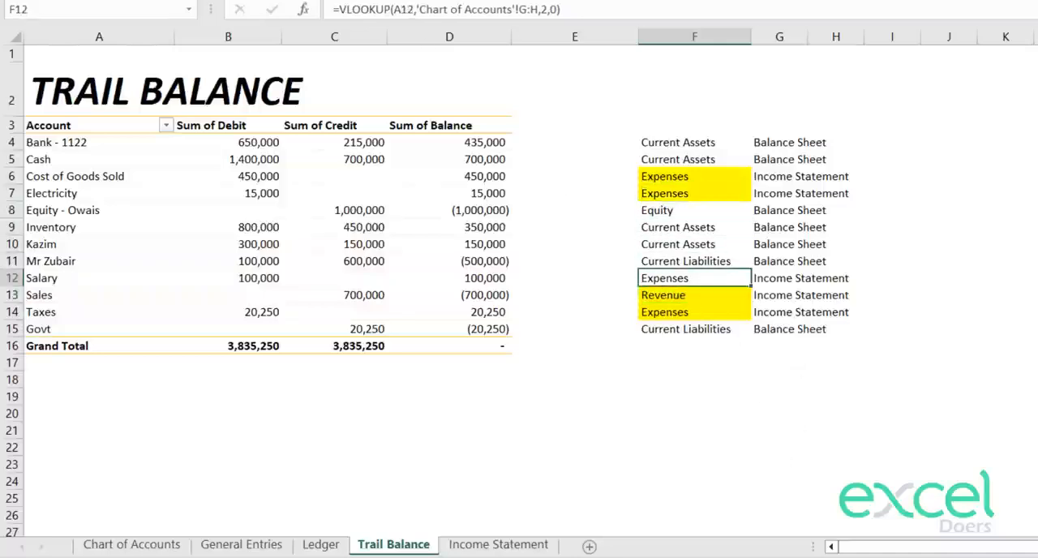
{"action": "key", "text": "F4"}
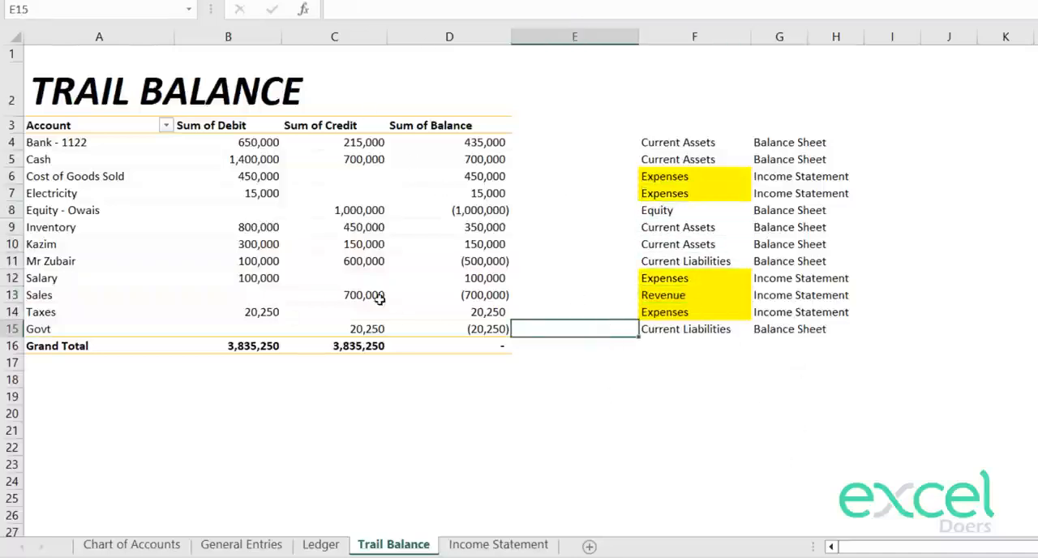
Step: Add a new worksheet after Income Statement and name it "Balance Sheet"
{"action": "left_click", "coordinate": [490, 544]}
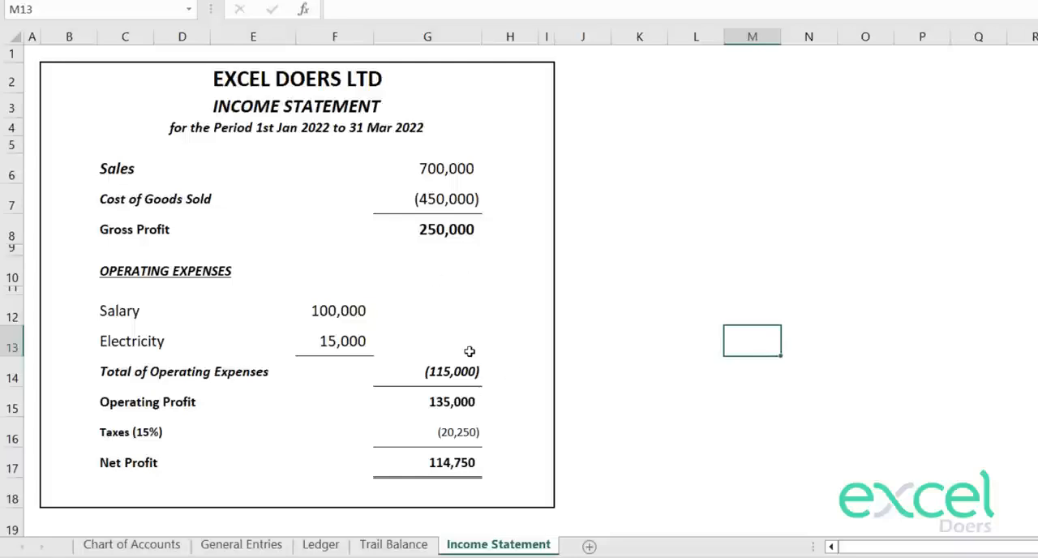
{"action": "left_click", "coordinate": [589, 548]}
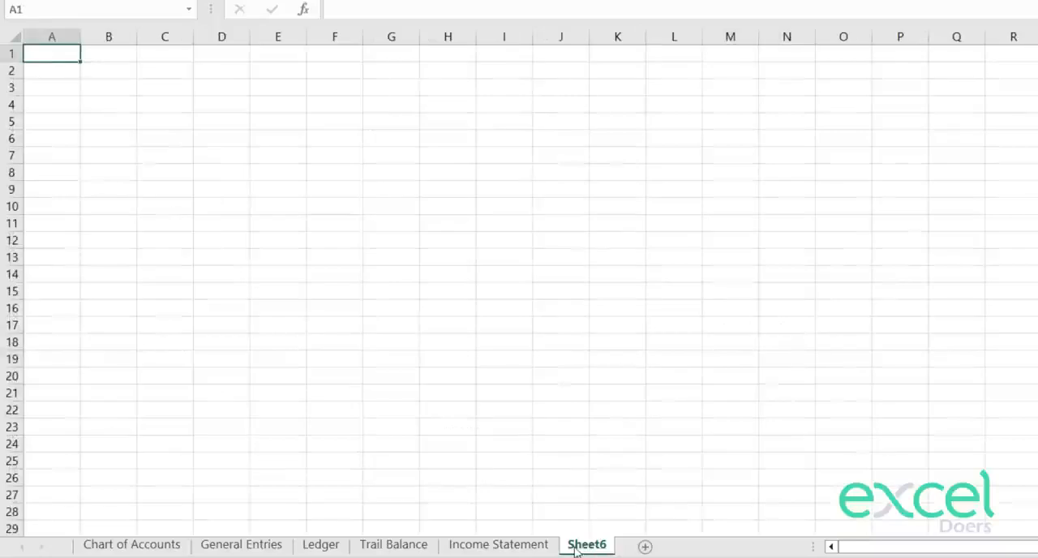
{"action": "double_click", "coordinate": [587, 545]}
{"action": "type", "text": "Balance Sheet"}
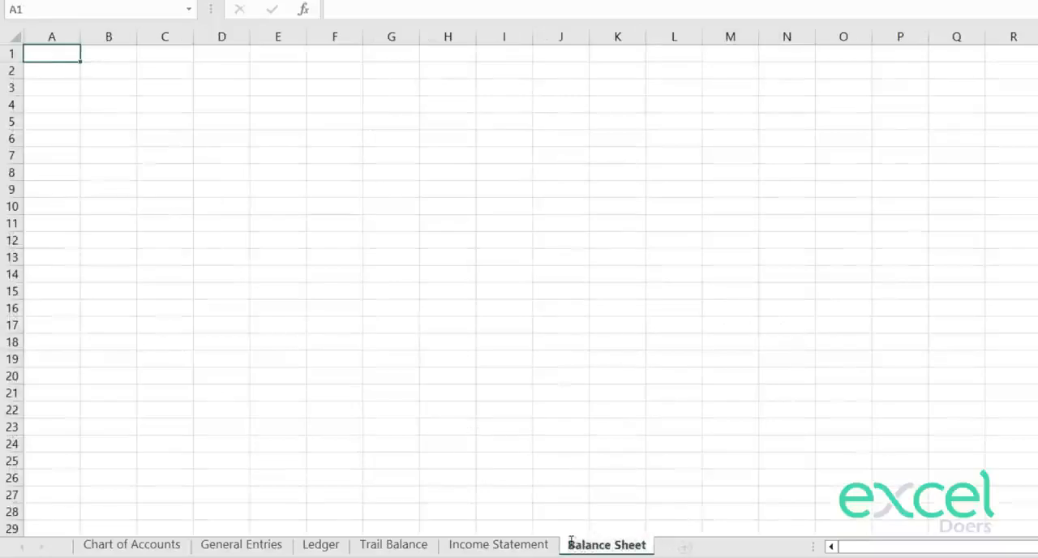
{"action": "key", "text": "Return"}
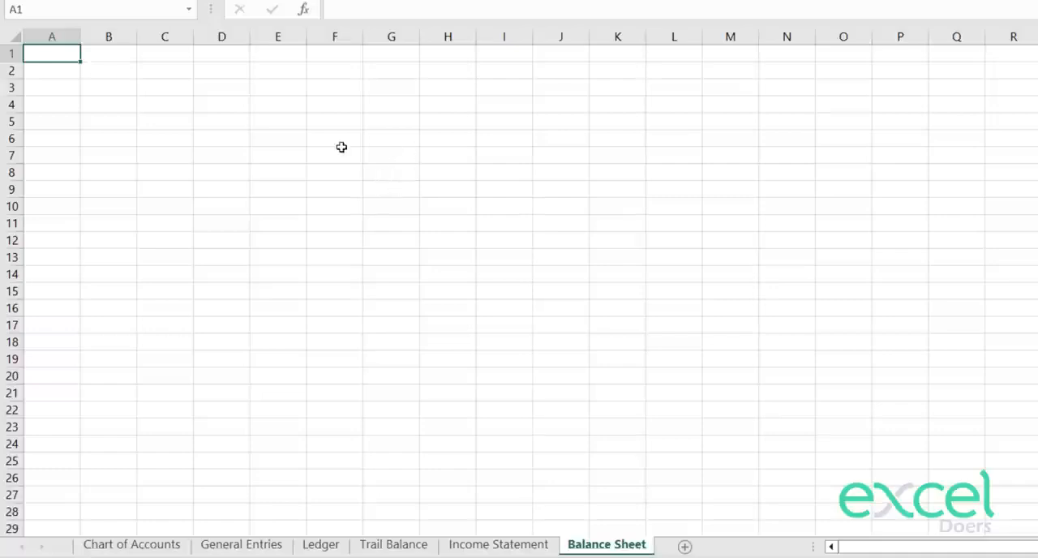
Step: Check the title on the Income Statement sheet and enter "Excel Doers Ltd" in A1 of the Balance Sheet sheet
{"action": "left_click", "coordinate": [506, 546]}
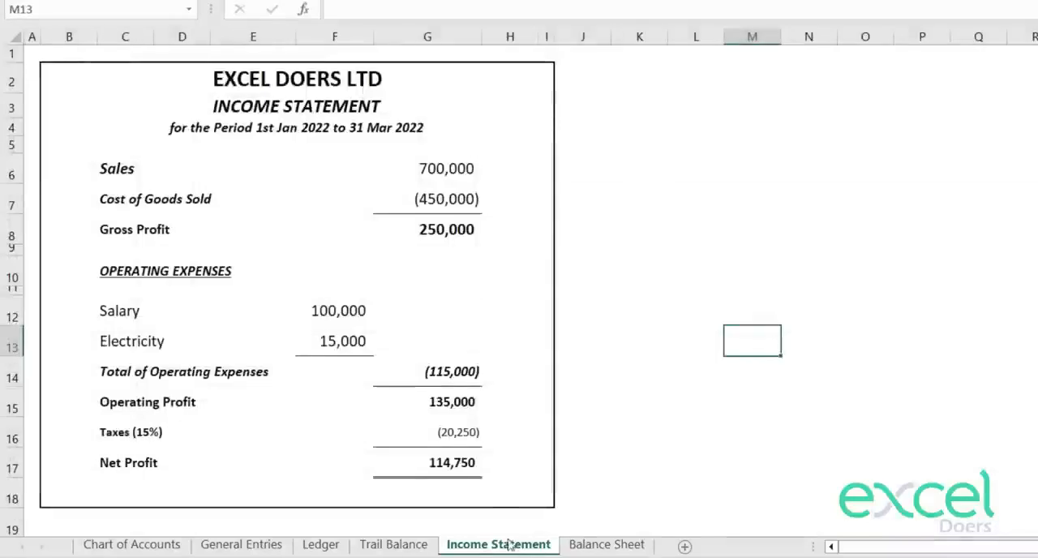
{"action": "left_click", "coordinate": [338, 90]}
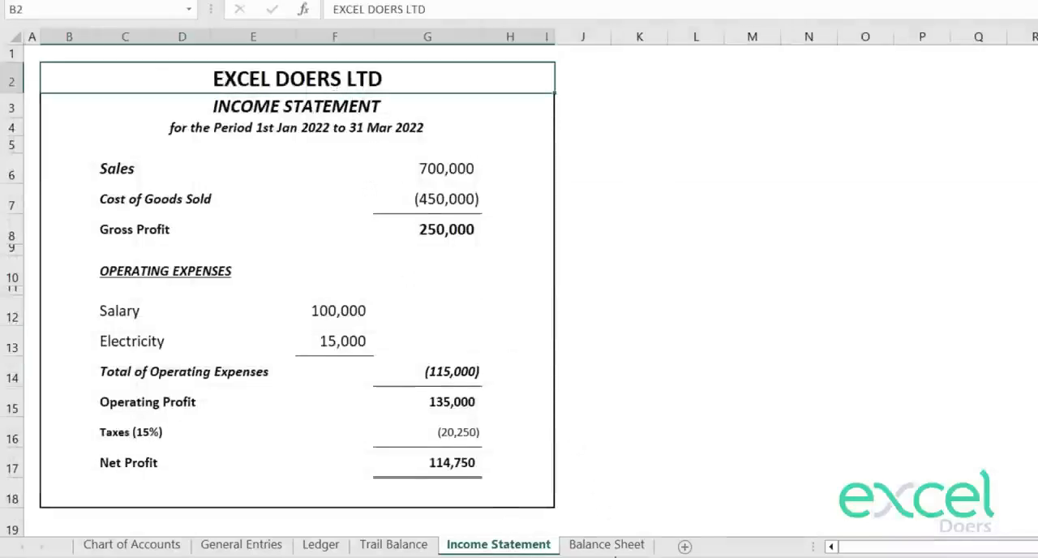
{"action": "left_click", "coordinate": [616, 548]}
{"action": "type", "text": "Ex"}
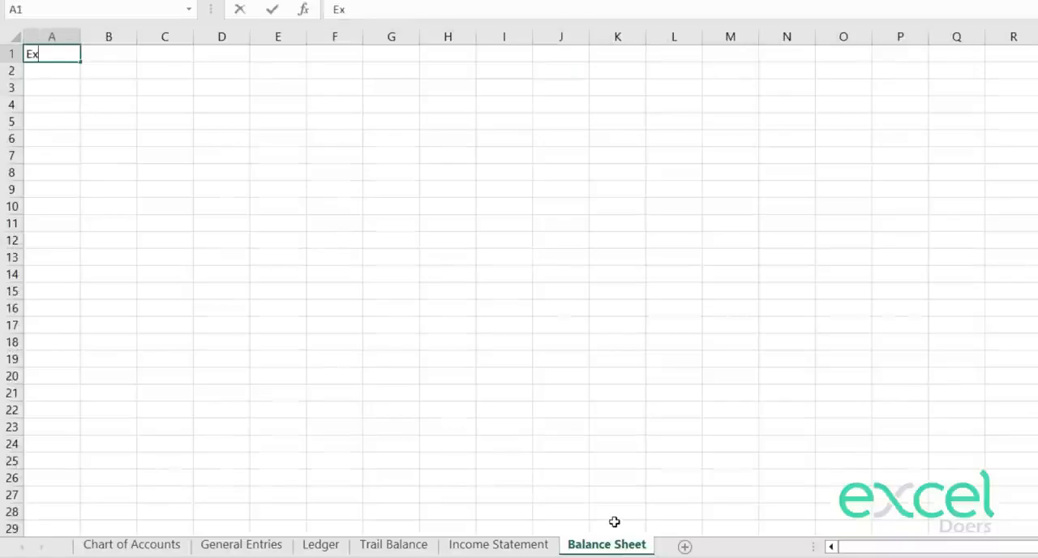
{"action": "type", "text": "cel Doers"}
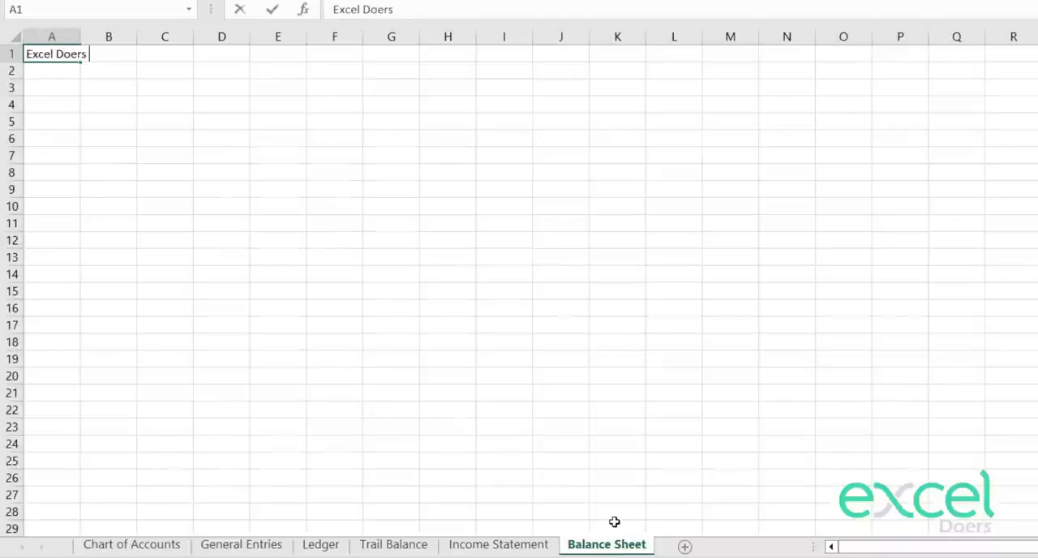
{"action": "type", "text": " Ltd"}
{"action": "key", "text": "Return"}
Step: Enter "Balance Sheet" in A2 and "as on 30 Mar 2022" in A3
{"action": "type", "text": "Bala"}
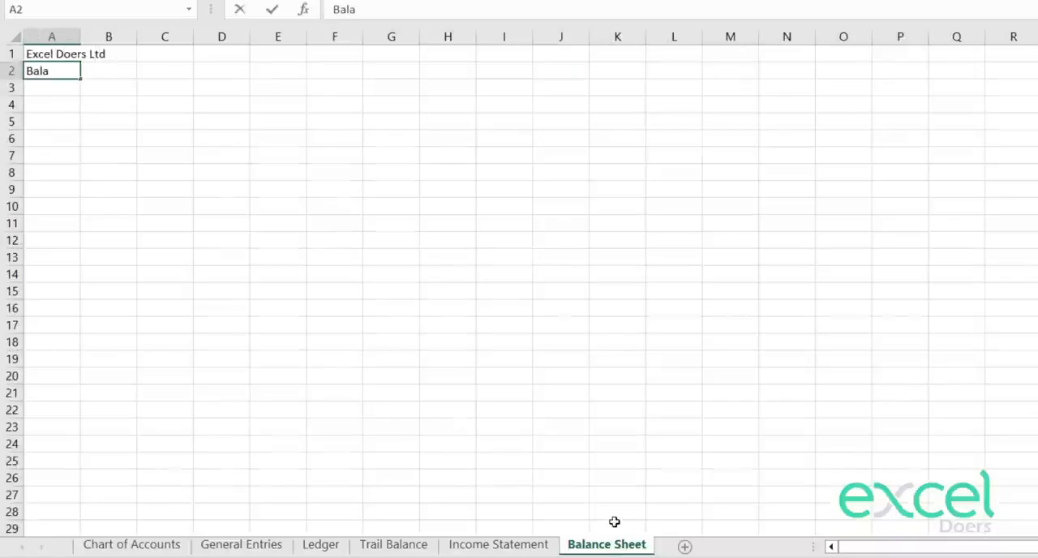
{"action": "type", "text": "nce Sheet"}
{"action": "key", "text": "Return"}
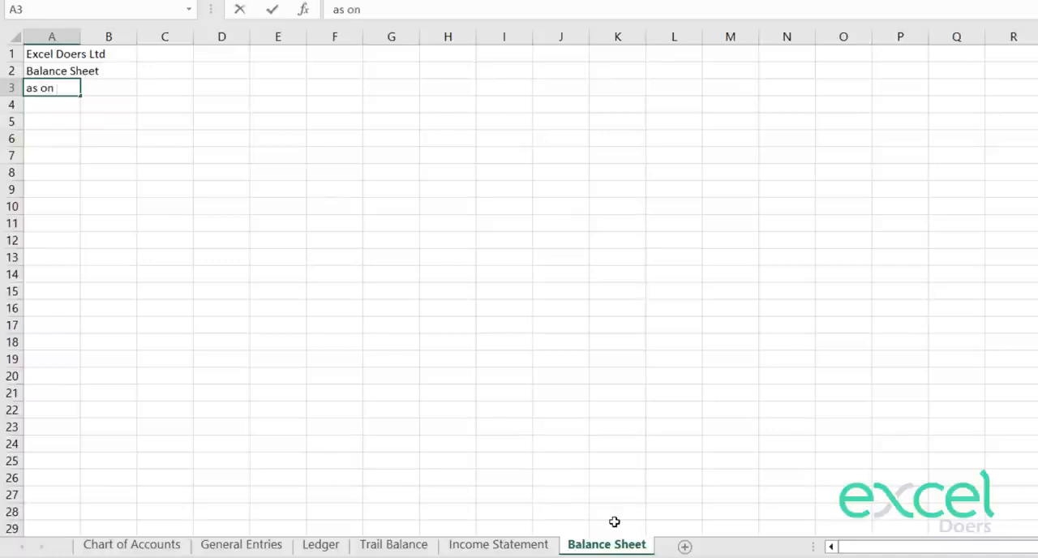
{"action": "type", "text": "30 Mar 202"}
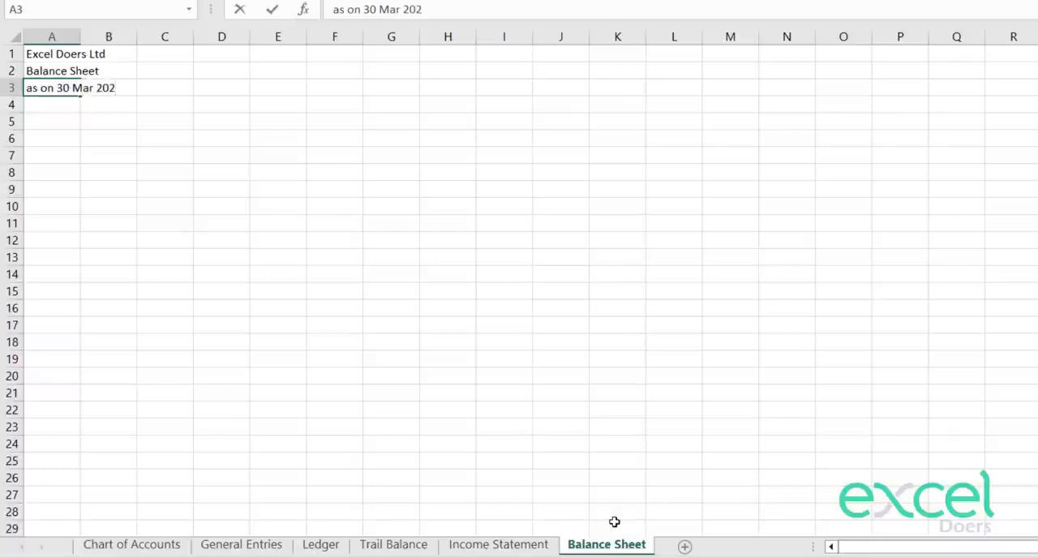
{"action": "type", "text": "2"}
{"action": "key", "text": "Return"}
Step: Merge and center the company title across A1:I1
{"action": "key", "text": "Up"}
{"action": "key", "text": "shift+Up"}
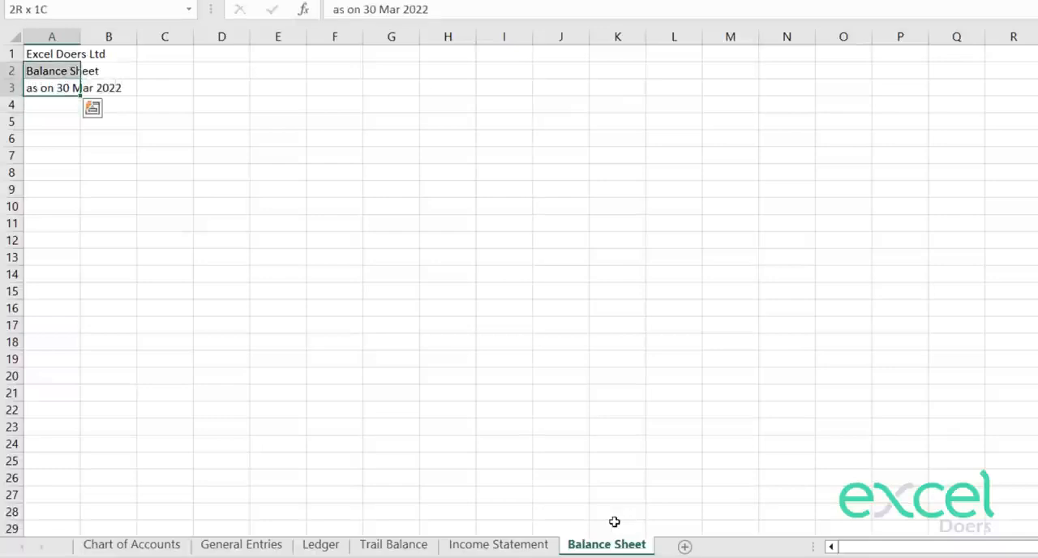
{"action": "key", "text": "Up"}
{"action": "key", "text": "Up"}
{"action": "key", "text": "shift+Right"}
{"action": "key", "text": "shift+Right"}
{"action": "key", "text": "shift+Right"}
{"action": "key", "text": "shift+Right"}
{"action": "key", "text": "shift+Right"}
{"action": "key", "text": "shift+Right"}
{"action": "key", "text": "shift+Right"}
{"action": "key", "text": "shift+Right"}
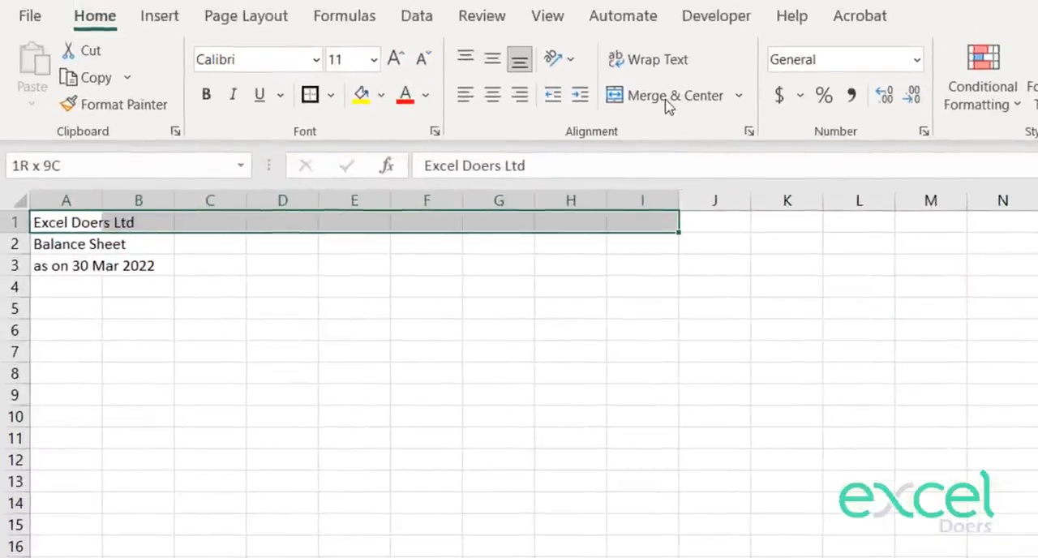
{"action": "left_click", "coordinate": [577, 16]}
Step: Merge and center the "Balance Sheet" and "as on 30 Mar 2022" headings across columns A to I
{"action": "key", "text": "Down"}
{"action": "key", "text": "shift+Right"}
{"action": "key", "text": "shift+Right"}
{"action": "key", "text": "shift+Right"}
{"action": "key", "text": "shift+Right"}
{"action": "key", "text": "shift+Right"}
{"action": "key", "text": "shift+Right"}
{"action": "key", "text": "shift+Right"}
{"action": "key", "text": "shift+Right"}
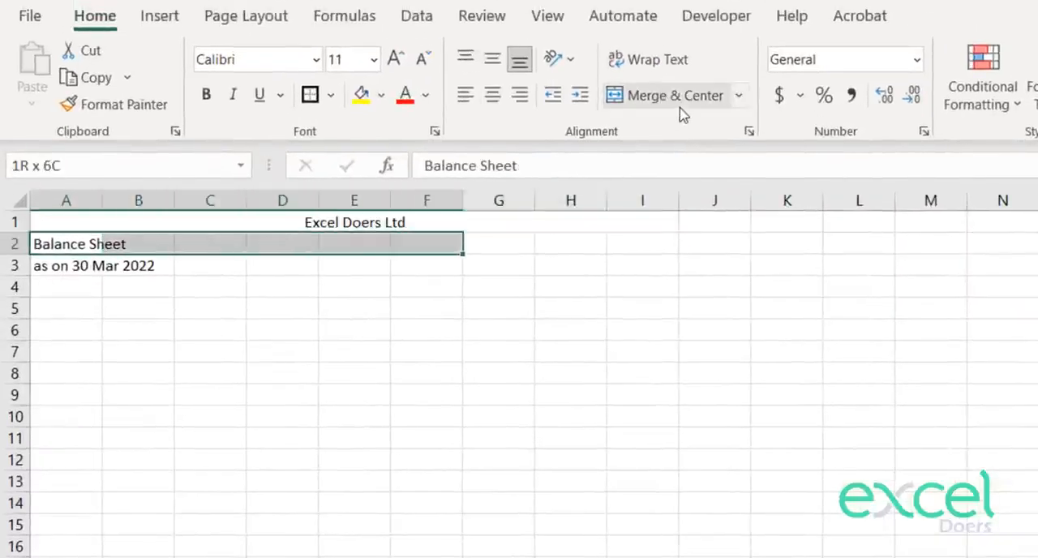
{"action": "left_click", "coordinate": [682, 111]}
{"action": "key", "text": "Down"}
{"action": "key", "text": "shift+Right"}
{"action": "key", "text": "shift+Right"}
{"action": "key", "text": "shift+Right"}
{"action": "key", "text": "shift+Right"}
{"action": "key", "text": "shift+Right"}
{"action": "key", "text": "shift+Right"}
{"action": "key", "text": "shift+Right"}
{"action": "key", "text": "shift+Right"}
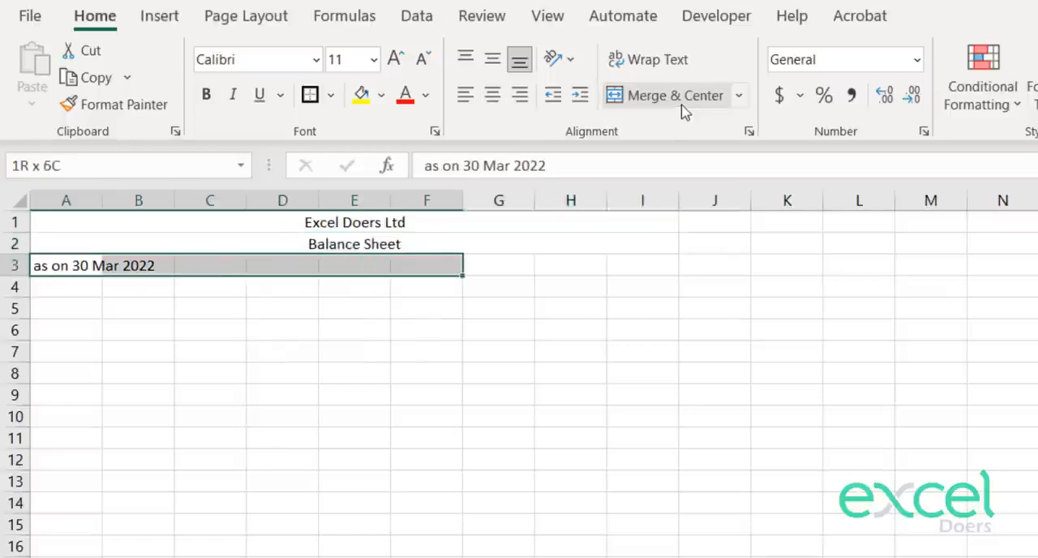
{"action": "left_click", "coordinate": [689, 106]}
Step: Make the company title in row 1 bold at font size 20
{"action": "key", "text": "Up"}
{"action": "key", "text": "Up"}
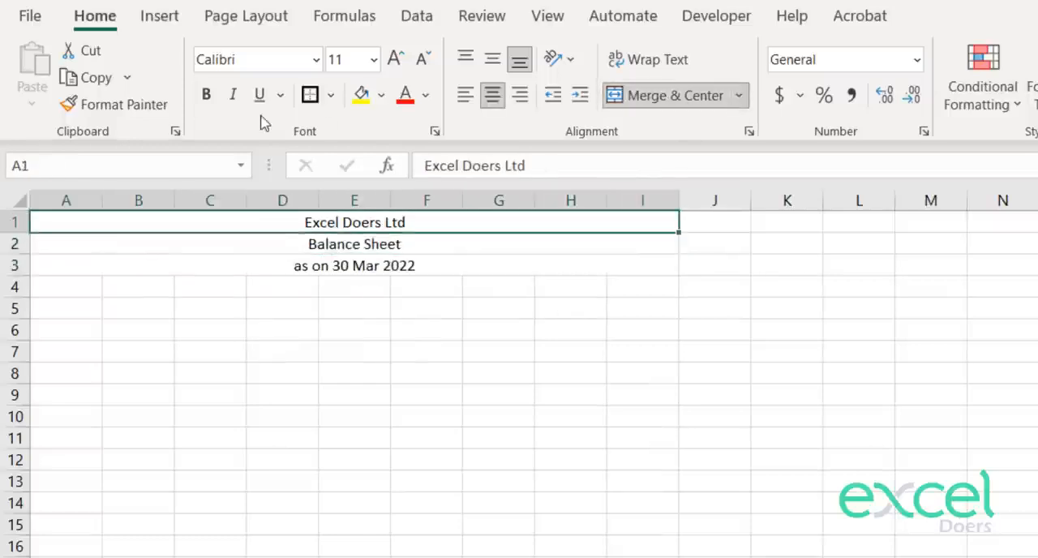
{"action": "left_click", "coordinate": [206, 96]}
{"action": "left_click", "coordinate": [396, 60]}
{"action": "left_click", "coordinate": [396, 59]}
{"action": "left_click", "coordinate": [396, 59]}
{"action": "left_click", "coordinate": [396, 59]}
{"action": "left_click", "coordinate": [396, 59]}
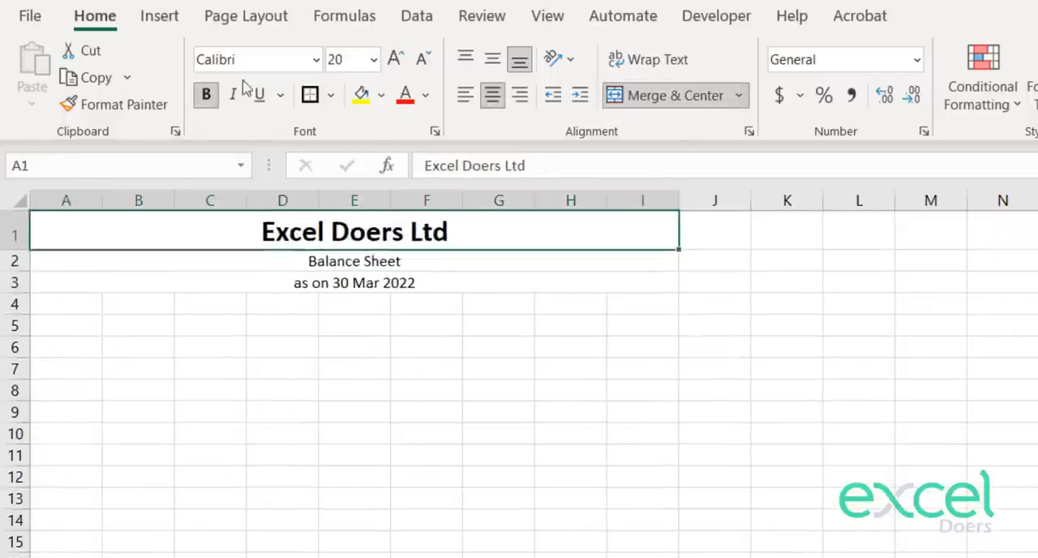
{"action": "left_click", "coordinate": [231, 95]}
{"action": "key", "text": "Down"}
{"action": "key", "text": "Up"}
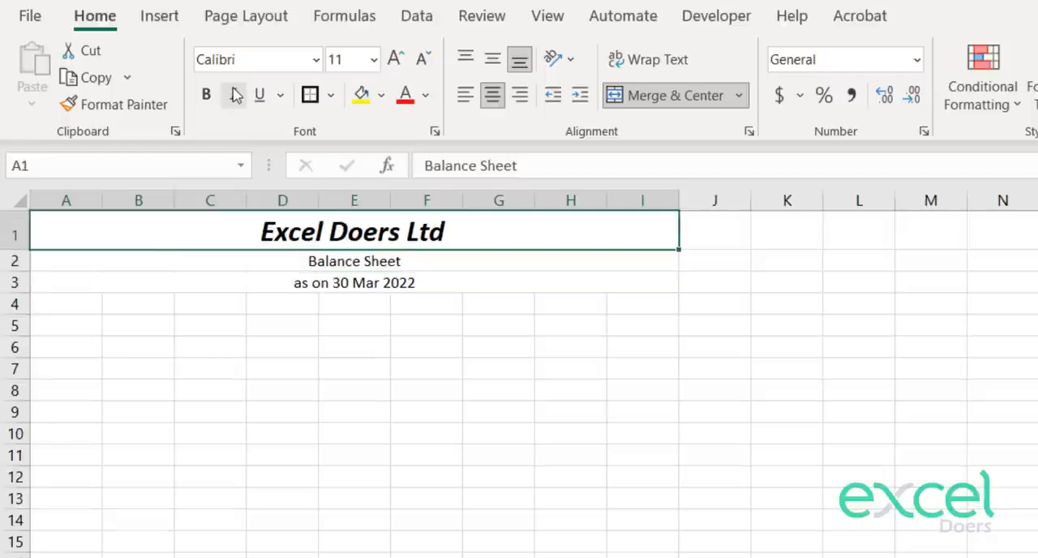
{"action": "left_click", "coordinate": [234, 95]}
Step: Make the "Balance Sheet" heading in row 2 bold and italic at font size 14
{"action": "key", "text": "Down"}
{"action": "left_click", "coordinate": [206, 95]}
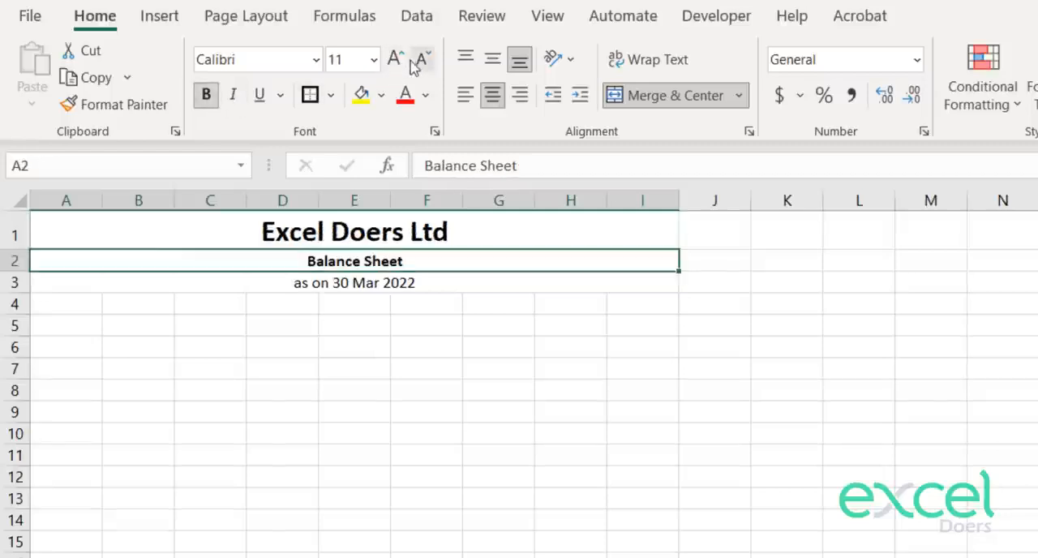
{"action": "left_click", "coordinate": [396, 59]}
{"action": "left_click", "coordinate": [394, 60]}
{"action": "left_click", "coordinate": [233, 95]}
Step: Make the date line in row 3 bold and italic at font size 14
{"action": "key", "text": "Down"}
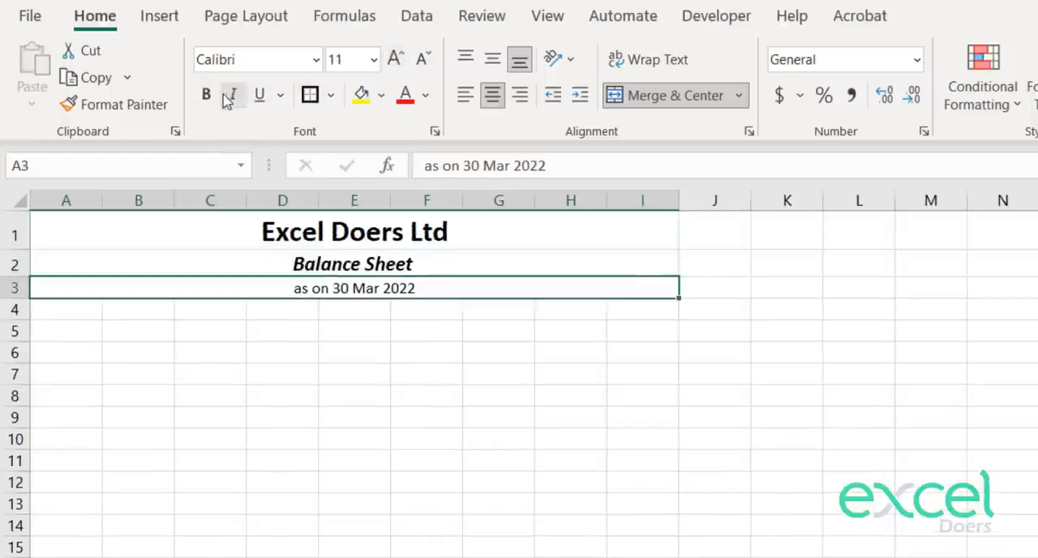
{"action": "left_click", "coordinate": [208, 95]}
{"action": "left_click", "coordinate": [396, 60]}
{"action": "left_click", "coordinate": [396, 59]}
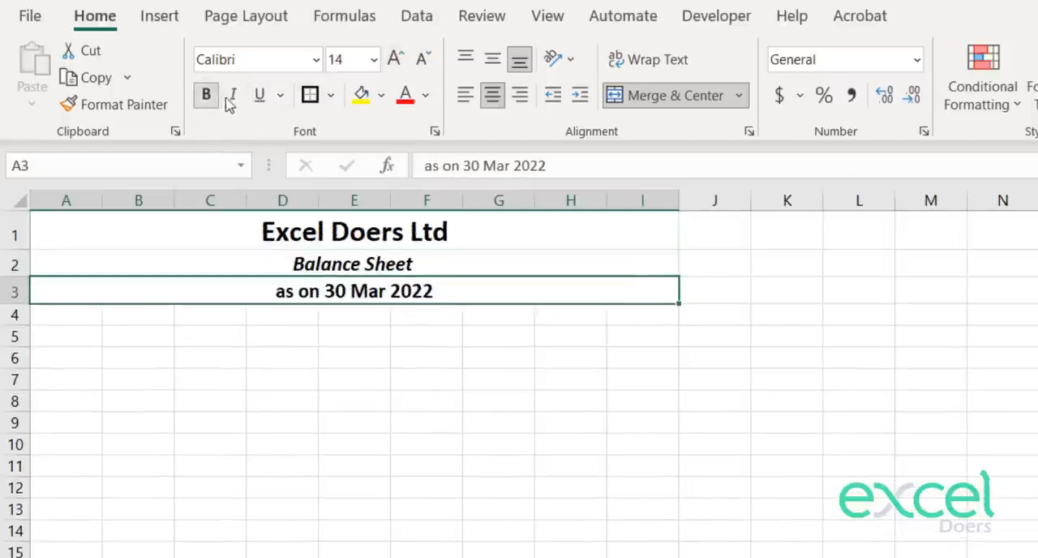
{"action": "left_click", "coordinate": [238, 95]}
Step: Increase the "Balance Sheet" heading in row 2 to font size 18
{"action": "key", "text": "Up"}
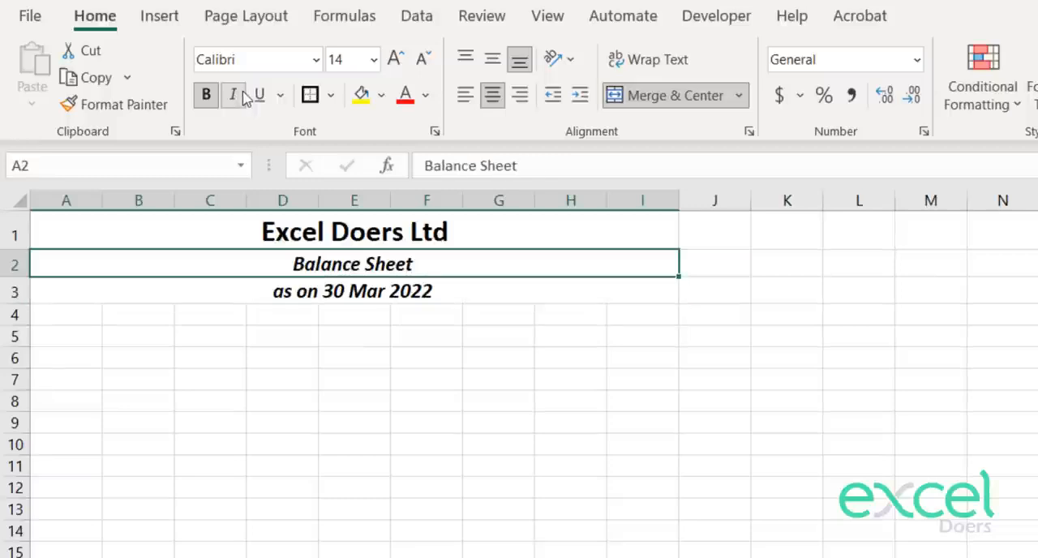
{"action": "left_click", "coordinate": [396, 59]}
{"action": "left_click", "coordinate": [395, 60]}
{"action": "key", "text": "Down"}
{"action": "key", "text": "Down"}
{"action": "key", "text": "Up"}
{"action": "key", "text": "Up"}
{"action": "key", "text": "Up"}
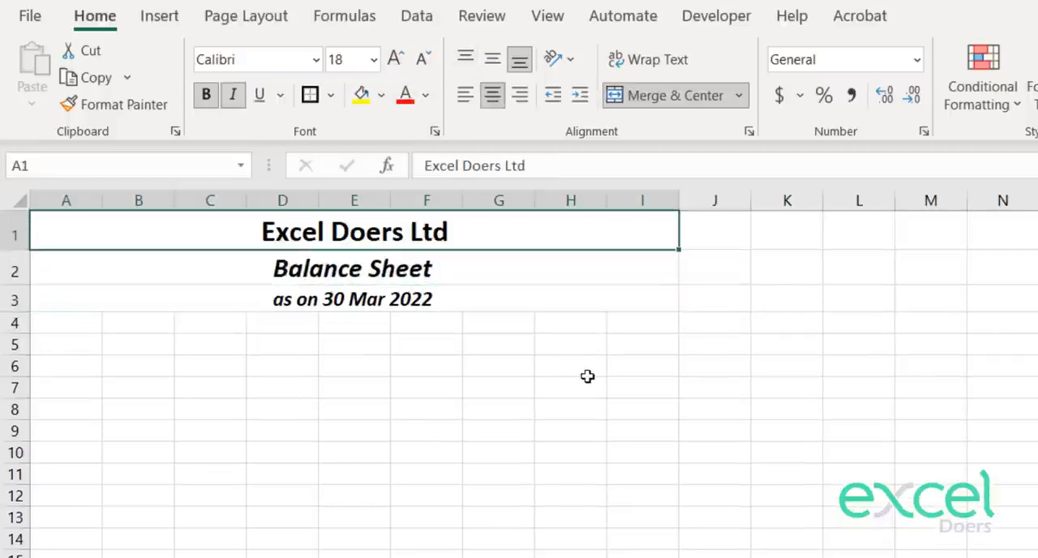
{"action": "key", "text": "Down"}
{"action": "key", "text": "Down"}
{"action": "key", "text": "Down"}
{"action": "key", "text": "Down"}
{"action": "left_click", "coordinate": [358, 321]}
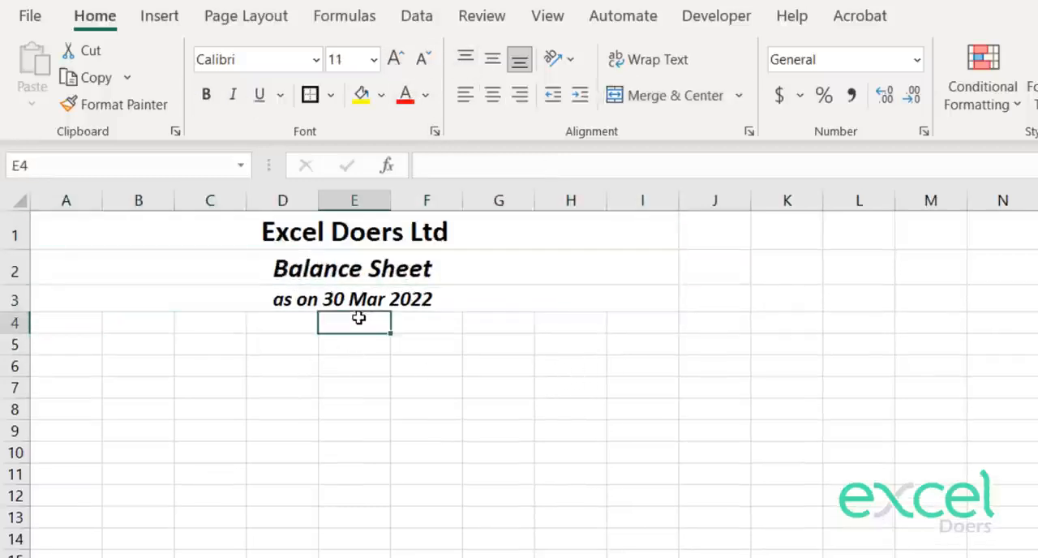
{"action": "left_click_drag", "start_coordinate": [359, 321], "coordinate": [614, 332]}
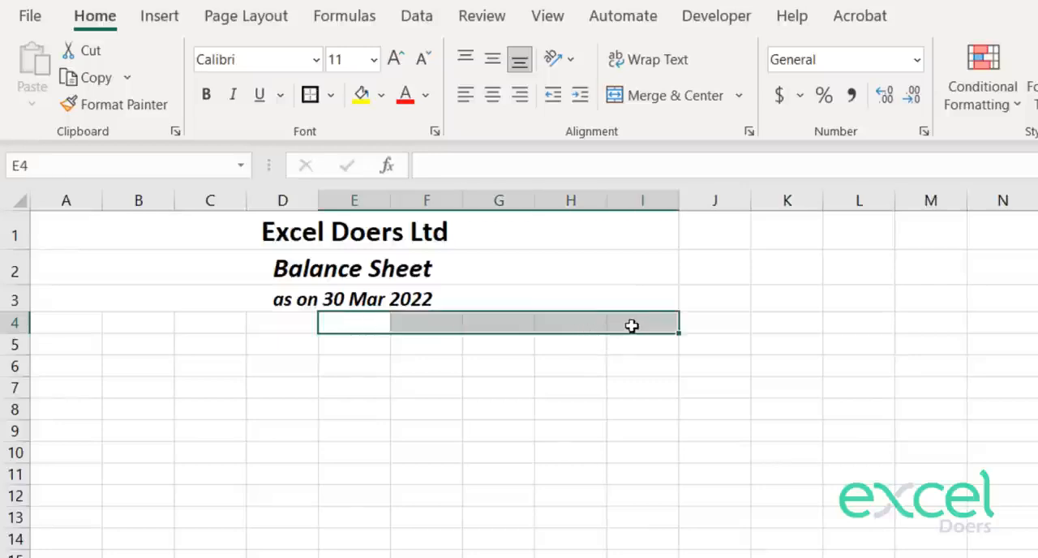
{"action": "left_click", "coordinate": [629, 324]}
{"action": "left_click_drag", "start_coordinate": [371, 222], "coordinate": [395, 300]}
Step: Enter the accounting equation "Asset = Liablities + Equity" as a note in cell M1
{"action": "left_click", "coordinate": [940, 235]}
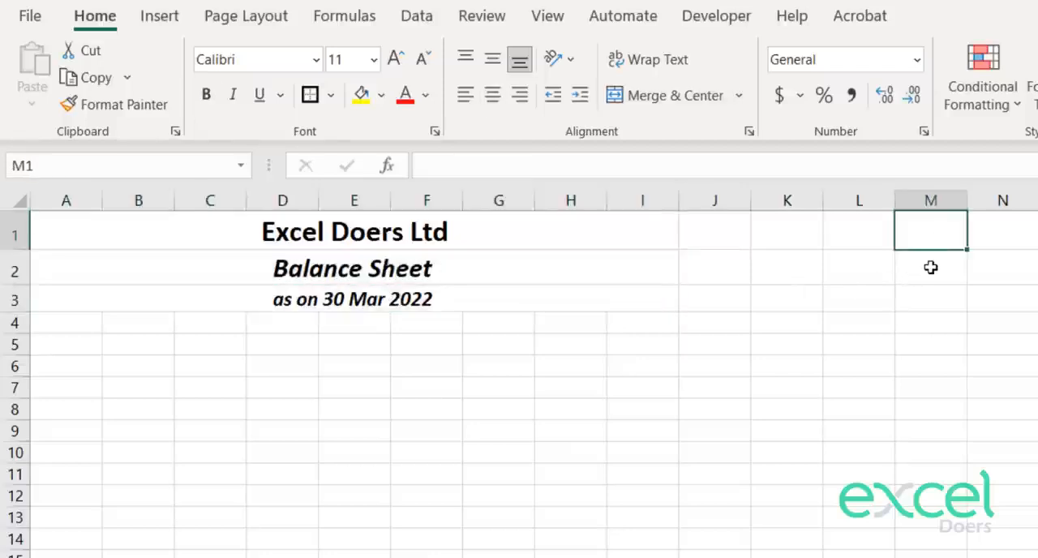
{"action": "type", "text": "Asset "}
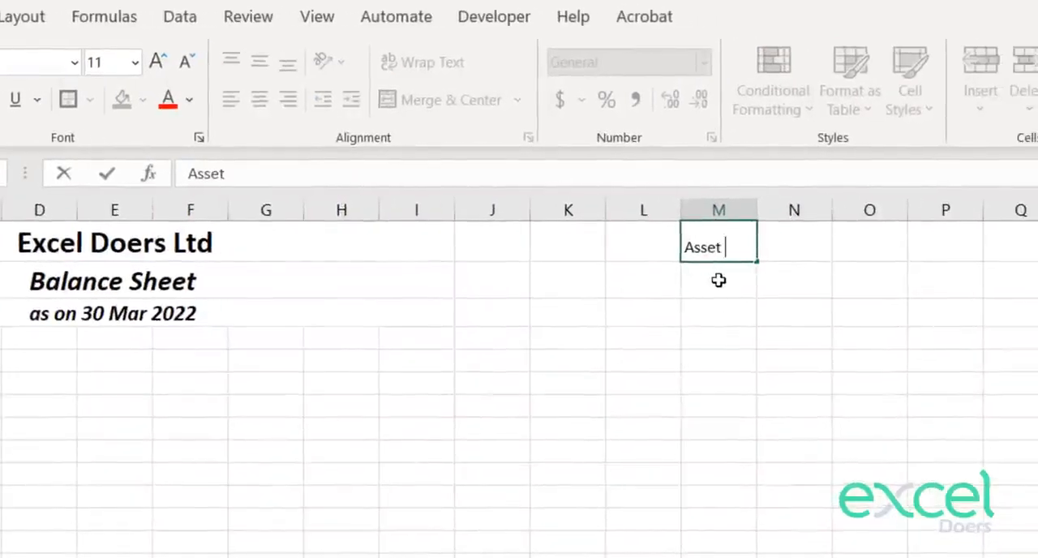
{"action": "type", "text": " = Liablities +"}
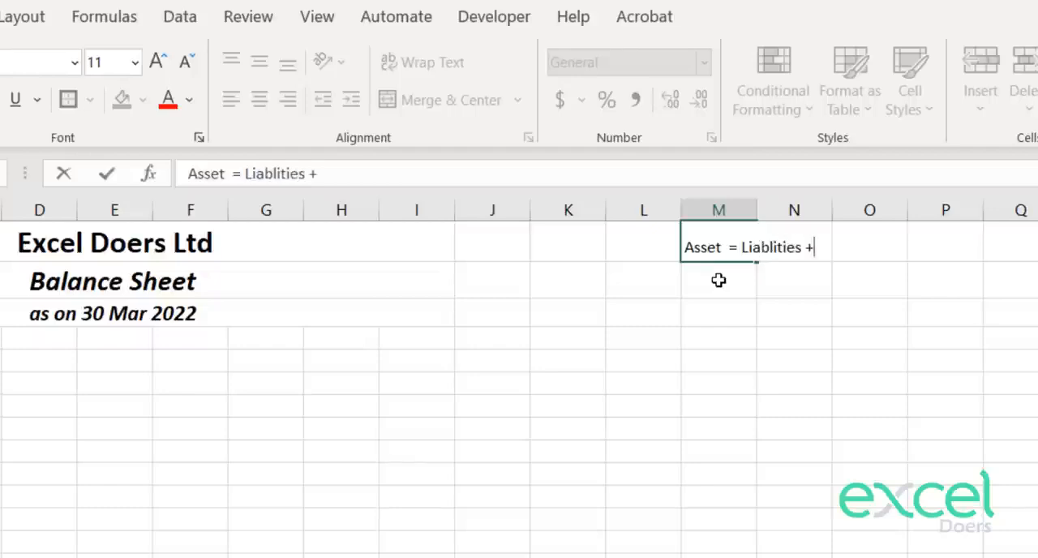
{"action": "type", "text": " Equity"}
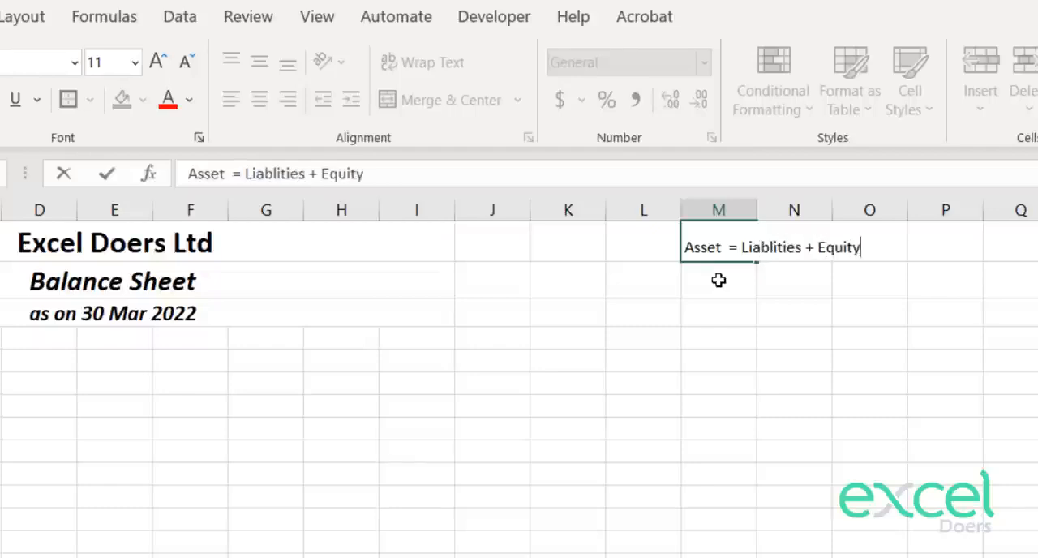
{"action": "key", "text": "Return"}
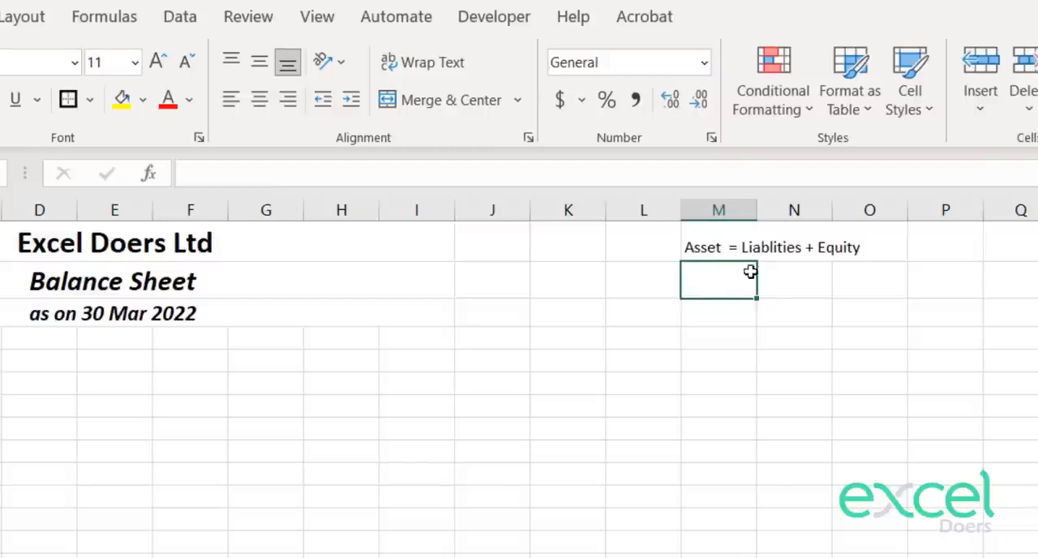
{"action": "left_click", "coordinate": [716, 233]}
{"action": "left_click", "coordinate": [768, 236]}
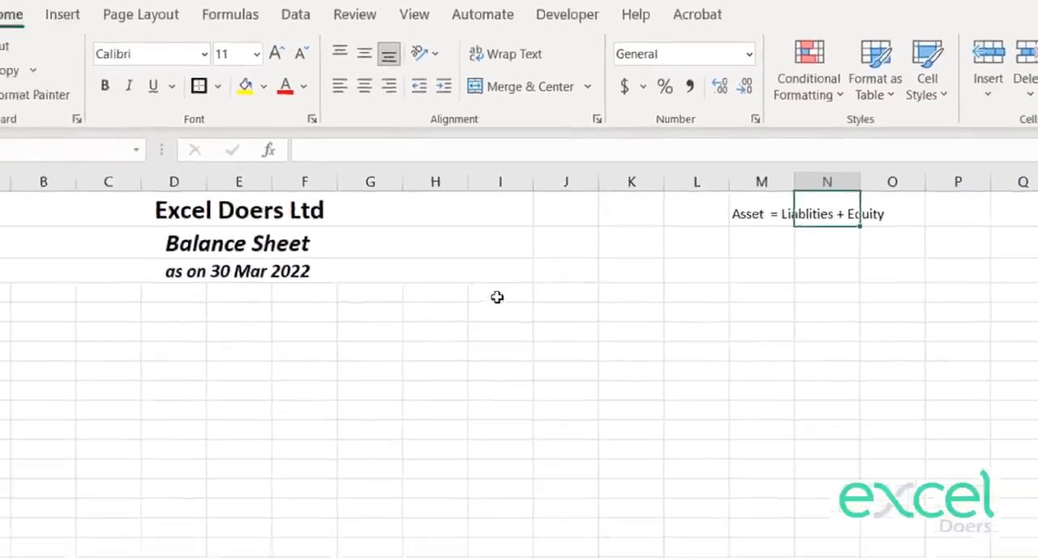
Step: Insert a blank column at column C to widen the balance sheet's heading block
{"action": "left_click", "coordinate": [415, 338]}
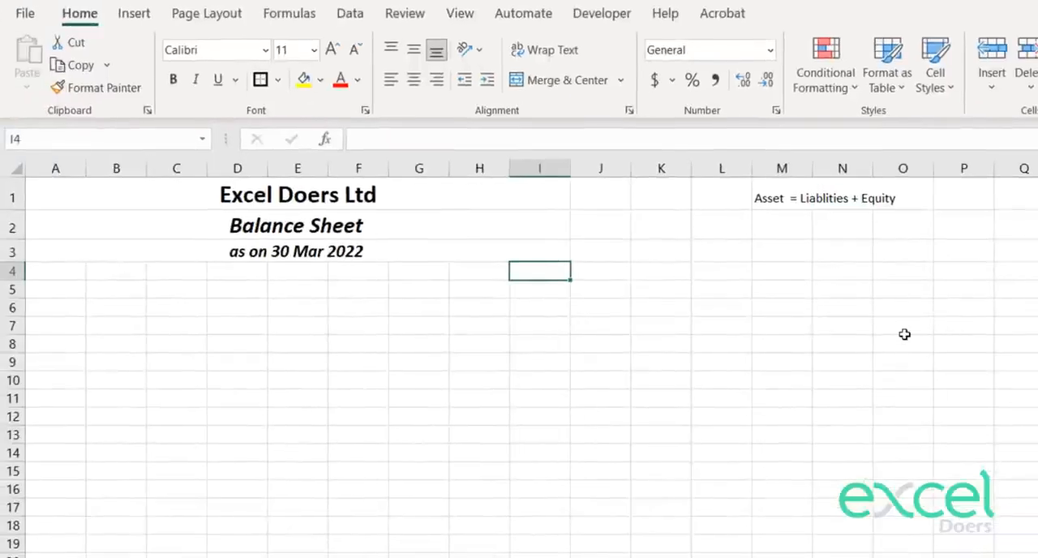
{"action": "key", "text": "shift+Left"}
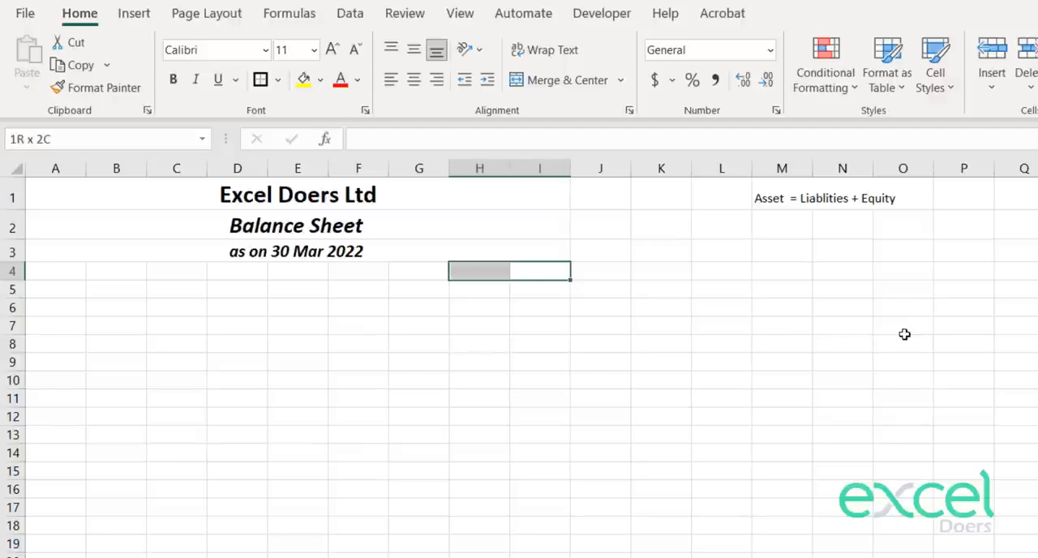
{"action": "key", "text": "shift+Left"}
{"action": "key", "text": "shift+Left"}
{"action": "key", "text": "shift+Left"}
{"action": "key", "text": "shift+Left"}
{"action": "key", "text": "shift+Left"}
{"action": "key", "text": "shift+Left"}
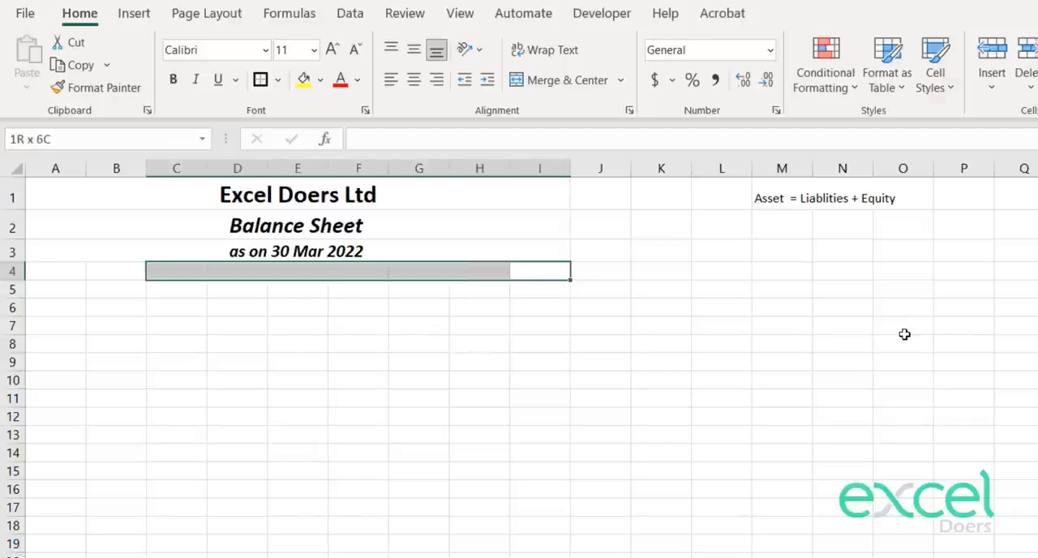
{"action": "key", "text": "Left"}
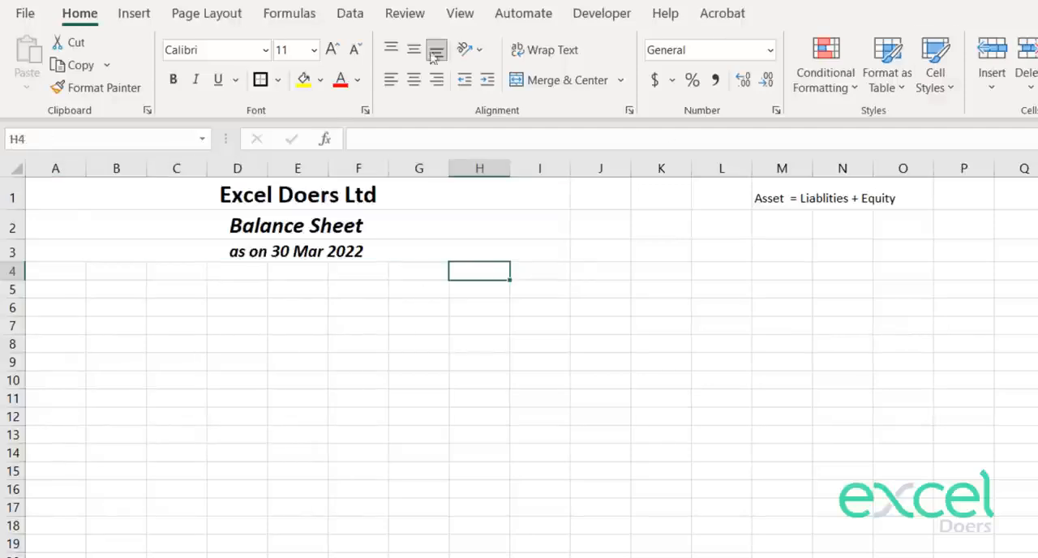
{"action": "left_click", "coordinate": [180, 159]}
{"action": "key", "text": "ctrl+shift+plus"}
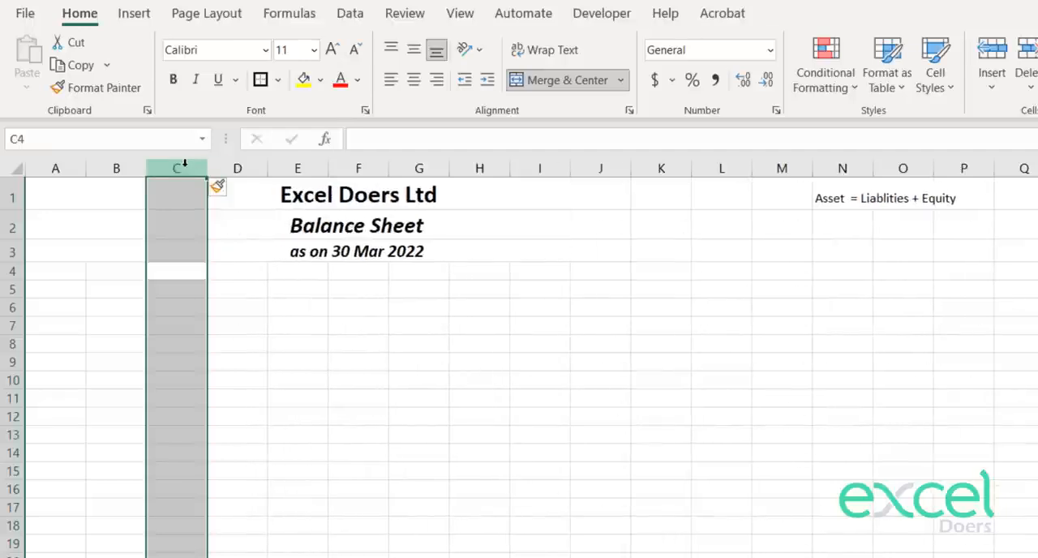
Step: Apply an outside border around columns A to E, from row 4 downward
{"action": "left_click", "coordinate": [49, 272]}
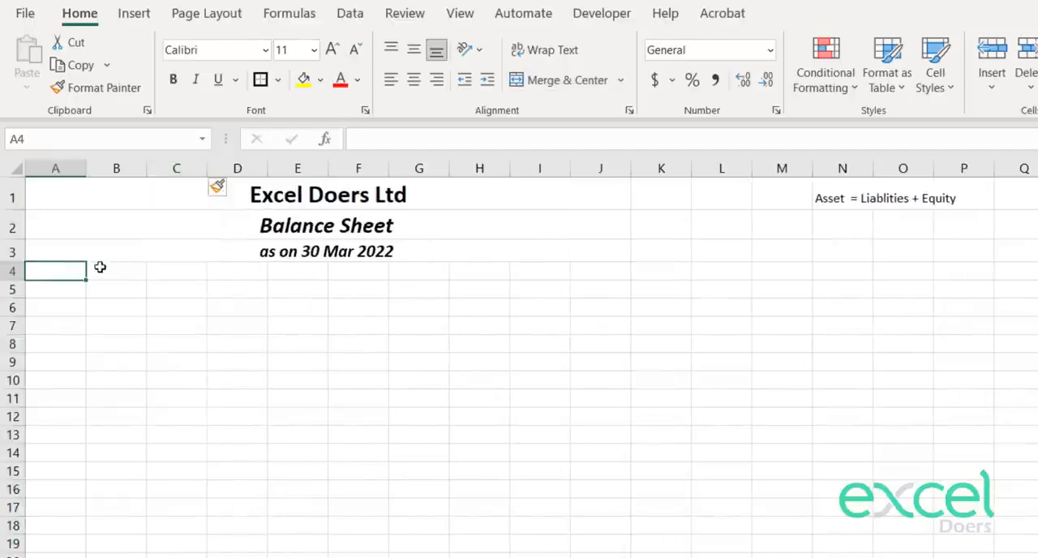
{"action": "left_click", "coordinate": [114, 271]}
{"action": "left_click", "coordinate": [189, 274]}
{"action": "left_click", "coordinate": [279, 273]}
{"action": "left_click_drag", "start_coordinate": [283, 273], "coordinate": [69, 556]}
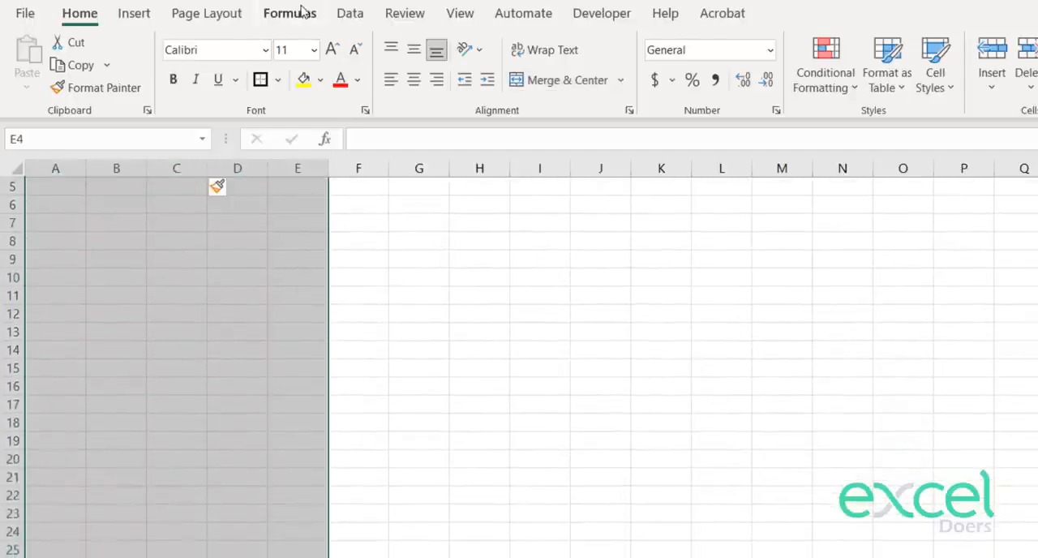
{"action": "left_click", "coordinate": [277, 80]}
{"action": "left_click", "coordinate": [284, 329]}
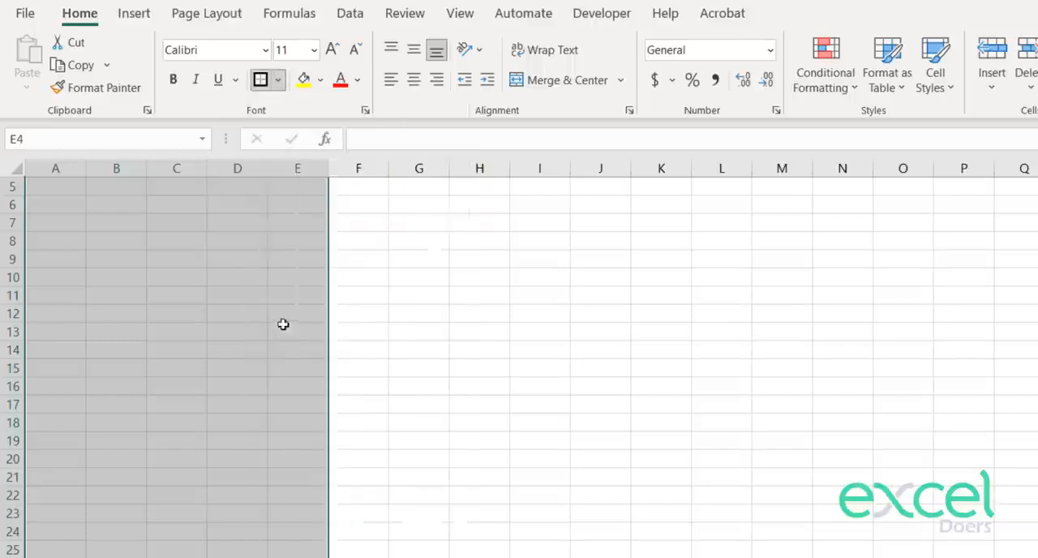
Step: Apply a matching outside border around columns F to J, from row 4 downward
{"action": "scroll", "coordinate": [283, 322], "scroll_direction": "up", "scroll_amount": 2}
{"action": "left_click", "coordinate": [421, 347]}
{"action": "left_click_drag", "start_coordinate": [348, 271], "coordinate": [586, 556]}
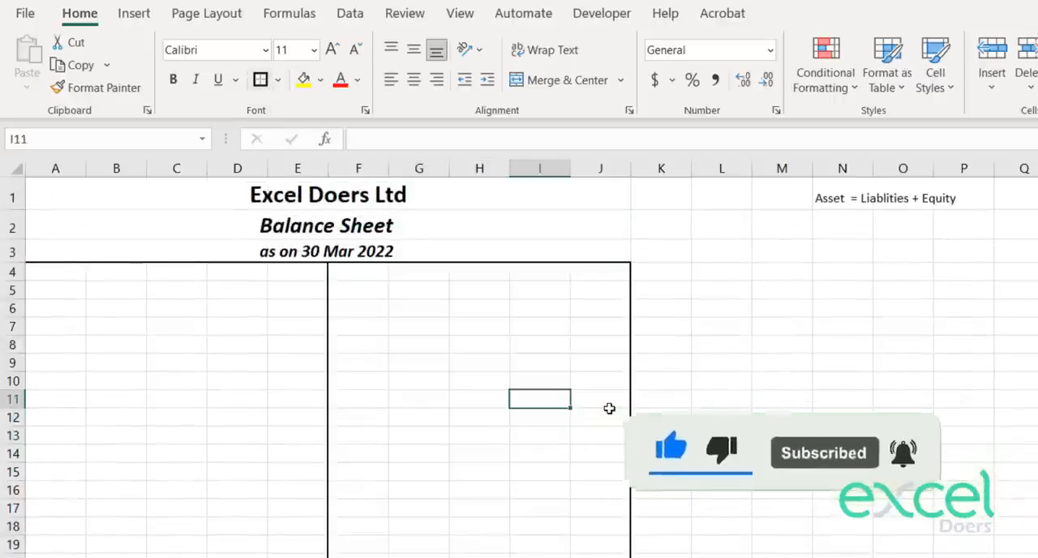
Step: Enter the heading "Assets" in cell A5 and make it bold
{"action": "key", "text": "Left"}
{"action": "key", "text": "Left"}
{"action": "key", "text": "Left"}
{"action": "key", "text": "Up"}
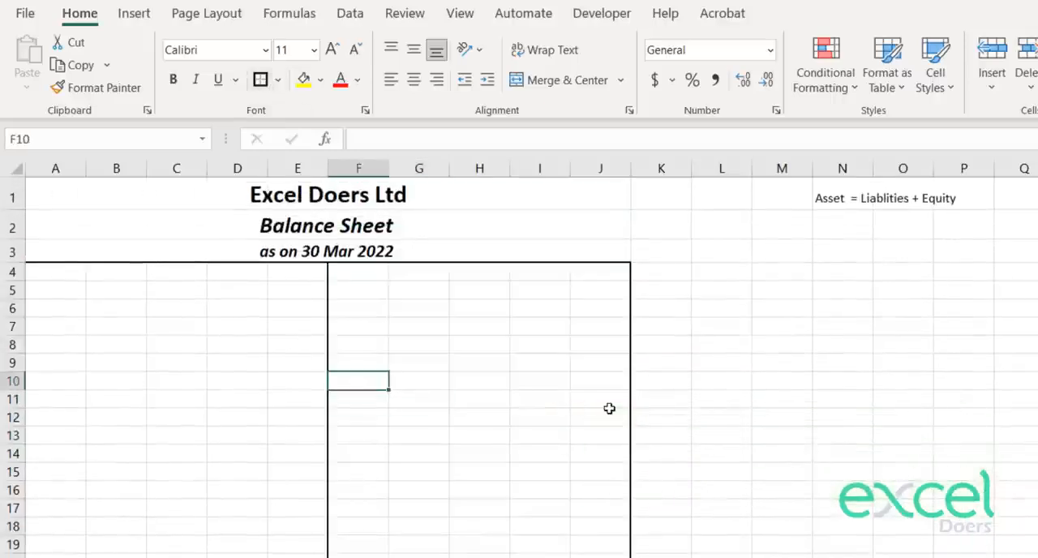
{"action": "key", "text": "Left"}
{"action": "key", "text": "Left"}
{"action": "key", "text": "Left"}
{"action": "key", "text": "Up"}
{"action": "key", "text": "Up"}
{"action": "key", "text": "Left"}
{"action": "key", "text": "Left"}
{"action": "key", "text": "Up"}
{"action": "key", "text": "Up"}
{"action": "key", "text": "Up"}
{"action": "type", "text": "A"}
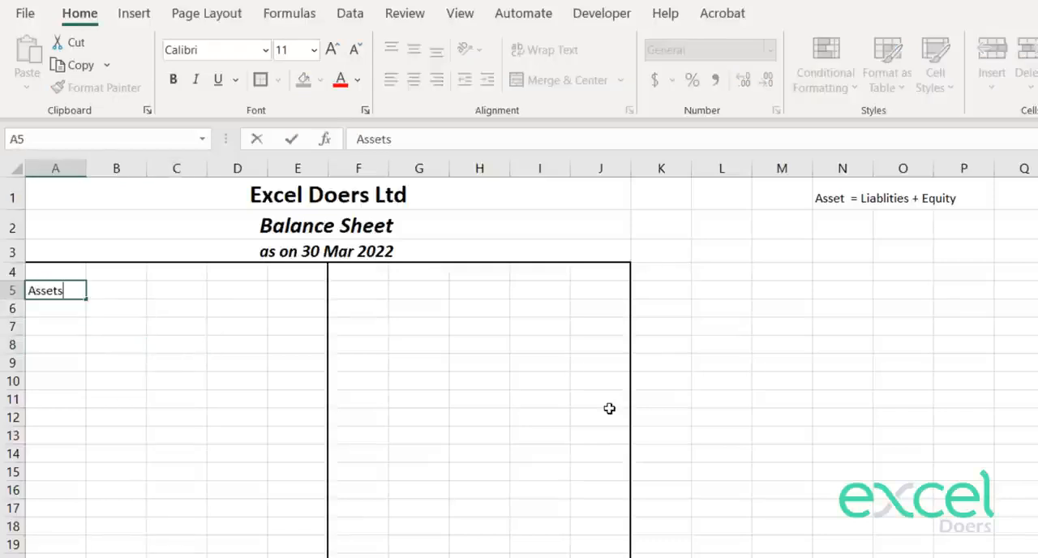
{"action": "key", "text": "ctrl+Return"}
{"action": "key", "text": "ctrl+b"}
Step: Enter the heading "Liablities & Equities" in cell F5 and make it bold
{"action": "key", "text": "Right"}
{"action": "key", "text": "Right"}
{"action": "key", "text": "Right"}
{"action": "key", "text": "Right"}
{"action": "key", "text": "Right"}
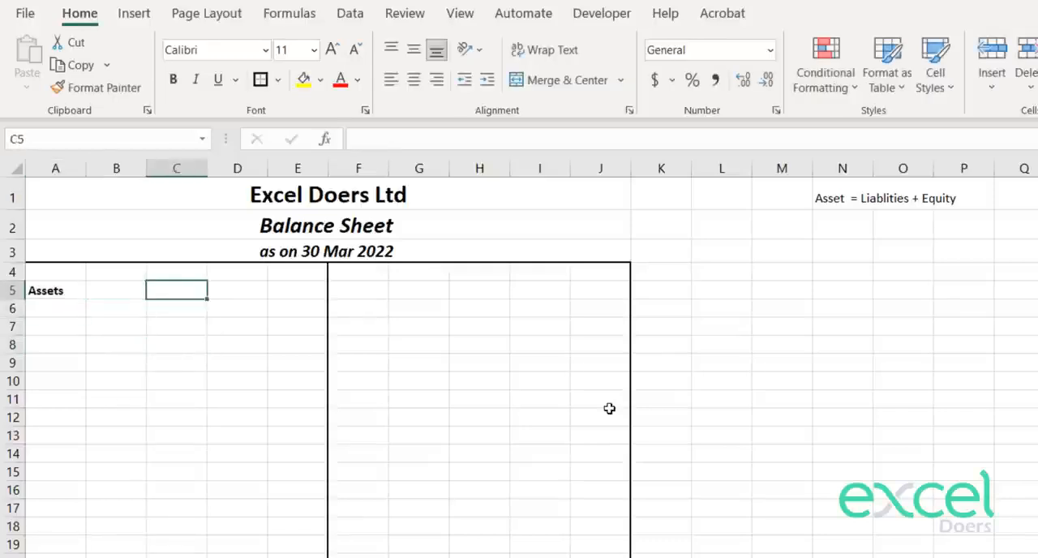
{"action": "type", "text": "Liablitie"}
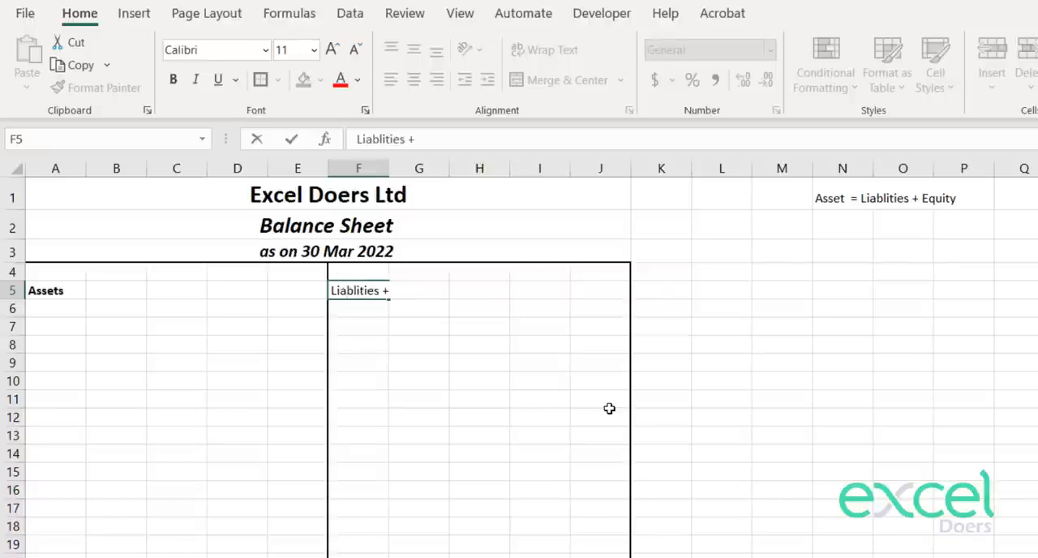
{"action": "type", "text": "s & Equities"}
{"action": "key", "text": "ctrl+Return"}
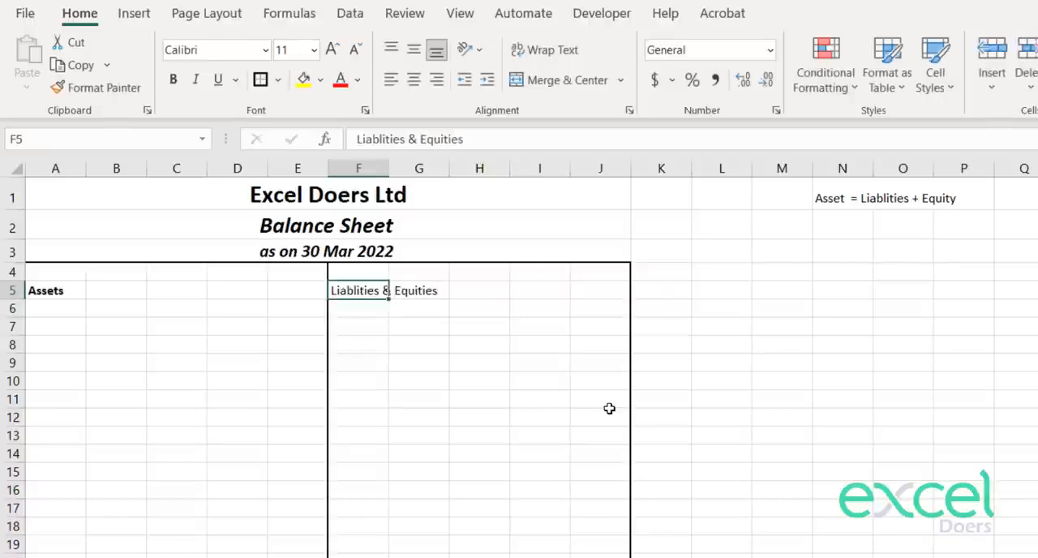
{"action": "key", "text": "ctrl+b"}
Step: Format the row 5 headings across A5:J5 at font size 14, italic and underlined
{"action": "key", "text": "Down"}
{"action": "key", "text": "Down"}
{"action": "key", "text": "Left"}
{"action": "key", "text": "Left"}
{"action": "key", "text": "Left"}
{"action": "key", "text": "Left"}
{"action": "key", "text": "Left"}
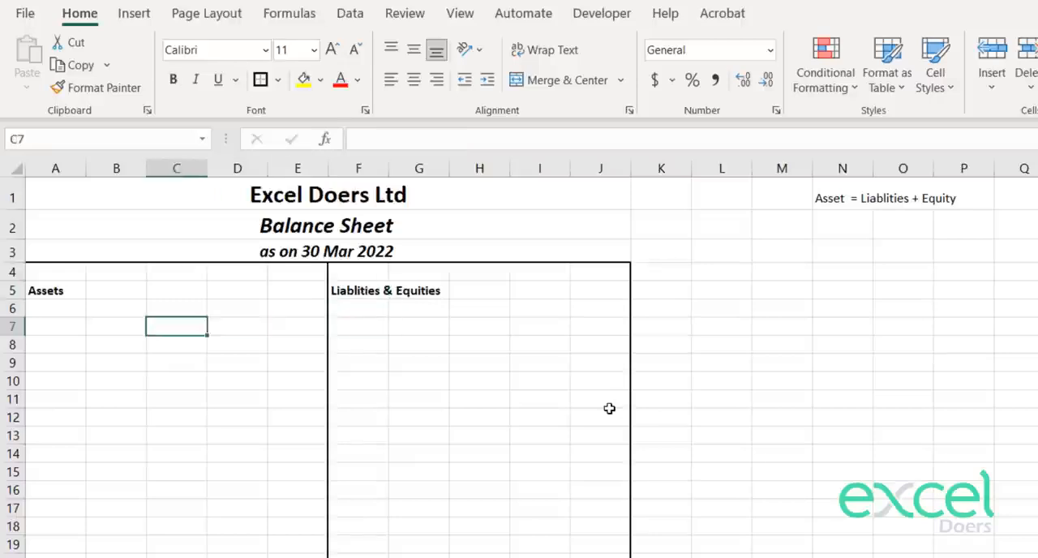
{"action": "key", "text": "Up"}
{"action": "key", "text": "Up"}
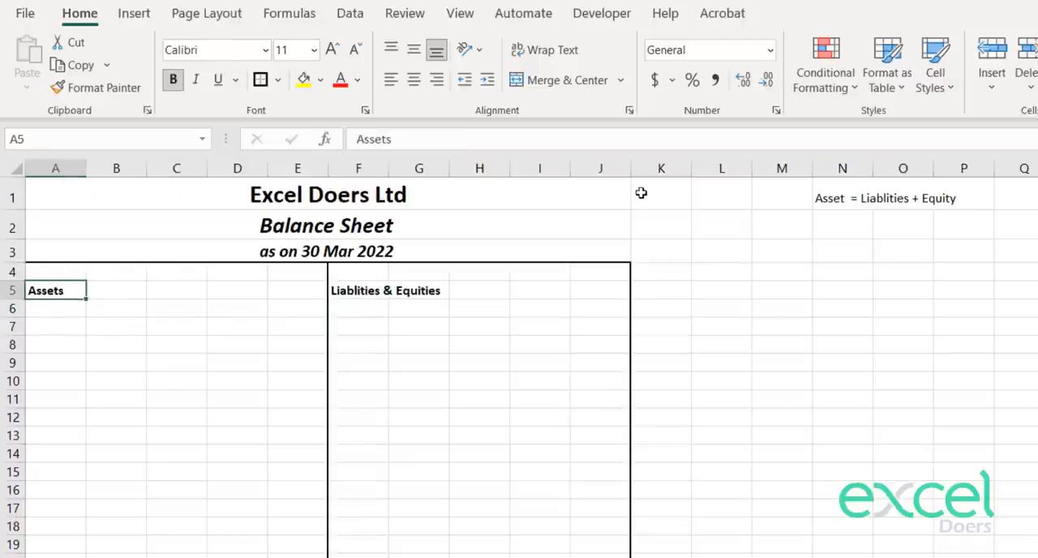
{"action": "key", "text": "shift+Right"}
{"action": "key", "text": "shift+Right"}
{"action": "key", "text": "shift+Right"}
{"action": "key", "text": "shift+Right"}
{"action": "key", "text": "shift+Right"}
{"action": "key", "text": "shift+Right"}
{"action": "key", "text": "shift+Right"}
{"action": "key", "text": "shift+Right"}
{"action": "key", "text": "shift+Right"}
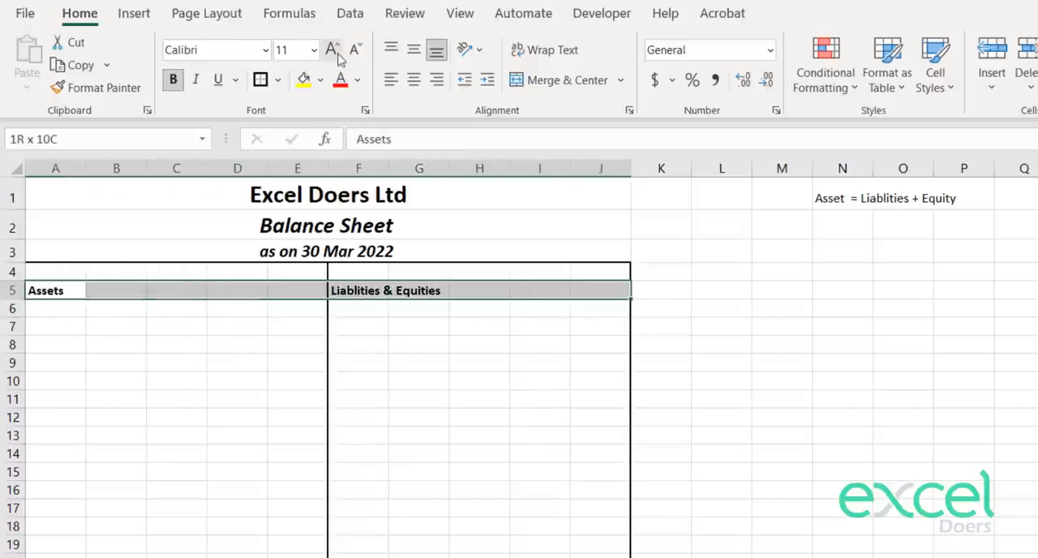
{"action": "left_click", "coordinate": [333, 51]}
{"action": "left_click", "coordinate": [333, 50]}
{"action": "left_click", "coordinate": [196, 79]}
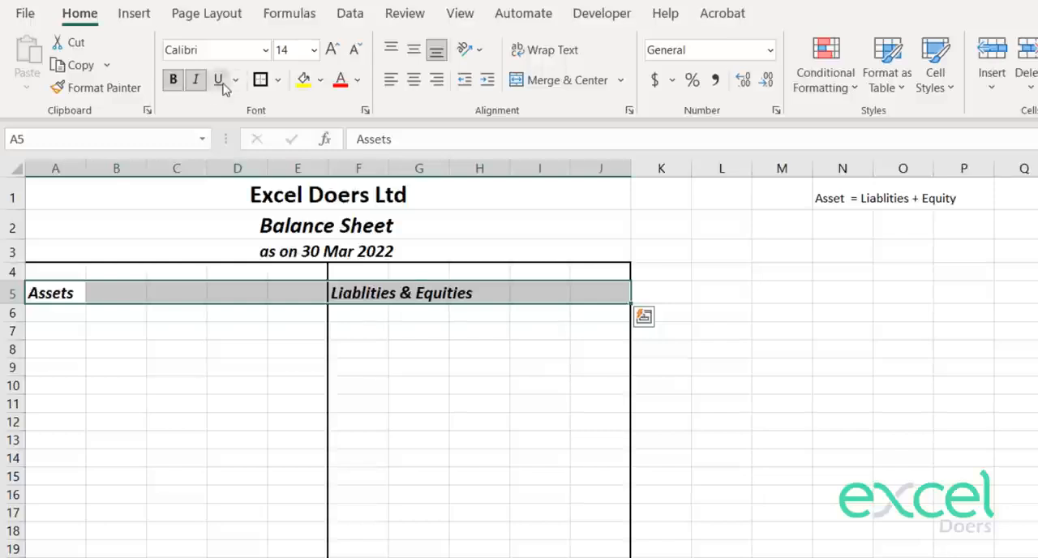
{"action": "left_click", "coordinate": [222, 81]}
Step: Enter the subheading "Fixed Assets" in cell A7
{"action": "key", "text": "Down"}
{"action": "key", "text": "Down"}
{"action": "key", "text": "Down"}
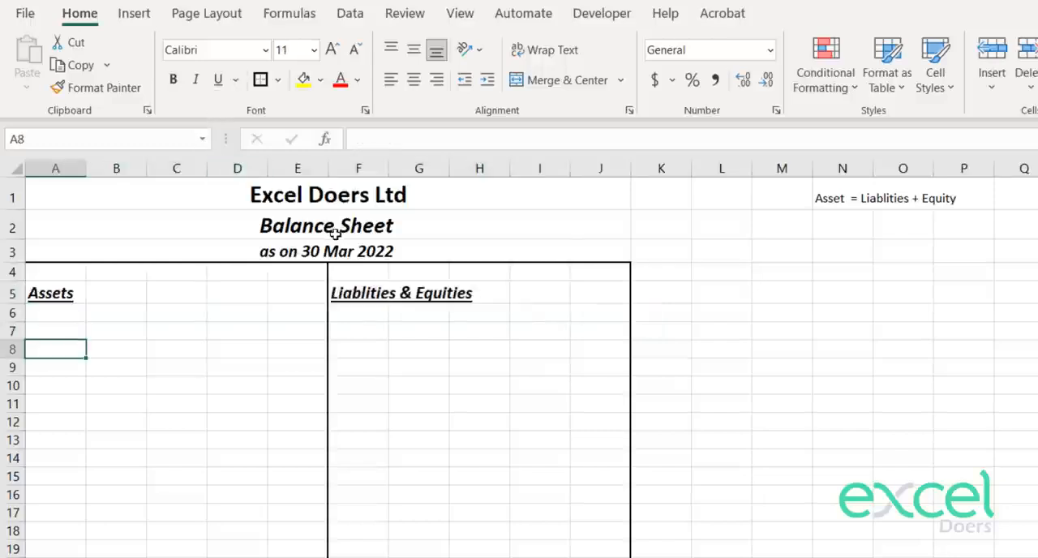
{"action": "key", "text": "Up"}
{"action": "type", "text": "Fixed"}
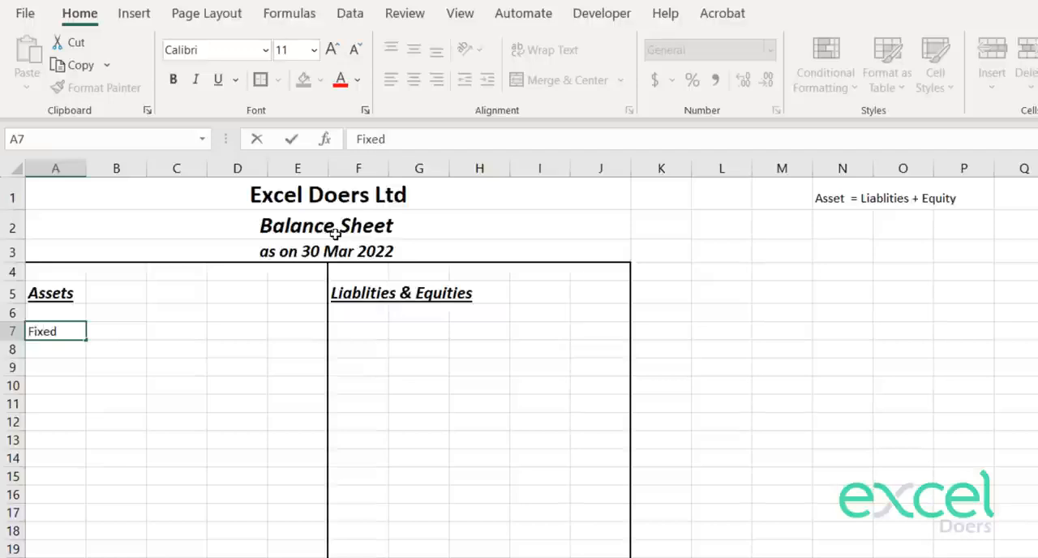
{"action": "type", "text": " Assets"}
{"action": "key", "text": "Return"}
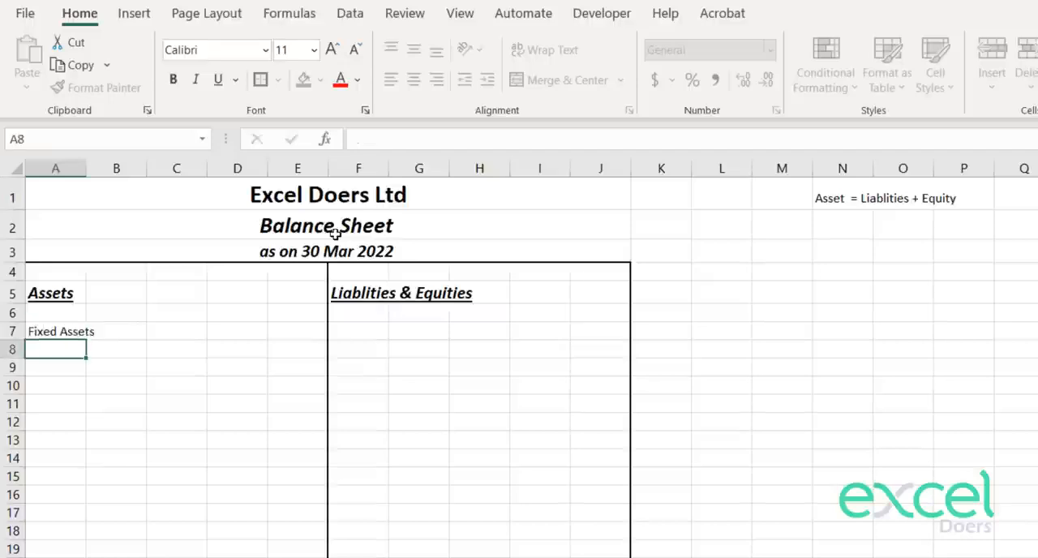
Step: Make the "Fixed Assets" subheading bold, italic and underlined, and increase its font size
{"action": "key", "text": "Up"}
{"action": "left_click", "coordinate": [173, 79]}
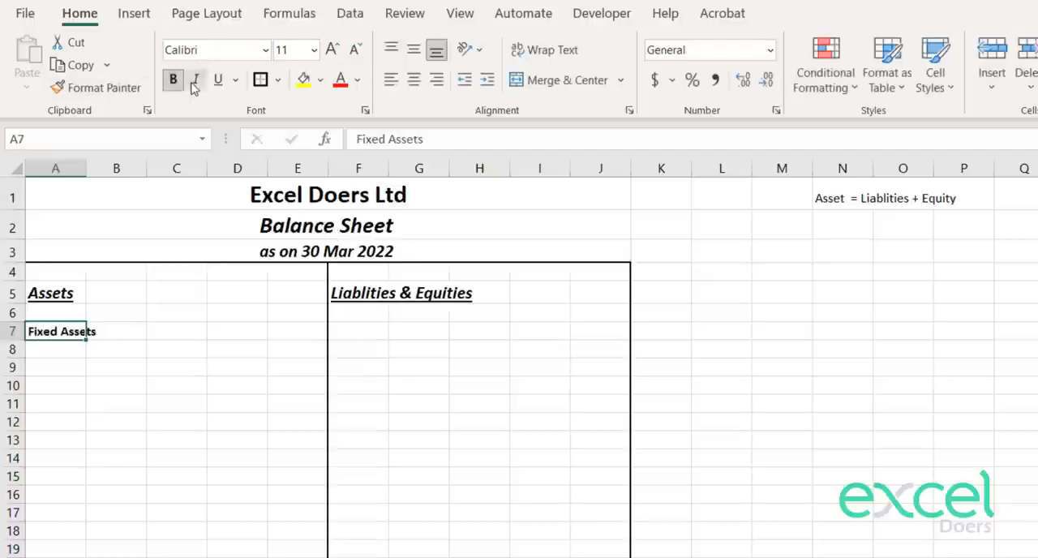
{"action": "left_click", "coordinate": [195, 79]}
{"action": "left_click", "coordinate": [332, 49]}
{"action": "left_click", "coordinate": [332, 49]}
{"action": "key", "text": "Down"}
{"action": "key", "text": "Down"}
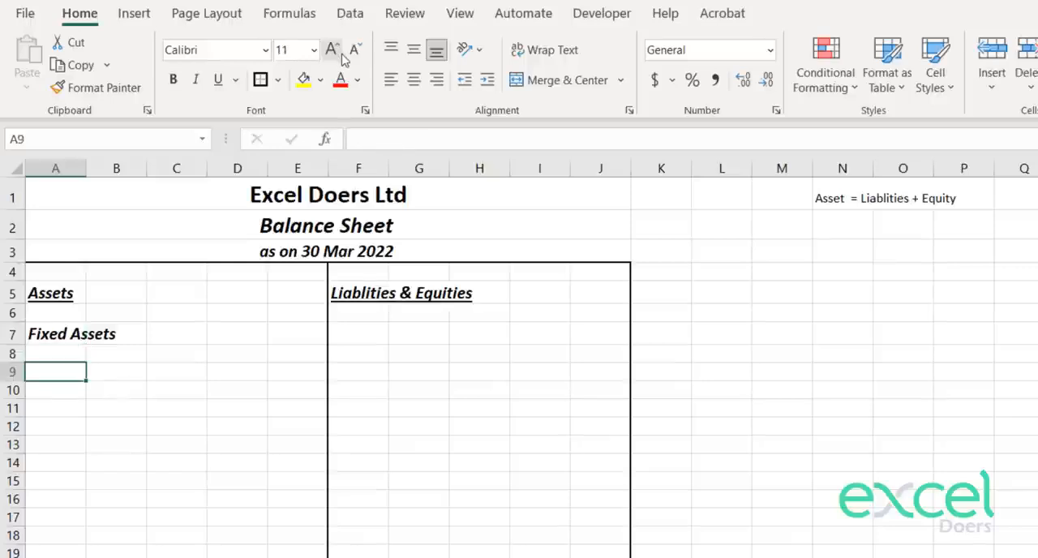
{"action": "key", "text": "Up"}
{"action": "key", "text": "Up"}
{"action": "left_click", "coordinate": [218, 79]}
{"action": "key", "text": "Down"}
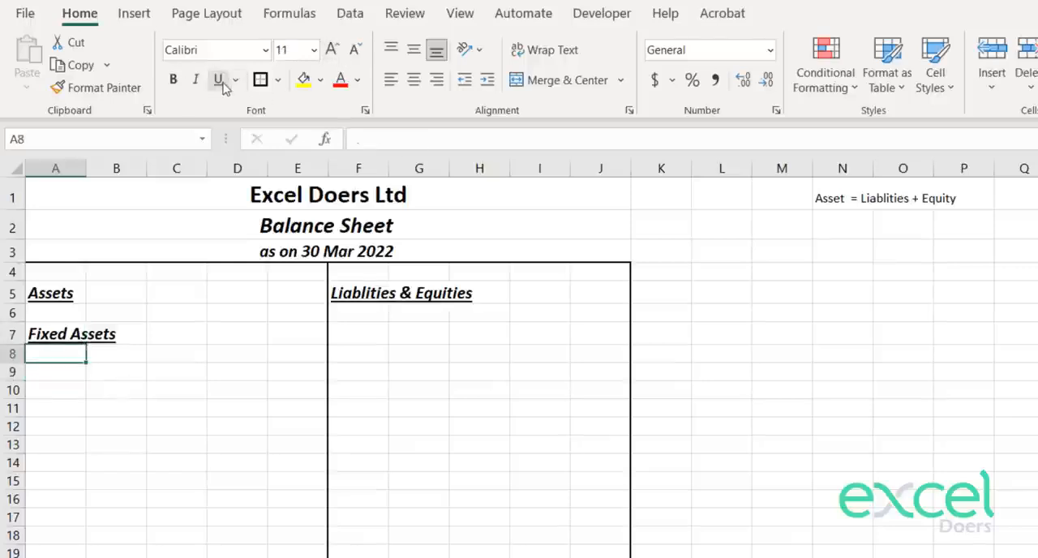
Step: Examine the sub-account and financial statement classifications in F4:G15 of the trial balance sheet for fixed asset accounts
{"action": "key", "text": "Down"}
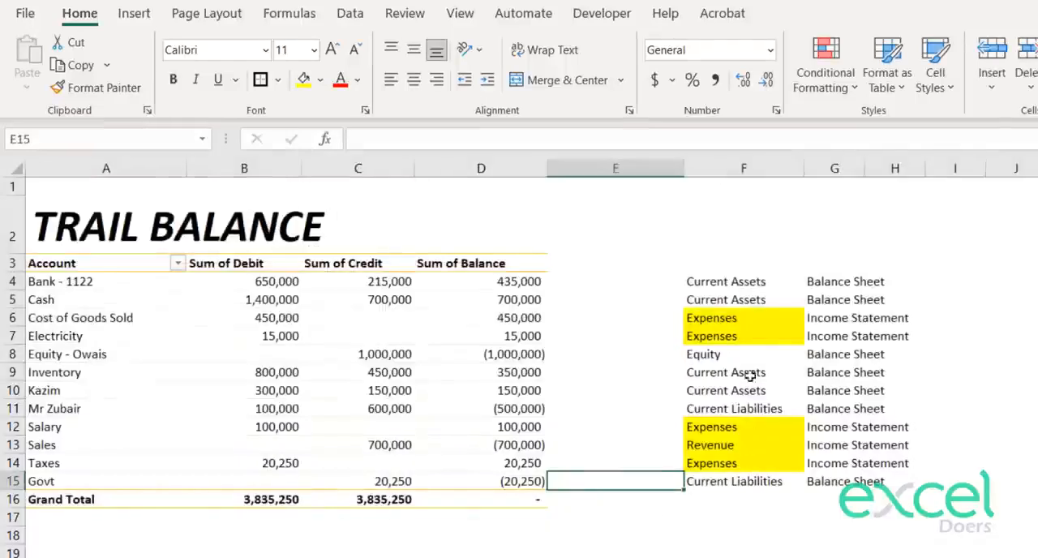
{"action": "left_click_drag", "start_coordinate": [730, 282], "coordinate": [733, 297]}
{"action": "left_click_drag", "start_coordinate": [713, 354], "coordinate": [731, 409]}
{"action": "left_click", "coordinate": [737, 484]}
{"action": "left_click_drag", "start_coordinate": [829, 484], "coordinate": [732, 278]}
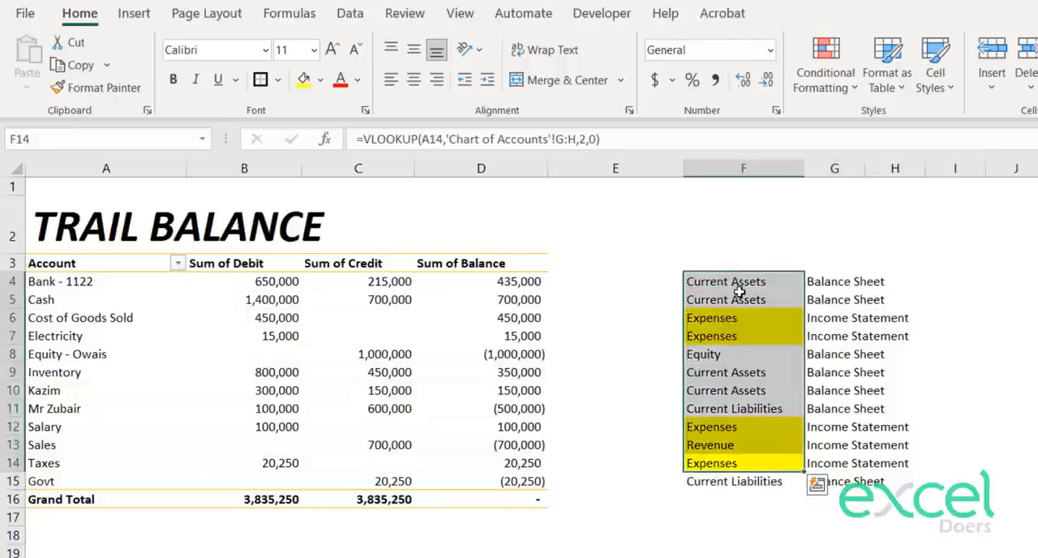
{"action": "left_click_drag", "start_coordinate": [836, 478], "coordinate": [719, 282]}
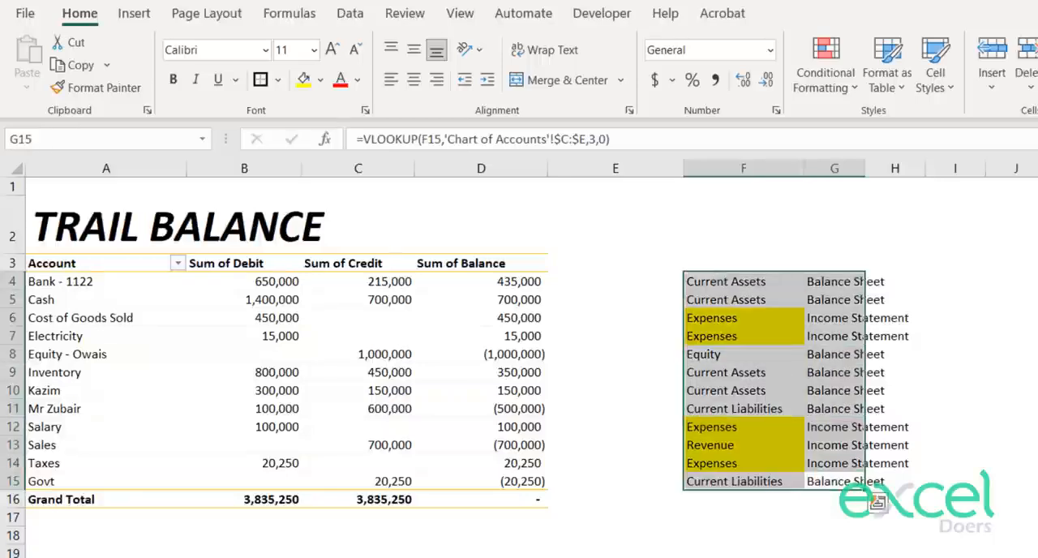
{"action": "left_click", "coordinate": [357, 557]}
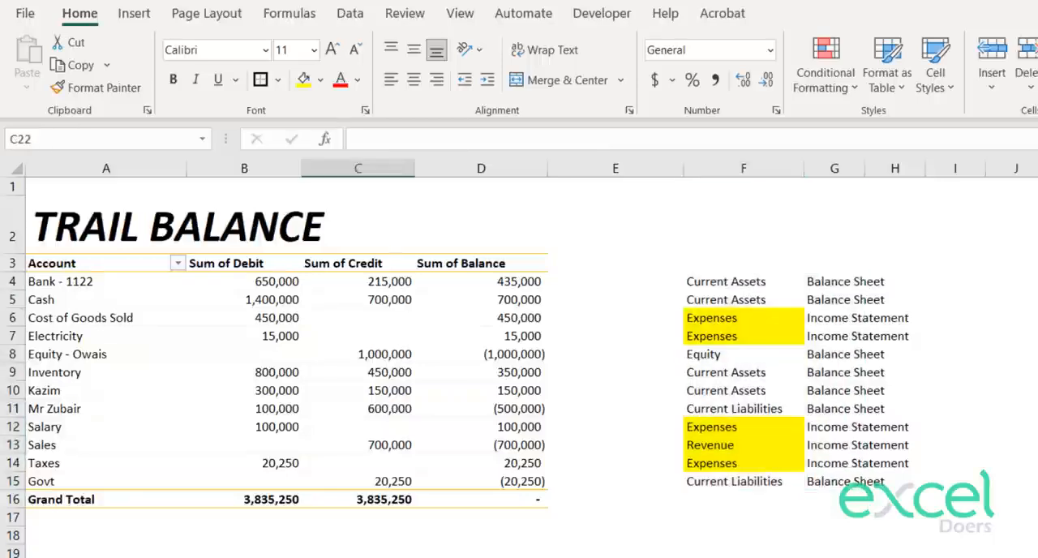
Step: Add the individual account "Shop" in G14 of the Chart of Accounts sheet, with "Fixed Assets" as its sub-account in H14
{"action": "key", "text": "ctrl+Page_Down"}
{"action": "left_click", "coordinate": [604, 424]}
{"action": "type", "text": "Shop"}
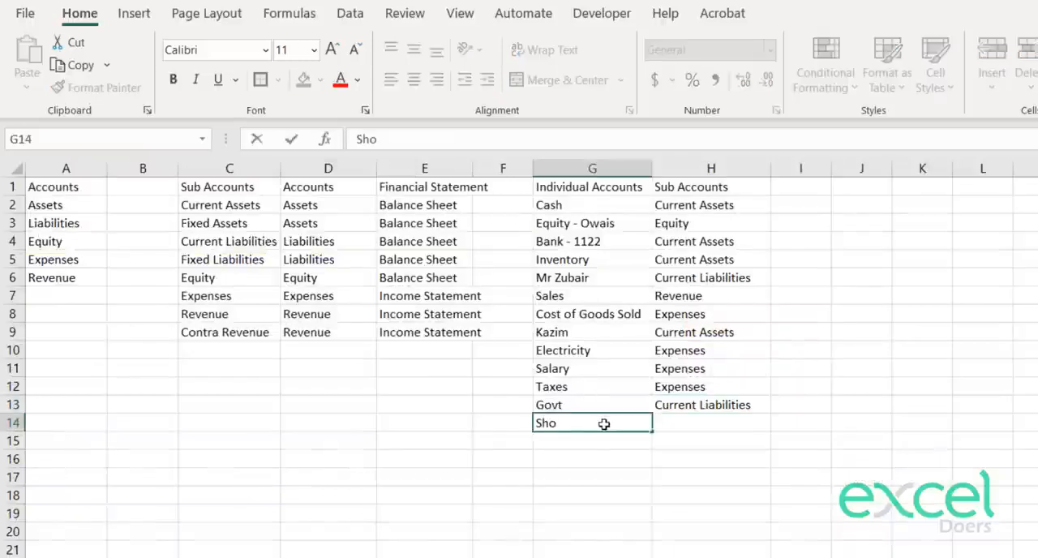
{"action": "key", "text": "Return"}
{"action": "key", "text": "Right"}
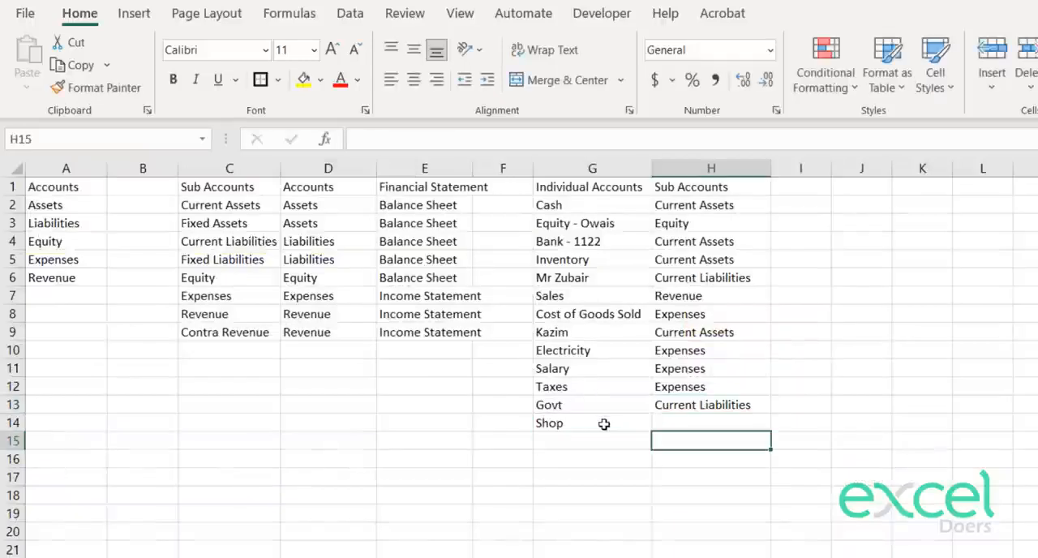
{"action": "key", "text": "Up"}
{"action": "key", "text": "Escape"}
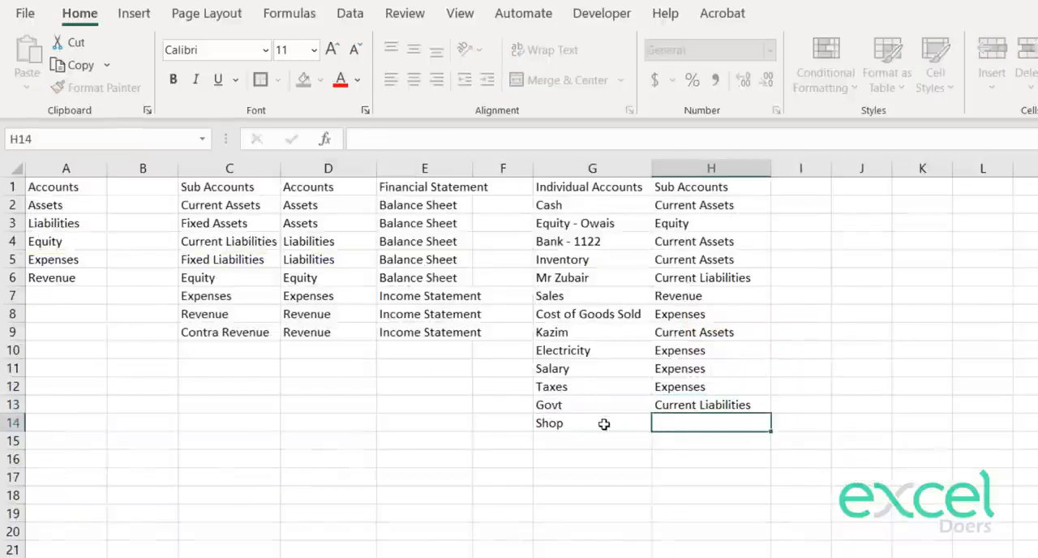
{"action": "type", "text": "Fixed Assets"}
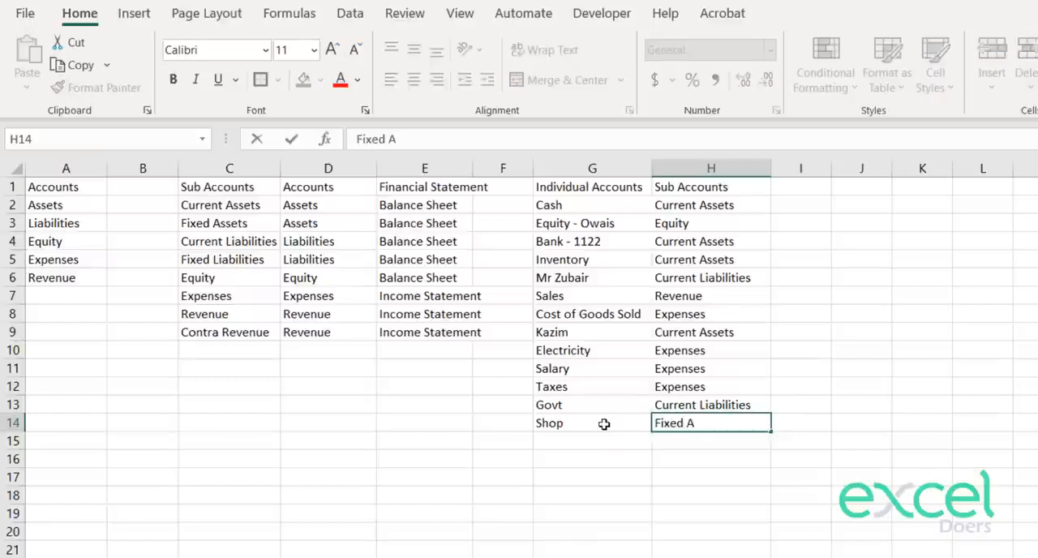
{"action": "key", "text": "Return"}
{"action": "key", "text": "Up"}
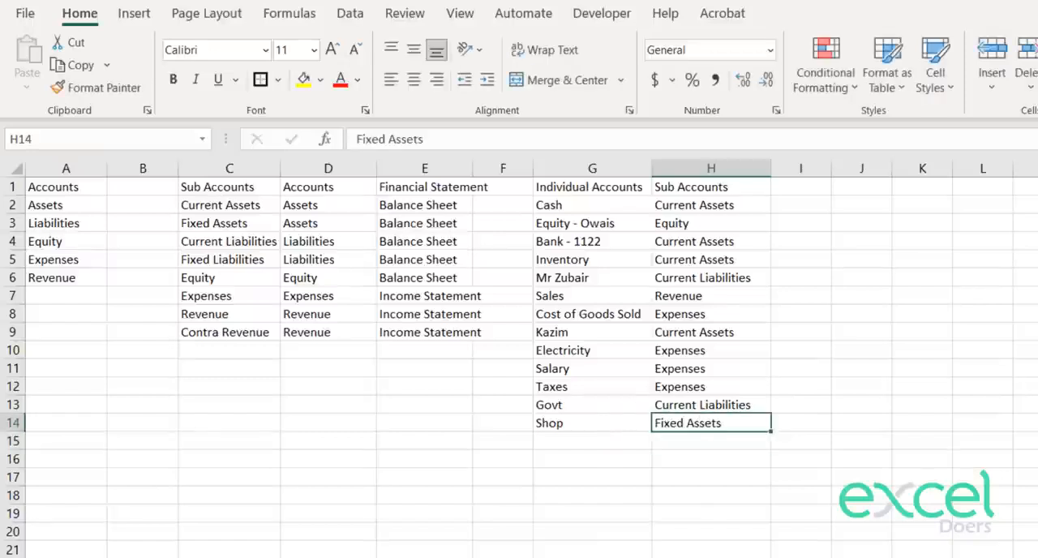
Step: Insert two blank rows above the 30-Mar-22 "Payable Taxes to Govt" entries on the General Entries sheet
{"action": "key", "text": "ctrl+Page_Up"}
{"action": "key", "text": "Down"}
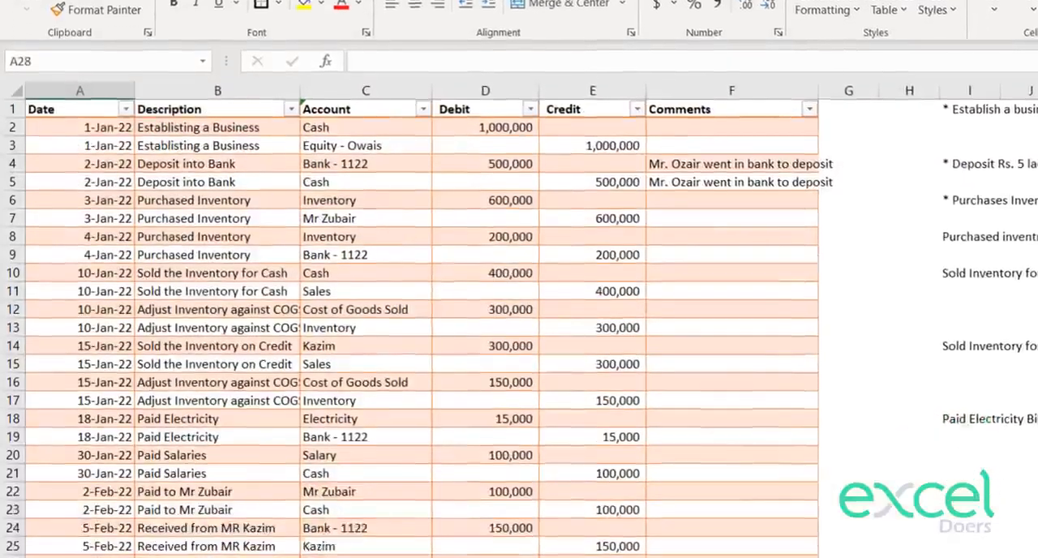
{"action": "key", "text": "Down"}
{"action": "key", "text": "Up"}
{"action": "key", "text": "Up"}
{"action": "key", "text": "Up"}
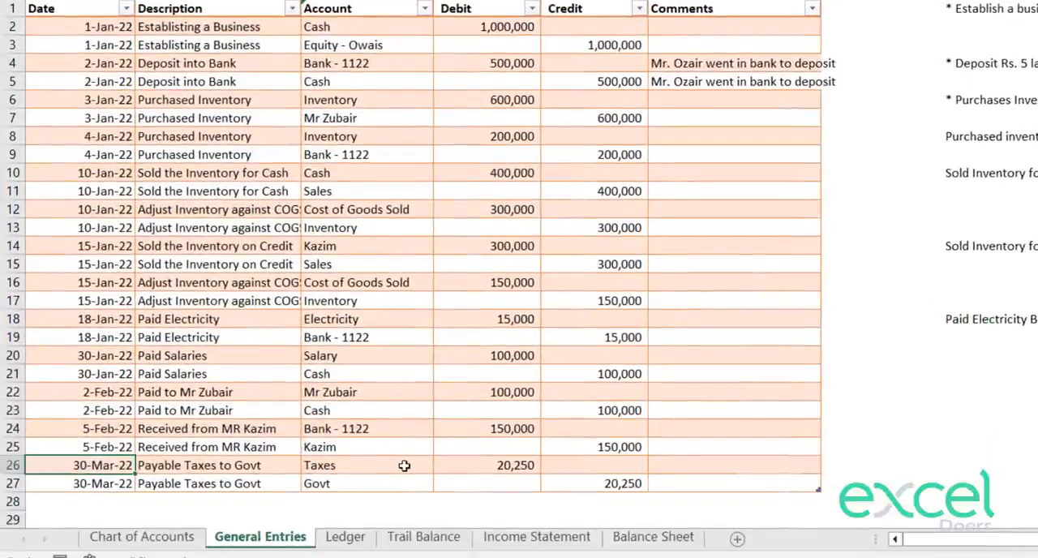
{"action": "key", "text": "shift+space"}
{"action": "key", "text": "ctrl+shift+plus"}
{"action": "key", "text": "ctrl+shift+plus"}
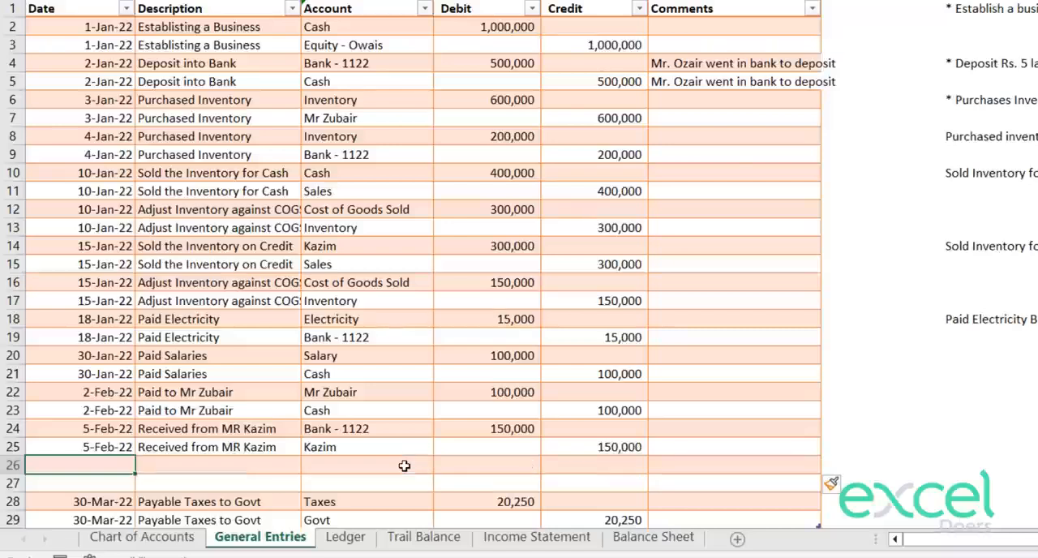
Step: Enter the date 10 Feb and the description "Purchased a Shop" in row 26
{"action": "type", "text": "10 Feb"}
{"action": "key", "text": "Tab"}
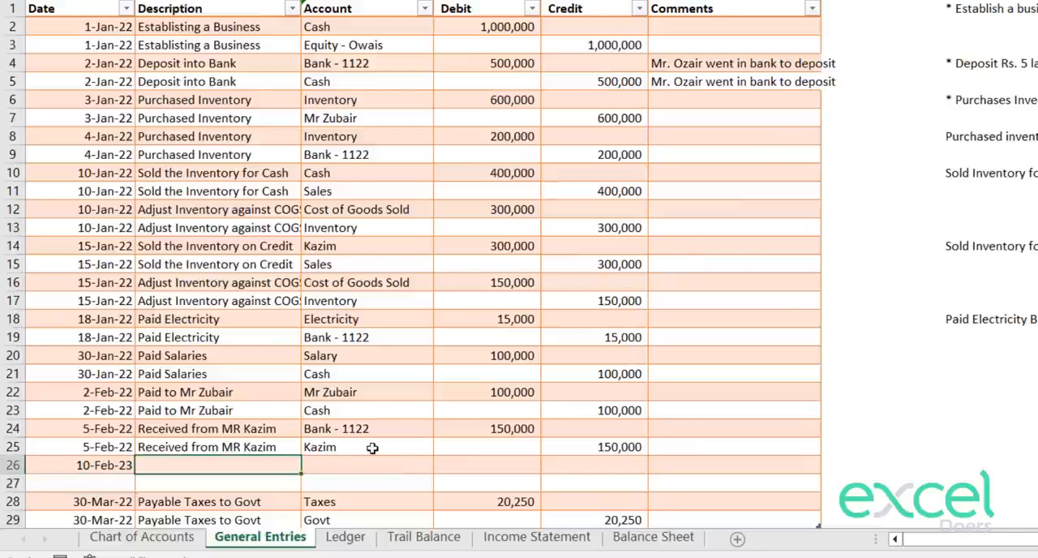
{"action": "type", "text": "Purchased a Shop"}
{"action": "key", "text": "Return"}
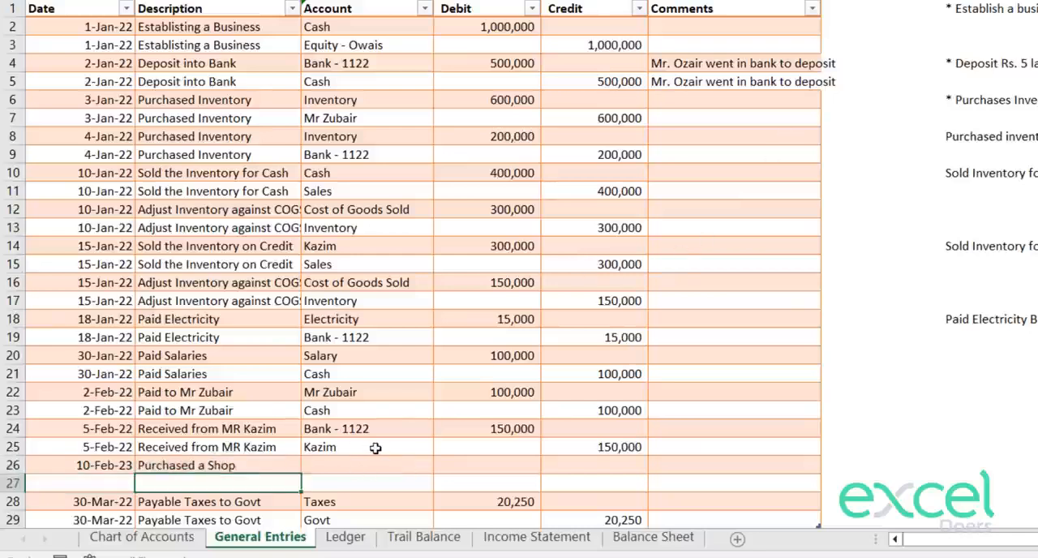
Step: Choose the account Shop for the row 26 entry and enter a debit of 100,000
{"action": "left_click", "coordinate": [424, 465]}
{"action": "left_click", "coordinate": [443, 465]}
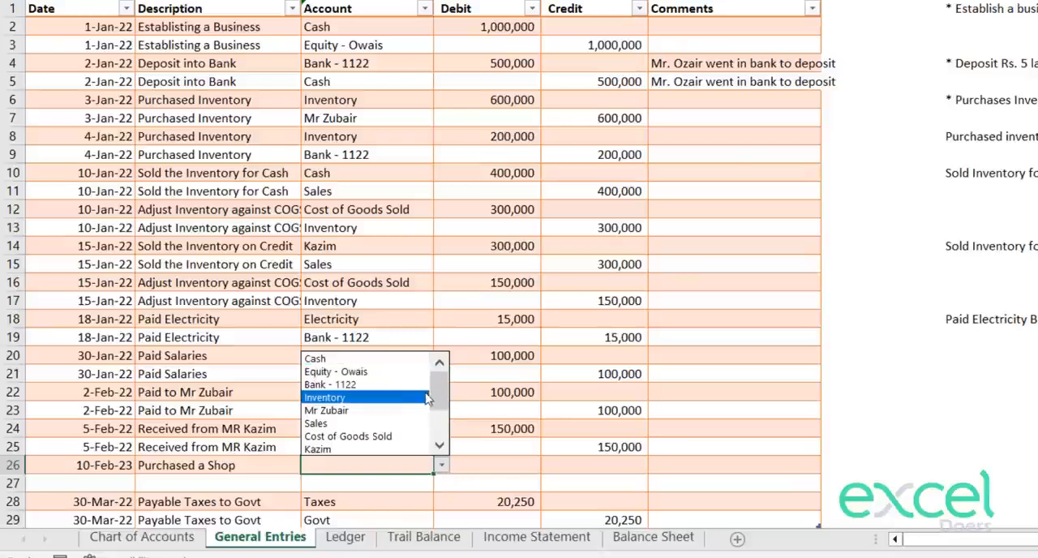
{"action": "left_click", "coordinate": [439, 446]}
{"action": "left_click", "coordinate": [363, 451]}
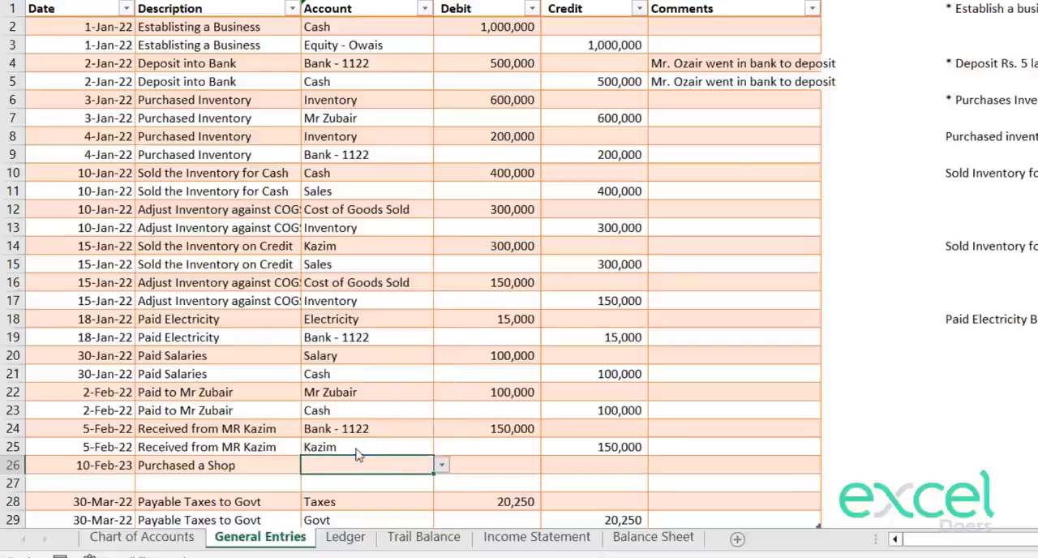
{"action": "left_click", "coordinate": [498, 468]}
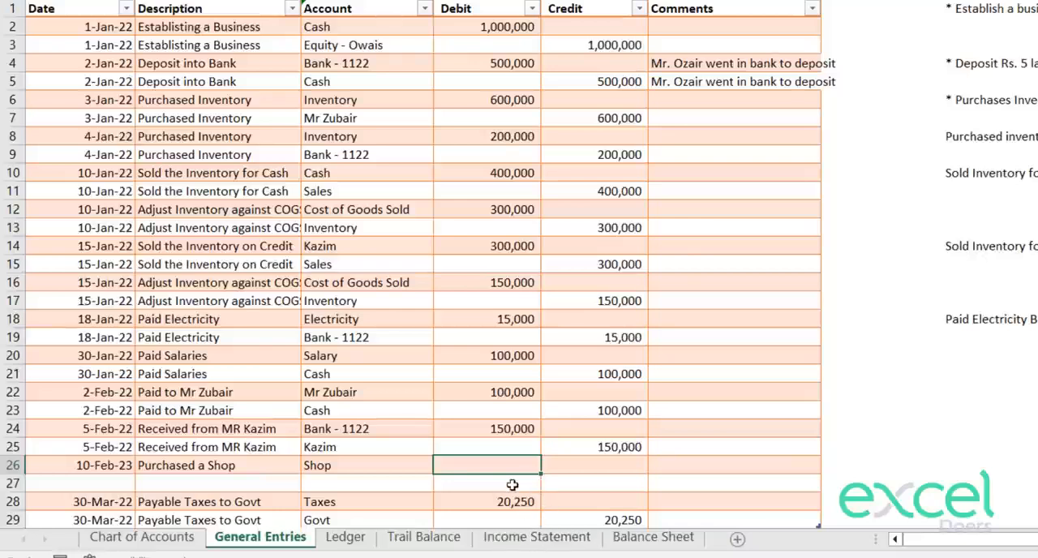
{"action": "type", "text": "100000"}
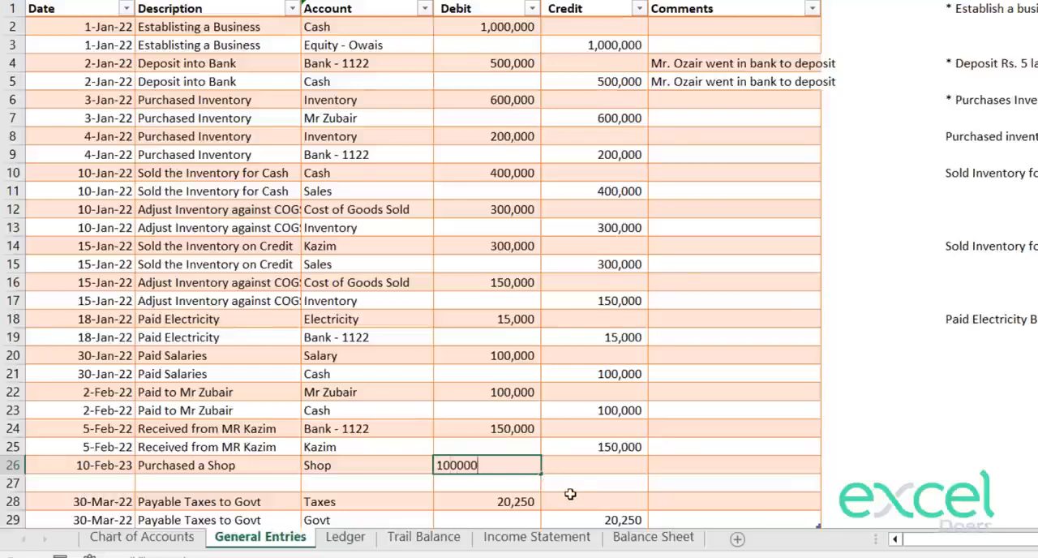
{"action": "key", "text": "Return"}
Step: Enter a credit of 100,000 in row 27 and choose Cash as its account
{"action": "key", "text": "Return"}
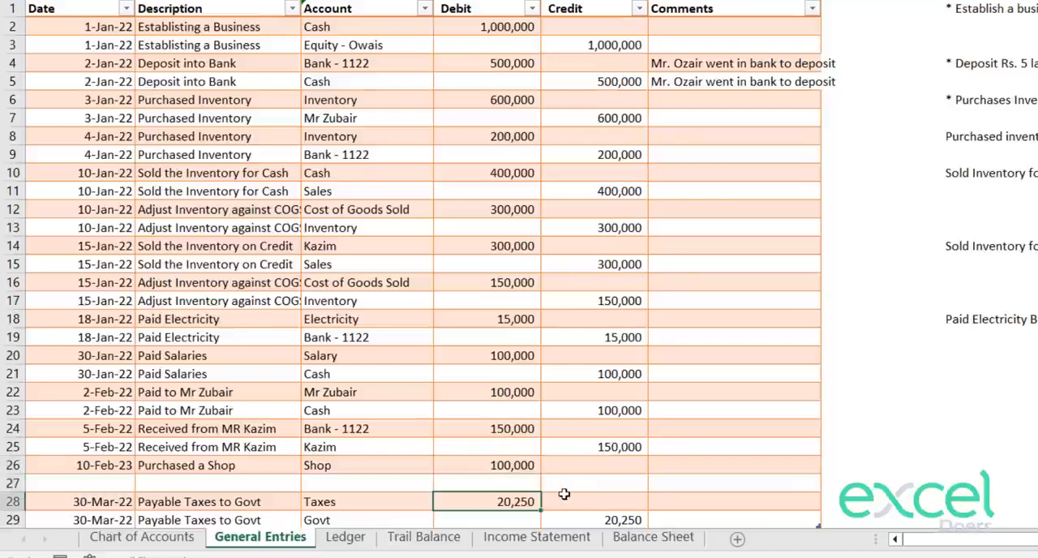
{"action": "left_click", "coordinate": [563, 481]}
{"action": "type", "text": "100,000"}
{"action": "key", "text": "Return"}
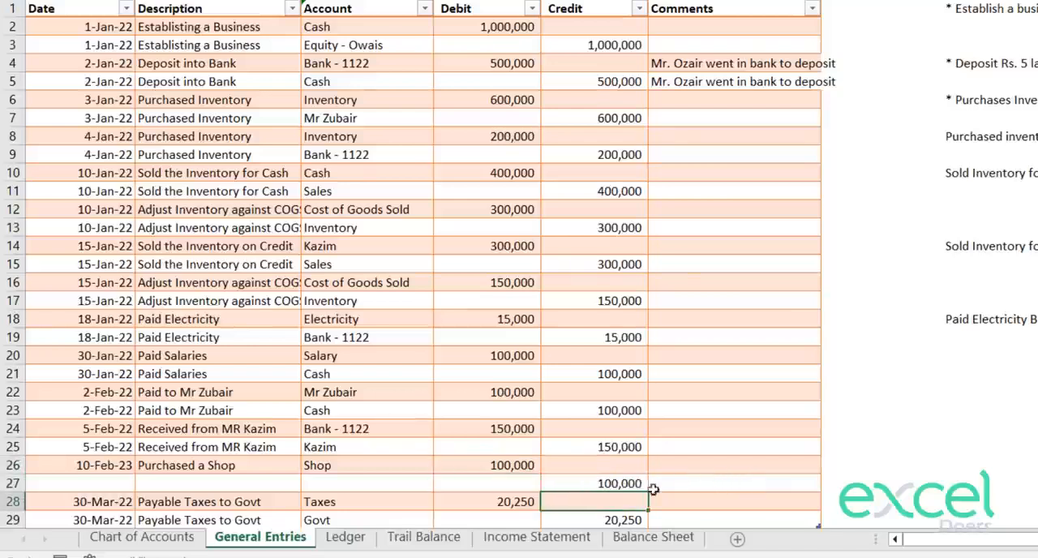
{"action": "left_click", "coordinate": [367, 480]}
{"action": "left_click", "coordinate": [439, 482]}
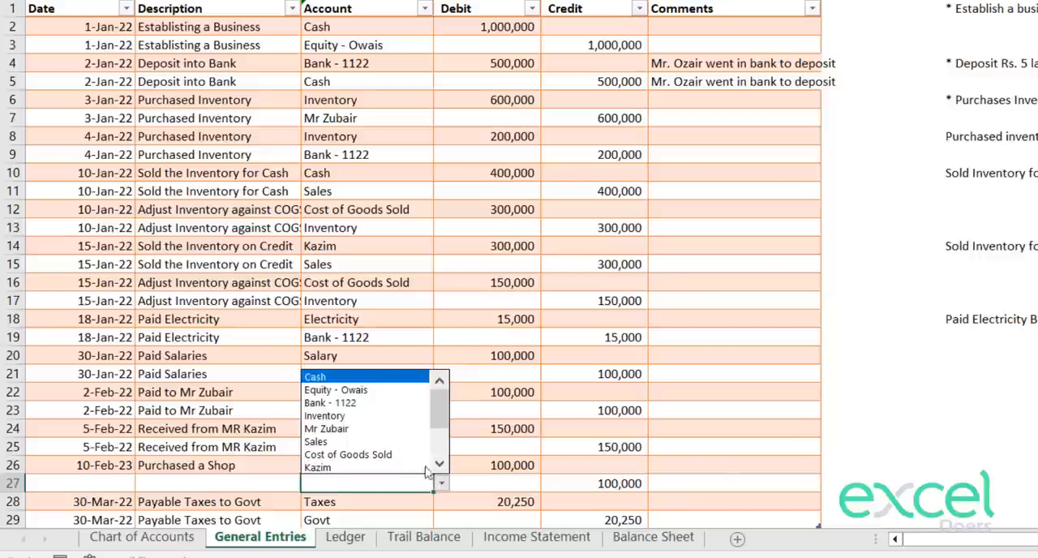
{"action": "left_click", "coordinate": [369, 376]}
Step: Copy the description "Purchased a Shop" from row 26 into row 27
{"action": "left_click", "coordinate": [192, 487]}
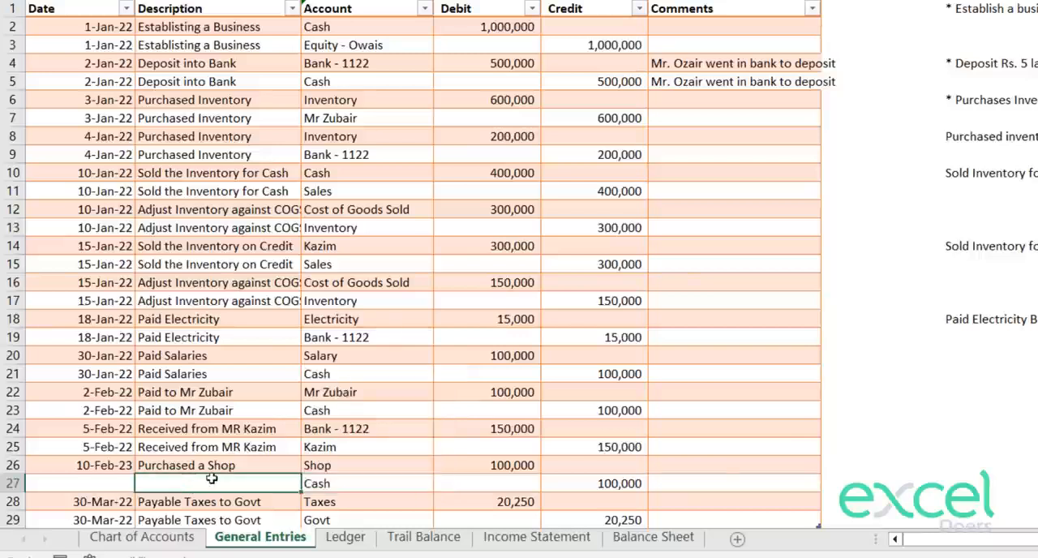
{"action": "key", "text": "Up"}
{"action": "key", "text": "ctrl+c"}
{"action": "key", "text": "Down"}
{"action": "key", "text": "ctrl+v"}
Step: Enter the date 10 Feb 2022 for the Cash line of the shop purchase in row 27
{"action": "key", "text": "Left"}
{"action": "type", "text": "10"}
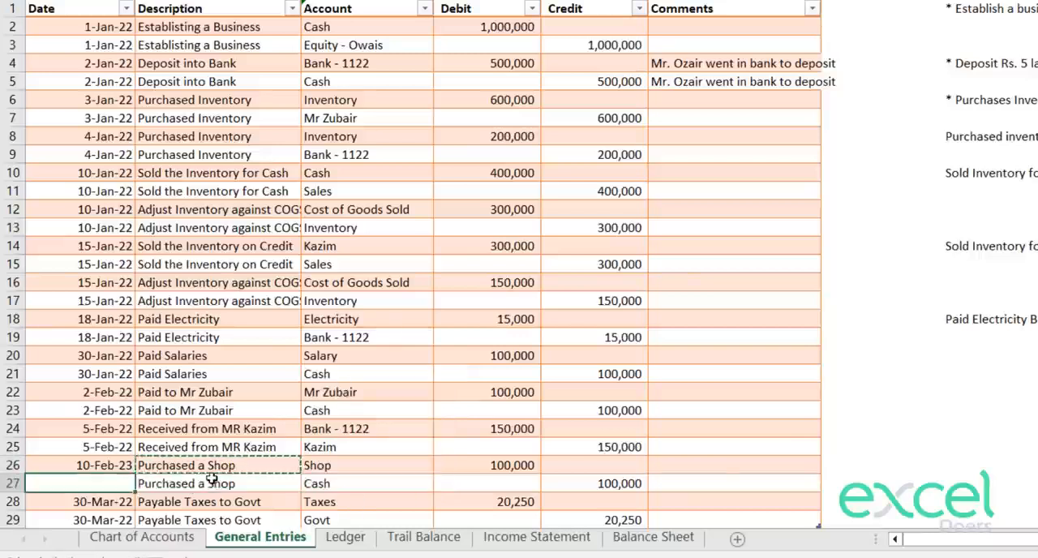
{"action": "type", "text": " Feb 20223"}
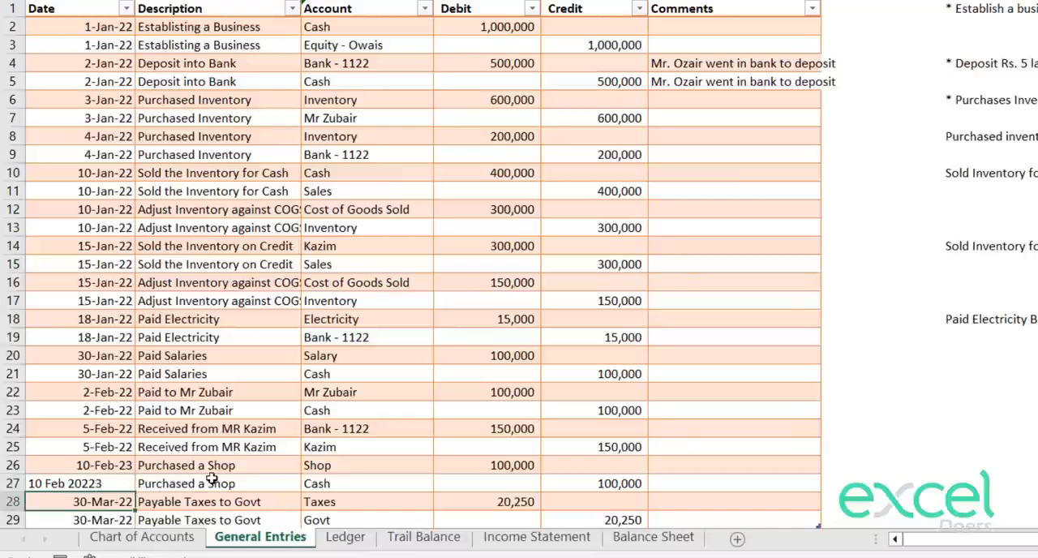
{"action": "key", "text": "Up"}
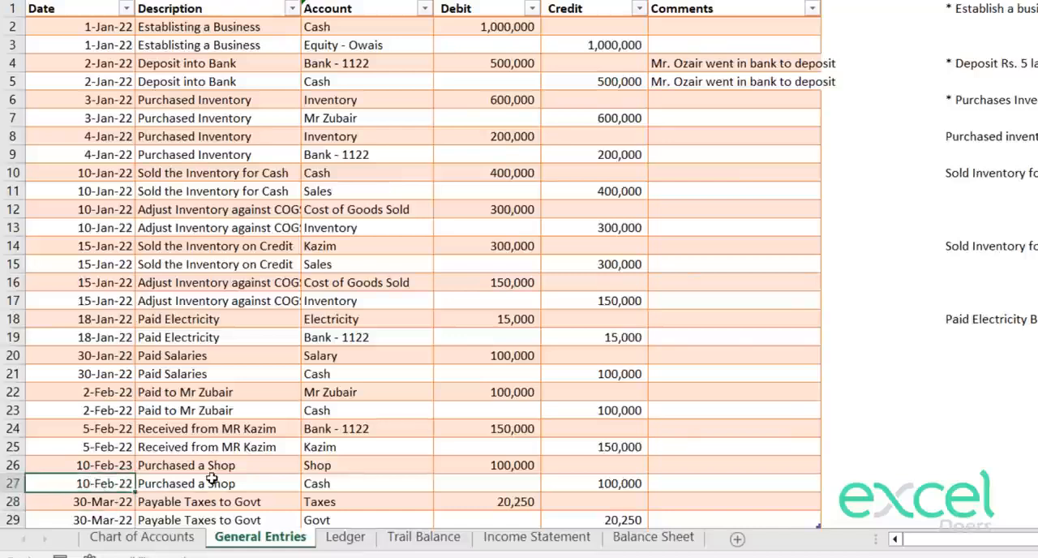
{"action": "key", "text": "F2"}
{"action": "key", "text": "BackSpace"}
{"action": "type", "text": "2/10/2022"}
{"action": "key", "text": "Return"}
Step: Refresh the pivot table on the Trail Balance sheet and check the Shop and Cash balances
{"action": "left_click", "coordinate": [424, 537]}
{"action": "right_click", "coordinate": [189, 176]}
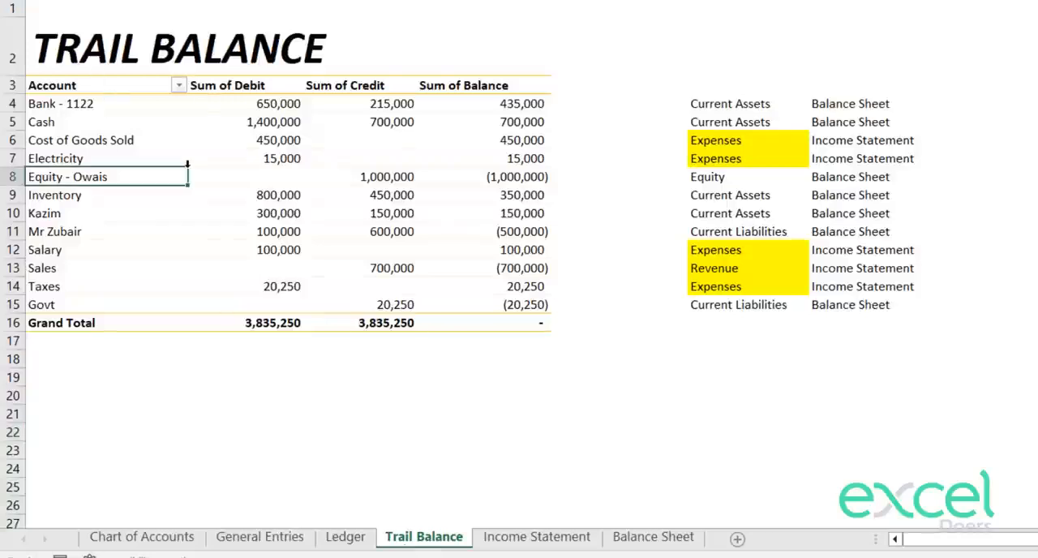
{"action": "left_click", "coordinate": [233, 232]}
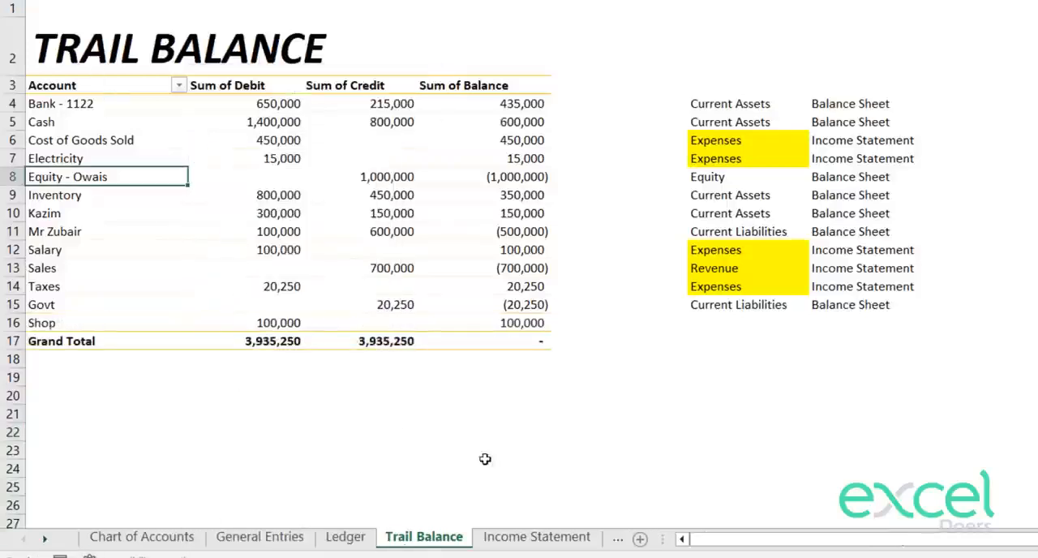
{"action": "left_click", "coordinate": [74, 326]}
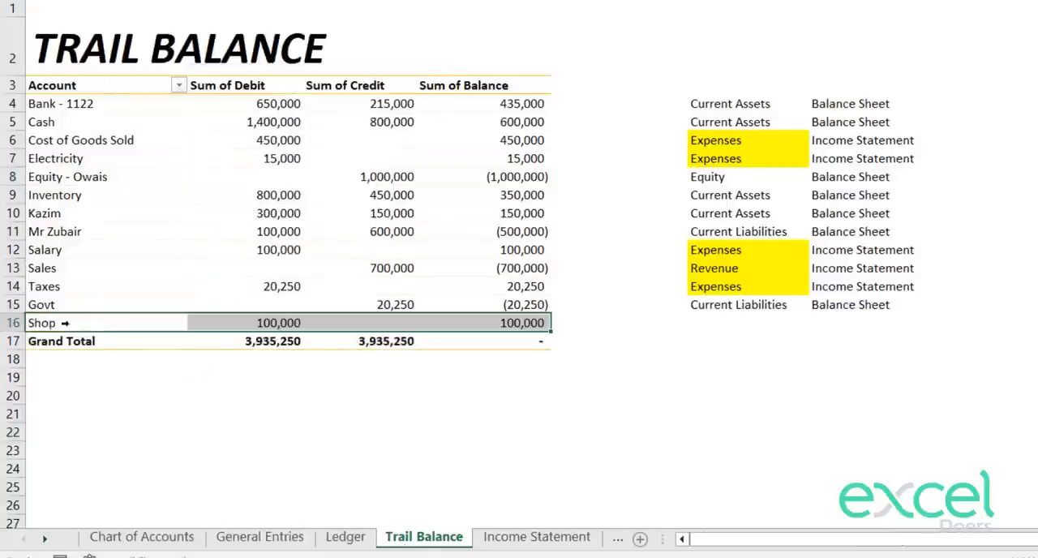
{"action": "left_click", "coordinate": [513, 323]}
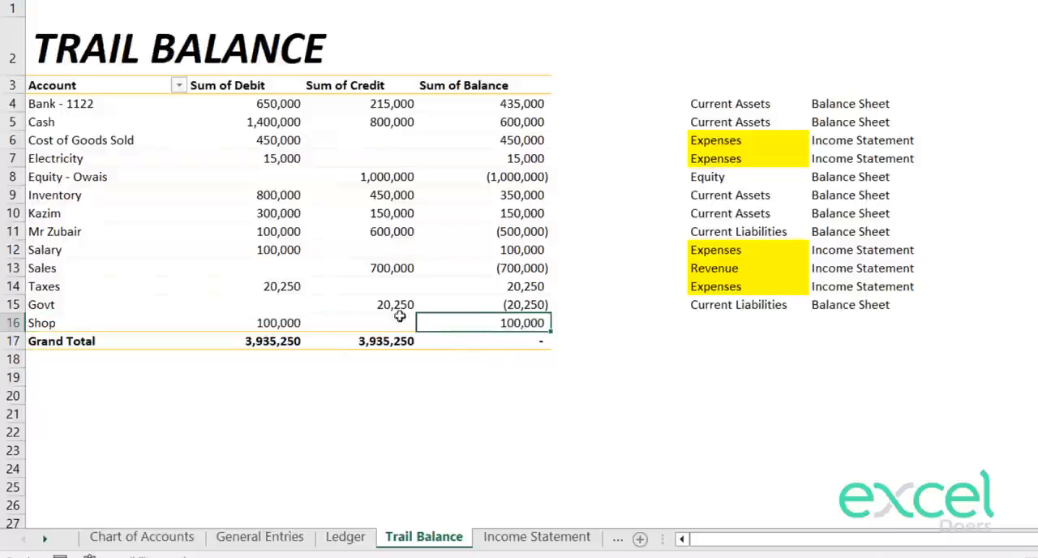
{"action": "left_click", "coordinate": [238, 320]}
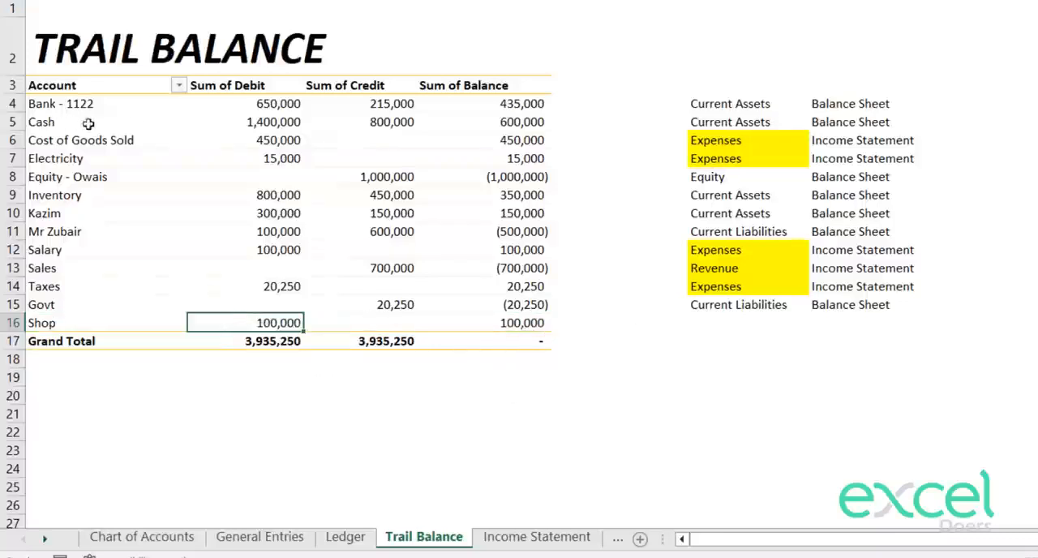
{"action": "left_click", "coordinate": [535, 122]}
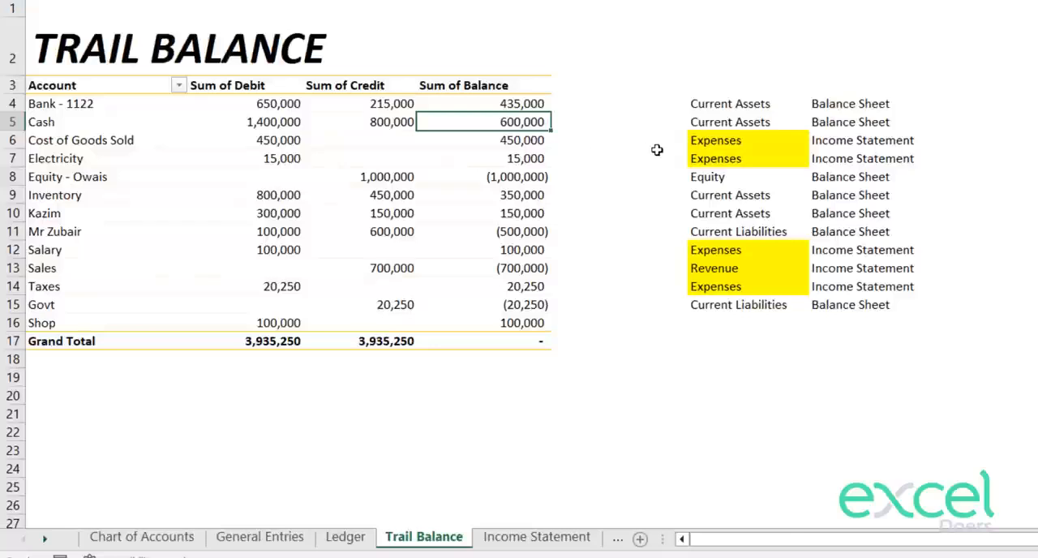
Step: Copy the sub-account and financial statement formulas from F15:G15 into F16:G16 to classify the Shop account
{"action": "left_click", "coordinate": [728, 304]}
{"action": "key", "text": "shift+Right"}
{"action": "key", "text": "ctrl+c"}
{"action": "key", "text": "Down"}
{"action": "key", "text": "ctrl+v"}
{"action": "key", "text": "Escape"}
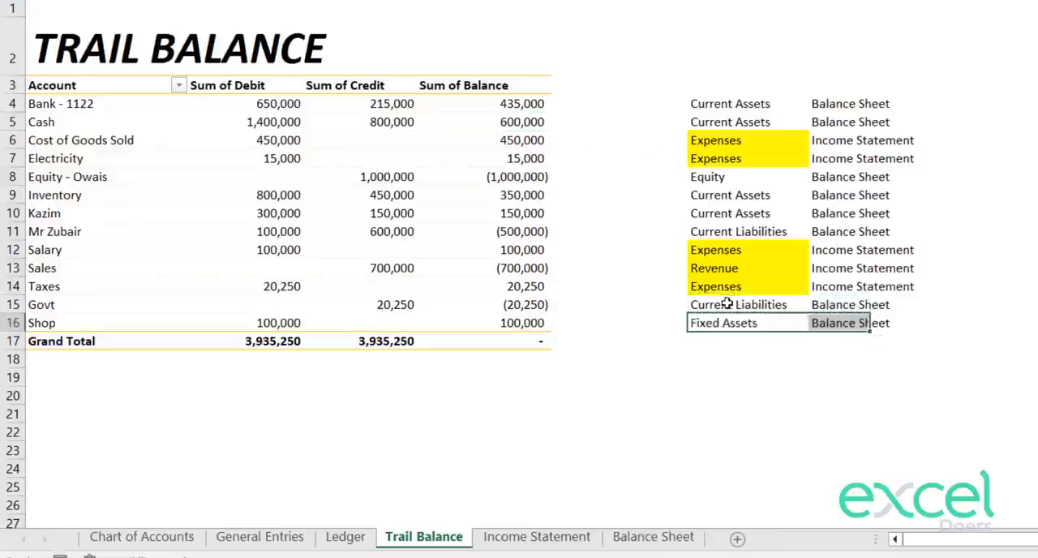
{"action": "key", "text": "Down"}
{"action": "key", "text": "Right"}
{"action": "key", "text": "Right"}
{"action": "key", "text": "Up"}
{"action": "key", "text": "Left"}
{"action": "key", "text": "Left"}
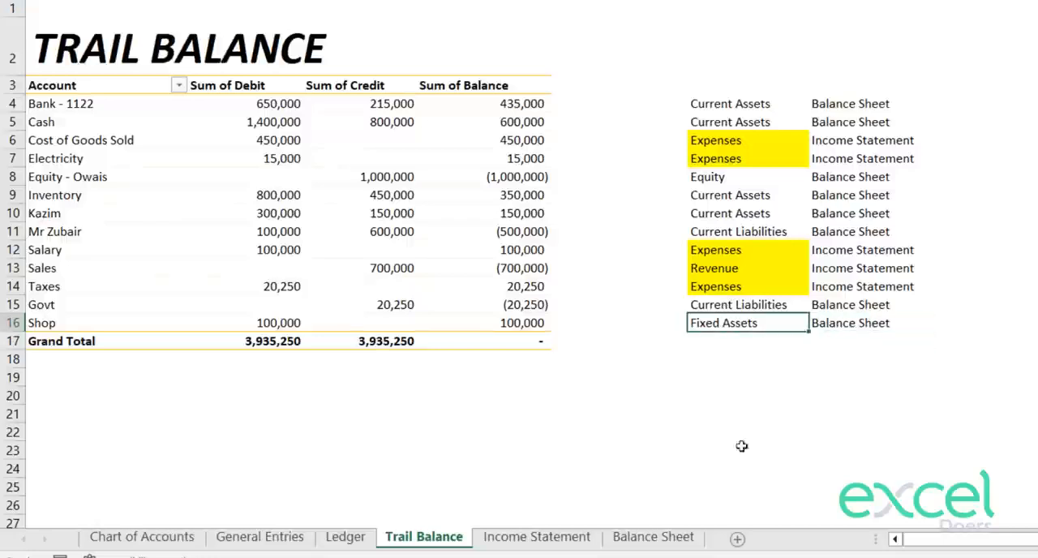
Step: Copy the account name "Shop" from the trial balance into cell A9 of the Balance Sheet, under Fixed Assets
{"action": "left_click", "coordinate": [53, 325]}
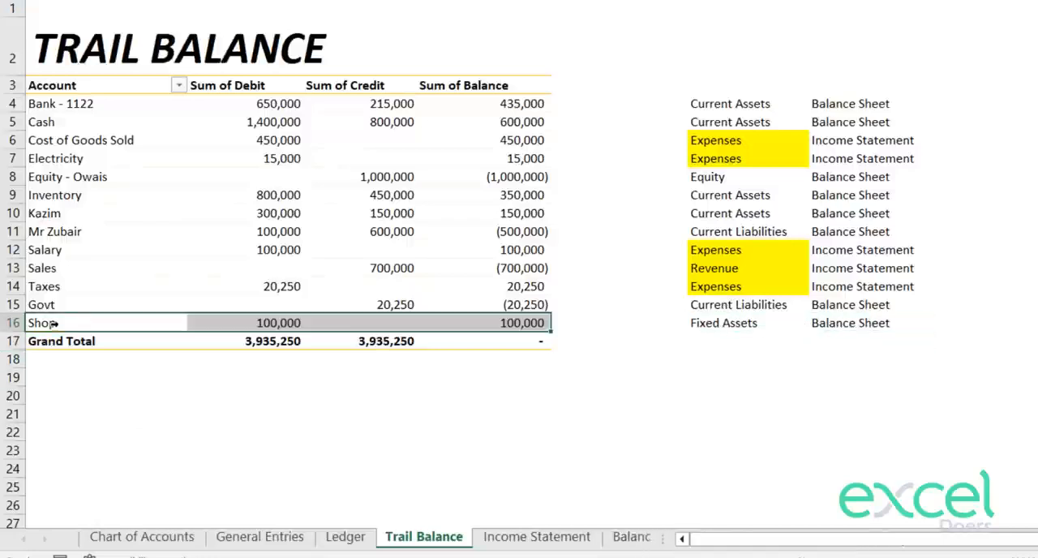
{"action": "left_click", "coordinate": [83, 328]}
{"action": "key", "text": "ctrl+c"}
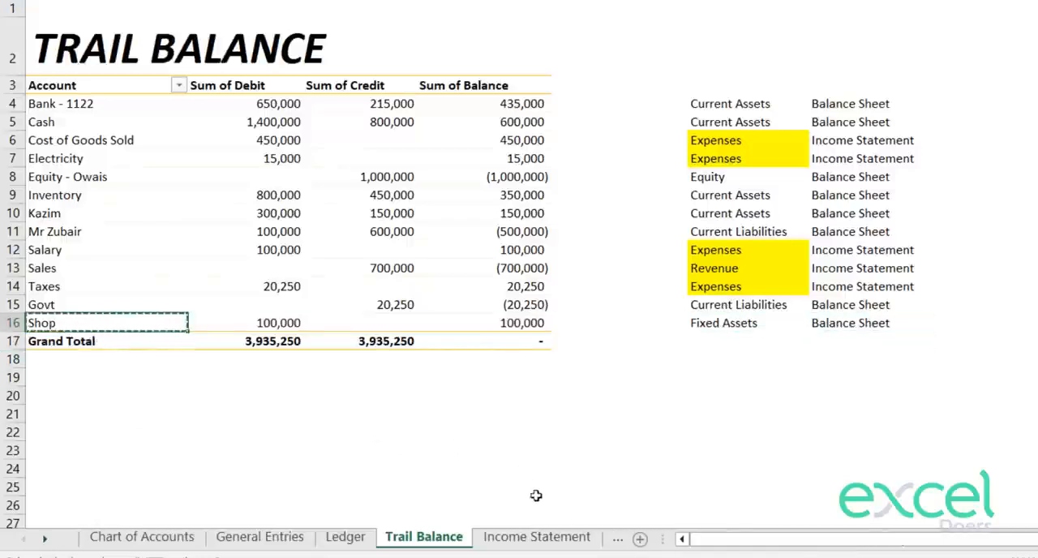
{"action": "left_click", "coordinate": [578, 542]}
{"action": "left_click", "coordinate": [624, 539]}
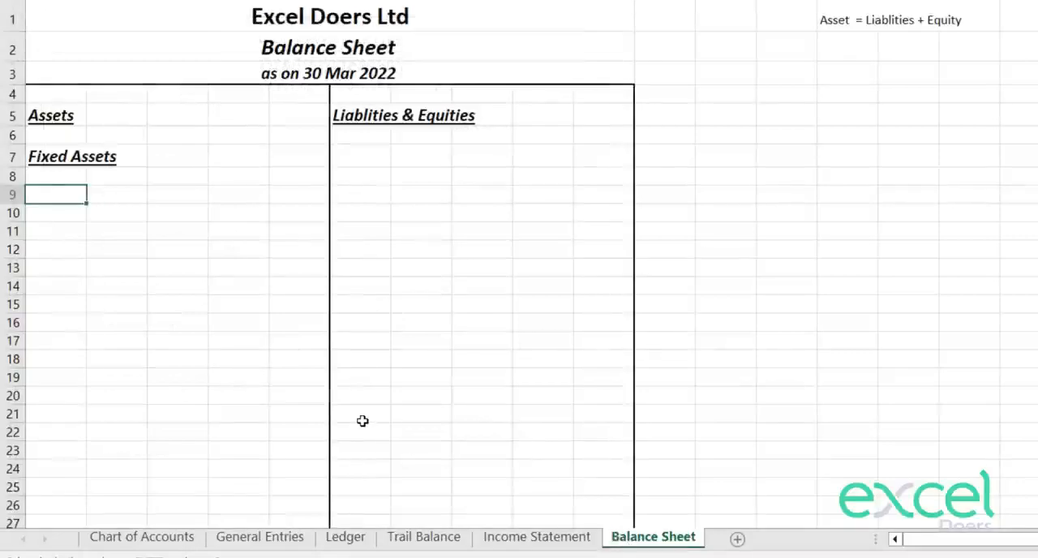
{"action": "key", "text": "ctrl+v"}
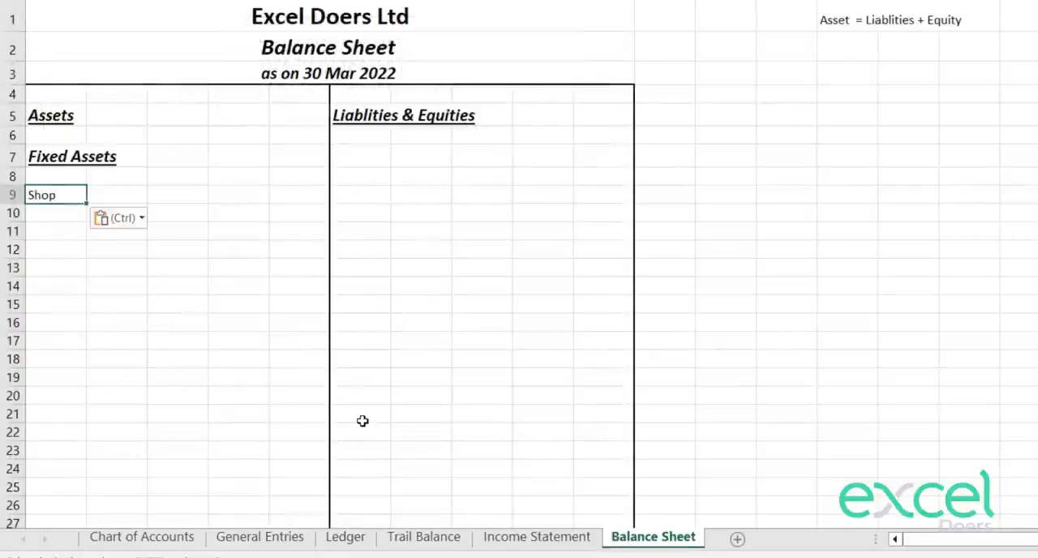
Step: In D9, look up Shop's balance with a VLOOKUP of A9 in A4:D16 of the Trail Balance sheet, column 4, exact match
{"action": "key", "text": "Right"}
{"action": "key", "text": "Right"}
{"action": "key", "text": "Right"}
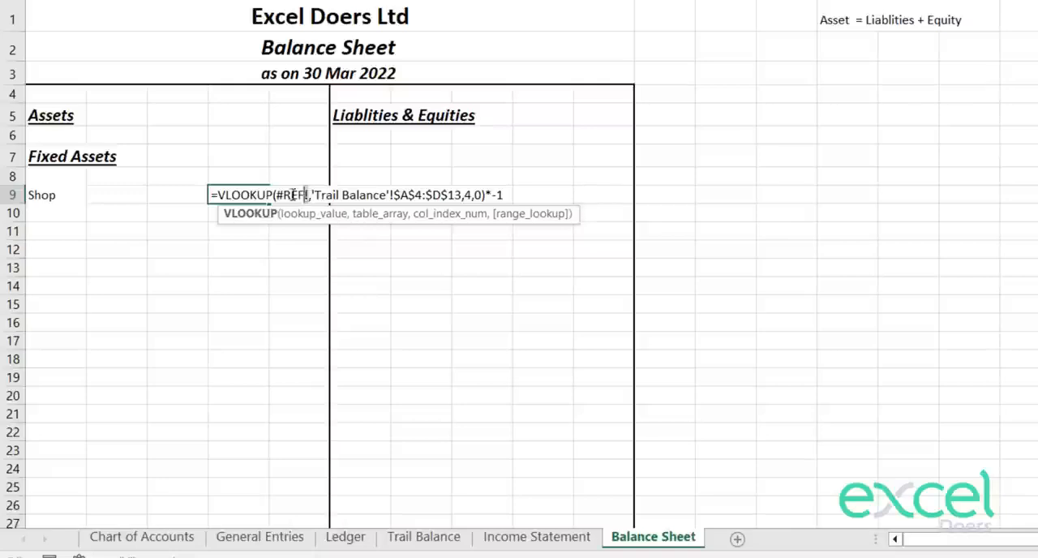
{"action": "left_click_drag", "start_coordinate": [309, 197], "coordinate": [272, 224]}
{"action": "key", "text": "Escape"}
{"action": "type", "text": "="}
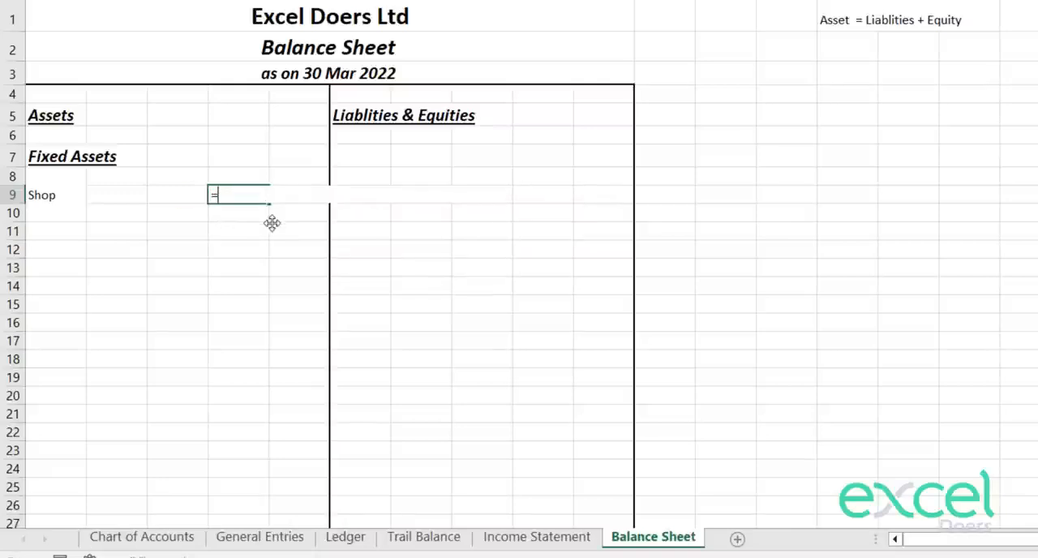
{"action": "type", "text": "vlo"}
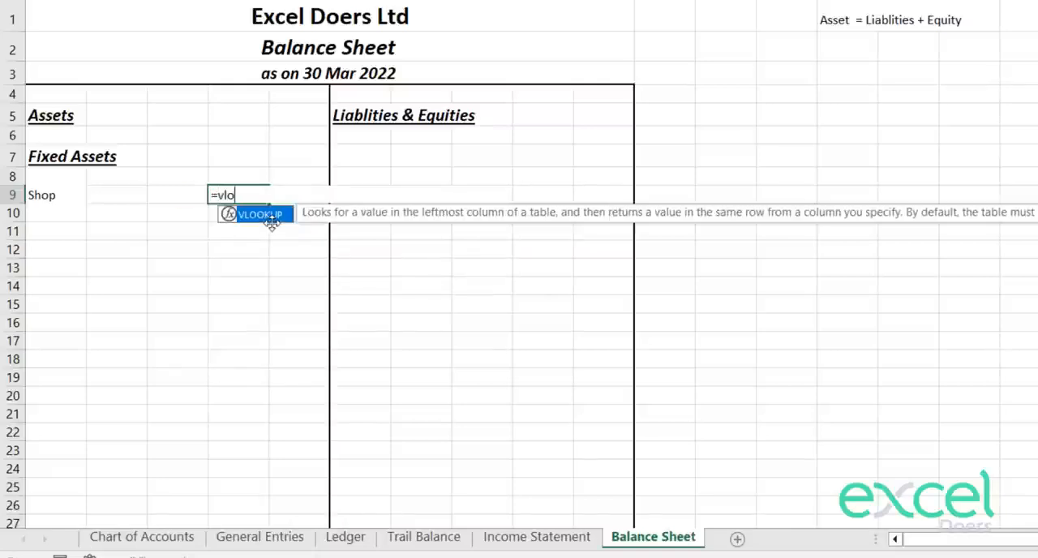
{"action": "key", "text": "Tab"}
{"action": "key", "text": "Left"}
{"action": "key", "text": "Left"}
{"action": "key", "text": "Left"}
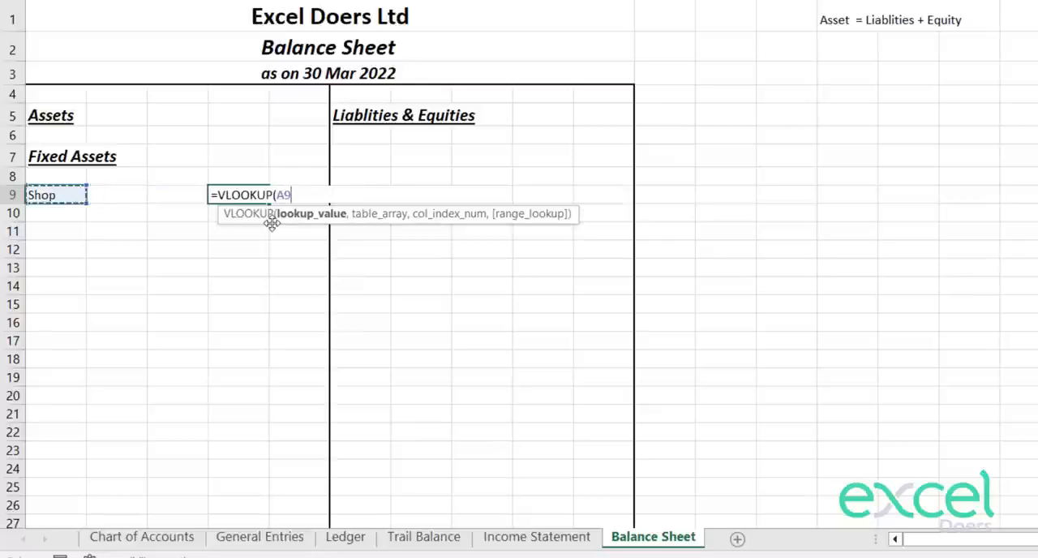
{"action": "type", "text": ","}
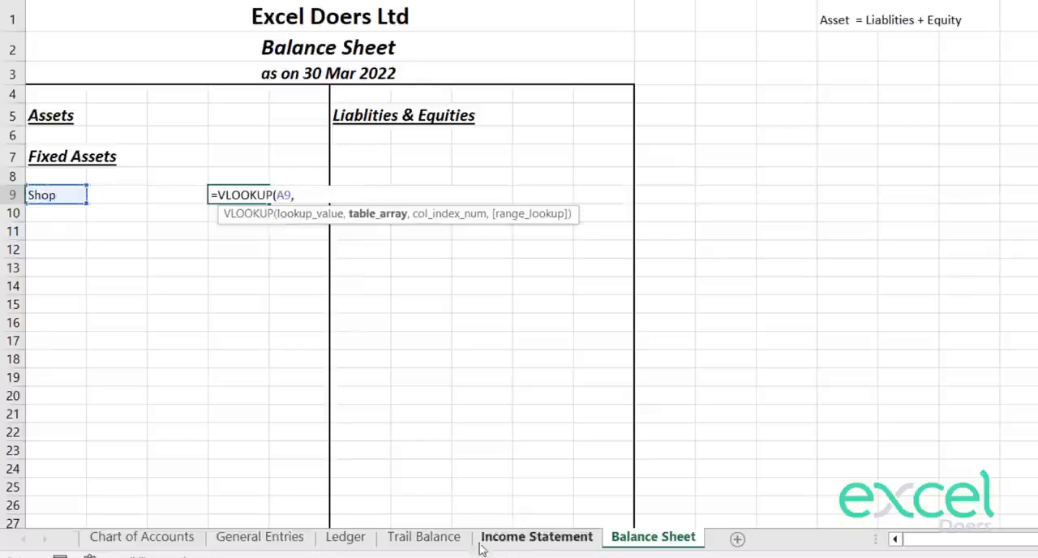
{"action": "left_click", "coordinate": [424, 537]}
{"action": "left_click_drag", "start_coordinate": [73, 103], "coordinate": [540, 323]}
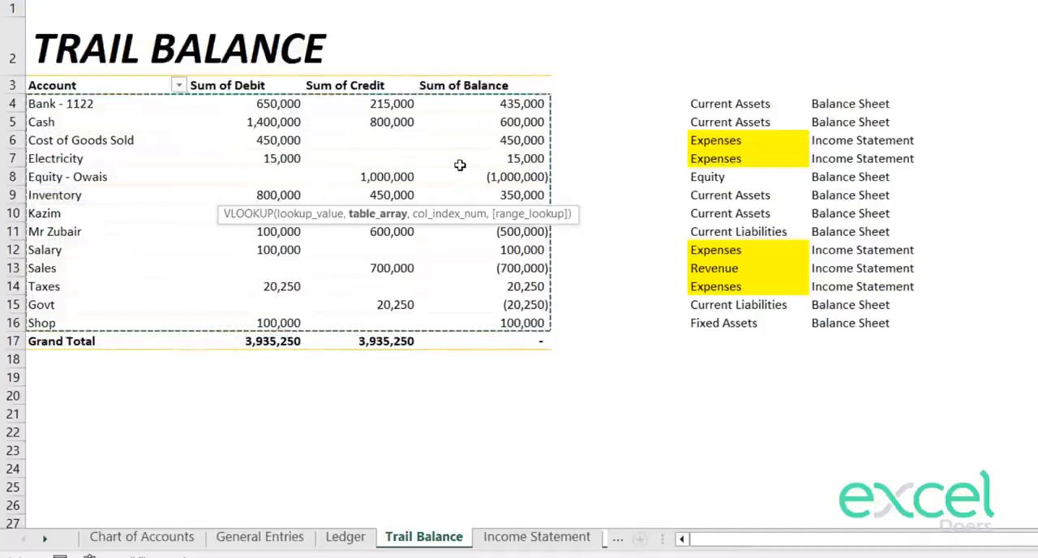
{"action": "type", "text": ",4,"}
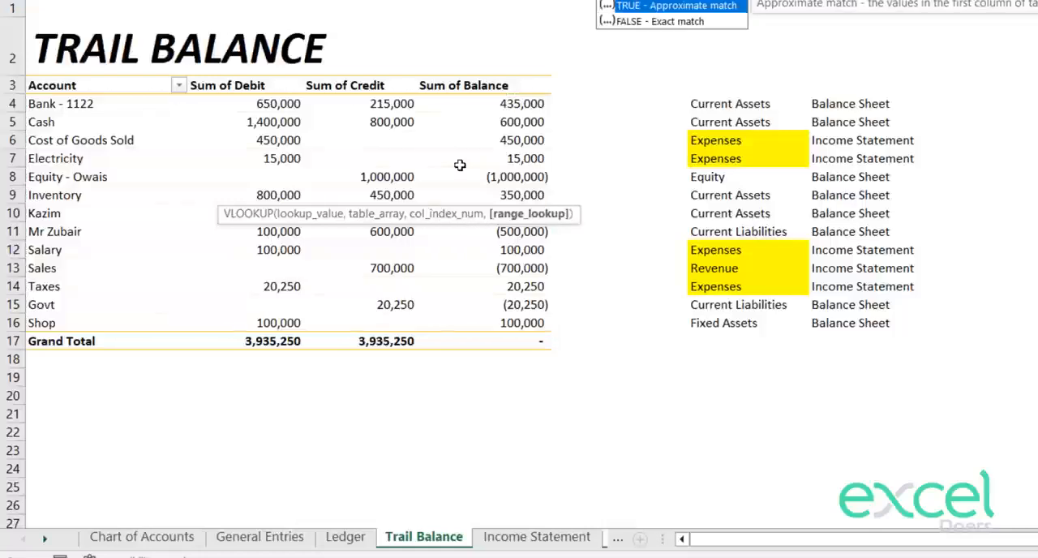
{"action": "type", "text": "0)"}
{"action": "key", "text": "Return"}
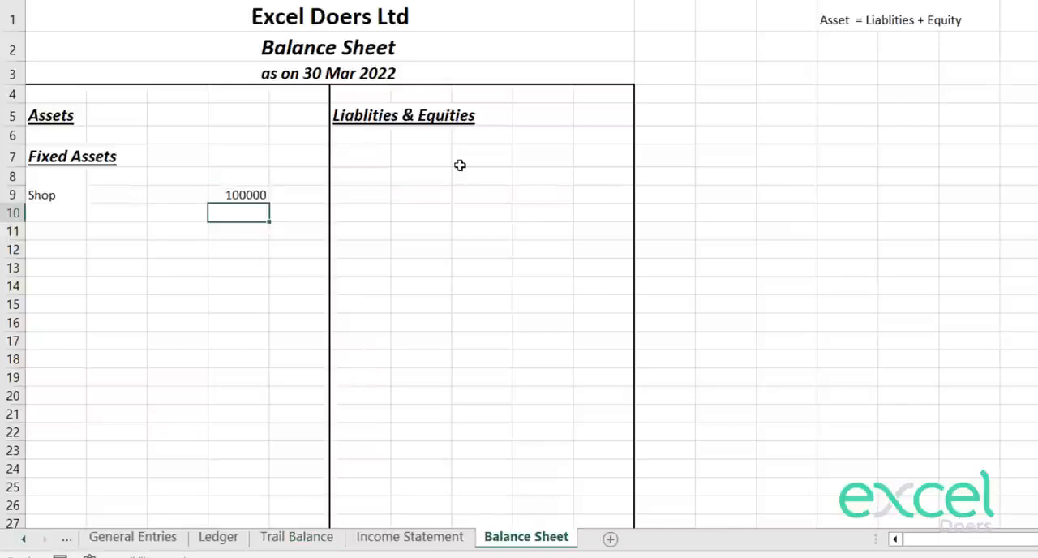
{"action": "key", "text": "Up"}
{"action": "key", "text": "Left"}
{"action": "key", "text": "Left"}
{"action": "key", "text": "Left"}
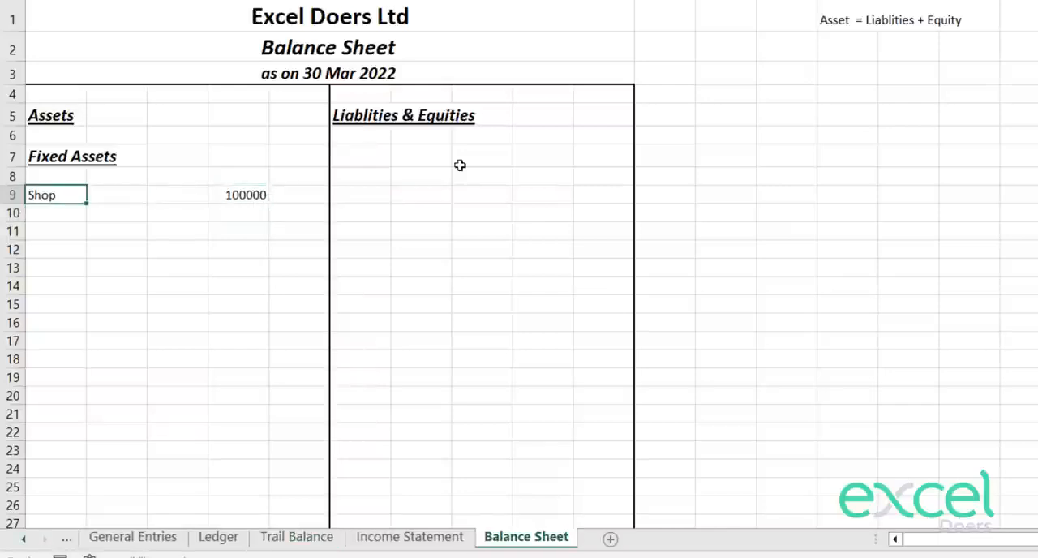
{"action": "key", "text": "Down"}
{"action": "key", "text": "Down"}
{"action": "key", "text": "Up"}
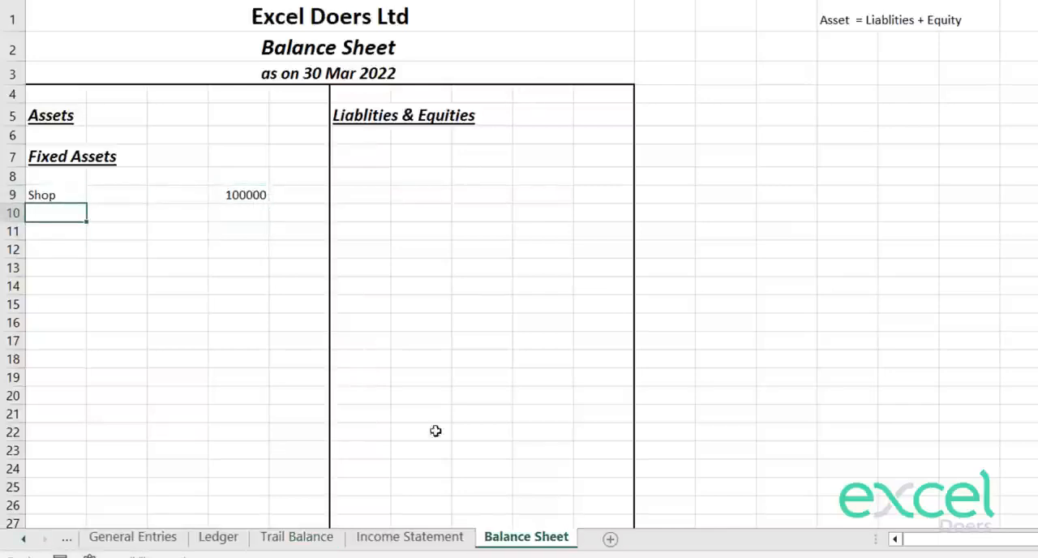
{"action": "key", "text": "Down"}
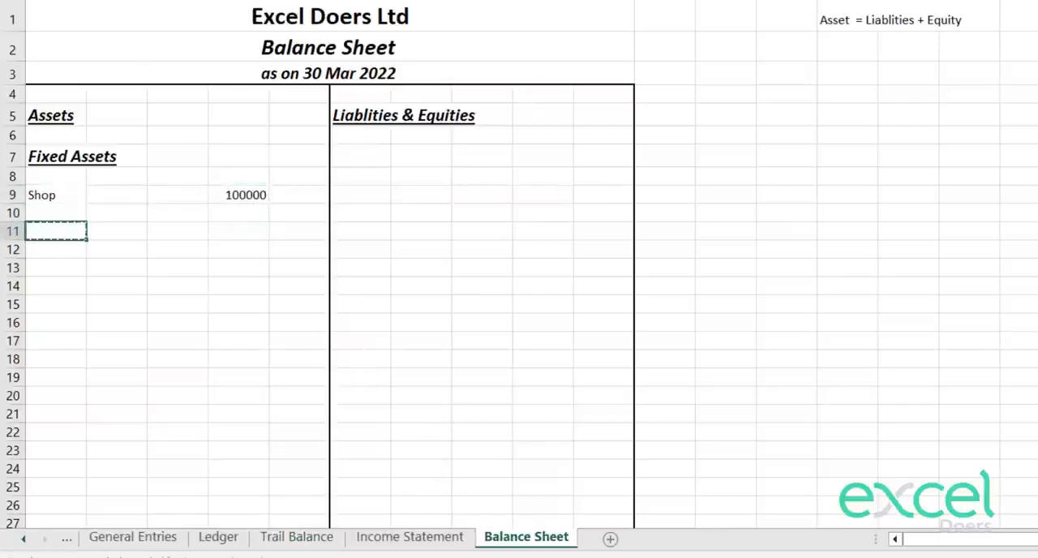
{"action": "key", "text": "Up"}
{"action": "key", "text": "Up"}
{"action": "key", "text": "ctrl+c"}
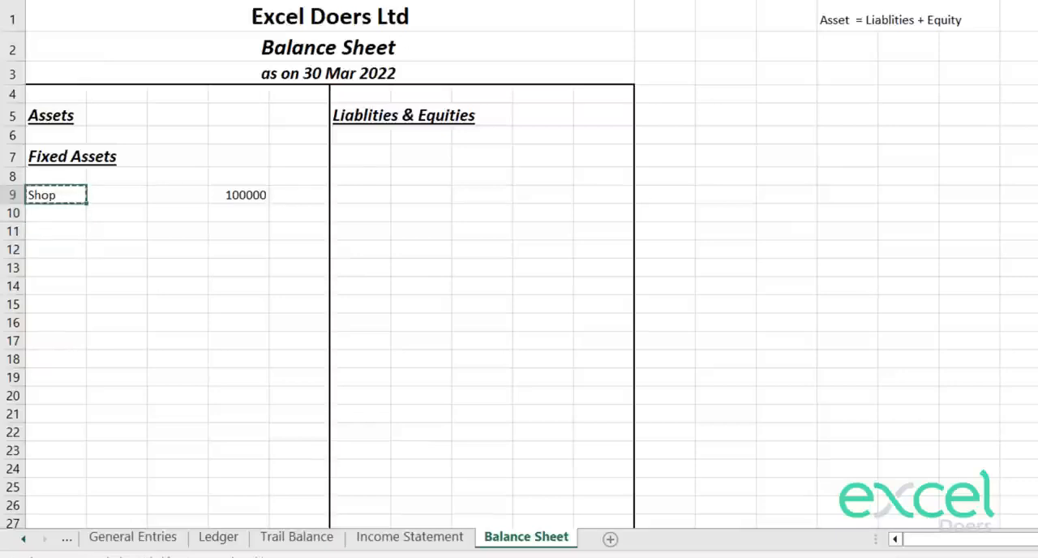
{"action": "key", "text": "Escape"}
{"action": "key", "text": "Down"}
{"action": "key", "text": "Up"}
{"action": "key", "text": "Down"}
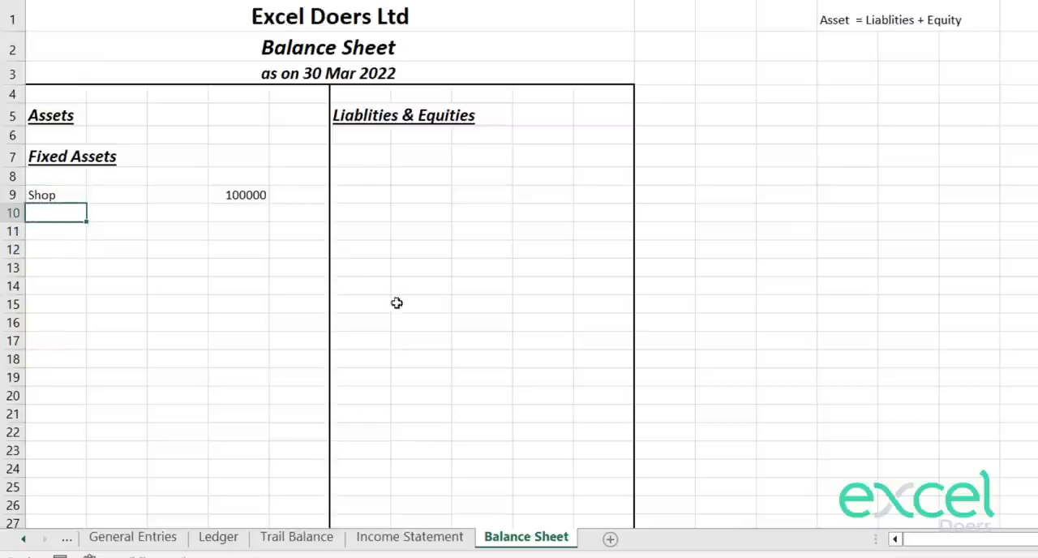
Step: Check the Trail Balance classifications for further Fixed Assets accounts, then return to Shop's amount on the Balance Sheet
{"action": "left_click", "coordinate": [309, 539]}
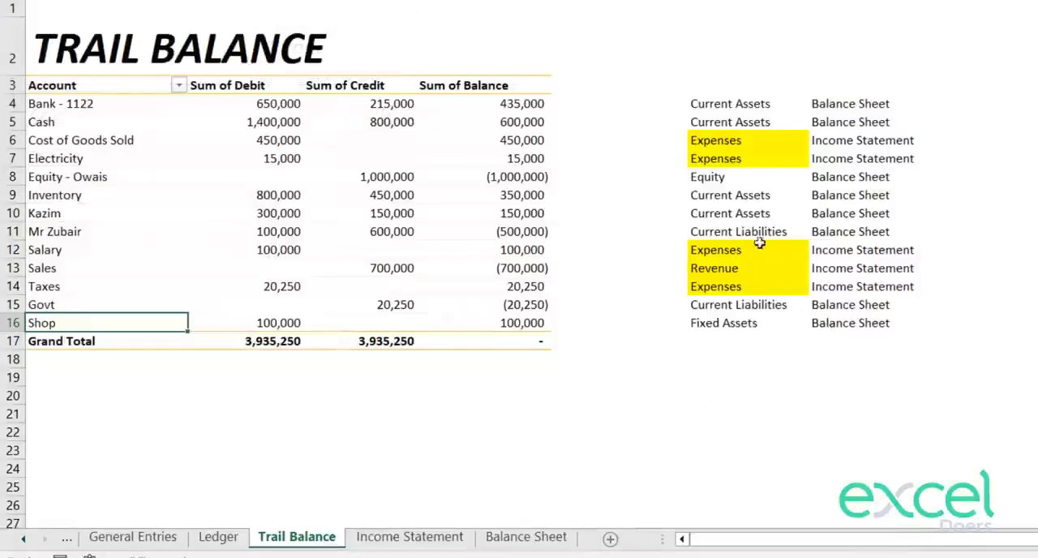
{"action": "left_click", "coordinate": [526, 537]}
{"action": "key", "text": "Down"}
{"action": "key", "text": "Up"}
{"action": "key", "text": "Up"}
{"action": "key", "text": "Right"}
{"action": "key", "text": "Right"}
{"action": "key", "text": "Right"}
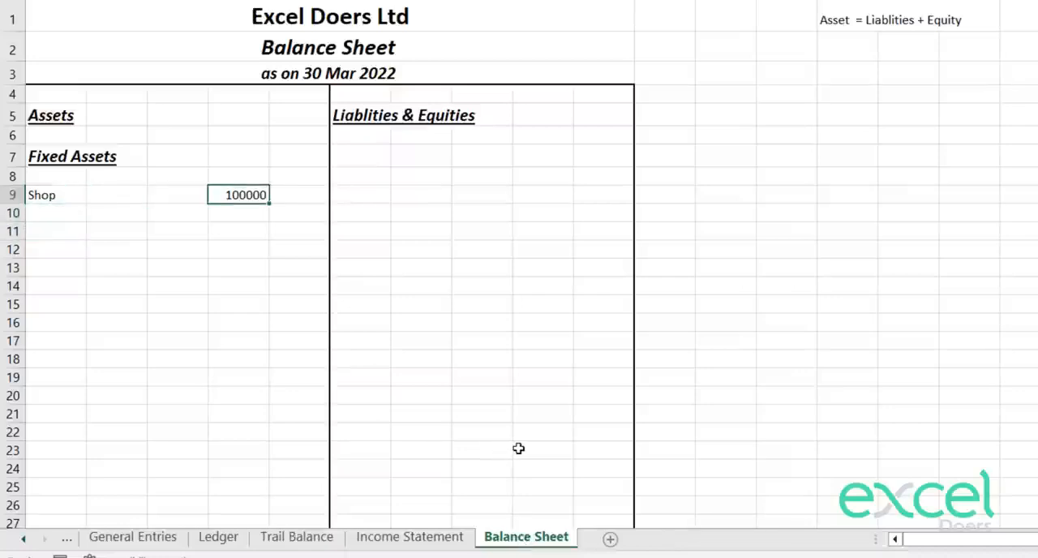
Step: Enter the label "Total of Fixed Assets" in A10, below Shop
{"action": "key", "text": "Down"}
{"action": "key", "text": "Left"}
{"action": "key", "text": "Left"}
{"action": "key", "text": "Left"}
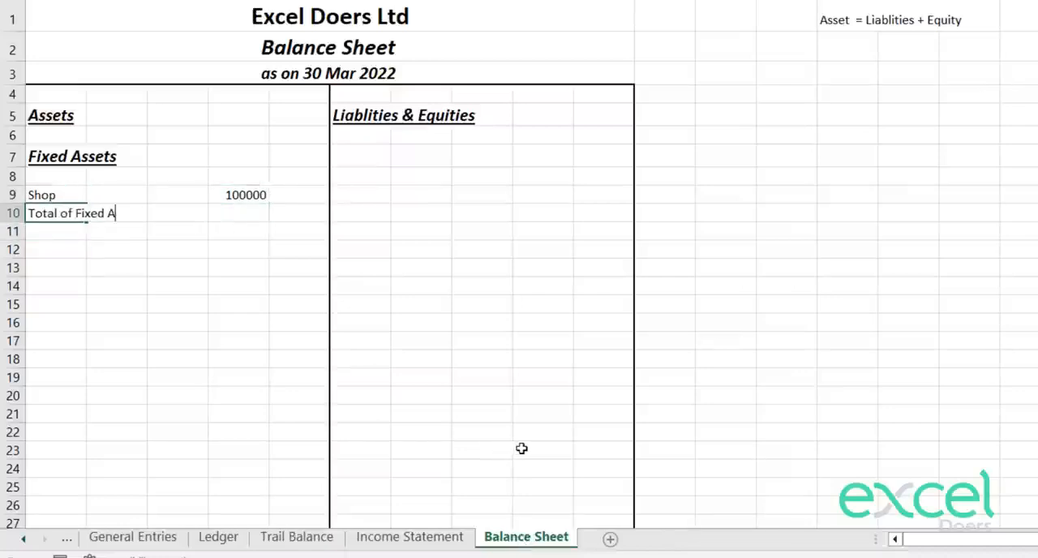
{"action": "type", "text": "Total of Fixed Assets"}
{"action": "key", "text": "Return"}
Step: Total the fixed assets in E10 with a SUM of D9
{"action": "key", "text": "Right"}
{"action": "key", "text": "Right"}
{"action": "key", "text": "Right"}
{"action": "key", "text": "Right"}
{"action": "key", "text": "Up"}
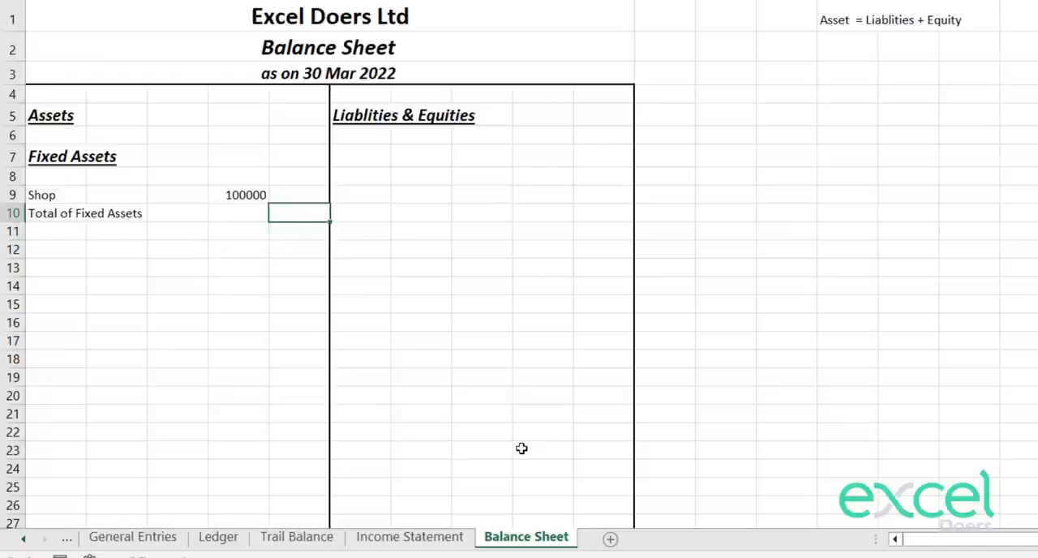
{"action": "type", "text": "=sum"}
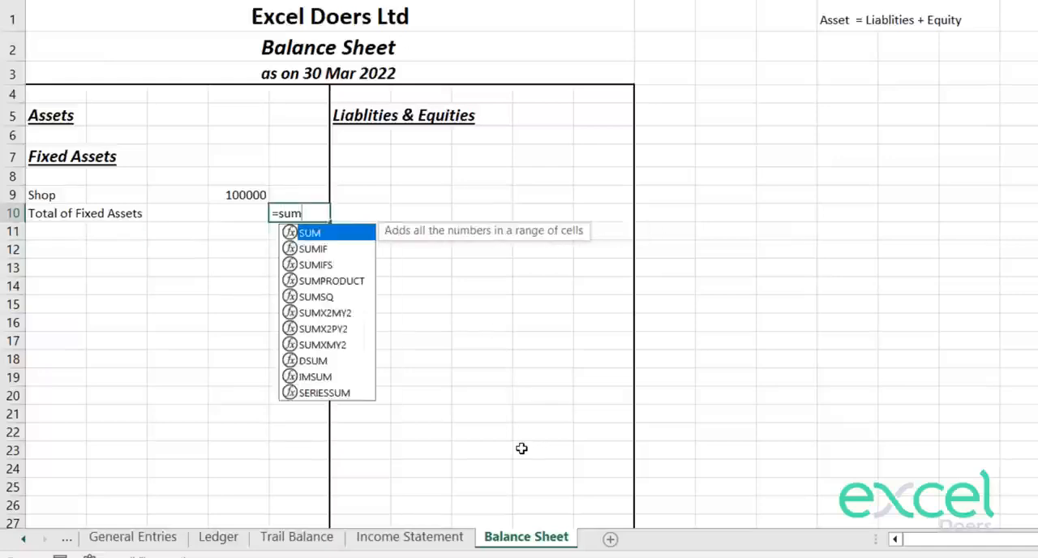
{"action": "key", "text": "Tab"}
{"action": "key", "text": "Left"}
{"action": "key", "text": "Up"}
{"action": "key", "text": "Return"}
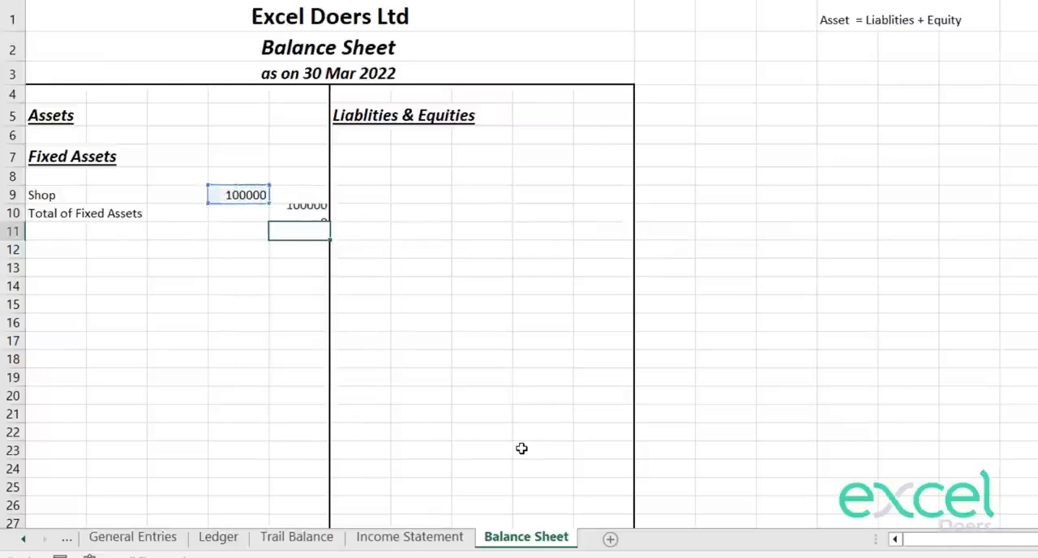
Step: Format D9:E10 with thousands separators and no decimal places
{"action": "key", "text": "Up"}
{"action": "key", "text": "shift+Left"}
{"action": "key", "text": "shift+Up"}
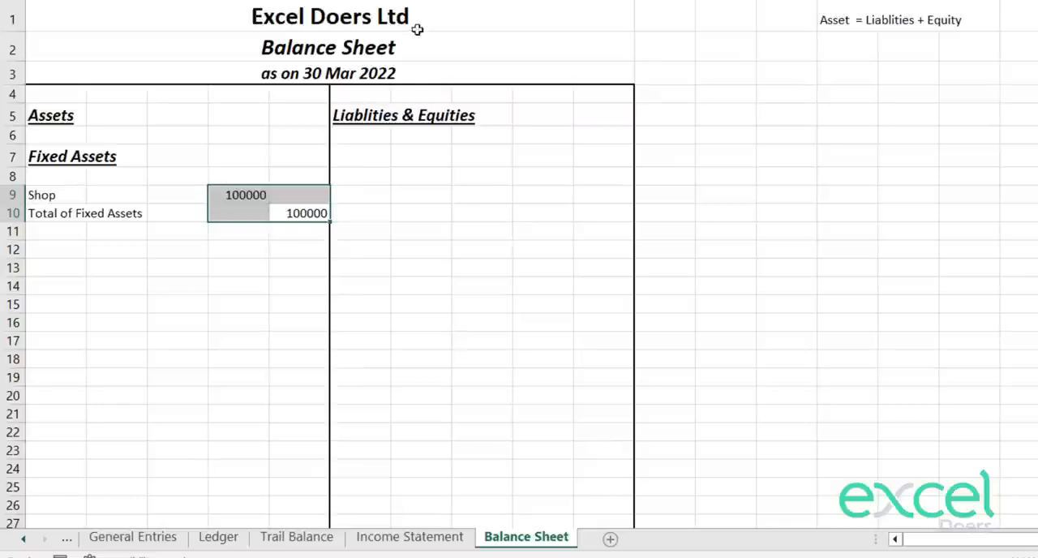
{"action": "key", "text": "ctrl+shift+1"}
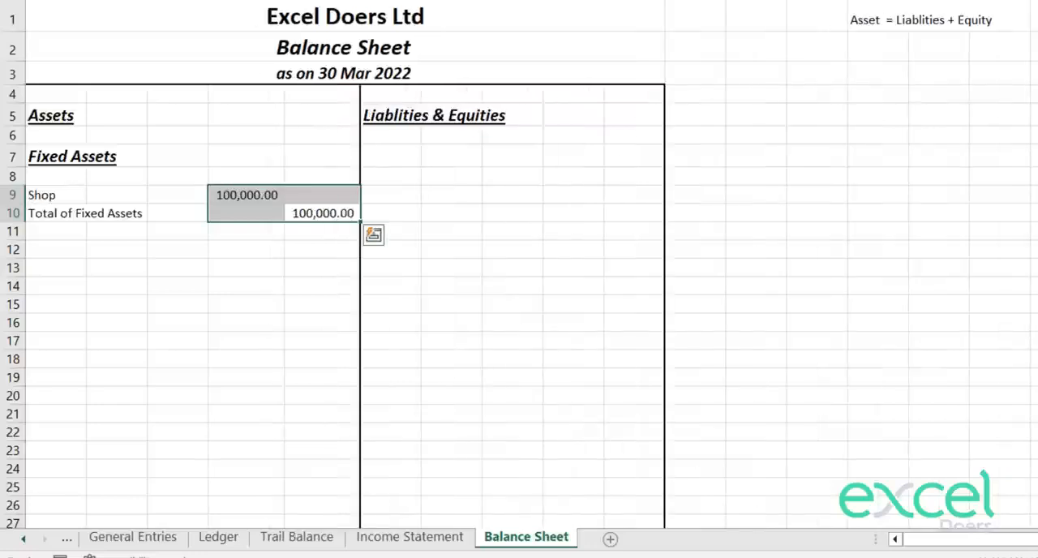
{"action": "key", "text": "alt+h"}
{"action": "key", "text": "9"}
{"action": "key", "text": "alt+h"}
{"action": "key", "text": "9"}
{"action": "key", "text": "Down"}
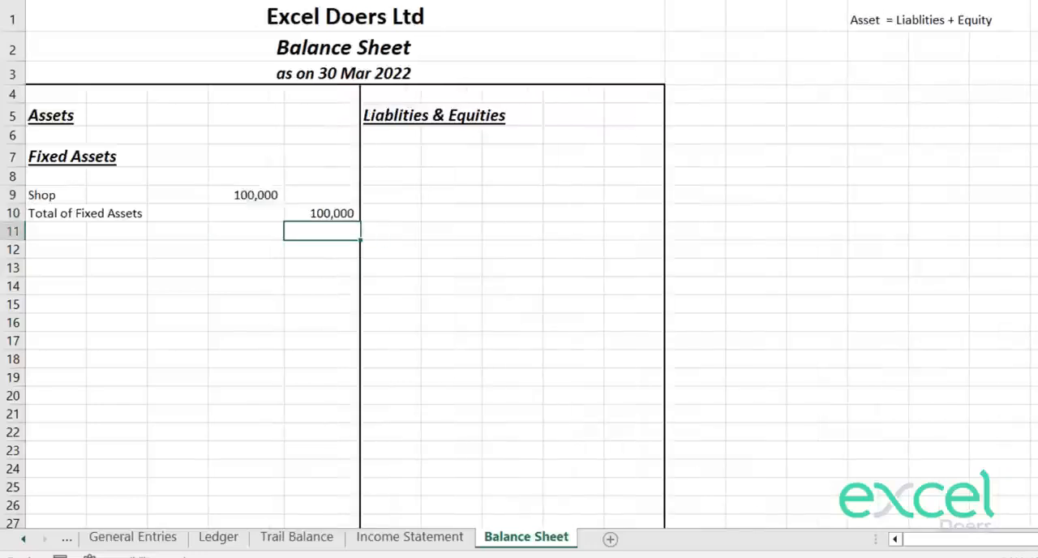
Step: Increase the font size of the Shop and Total of Fixed Assets rows, A9:E10, by one step
{"action": "key", "text": "Up"}
{"action": "key", "text": "Left"}
{"action": "key", "text": "Right"}
{"action": "key", "text": "Down"}
{"action": "key", "text": "Up"}
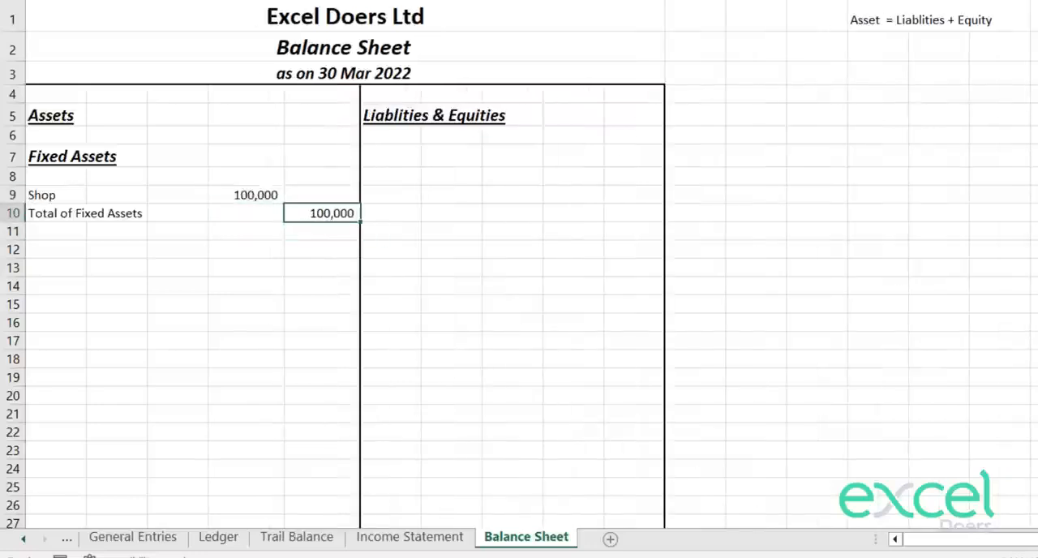
{"action": "key", "text": "shift+Up"}
{"action": "key", "text": "shift+Left"}
Step: Make the Total of Fixed Assets row, A10:E10, bold
{"action": "key", "text": "shift+Left"}
{"action": "key", "text": "shift+Left"}
{"action": "key", "text": "shift+Left"}
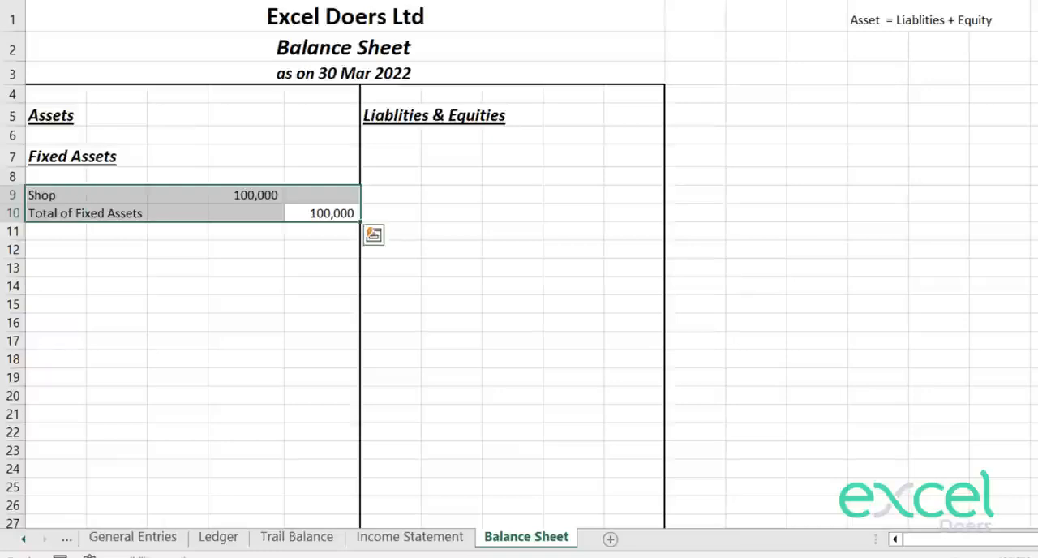
{"action": "key", "text": "alt+h"}
{"action": "key", "text": "f"}
{"action": "key", "text": "g"}
{"action": "key", "text": "Down"}
{"action": "key", "text": "Up"}
{"action": "key", "text": "shift+Left"}
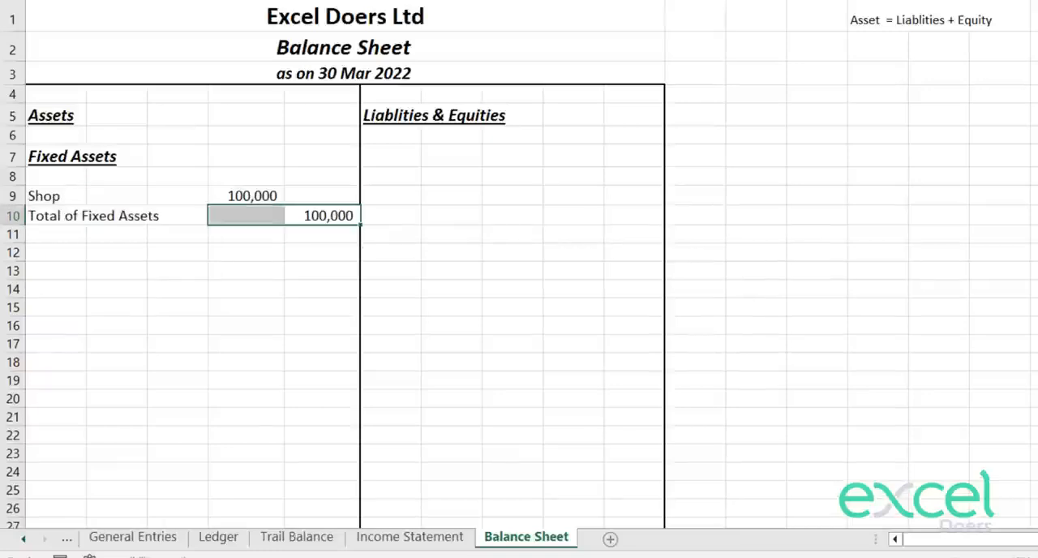
{"action": "key", "text": "shift+Left"}
{"action": "key", "text": "shift+Left"}
{"action": "key", "text": "shift+Left"}
{"action": "key", "text": "ctrl+b"}
{"action": "key", "text": "Down"}
Step: Italicize the "Total of Fixed Assets" label in A10
{"action": "key", "text": "Up"}
{"action": "key", "text": "Left"}
{"action": "key", "text": "Left"}
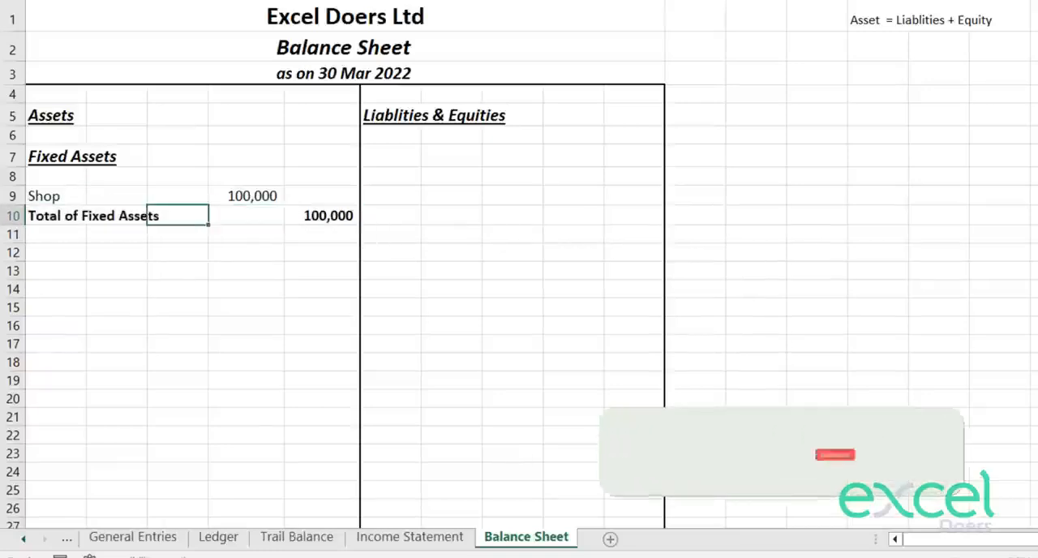
{"action": "key", "text": "Left"}
{"action": "key", "text": "Left"}
{"action": "key", "text": "ctrl+i"}
{"action": "key", "text": "Right"}
{"action": "key", "text": "Right"}
{"action": "key", "text": "Right"}
{"action": "key", "text": "Right"}
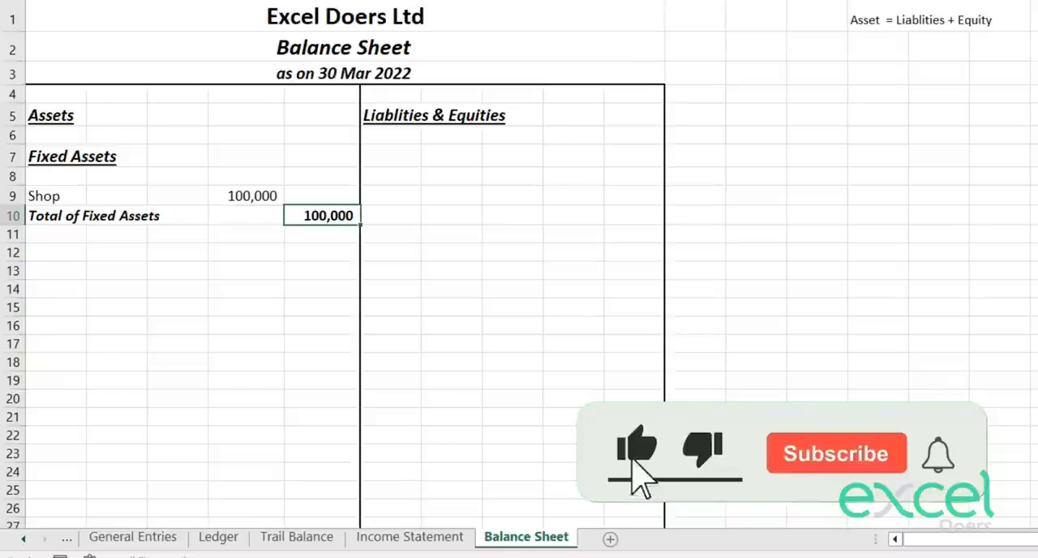
{"action": "key", "text": "Right"}
{"action": "key", "text": "Left"}
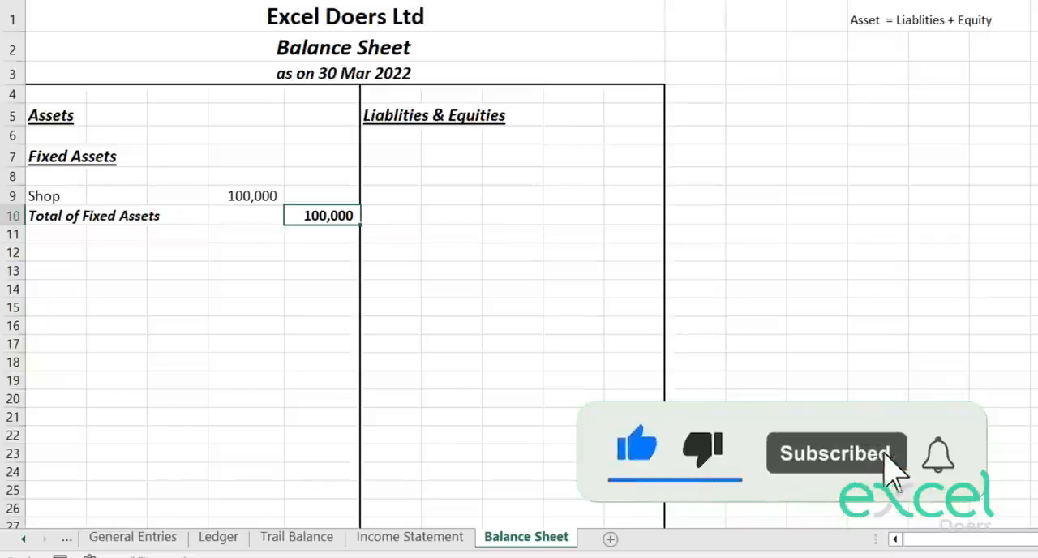
Step: Add a top border to the fixed assets total in E10
{"action": "key", "text": "Left"}
{"action": "key", "text": "Up"}
{"action": "key", "text": "Right"}
{"action": "key", "text": "Down"}
{"action": "left_click", "coordinate": [274, 1]}
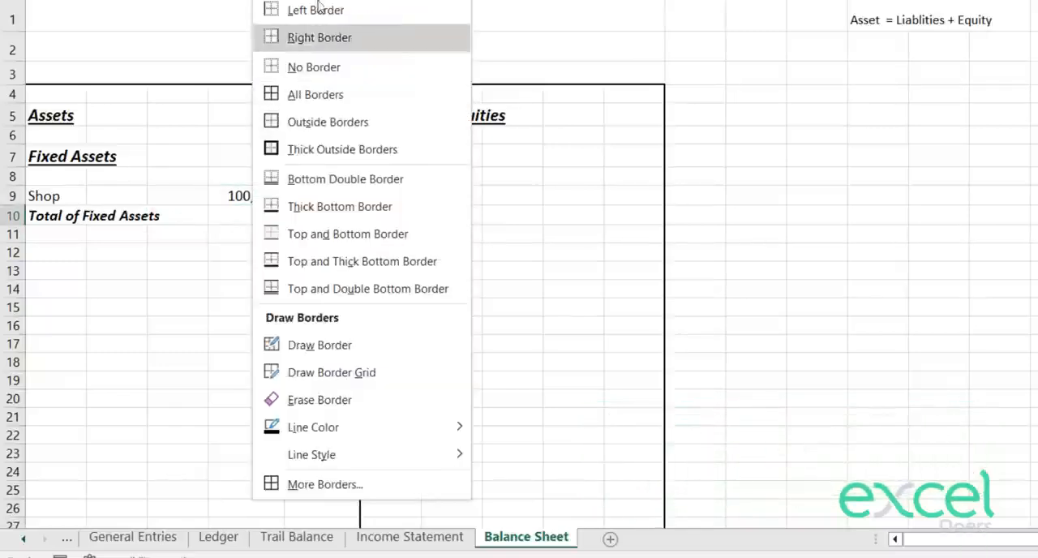
{"action": "left_click", "coordinate": [318, 0]}
Step: Enter the section heading "Current Assets" in A14
{"action": "key", "text": "Down"}
{"action": "key", "text": "Down"}
{"action": "key", "text": "Down"}
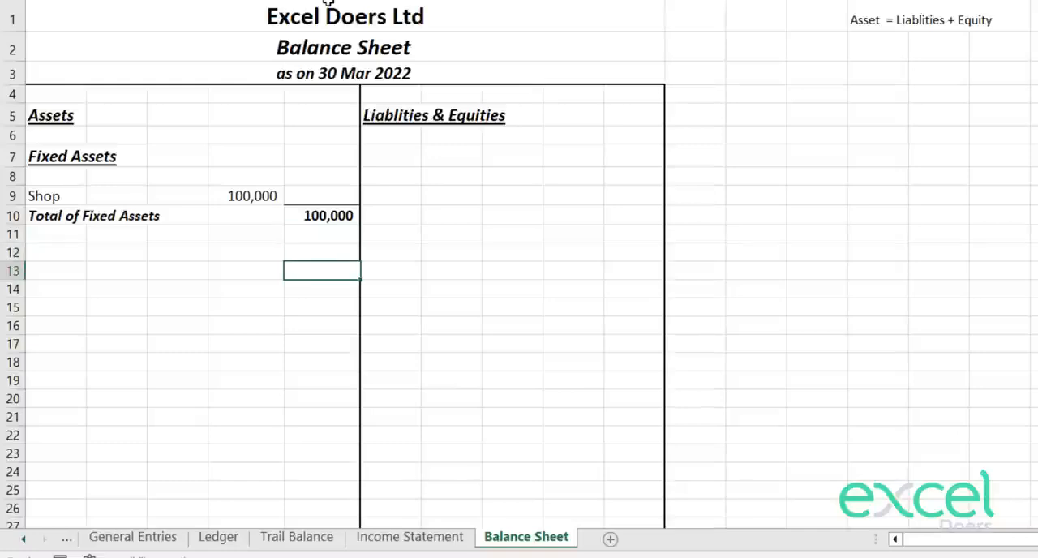
{"action": "key", "text": "Down"}
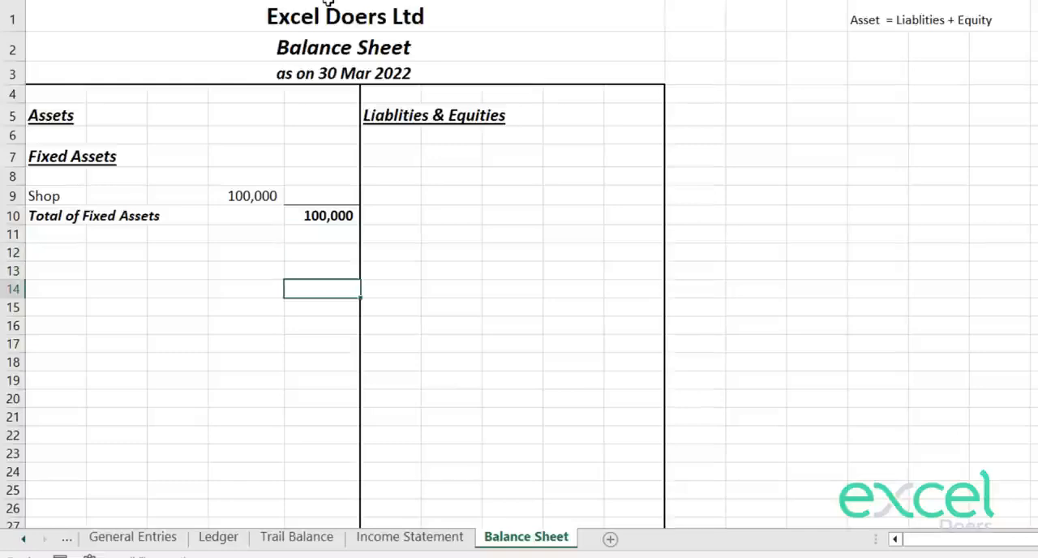
{"action": "key", "text": "Left"}
{"action": "key", "text": "Left"}
{"action": "key", "text": "Left"}
{"action": "key", "text": "Left"}
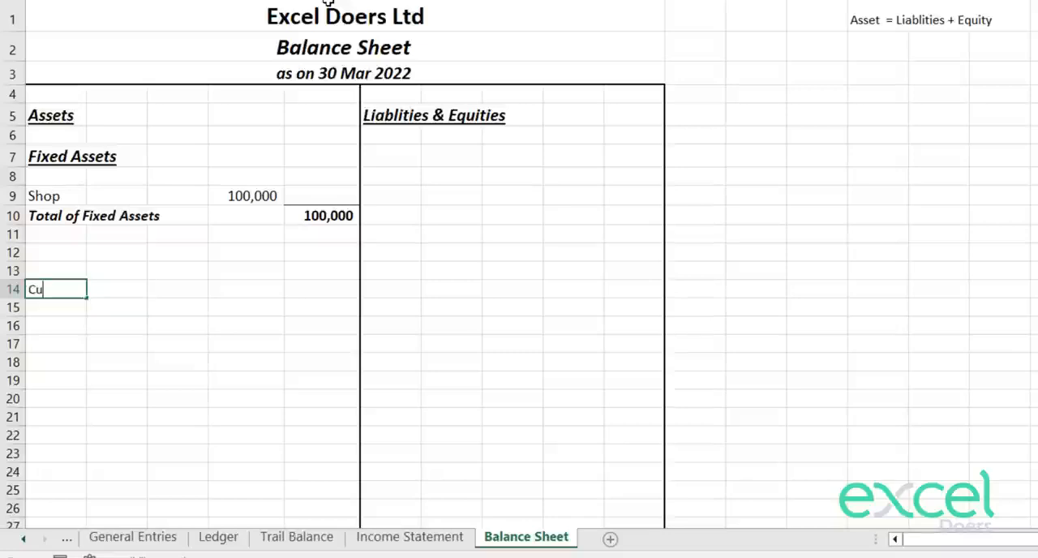
{"action": "type", "text": "Current Assets"}
{"action": "key", "text": "Return"}
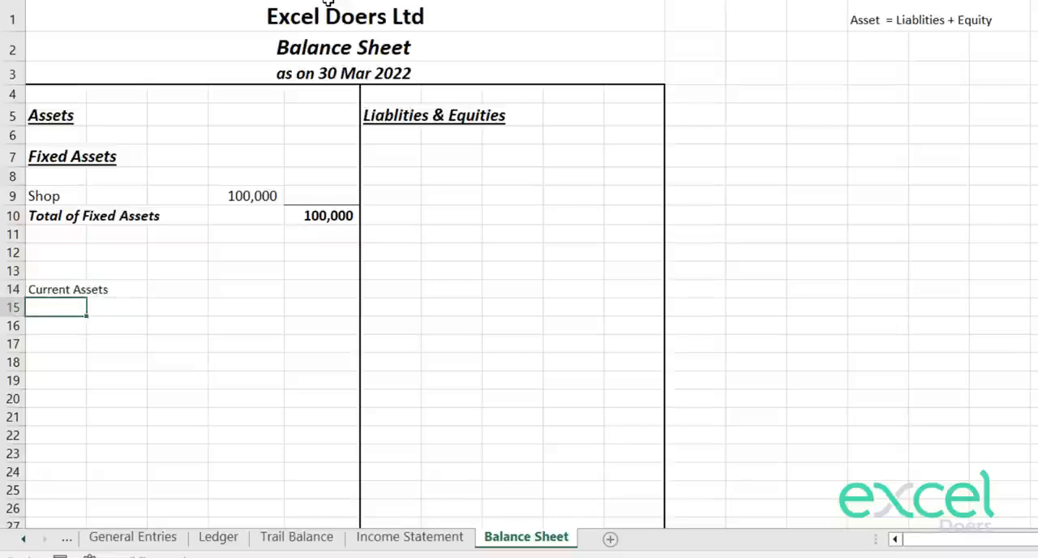
Step: Make the "Current Assets" heading in A14 bold
{"action": "key", "text": "Up"}
{"action": "key", "text": "ctrl+b"}
{"action": "key", "text": "Down"}
{"action": "key", "text": "Up"}
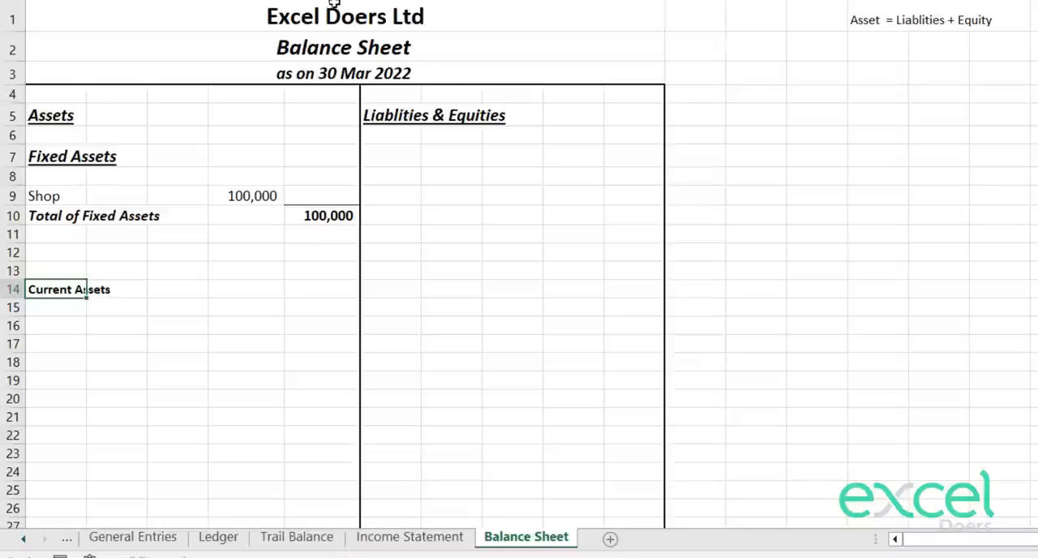
Step: Apply the formatting of the "Fixed Assets" heading in A7 to the "Current Assets" heading in A14
{"action": "key", "text": "Up"}
{"action": "key", "text": "Up"}
{"action": "key", "text": "Up"}
{"action": "key", "text": "Up"}
{"action": "key", "text": "Up"}
{"action": "key", "text": "Up"}
{"action": "key", "text": "Up"}
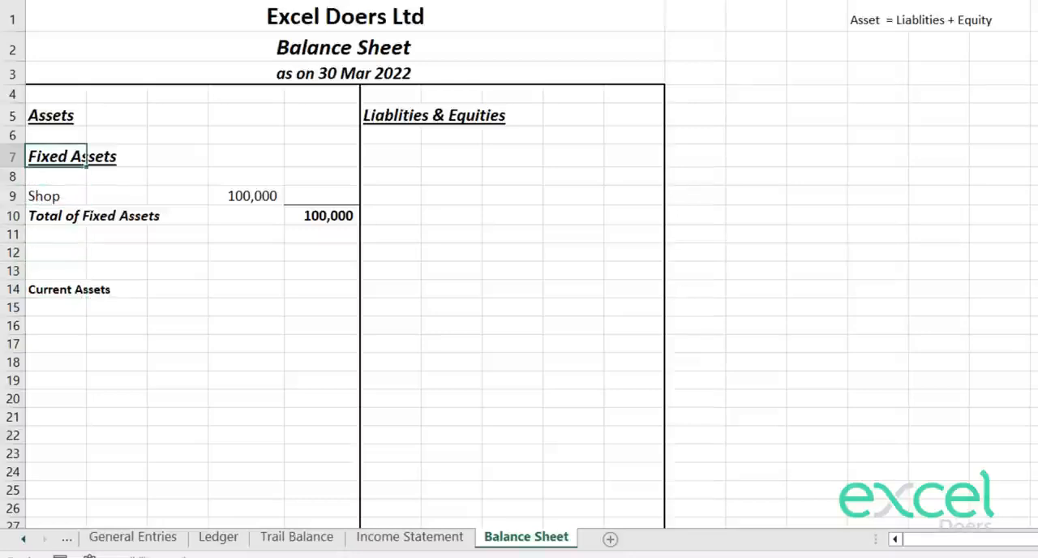
{"action": "left_click", "coordinate": [41, 294]}
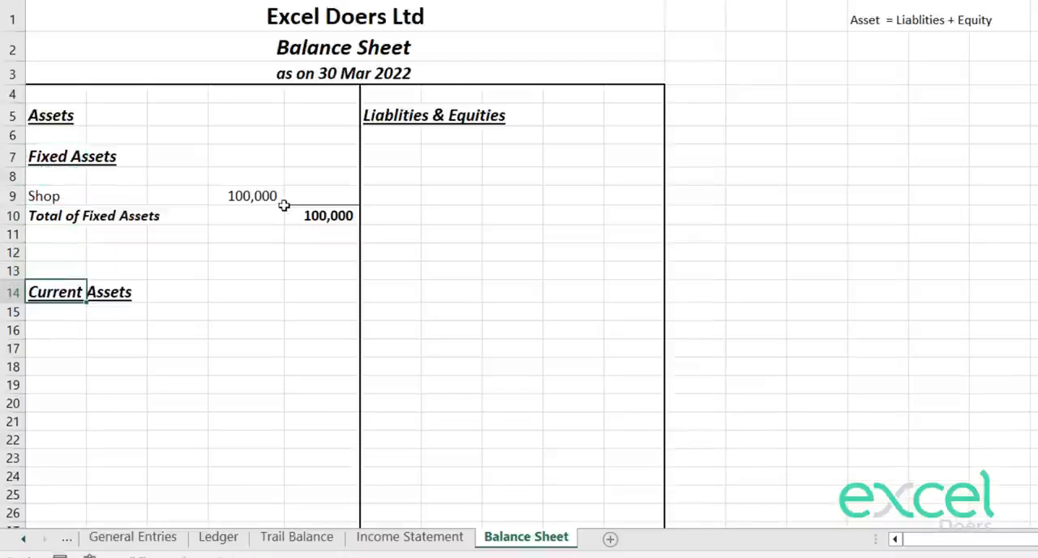
{"action": "key", "text": "Down"}
{"action": "key", "text": "Down"}
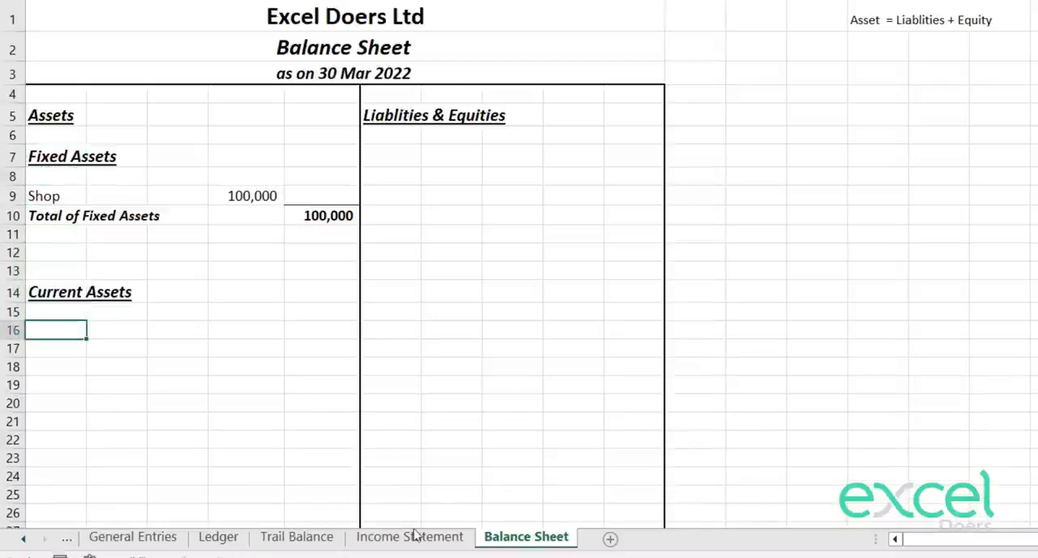
Step: On the Trail Balance sheet, highlight the "Fixed Assets" classification of the Shop account in yellow
{"action": "left_click", "coordinate": [295, 538]}
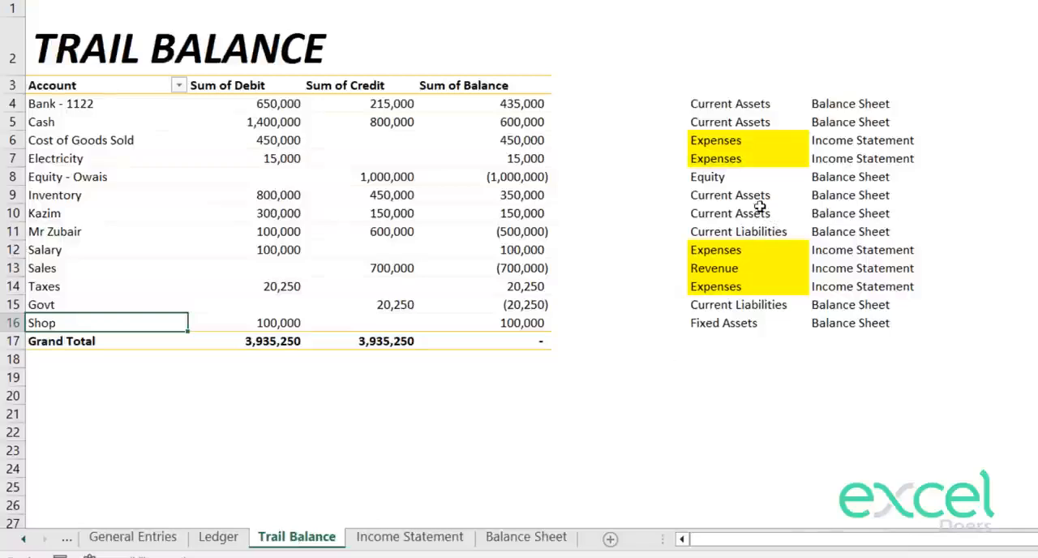
{"action": "left_click_drag", "start_coordinate": [755, 103], "coordinate": [756, 122]}
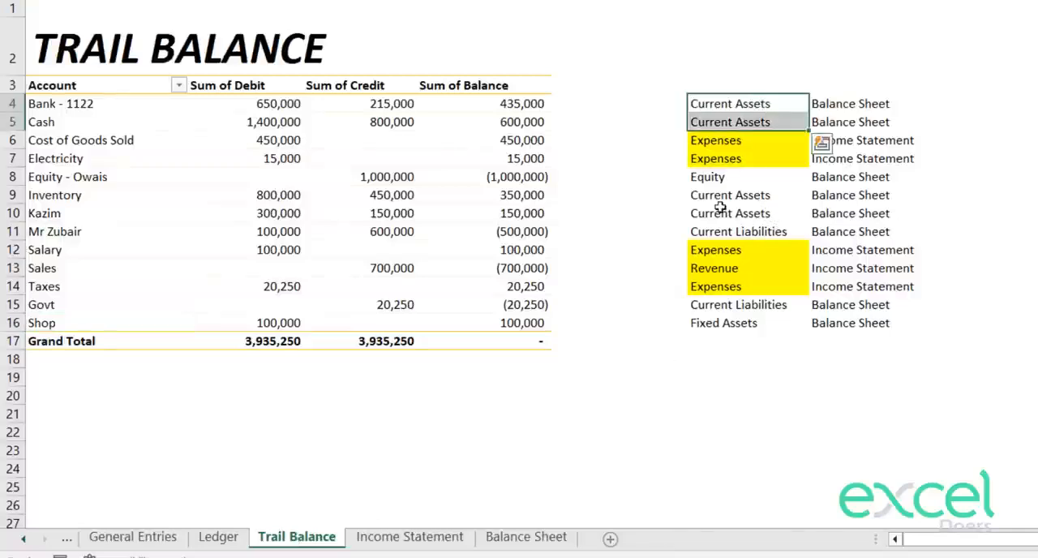
{"action": "left_click_drag", "start_coordinate": [720, 195], "coordinate": [722, 214]}
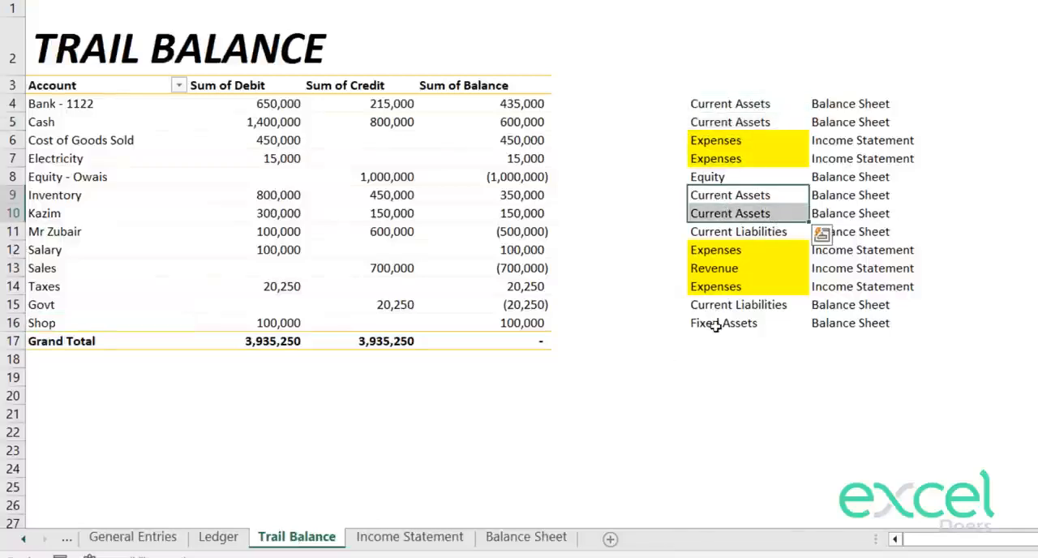
{"action": "left_click", "coordinate": [745, 323]}
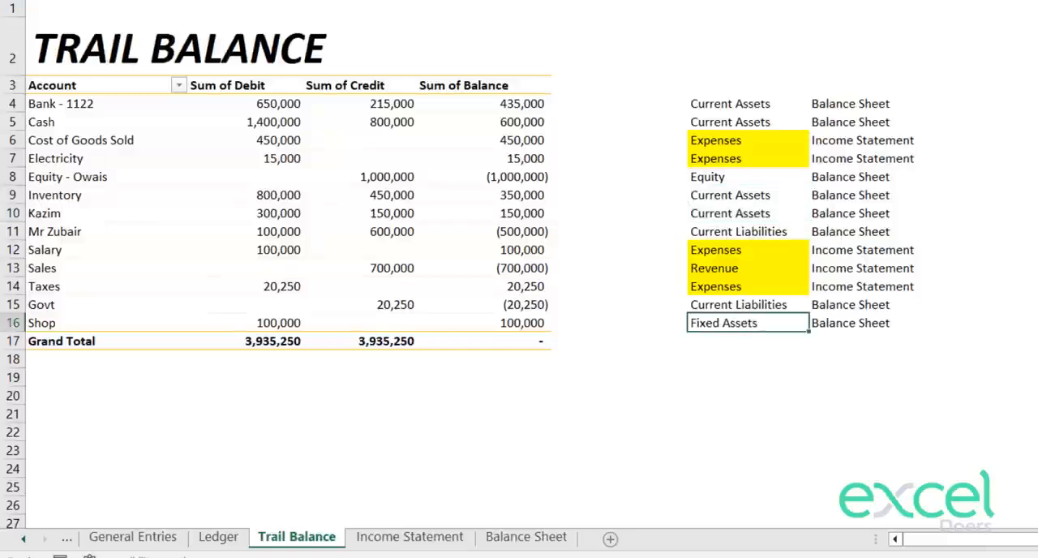
{"action": "key", "text": "F4"}
{"action": "key", "text": "Up"}
{"action": "key", "text": "Up"}
{"action": "key", "text": "Up"}
{"action": "key", "text": "Up"}
{"action": "key", "text": "Up"}
Step: Copy the Bank and Cash account names from the Trail Balance sheet to A16:A17 of the Balance Sheet
{"action": "left_click", "coordinate": [729, 104]}
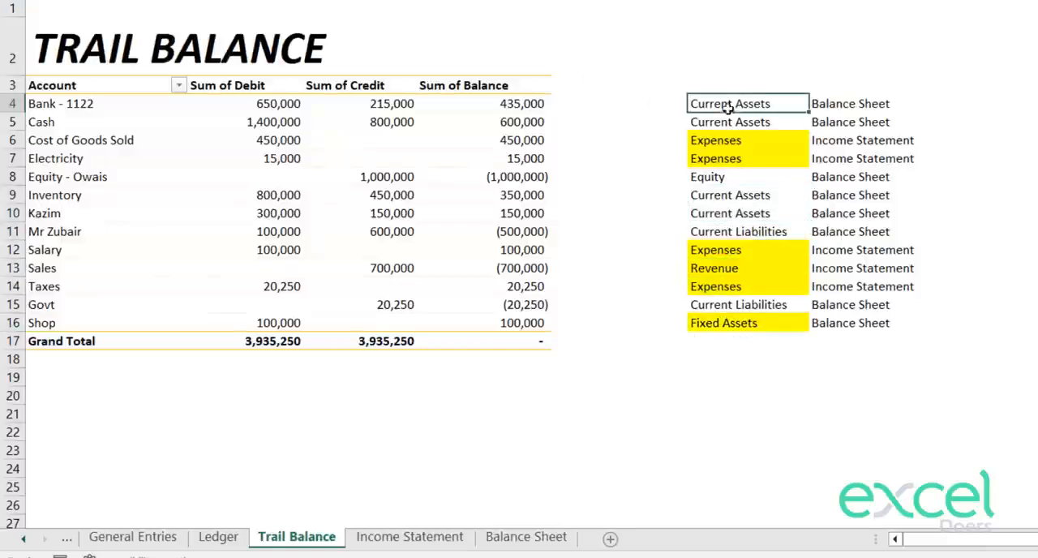
{"action": "left_click_drag", "start_coordinate": [77, 109], "coordinate": [74, 121]}
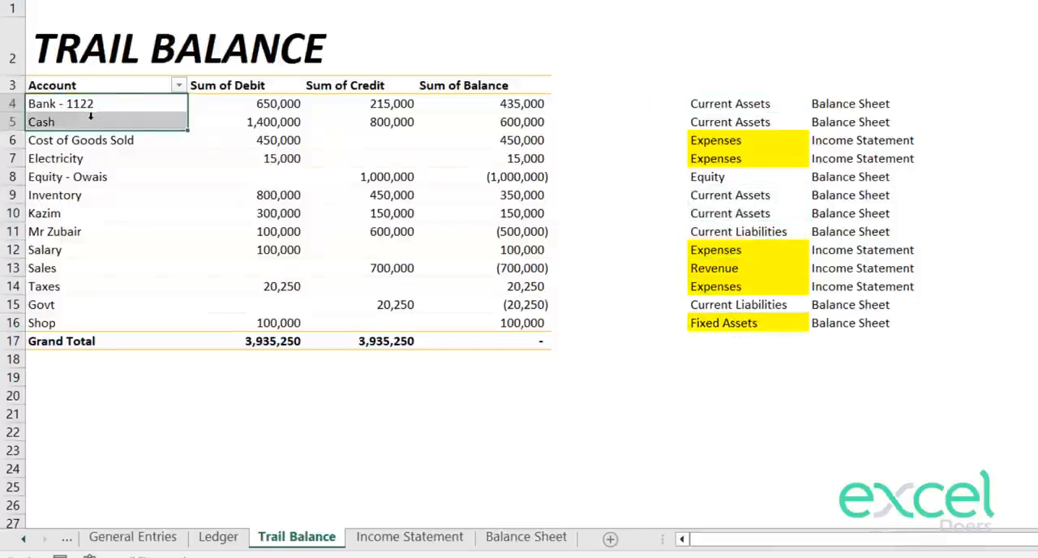
{"action": "key", "text": "ctrl+c"}
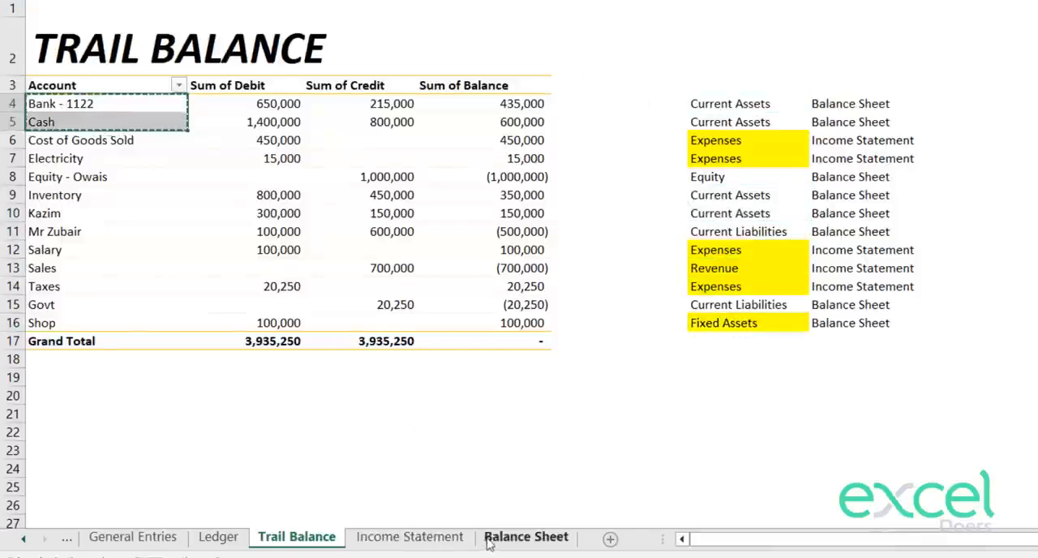
{"action": "left_click", "coordinate": [526, 537]}
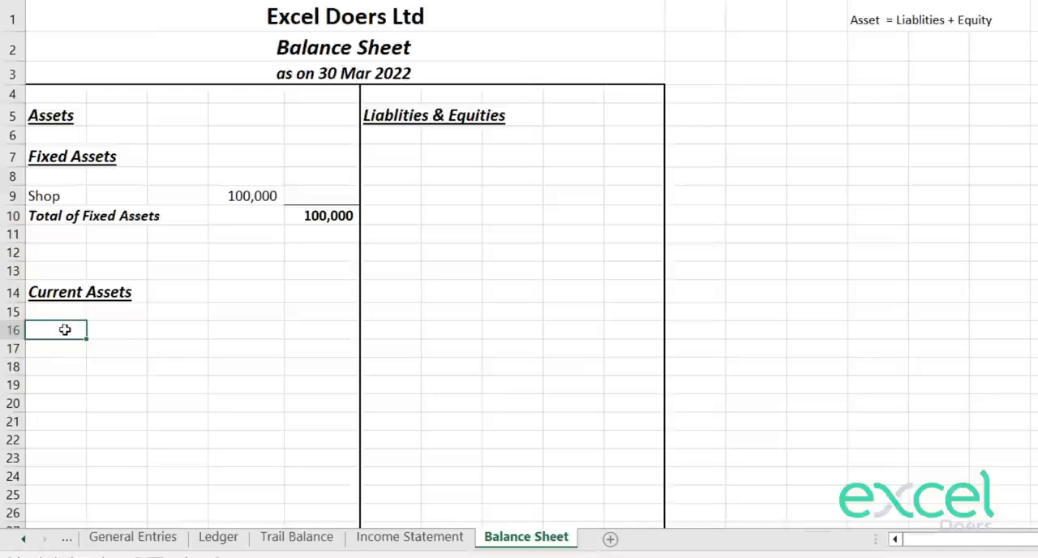
{"action": "right_click", "coordinate": [65, 329]}
{"action": "left_click", "coordinate": [169, 93]}
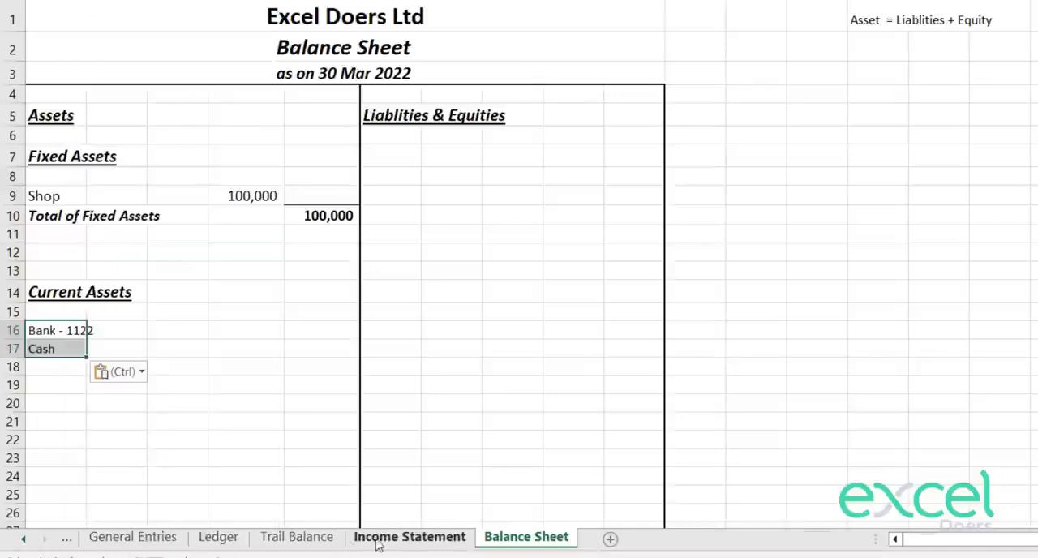
Step: Copy the Inventory account name and the account name beneath it from the Trail Balance sheet to A18:A19 of the Balance Sheet
{"action": "left_click", "coordinate": [297, 537]}
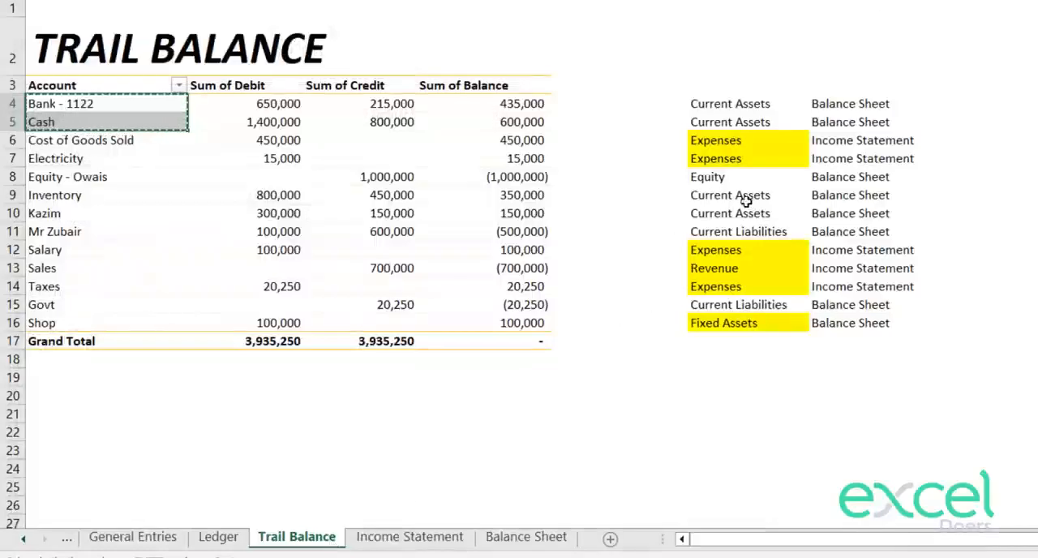
{"action": "left_click_drag", "start_coordinate": [745, 201], "coordinate": [70, 209]}
{"action": "key", "text": "ctrl+c"}
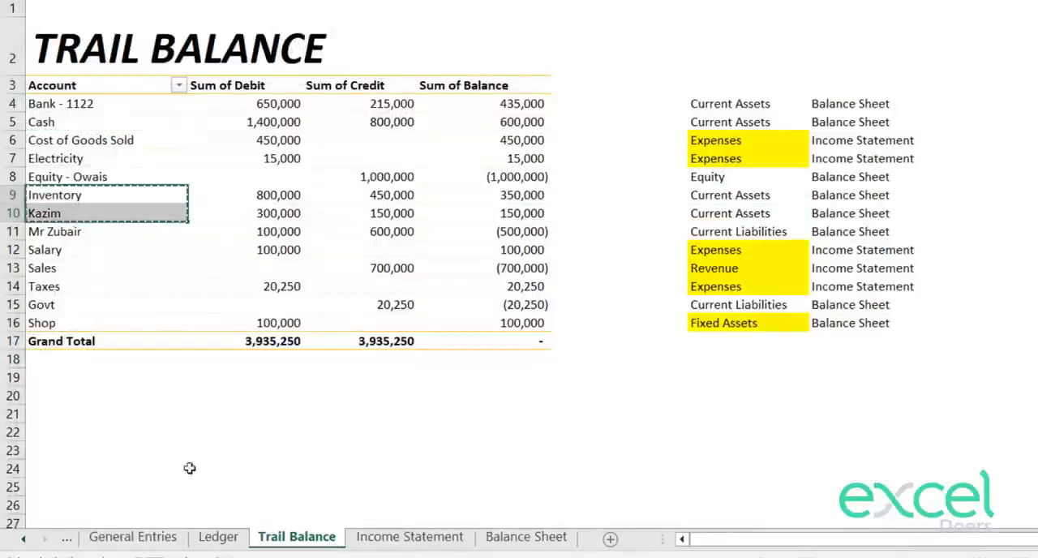
{"action": "left_click", "coordinate": [392, 540]}
{"action": "left_click", "coordinate": [490, 539]}
{"action": "left_click", "coordinate": [46, 370]}
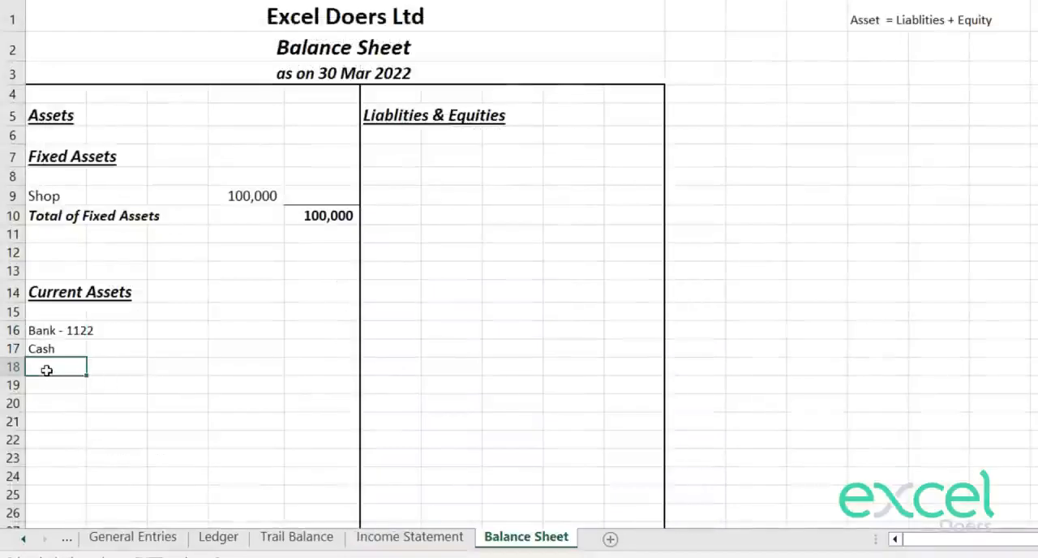
{"action": "right_click", "coordinate": [46, 370]}
{"action": "left_click", "coordinate": [149, 93]}
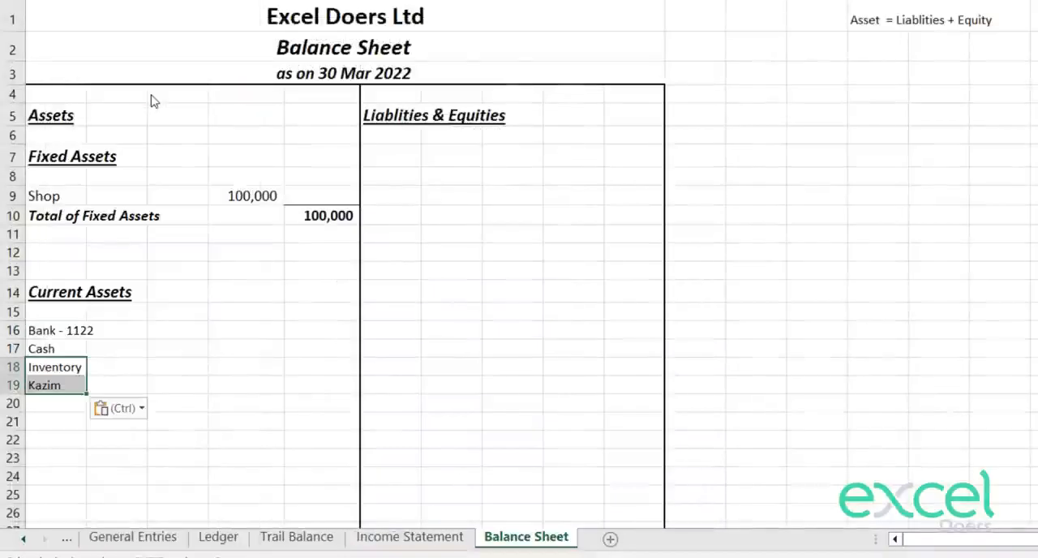
Step: On the Trail Balance sheet, highlight the four "Current Assets" classifications in rows 4, 5, 9 and 10 in yellow
{"action": "left_click", "coordinate": [294, 544]}
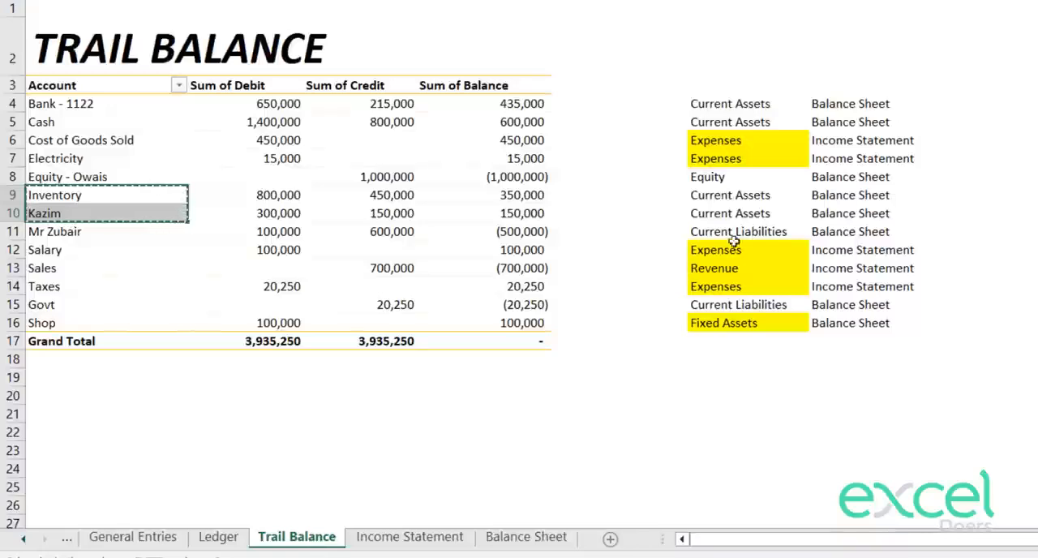
{"action": "left_click_drag", "start_coordinate": [741, 195], "coordinate": [737, 212]}
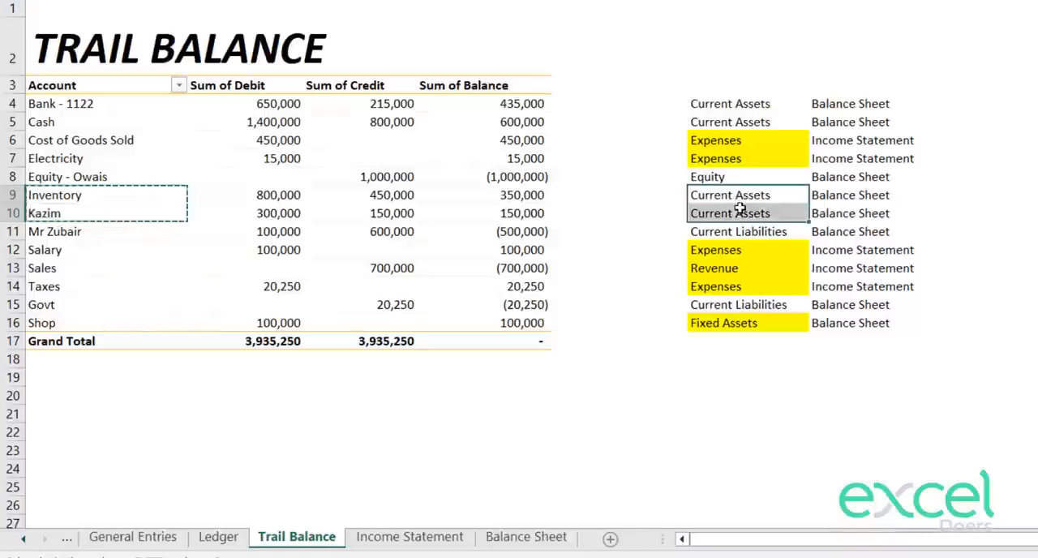
{"action": "key", "text": "ctrl+v"}
{"action": "key", "text": "Escape"}
{"action": "left_click_drag", "start_coordinate": [767, 109], "coordinate": [762, 121]}
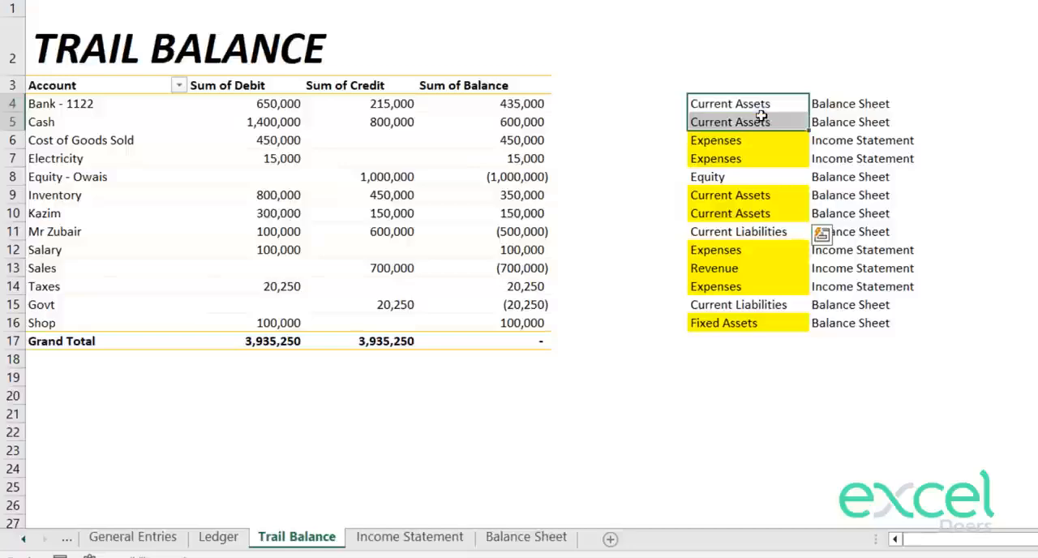
{"action": "key", "text": "F4"}
{"action": "left_click", "coordinate": [598, 357]}
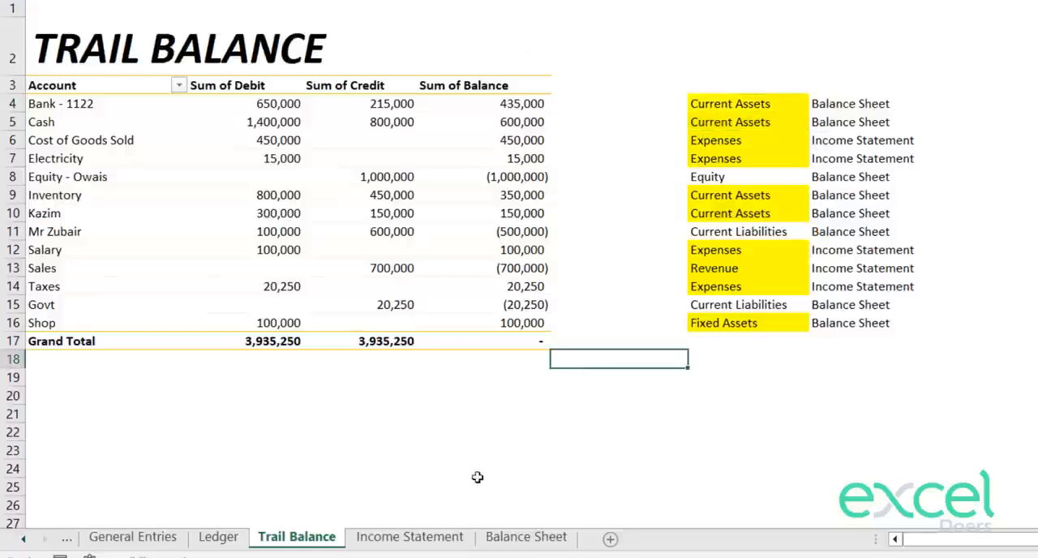
Step: On the Balance Sheet, fill the current asset amounts in D16:D19 by copying the Shop amount formula from D9
{"action": "left_click", "coordinate": [410, 537]}
{"action": "left_click", "coordinate": [526, 537]}
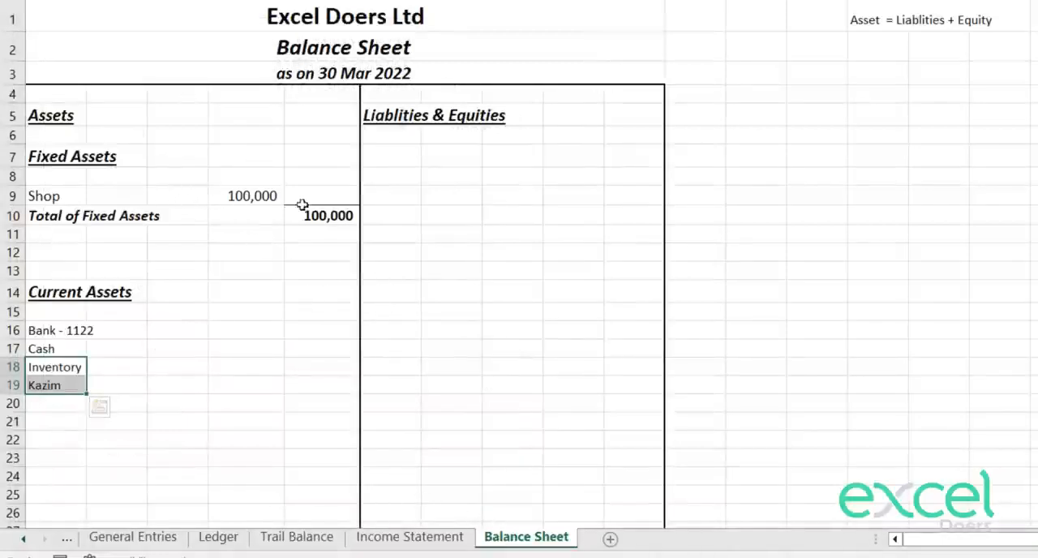
{"action": "left_click", "coordinate": [260, 197]}
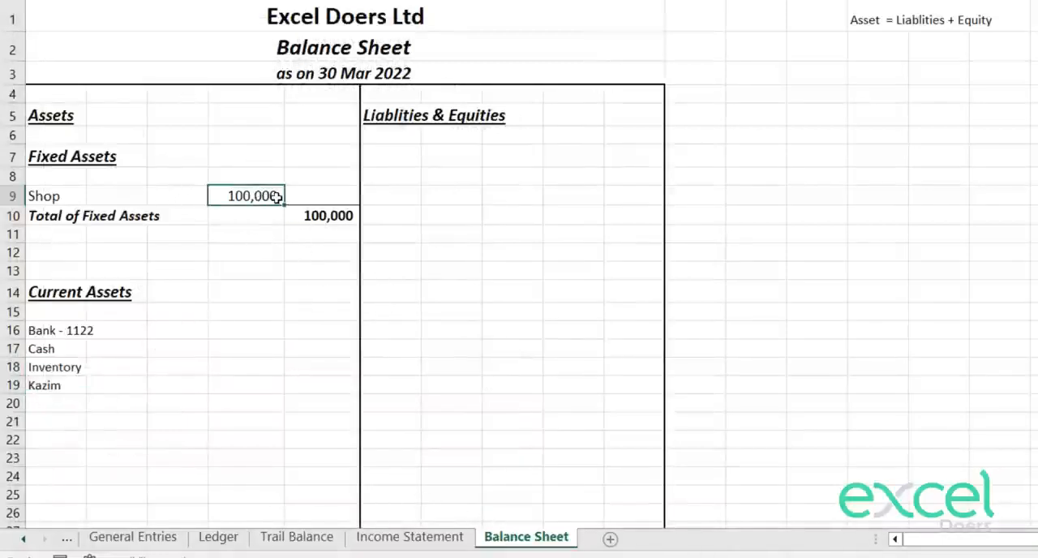
{"action": "key", "text": "ctrl+c"}
{"action": "key", "text": "Down"}
{"action": "key", "text": "Down"}
{"action": "key", "text": "Down"}
{"action": "key", "text": "Down"}
{"action": "key", "text": "Down"}
{"action": "key", "text": "Down"}
{"action": "key", "text": "Down"}
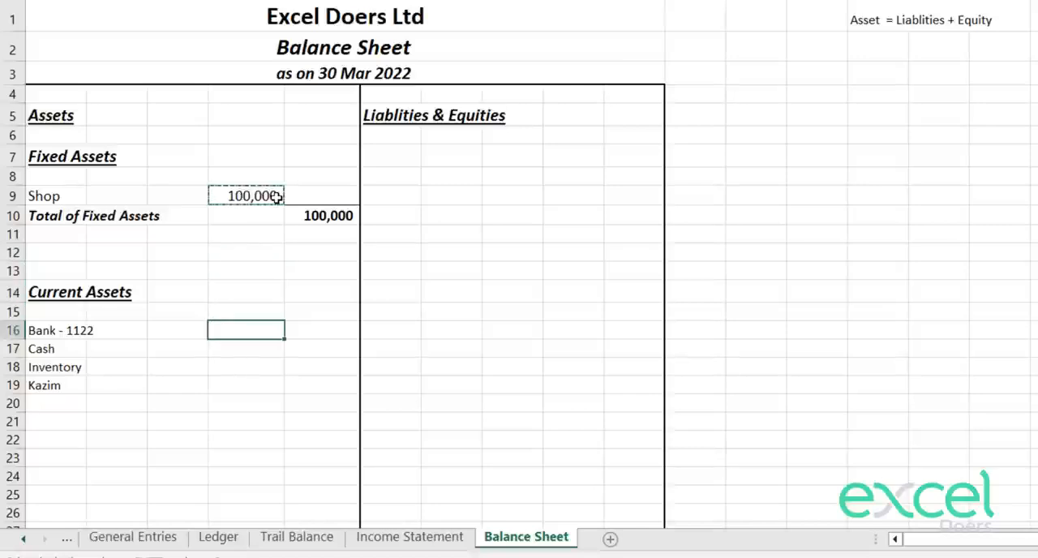
{"action": "key", "text": "shift+Down"}
{"action": "key", "text": "shift+Down"}
{"action": "key", "text": "shift+Down"}
{"action": "key", "text": "ctrl+v"}
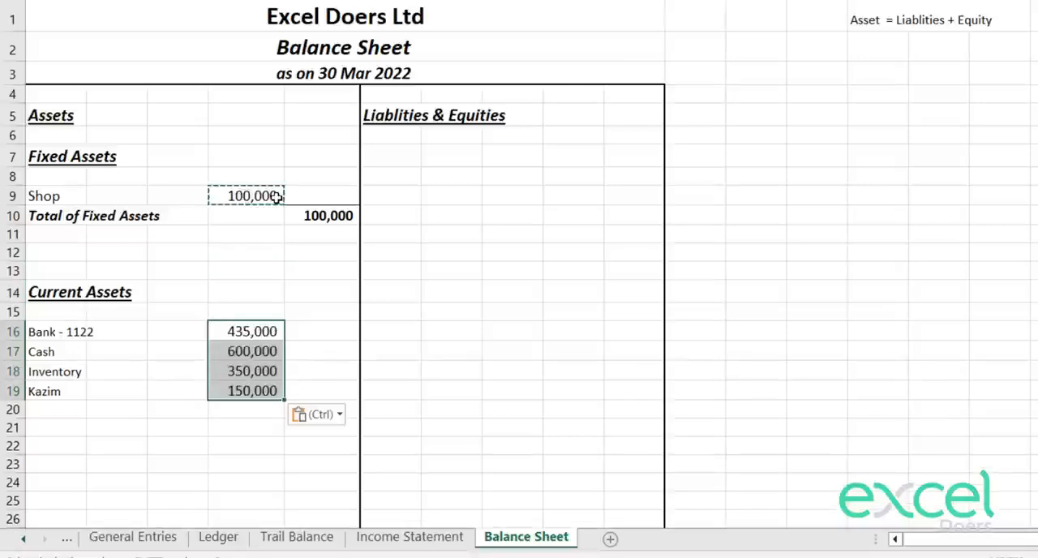
Step: Copy the "Total of Fixed Assets" row in A10:E10 to row 20, below the current assets
{"action": "key", "text": "Up"}
{"action": "key", "text": "Up"}
{"action": "key", "text": "Down"}
{"action": "key", "text": "Down"}
{"action": "key", "text": "Up"}
{"action": "key", "text": "Up"}
{"action": "key", "text": "Up"}
{"action": "key", "text": "Up"}
{"action": "key", "text": "Up"}
{"action": "key", "text": "Up"}
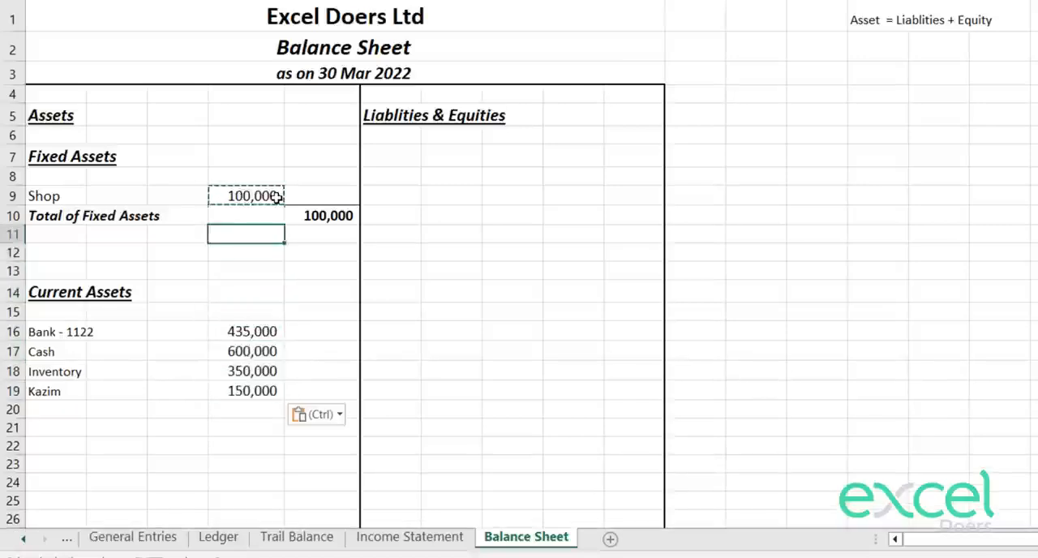
{"action": "key", "text": "Left"}
{"action": "key", "text": "Left"}
{"action": "key", "text": "shift+Right"}
{"action": "key", "text": "shift+Right"}
{"action": "key", "text": "shift+Right"}
{"action": "key", "text": "shift+Right"}
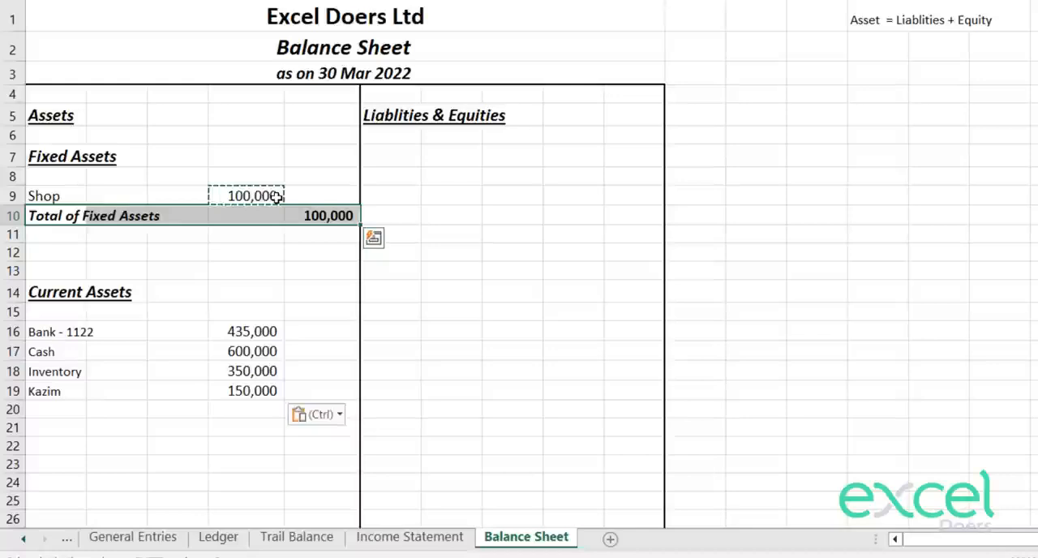
{"action": "key", "text": "ctrl+c"}
{"action": "key", "text": "Down"}
{"action": "key", "text": "Down"}
{"action": "key", "text": "Down"}
{"action": "key", "text": "Down"}
{"action": "key", "text": "Down"}
{"action": "key", "text": "Down"}
{"action": "key", "text": "Down"}
{"action": "key", "text": "Down"}
{"action": "key", "text": "Down"}
{"action": "key", "text": "Down"}
{"action": "key", "text": "ctrl+v"}
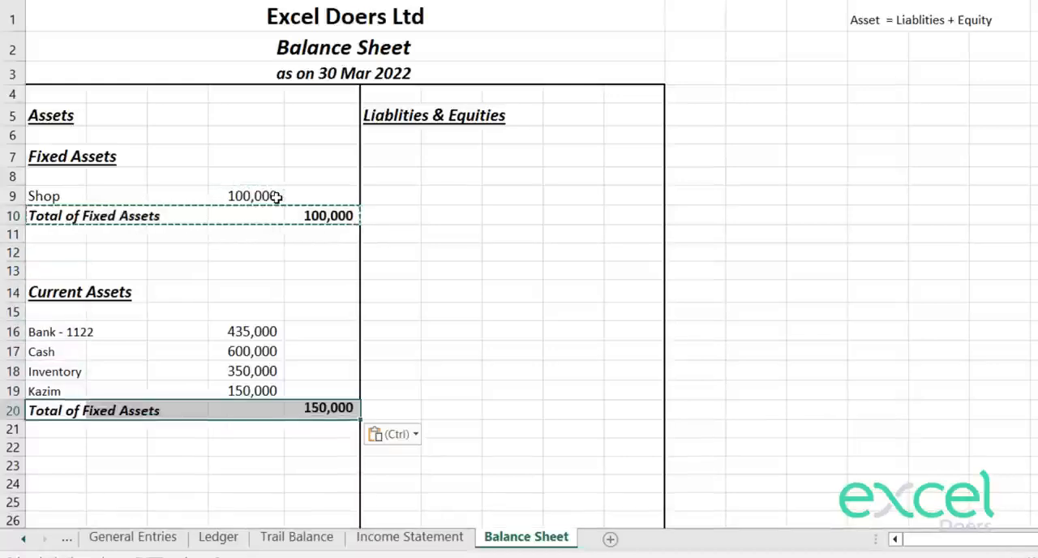
Step: Replace the formula in E20 with a SUM of the current asset amounts in D16:D19
{"action": "key", "text": "Right"}
{"action": "key", "text": "Right"}
{"action": "key", "text": "Right"}
{"action": "key", "text": "Right"}
{"action": "type", "text": "=SUM("}
{"action": "key", "text": "Left"}
{"action": "key", "text": "Up"}
{"action": "key", "text": "BackSpace"}
{"action": "key", "text": "BackSpace"}
{"action": "key", "text": "BackSpace"}
{"action": "key", "text": "BackSpace"}
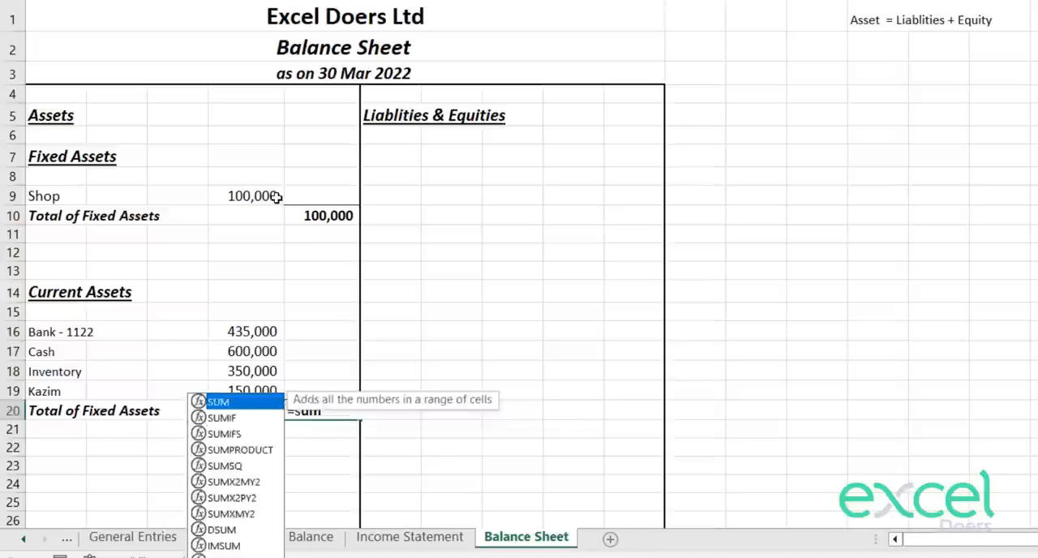
{"action": "type", "text": "("}
{"action": "key", "text": "Left"}
{"action": "key", "text": "Up"}
{"action": "key", "text": "shift+Up"}
{"action": "key", "text": "shift+Up"}
{"action": "key", "text": "shift+Up"}
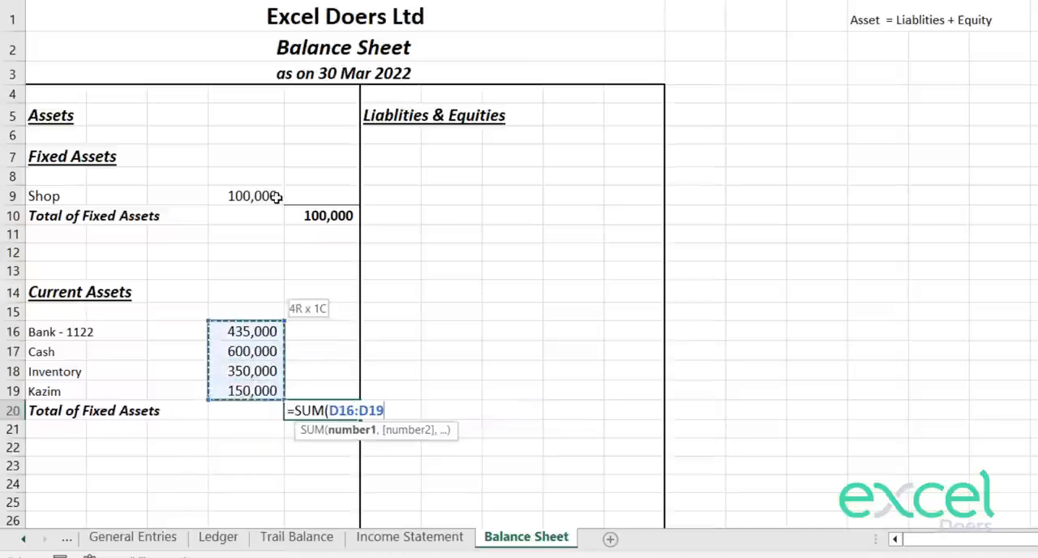
{"action": "key", "text": "Return"}
Step: Change the total label in A20 to "Total of Current Assets"
{"action": "key", "text": "Up"}
{"action": "key", "text": "Left"}
{"action": "key", "text": "Left"}
{"action": "key", "text": "Left"}
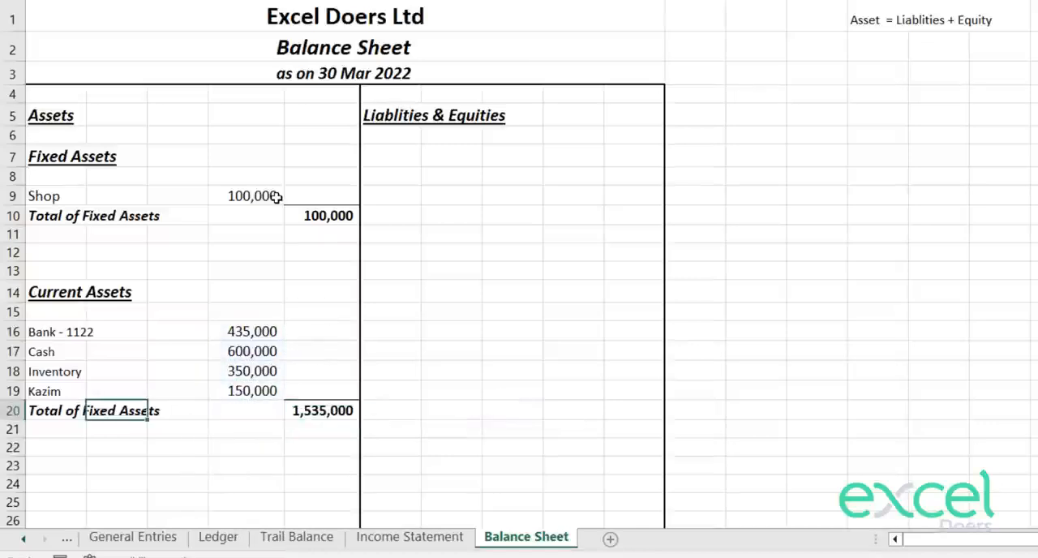
{"action": "key", "text": "Left"}
{"action": "key", "text": "Down"}
{"action": "key", "text": "Down"}
{"action": "key", "text": "Down"}
{"action": "key", "text": "Up"}
{"action": "key", "text": "Up"}
{"action": "key", "text": "Up"}
{"action": "key", "text": "F2"}
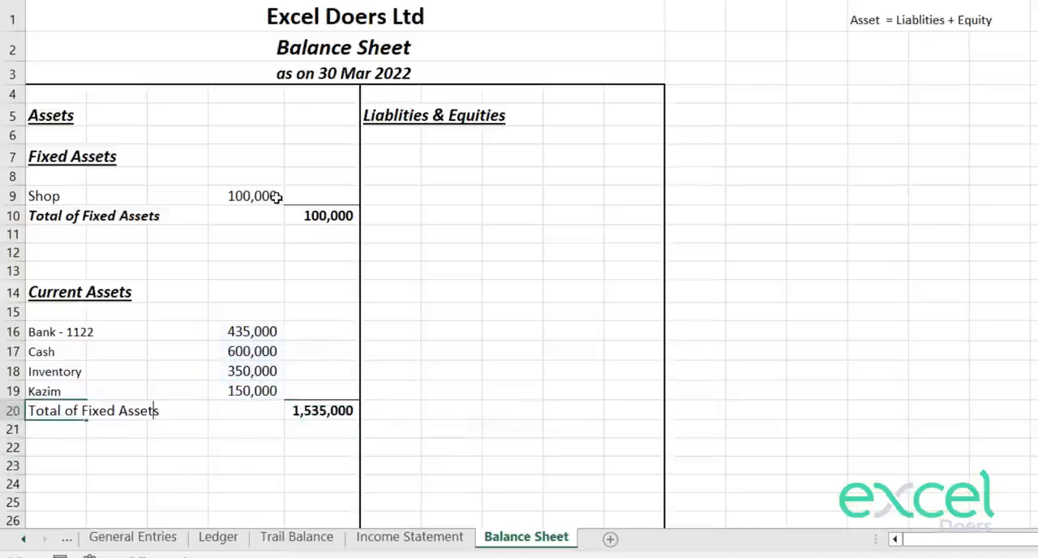
{"action": "key", "text": "ctrl+shift+Left"}
{"action": "key", "text": "ctrl+shift+Left"}
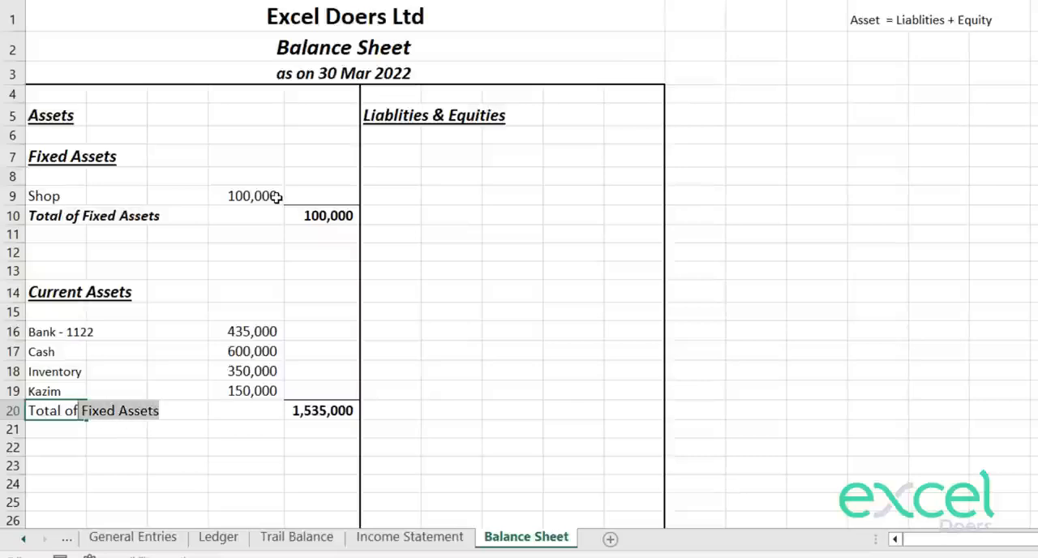
{"action": "type", "text": "Current"}
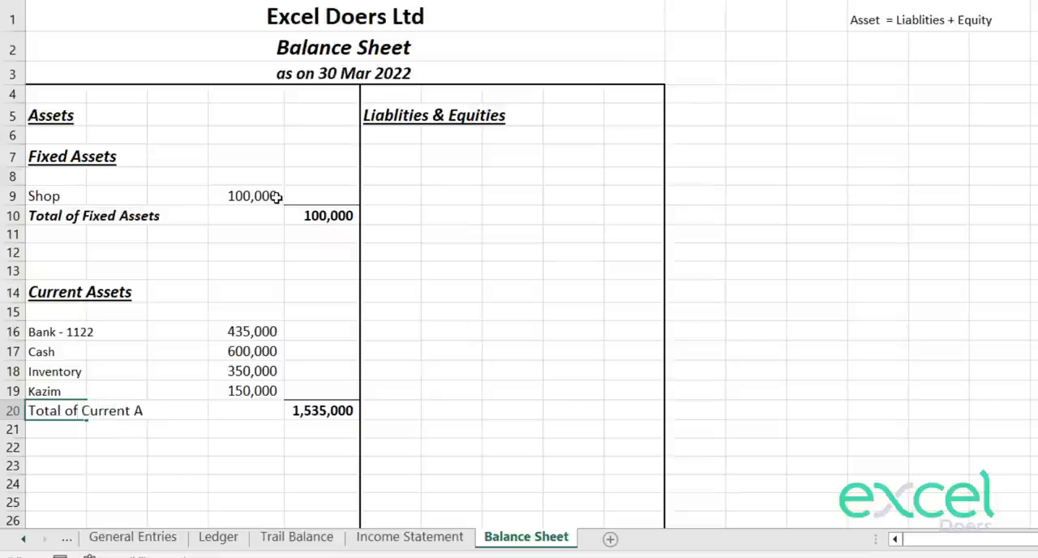
{"action": "type", "text": " Assets"}
{"action": "key", "text": "Return"}
{"action": "key", "text": "Down"}
{"action": "key", "text": "Down"}
{"action": "key", "text": "Down"}
{"action": "key", "text": "Down"}
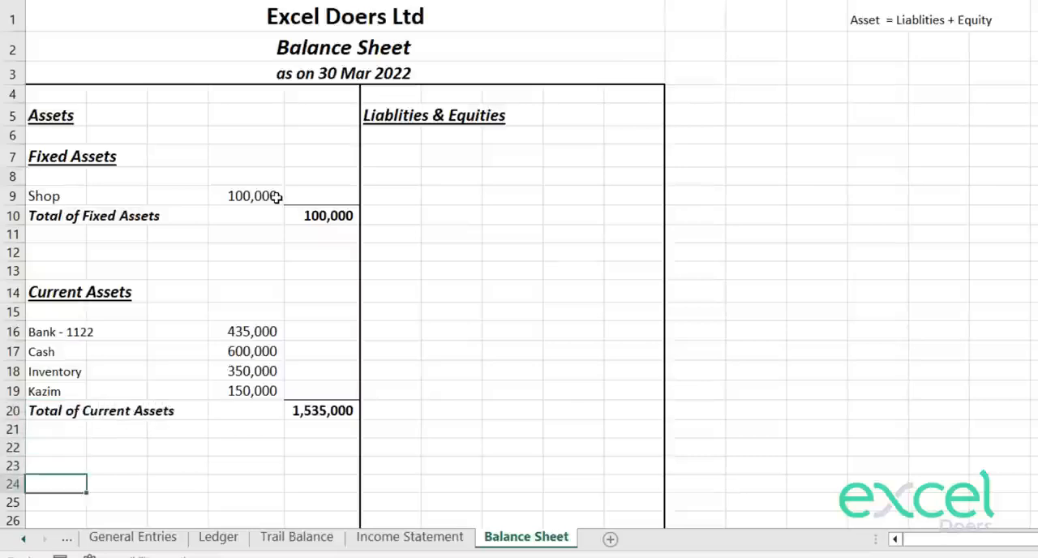
{"action": "key", "text": "Up"}
{"action": "scroll", "coordinate": [396, 337], "scroll_direction": "down", "scroll_amount": 1}
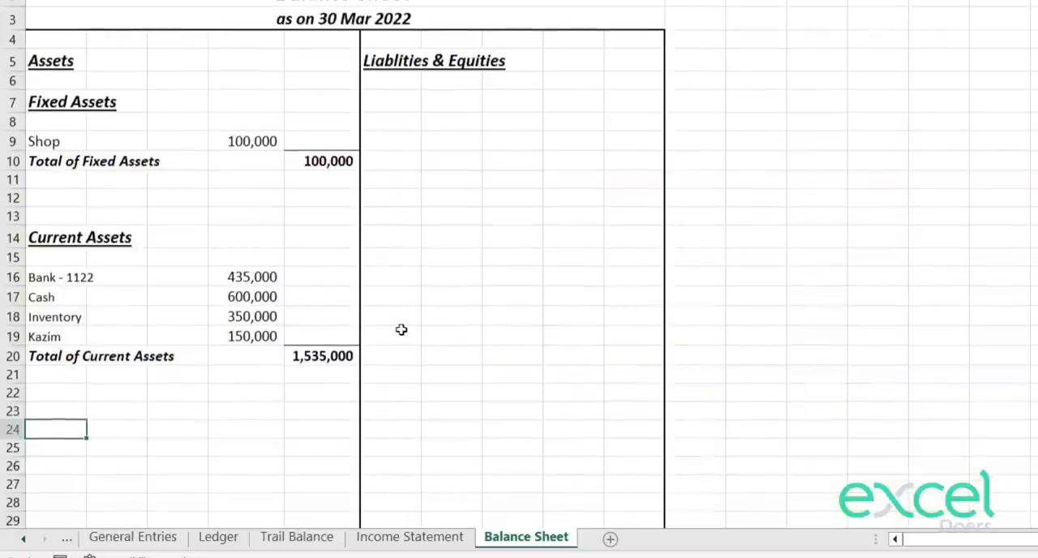
Step: Enter the label "TOTAL OF ASSETS" in A24, below the current assets total
{"action": "key", "text": "Up"}
{"action": "key", "text": "Down"}
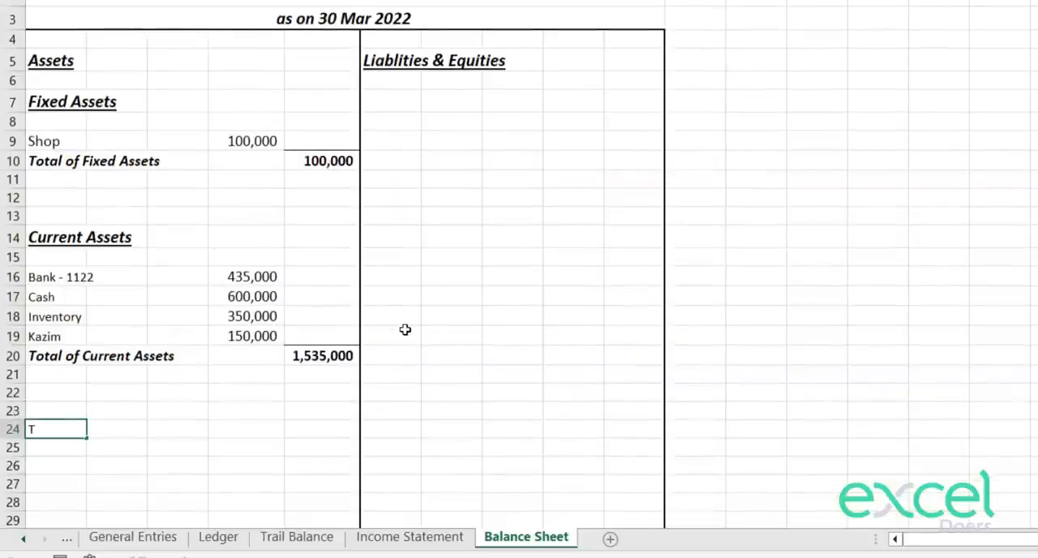
{"action": "type", "text": "TOTAL OF ASSET"}
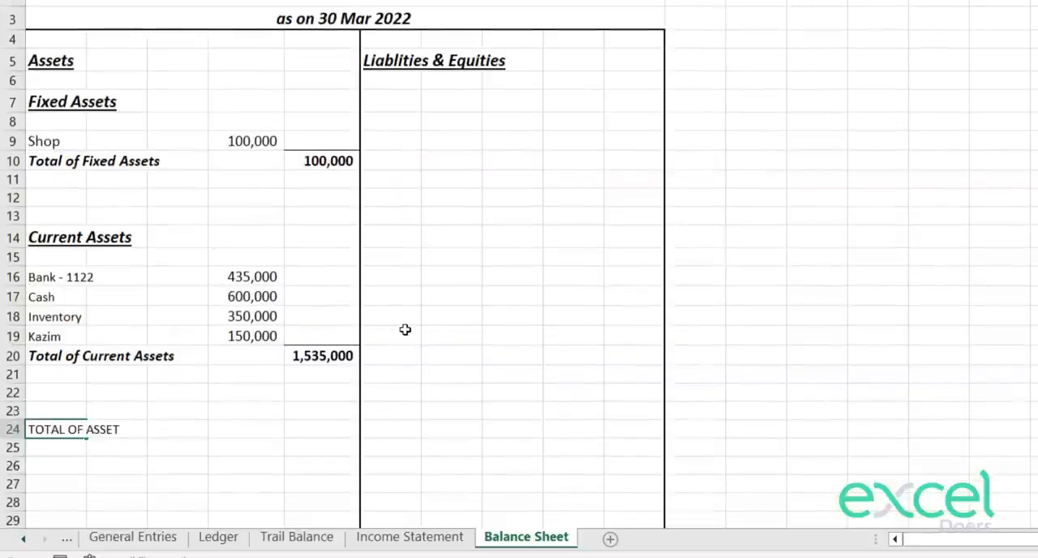
{"action": "type", "text": "S"}
{"action": "key", "text": "Return"}
Step: In E24, add the current assets total in E20 to the fixed assets total in E10 and make the amount bold
{"action": "key", "text": "Up"}
{"action": "key", "text": "Right"}
{"action": "key", "text": "Right"}
{"action": "key", "text": "Right"}
{"action": "type", "text": "="}
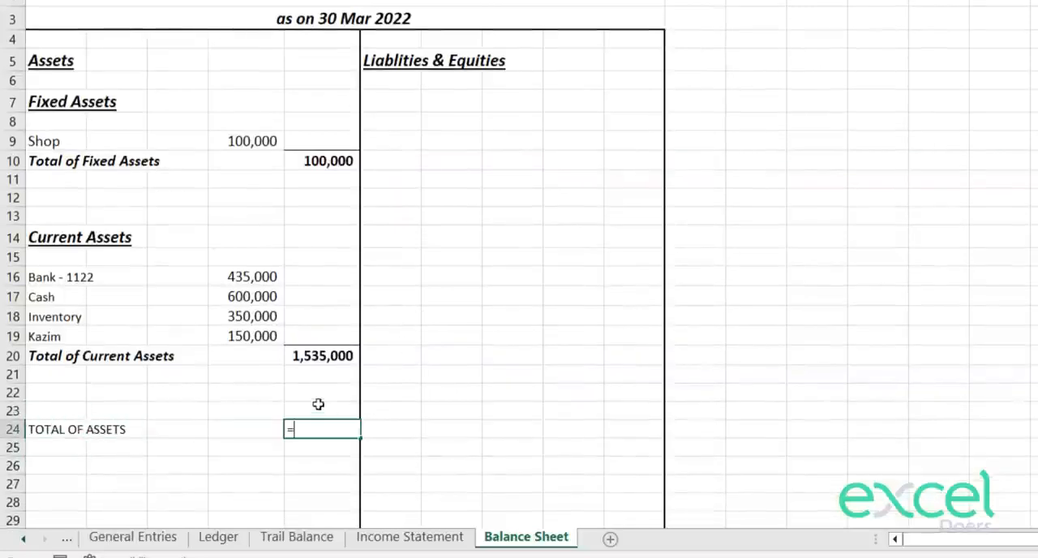
{"action": "left_click", "coordinate": [316, 354]}
{"action": "type", "text": "+"}
{"action": "left_click", "coordinate": [316, 158]}
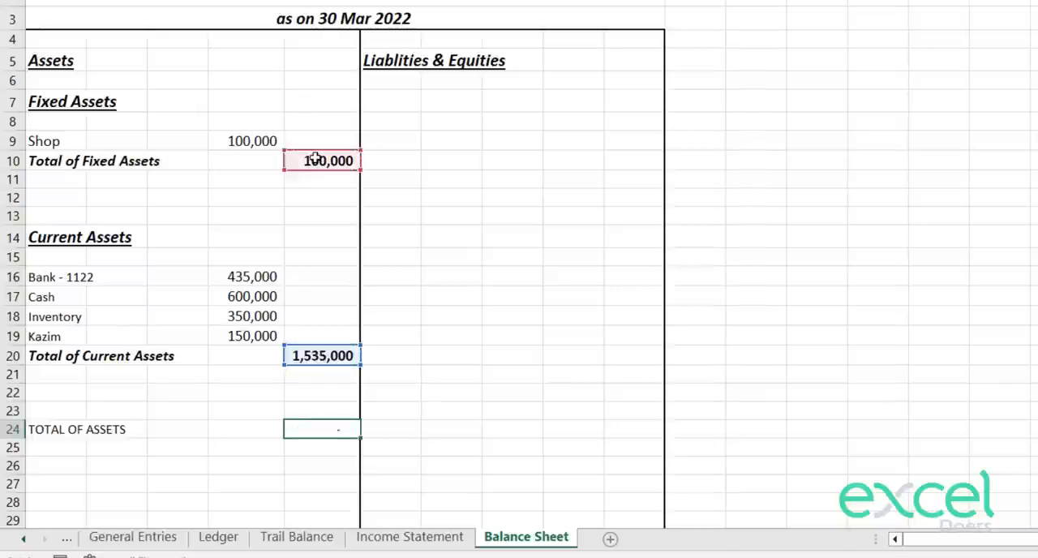
{"action": "key", "text": "Return"}
{"action": "key", "text": "Up"}
{"action": "key", "text": "ctrl+b"}
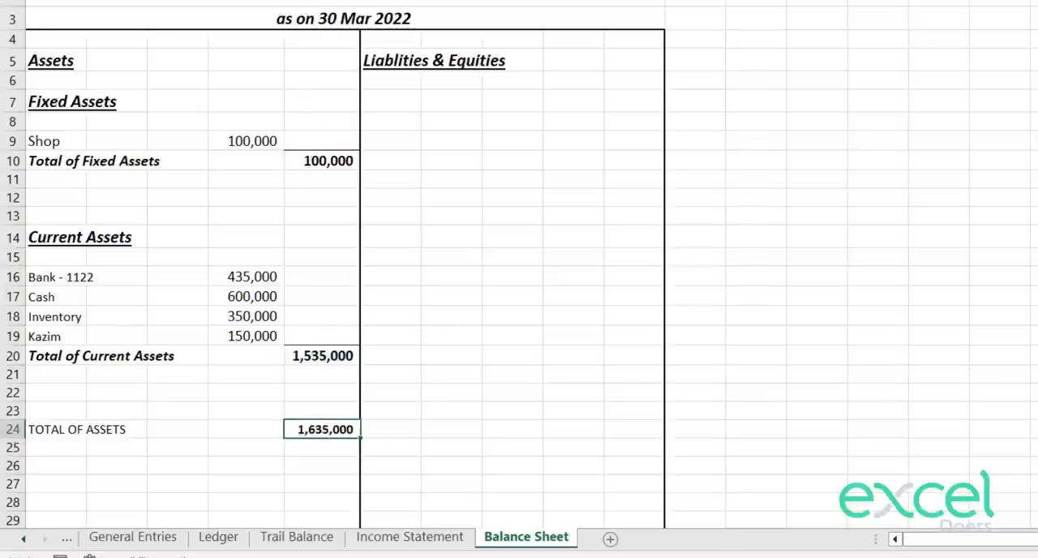
Step: Copy the formatting of the Total of Current Assets row A20:E20 onto the TOTAL OF ASSETS row A24:E24
{"action": "left_click_drag", "start_coordinate": [325, 357], "coordinate": [41, 355]}
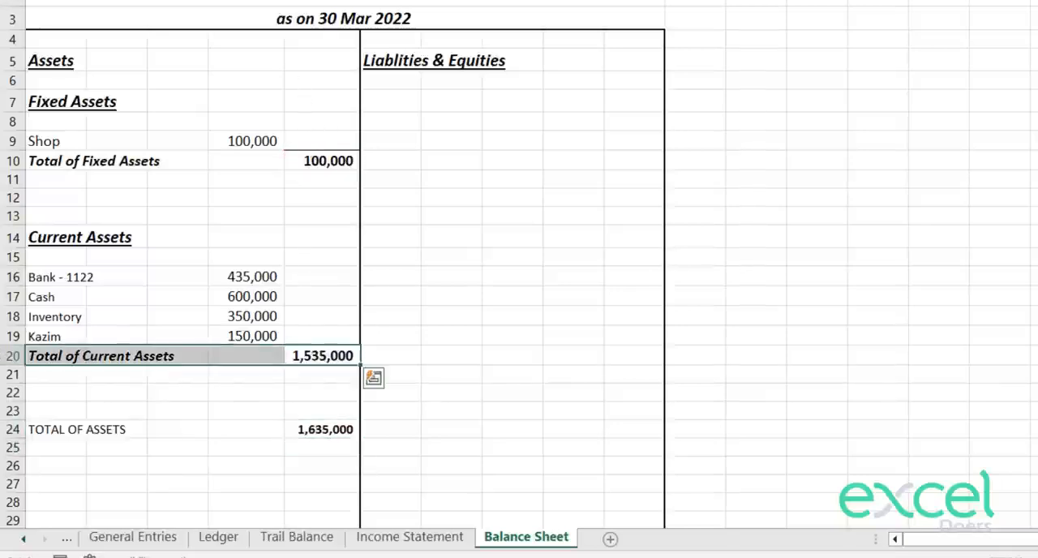
{"action": "key", "text": "ctrl+c"}
{"action": "left_click_drag", "start_coordinate": [70, 428], "coordinate": [340, 429]}
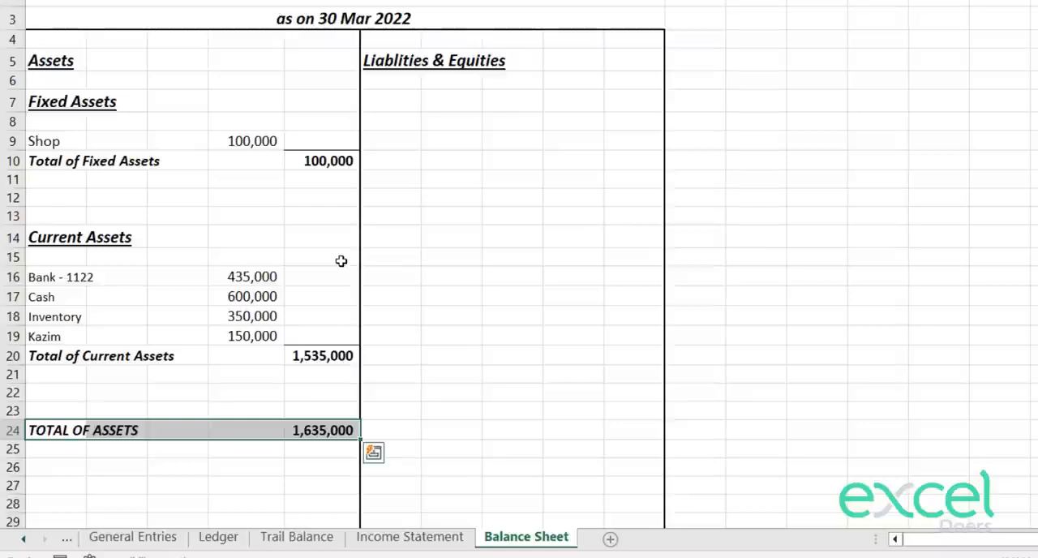
{"action": "key", "text": "Down"}
{"action": "key", "text": "Up"}
{"action": "key", "text": "Right"}
{"action": "key", "text": "Right"}
{"action": "key", "text": "Right"}
{"action": "key", "text": "Right"}
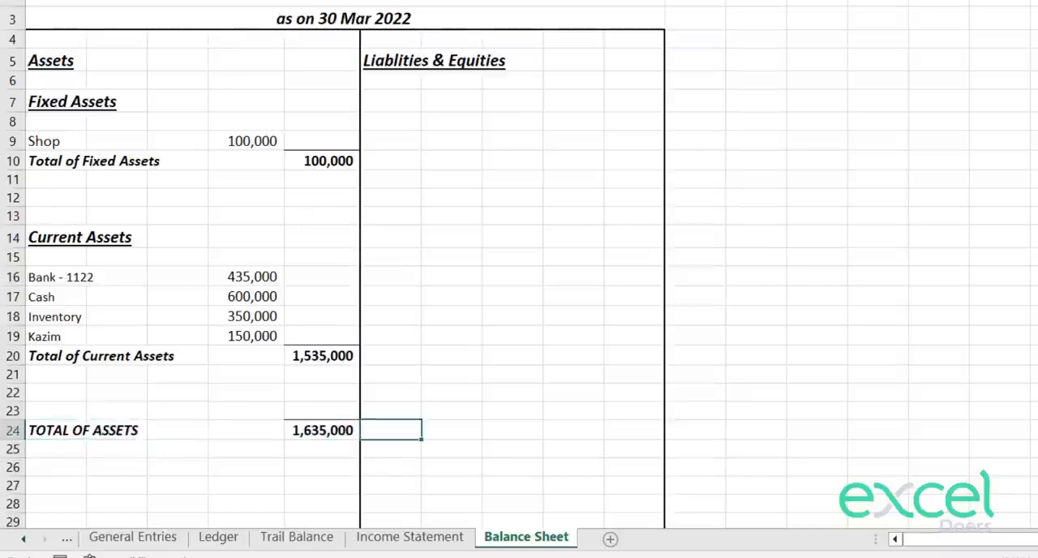
{"action": "left_click", "coordinate": [272, 2]}
{"action": "left_click", "coordinate": [311, 288]}
{"action": "key", "text": "Down"}
{"action": "key", "text": "Down"}
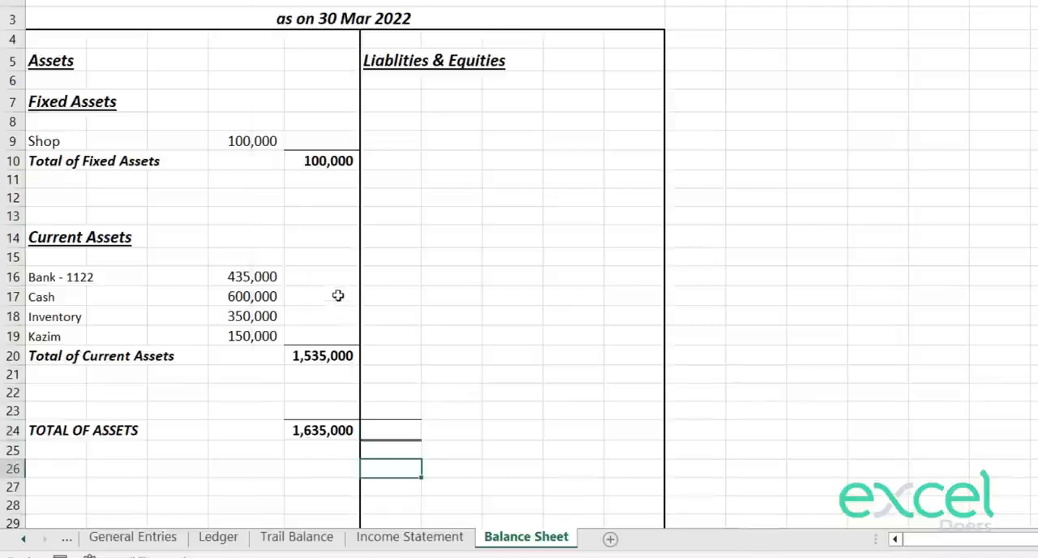
{"action": "key", "text": "Up"}
{"action": "key", "text": "ctrl+z"}
Step: Apply a top and double bottom border to the total assets amount in E24
{"action": "key", "text": "Left"}
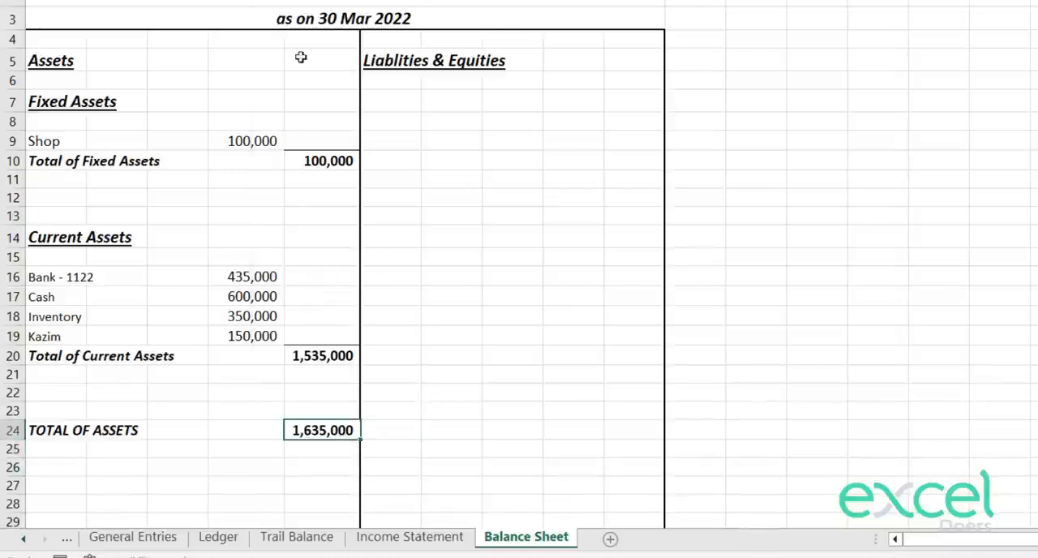
{"action": "key", "text": "ctrl+y"}
{"action": "key", "text": "Down"}
{"action": "key", "text": "Down"}
{"action": "key", "text": "Down"}
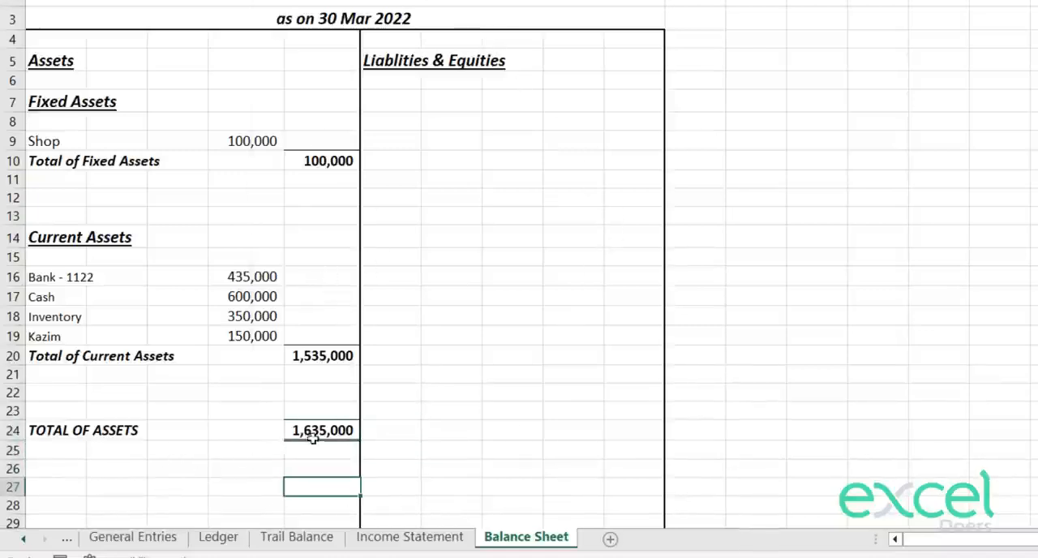
Step: Review the asset totals and the empty liabilities side against the accounting equation noted in N1
{"action": "left_click_drag", "start_coordinate": [313, 432], "coordinate": [57, 431]}
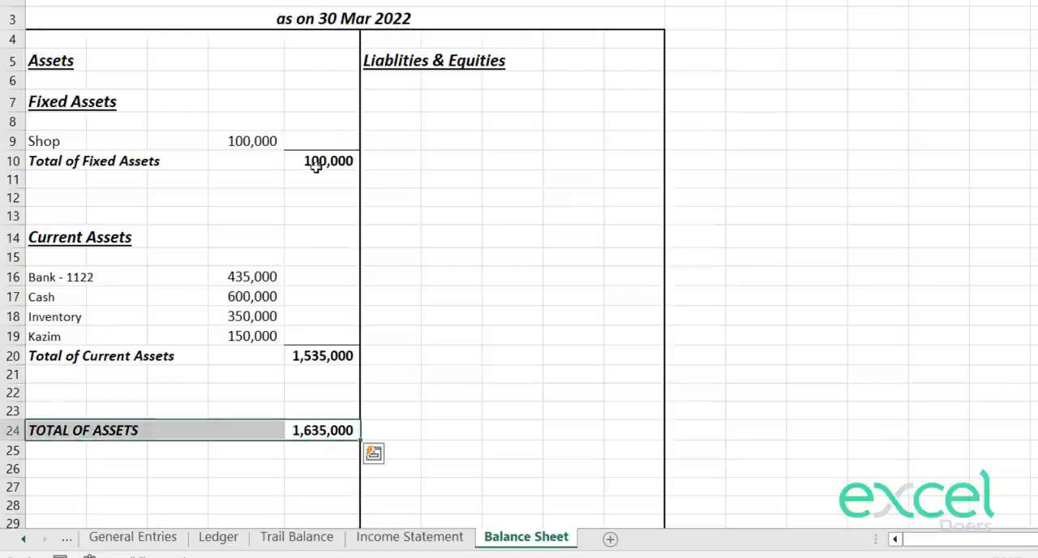
{"action": "left_click", "coordinate": [344, 318]}
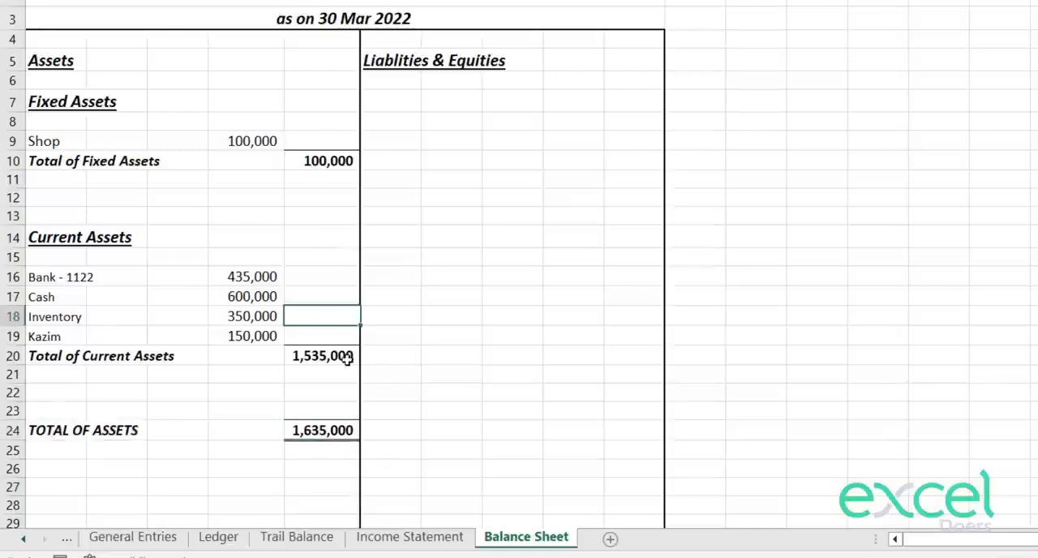
{"action": "mouse_move", "coordinate": [380, 105]}
{"action": "left_mouse_down"}
{"action": "mouse_move", "coordinate": [512, 125]}
{"action": "mouse_move", "coordinate": [546, 392]}
{"action": "left_mouse_up"}
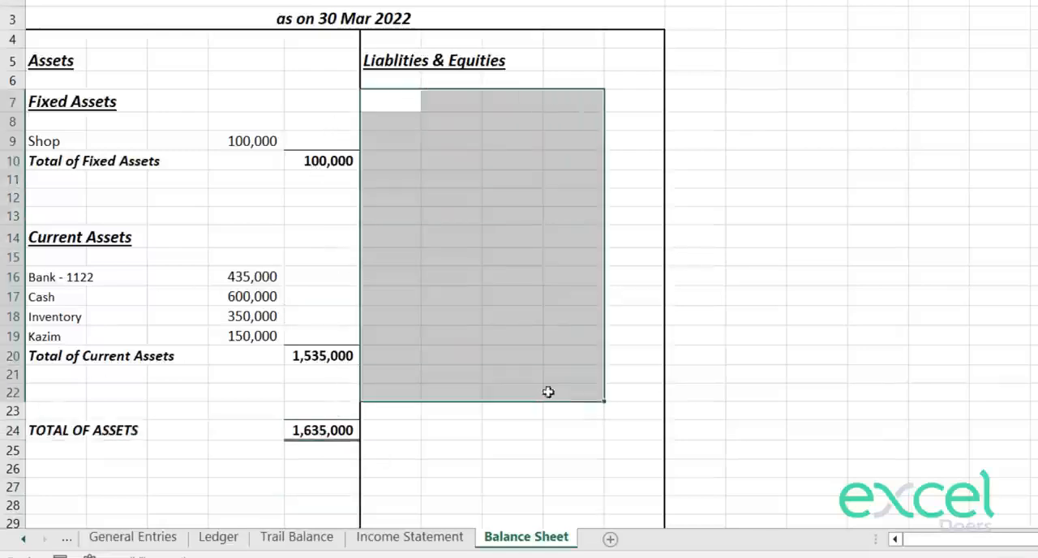
{"action": "scroll", "coordinate": [547, 391], "scroll_direction": "up", "scroll_amount": 1}
{"action": "left_click", "coordinate": [873, 16]}
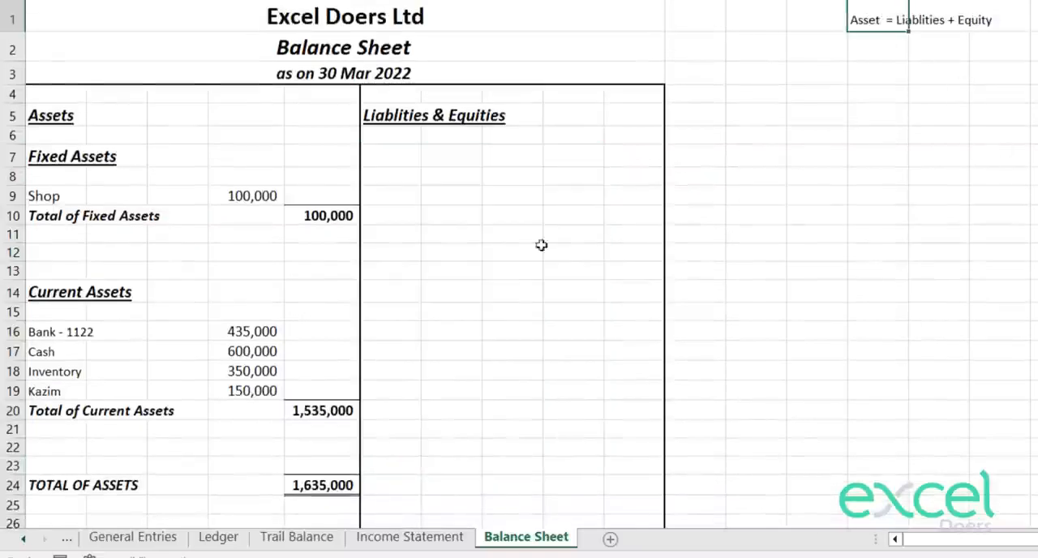
{"action": "left_click", "coordinate": [415, 152]}
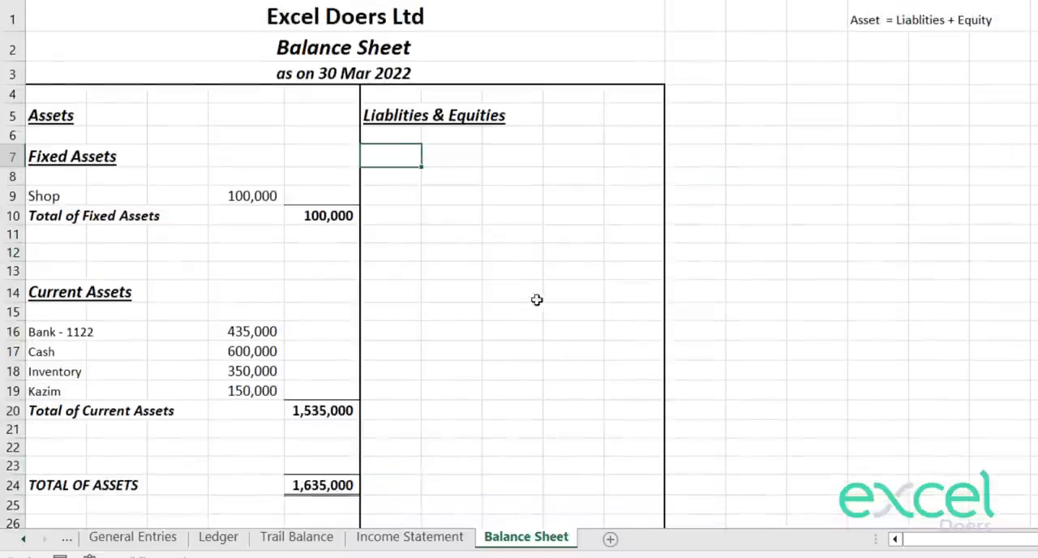
{"action": "scroll", "coordinate": [537, 300], "scroll_direction": "down", "scroll_amount": 1}
{"action": "left_click", "coordinate": [305, 428]}
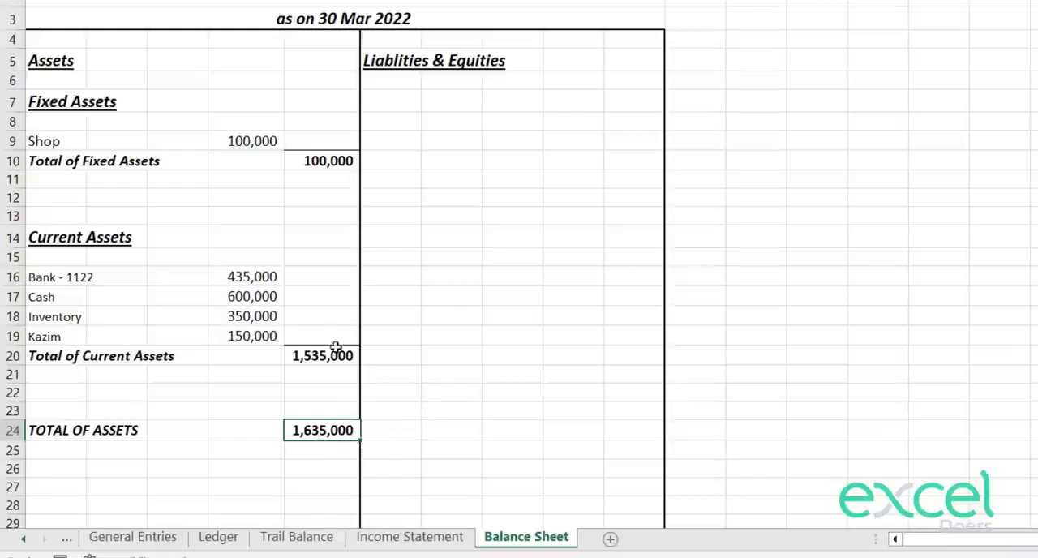
{"action": "scroll", "coordinate": [338, 351], "scroll_direction": "up", "scroll_amount": 1}
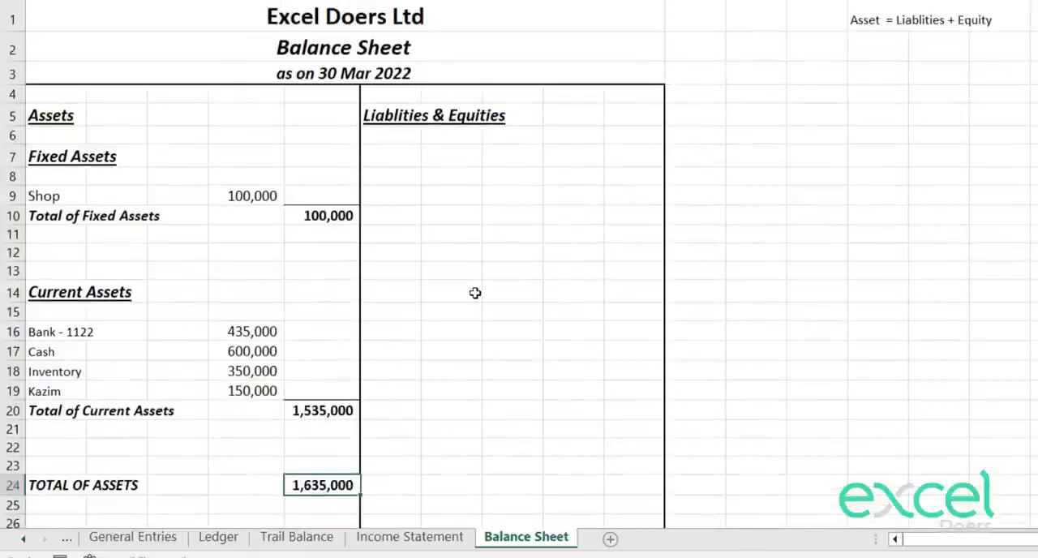
Step: Enter the heading "Fixed Liabilities" in F7 under Liablities & Equities
{"action": "left_click", "coordinate": [410, 159]}
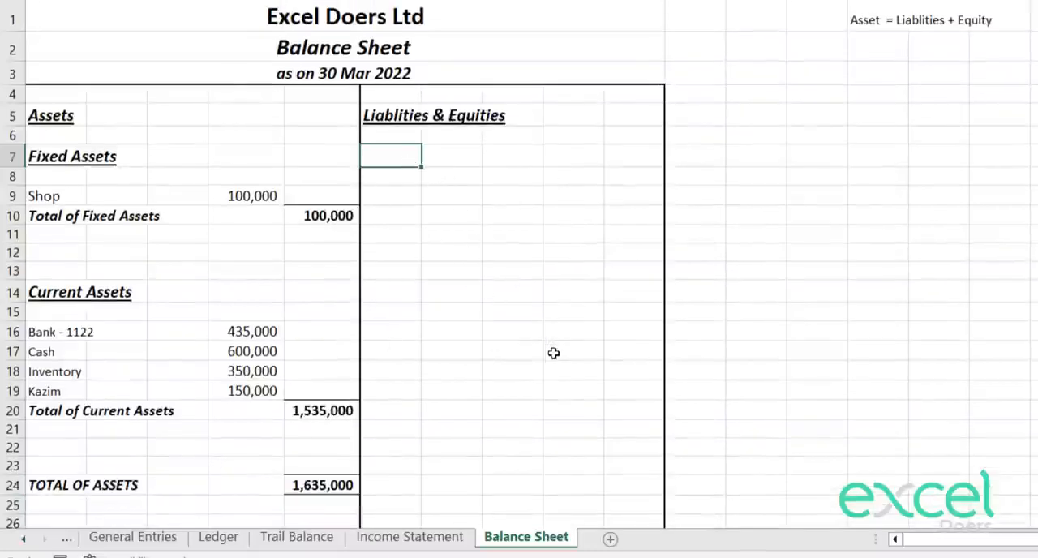
{"action": "type", "text": "Fix"}
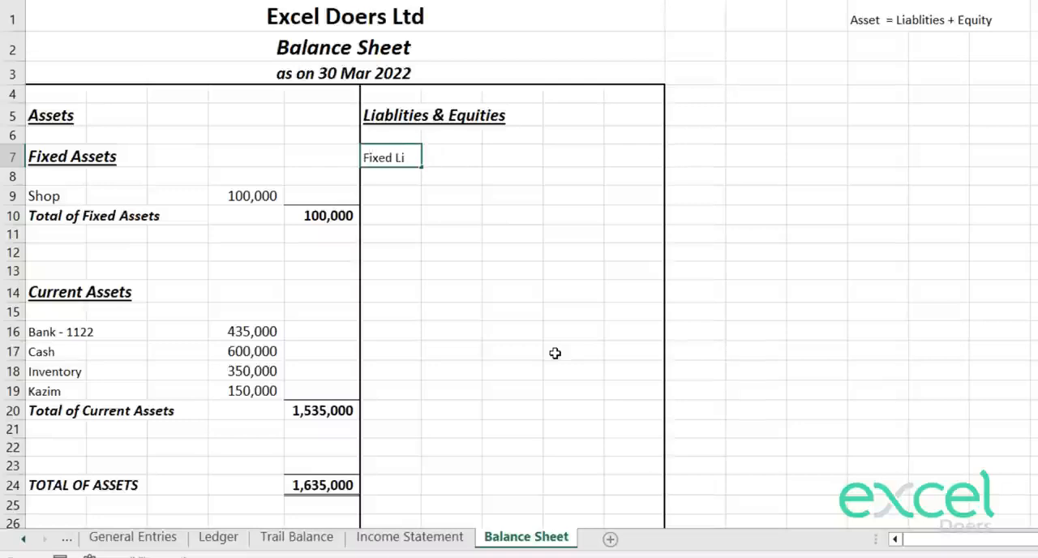
{"action": "type", "text": "ed Liabi"}
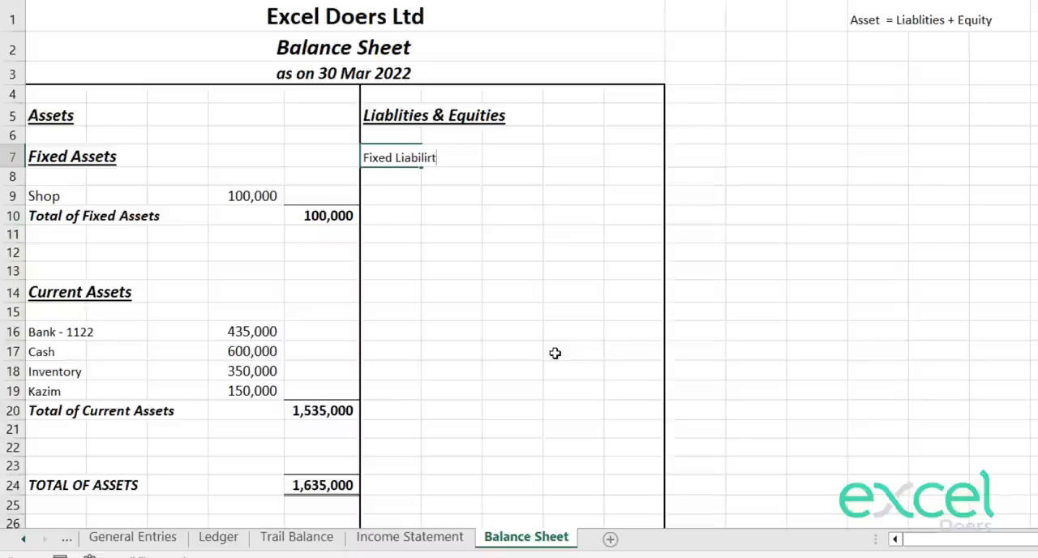
{"action": "type", "text": "lities"}
{"action": "key", "text": "Return"}
Step: Insert a row at row 6 and enter the heading "Liablities" in F7, directly above Fixed Liabilities
{"action": "key", "text": "Up"}
{"action": "key", "text": "Up"}
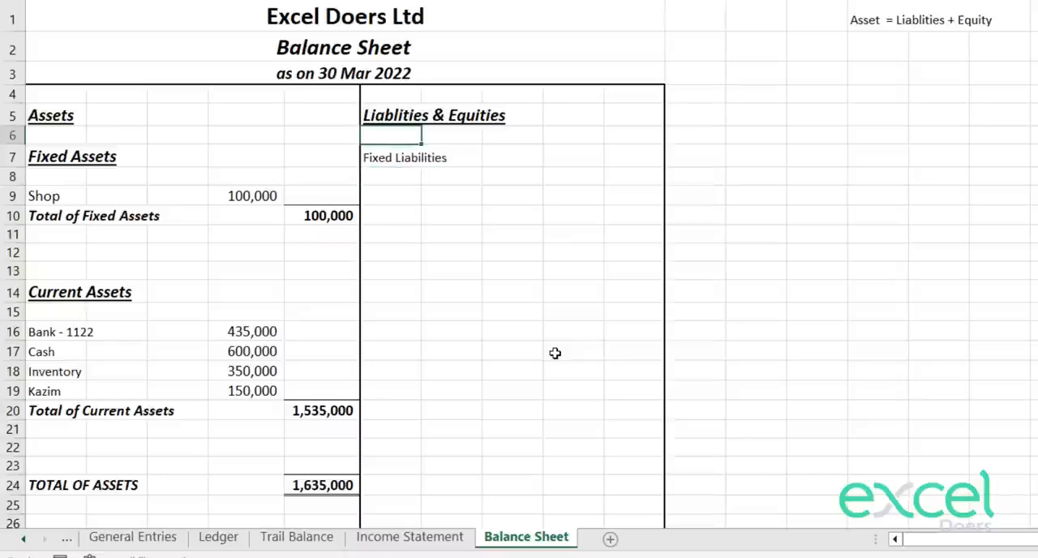
{"action": "key", "text": "shift+space"}
{"action": "key", "text": "ctrl+shift+plus"}
{"action": "key", "text": "Down"}
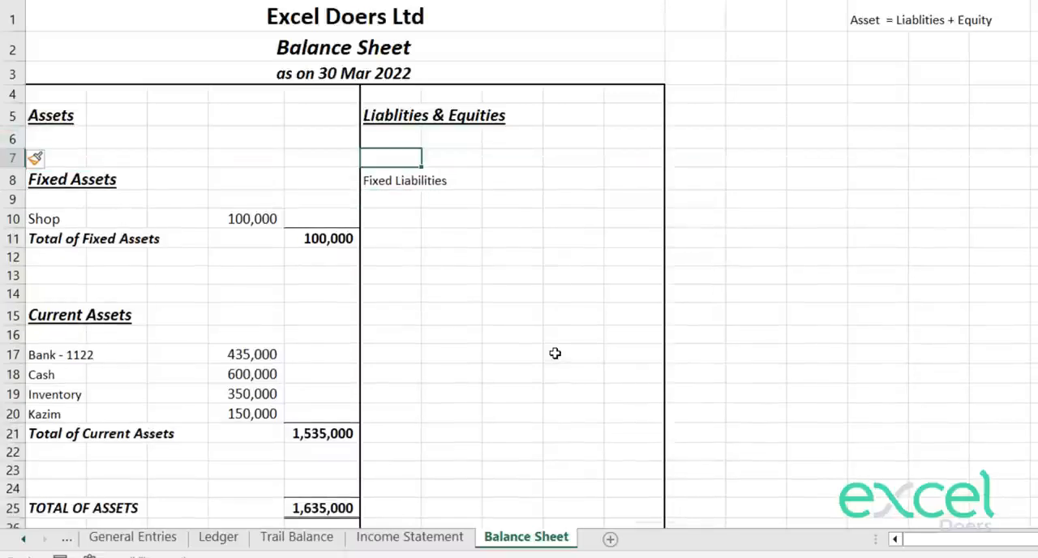
{"action": "type", "text": "Liablities"}
{"action": "key", "text": "Return"}
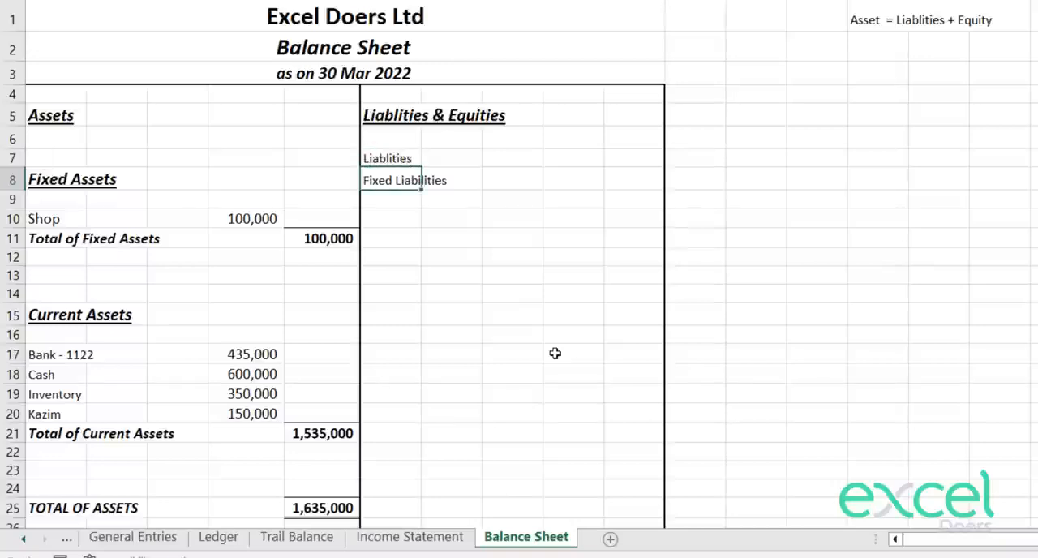
Step: Format the Liablities heading in F7 to match the Fixed Assets heading in A8
{"action": "key", "text": "Up"}
{"action": "key", "text": "ctrl+b"}
{"action": "key", "text": "Up"}
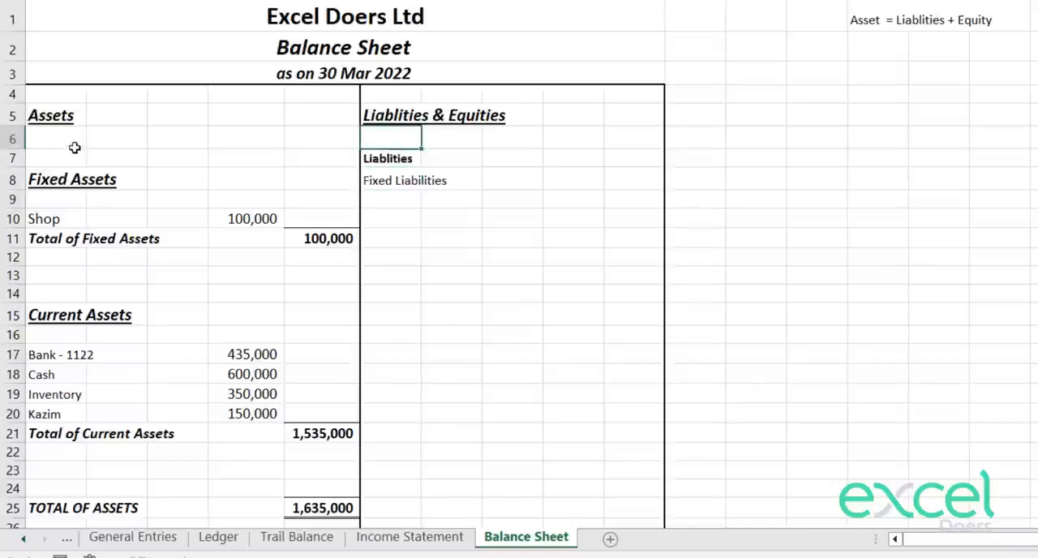
{"action": "left_click", "coordinate": [59, 176]}
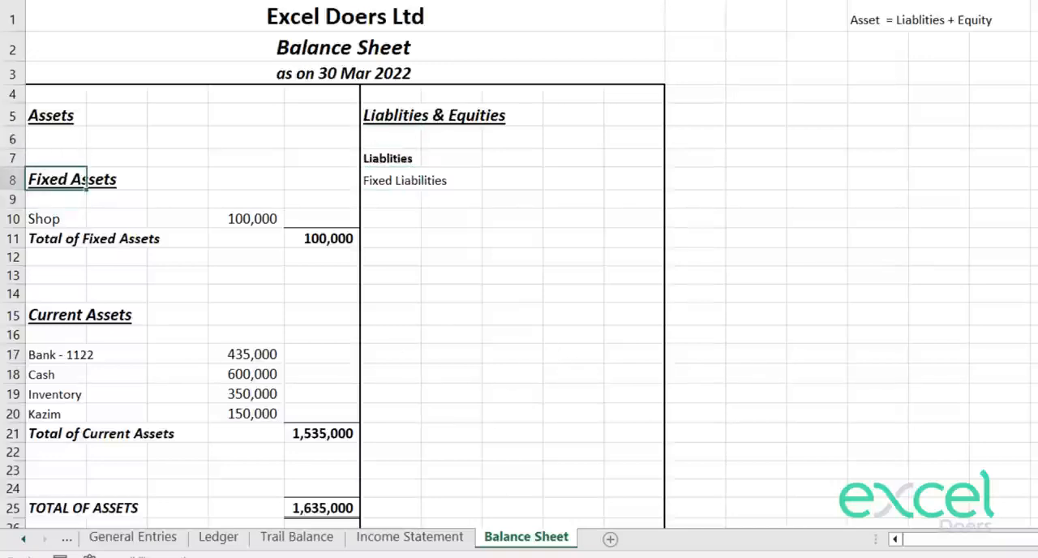
{"action": "left_click", "coordinate": [398, 158]}
{"action": "key", "text": "Down"}
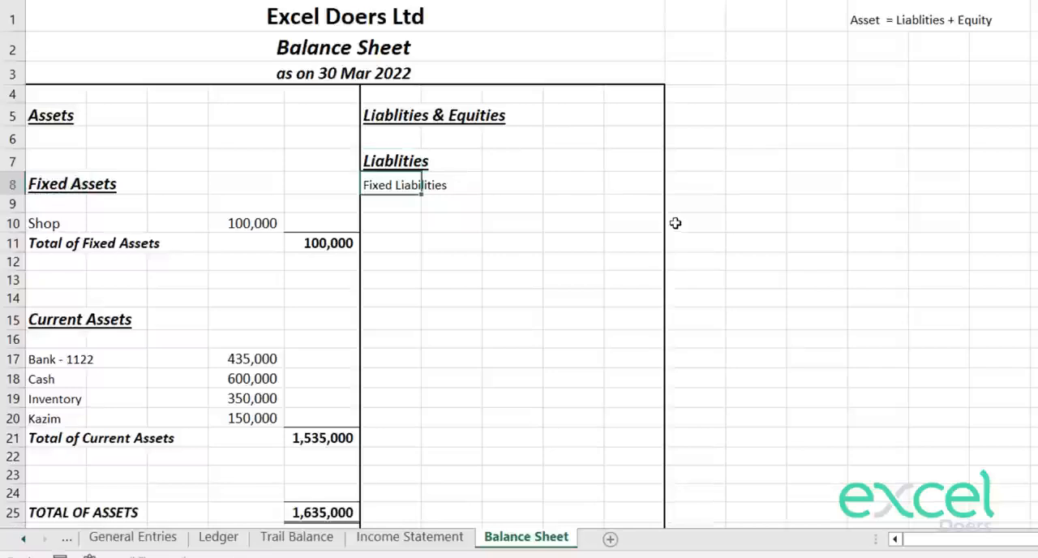
Step: Copy the formatting of the Fixed Assets heading in A8 onto the Fixed Liabilities heading in F8
{"action": "key", "text": "Down"}
{"action": "key", "text": "Up"}
{"action": "key", "text": "Down"}
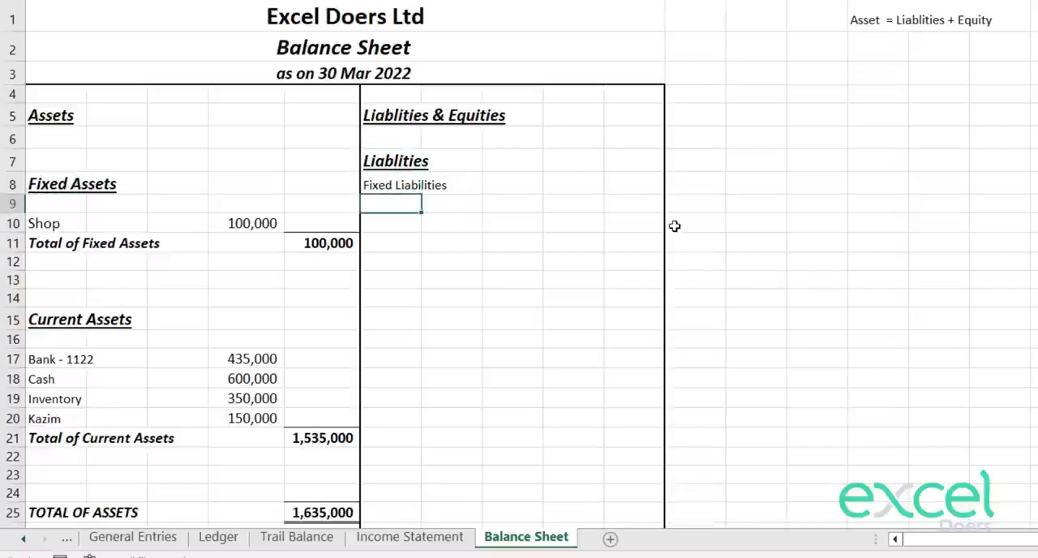
{"action": "key", "text": "Up"}
{"action": "key", "text": "ctrl+b"}
{"action": "key", "text": "Down"}
{"action": "key", "text": "Down"}
{"action": "key", "text": "Up"}
{"action": "key", "text": "Up"}
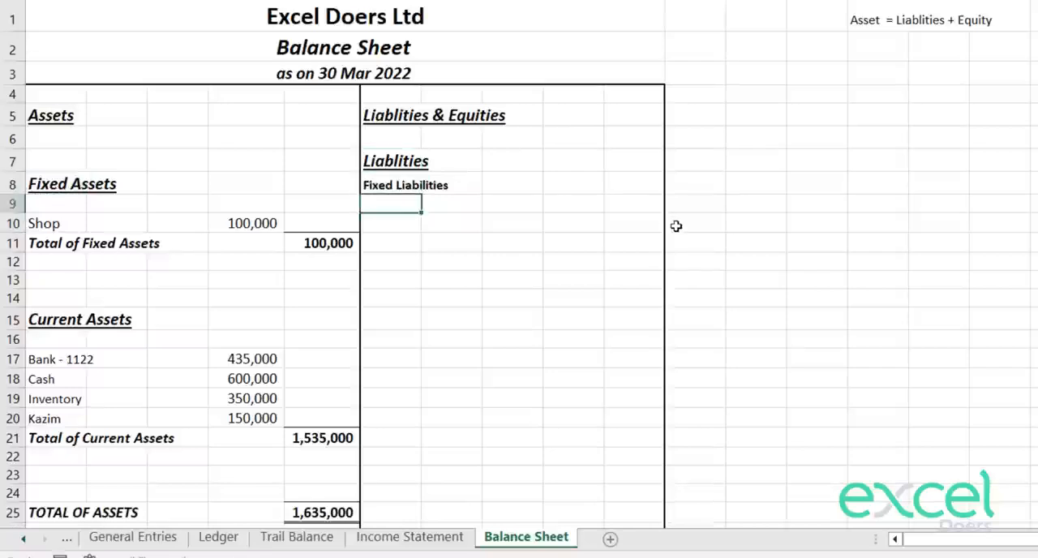
{"action": "key", "text": "Left"}
{"action": "key", "text": "Left"}
{"action": "key", "text": "Left"}
{"action": "key", "text": "Left"}
{"action": "key", "text": "Left"}
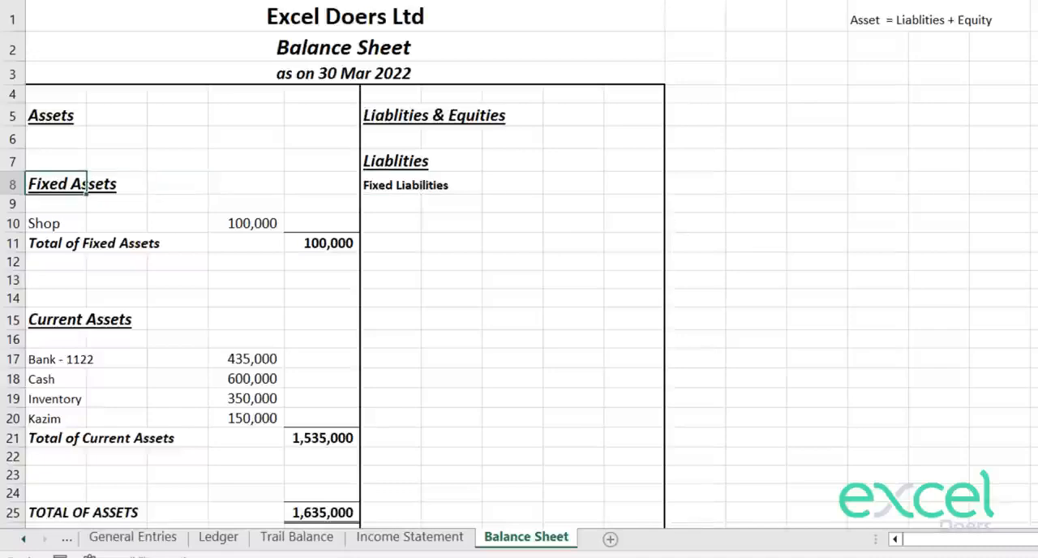
{"action": "key", "text": "alt+h"}
{"action": "key", "text": "f"}
{"action": "key", "text": "p"}
{"action": "left_click", "coordinate": [398, 187]}
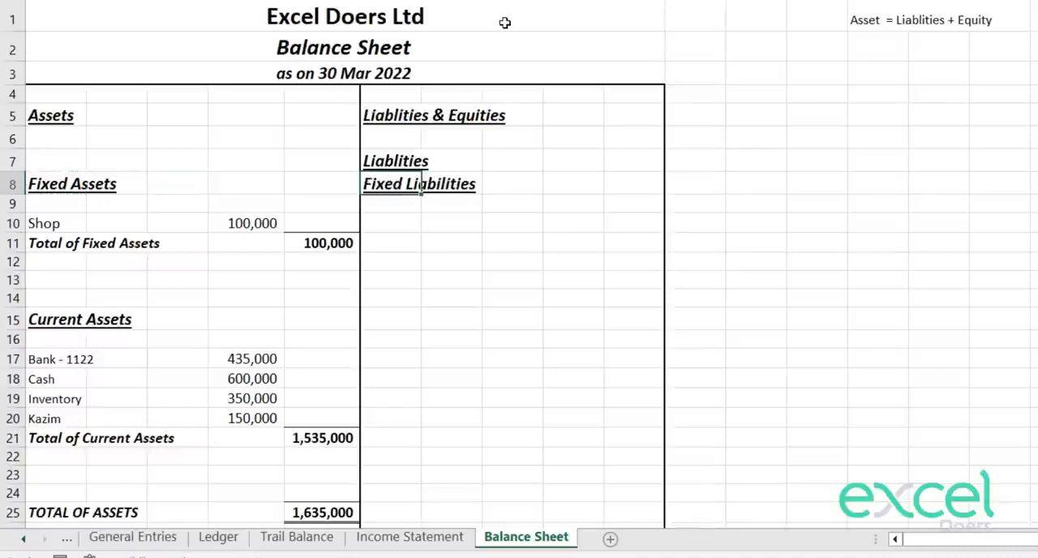
Step: Increase the indent of the Fixed Liabilities heading in F8 and the Fixed Assets heading in A8 by one level
{"action": "key", "text": "Down"}
{"action": "key", "text": "Up"}
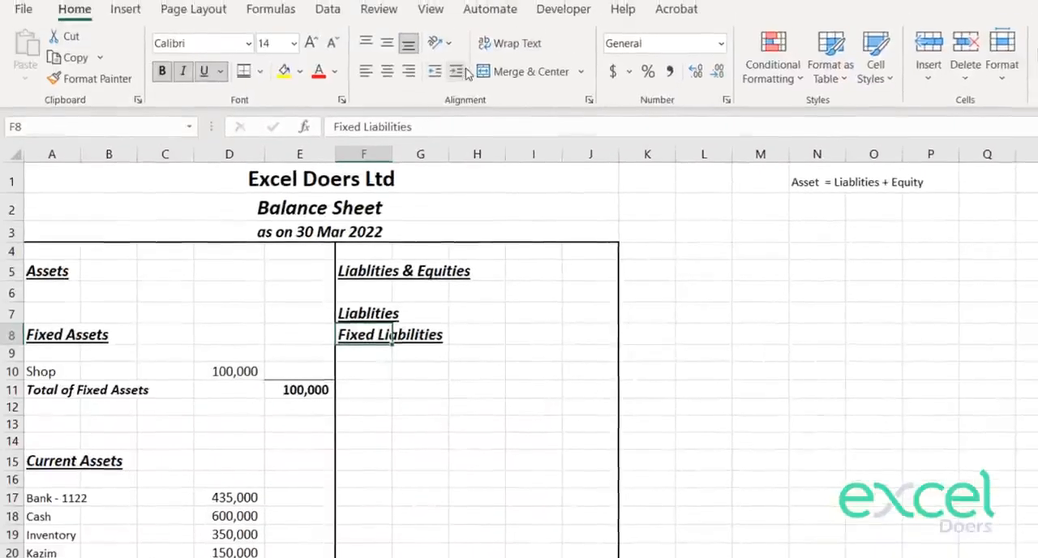
{"action": "left_click", "coordinate": [457, 71]}
{"action": "key", "text": "Down"}
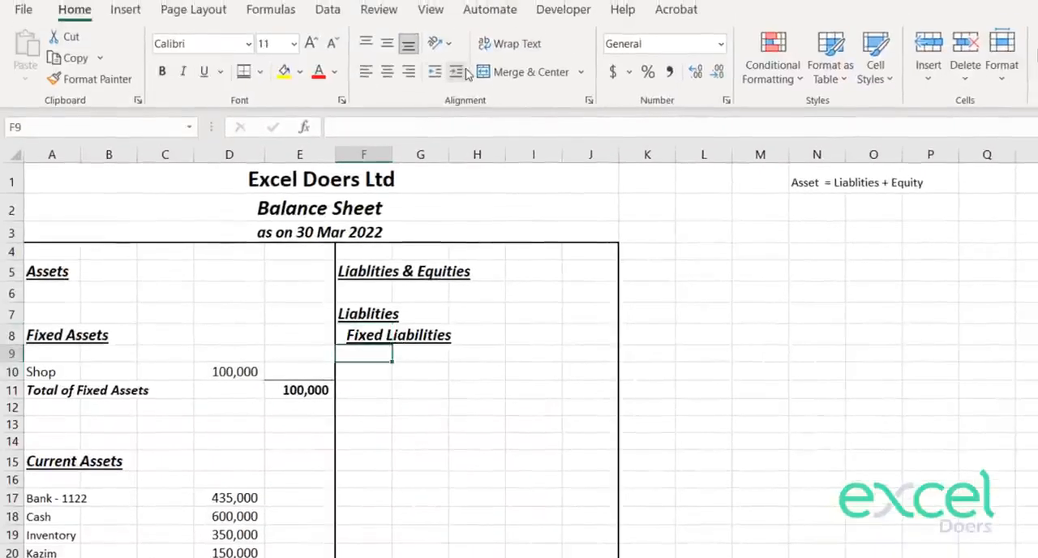
{"action": "key", "text": "Up"}
{"action": "key", "text": "Left"}
{"action": "key", "text": "Left"}
{"action": "key", "text": "Left"}
{"action": "key", "text": "Left"}
{"action": "key", "text": "Left"}
{"action": "left_click", "coordinate": [468, 73]}
Step: Increase the indent of the Current Assets heading in A15 by one level
{"action": "key", "text": "Down"}
{"action": "key", "text": "Down"}
{"action": "key", "text": "Down"}
{"action": "key", "text": "Down"}
{"action": "key", "text": "Down"}
{"action": "key", "text": "Down"}
{"action": "key", "text": "Down"}
{"action": "key", "text": "Down"}
{"action": "key", "text": "Down"}
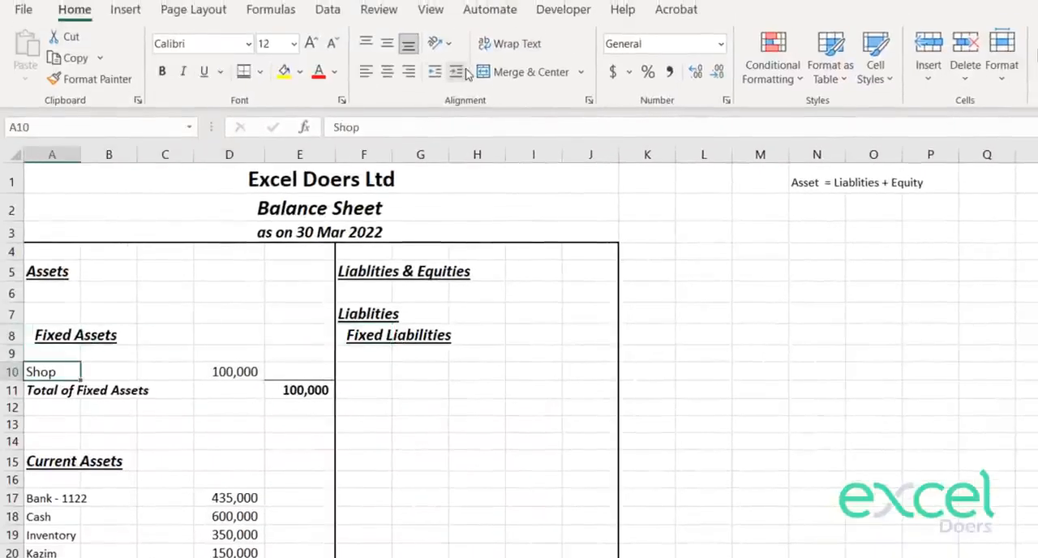
{"action": "key", "text": "Down"}
{"action": "key", "text": "Down"}
{"action": "key", "text": "Down"}
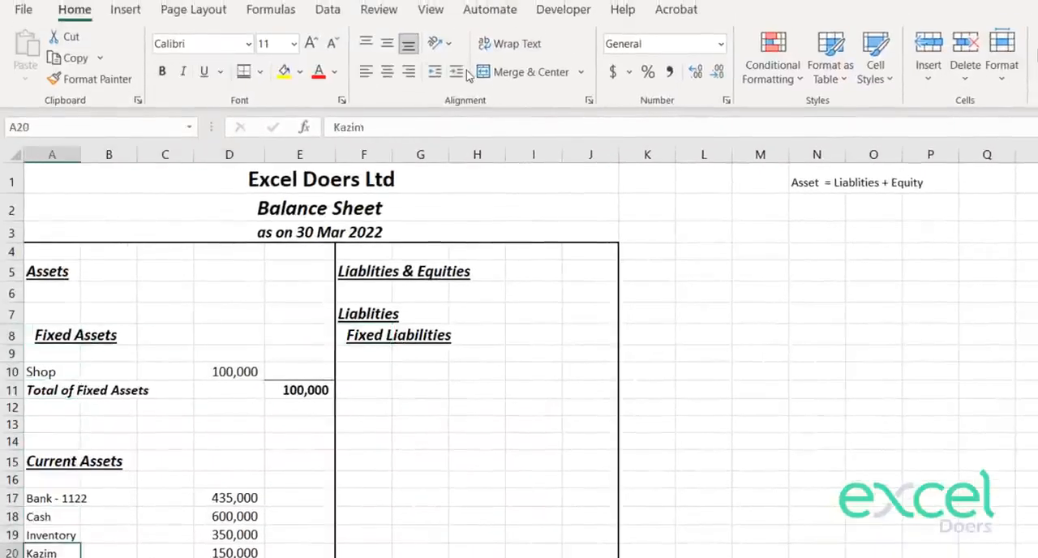
{"action": "key", "text": "Up"}
{"action": "key", "text": "Up"}
{"action": "key", "text": "Up"}
{"action": "key", "text": "Up"}
{"action": "key", "text": "Up"}
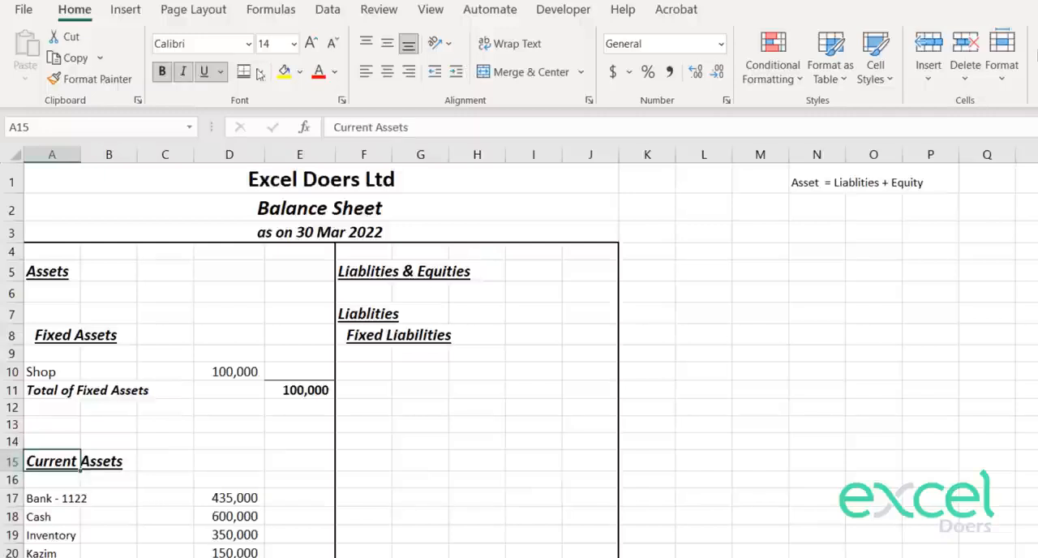
{"action": "left_click", "coordinate": [457, 73]}
Step: Increase the indent of the Shop and Total of Fixed Assets labels in A10:A11 by one level
{"action": "key", "text": "Up"}
{"action": "key", "text": "Up"}
{"action": "key", "text": "Up"}
{"action": "key", "text": "Up"}
{"action": "key", "text": "Up"}
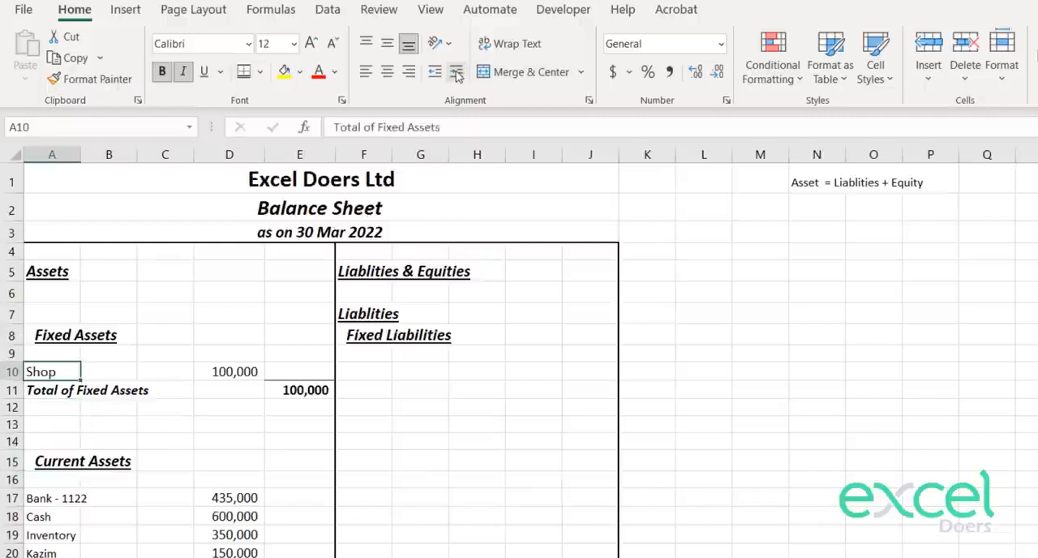
{"action": "key", "text": "shift+Down"}
{"action": "left_click", "coordinate": [456, 73]}
Step: Increase the indent of the current asset account labels and their total label in A17:A21 by one level
{"action": "key", "text": "Down"}
{"action": "key", "text": "Down"}
{"action": "key", "text": "Down"}
{"action": "key", "text": "Down"}
{"action": "key", "text": "Down"}
{"action": "key", "text": "Down"}
{"action": "key", "text": "Down"}
{"action": "key", "text": "Down"}
{"action": "key", "text": "Down"}
{"action": "key", "text": "Down"}
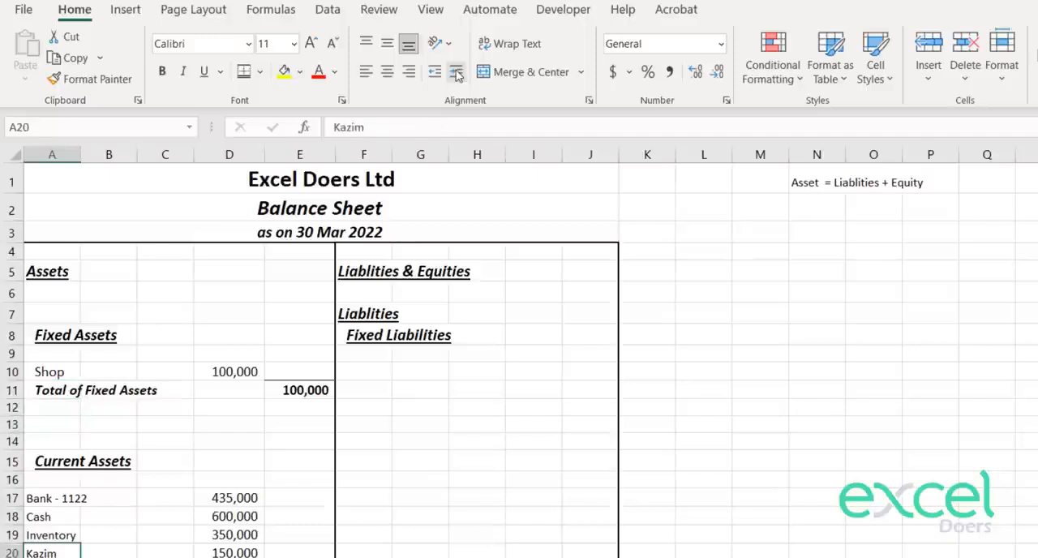
{"action": "key", "text": "Up"}
{"action": "key", "text": "Up"}
{"action": "key", "text": "Up"}
{"action": "key", "text": "shift+Down"}
{"action": "key", "text": "shift+Down"}
{"action": "key", "text": "shift+Down"}
{"action": "left_click", "coordinate": [456, 73]}
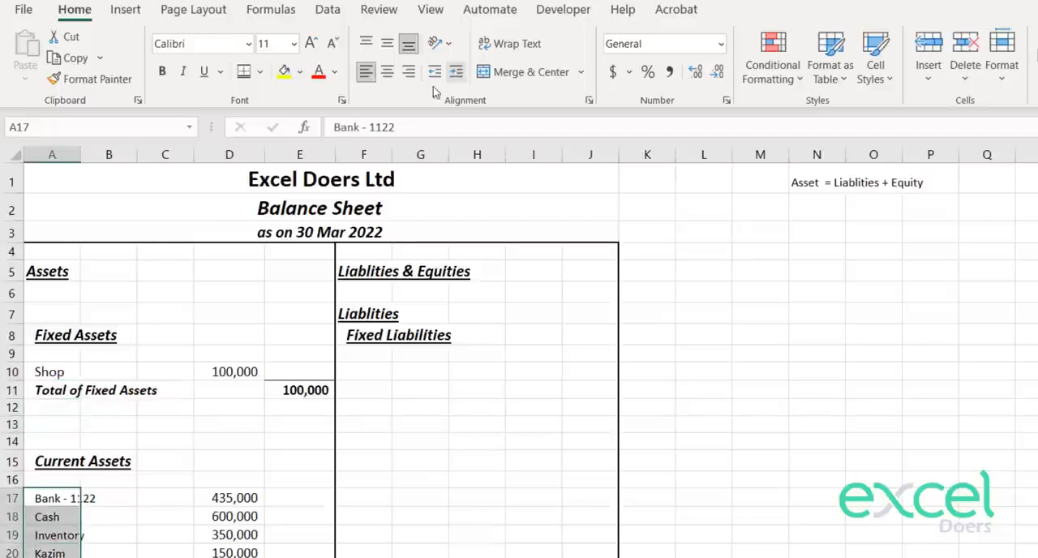
Step: Increase the indent of both the Liablities and Fixed Liabilities headings in F7:F8 by one level
{"action": "scroll", "coordinate": [199, 370], "scroll_direction": "down", "scroll_amount": 1}
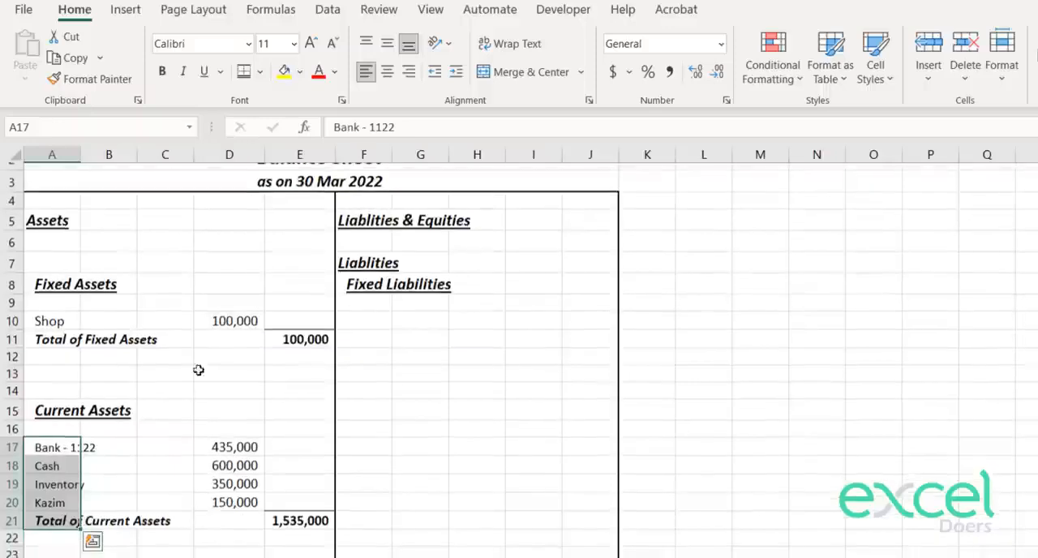
{"action": "left_click", "coordinate": [366, 318]}
{"action": "left_click_drag", "start_coordinate": [354, 262], "coordinate": [365, 284]}
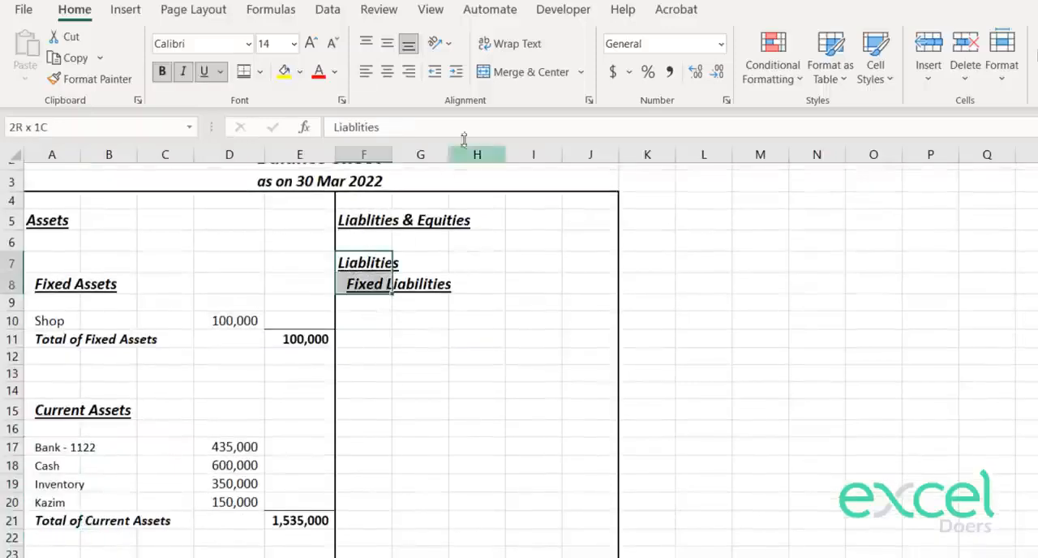
{"action": "left_click", "coordinate": [458, 72]}
{"action": "key", "text": "Down"}
{"action": "key", "text": "Down"}
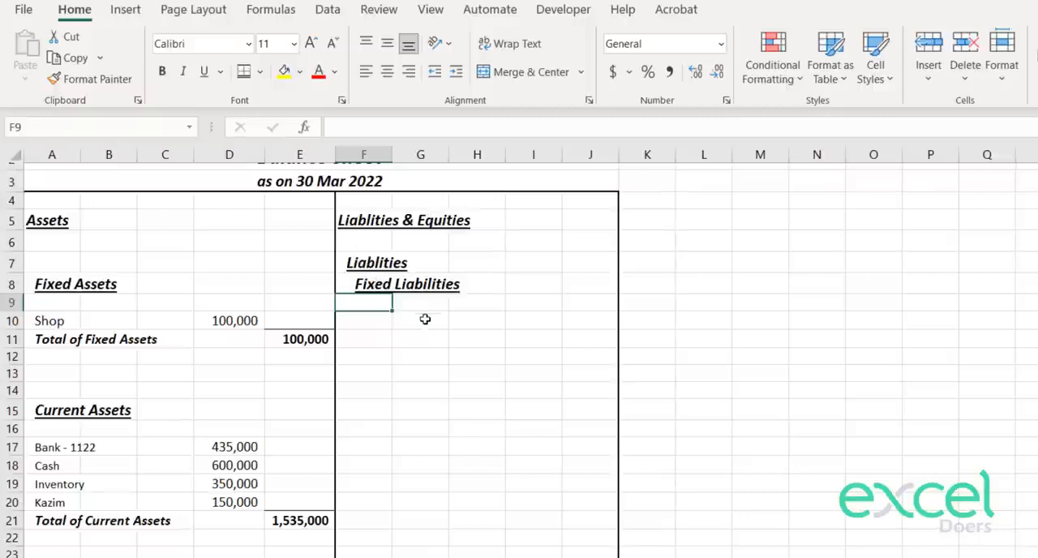
Step: Go back to the trial balance sheet to check which accounts are classified as liabilities
{"action": "key", "text": "Down"}
{"action": "key", "text": "Right"}
{"action": "key", "text": "Up"}
{"action": "key", "text": "Up"}
{"action": "key", "text": "Right"}
{"action": "key", "text": "Right"}
{"action": "key", "text": "Right"}
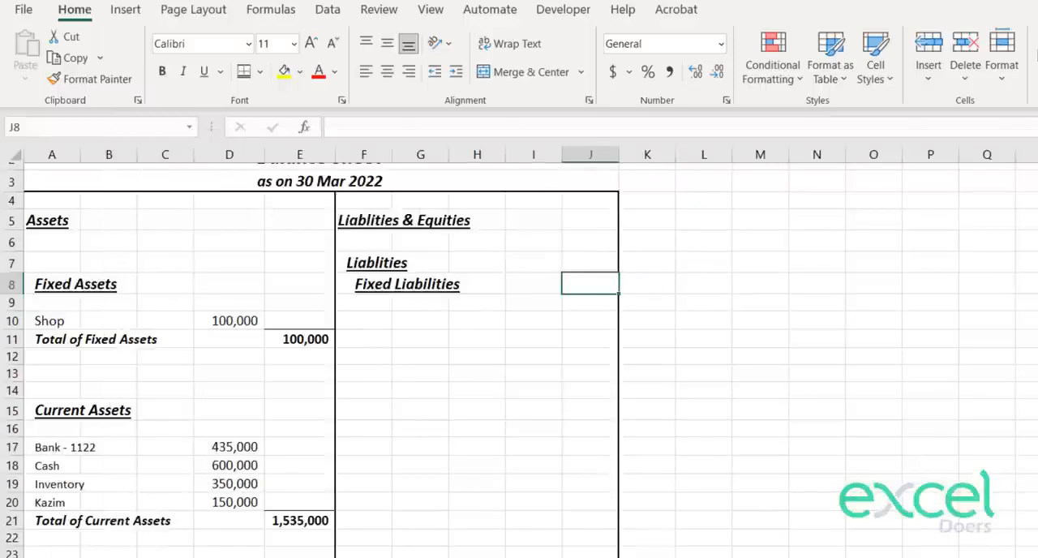
{"action": "key", "text": "ctrl+Page_Up"}
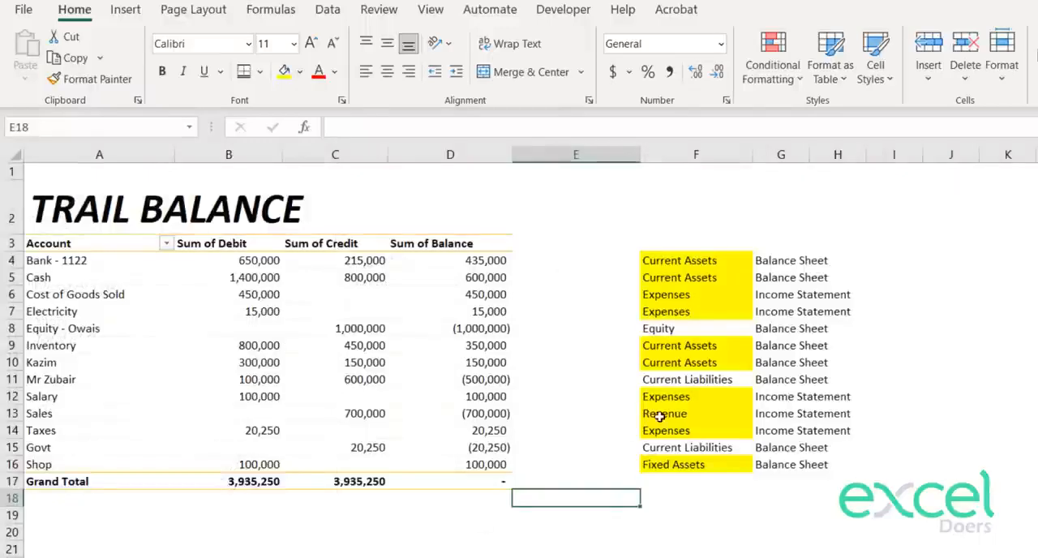
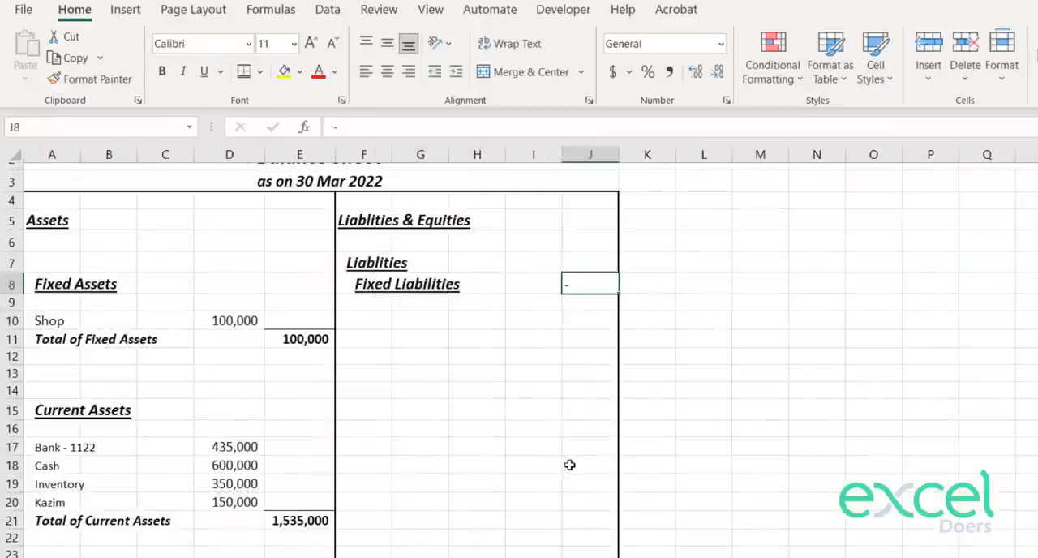
Step: Enter 0 as the Fixed Liabilities amount in J8 and copy the Shop amount's formatting from D10 onto it
{"action": "key", "text": "Return"}
{"action": "key", "text": "Up"}
{"action": "left_click", "coordinate": [670, 71]}
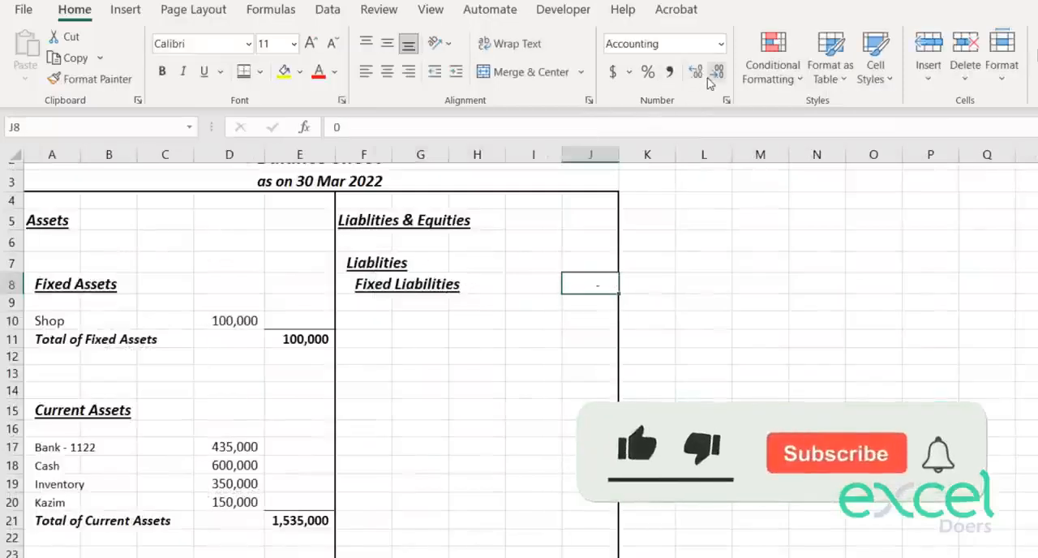
{"action": "left_click", "coordinate": [216, 319]}
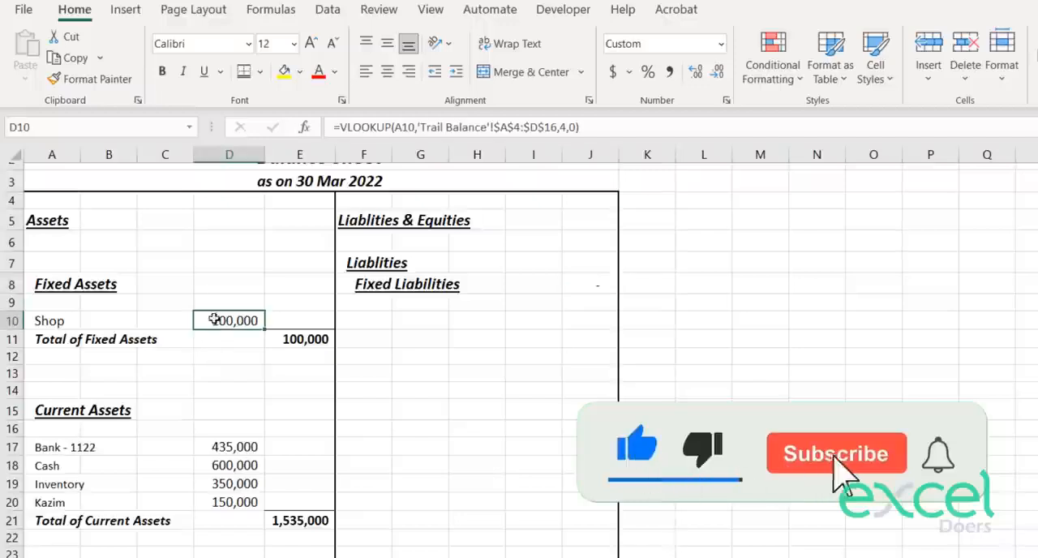
{"action": "left_click", "coordinate": [75, 81]}
{"action": "left_click", "coordinate": [584, 284]}
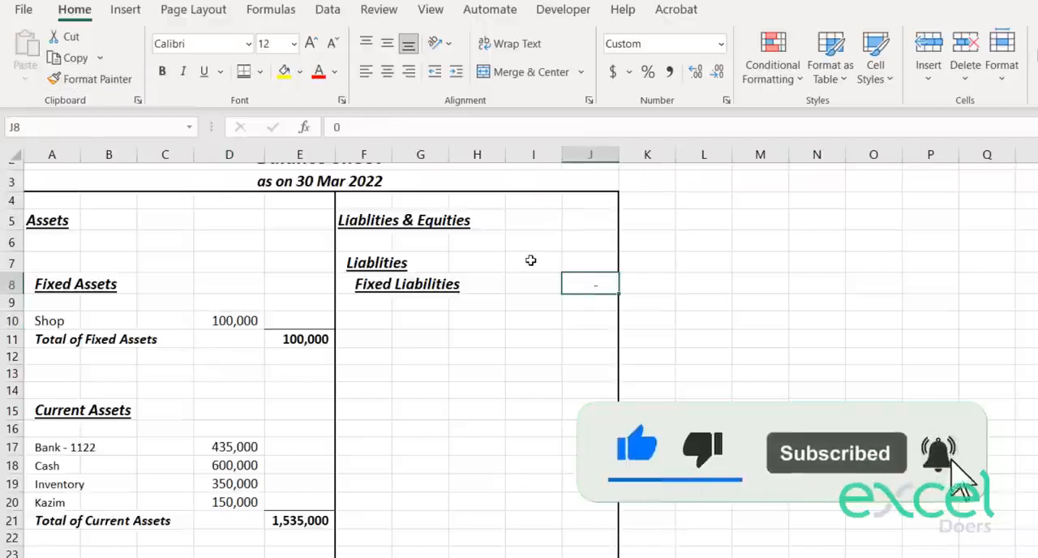
Step: Copy the Fixed Liabilities heading from F8 to F12 and change the copy's text to Current Liablities
{"action": "key", "text": "Down"}
{"action": "key", "text": "Down"}
{"action": "key", "text": "Left"}
{"action": "key", "text": "Left"}
{"action": "key", "text": "Left"}
{"action": "key", "text": "Left"}
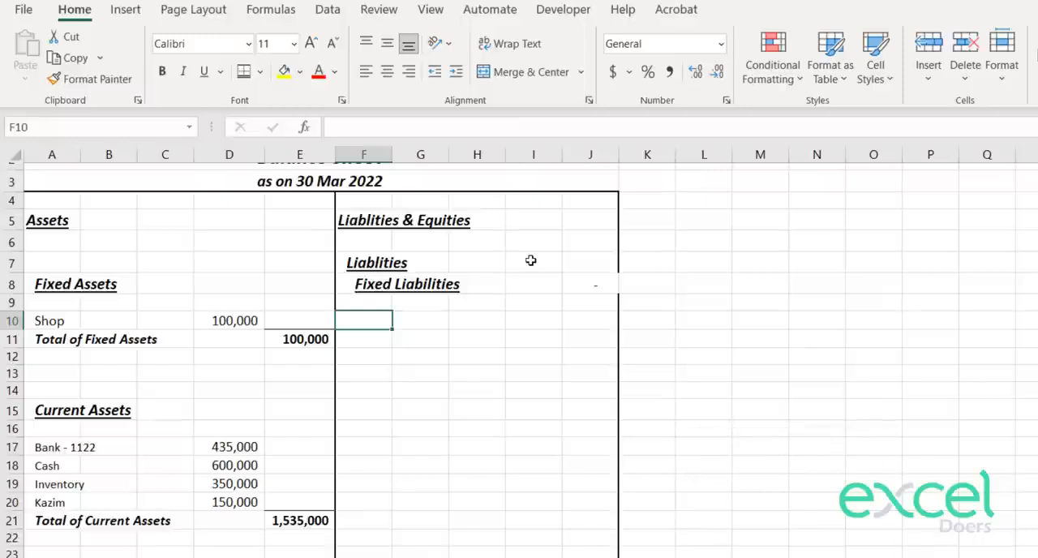
{"action": "key", "text": "Down"}
{"action": "key", "text": "Down"}
{"action": "key", "text": "Down"}
{"action": "key", "text": "Down"}
{"action": "key", "text": "Down"}
{"action": "key", "text": "Down"}
{"action": "key", "text": "Right"}
{"action": "key", "text": "Up"}
{"action": "key", "text": "Left"}
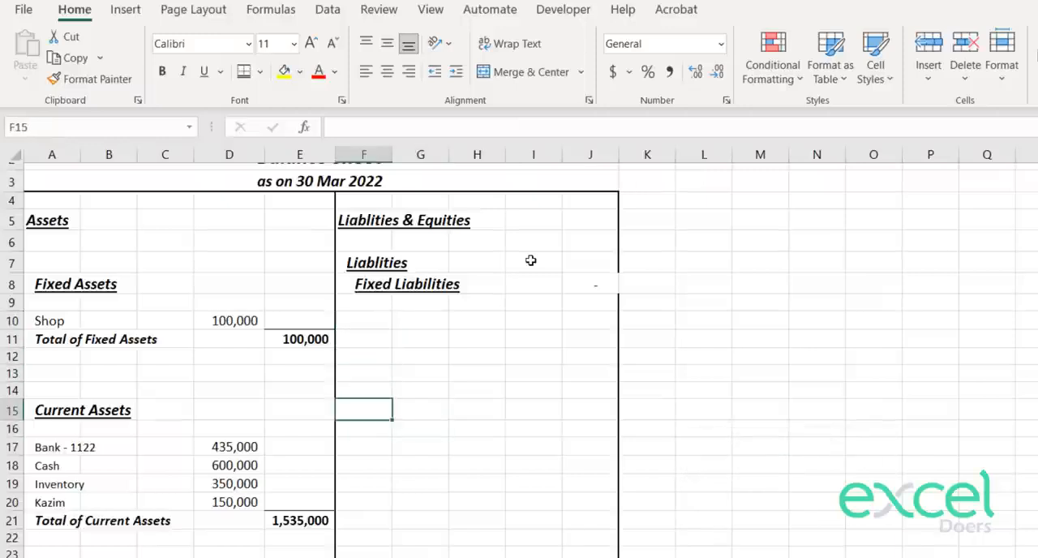
{"action": "key", "text": "Up"}
{"action": "key", "text": "Up"}
{"action": "key", "text": "Up"}
{"action": "key", "text": "Up"}
{"action": "key", "text": "Up"}
{"action": "key", "text": "Up"}
{"action": "key", "text": "Up"}
{"action": "key", "text": "ctrl+c"}
{"action": "key", "text": "Down"}
{"action": "key", "text": "Down"}
{"action": "key", "text": "Down"}
{"action": "key", "text": "Down"}
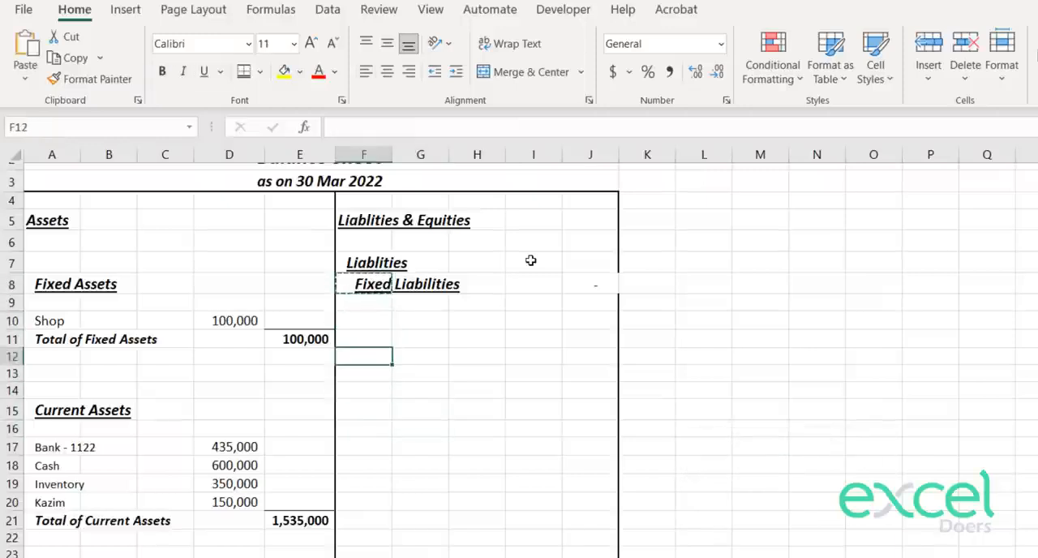
{"action": "key", "text": "ctrl+v"}
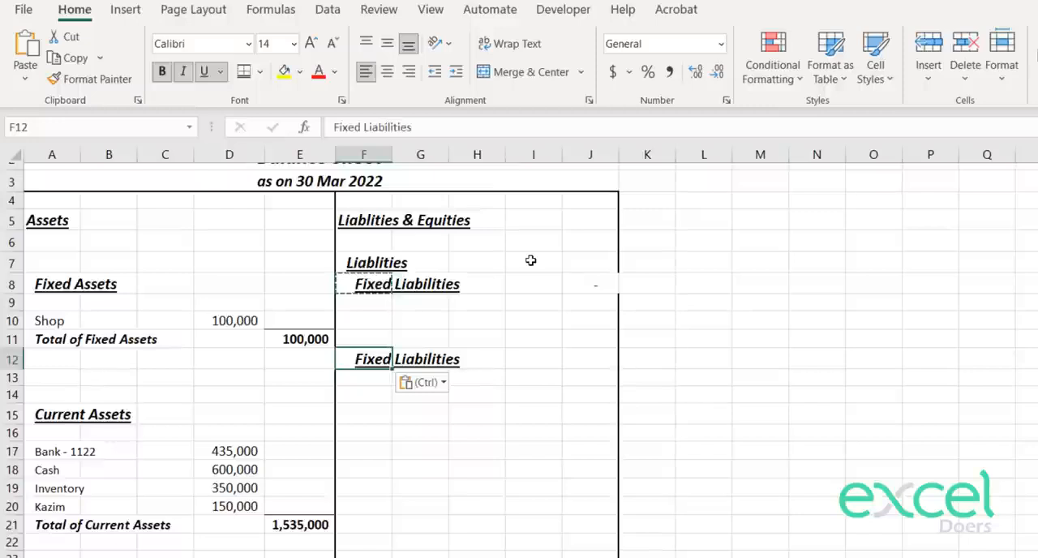
{"action": "type", "text": "Cur"}
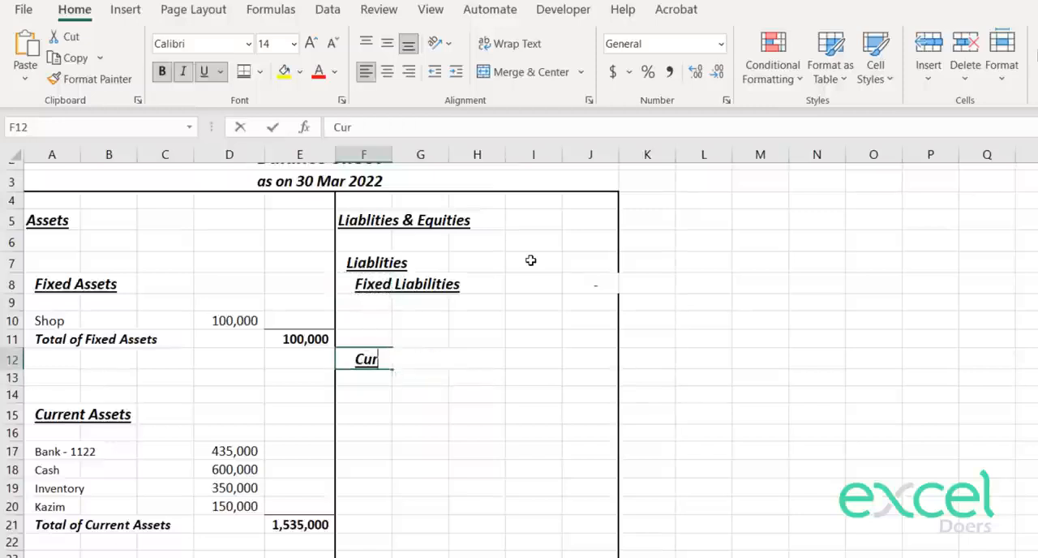
{"action": "type", "text": "rent Liablities"}
{"action": "key", "text": "Return"}
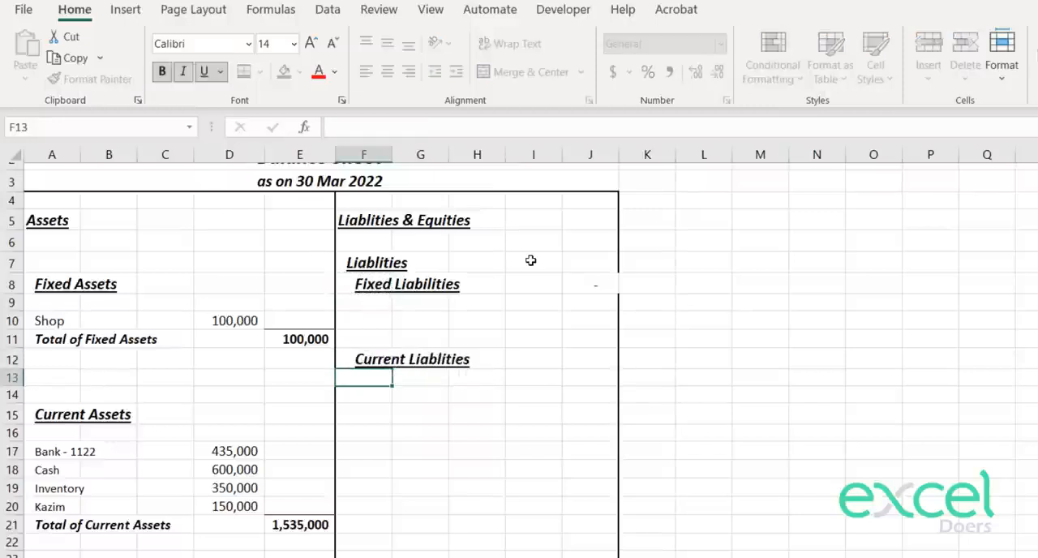
Step: Copy the account name classified as Current Liabilities in A11 of the trial balance into G14 of the balance sheet
{"action": "key", "text": "Right"}
{"action": "key", "text": "Down"}
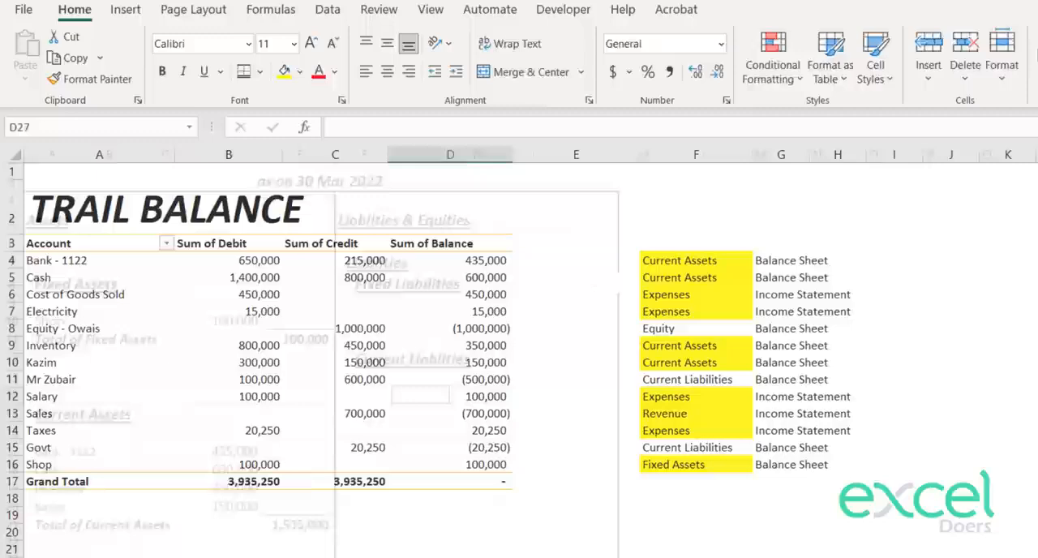
{"action": "left_click", "coordinate": [688, 379]}
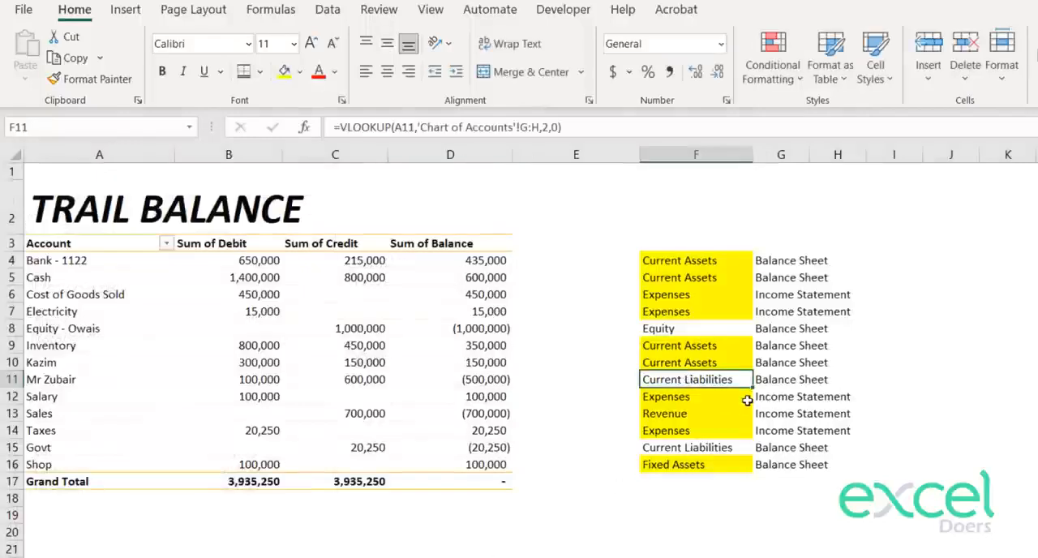
{"action": "left_click", "coordinate": [673, 446], "text": "ctrl"}
{"action": "key", "text": "Up"}
{"action": "key", "text": "Up"}
{"action": "key", "text": "Up"}
{"action": "key", "text": "Up"}
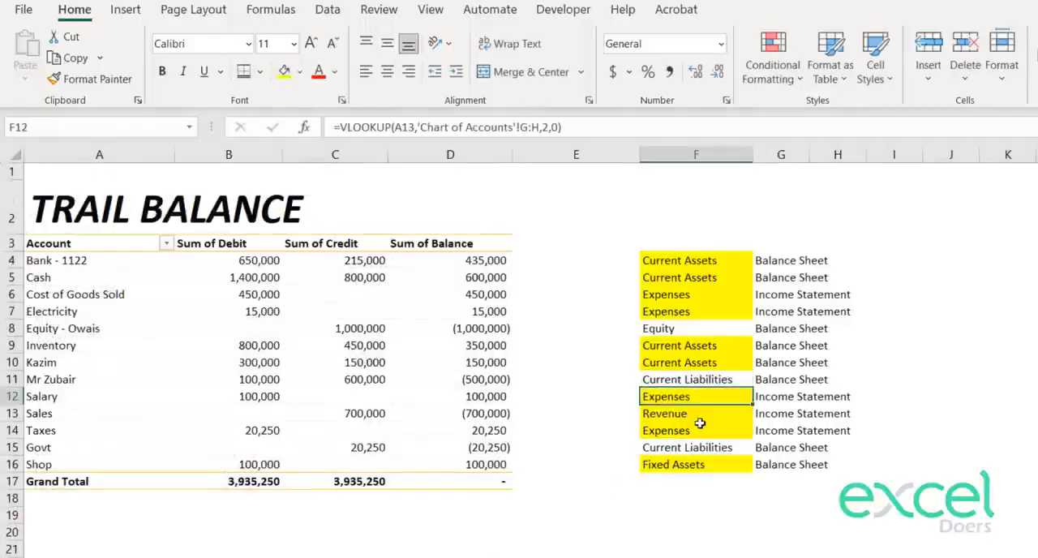
{"action": "key", "text": "Left"}
{"action": "key", "text": "Left"}
{"action": "key", "text": "Left"}
{"action": "key", "text": "Left"}
{"action": "key", "text": "Left"}
{"action": "key", "text": "ctrl+c"}
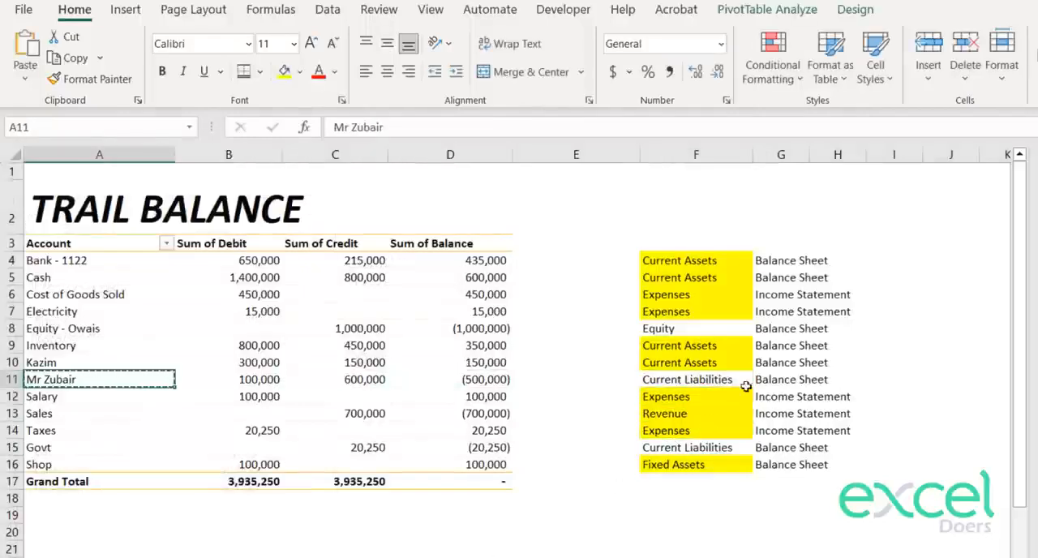
{"action": "left_click", "coordinate": [576, 557]}
{"action": "key", "text": "ctrl+Page_Down"}
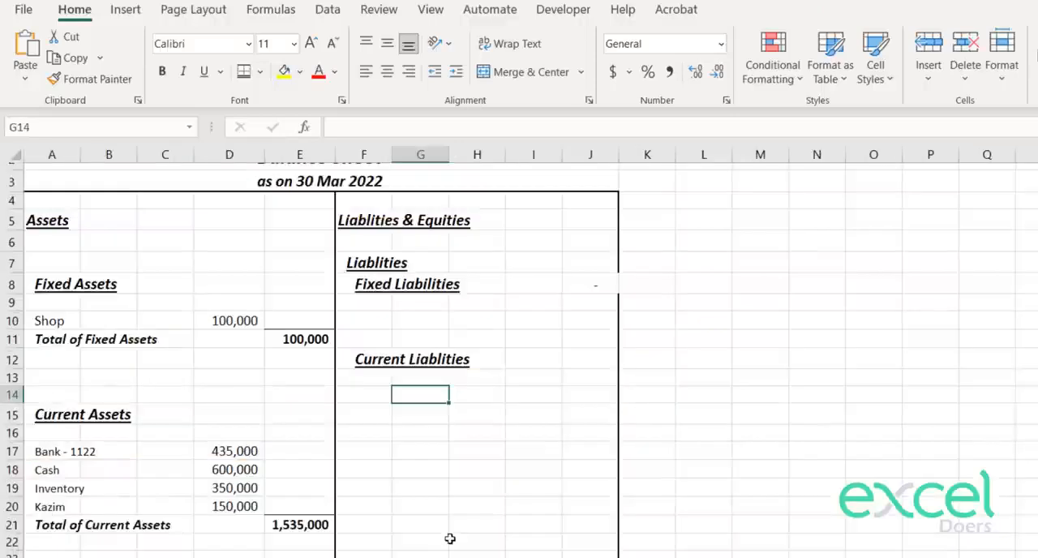
{"action": "key", "text": "ctrl+v"}
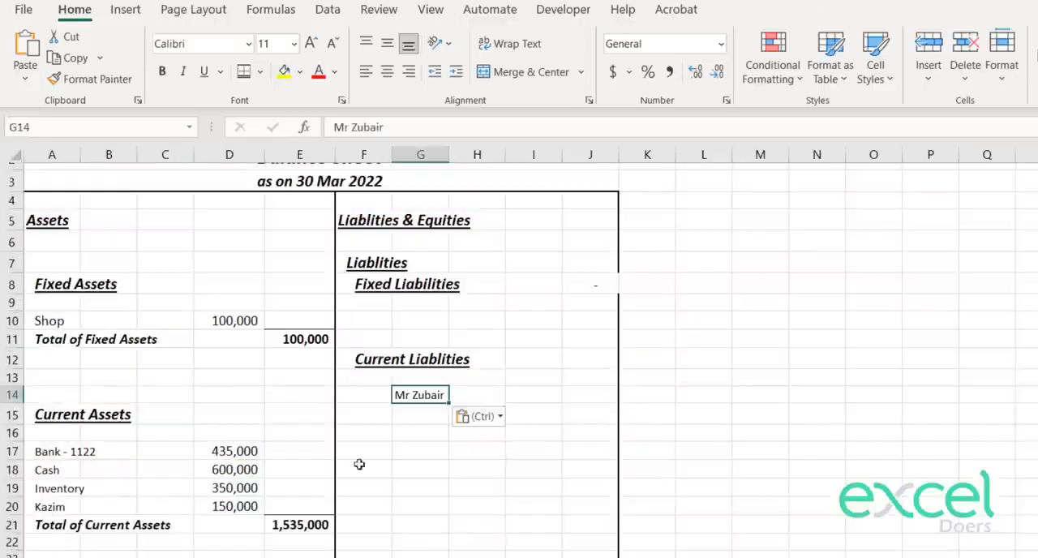
Step: Highlight the Current Liabilities classification in F11 of the trial balance in yellow
{"action": "key", "text": "ctrl+Page_Up"}
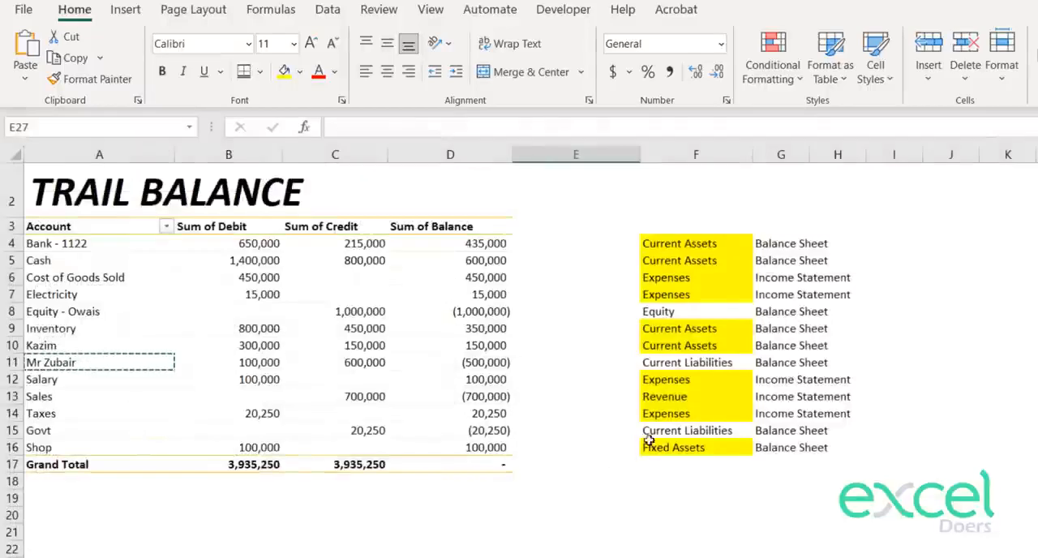
{"action": "left_click", "coordinate": [670, 363]}
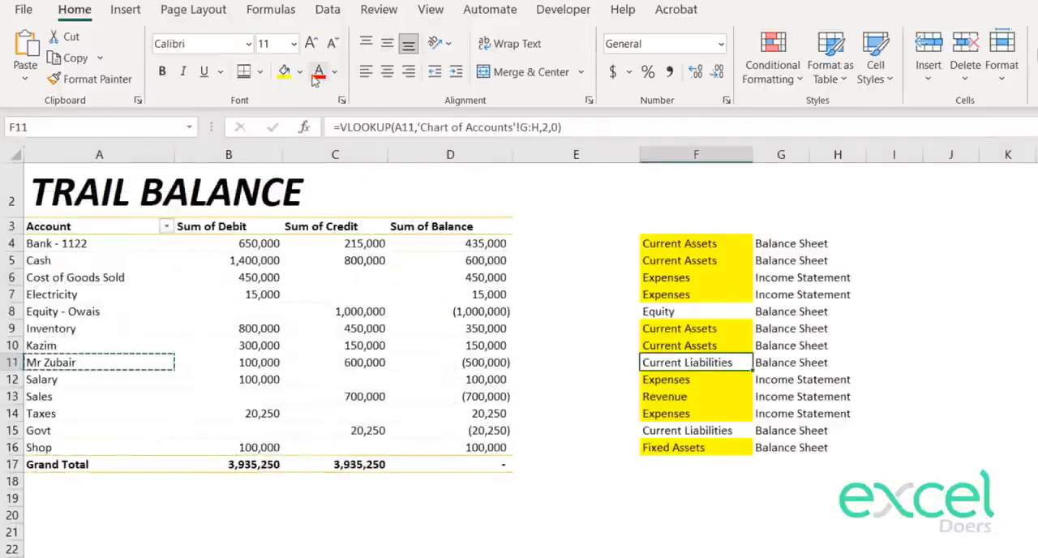
{"action": "left_click", "coordinate": [284, 72]}
Step: Add the other current liability account from the trial balance, Govt, as a label in G15 of the balance sheet
{"action": "key", "text": "Down"}
{"action": "key", "text": "Down"}
{"action": "key", "text": "Down"}
{"action": "key", "text": "Down"}
{"action": "key", "text": "Left"}
{"action": "key", "text": "Left"}
{"action": "key", "text": "Left"}
{"action": "key", "text": "Left"}
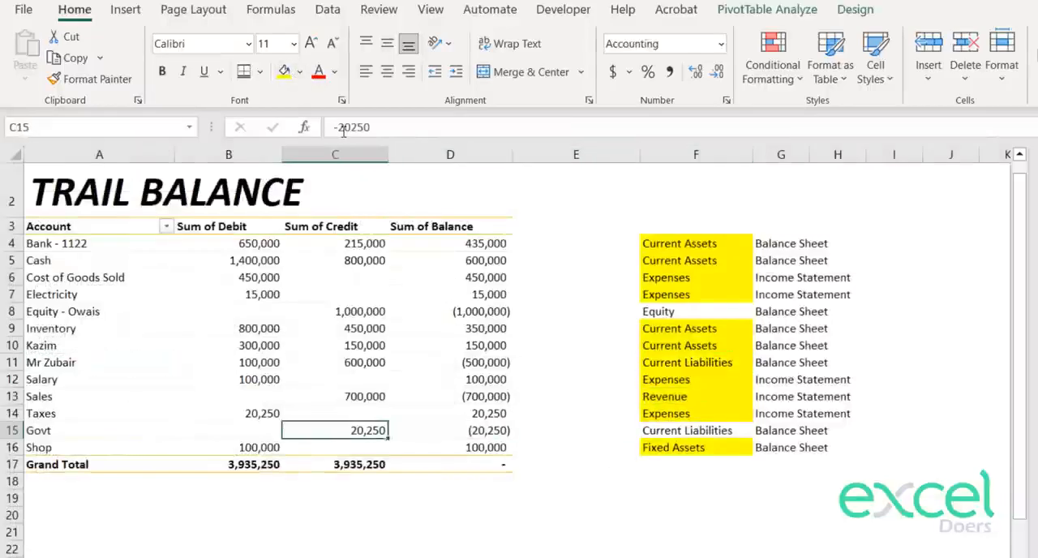
{"action": "key", "text": "ctrl+Page_Down"}
{"action": "key", "text": "Down"}
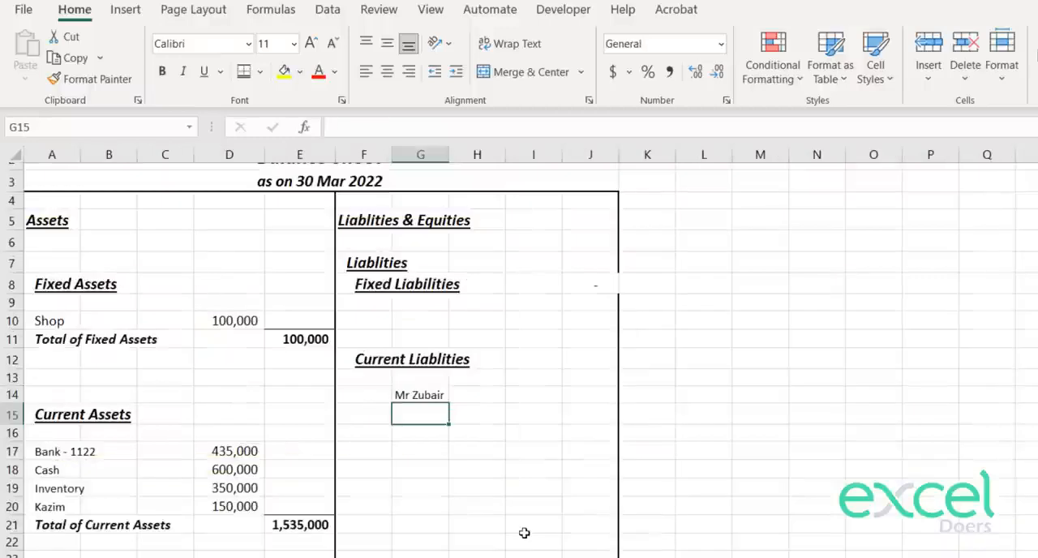
{"action": "type", "text": "Govt"}
{"action": "key", "text": "Return"}
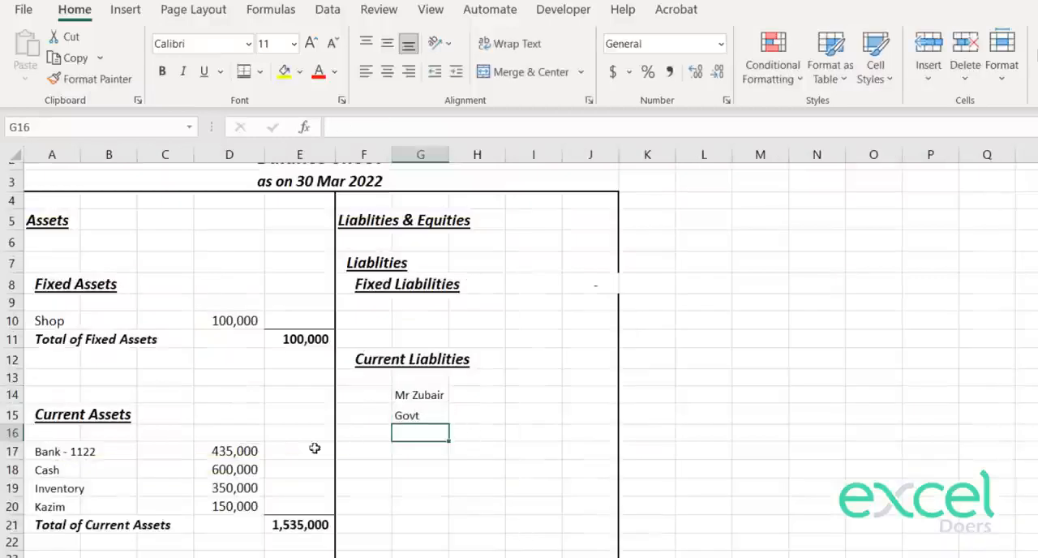
Step: Copy the VLOOKUP formula from D17 to I14 and change its lookup value to G14
{"action": "left_click", "coordinate": [217, 455]}
{"action": "key", "text": "ctrl+c"}
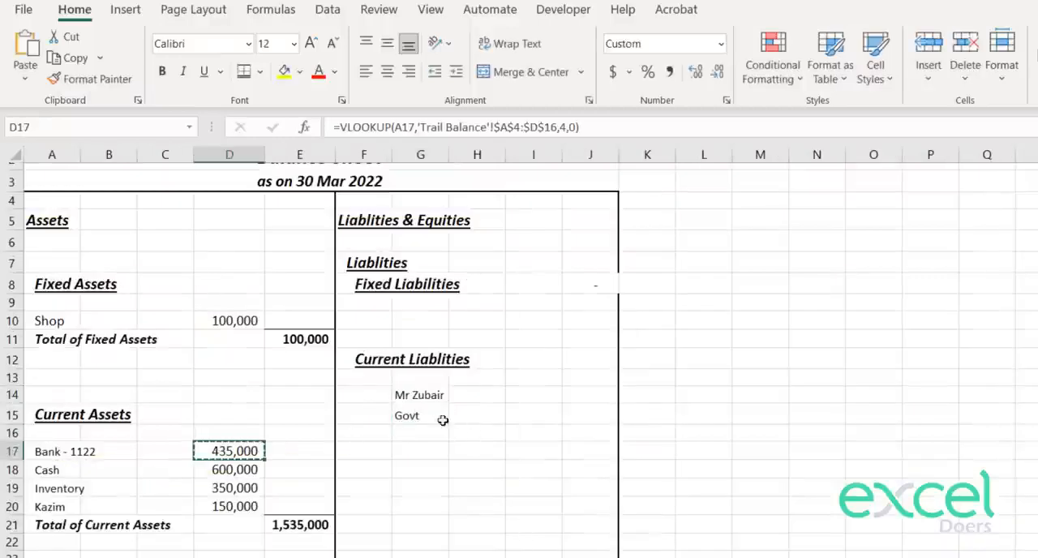
{"action": "left_click", "coordinate": [550, 394]}
{"action": "key", "text": "ctrl+v"}
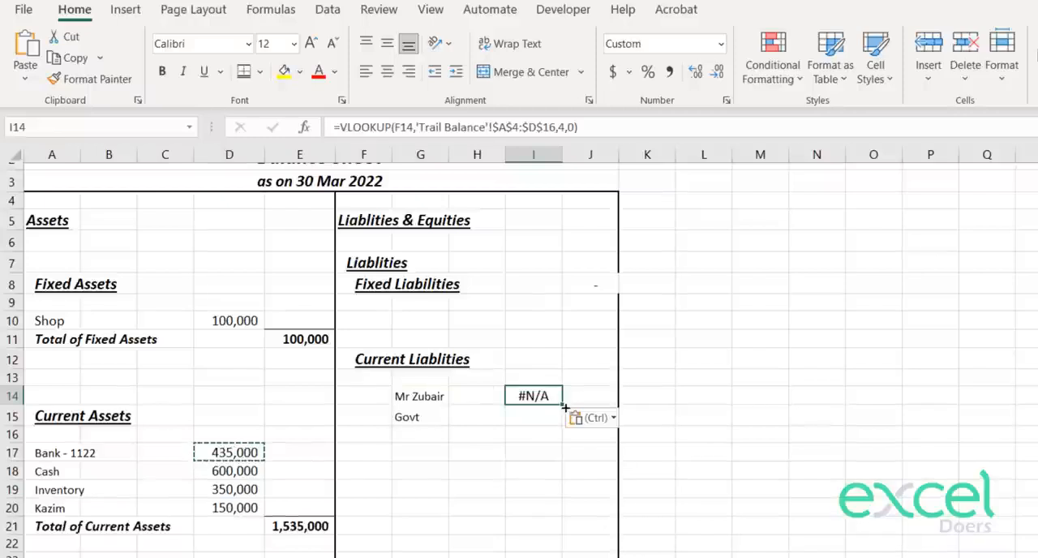
{"action": "key", "text": "Escape"}
{"action": "key", "text": "F2"}
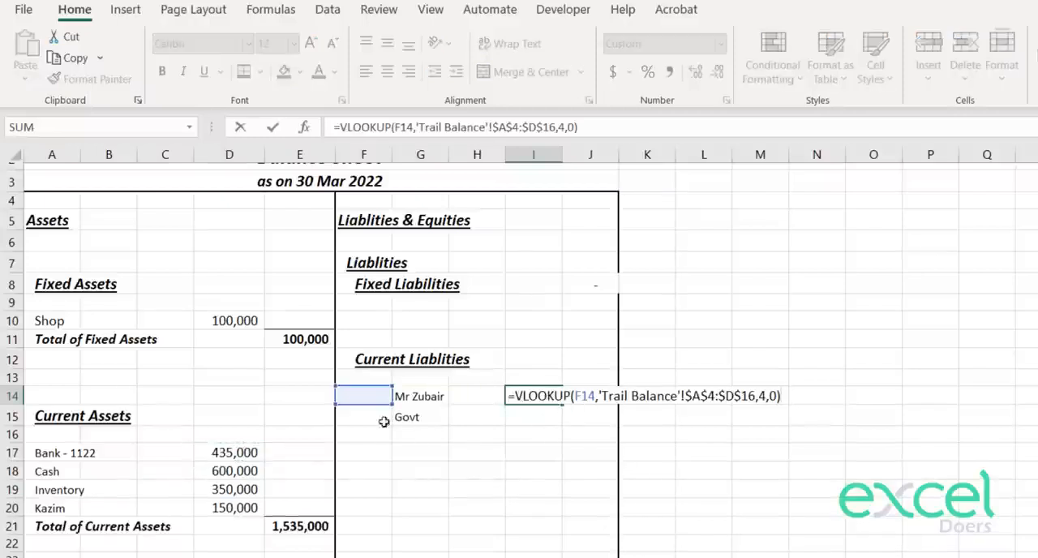
{"action": "left_click_drag", "start_coordinate": [378, 400], "coordinate": [434, 399]}
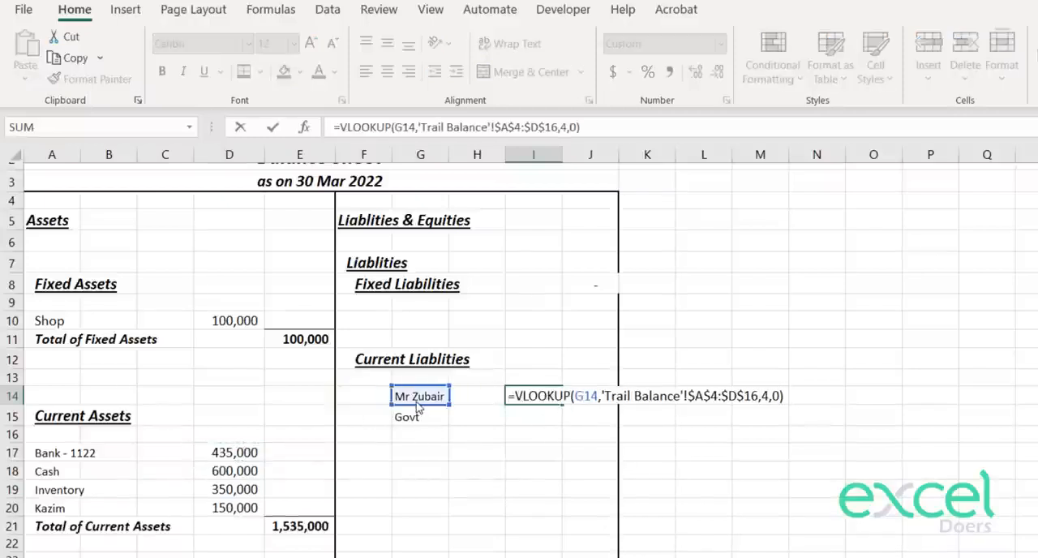
{"action": "key", "text": "ctrl+Return"}
Step: Copy the lookup formula in I14 down to I15 for the Govt account
{"action": "key", "text": "ctrl+c"}
{"action": "key", "text": "Down"}
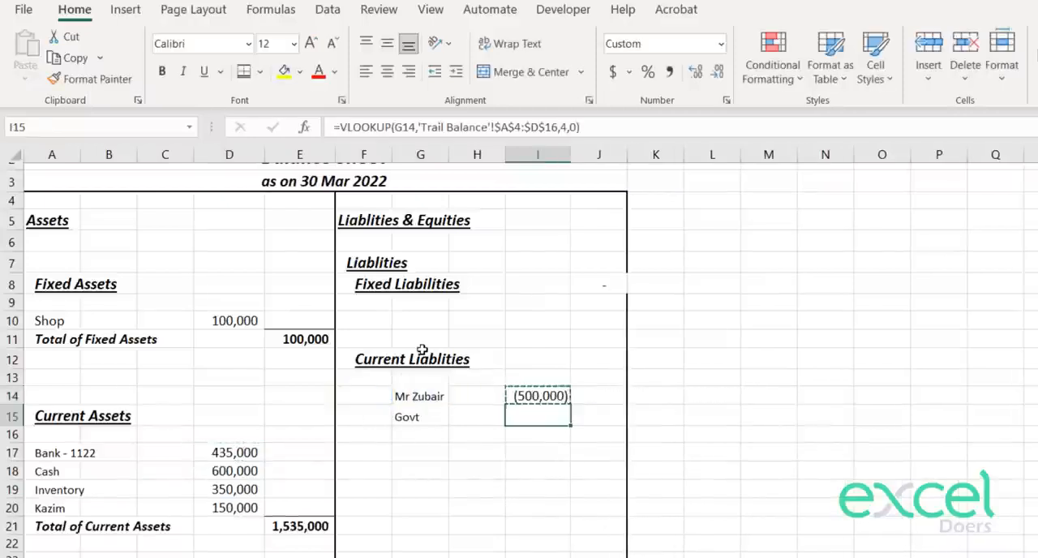
{"action": "key", "text": "ctrl+v"}
Step: Multiply the VLOOKUP in I14 by -1 and copy the sign-reversed formula to I15
{"action": "key", "text": "Up"}
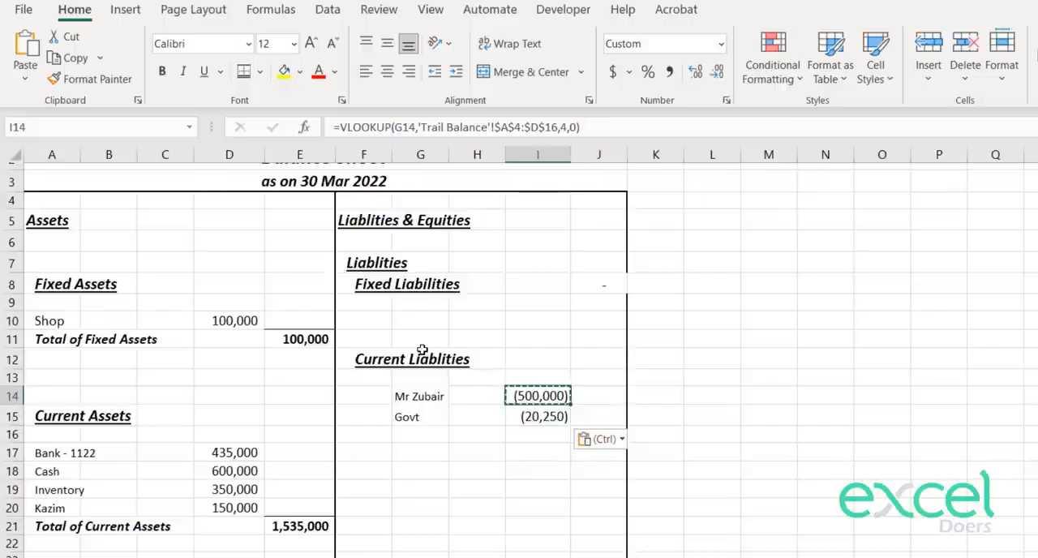
{"action": "key", "text": "F2"}
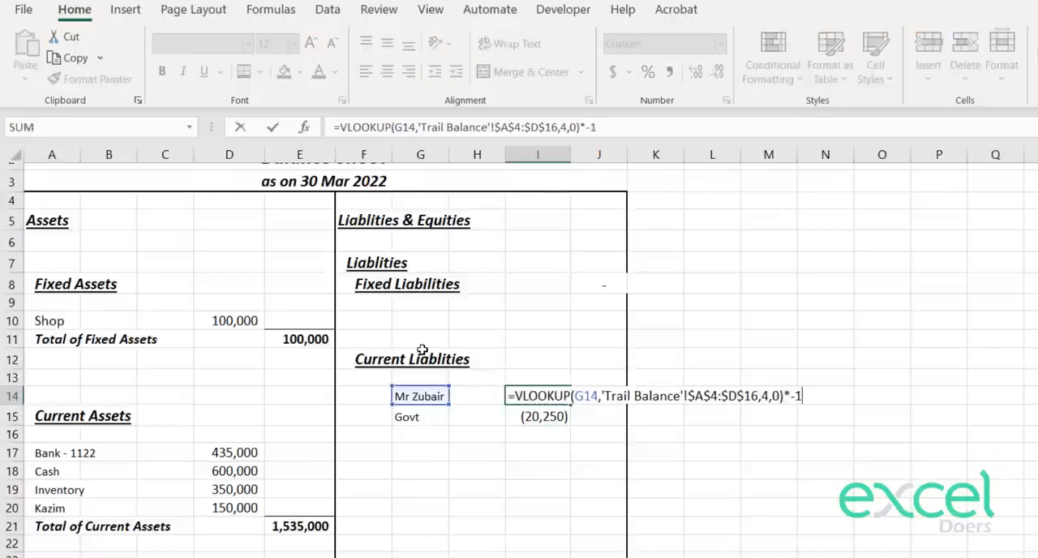
{"action": "key", "text": "Return"}
{"action": "key", "text": "Up"}
{"action": "key", "text": "ctrl+c"}
{"action": "key", "text": "Down"}
{"action": "key", "text": "ctrl+v"}
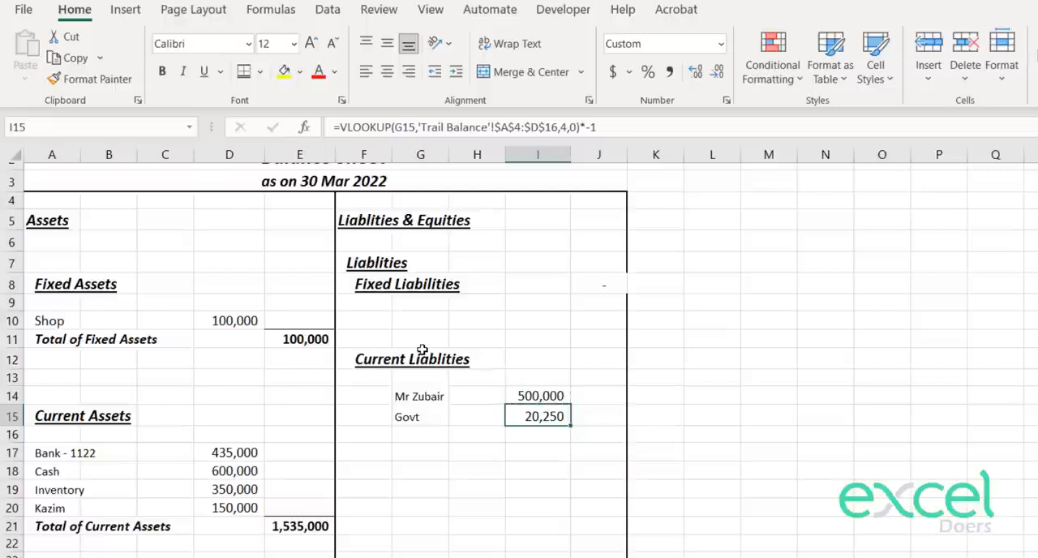
Step: Copy the Total of Current Assets row A21:E21 to F17:J17 below the current liabilities
{"action": "key", "text": "Down"}
{"action": "key", "text": "Up"}
{"action": "key", "text": "Left"}
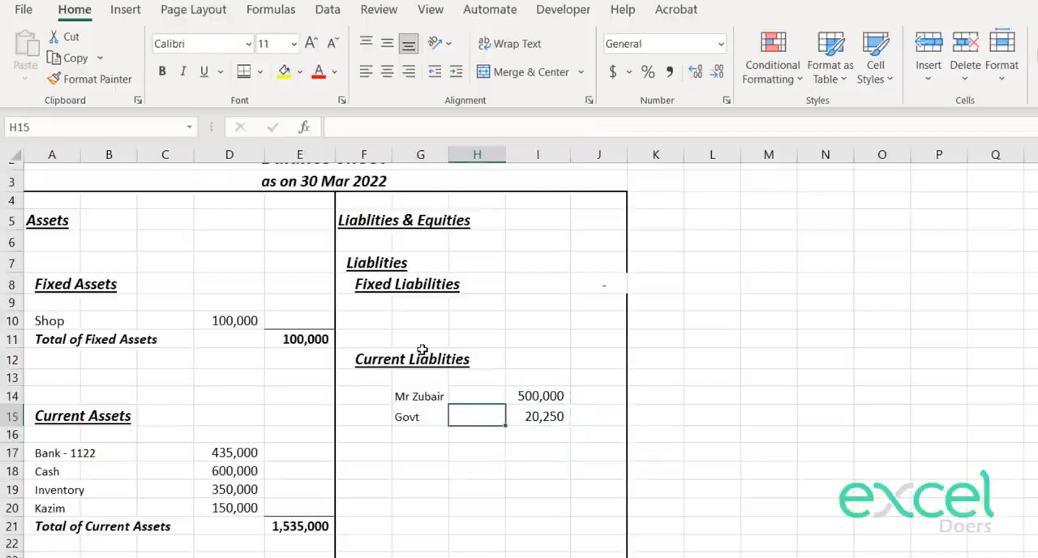
{"action": "key", "text": "Down"}
{"action": "key", "text": "Down"}
{"action": "key", "text": "Down"}
{"action": "key", "text": "Down"}
{"action": "key", "text": "Down"}
{"action": "key", "text": "Down"}
{"action": "key", "text": "Left"}
{"action": "key", "text": "Left"}
{"action": "key", "text": "Left"}
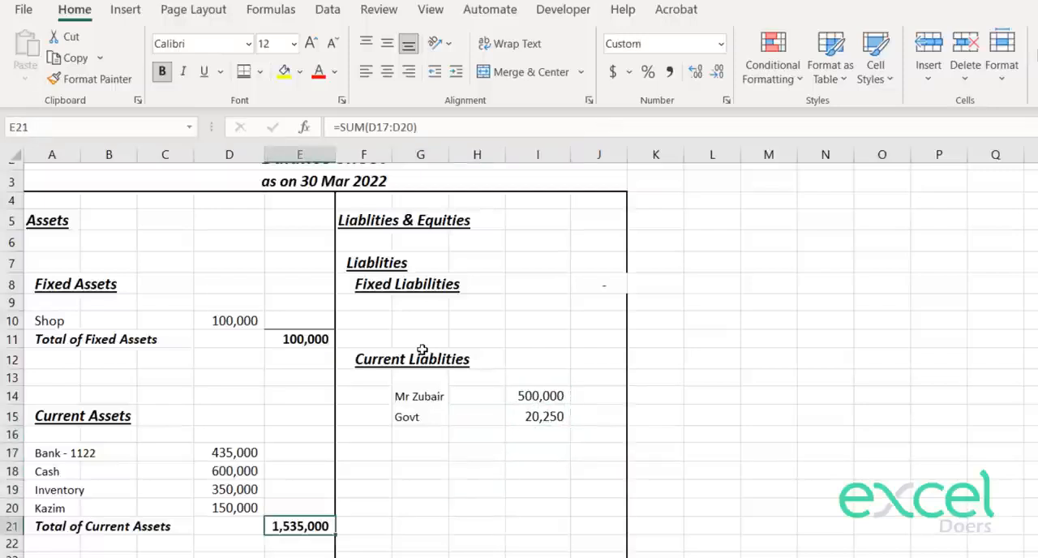
{"action": "key", "text": "shift+Left"}
{"action": "key", "text": "shift+Left"}
{"action": "key", "text": "shift+Left"}
{"action": "key", "text": "shift+Left"}
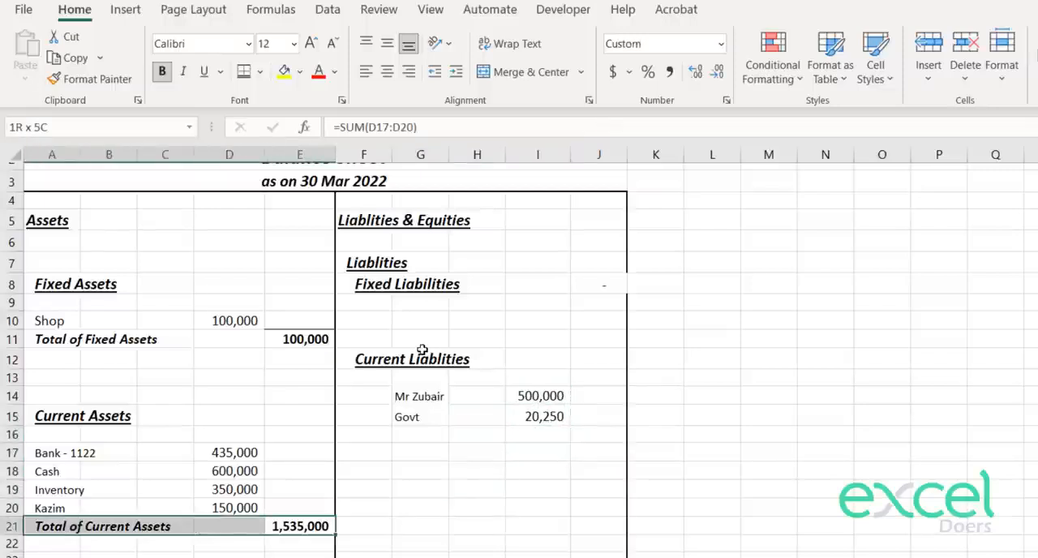
{"action": "key", "text": "ctrl+c"}
{"action": "key", "text": "Right"}
{"action": "key", "text": "Right"}
{"action": "key", "text": "Up"}
{"action": "key", "text": "Up"}
{"action": "key", "text": "Up"}
{"action": "key", "text": "Up"}
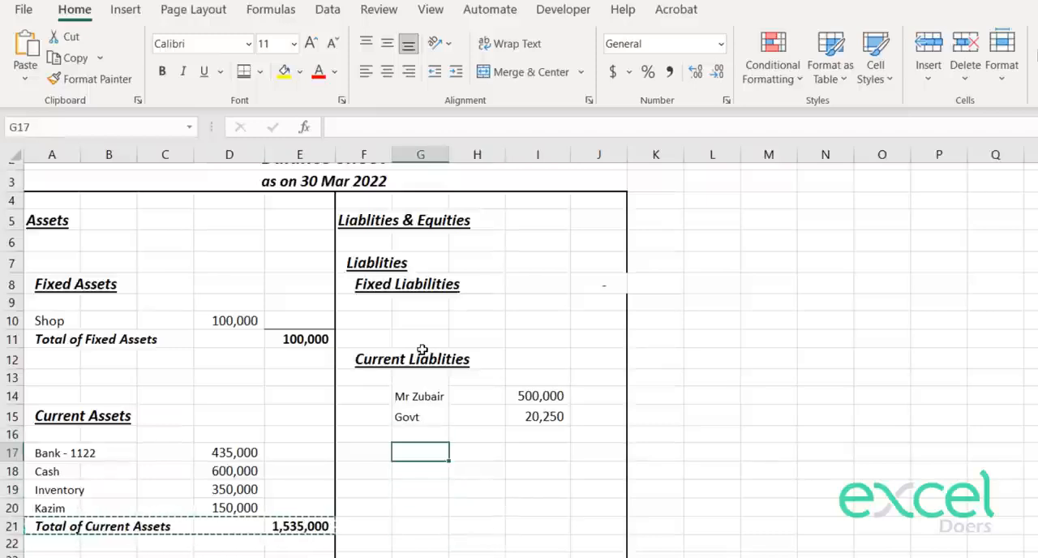
{"action": "key", "text": "Left"}
{"action": "key", "text": "ctrl+v"}
{"action": "key", "text": "Down"}
{"action": "key", "text": "Up"}
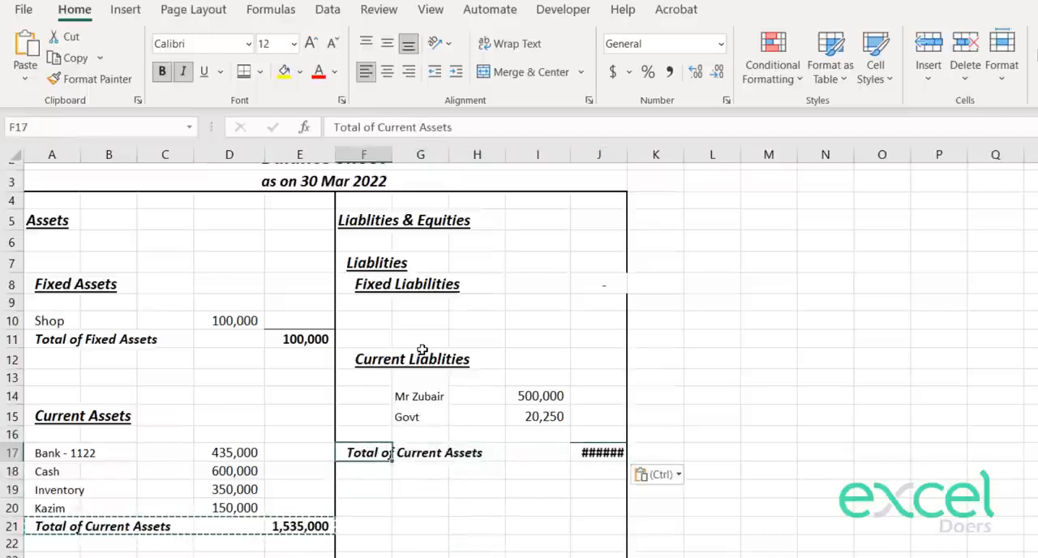
Step: Increase the indent of the copied total label in F17 by one level
{"action": "key", "text": "Right"}
{"action": "key", "text": "Right"}
{"action": "key", "text": "Left"}
{"action": "key", "text": "Left"}
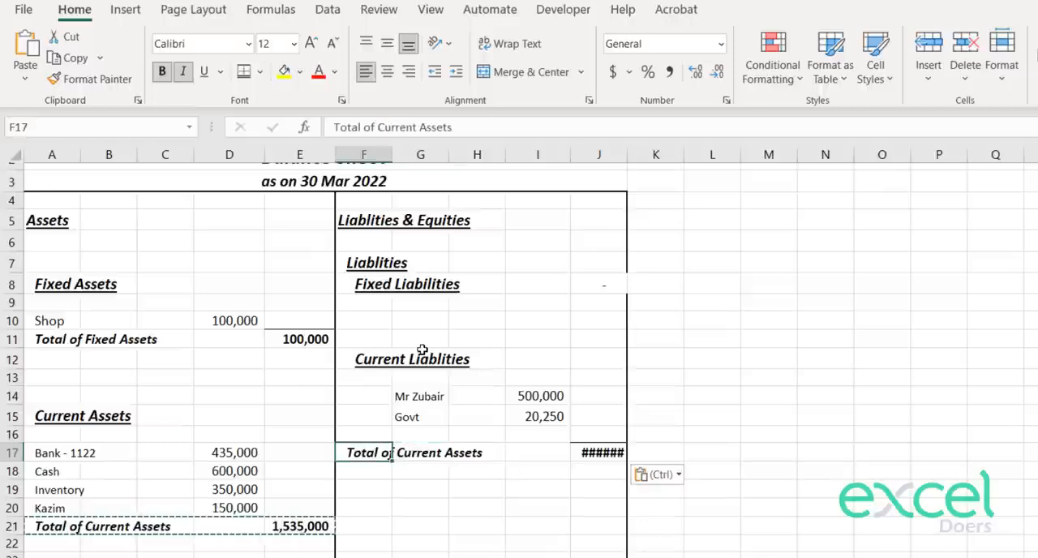
{"action": "left_click", "coordinate": [456, 73]}
Step: Total the current liabilities in J17 with =SUM(I14:I16)
{"action": "key", "text": "Right"}
{"action": "key", "text": "Right"}
{"action": "key", "text": "Right"}
{"action": "key", "text": "Right"}
{"action": "type", "text": "=sum("}
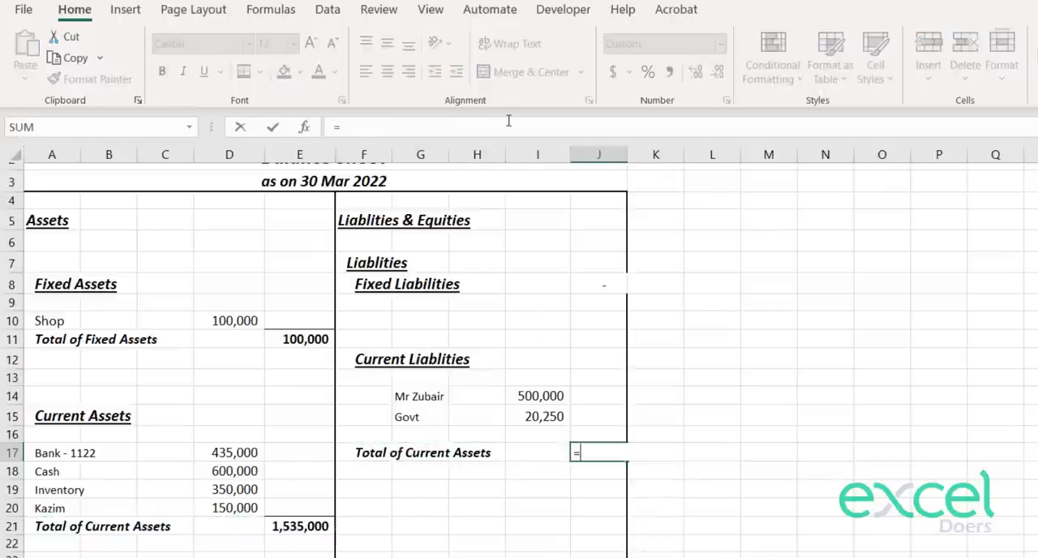
{"action": "key", "text": "Left"}
{"action": "key", "text": "Up"}
{"action": "key", "text": "shift+Up"}
{"action": "key", "text": "shift+Up"}
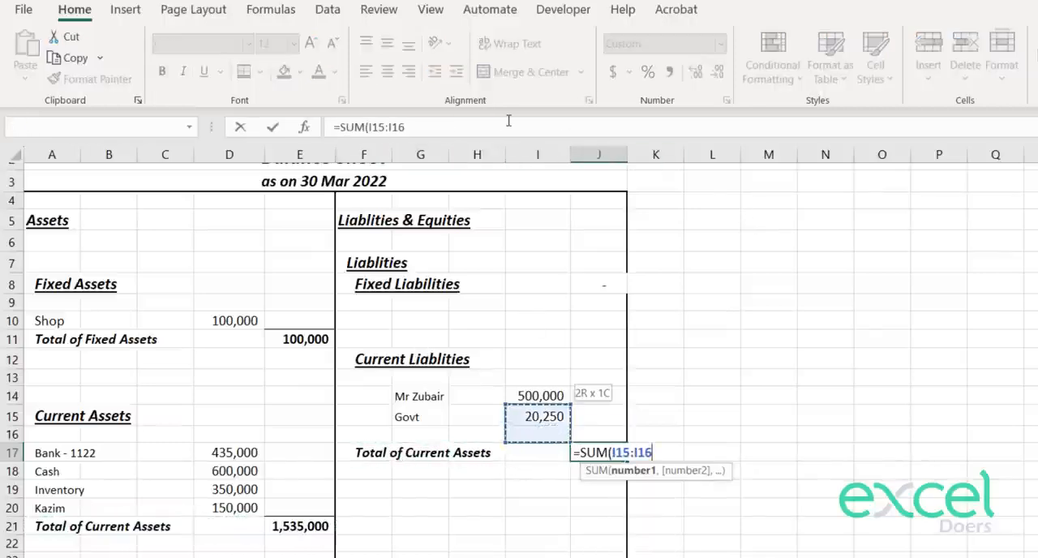
{"action": "key", "text": "Return"}
Step: Try deleting the empty row 16 above the current liabilities total, and undo the deletion
{"action": "key", "text": "Up"}
{"action": "key", "text": "Up"}
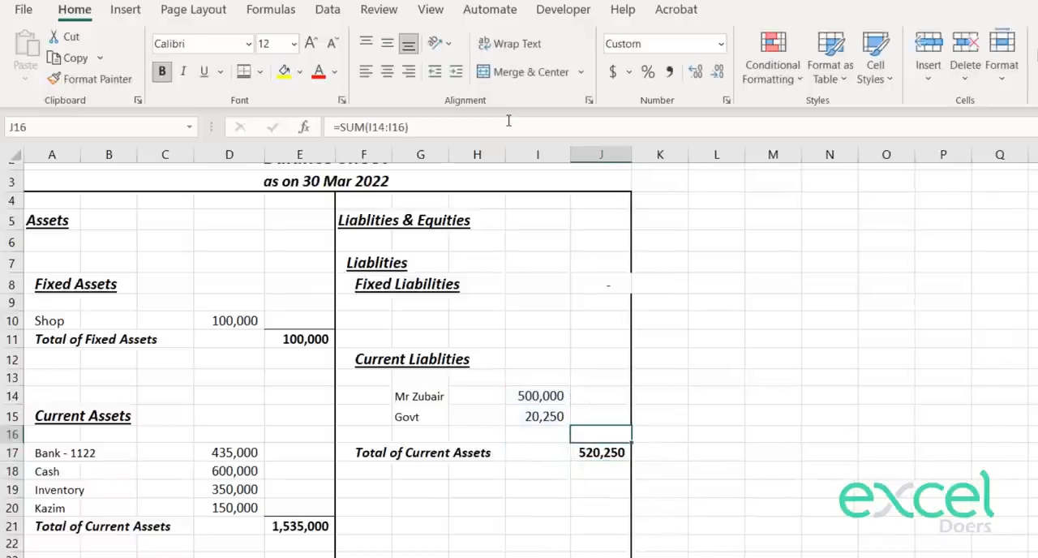
{"action": "key", "text": "shift+space"}
{"action": "key", "text": "ctrl+minus"}
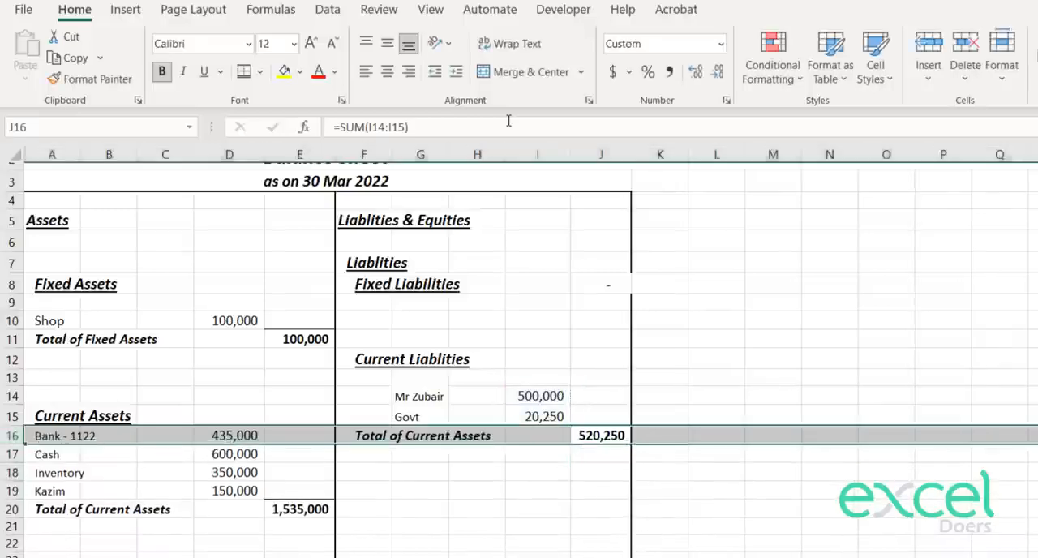
{"action": "key", "text": "ctrl+z"}
{"action": "key", "text": "Down"}
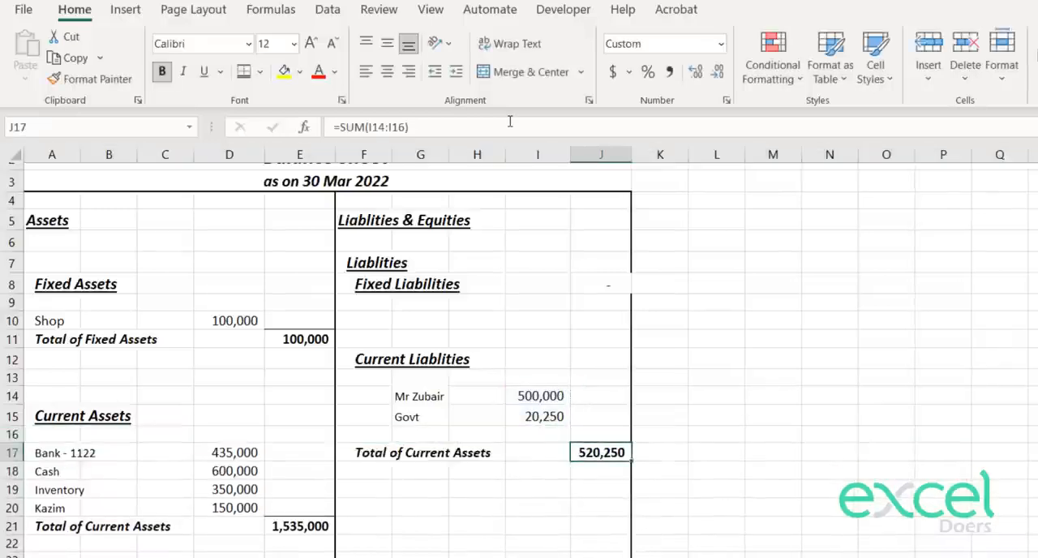
{"action": "key", "text": "Up"}
{"action": "key", "text": "F2"}
{"action": "key", "text": "Escape"}
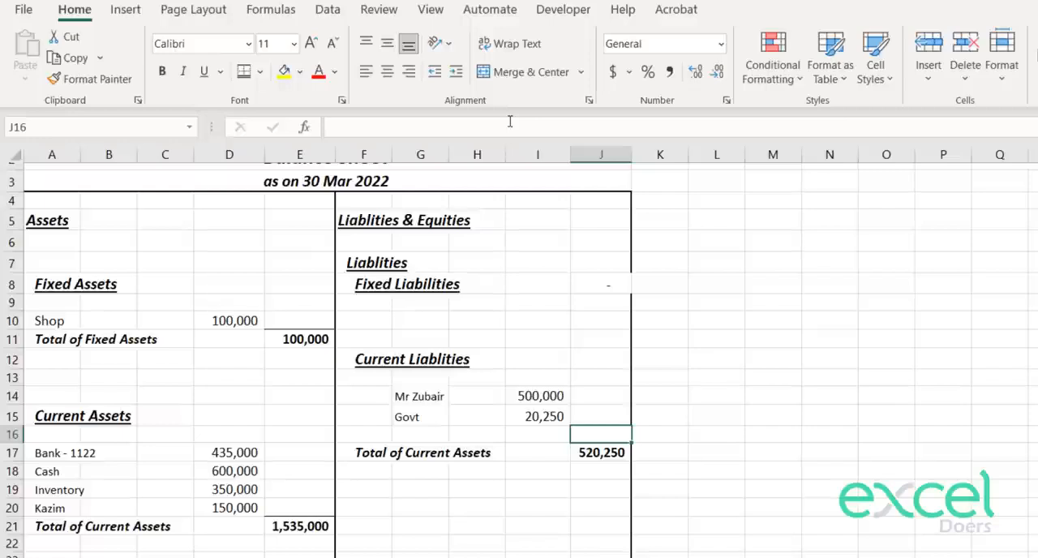
Step: Delete the empty row 16 above the current liabilities total and the empty row 13 below the Current Liablities heading
{"action": "key", "text": "shift+space"}
{"action": "key", "text": "ctrl+minus"}
{"action": "key", "text": "Up"}
{"action": "key", "text": "Up"}
{"action": "key", "text": "Up"}
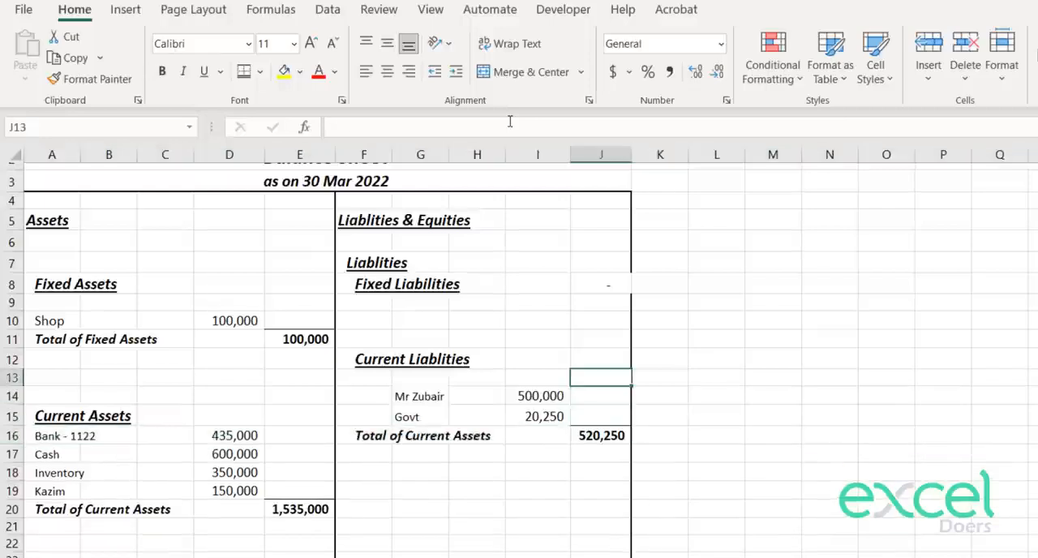
{"action": "key", "text": "shift+space"}
{"action": "key", "text": "ctrl+minus"}
Step: Enter 0 in J8 as the Fixed Liabilities amount
{"action": "key", "text": "Down"}
{"action": "key", "text": "Down"}
{"action": "key", "text": "Up"}
{"action": "key", "text": "Up"}
{"action": "key", "text": "Up"}
{"action": "key", "text": "Up"}
{"action": "key", "text": "Up"}
{"action": "key", "text": "Up"}
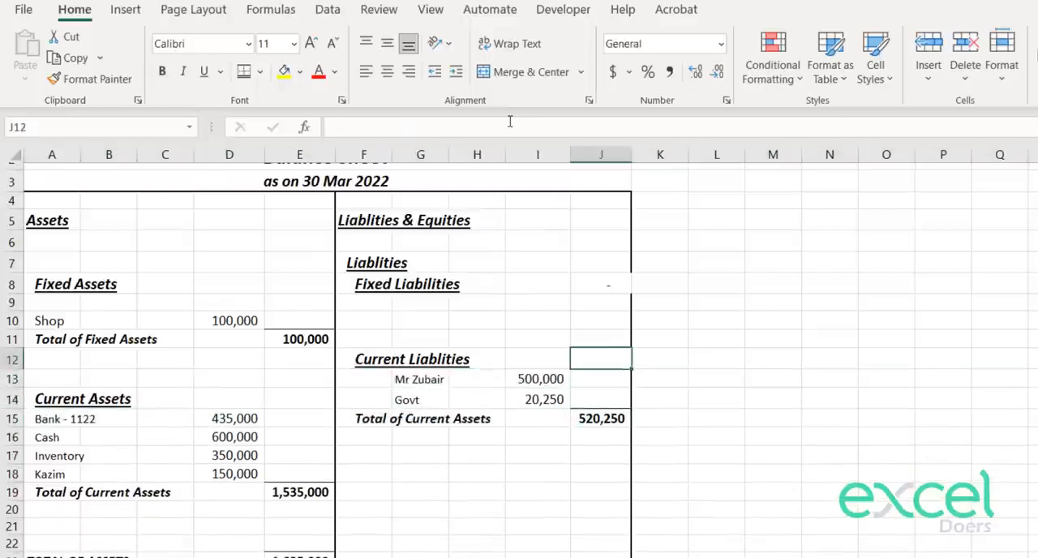
{"action": "key", "text": "Up"}
{"action": "type", "text": "0"}
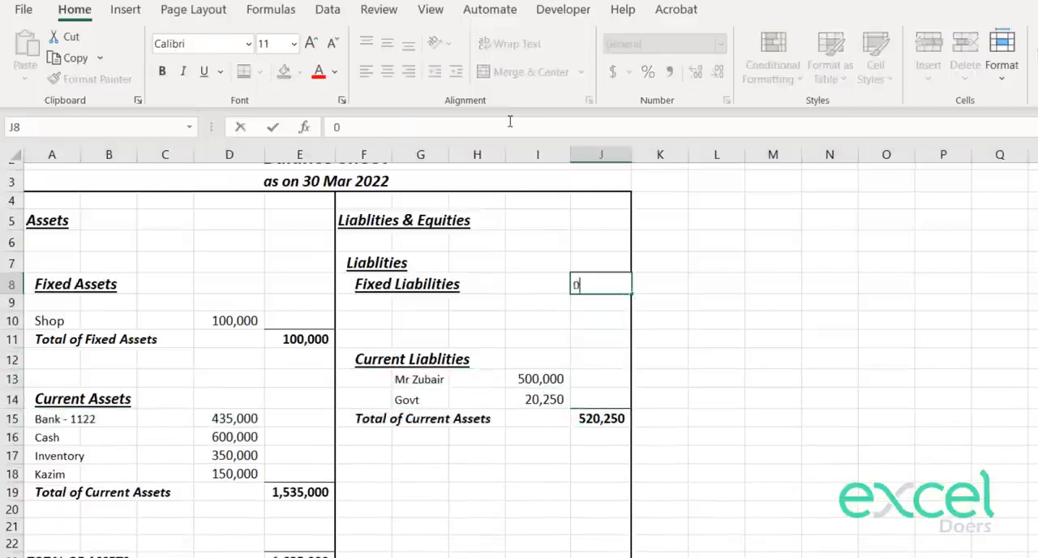
{"action": "key", "text": "Return"}
{"action": "key", "text": "Return"}
Step: Copy the formatting of the current liabilities total in J15 onto the Fixed Liabilities amount in J8
{"action": "key", "text": "Down"}
{"action": "key", "text": "Down"}
{"action": "key", "text": "Down"}
{"action": "key", "text": "Down"}
{"action": "key", "text": "Down"}
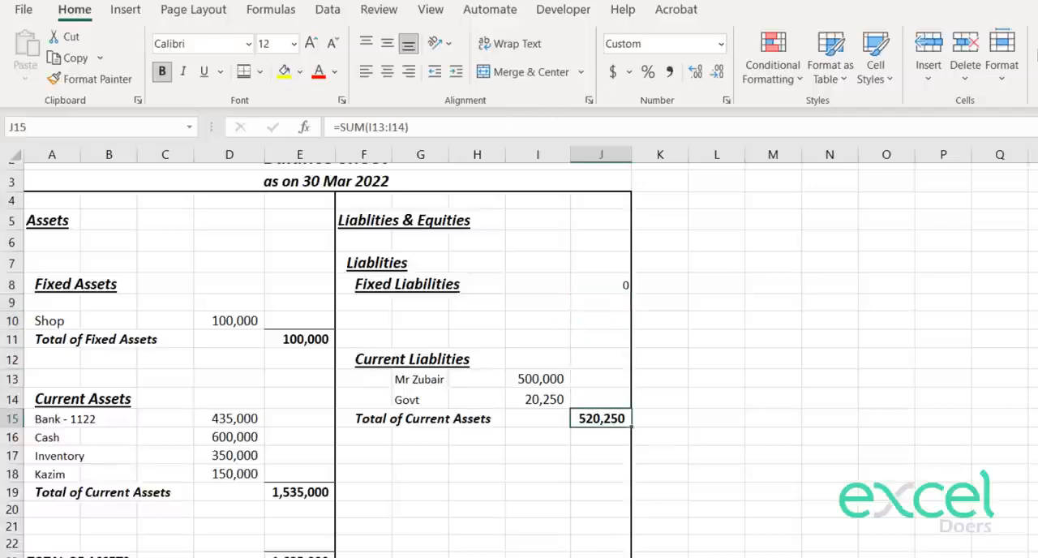
{"action": "left_click", "coordinate": [89, 79]}
{"action": "left_click", "coordinate": [608, 285]}
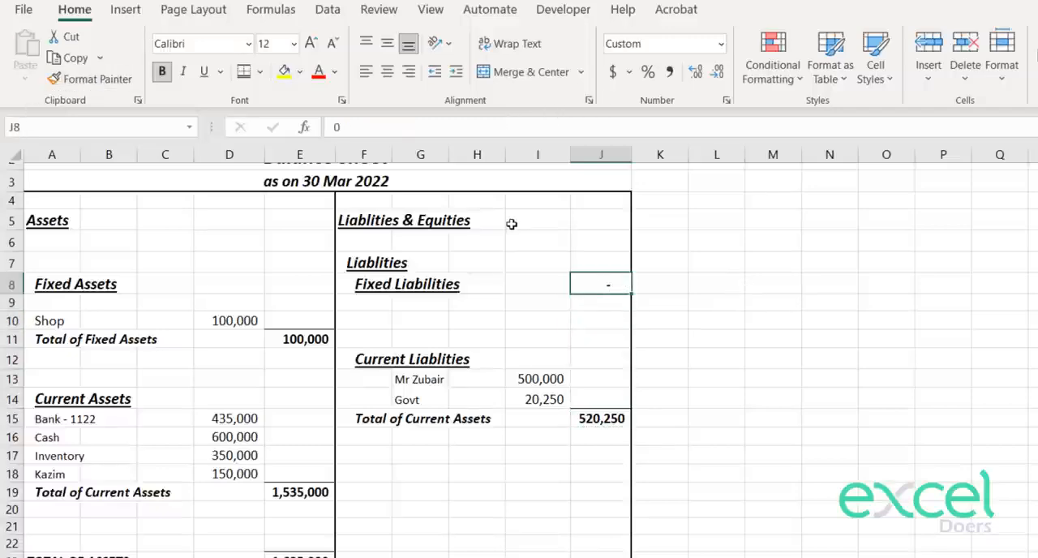
Step: Change the total label in F15 to "Total of Current Liablities"
{"action": "key", "text": "Down"}
{"action": "key", "text": "Down"}
{"action": "key", "text": "Down"}
{"action": "key", "text": "Down"}
{"action": "key", "text": "Down"}
{"action": "key", "text": "Down"}
{"action": "key", "text": "Down"}
{"action": "key", "text": "Down"}
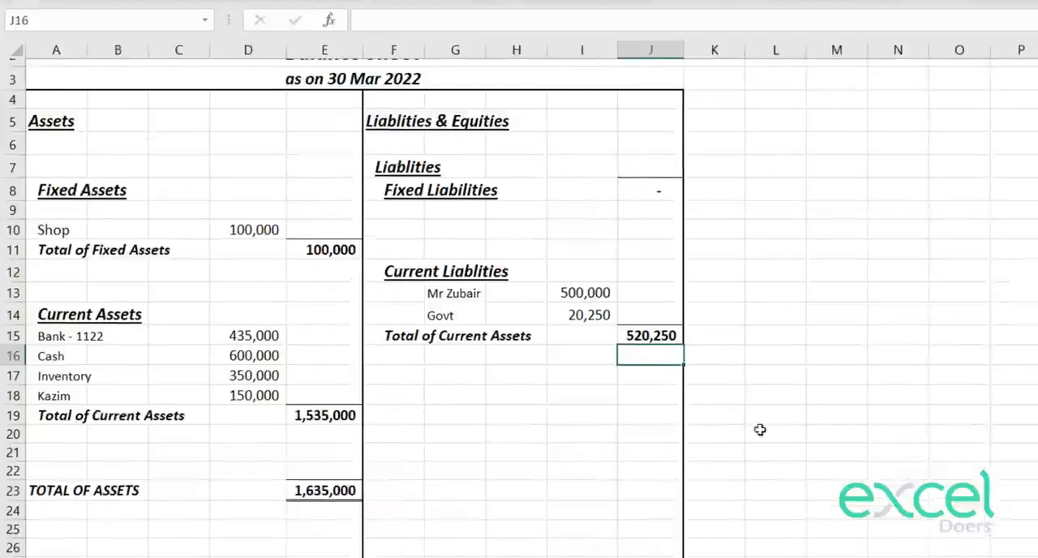
{"action": "key", "text": "Down"}
{"action": "key", "text": "Down"}
{"action": "key", "text": "Left"}
{"action": "key", "text": "Left"}
{"action": "key", "text": "Left"}
{"action": "key", "text": "Up"}
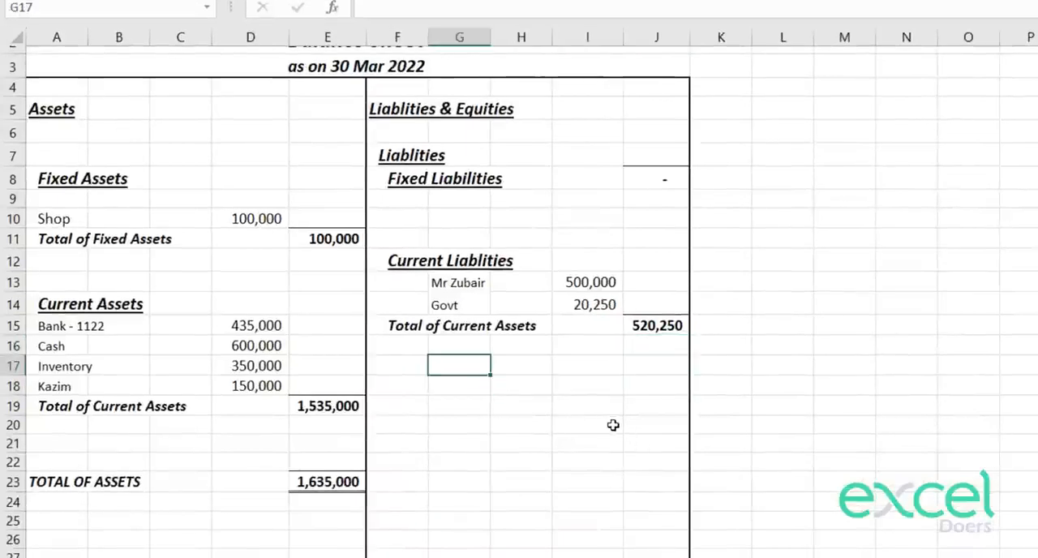
{"action": "key", "text": "Left"}
{"action": "key", "text": "Up"}
{"action": "key", "text": "Up"}
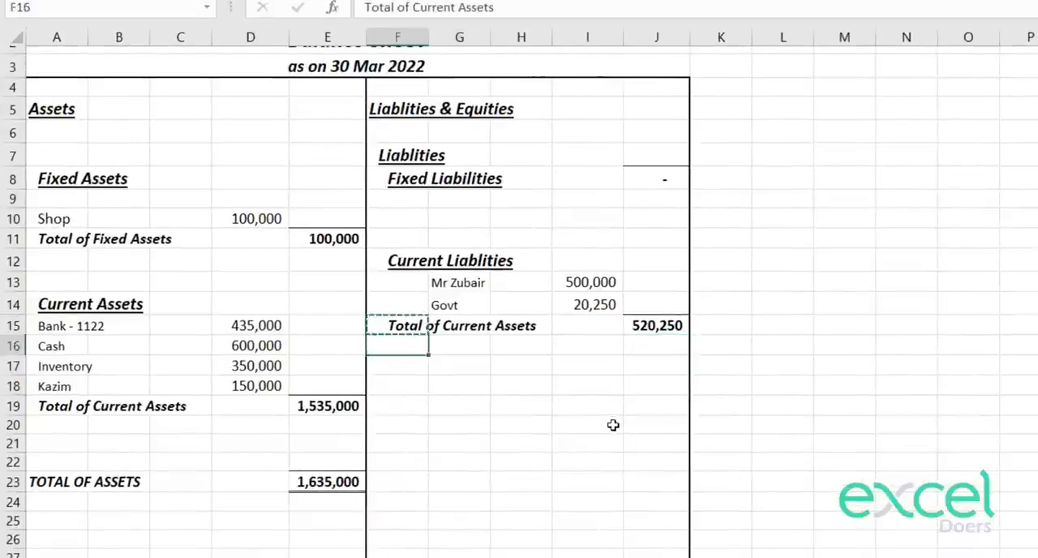
{"action": "key", "text": "F2"}
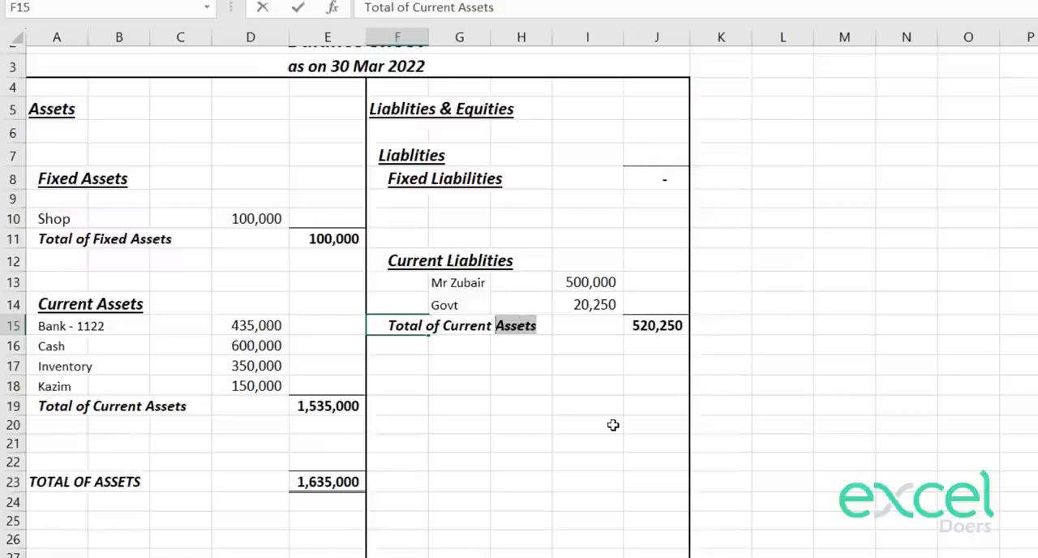
{"action": "type", "text": "Liablities"}
{"action": "key", "text": "Return"}
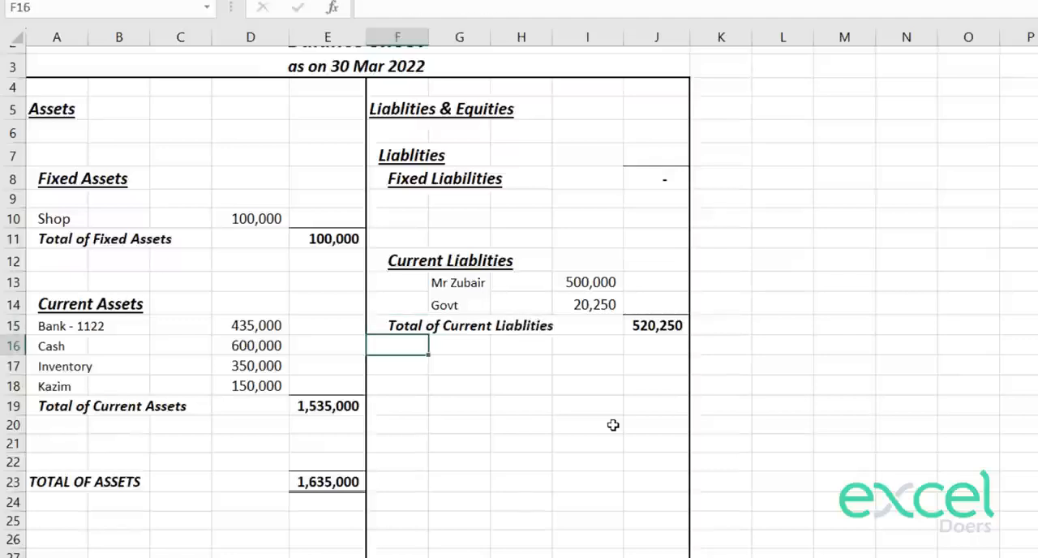
Step: Copy the Total of Current Liablities label from F15 to F17
{"action": "key", "text": "Up"}
{"action": "key", "text": "ctrl+Down"}
{"action": "key", "text": "ctrl+Up"}
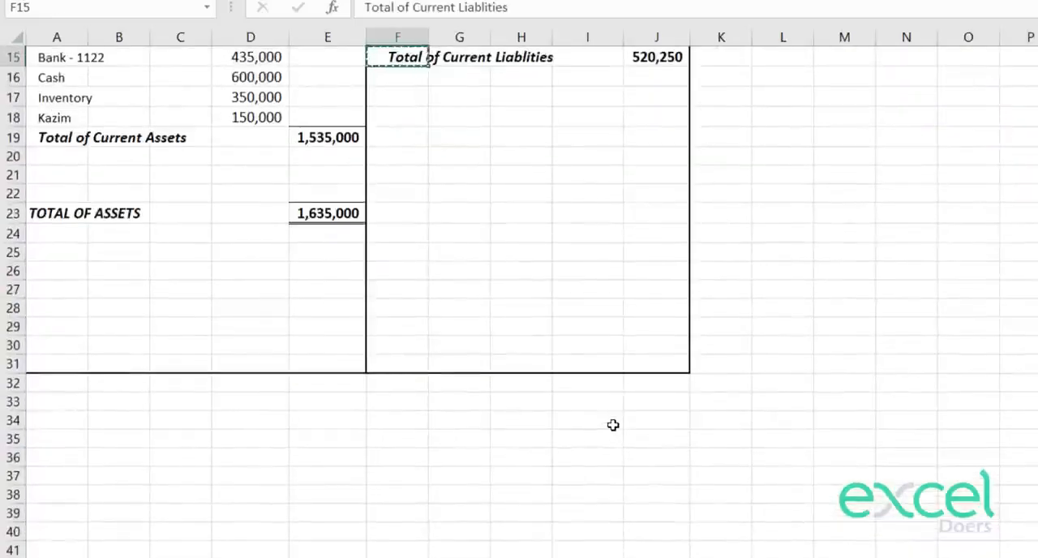
{"action": "key", "text": "ctrl+c"}
{"action": "key", "text": "Up"}
{"action": "scroll", "coordinate": [628, 281], "scroll_direction": "up", "scroll_amount": 5}
{"action": "key", "text": "Down"}
{"action": "key", "text": "Down"}
{"action": "key", "text": "Down"}
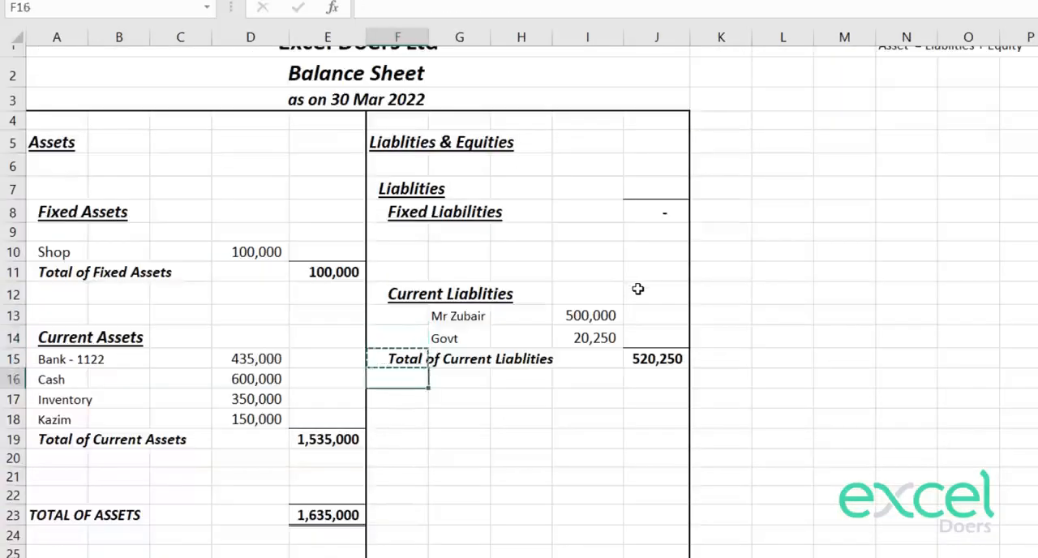
{"action": "key", "text": "ctrl+v"}
Step: Replace the label in F17 with "Total of Liablities" and decrease its indent by one level
{"action": "type", "text": "T"}
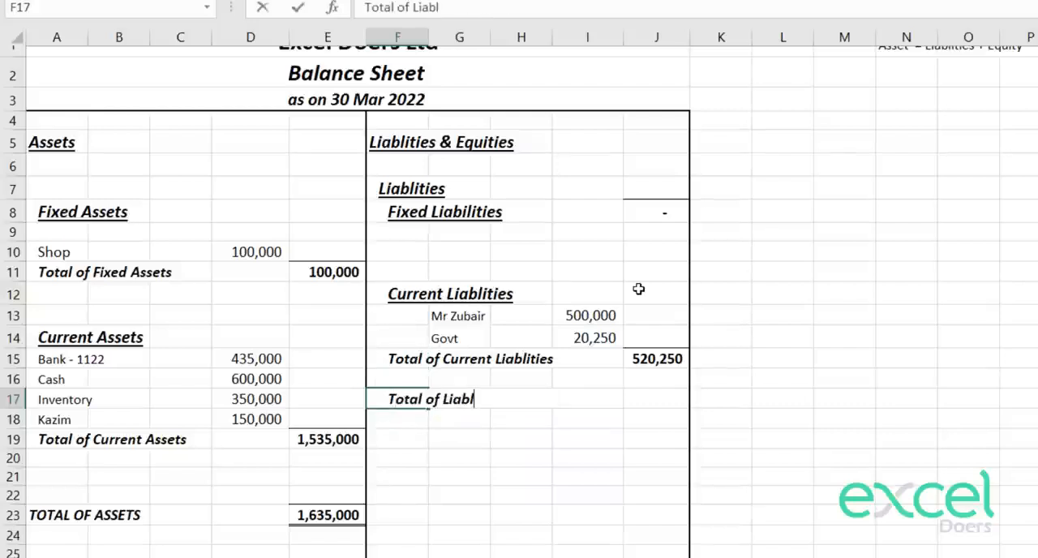
{"action": "type", "text": "otal of Liablities"}
{"action": "key", "text": "ctrl+Return"}
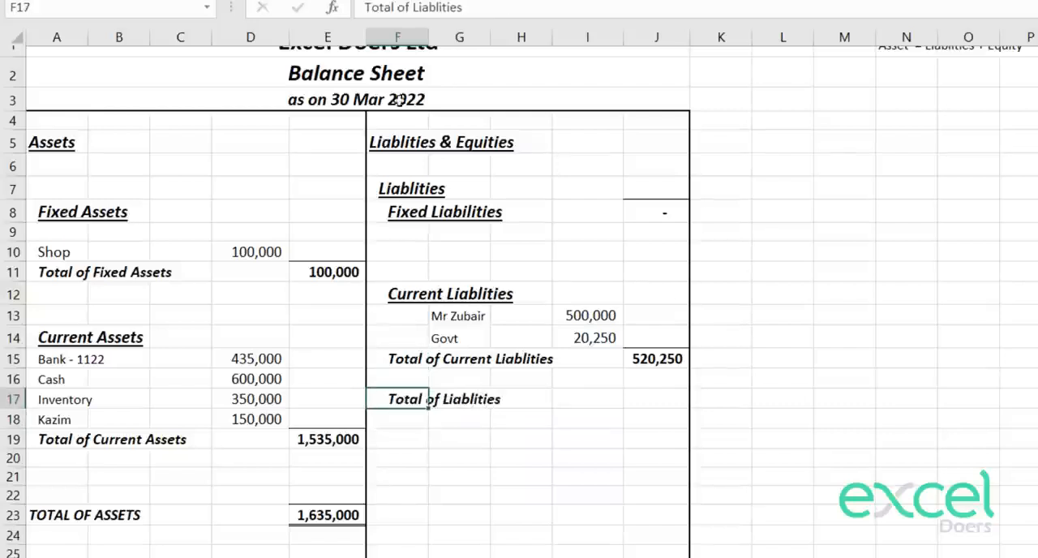
{"action": "key", "text": "ctrl+alt+shift+Tab"}
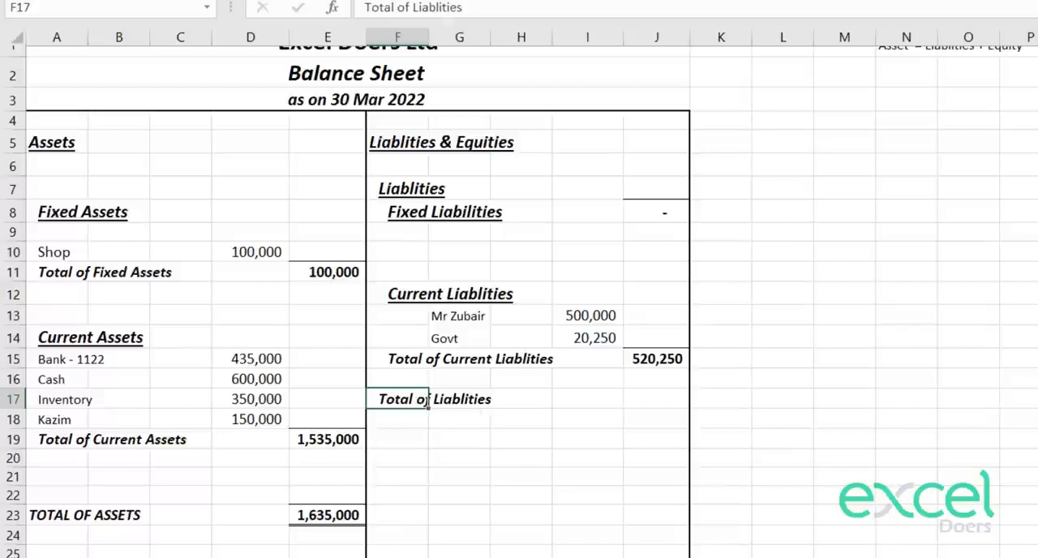
Step: Calculate the total of liabilities in J17 with the formula =J15+J8
{"action": "key", "text": "Down"}
{"action": "key", "text": "Down"}
{"action": "key", "text": "Up"}
{"action": "key", "text": "Up"}
{"action": "key", "text": "Right"}
{"action": "key", "text": "Right"}
{"action": "key", "text": "Right"}
{"action": "key", "text": "Right"}
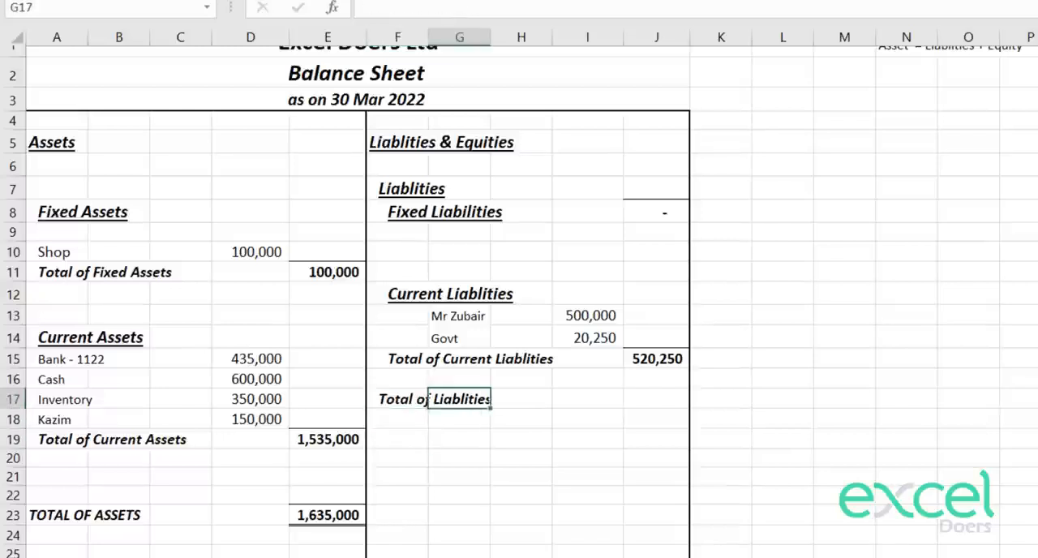
{"action": "type", "text": "="}
{"action": "left_click", "coordinate": [653, 358]}
{"action": "type", "text": "+"}
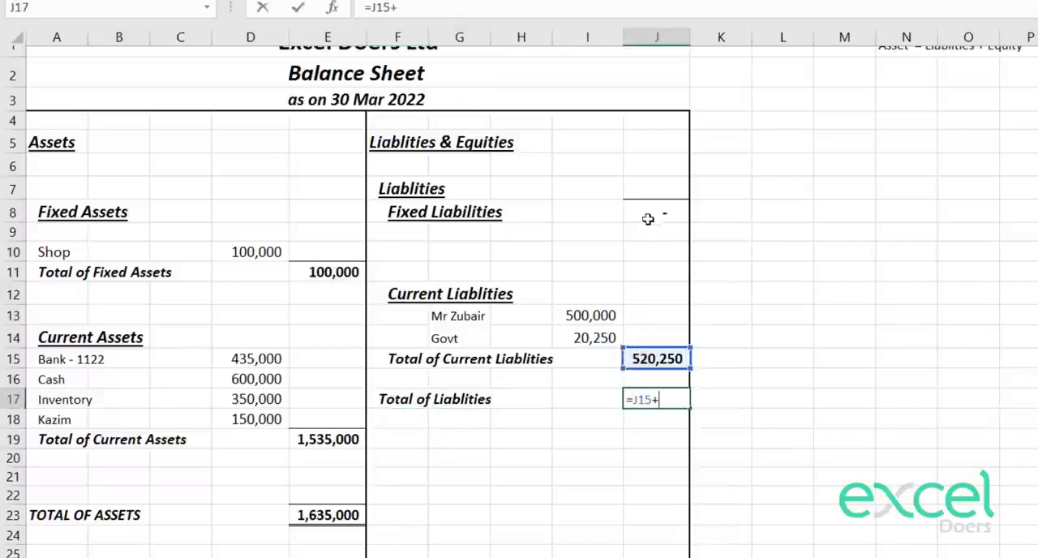
{"action": "left_click", "coordinate": [650, 211]}
{"action": "key", "text": "Return"}
Step: Apply the bold, top-bordered total formatting of J15 to the total of liabilities in J17
{"action": "key", "text": "Up"}
{"action": "key", "text": "Up"}
{"action": "key", "text": "Up"}
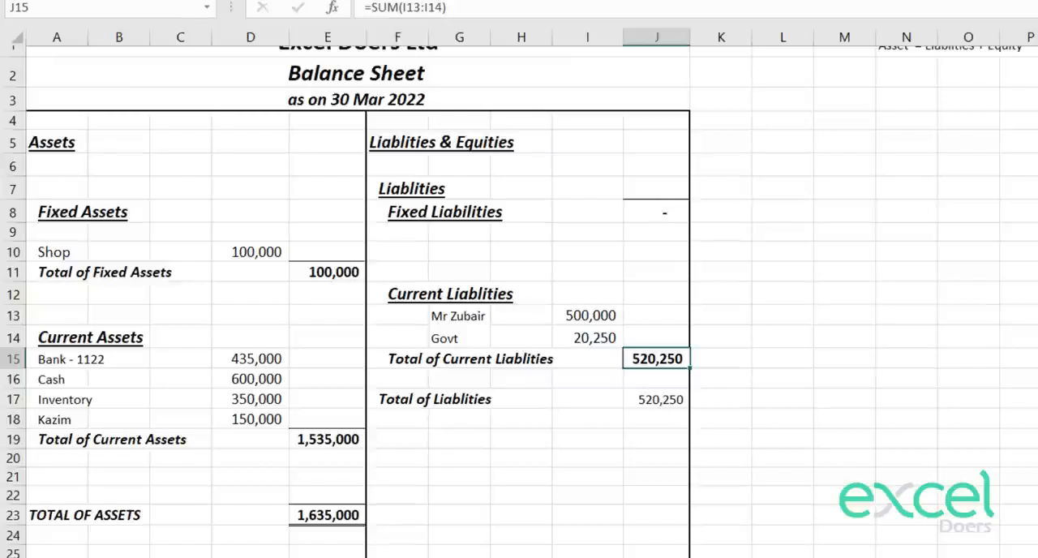
{"action": "left_click", "coordinate": [665, 393]}
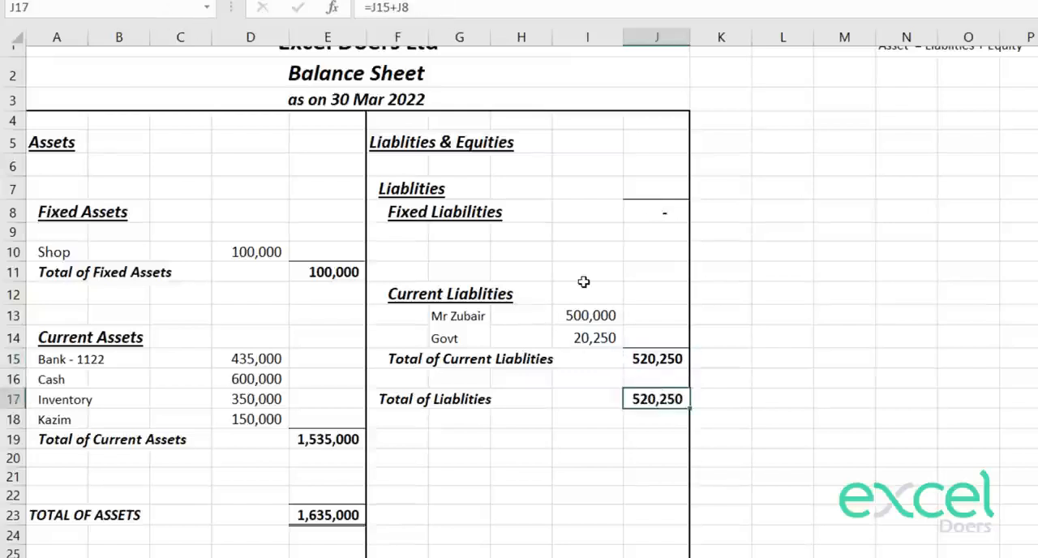
{"action": "key", "text": "Up"}
{"action": "key", "text": "Up"}
{"action": "key", "text": "Up"}
{"action": "key", "text": "Down"}
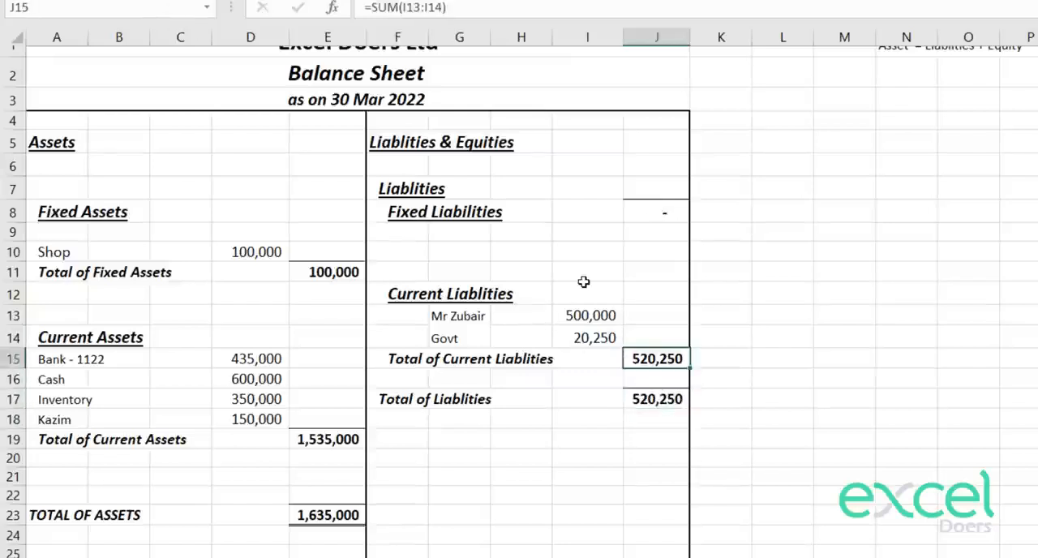
Step: Copy the Current Liablities heading from F12 to F20 below the total of liabilities
{"action": "key", "text": "Down"}
{"action": "key", "text": "Down"}
{"action": "key", "text": "Down"}
{"action": "key", "text": "Down"}
{"action": "key", "text": "Left"}
{"action": "key", "text": "Left"}
{"action": "key", "text": "Up"}
{"action": "key", "text": "Up"}
{"action": "key", "text": "Left"}
{"action": "key", "text": "Up"}
{"action": "key", "text": "Up"}
{"action": "key", "text": "Up"}
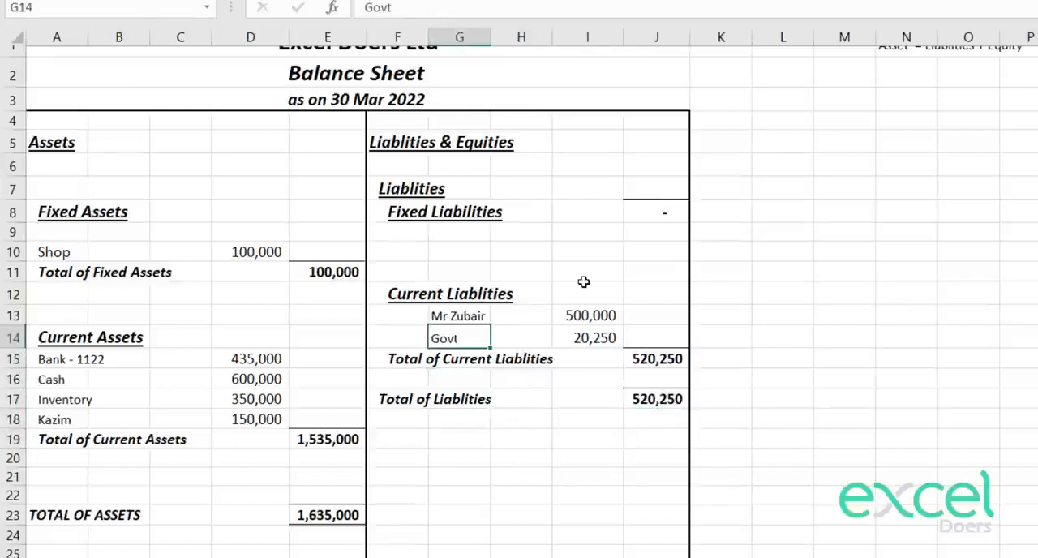
{"action": "key", "text": "Up"}
{"action": "key", "text": "Left"}
{"action": "key", "text": "Up"}
{"action": "key", "text": "ctrl+c"}
{"action": "key", "text": "Down"}
{"action": "key", "text": "Down"}
{"action": "key", "text": "Down"}
{"action": "key", "text": "Down"}
{"action": "key", "text": "Down"}
{"action": "key", "text": "Down"}
{"action": "key", "text": "Down"}
{"action": "key", "text": "Down"}
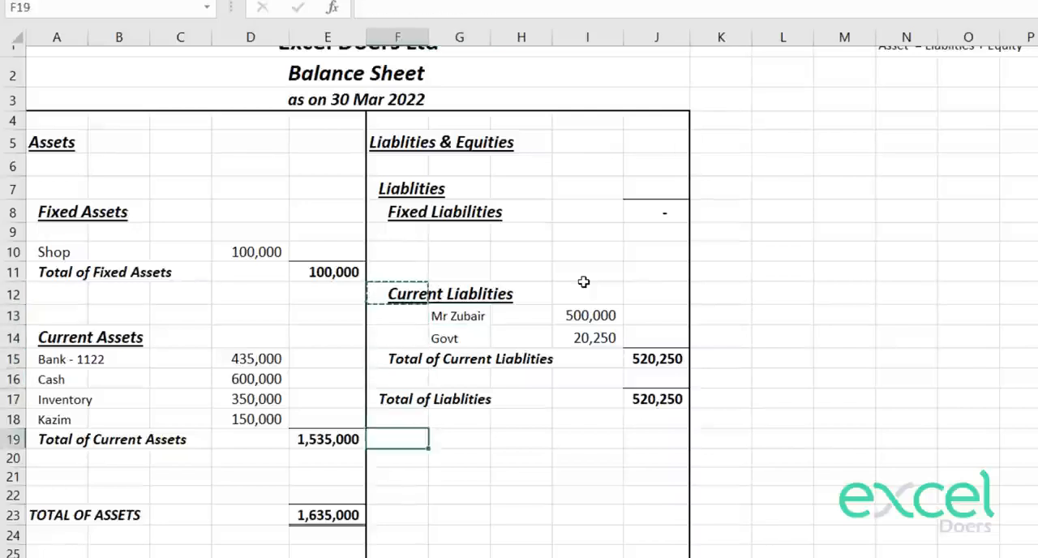
{"action": "key", "text": "ctrl+v"}
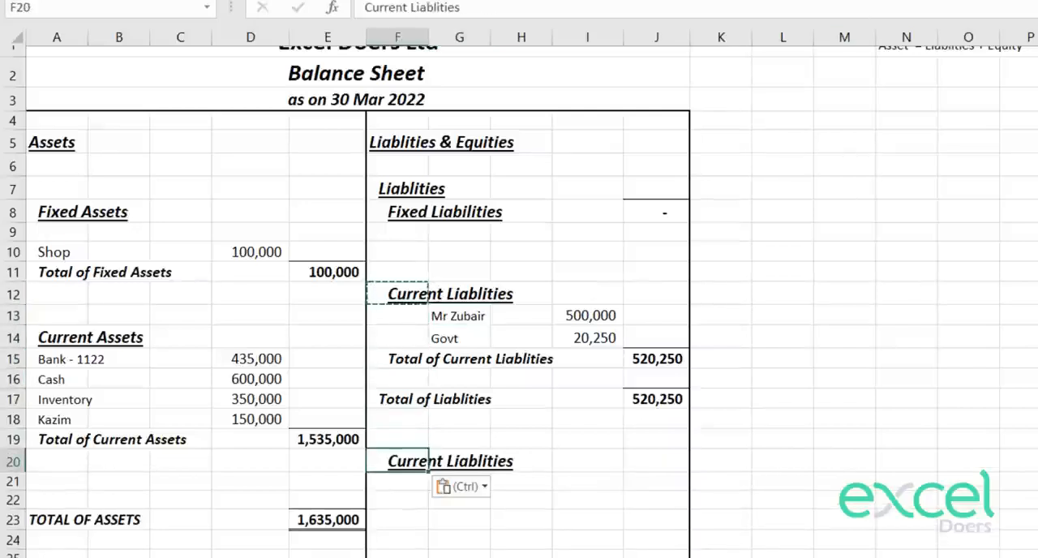
Step: Decrease the indent of the copied heading in F20 by one level and retitle it "Equity"
{"action": "key", "text": "alt+h"}
{"action": "type", "text": "5"}
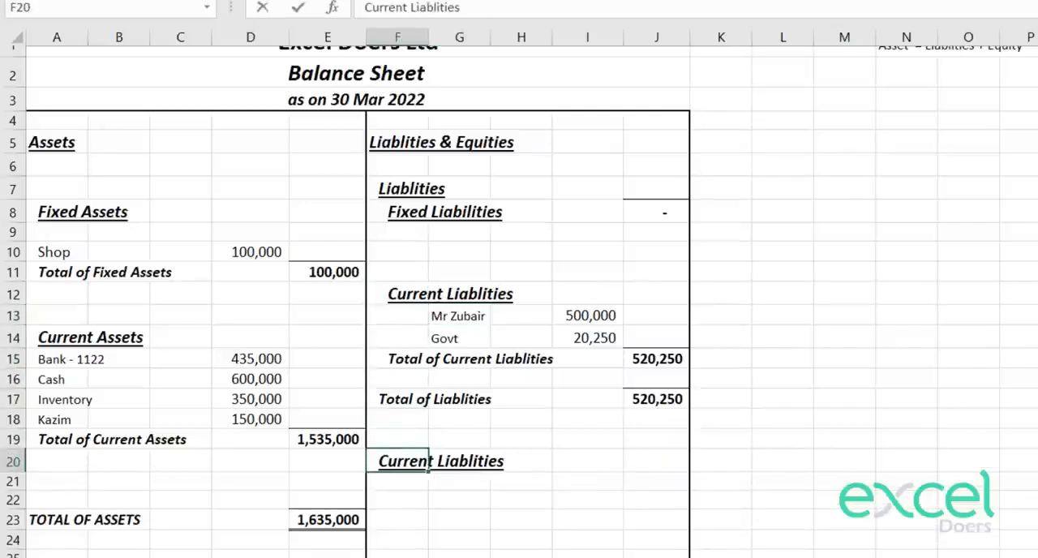
{"action": "type", "text": "Equity"}
{"action": "key", "text": "Return"}
{"action": "key", "text": "Up"}
{"action": "key", "text": "Down"}
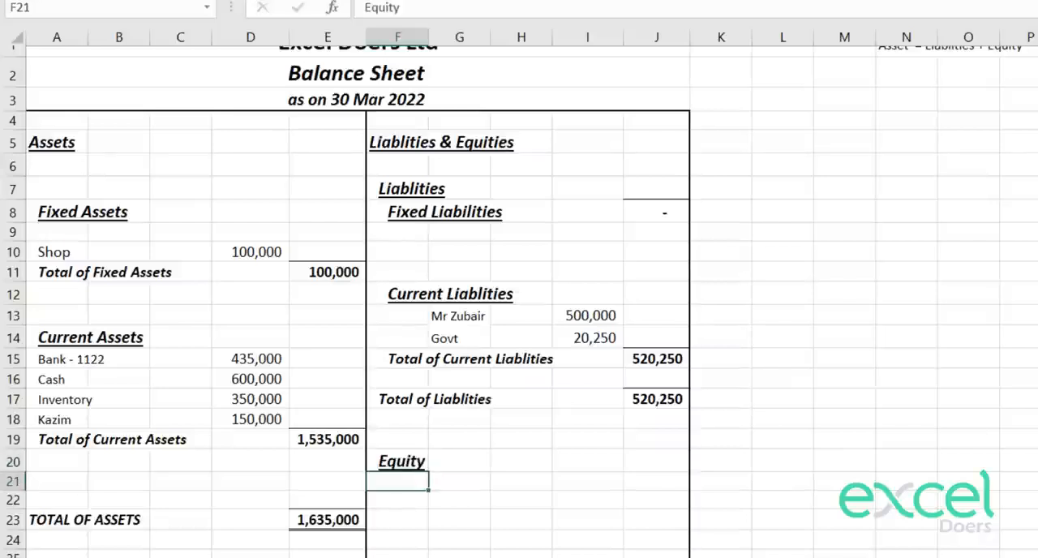
Step: Insert a blank row at row 22 below the Equity heading
{"action": "key", "text": "shift+space"}
{"action": "key", "text": "Down"}
{"action": "key", "text": "Down"}
{"action": "key", "text": "Up"}
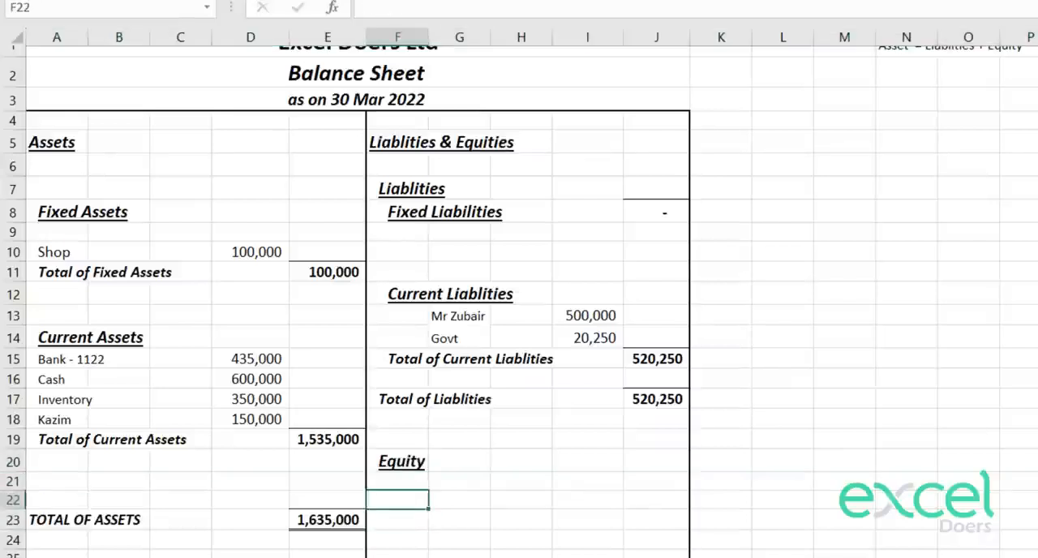
{"action": "key", "text": "shift+space"}
{"action": "key", "text": "ctrl+plus"}
{"action": "key", "text": "Down"}
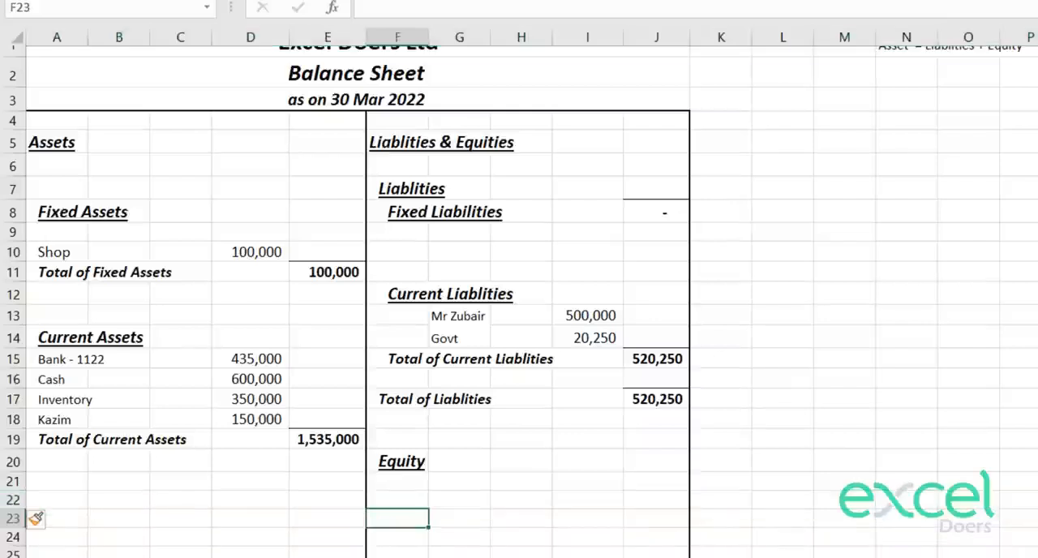
Step: Copy the owner's equity account name from A8 of the Trail Balance sheet and paste it as values into G22 under Equity
{"action": "key", "text": "Up"}
{"action": "key", "text": "Right"}
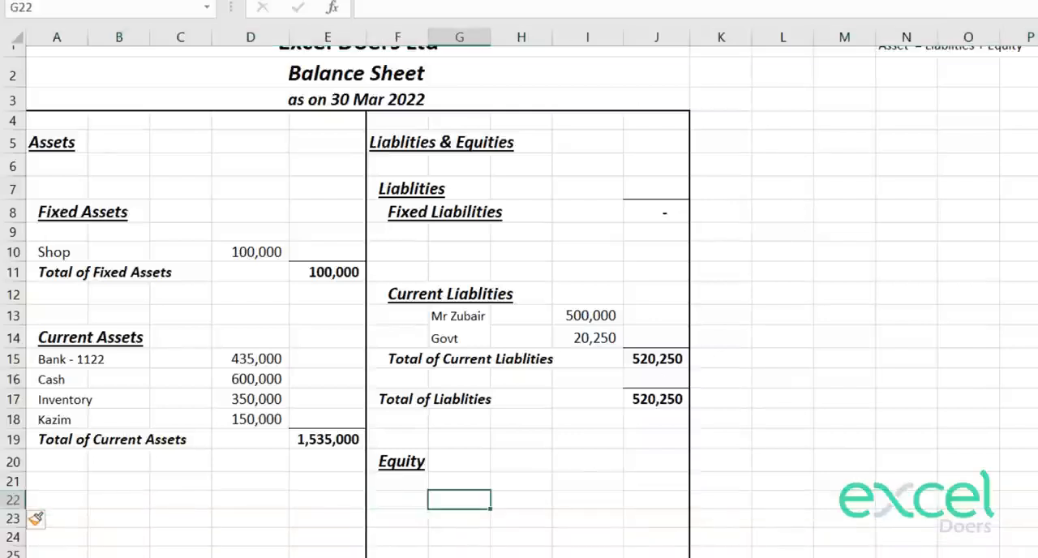
{"action": "key", "text": "ctrl+Page_Up"}
{"action": "key", "text": "ctrl+Page_Up"}
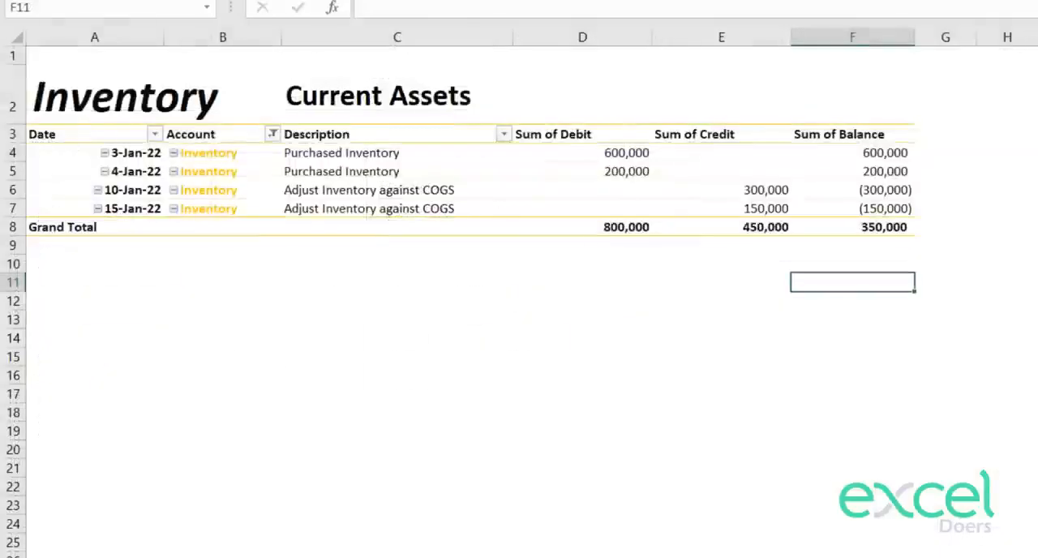
{"action": "left_click", "coordinate": [725, 343]}
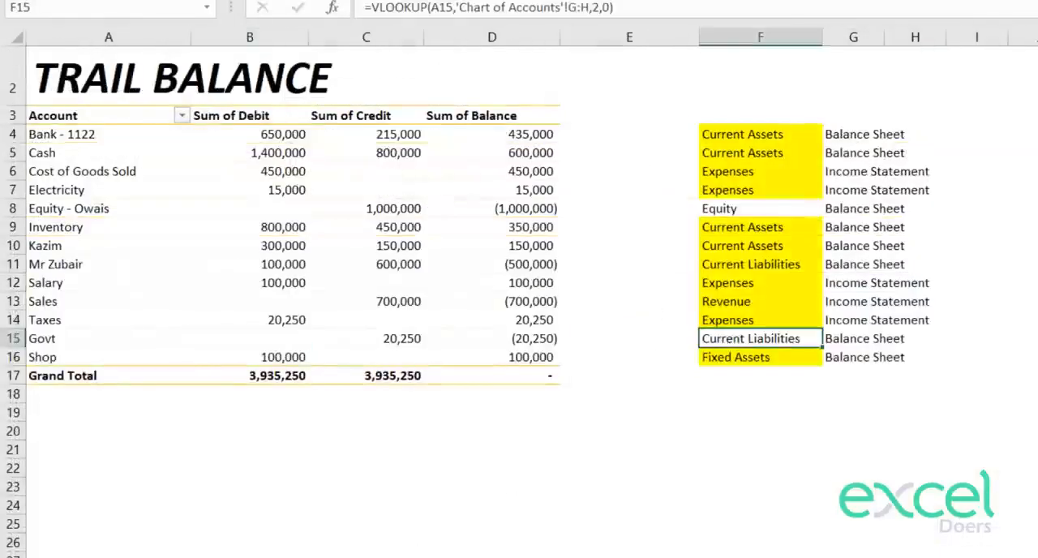
{"action": "left_click", "coordinate": [356, 2]}
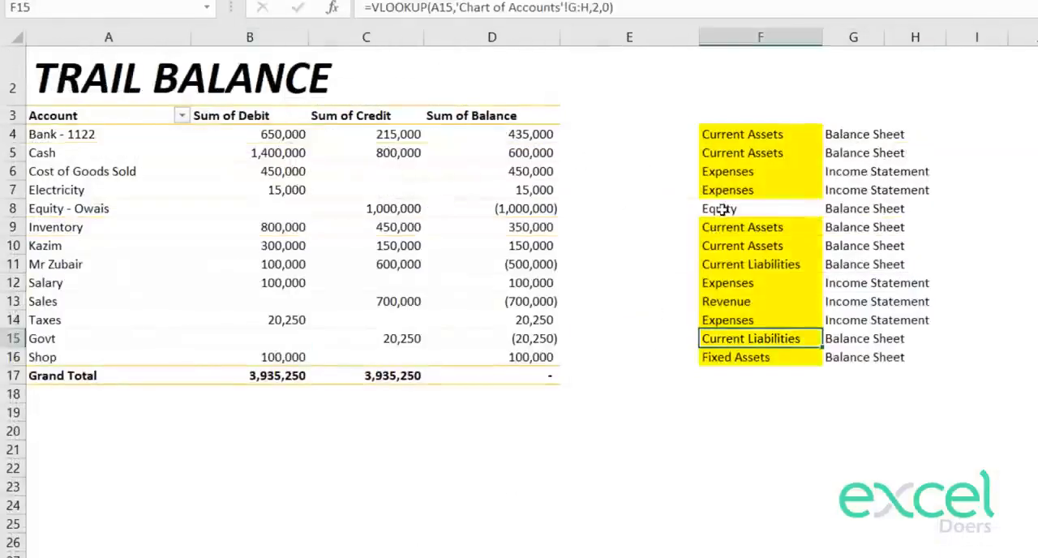
{"action": "left_click", "coordinate": [722, 210]}
{"action": "key", "text": "Left"}
{"action": "key", "text": "Left"}
{"action": "key", "text": "Left"}
{"action": "key", "text": "Left"}
{"action": "key", "text": "Left"}
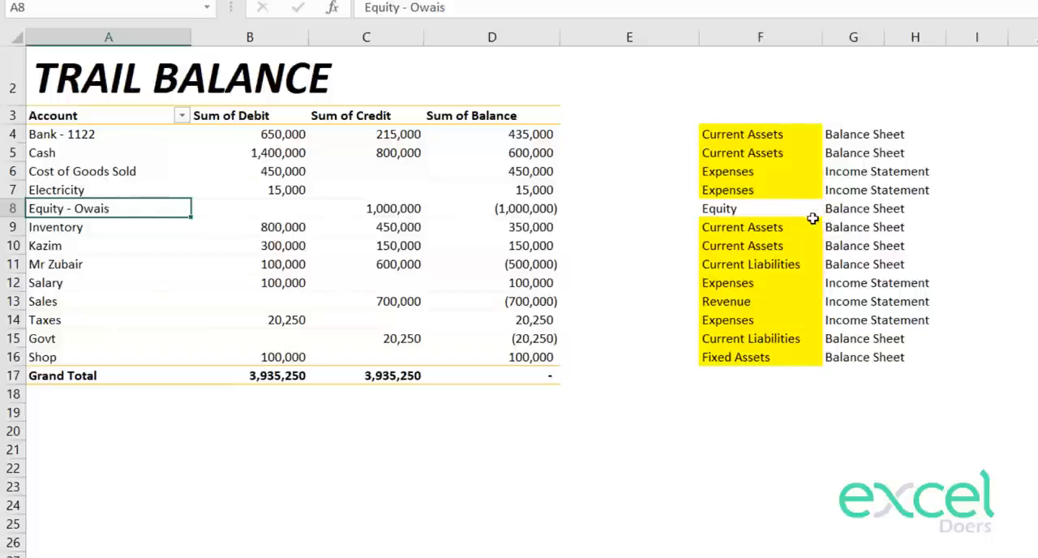
{"action": "key", "text": "ctrl+c"}
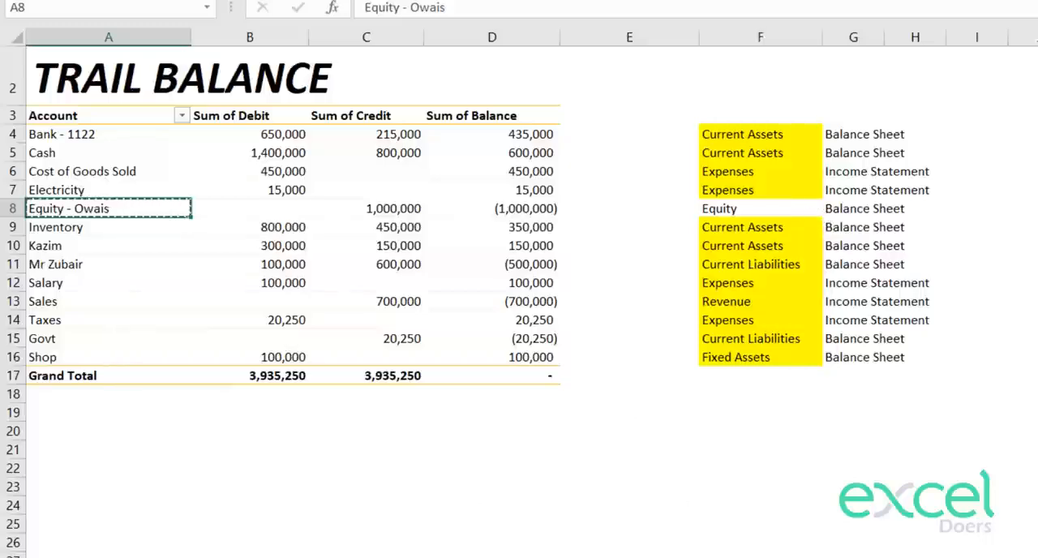
{"action": "left_click", "coordinate": [560, 557]}
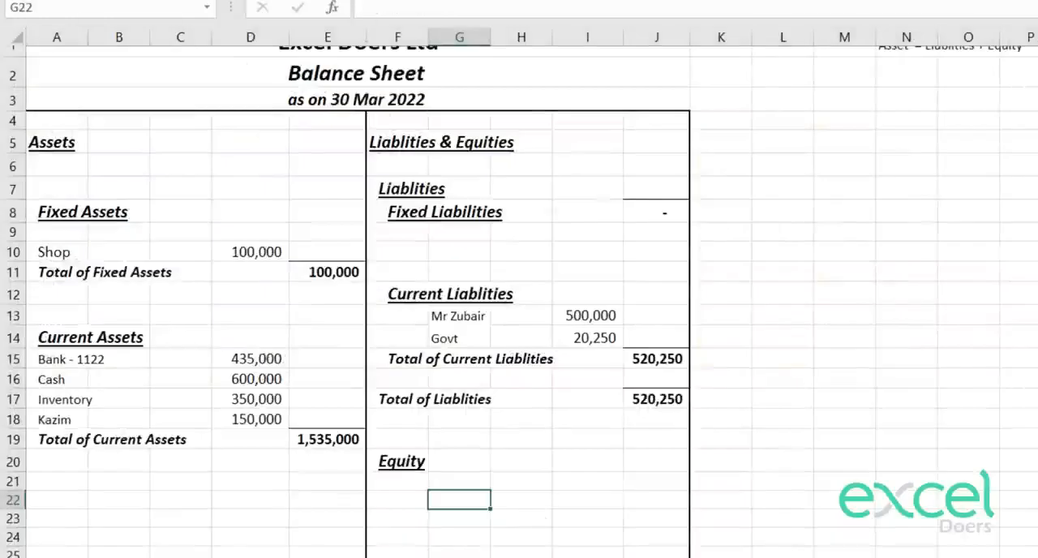
{"action": "right_click", "coordinate": [441, 498]}
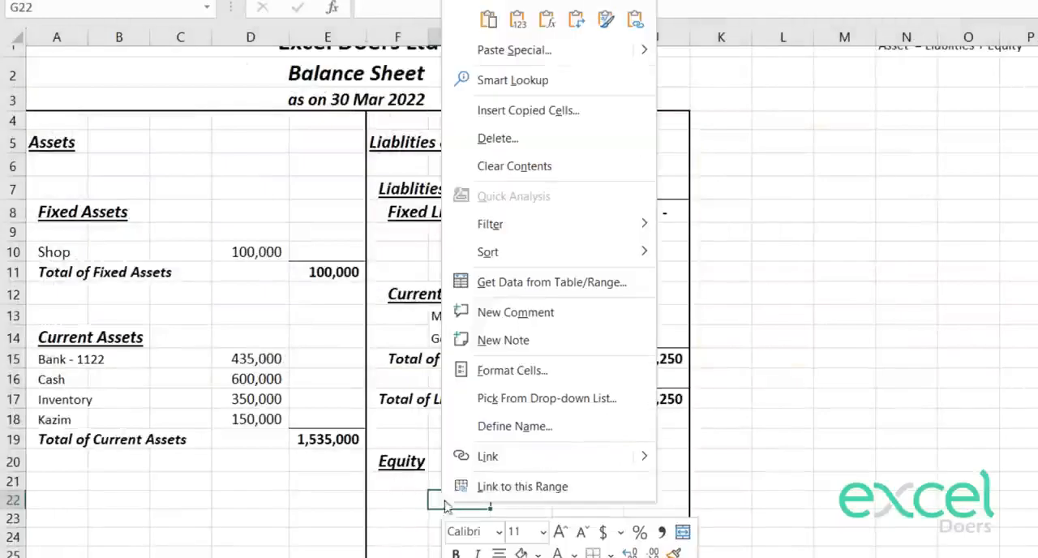
{"action": "left_click", "coordinate": [519, 16]}
{"action": "key", "text": "Return"}
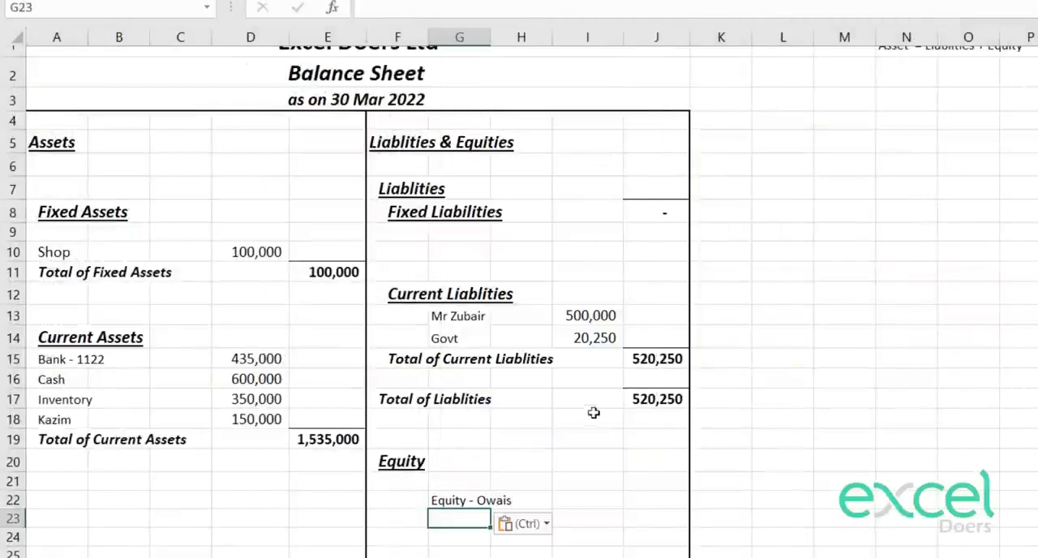
Step: Copy the Govt lookup formula from I14 to I22 for the owner's equity account and widen column I to fit the amount
{"action": "left_click", "coordinate": [568, 337]}
{"action": "key", "text": "ctrl+c"}
{"action": "key", "text": "Down"}
{"action": "key", "text": "Down"}
{"action": "key", "text": "Down"}
{"action": "key", "text": "Down"}
{"action": "key", "text": "Down"}
{"action": "key", "text": "Down"}
{"action": "key", "text": "Down"}
{"action": "key", "text": "Down"}
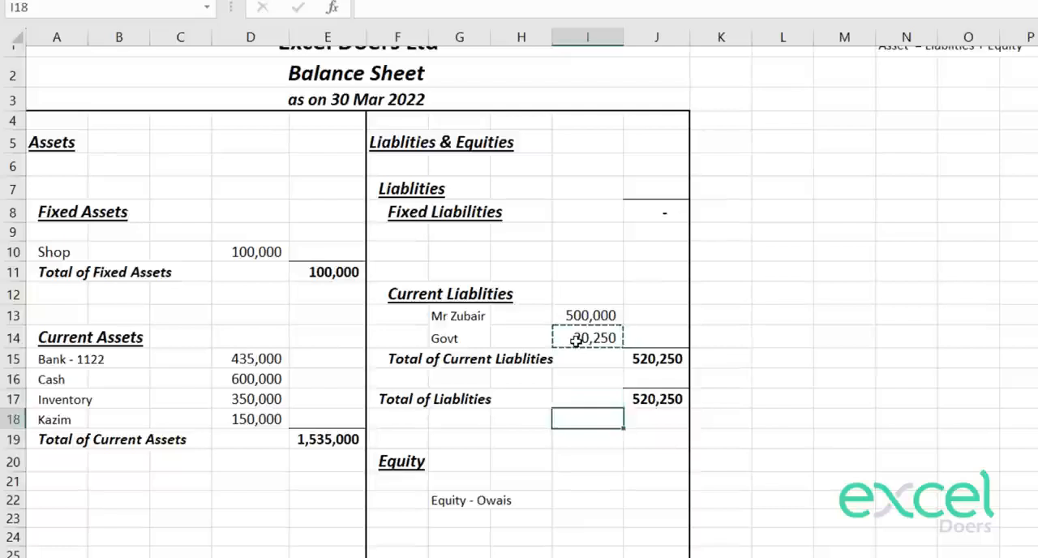
{"action": "key", "text": "ctrl+v"}
{"action": "key", "text": "Escape"}
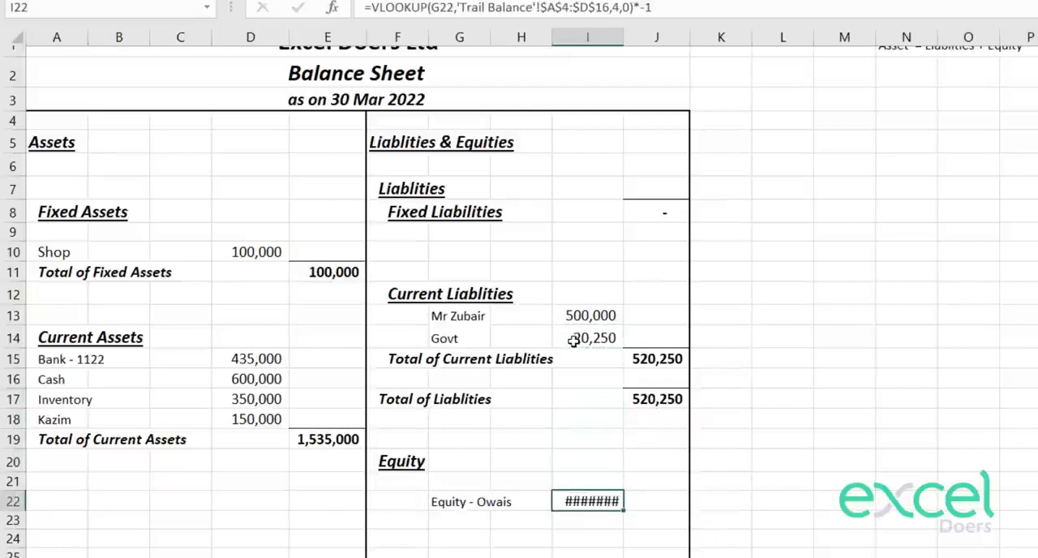
{"action": "left_click_drag", "start_coordinate": [623, 36], "coordinate": [633, 37]}
{"action": "key", "text": "Down"}
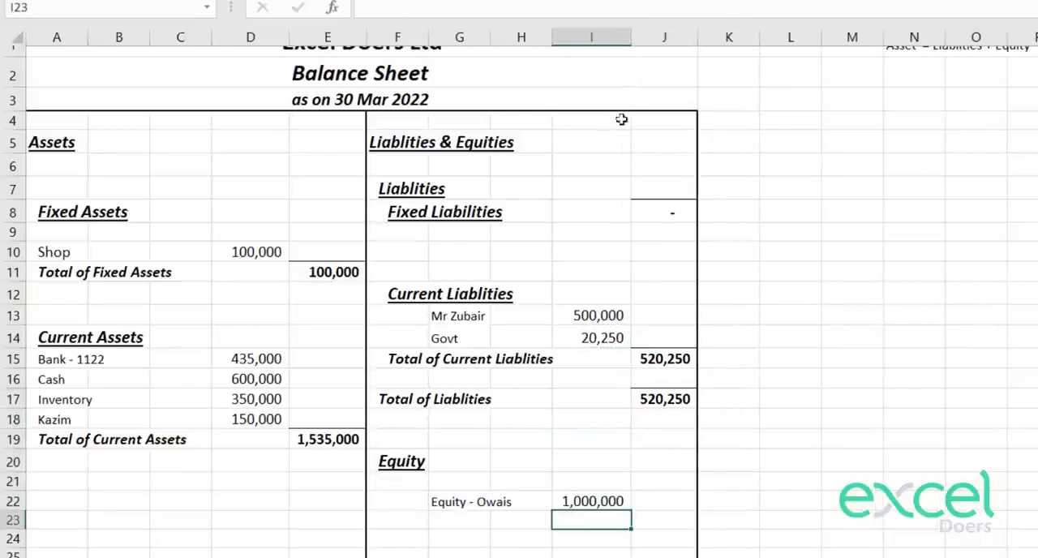
Step: Examine the Net Profit on the Income Statement against the equity items on the Balance Sheet
{"action": "scroll", "coordinate": [651, 278], "scroll_direction": "down", "scroll_amount": 1}
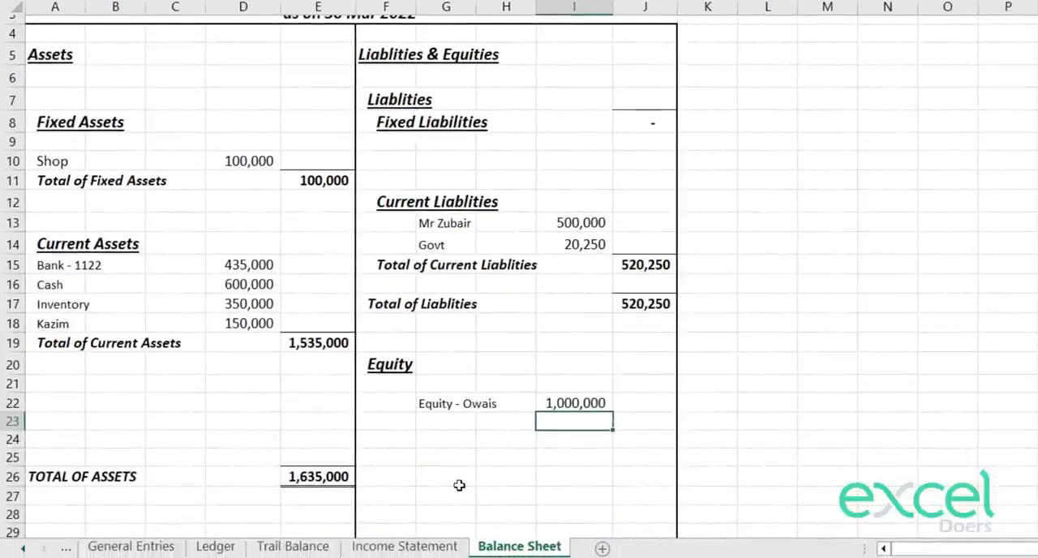
{"action": "left_click", "coordinate": [403, 545]}
{"action": "left_click", "coordinate": [492, 461]}
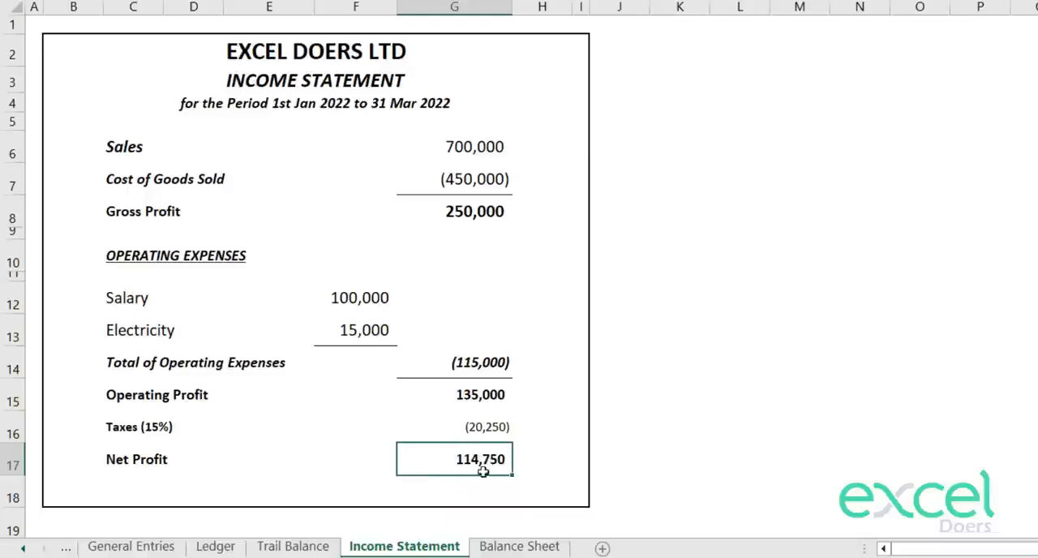
{"action": "left_click", "coordinate": [519, 545]}
{"action": "left_click_drag", "start_coordinate": [430, 408], "coordinate": [500, 412]}
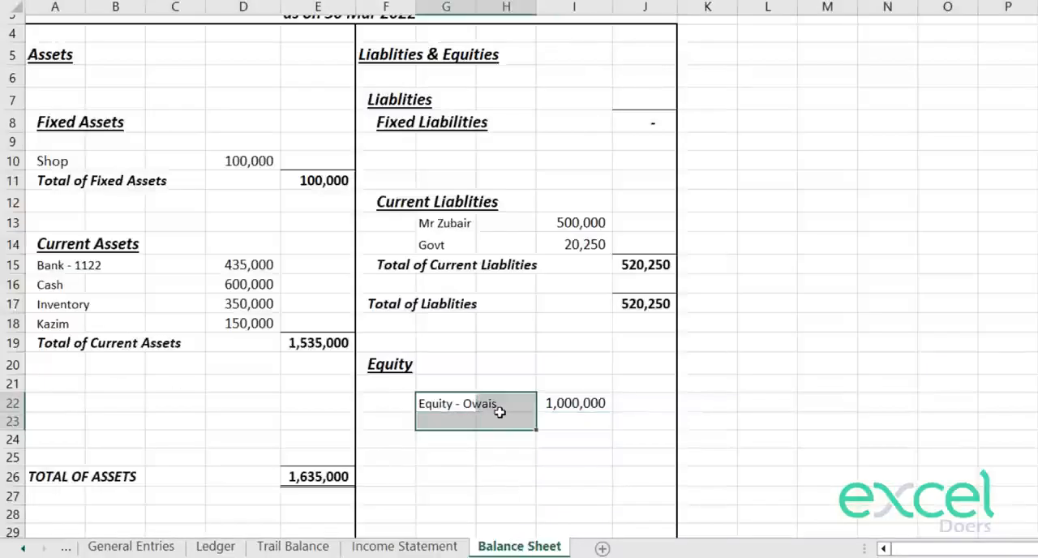
{"action": "left_click", "coordinate": [404, 546]}
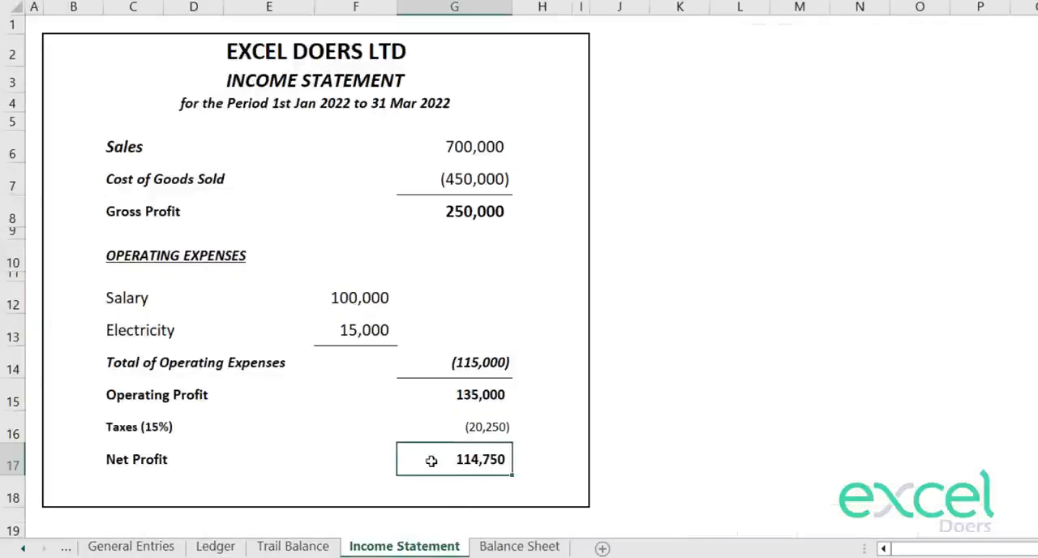
{"action": "left_click_drag", "start_coordinate": [431, 460], "coordinate": [138, 456]}
{"action": "left_click", "coordinate": [485, 460]}
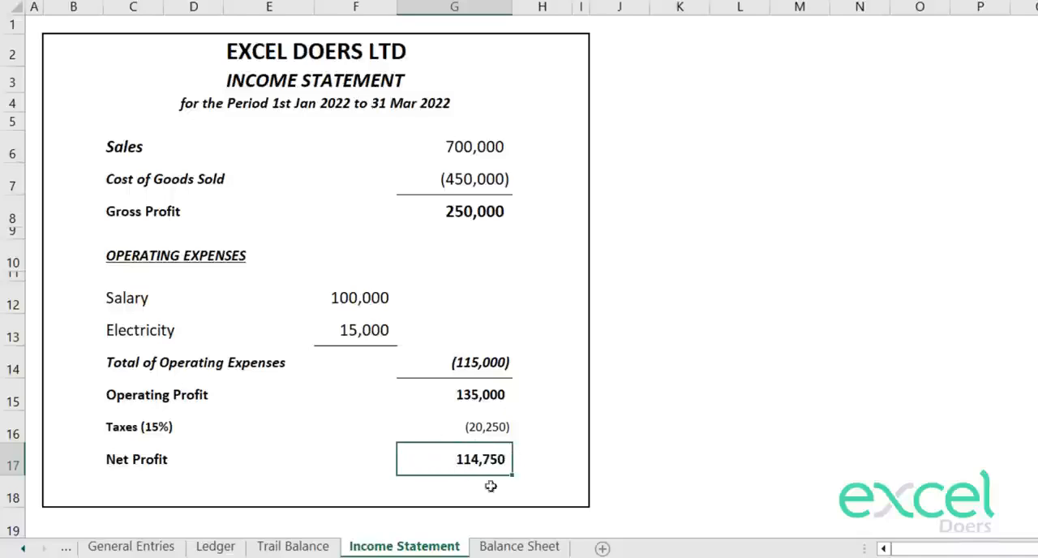
Step: Add a "Retained Earning" item in G23 of the Balance Sheet, below the owner's equity account
{"action": "left_click", "coordinate": [519, 546]}
{"action": "left_click", "coordinate": [415, 425]}
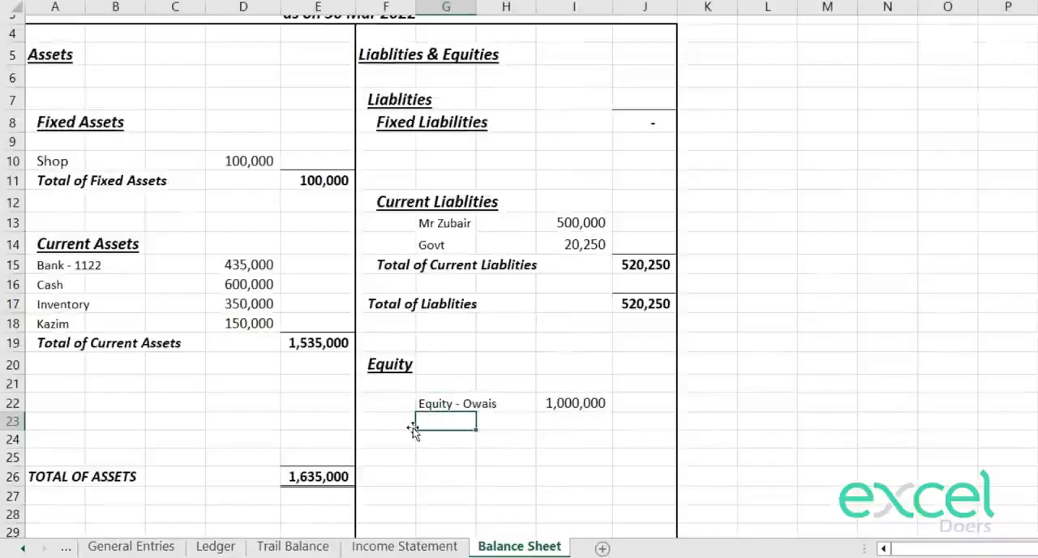
{"action": "type", "text": "Ret"}
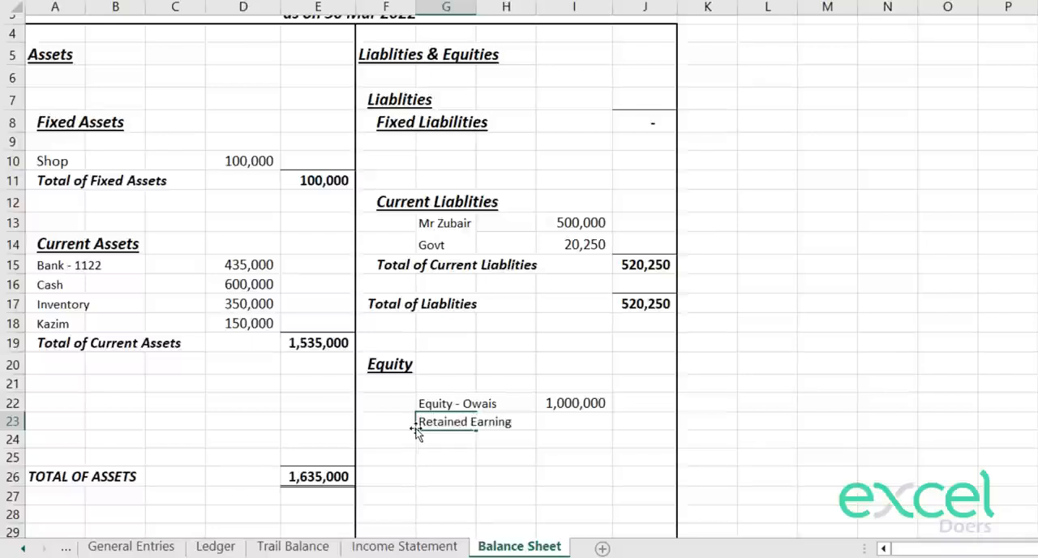
{"action": "type", "text": "ained Earning"}
{"action": "key", "text": "Return"}
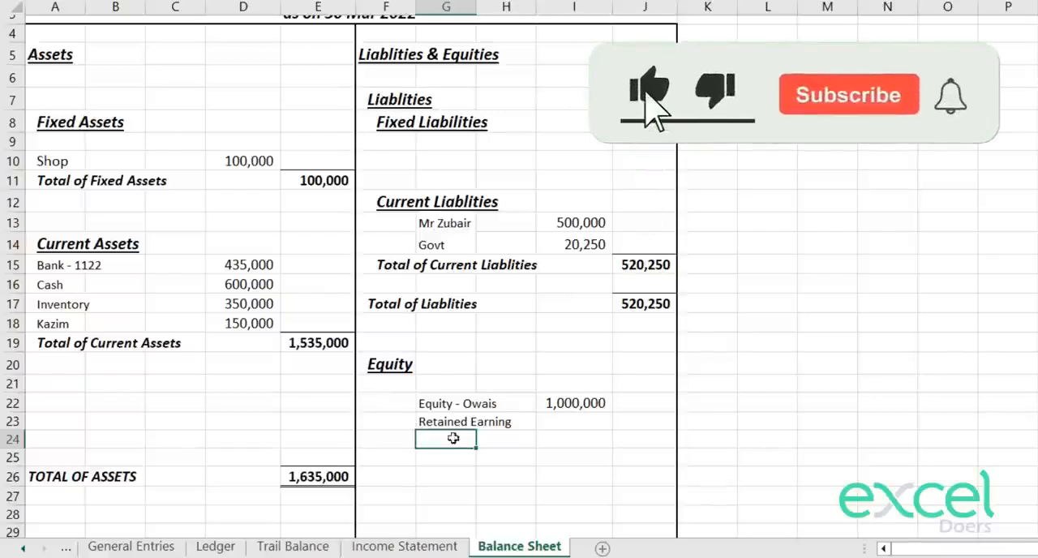
Step: Link I23 to the Net Profit in G17 of the Income Statement and apply the number formatting of I22 to it
{"action": "left_click", "coordinate": [397, 551]}
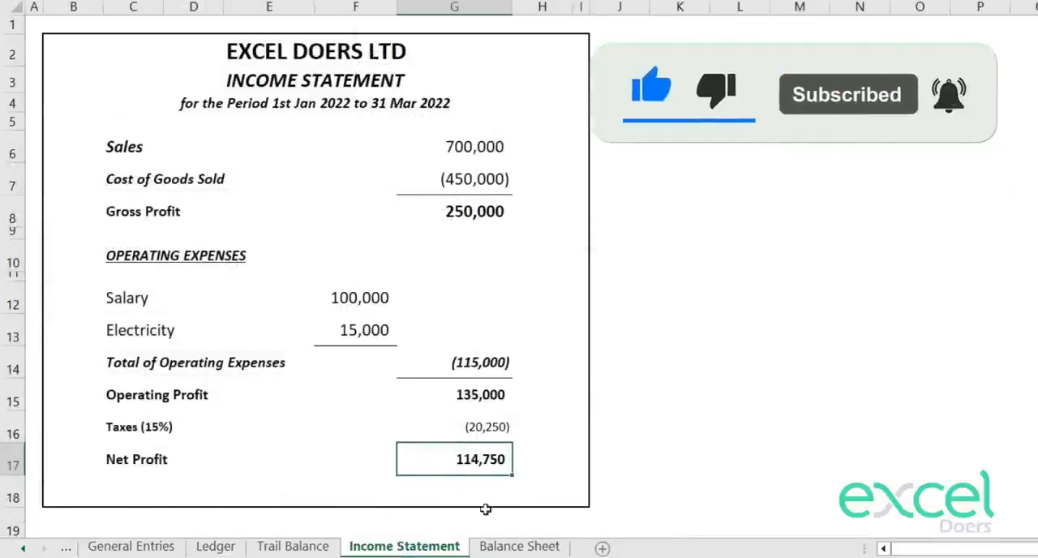
{"action": "left_click", "coordinate": [511, 549]}
{"action": "left_click", "coordinate": [576, 403]}
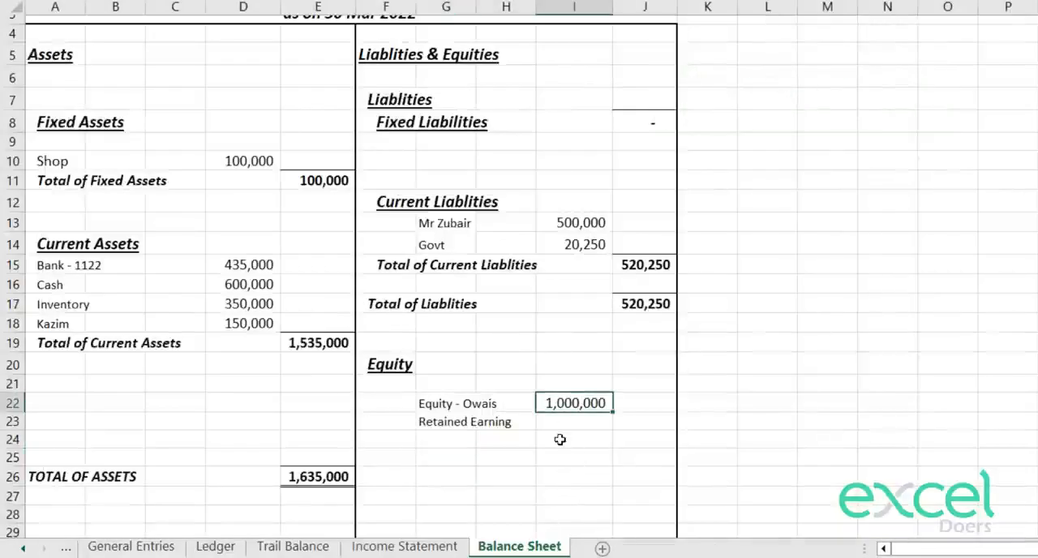
{"action": "left_click", "coordinate": [559, 423]}
{"action": "type", "text": "="}
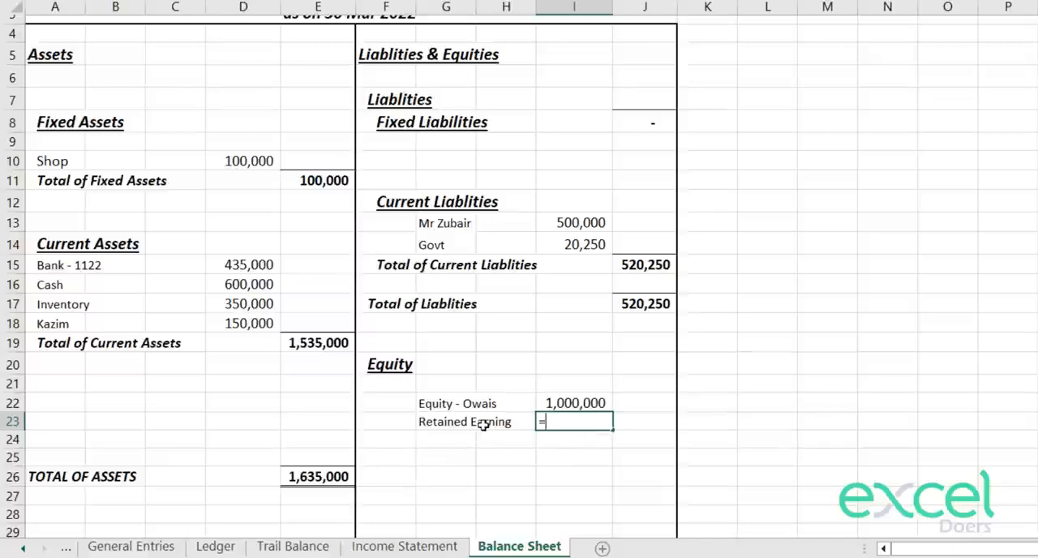
{"action": "left_click", "coordinate": [389, 547]}
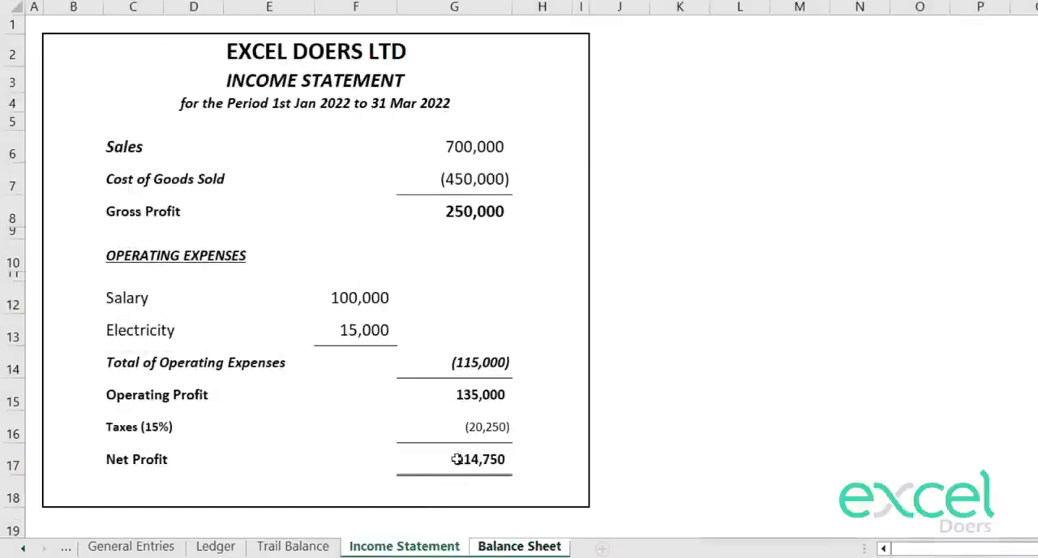
{"action": "left_click", "coordinate": [479, 397]}
{"action": "key", "text": "Return"}
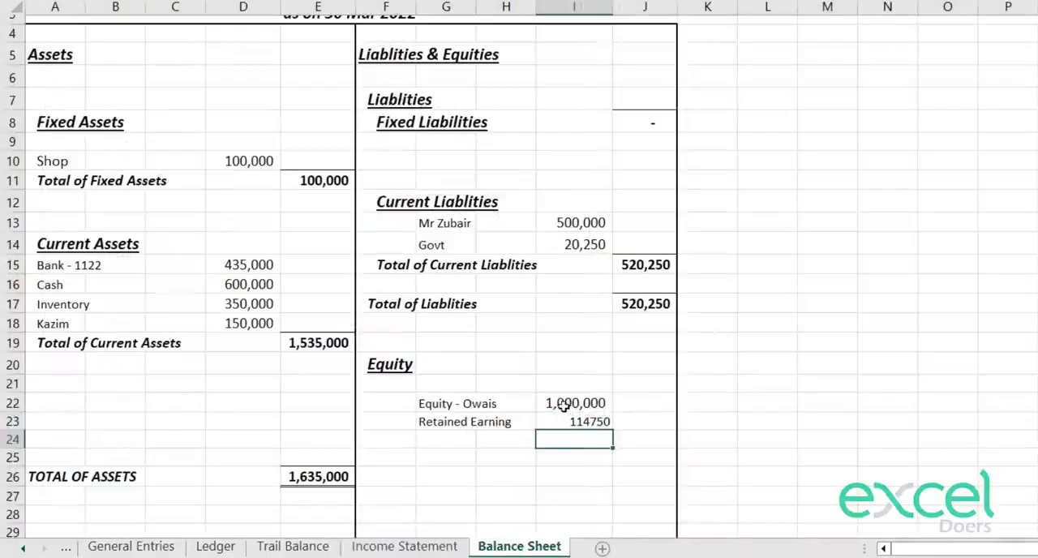
{"action": "left_click", "coordinate": [564, 407]}
{"action": "left_click", "coordinate": [574, 421]}
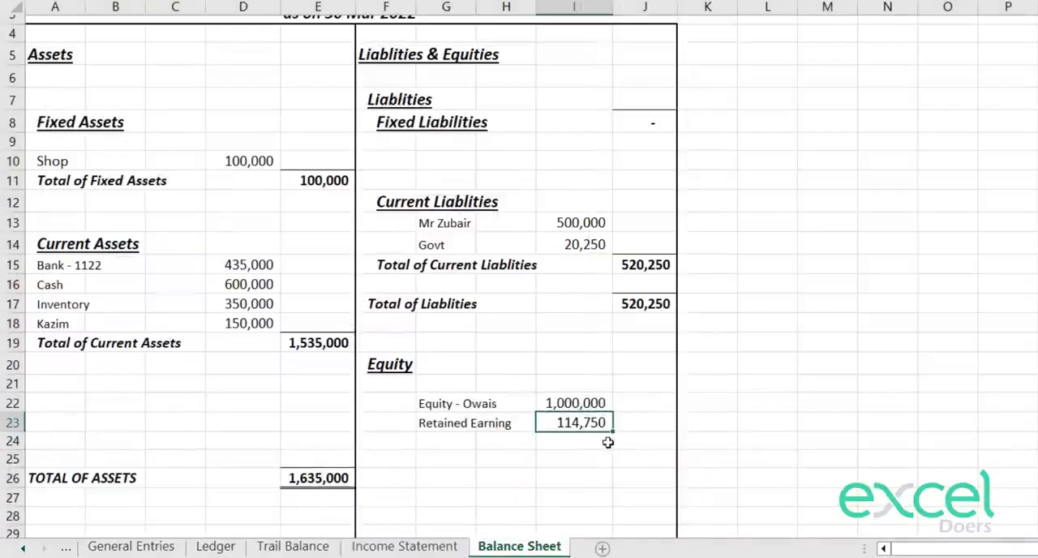
Step: Copy the Total of Liablities label from F17 to F24 below the equity items
{"action": "key", "text": "Down"}
{"action": "key", "text": "Left"}
{"action": "key", "text": "Left"}
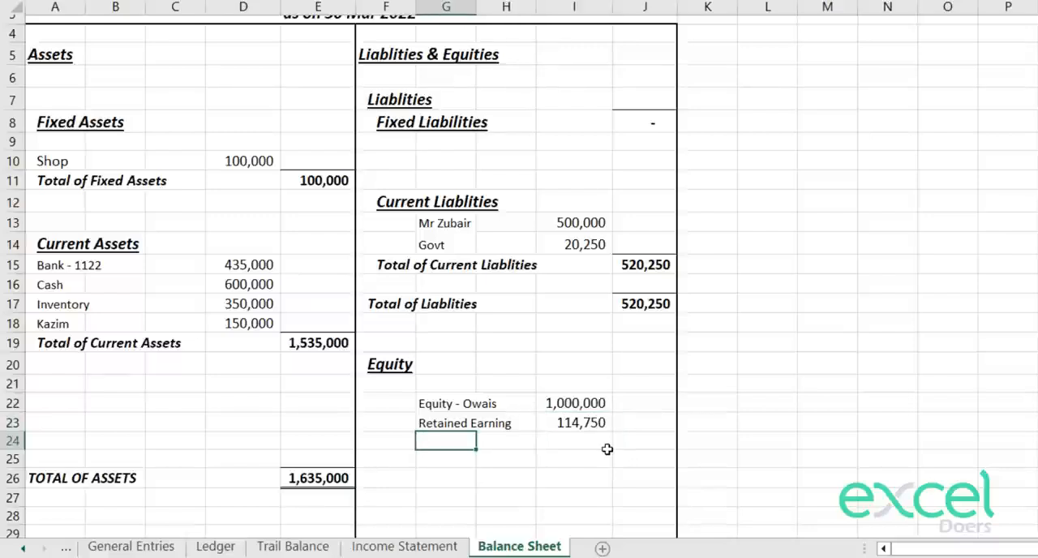
{"action": "key", "text": "Left"}
{"action": "key", "text": "Up"}
{"action": "key", "text": "Up"}
{"action": "key", "text": "Up"}
{"action": "key", "text": "Up"}
{"action": "key", "text": "Up"}
{"action": "key", "text": "Up"}
{"action": "key", "text": "Up"}
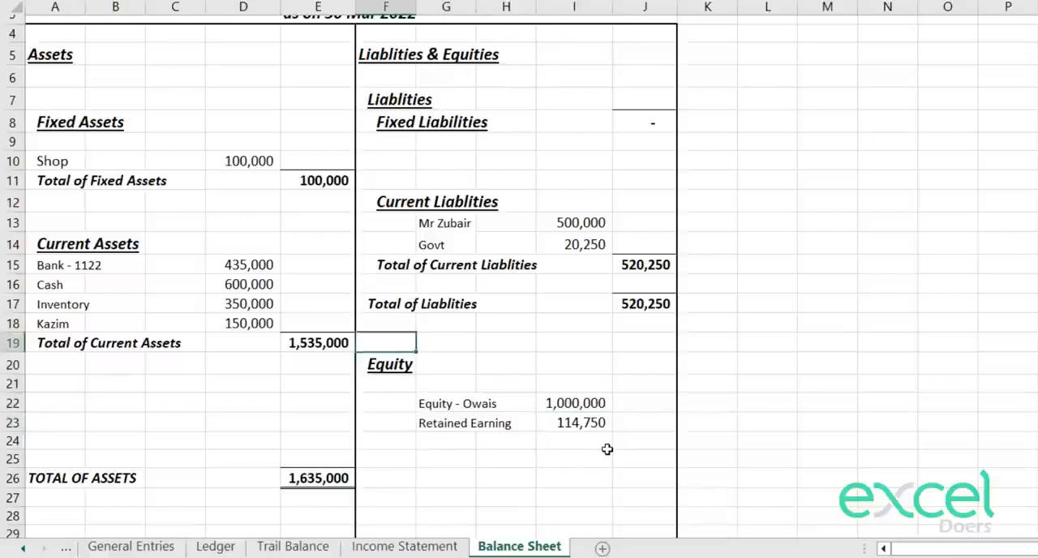
{"action": "key", "text": "ctrl+c"}
{"action": "key", "text": "Down"}
{"action": "key", "text": "Down"}
{"action": "key", "text": "Down"}
{"action": "key", "text": "Down"}
{"action": "key", "text": "Down"}
{"action": "key", "text": "Down"}
{"action": "key", "text": "ctrl+v"}
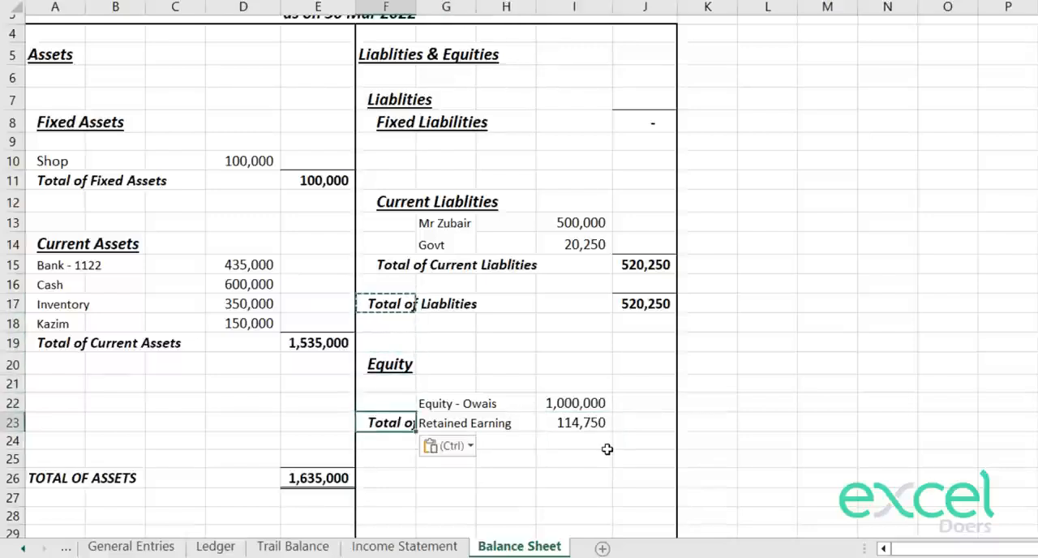
{"action": "key", "text": "ctrl+z"}
{"action": "key", "text": "Down"}
{"action": "key", "text": "ctrl+v"}
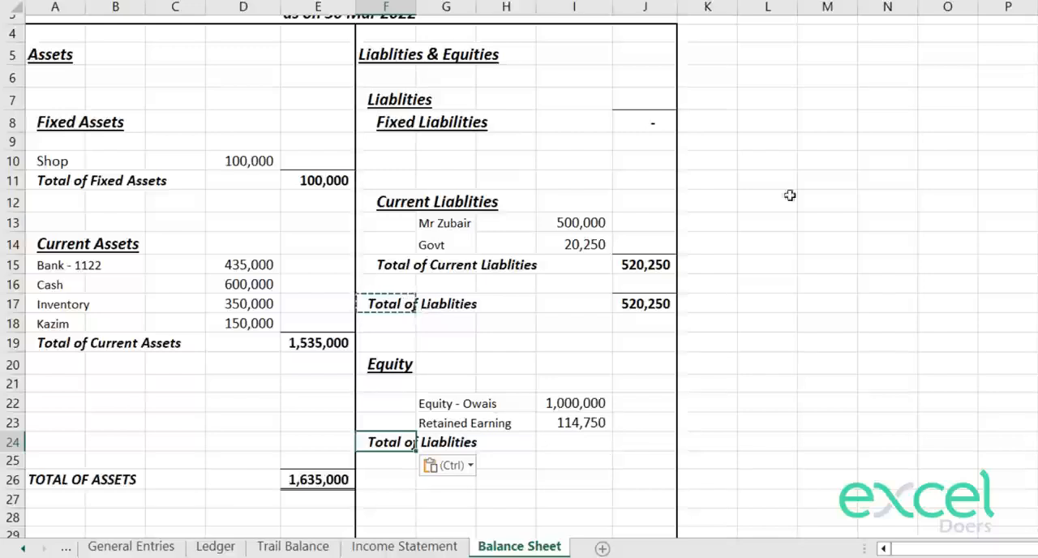
Step: Retitle the copied label in F24 "Total of Equity", keeping its original indent
{"action": "key", "text": "F2"}
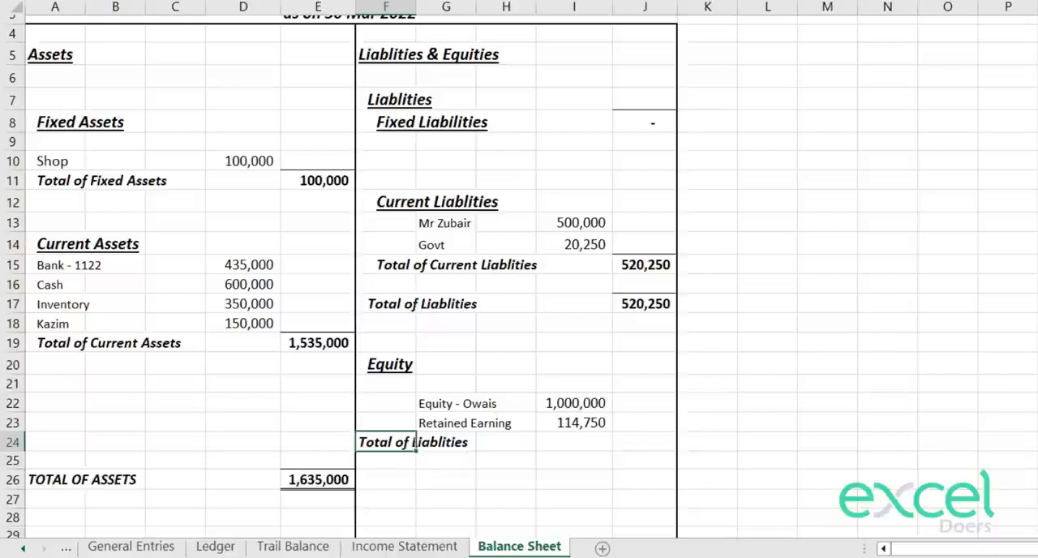
{"action": "key", "text": "ctrl+z"}
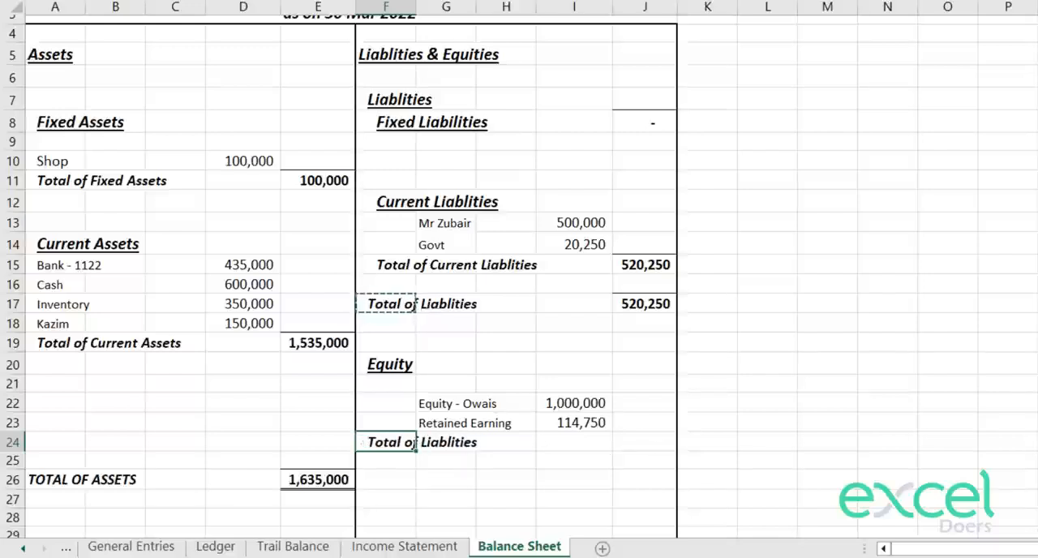
{"action": "type", "text": "Total of Equi"}
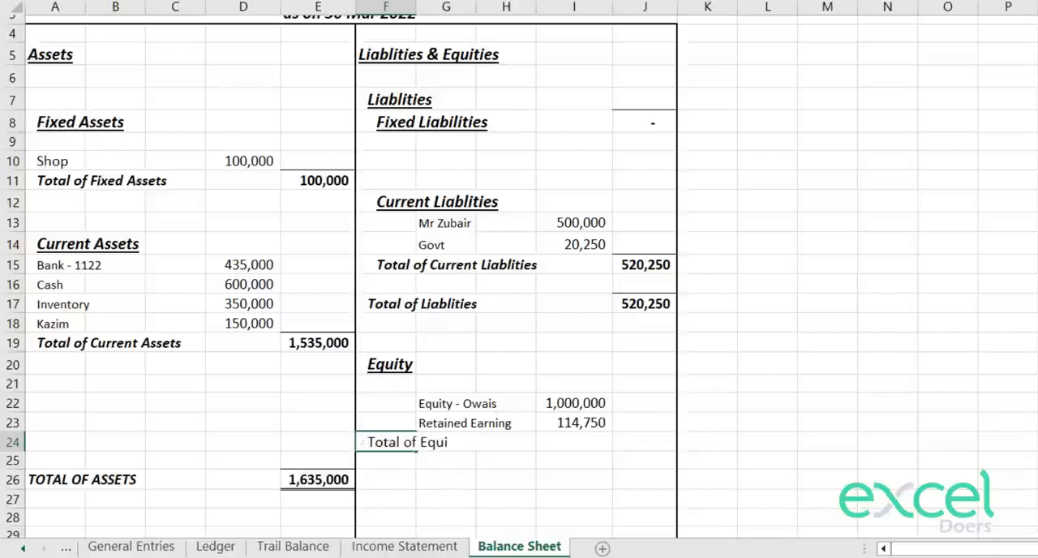
{"action": "type", "text": "ty"}
{"action": "key", "text": "Return"}
Step: Copy the Total of Liablities amount cell J17 with its formatting to J24, beside the Total of Equity label
{"action": "left_click", "coordinate": [648, 304]}
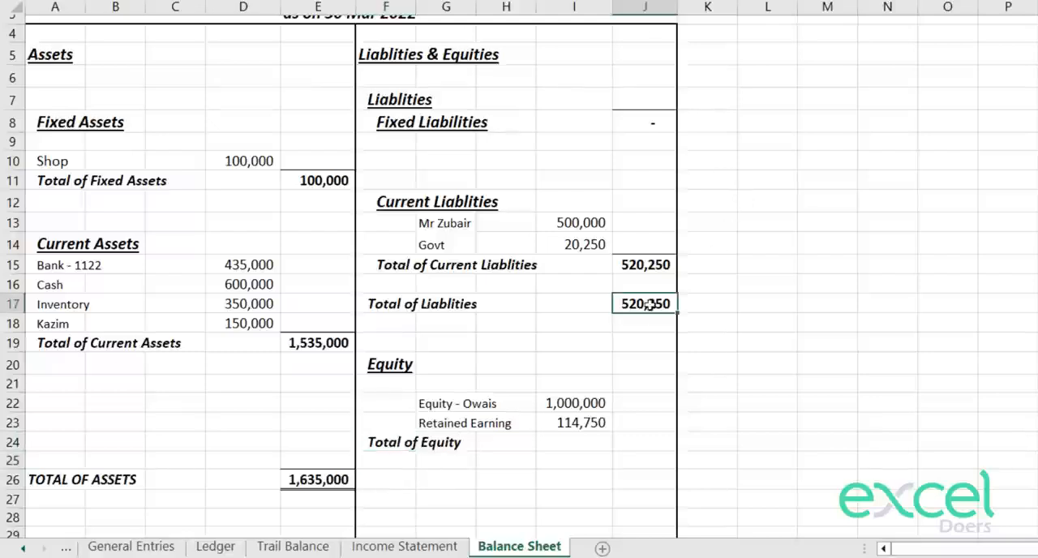
{"action": "key", "text": "ctrl+c"}
{"action": "key", "text": "Down"}
{"action": "key", "text": "Down"}
{"action": "key", "text": "Down"}
{"action": "key", "text": "Down"}
{"action": "key", "text": "Down"}
{"action": "key", "text": "Down"}
{"action": "key", "text": "Down"}
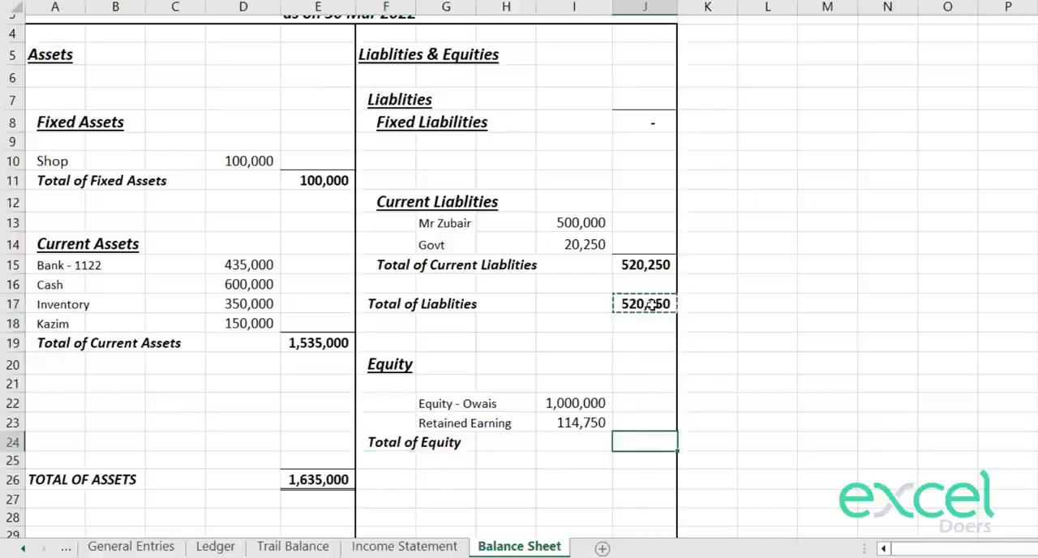
{"action": "key", "text": "ctrl+v"}
{"action": "key", "text": "Escape"}
{"action": "key", "text": "F2"}
{"action": "key", "text": "Escape"}
Step: Replace the formula in J24 with a SUM of the equity amounts in I22:I23
{"action": "type", "text": "=sum"}
{"action": "key", "text": "Tab"}
{"action": "key", "text": "Left"}
{"action": "key", "text": "Up"}
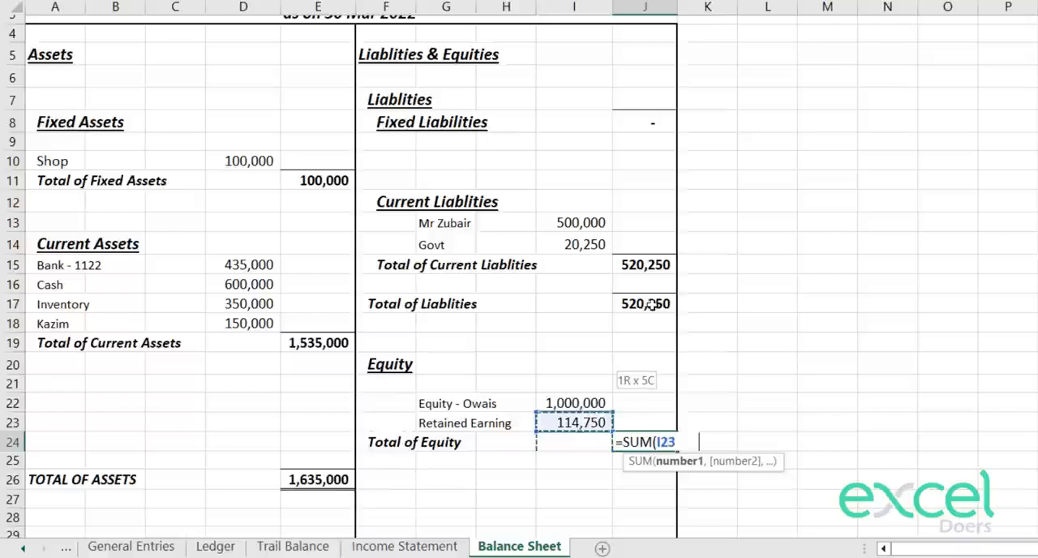
{"action": "key", "text": "shift+Up"}
{"action": "key", "text": "Return"}
{"action": "type", "text": "0"}
{"action": "key", "text": "Escape"}
{"action": "key", "text": "Up"}
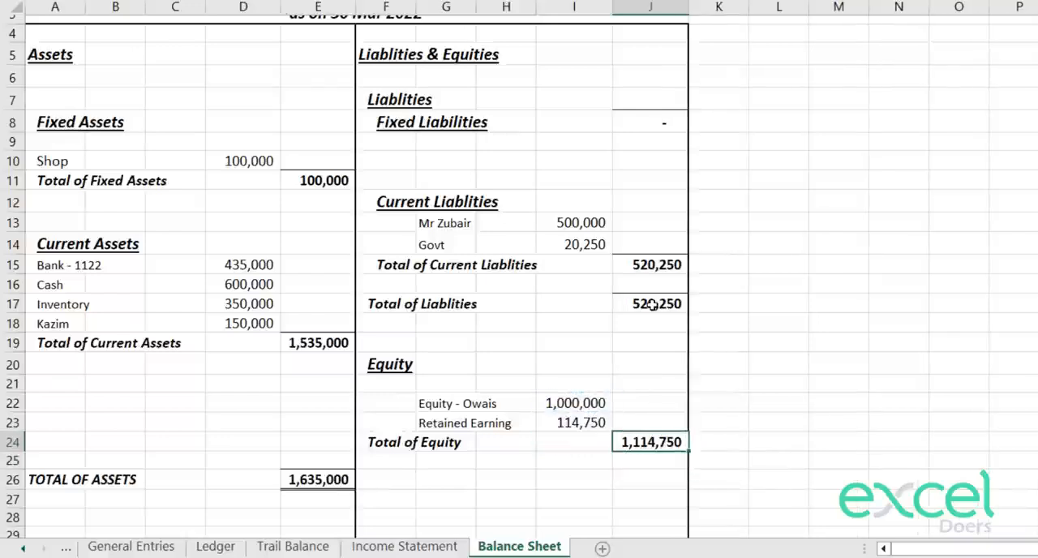
Step: Copy the Total of Equity label from F24 to F26, on the same row as TOTAL OF ASSETS
{"action": "key", "text": "Down"}
{"action": "key", "text": "Left"}
{"action": "key", "text": "Left"}
{"action": "key", "text": "Left"}
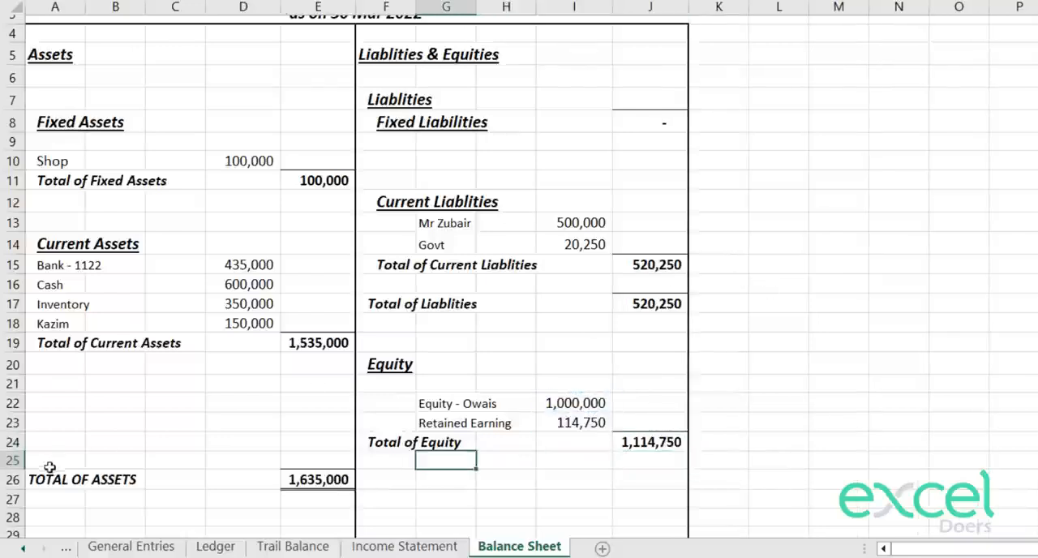
{"action": "key", "text": "Down"}
{"action": "key", "text": "Left"}
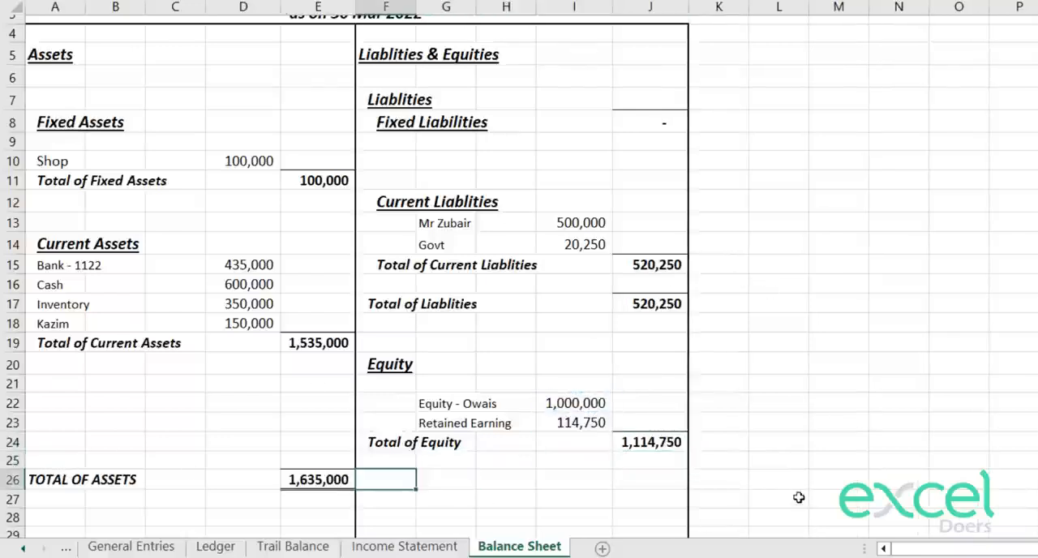
{"action": "left_click", "coordinate": [624, 443]}
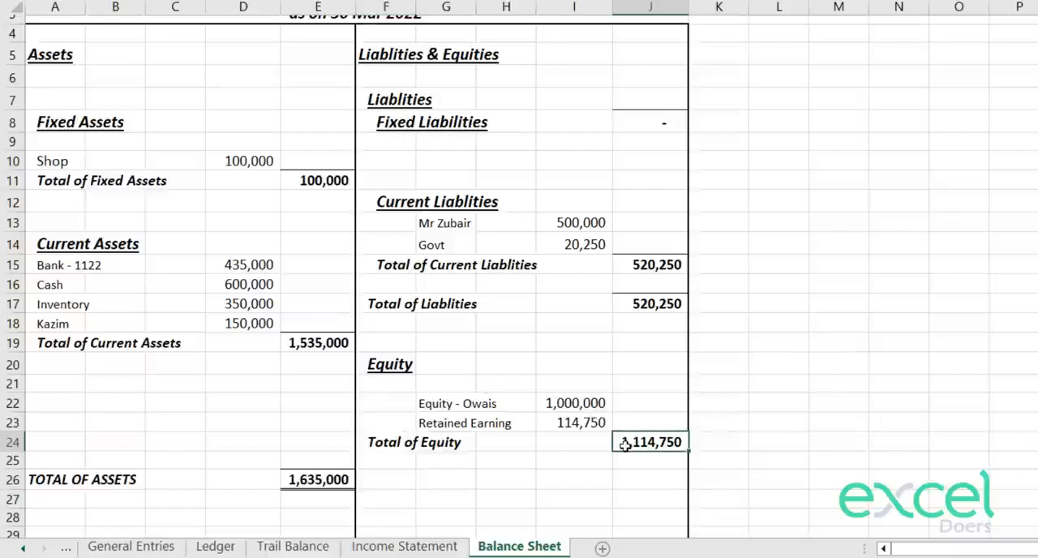
{"action": "left_click", "coordinate": [302, 485]}
{"action": "left_click", "coordinate": [394, 472]}
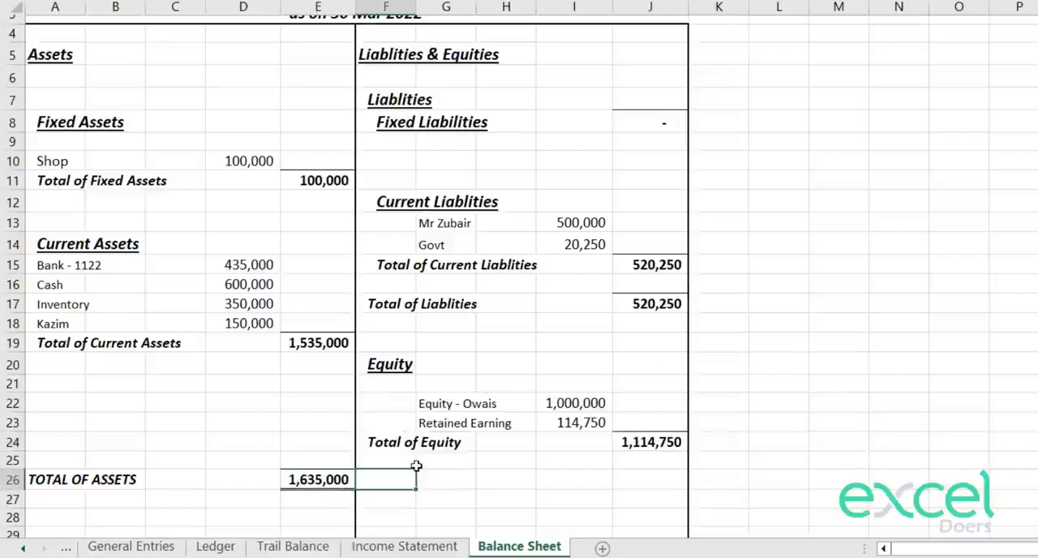
{"action": "key", "text": "Up"}
{"action": "key", "text": "Up"}
{"action": "key", "text": "ctrl+c"}
{"action": "key", "text": "Down"}
{"action": "key", "text": "Down"}
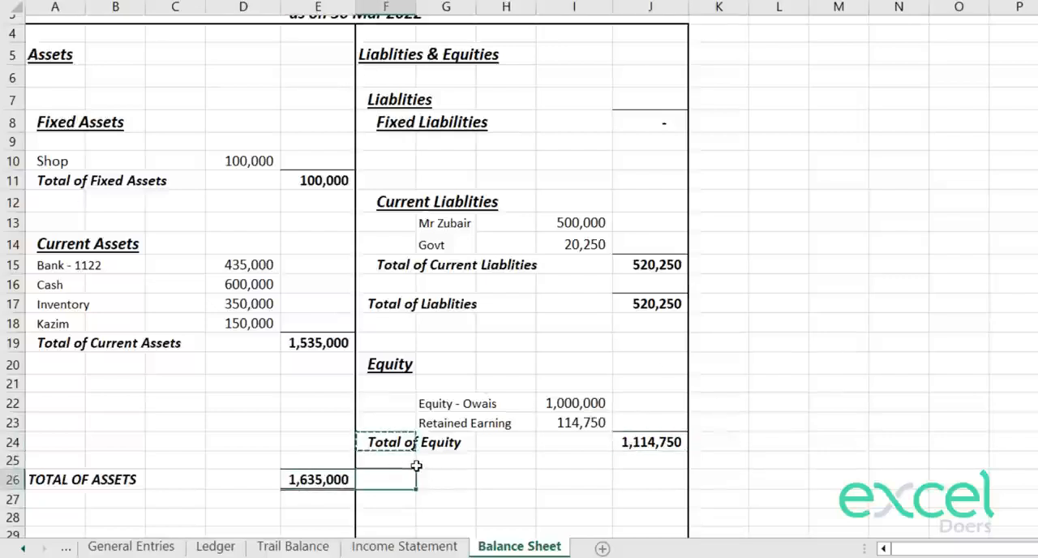
{"action": "key", "text": "ctrl+v"}
Step: Retitle the copied label in F26 "TOTAL OF LIABILITIES + EQUITY" and remove its indent
{"action": "type", "text": "TOTA"}
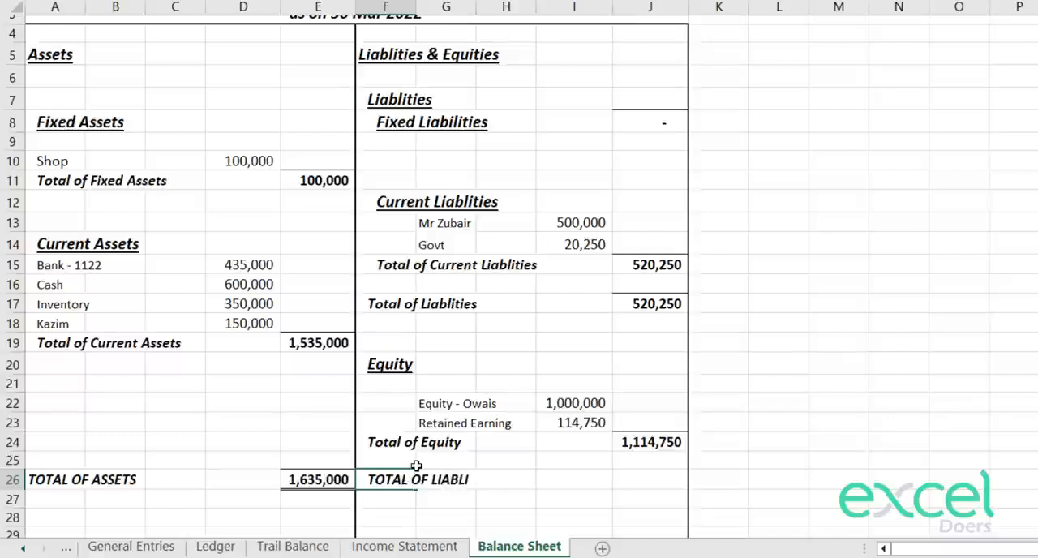
{"action": "type", "text": "L OF LIABILITIES + EQ"}
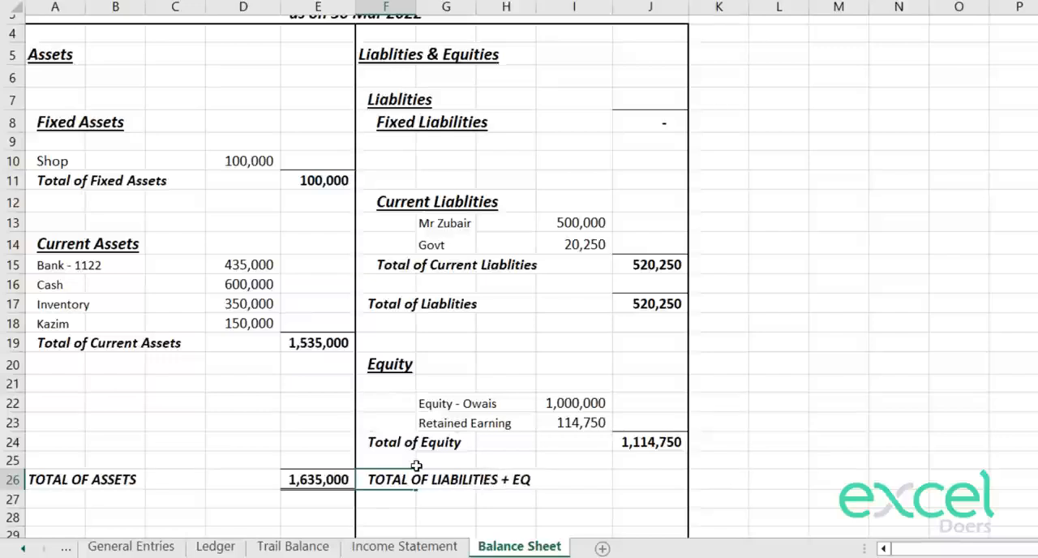
{"action": "key", "text": "Return"}
{"action": "key", "text": "Up"}
{"action": "key", "text": "alt+h"}
{"action": "key", "text": "5"}
{"action": "key", "text": "Down"}
{"action": "key", "text": "Down"}
{"action": "key", "text": "Right"}
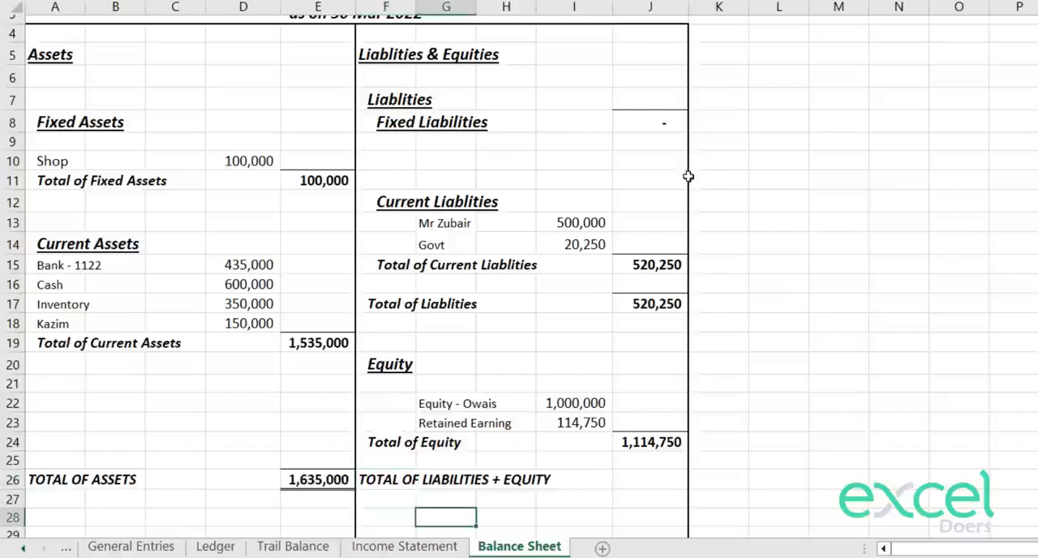
Step: Enter a formula in J26 adding the Total of Equity in J24 and the Total of Liablities in J17
{"action": "left_click", "coordinate": [651, 488]}
{"action": "type", "text": "="}
{"action": "left_click", "coordinate": [649, 442]}
{"action": "type", "text": "+"}
{"action": "left_click", "coordinate": [665, 302]}
{"action": "key", "text": "Return"}
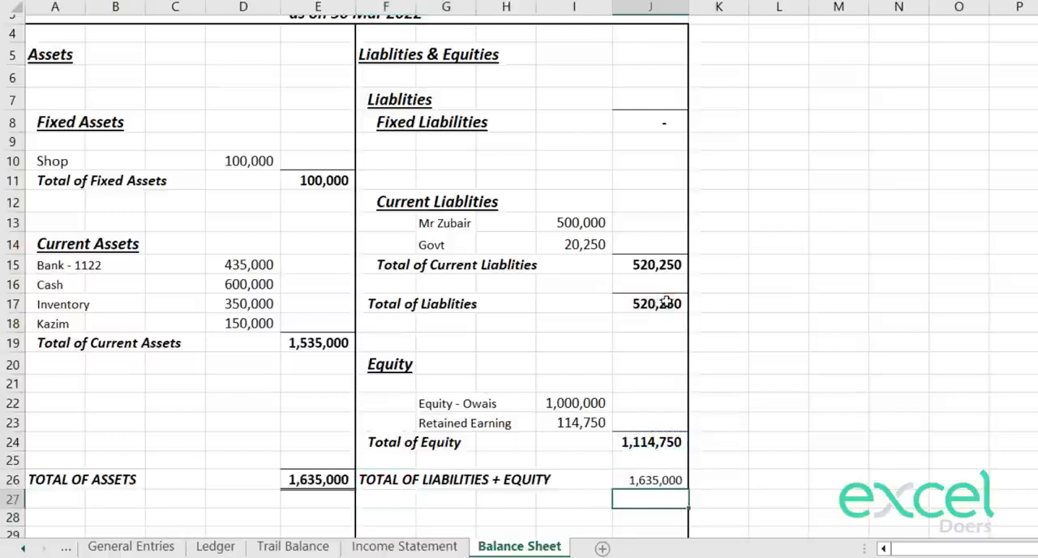
Step: Copy the bold, double-underlined formatting of the TOTAL OF ASSETS amount in E26 onto J26 with Format Painter
{"action": "left_click", "coordinate": [318, 479]}
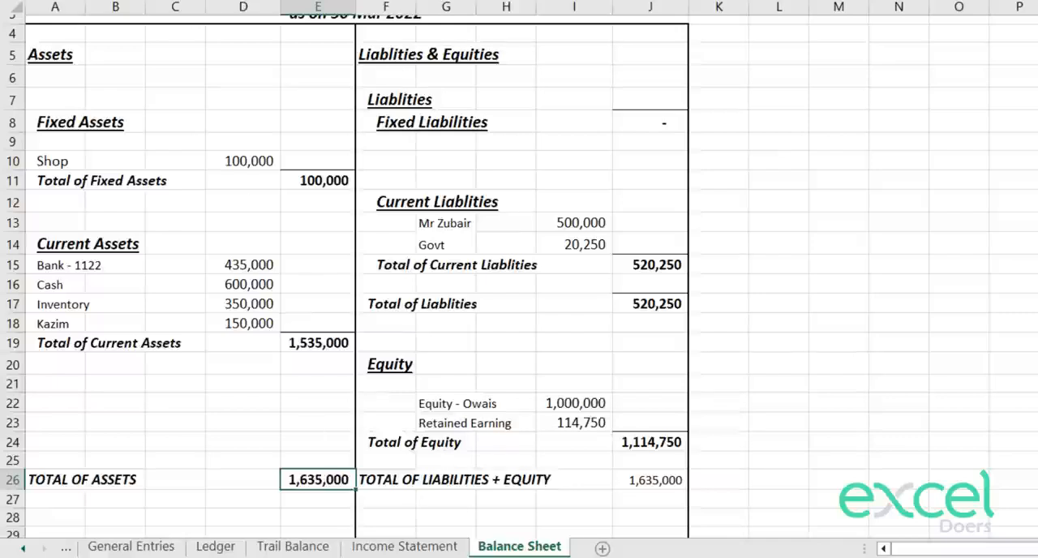
{"action": "key", "text": "alt+h"}
{"action": "key", "text": "f"}
{"action": "key", "text": "p"}
{"action": "left_click", "coordinate": [637, 485]}
{"action": "key", "text": "Down"}
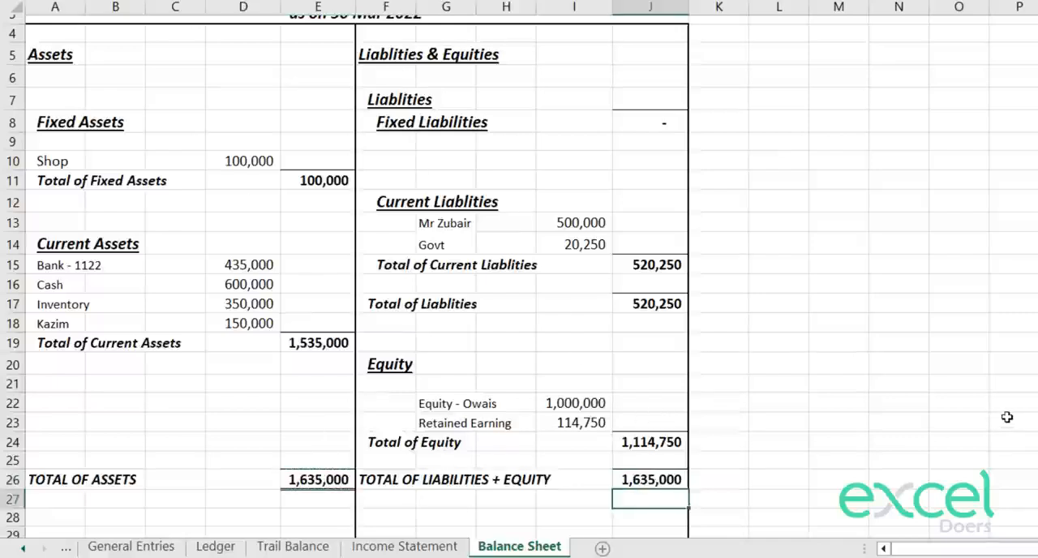
Step: Delete the surplus empty rows 28 to 33 below the totals, keeping the statement's bottom border
{"action": "key", "text": "Down"}
{"action": "key", "text": "Down"}
{"action": "key", "text": "Up"}
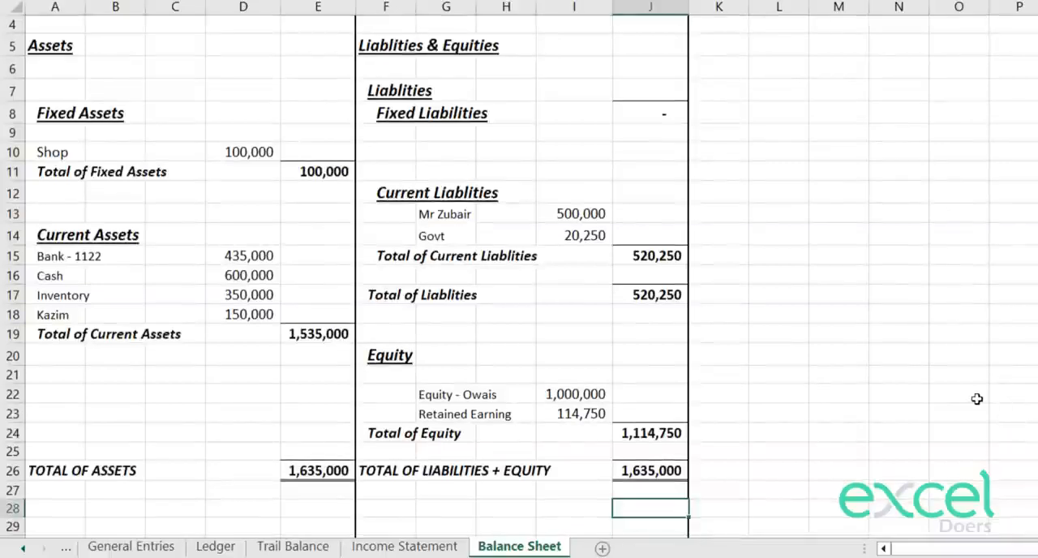
{"action": "key", "text": "shift+space"}
{"action": "key", "text": "shift+Down"}
{"action": "key", "text": "shift+Down"}
{"action": "key", "text": "shift+Down"}
{"action": "key", "text": "shift+Down"}
{"action": "key", "text": "shift+Down"}
{"action": "key", "text": "shift+Down"}
{"action": "key", "text": "shift+Down"}
{"action": "key", "text": "shift+Down"}
{"action": "key", "text": "shift+Down"}
{"action": "key", "text": "shift+Down"}
{"action": "key", "text": "shift+Down"}
{"action": "key", "text": "shift+Down"}
{"action": "key", "text": "shift+Up"}
{"action": "key", "text": "shift+Up"}
{"action": "key", "text": "shift+Up"}
{"action": "key", "text": "shift+Up"}
{"action": "key", "text": "shift+Up"}
{"action": "key", "text": "shift+Up"}
{"action": "key", "text": "shift+Up"}
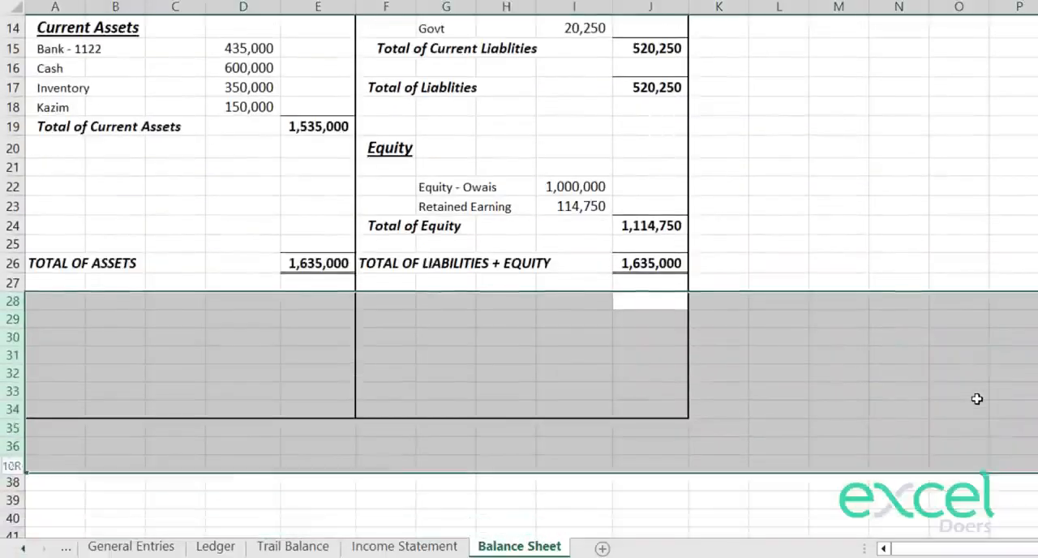
{"action": "key", "text": "ctrl+minus"}
{"action": "key", "text": "Up"}
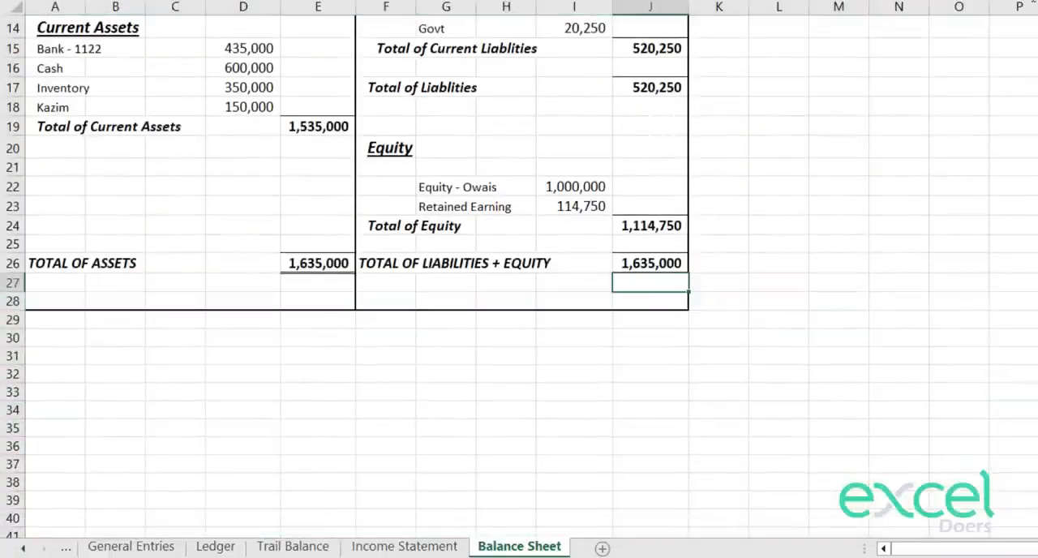
Step: Hide the gridlines on the Balance Sheet worksheet
{"action": "scroll", "coordinate": [1022, 225], "scroll_direction": "up", "scroll_amount": 5}
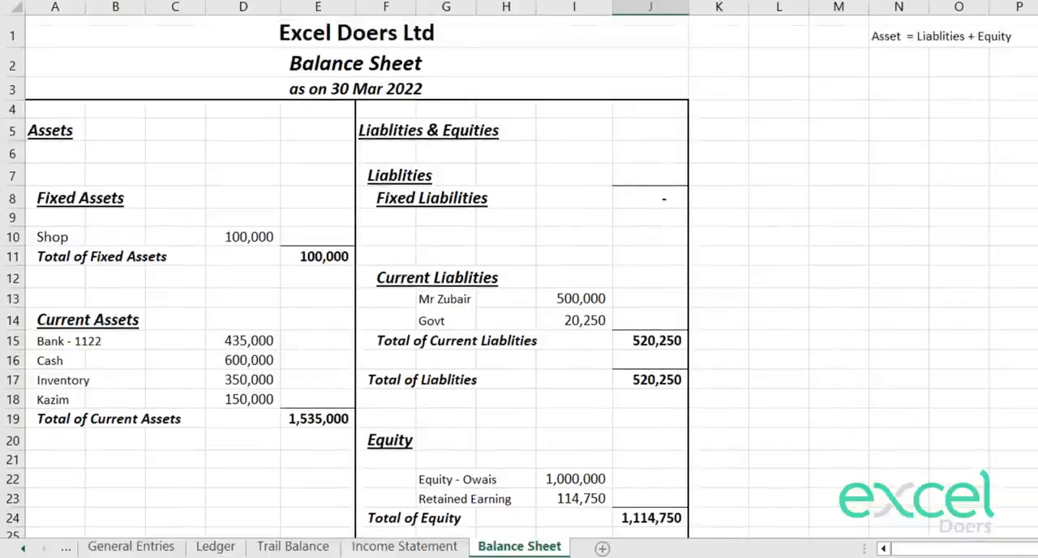
{"action": "key", "text": "alt+w"}
{"action": "key", "text": "v"}
{"action": "key", "text": "g"}
{"action": "left_click", "coordinate": [1022, 323]}
Step: Widen columns C and H together so both have the same slightly larger width
{"action": "scroll", "coordinate": [987, 278], "scroll_direction": "down", "scroll_amount": 2}
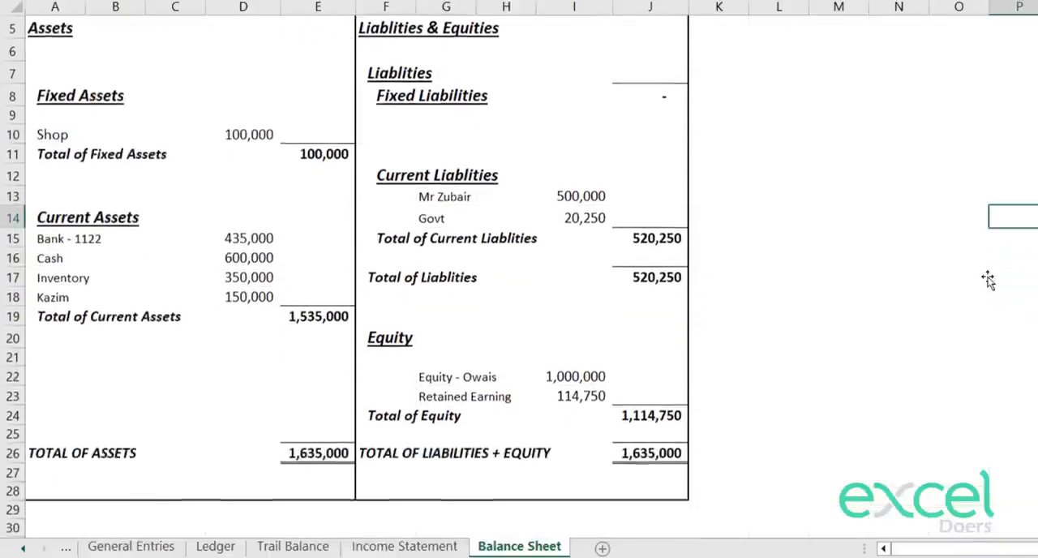
{"action": "left_click_drag", "start_coordinate": [541, 9], "coordinate": [557, 11]}
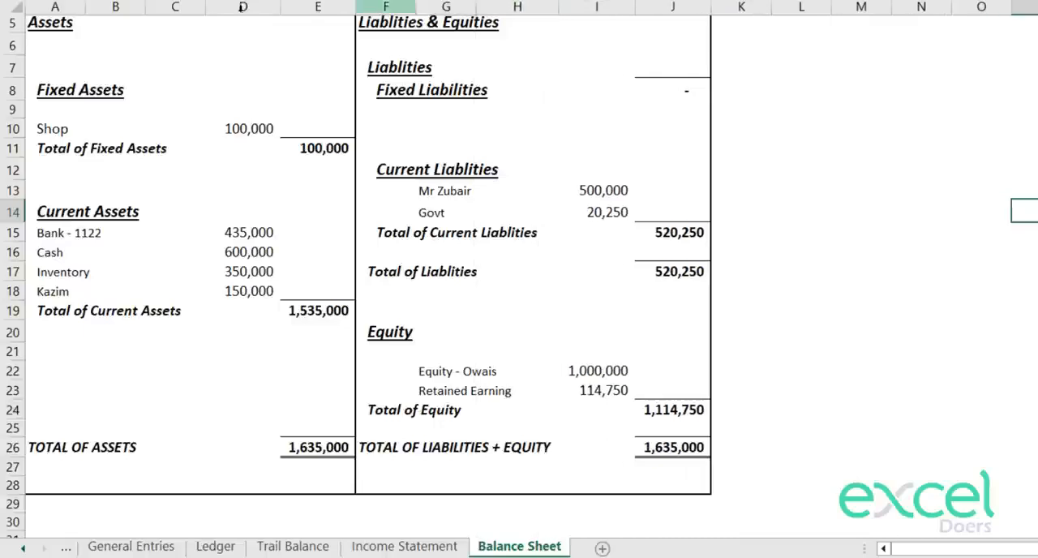
{"action": "left_click_drag", "start_coordinate": [206, 8], "coordinate": [227, 8]}
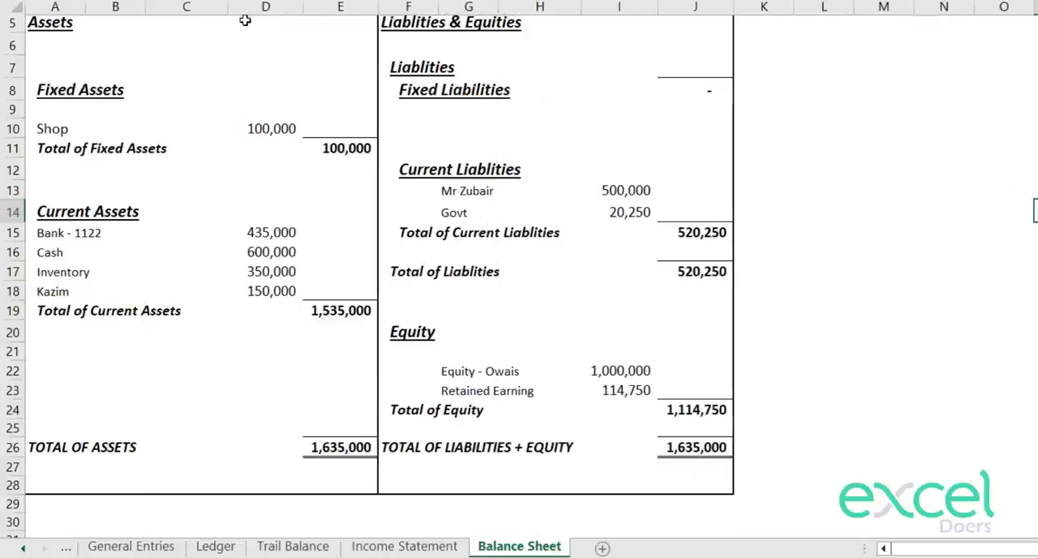
{"action": "key", "text": "ctrl+z"}
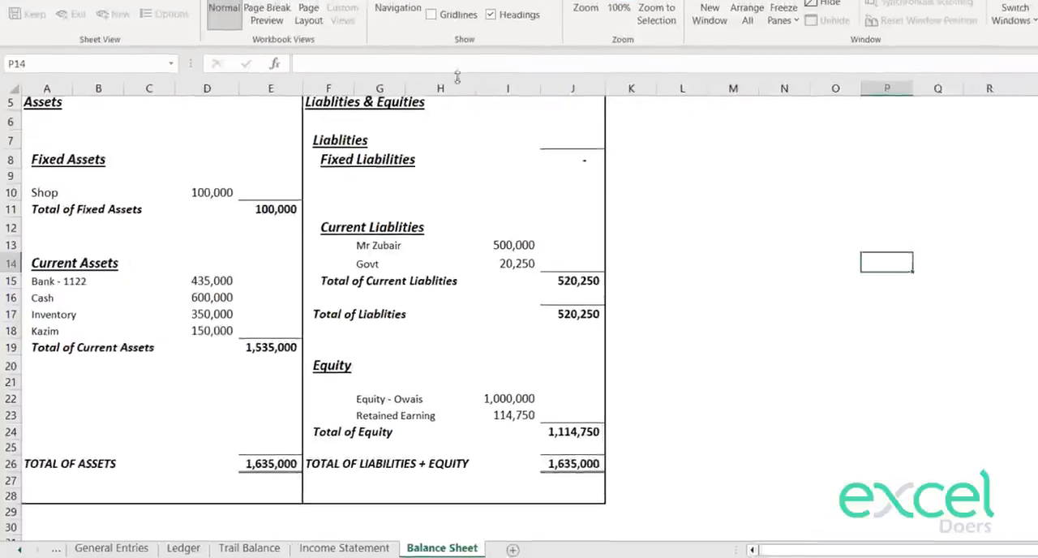
{"action": "left_click", "coordinate": [518, 6]}
{"action": "left_click", "coordinate": [127, 106], "text": "ctrl"}
{"action": "left_click_drag", "start_coordinate": [167, 106], "coordinate": [187, 106]}
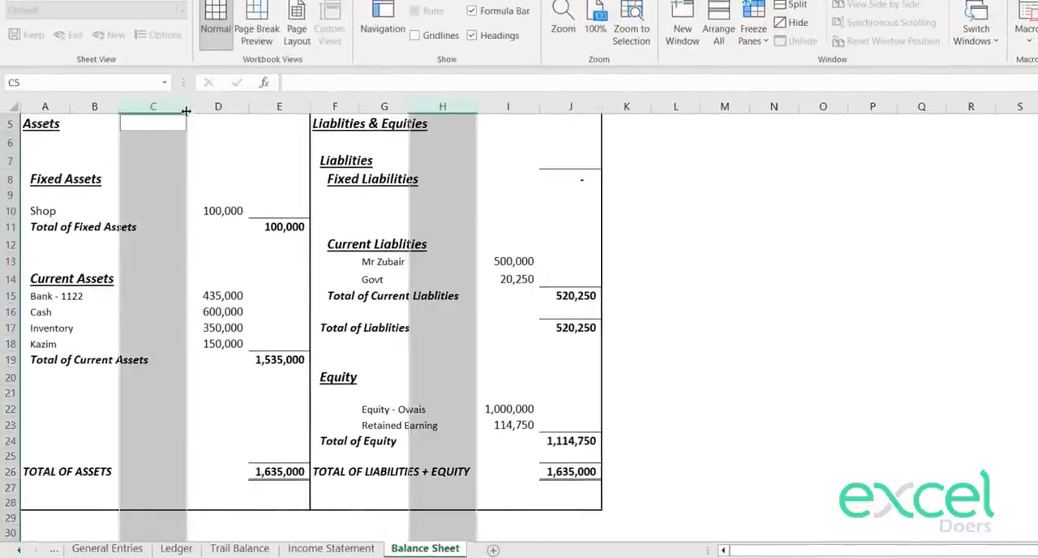
Step: Widen the amount columns D, E, I and J together to one equal, larger width
{"action": "left_click", "coordinate": [241, 107]}
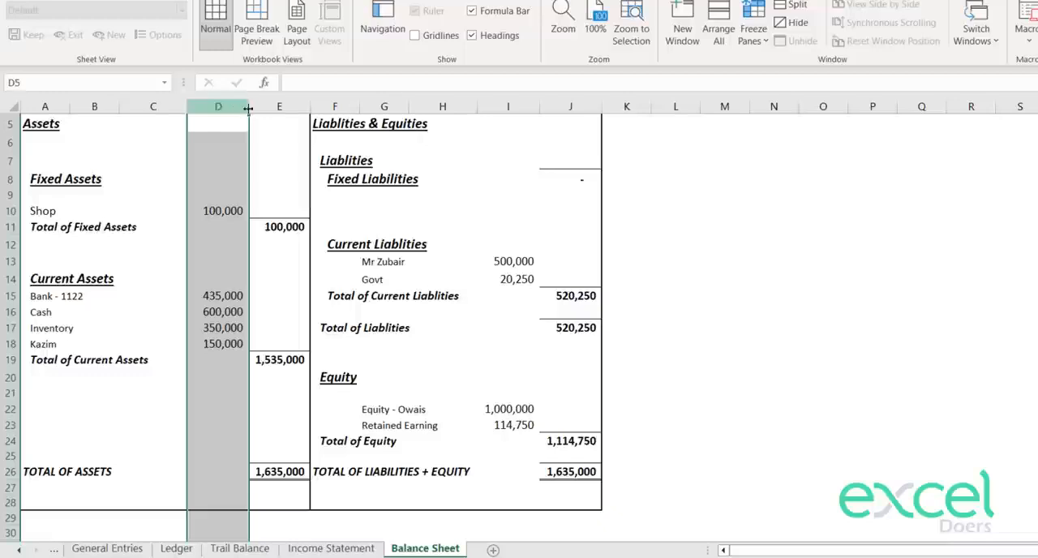
{"action": "left_click", "coordinate": [291, 108], "text": "ctrl"}
{"action": "left_click", "coordinate": [522, 105], "text": "ctrl"}
{"action": "left_click", "coordinate": [579, 106], "text": "ctrl"}
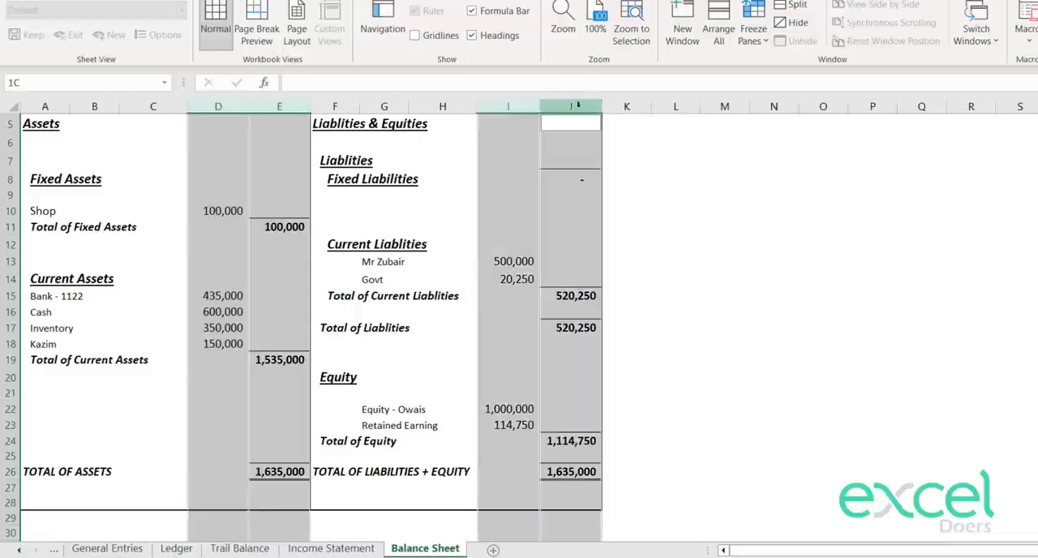
{"action": "left_click_drag", "start_coordinate": [541, 106], "coordinate": [555, 105]}
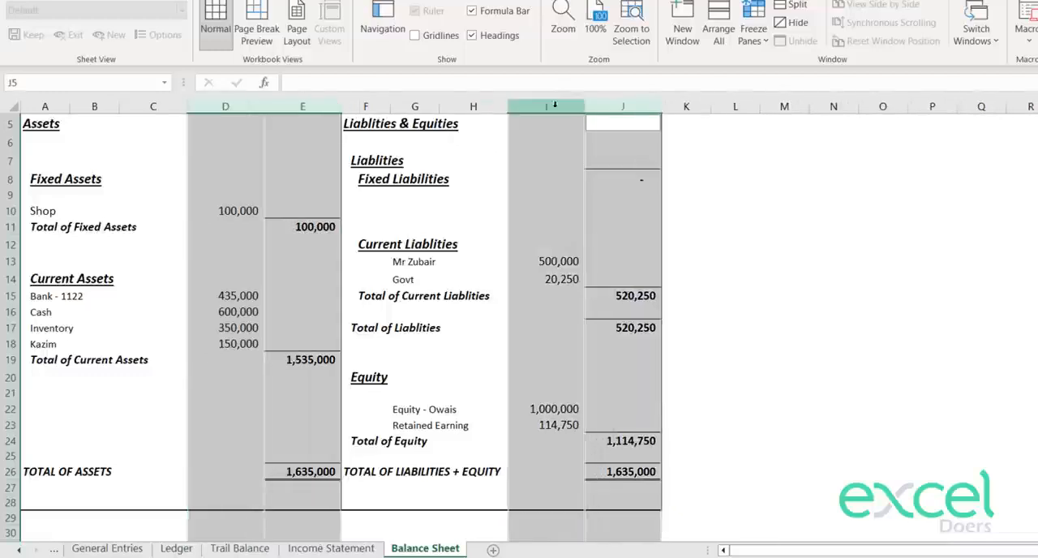
{"action": "scroll", "coordinate": [684, 275], "scroll_direction": "up", "scroll_amount": 2}
{"action": "left_click", "coordinate": [704, 270]}
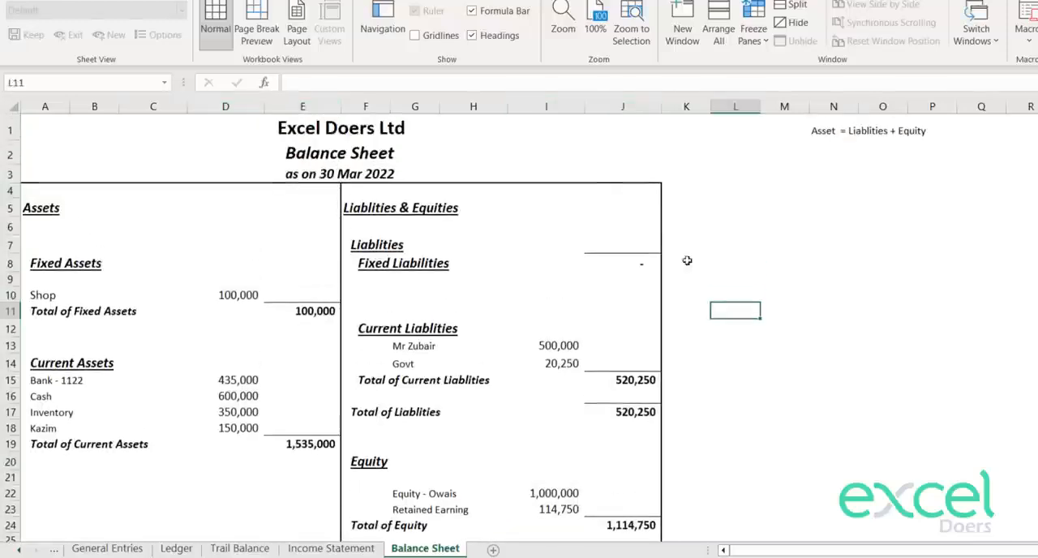
{"action": "left_click_drag", "start_coordinate": [659, 203], "coordinate": [33, 208]}
{"action": "left_click", "coordinate": [190, 242]}
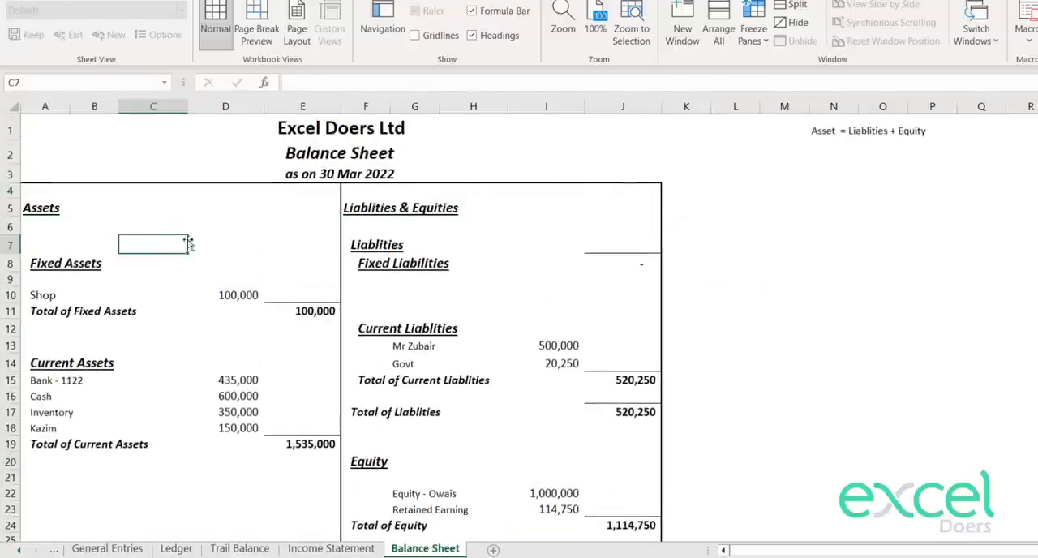
{"action": "scroll", "coordinate": [192, 235], "scroll_direction": "down", "scroll_amount": 1}
{"action": "scroll", "coordinate": [235, 254], "scroll_direction": "up", "scroll_amount": 1}
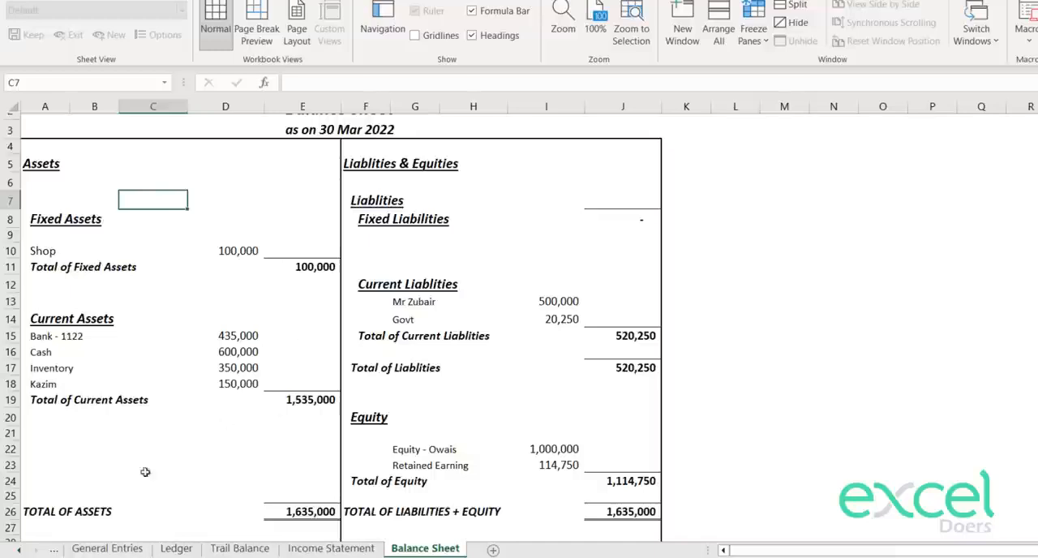
{"action": "scroll", "coordinate": [461, 319], "scroll_direction": "up", "scroll_amount": 1}
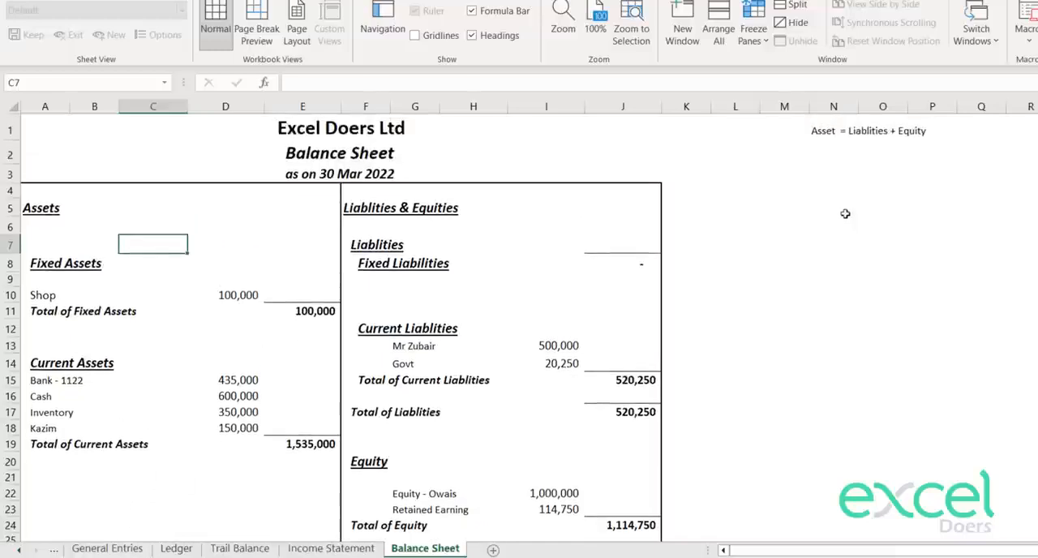